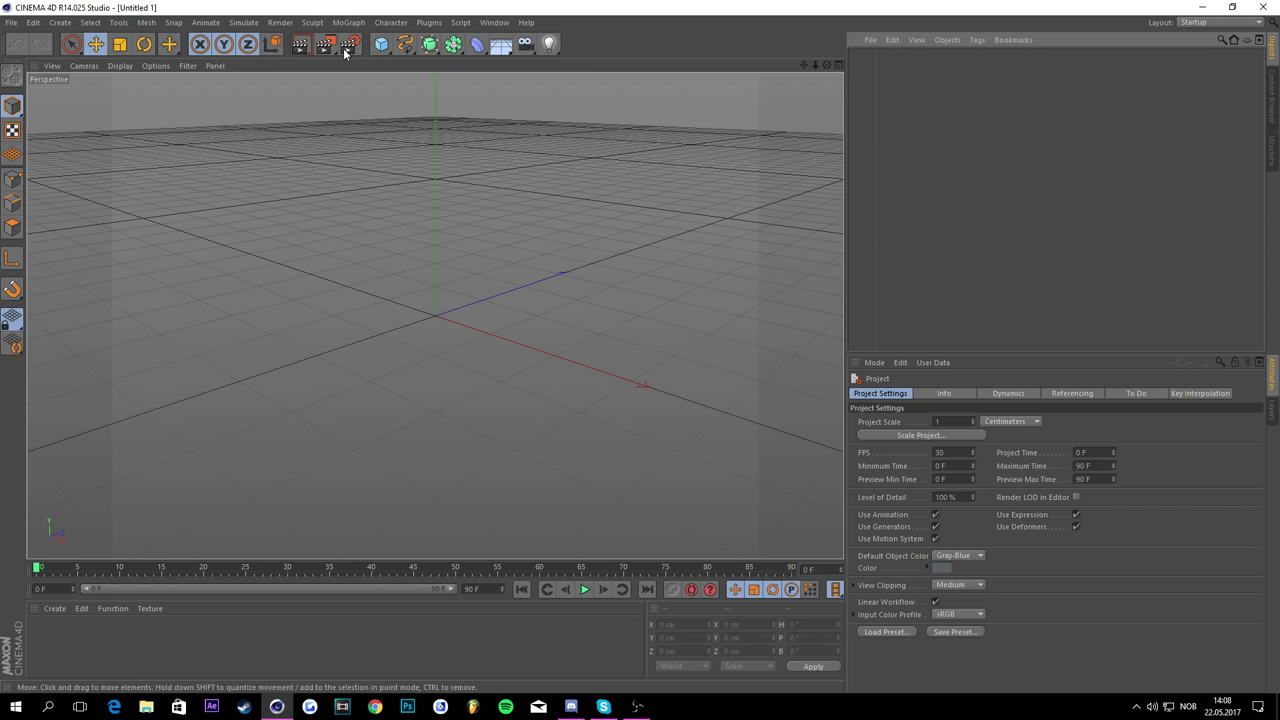
Step: Open the render settings and set the output size to 1920 x 1080 pixels
{"action": "left_click", "coordinate": [349, 45]}
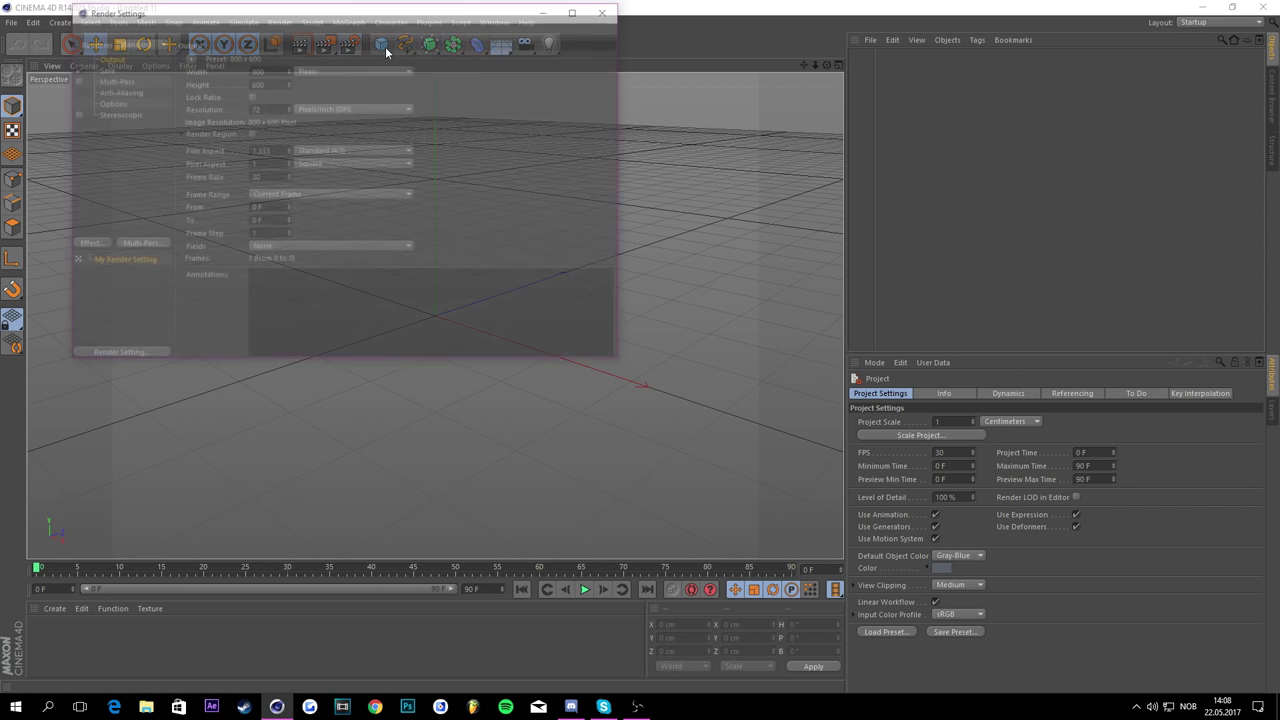
{"action": "left_click_drag", "start_coordinate": [424, 32], "coordinate": [659, 170]}
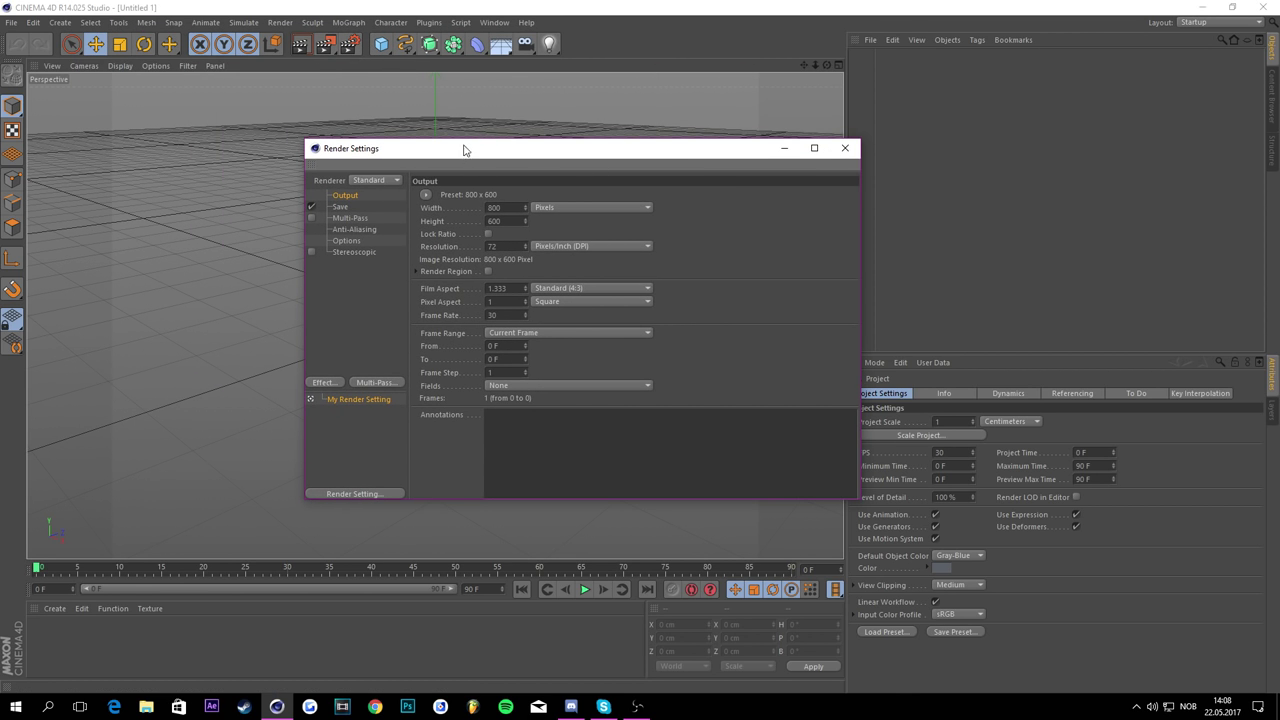
{"action": "left_click_drag", "start_coordinate": [466, 149], "coordinate": [468, 99]}
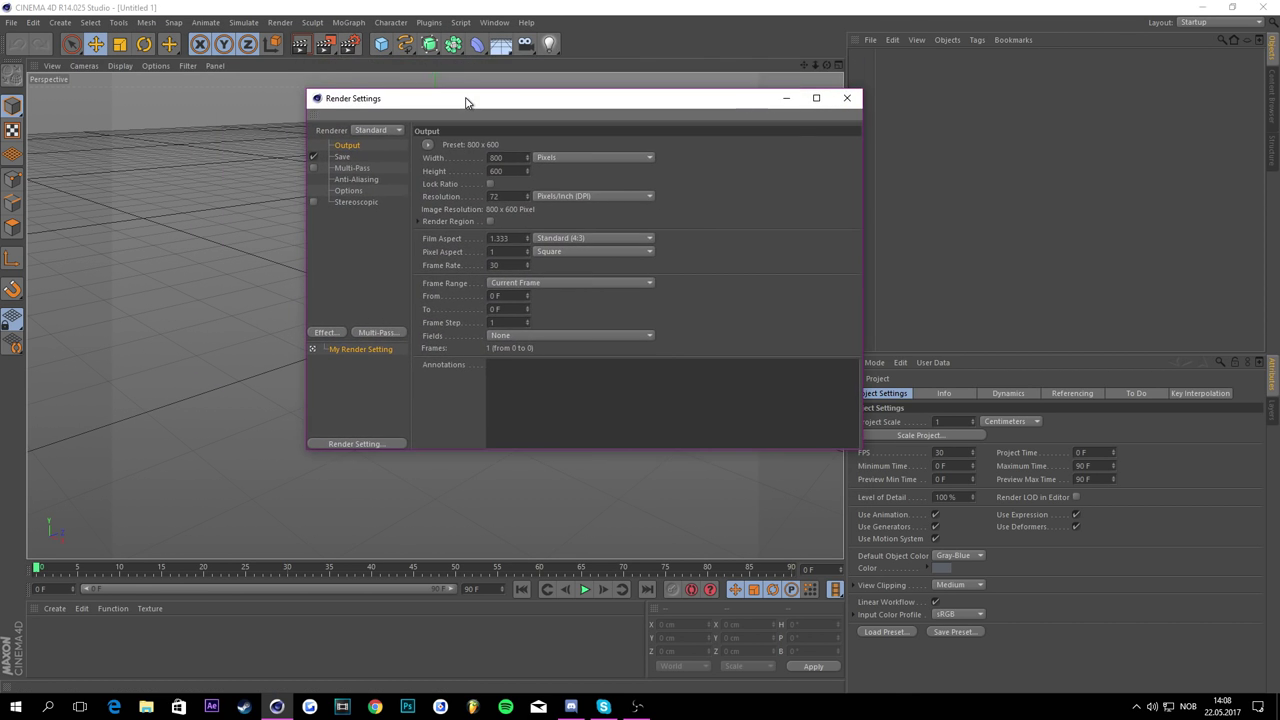
{"action": "double_click", "coordinate": [511, 156]}
{"action": "type", "text": "1920"}
{"action": "key", "text": "Tab"}
{"action": "type", "text": "10"}
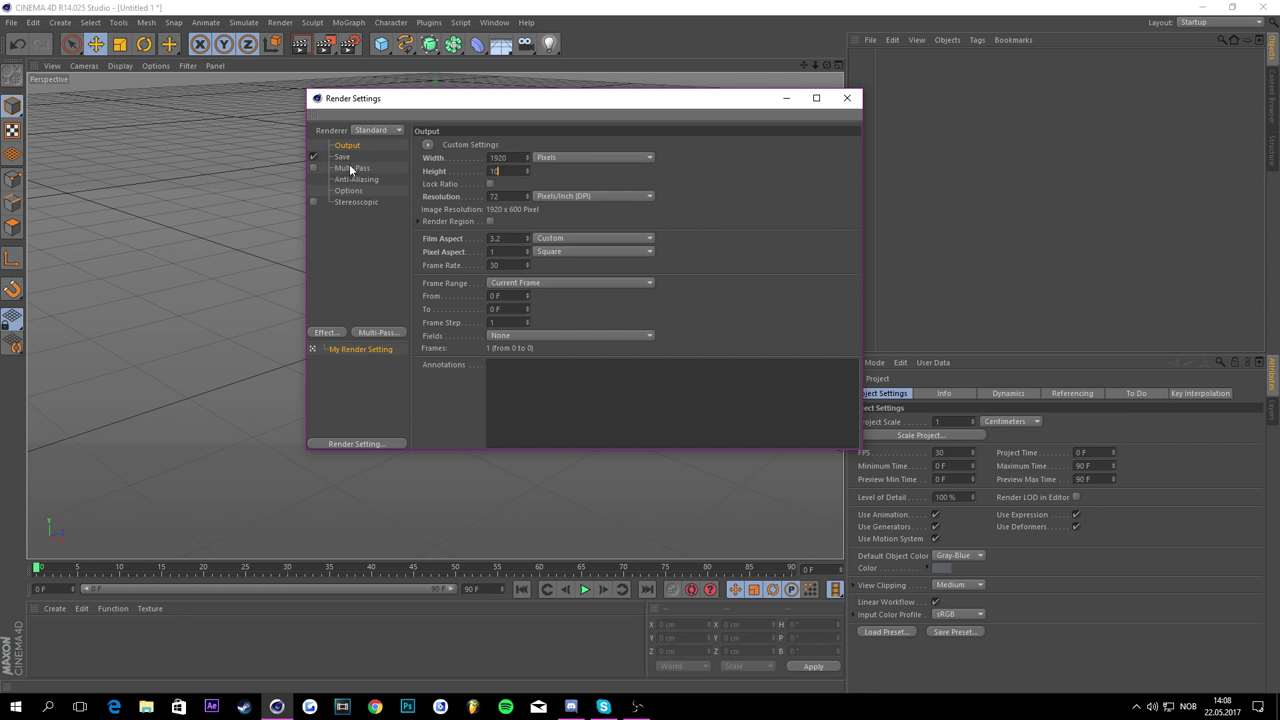
{"action": "type", "text": "80"}
{"action": "key", "text": "Return"}
Step: Set the output's frame range to All Frames
{"action": "left_click_drag", "start_coordinate": [786, 97], "coordinate": [917, 125]}
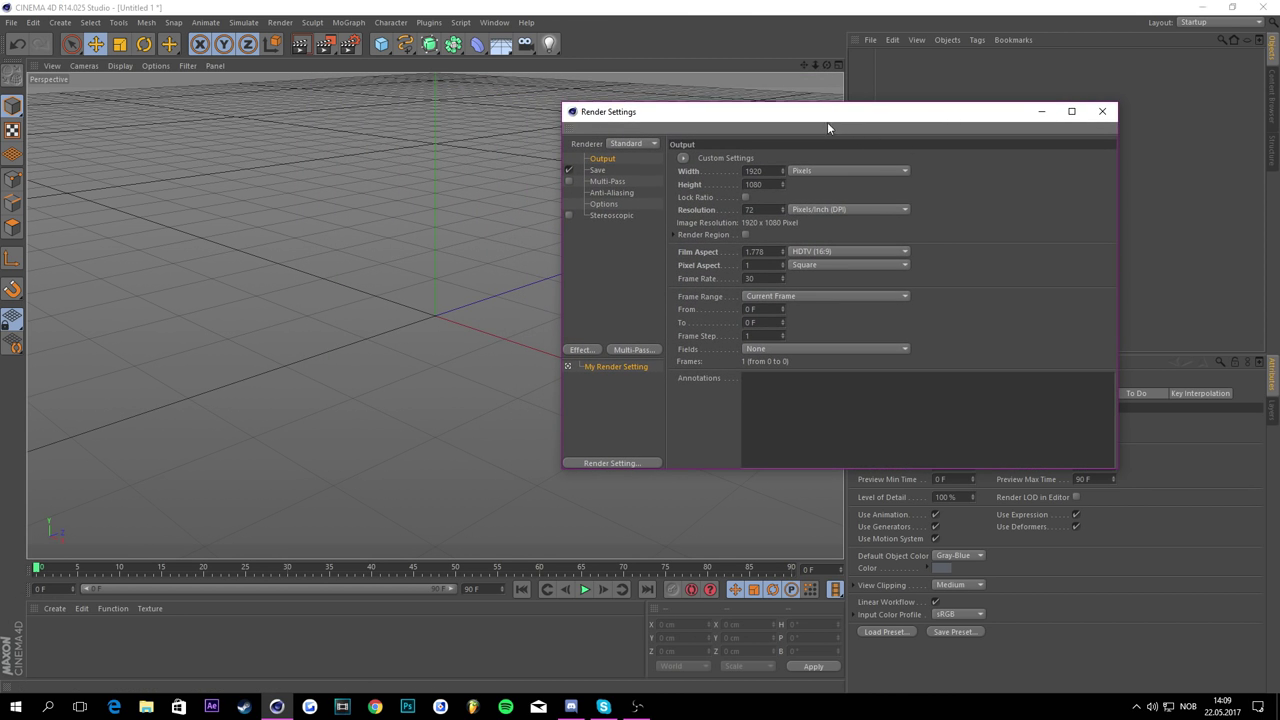
{"action": "left_click_drag", "start_coordinate": [827, 123], "coordinate": [653, 122]}
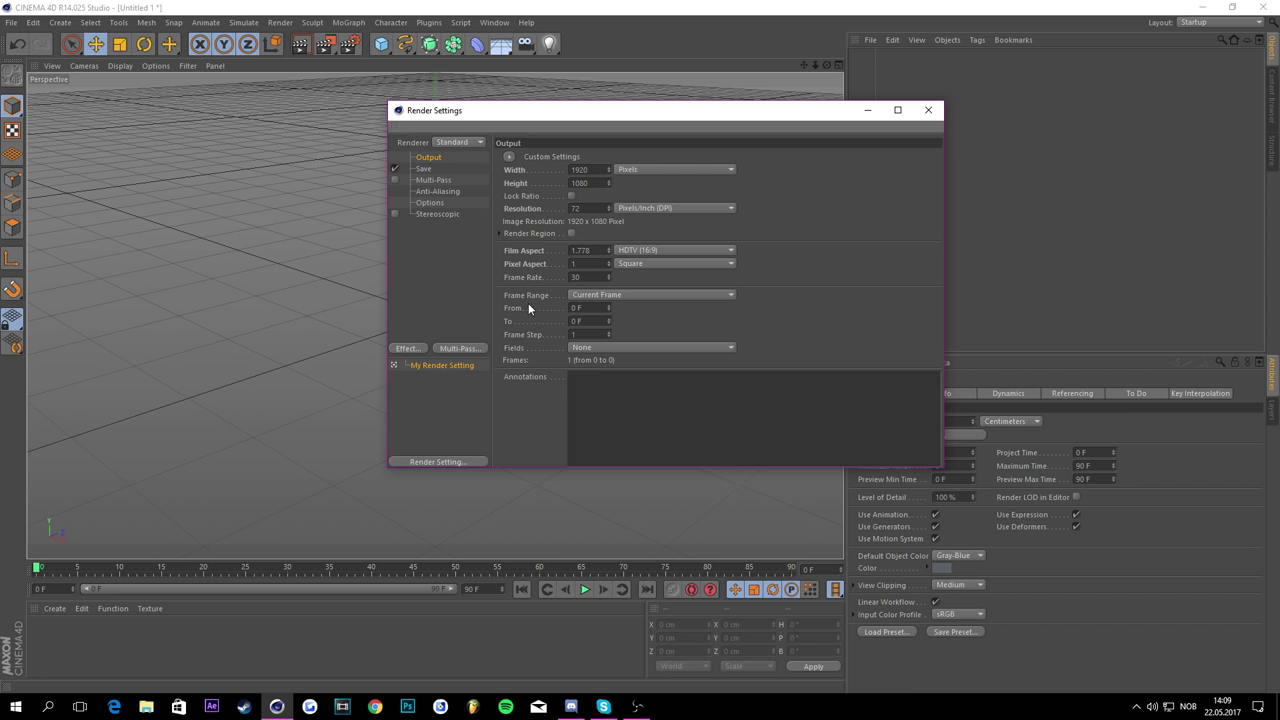
{"action": "left_click", "coordinate": [609, 294]}
{"action": "left_click", "coordinate": [622, 337]}
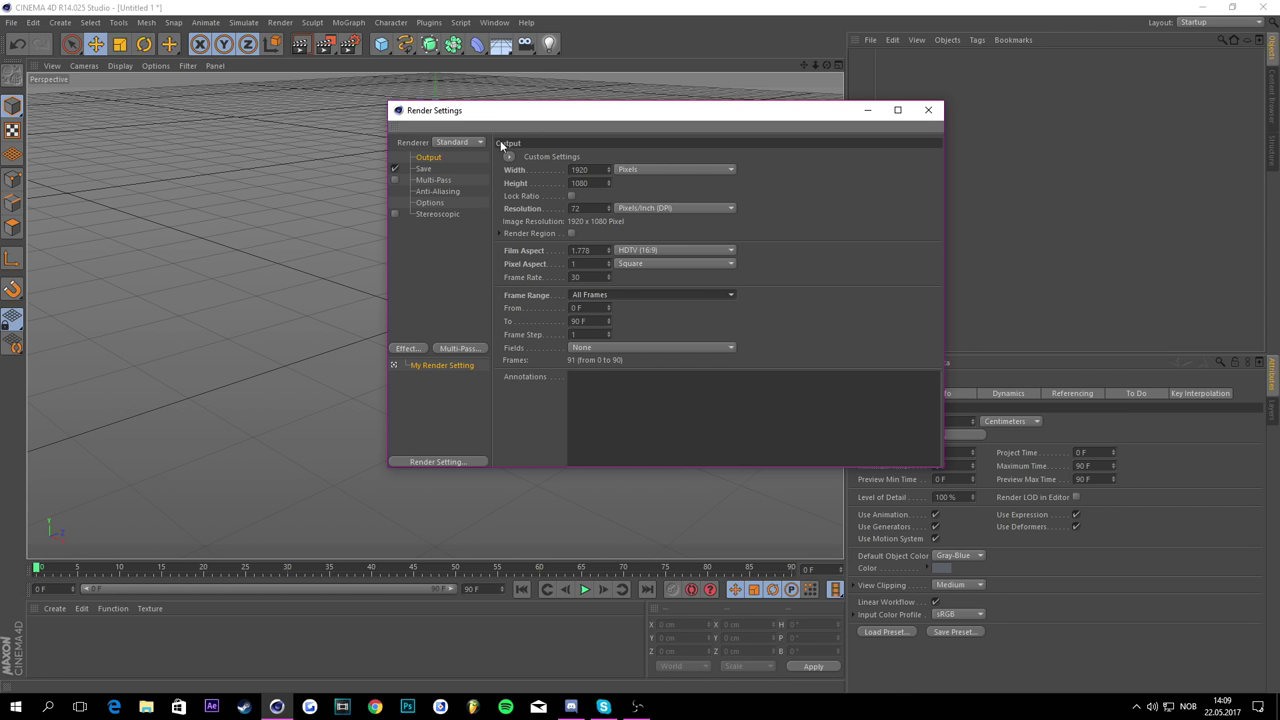
Step: Set the render's anti-aliasing to Best with a max level of 2x2
{"action": "left_click", "coordinate": [454, 192]}
{"action": "left_click", "coordinate": [632, 156]}
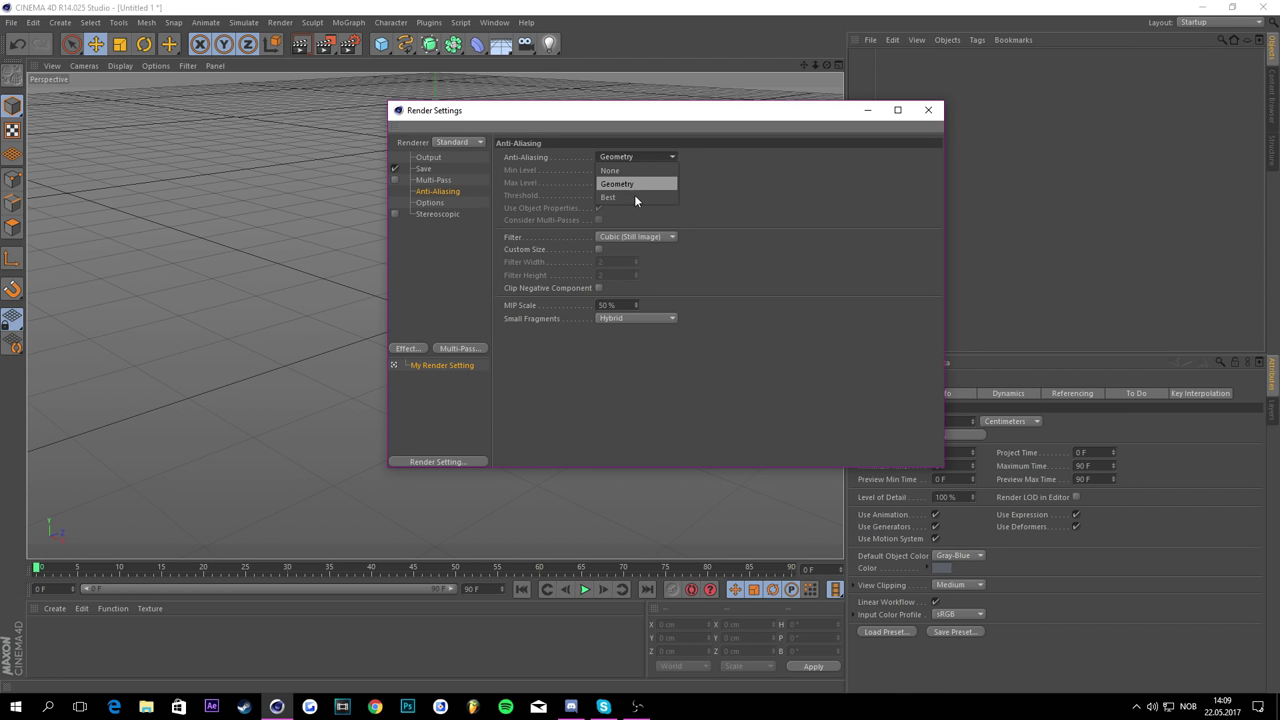
{"action": "left_click", "coordinate": [438, 156]}
{"action": "left_click", "coordinate": [424, 169]}
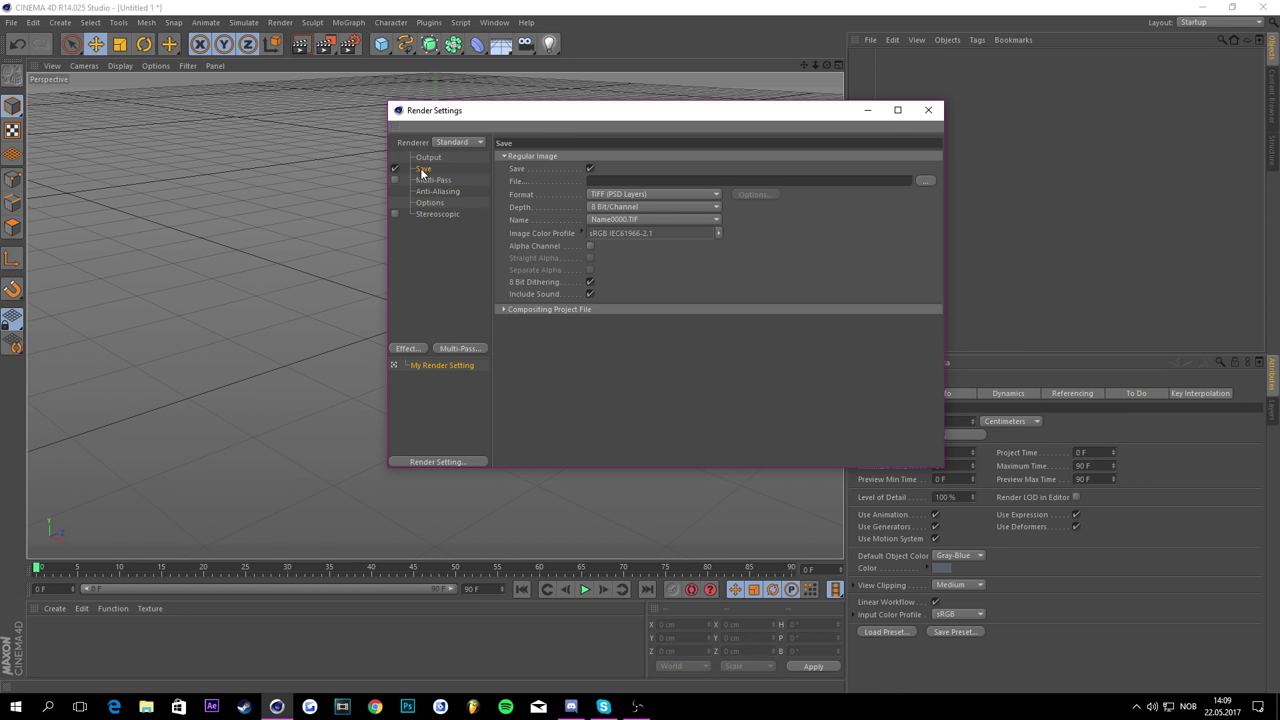
{"action": "left_click", "coordinate": [436, 191]}
{"action": "left_click", "coordinate": [655, 157]}
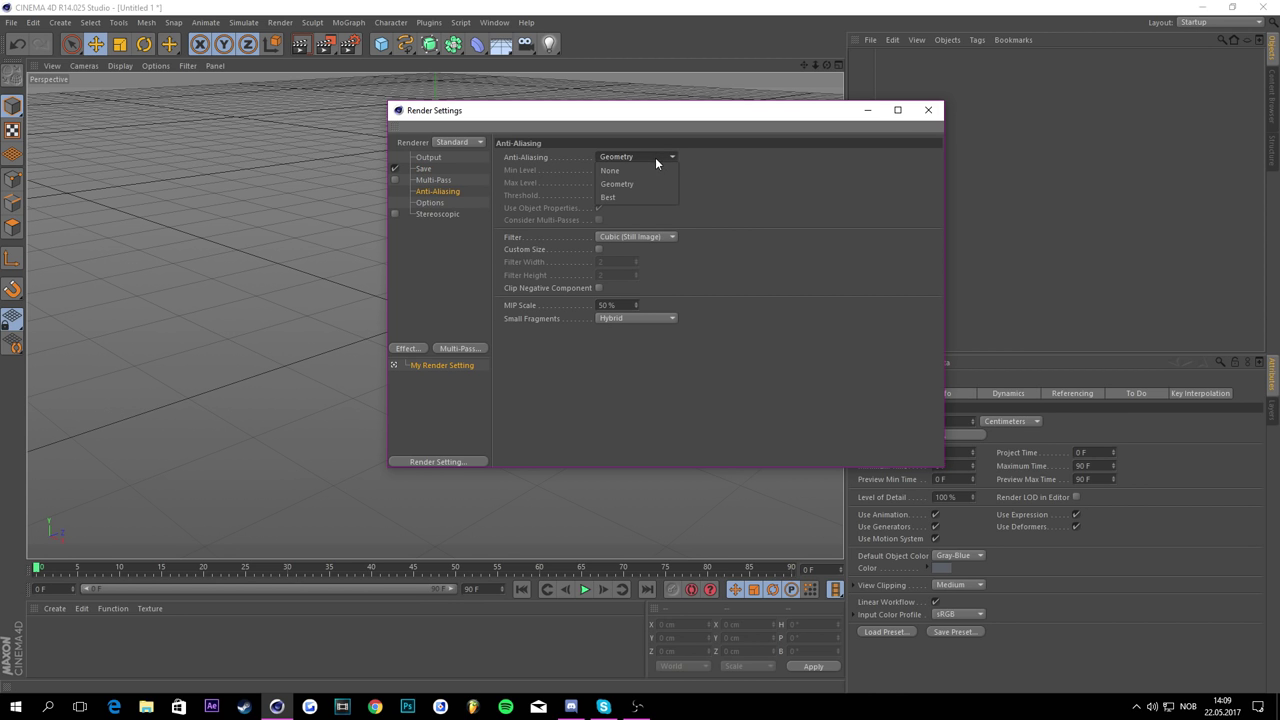
{"action": "left_click", "coordinate": [617, 196]}
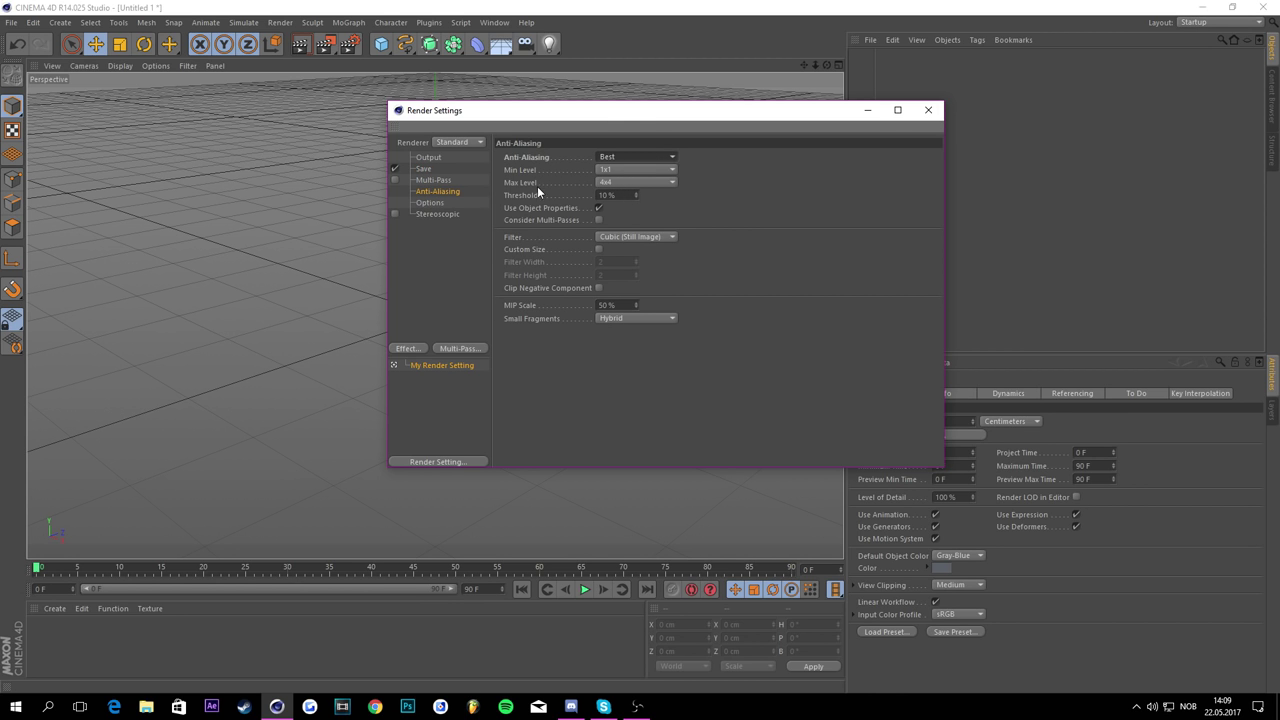
{"action": "left_click", "coordinate": [605, 182]}
{"action": "left_click", "coordinate": [616, 207]}
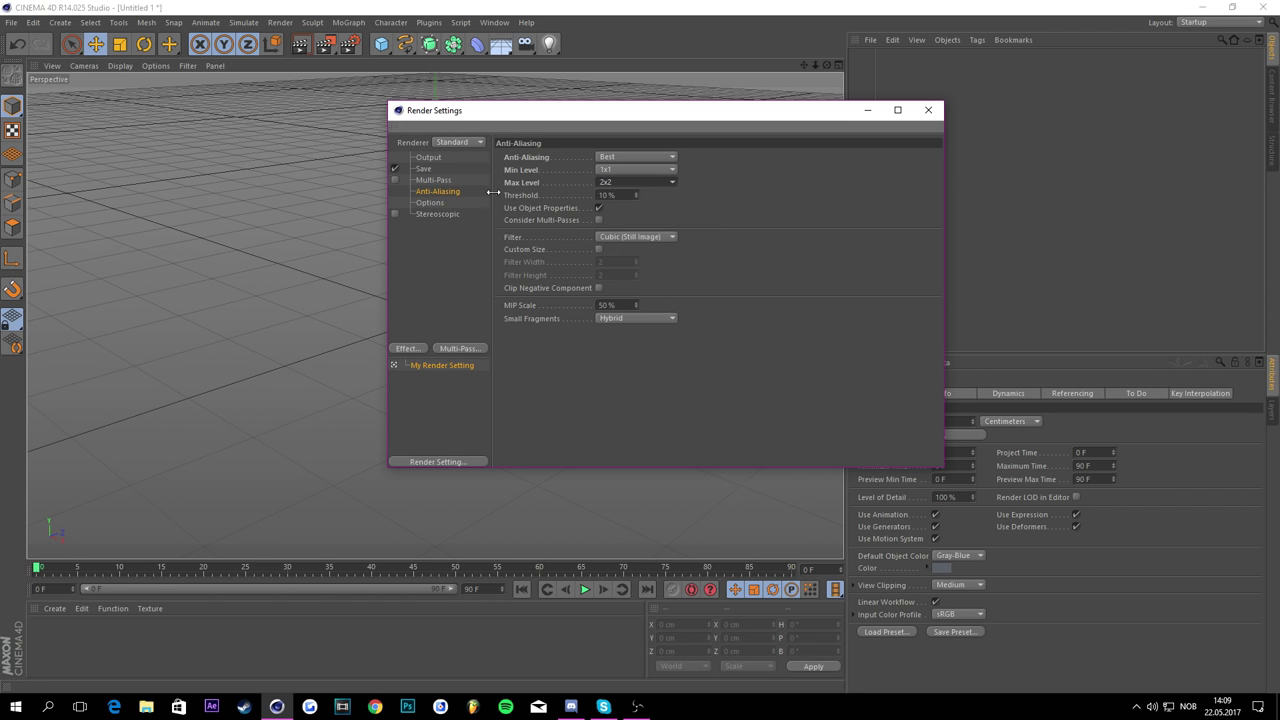
Step: Add a Sharpen Filter effect to the render settings and set its strength to 10 %
{"action": "left_click", "coordinate": [428, 214]}
{"action": "left_click", "coordinate": [425, 347]}
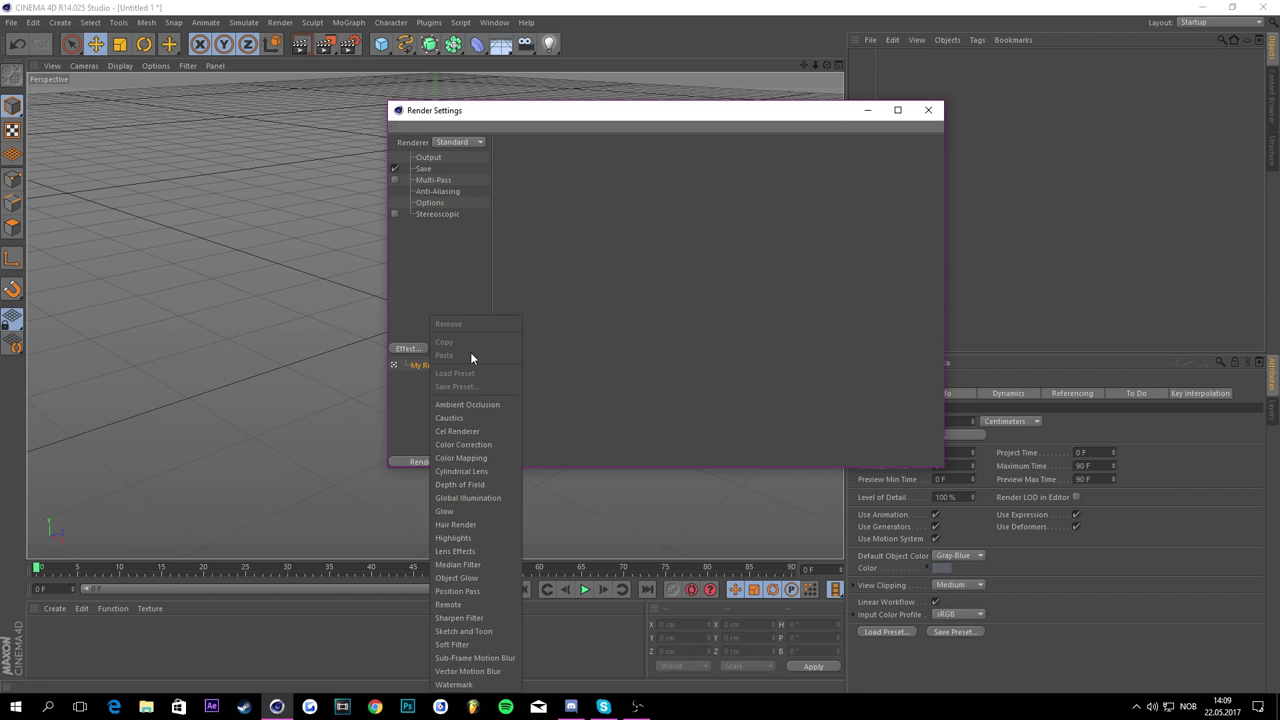
{"action": "left_click", "coordinate": [465, 618]}
{"action": "left_click", "coordinate": [574, 174]}
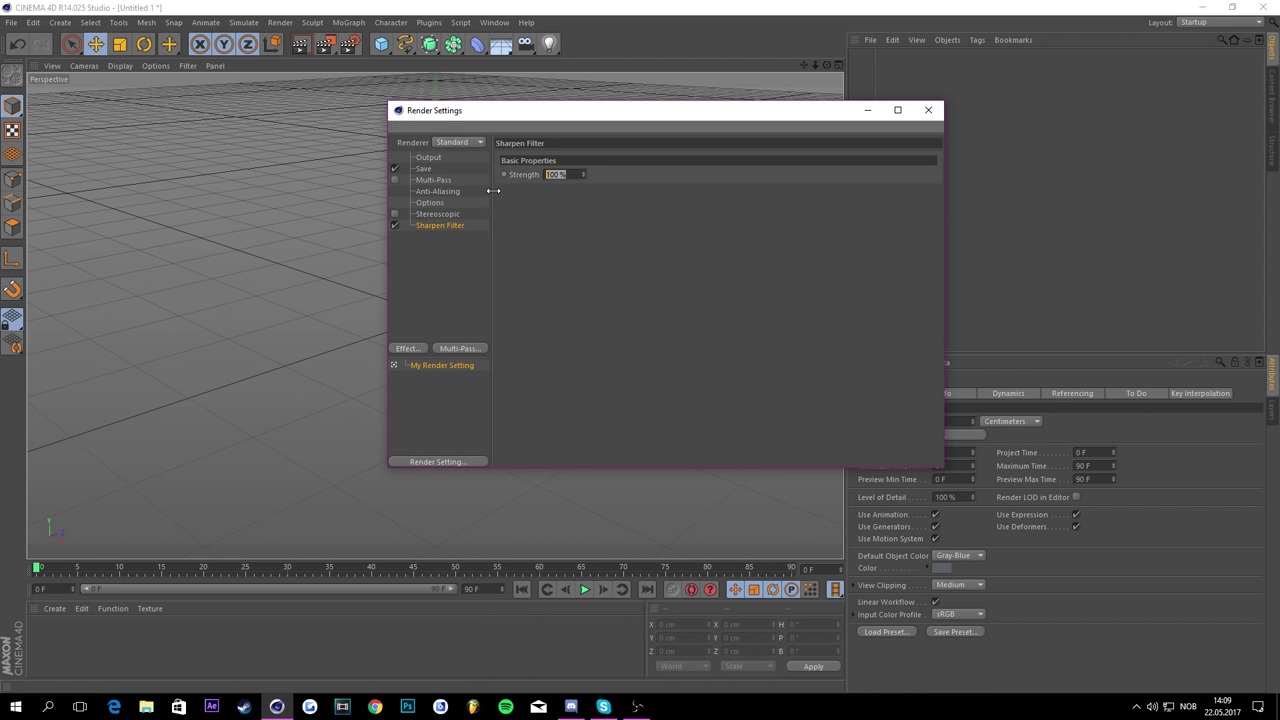
{"action": "type", "text": "10"}
{"action": "key", "text": "Return"}
Step: Add a Cel Renderer effect to the render settings and enable its Color option
{"action": "left_click", "coordinate": [412, 348]}
{"action": "left_click", "coordinate": [457, 443]}
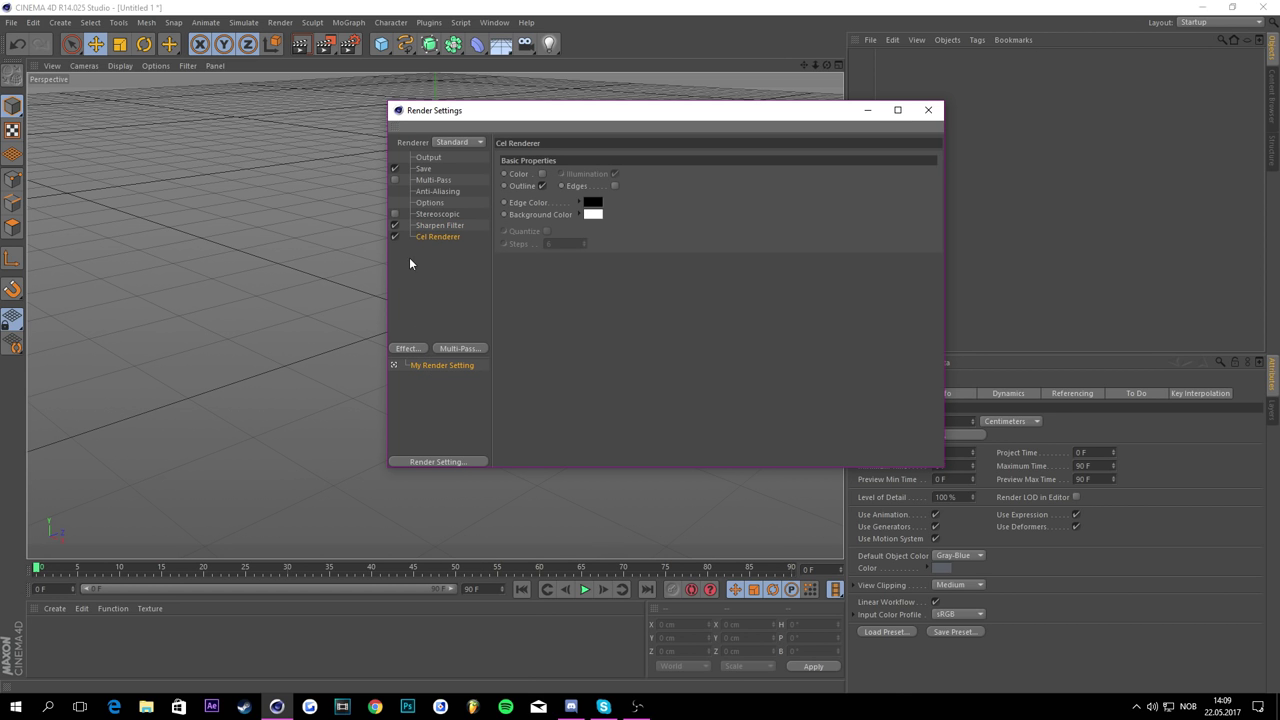
{"action": "left_click", "coordinate": [542, 174]}
{"action": "left_click", "coordinate": [856, 113]}
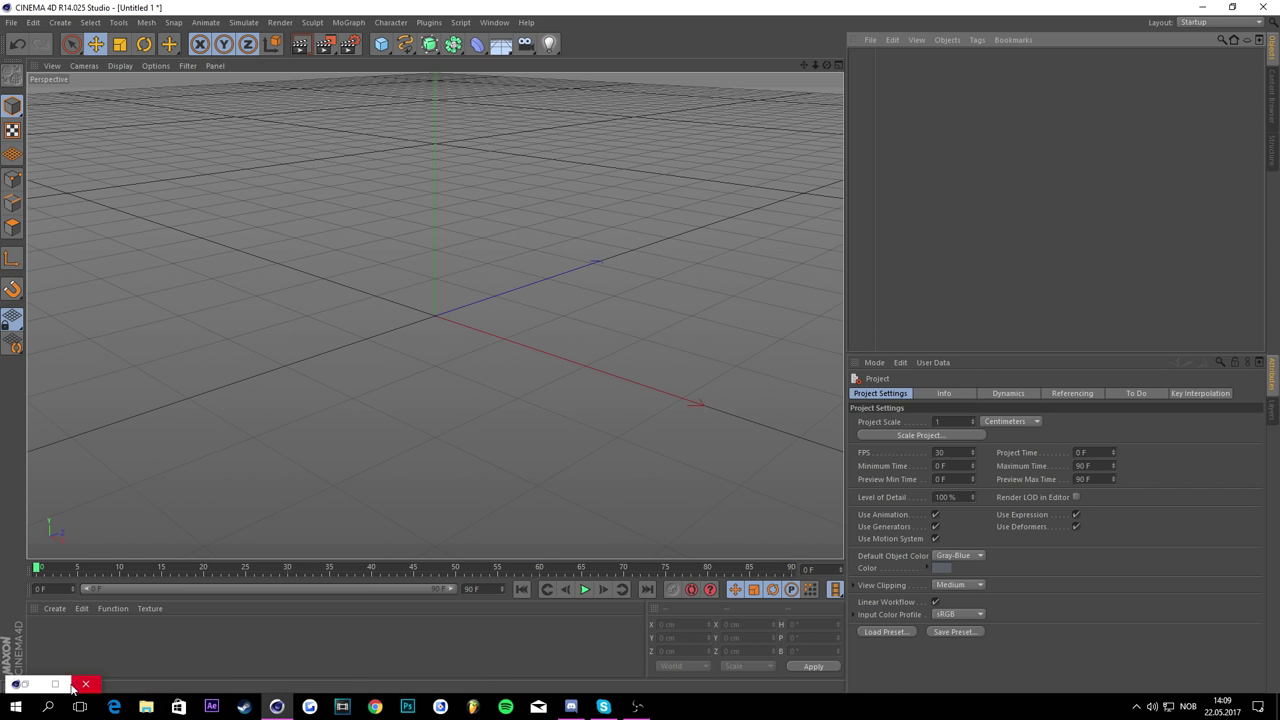
{"action": "left_click", "coordinate": [60, 684]}
{"action": "double_click", "coordinate": [604, 6]}
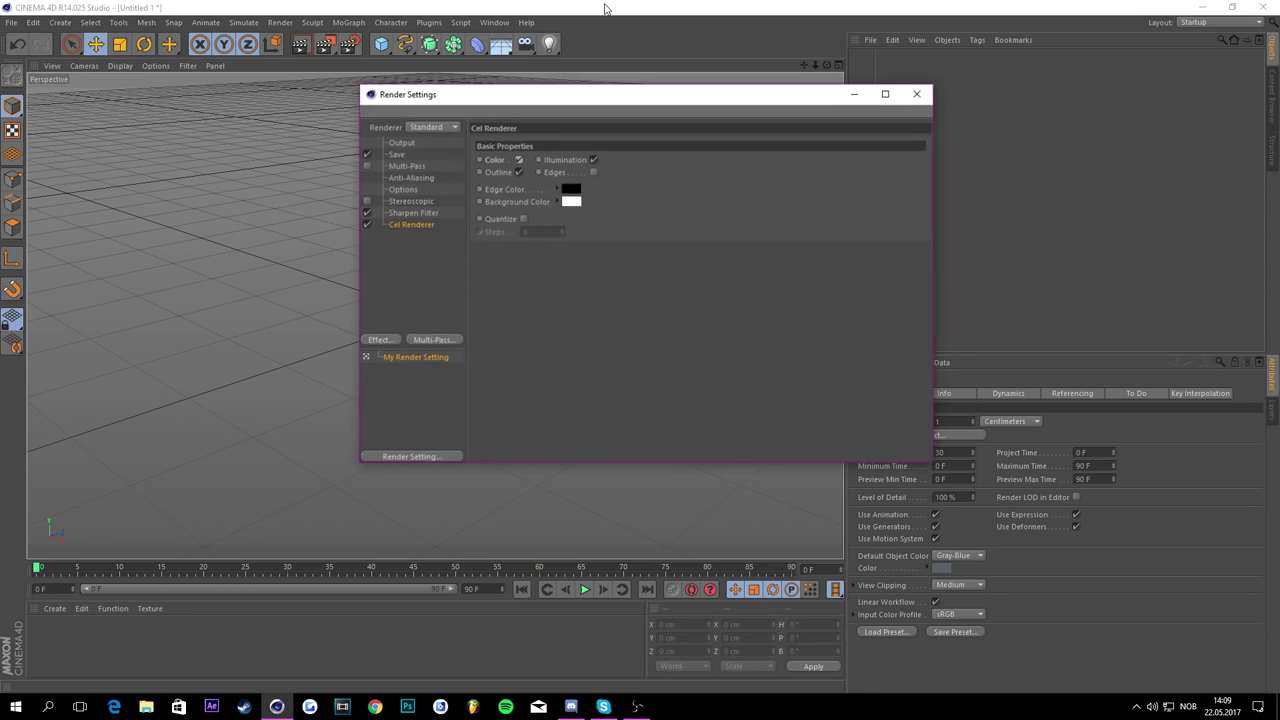
Step: Enable the alpha channel for the saved regular image and set its format to PNG
{"action": "left_click", "coordinate": [443, 169]}
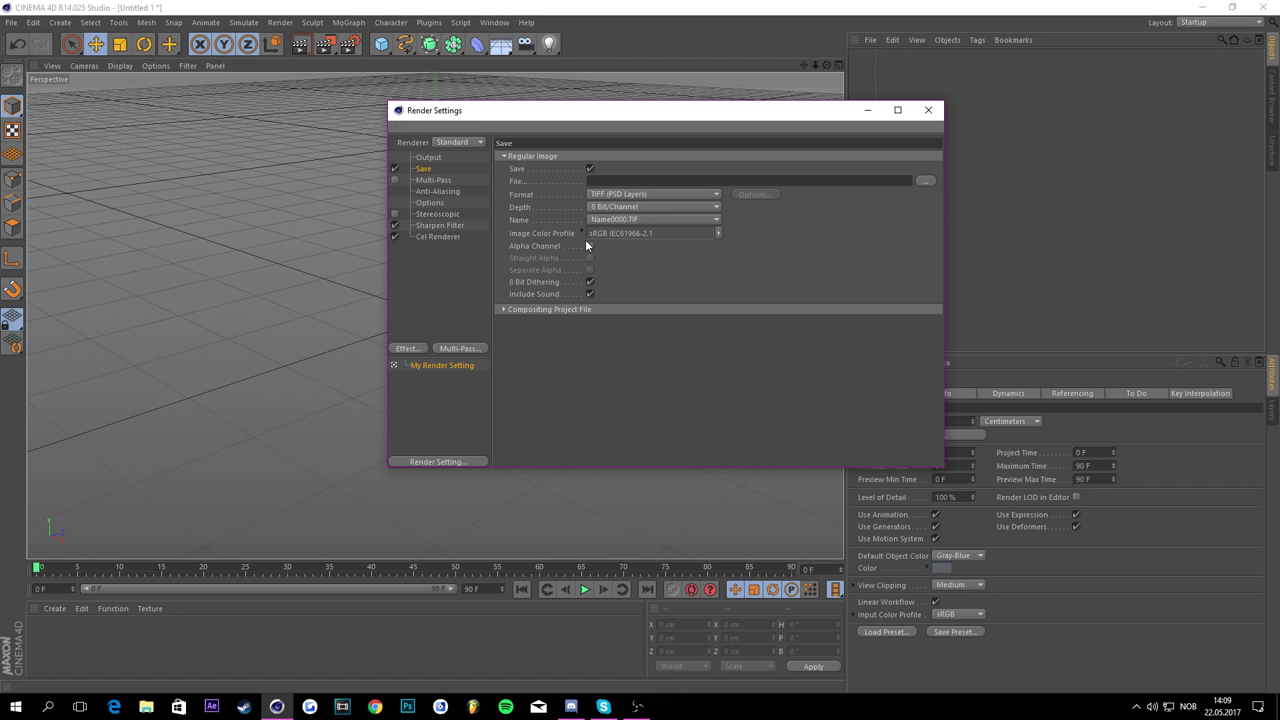
{"action": "left_click", "coordinate": [615, 195]}
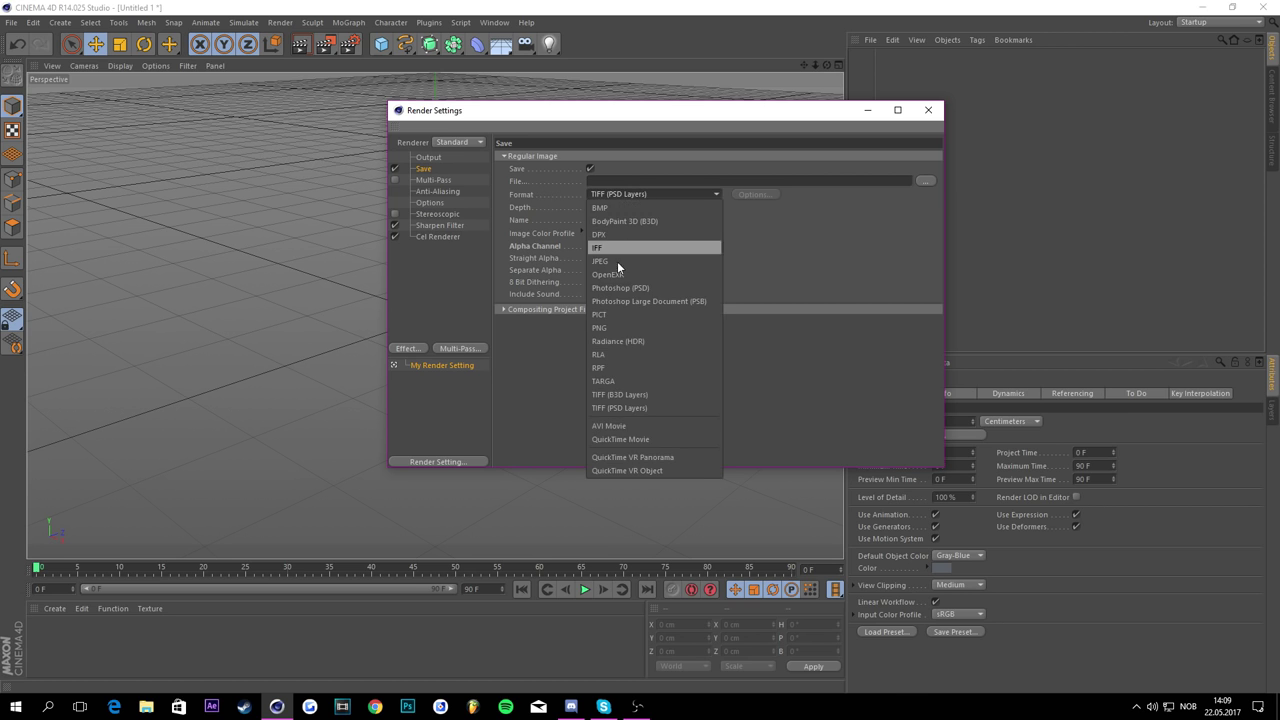
{"action": "left_click", "coordinate": [595, 326]}
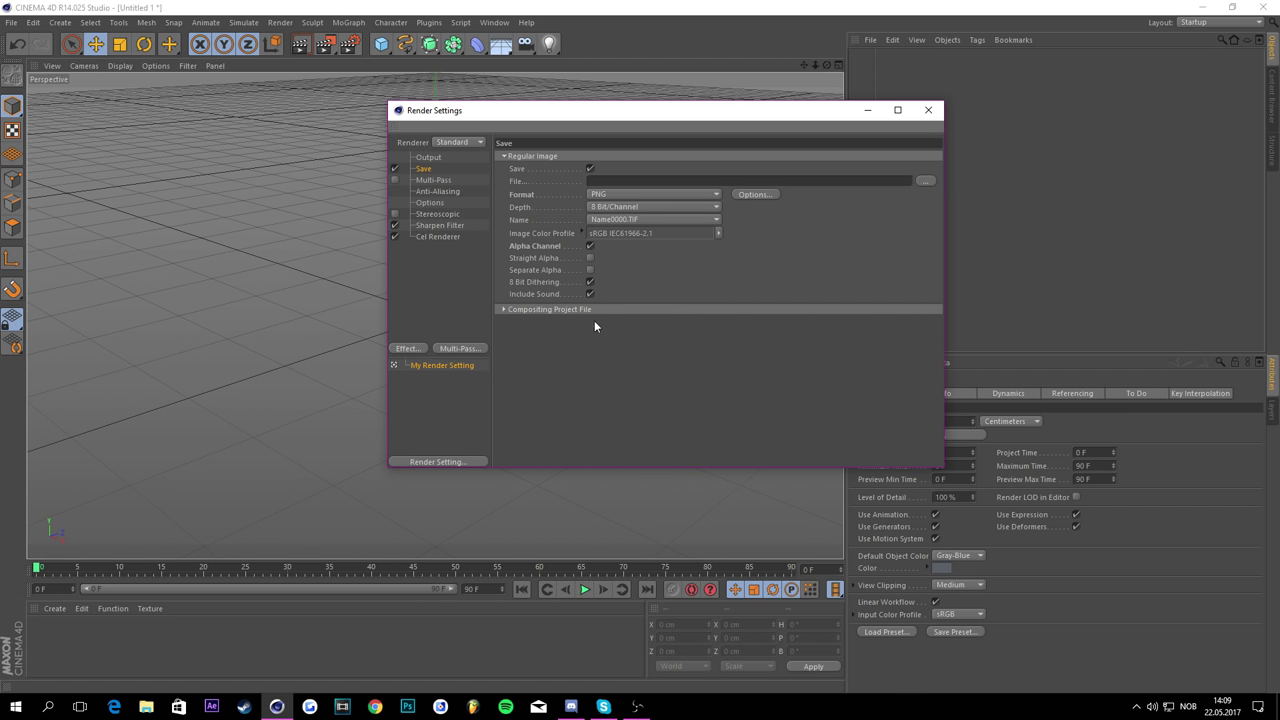
Step: Enable saving a compositing project file with Relative, Include Timeline Marker and Include 3D Data turned on
{"action": "left_click", "coordinate": [505, 310]}
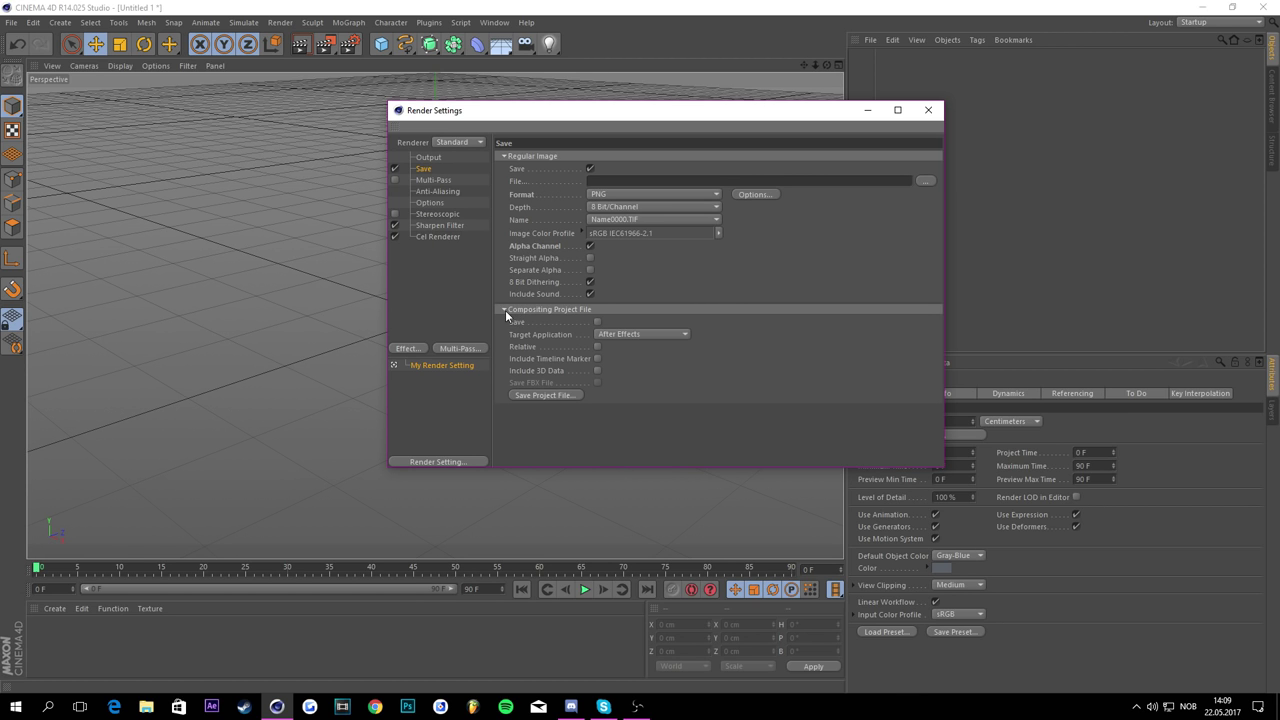
{"action": "left_click", "coordinate": [597, 321]}
{"action": "left_click", "coordinate": [598, 346]}
{"action": "left_click", "coordinate": [598, 358]}
{"action": "left_click", "coordinate": [599, 370]}
Step: Start choosing the regular image's output file and browse to the REnder folder inside Videos
{"action": "left_click", "coordinate": [930, 182]}
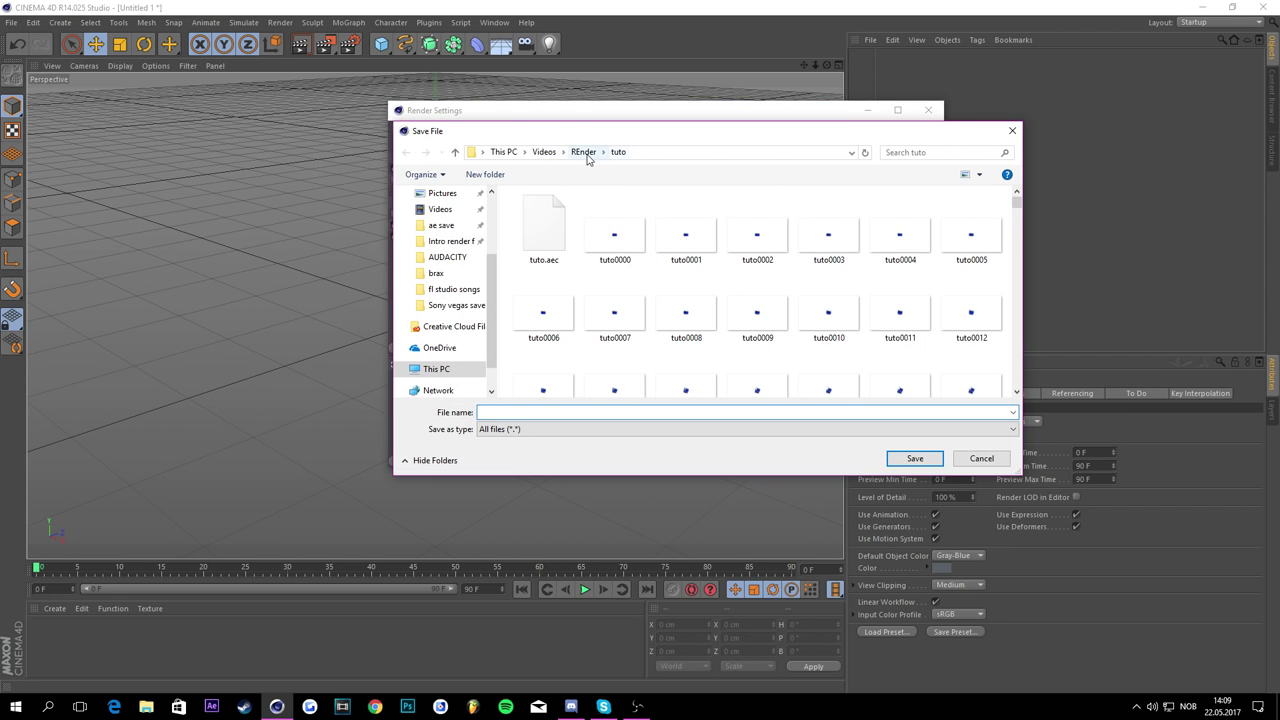
{"action": "left_click", "coordinate": [586, 154]}
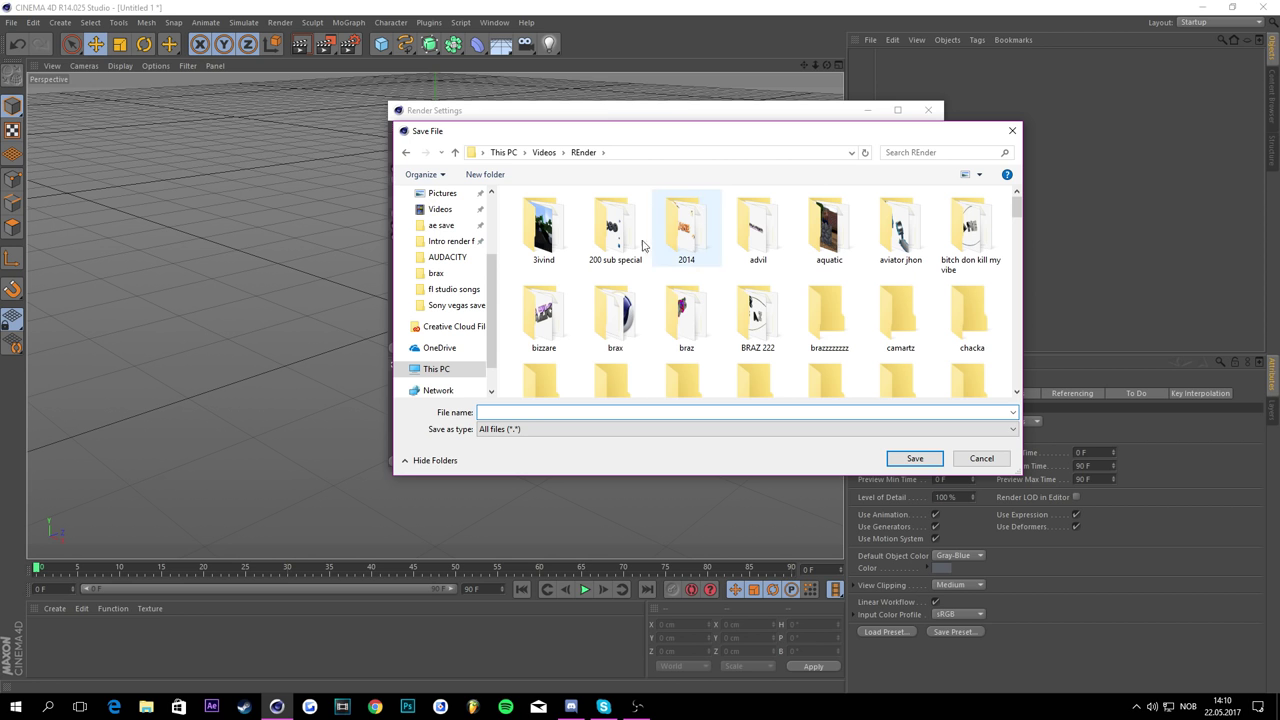
{"action": "scroll", "coordinate": [490, 284], "scroll_direction": "up", "scroll_amount": 3}
{"action": "left_click", "coordinate": [443, 235]}
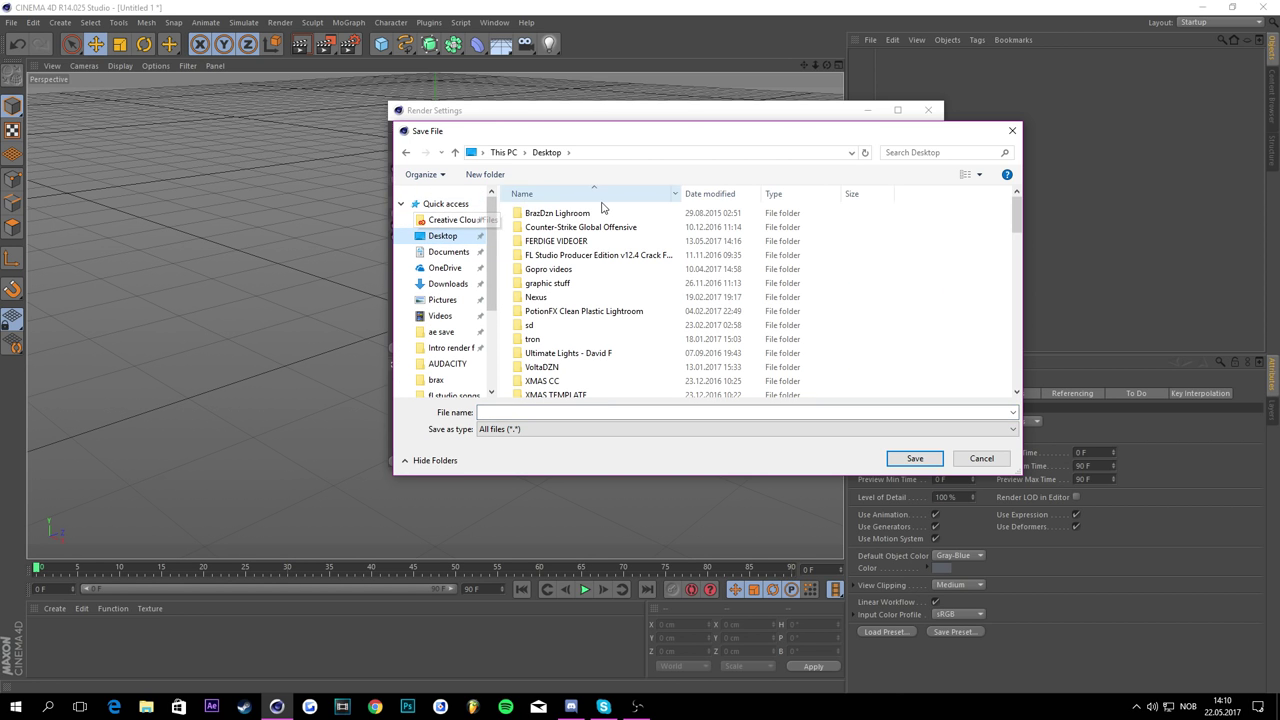
{"action": "scroll", "coordinate": [749, 323], "scroll_direction": "down", "scroll_amount": 8}
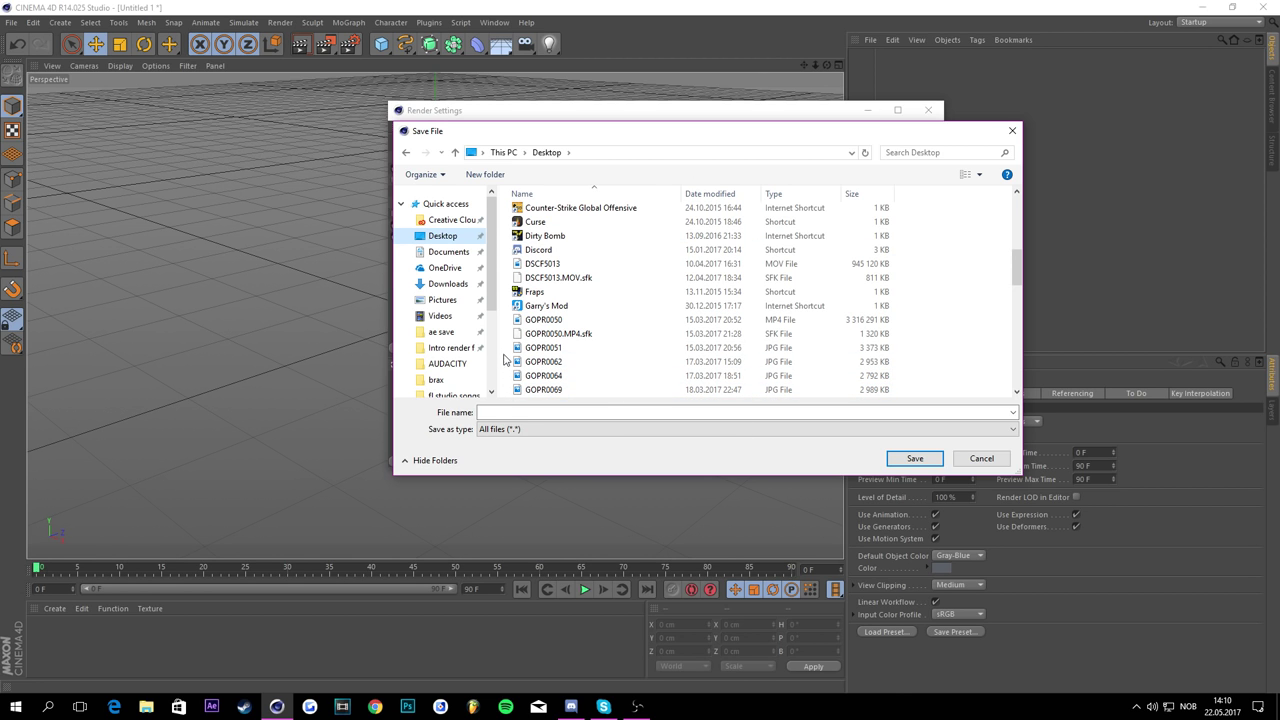
{"action": "scroll", "coordinate": [474, 360], "scroll_direction": "down", "scroll_amount": 1}
{"action": "scroll", "coordinate": [470, 360], "scroll_direction": "down", "scroll_amount": 1}
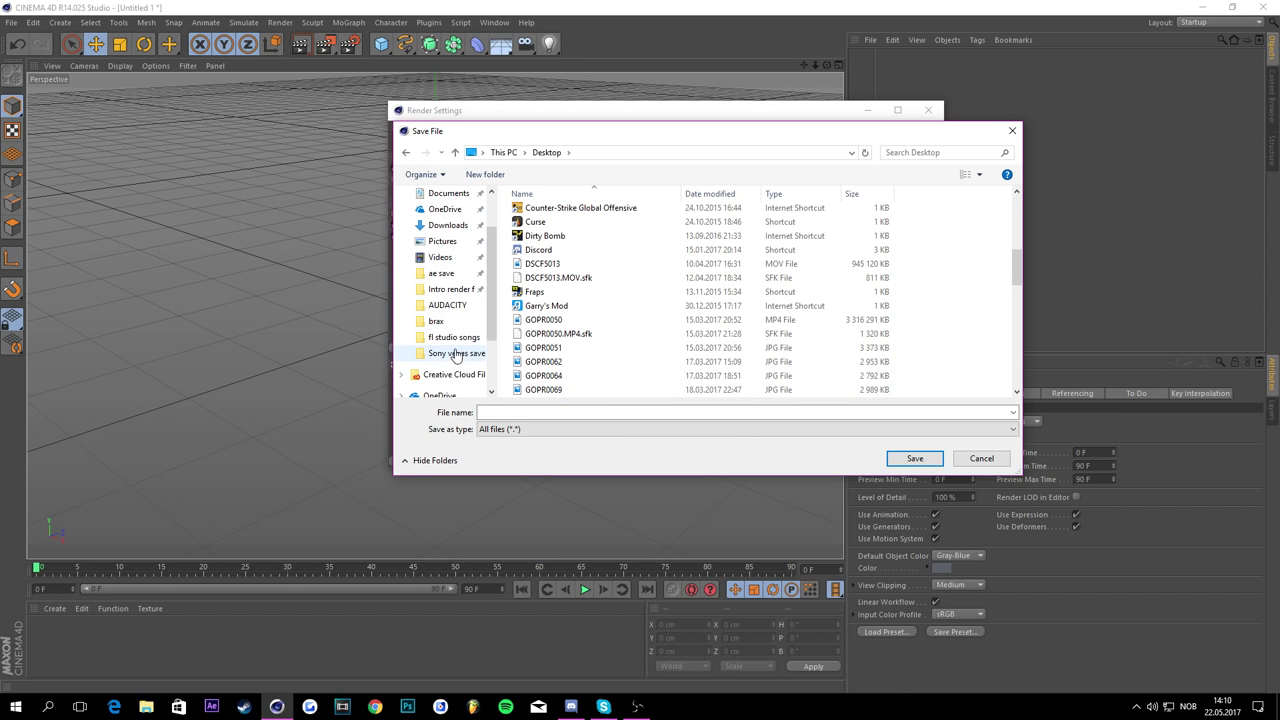
{"action": "left_click", "coordinate": [459, 259]}
{"action": "scroll", "coordinate": [629, 266], "scroll_direction": "down", "scroll_amount": 2}
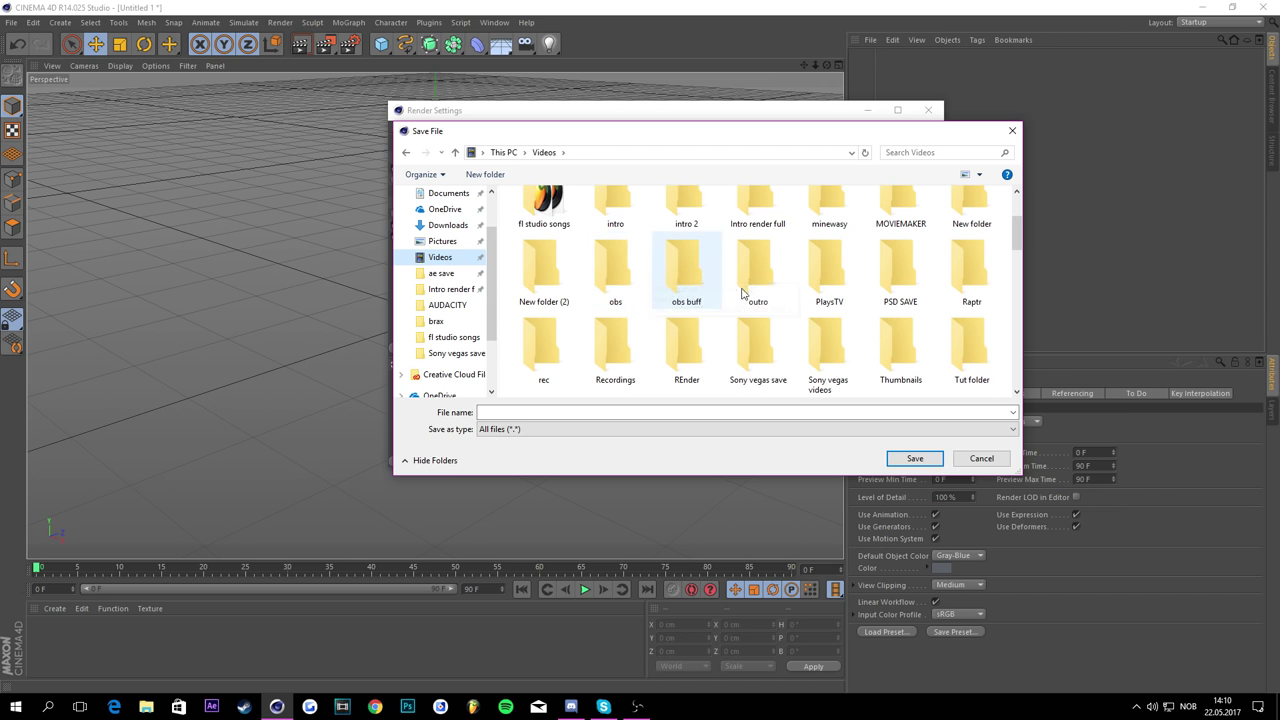
{"action": "scroll", "coordinate": [615, 330], "scroll_direction": "down", "scroll_amount": 2}
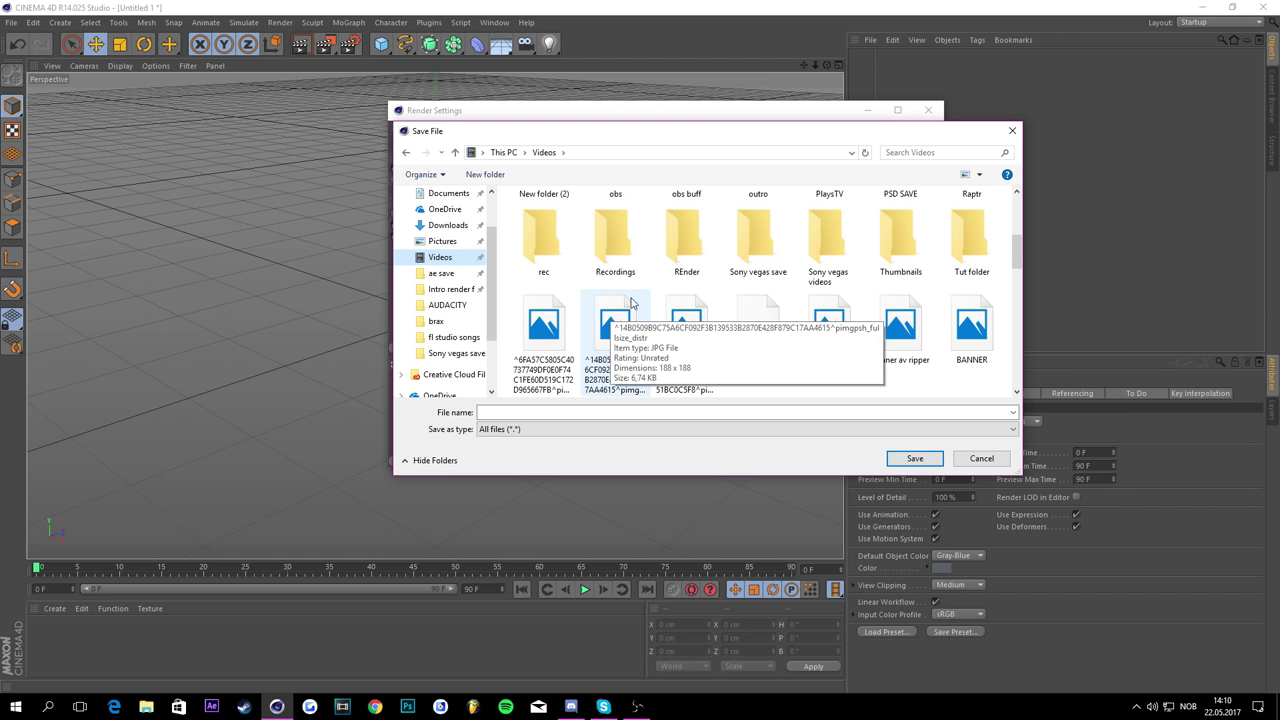
{"action": "double_click", "coordinate": [700, 225]}
Step: Create a folder named "tutorial 222" inside REnder and open it
{"action": "left_click", "coordinate": [503, 178]}
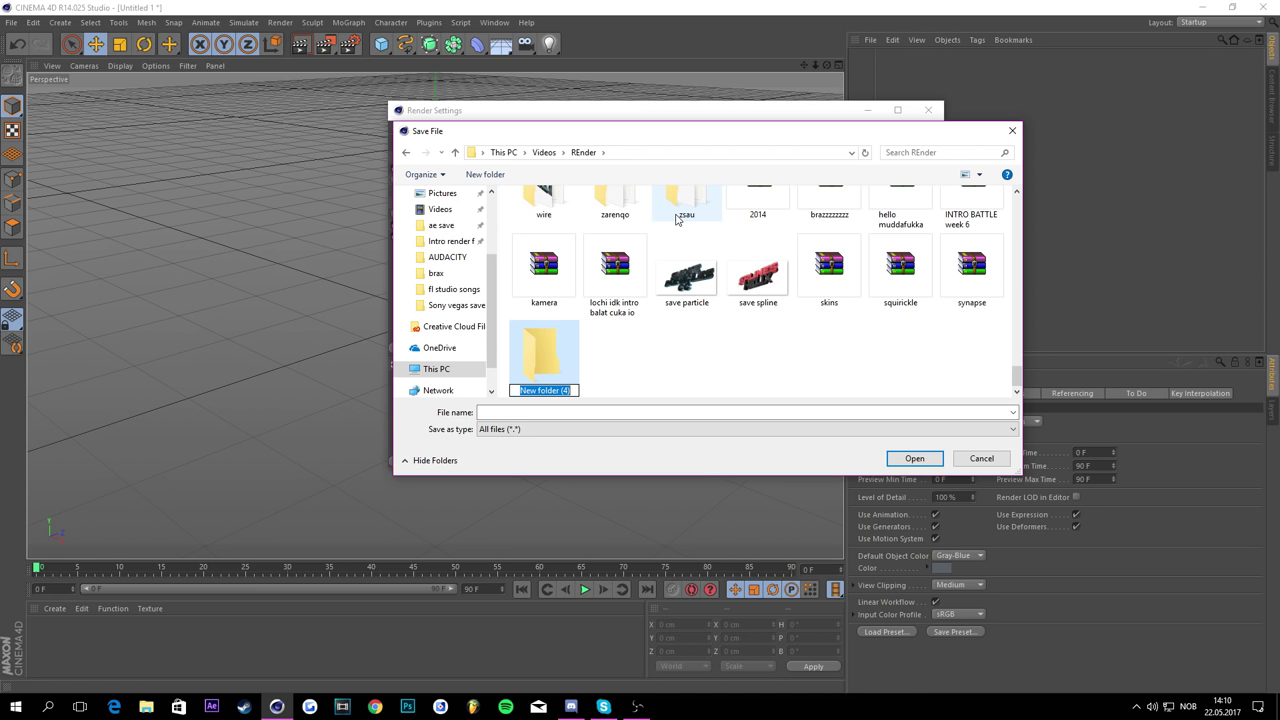
{"action": "type", "text": "yuyo"}
{"action": "key", "text": "BackSpace"}
{"action": "key", "text": "BackSpace"}
{"action": "key", "text": "BackSpace"}
{"action": "key", "text": "BackSpace"}
{"action": "type", "text": "tut"}
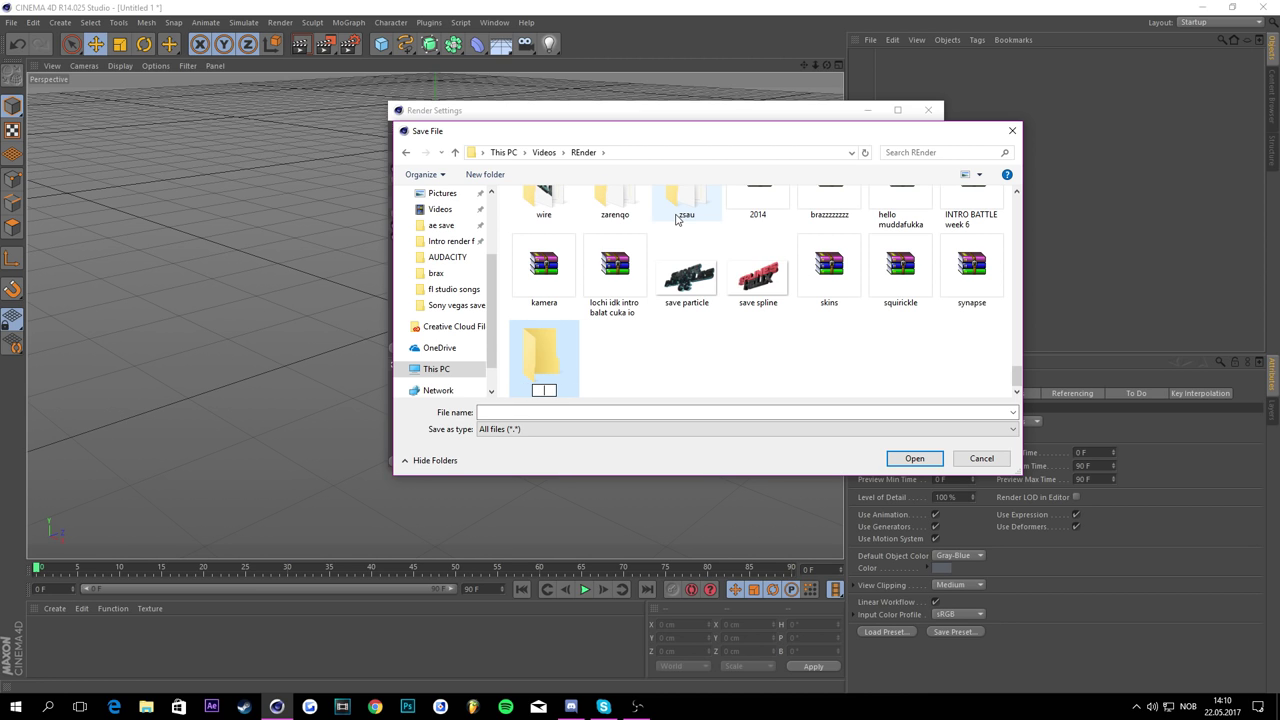
{"action": "type", "text": "orial 222"}
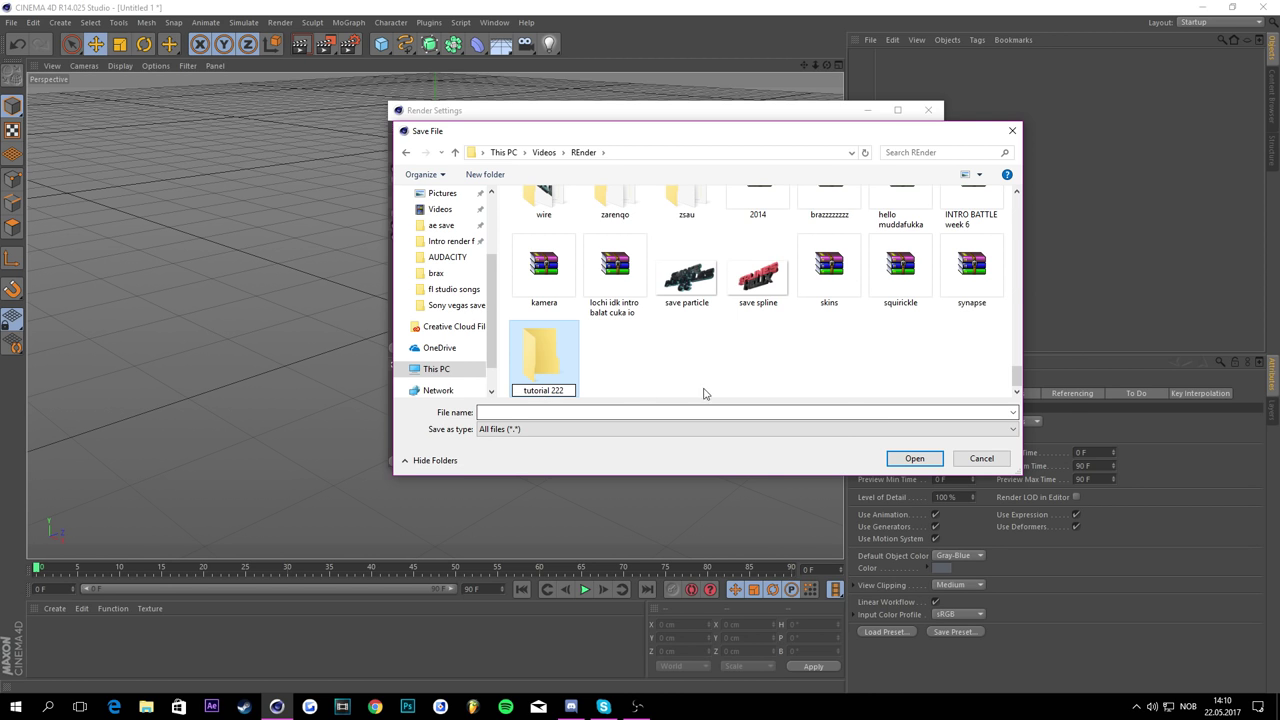
{"action": "key", "text": "Return"}
{"action": "key", "text": "Return"}
Step: Name the render output file "tut", save that path and minimize the render settings
{"action": "left_click", "coordinate": [591, 396]}
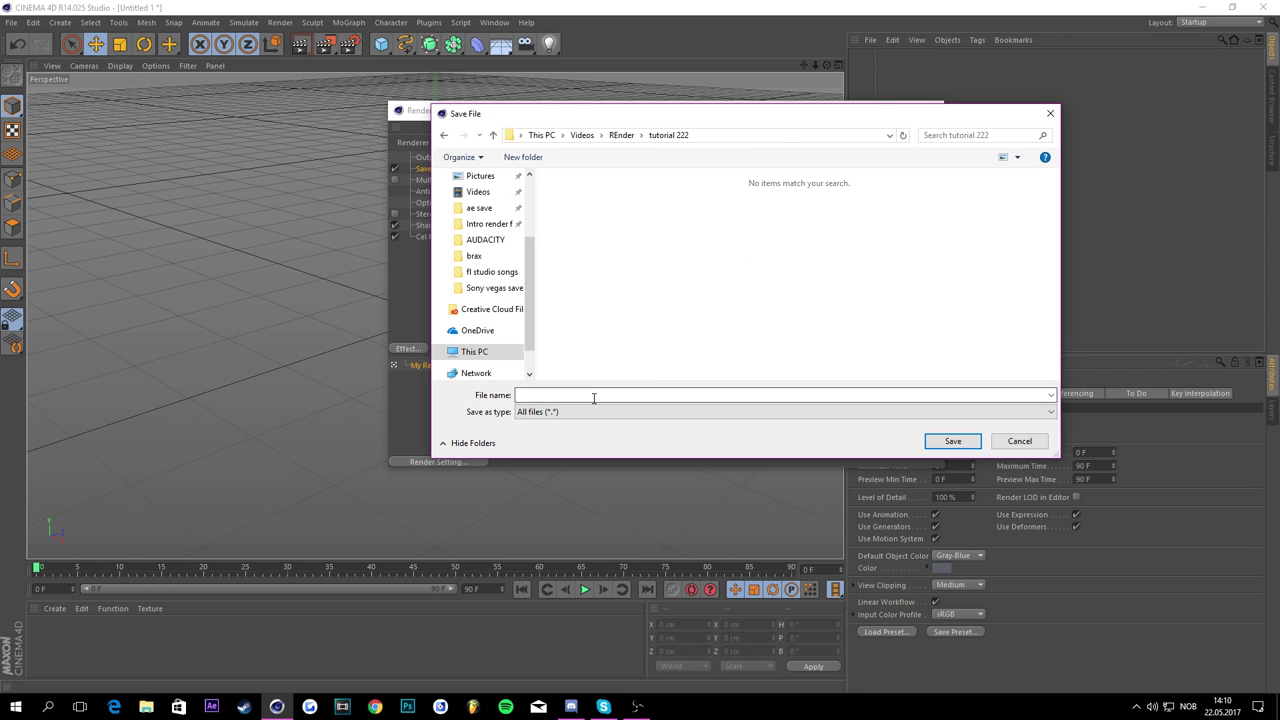
{"action": "type", "text": "tut"}
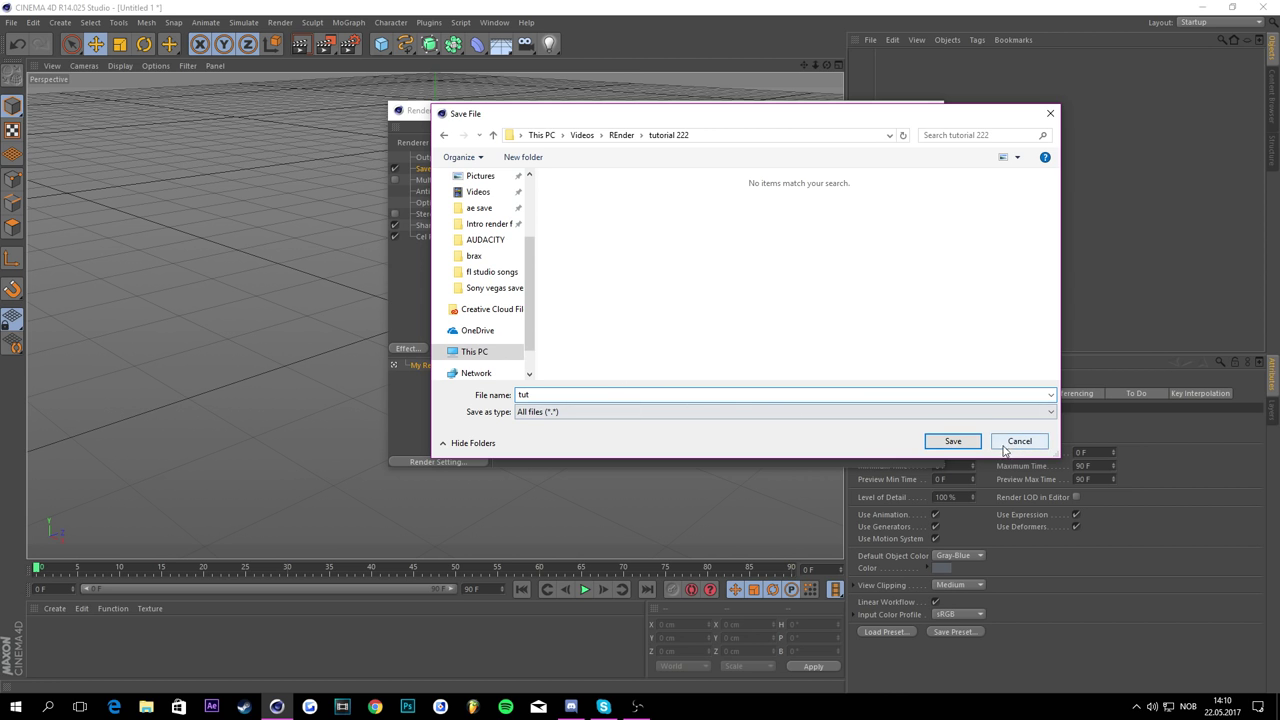
{"action": "left_click", "coordinate": [953, 441]}
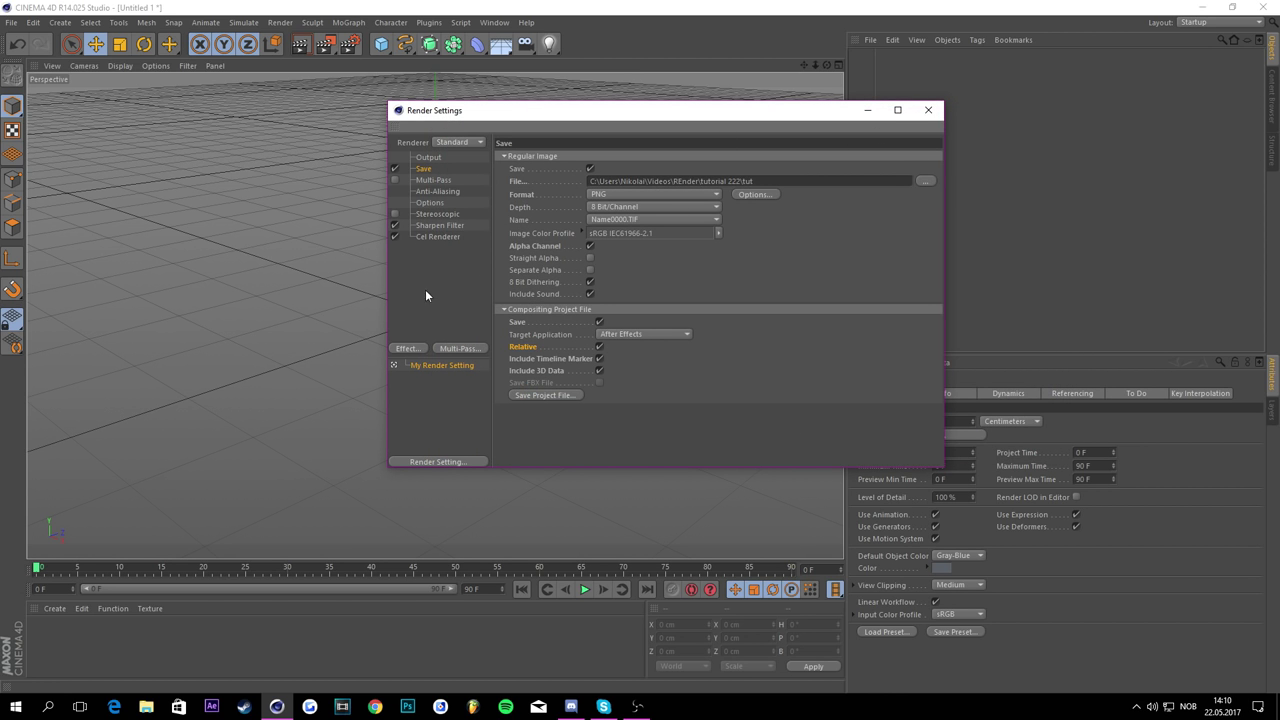
{"action": "left_click", "coordinate": [867, 110]}
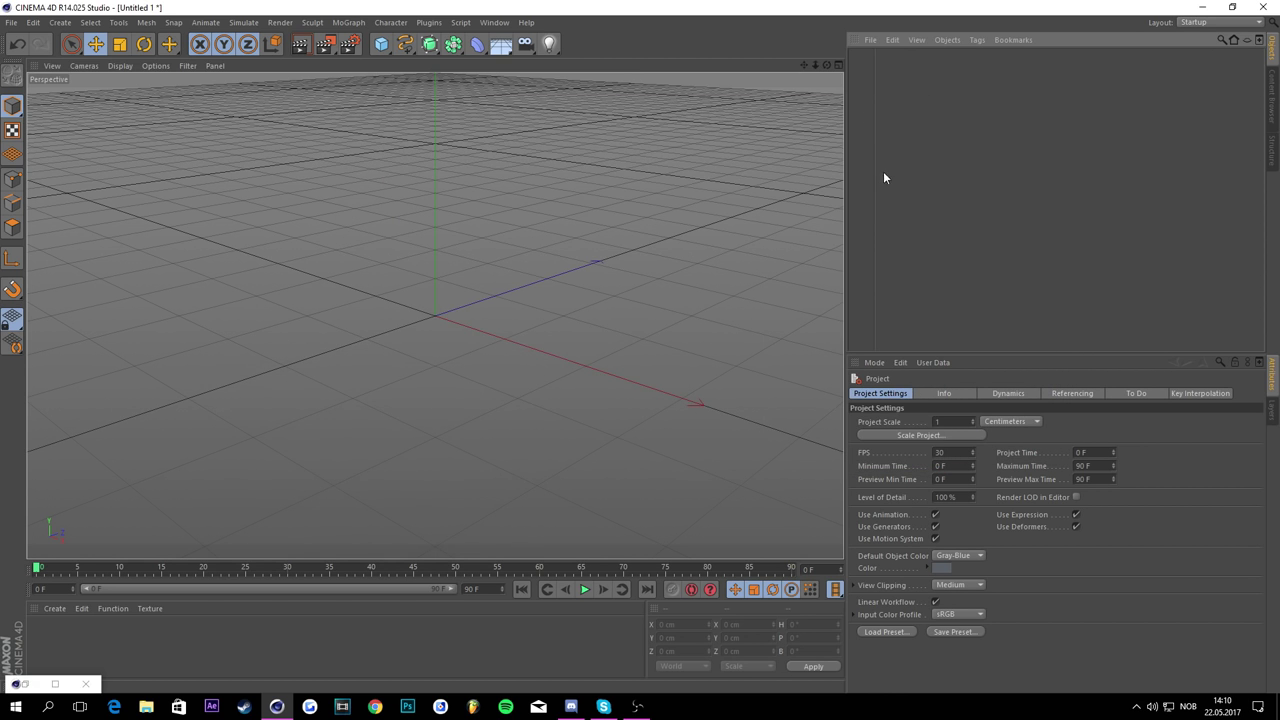
Step: Add a MoGraph MoText object to the empty scene and show its object properties
{"action": "left_click", "coordinate": [357, 24]}
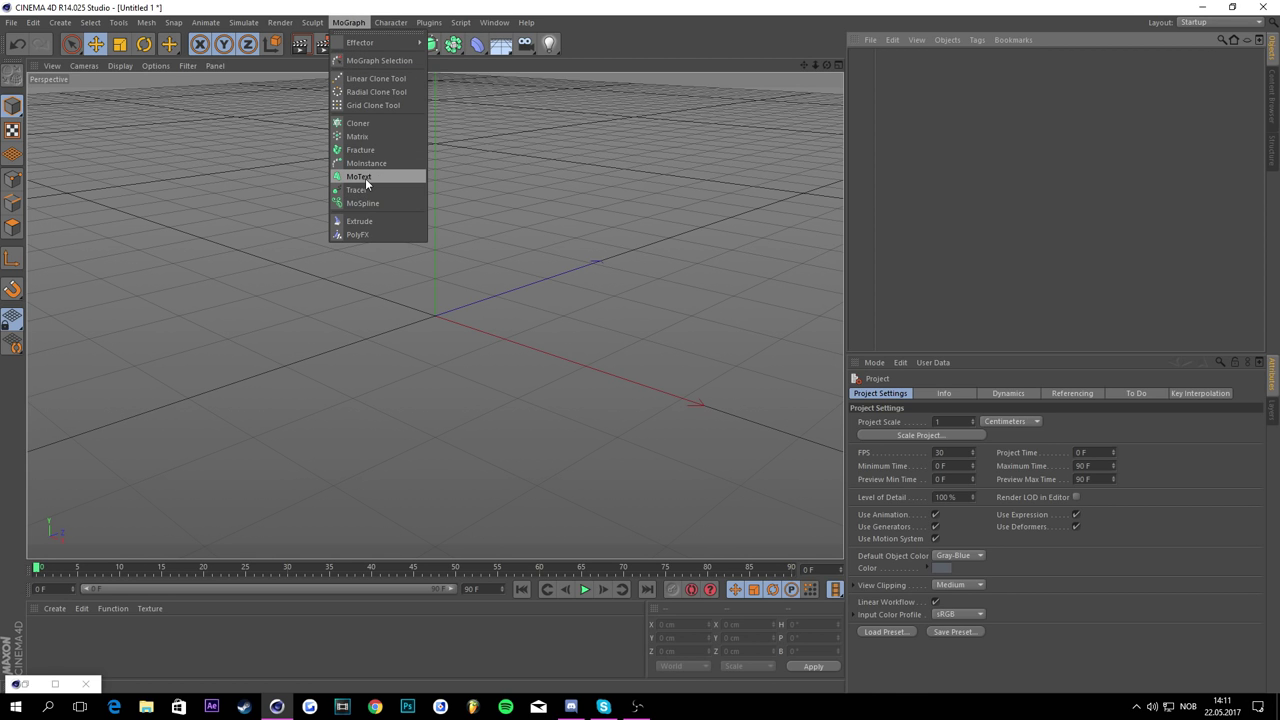
{"action": "mouse_move", "coordinate": [173, 22]}
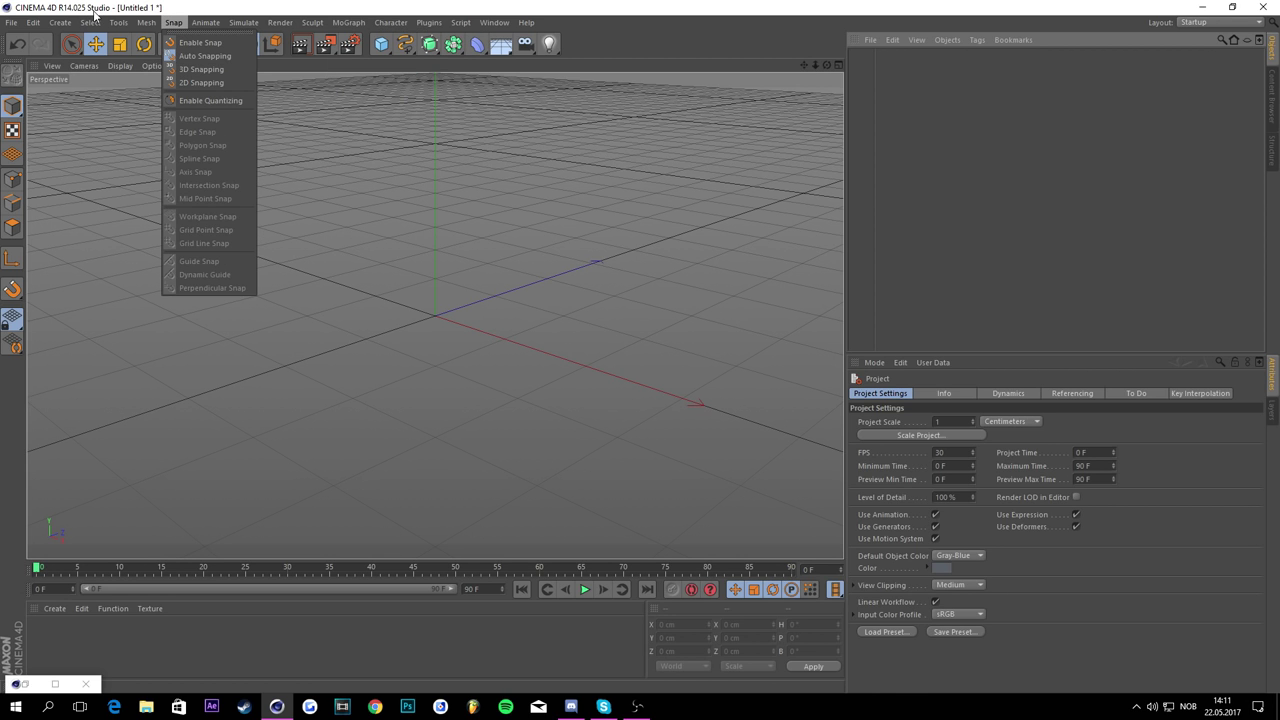
{"action": "mouse_move", "coordinate": [348, 22]}
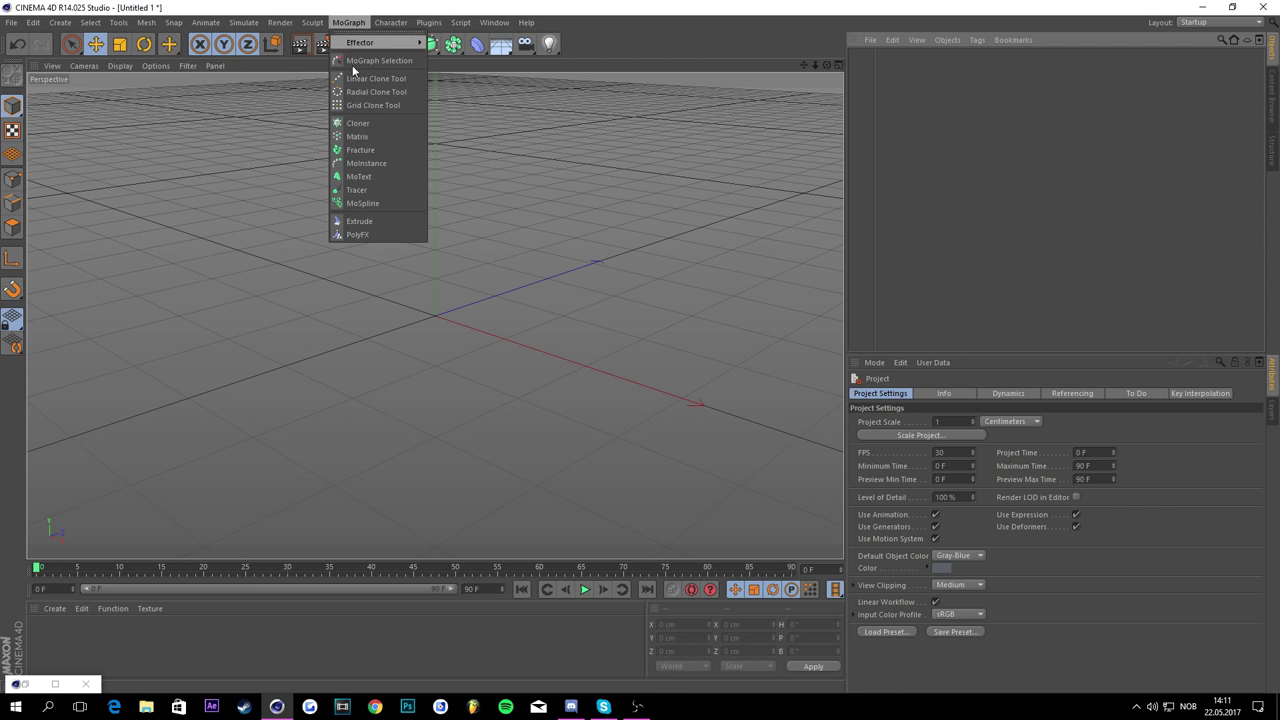
{"action": "left_click", "coordinate": [362, 178]}
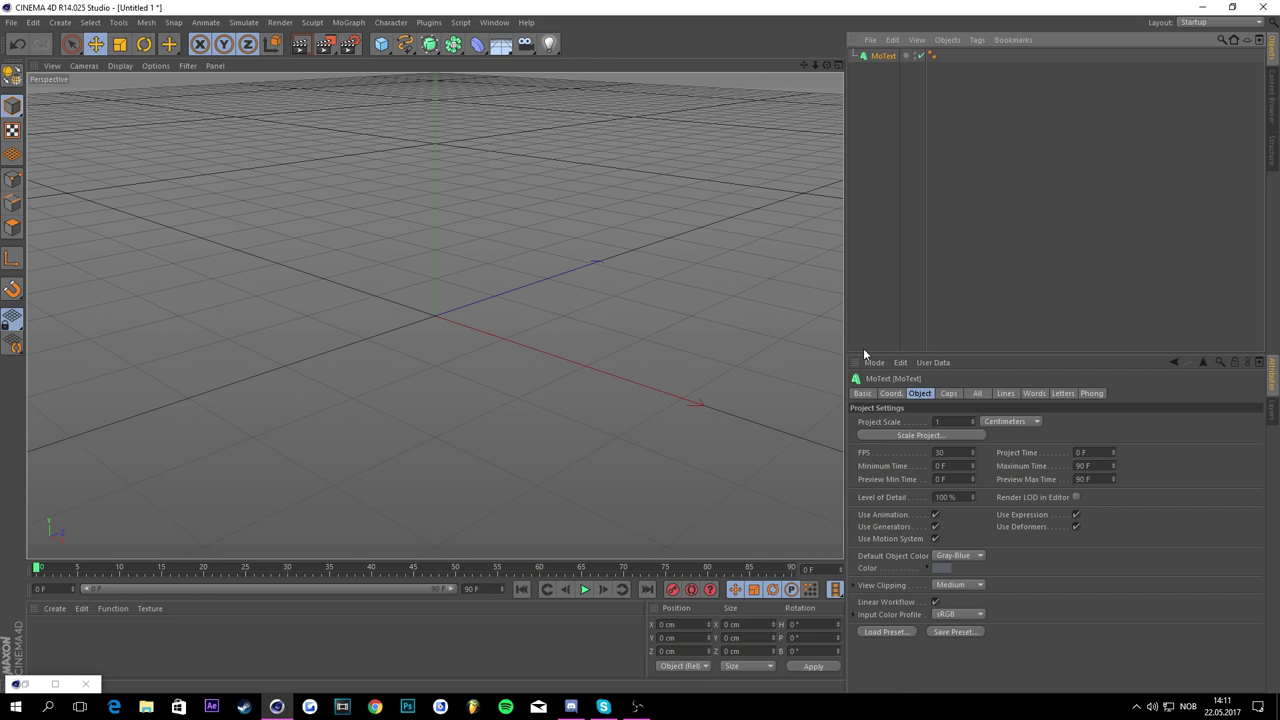
{"action": "left_click", "coordinate": [918, 393]}
{"action": "left_click", "coordinate": [896, 238]}
{"action": "left_click", "coordinate": [871, 57]}
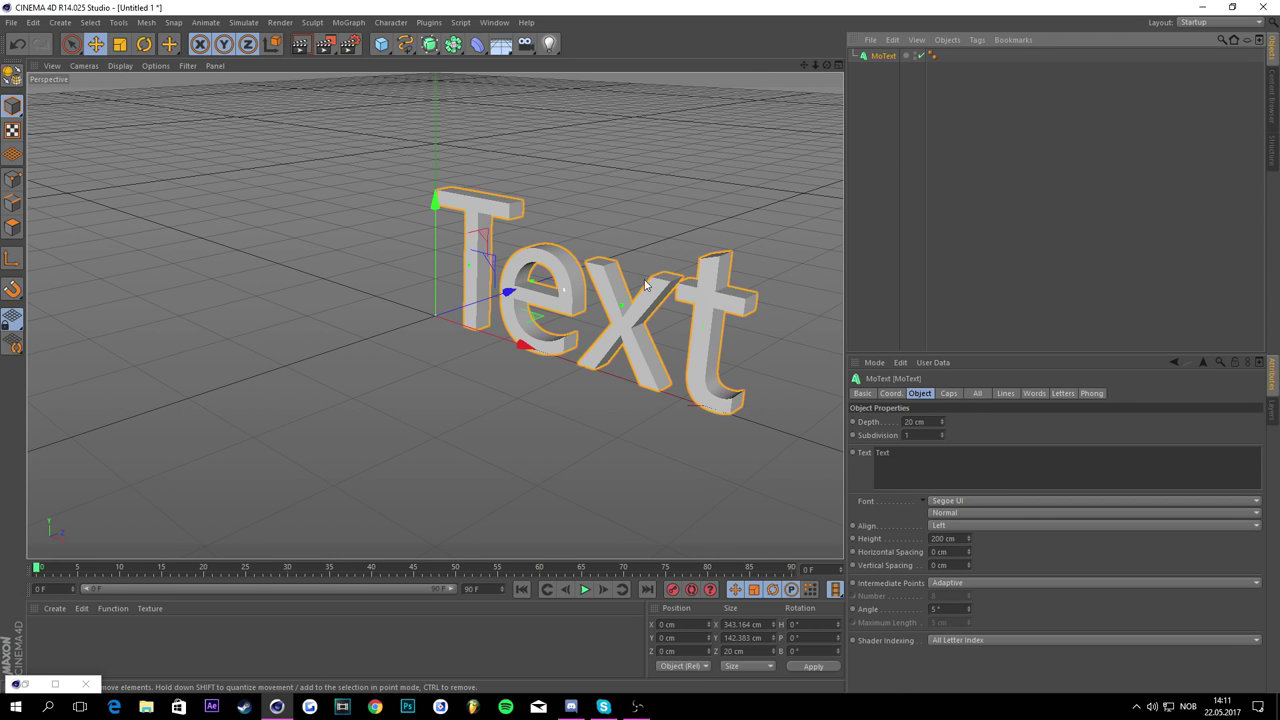
Step: Set the MoText object's text to "POTION" and its alignment to Middle
{"action": "double_click", "coordinate": [880, 465]}
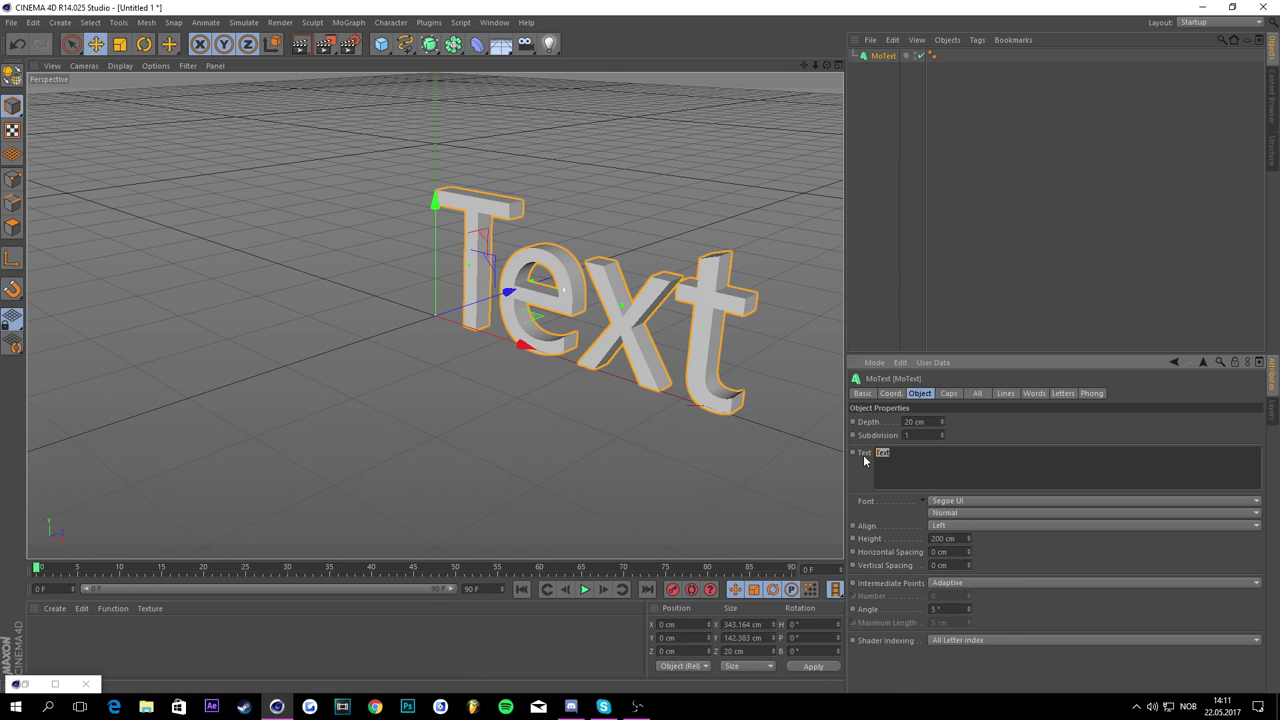
{"action": "type", "text": "PTO"}
{"action": "left_click", "coordinate": [980, 429]}
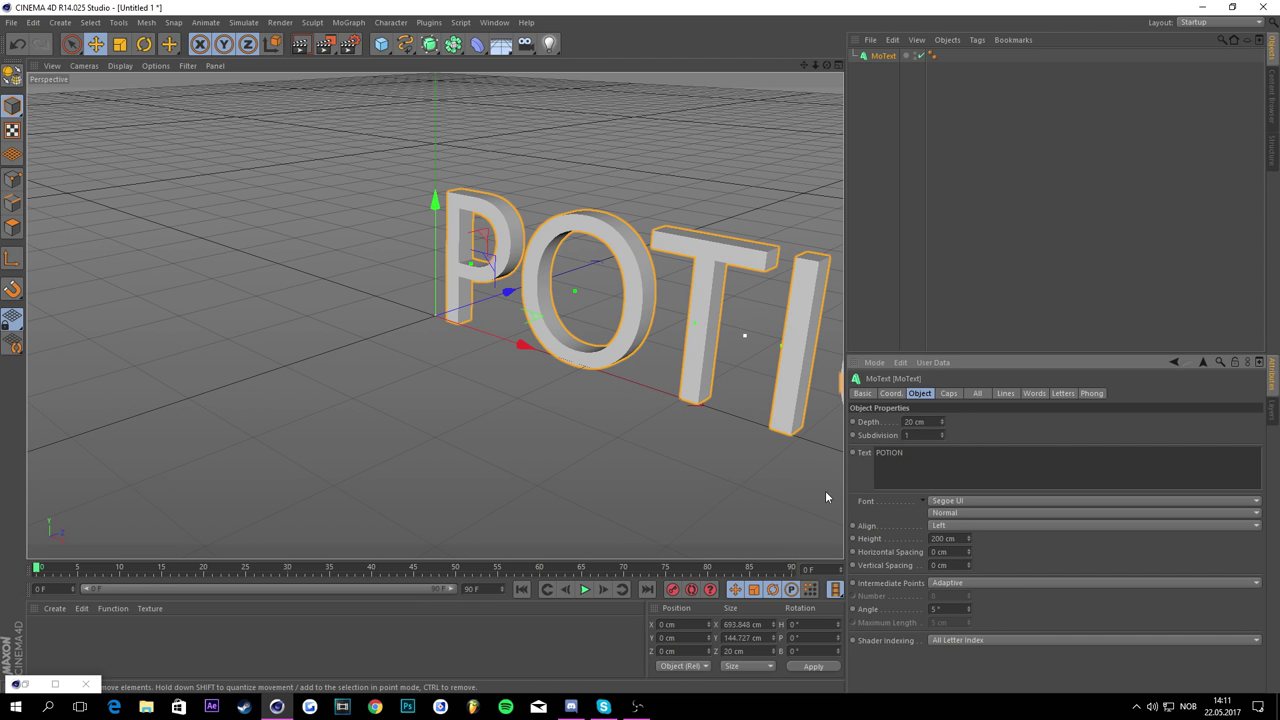
{"action": "left_click", "coordinate": [964, 553]}
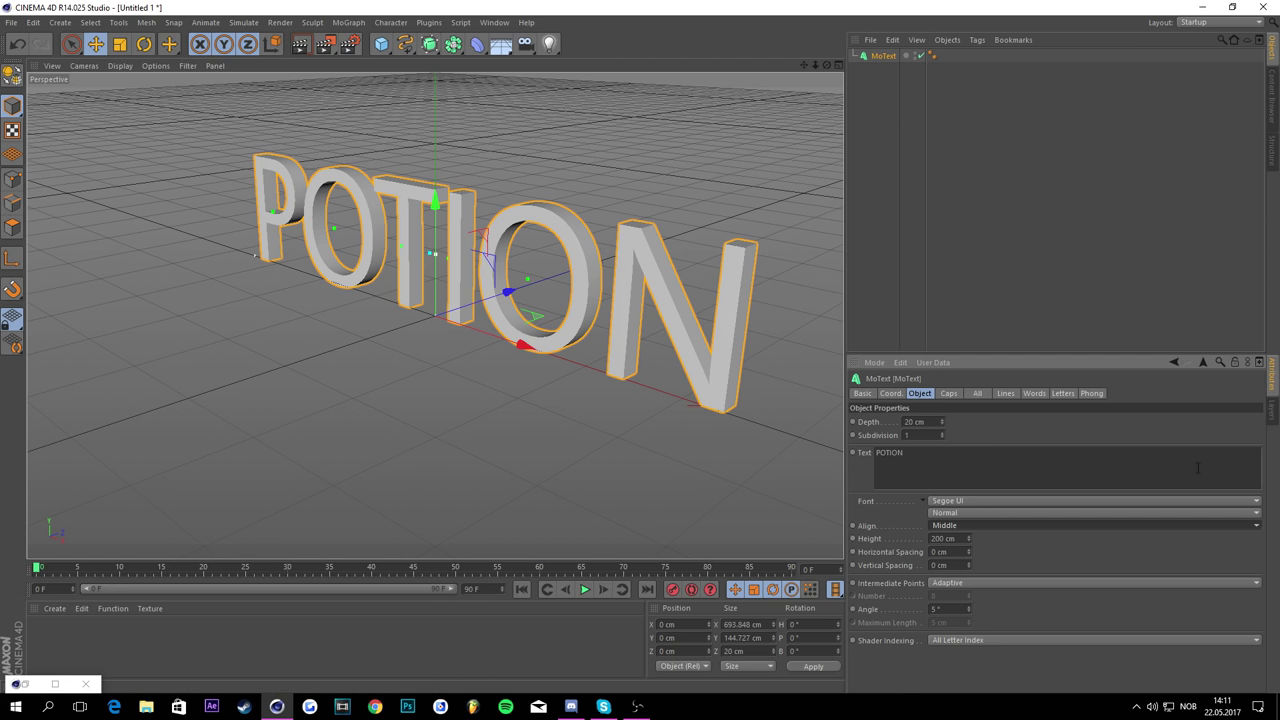
Step: Try the Pixle_Font and Mail Ray Stuff fonts on the POTION text
{"action": "left_click", "coordinate": [1045, 501]}
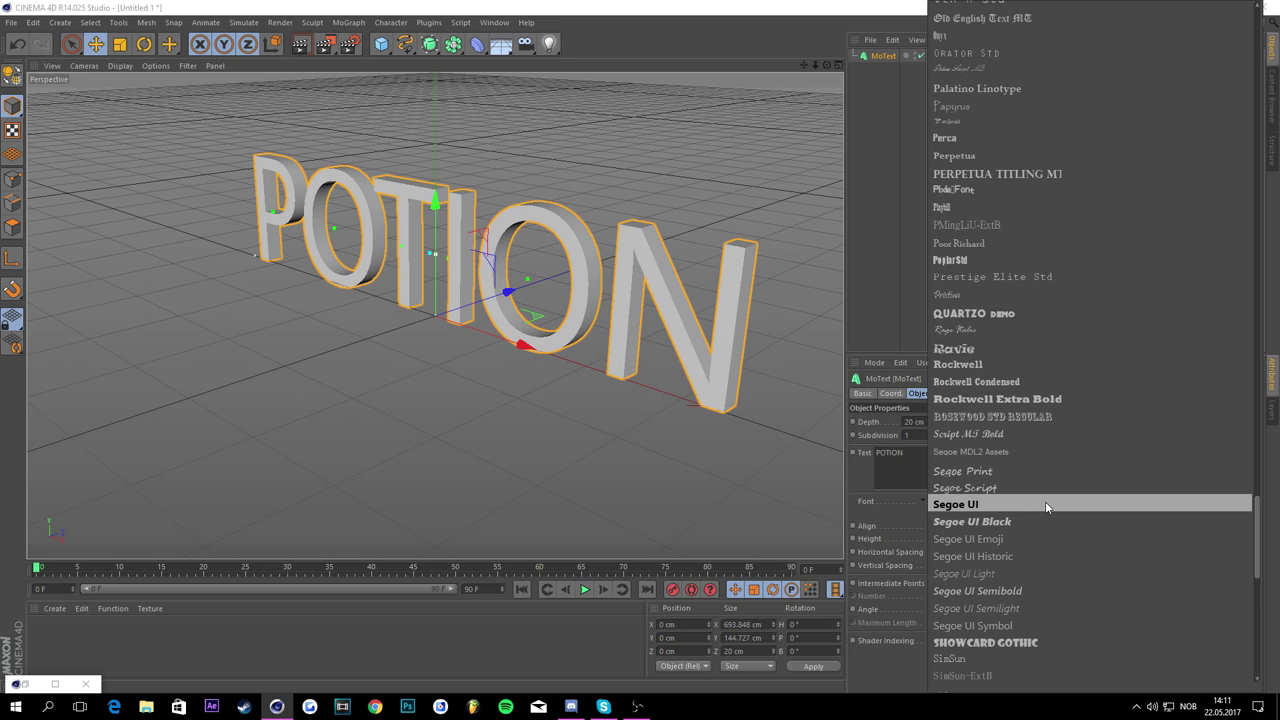
{"action": "scroll", "coordinate": [1030, 500], "scroll_direction": "down", "scroll_amount": 9}
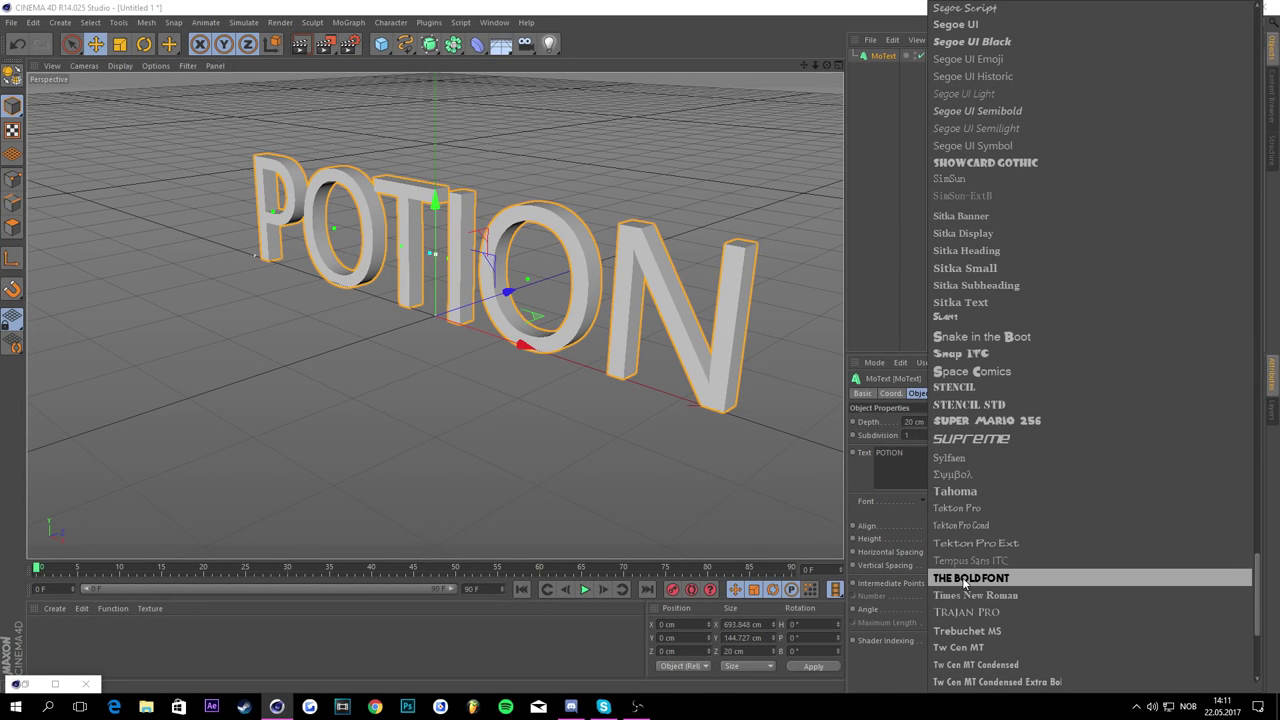
{"action": "scroll", "coordinate": [960, 530], "scroll_direction": "up", "scroll_amount": 16}
{"action": "left_click", "coordinate": [923, 282]}
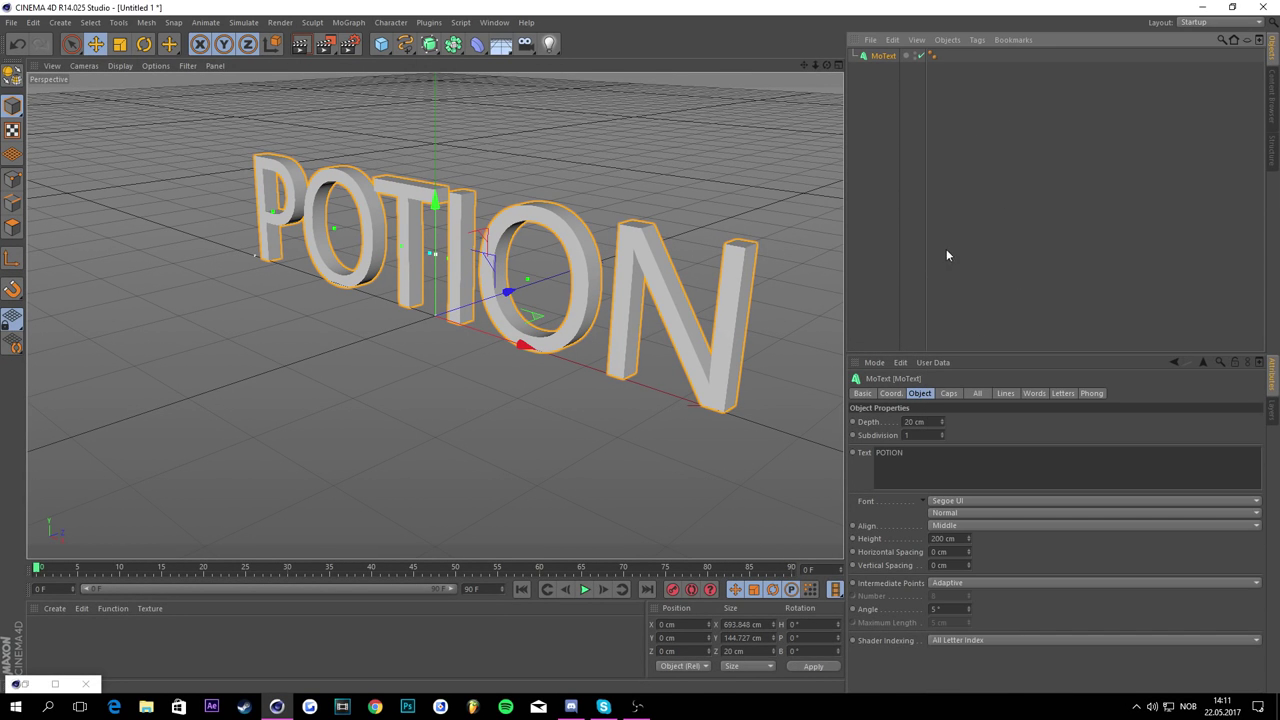
{"action": "left_click", "coordinate": [955, 502]}
{"action": "scroll", "coordinate": [1007, 467], "scroll_direction": "up", "scroll_amount": 8}
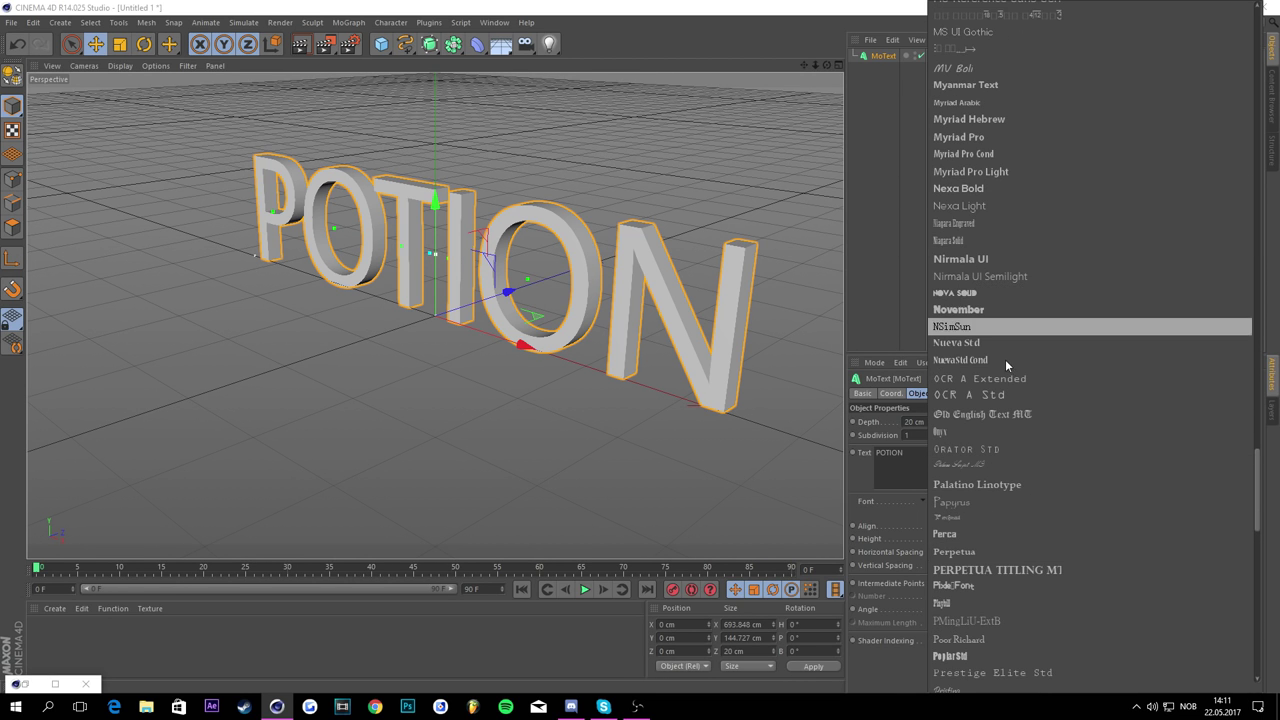
{"action": "scroll", "coordinate": [1024, 316], "scroll_direction": "down", "scroll_amount": 3}
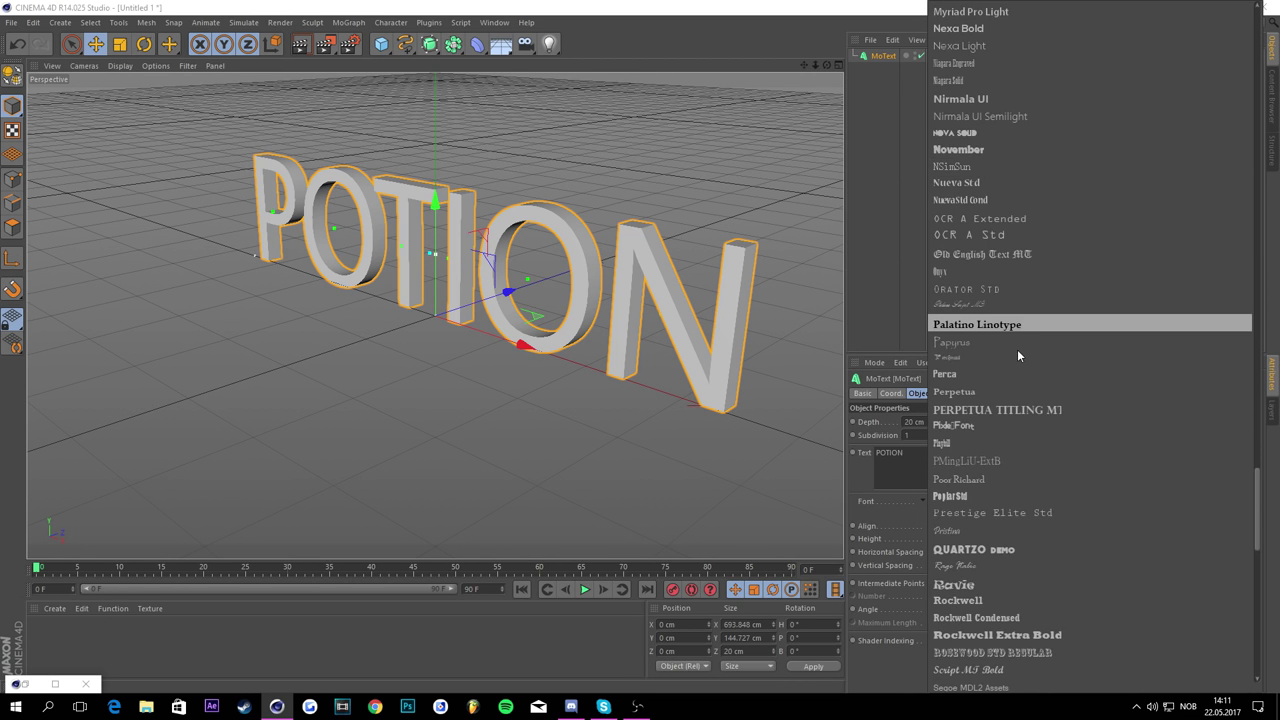
{"action": "left_click", "coordinate": [1074, 426]}
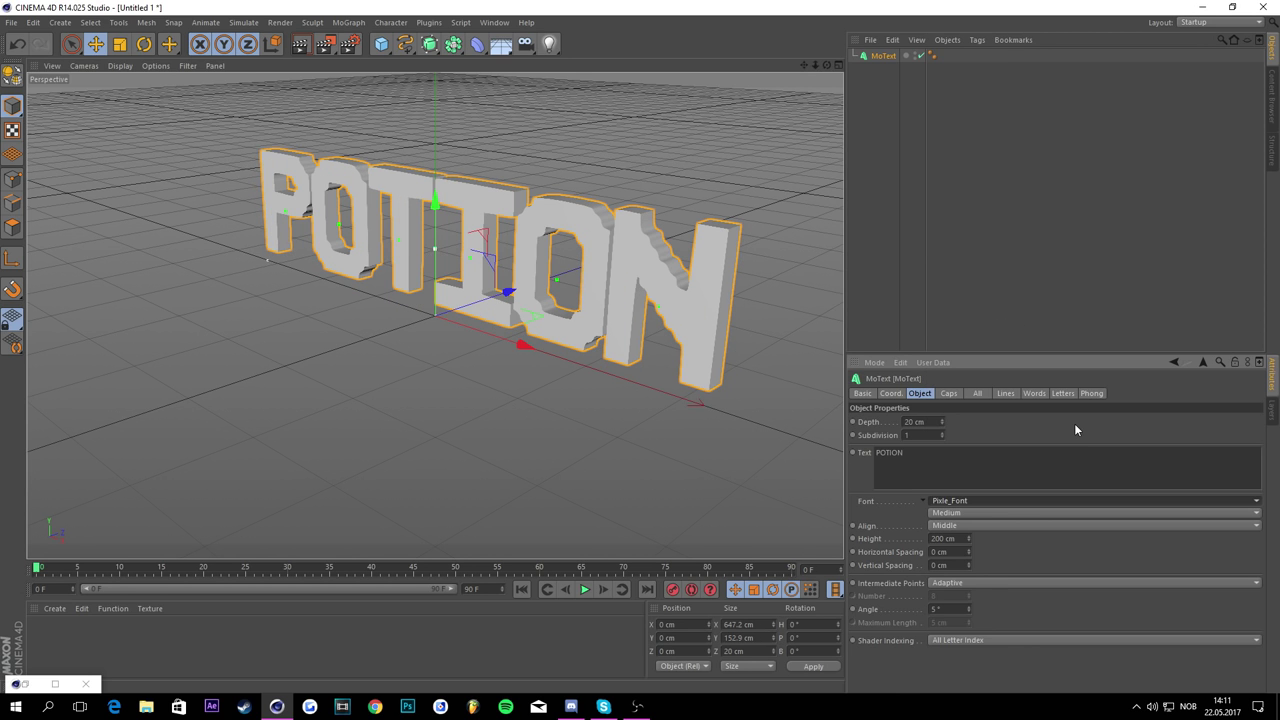
{"action": "left_click", "coordinate": [999, 500]}
{"action": "scroll", "coordinate": [990, 450], "scroll_direction": "up", "scroll_amount": 10}
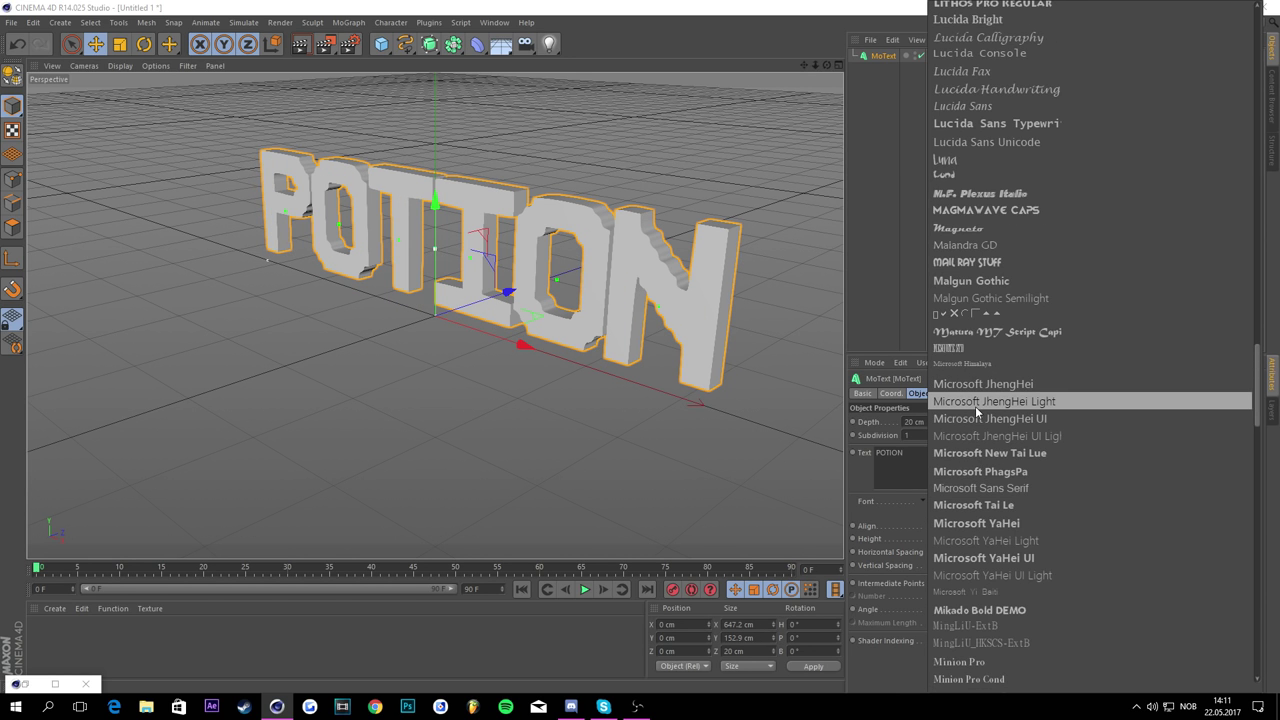
{"action": "left_click", "coordinate": [978, 262]}
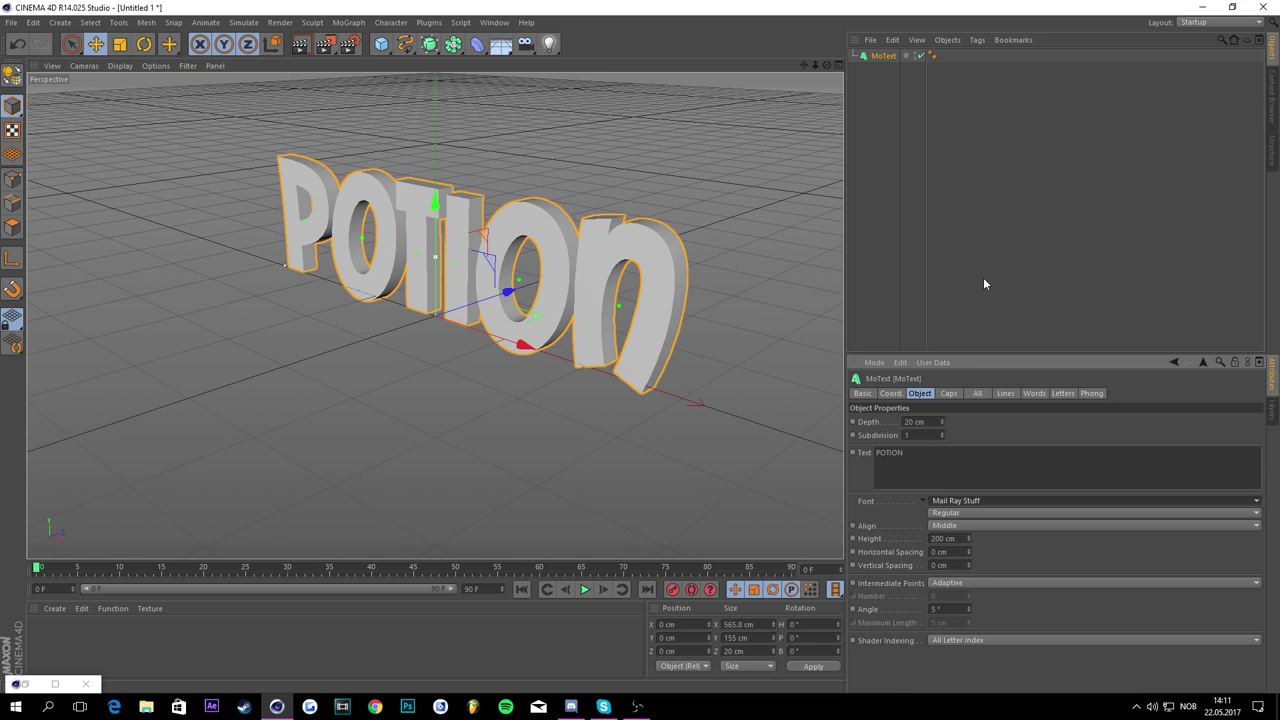
Step: Set the POTION text's font to Lemon/Milk, keeping the Middle alignment
{"action": "left_click", "coordinate": [955, 502]}
{"action": "scroll", "coordinate": [975, 480], "scroll_direction": "up", "scroll_amount": 3}
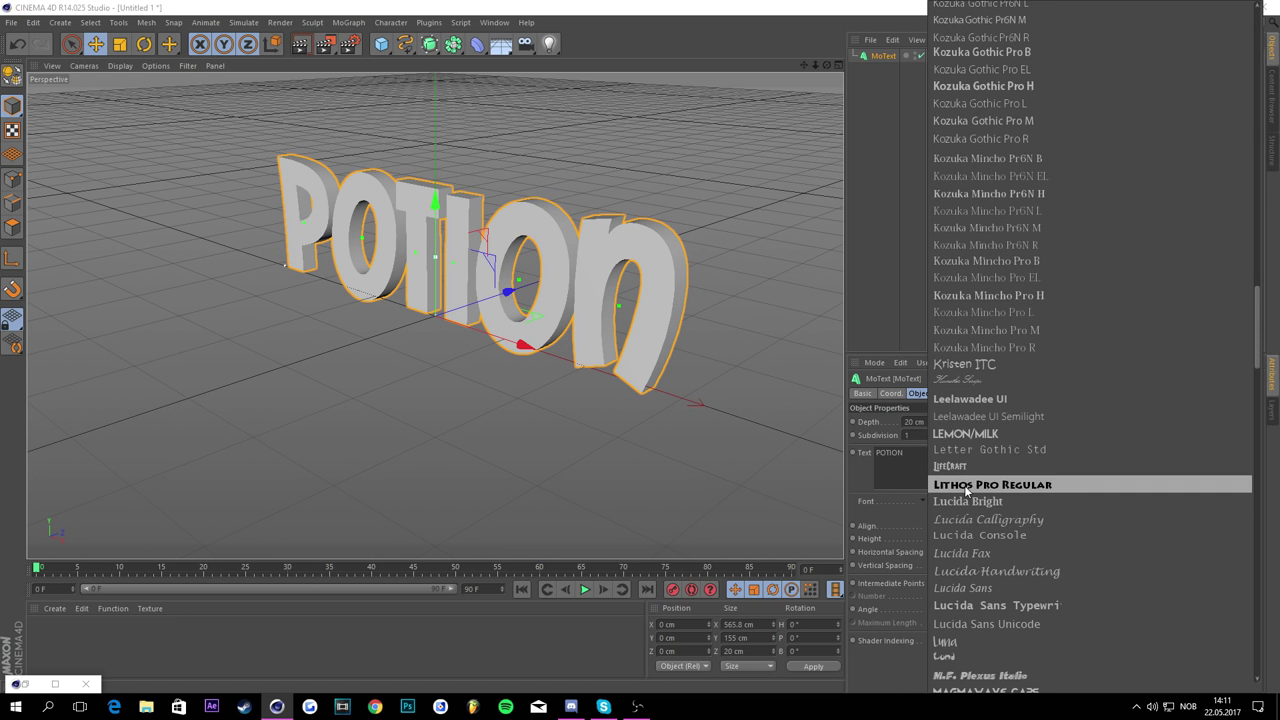
{"action": "left_click", "coordinate": [973, 433]}
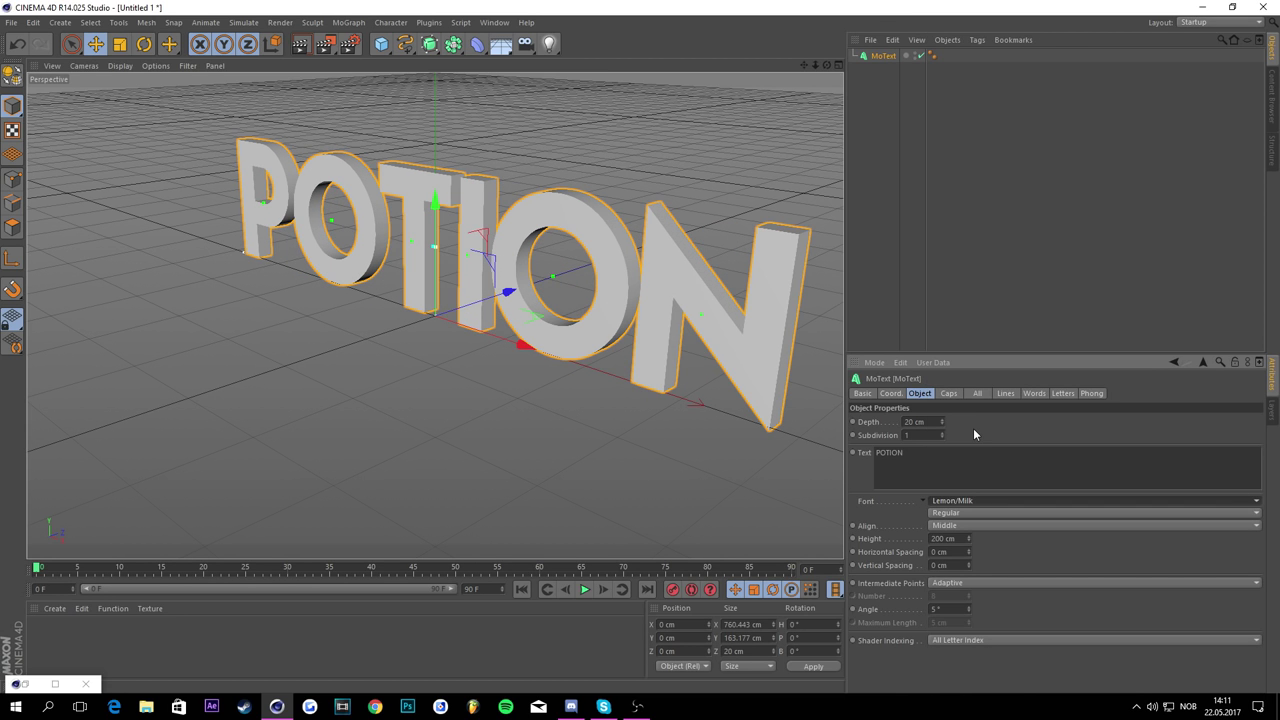
{"action": "left_click", "coordinate": [950, 527]}
{"action": "left_click", "coordinate": [947, 526]}
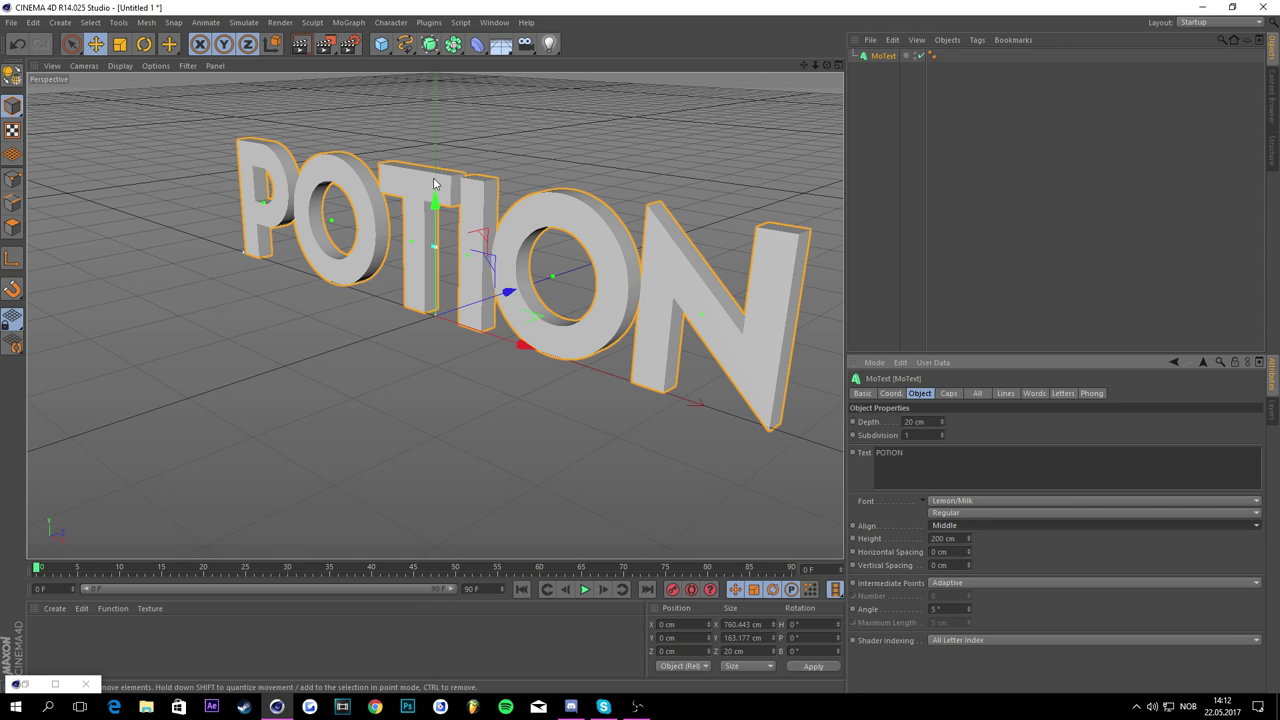
Step: Move the POTION text down along the Y axis to about -78 cm, centring it vertically on the origin
{"action": "mouse_move", "coordinate": [434, 200]}
{"action": "left_mouse_down"}
{"action": "mouse_move", "coordinate": [440, 215]}
{"action": "mouse_move", "coordinate": [434, 200]}
{"action": "left_mouse_up"}
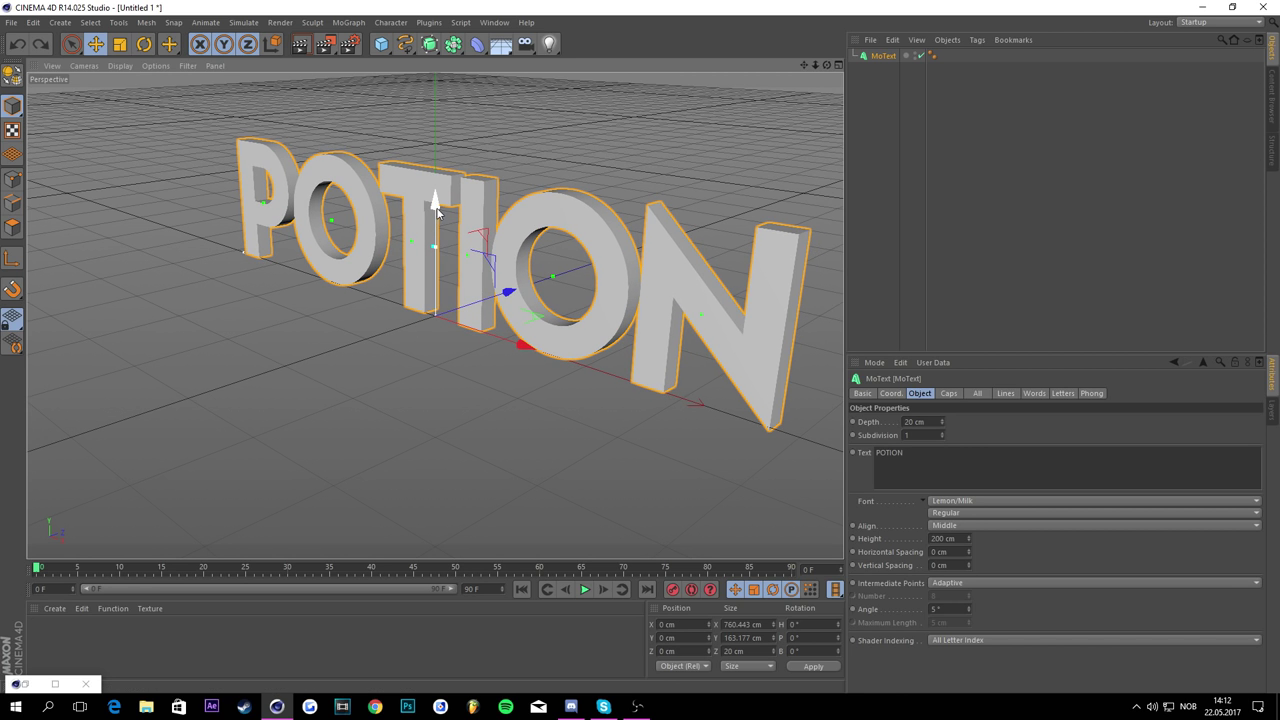
{"action": "left_click_drag", "start_coordinate": [434, 200], "coordinate": [452, 281]}
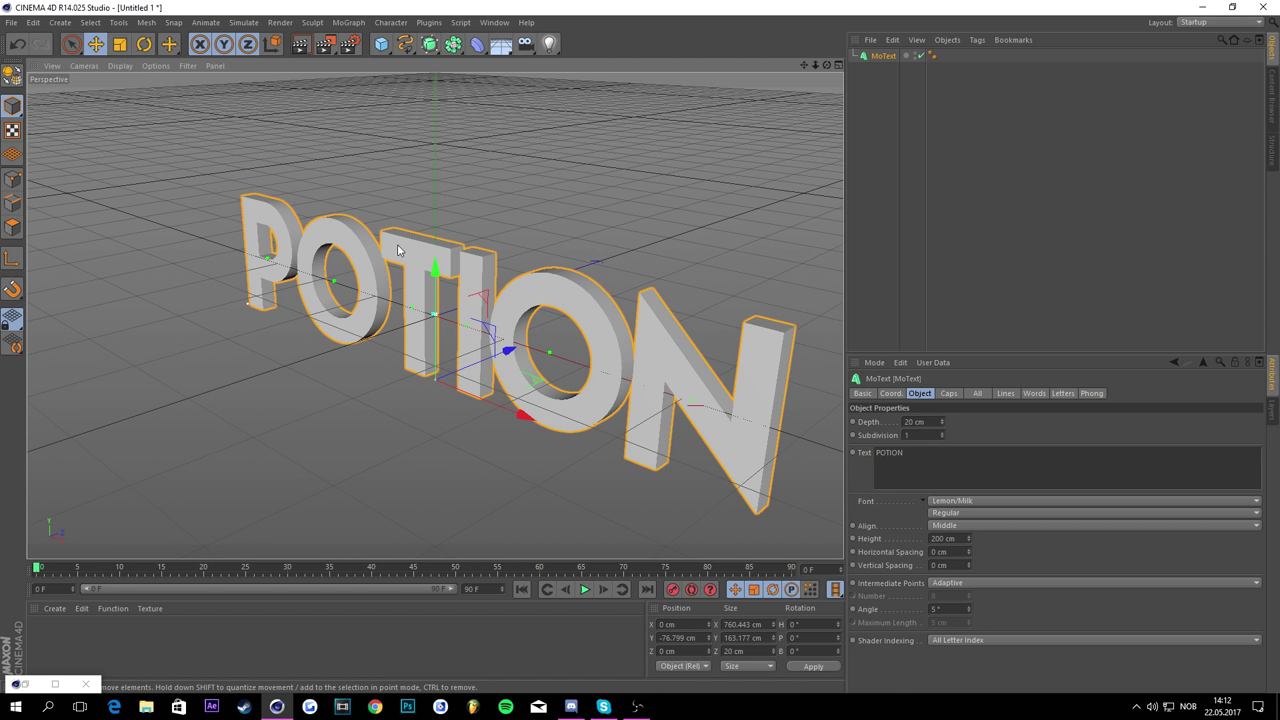
{"action": "left_click_drag", "start_coordinate": [434, 263], "coordinate": [432, 268]}
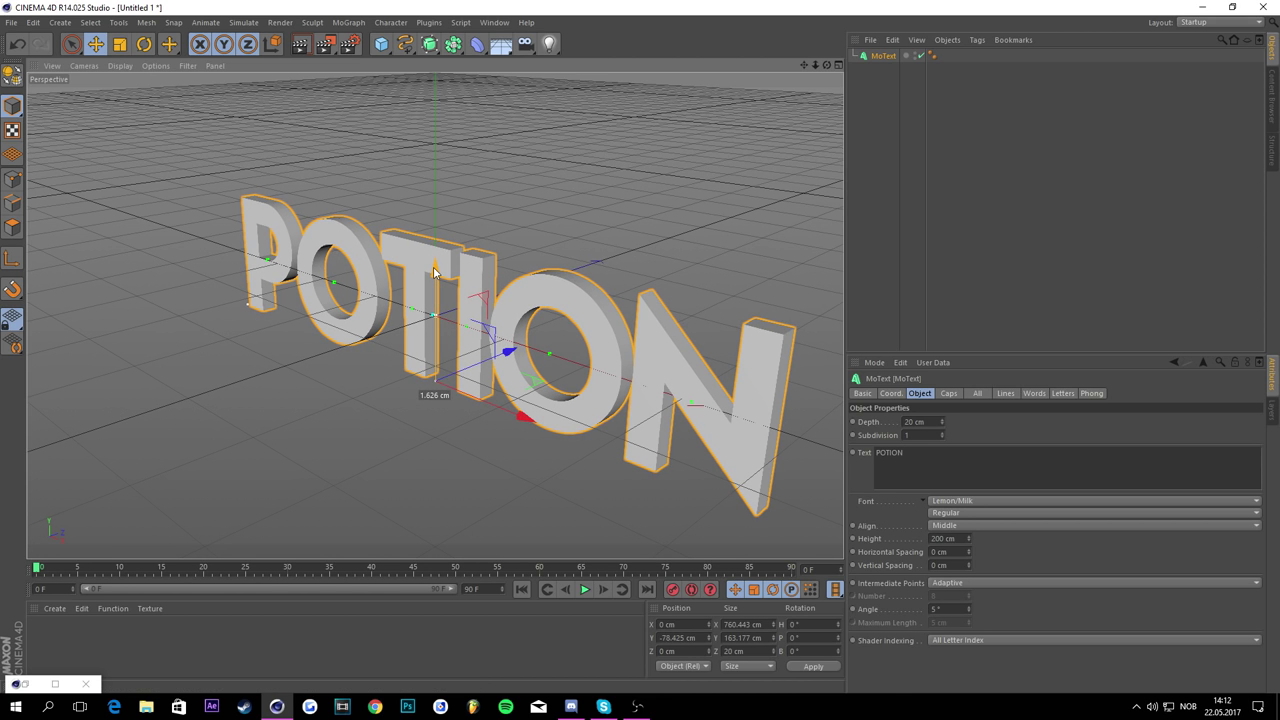
Step: Set the POTION text's depth to 60 cm
{"action": "left_click", "coordinate": [928, 423]}
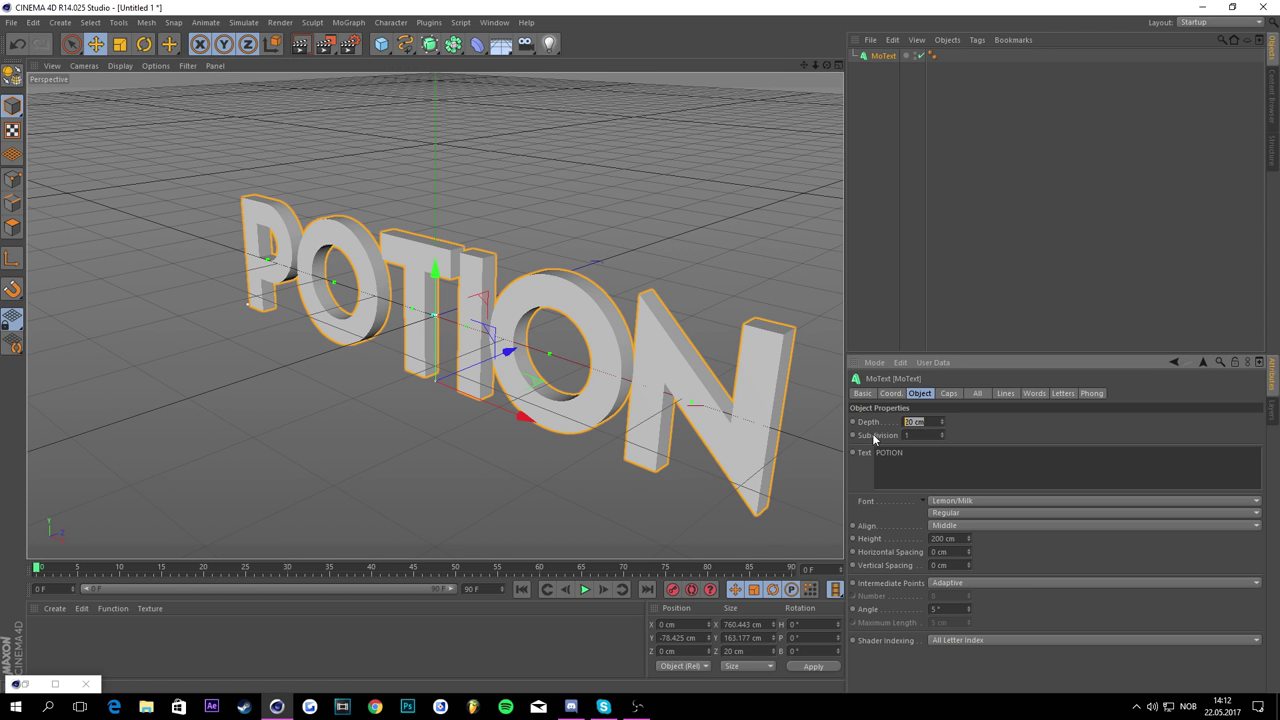
{"action": "left_click", "coordinate": [1029, 417]}
{"action": "left_click_drag", "start_coordinate": [920, 423], "coordinate": [829, 424]}
{"action": "type", "text": "60"}
{"action": "key", "text": "Return"}
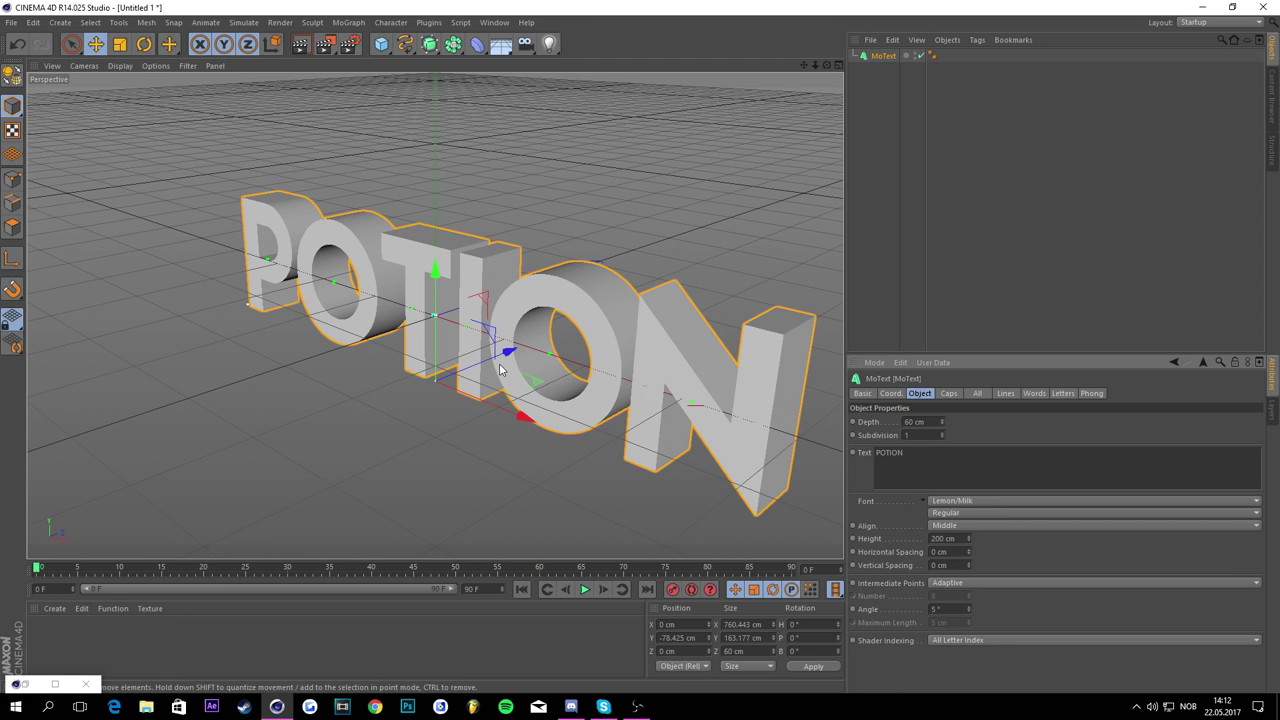
Step: Move the POTION text along the Z axis to -30 cm so its depth is centred on the origin
{"action": "left_click_drag", "start_coordinate": [505, 359], "coordinate": [506, 356]}
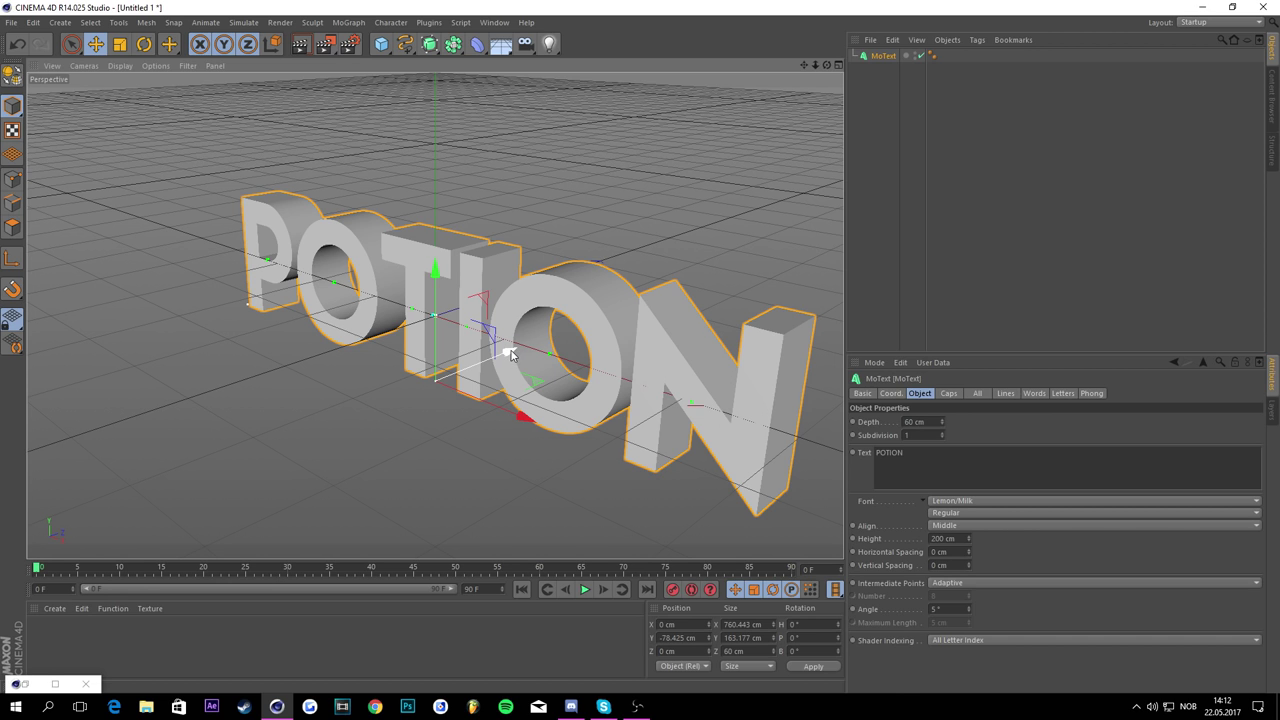
{"action": "left_click_drag", "start_coordinate": [510, 355], "coordinate": [496, 356]}
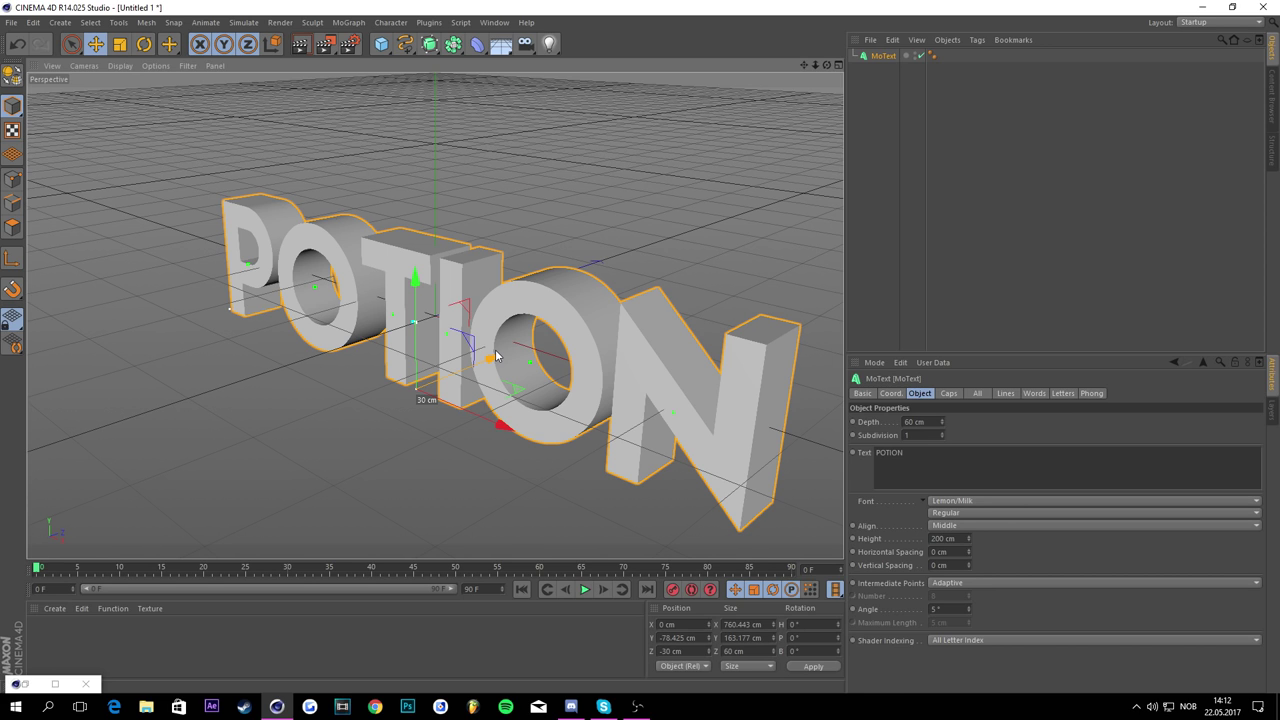
{"action": "left_click_drag", "start_coordinate": [492, 360], "coordinate": [490, 362]}
{"action": "mouse_move", "coordinate": [826, 65]}
{"action": "left_mouse_down"}
{"action": "mouse_move", "coordinate": [730, 60]}
{"action": "mouse_move", "coordinate": [815, 64]}
{"action": "left_mouse_up"}
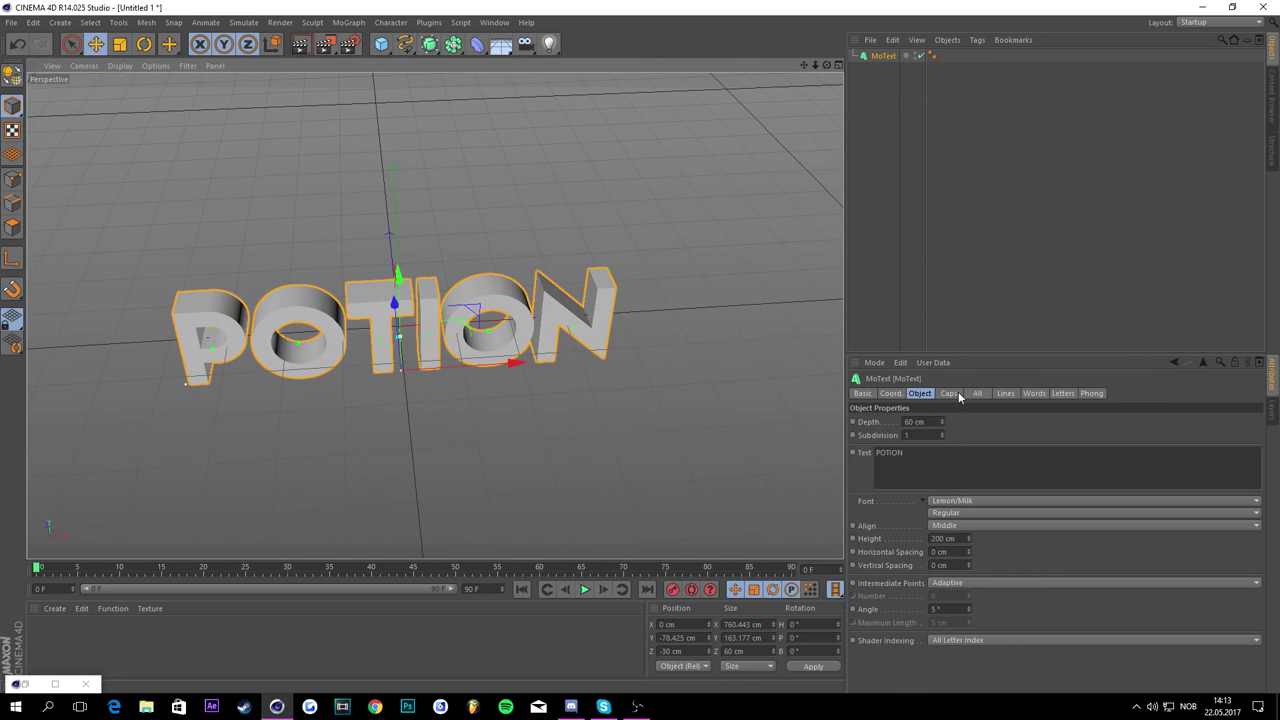
Step: Set both the start and end caps of the POTION text to Fillet Cap
{"action": "left_click", "coordinate": [948, 393]}
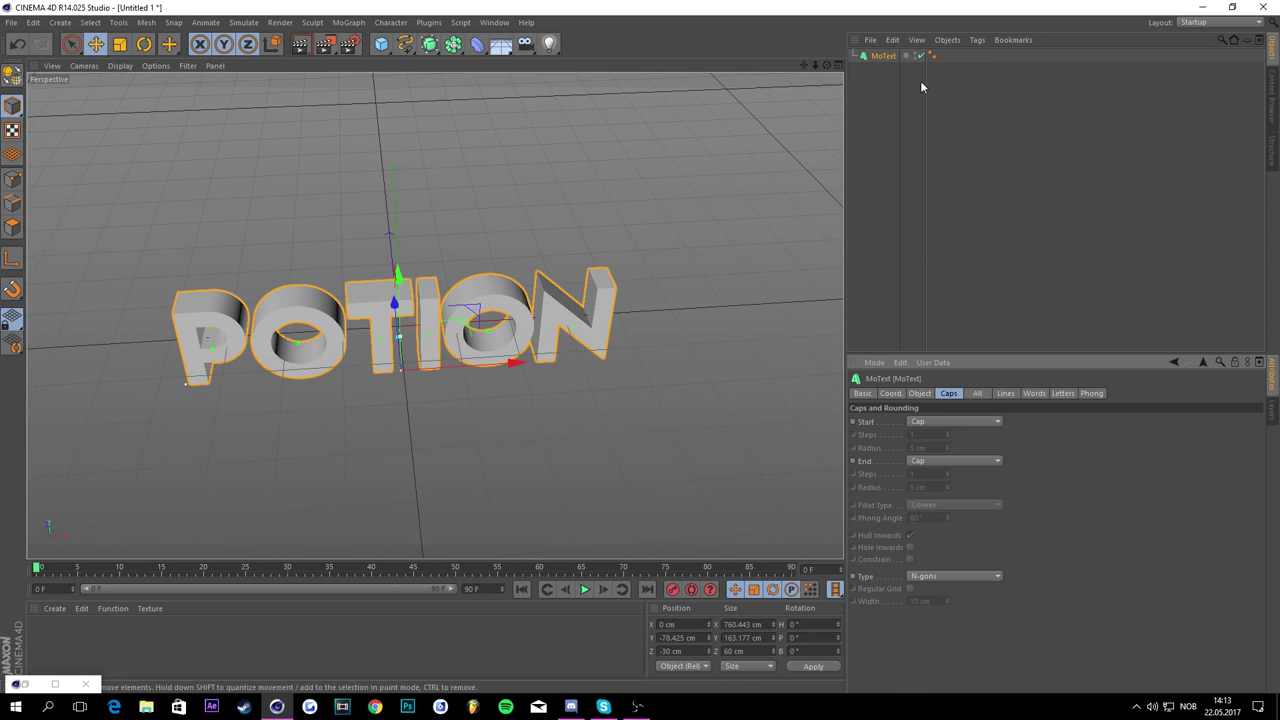
{"action": "left_click", "coordinate": [919, 424]}
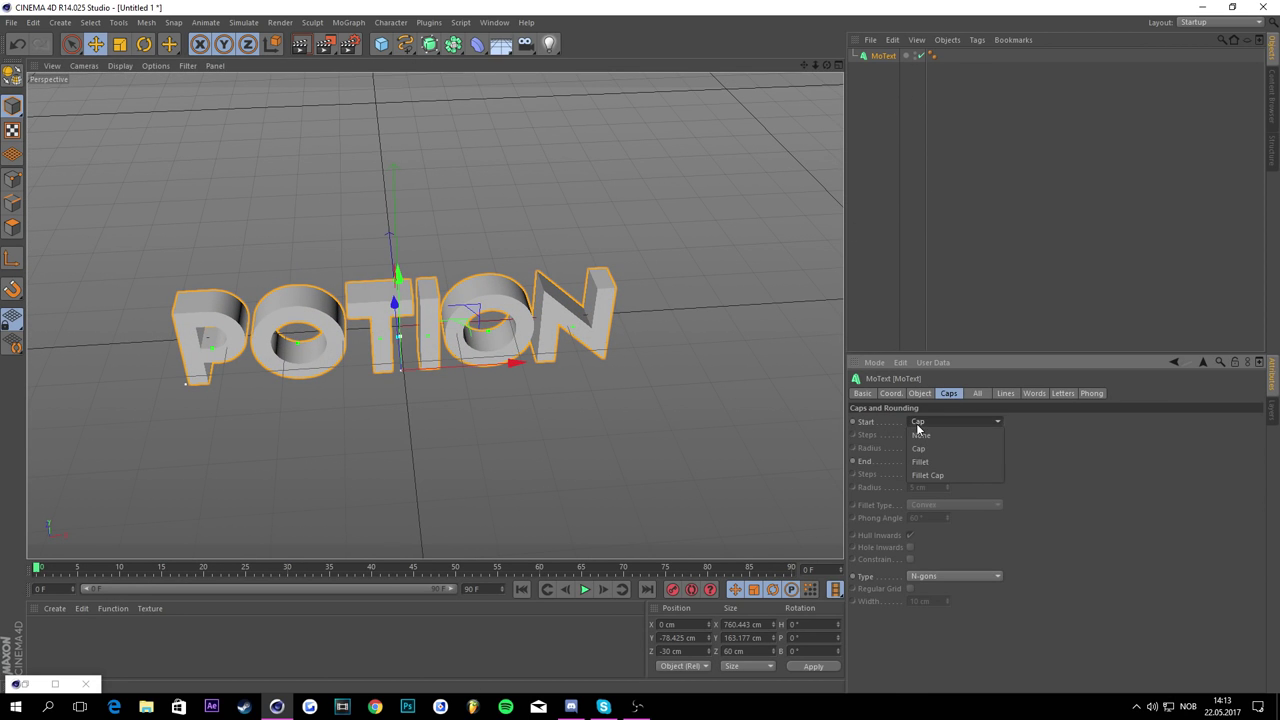
{"action": "left_click", "coordinate": [945, 476]}
{"action": "left_click", "coordinate": [950, 461]}
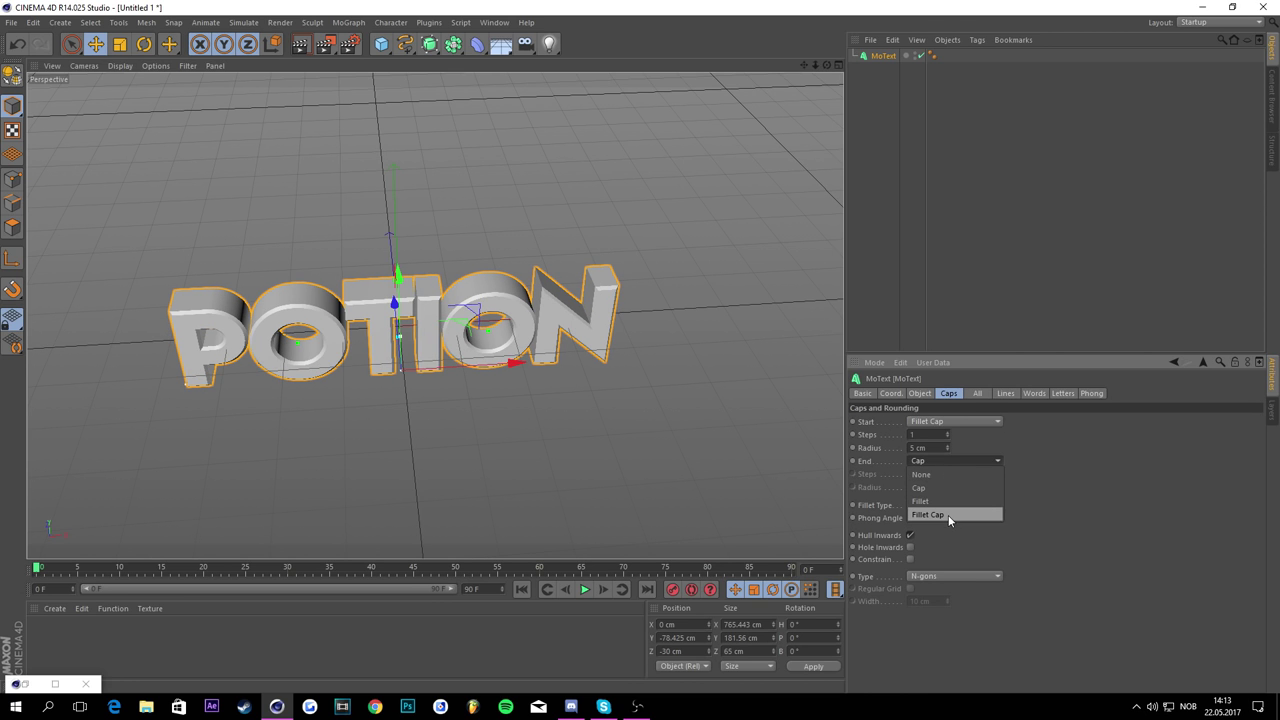
{"action": "left_click", "coordinate": [948, 515]}
Step: Set the radius to 3 cm and the steps to 15 for both the start and end fillet caps
{"action": "double_click", "coordinate": [930, 487]}
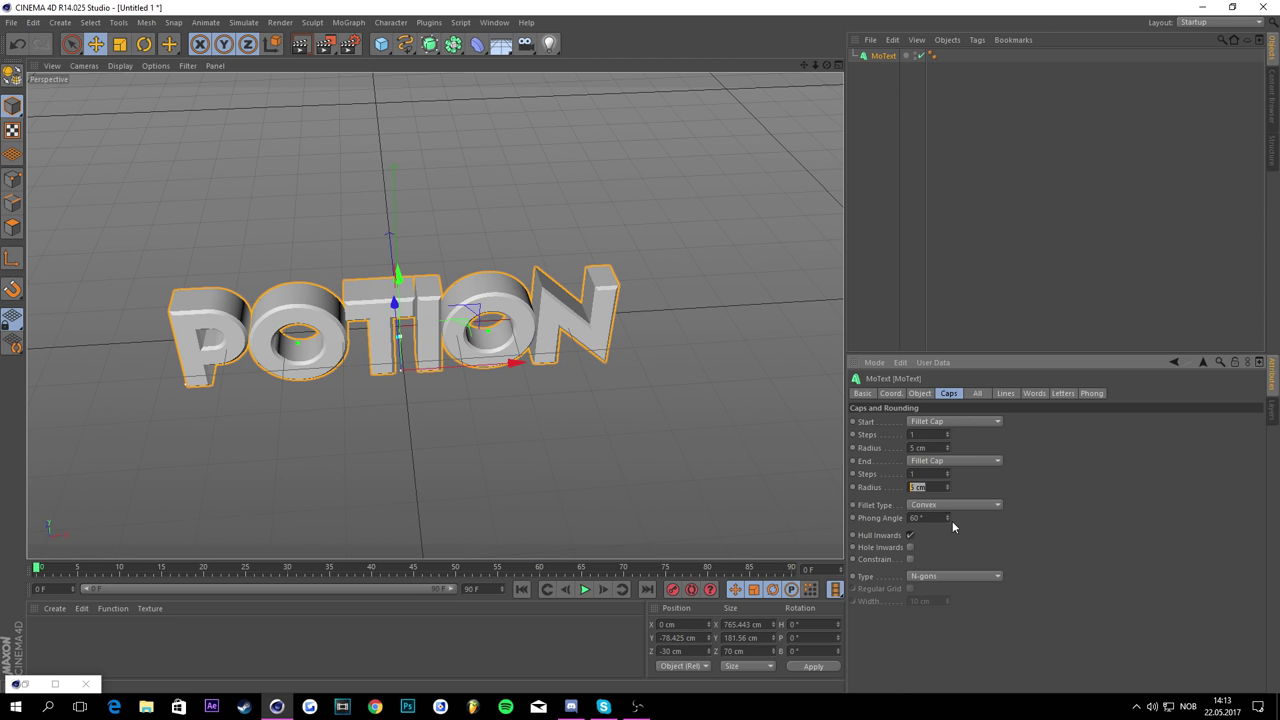
{"action": "type", "text": "3"}
{"action": "left_click_drag", "start_coordinate": [932, 448], "coordinate": [888, 434]}
{"action": "type", "text": "3"}
{"action": "key", "text": "Tab"}
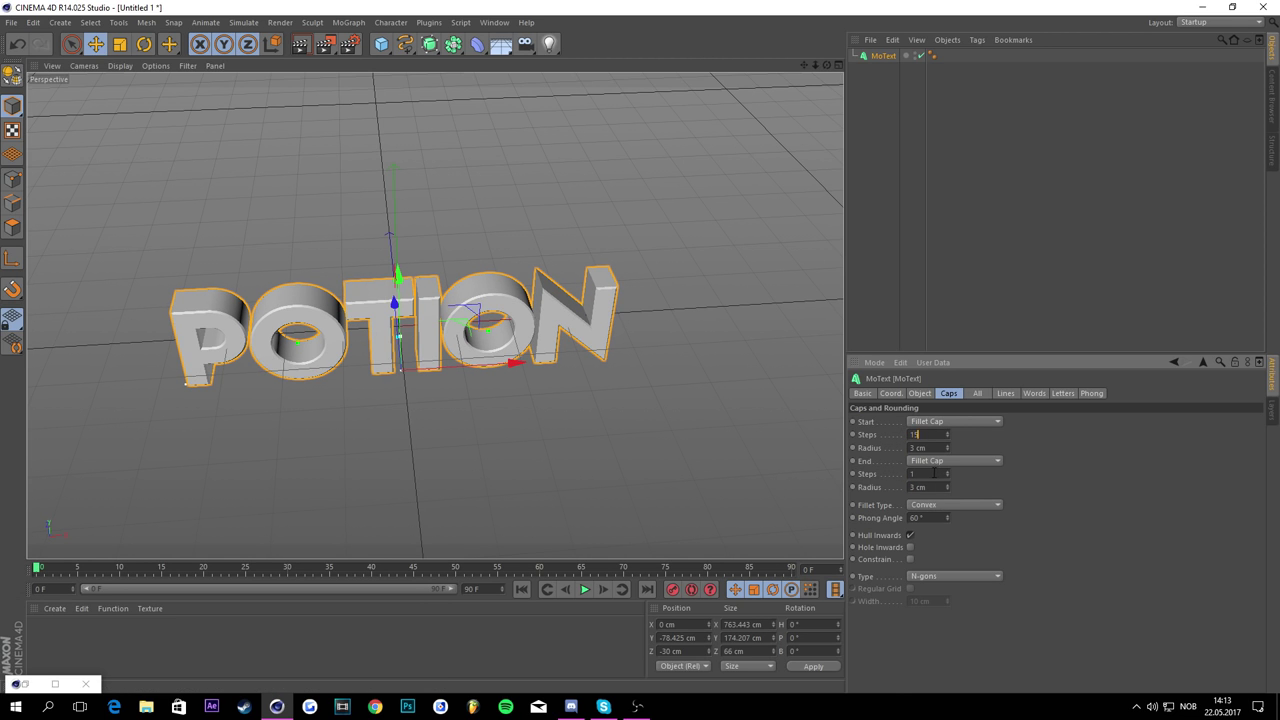
{"action": "left_click", "coordinate": [934, 473]}
{"action": "type", "text": "5"}
Step: Duplicate the POTION text and set the copy's depth to 30 cm
{"action": "left_click", "coordinate": [880, 56]}
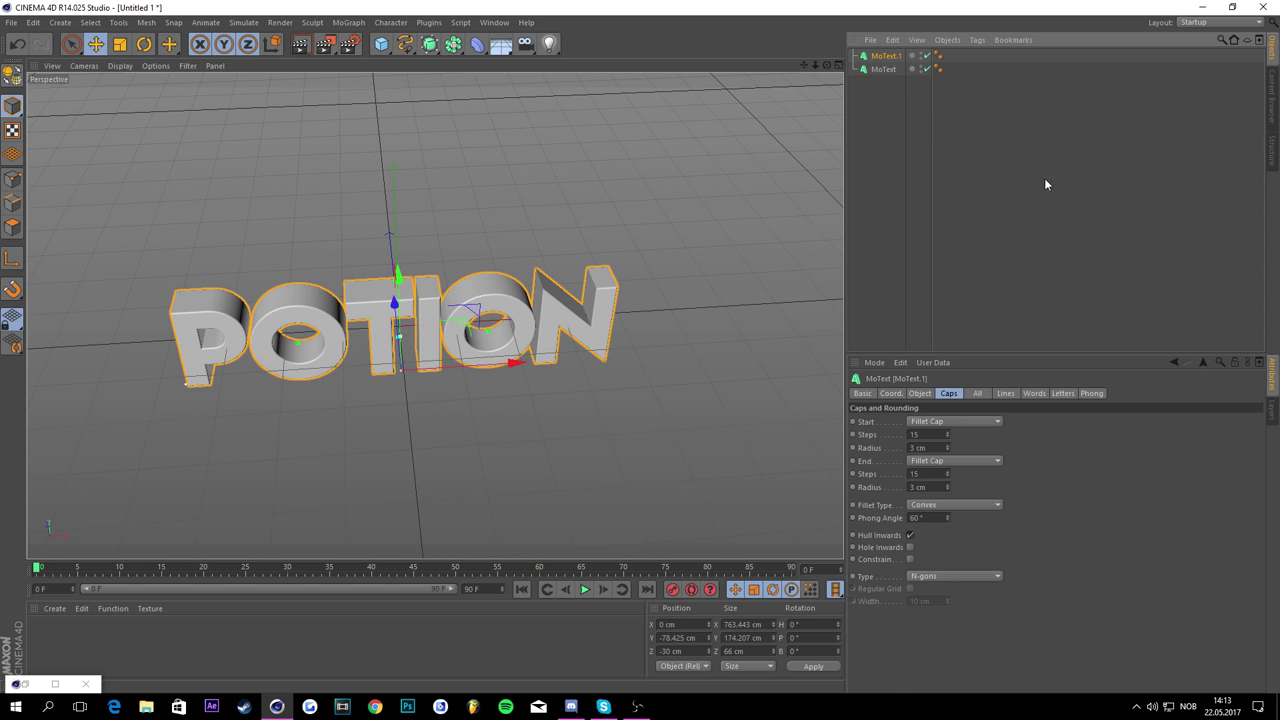
{"action": "left_click", "coordinate": [920, 393]}
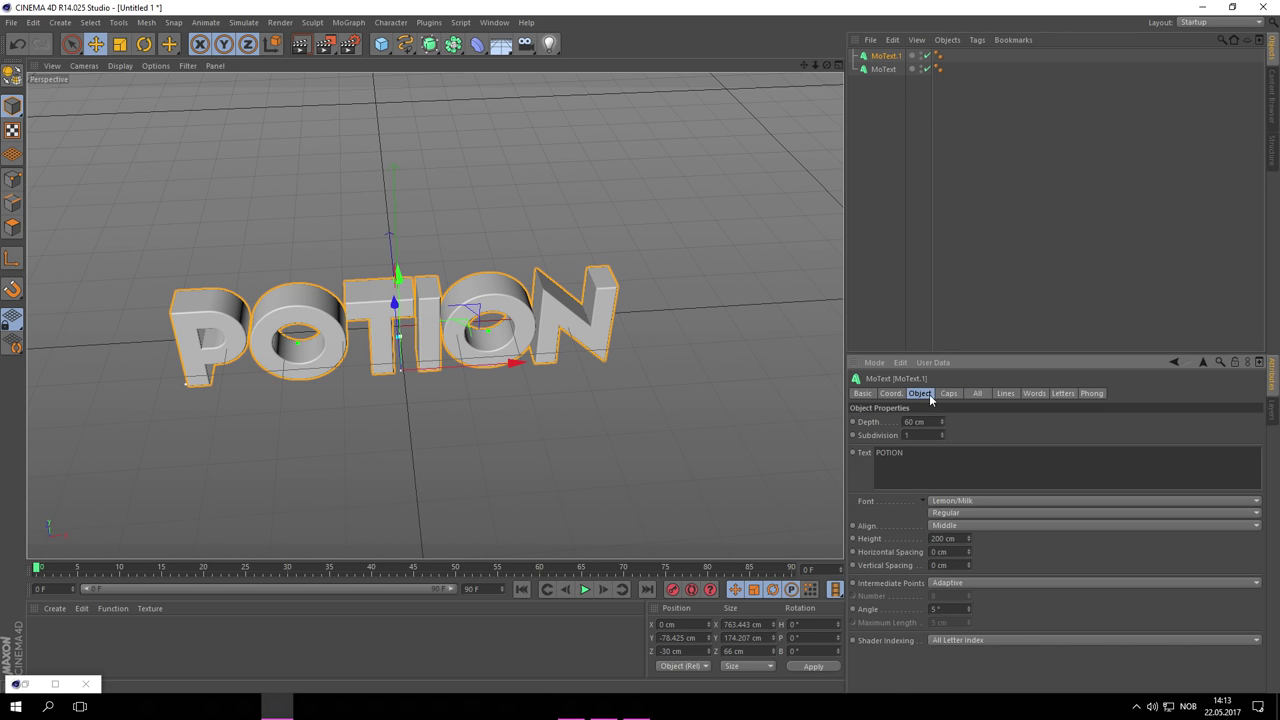
{"action": "left_click", "coordinate": [929, 423]}
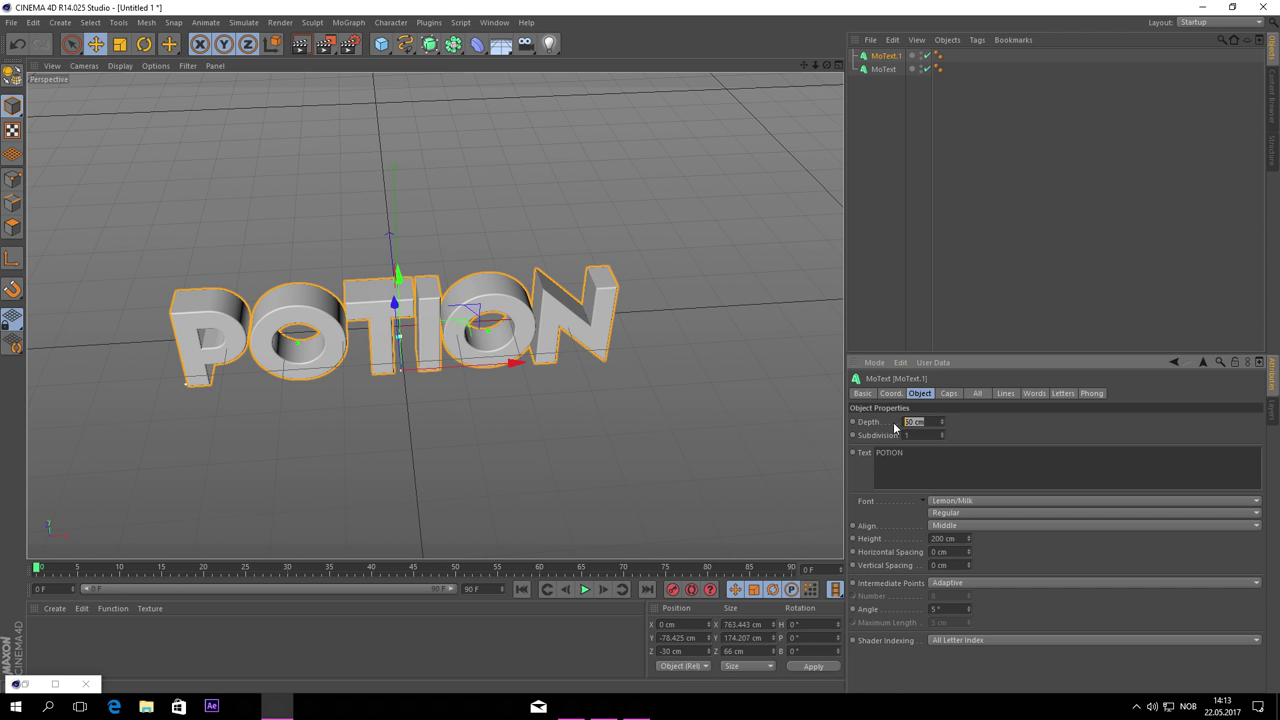
{"action": "key", "text": "Return"}
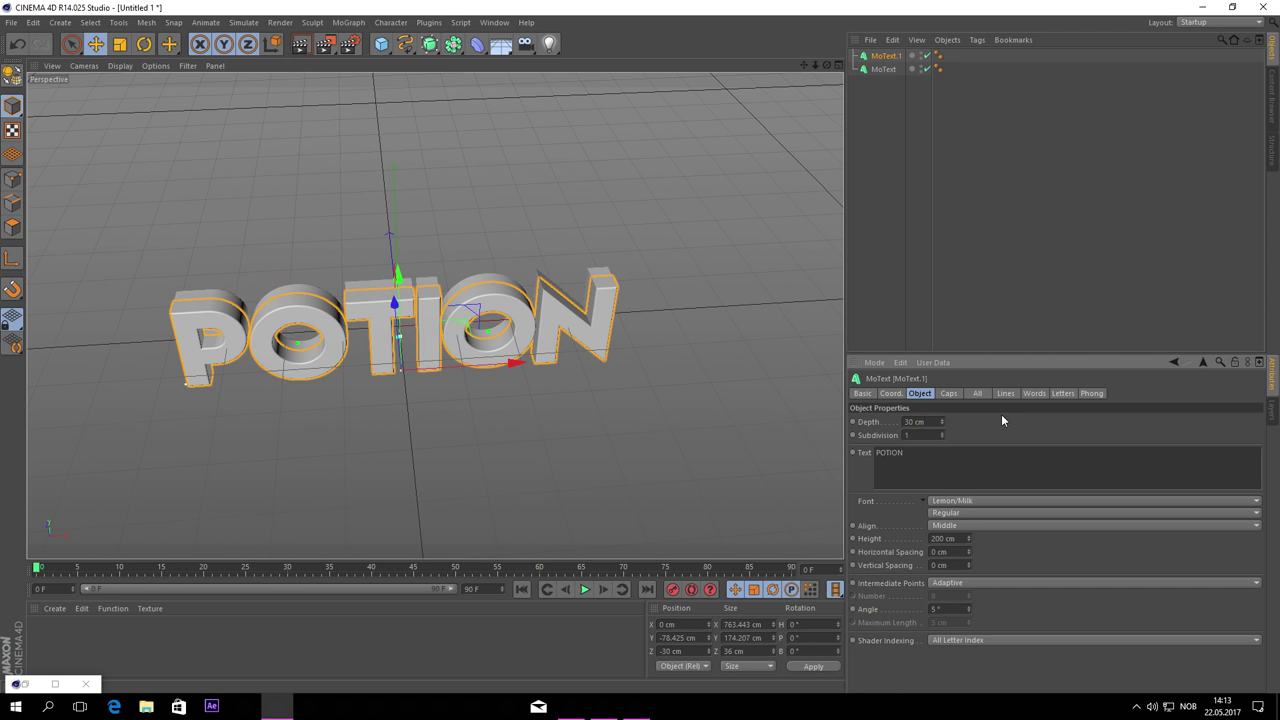
Step: Set the copied text's depth to 40 cm and move it along the Z axis to -20 cm
{"action": "left_click_drag", "start_coordinate": [782, 74], "coordinate": [794, 83]}
{"action": "left_click", "coordinate": [929, 421]}
{"action": "left_click_drag", "start_coordinate": [929, 420], "coordinate": [776, 407]}
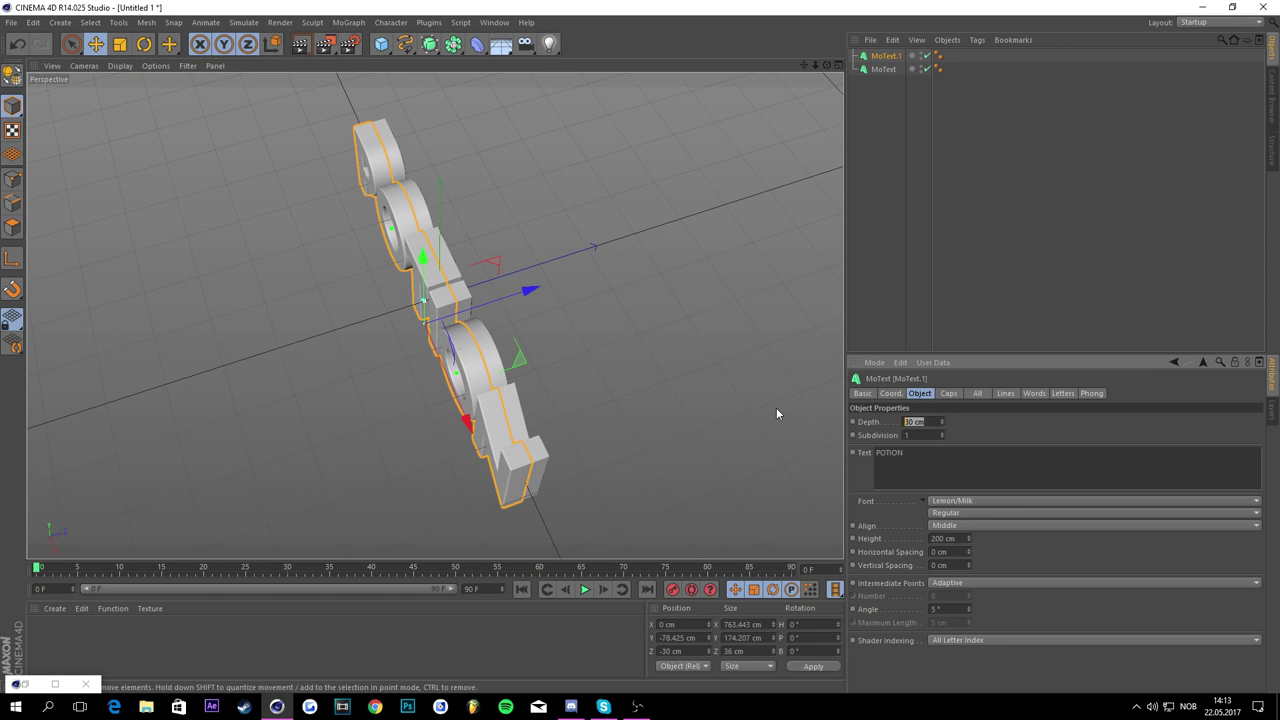
{"action": "type", "text": "40"}
{"action": "key", "text": "Return"}
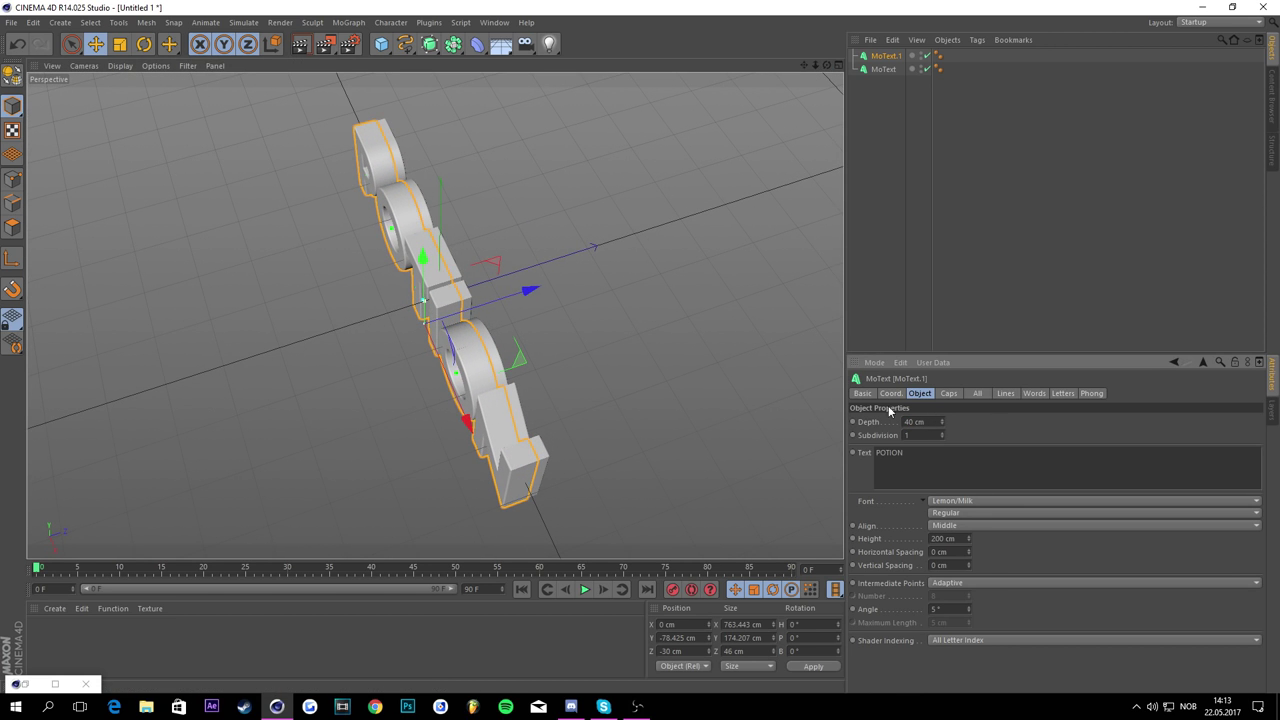
{"action": "left_click_drag", "start_coordinate": [530, 293], "coordinate": [536, 288]}
Step: Set the radius of both the start and end fillet caps of the copied text to 4 cm
{"action": "left_click", "coordinate": [947, 395]}
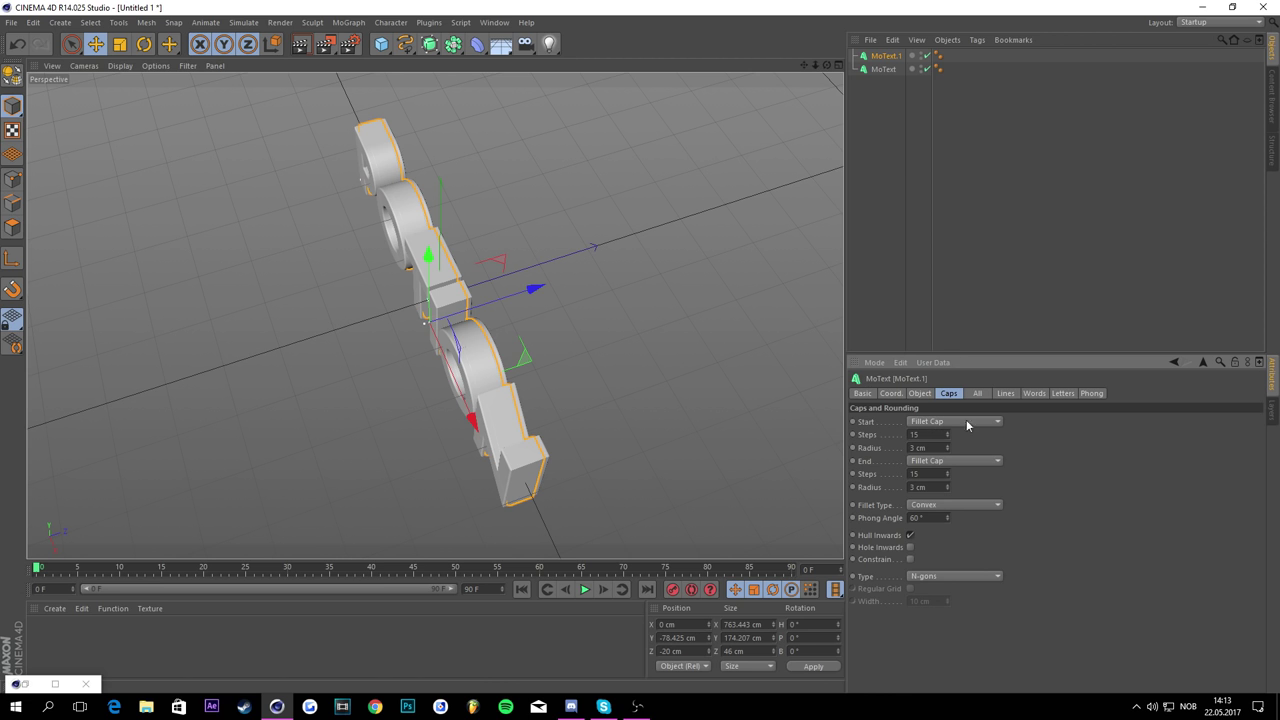
{"action": "left_click_drag", "start_coordinate": [930, 449], "coordinate": [860, 449]}
{"action": "type", "text": "4"}
{"action": "left_click_drag", "start_coordinate": [931, 488], "coordinate": [826, 471]}
{"action": "type", "text": "4"}
{"action": "left_click", "coordinate": [1062, 482]}
{"action": "left_click_drag", "start_coordinate": [826, 65], "coordinate": [804, 65]}
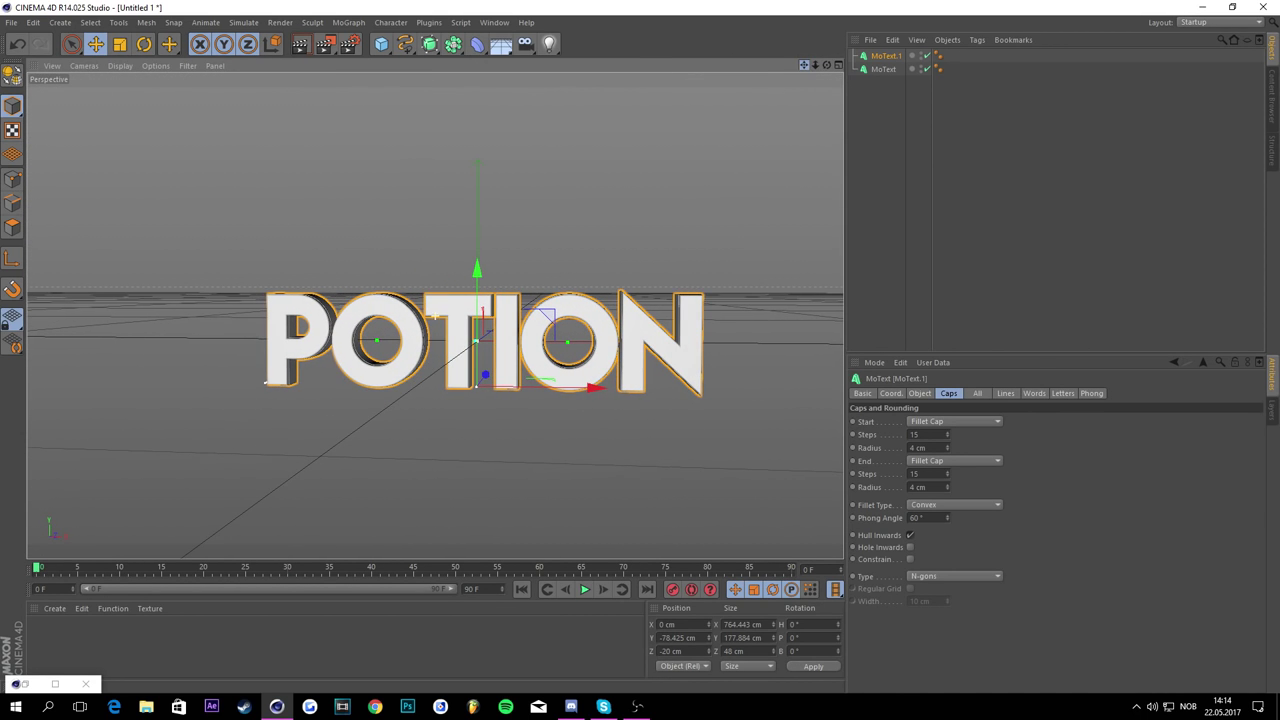
{"action": "left_click", "coordinate": [885, 86]}
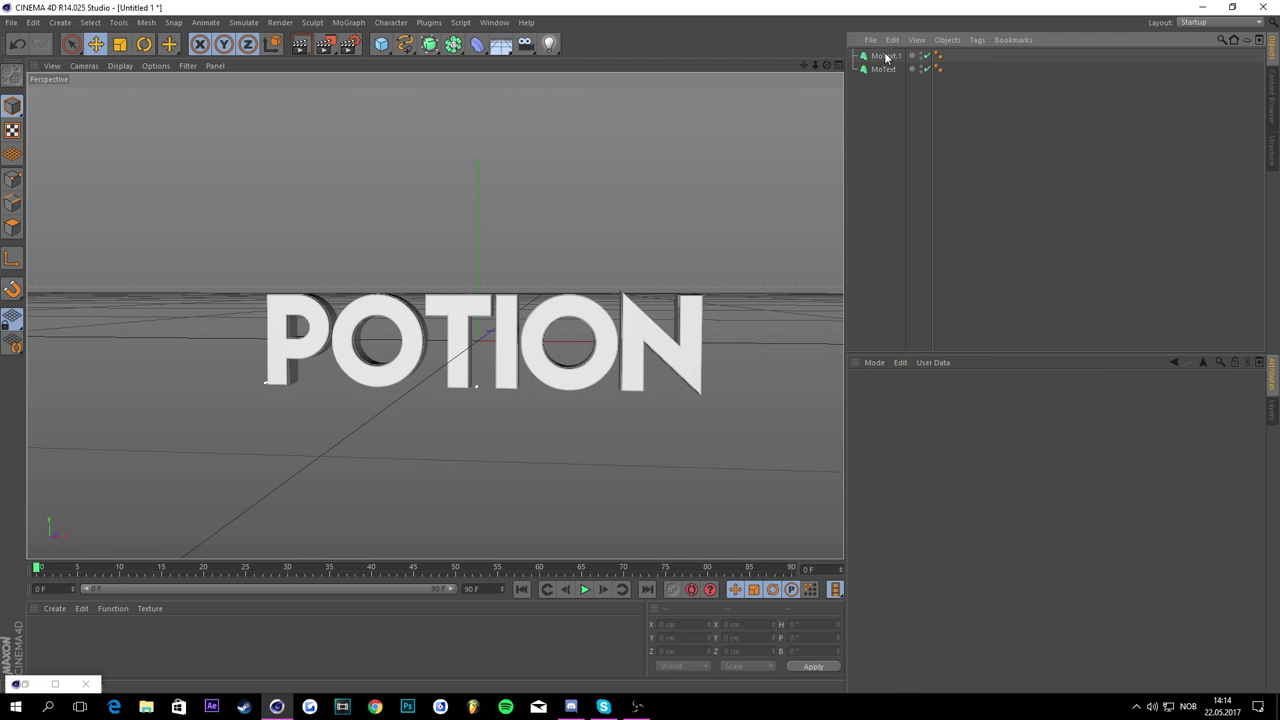
Step: Convert both POTION texts to editable objects and expand their hierarchies down to the individual letters
{"action": "left_click", "coordinate": [881, 70]}
{"action": "left_click", "coordinate": [883, 56], "text": "shift"}
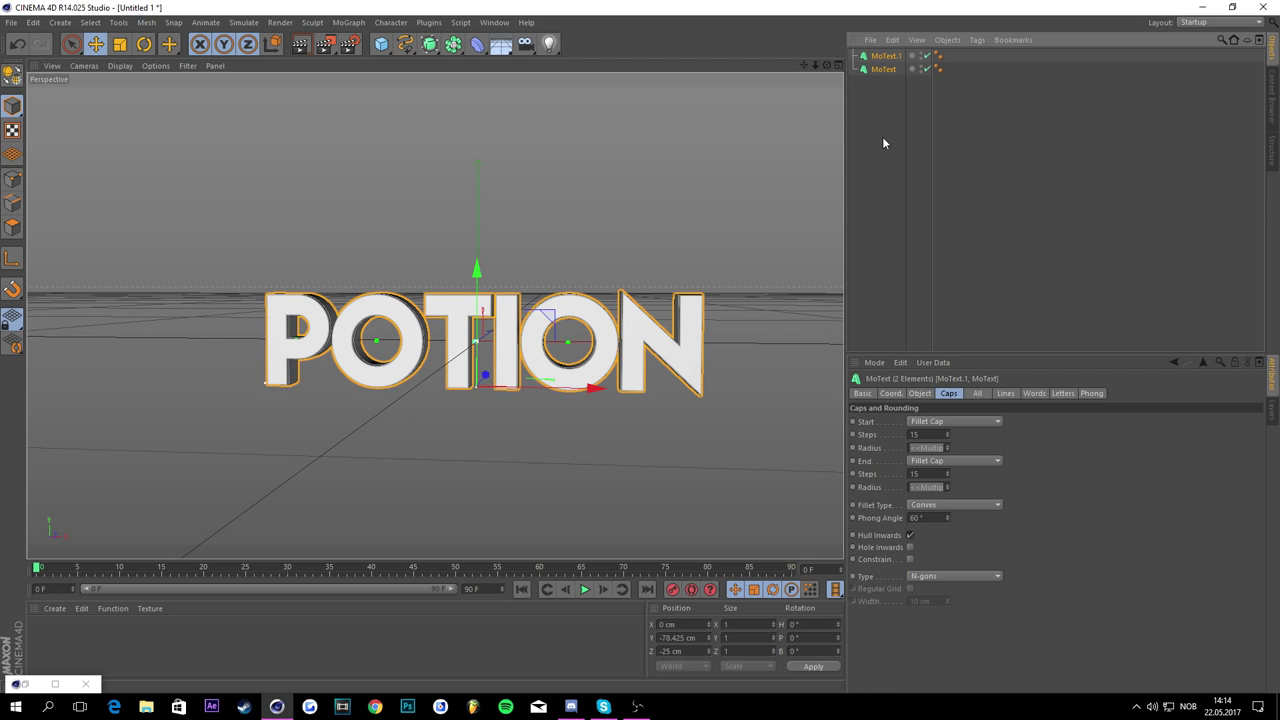
{"action": "key", "text": "t"}
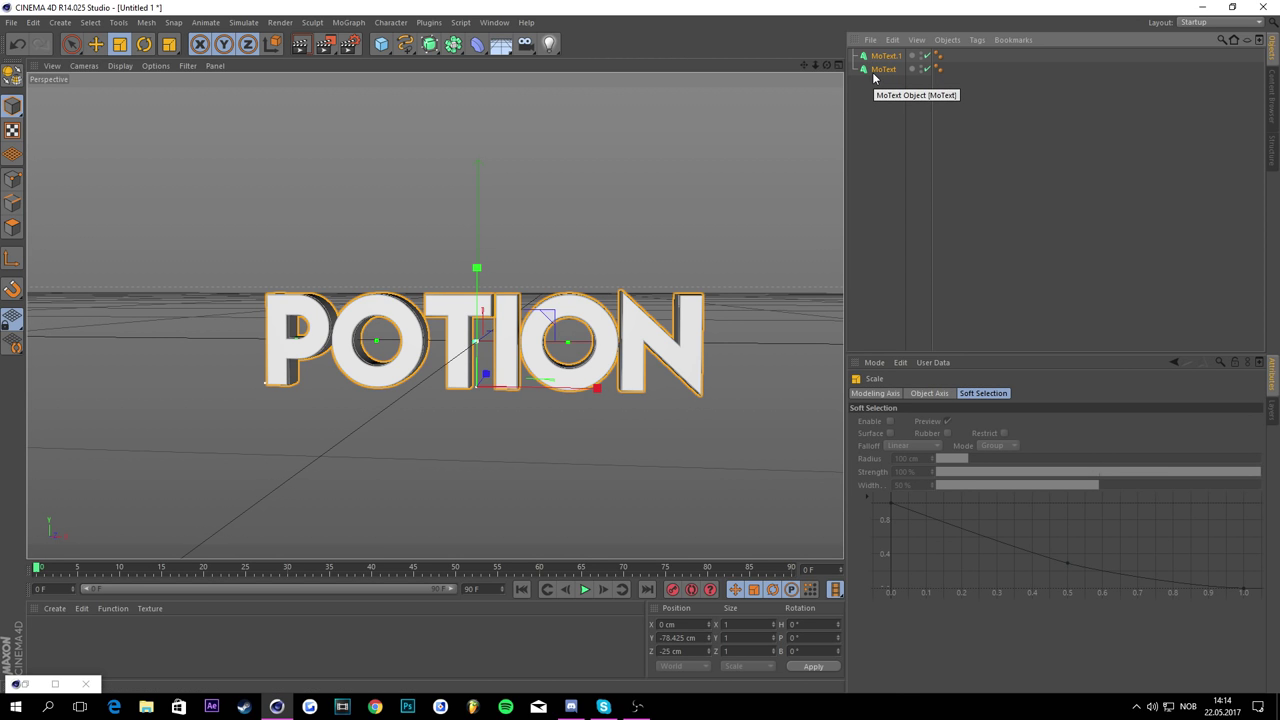
{"action": "key", "text": "c"}
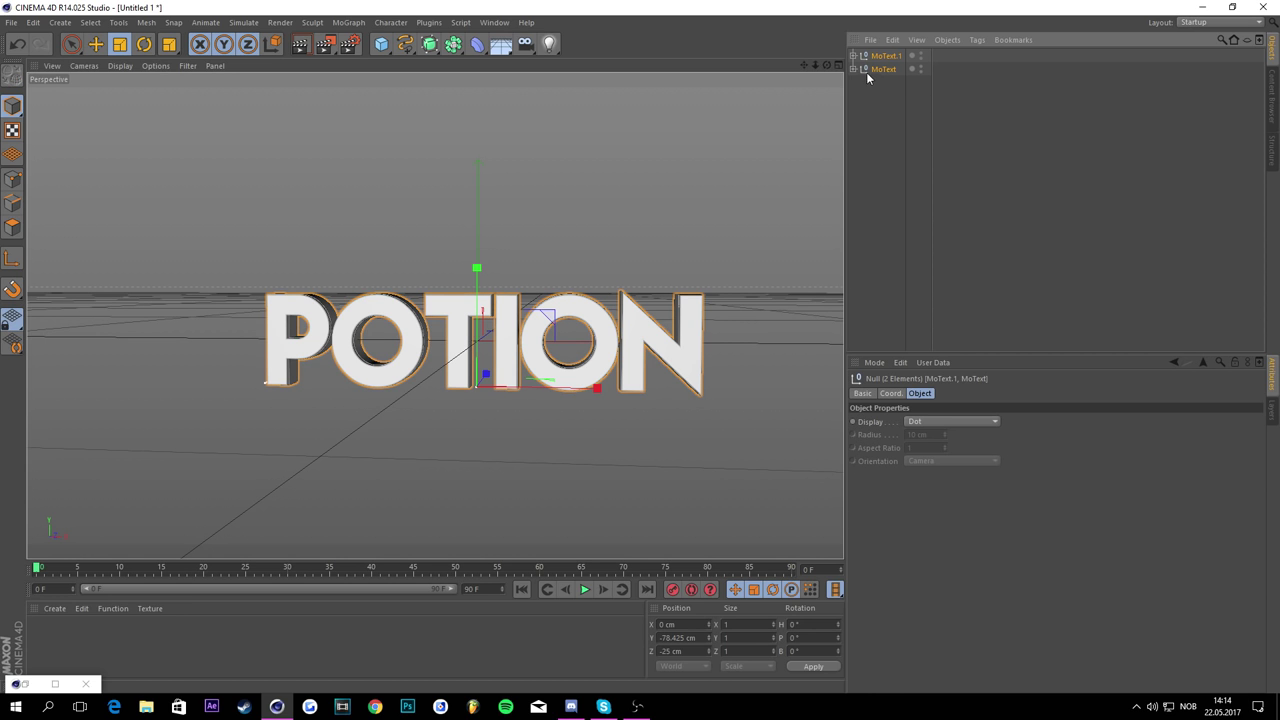
{"action": "left_click", "coordinate": [853, 69]}
{"action": "left_click", "coordinate": [853, 56]}
{"action": "left_click", "coordinate": [860, 68]}
{"action": "left_click", "coordinate": [867, 82]}
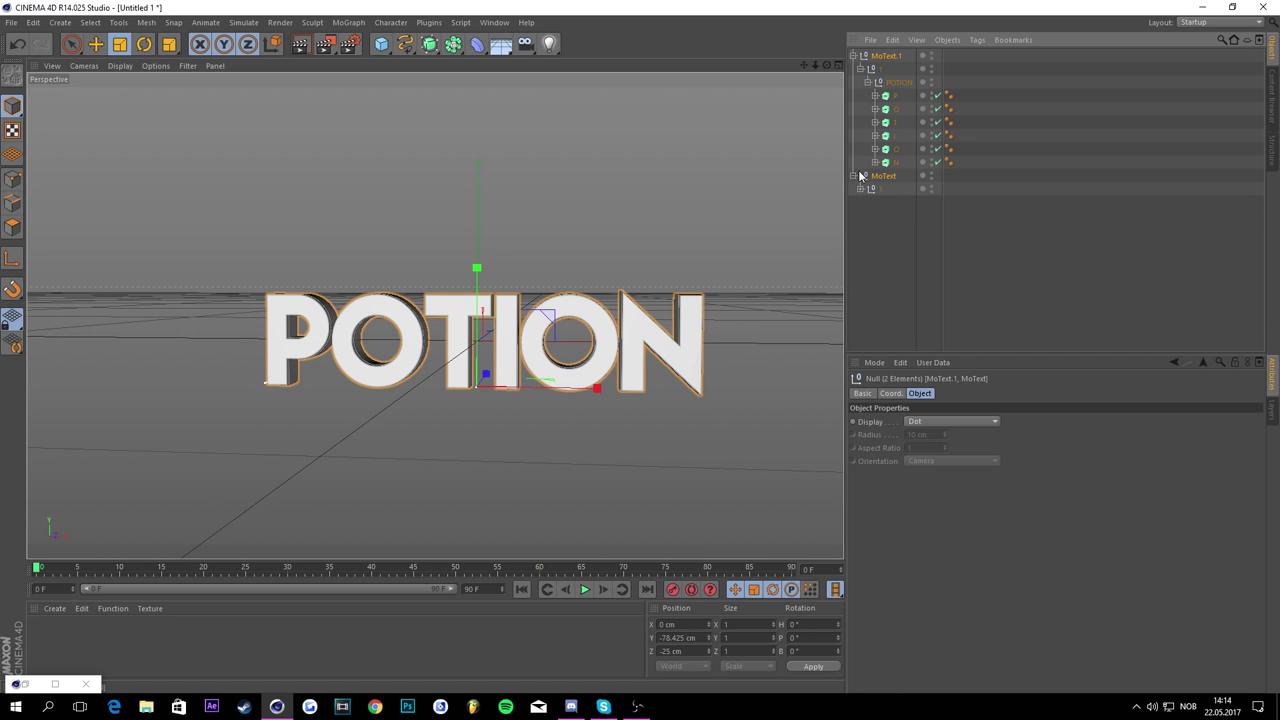
{"action": "left_click", "coordinate": [860, 188]}
{"action": "left_click", "coordinate": [867, 202]}
Step: Group the P letters from both texts together in one null
{"action": "left_click", "coordinate": [891, 96]}
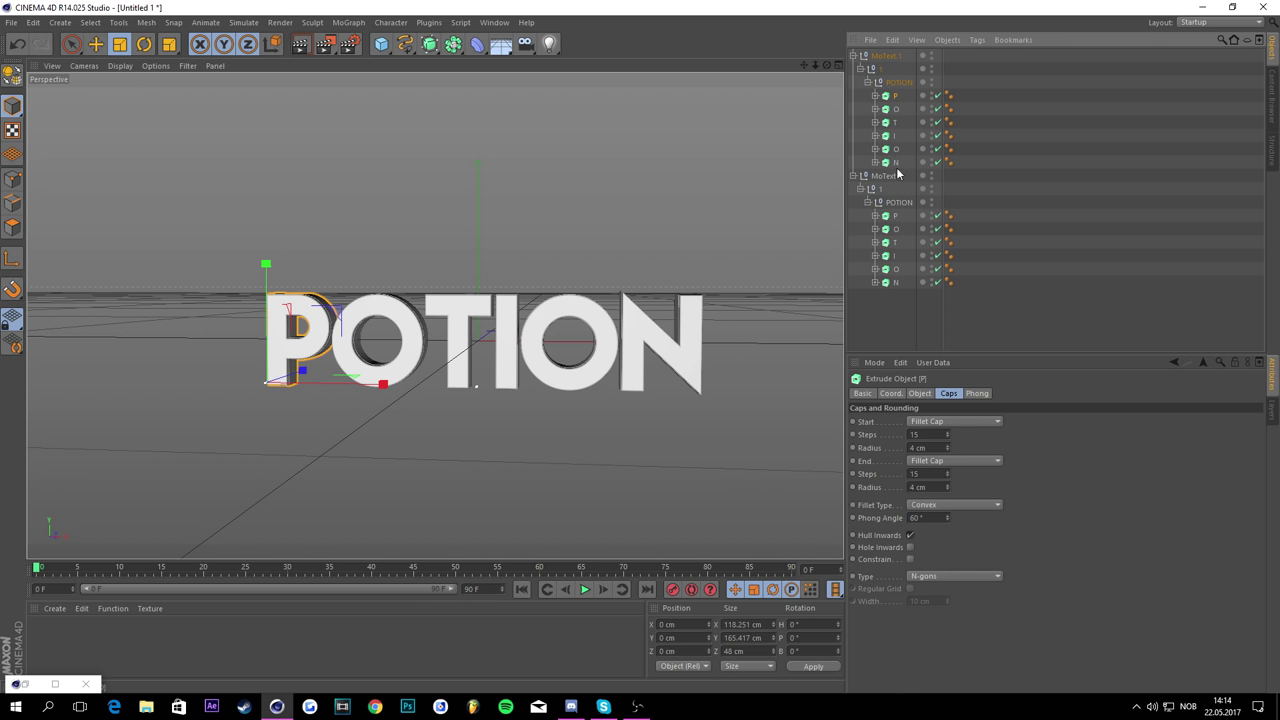
{"action": "left_click", "coordinate": [895, 219], "text": "ctrl"}
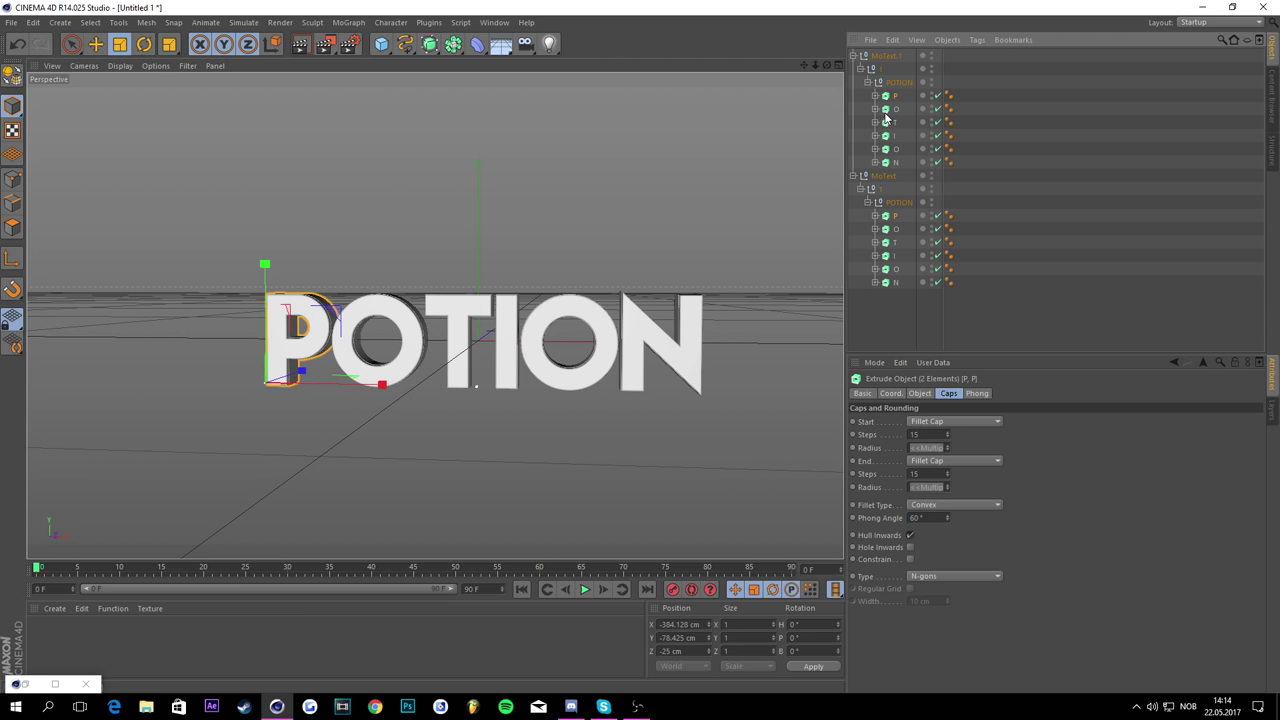
{"action": "left_click", "coordinate": [897, 216], "text": "shift"}
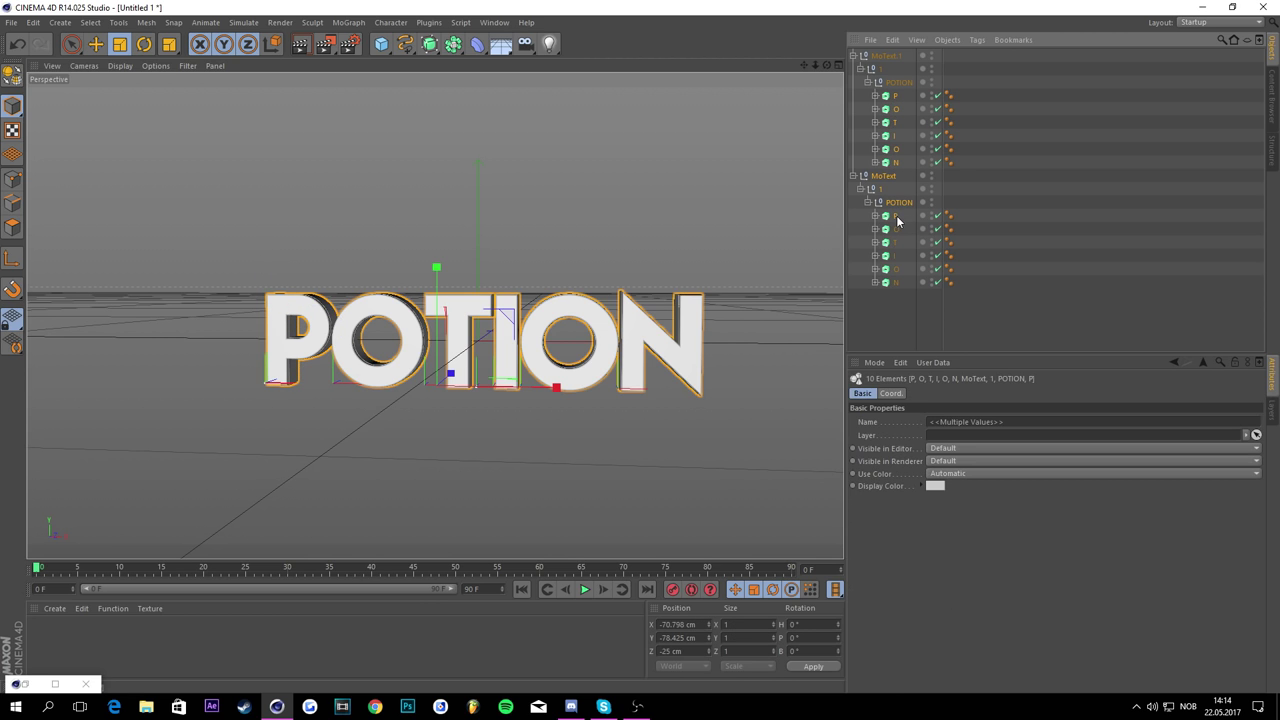
{"action": "left_click", "coordinate": [894, 96]}
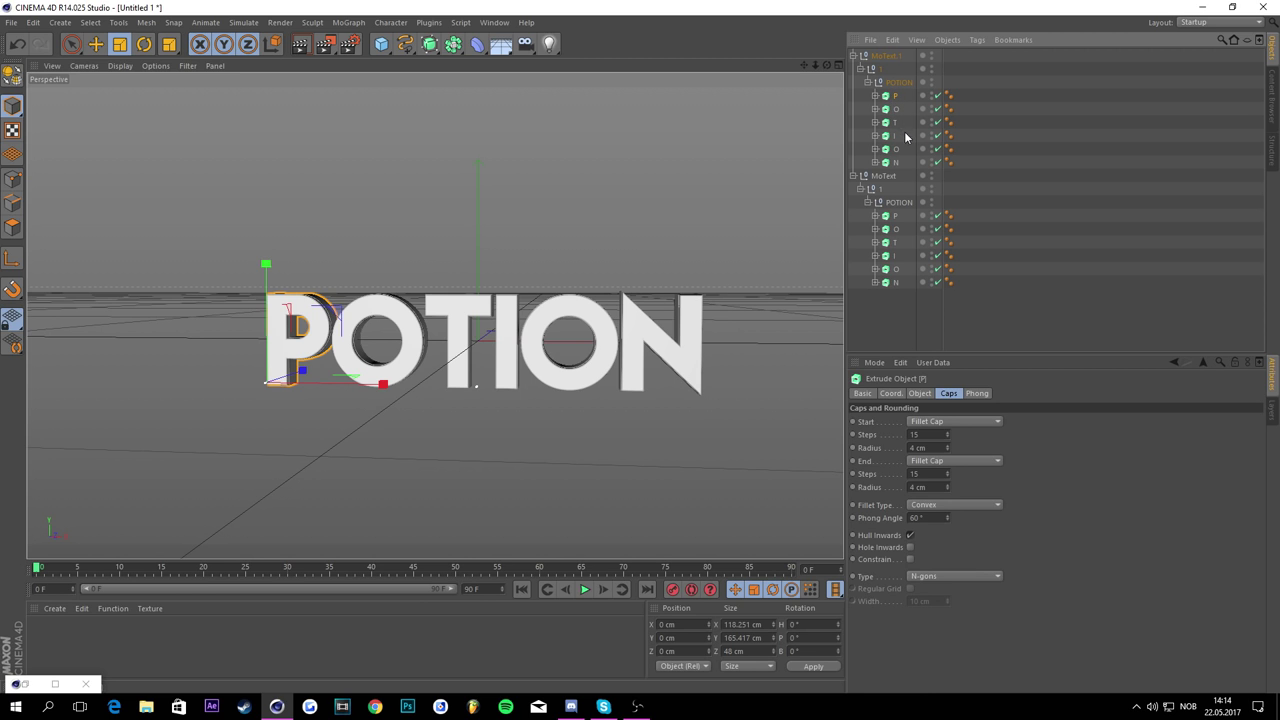
{"action": "left_click", "coordinate": [894, 216], "text": "ctrl"}
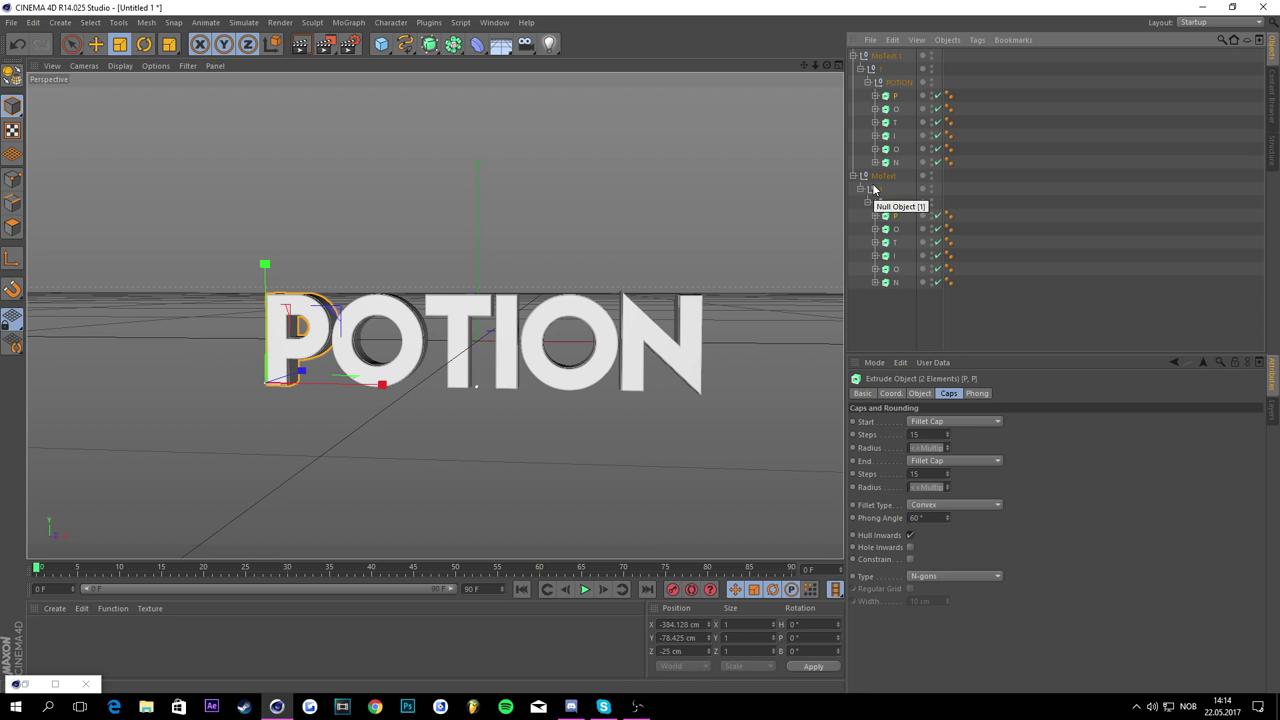
Step: Group the first O letters of both texts in one null and the T letters in another
{"action": "left_click", "coordinate": [894, 121]}
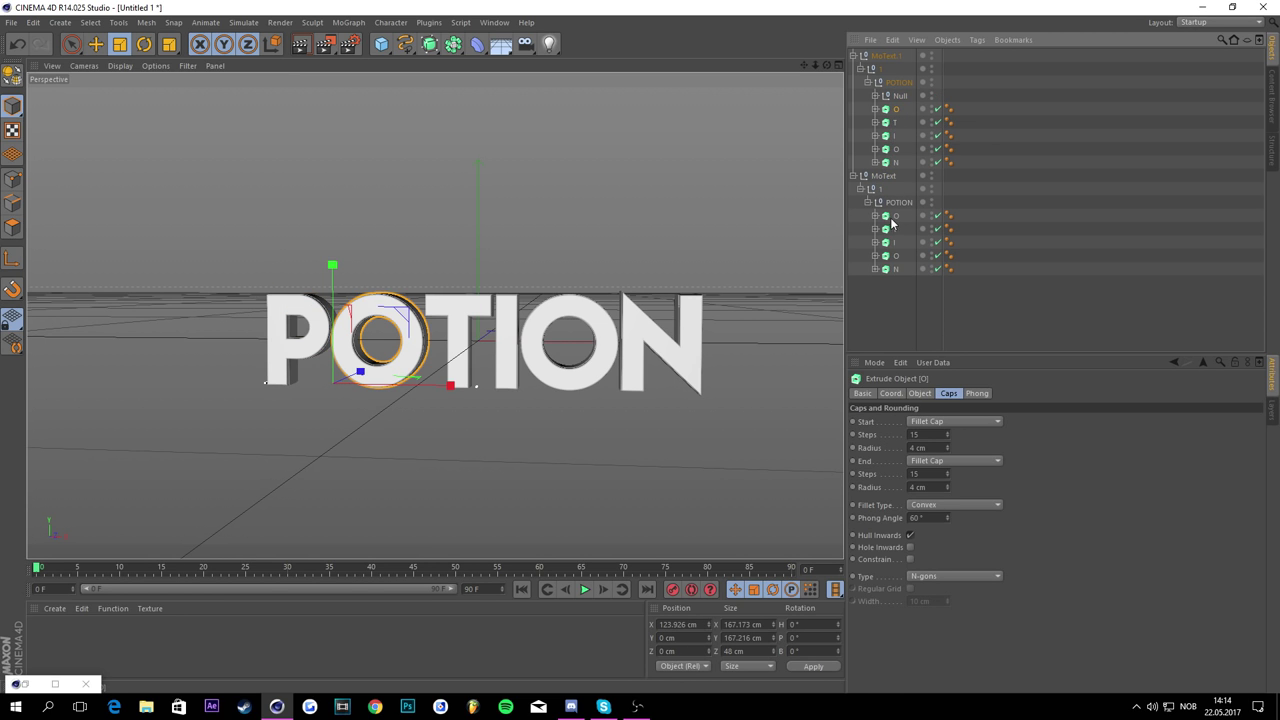
{"action": "left_click", "coordinate": [896, 216], "text": "ctrl"}
{"action": "key", "text": "alt+g"}
{"action": "left_click", "coordinate": [895, 123]}
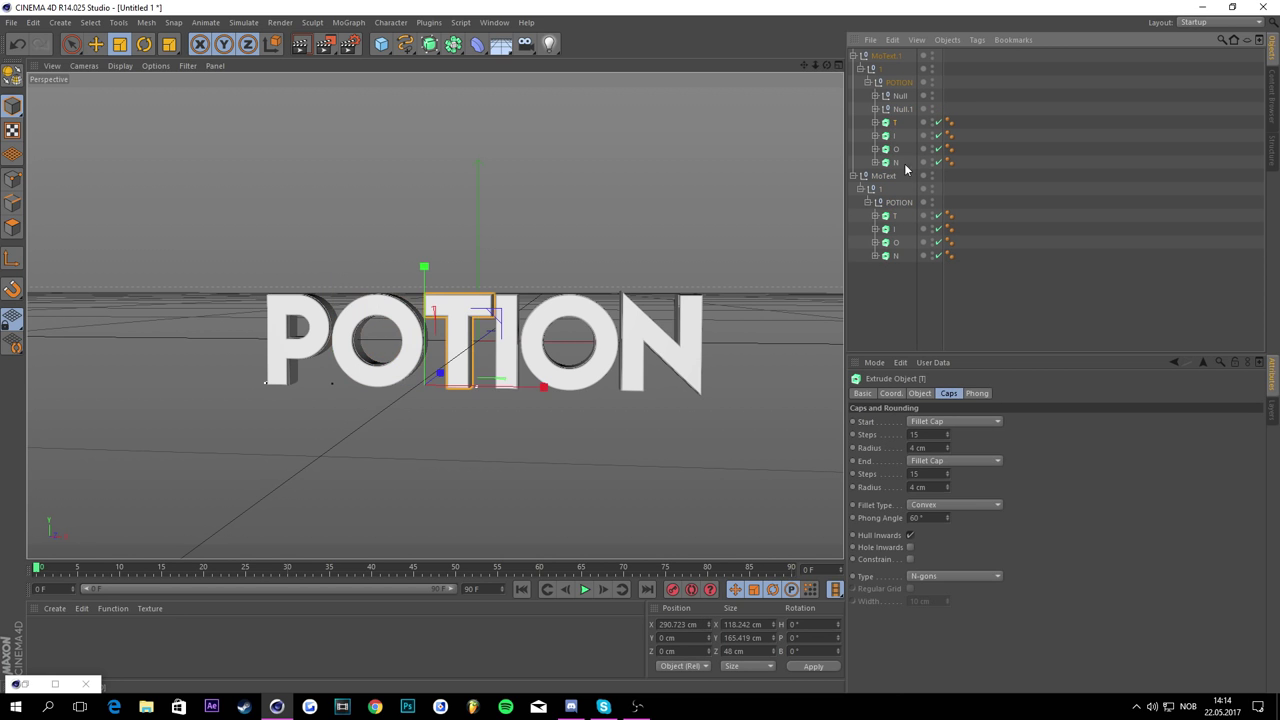
{"action": "left_click", "coordinate": [895, 219], "text": "ctrl"}
{"action": "key", "text": "alt+g"}
Step: Group the matching I, second O and N letters of both texts, with one null per pair
{"action": "left_click", "coordinate": [894, 137]}
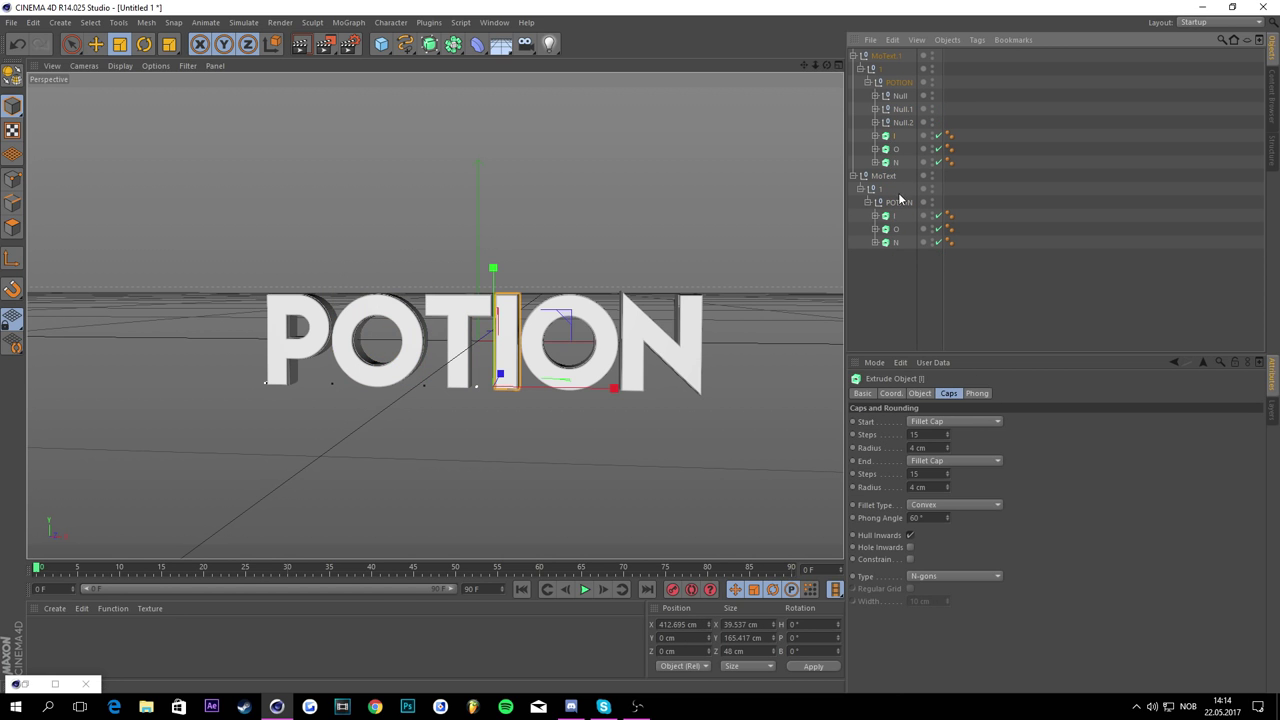
{"action": "left_click", "coordinate": [896, 216], "text": "ctrl"}
{"action": "key", "text": "alt+g"}
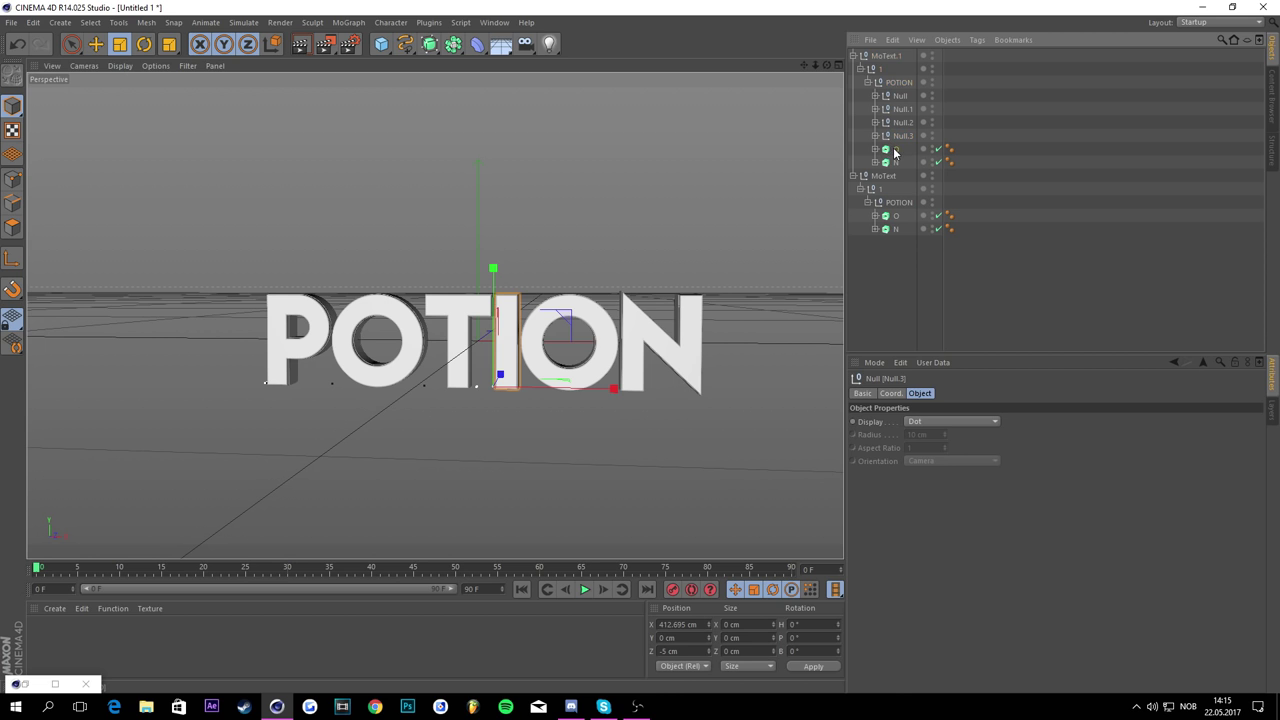
{"action": "left_click", "coordinate": [897, 217]}
{"action": "key", "text": "alt+g"}
{"action": "left_click", "coordinate": [896, 162]}
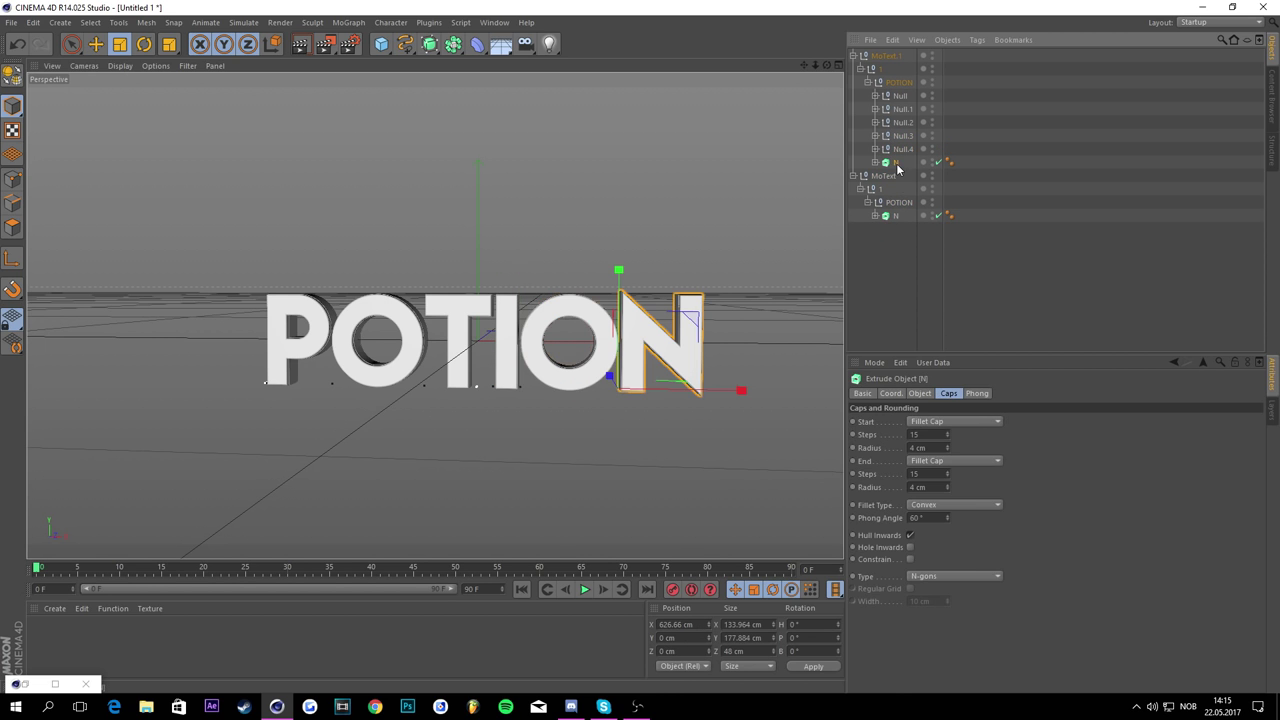
{"action": "left_click", "coordinate": [897, 217], "text": "ctrl"}
{"action": "key", "text": "alt+g"}
{"action": "left_click", "coordinate": [1038, 141]}
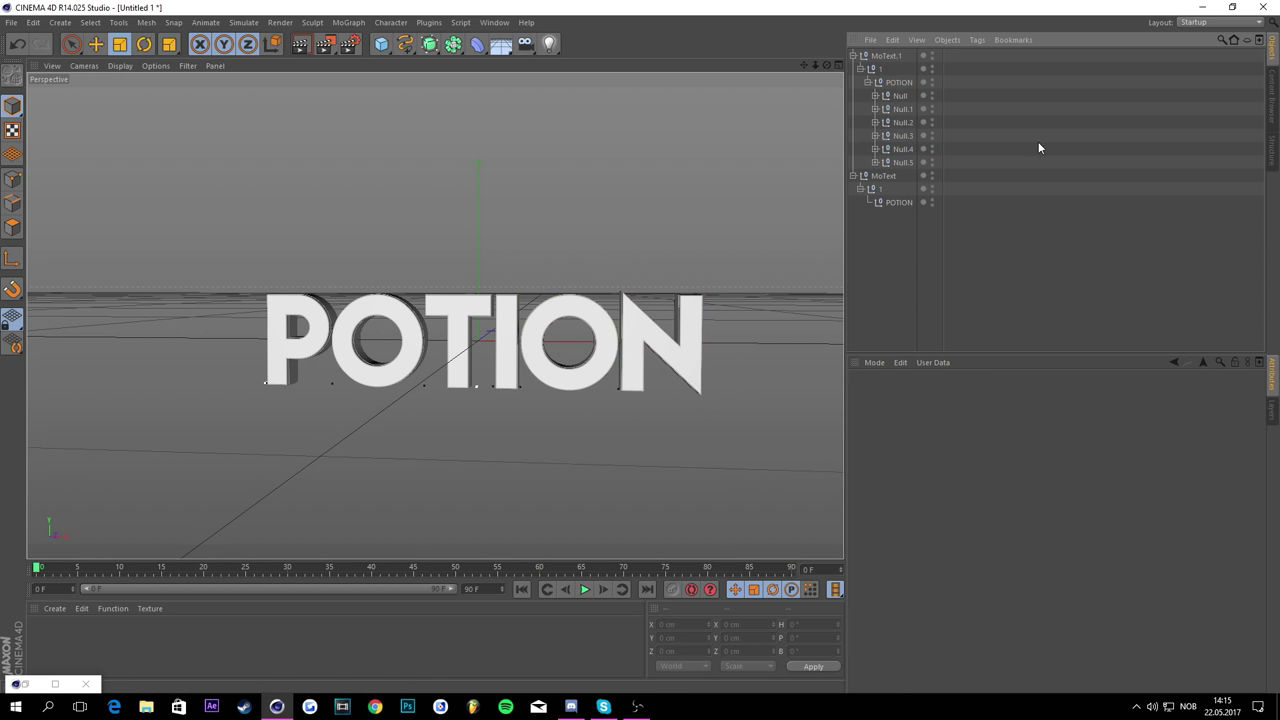
Step: Rename the first three letter nulls as P, O and T
{"action": "left_click", "coordinate": [901, 95]}
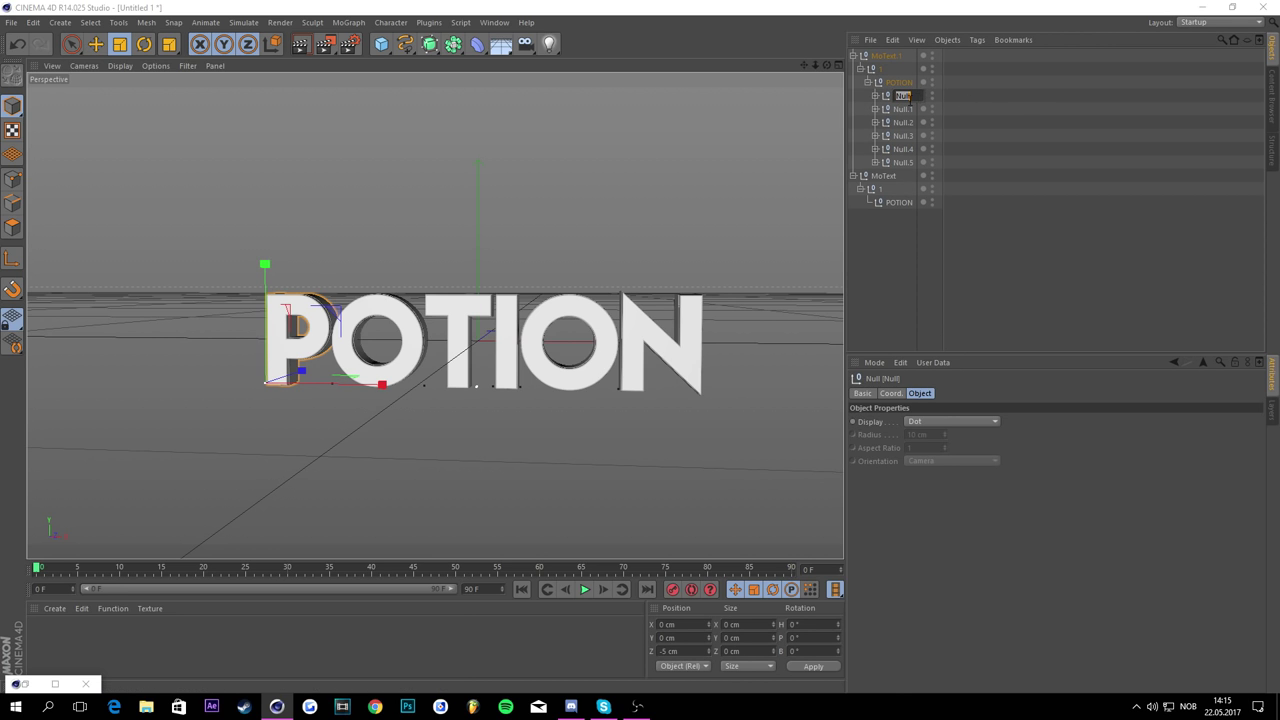
{"action": "type", "text": "P"}
{"action": "key", "text": "Return"}
{"action": "double_click", "coordinate": [903, 109]}
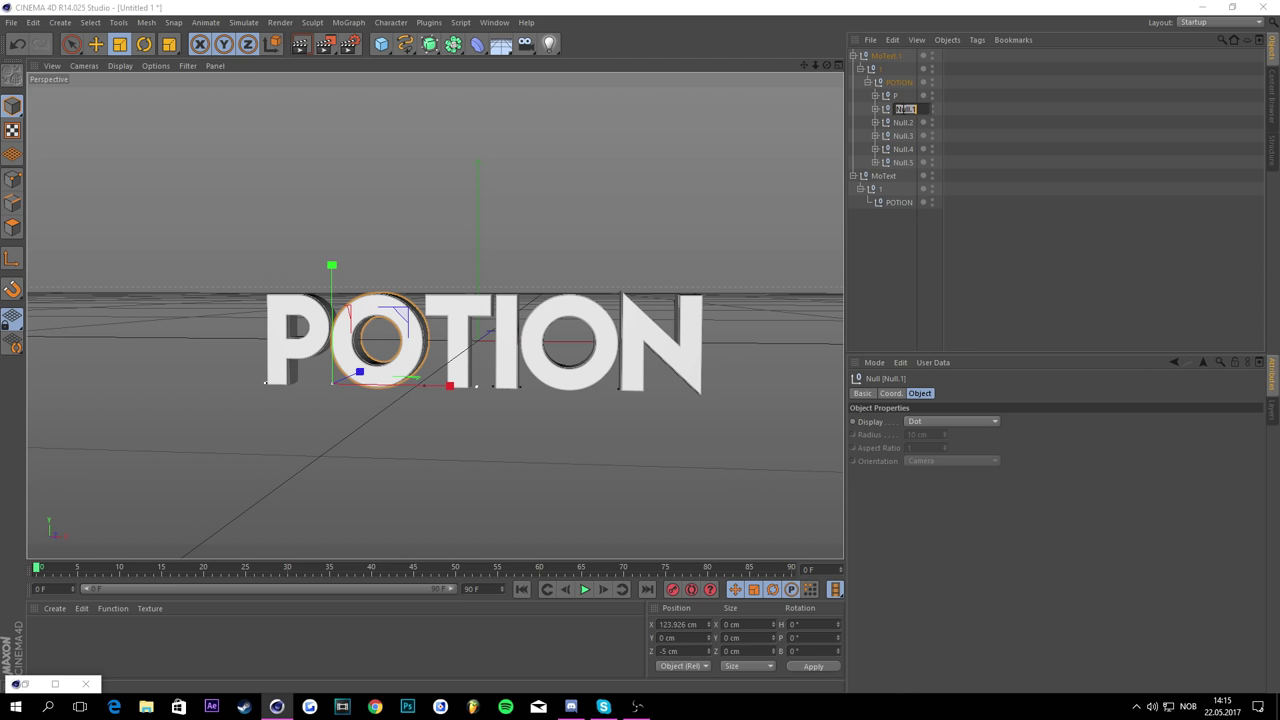
{"action": "type", "text": "O"}
{"action": "key", "text": "Return"}
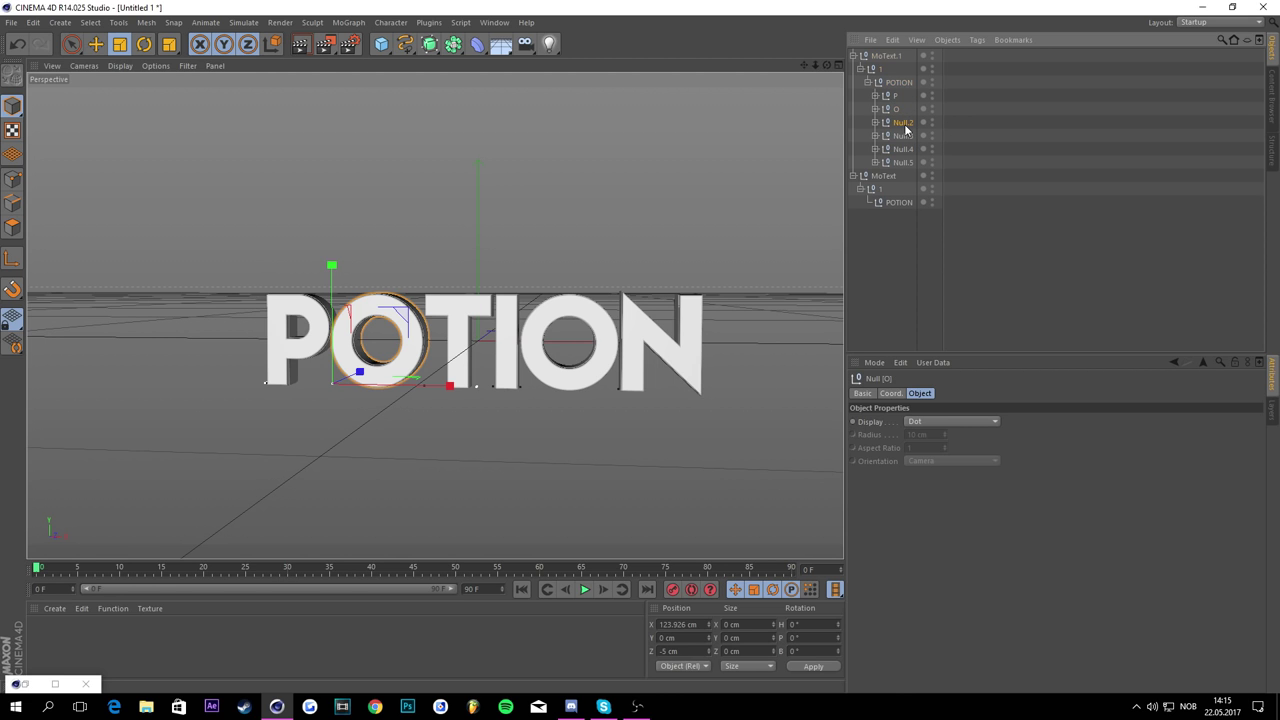
{"action": "double_click", "coordinate": [903, 122]}
{"action": "type", "text": "T"}
{"action": "key", "text": "Return"}
Step: Rename the remaining three letter nulls as I, O and N
{"action": "left_click", "coordinate": [907, 136]}
{"action": "double_click", "coordinate": [907, 136]}
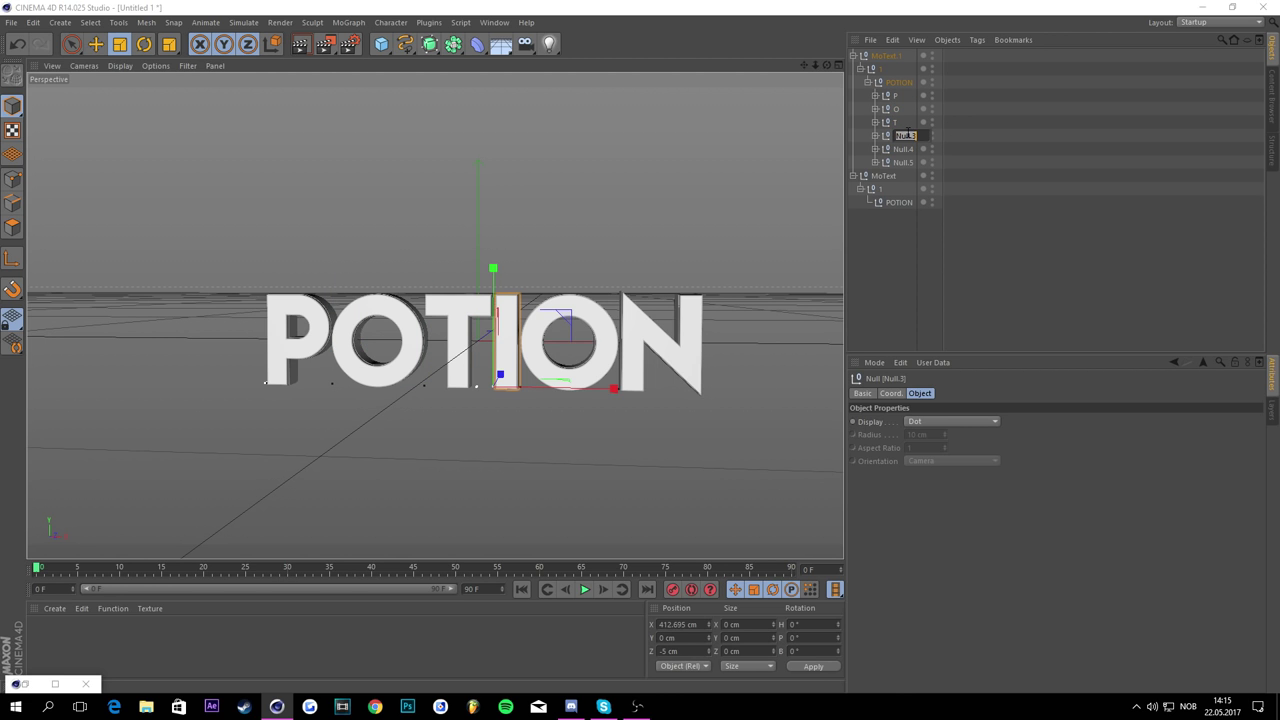
{"action": "type", "text": "I"}
{"action": "key", "text": "Return"}
{"action": "double_click", "coordinate": [910, 149]}
{"action": "type", "text": "O"}
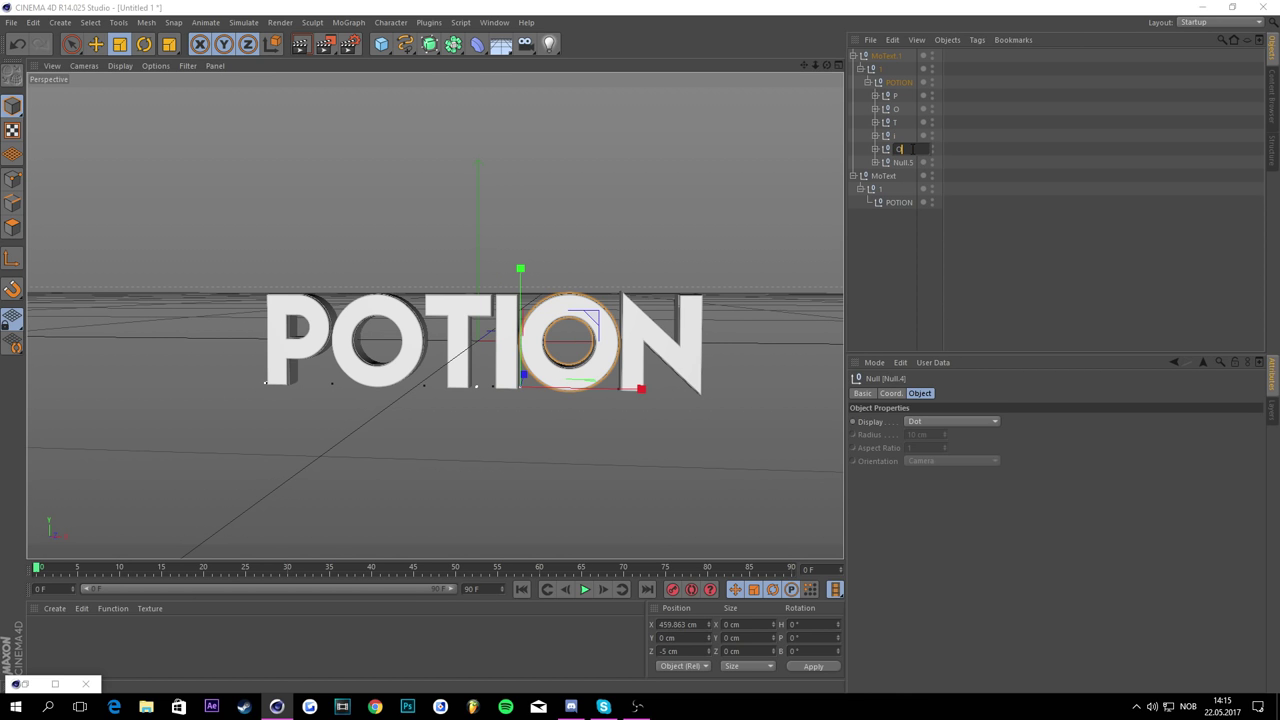
{"action": "key", "text": "Return"}
{"action": "double_click", "coordinate": [903, 162]}
{"action": "type", "text": "N"}
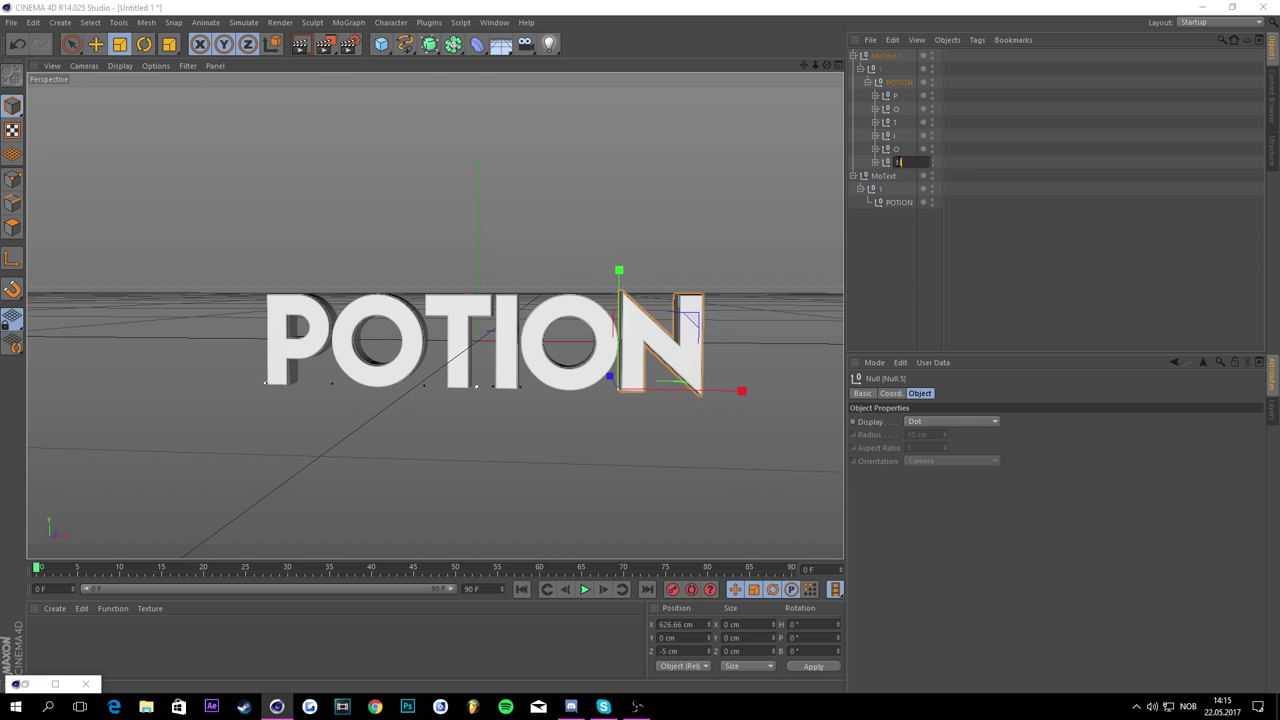
{"action": "key", "text": "Return"}
{"action": "left_click", "coordinate": [1176, 99]}
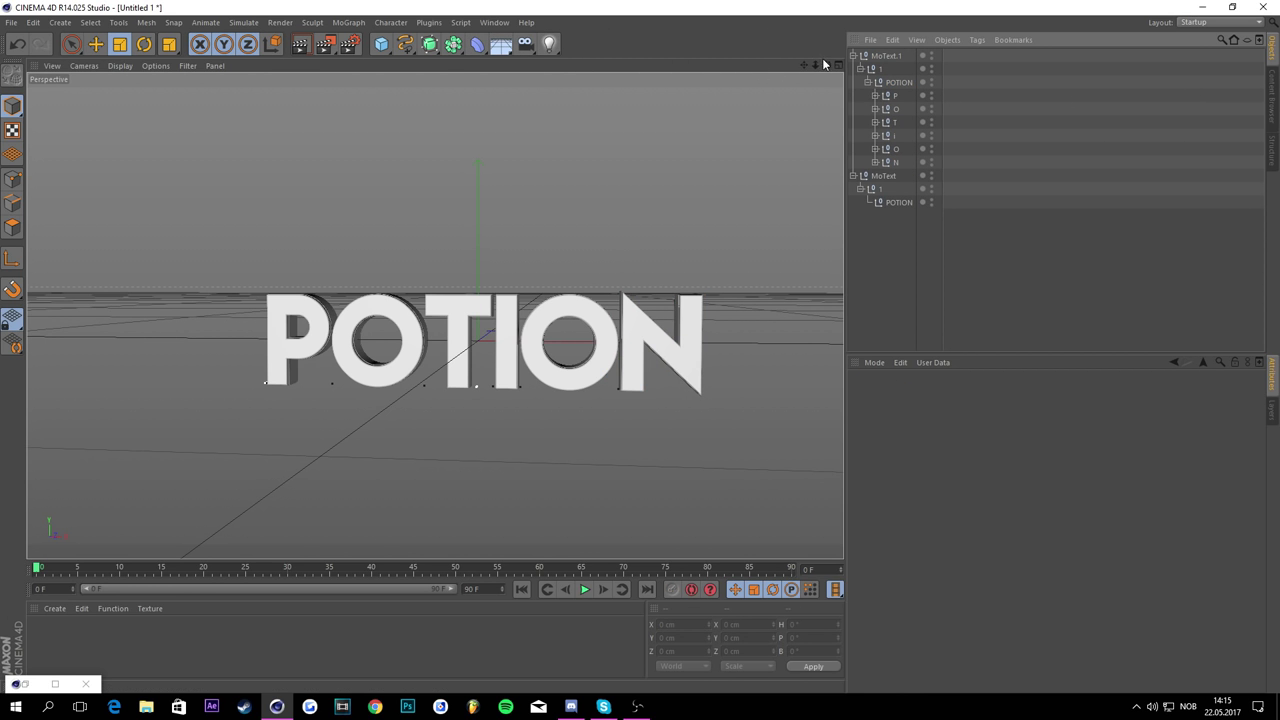
Step: Add a new Null object and move the six letter groups P, O, T, I, O and N into it
{"action": "left_click_drag", "start_coordinate": [824, 62], "coordinate": [824, 62]}
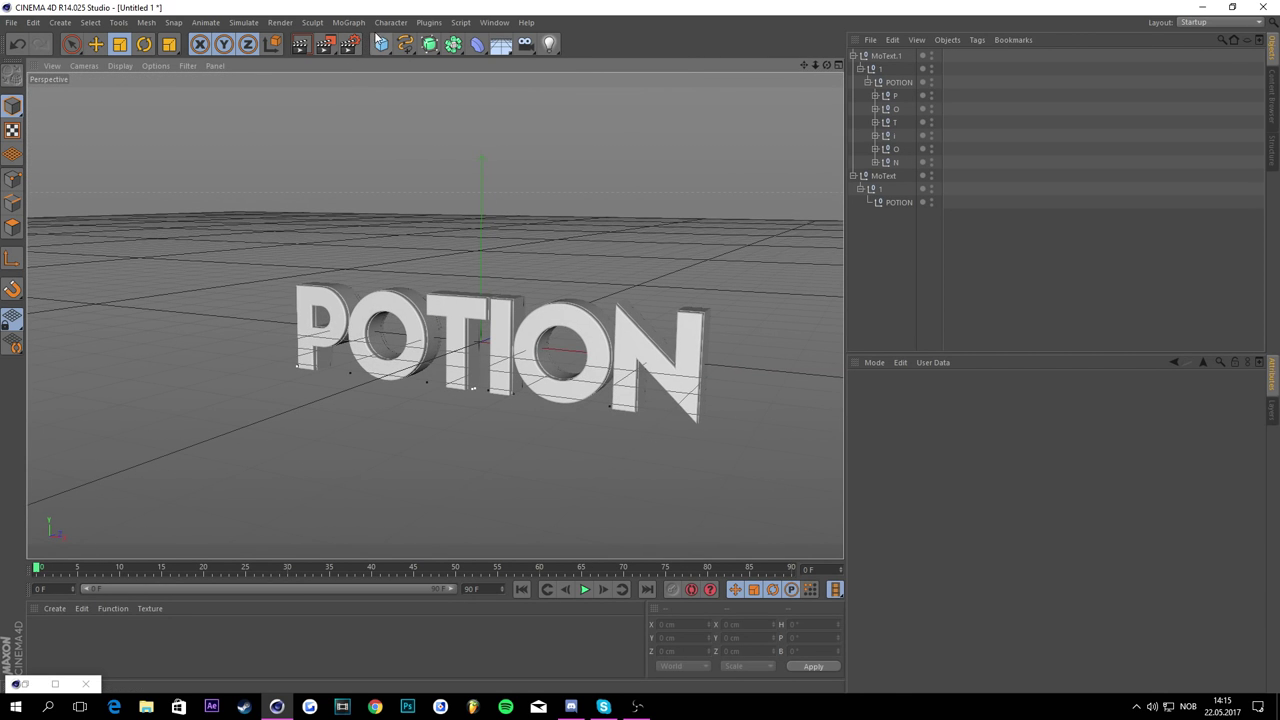
{"action": "left_click", "coordinate": [380, 41]}
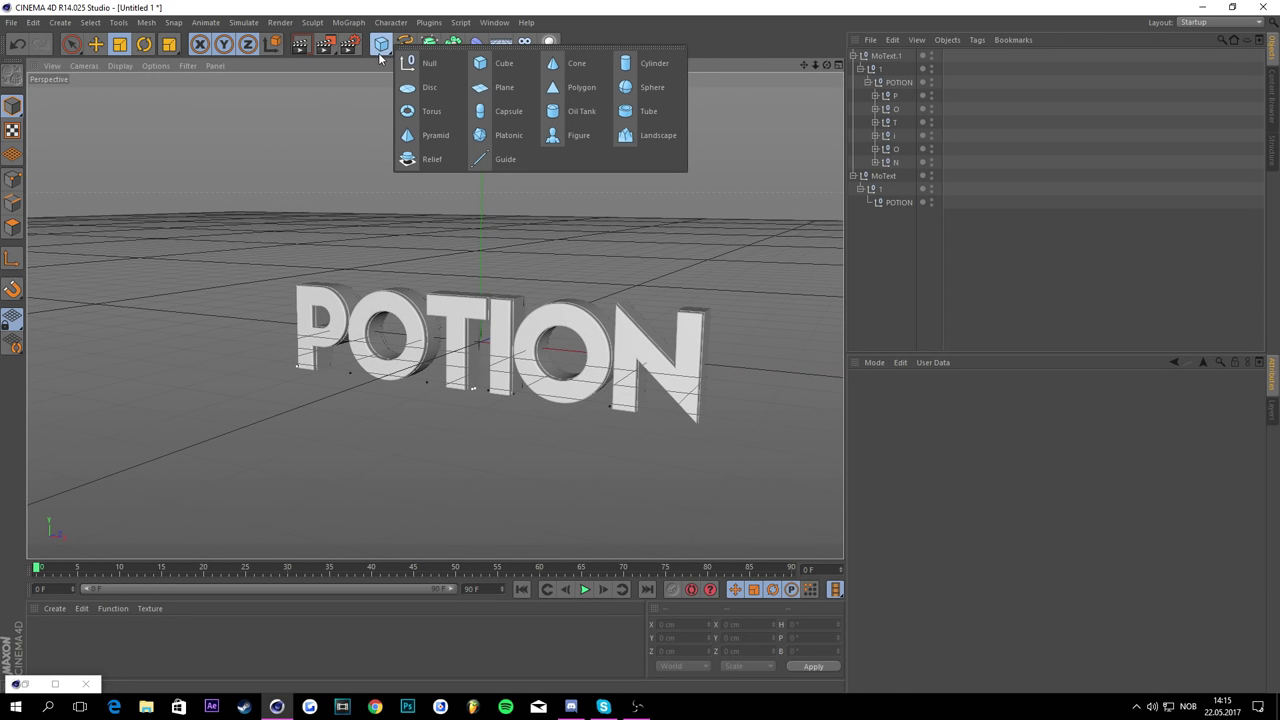
{"action": "left_click", "coordinate": [425, 63]}
{"action": "left_click", "coordinate": [893, 110]}
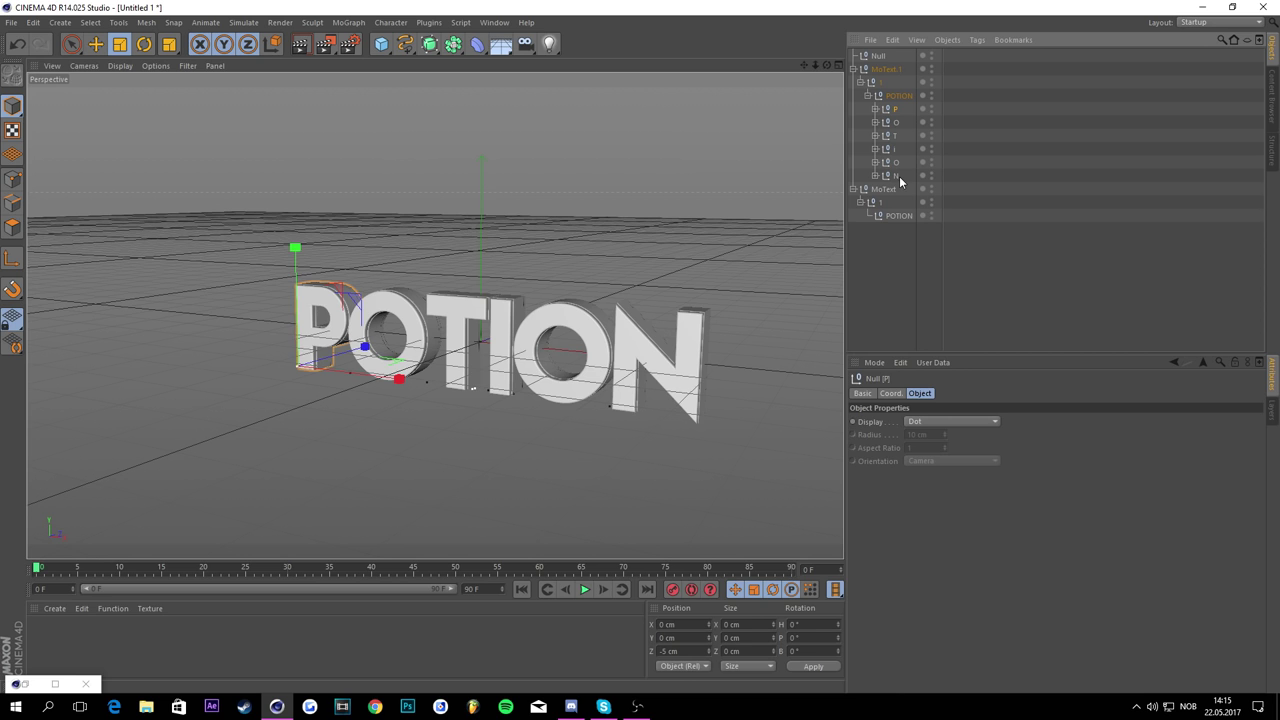
{"action": "left_click", "coordinate": [888, 177], "text": "shift"}
{"action": "left_click_drag", "start_coordinate": [874, 108], "coordinate": [879, 56]}
{"action": "left_click", "coordinate": [878, 157]}
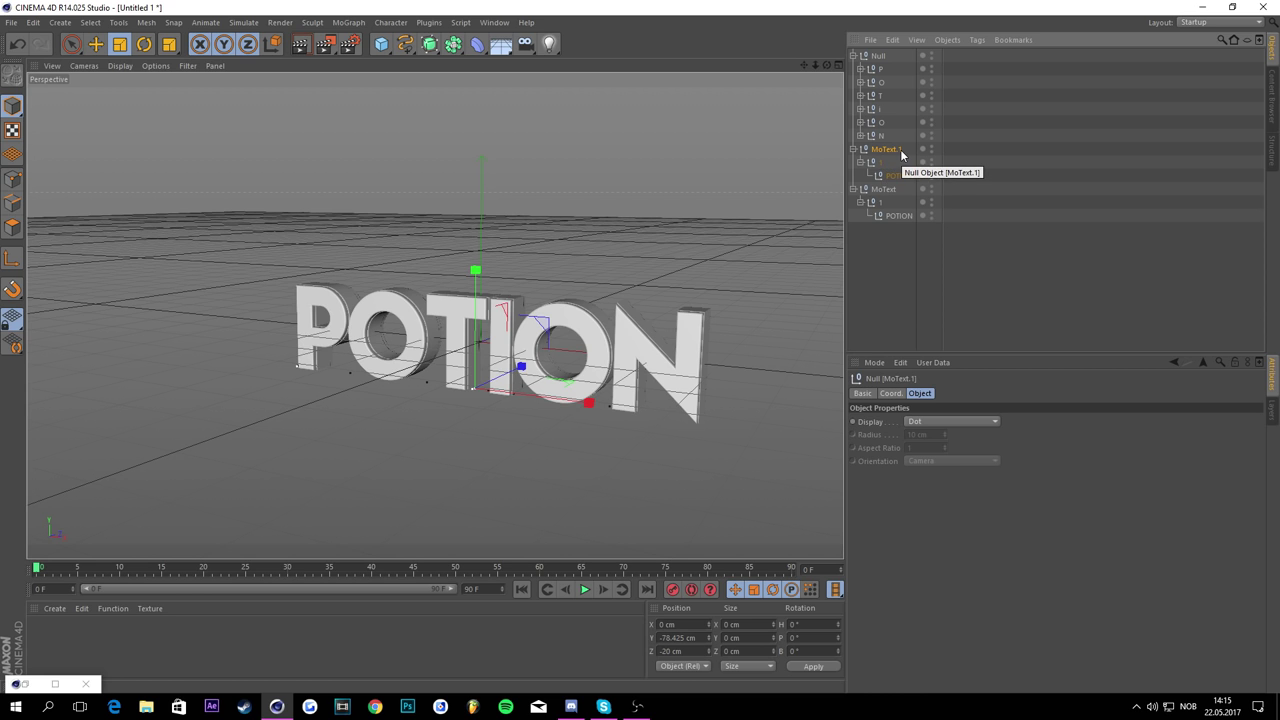
Step: Delete the leftover MoText and MoText.1 nulls and rename the parent null of the six letters as TEXT
{"action": "key", "text": "Delete"}
{"action": "key", "text": "Delete"}
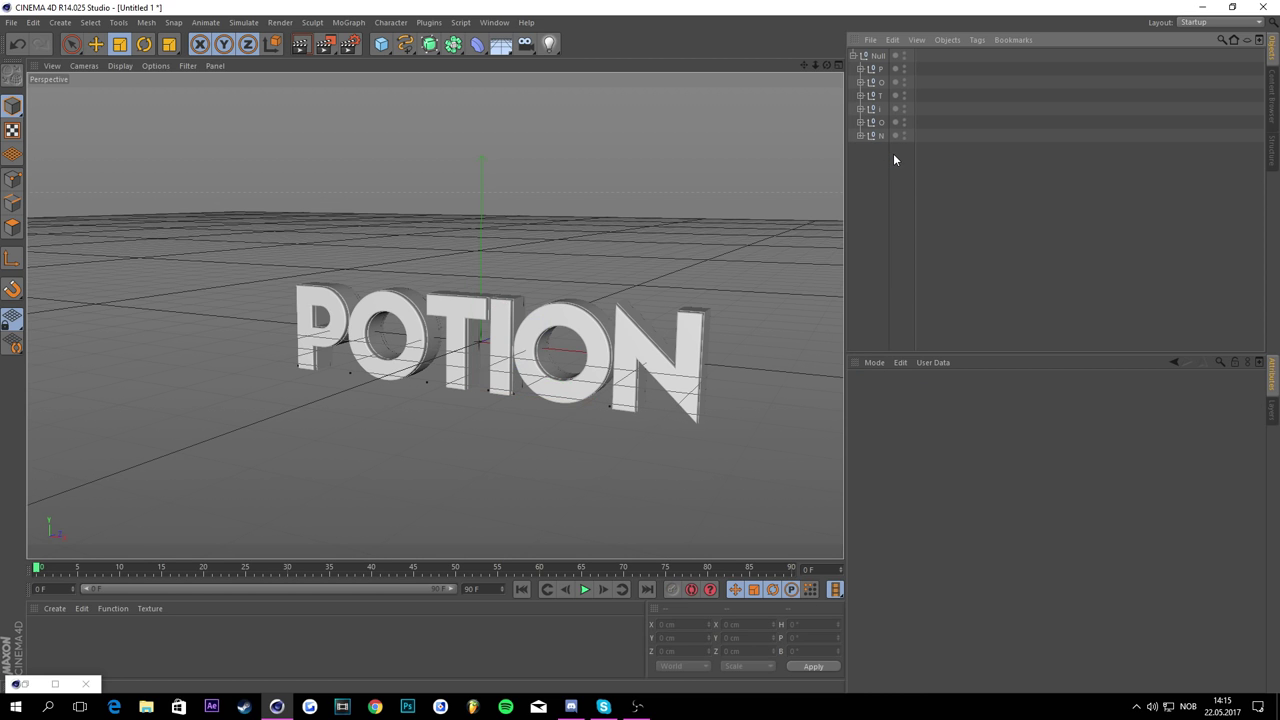
{"action": "left_click", "coordinate": [873, 70]}
{"action": "left_click", "coordinate": [878, 123]}
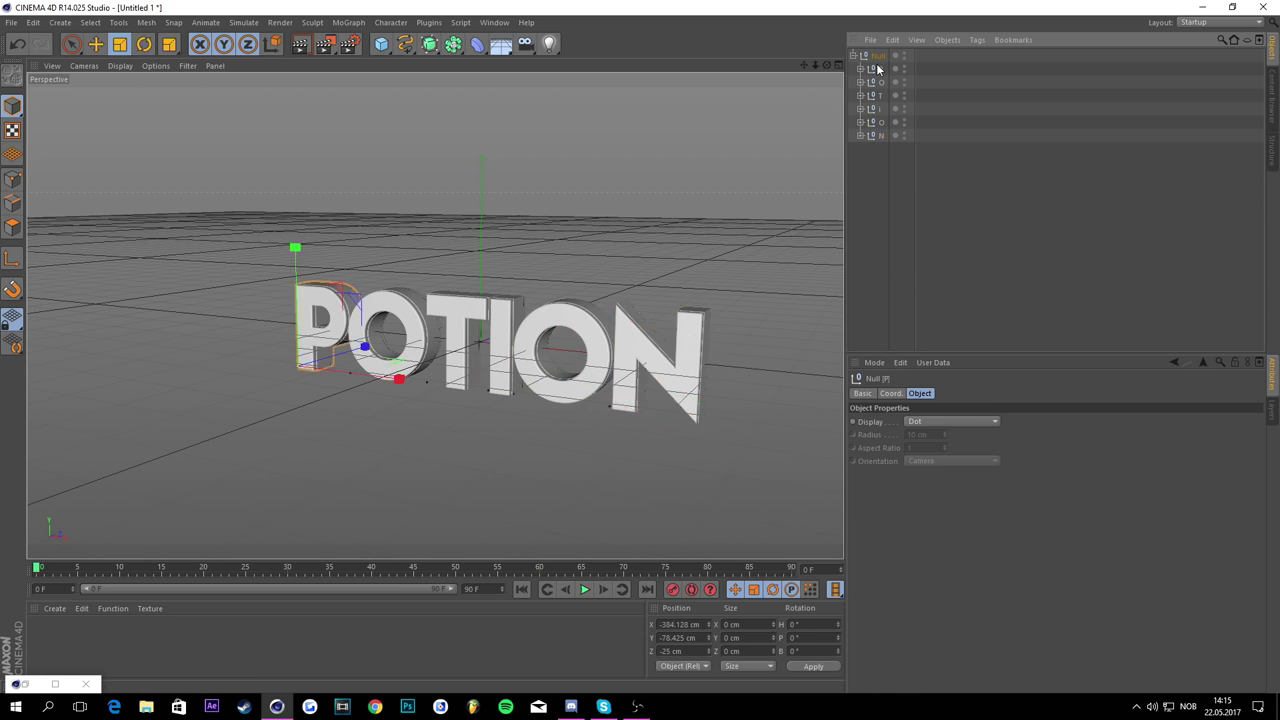
{"action": "left_click", "coordinate": [932, 67]}
{"action": "left_click", "coordinate": [879, 57]}
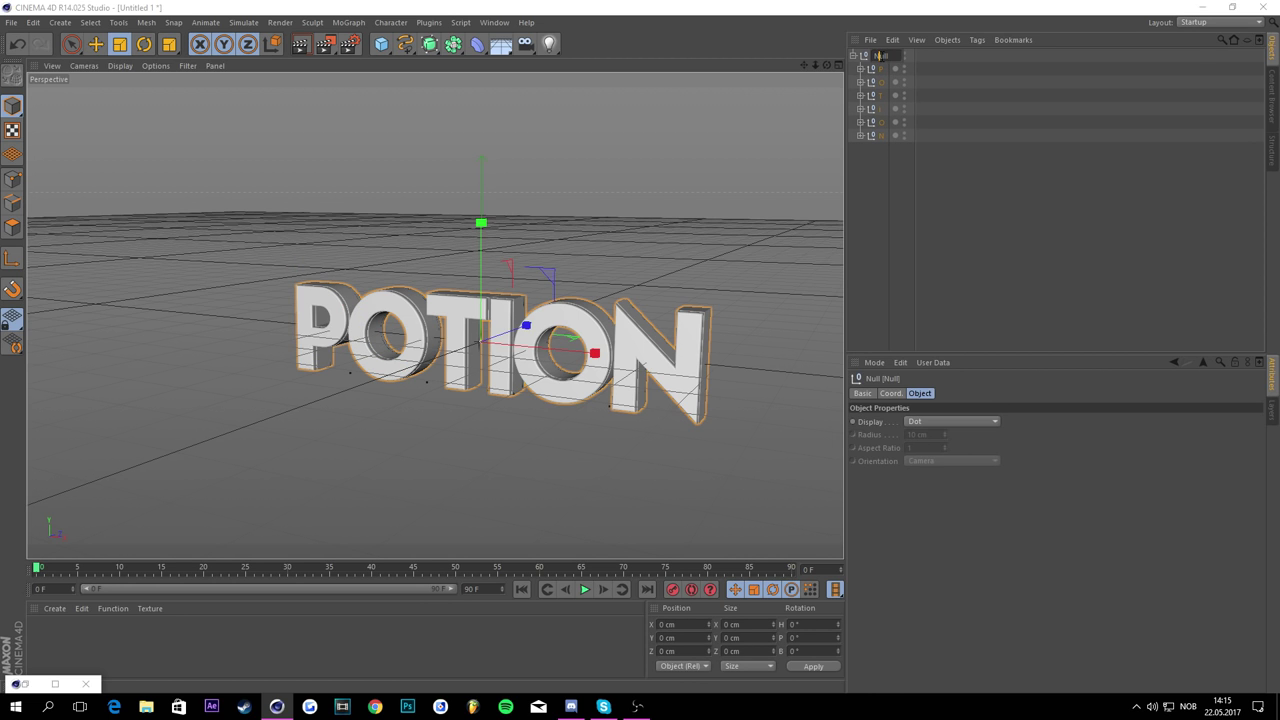
{"action": "type", "text": "TEXT"}
{"action": "key", "text": "Return"}
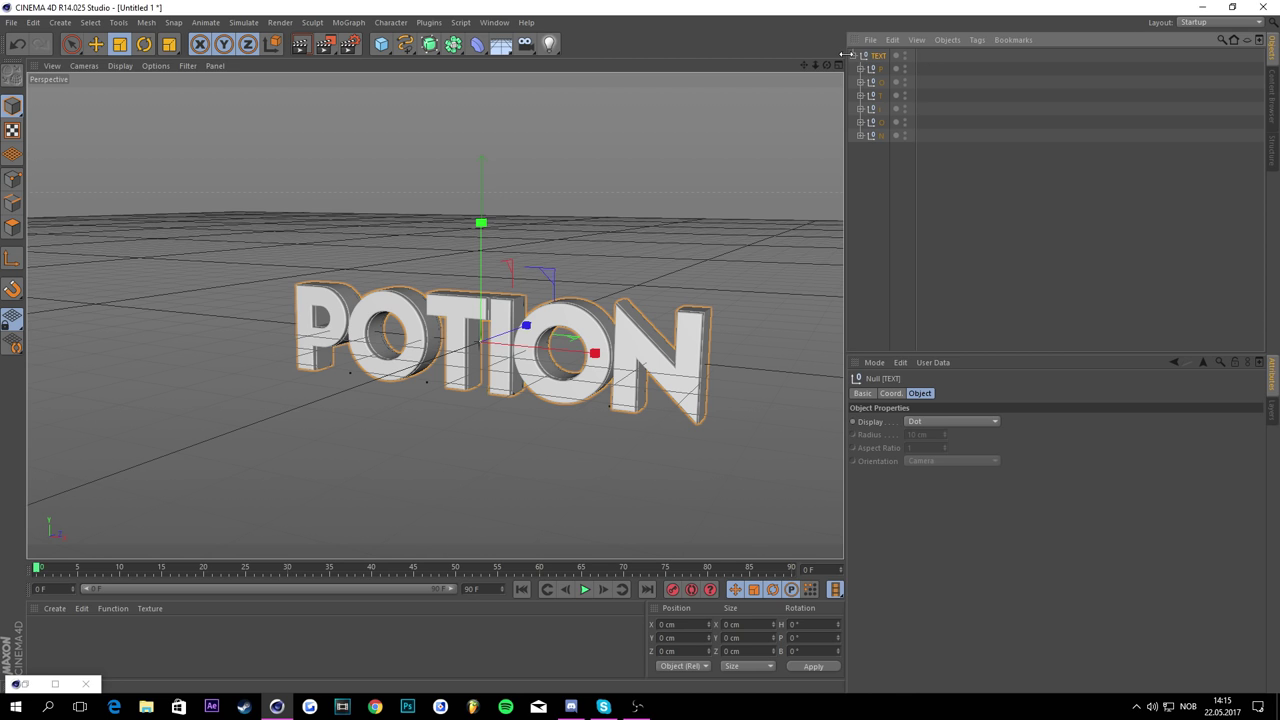
{"action": "left_click", "coordinate": [852, 55]}
{"action": "left_click", "coordinate": [852, 55]}
{"action": "left_click", "coordinate": [852, 55]}
{"action": "left_click", "coordinate": [852, 55]}
Step: Try rotating the first O letter group around its current axis, and undo the rotation
{"action": "left_click_drag", "start_coordinate": [871, 69], "coordinate": [878, 94]}
{"action": "left_click", "coordinate": [879, 70]}
{"action": "left_click", "coordinate": [876, 135], "text": "shift"}
{"action": "left_click", "coordinate": [147, 46]}
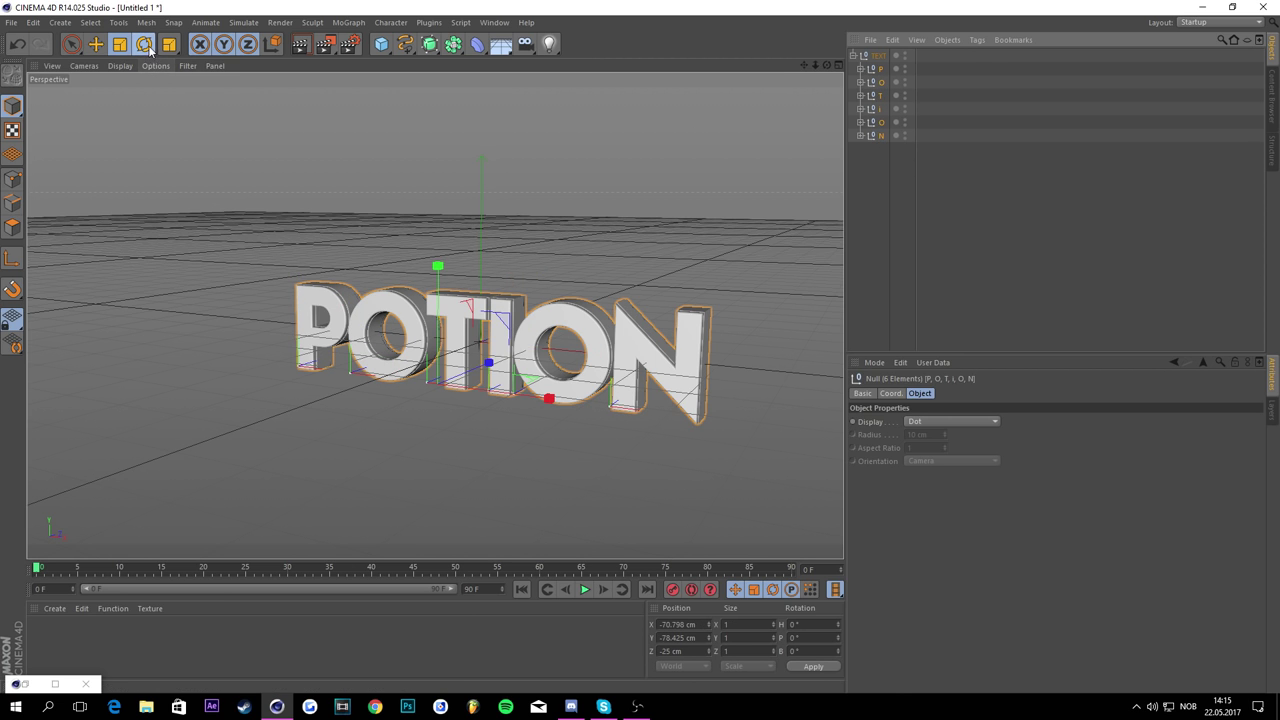
{"action": "left_click", "coordinate": [144, 44]}
{"action": "left_click", "coordinate": [880, 81]}
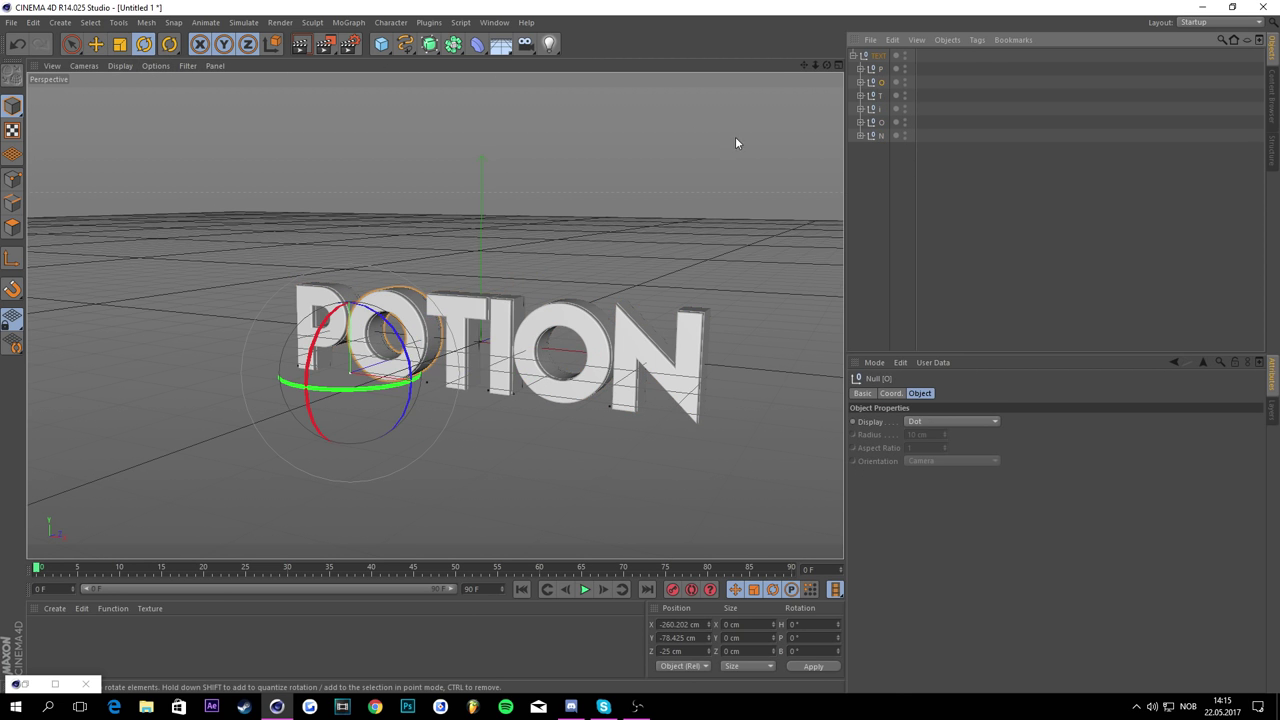
{"action": "left_click_drag", "start_coordinate": [378, 363], "coordinate": [285, 277]}
{"action": "key", "text": "ctrl+z"}
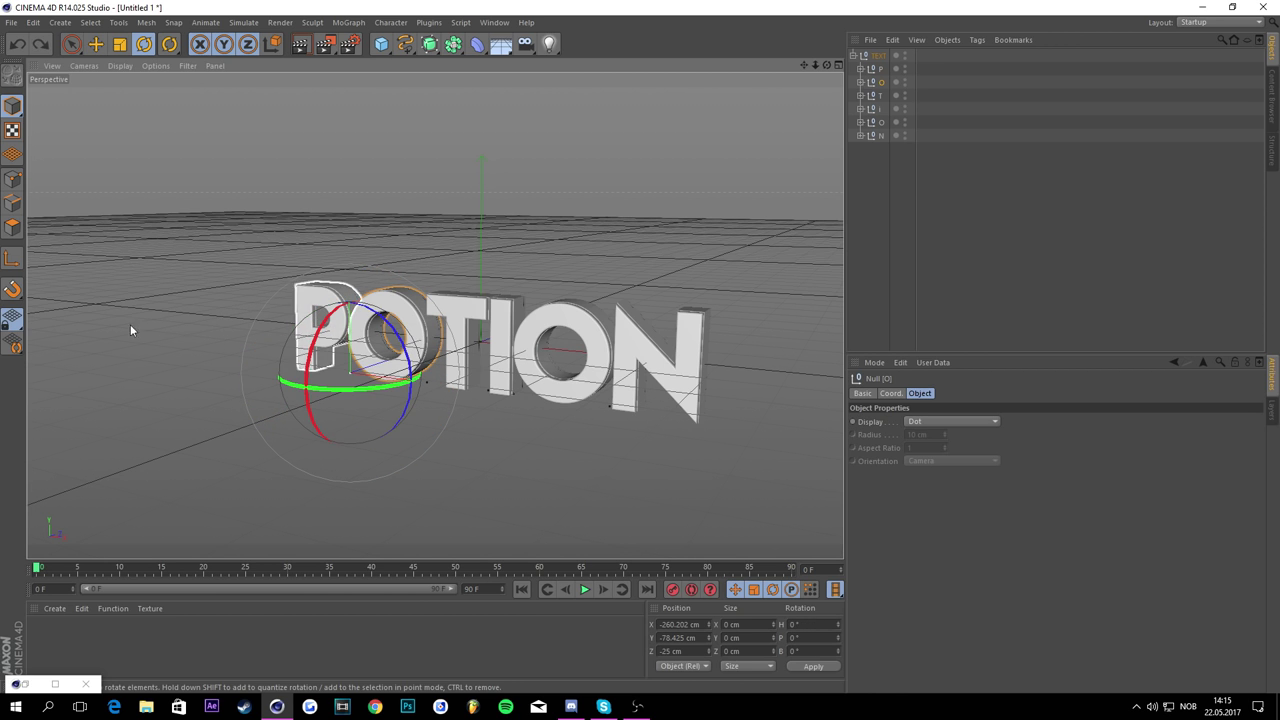
Step: Enable axis editing for all six letter groups and set their axis position to 0 cm on X, Y and Z
{"action": "left_click", "coordinate": [880, 69]}
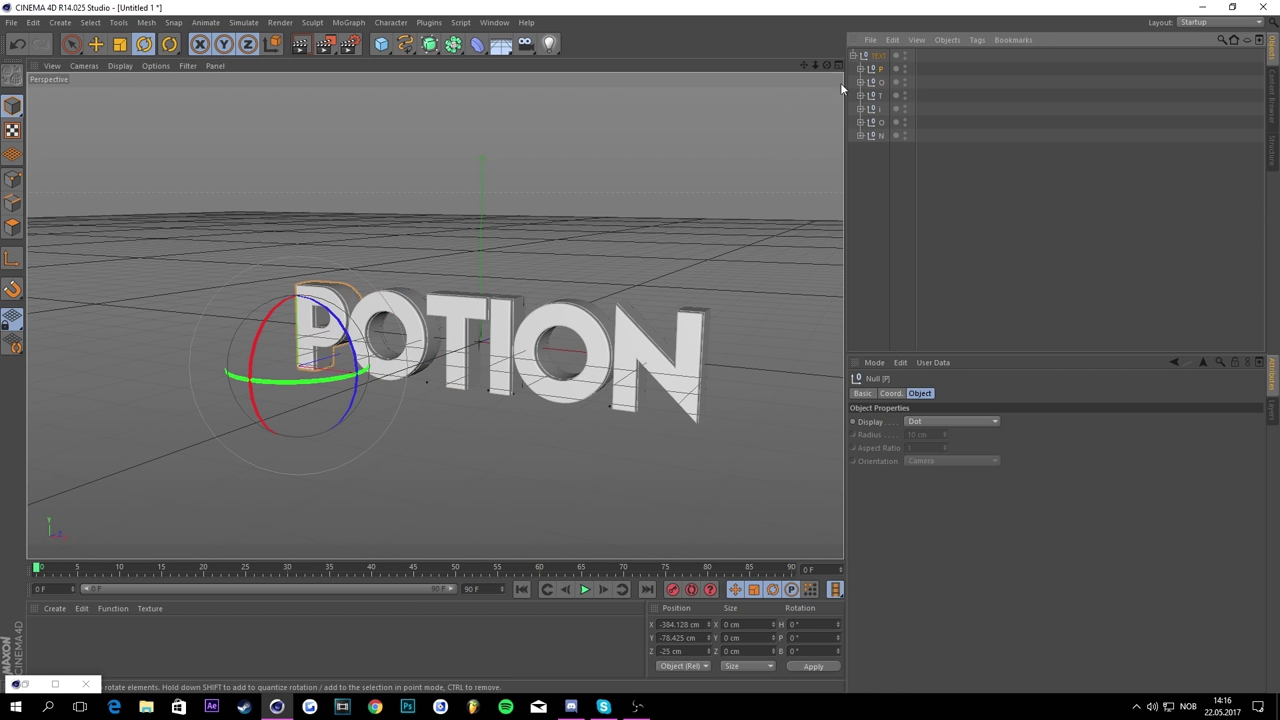
{"action": "left_click", "coordinate": [879, 56]}
{"action": "left_click", "coordinate": [876, 70]}
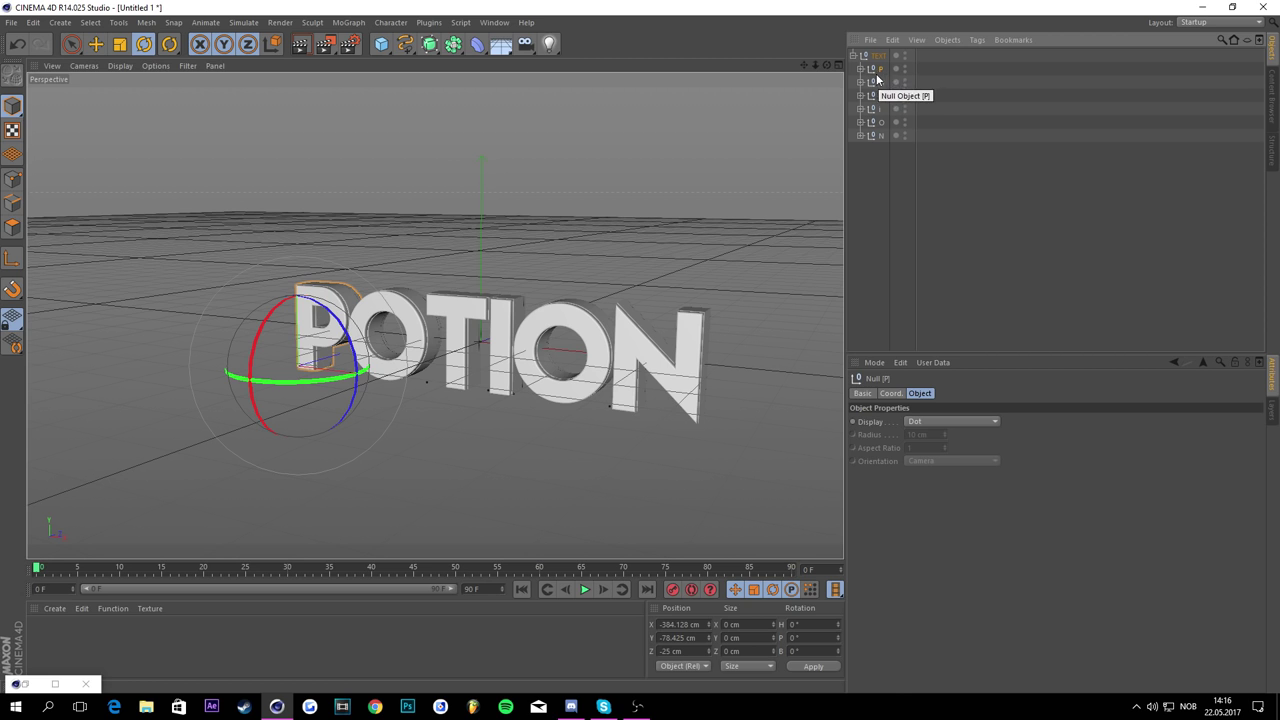
{"action": "left_click", "coordinate": [881, 139], "text": "shift"}
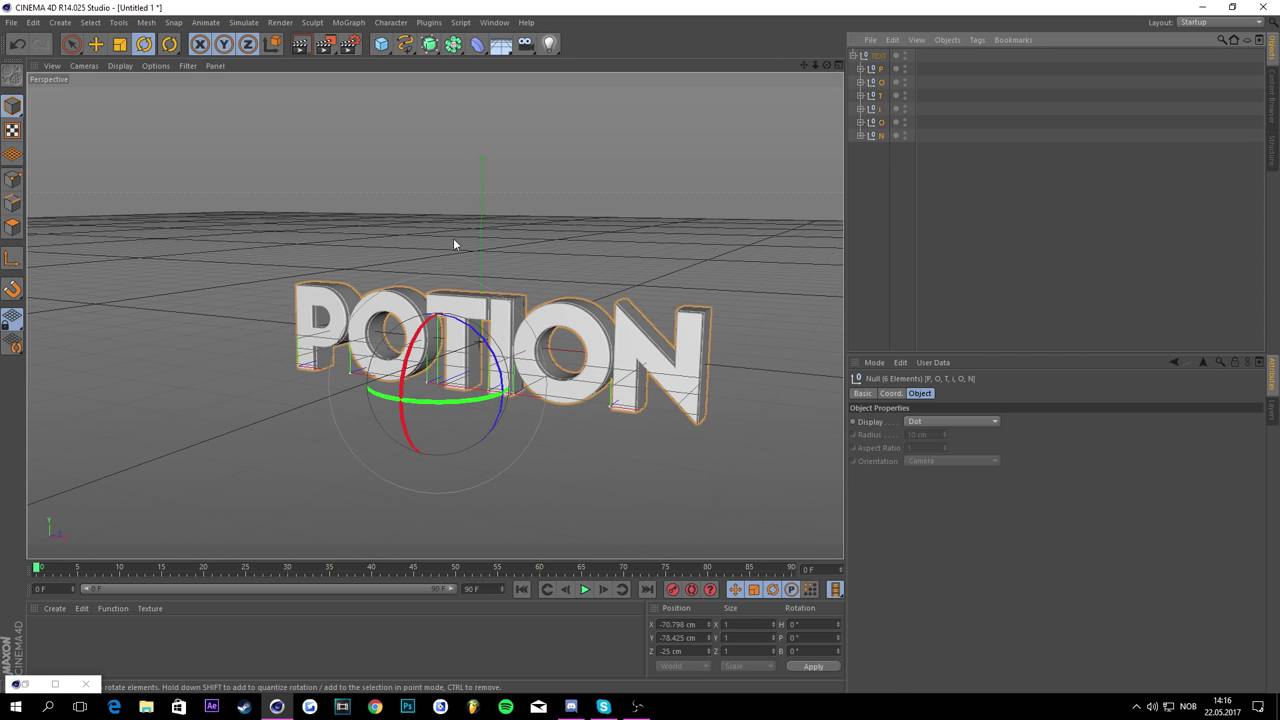
{"action": "left_click", "coordinate": [13, 260]}
{"action": "left_click", "coordinate": [691, 625]}
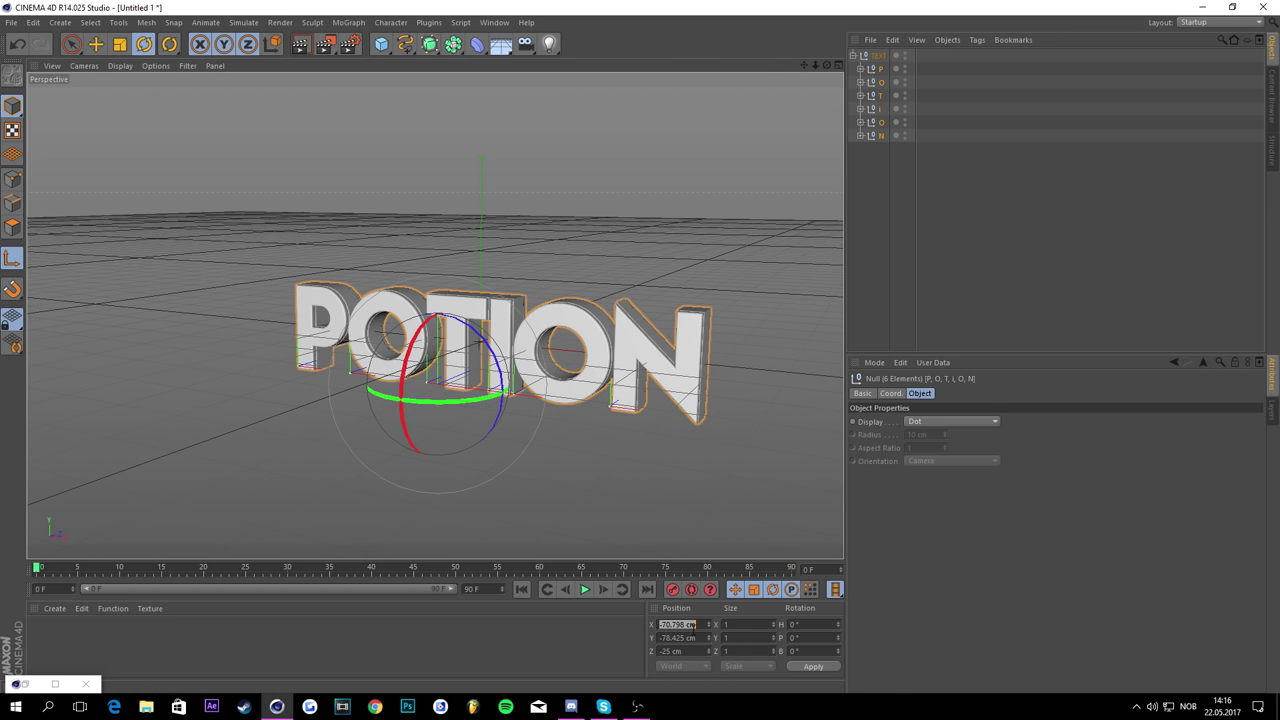
{"action": "type", "text": "0"}
{"action": "key", "text": "Tab"}
{"action": "type", "text": "0"}
{"action": "key", "text": "Tab"}
{"action": "type", "text": "0"}
{"action": "left_click", "coordinate": [805, 668]}
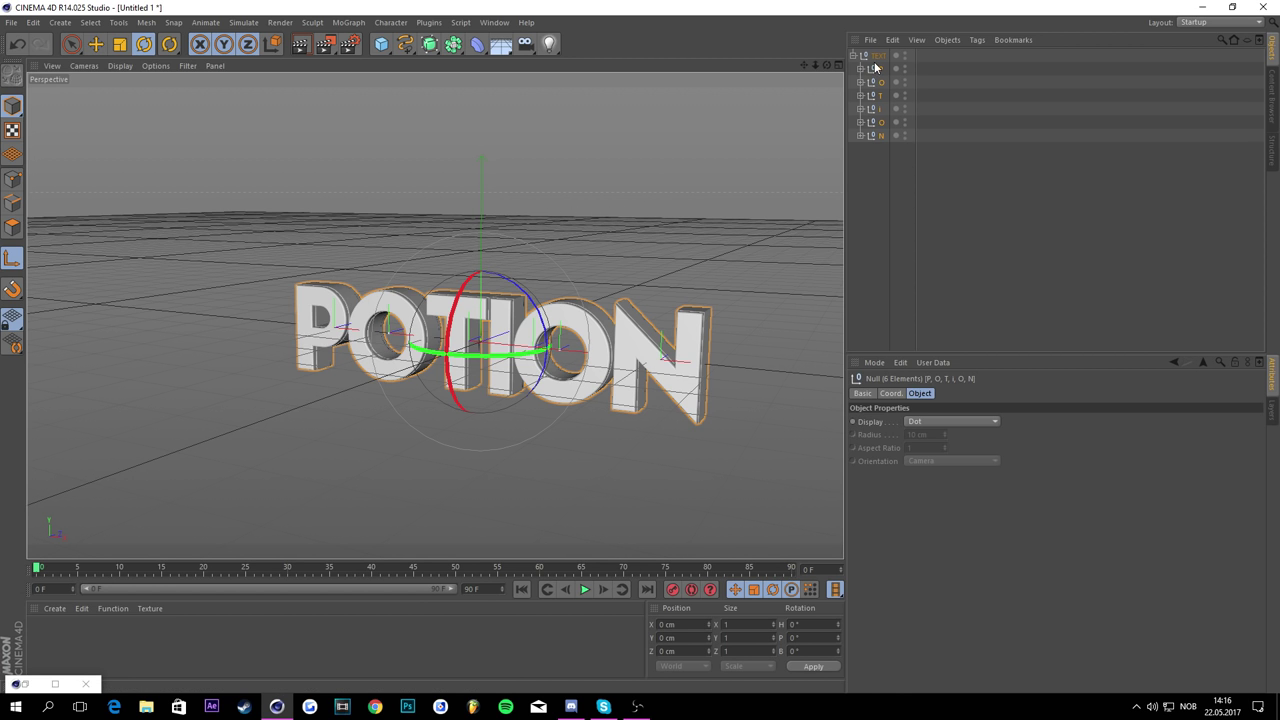
Step: Move the P group's axis to about X -330 cm and the first O group's axis to about X -179 cm
{"action": "left_click_drag", "start_coordinate": [827, 64], "coordinate": [760, 66]}
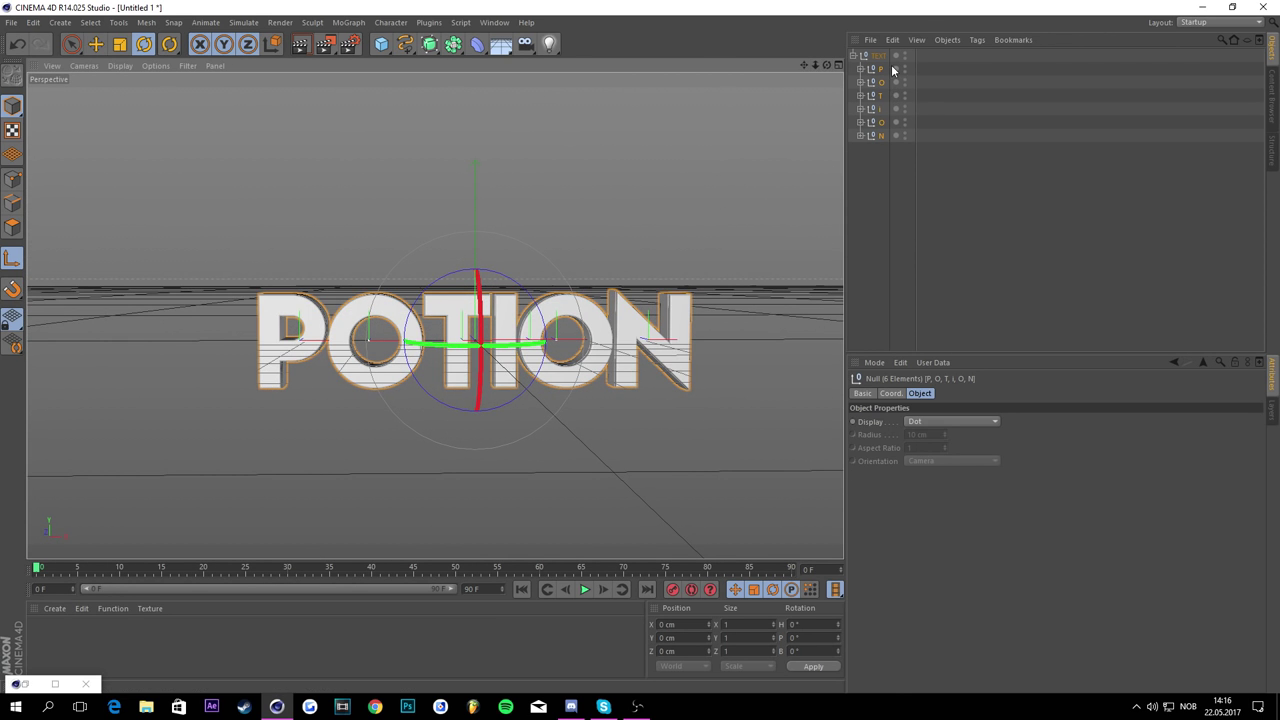
{"action": "left_click", "coordinate": [878, 68]}
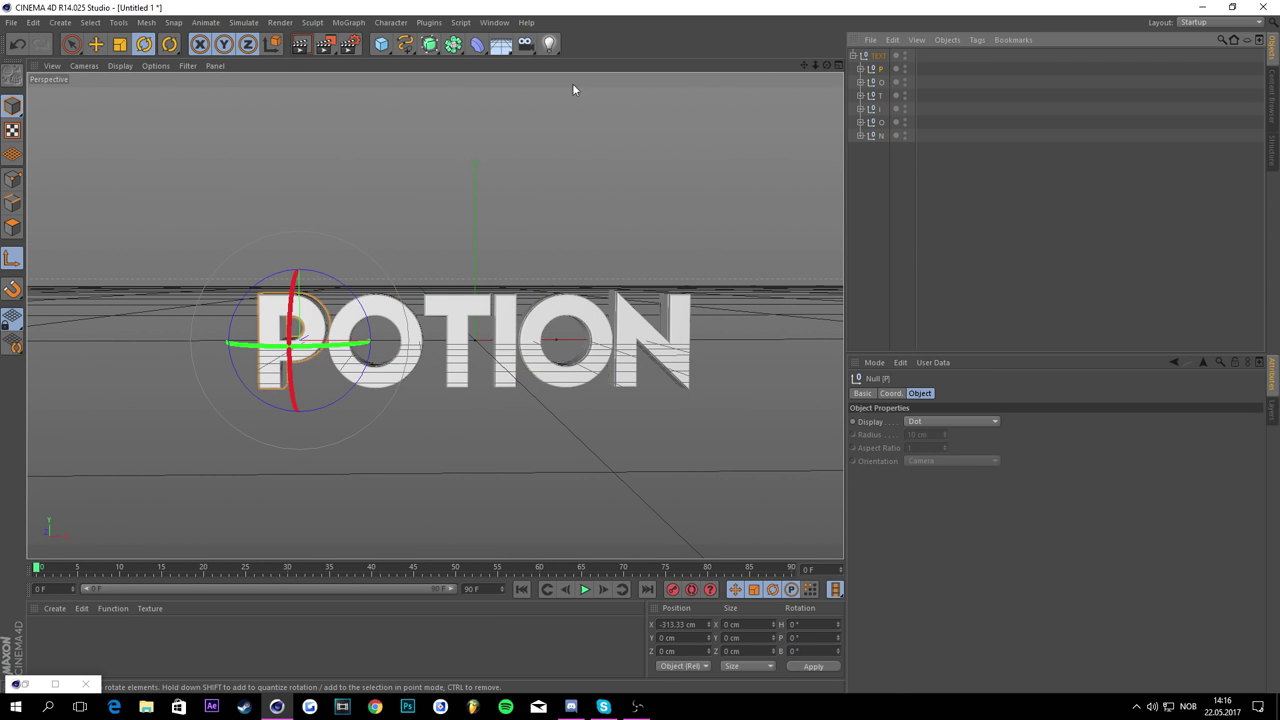
{"action": "left_click", "coordinate": [96, 44]}
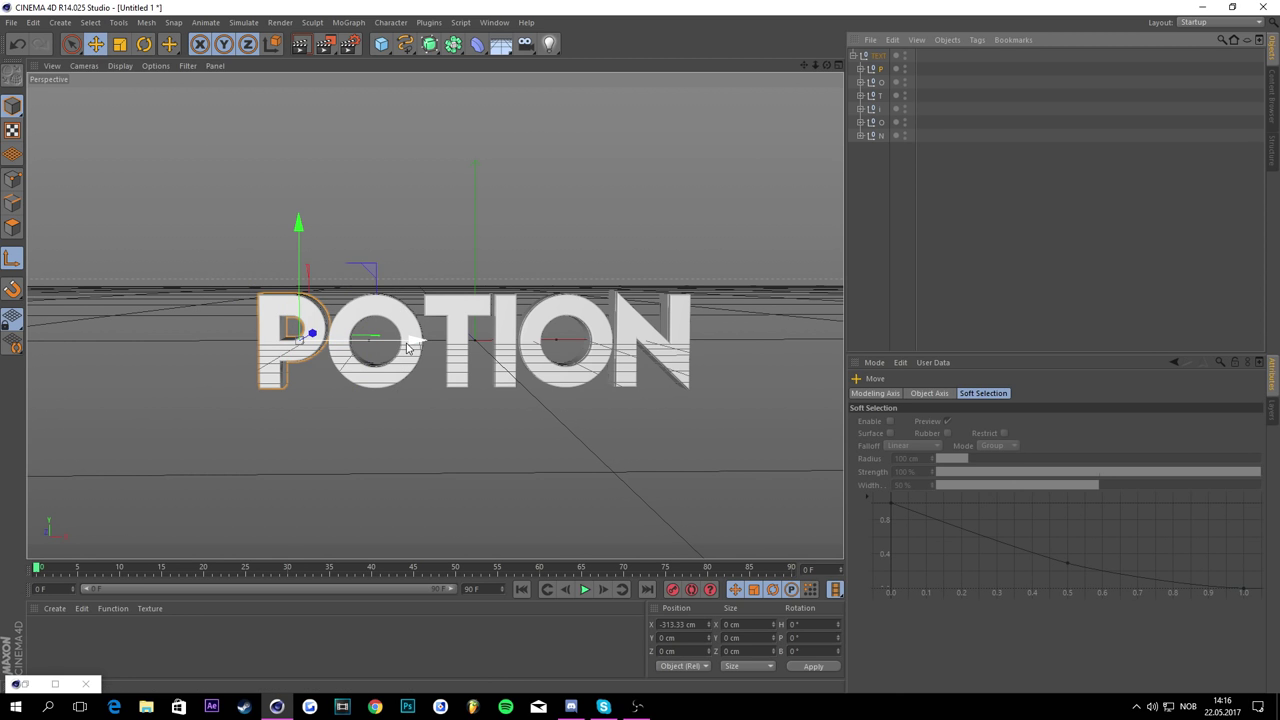
{"action": "left_click_drag", "start_coordinate": [407, 346], "coordinate": [397, 346]}
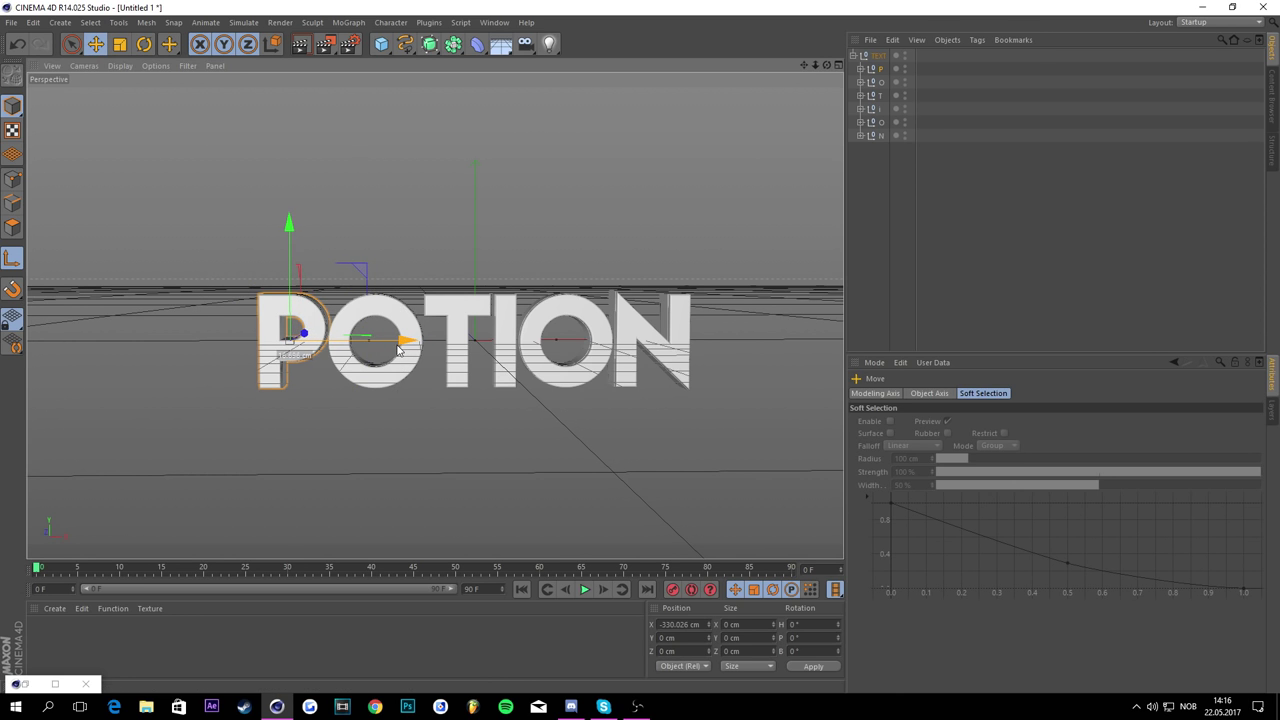
{"action": "left_click", "coordinate": [877, 82]}
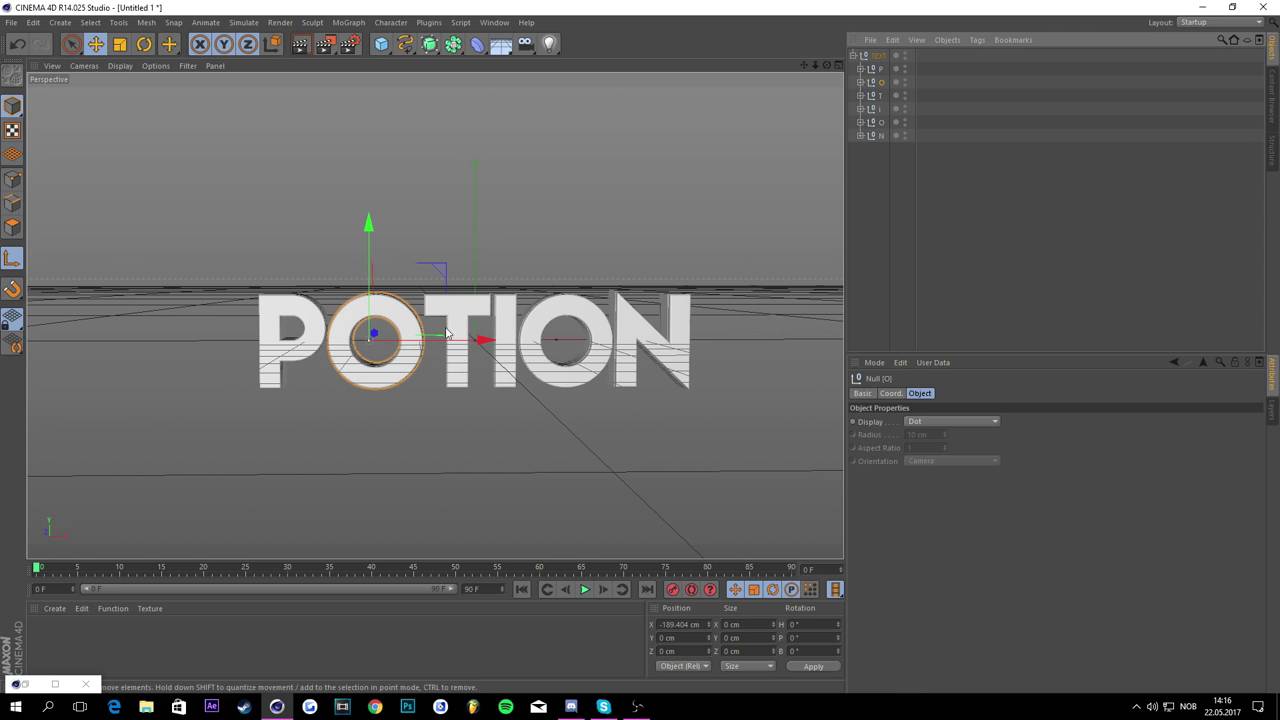
{"action": "left_click_drag", "start_coordinate": [484, 340], "coordinate": [490, 340]}
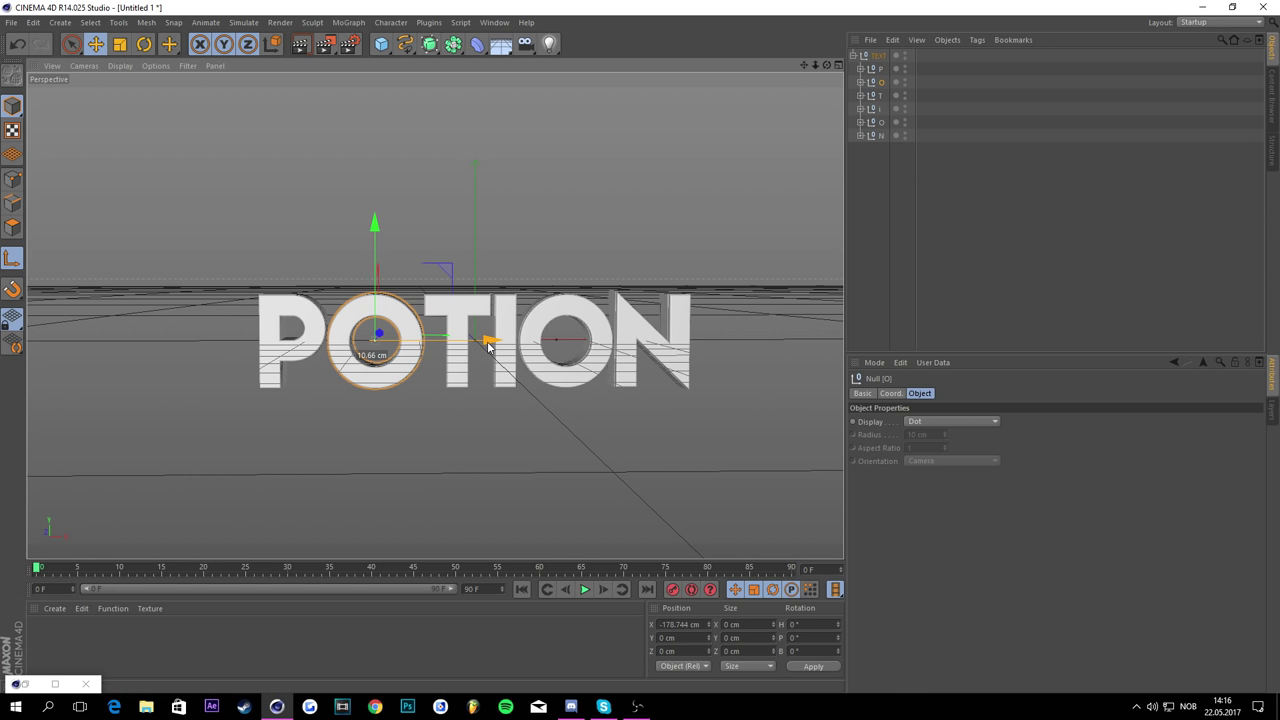
Step: Fine-tune the horizontal axis positions of the T, second O and N groups, placing the N axis at about X 325 cm
{"action": "left_click", "coordinate": [875, 95]}
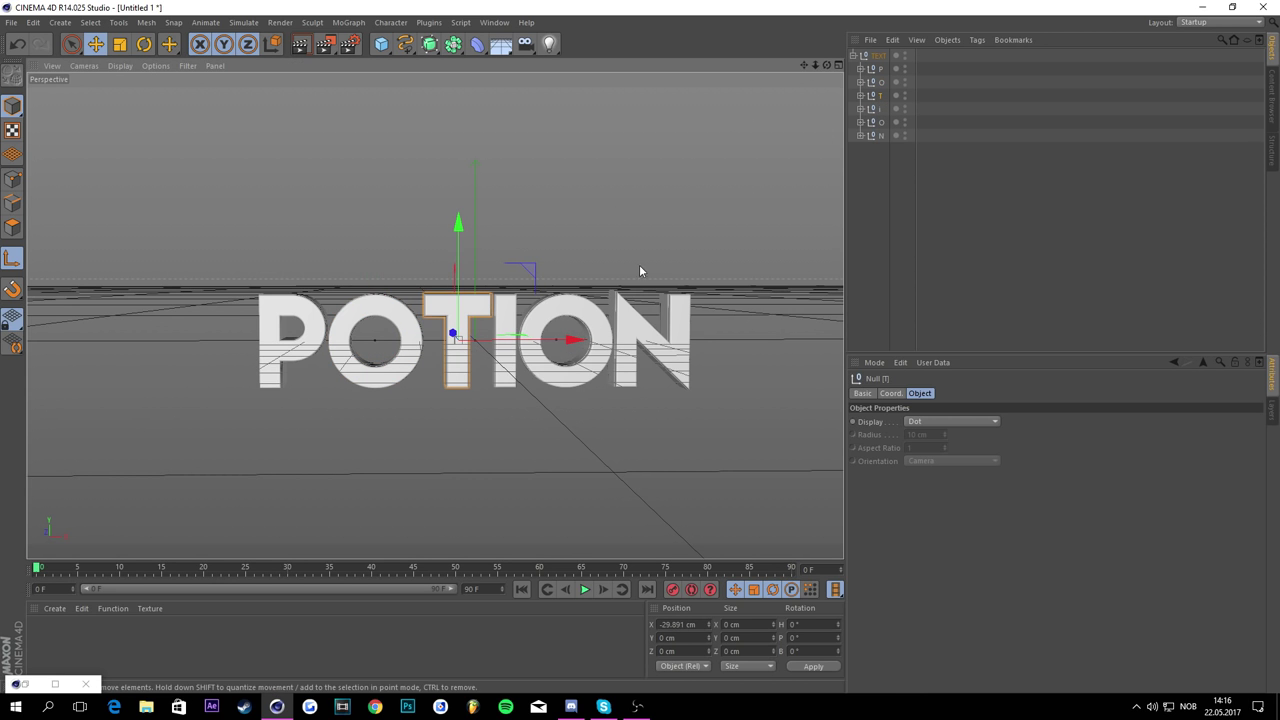
{"action": "left_click_drag", "start_coordinate": [573, 341], "coordinate": [621, 343]}
{"action": "left_click", "coordinate": [875, 121]}
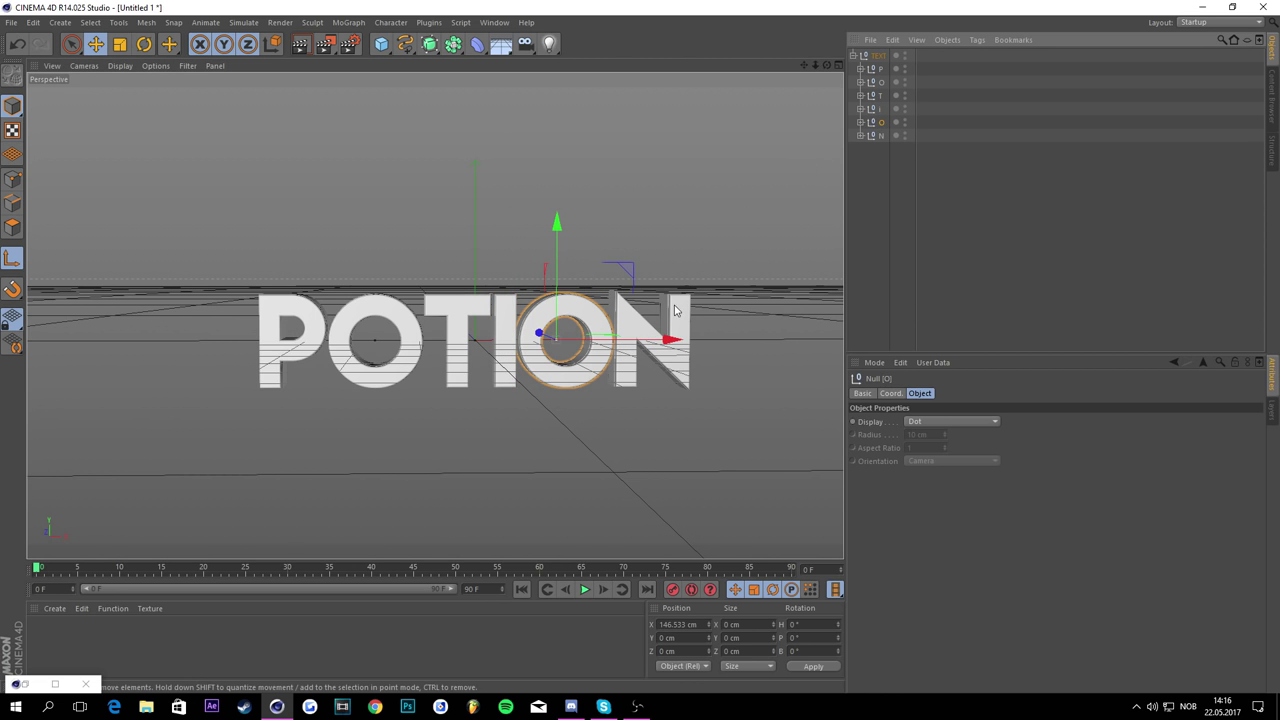
{"action": "left_click", "coordinate": [877, 134]}
{"action": "left_click_drag", "start_coordinate": [760, 340], "coordinate": [768, 340]}
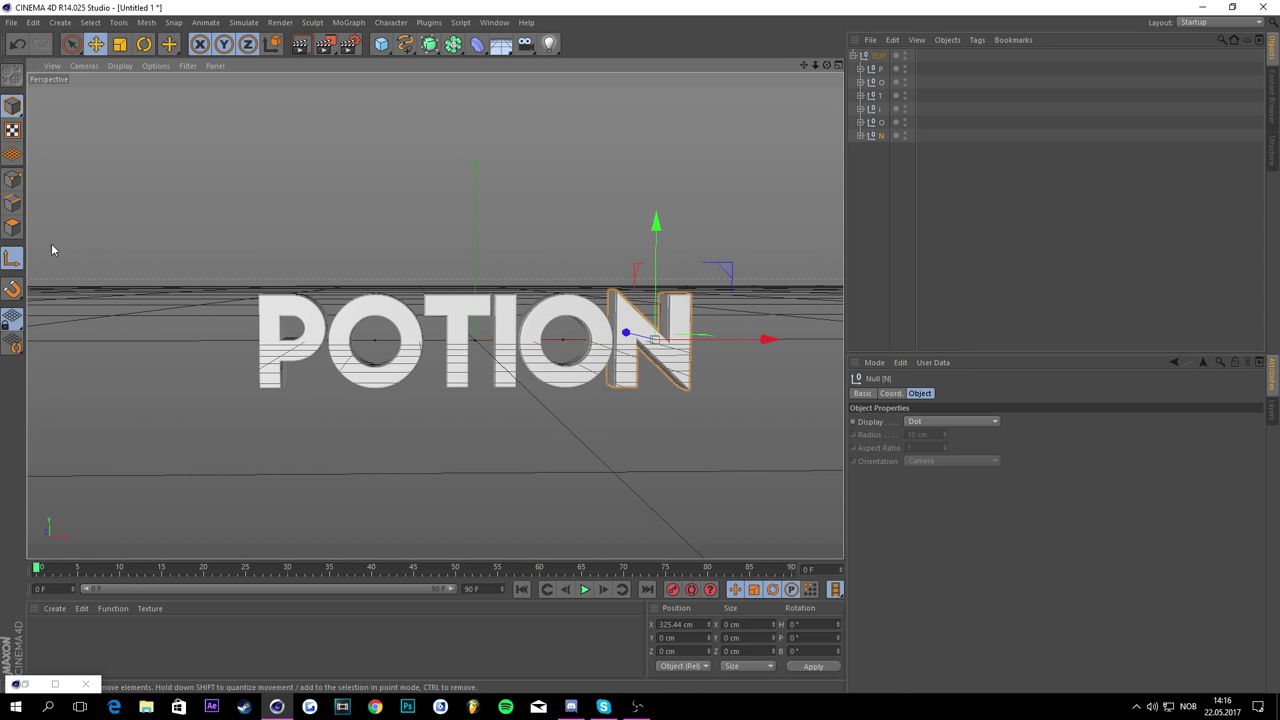
Step: Turn off axis editing and collapse the TEXT hierarchy
{"action": "left_click", "coordinate": [12, 259]}
{"action": "left_click", "coordinate": [1004, 40]}
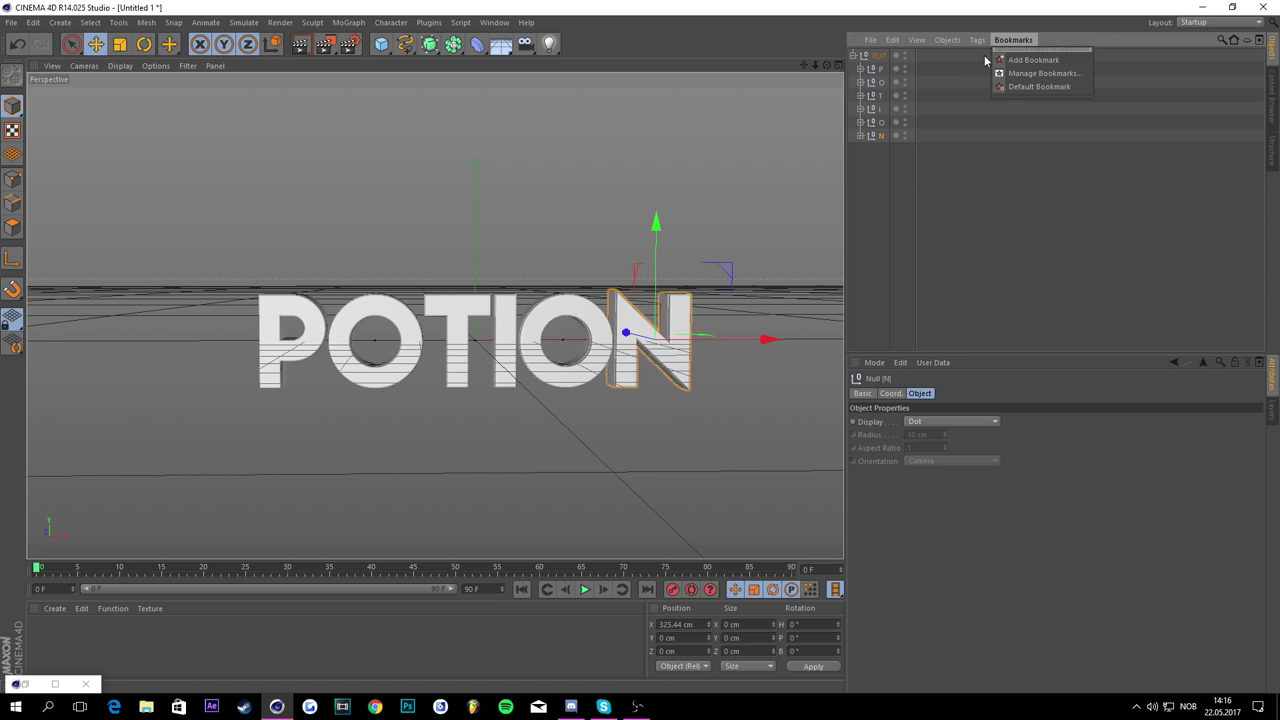
{"action": "left_click", "coordinate": [914, 67]}
{"action": "left_click", "coordinate": [852, 55]}
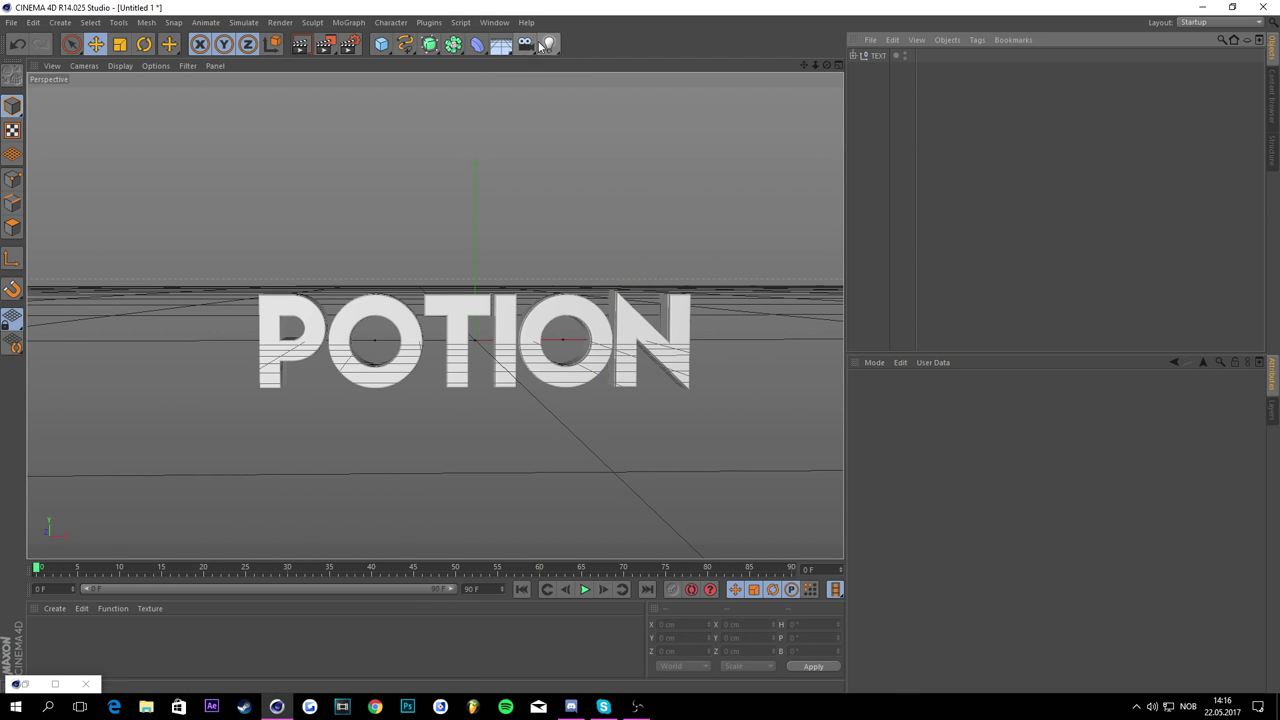
Step: Add a standard Camera object and look through it
{"action": "left_click", "coordinate": [525, 45]}
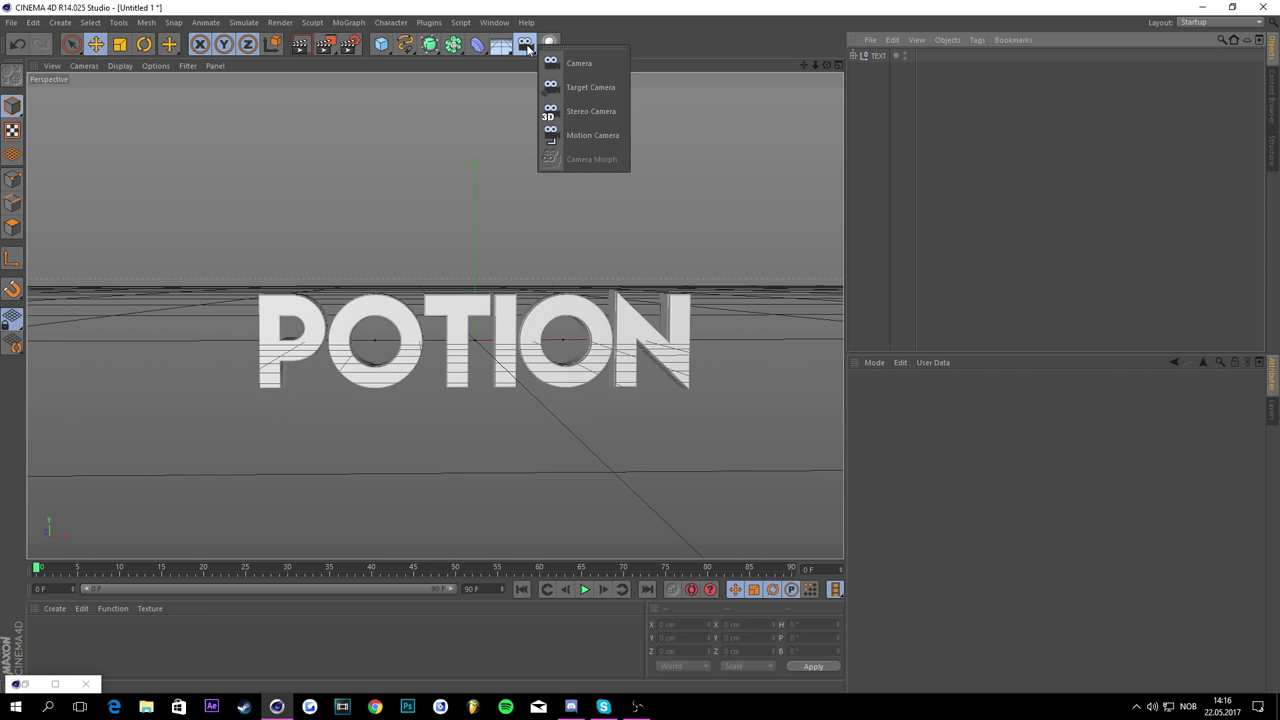
{"action": "left_click", "coordinate": [525, 45]}
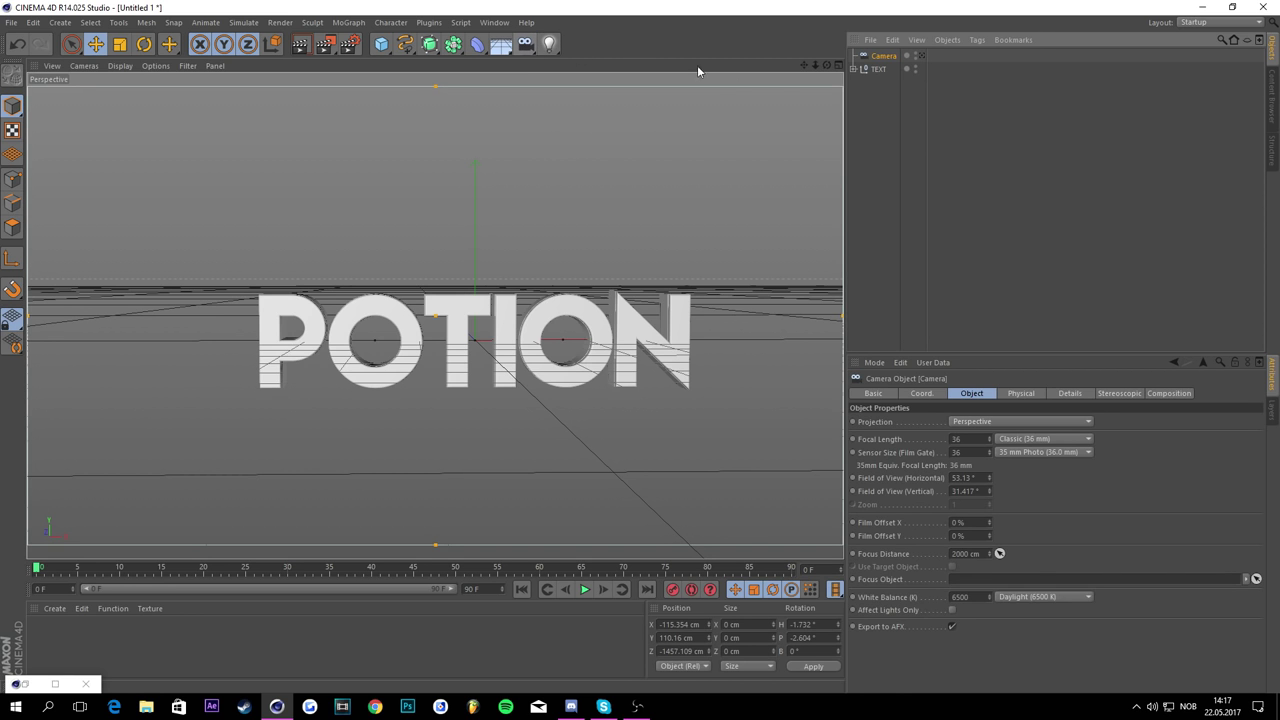
{"action": "left_click", "coordinate": [920, 55]}
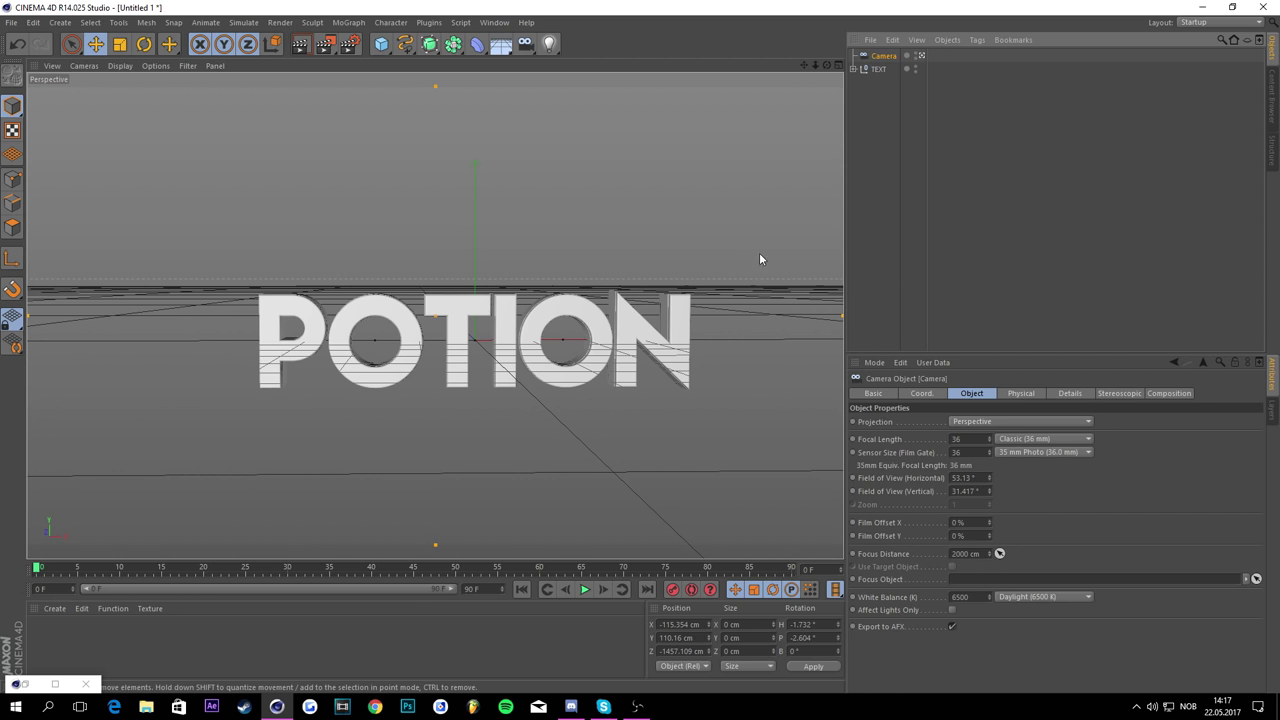
Step: Set the camera's focal length to 21 mm
{"action": "left_click", "coordinate": [976, 440]}
{"action": "type", "text": "21"}
{"action": "left_click", "coordinate": [940, 279]}
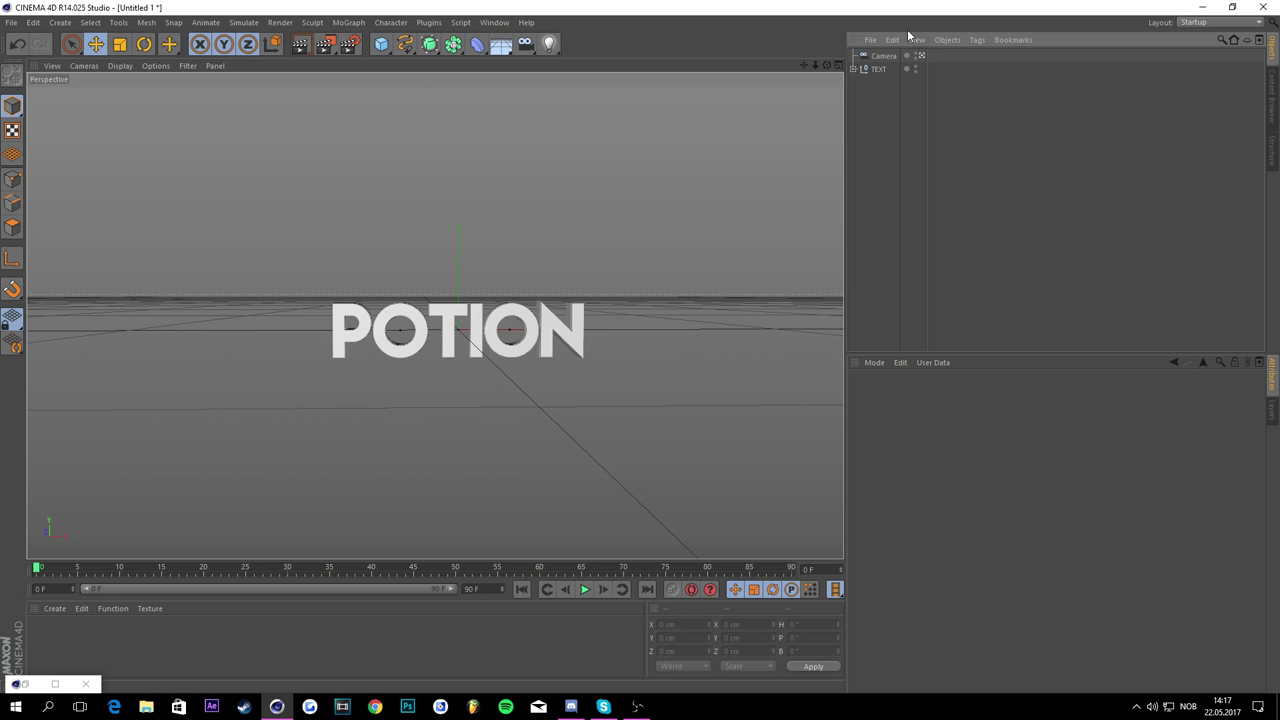
Step: Set the camera's X, Y and Z position to 0 cm and its heading and pitch to 0°
{"action": "left_click", "coordinate": [892, 56]}
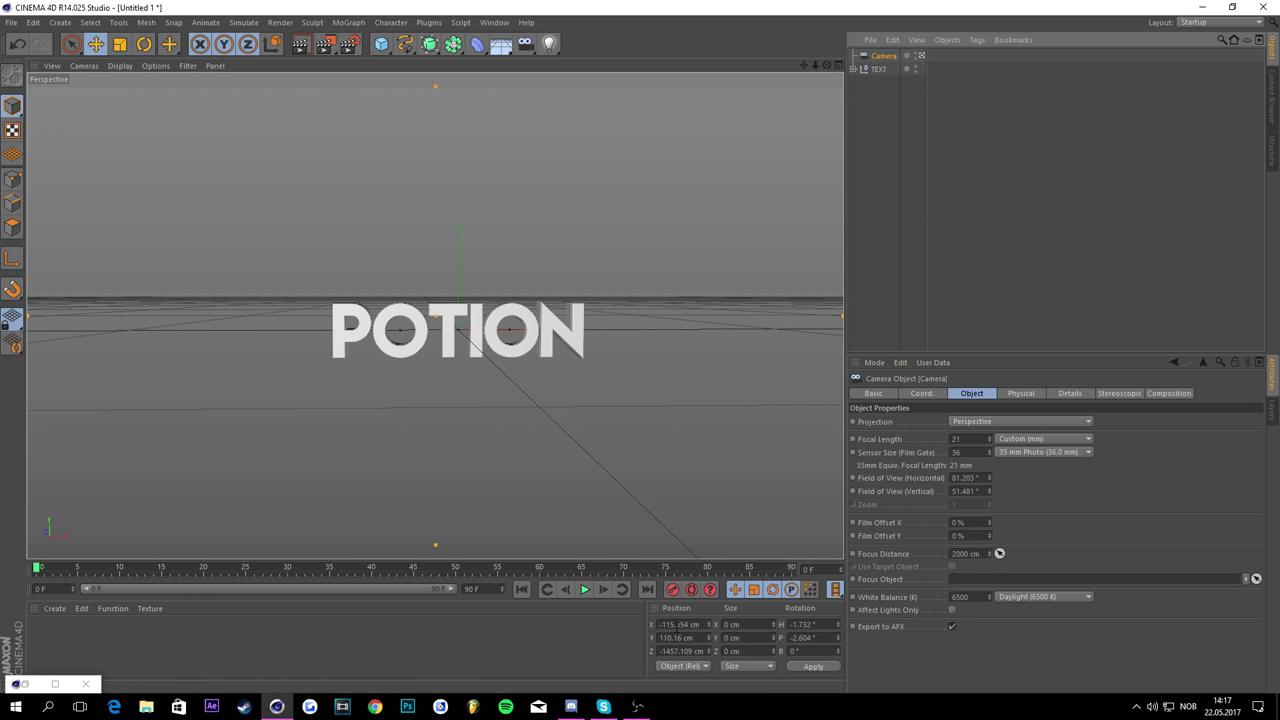
{"action": "left_click", "coordinate": [681, 624]}
{"action": "type", "text": "0"}
{"action": "key", "text": "Tab"}
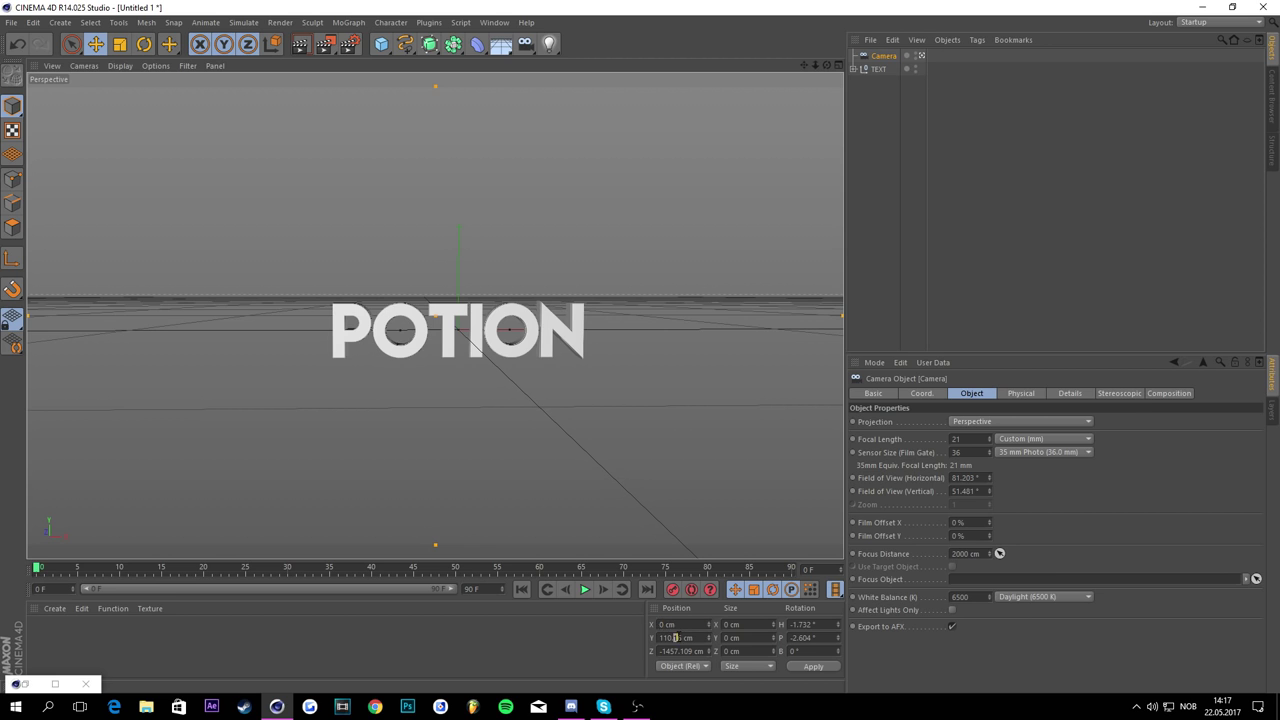
{"action": "type", "text": "0"}
{"action": "key", "text": "Tab"}
{"action": "type", "text": "0"}
{"action": "double_click", "coordinate": [817, 626]}
{"action": "left_click", "coordinate": [817, 626]}
{"action": "type", "text": "0"}
{"action": "double_click", "coordinate": [817, 626]}
{"action": "type", "text": "0"}
{"action": "left_click", "coordinate": [803, 637]}
{"action": "left_click", "coordinate": [812, 666]}
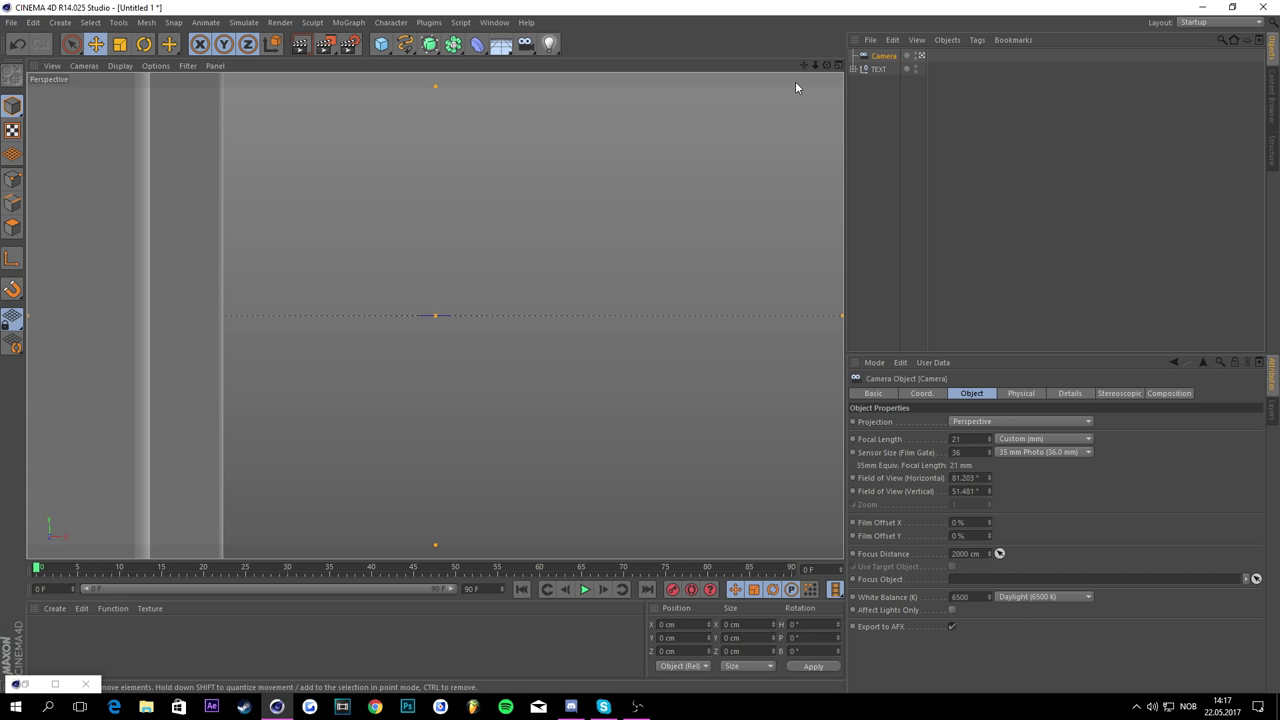
Step: Pull the camera back to about Z -863 cm and try orbiting it to view the text from below
{"action": "mouse_move", "coordinate": [815, 65]}
{"action": "left_mouse_down"}
{"action": "mouse_move", "coordinate": [680, 70]}
{"action": "mouse_move", "coordinate": [820, 65]}
{"action": "left_mouse_up"}
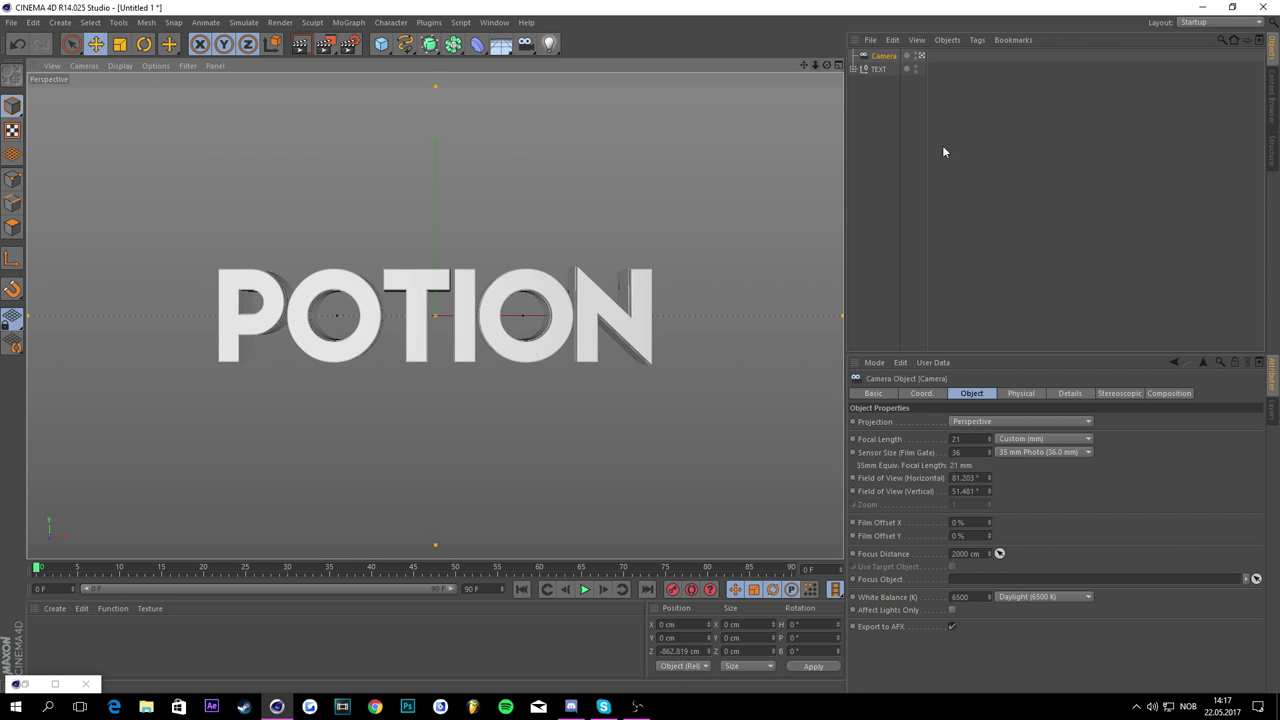
{"action": "left_click", "coordinate": [942, 146]}
{"action": "left_click", "coordinate": [880, 56]}
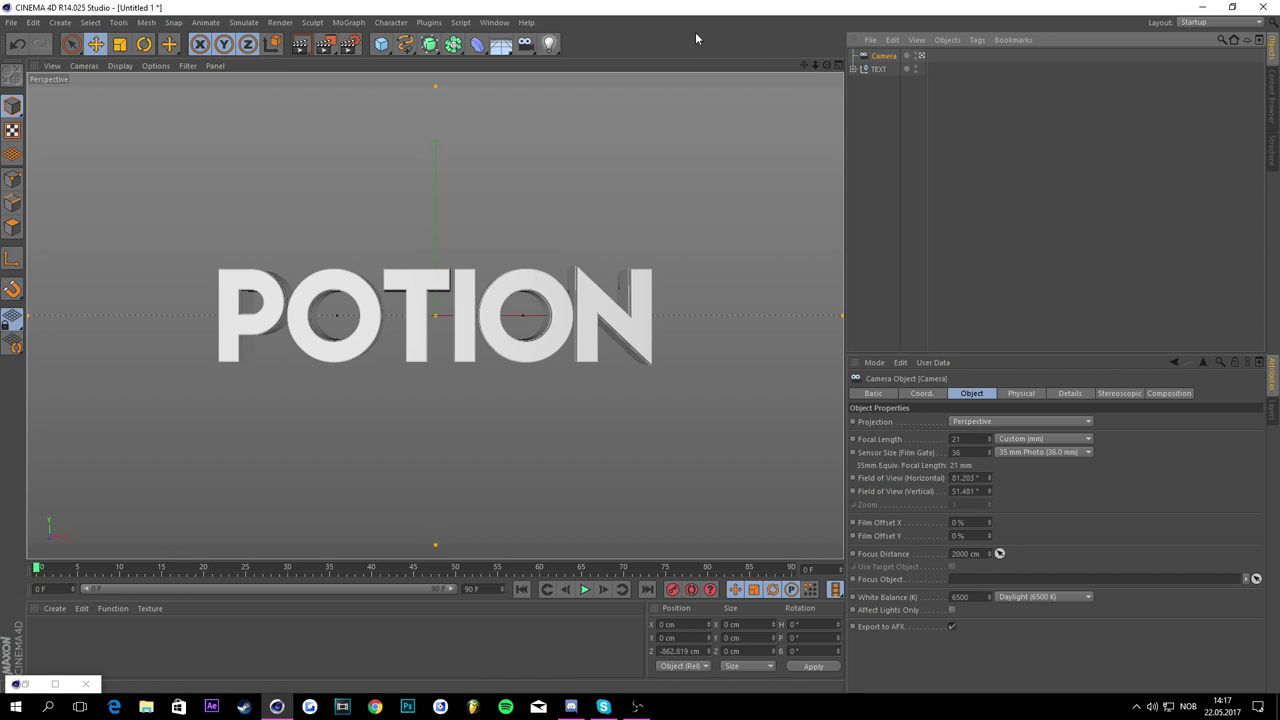
{"action": "left_click_drag", "start_coordinate": [821, 64], "coordinate": [780, 140]}
{"action": "key", "text": "ctrl+z"}
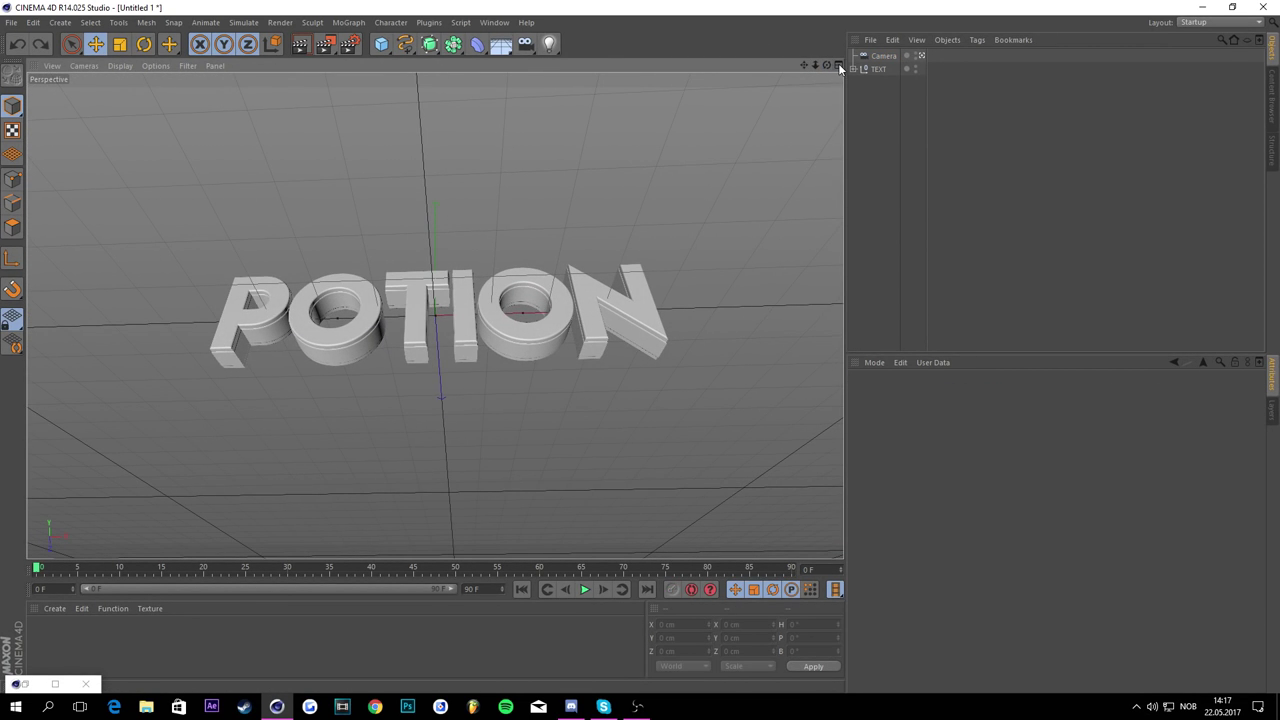
Step: Reset the orbited camera to position 0, 0, 0 cm with H and P rotation at 0°
{"action": "left_click", "coordinate": [870, 57]}
{"action": "left_click", "coordinate": [680, 624]}
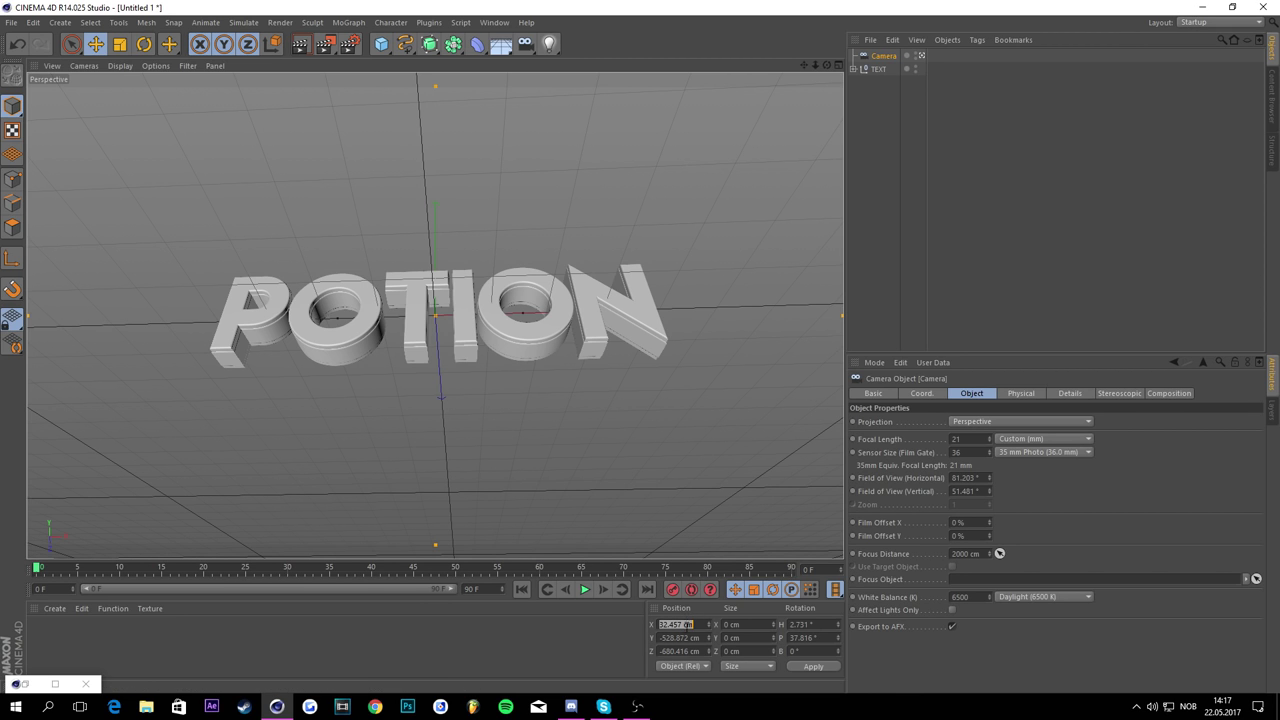
{"action": "type", "text": "0"}
{"action": "key", "text": "Tab"}
{"action": "type", "text": "0"}
{"action": "key", "text": "Tab"}
{"action": "type", "text": "0"}
{"action": "left_click", "coordinate": [812, 637]}
{"action": "type", "text": "0"}
{"action": "left_click", "coordinate": [805, 624]}
{"action": "type", "text": "0"}
{"action": "left_click", "coordinate": [813, 666]}
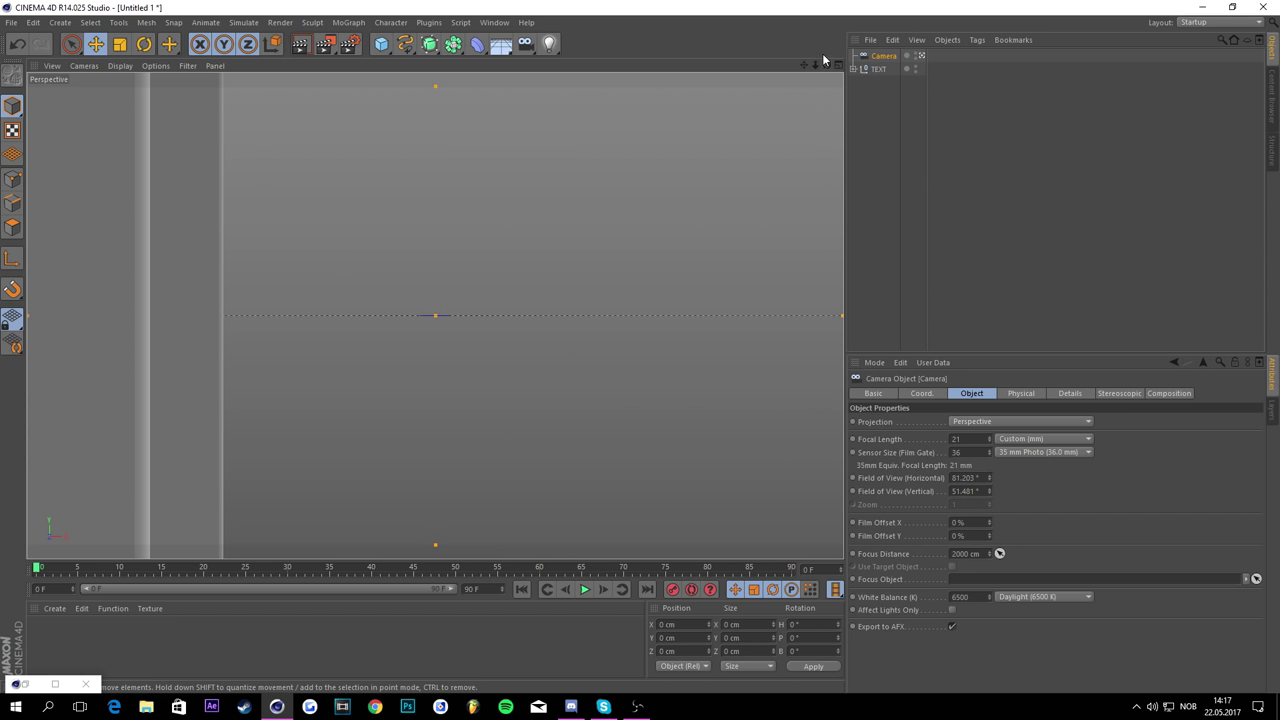
Step: Pull the camera back to frame the whole POTION text and parent it to a new circle spline
{"action": "left_click_drag", "start_coordinate": [815, 64], "coordinate": [742, 70]}
{"action": "left_click_drag", "start_coordinate": [405, 46], "coordinate": [520, 112]}
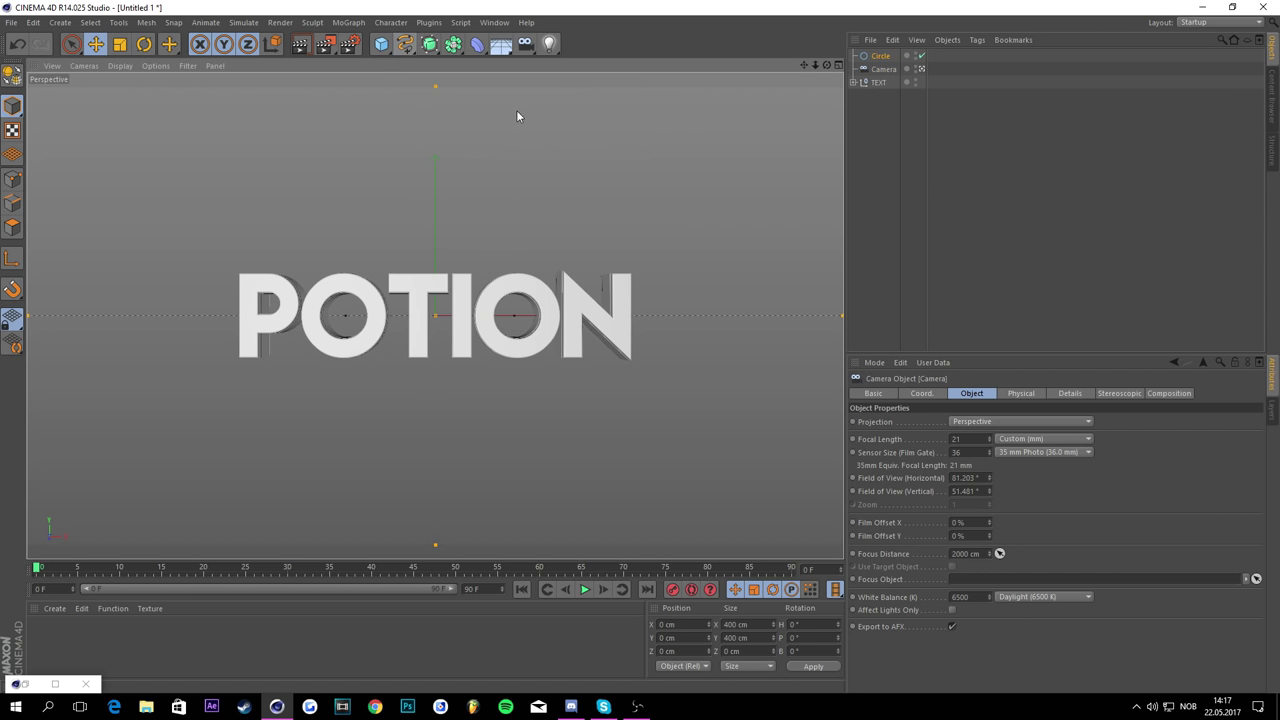
{"action": "left_click_drag", "start_coordinate": [898, 72], "coordinate": [888, 57]}
Step: Rename the circle spline CAMERA and collapse its hierarchy
{"action": "double_click", "coordinate": [888, 57]}
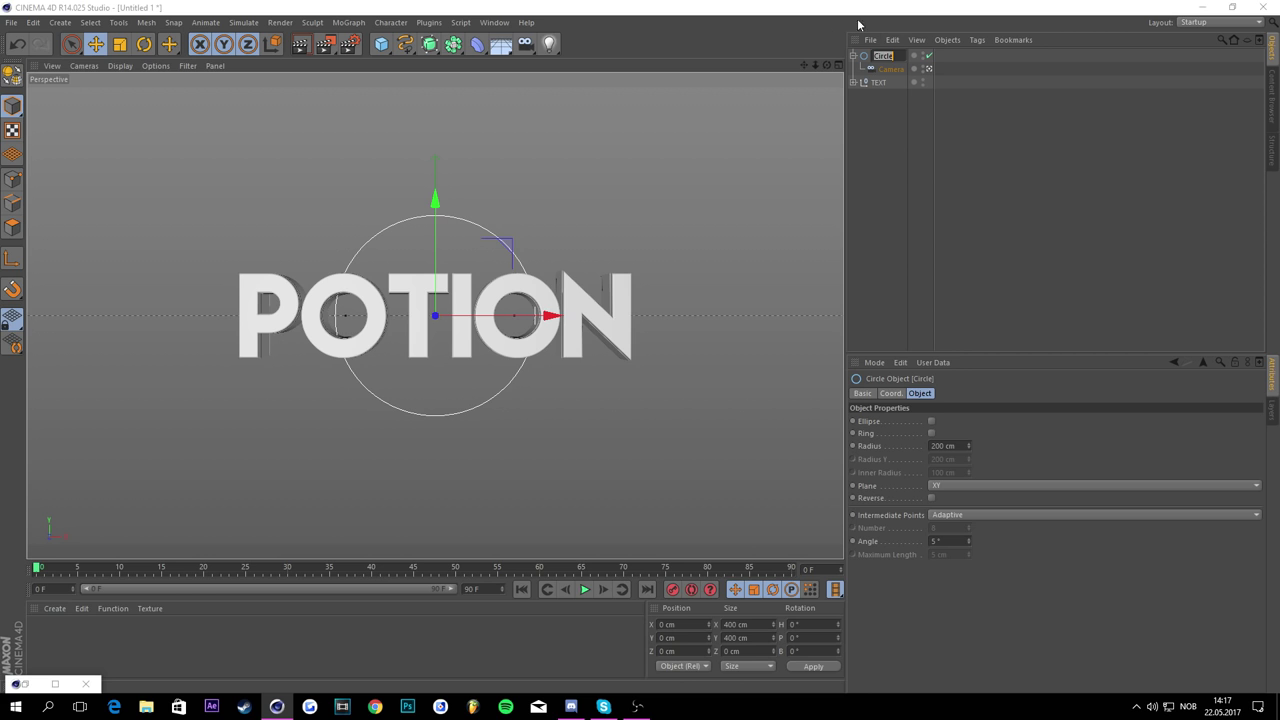
{"action": "type", "text": "cAMERA"}
{"action": "key", "text": "Return"}
{"action": "left_click", "coordinate": [853, 56]}
Step: Try rotating the CAMERA circle to orbit the view around the text, undo it, and deselect everything
{"action": "key", "text": "r"}
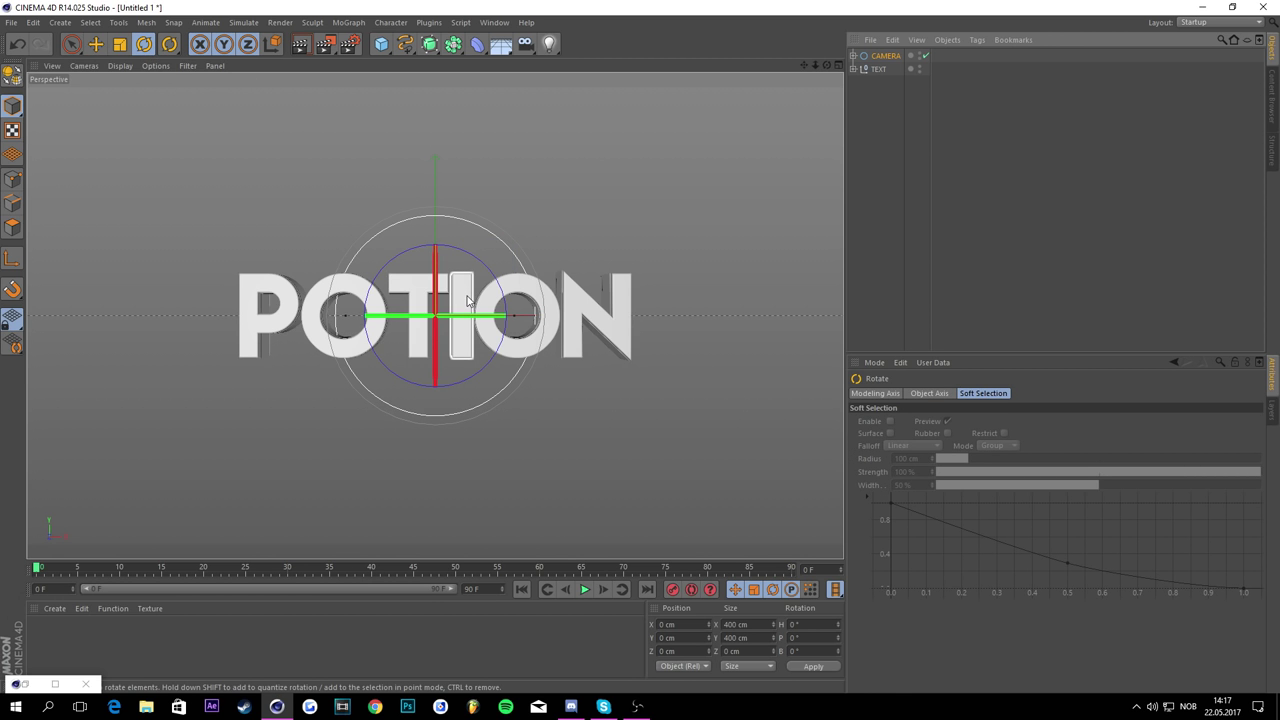
{"action": "left_click_drag", "start_coordinate": [467, 300], "coordinate": [541, 296]}
{"action": "key", "text": "ctrl+z"}
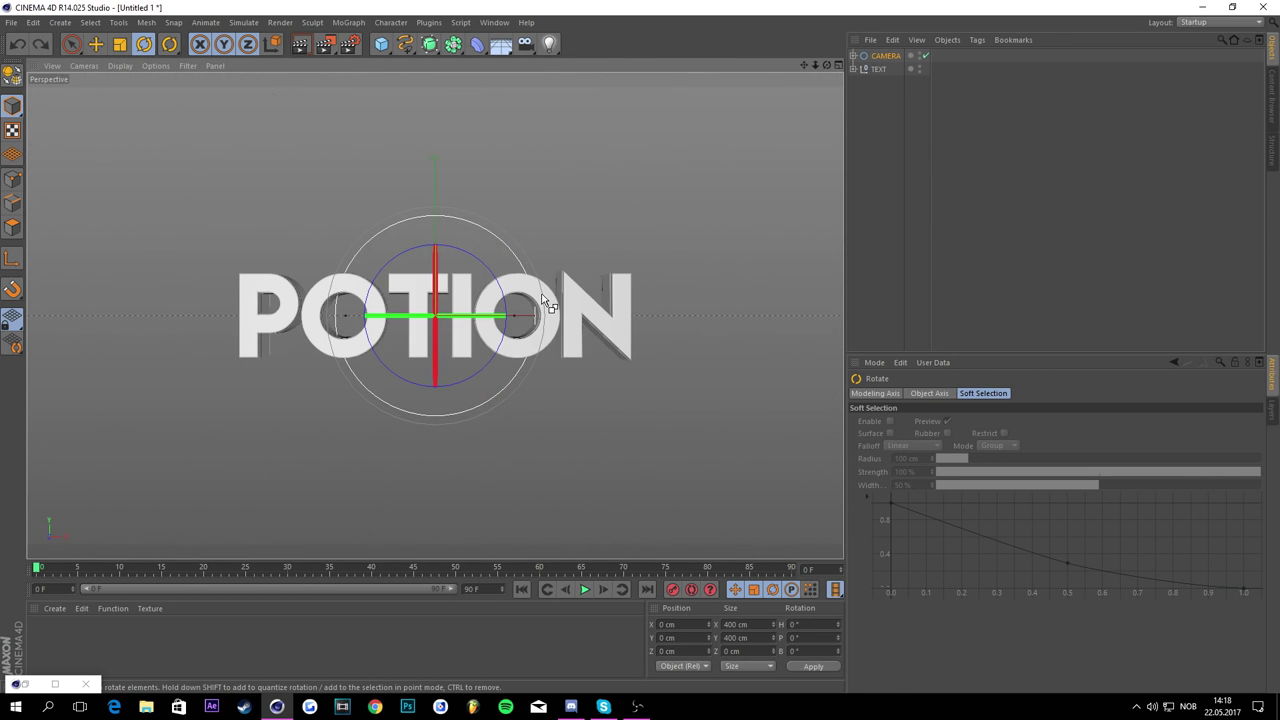
{"action": "left_click", "coordinate": [884, 124]}
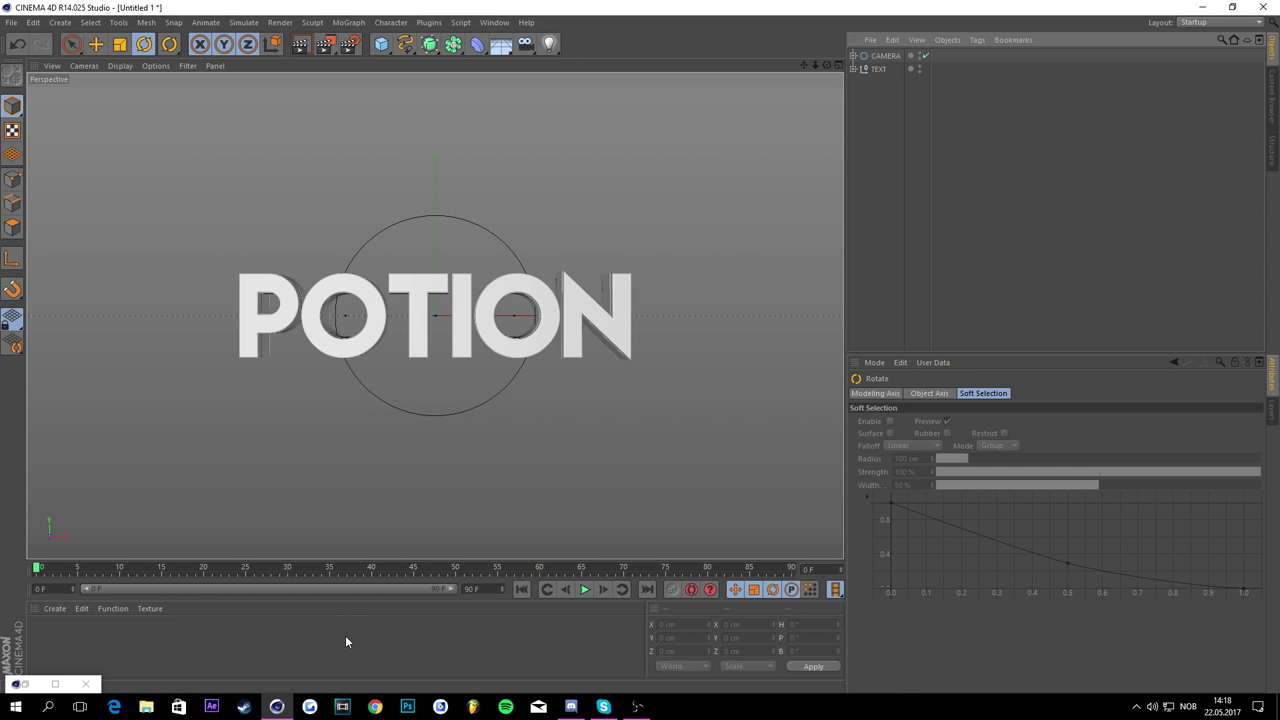
Step: Create three new default materials
{"action": "double_click", "coordinate": [96, 644]}
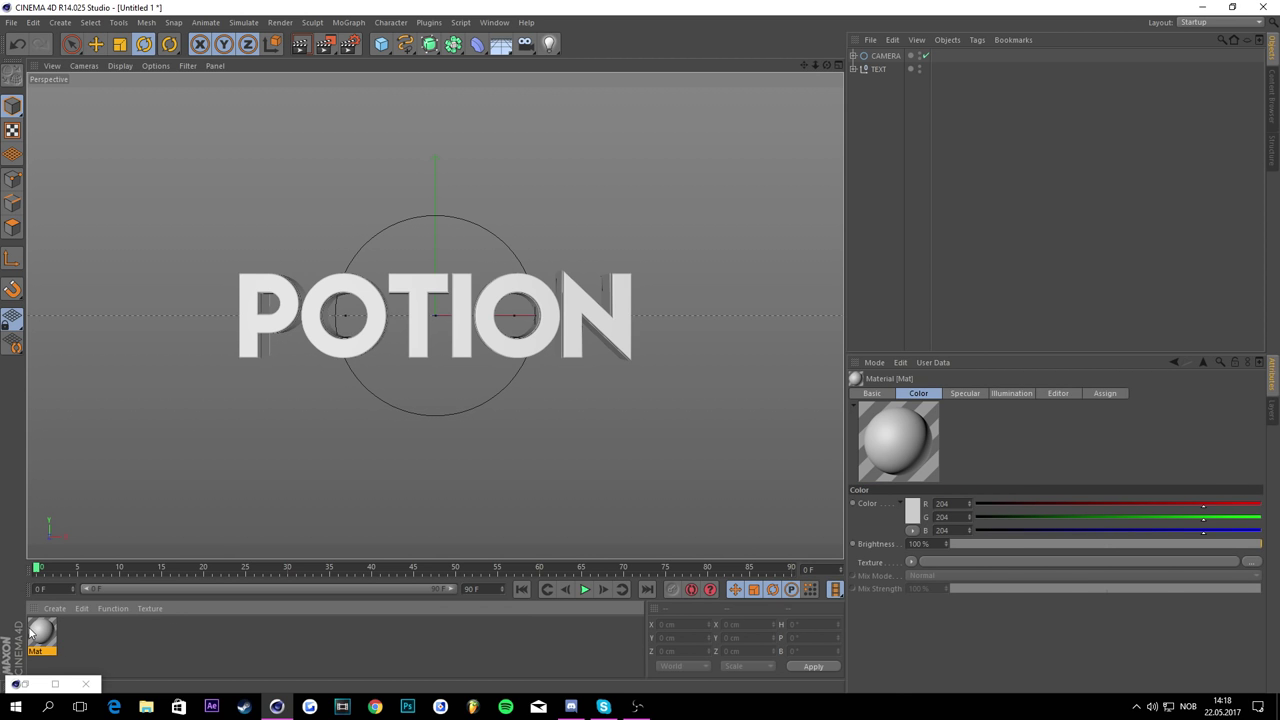
{"action": "double_click", "coordinate": [244, 647]}
{"action": "double_click", "coordinate": [320, 647]}
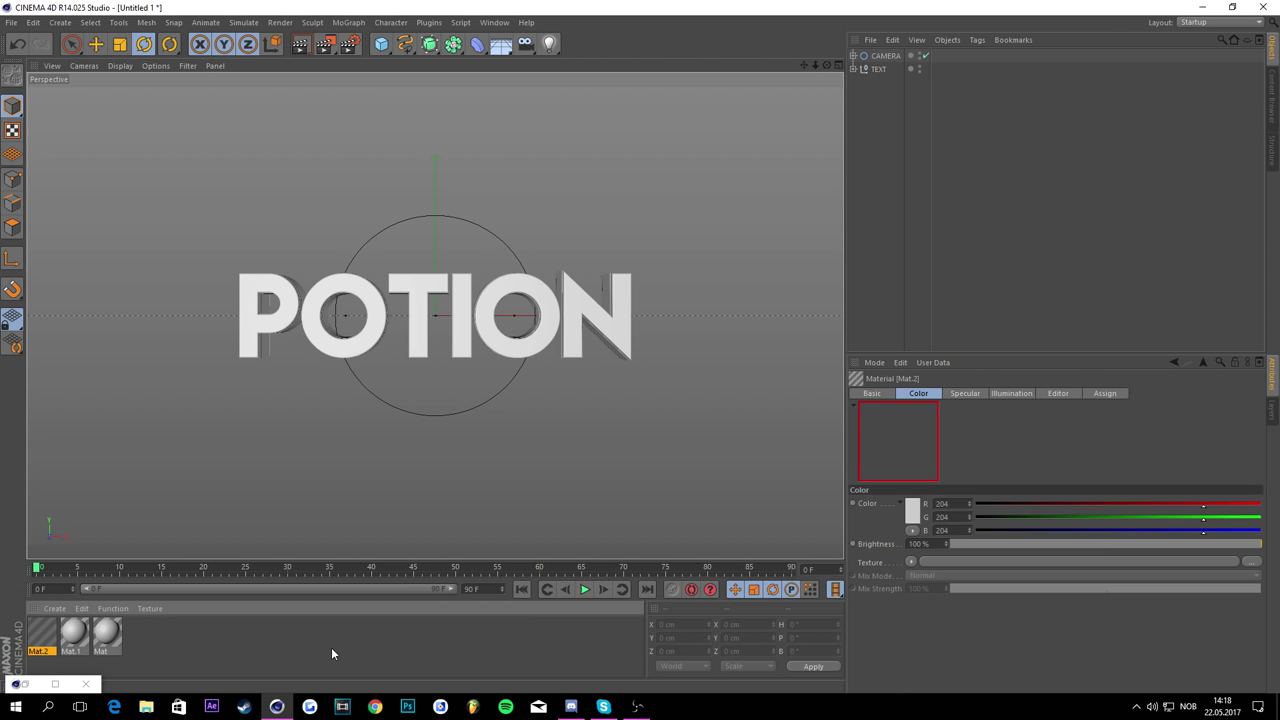
Step: Open the material Mat for editing, disable its Specular channel and enable its Luminance channel
{"action": "double_click", "coordinate": [108, 636]}
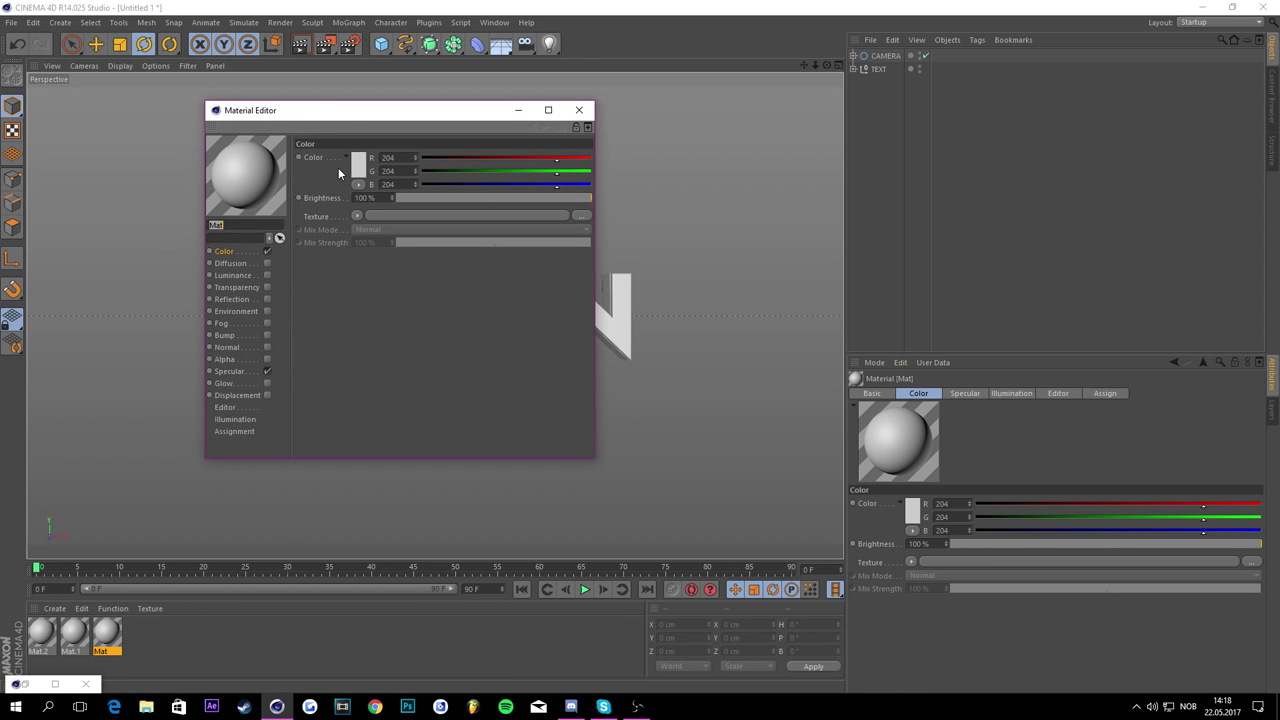
{"action": "left_click", "coordinate": [267, 371]}
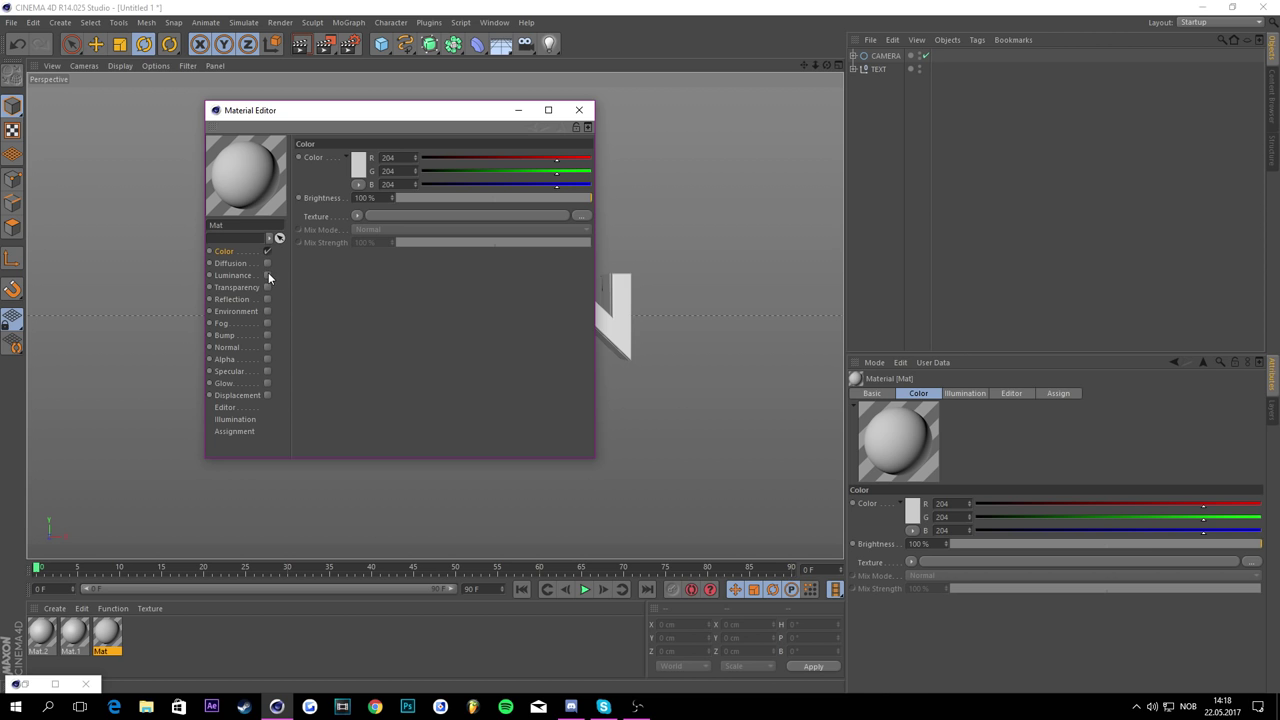
{"action": "left_click", "coordinate": [267, 275]}
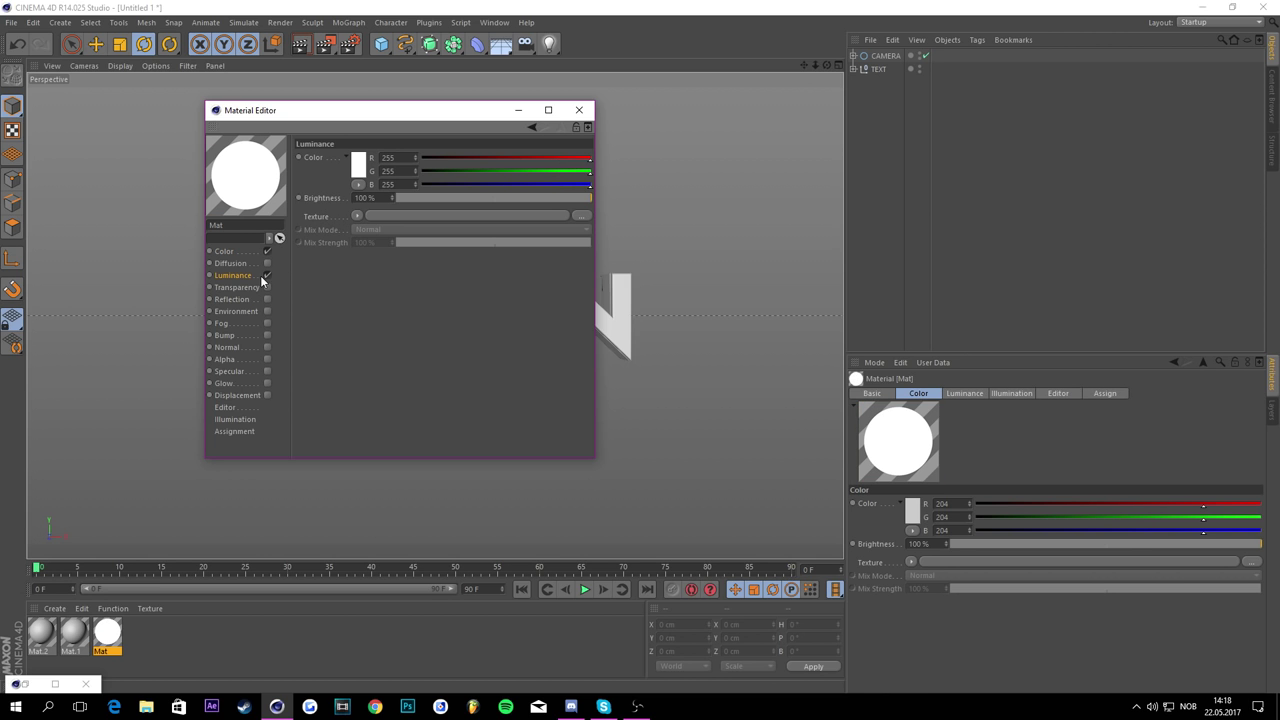
Step: Load a Gradient shader as the Luminance texture of Mat and set the gradient type to 2D - V
{"action": "left_click", "coordinate": [357, 215]}
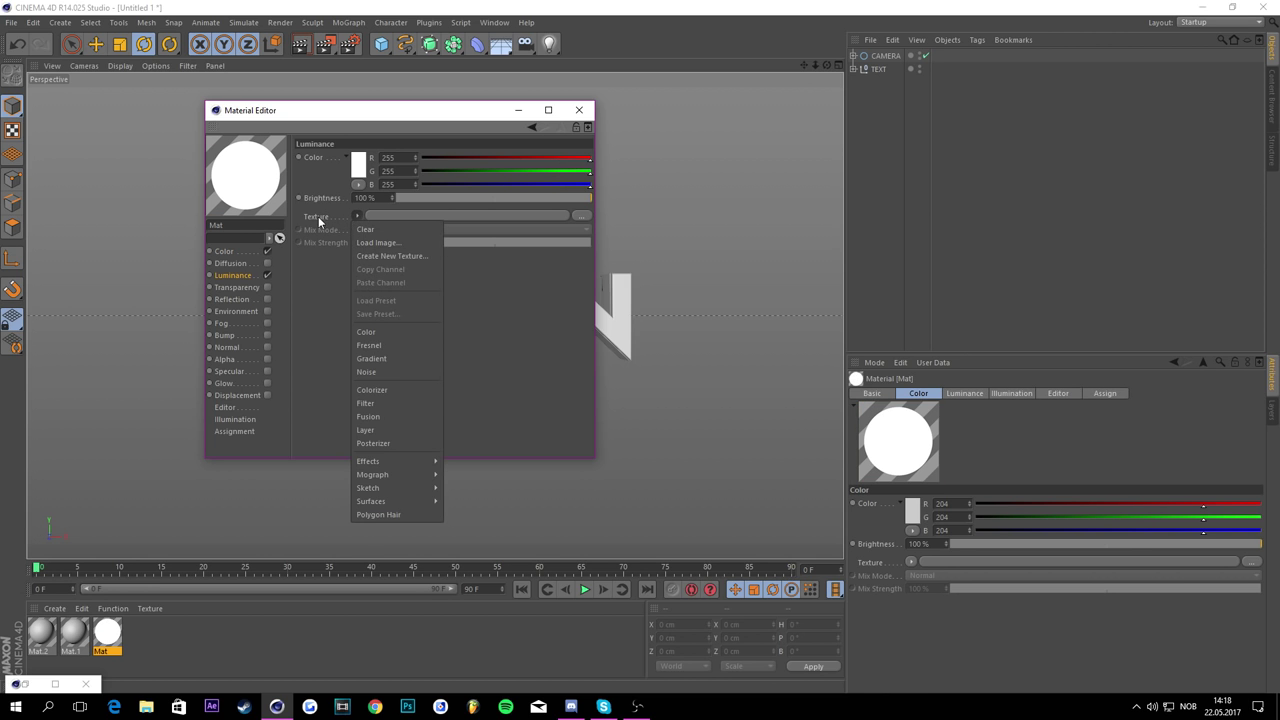
{"action": "left_click", "coordinate": [348, 217]}
{"action": "left_click", "coordinate": [355, 215]}
{"action": "left_click", "coordinate": [382, 357]}
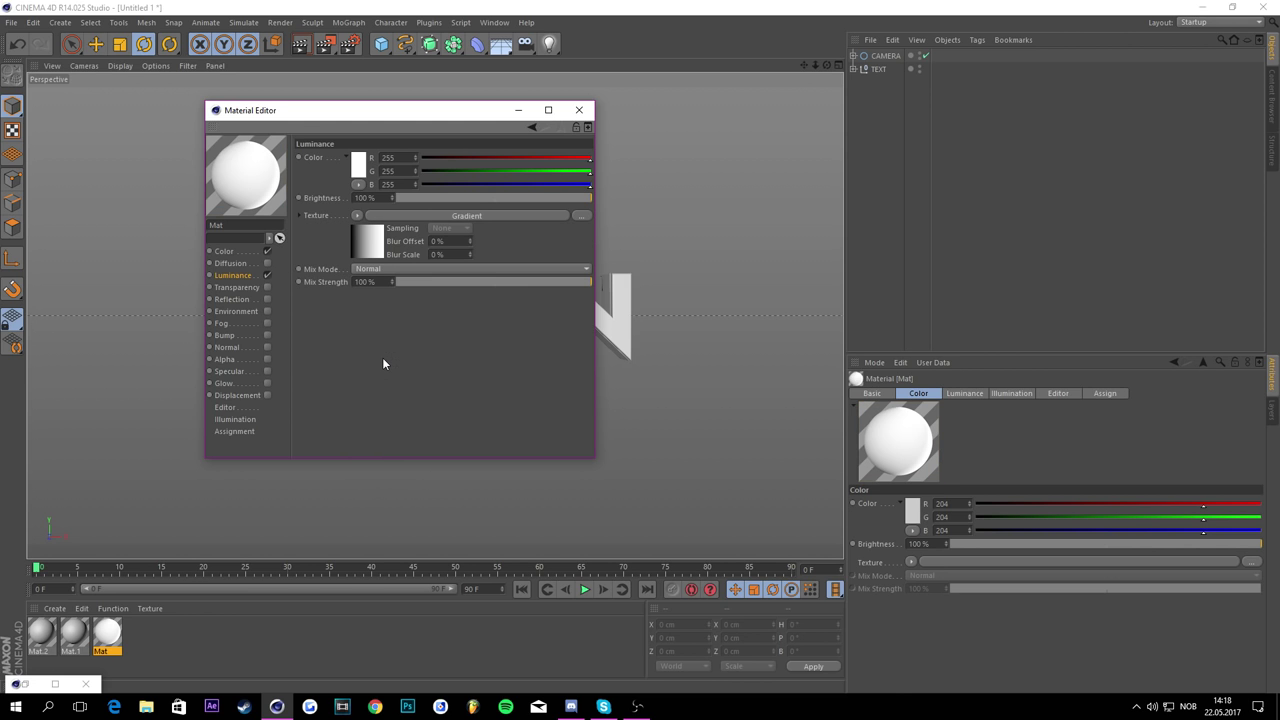
{"action": "left_click", "coordinate": [358, 252]}
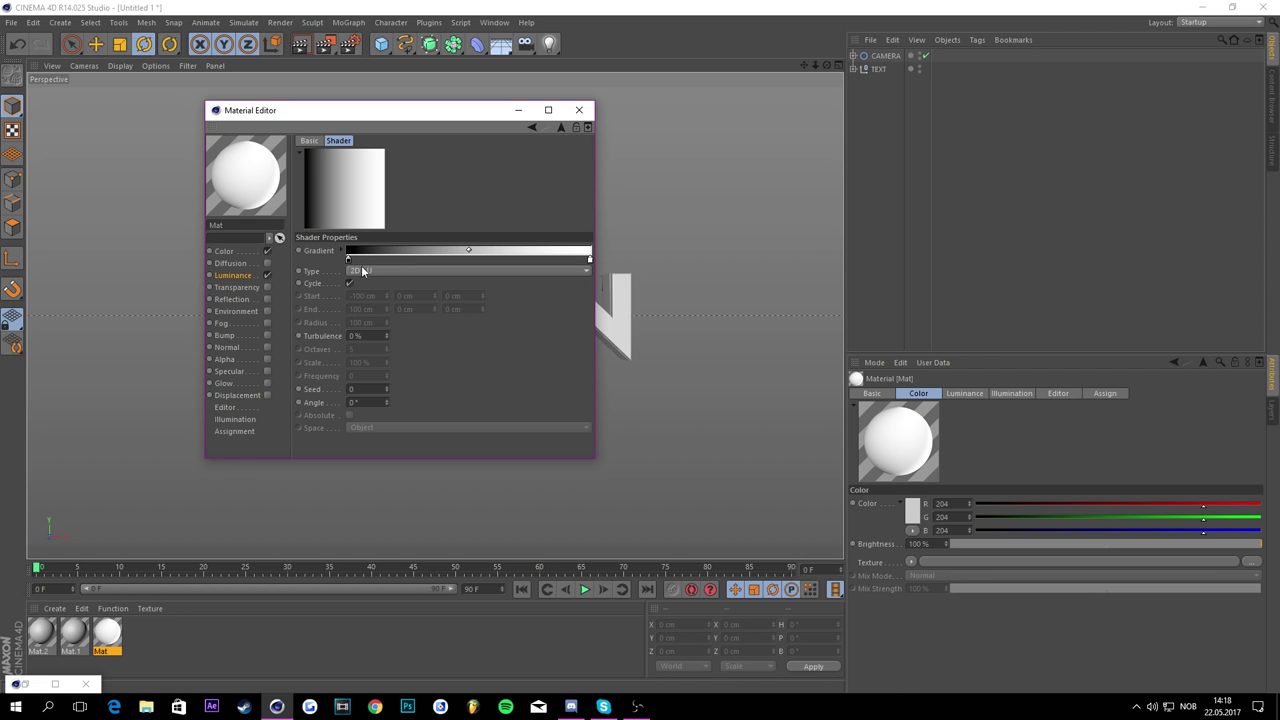
{"action": "left_click", "coordinate": [366, 273]}
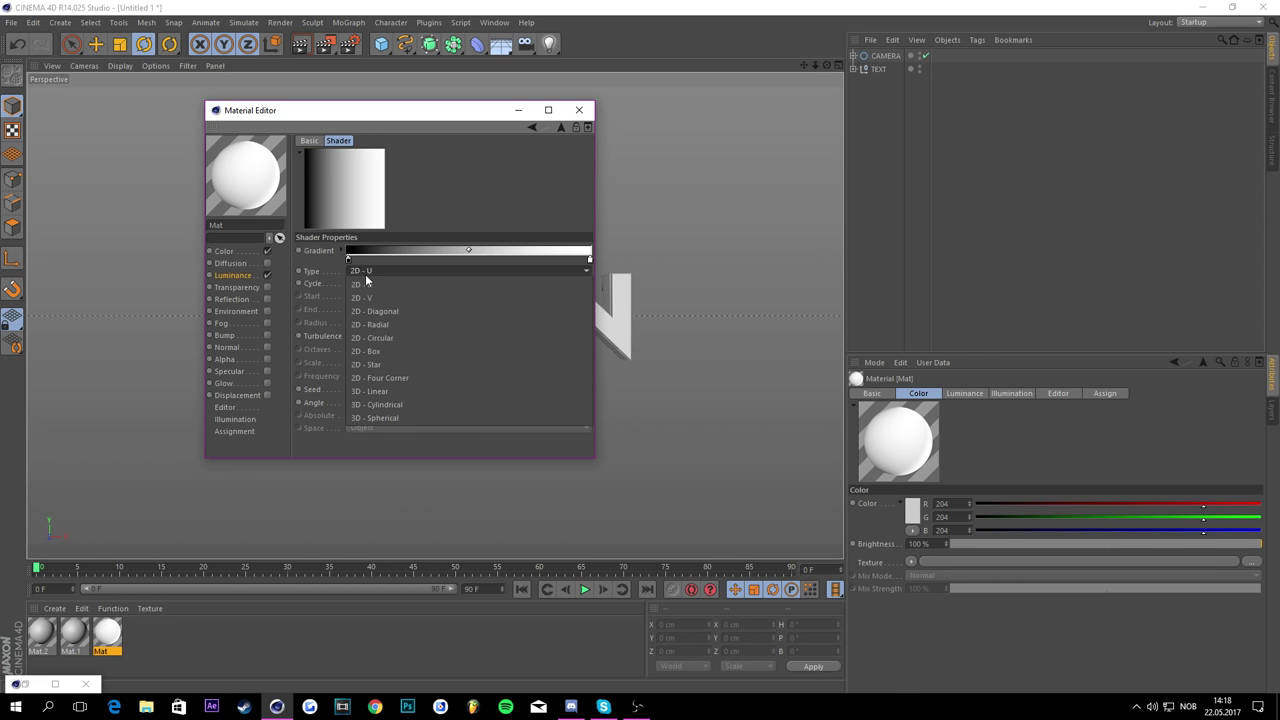
{"action": "left_click", "coordinate": [368, 301]}
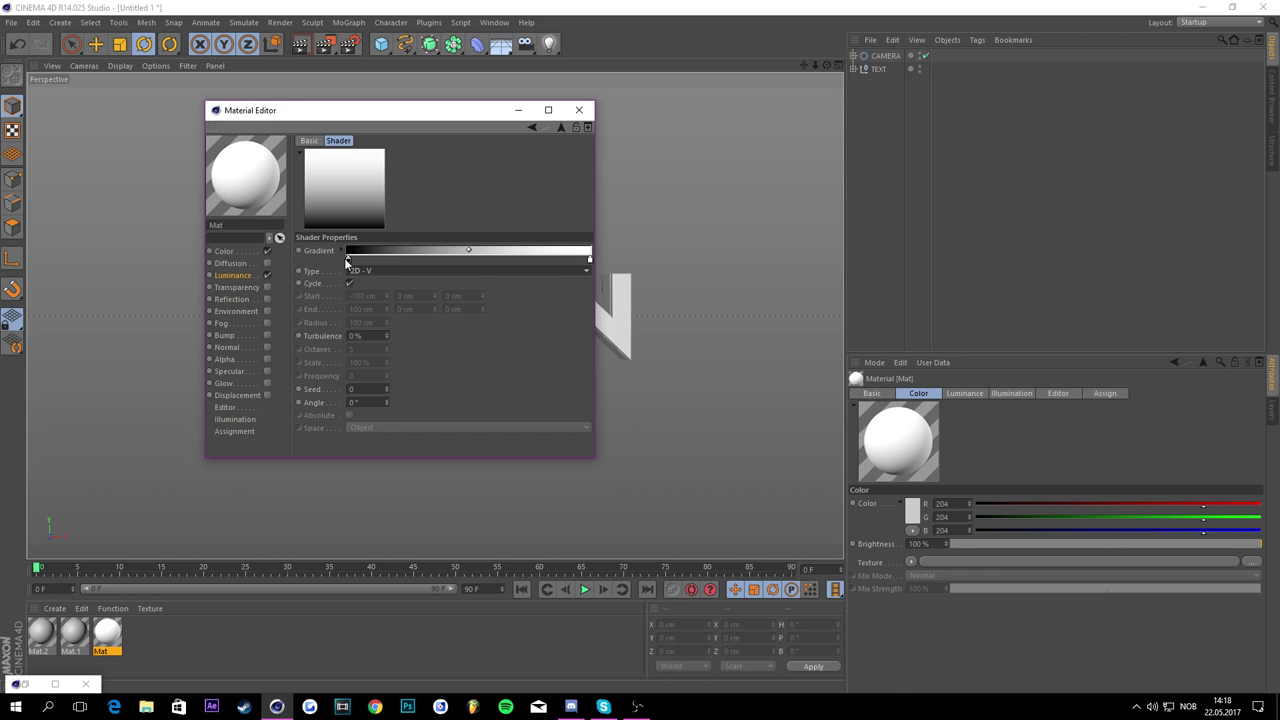
Step: Add nine roughly evenly spaced knots along the gradient between its black and white end knots
{"action": "left_click", "coordinate": [361, 259]}
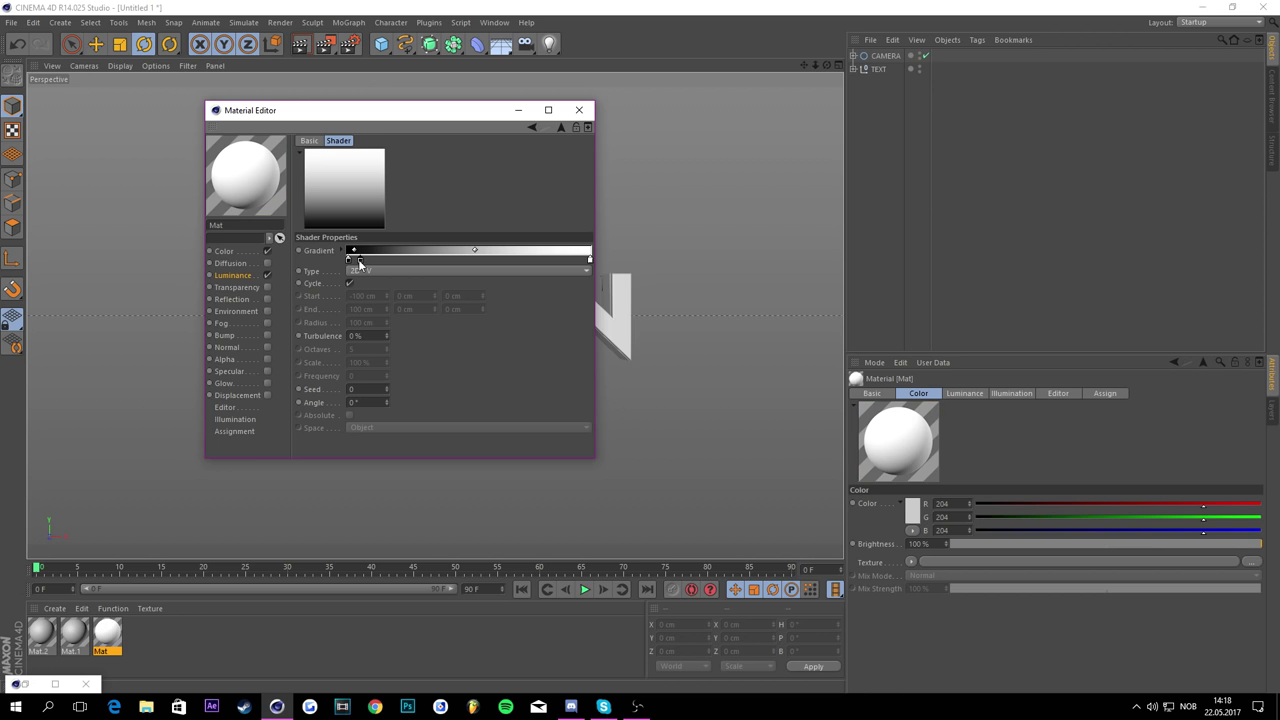
{"action": "left_click_drag", "start_coordinate": [360, 259], "coordinate": [369, 260]}
{"action": "left_click", "coordinate": [389, 261]}
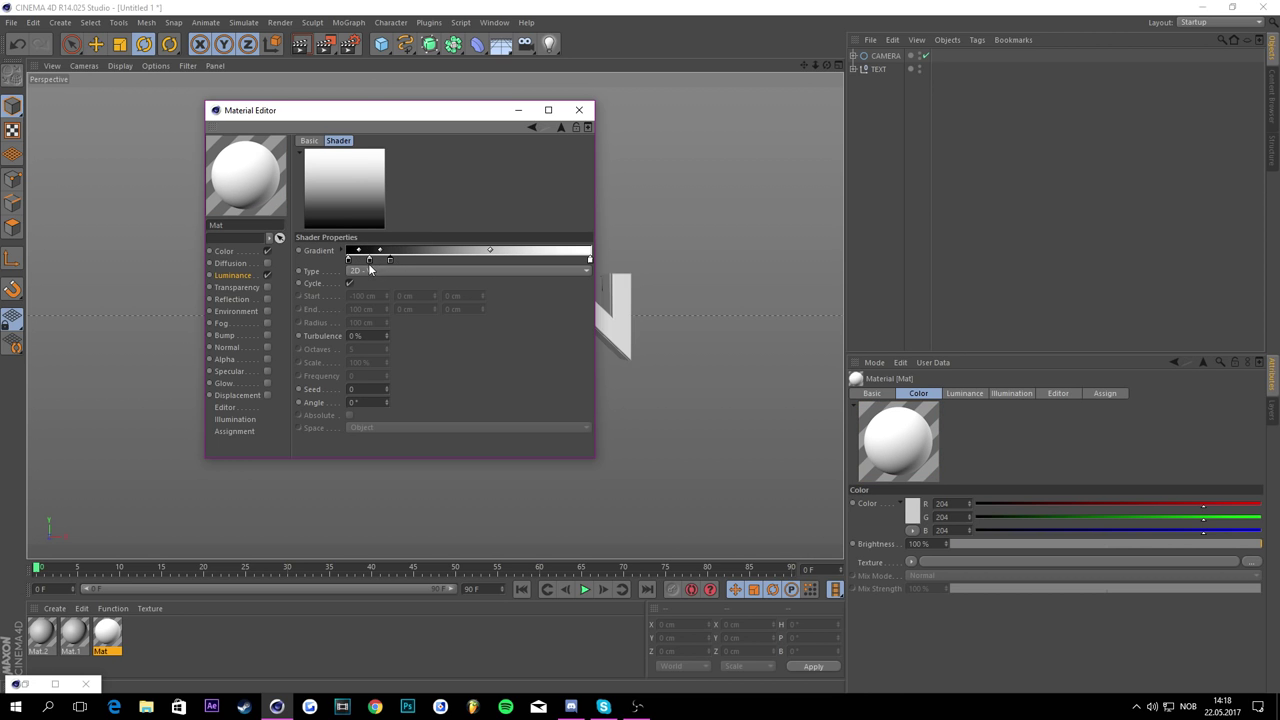
{"action": "left_click", "coordinate": [412, 261]}
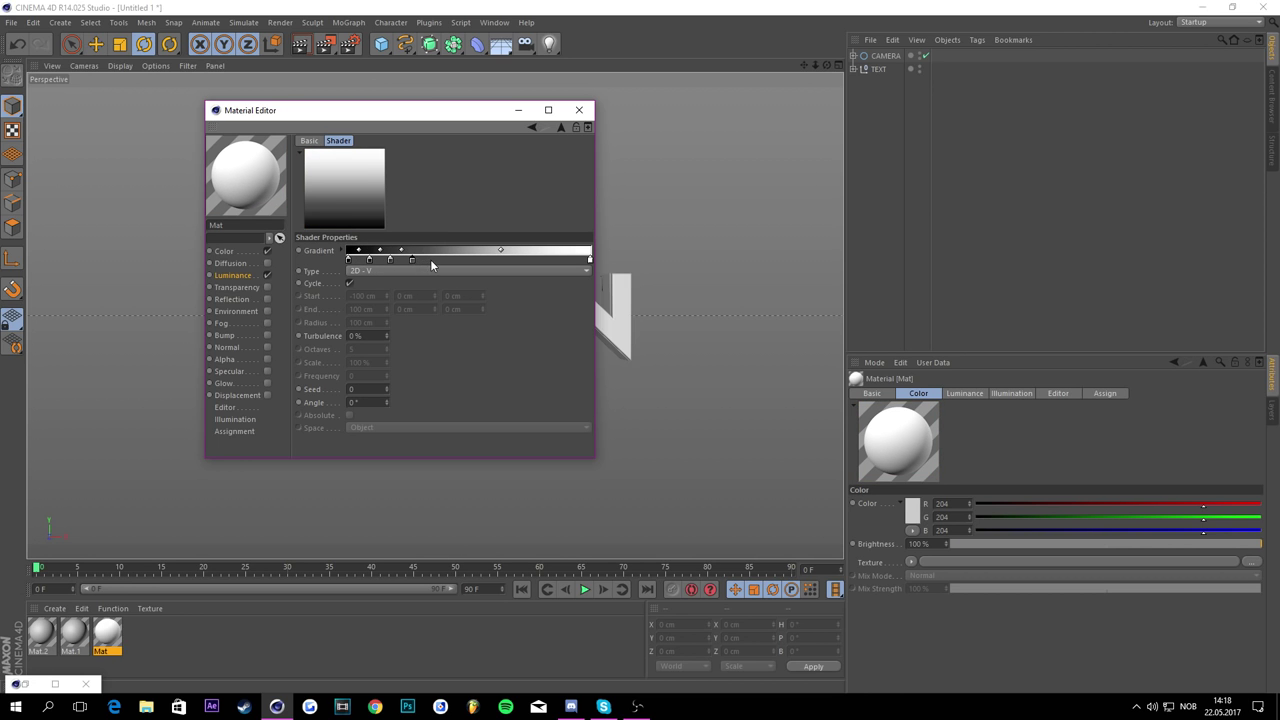
{"action": "left_click", "coordinate": [435, 259]}
{"action": "left_click", "coordinate": [461, 260]}
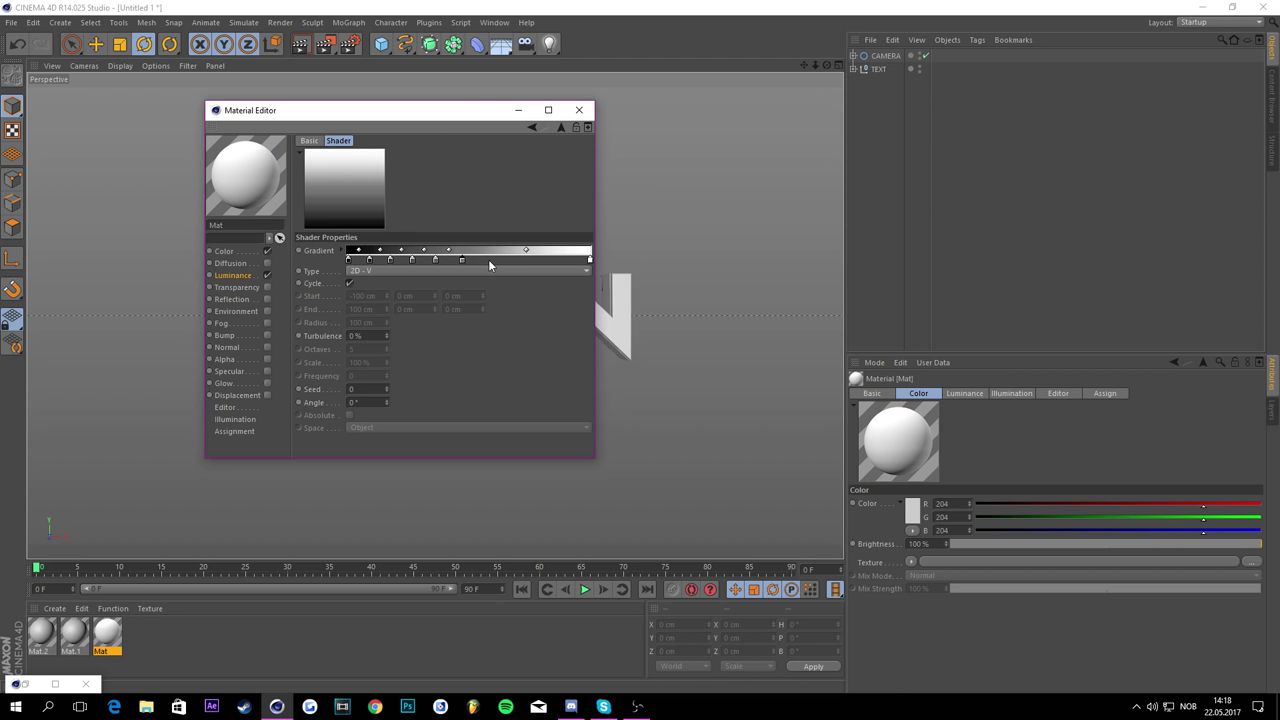
{"action": "left_click", "coordinate": [488, 260]}
{"action": "left_click", "coordinate": [511, 261]}
{"action": "left_click", "coordinate": [547, 260]}
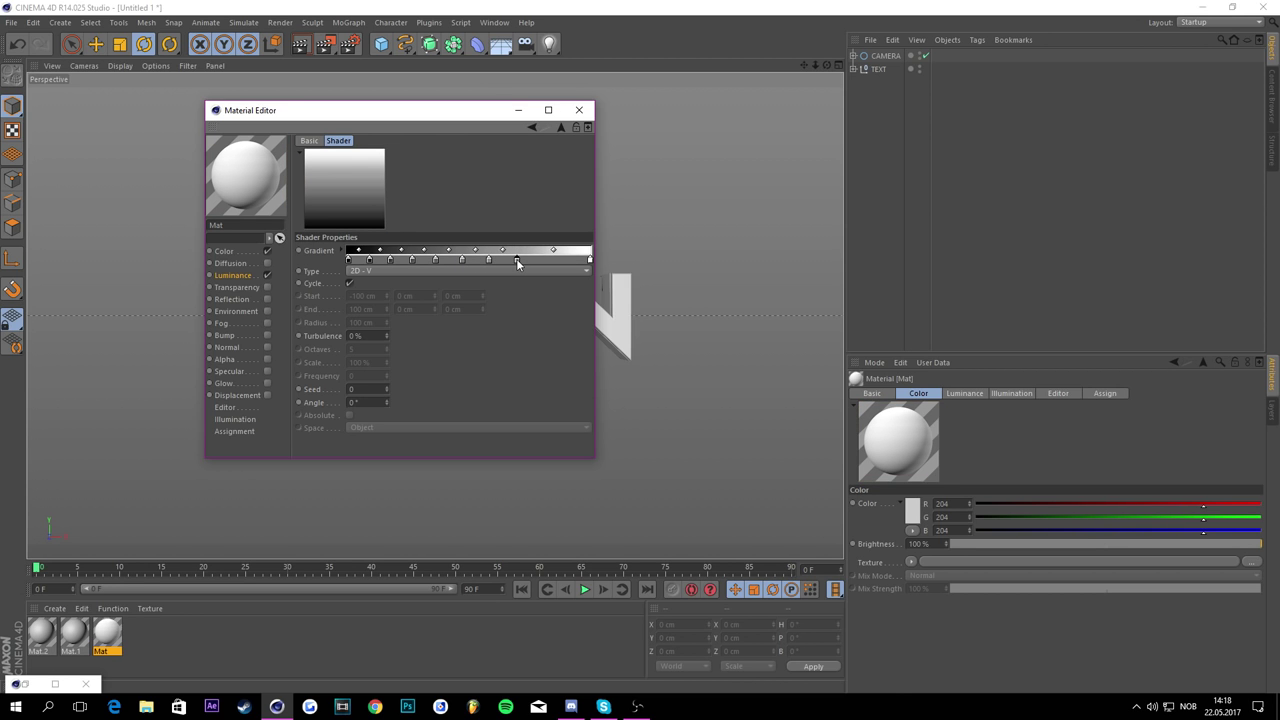
{"action": "left_click", "coordinate": [569, 260]}
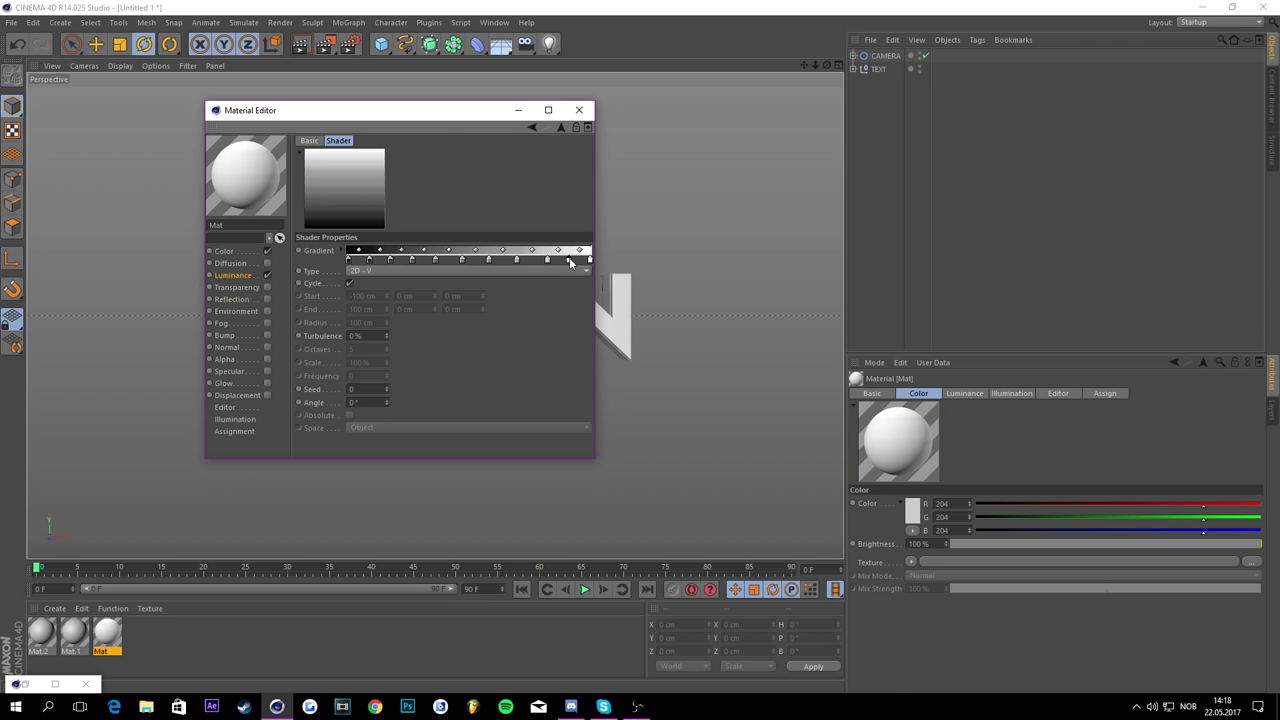
Step: Colour the gradient's second knot white, the third black and the fourth white
{"action": "double_click", "coordinate": [370, 261]}
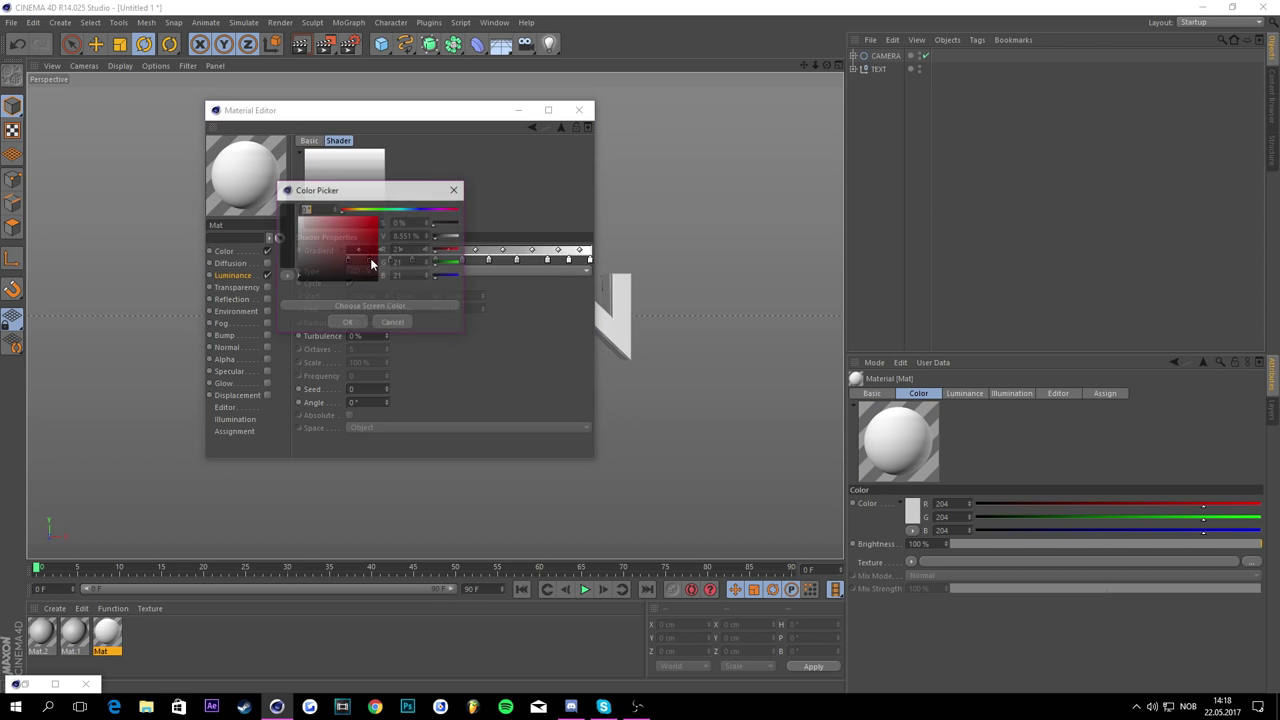
{"action": "left_click", "coordinate": [354, 317]}
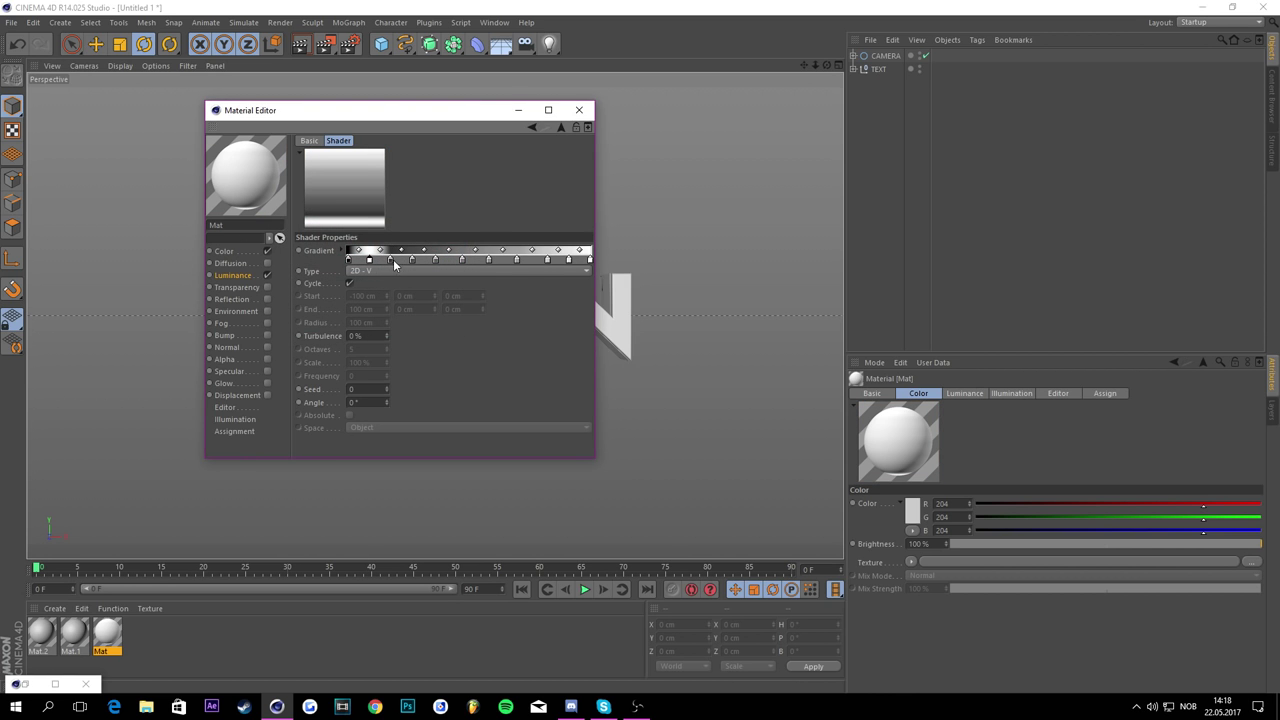
{"action": "double_click", "coordinate": [390, 261]}
{"action": "left_click", "coordinate": [378, 321]}
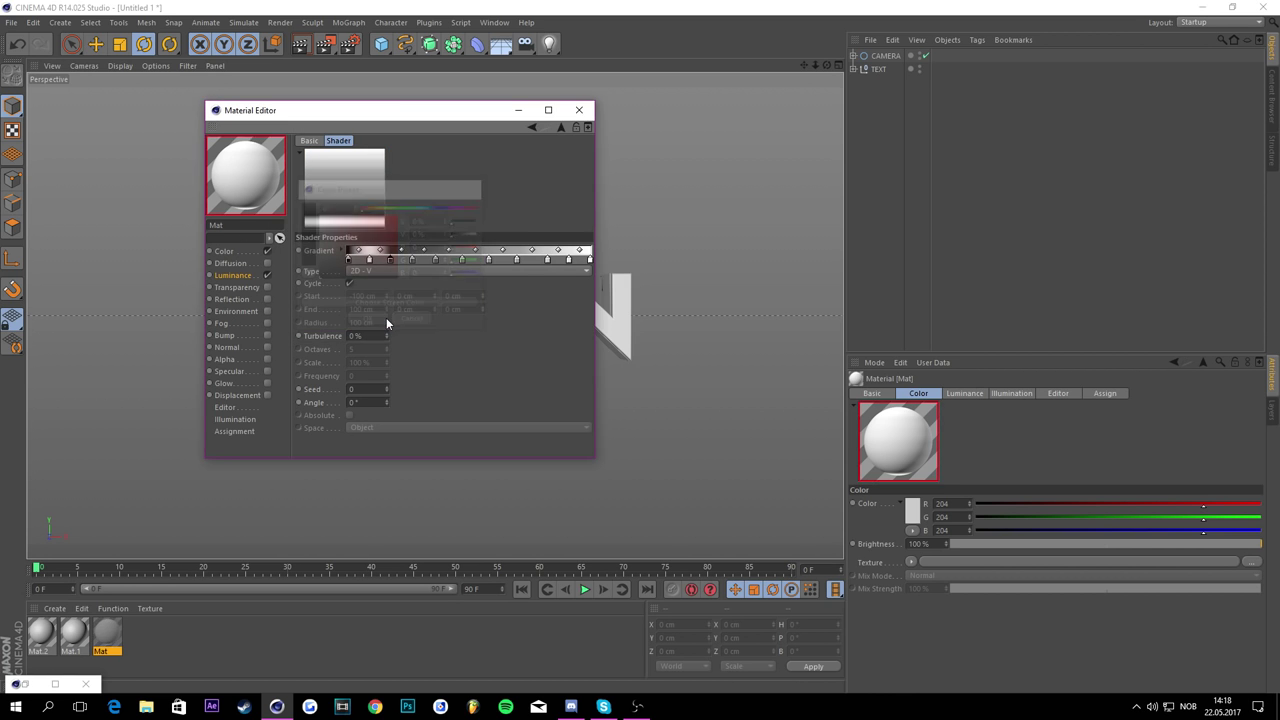
{"action": "double_click", "coordinate": [390, 261]}
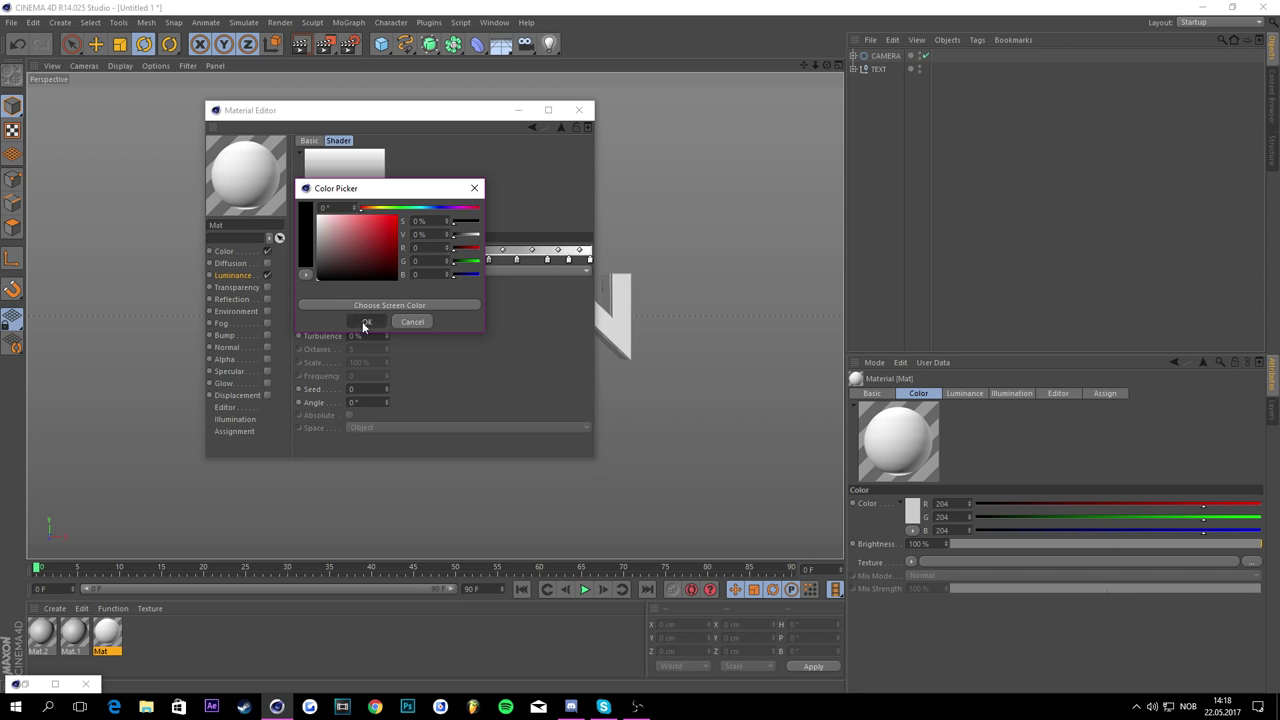
{"action": "left_click", "coordinate": [364, 322]}
{"action": "double_click", "coordinate": [413, 261]}
{"action": "left_click_drag", "start_coordinate": [405, 254], "coordinate": [336, 213]}
{"action": "left_click", "coordinate": [387, 322]}
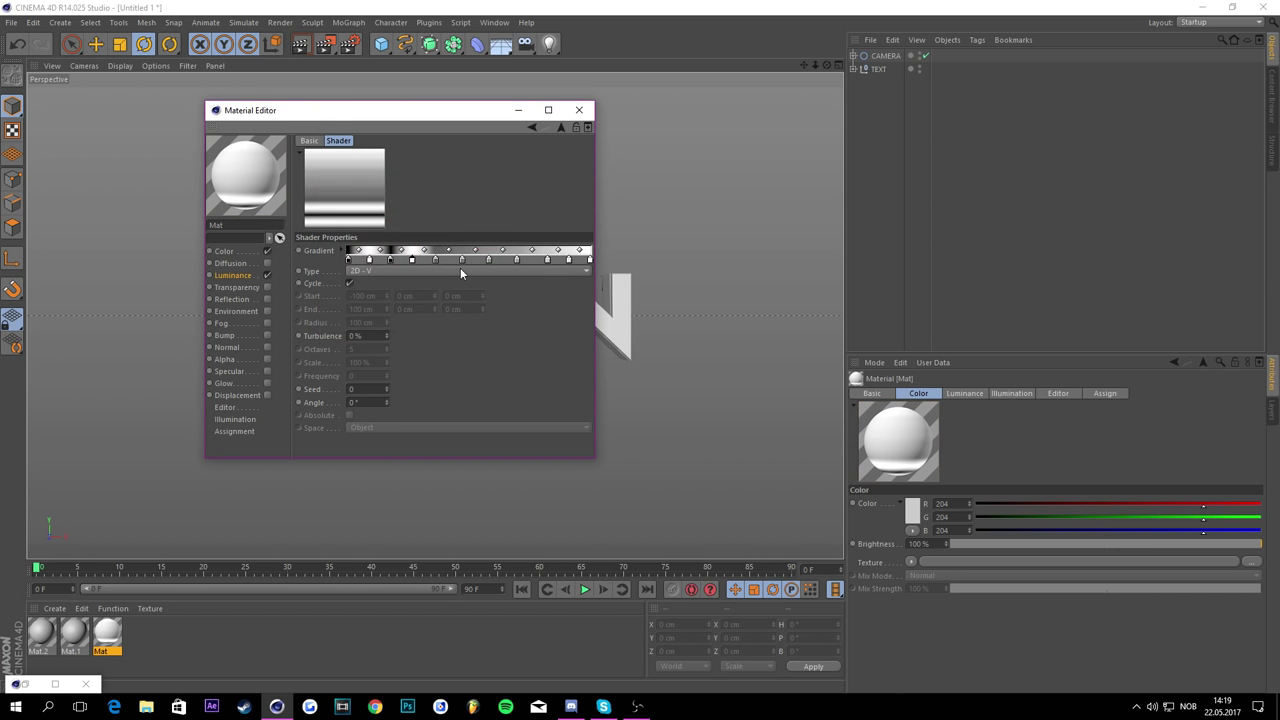
Step: Continue the alternation on the fifth to ninth gradient knots, colouring them black, white, black, white and black
{"action": "double_click", "coordinate": [435, 261]}
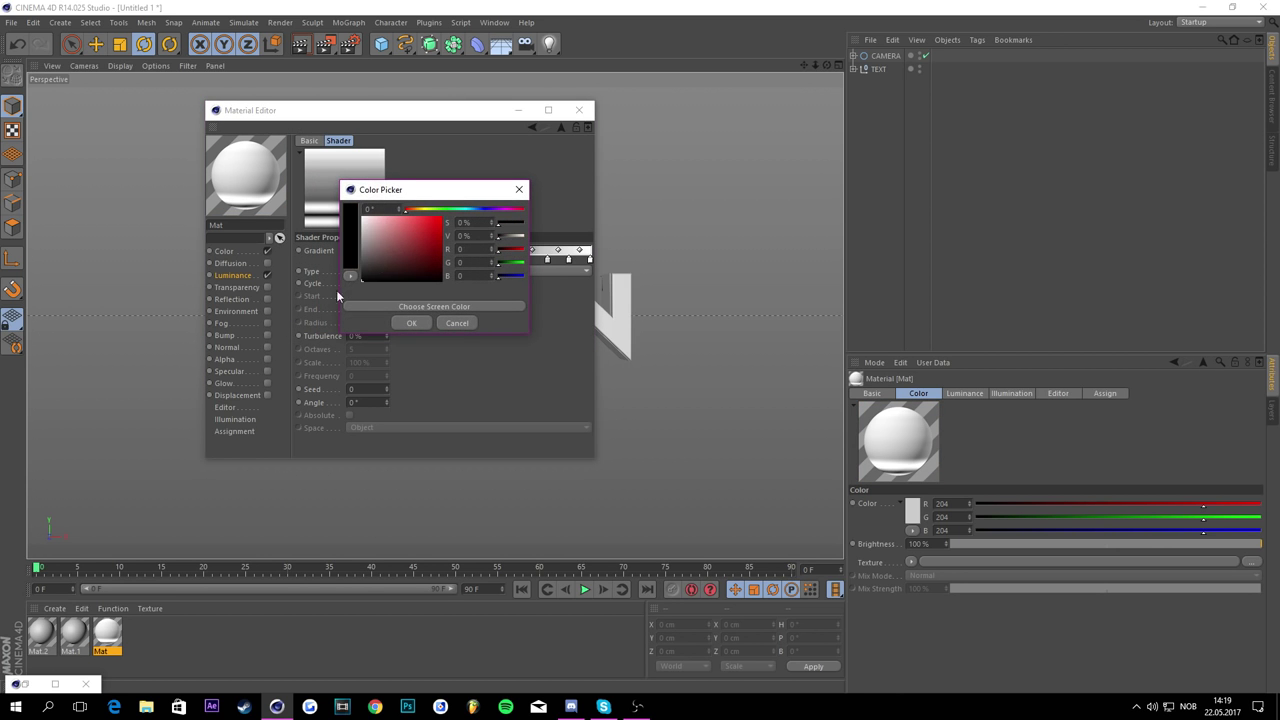
{"action": "left_click", "coordinate": [408, 322]}
{"action": "double_click", "coordinate": [462, 257]}
{"action": "left_click", "coordinate": [446, 319]}
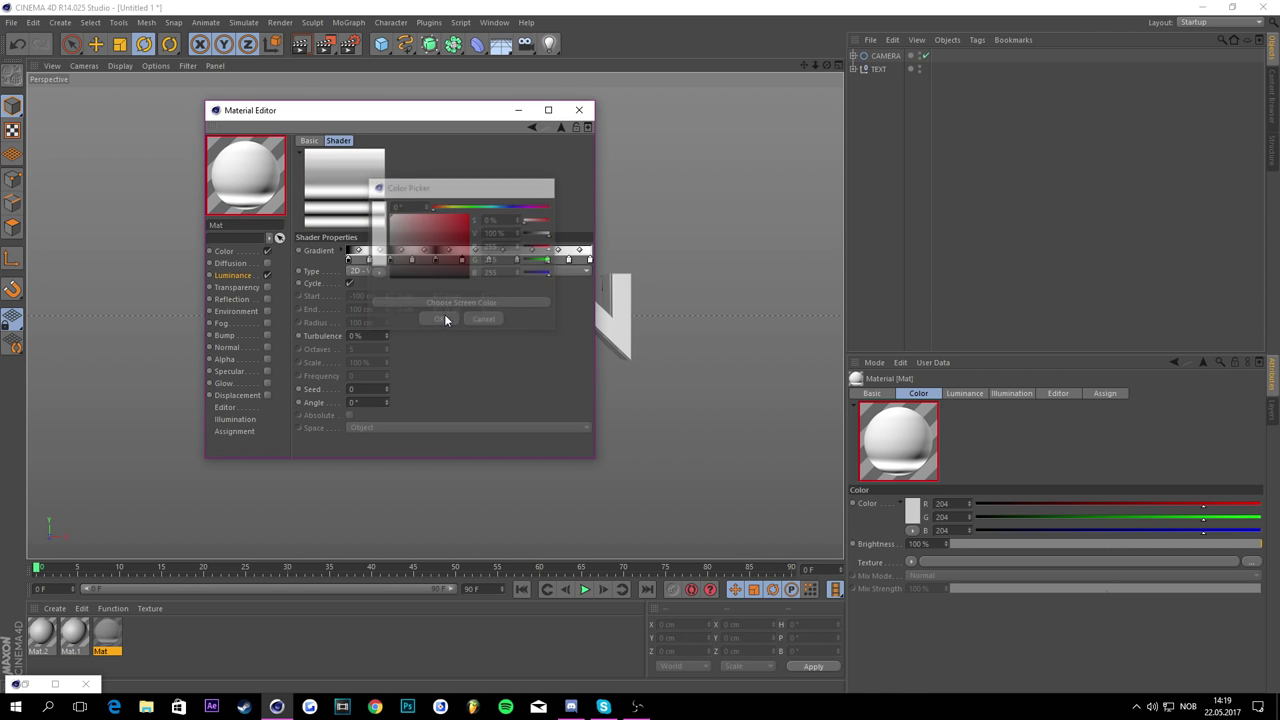
{"action": "double_click", "coordinate": [489, 260]}
{"action": "left_click", "coordinate": [466, 321]}
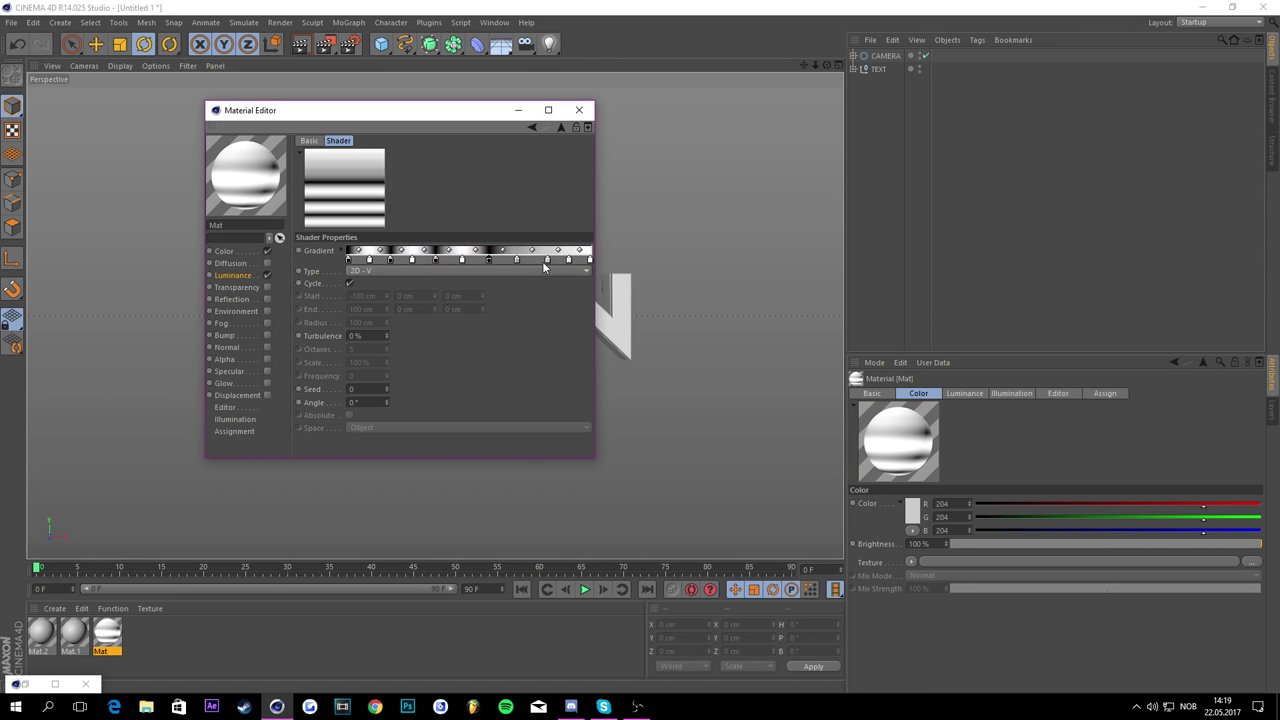
{"action": "double_click", "coordinate": [516, 260]}
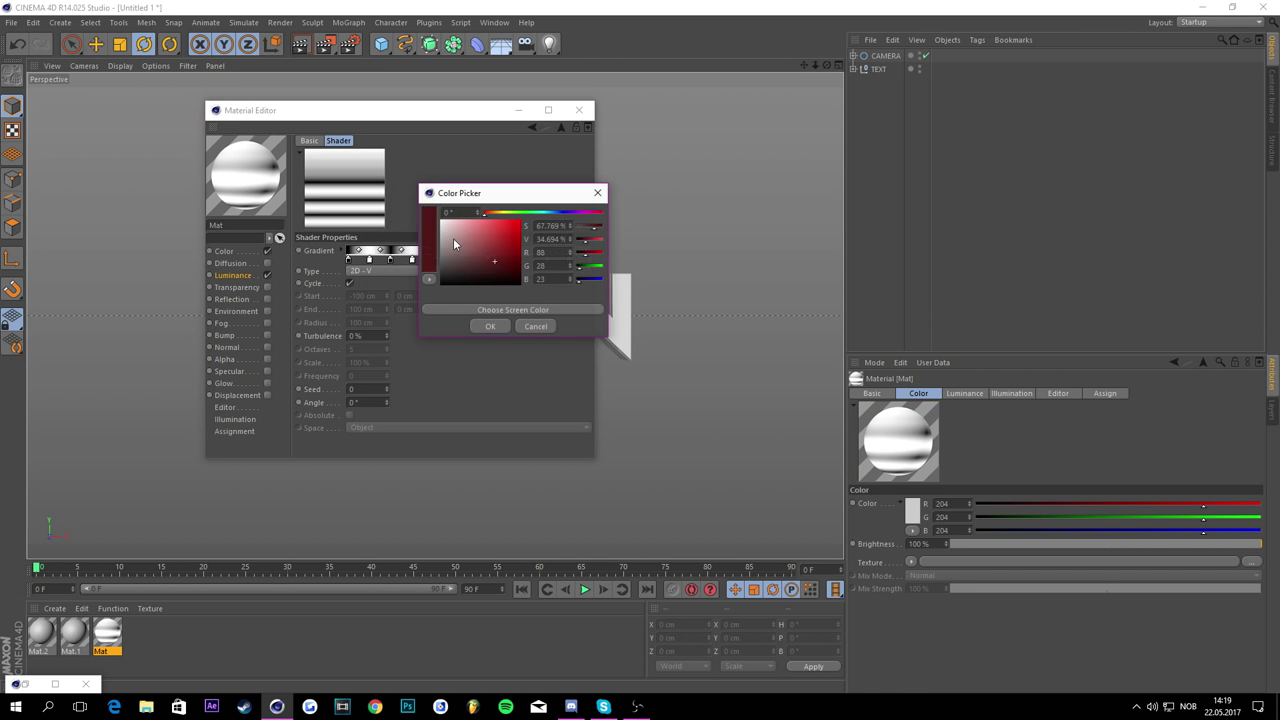
{"action": "left_click", "coordinate": [492, 325]}
{"action": "double_click", "coordinate": [547, 260]}
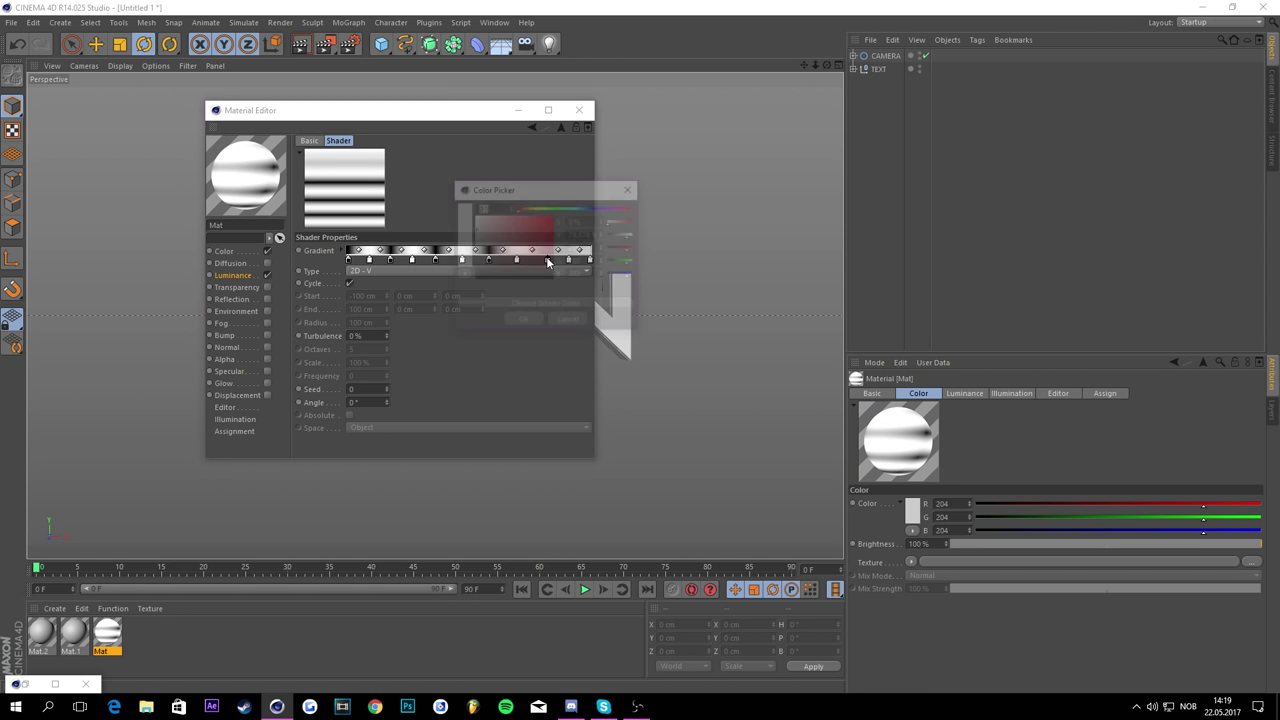
{"action": "left_click", "coordinate": [523, 318]}
Step: Try to recolour the gradient's last knot, then delete the extra knot placed beside it
{"action": "double_click", "coordinate": [588, 260]}
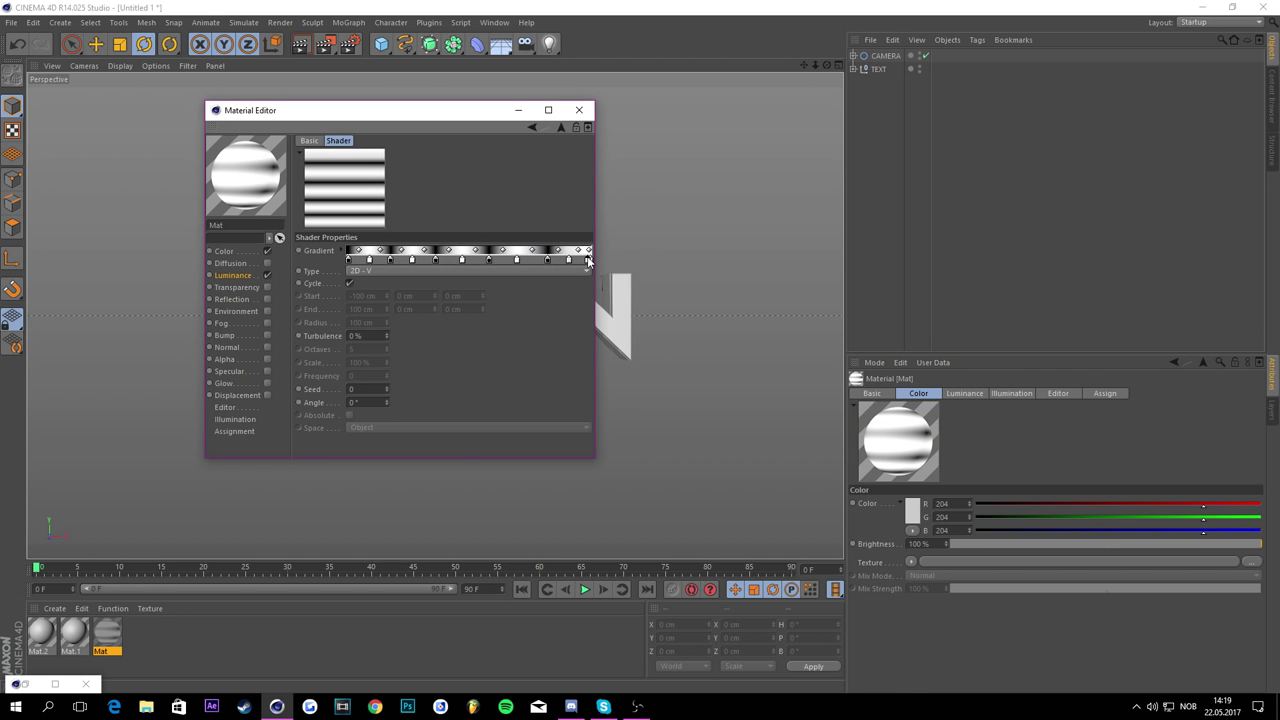
{"action": "left_click", "coordinate": [605, 320]}
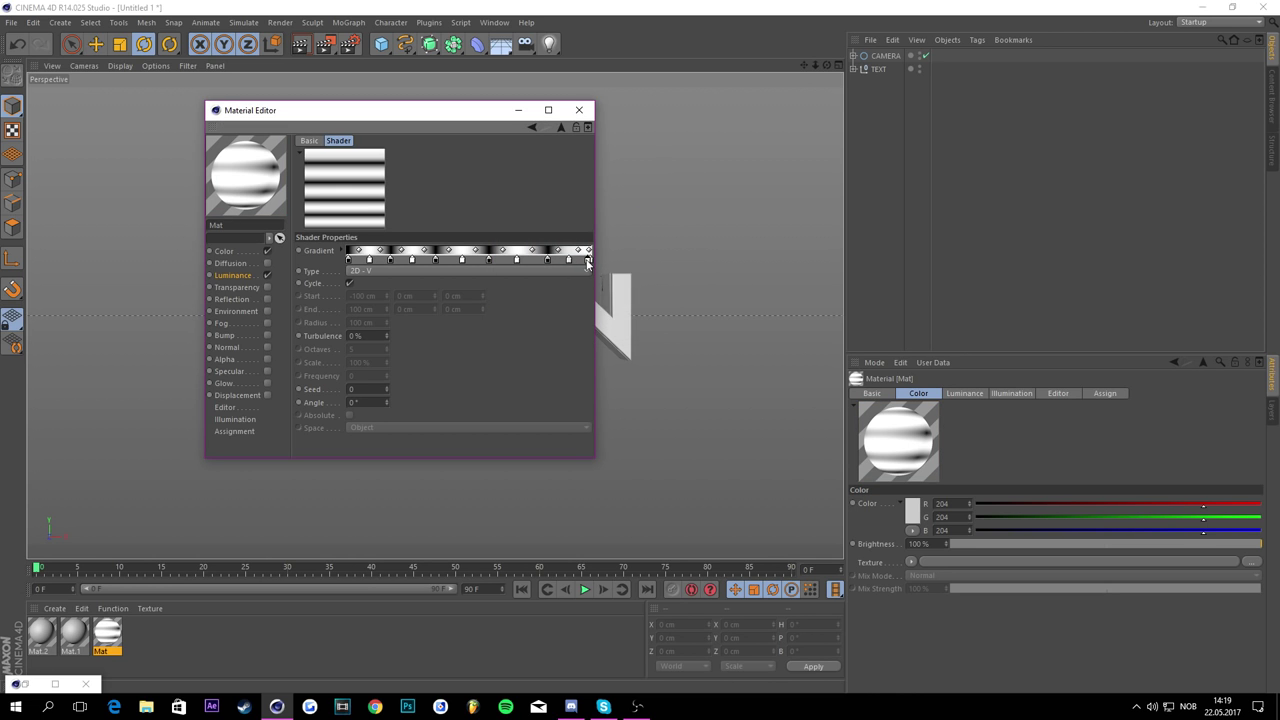
{"action": "right_click", "coordinate": [586, 259]}
{"action": "left_click", "coordinate": [586, 259]}
{"action": "key", "text": "Delete"}
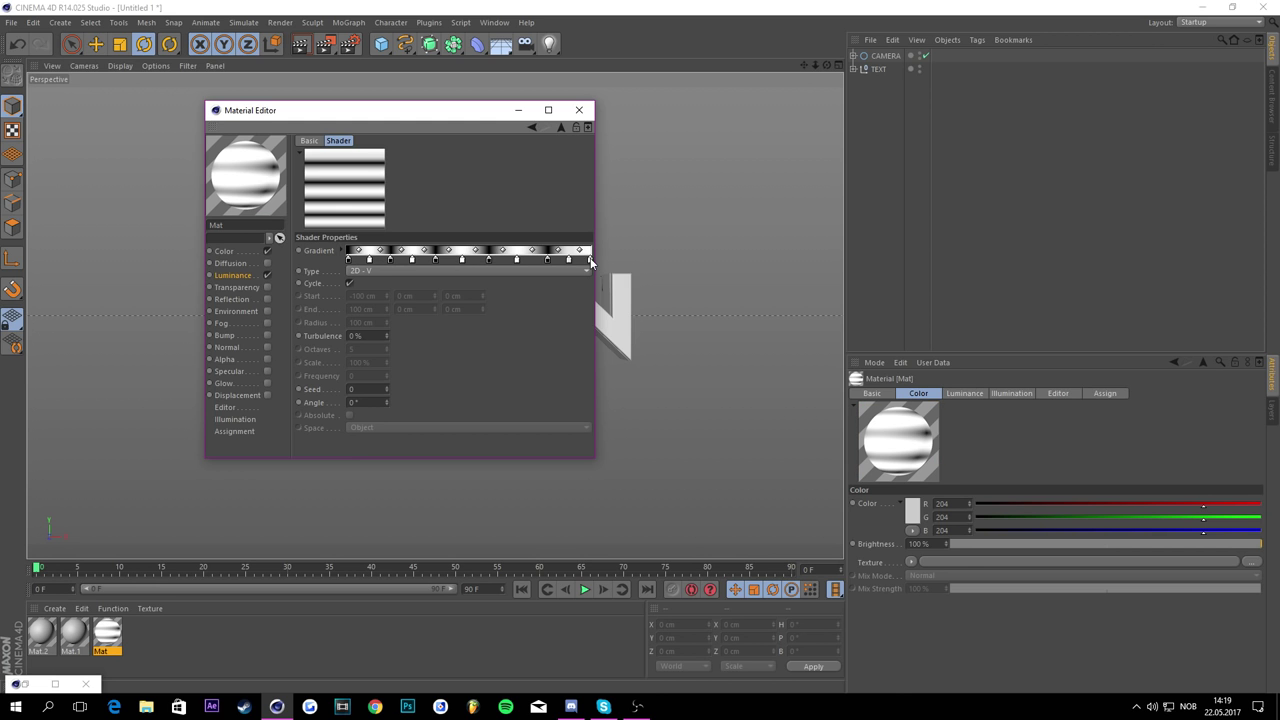
Step: Colour the gradient's last knot black and copy the luminance gradient into the colour channel's texture
{"action": "double_click", "coordinate": [589, 261]}
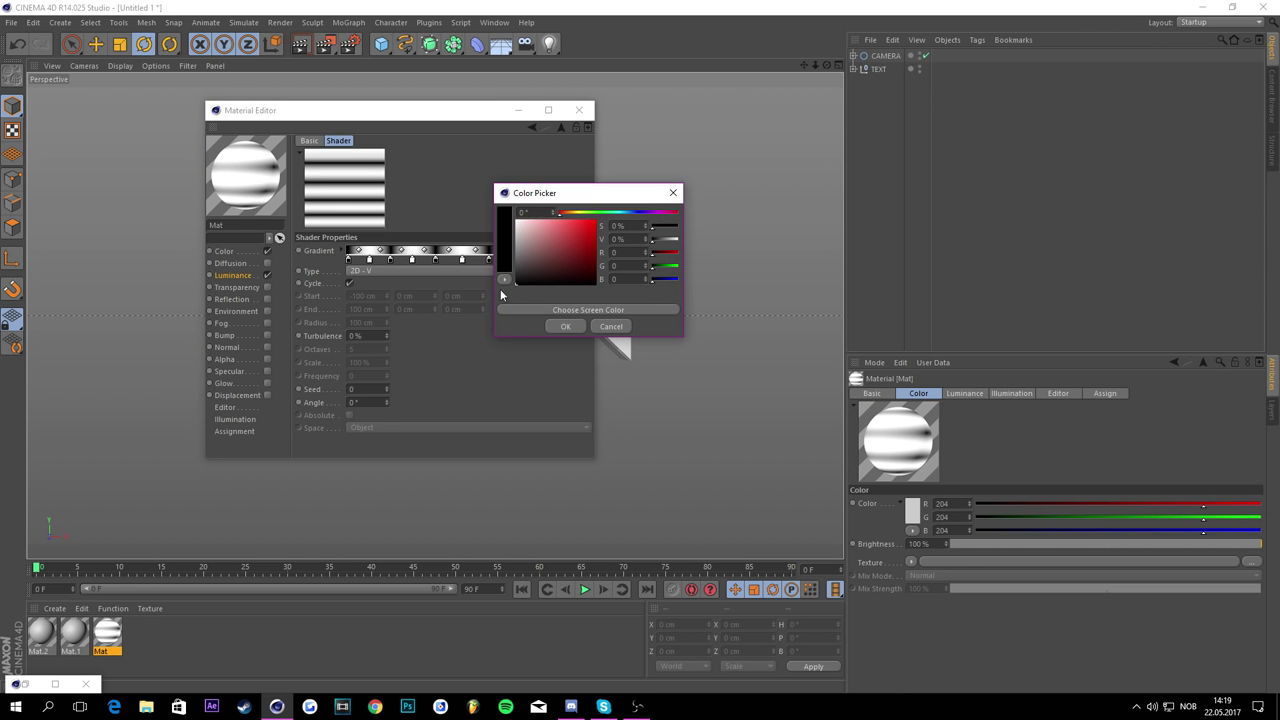
{"action": "left_click", "coordinate": [562, 327]}
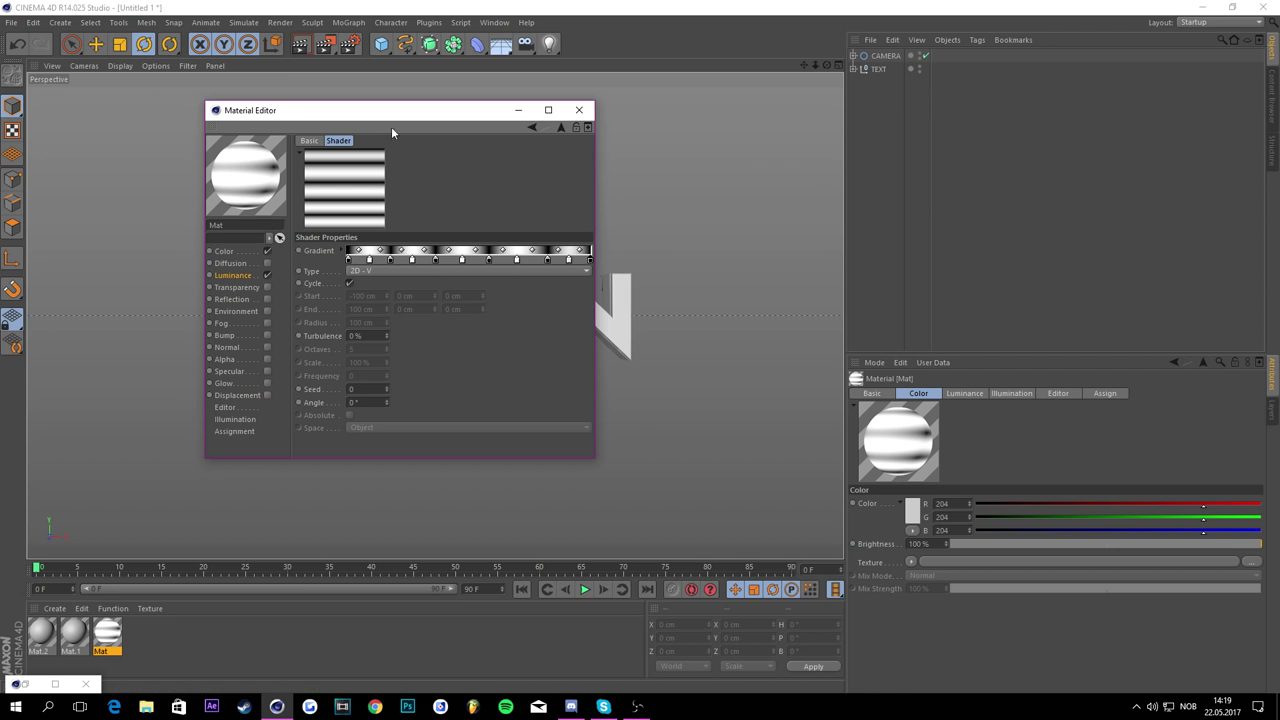
{"action": "left_click", "coordinate": [250, 276]}
{"action": "left_click", "coordinate": [354, 215]}
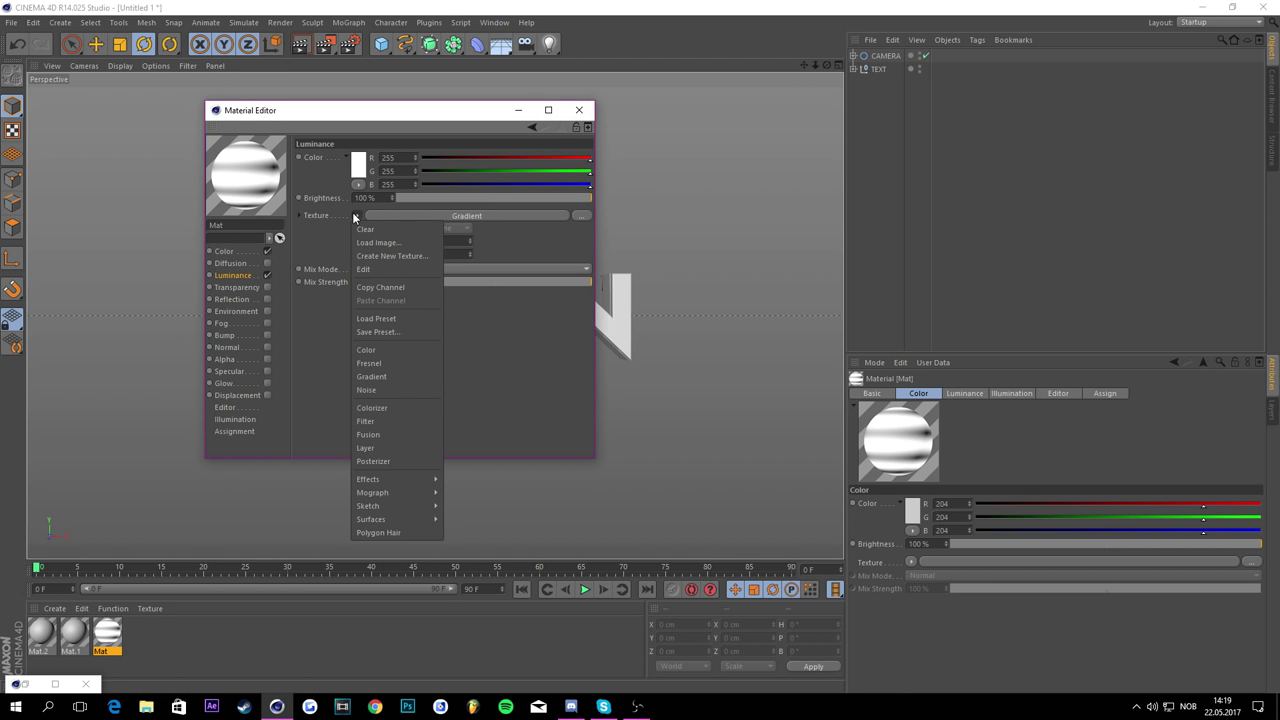
{"action": "left_click", "coordinate": [407, 286]}
{"action": "left_click", "coordinate": [257, 251]}
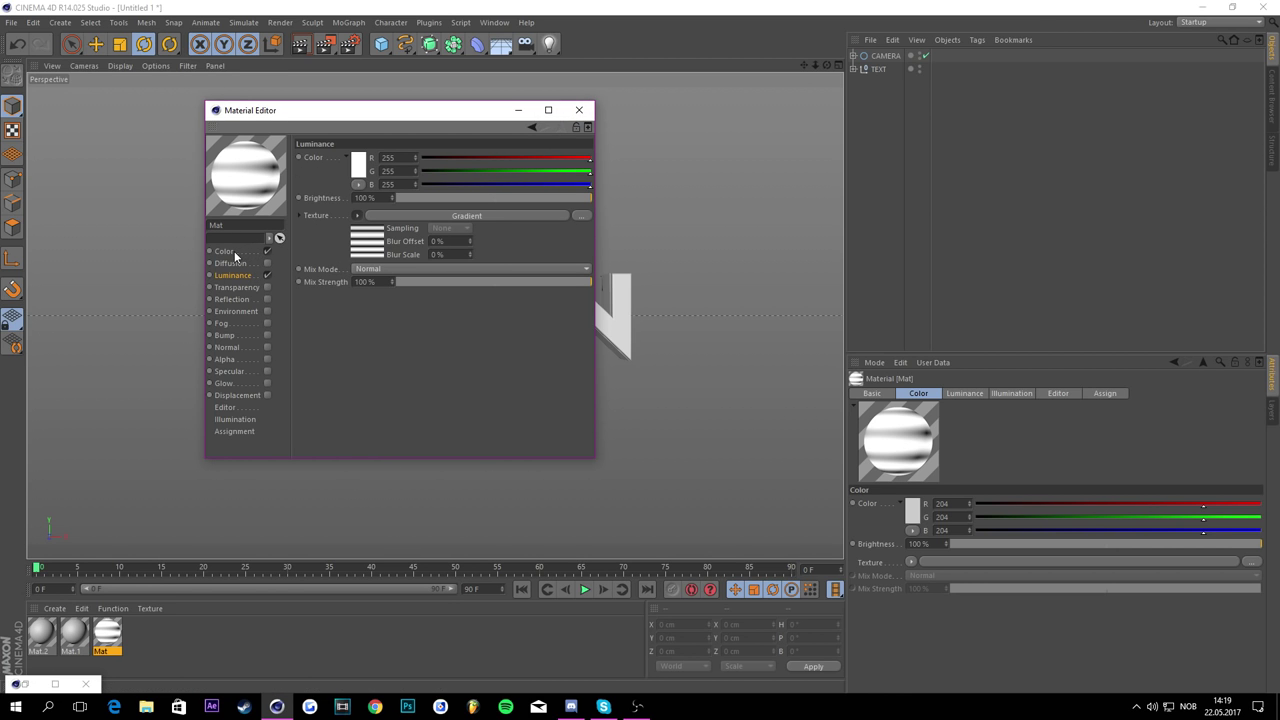
{"action": "left_click", "coordinate": [356, 215]}
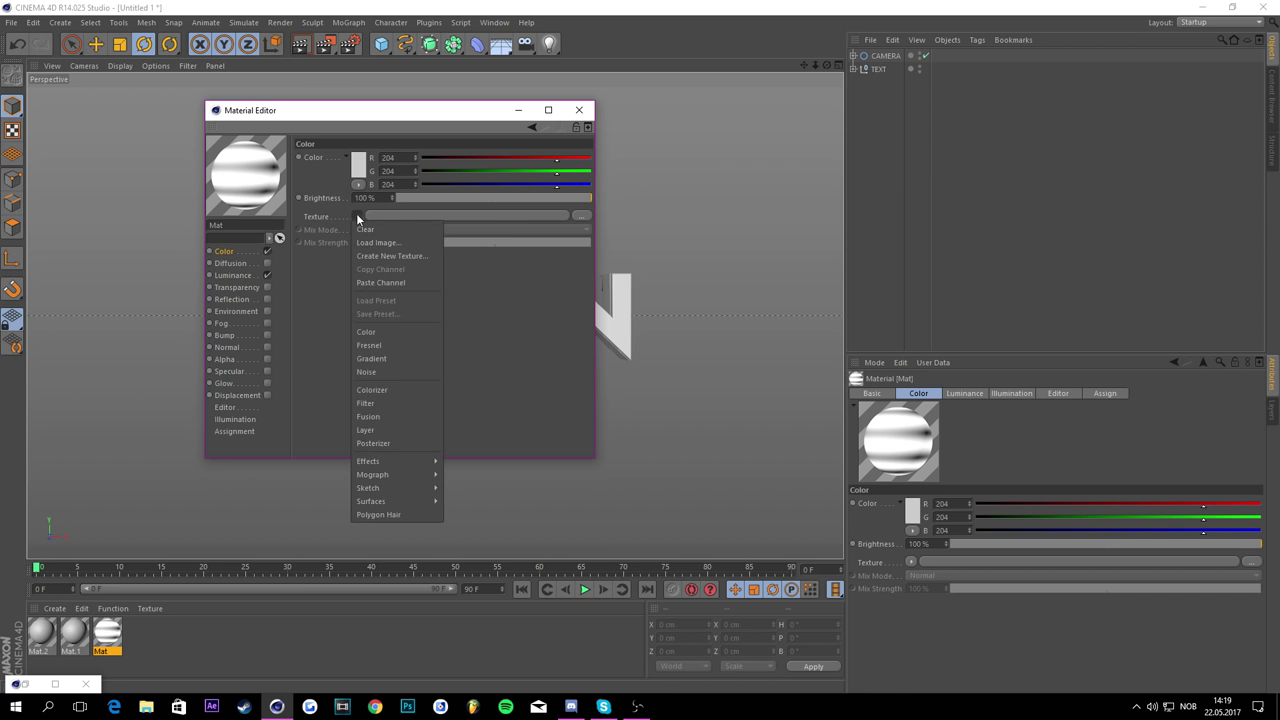
{"action": "left_click", "coordinate": [361, 283]}
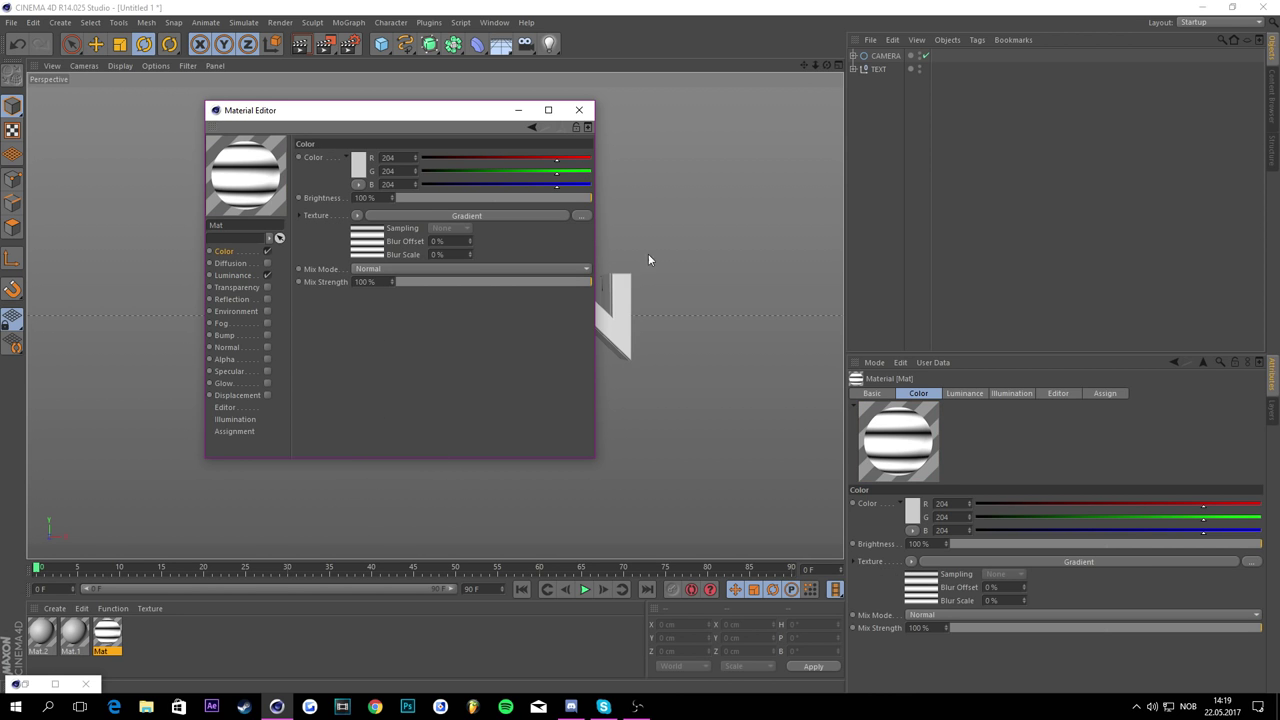
Step: Set the mix strength of the luminance channel's gradient texture to 50%
{"action": "left_click", "coordinate": [251, 277]}
{"action": "left_click_drag", "start_coordinate": [499, 287], "coordinate": [493, 290]}
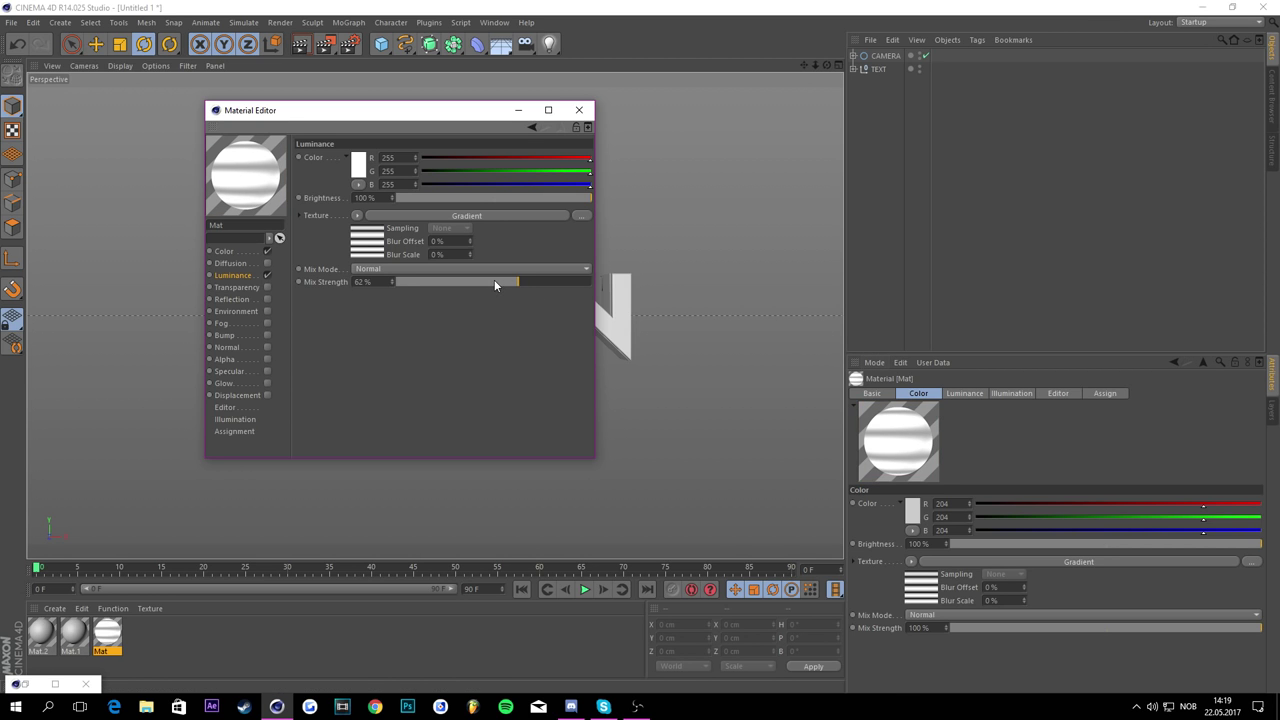
{"action": "left_click", "coordinate": [578, 110]}
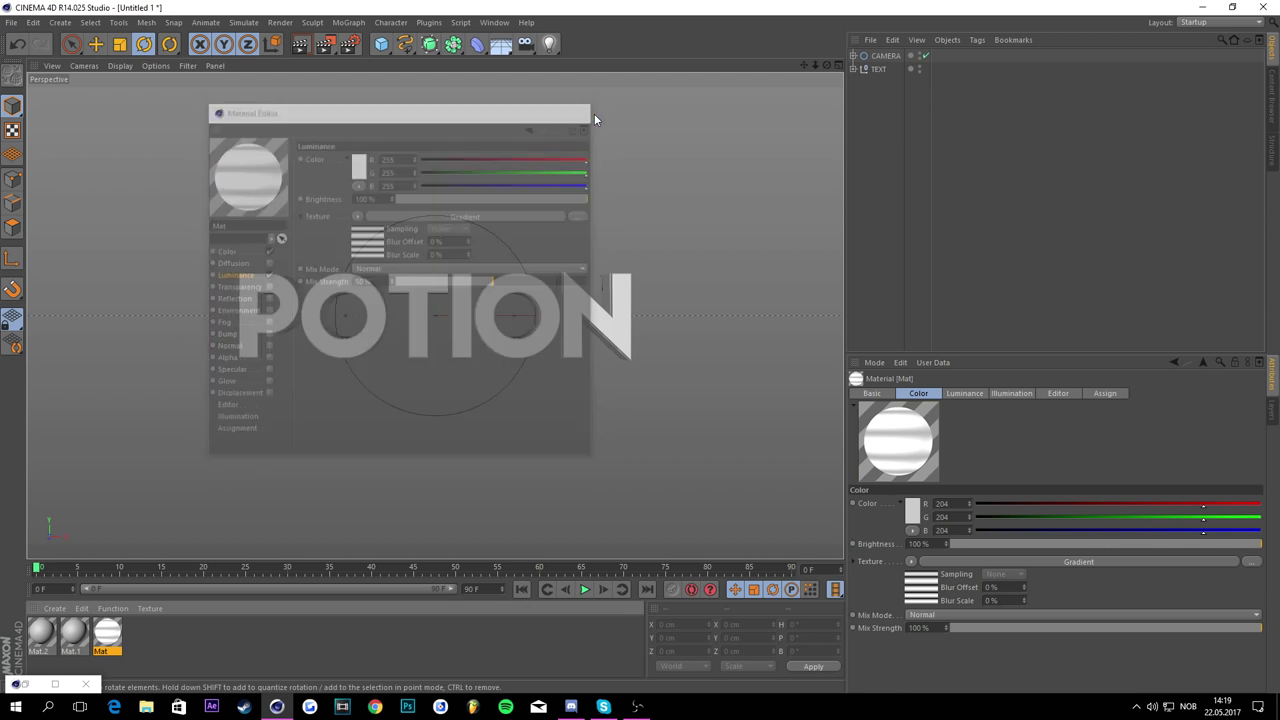
Step: Turn off Linear Workflow in the project settings
{"action": "left_click", "coordinate": [873, 364]}
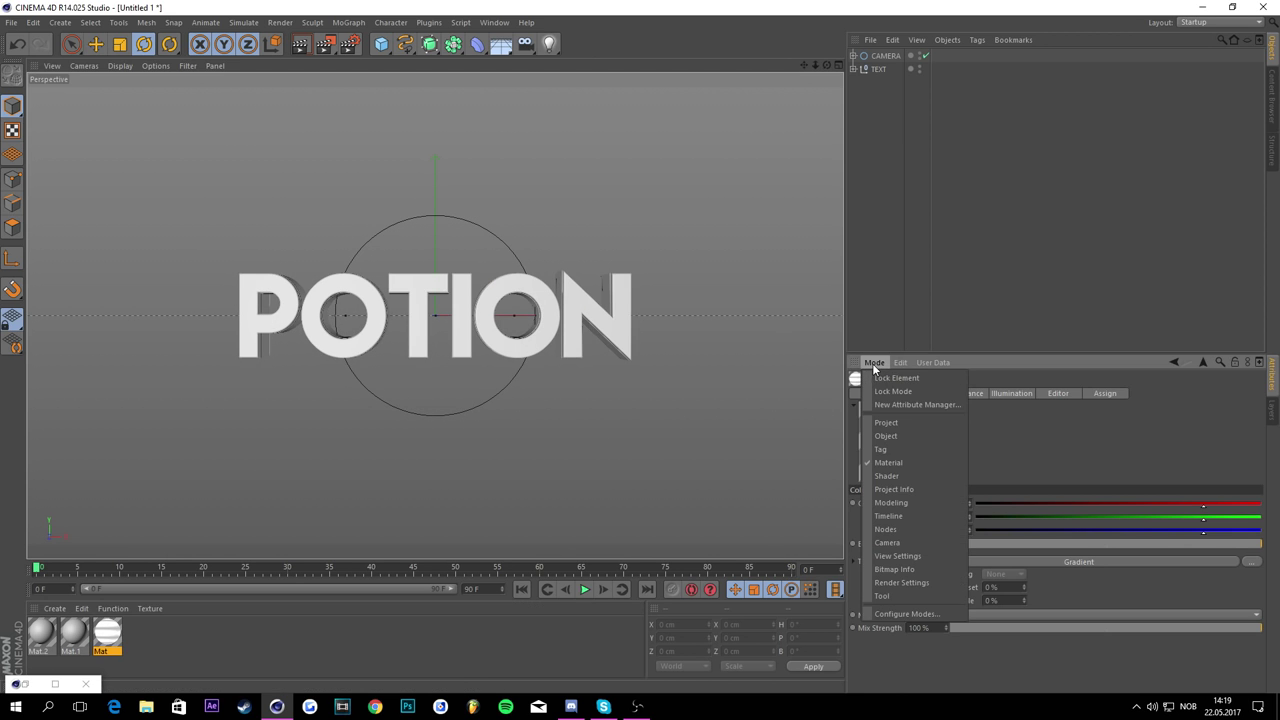
{"action": "left_click", "coordinate": [883, 422]}
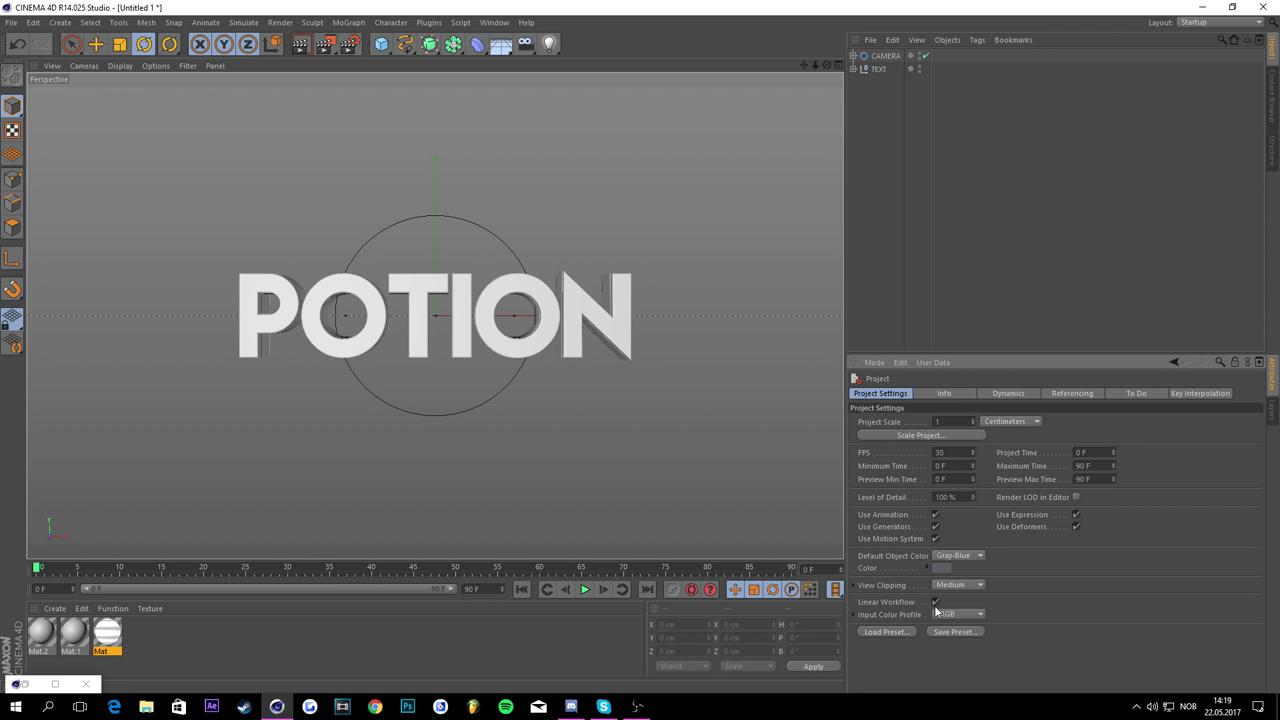
{"action": "left_click", "coordinate": [936, 602]}
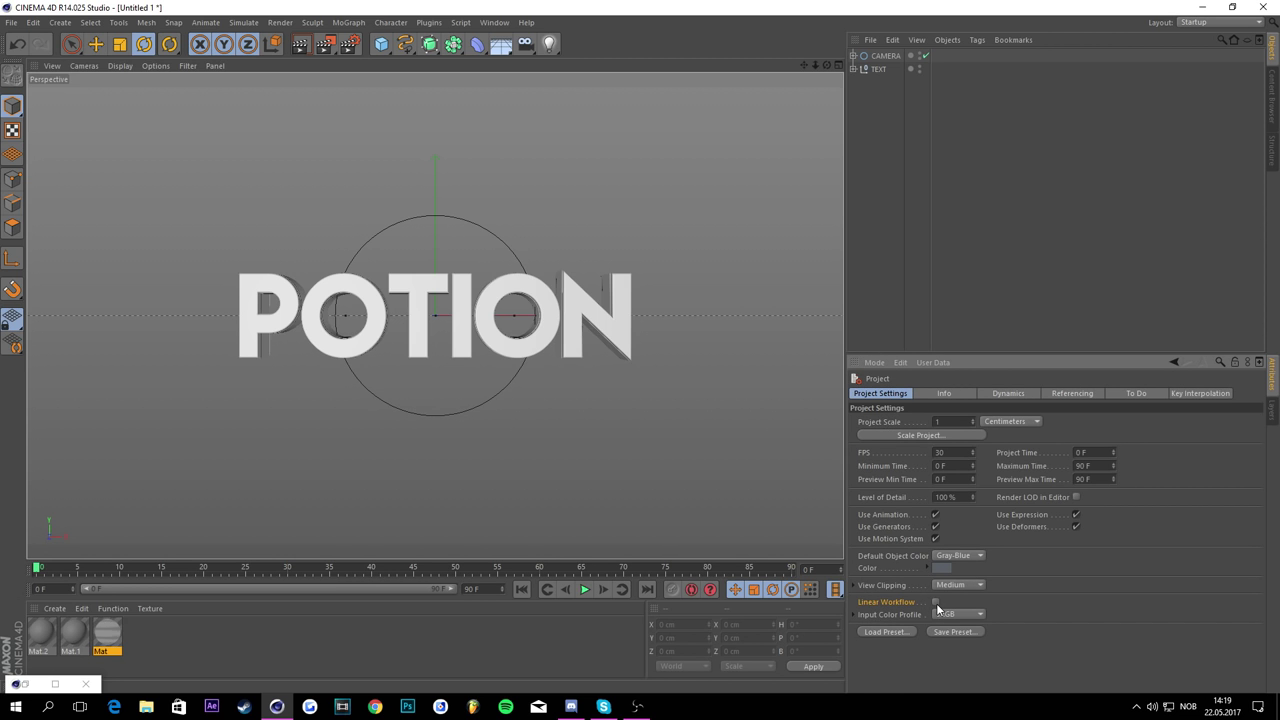
{"action": "right_click", "coordinate": [966, 556]}
{"action": "left_click", "coordinate": [960, 556]}
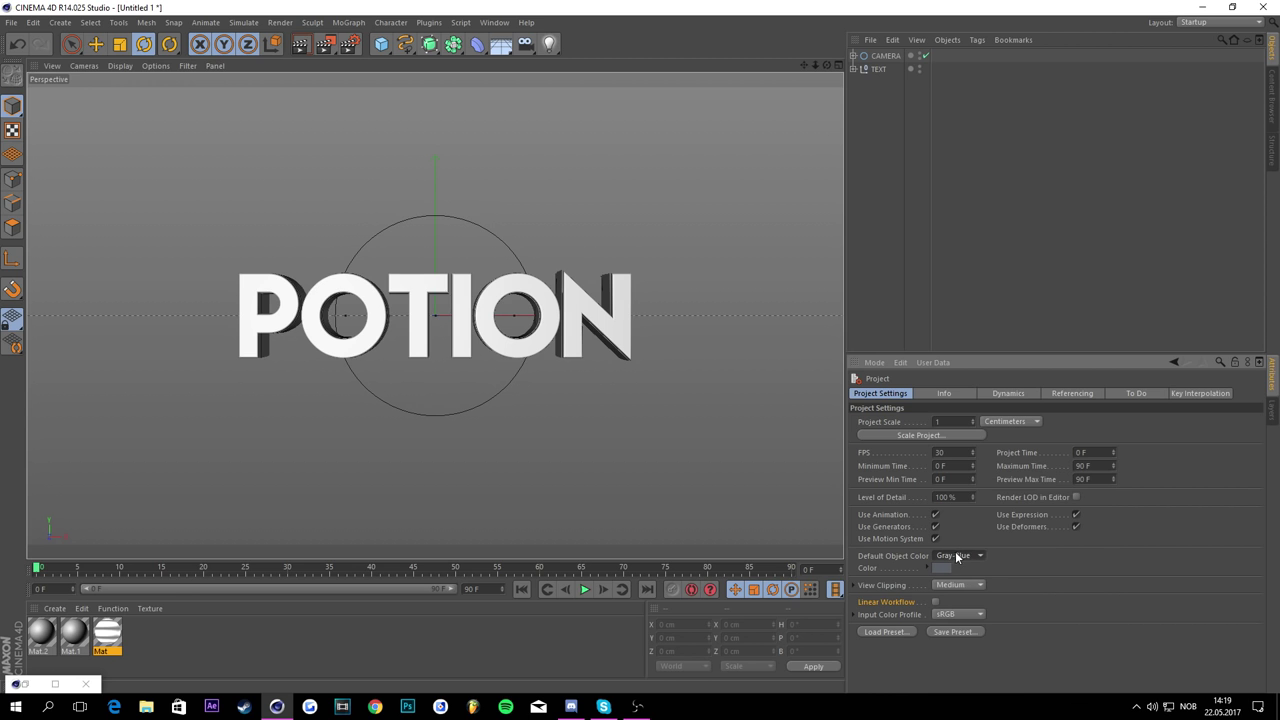
{"action": "left_click", "coordinate": [955, 556]}
{"action": "left_click", "coordinate": [948, 568]}
Step: Set the turbulence to 12% for the gradients in both the luminance and colour channels of the striped material
{"action": "double_click", "coordinate": [107, 632]}
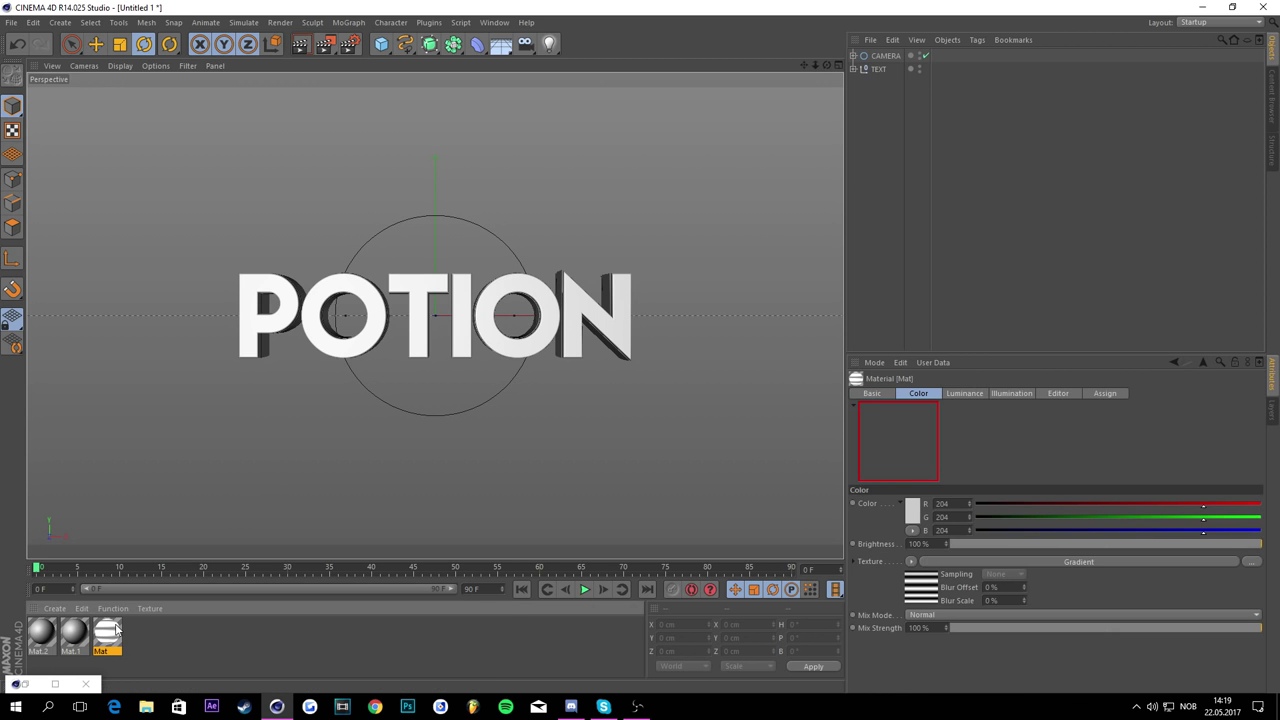
{"action": "left_click", "coordinate": [226, 256]}
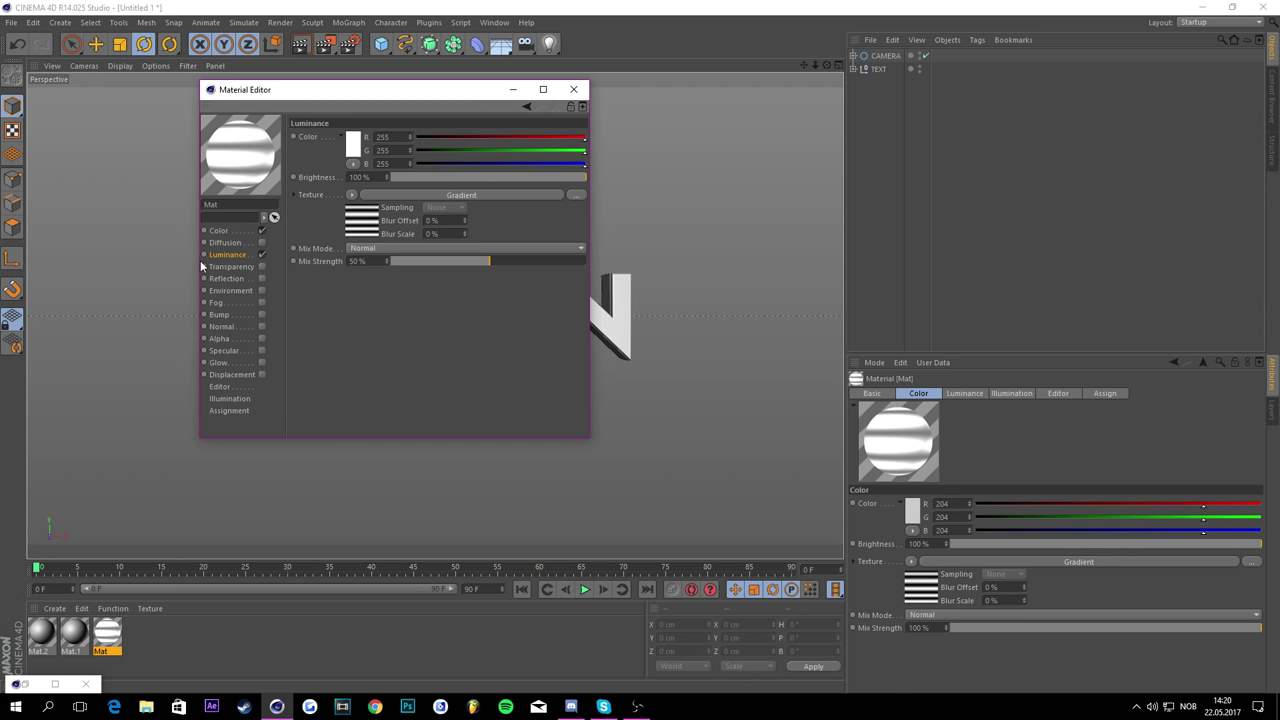
{"action": "left_click", "coordinate": [378, 230]}
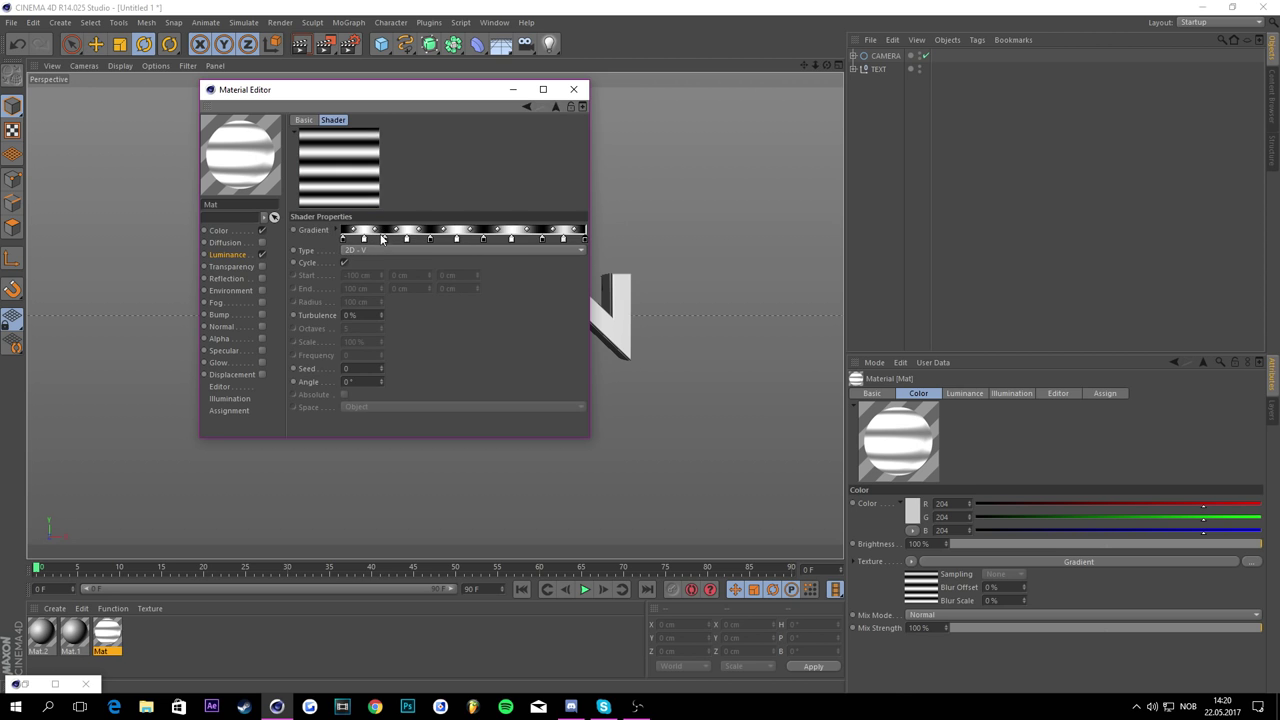
{"action": "key", "text": "Return"}
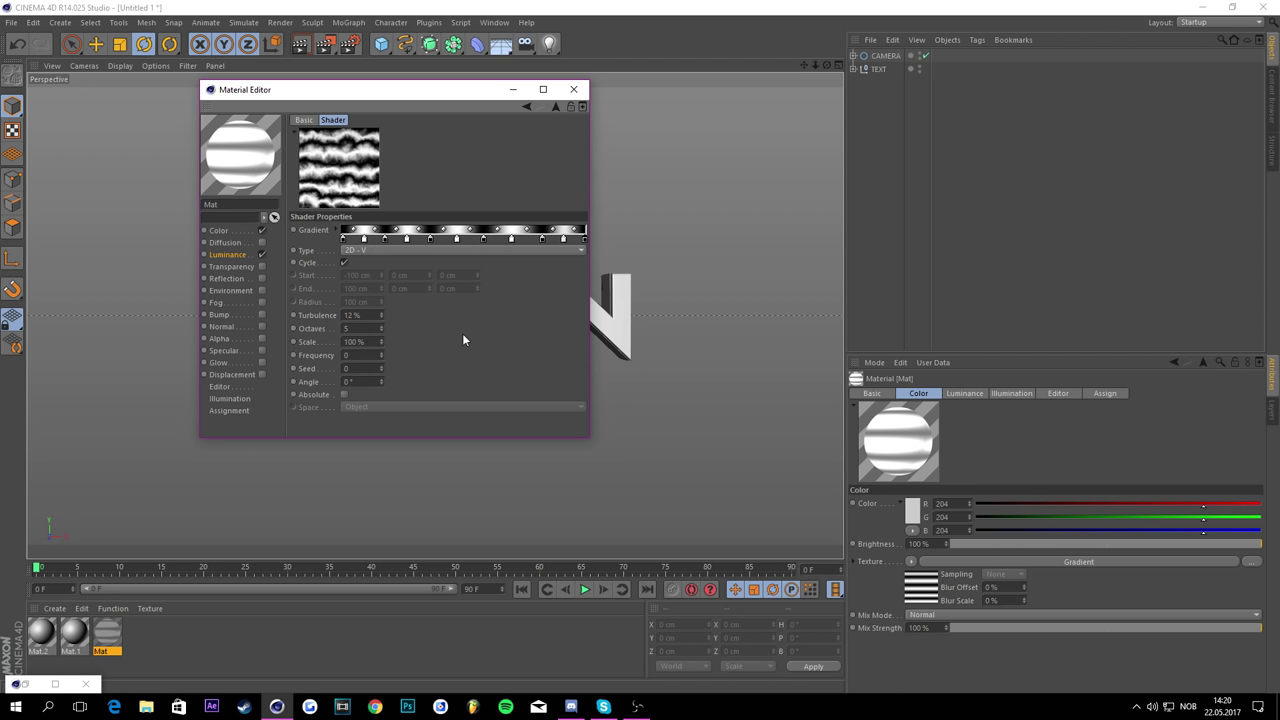
{"action": "left_click", "coordinate": [229, 232]}
{"action": "left_click", "coordinate": [366, 229]}
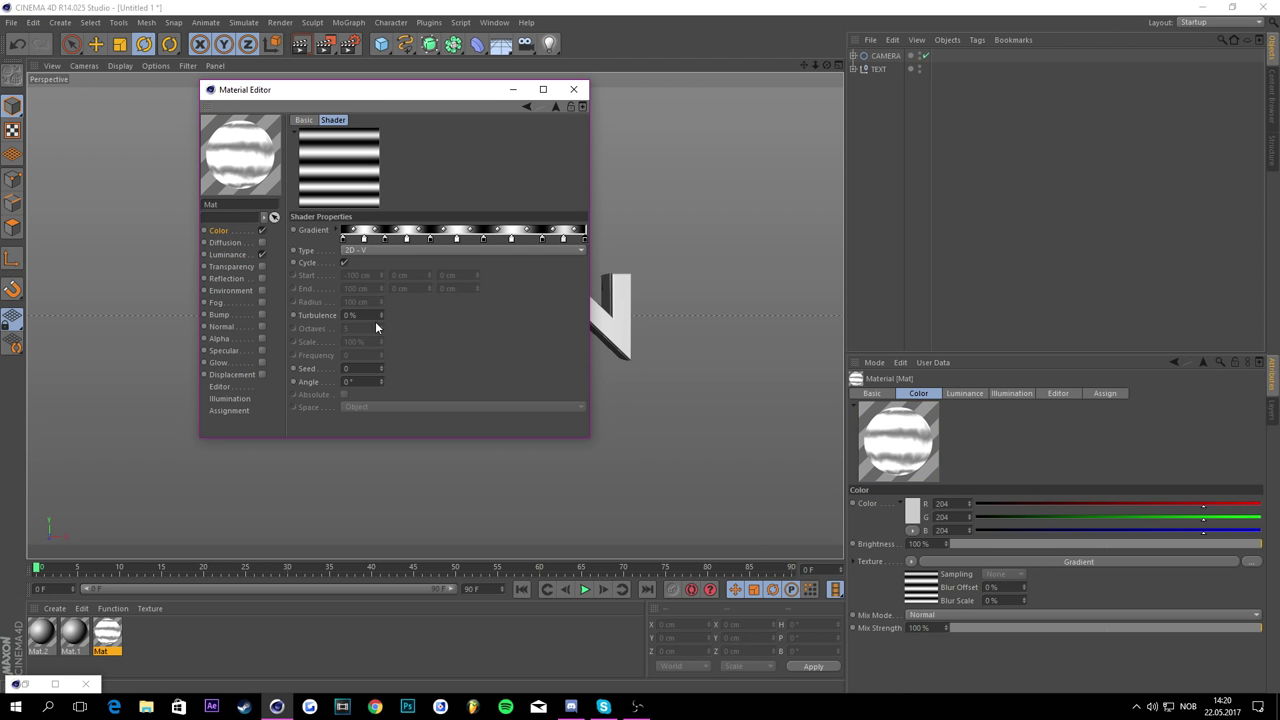
{"action": "key", "text": "Return"}
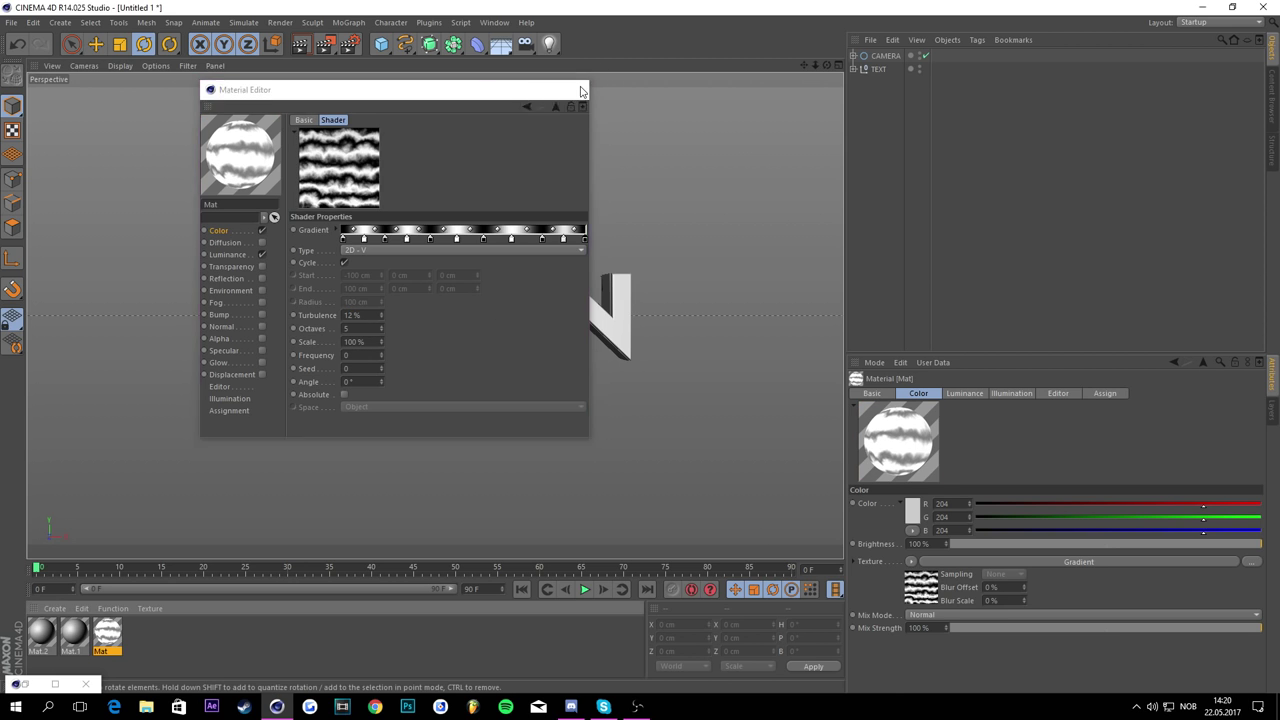
{"action": "left_click", "coordinate": [573, 89]}
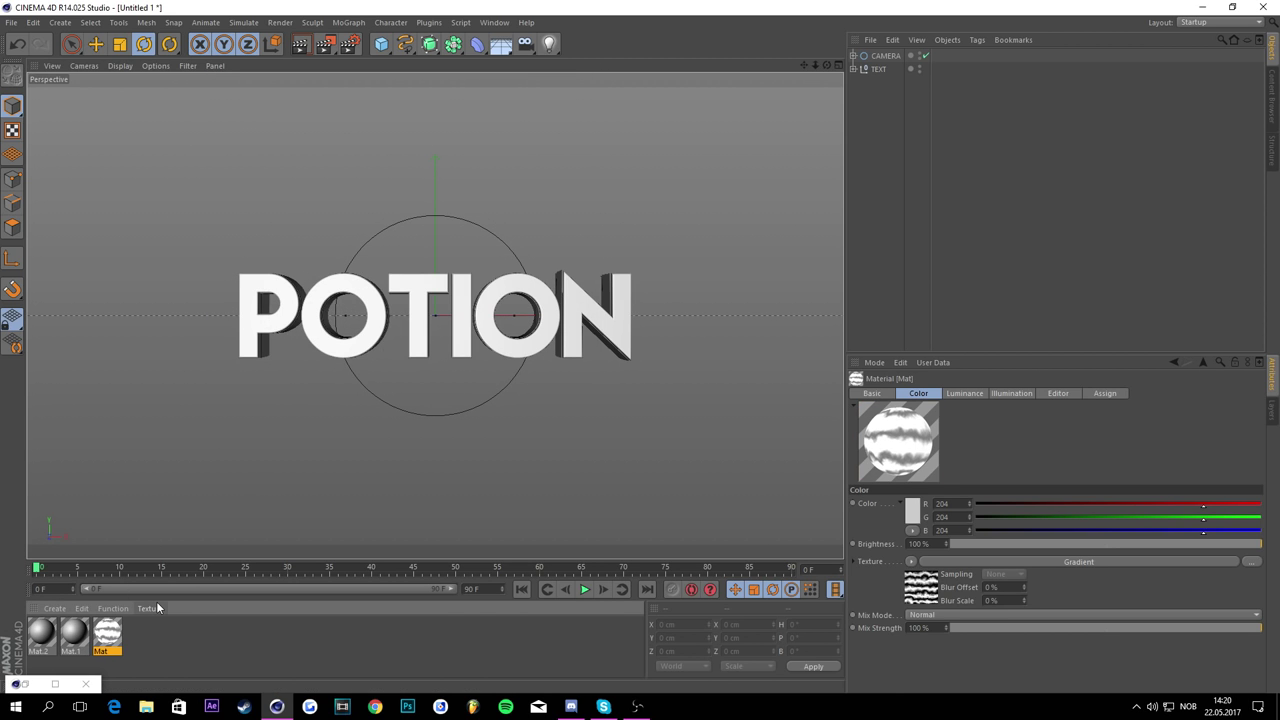
Step: Set the colour of Mat.1 to purple with RGB 178, 0, 255
{"action": "double_click", "coordinate": [75, 633]}
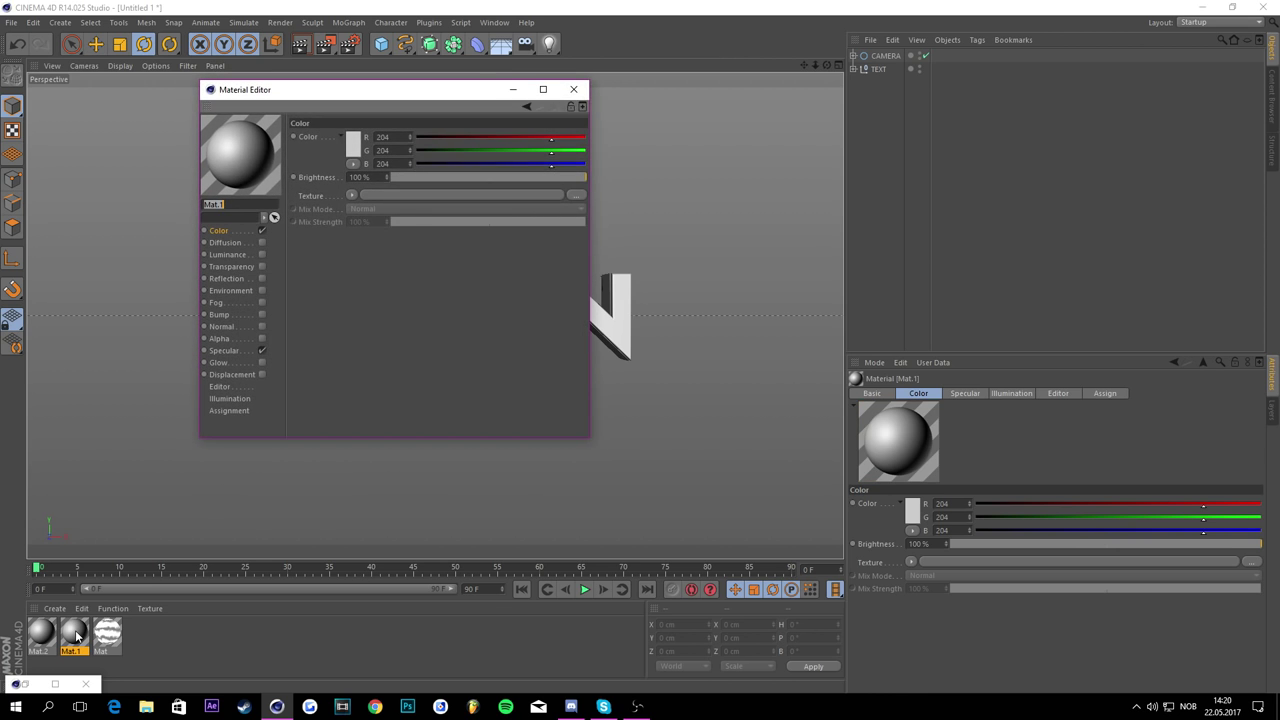
{"action": "left_click", "coordinate": [220, 230]}
{"action": "left_click", "coordinate": [348, 136]}
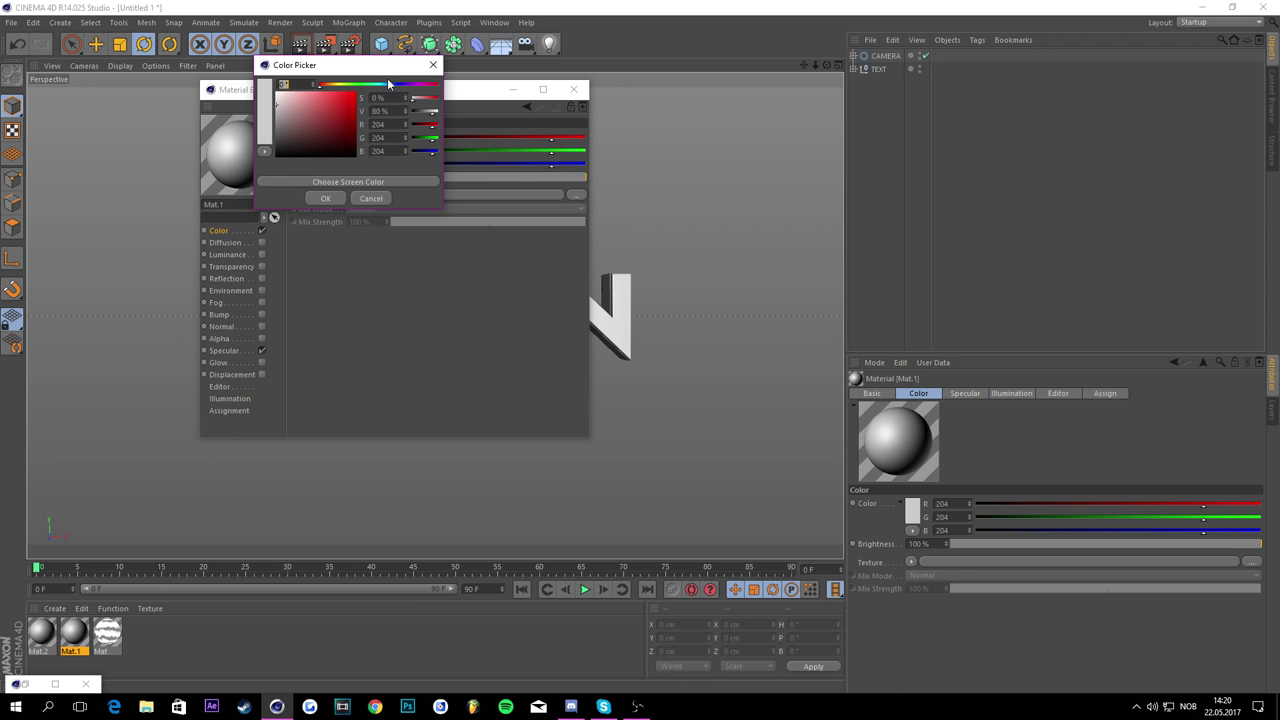
{"action": "mouse_move", "coordinate": [387, 82]}
{"action": "left_mouse_down"}
{"action": "mouse_move", "coordinate": [312, 92]}
{"action": "mouse_move", "coordinate": [410, 92]}
{"action": "left_mouse_up"}
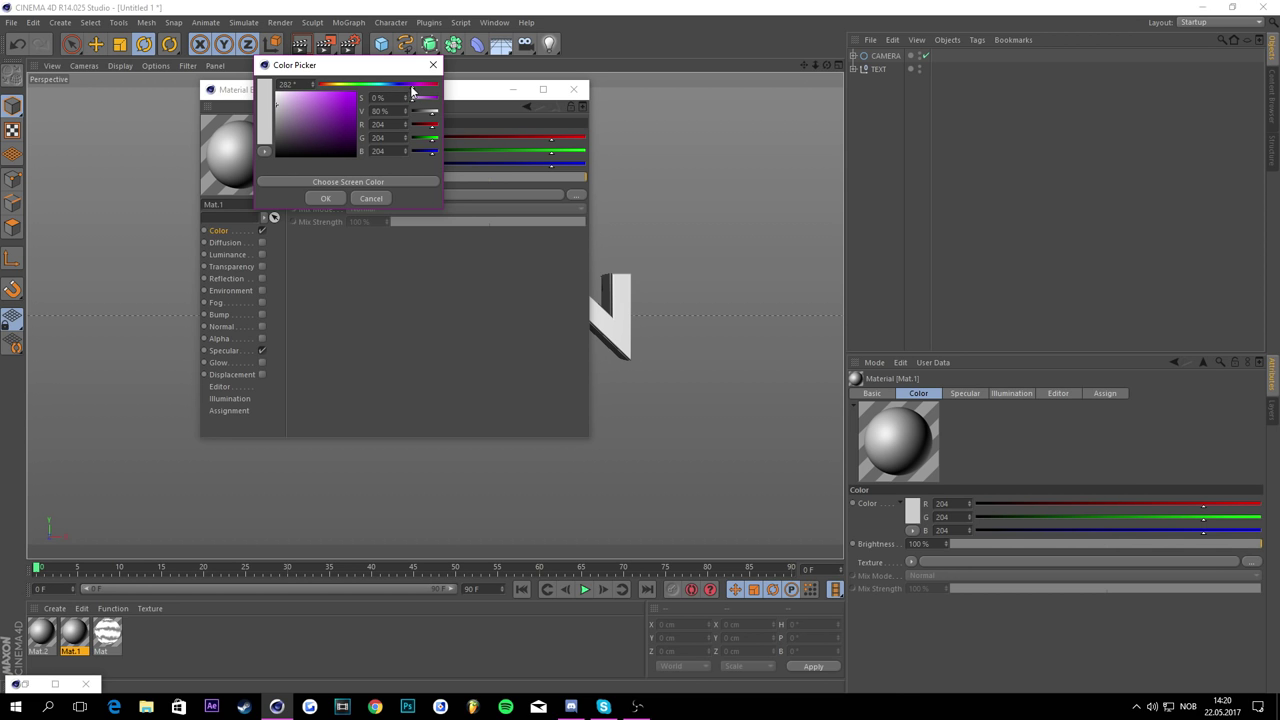
{"action": "left_click_drag", "start_coordinate": [349, 103], "coordinate": [402, 68]}
{"action": "left_click", "coordinate": [324, 199]}
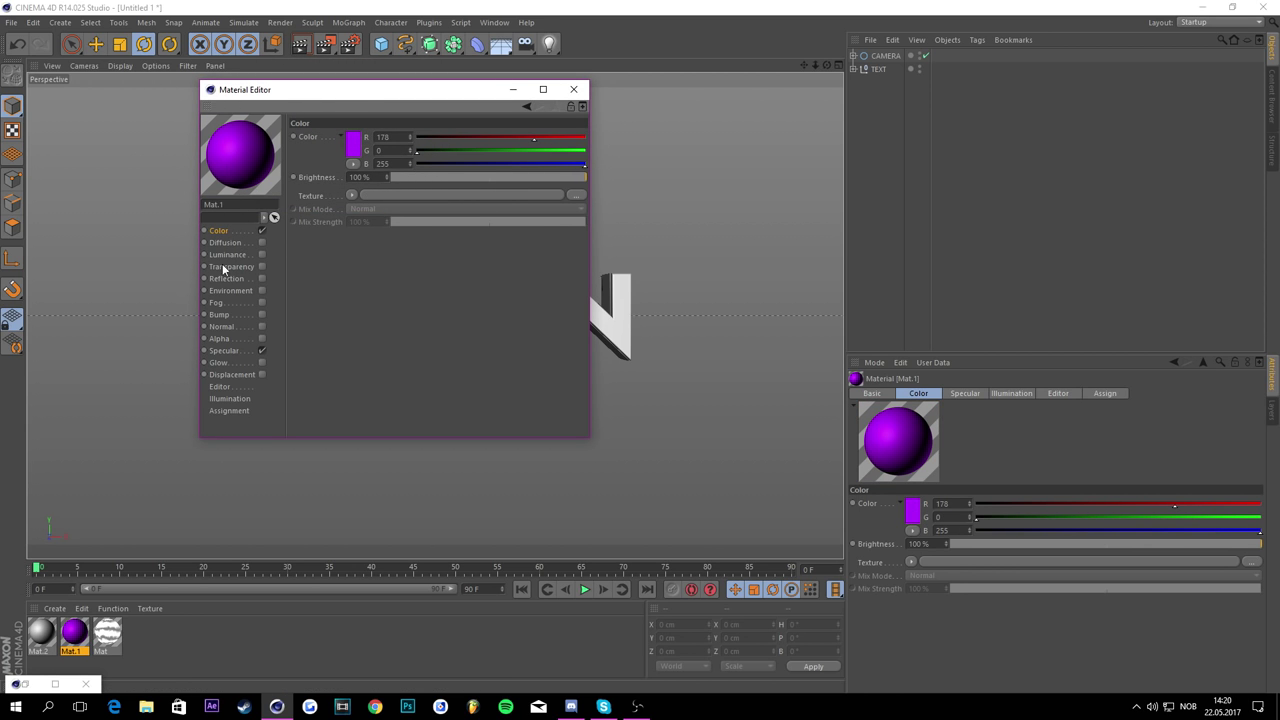
Step: Start choosing an image file for Mat.1's colour texture and look through the Downloads folder
{"action": "left_click", "coordinate": [350, 196]}
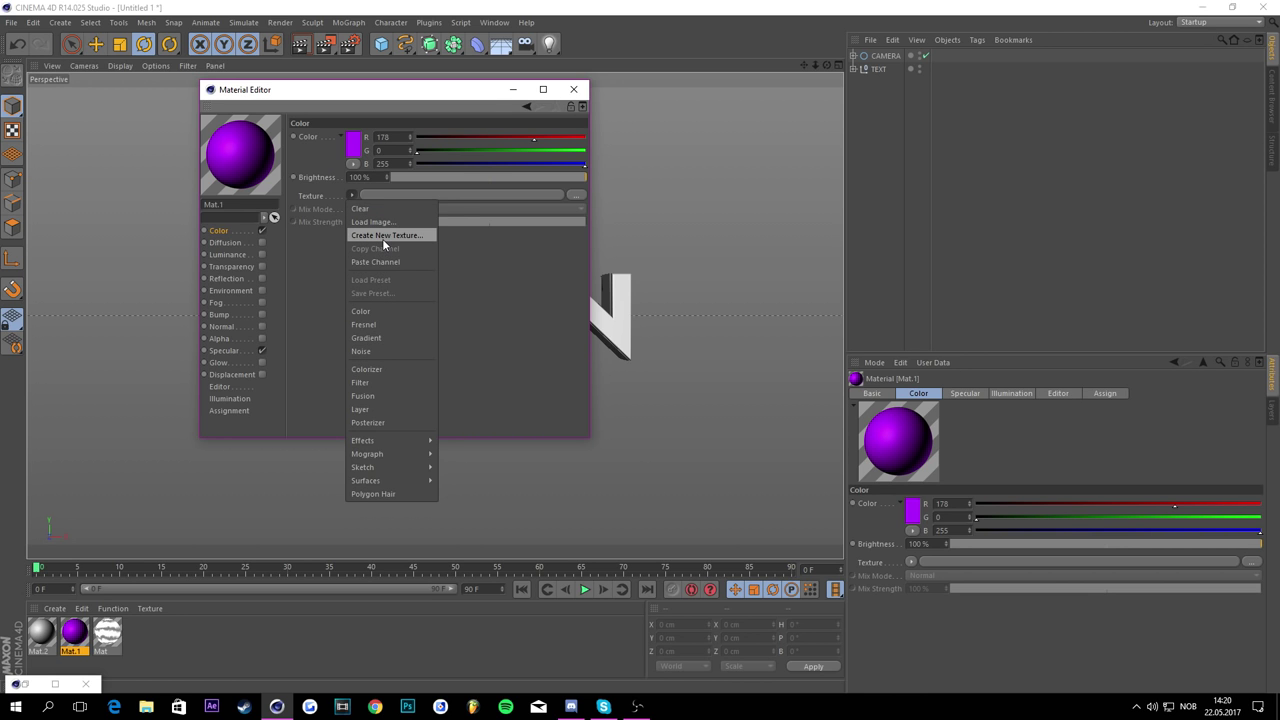
{"action": "left_click", "coordinate": [562, 217]}
{"action": "left_click", "coordinate": [572, 198]}
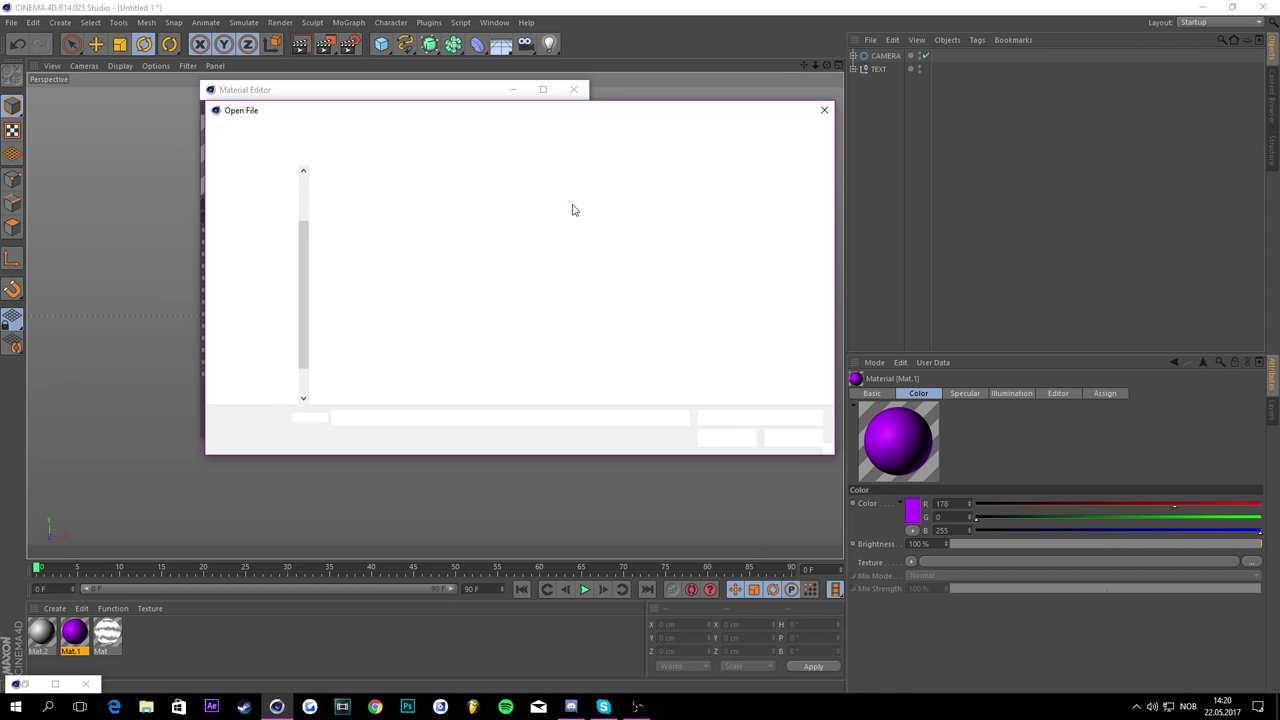
{"action": "scroll", "coordinate": [743, 268], "scroll_direction": "down", "scroll_amount": 2}
{"action": "scroll", "coordinate": [743, 268], "scroll_direction": "down", "scroll_amount": 6}
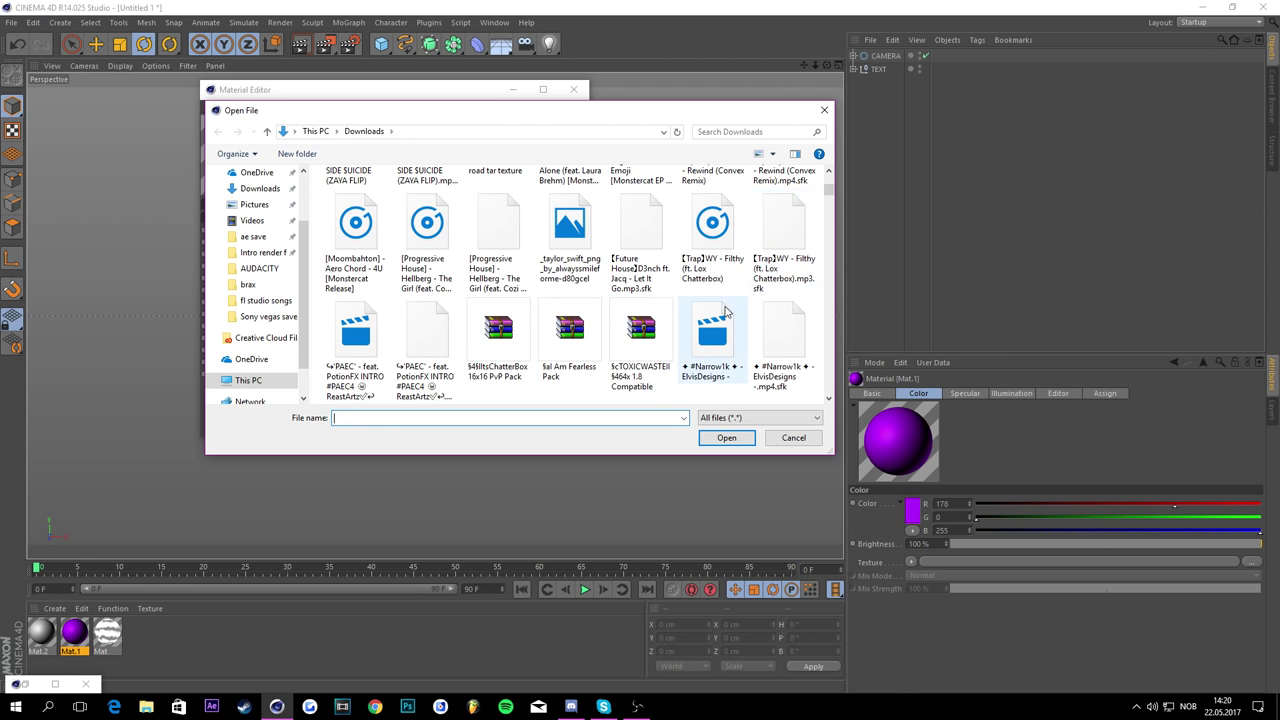
{"action": "scroll", "coordinate": [712, 308], "scroll_direction": "up", "scroll_amount": 10}
Step: Search the Downloads folder for a texture image with the terms "grung", "tex" and "gr"
{"action": "left_click", "coordinate": [730, 132]}
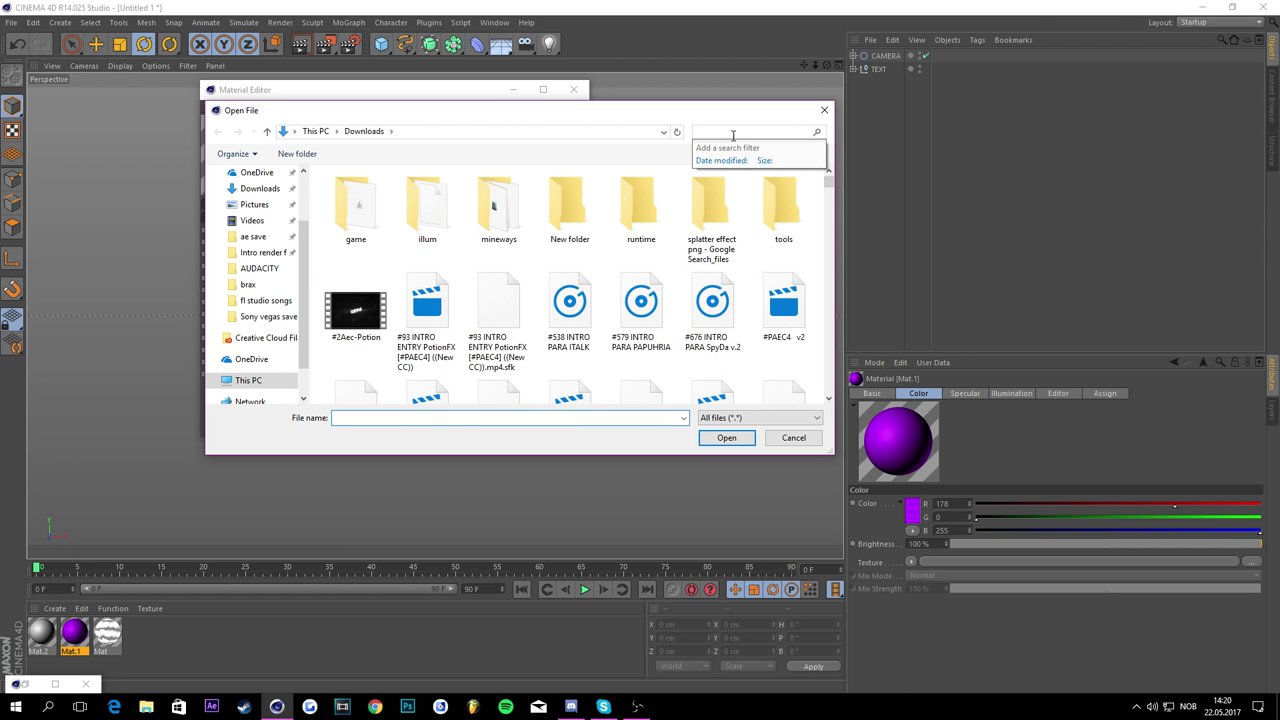
{"action": "type", "text": "grun"}
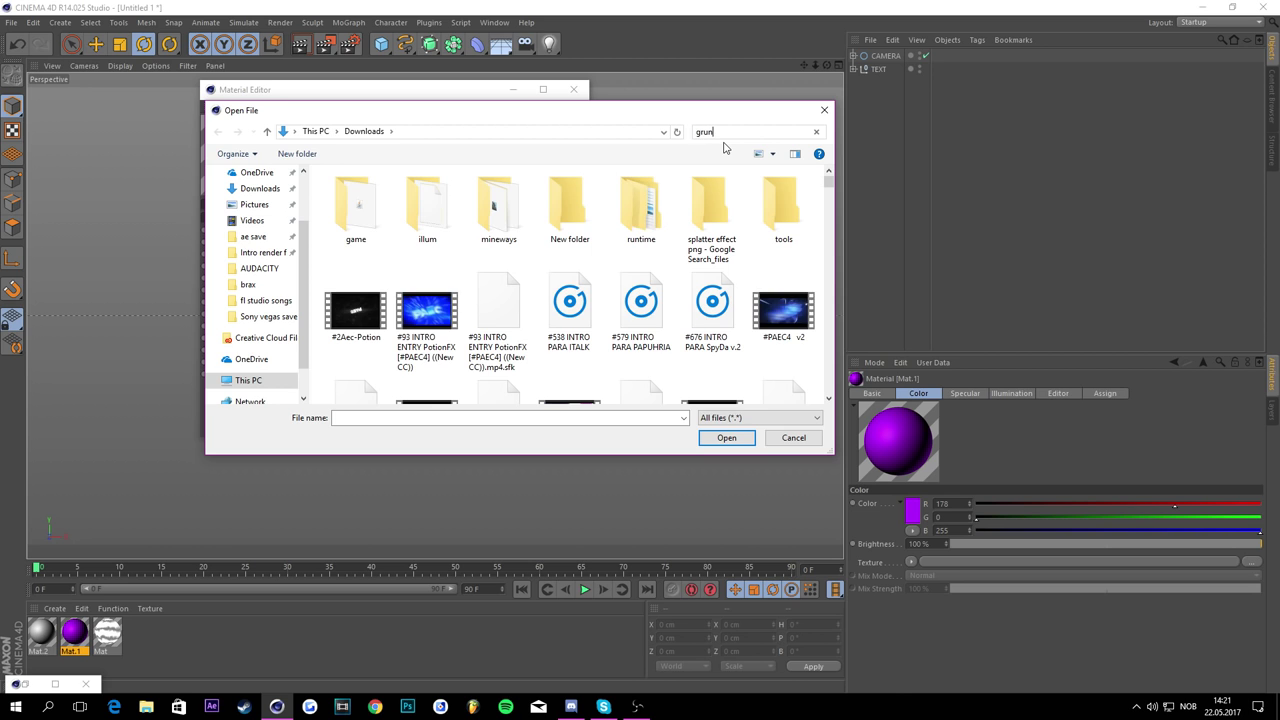
{"action": "type", "text": "g"}
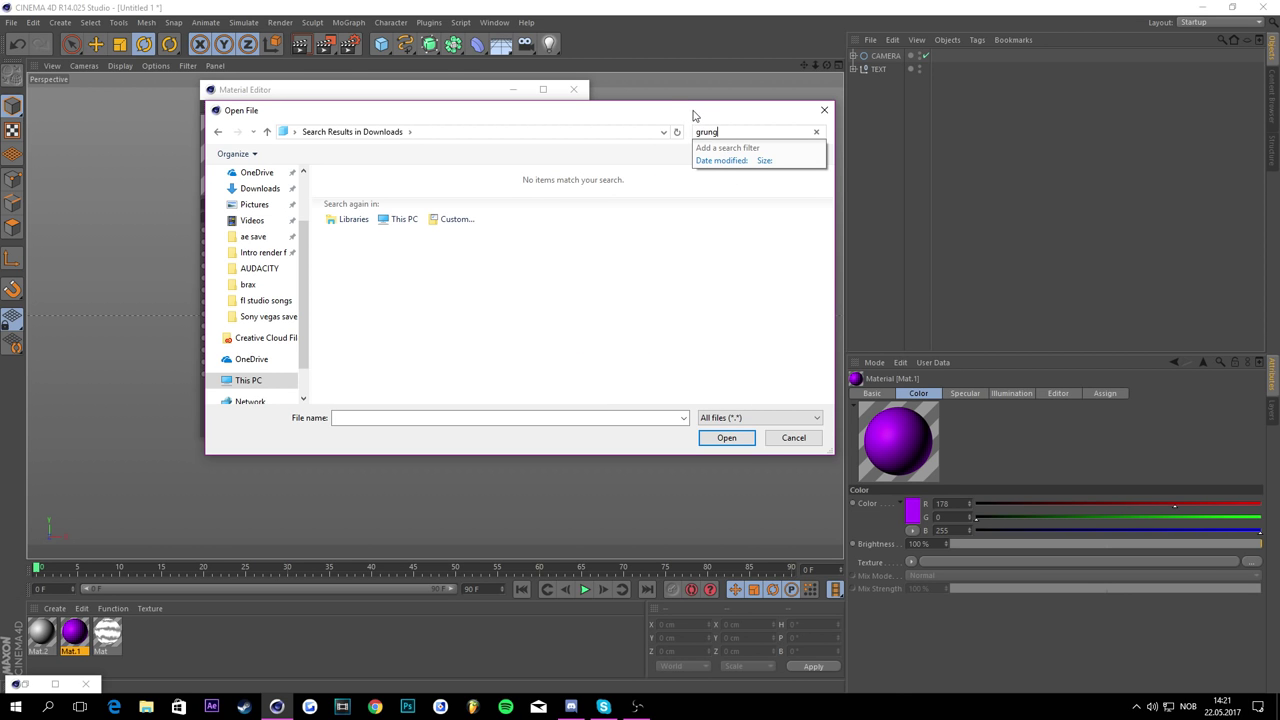
{"action": "key", "text": "ctrl+a"}
{"action": "type", "text": "tecx"}
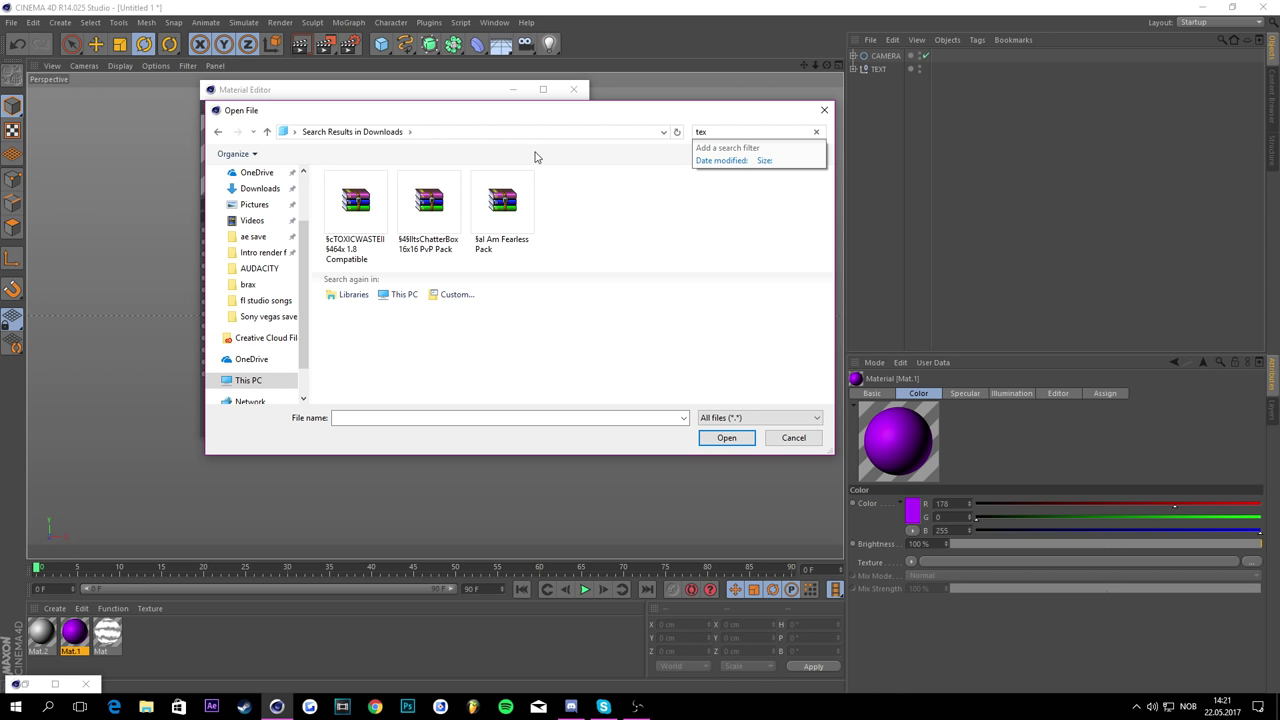
{"action": "left_click", "coordinate": [262, 188]}
{"action": "left_click", "coordinate": [723, 131]}
{"action": "left_click", "coordinate": [705, 148]}
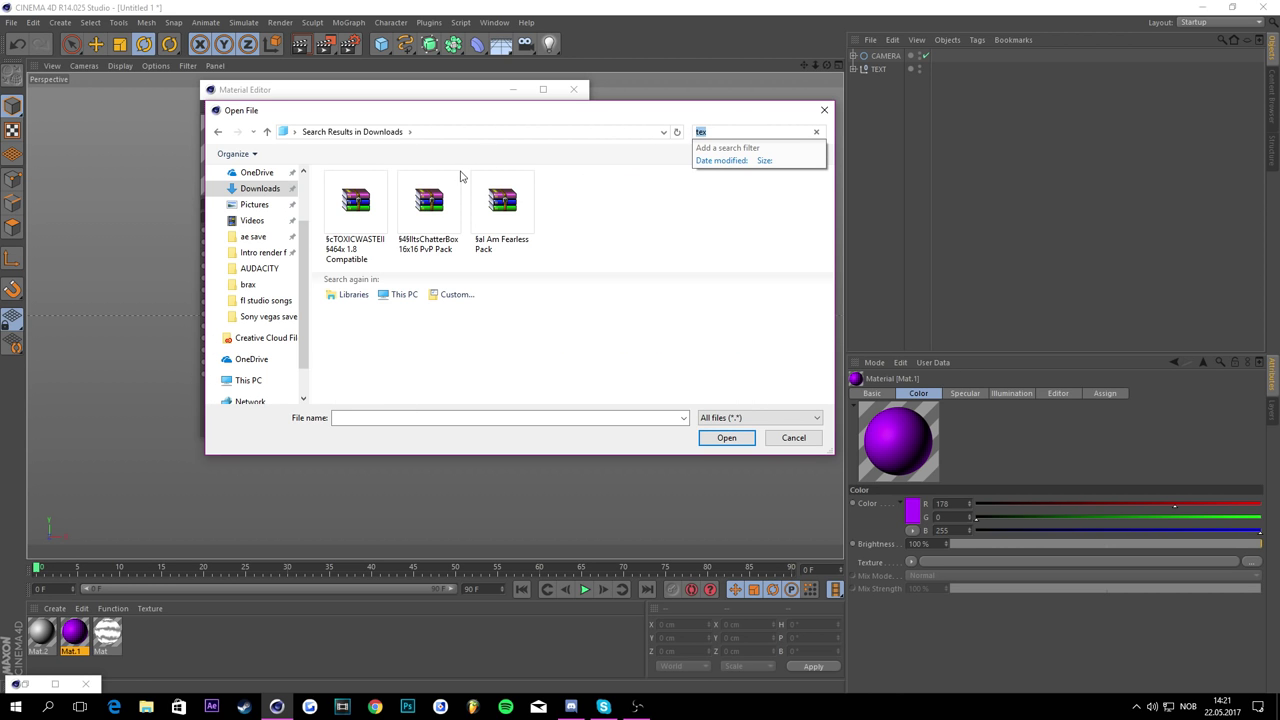
{"action": "key", "text": "BackSpace"}
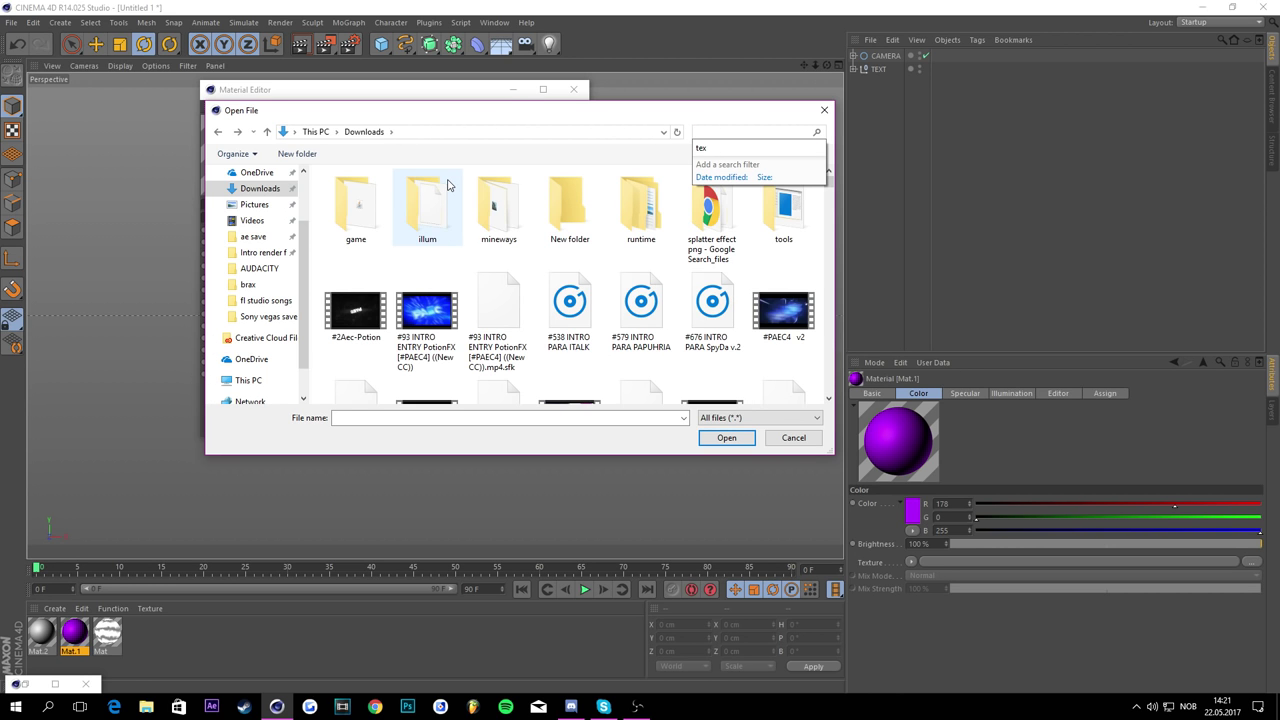
{"action": "type", "text": "g"}
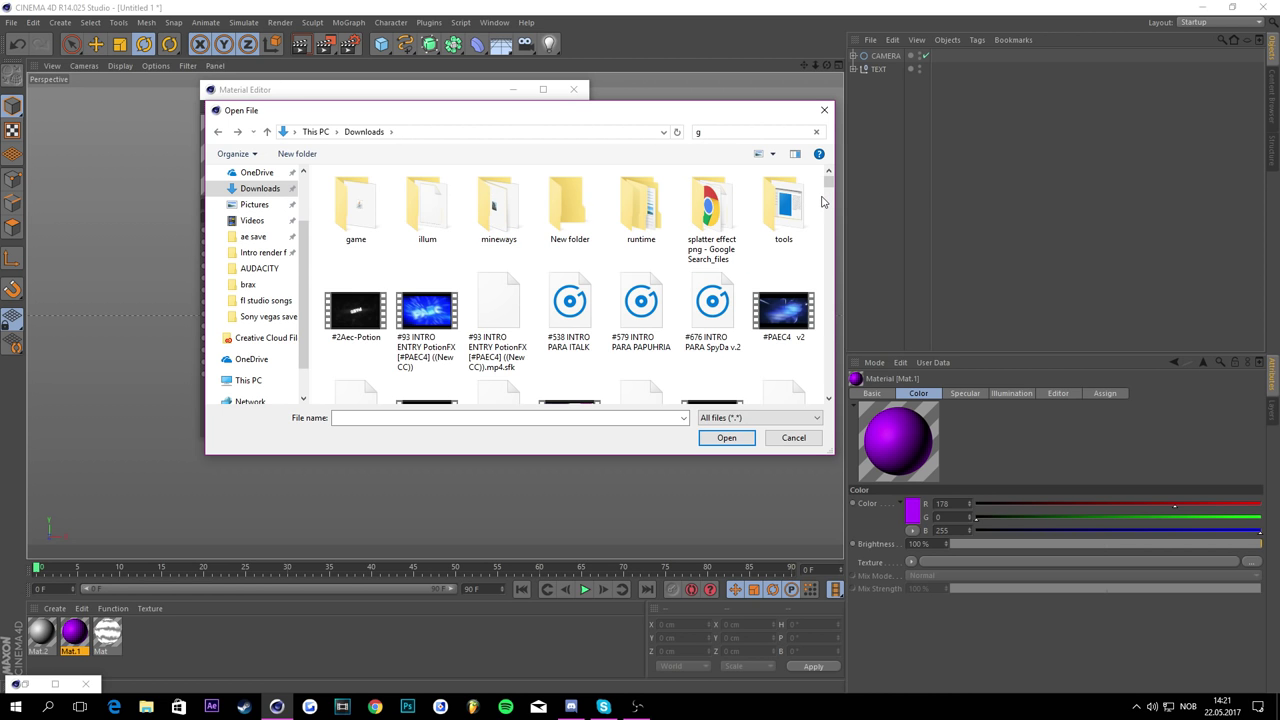
{"action": "type", "text": "r"}
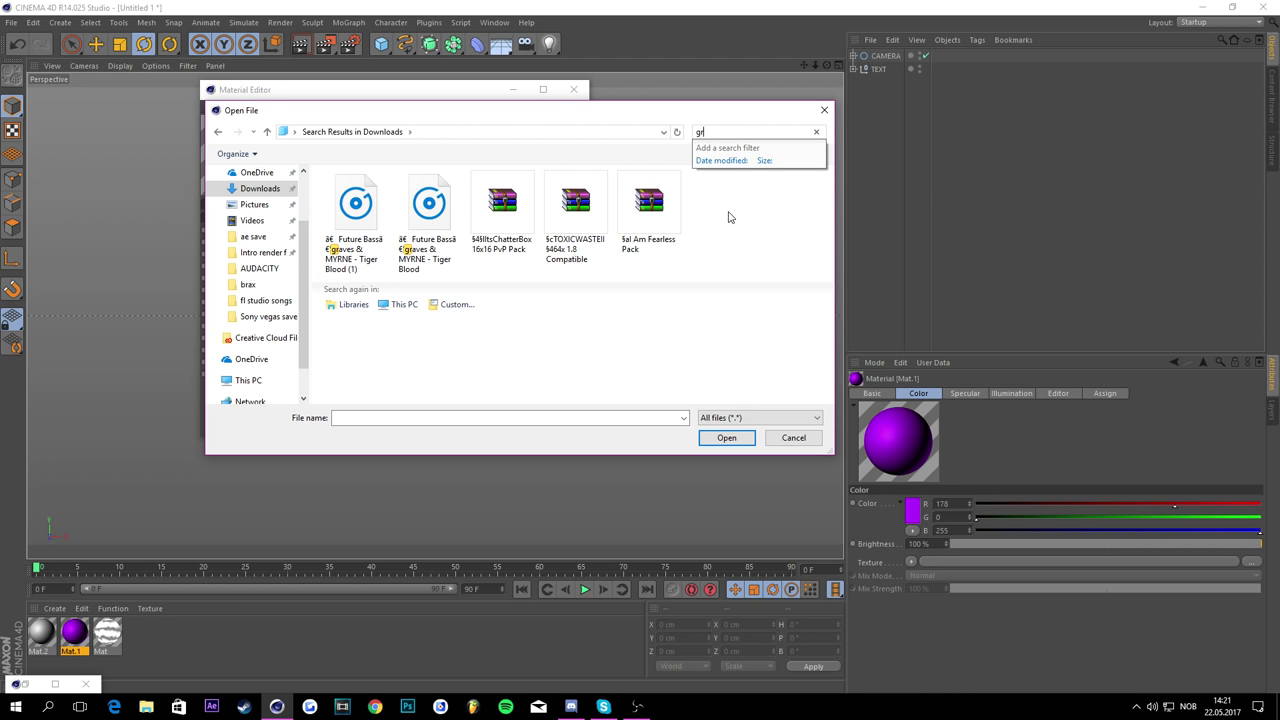
{"action": "key", "text": "BackSpace"}
{"action": "key", "text": "BackSpace"}
{"action": "left_click", "coordinate": [252, 190]}
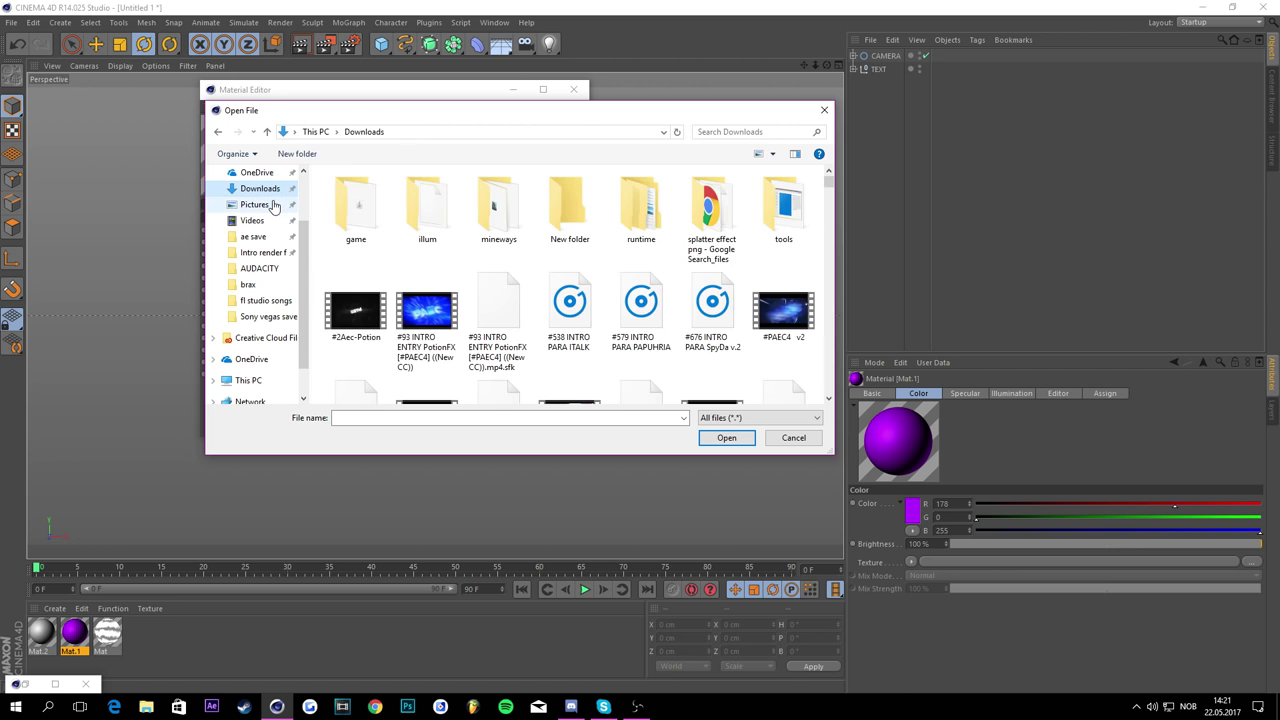
Step: Look through the Videos folder for a grunge texture image and cancel the file selection
{"action": "left_click", "coordinate": [274, 205]}
{"action": "left_click", "coordinate": [252, 220]}
{"action": "left_click", "coordinate": [727, 131]}
{"action": "type", "text": "gr"}
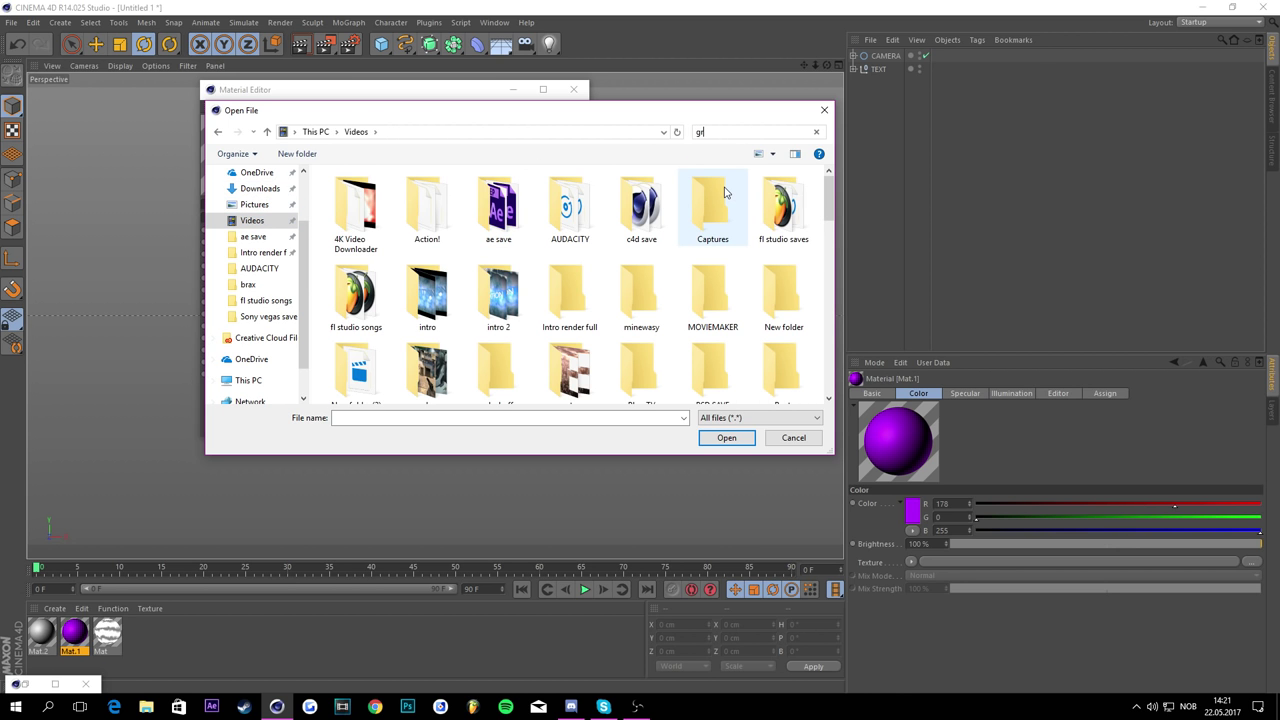
{"action": "key", "text": "BackSpace"}
{"action": "key", "text": "BackSpace"}
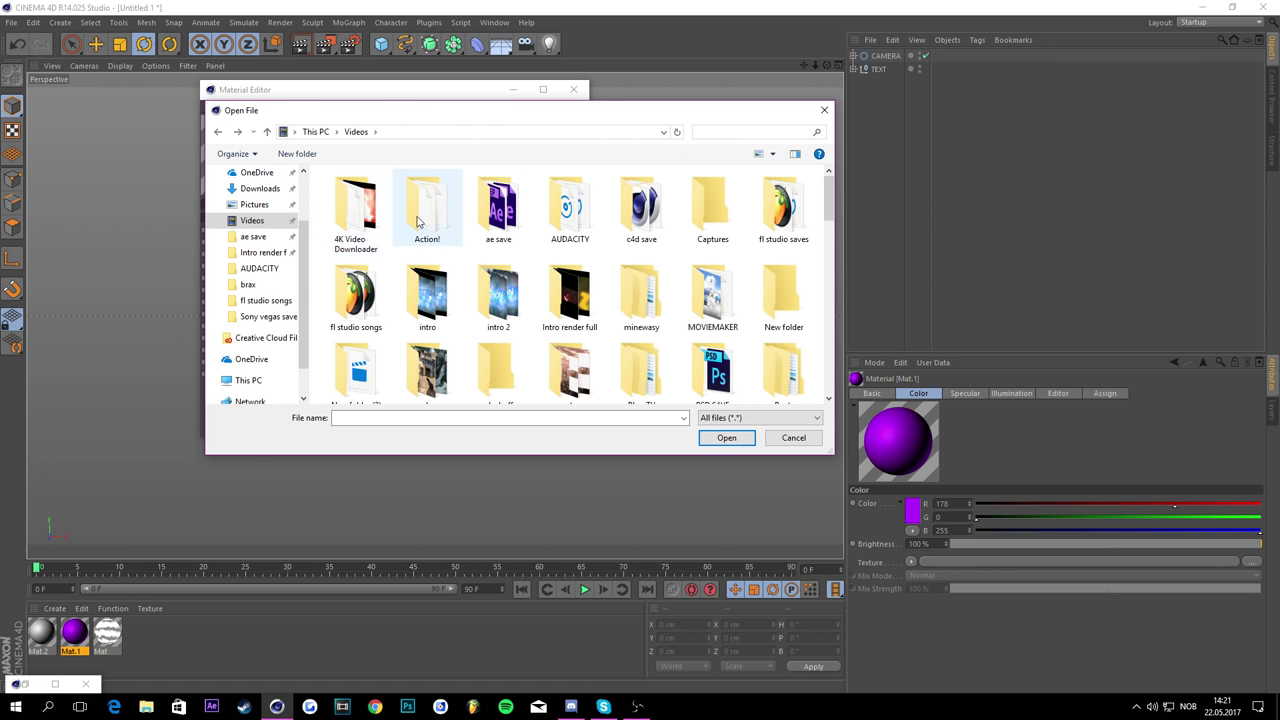
{"action": "scroll", "coordinate": [418, 222], "scroll_direction": "down", "scroll_amount": 15}
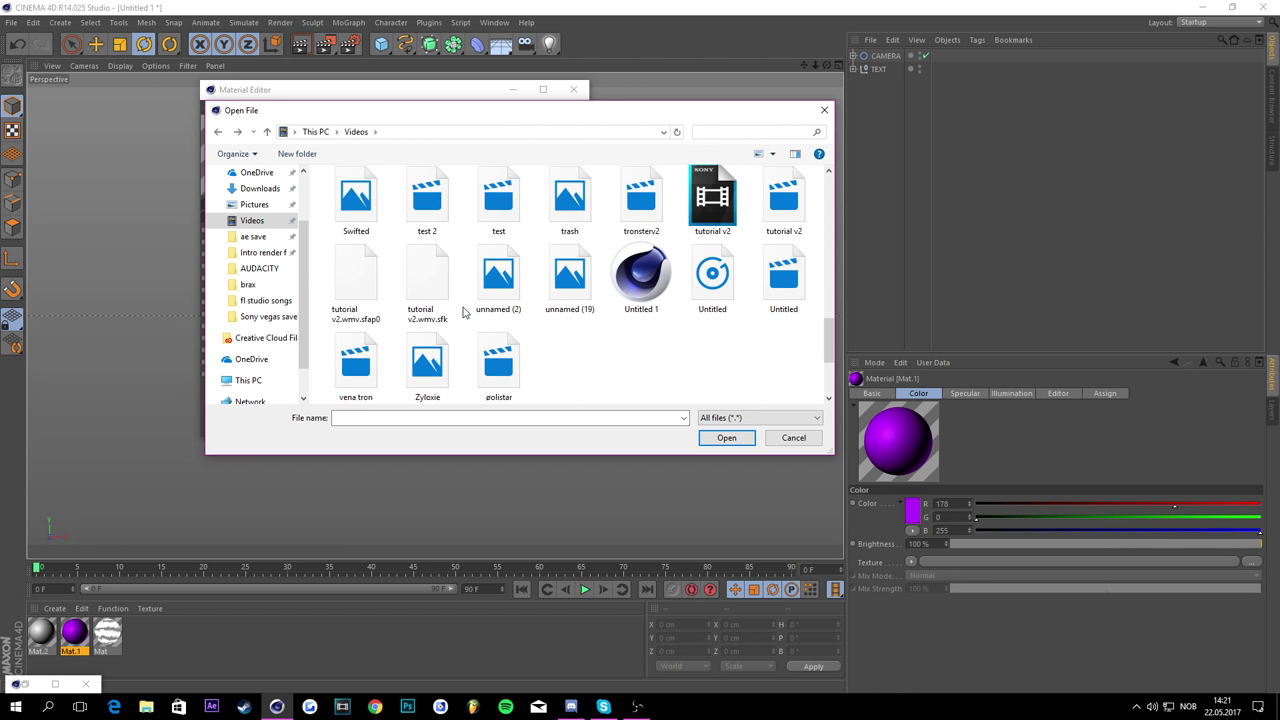
{"action": "scroll", "coordinate": [465, 305], "scroll_direction": "up", "scroll_amount": 5}
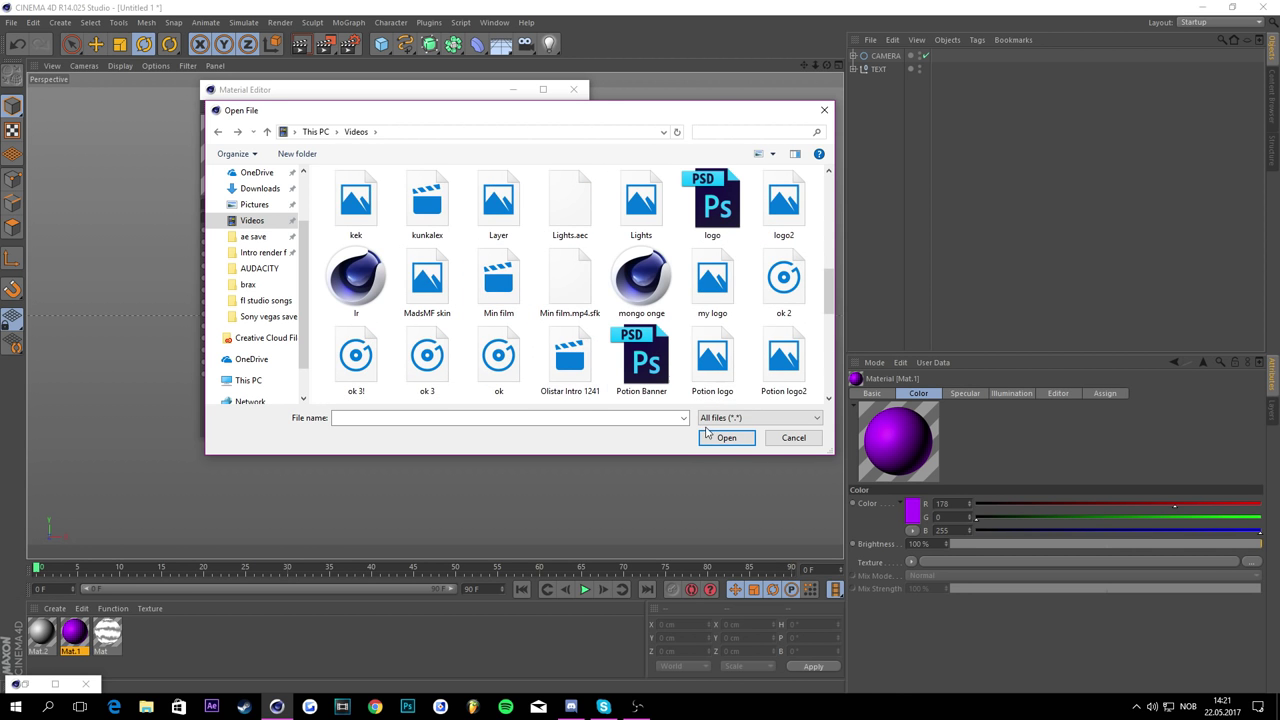
{"action": "left_click", "coordinate": [779, 438]}
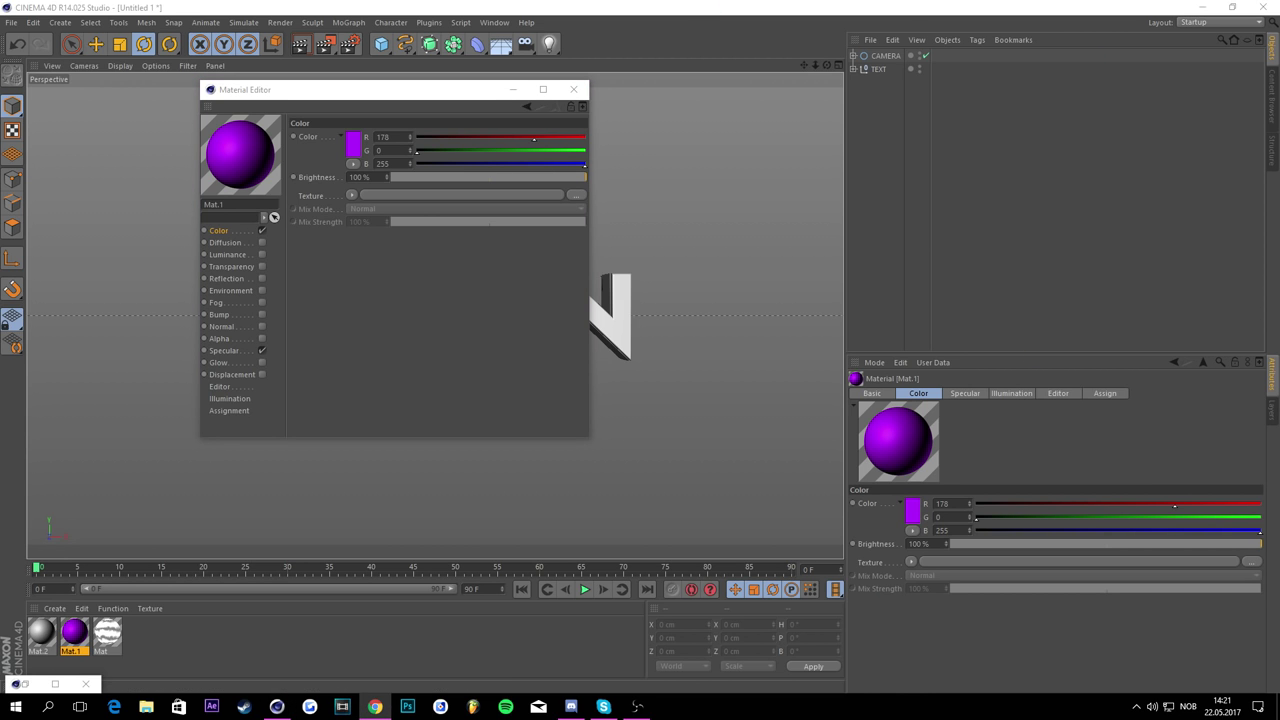
Step: Switch to Chrome and search Google Images for "grunge texture"
{"action": "left_click_drag", "start_coordinate": [1279, 54], "coordinate": [343, 20]}
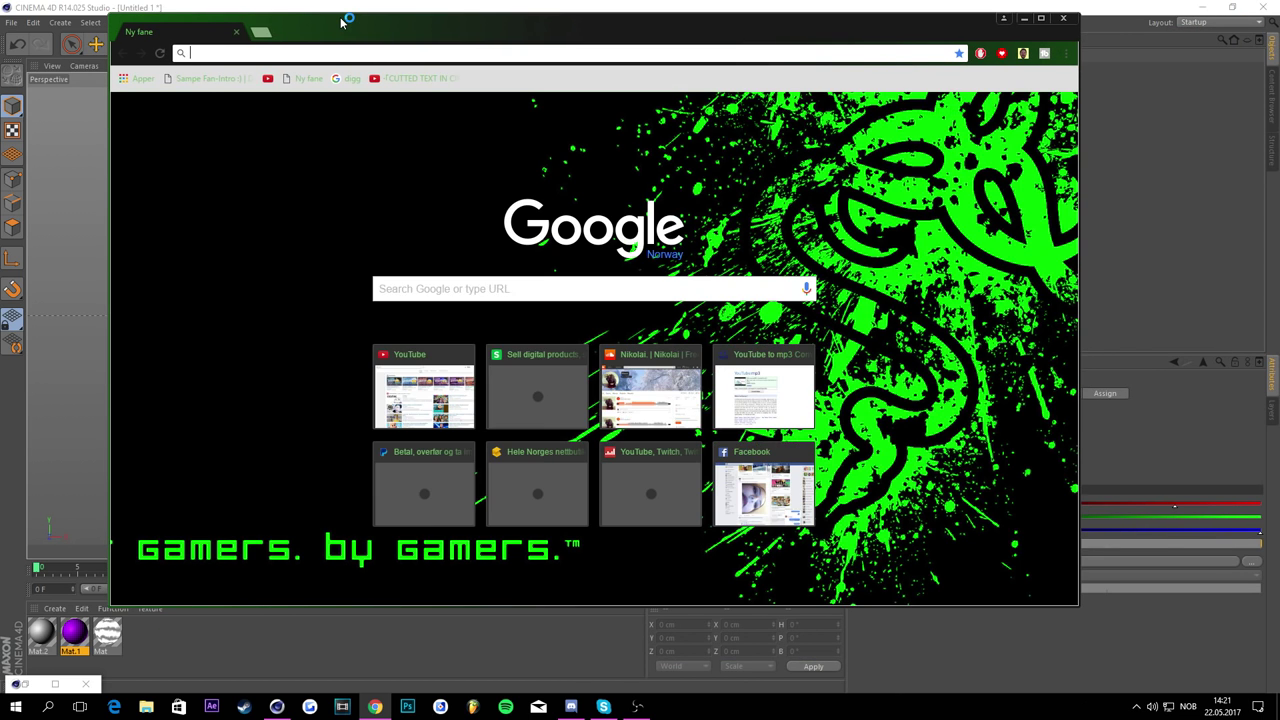
{"action": "double_click", "coordinate": [342, 20]}
{"action": "type", "text": "g"}
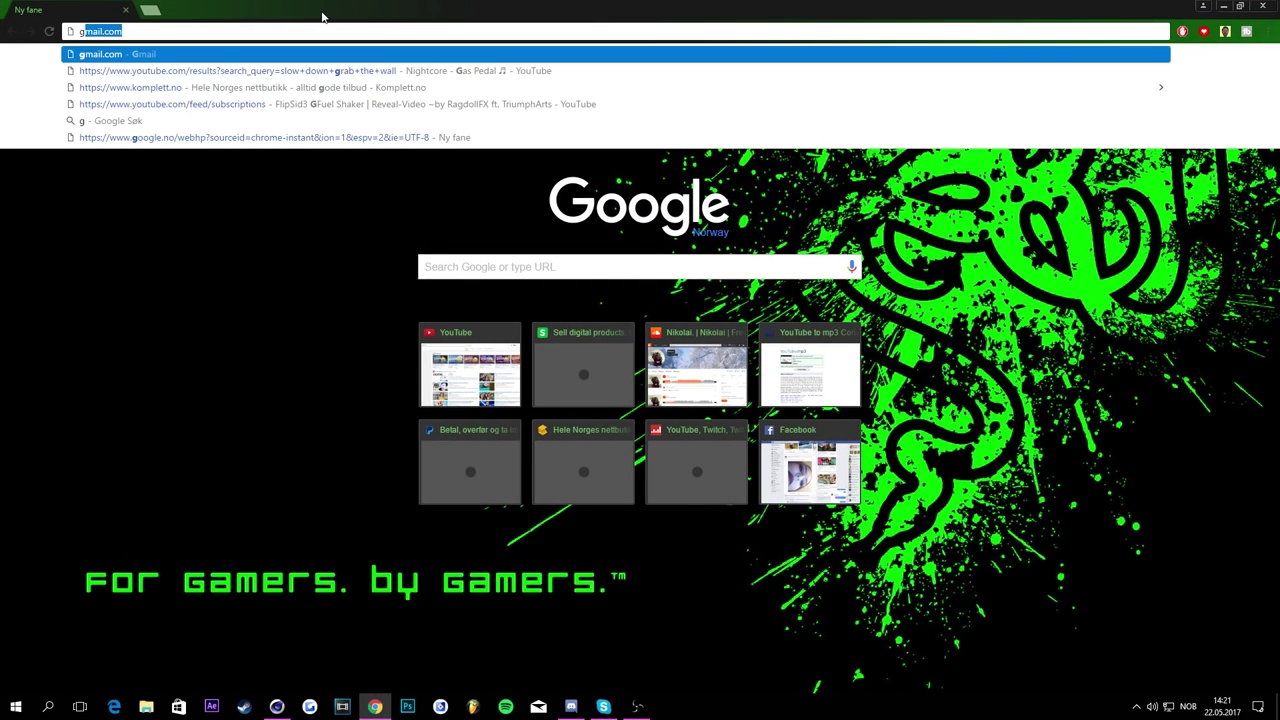
{"action": "type", "text": "runge"}
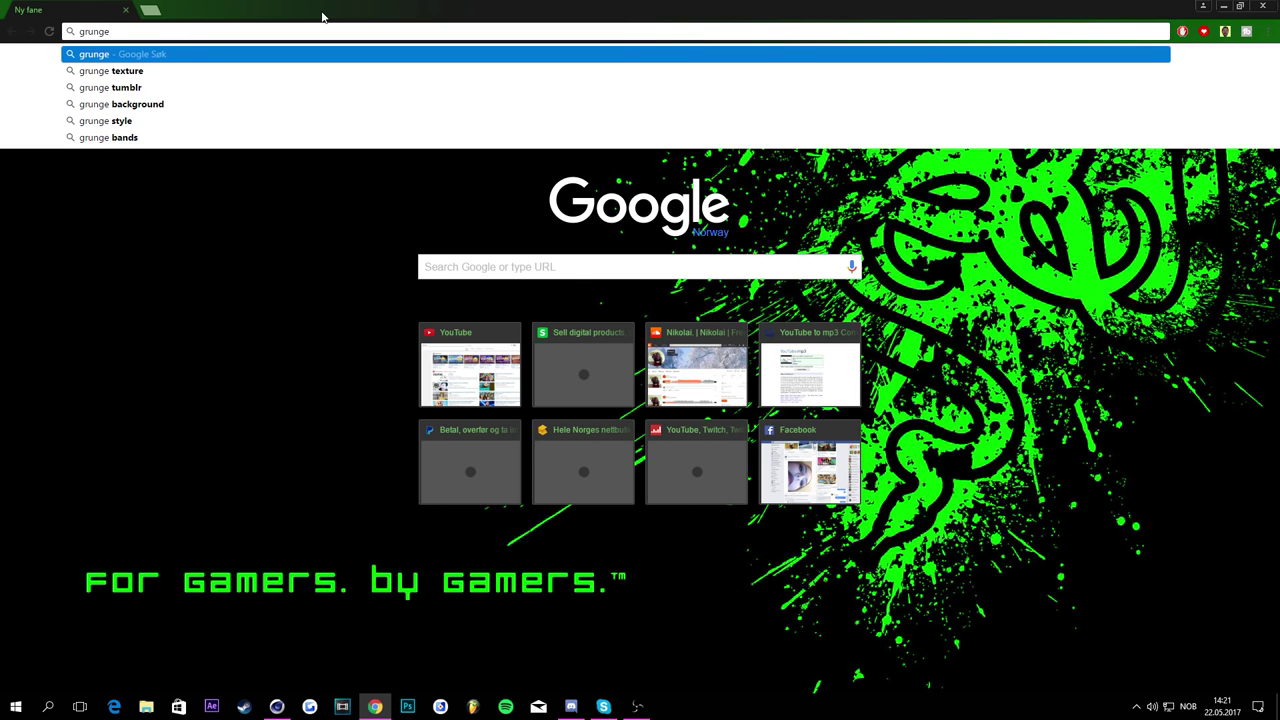
{"action": "type", "text": " textu"}
{"action": "key", "text": "Return"}
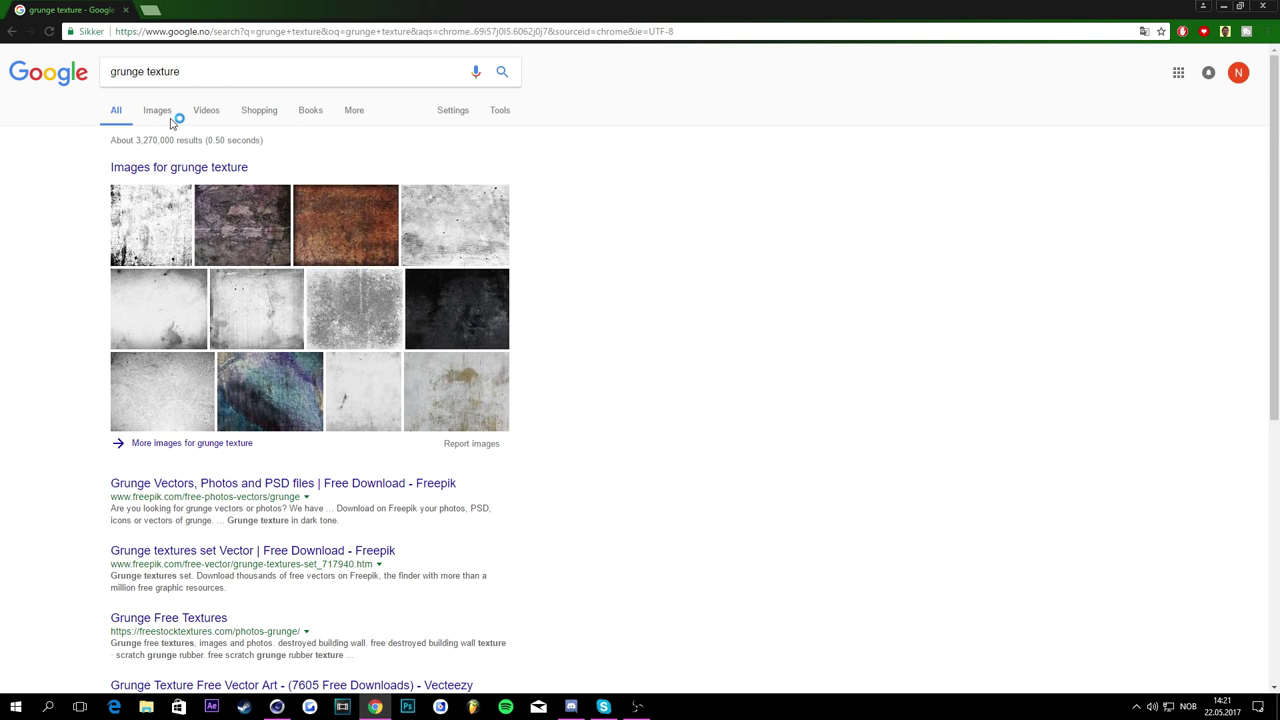
{"action": "left_click", "coordinate": [168, 115]}
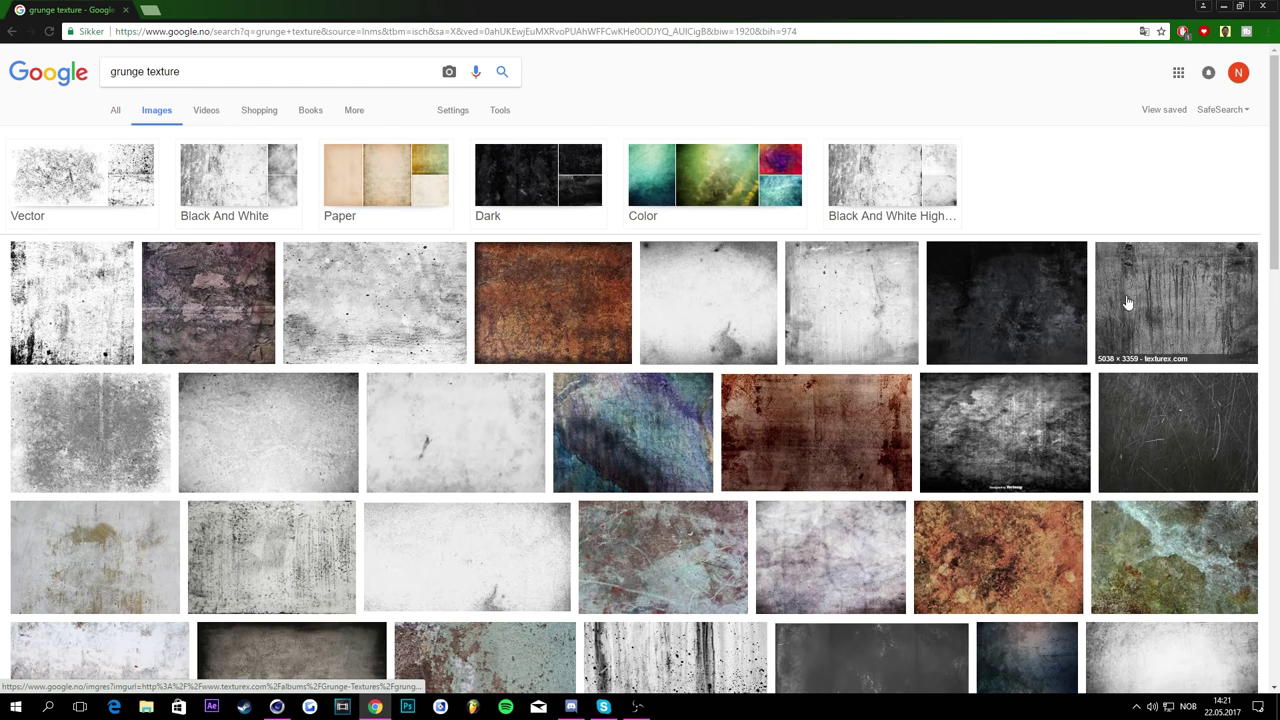
Step: Save the dark 700 × 490 grunge texture from Brusheezy to the Downloads folder as a JPEG image
{"action": "left_click", "coordinate": [1020, 300]}
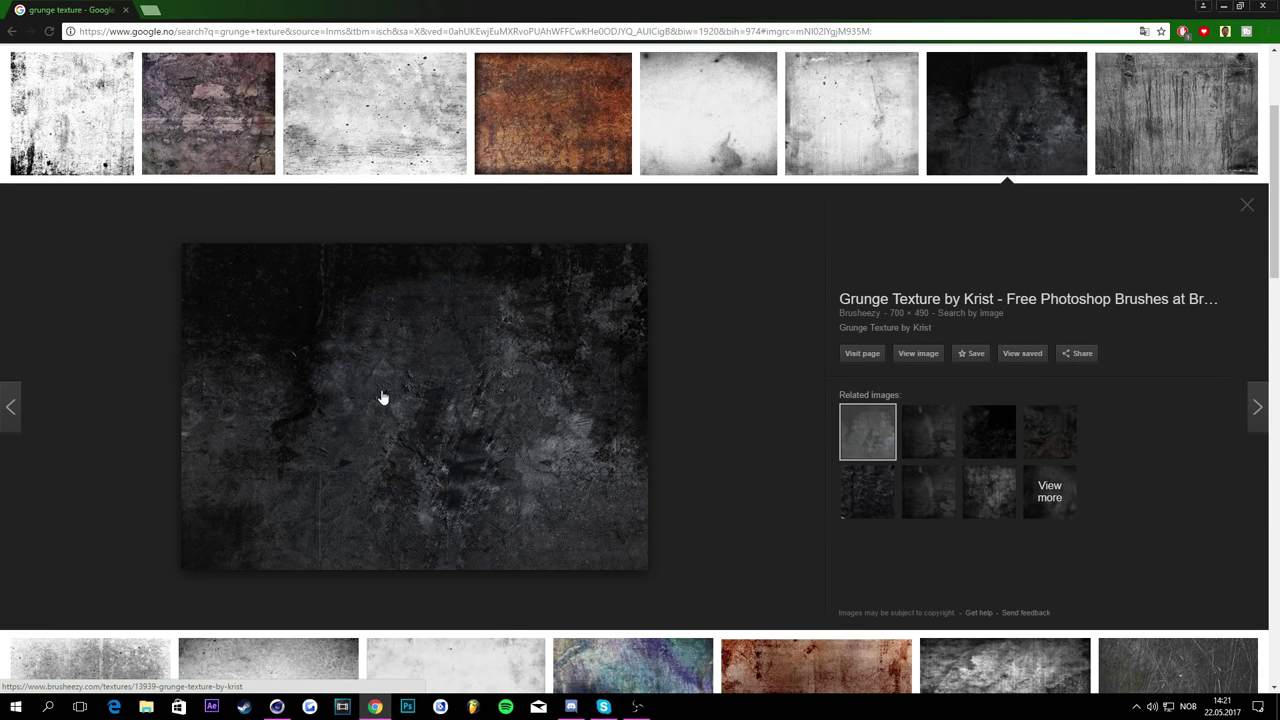
{"action": "right_click", "coordinate": [390, 372]}
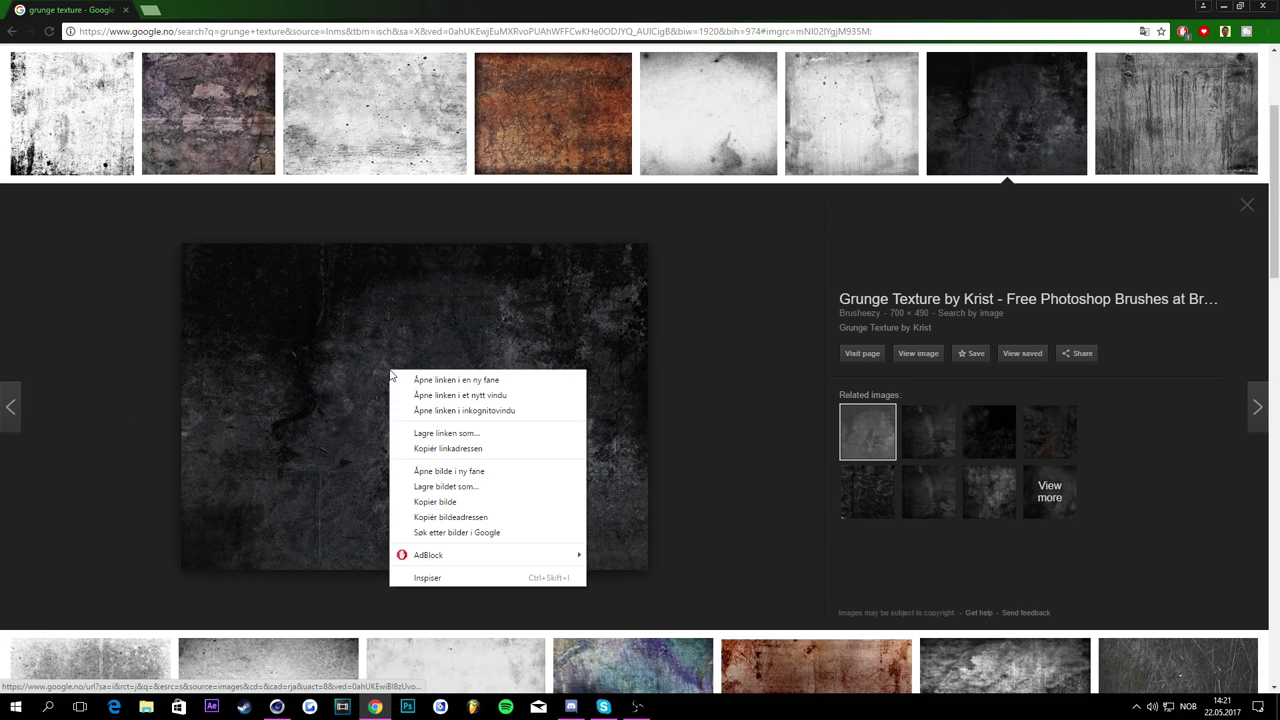
{"action": "left_click", "coordinate": [426, 487]}
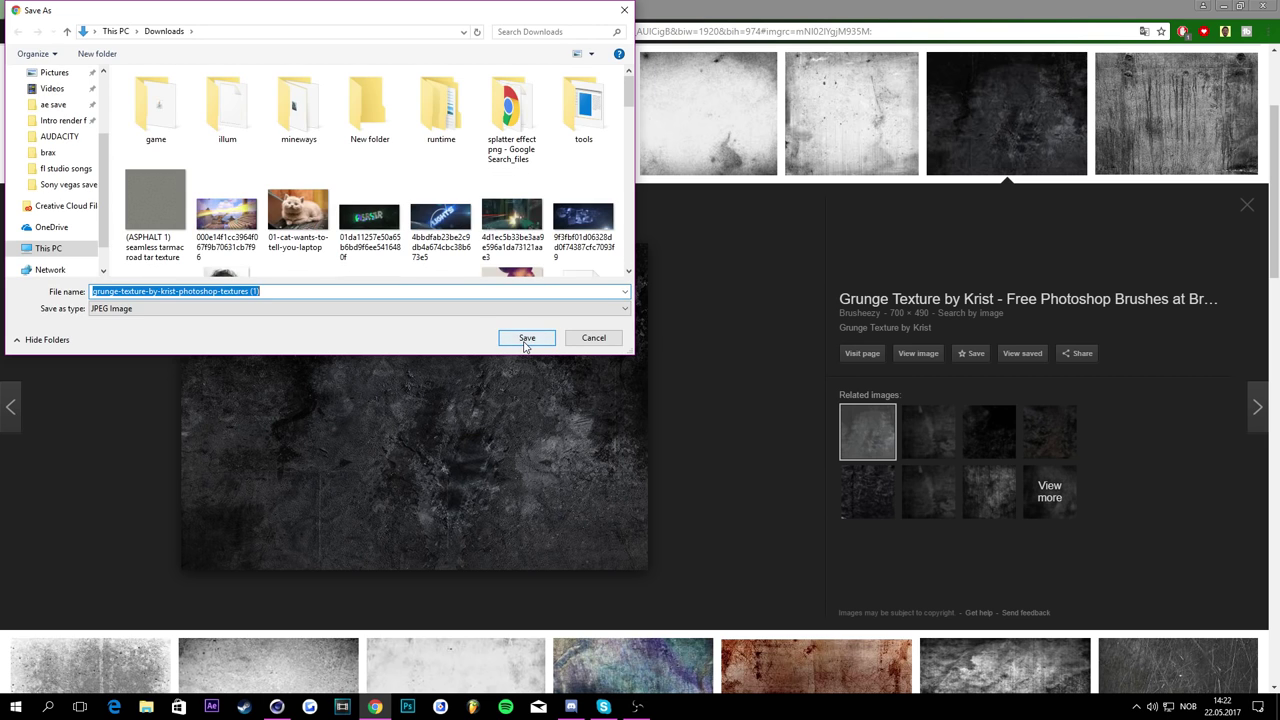
{"action": "left_click", "coordinate": [526, 340]}
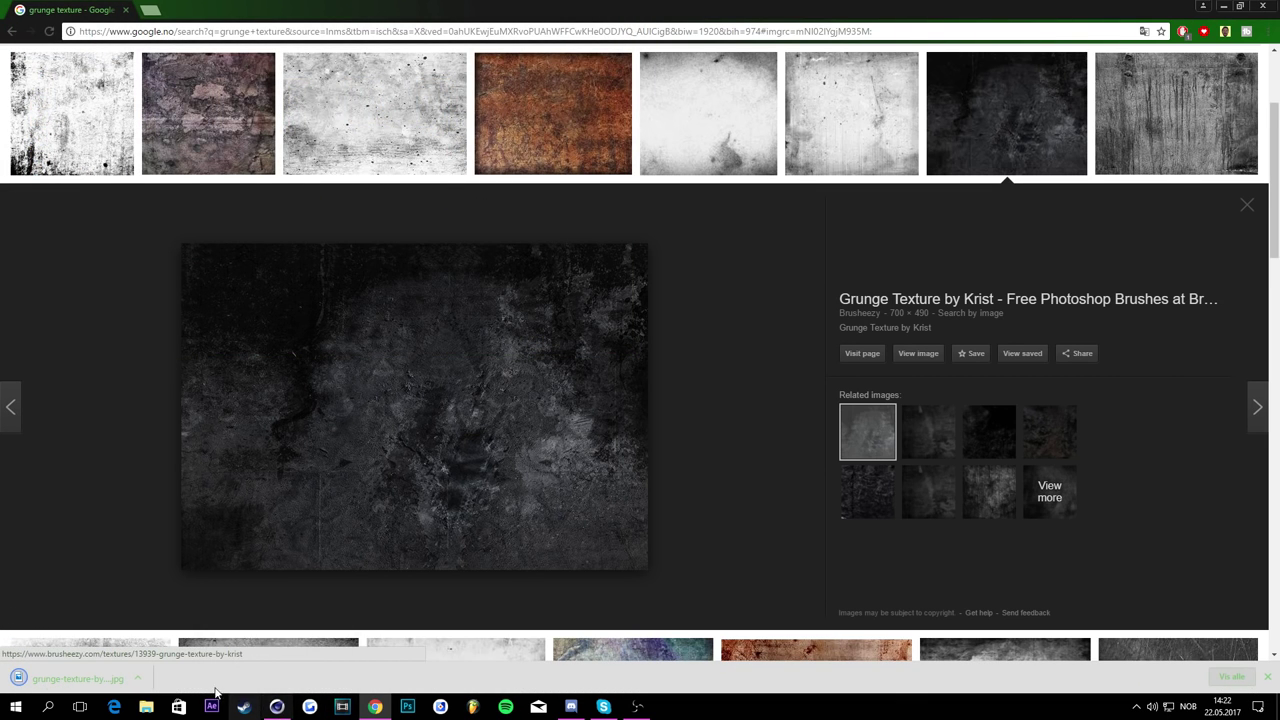
Step: Load the downloaded grunge image from Chrome into Mat.1's colour texture in Cinema 4D and set its mix strength to 25%
{"action": "left_click_drag", "start_coordinate": [66, 672], "coordinate": [407, 196]}
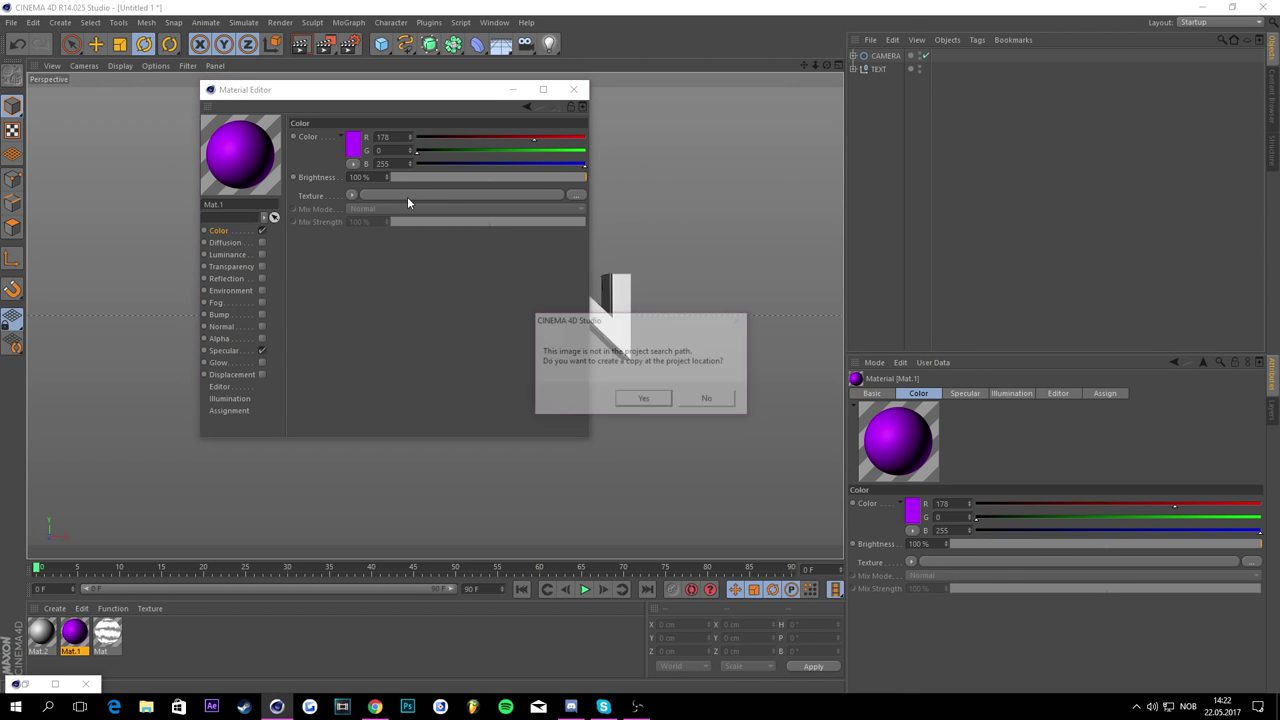
{"action": "left_click", "coordinate": [644, 400]}
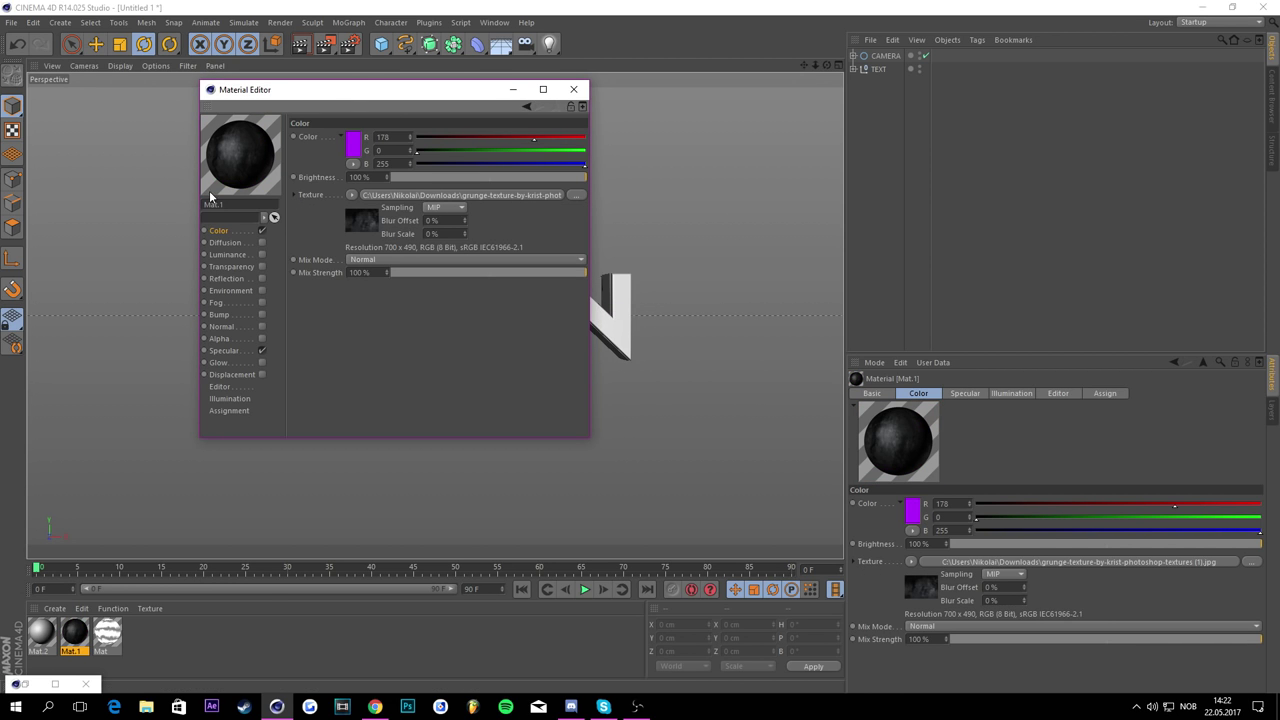
{"action": "left_click_drag", "start_coordinate": [491, 273], "coordinate": [438, 276]}
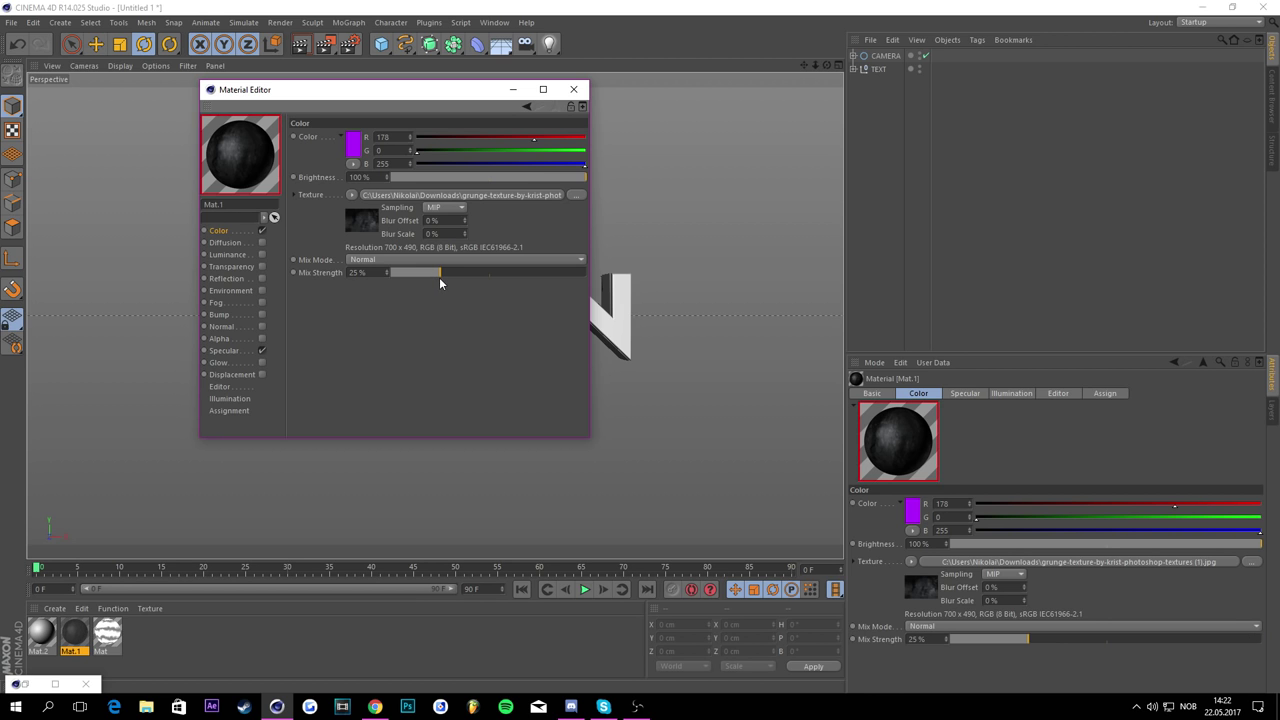
Step: Enable Mat.1's diffusion channel with a copy of the colour channel's grunge texture at 70% mix strength
{"action": "left_click", "coordinate": [262, 242]}
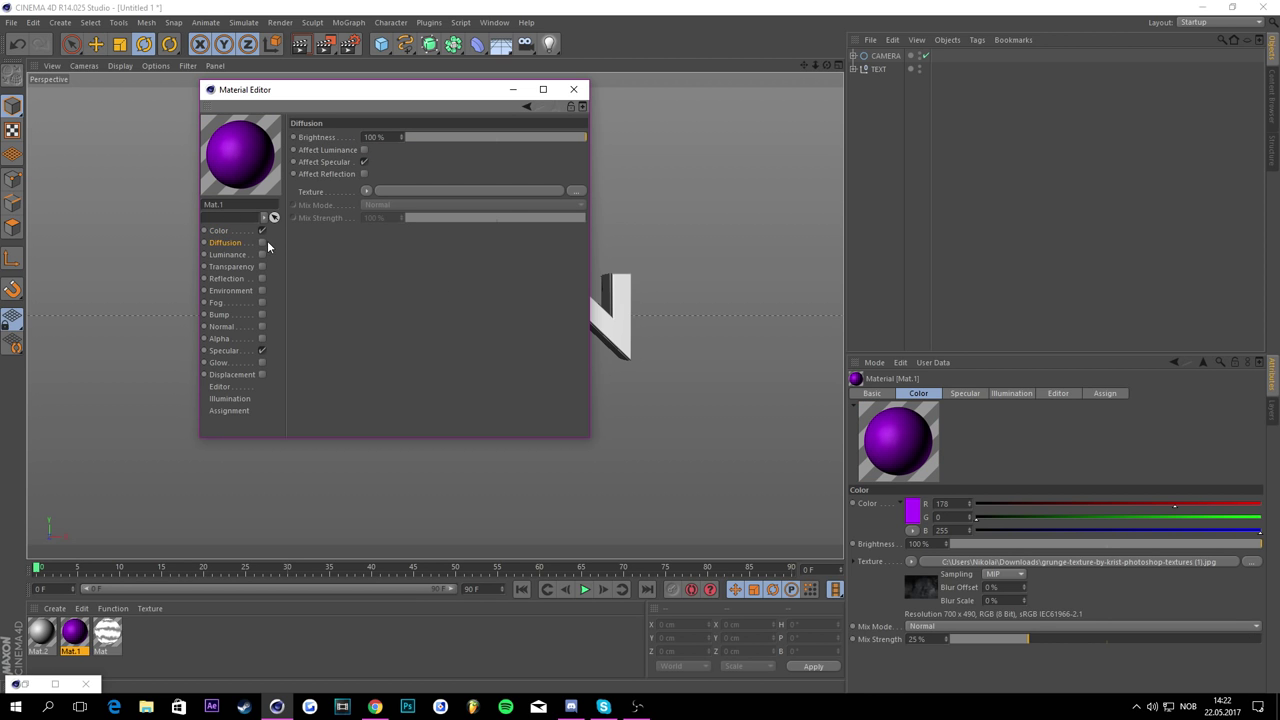
{"action": "left_click", "coordinate": [231, 232]}
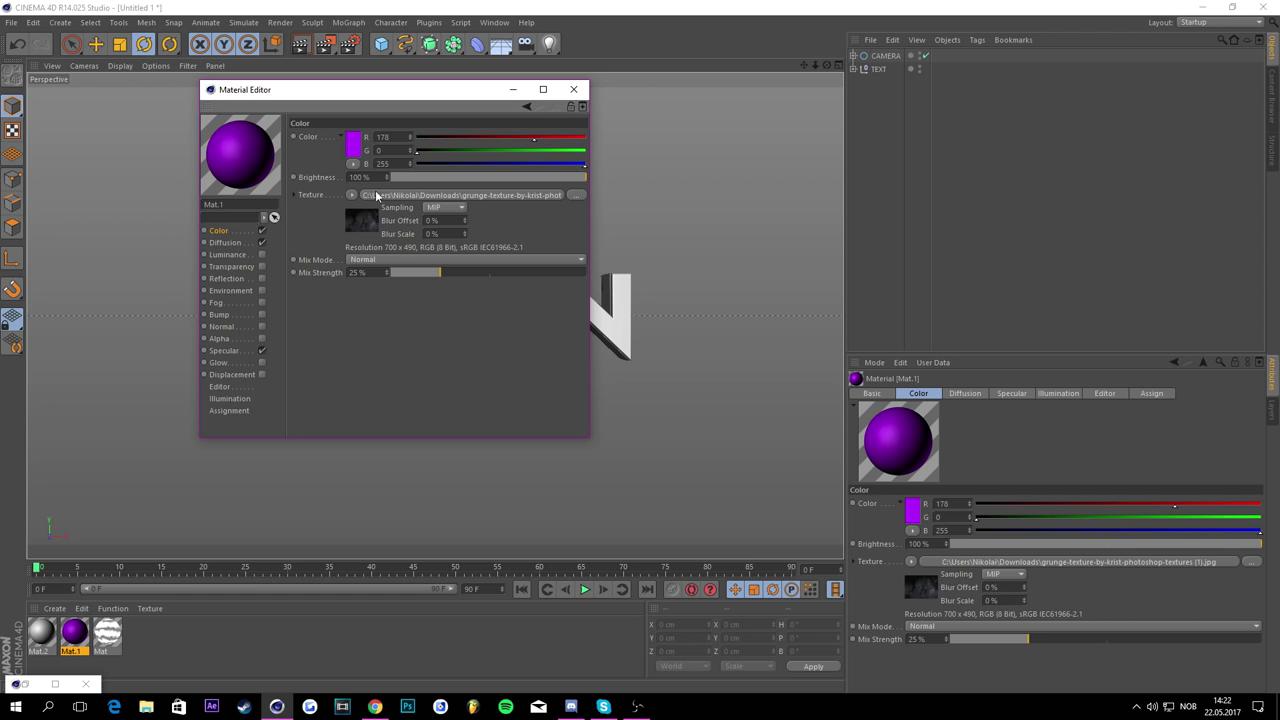
{"action": "left_click", "coordinate": [352, 194]}
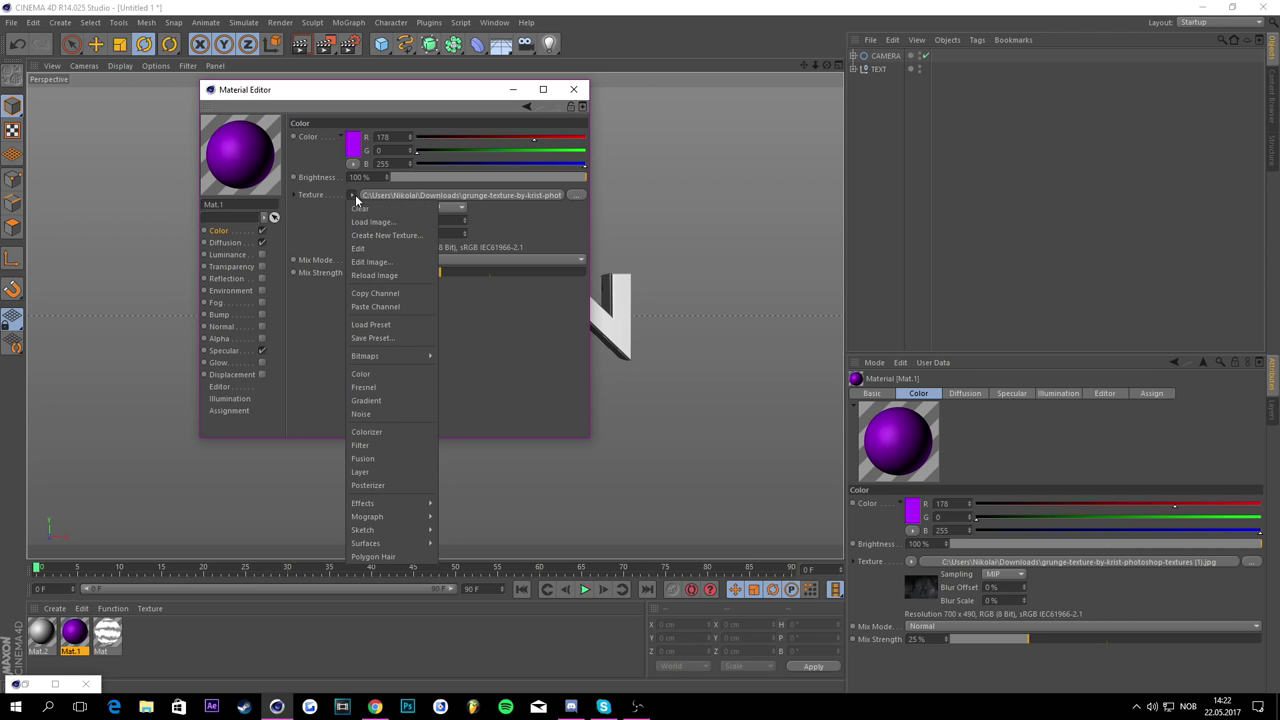
{"action": "left_click", "coordinate": [364, 294]}
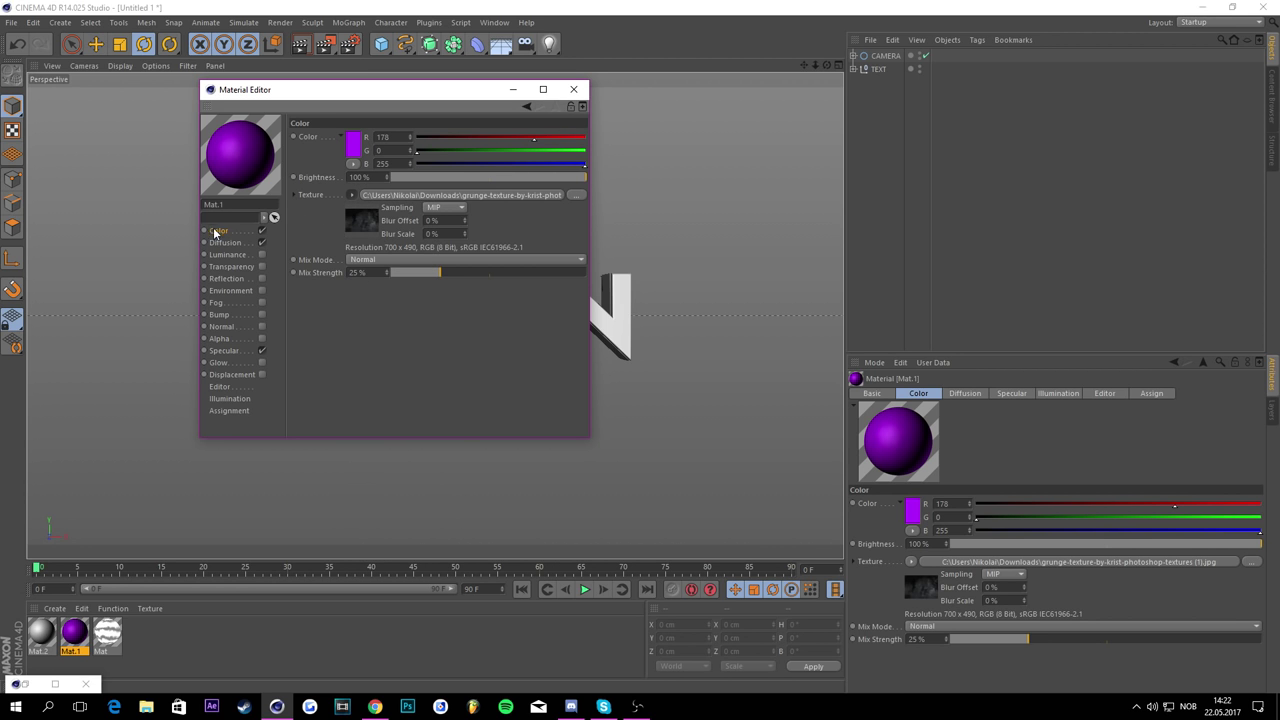
{"action": "left_click", "coordinate": [220, 243]}
{"action": "left_click", "coordinate": [366, 191]}
{"action": "left_click", "coordinate": [388, 258]}
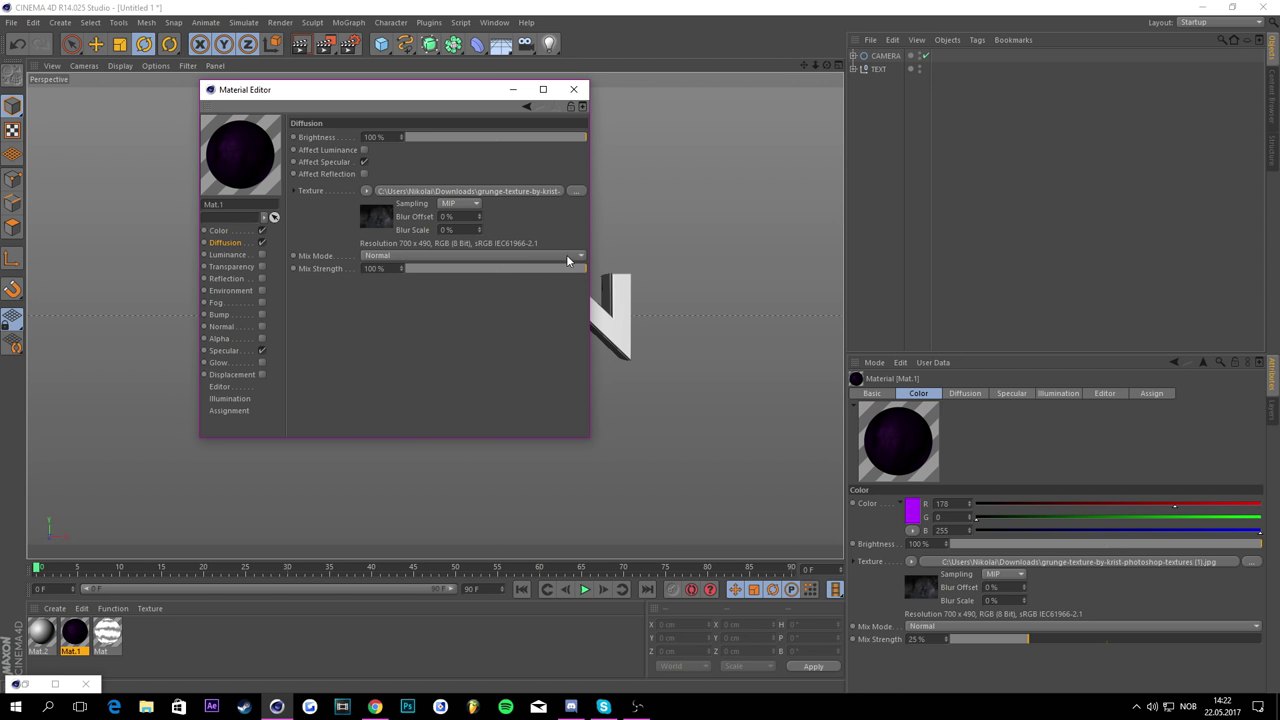
{"action": "left_click_drag", "start_coordinate": [550, 269], "coordinate": [532, 273]}
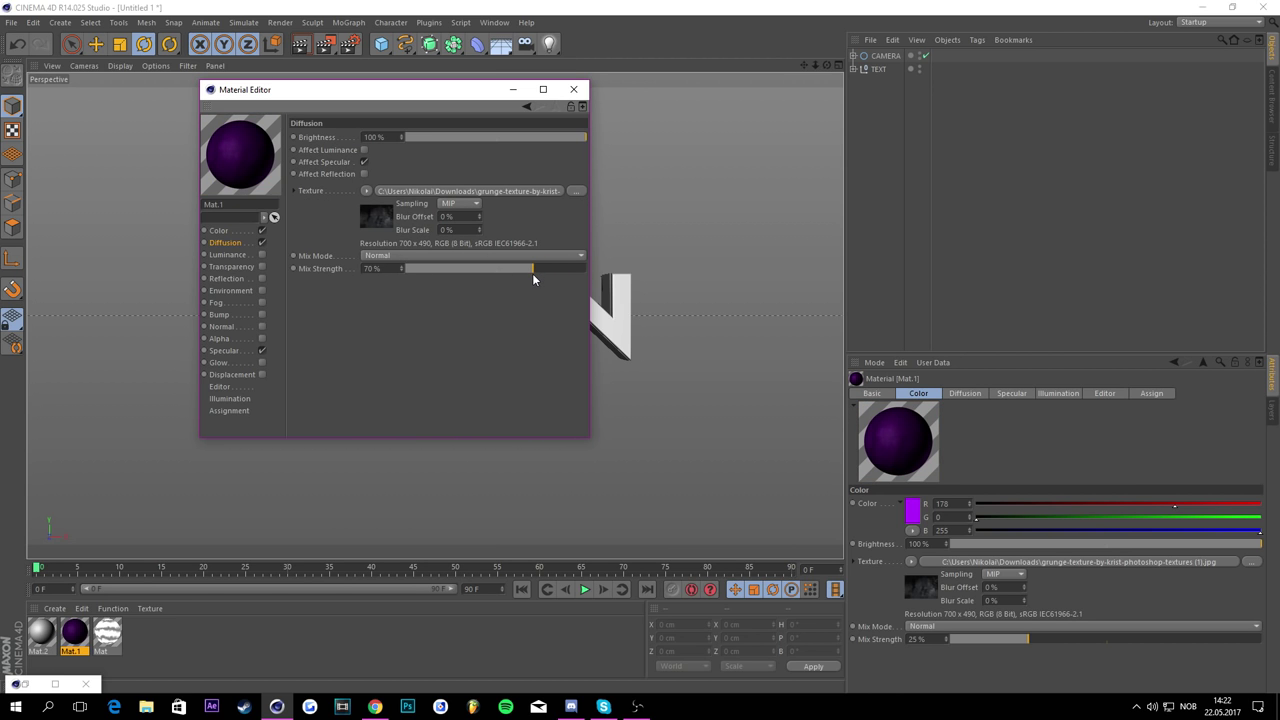
Step: Enable Mat.1's reflection channel and paste the copied grunge texture into it
{"action": "left_click", "coordinate": [262, 279]}
{"action": "left_click", "coordinate": [352, 219]}
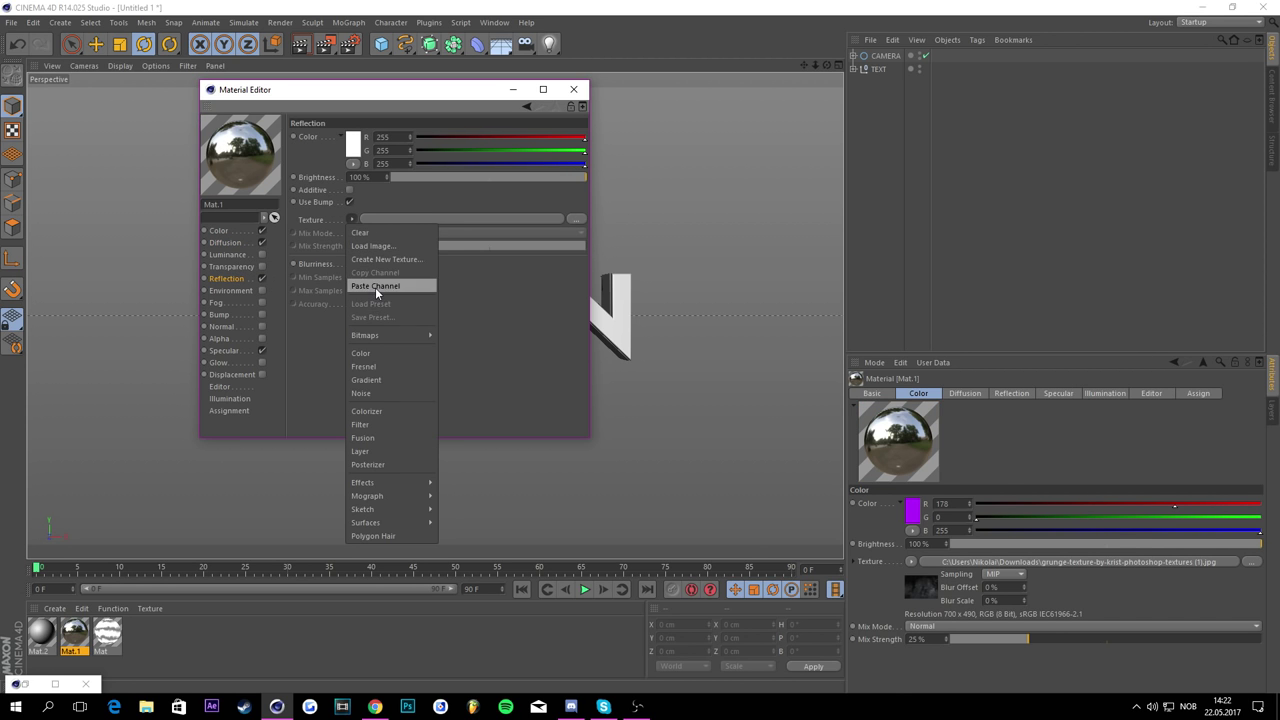
{"action": "left_click", "coordinate": [375, 286]}
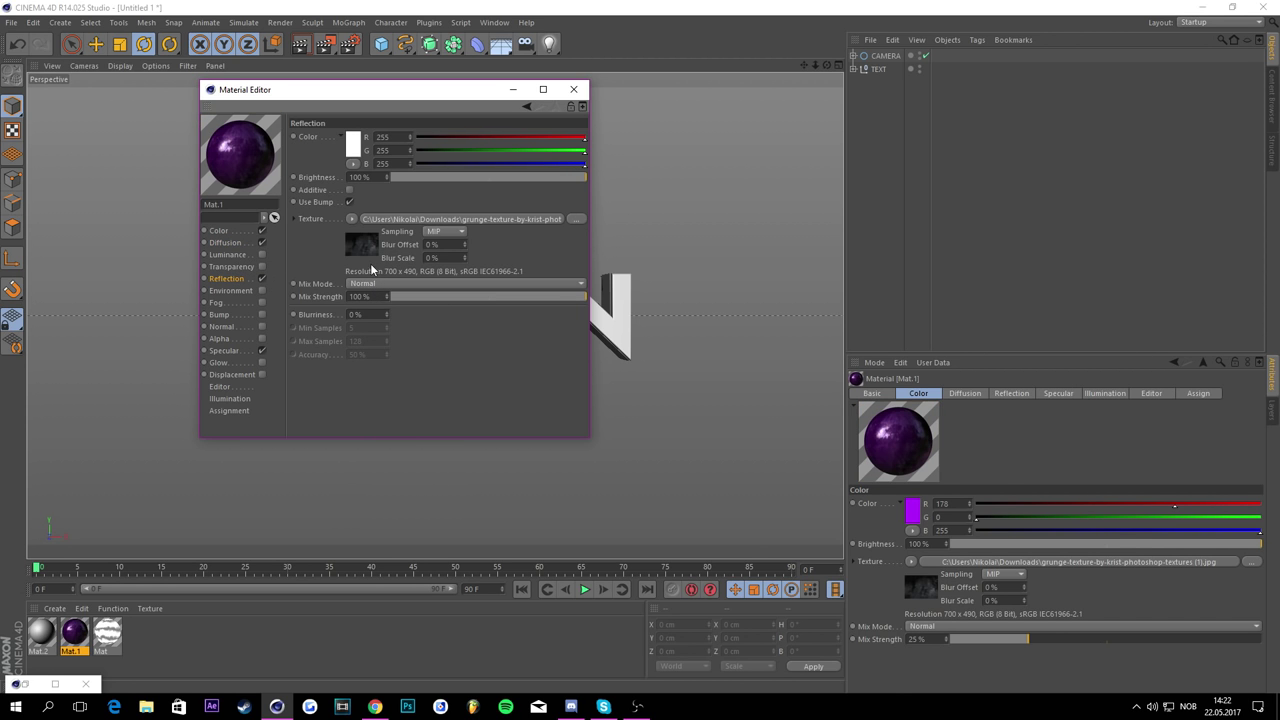
Step: Set Mat.1's reflection colour to purple with RGB 161, 0, 255
{"action": "left_click", "coordinate": [352, 145]}
{"action": "left_click_drag", "start_coordinate": [381, 96], "coordinate": [409, 92]}
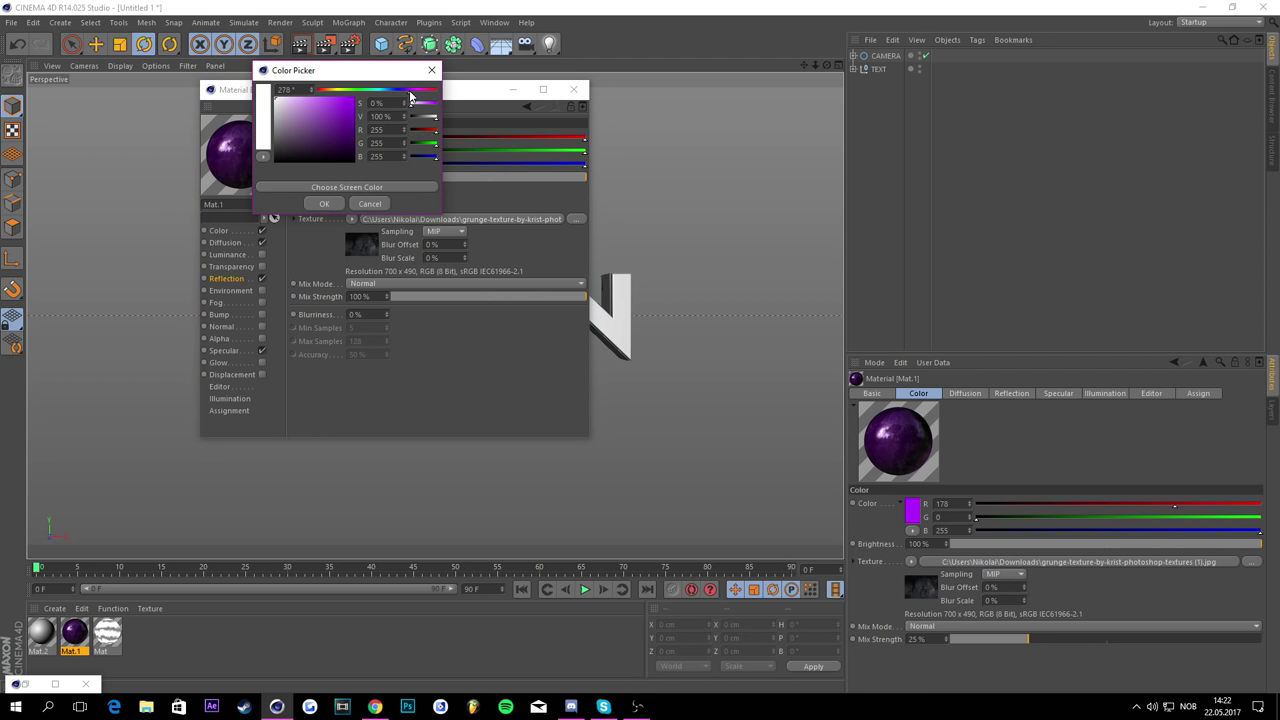
{"action": "left_click_drag", "start_coordinate": [327, 111], "coordinate": [442, 67]}
{"action": "left_click", "coordinate": [323, 204]}
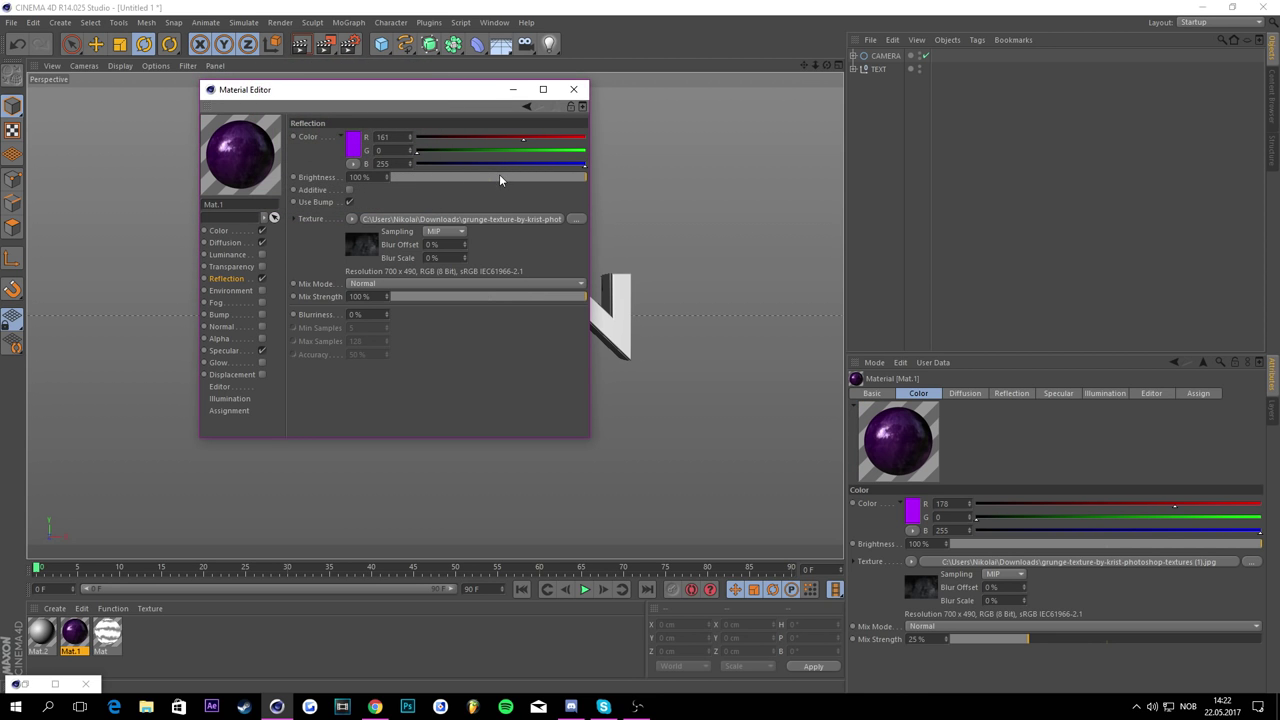
Step: Set Mat.1's reflection brightness to 81% and its texture mix strength to 60%
{"action": "left_click", "coordinate": [488, 181]}
{"action": "left_click_drag", "start_coordinate": [490, 178], "coordinate": [549, 177]}
{"action": "left_click", "coordinate": [489, 297]}
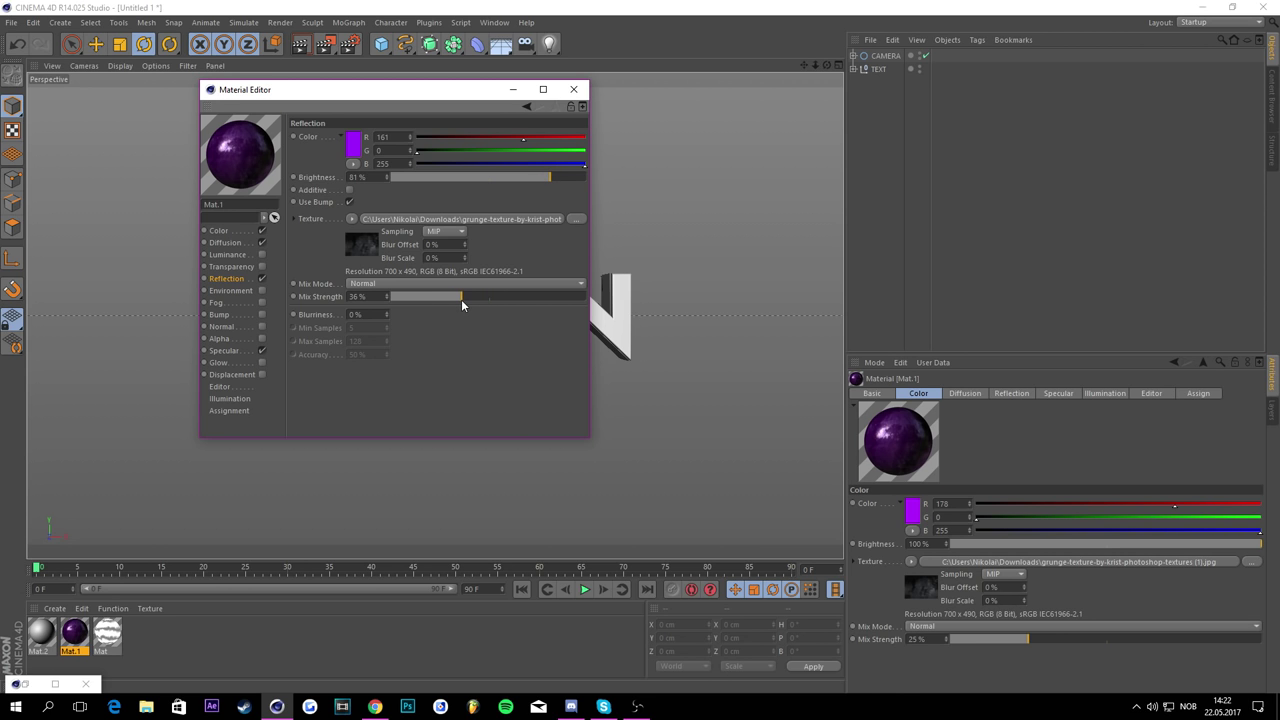
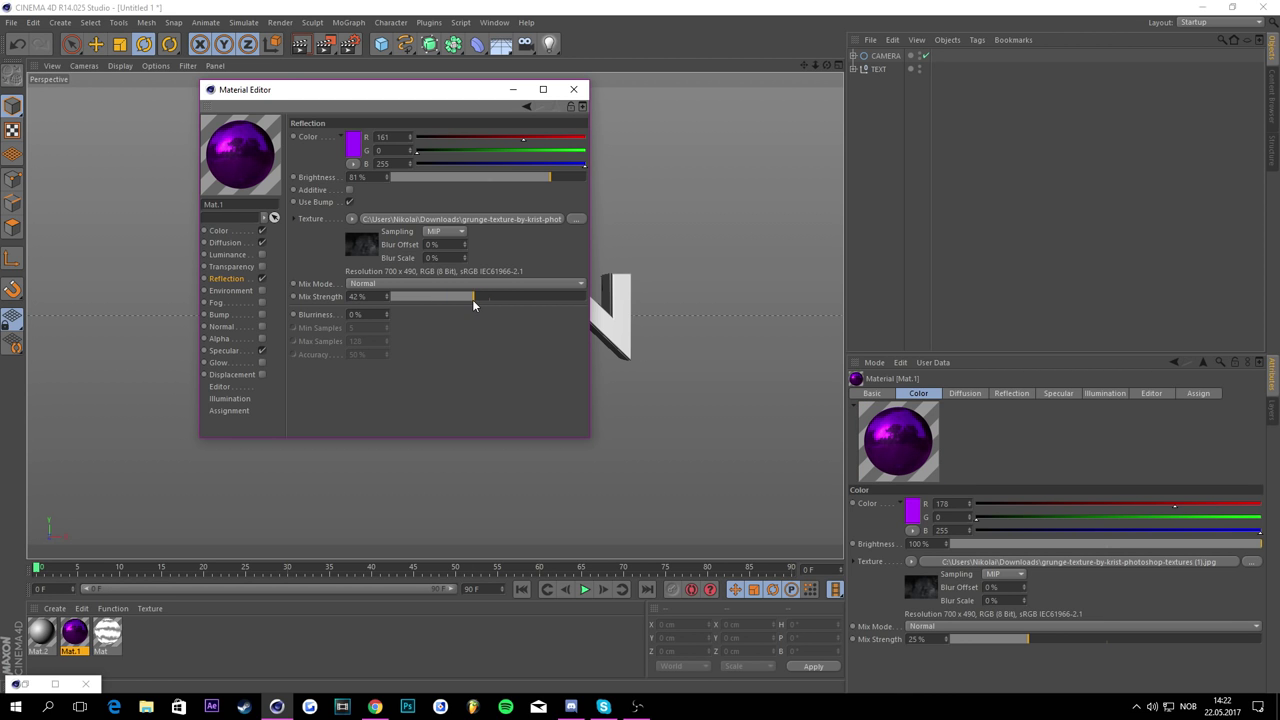
{"action": "left_click_drag", "start_coordinate": [496, 298], "coordinate": [509, 296]}
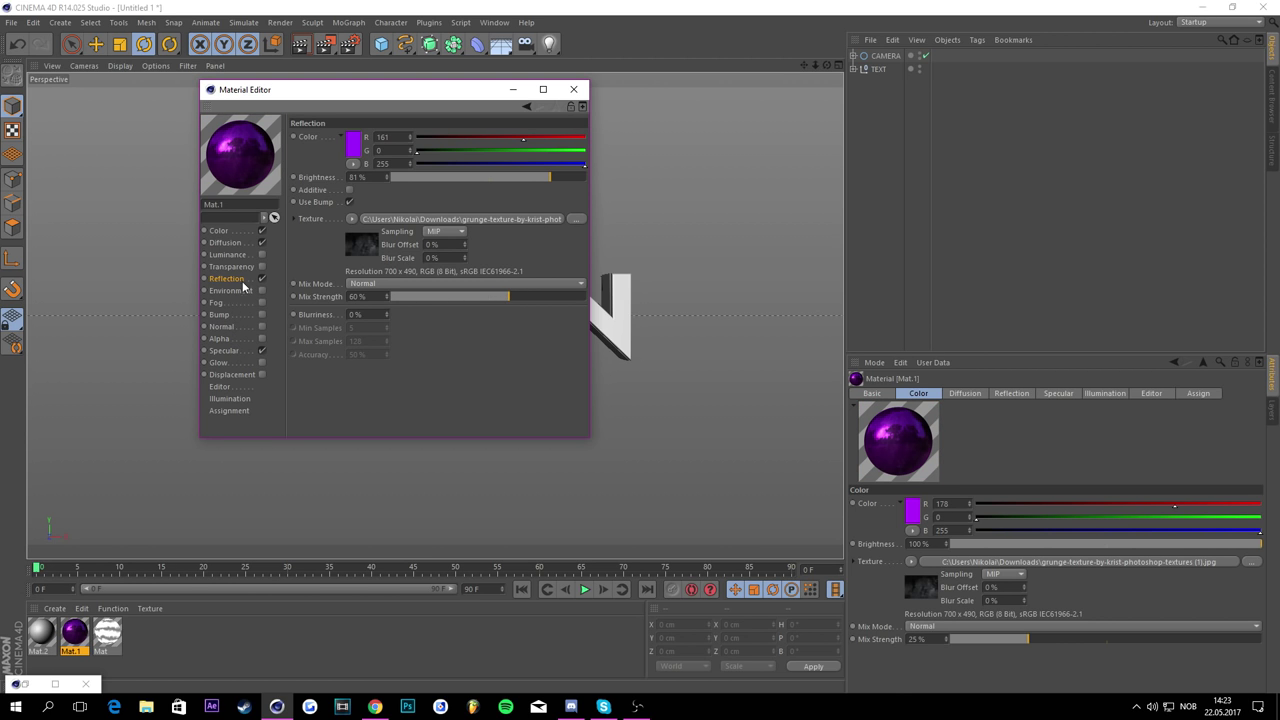
Step: Enable Mat.1's bump channel with the copied grunge texture at 11% strength
{"action": "left_click", "coordinate": [262, 314]}
{"action": "left_click", "coordinate": [341, 166]}
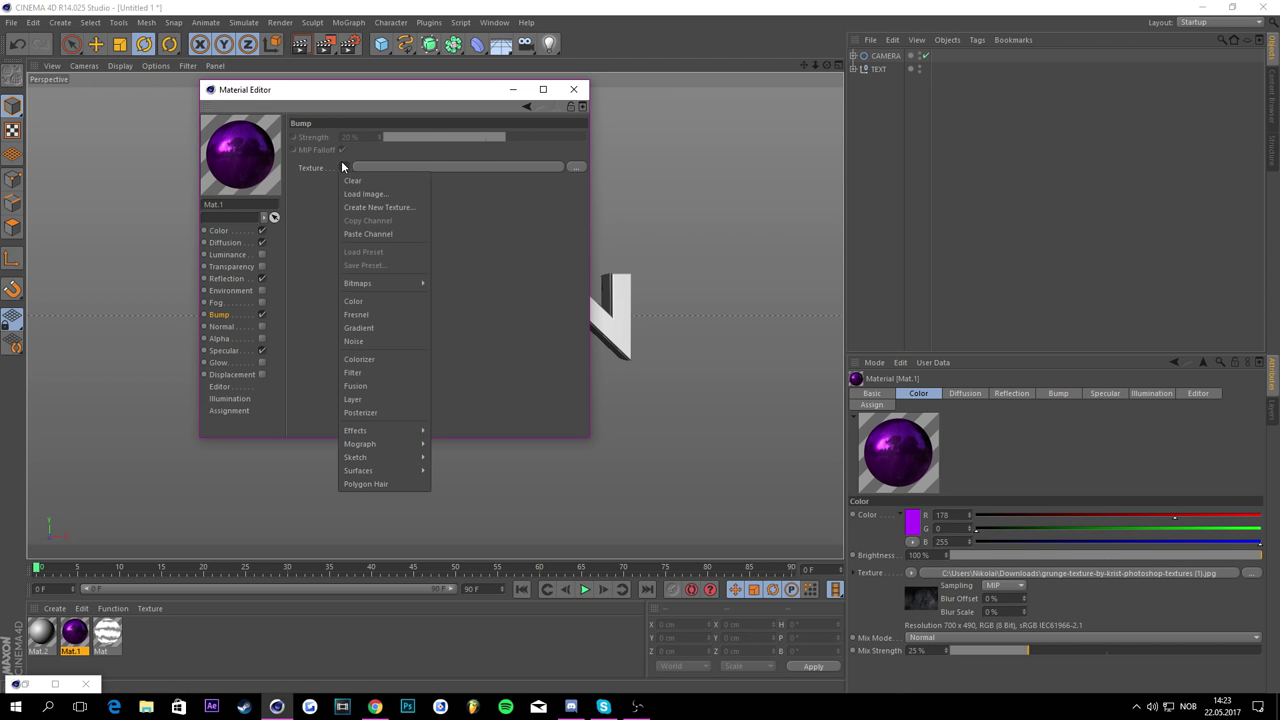
{"action": "left_click", "coordinate": [388, 234]}
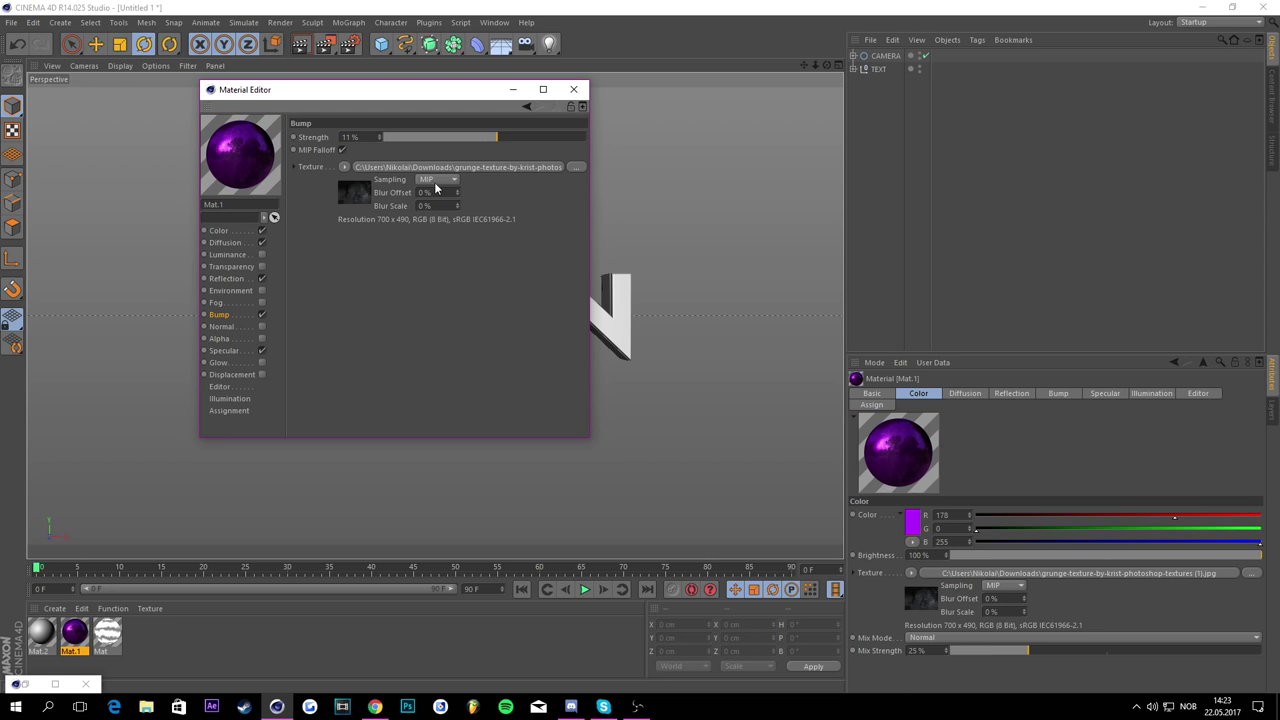
Step: Set Mat.1's specular mode to Metal with a width of 68% and a height of 33%
{"action": "left_click", "coordinate": [222, 351]}
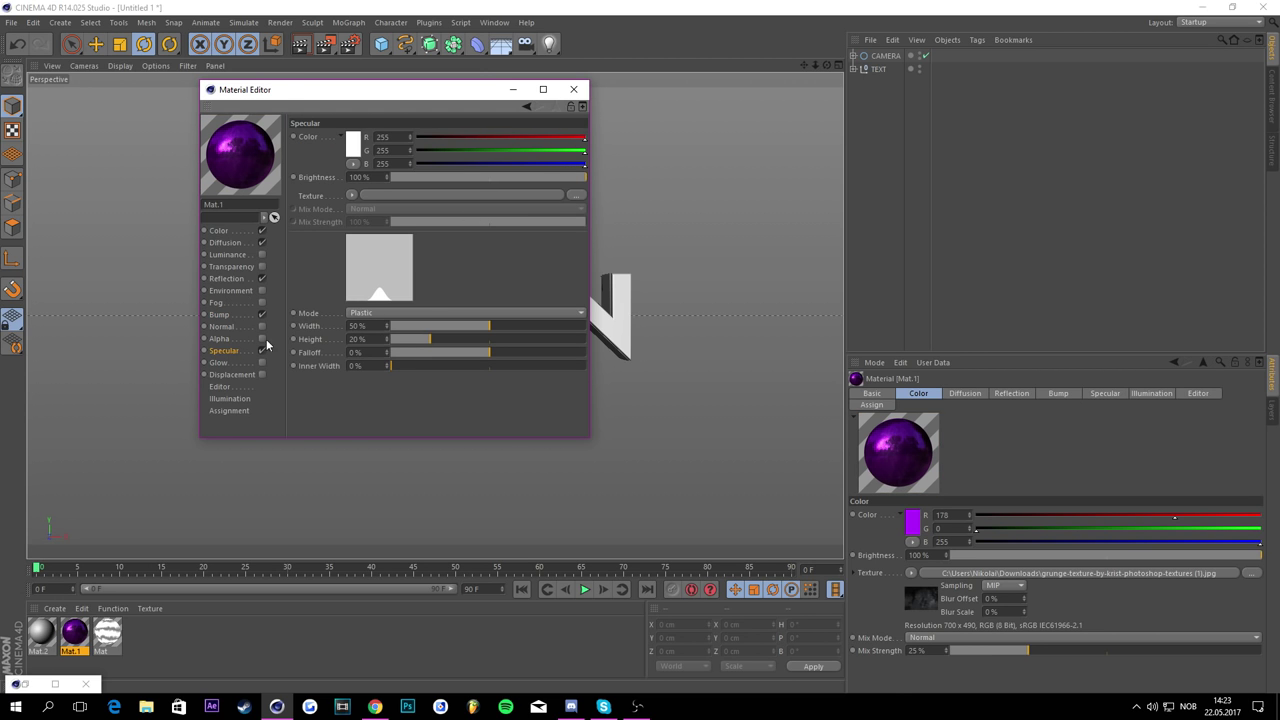
{"action": "left_click", "coordinate": [395, 316]}
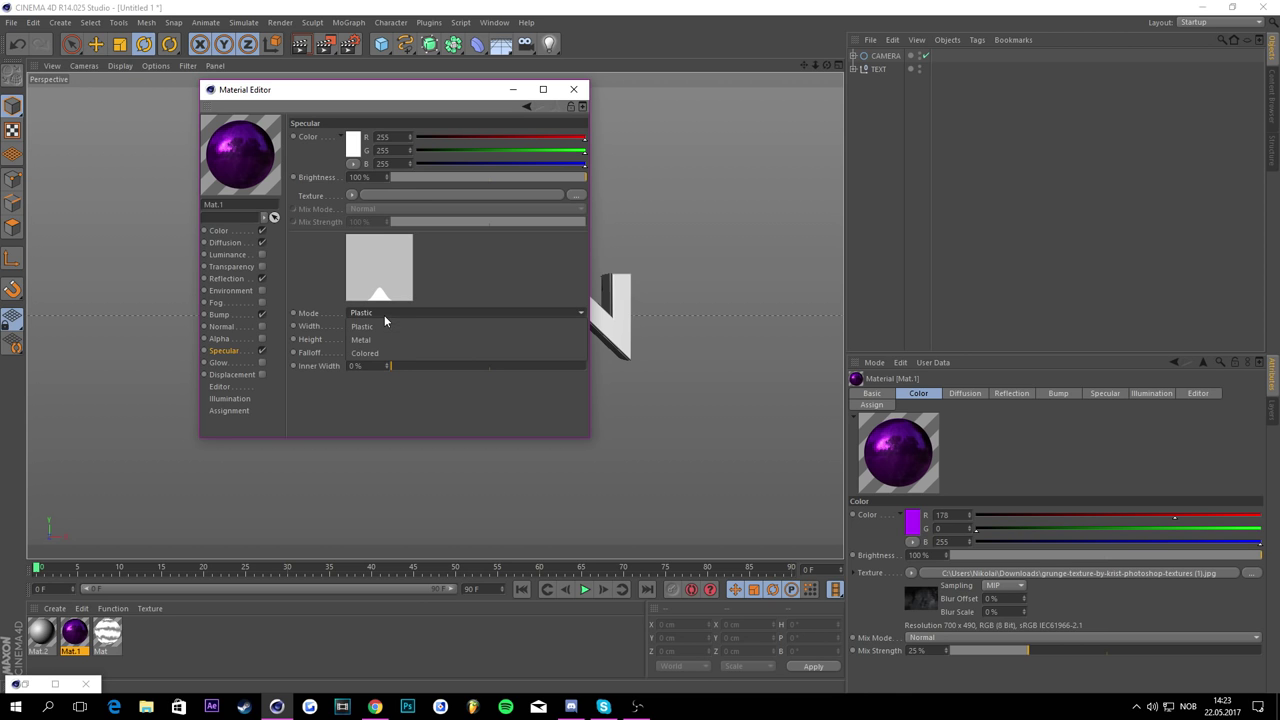
{"action": "left_click", "coordinate": [384, 337]}
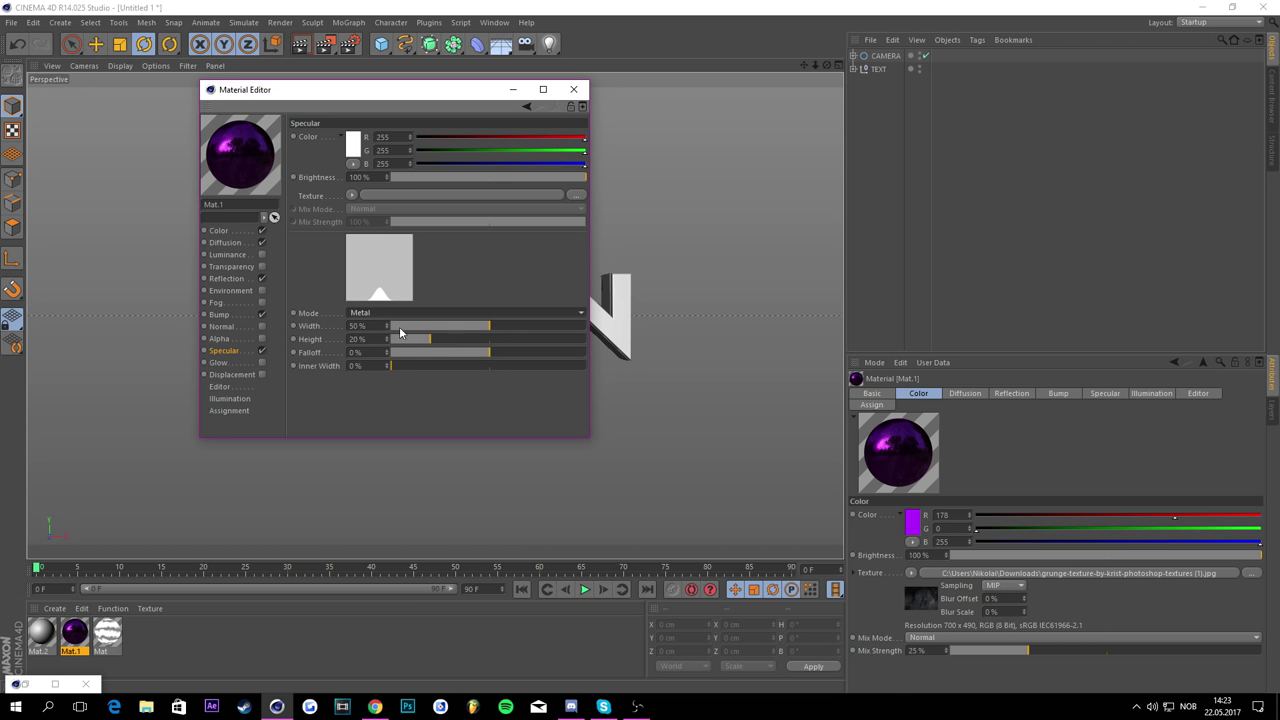
{"action": "left_click_drag", "start_coordinate": [508, 332], "coordinate": [533, 328]}
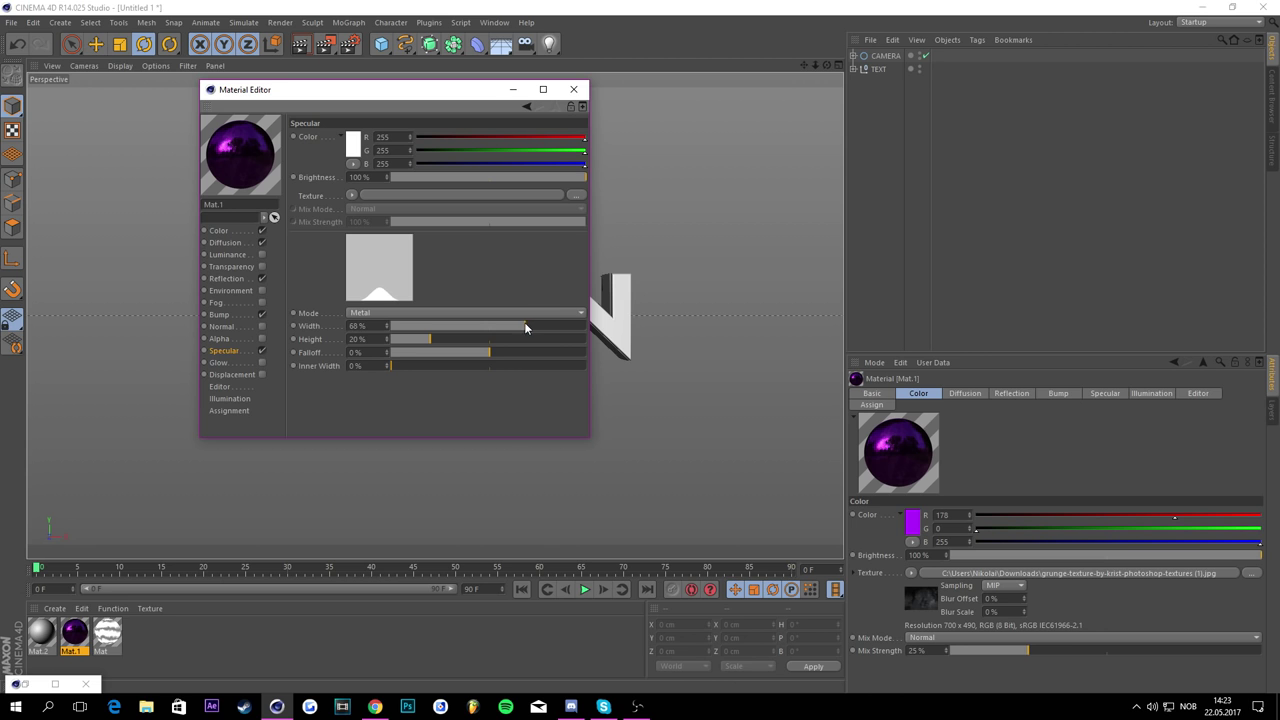
{"action": "left_click_drag", "start_coordinate": [450, 340], "coordinate": [455, 342]}
Step: Change Mat.1's preview shape to Torus (Soft Shadow), rotate the preview, and close the material editor
{"action": "right_click", "coordinate": [243, 133]}
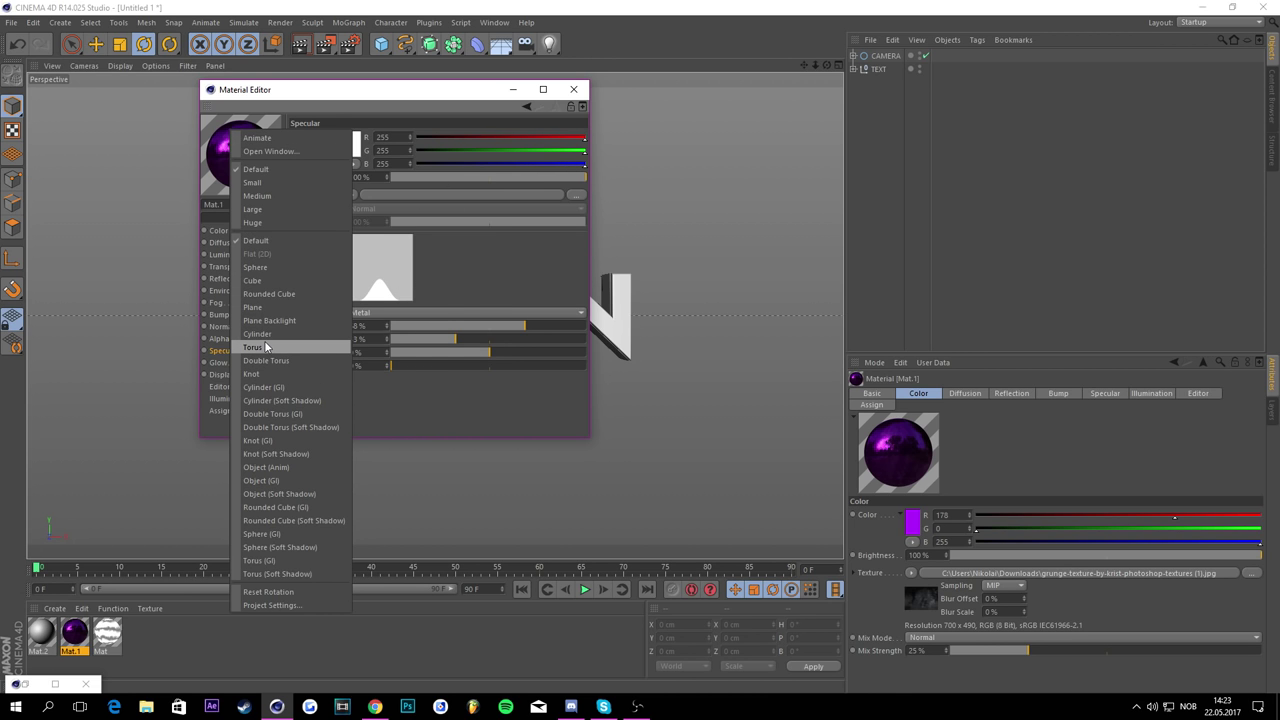
{"action": "left_click", "coordinate": [295, 574]}
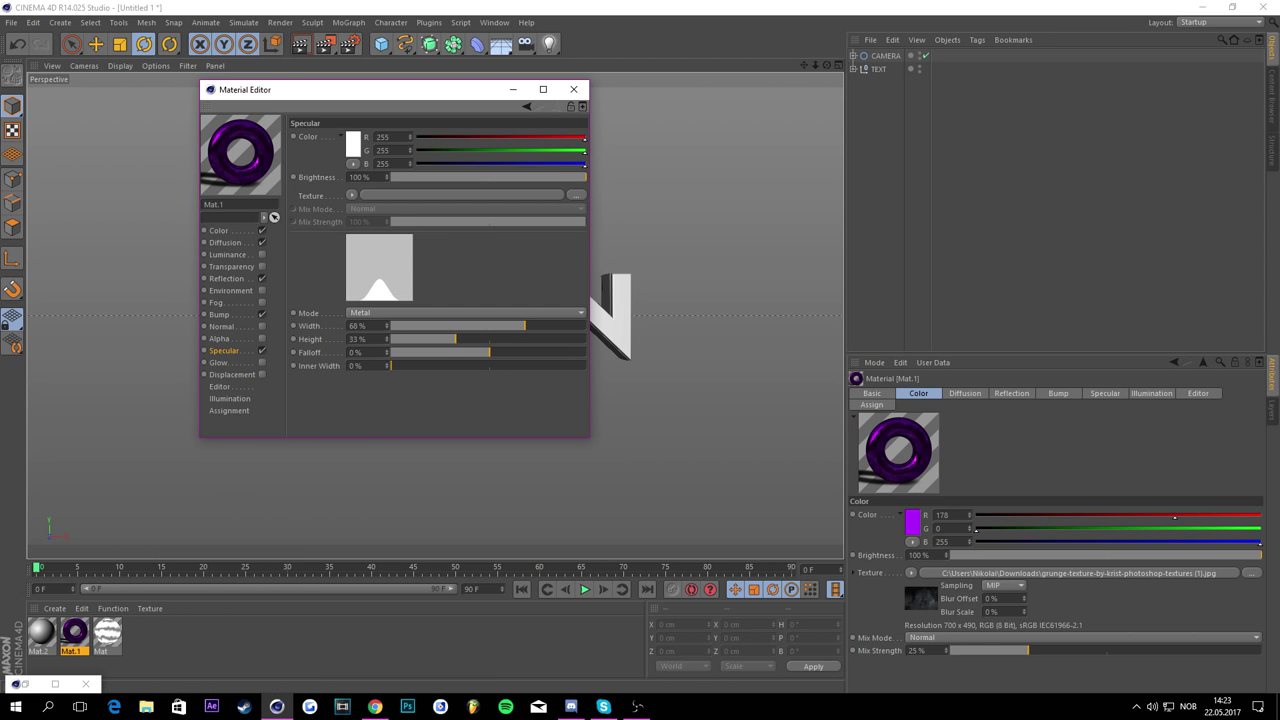
{"action": "mouse_move", "coordinate": [258, 170]}
{"action": "left_mouse_down"}
{"action": "mouse_move", "coordinate": [228, 166]}
{"action": "mouse_move", "coordinate": [258, 170]}
{"action": "left_mouse_up"}
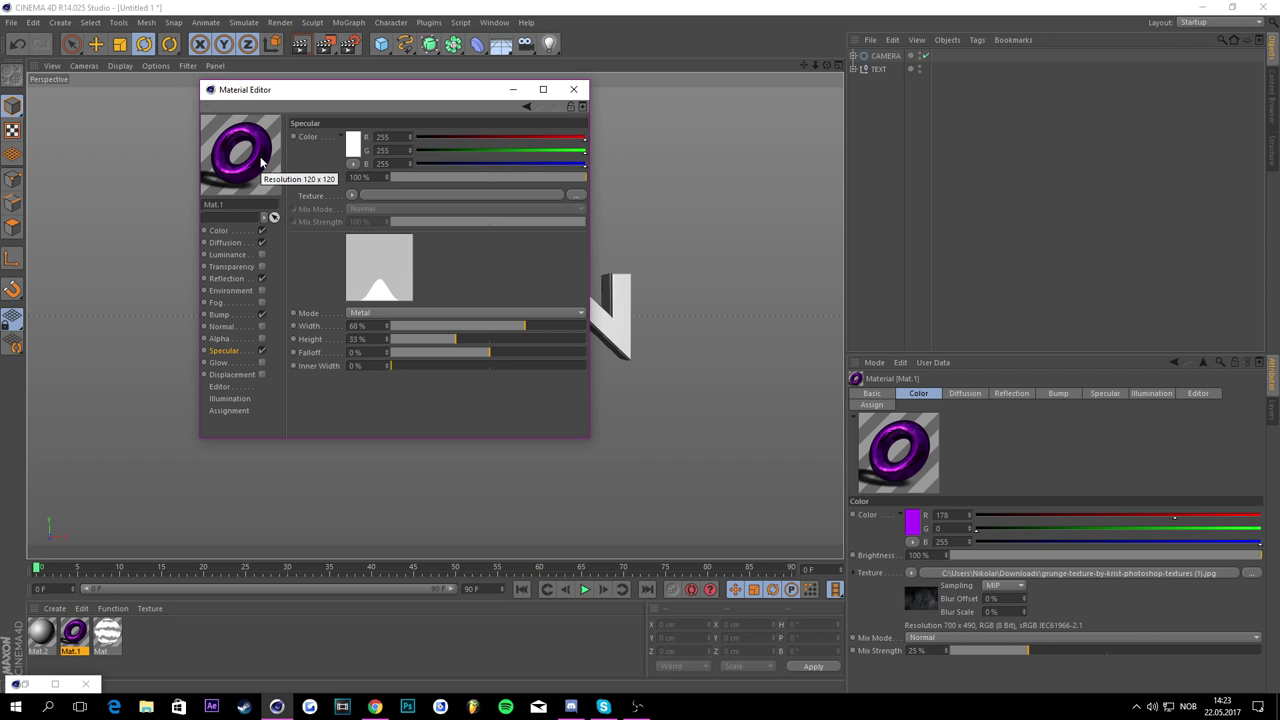
{"action": "left_click", "coordinate": [573, 88]}
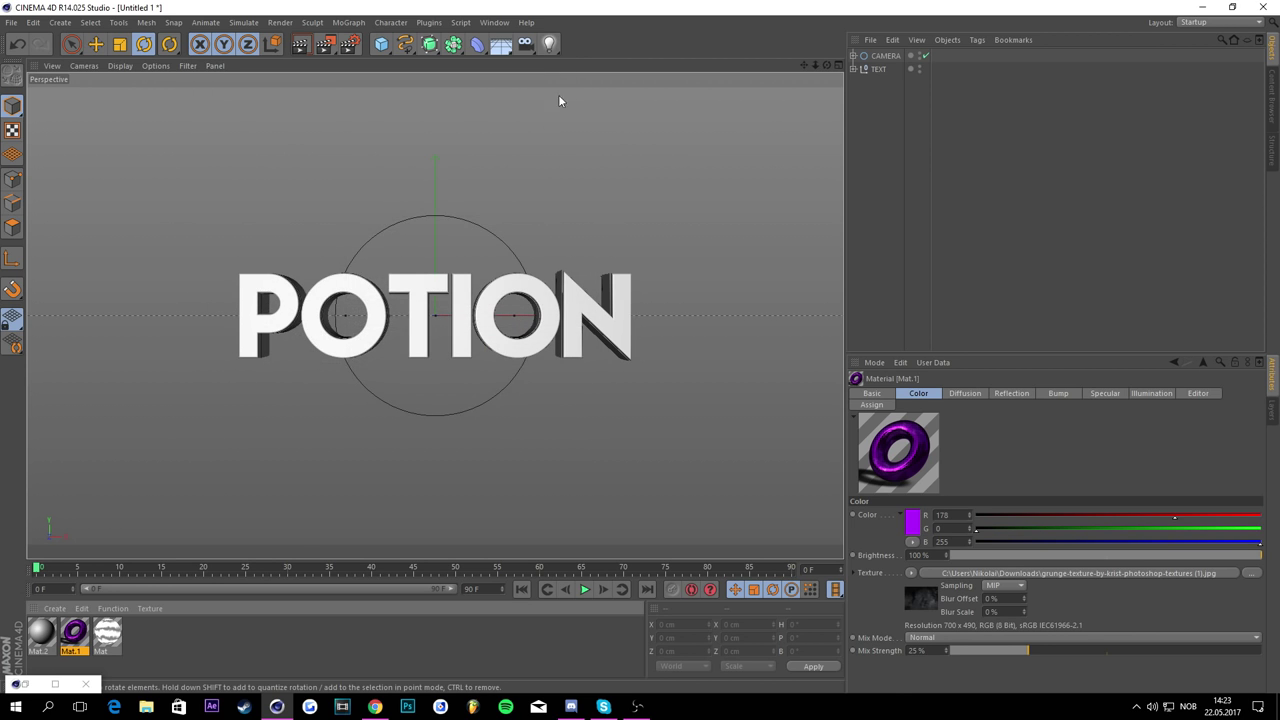
Step: Delete the unused Mat.2 material and duplicate the purple Mat.1
{"action": "left_click", "coordinate": [42, 632]}
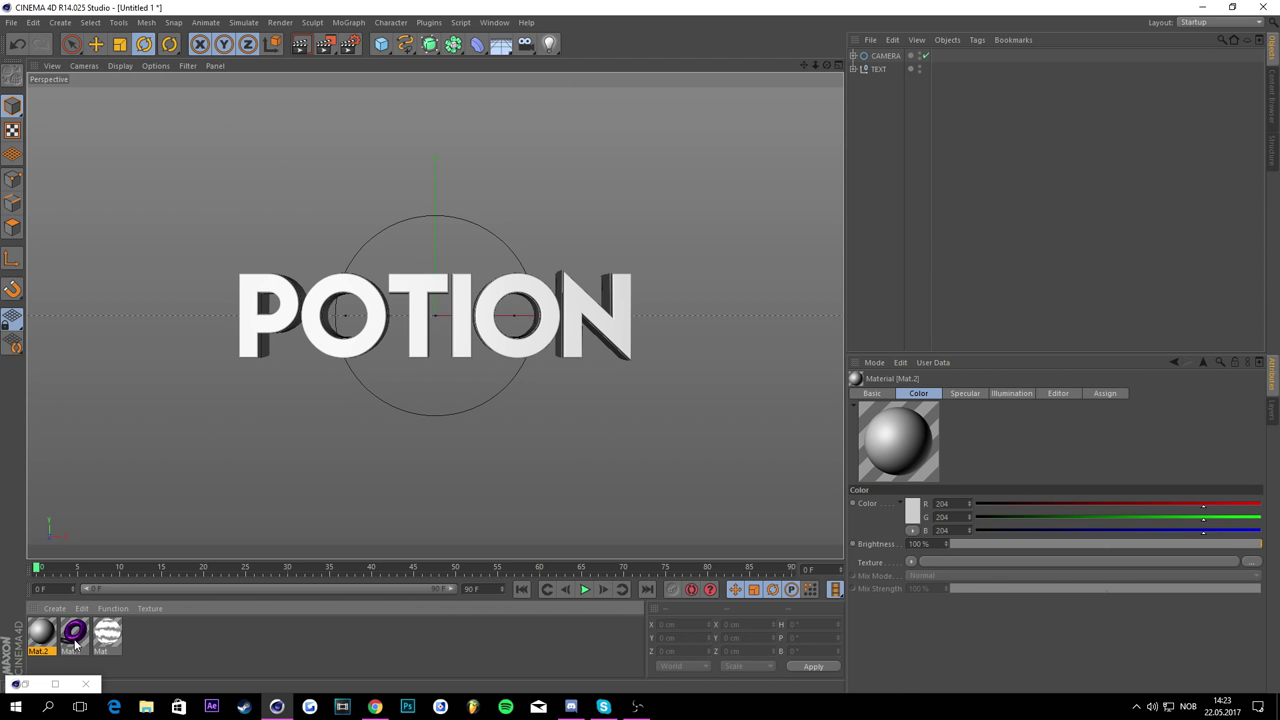
{"action": "key", "text": "Delete"}
{"action": "left_click", "coordinate": [55, 636]}
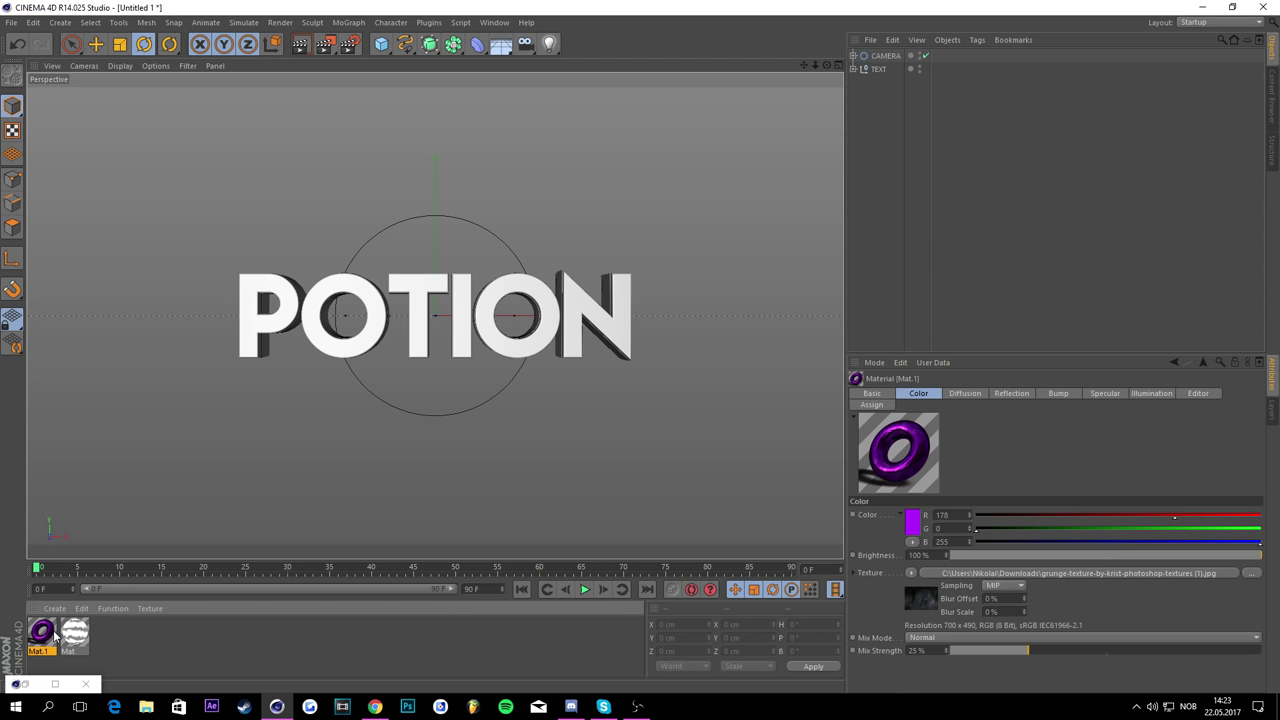
{"action": "key", "text": "ctrl+c"}
{"action": "key", "text": "ctrl+v"}
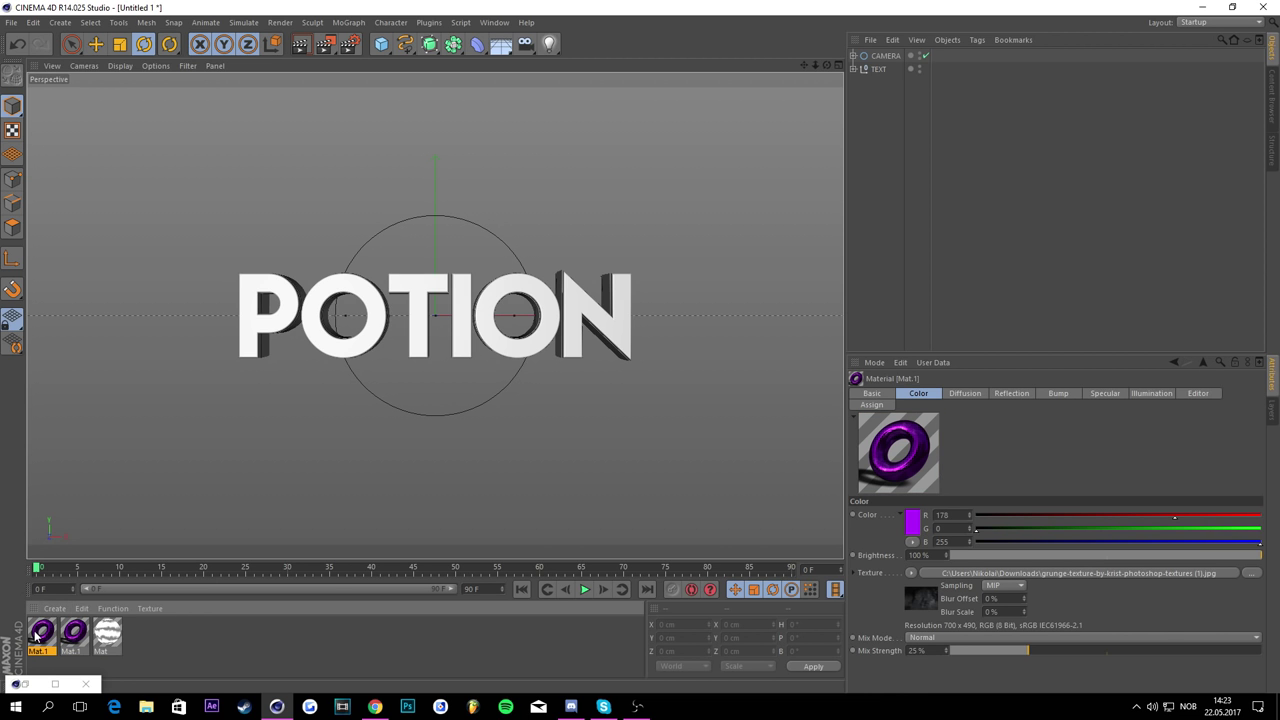
Step: Set the duplicated Mat.1's colour channel to white, RGB 255, 255, 255
{"action": "double_click", "coordinate": [40, 634]}
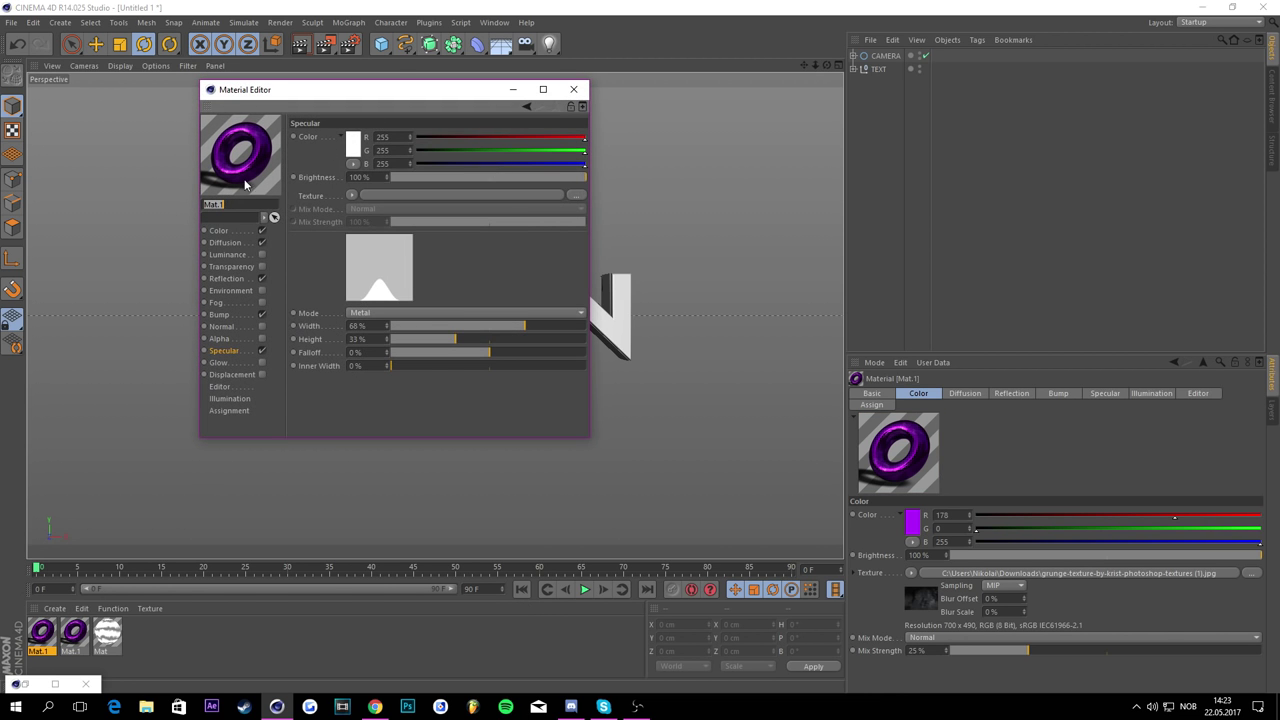
{"action": "left_click", "coordinate": [226, 233]}
{"action": "left_click", "coordinate": [352, 145]}
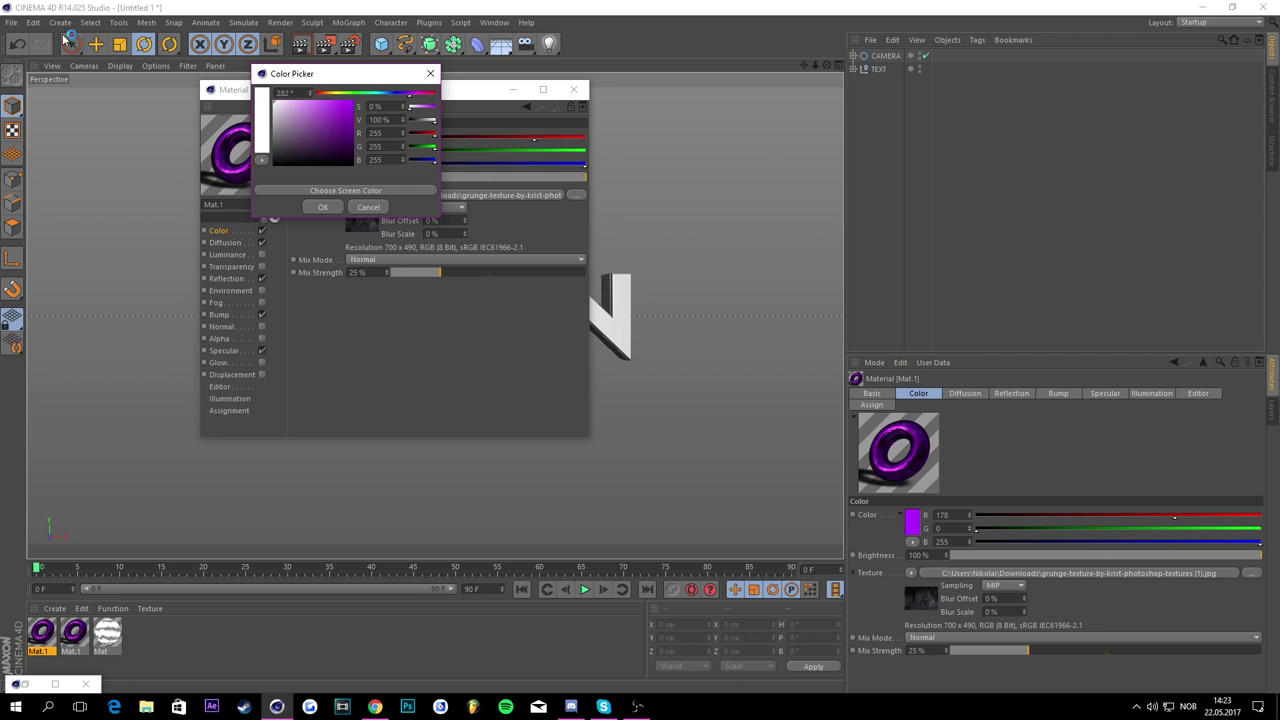
{"action": "left_click", "coordinate": [323, 207]}
Step: Set the duplicated material's reflection colour to white, RGB 255, 255, 255, and close the material editor
{"action": "left_click", "coordinate": [226, 243]}
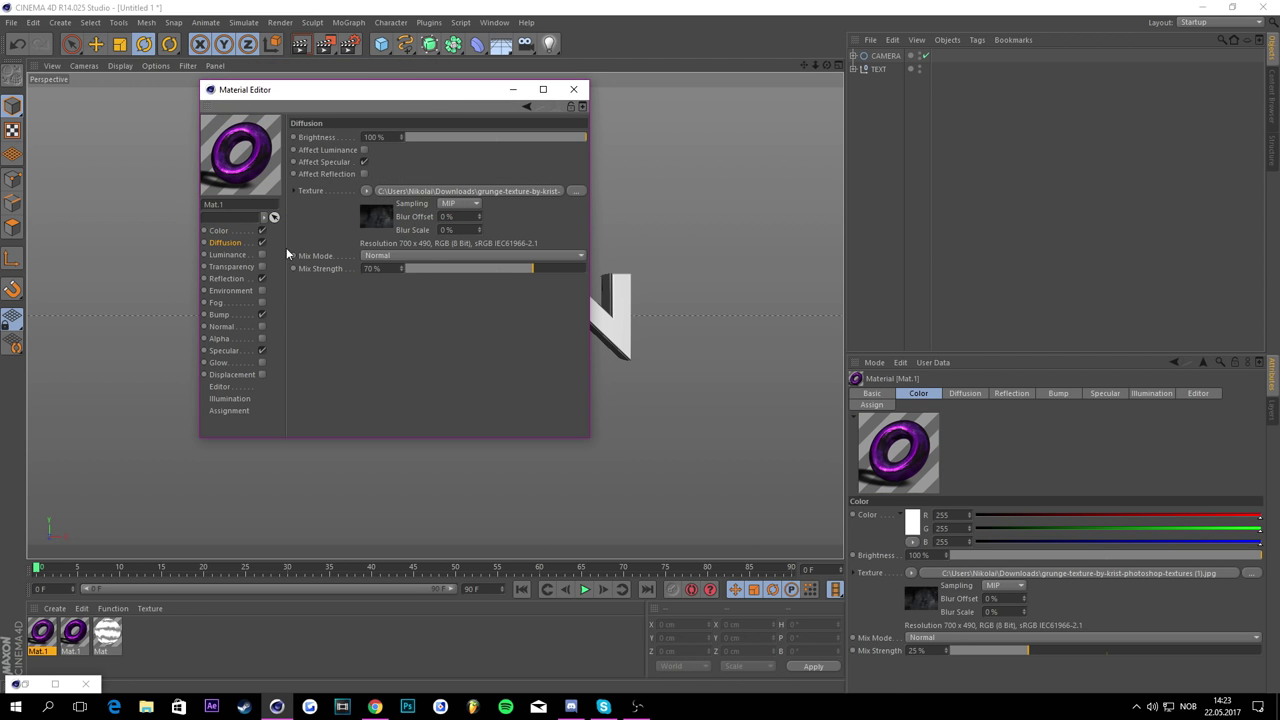
{"action": "left_click", "coordinate": [226, 278]}
{"action": "left_click", "coordinate": [355, 146]}
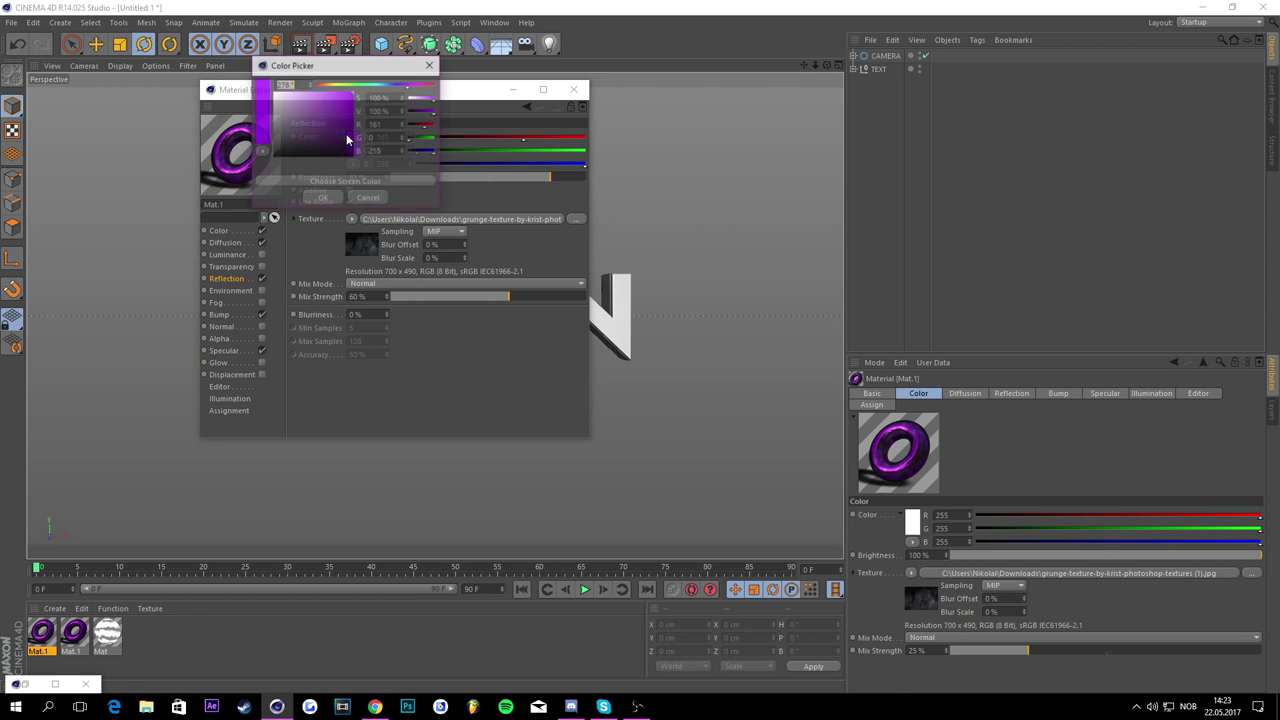
{"action": "left_click", "coordinate": [332, 200]}
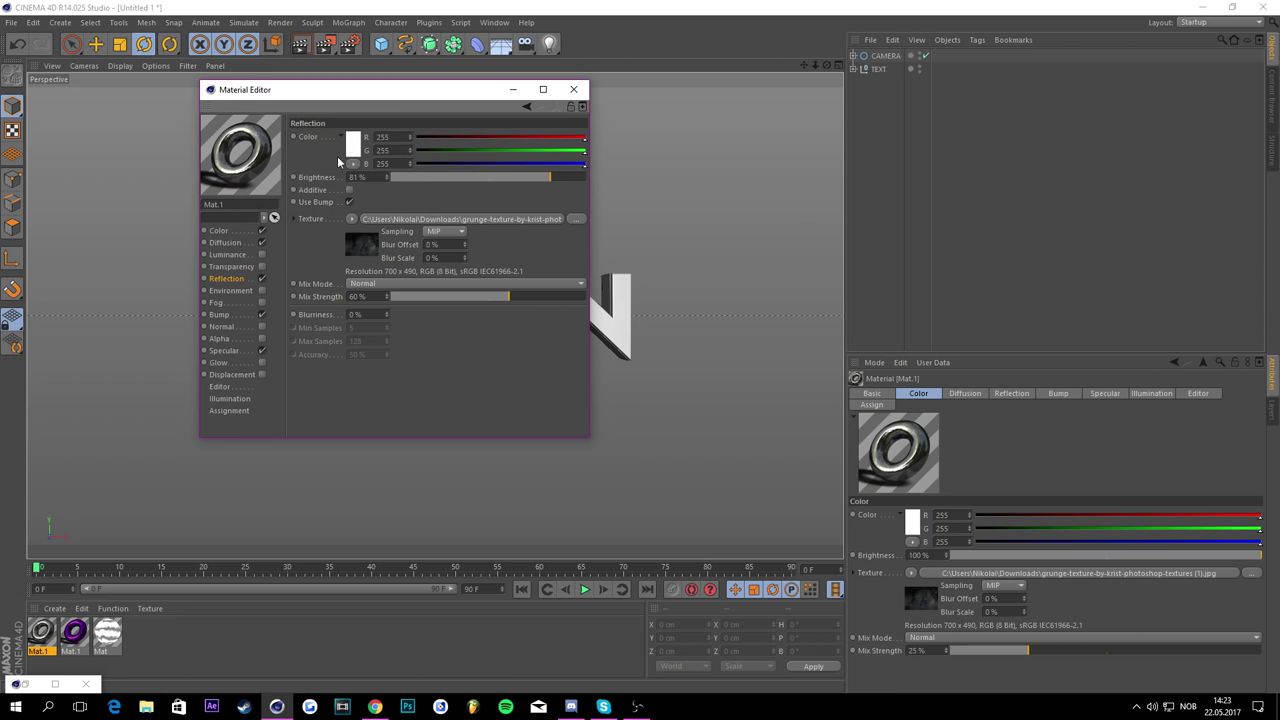
{"action": "left_click", "coordinate": [573, 89]}
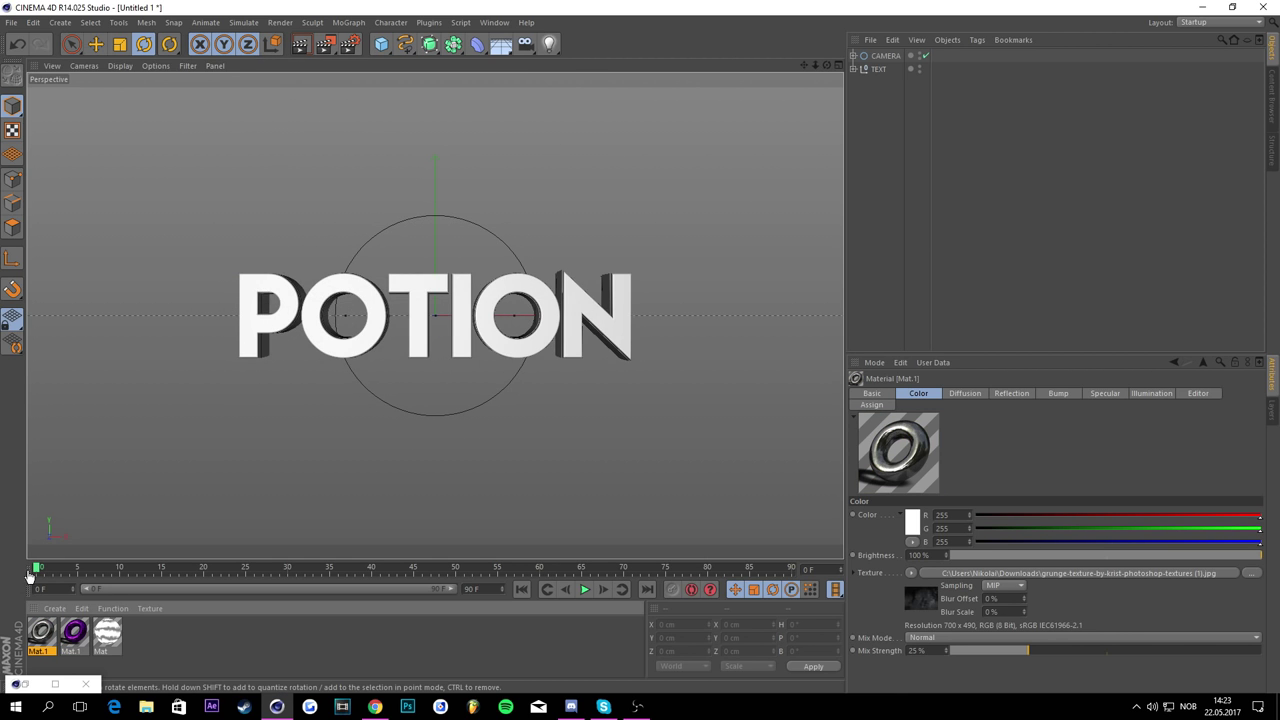
Step: Expand the TEXT group and all six letter nulls to show the two objects inside each
{"action": "left_click", "coordinate": [853, 69]}
{"action": "left_click", "coordinate": [860, 148]}
{"action": "left_click", "coordinate": [859, 135]}
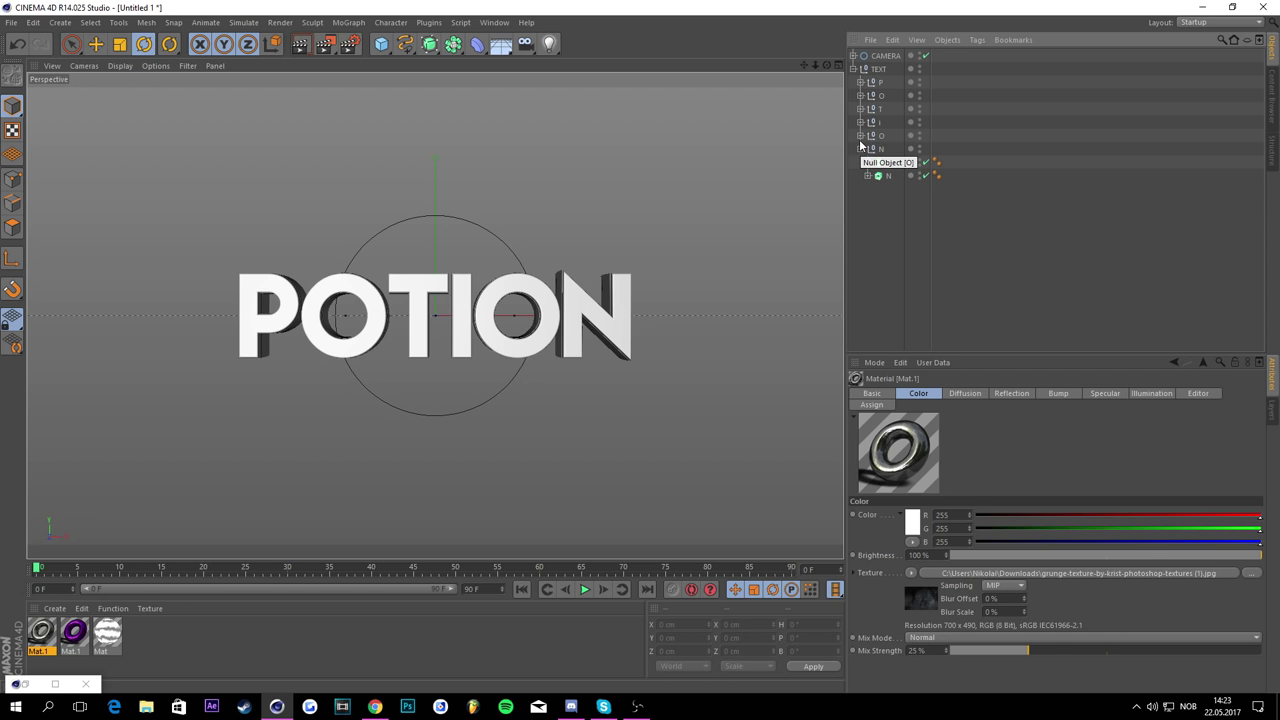
{"action": "left_click", "coordinate": [859, 122]}
{"action": "left_click", "coordinate": [859, 108]}
{"action": "left_click", "coordinate": [859, 95]}
{"action": "left_click", "coordinate": [860, 83]}
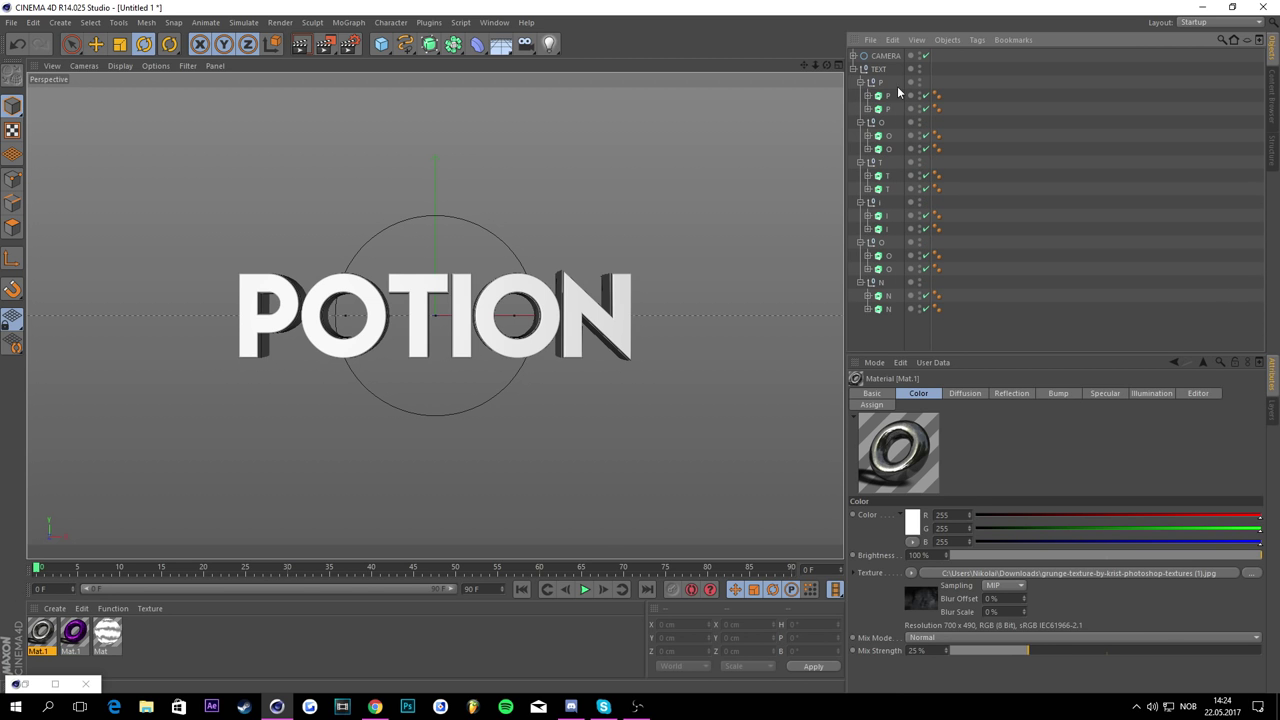
Step: Apply purple Mat.1 to the second P, I and N objects and the first O, T and O objects, its white copy to the rest; preview-render
{"action": "left_click_drag", "start_coordinate": [74, 632], "coordinate": [950, 108]}
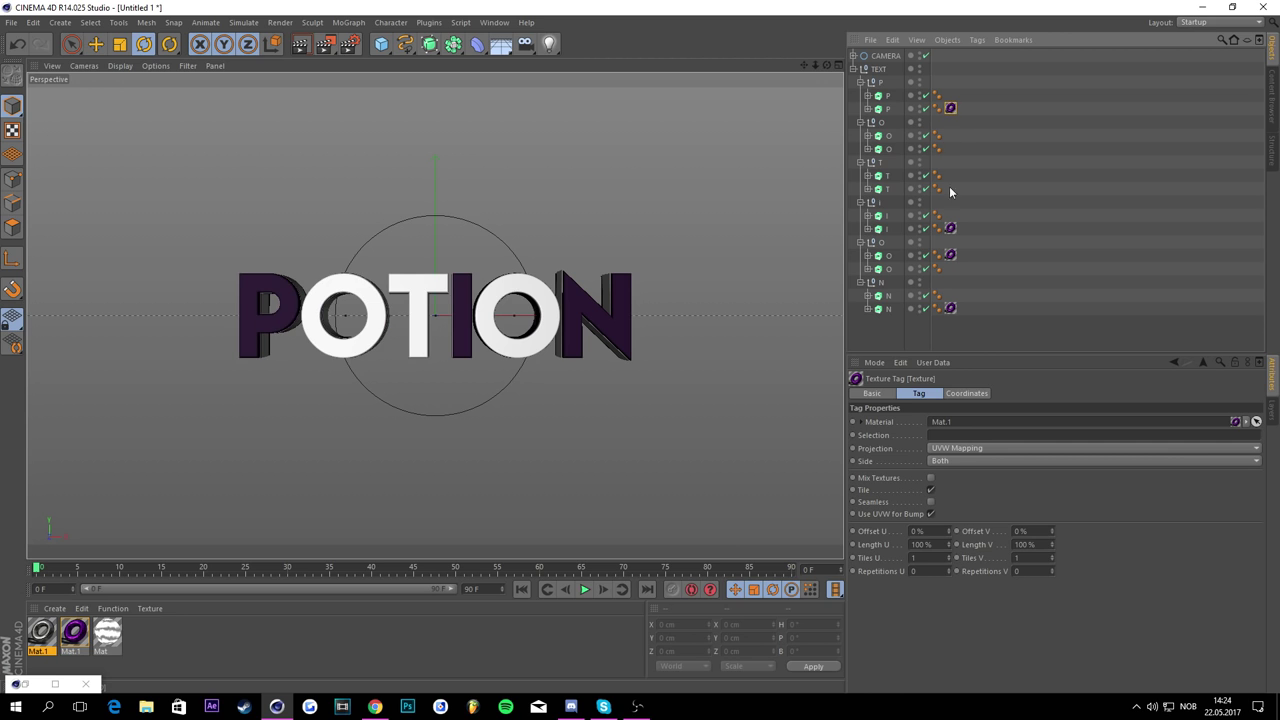
{"action": "left_click_drag", "start_coordinate": [951, 229], "coordinate": [950, 137]}
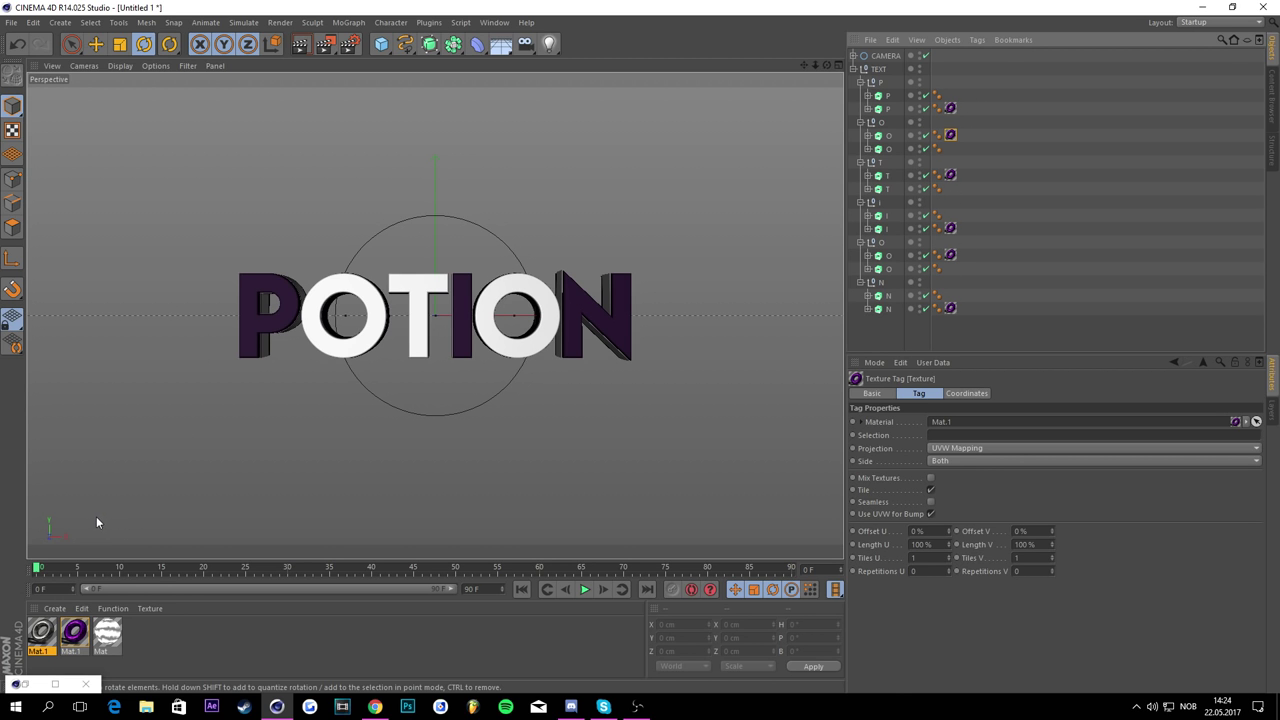
{"action": "mouse_move", "coordinate": [42, 634]}
{"action": "left_mouse_down"}
{"action": "mouse_move", "coordinate": [540, 349]}
{"action": "mouse_move", "coordinate": [949, 298]}
{"action": "mouse_move", "coordinate": [951, 95]}
{"action": "left_mouse_up"}
{"action": "left_click", "coordinate": [1049, 105]}
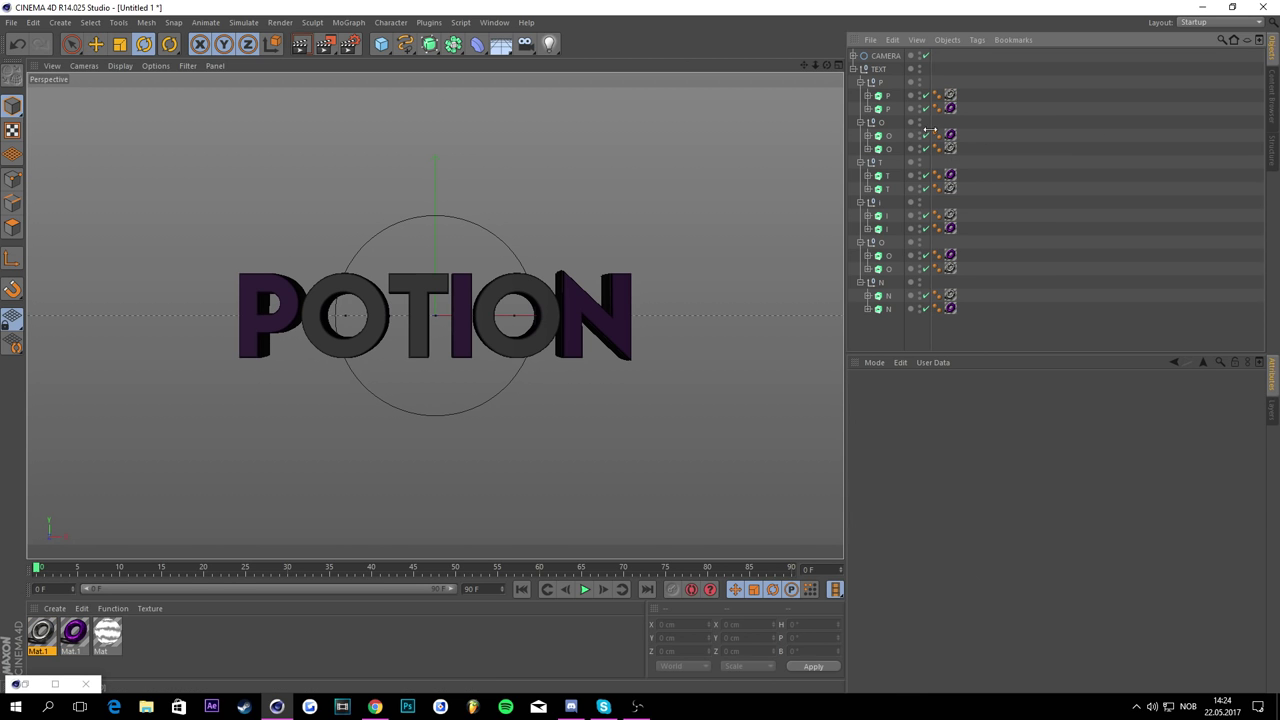
{"action": "left_click", "coordinate": [301, 46]}
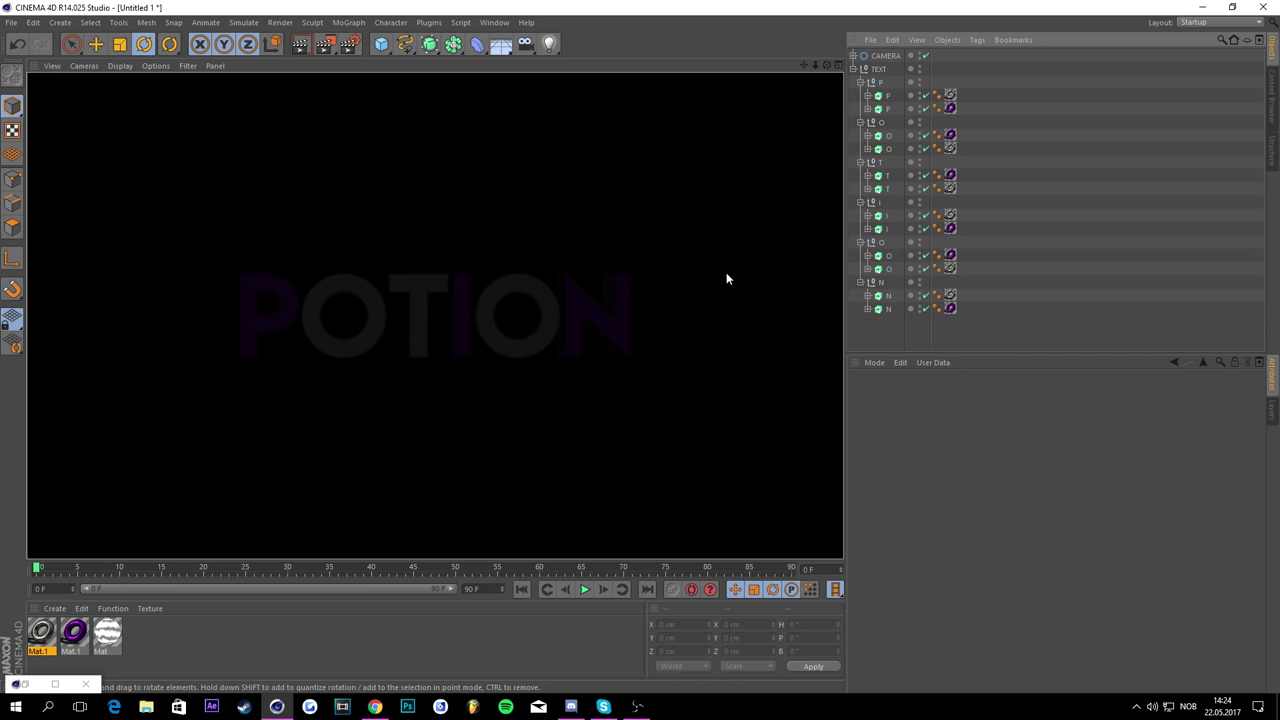
{"action": "left_click", "coordinate": [992, 127]}
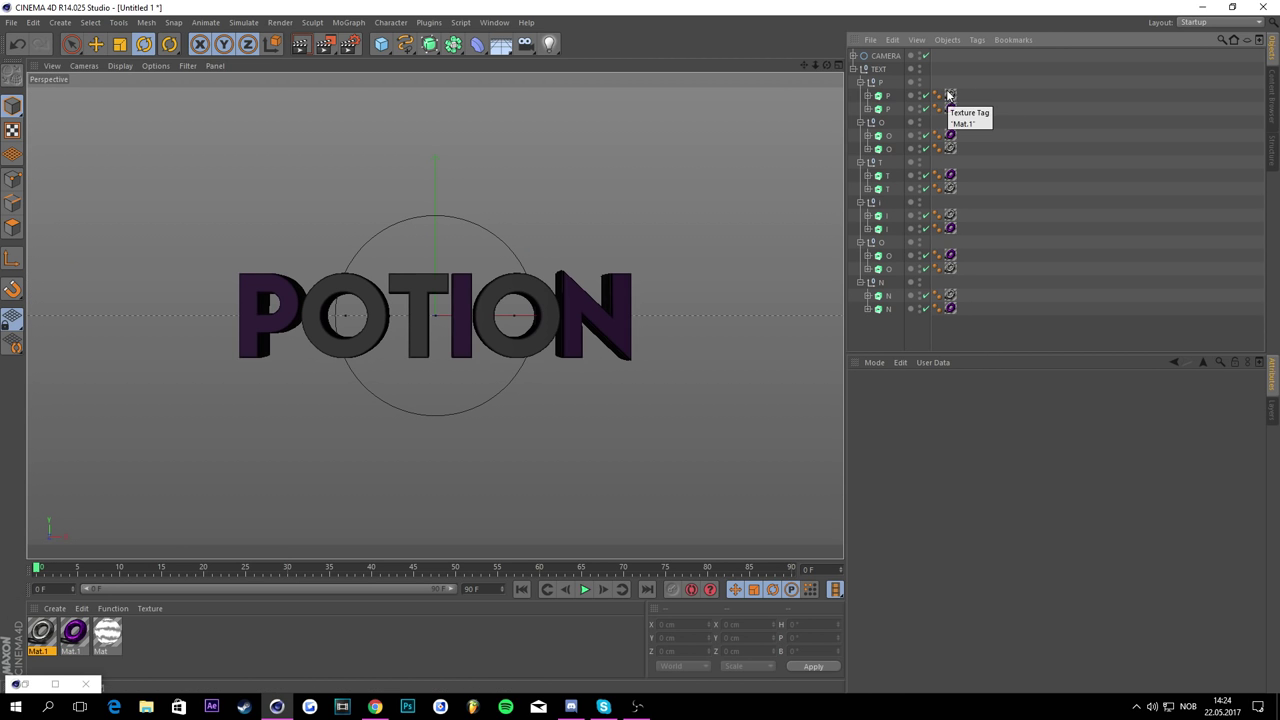
Step: Set all twelve letter texture tags to Cubic projection with Seamless enabled, and render the view
{"action": "left_click", "coordinate": [949, 95]}
{"action": "left_click", "coordinate": [950, 309], "text": "shift"}
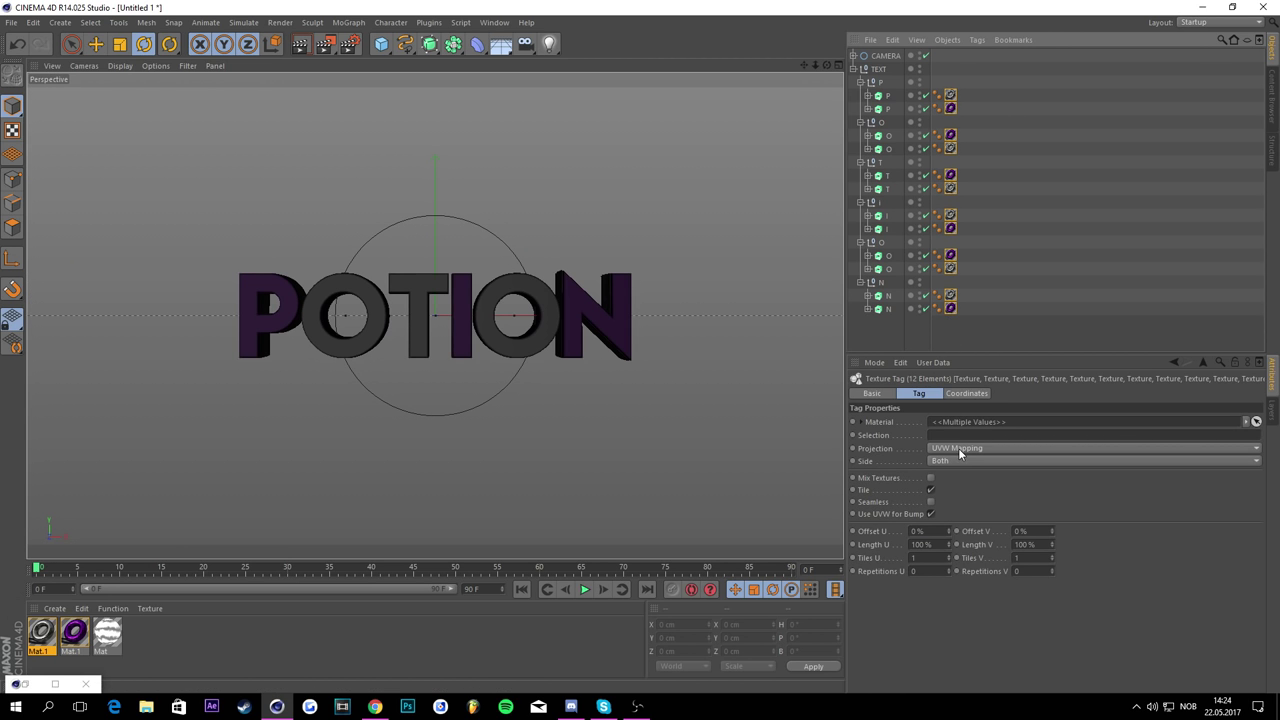
{"action": "left_click", "coordinate": [1002, 447]}
{"action": "left_click", "coordinate": [958, 495]}
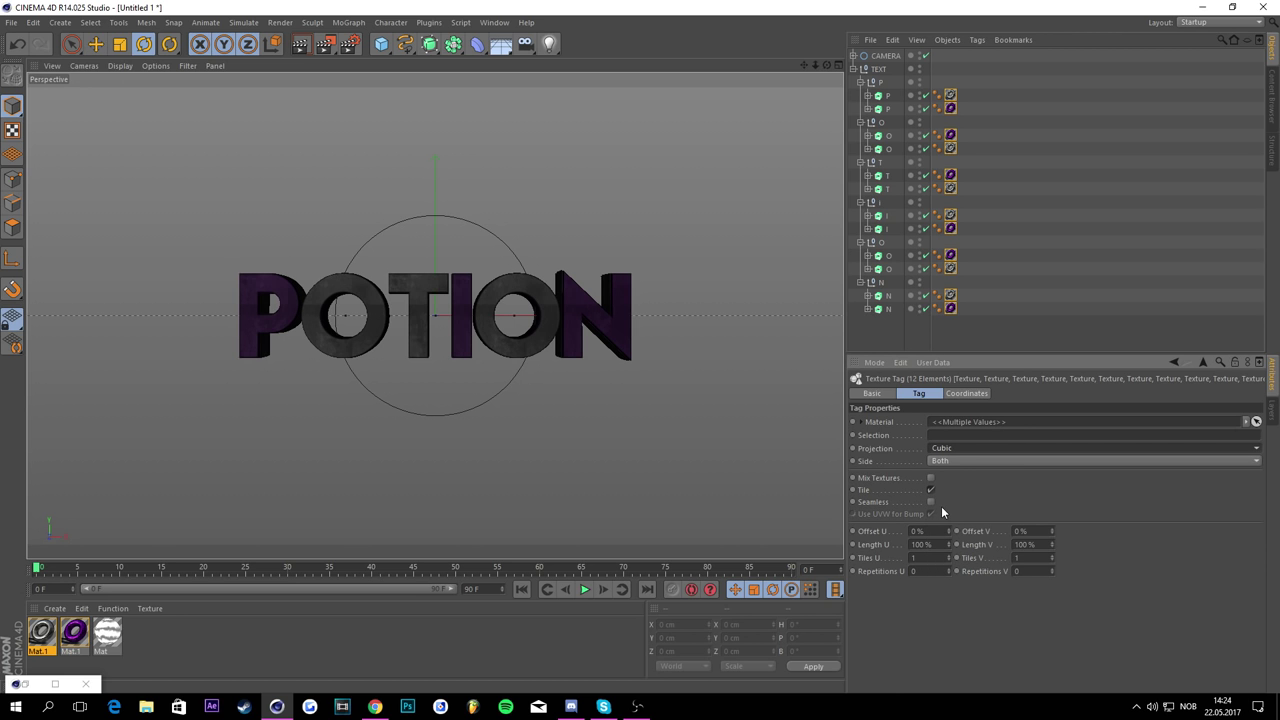
{"action": "left_click", "coordinate": [930, 502]}
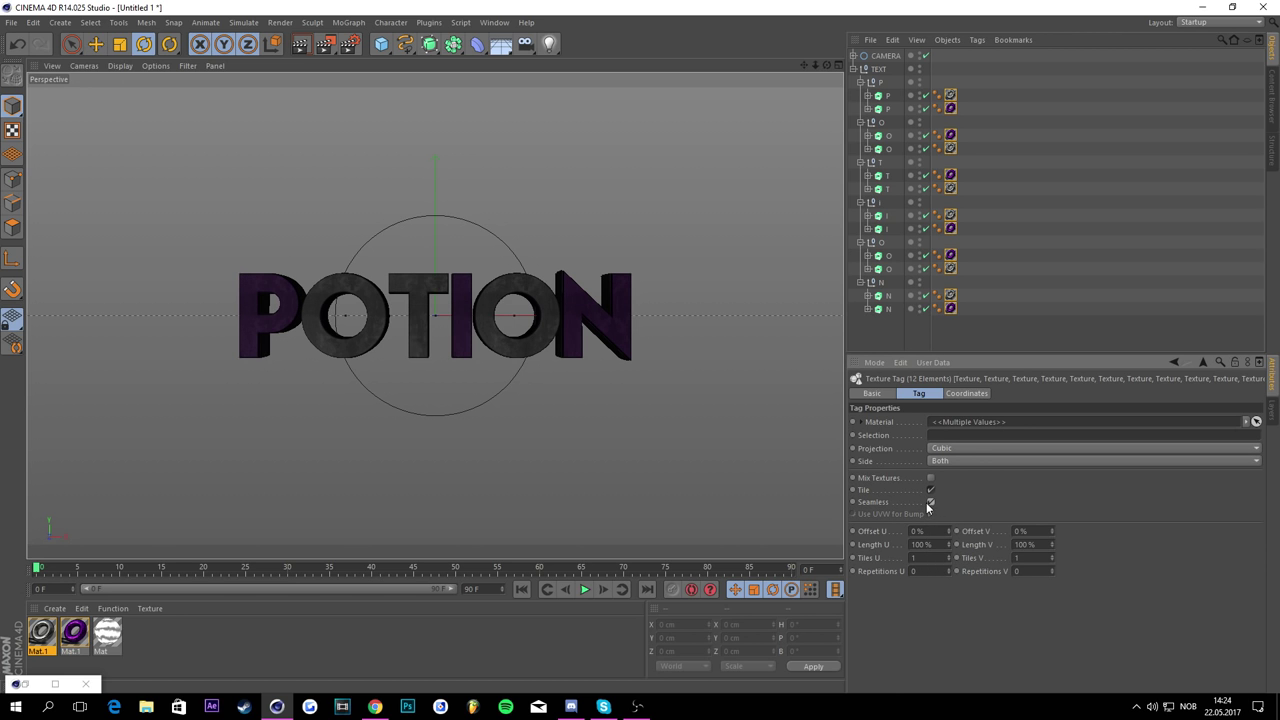
{"action": "left_click", "coordinate": [301, 45]}
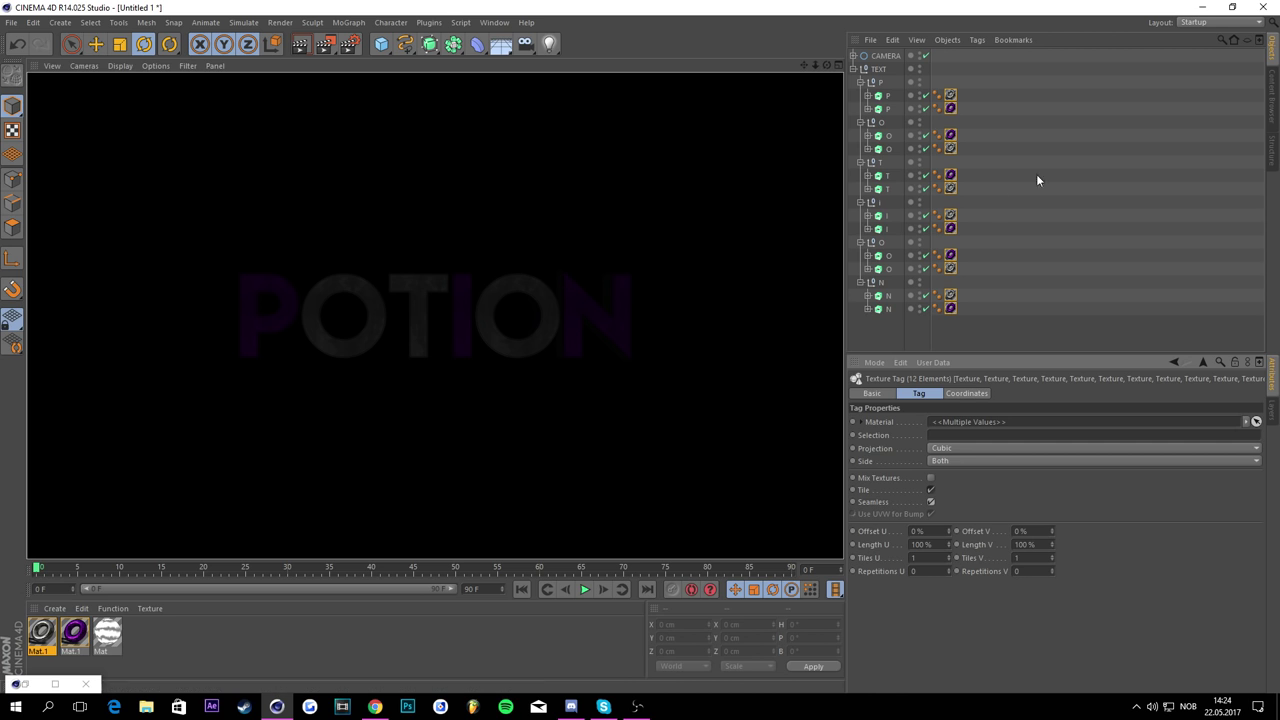
Step: Add a Sky object, apply the striped Mat material to it and rotate its pitch to about -7.2°
{"action": "left_click", "coordinate": [1086, 160]}
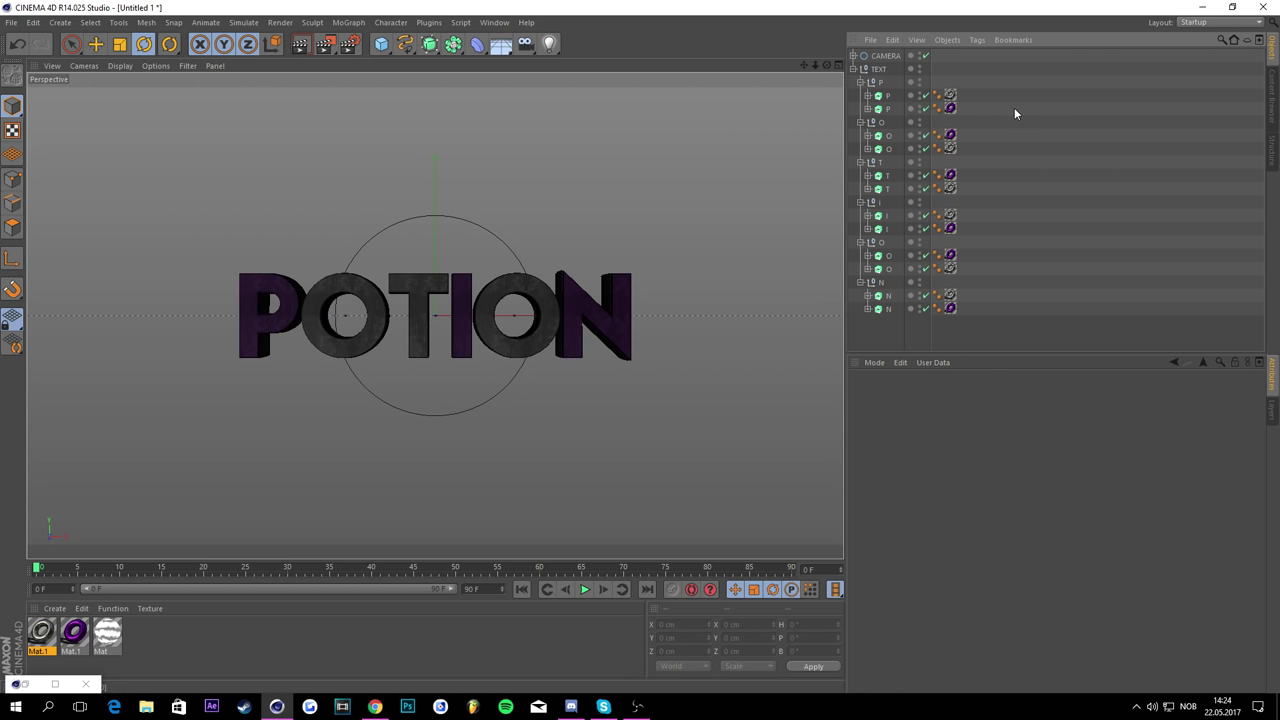
{"action": "left_click", "coordinate": [500, 45]}
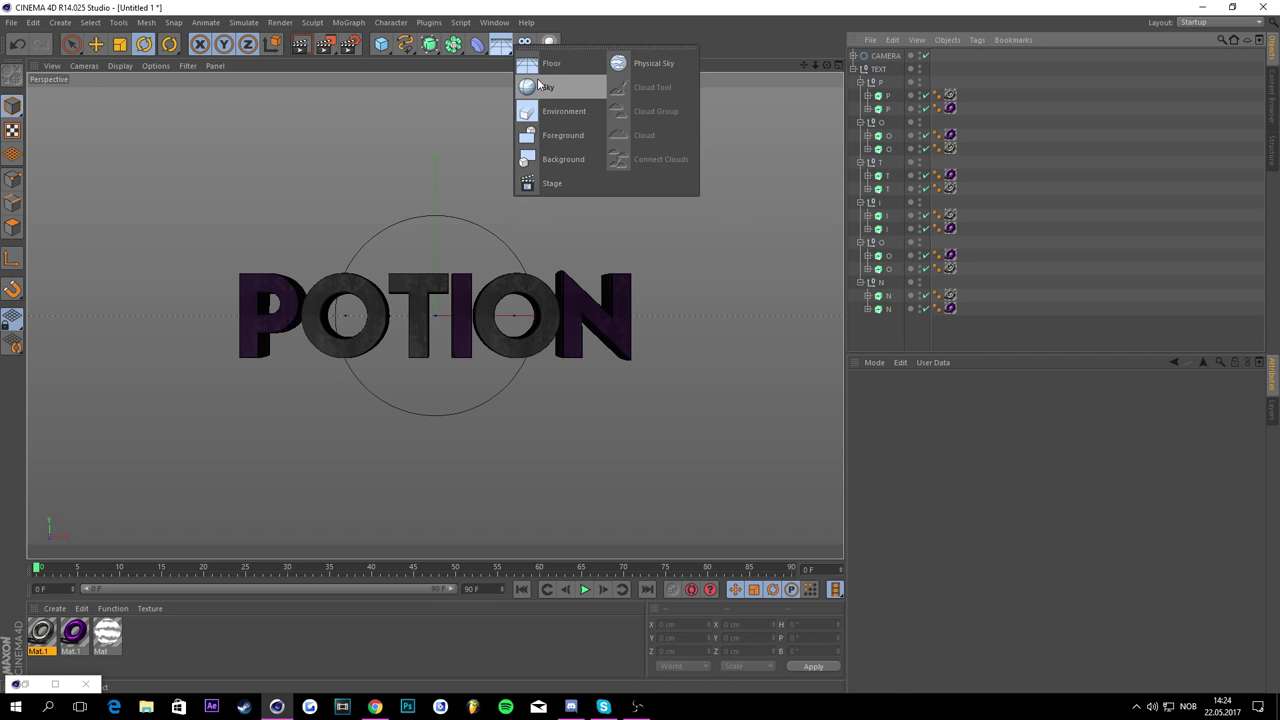
{"action": "left_click", "coordinate": [540, 86]}
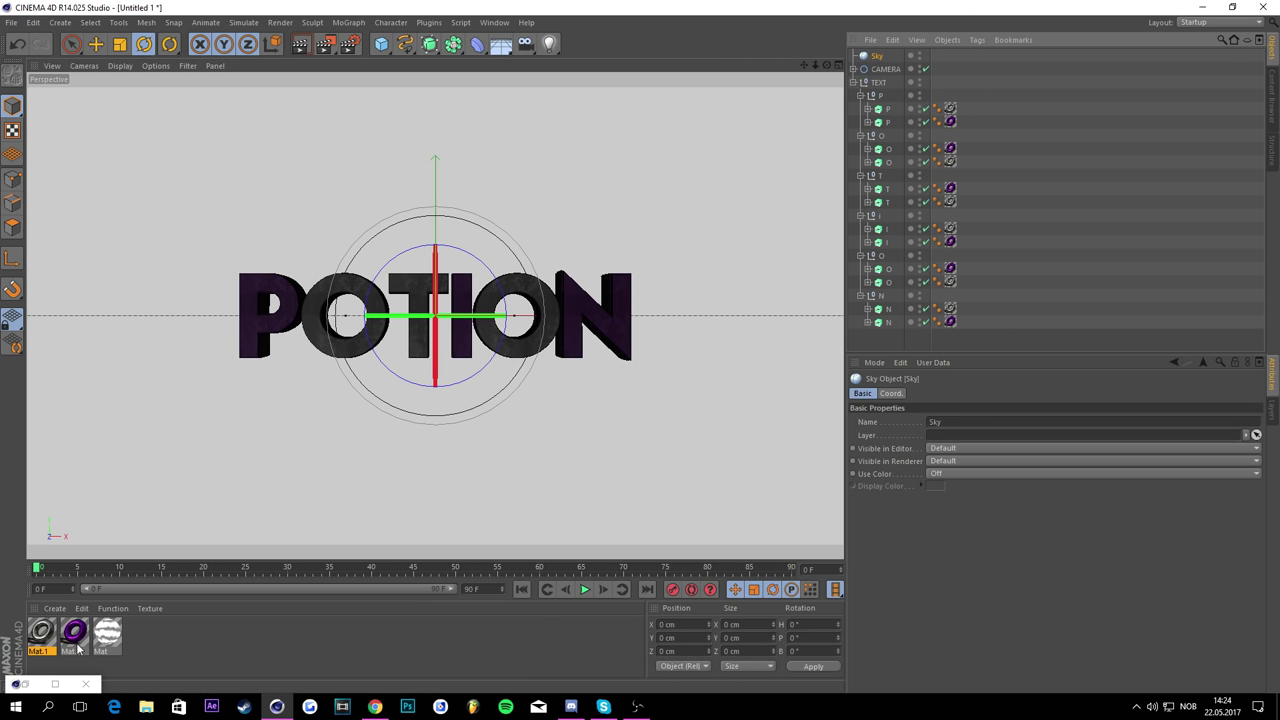
{"action": "left_click_drag", "start_coordinate": [99, 638], "coordinate": [663, 153]}
{"action": "left_click_drag", "start_coordinate": [882, 64], "coordinate": [882, 59]}
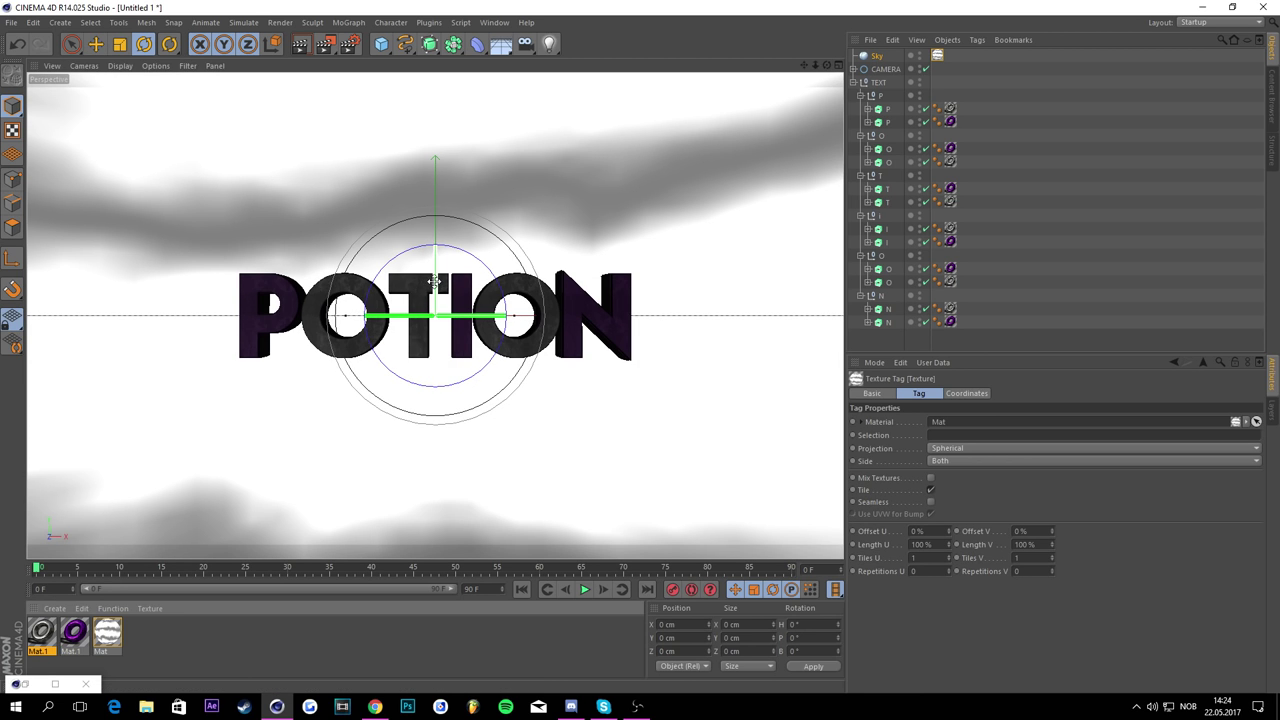
{"action": "left_click_drag", "start_coordinate": [435, 262], "coordinate": [435, 264]}
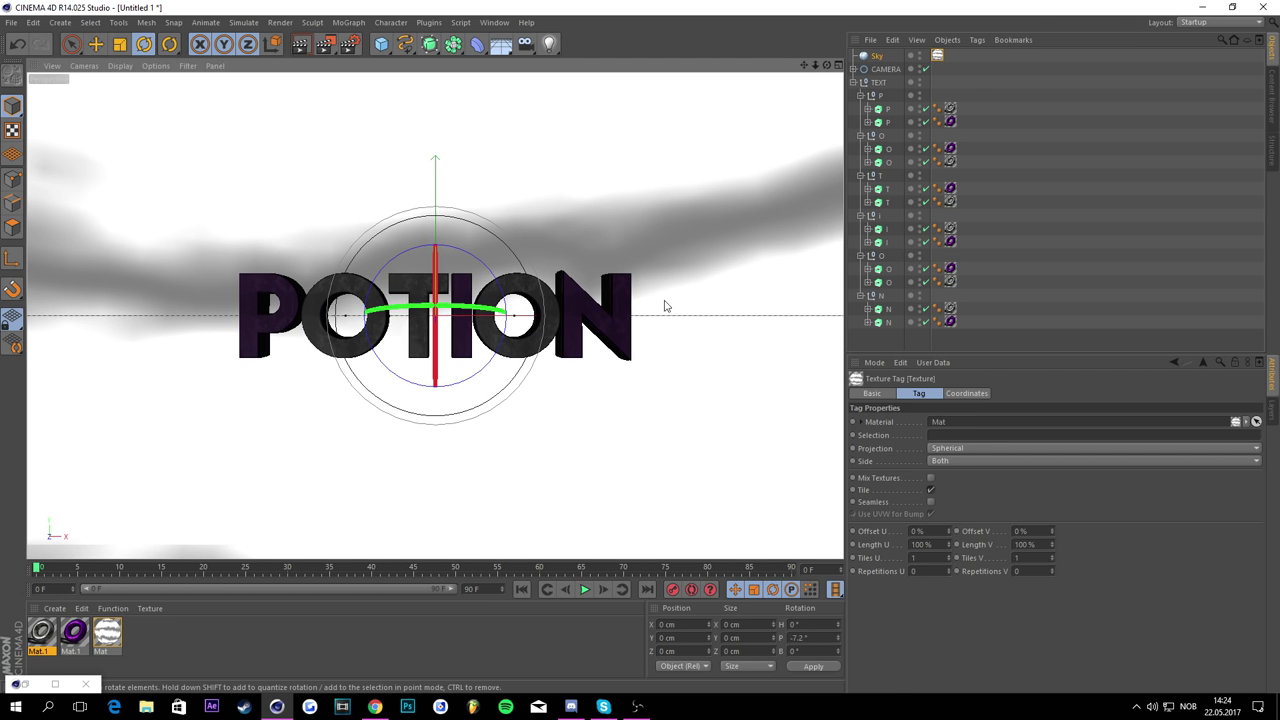
Step: Give the Sky object a Compositing tag with Seen by Camera disabled
{"action": "right_click", "coordinate": [872, 58]}
{"action": "mouse_move", "coordinate": [917, 68]}
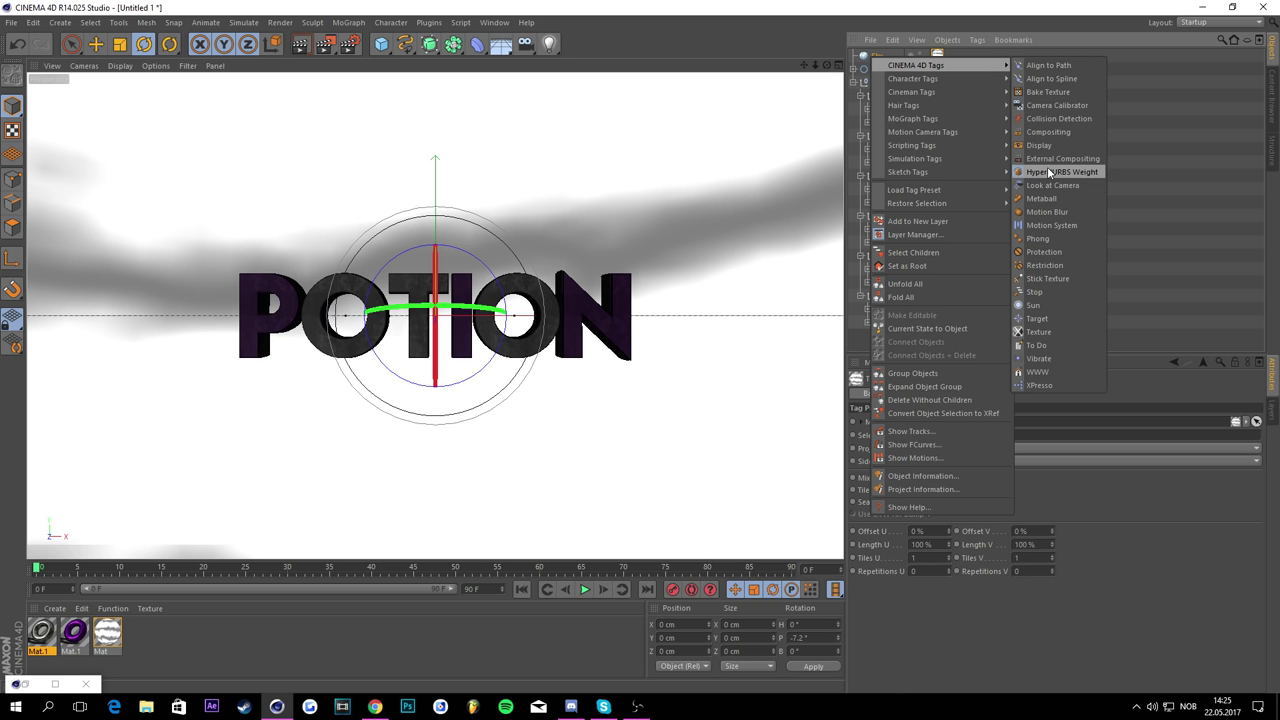
{"action": "left_click", "coordinate": [871, 52]}
{"action": "right_click", "coordinate": [874, 53]}
{"action": "mouse_move", "coordinate": [908, 67]}
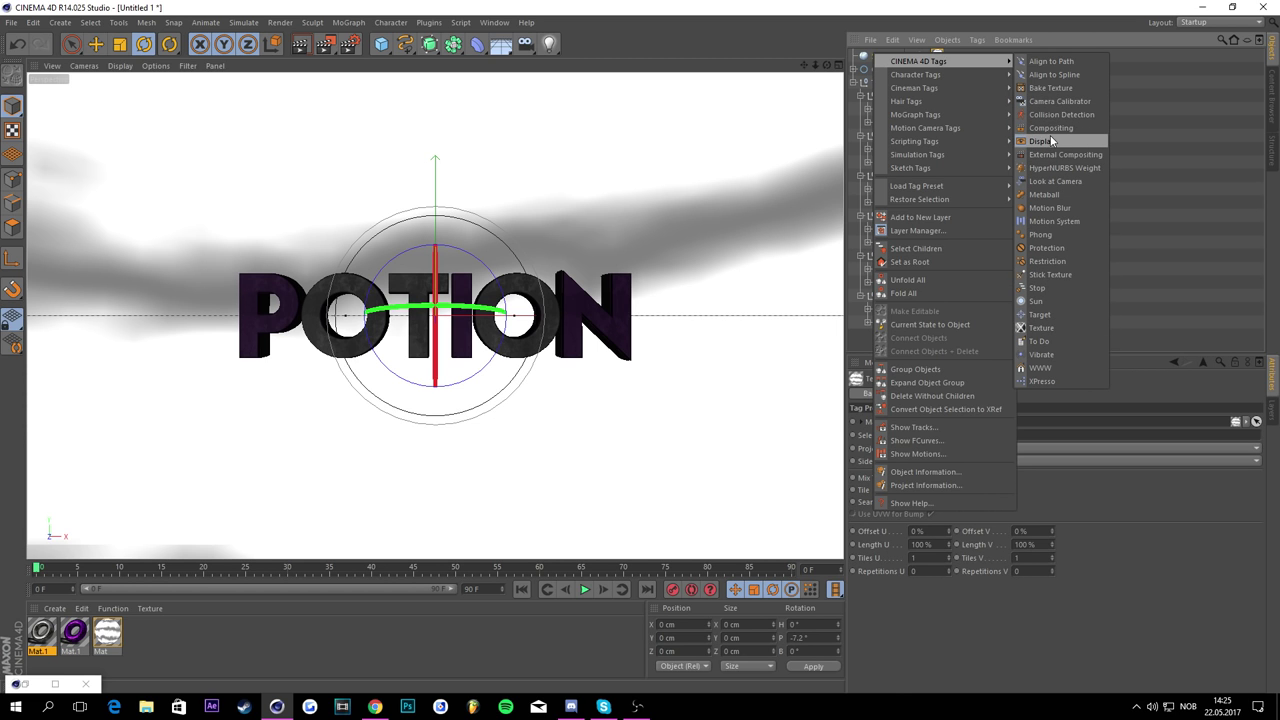
{"action": "left_click", "coordinate": [1052, 128]}
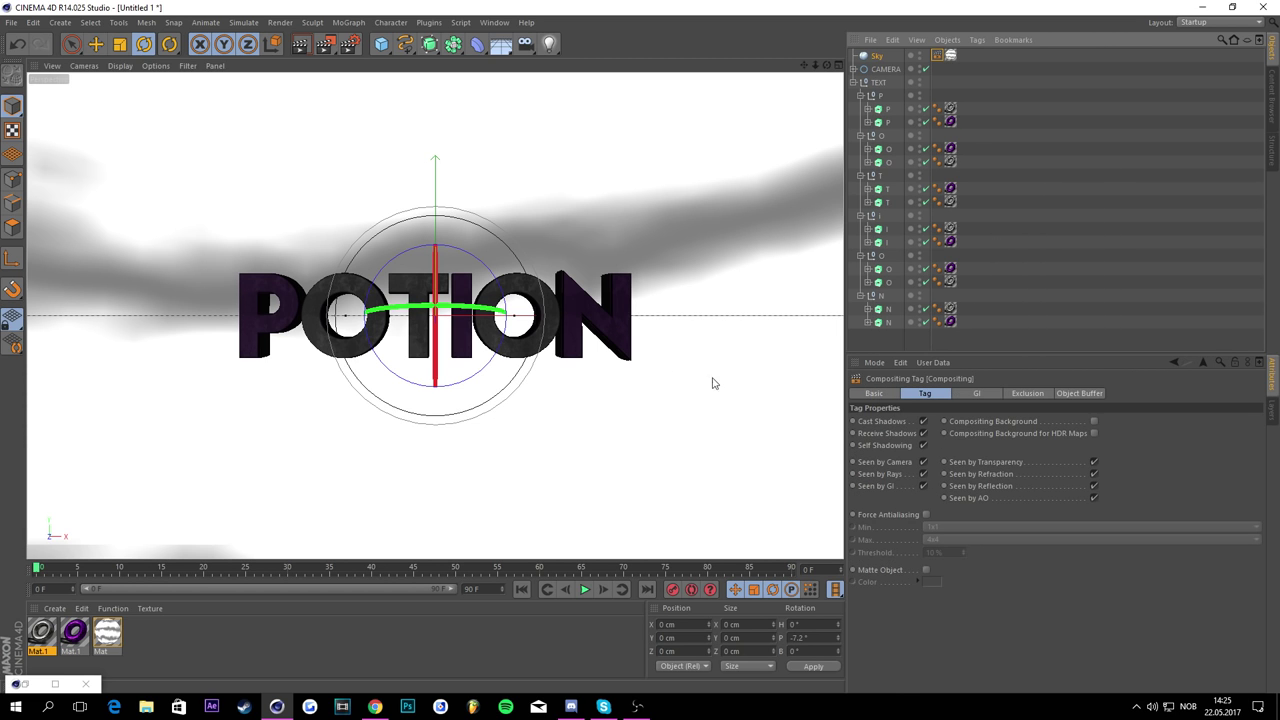
{"action": "left_click", "coordinate": [922, 463]}
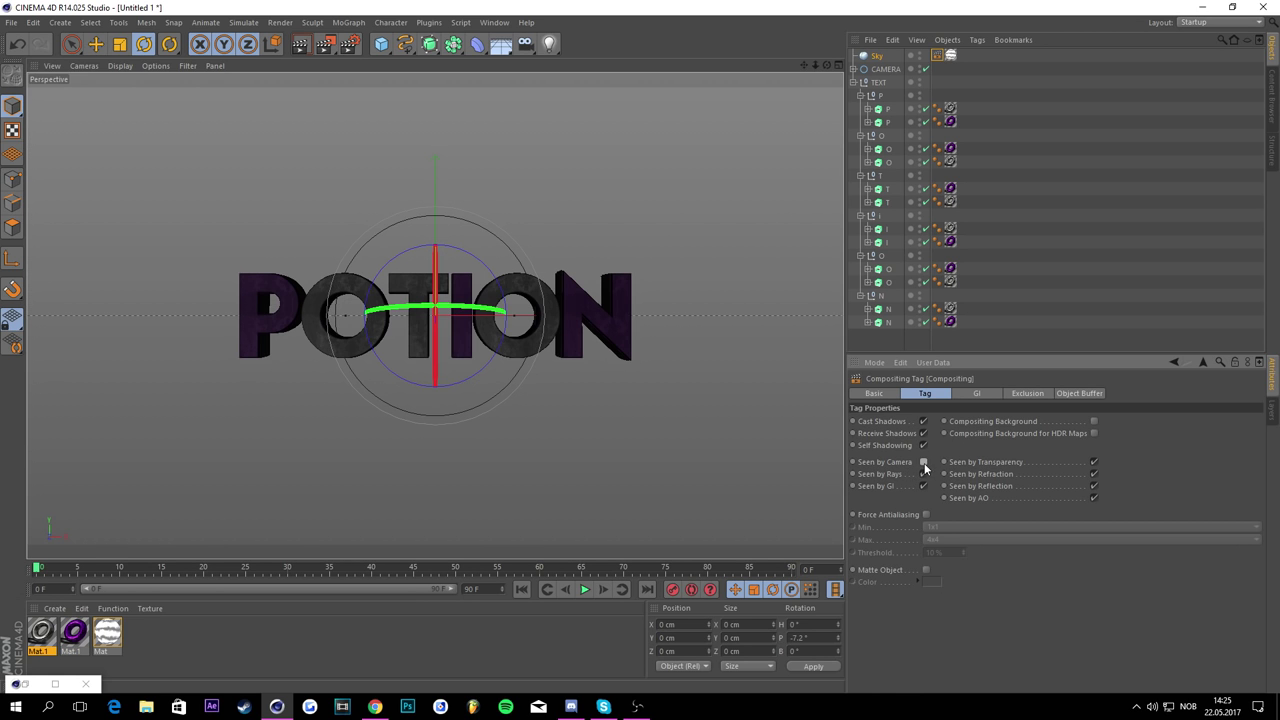
{"action": "left_click", "coordinate": [995, 231]}
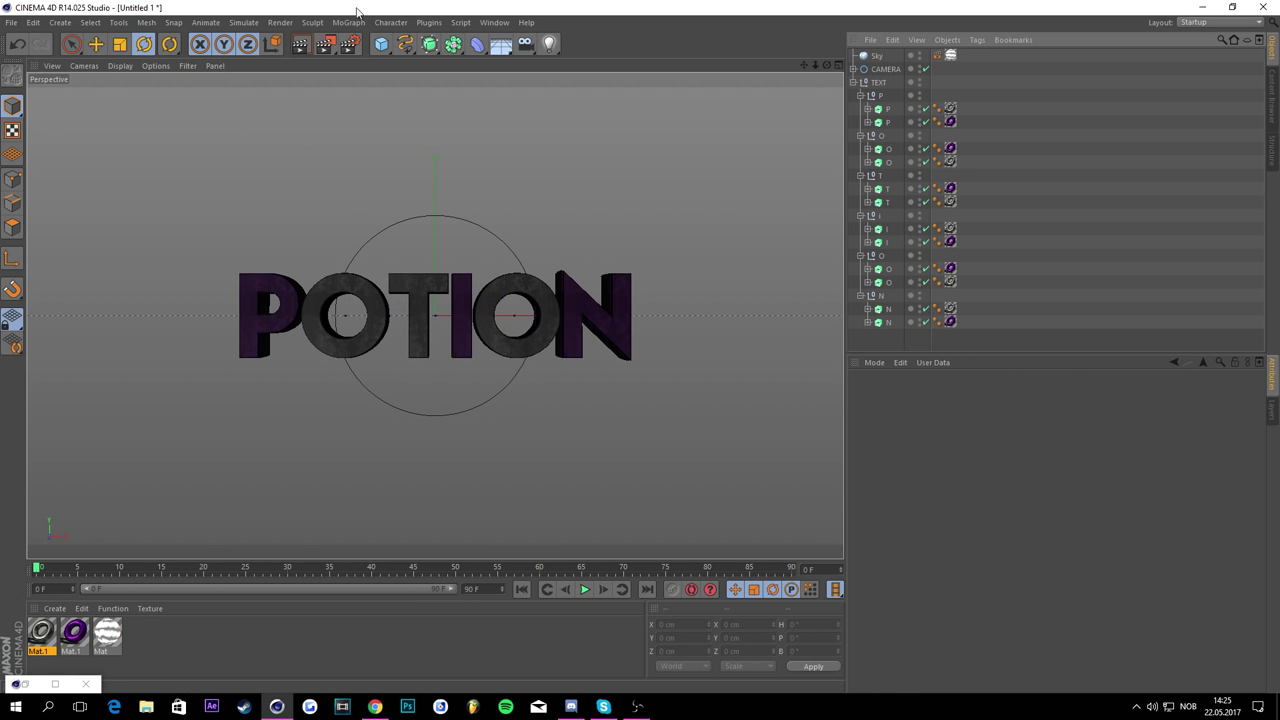
Step: Render the view, check the white Mat.1's reflection settings and render the view again
{"action": "left_click", "coordinate": [299, 48]}
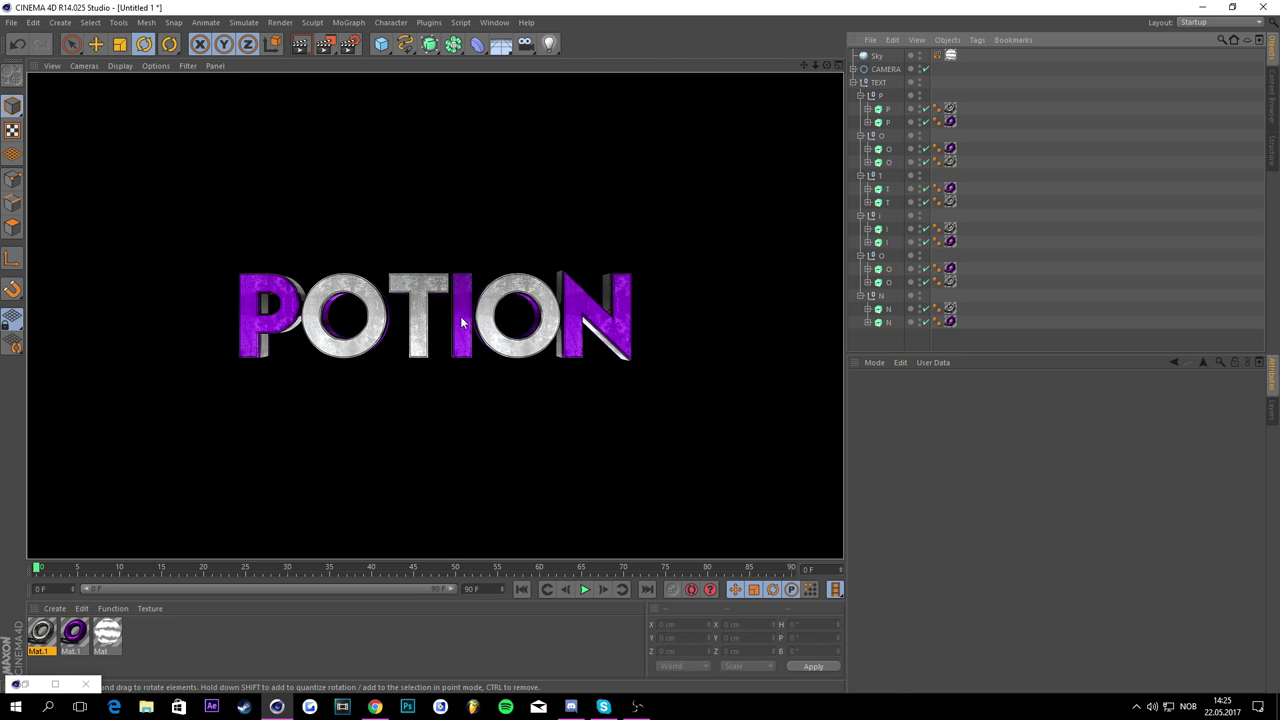
{"action": "double_click", "coordinate": [45, 630]}
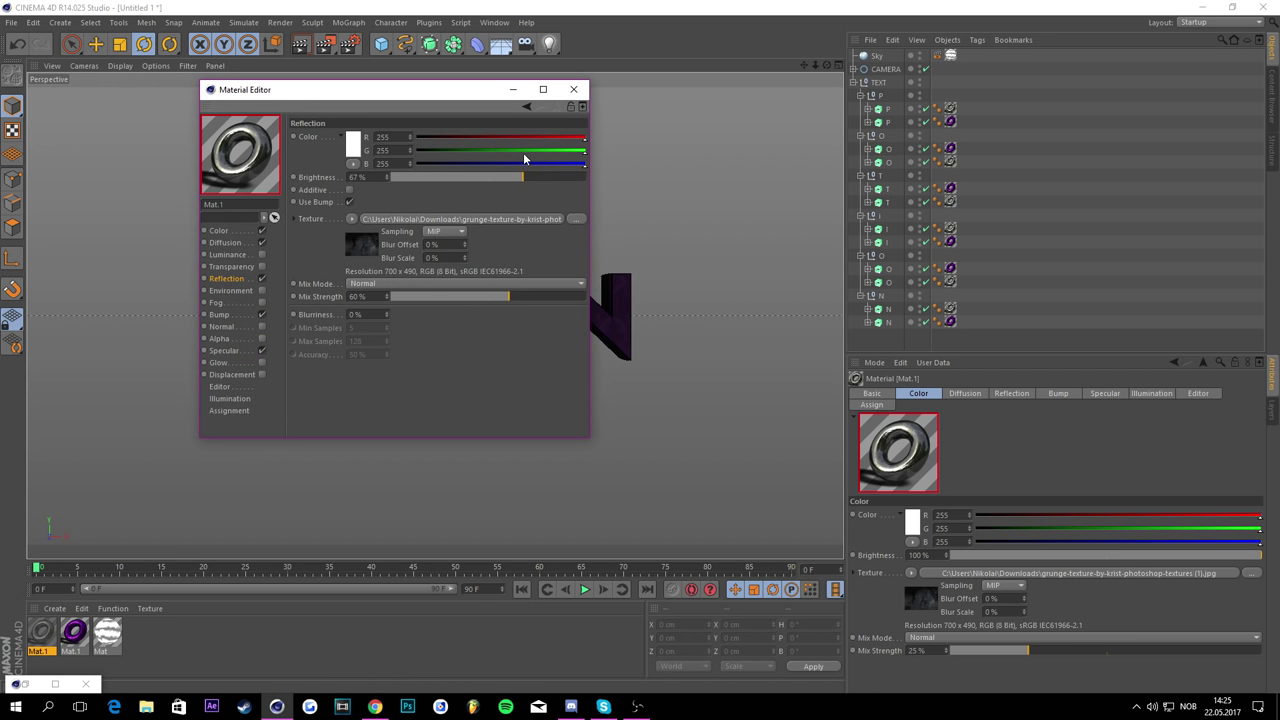
{"action": "left_click", "coordinate": [513, 89]}
{"action": "left_click", "coordinate": [301, 45]}
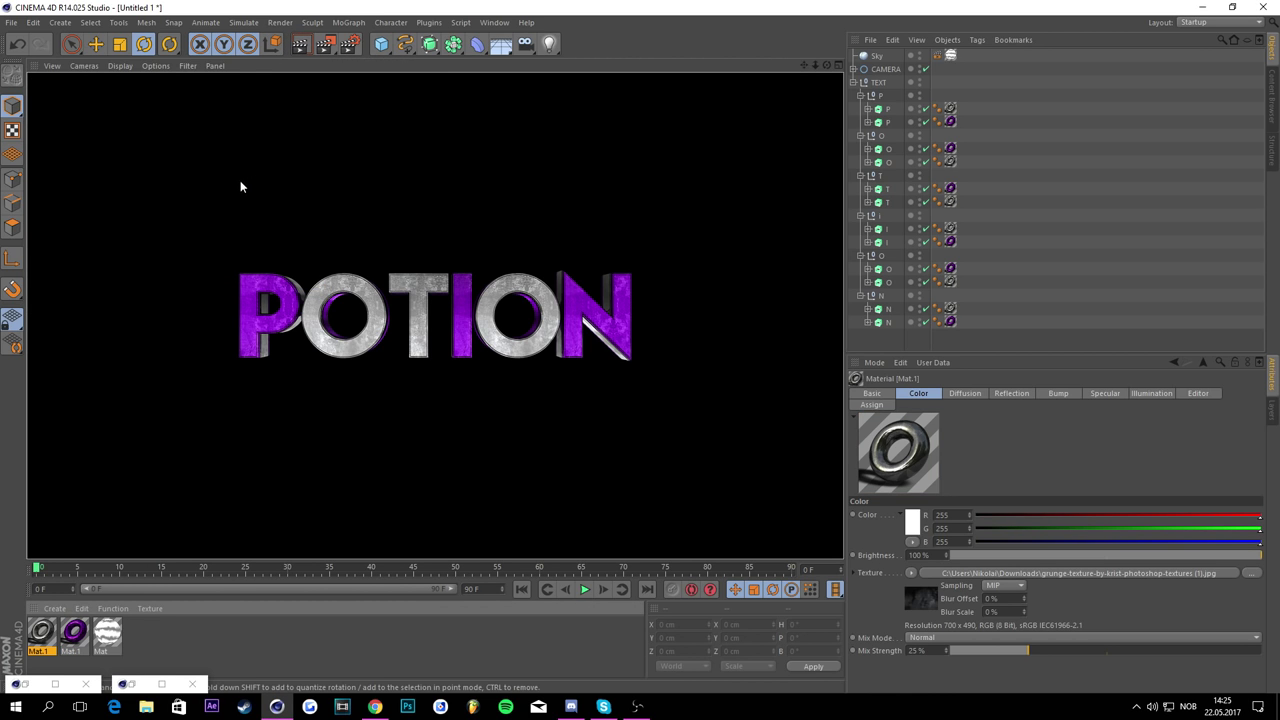
Step: Set the purple Mat.1's reflection colour to a duller purple, about 56% saturation and 67% value, and render the view
{"action": "double_click", "coordinate": [74, 630]}
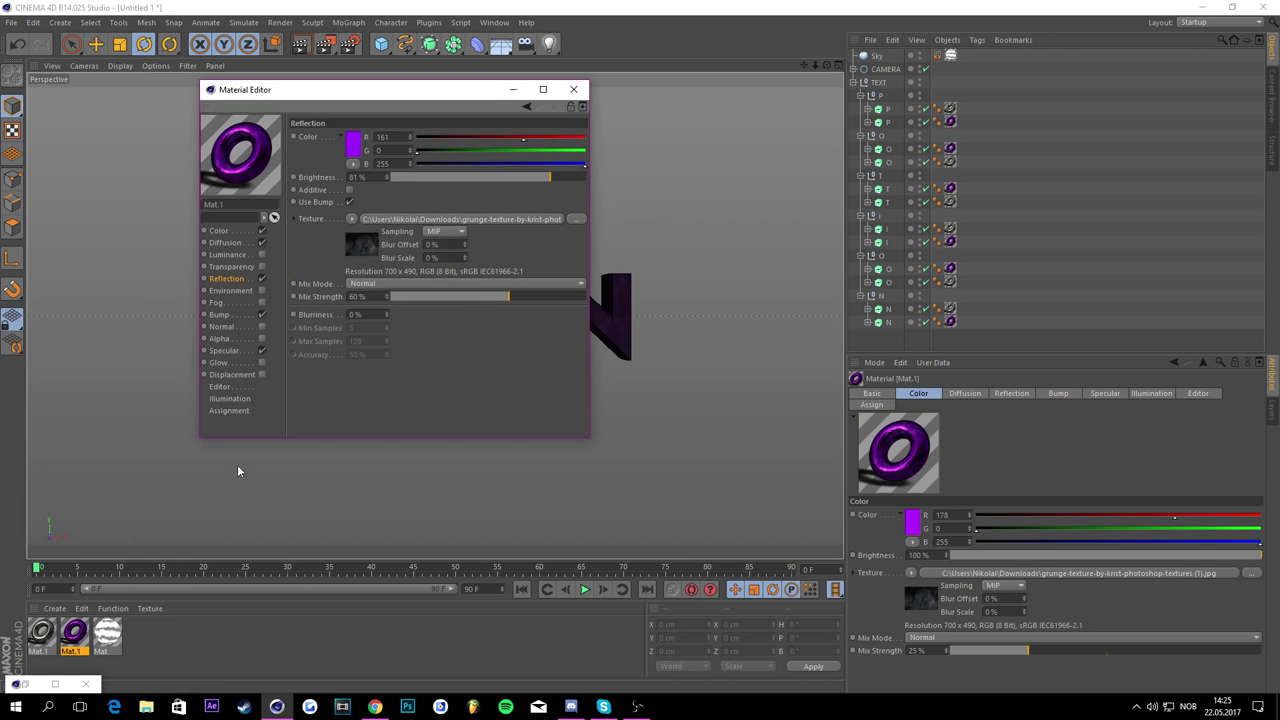
{"action": "left_click", "coordinate": [355, 150]}
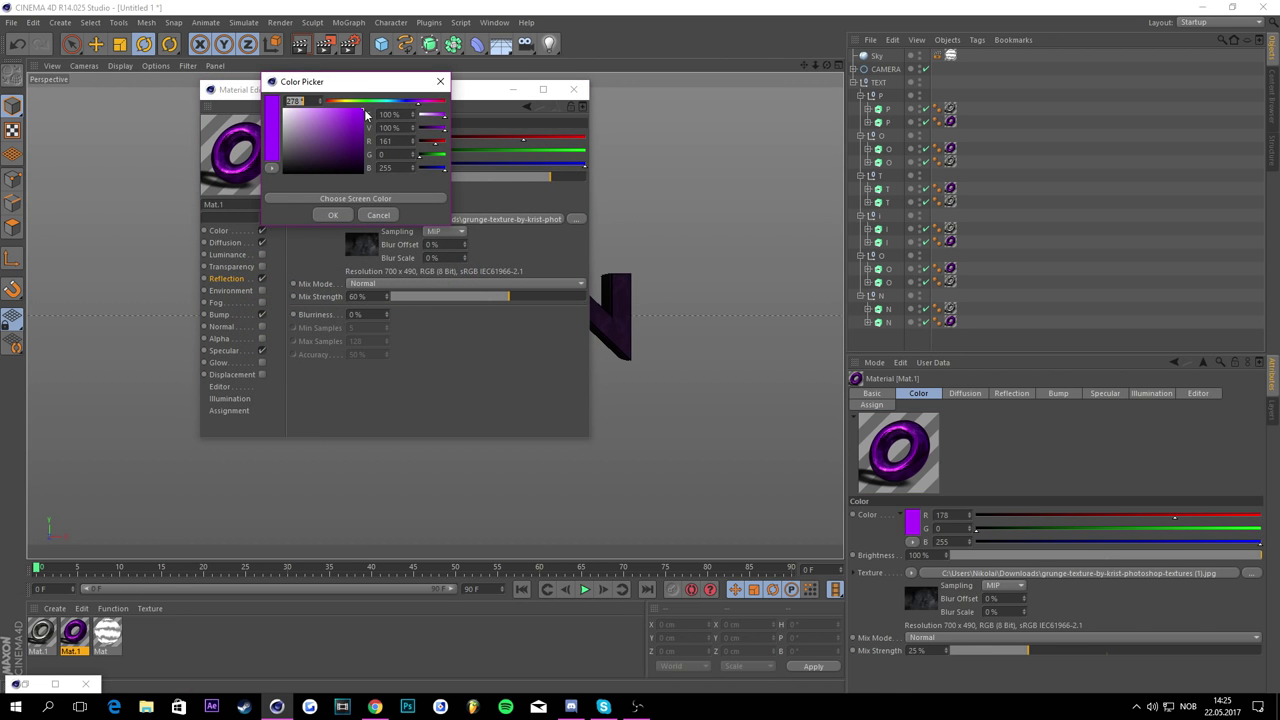
{"action": "mouse_move", "coordinate": [366, 116]}
{"action": "left_mouse_down"}
{"action": "mouse_move", "coordinate": [326, 114]}
{"action": "mouse_move", "coordinate": [334, 127]}
{"action": "mouse_move", "coordinate": [323, 125]}
{"action": "mouse_move", "coordinate": [347, 132]}
{"action": "mouse_move", "coordinate": [330, 134]}
{"action": "left_mouse_up"}
{"action": "left_click", "coordinate": [337, 215]}
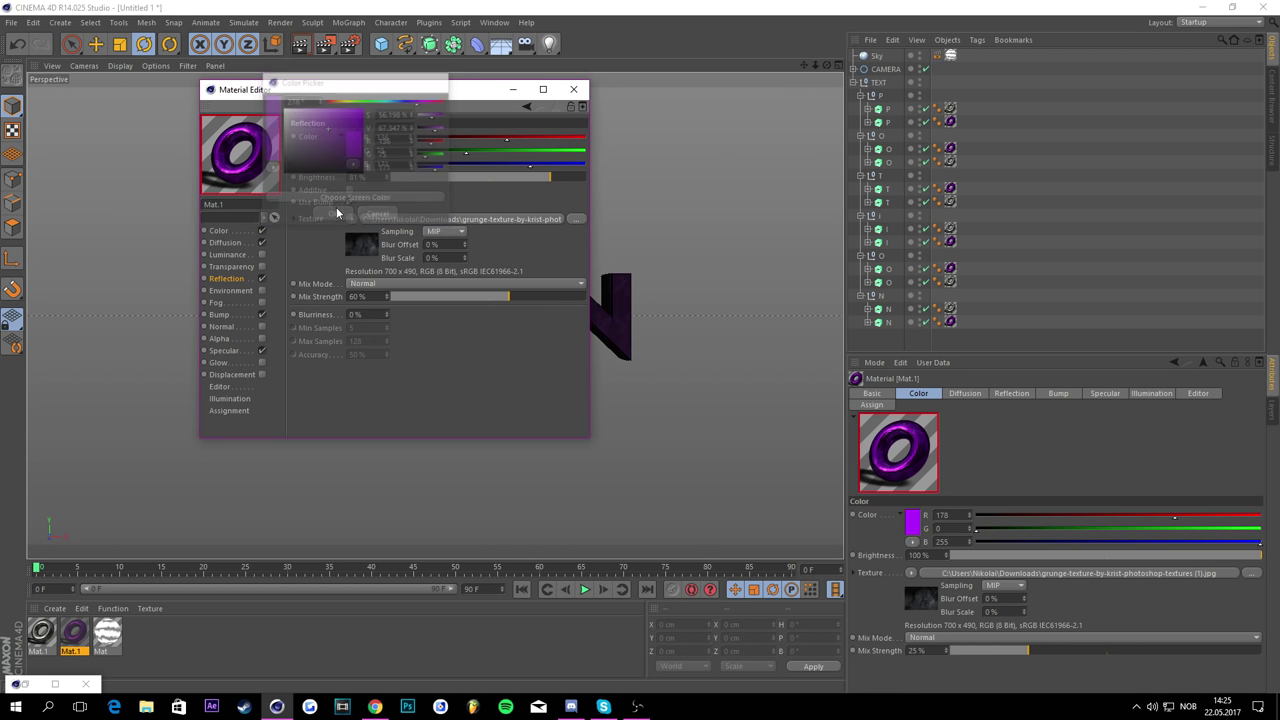
{"action": "left_click", "coordinate": [542, 89]}
{"action": "left_click", "coordinate": [1200, 7]}
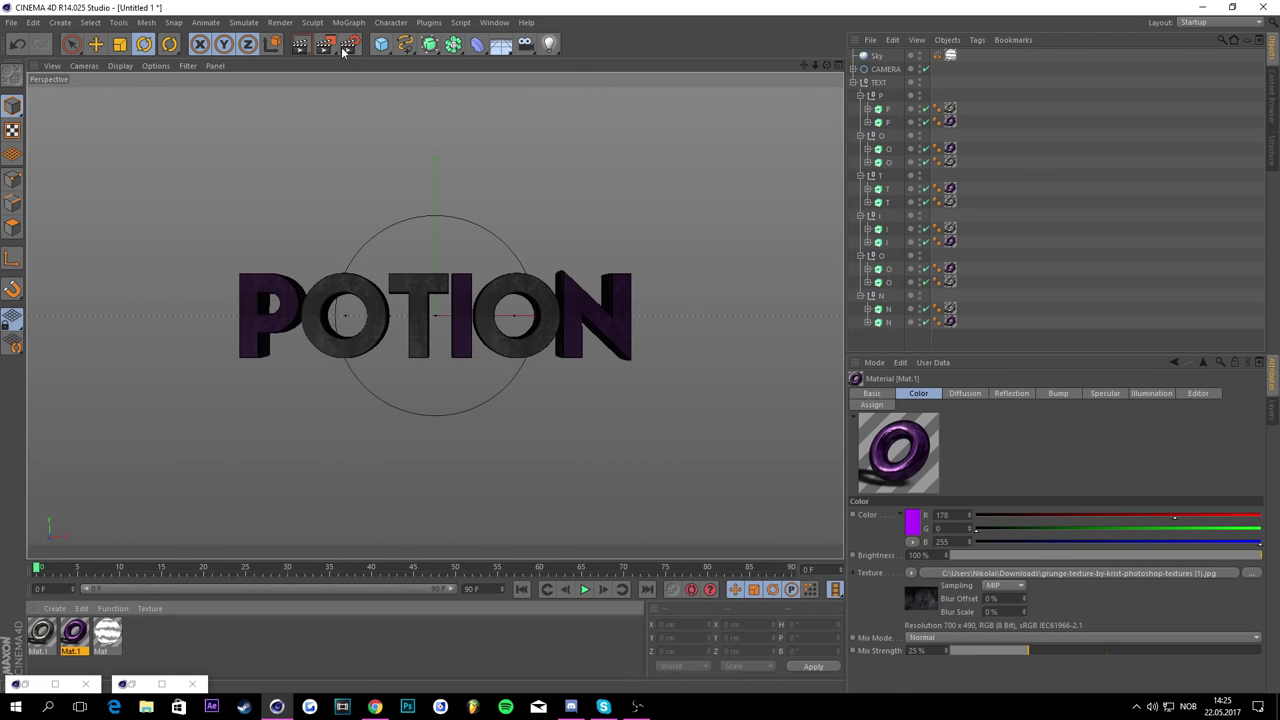
{"action": "left_click", "coordinate": [300, 44]}
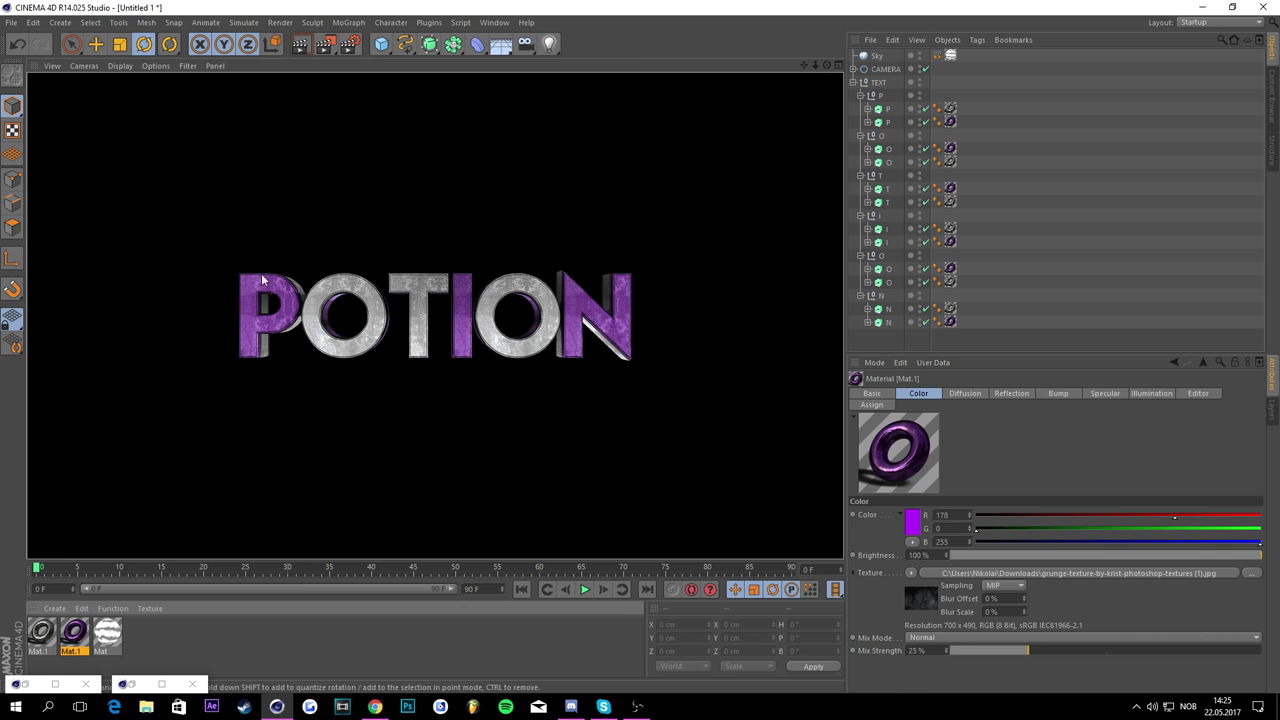
Step: Collapse all six letter nulls inside the TEXT group
{"action": "left_click", "coordinate": [1094, 131]}
{"action": "left_click", "coordinate": [861, 95]}
{"action": "left_click", "coordinate": [859, 108]}
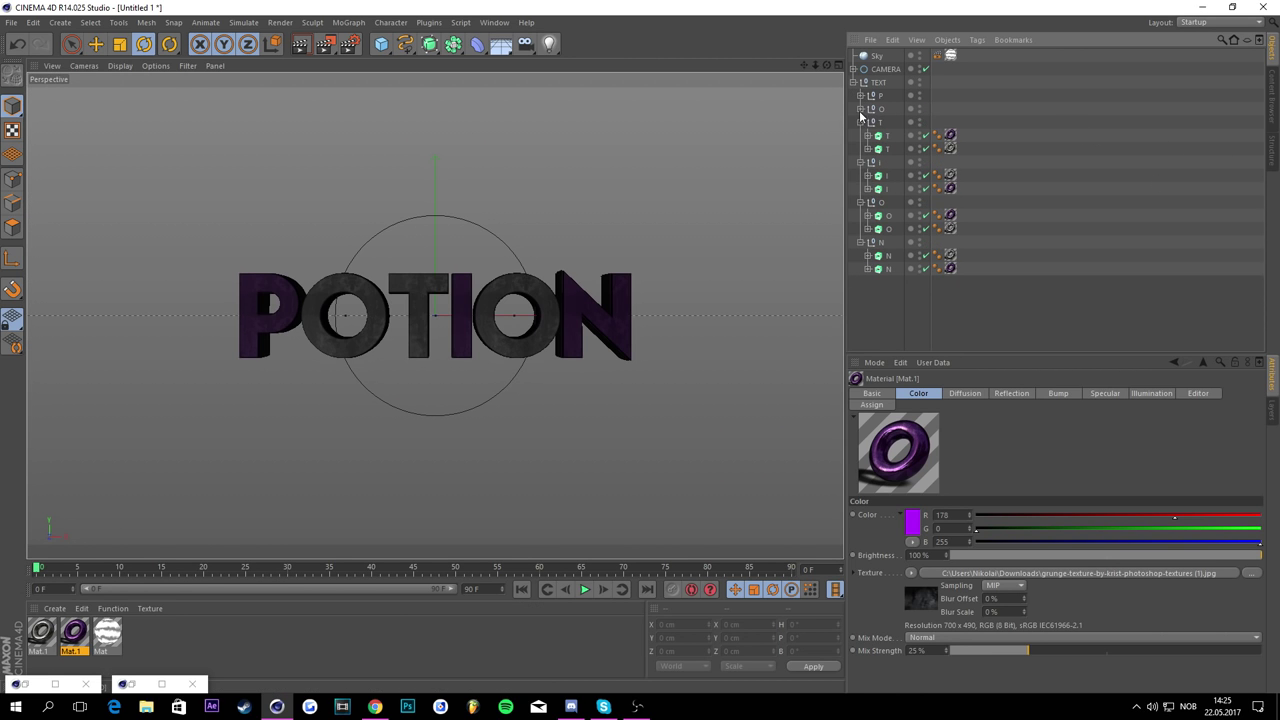
{"action": "left_click", "coordinate": [859, 121]}
{"action": "left_click", "coordinate": [859, 134]}
{"action": "left_click", "coordinate": [859, 147]}
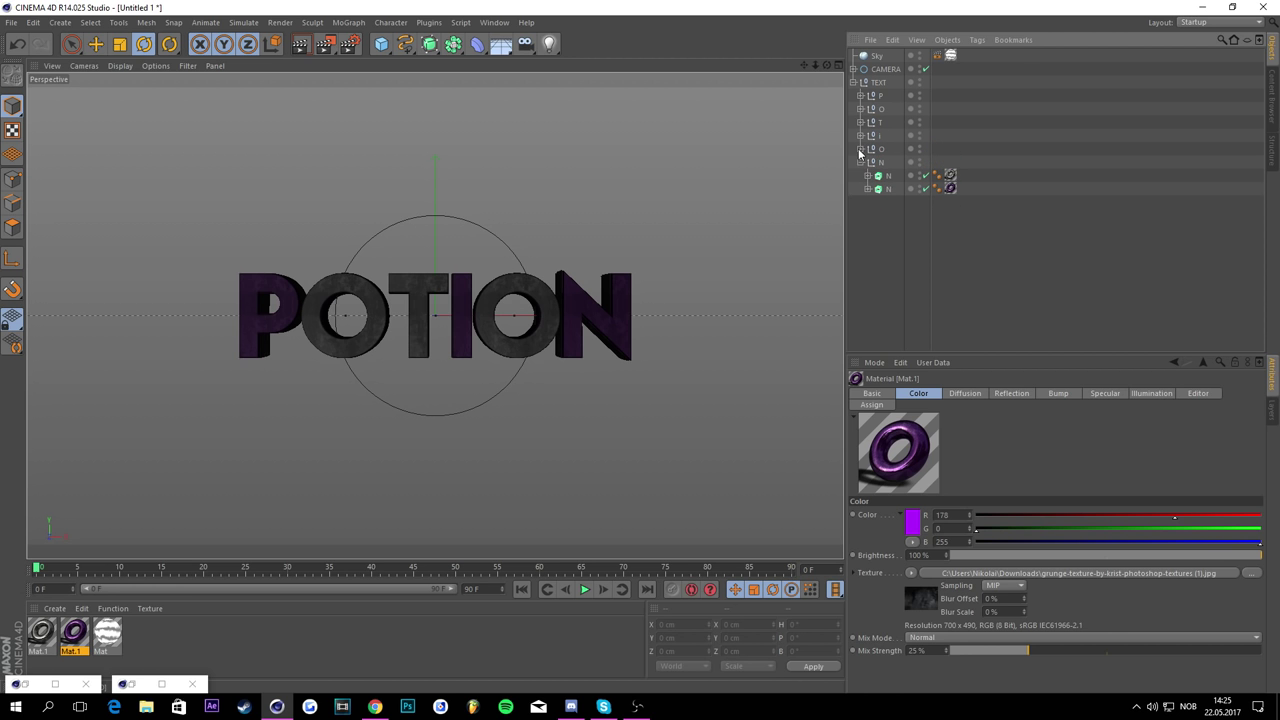
{"action": "left_click", "coordinate": [859, 160]}
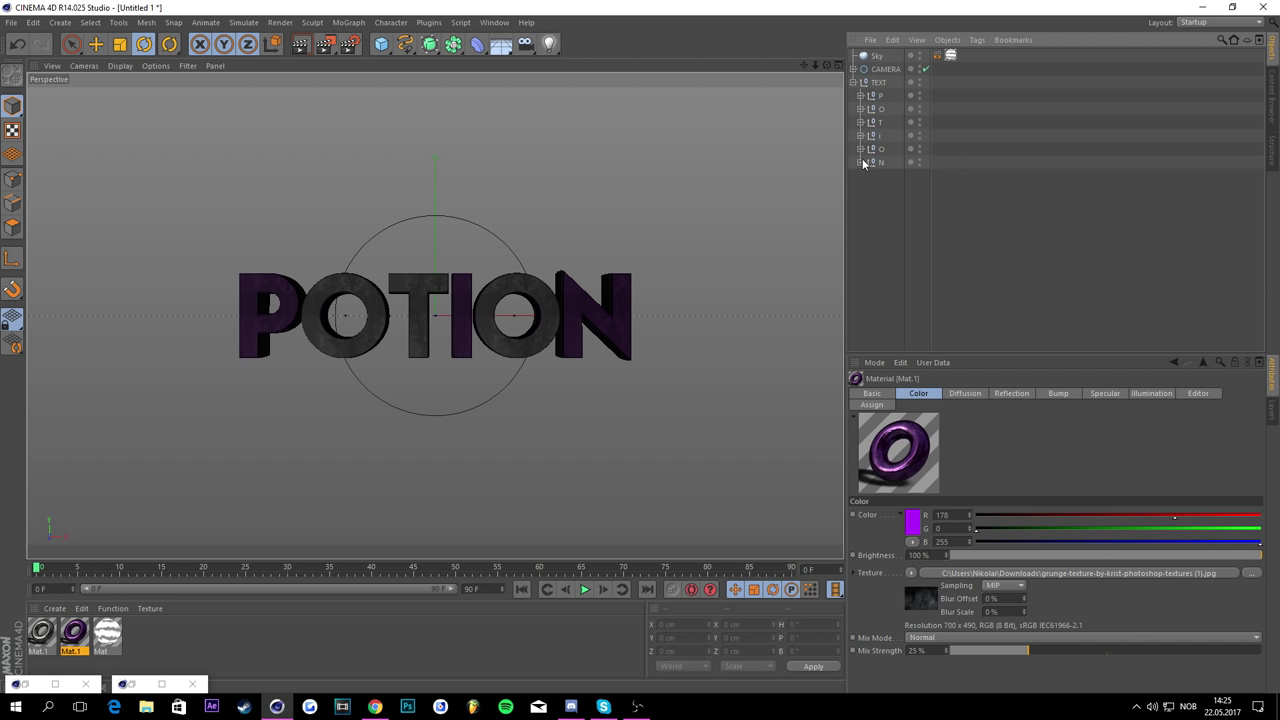
{"action": "left_click", "coordinate": [375, 706]}
{"action": "left_click_drag", "start_coordinate": [634, 3], "coordinate": [634, 6]}
{"action": "double_click", "coordinate": [629, 20]}
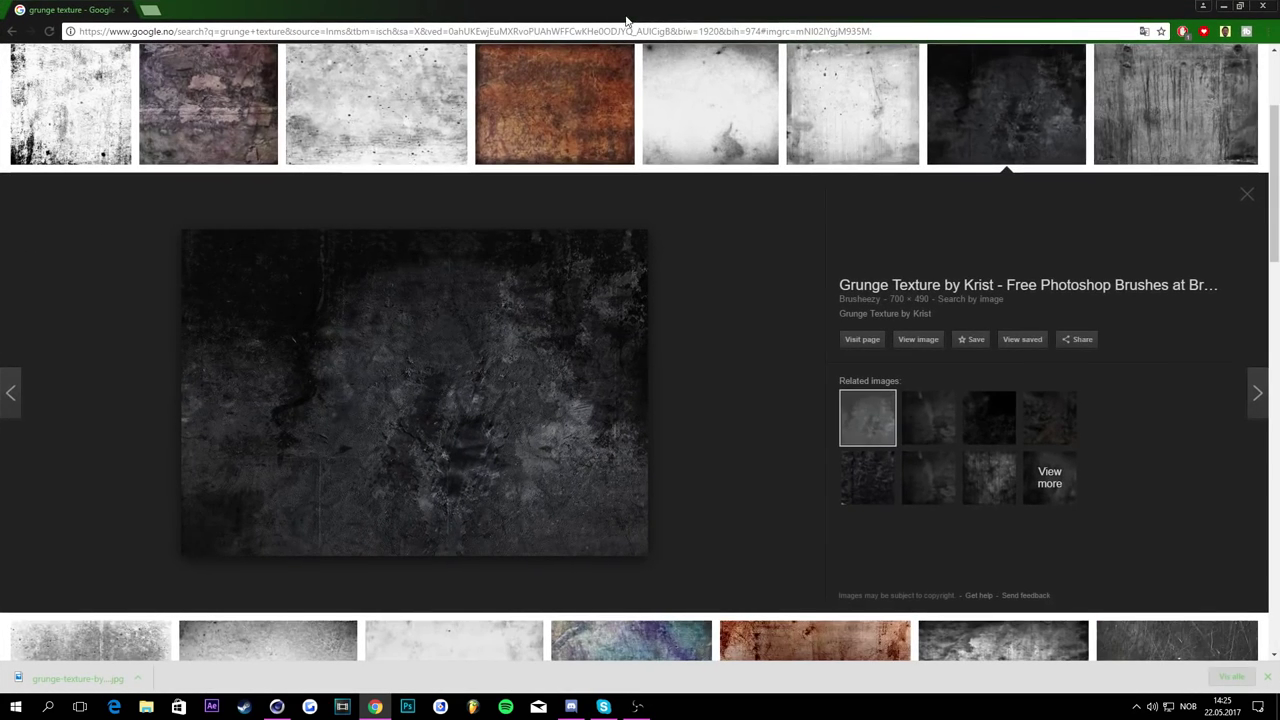
{"action": "double_click", "coordinate": [629, 18]}
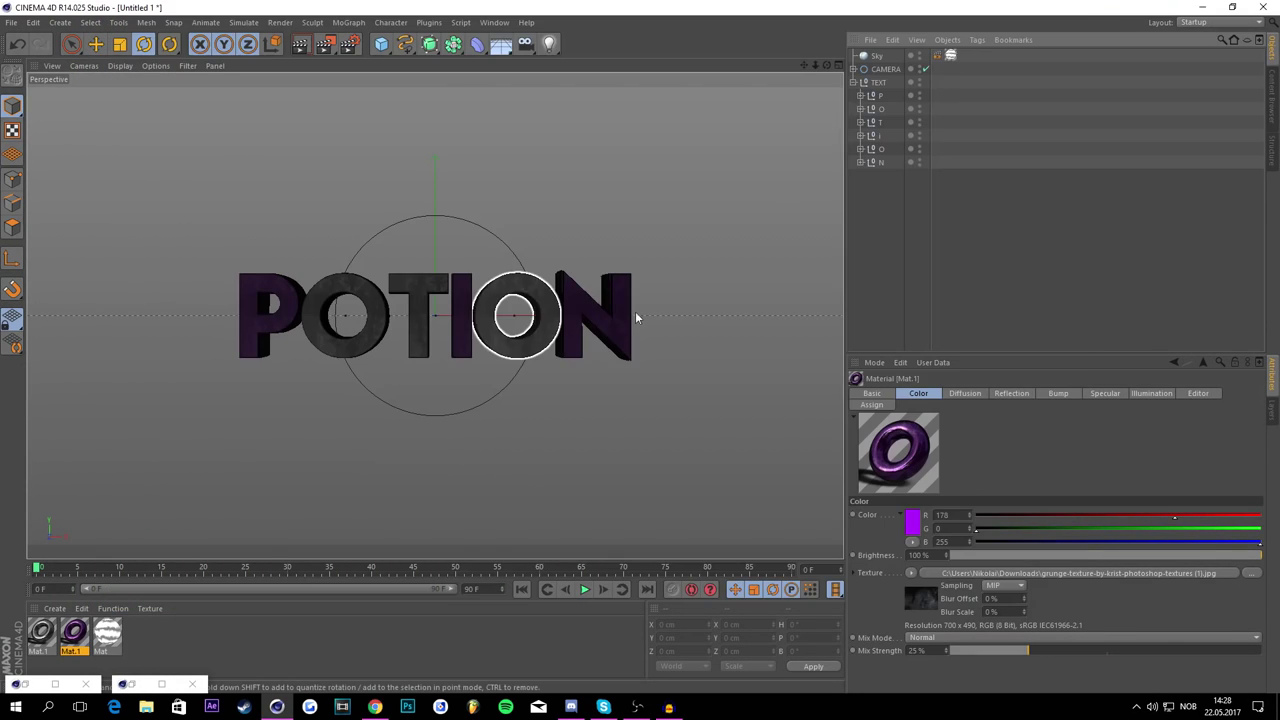
{"action": "left_click", "coordinate": [901, 123]}
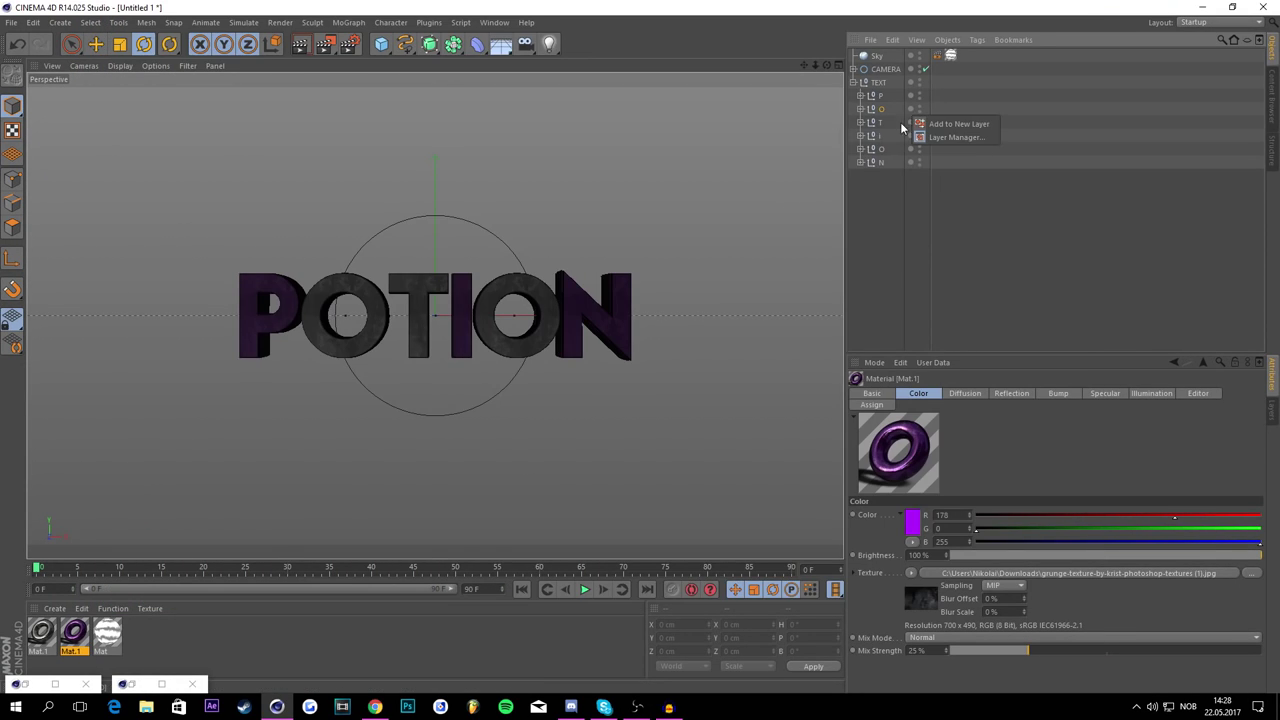
{"action": "left_click", "coordinate": [962, 245]}
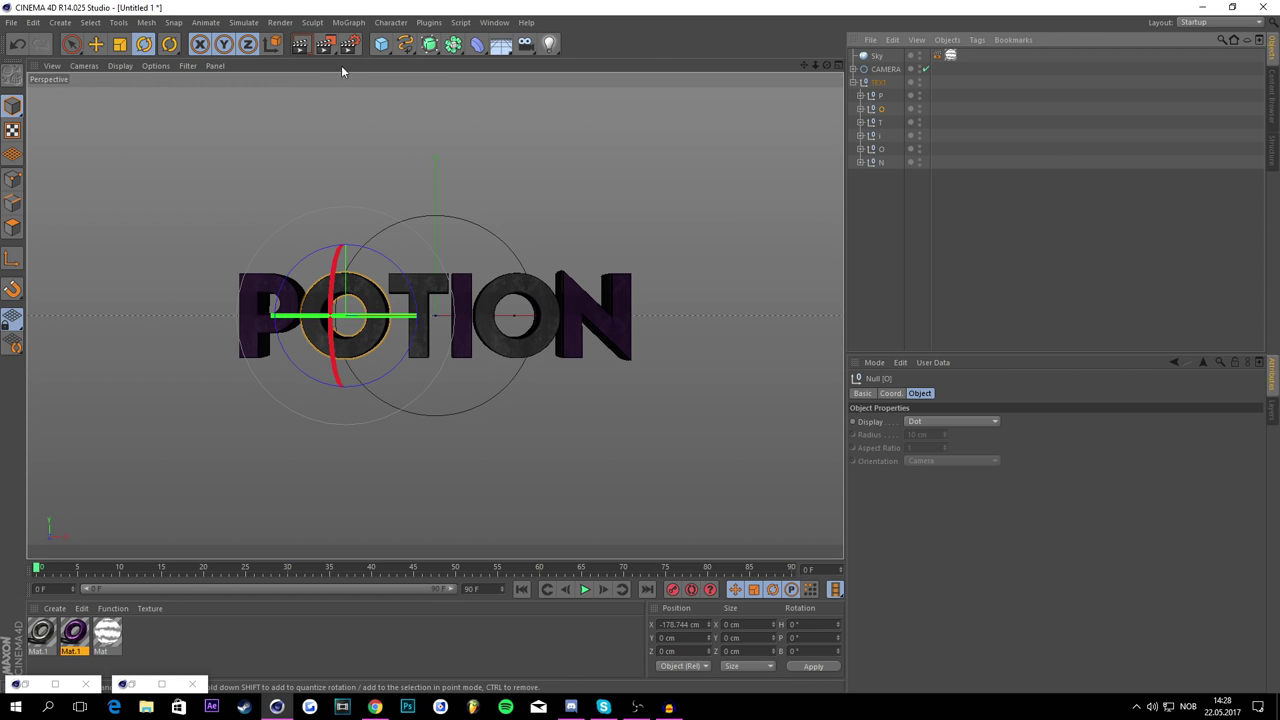
{"action": "left_click", "coordinate": [347, 23]}
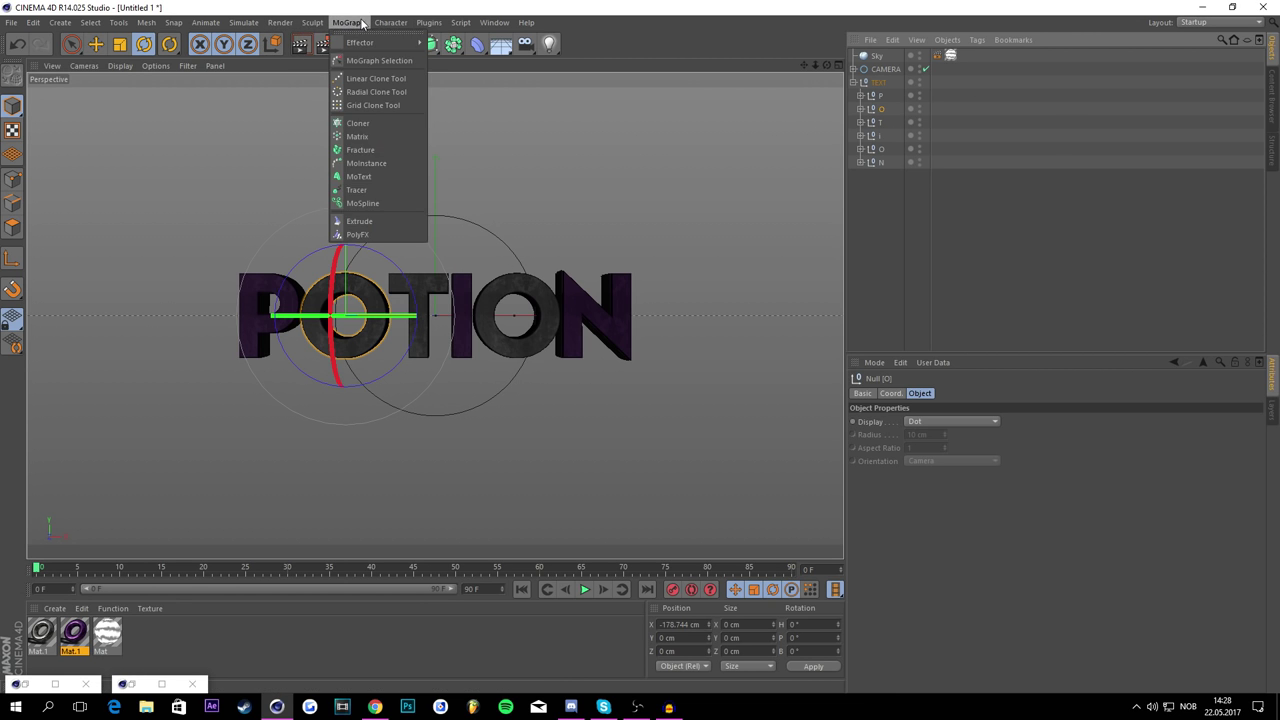
{"action": "mouse_move", "coordinate": [349, 42]}
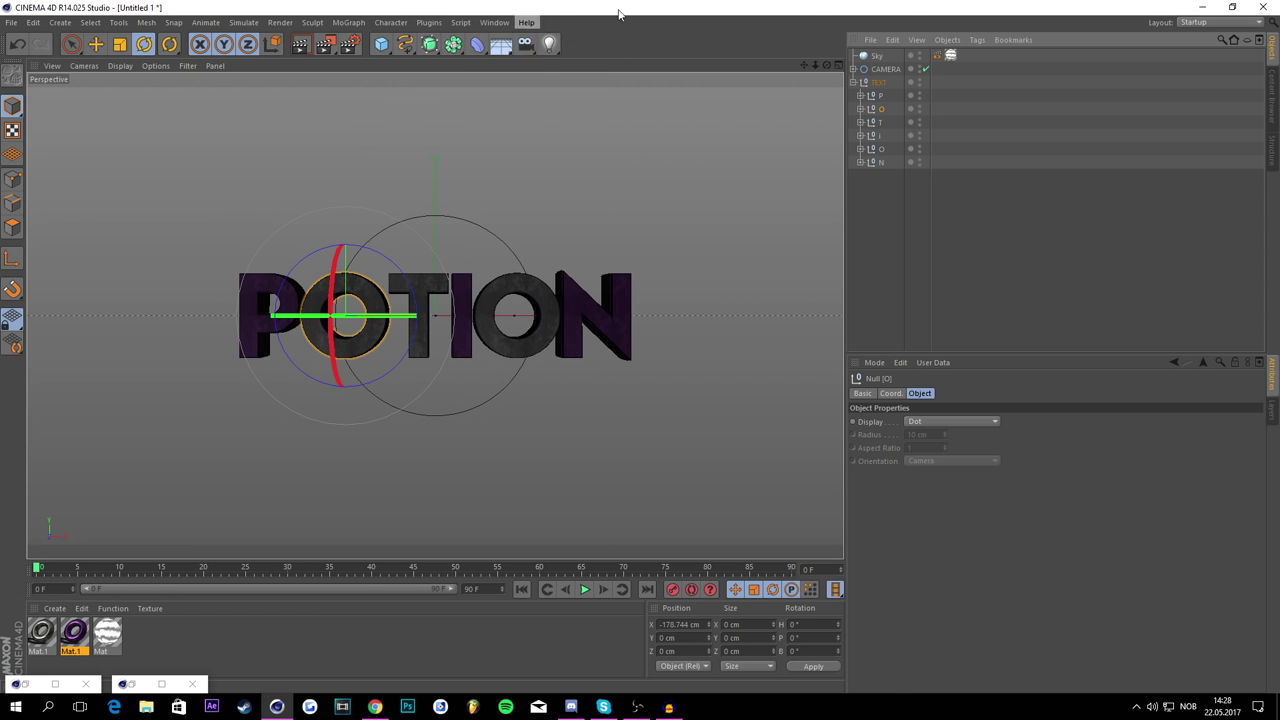
{"action": "left_click", "coordinate": [880, 122]}
{"action": "left_click", "coordinate": [950, 116]}
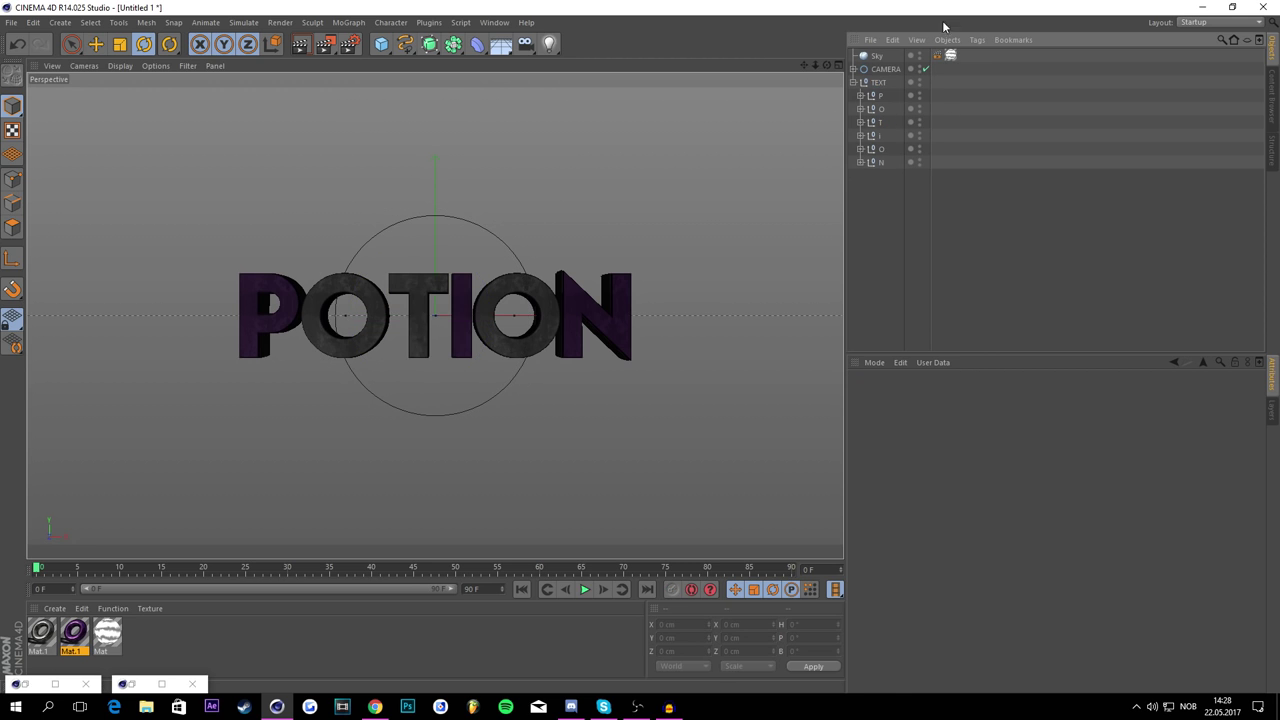
Step: Add a MoGraph Sound effector and load "Cavalier - Be Your Girl (Oshi Remix).wav" from the AUDACITY folder as its sound file
{"action": "left_click", "coordinate": [352, 26]}
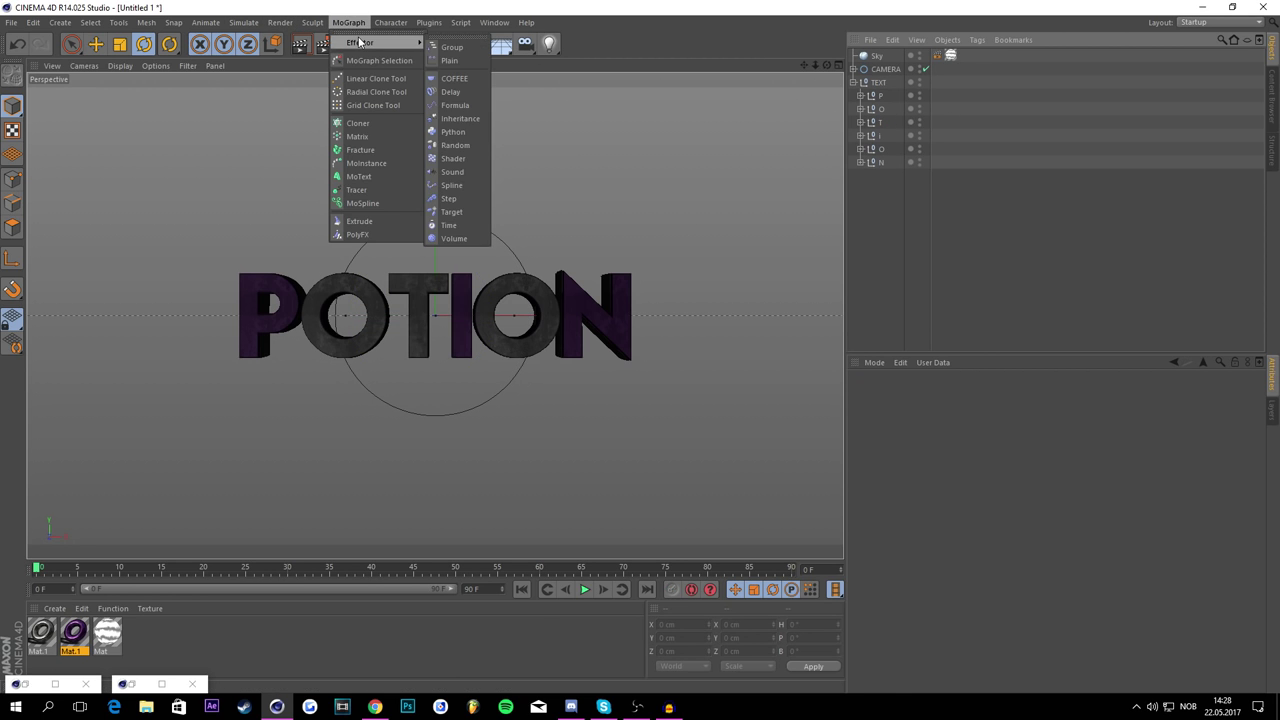
{"action": "mouse_move", "coordinate": [415, 42]}
{"action": "left_click", "coordinate": [468, 187]}
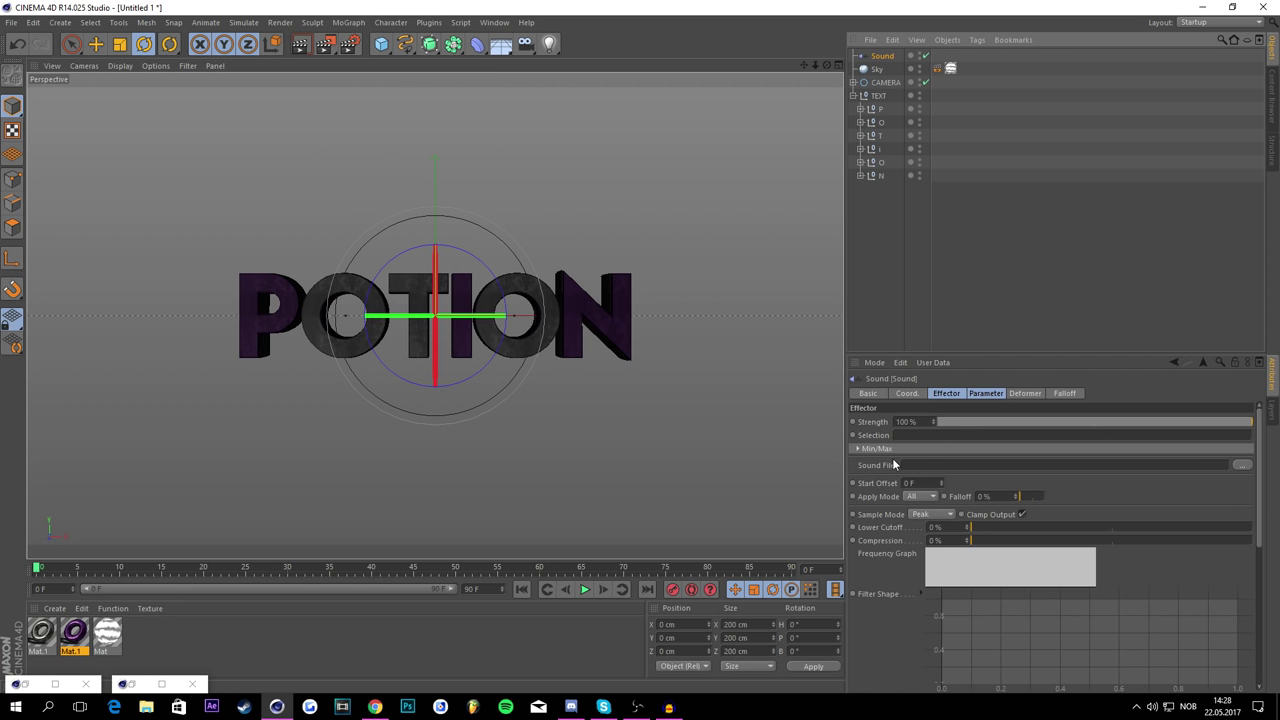
{"action": "left_click", "coordinate": [1240, 466]}
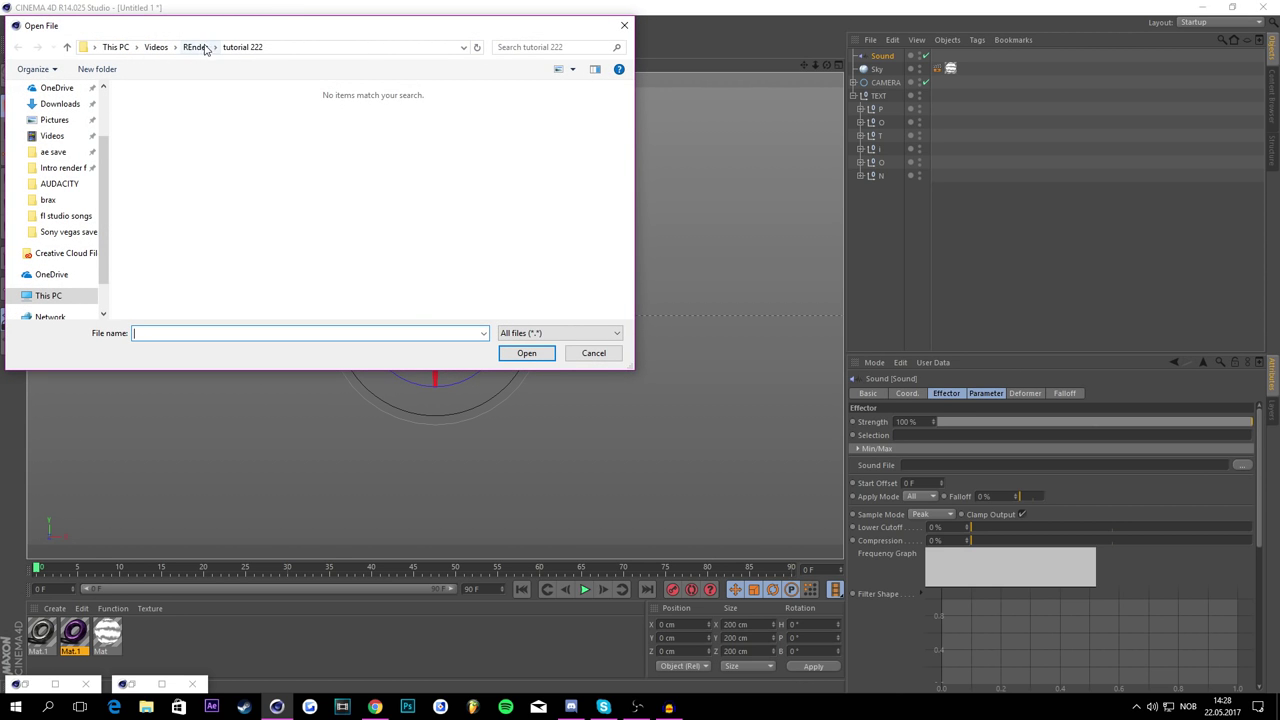
{"action": "left_click", "coordinate": [56, 185]}
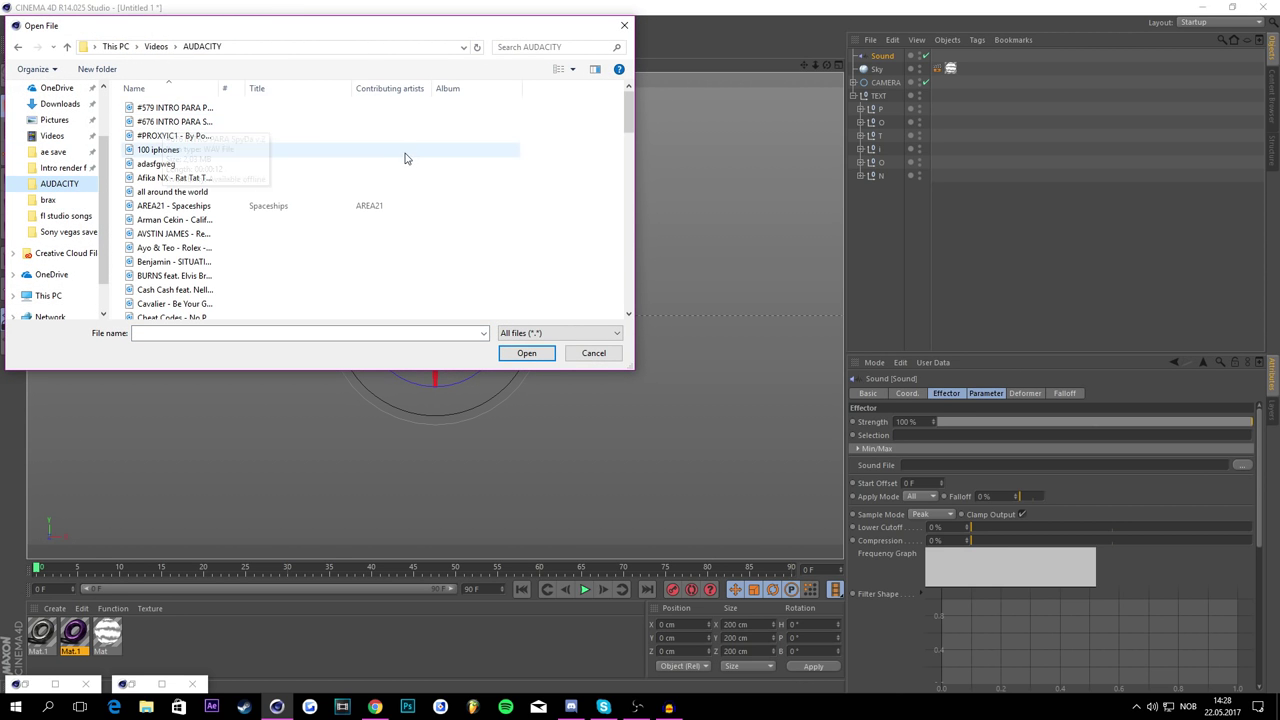
{"action": "scroll", "coordinate": [240, 190], "scroll_direction": "down", "scroll_amount": 1}
{"action": "scroll", "coordinate": [240, 190], "scroll_direction": "down", "scroll_amount": 3}
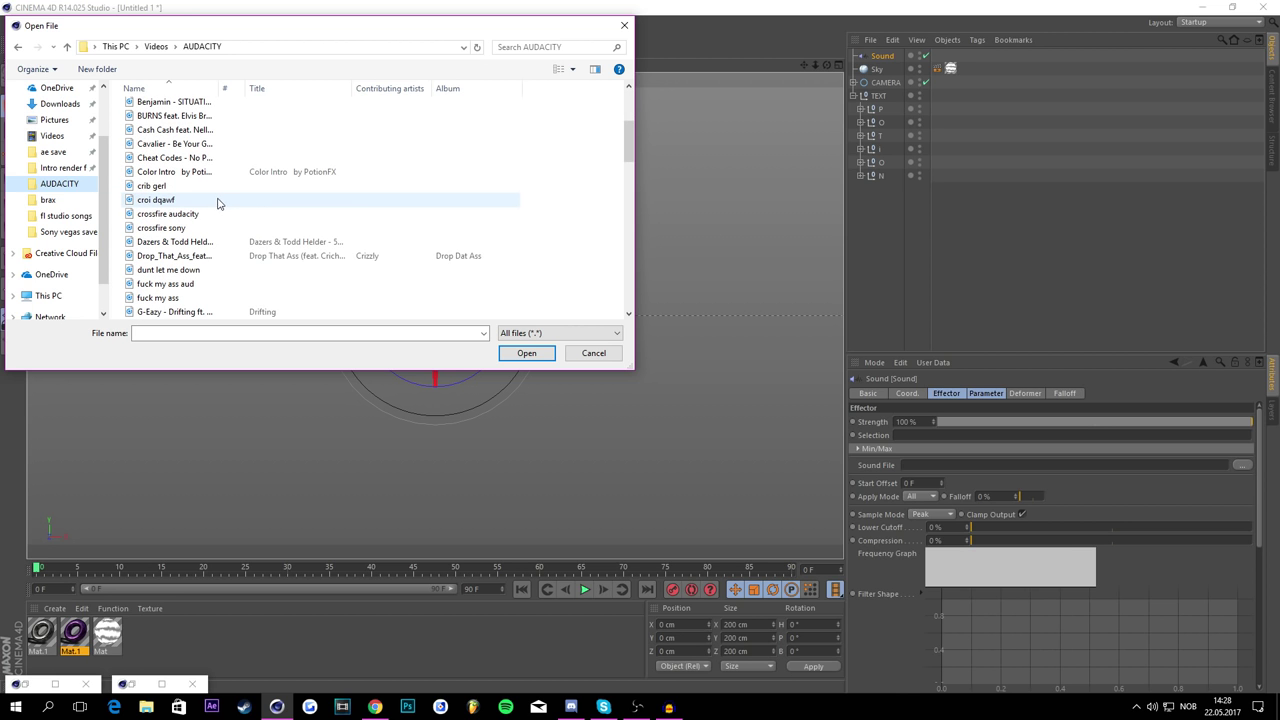
{"action": "left_click", "coordinate": [215, 147]}
{"action": "left_click", "coordinate": [526, 353]}
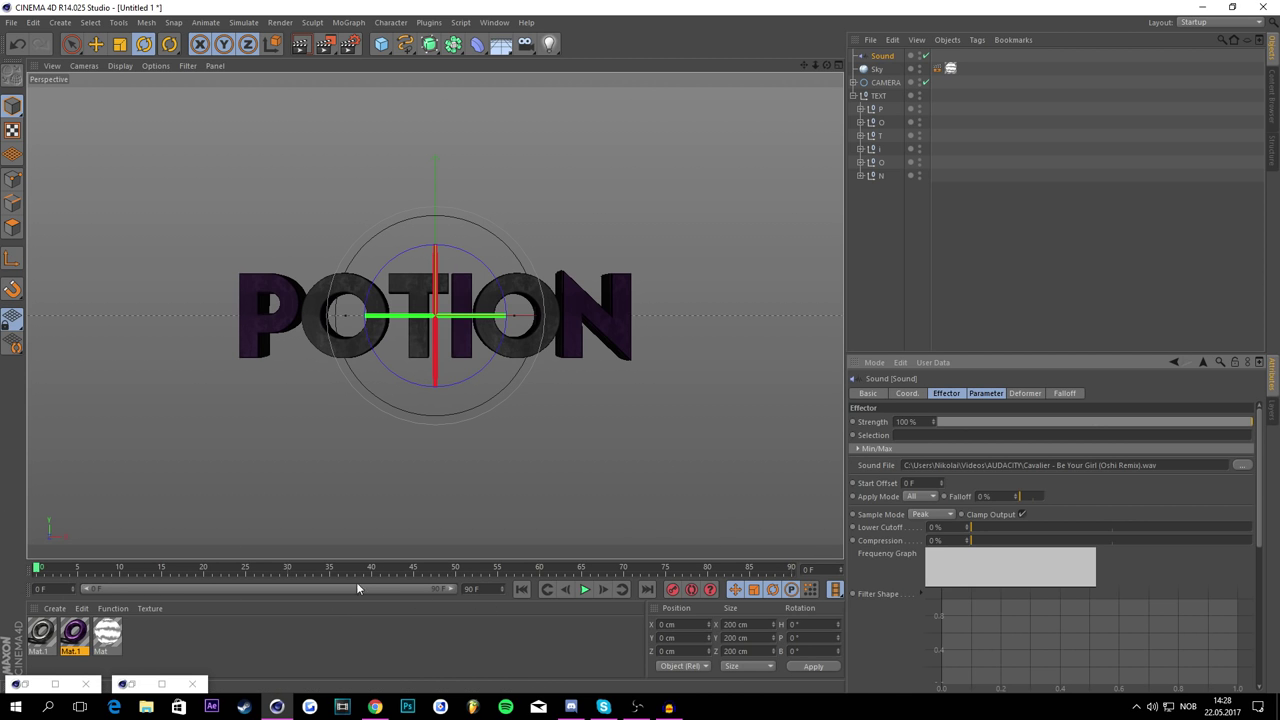
Step: Set the timeline's end to 300 frames and extend the preview range to its full length
{"action": "left_click", "coordinate": [478, 590]}
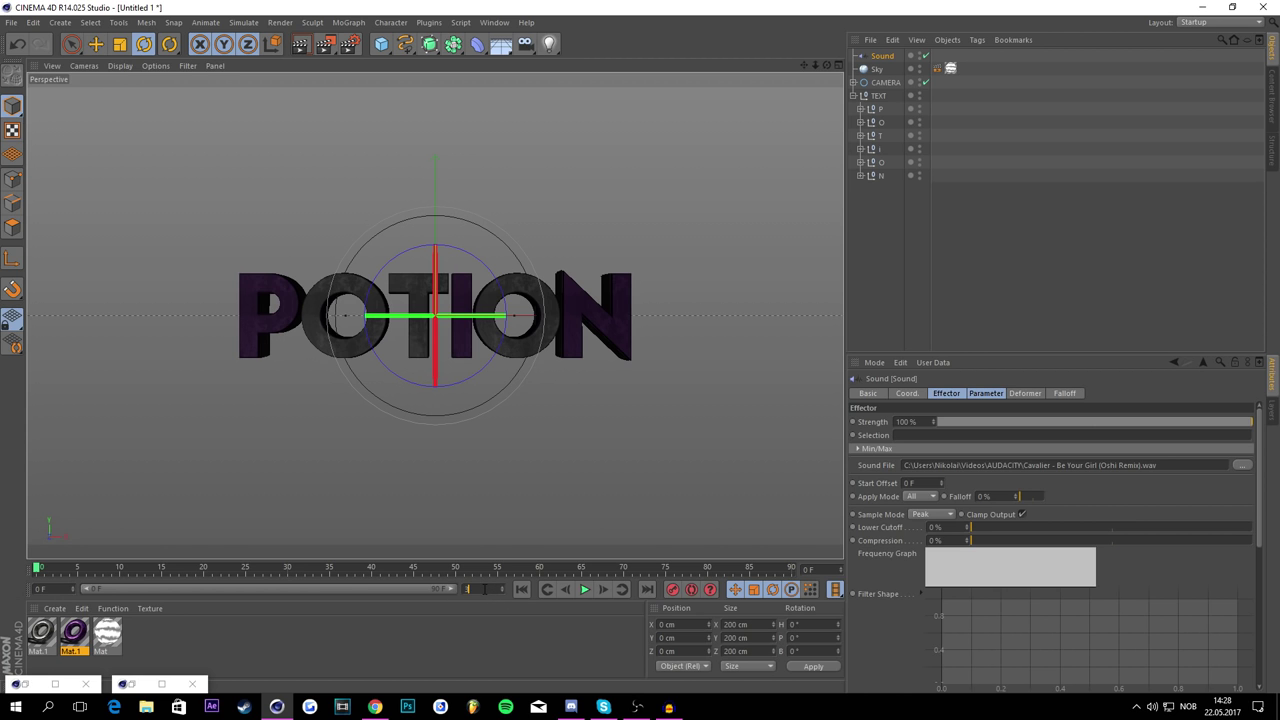
{"action": "type", "text": "300"}
{"action": "key", "text": "Return"}
{"action": "left_click_drag", "start_coordinate": [188, 596], "coordinate": [452, 589]}
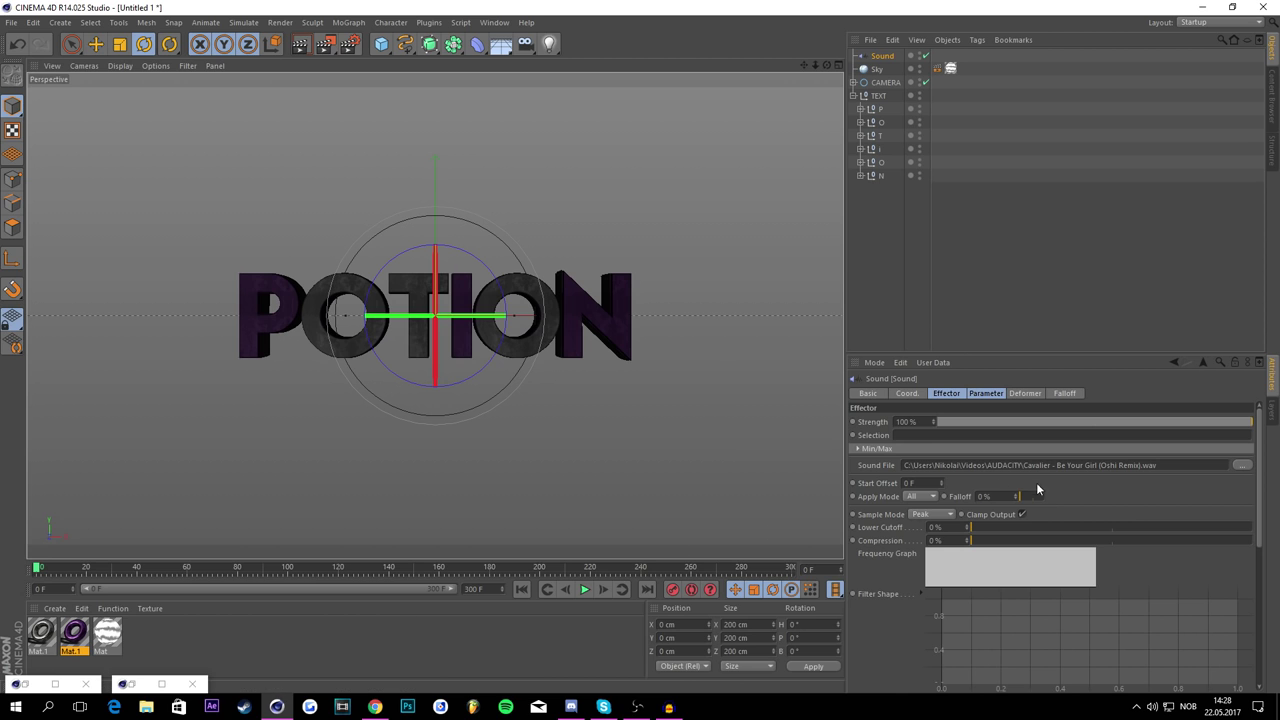
Step: Set the Sound effector's start offset to about -1105 F and play the animation to check it
{"action": "left_click", "coordinate": [942, 486]}
{"action": "left_click_drag", "start_coordinate": [941, 486], "coordinate": [943, 494]}
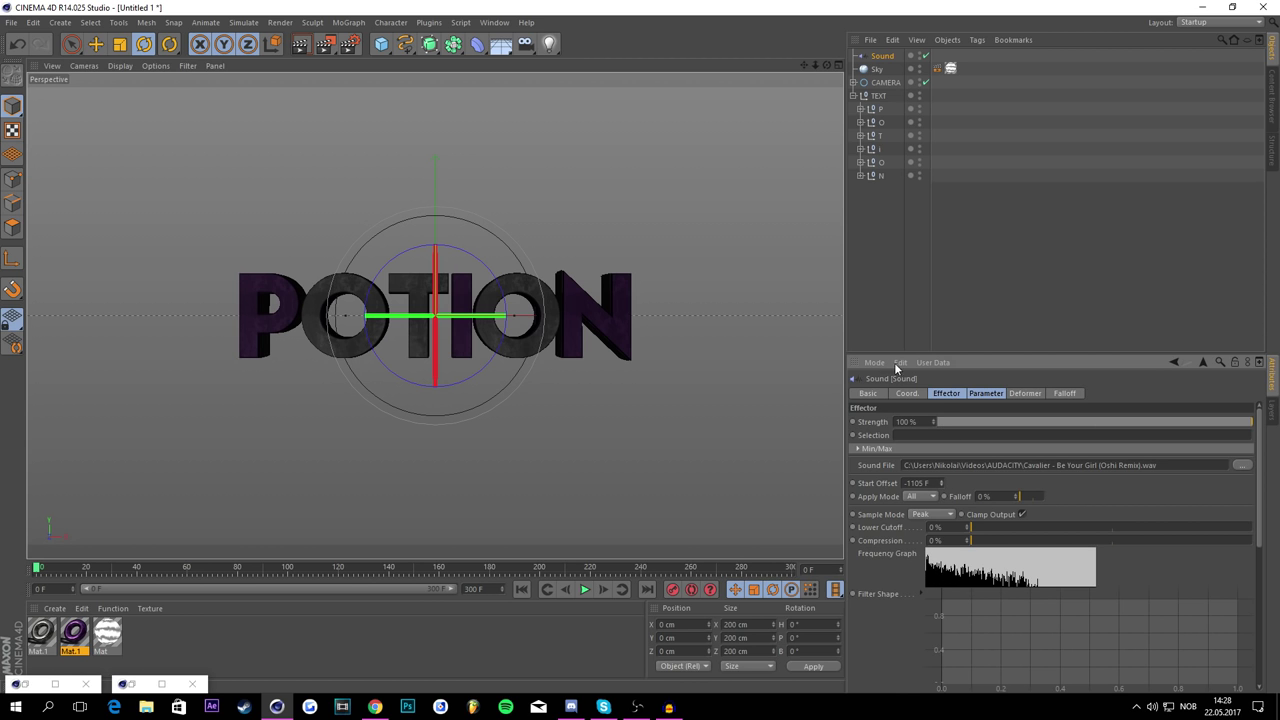
{"action": "left_click", "coordinate": [584, 589]}
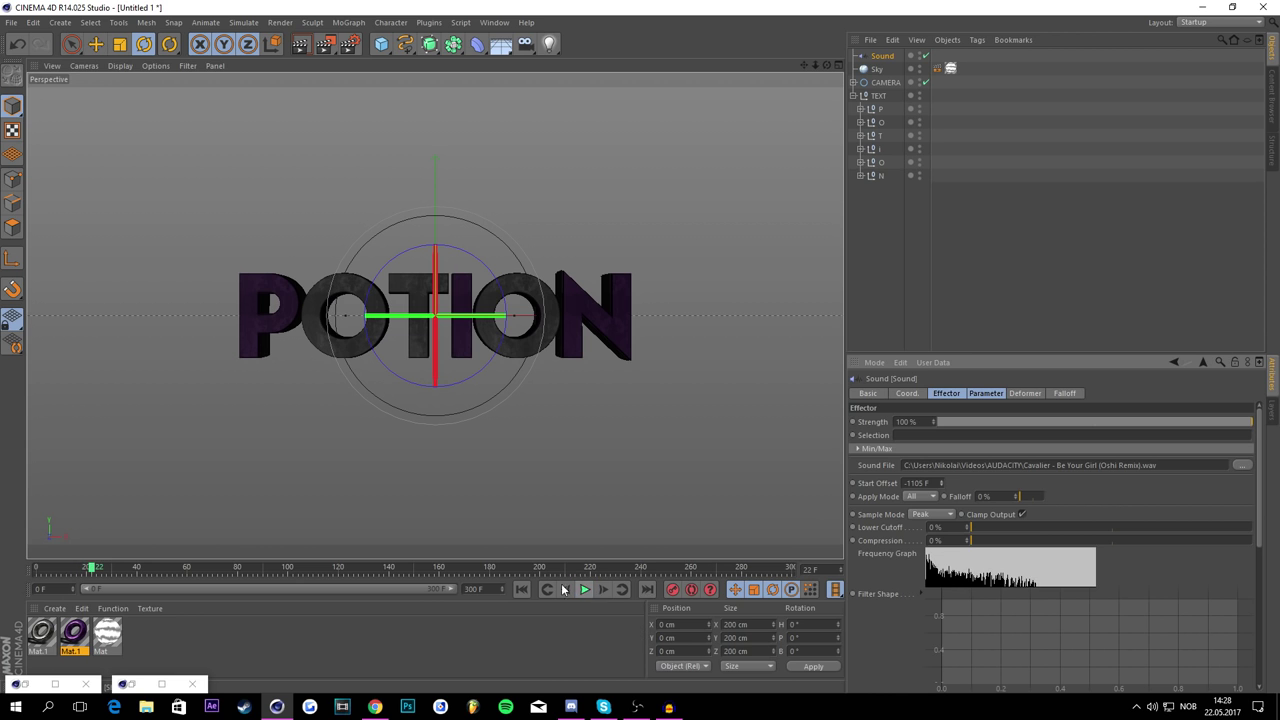
Step: Shift the Sound effector's start offset to -1898 F while playing the animation to follow the audio spectrum
{"action": "left_click", "coordinate": [585, 590]}
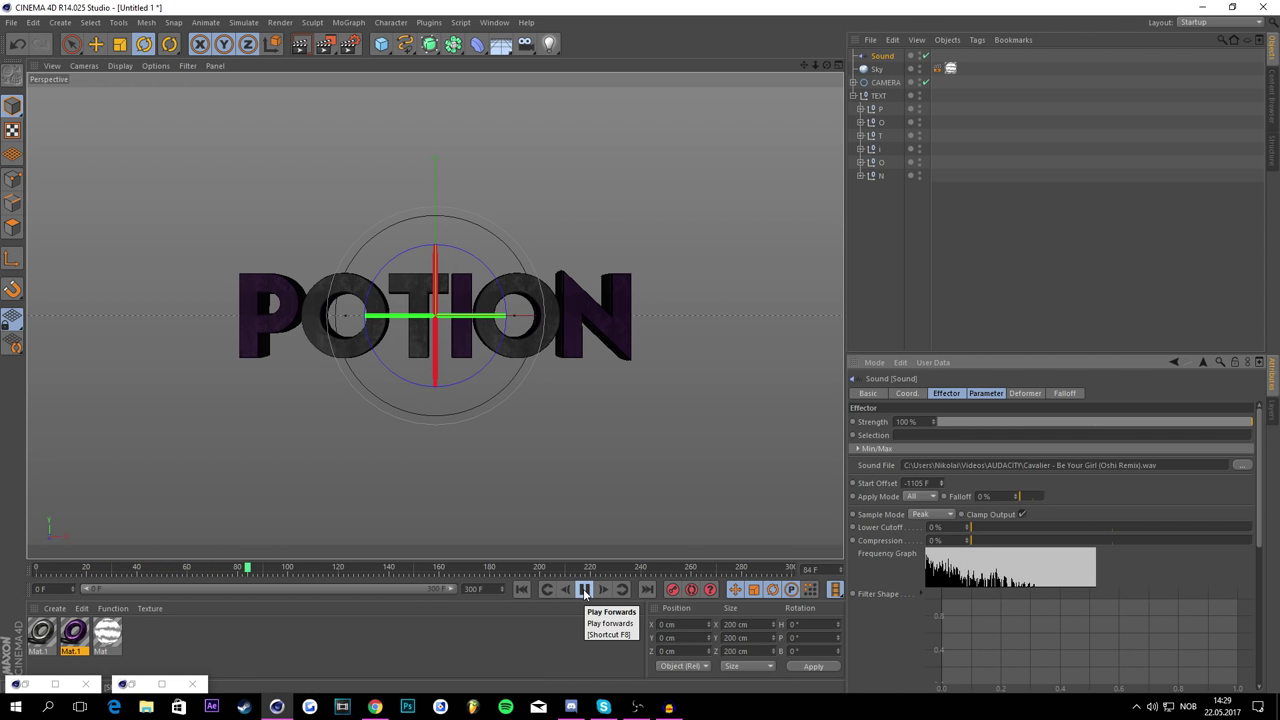
{"action": "left_click", "coordinate": [585, 590]}
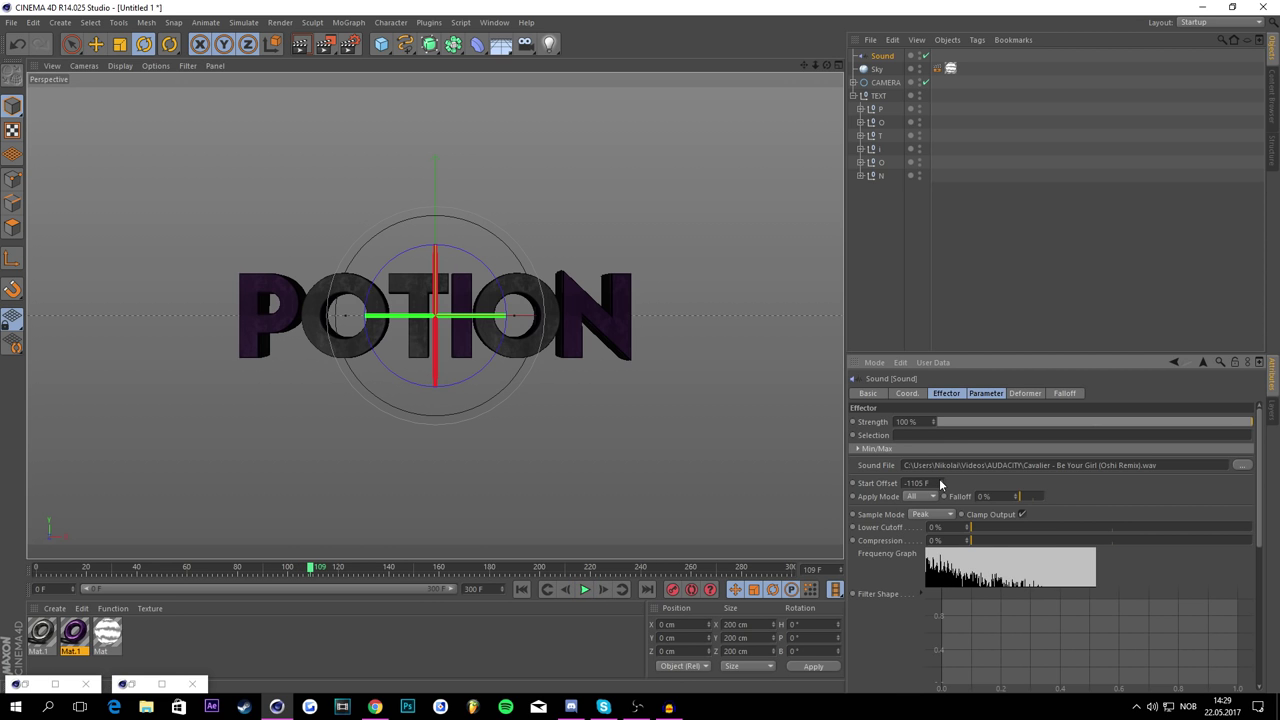
{"action": "left_click_drag", "start_coordinate": [940, 484], "coordinate": [945, 540]}
{"action": "left_click", "coordinate": [584, 589]}
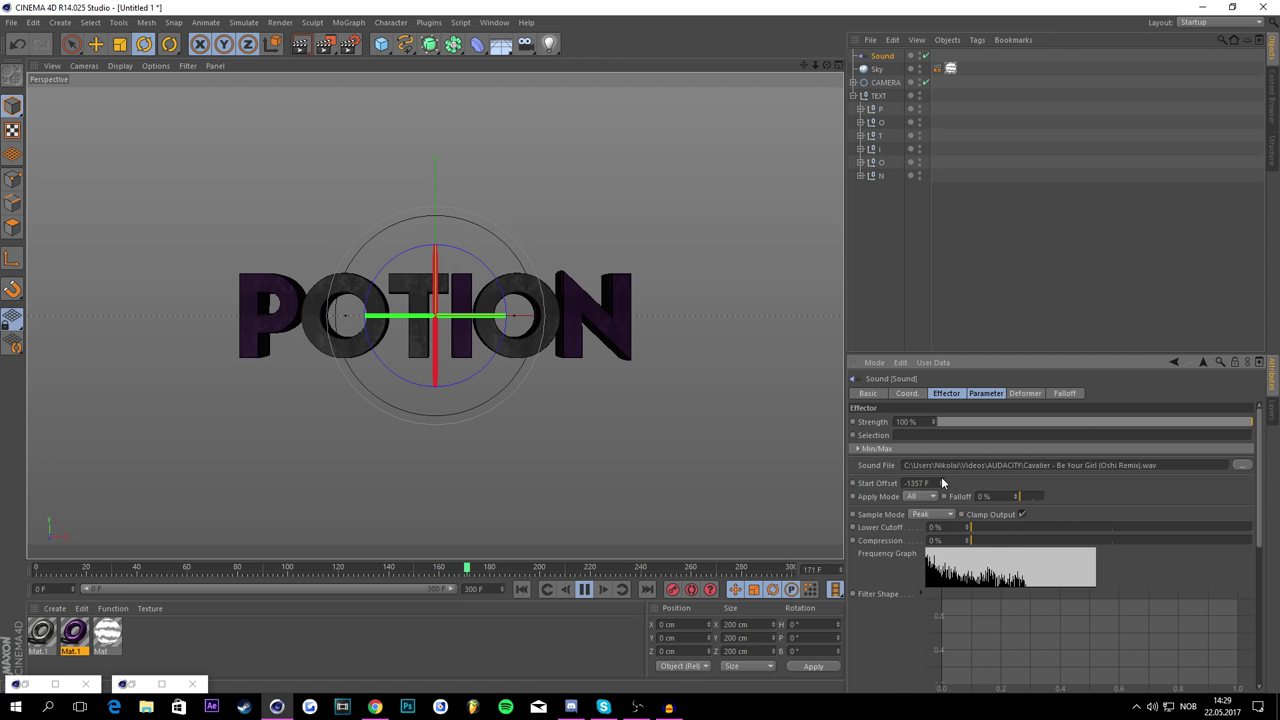
{"action": "left_click_drag", "start_coordinate": [941, 478], "coordinate": [943, 489]}
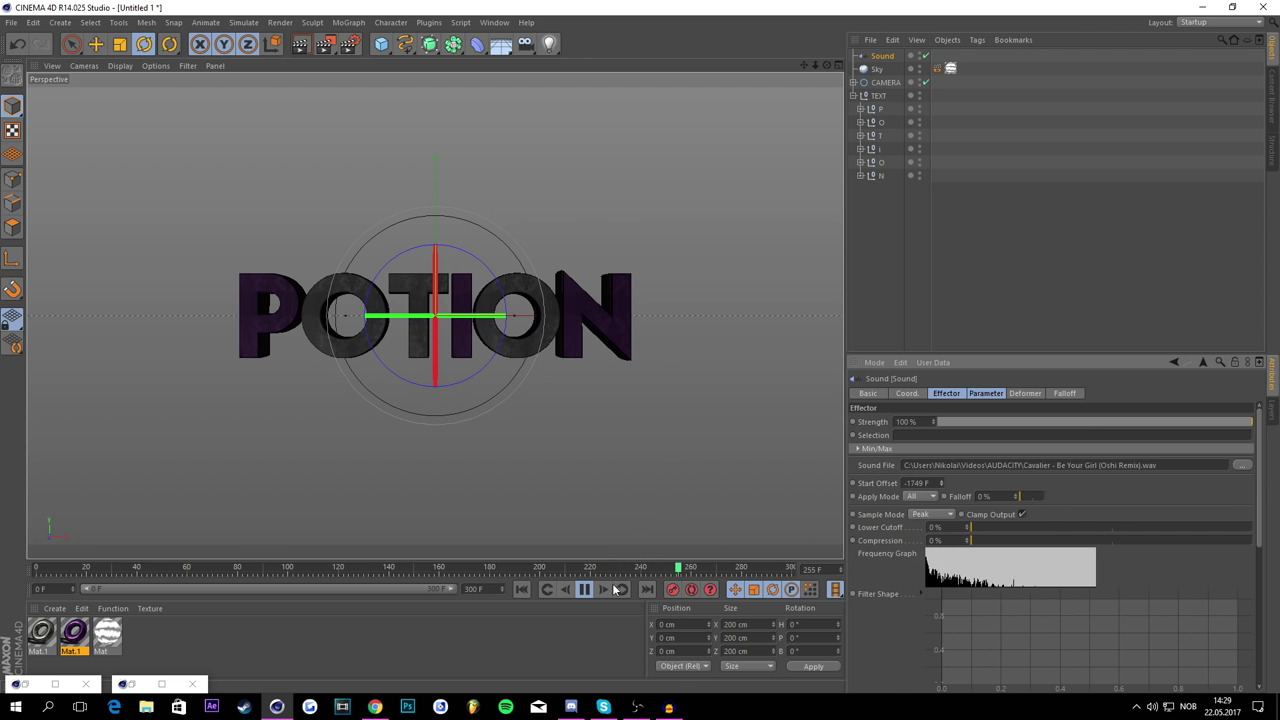
{"action": "left_click_drag", "start_coordinate": [941, 487], "coordinate": [941, 490]}
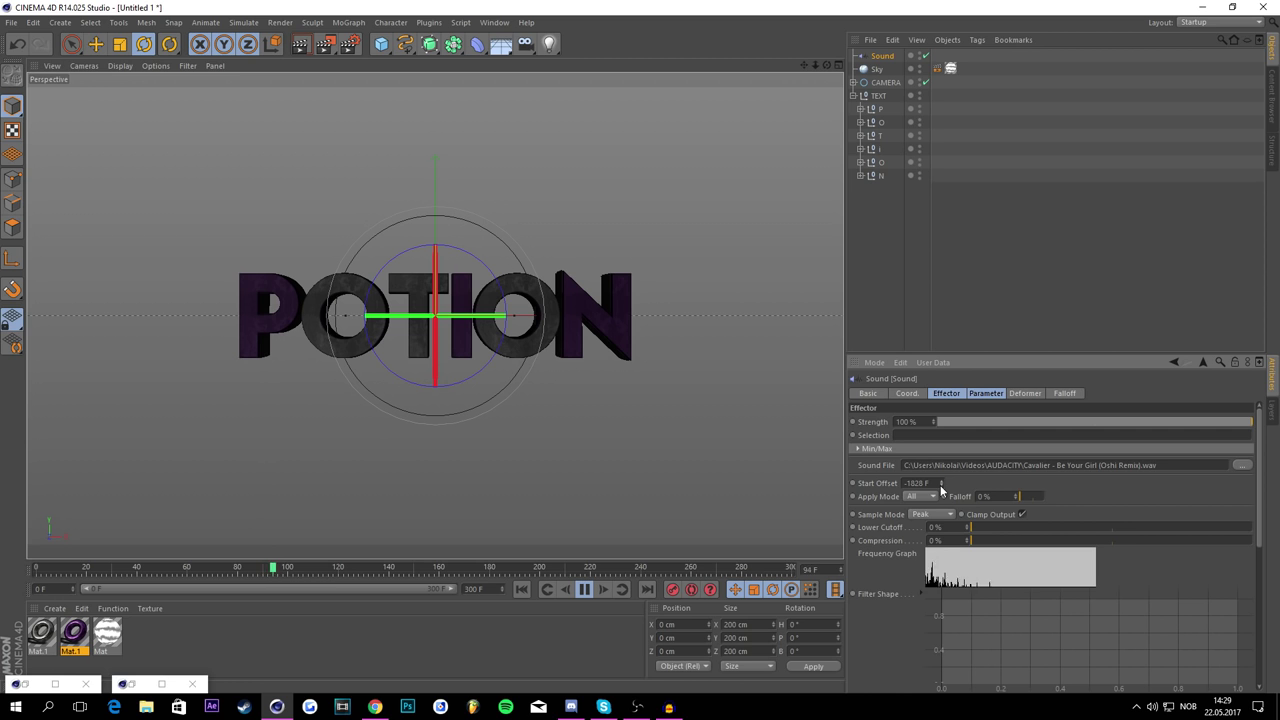
{"action": "left_click_drag", "start_coordinate": [941, 487], "coordinate": [941, 490]}
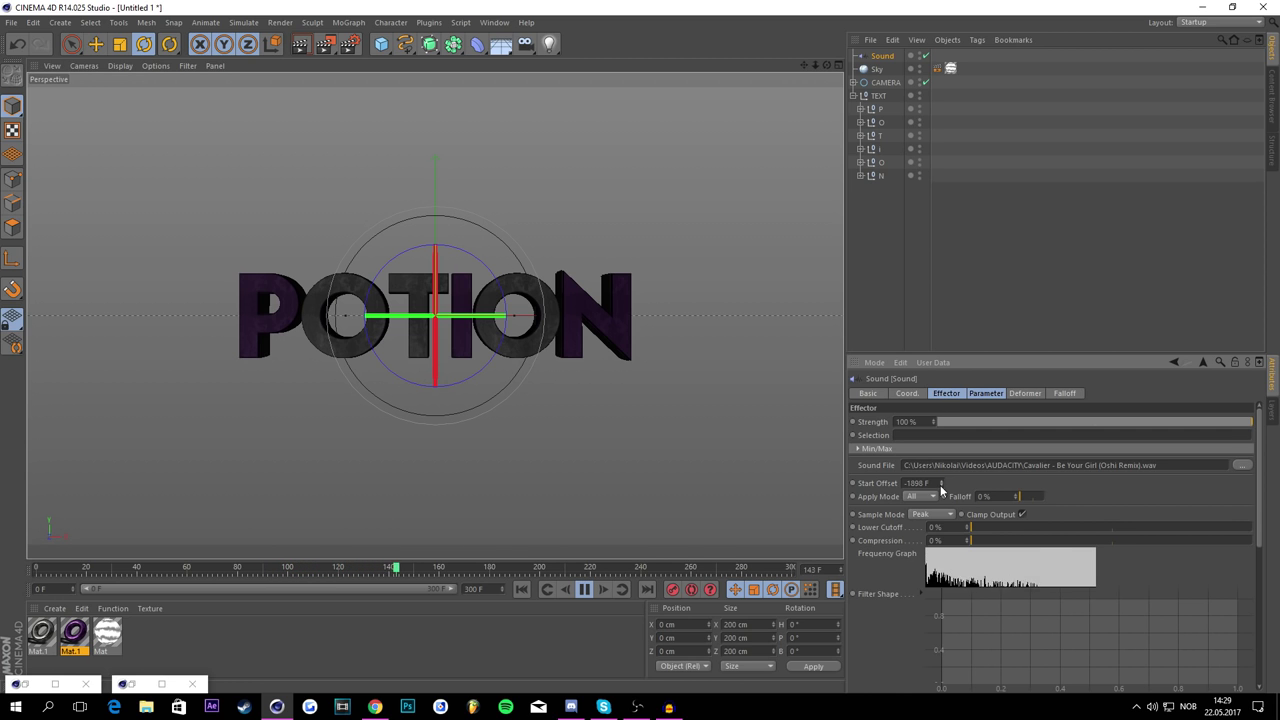
Step: Play the animation from the start and scrub around frame 37 to examine the sound timing
{"action": "left_click", "coordinate": [523, 590]}
{"action": "left_click", "coordinate": [586, 590]}
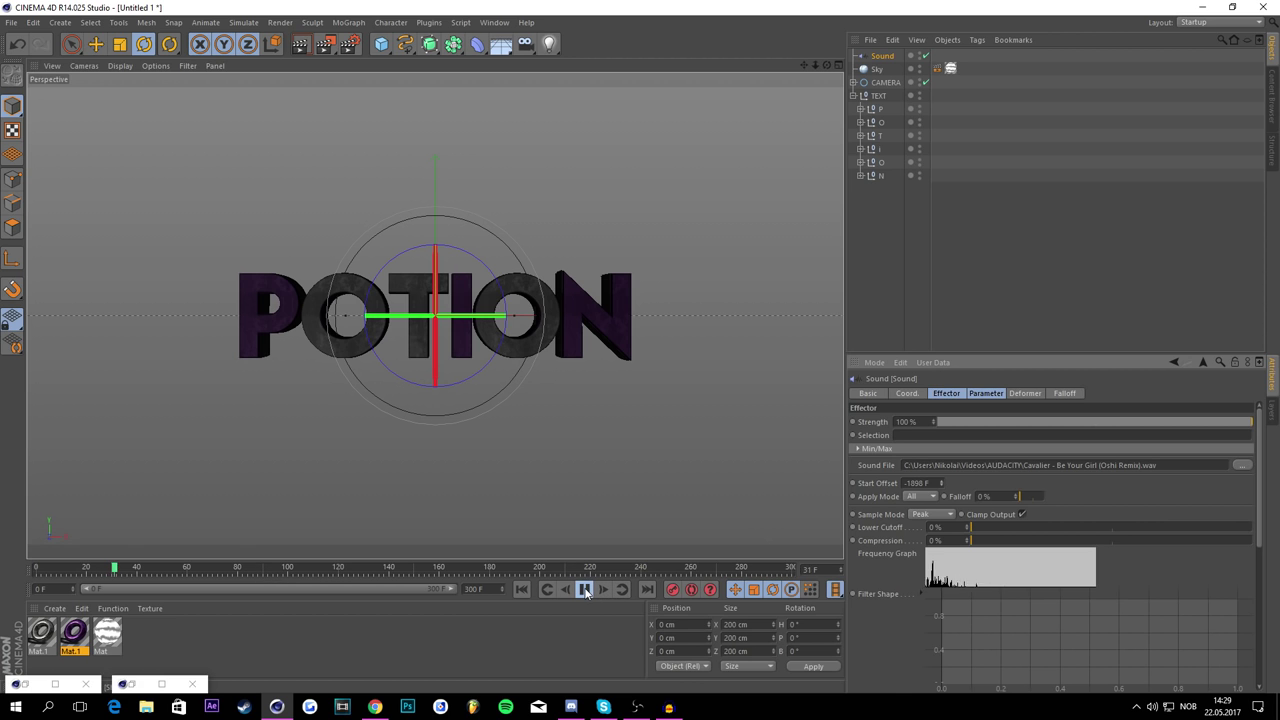
{"action": "left_click", "coordinate": [585, 590]}
{"action": "left_click_drag", "start_coordinate": [177, 569], "coordinate": [69, 569]}
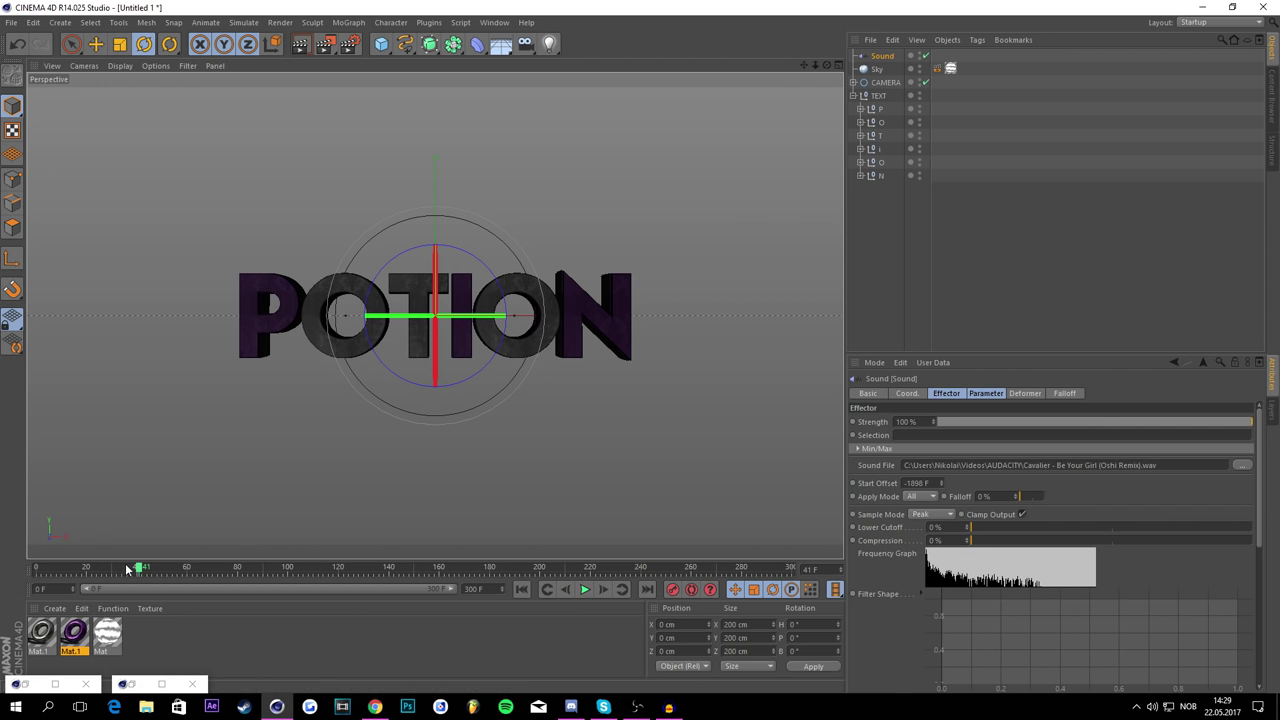
{"action": "left_click", "coordinate": [128, 568]}
{"action": "left_click", "coordinate": [586, 590]}
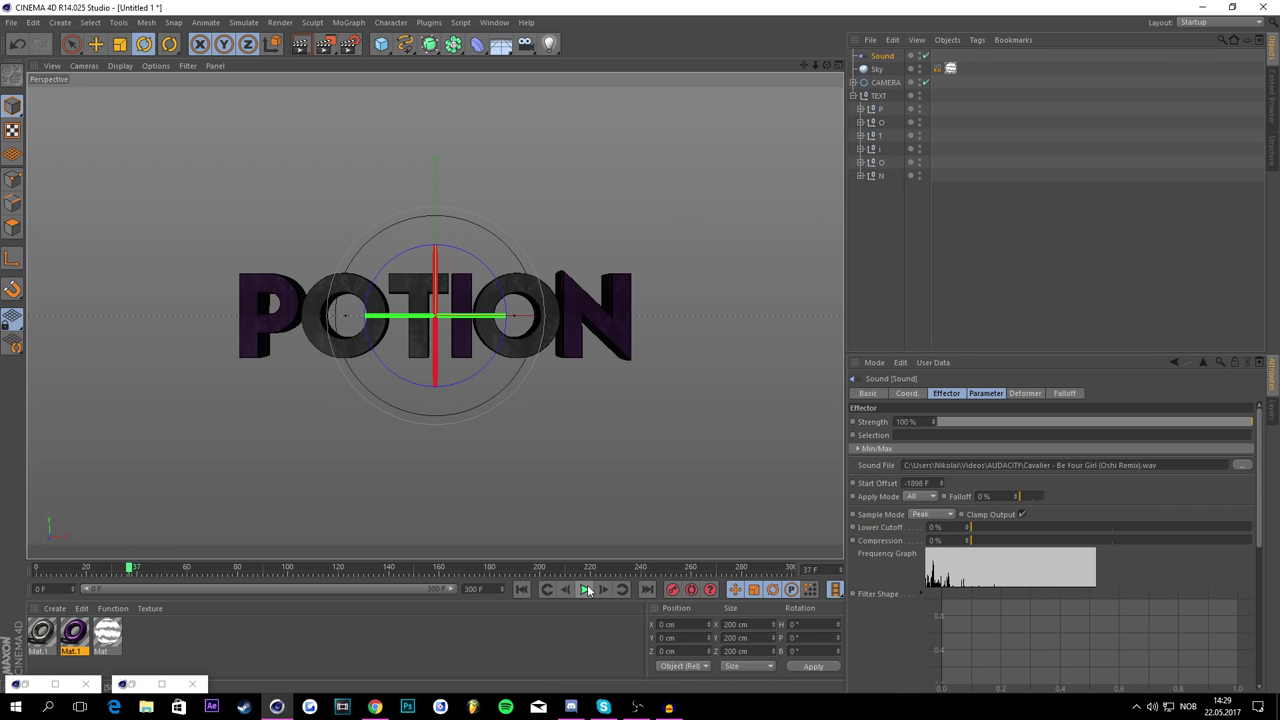
Step: Fine-tune the Sound effector's start offset to -1880 F
{"action": "left_click", "coordinate": [942, 482]}
{"action": "double_click", "coordinate": [940, 486]}
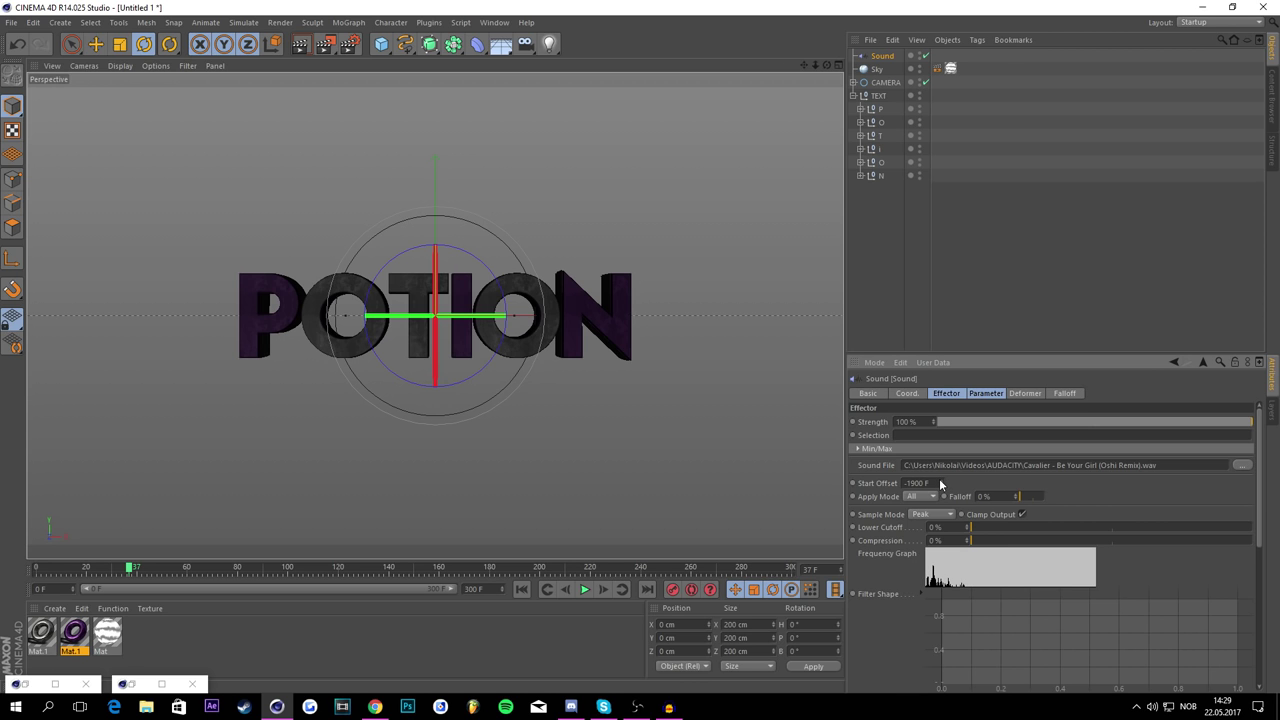
{"action": "left_click_drag", "start_coordinate": [940, 483], "coordinate": [941, 485]}
{"action": "left_click_drag", "start_coordinate": [940, 485], "coordinate": [940, 483]}
{"action": "left_click_drag", "start_coordinate": [940, 485], "coordinate": [941, 484]}
Step: Replay the animation from frame 0 and stop at frame 55 to examine where the beat falls
{"action": "left_click", "coordinate": [521, 589]}
{"action": "right_click", "coordinate": [186, 573]}
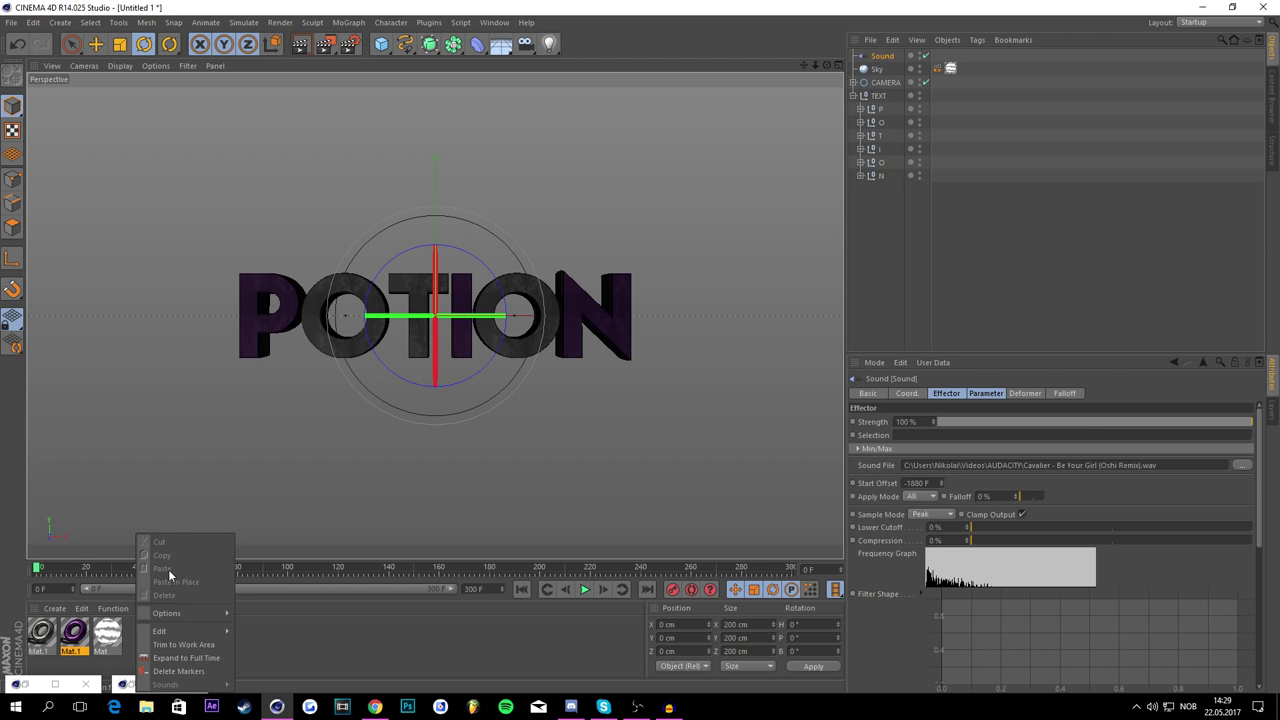
{"action": "left_click", "coordinate": [129, 570]}
{"action": "left_click_drag", "start_coordinate": [178, 570], "coordinate": [36, 569]}
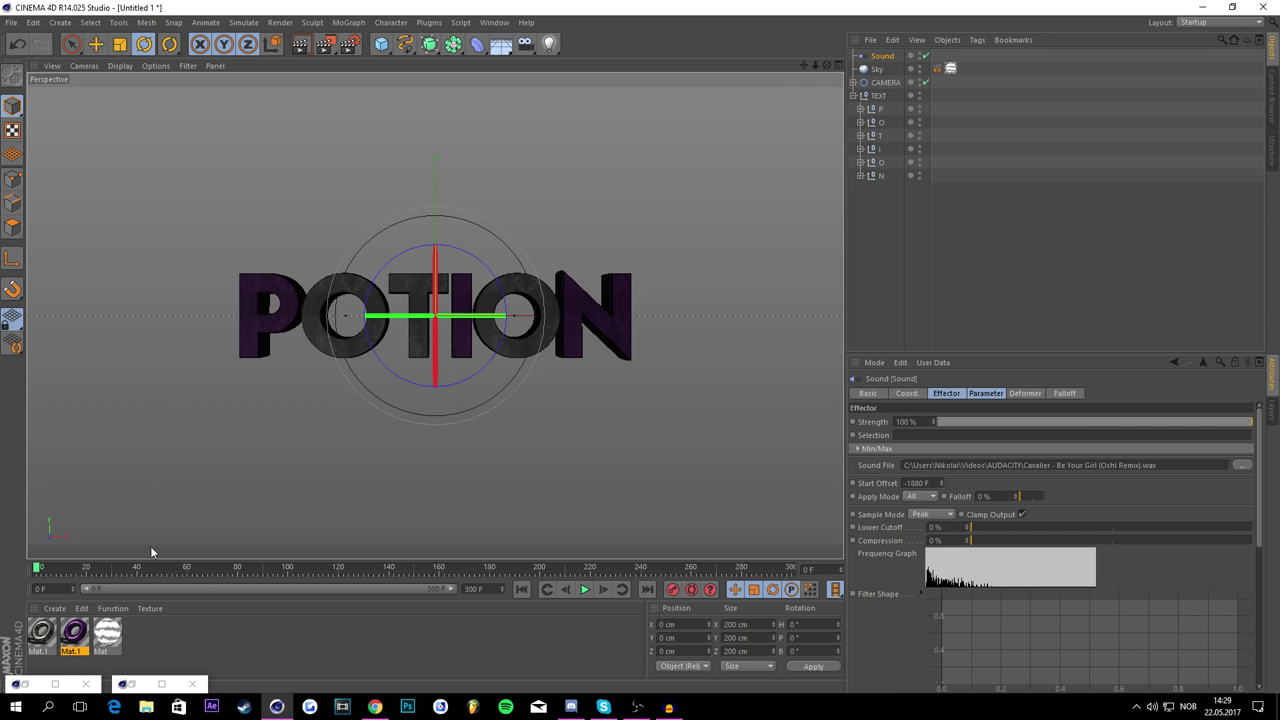
{"action": "left_click", "coordinate": [584, 590]}
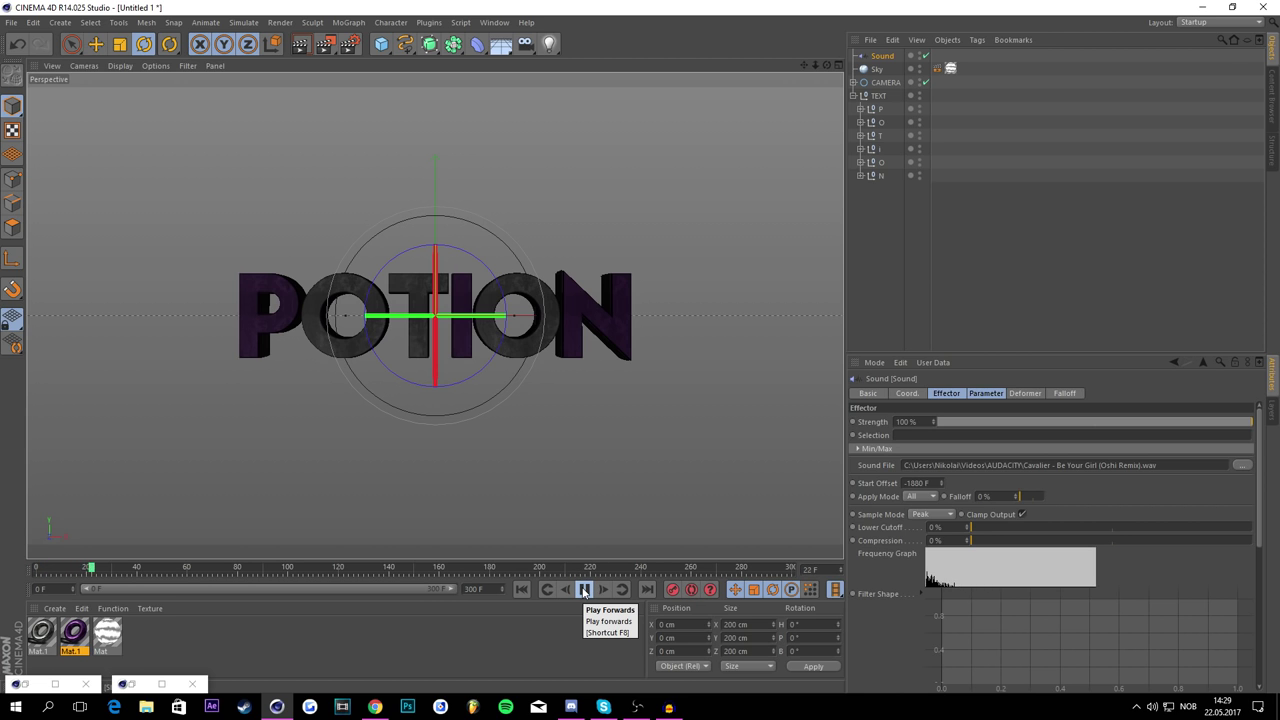
{"action": "left_click", "coordinate": [581, 590]}
{"action": "left_click_drag", "start_coordinate": [187, 569], "coordinate": [166, 569]}
{"action": "left_click", "coordinate": [584, 589]}
{"action": "left_click", "coordinate": [586, 589]}
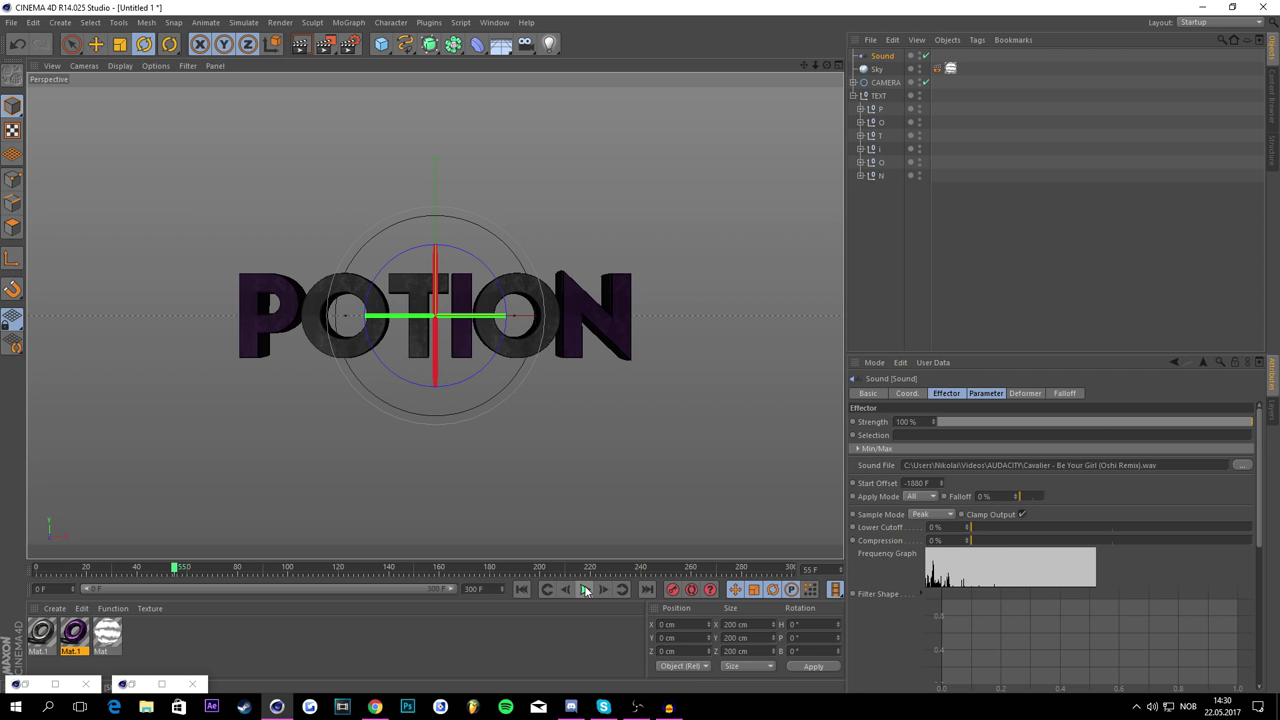
Step: Set the Sound effector's start offset to -1875 F and play the animation to check the timing
{"action": "left_click", "coordinate": [942, 476]}
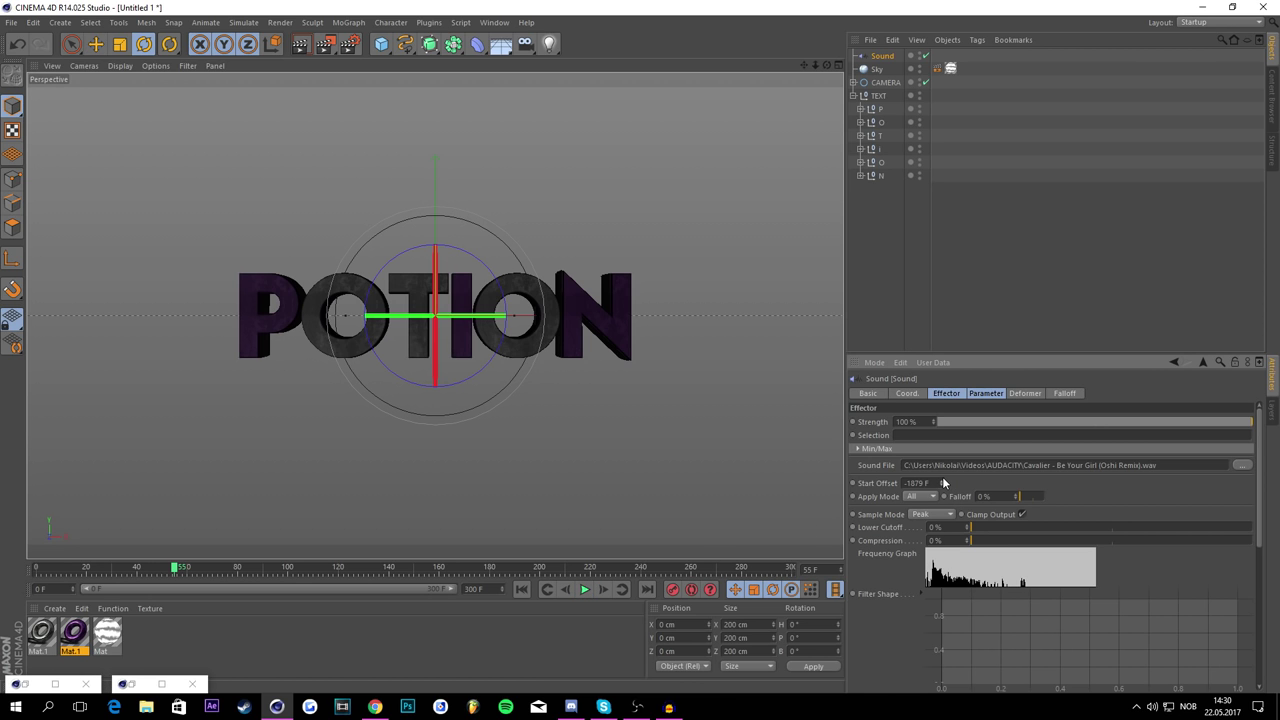
{"action": "left_click", "coordinate": [942, 476]}
{"action": "left_click", "coordinate": [942, 476]}
{"action": "left_click", "coordinate": [942, 476]}
{"action": "left_click", "coordinate": [942, 481]}
{"action": "left_click", "coordinate": [585, 590]}
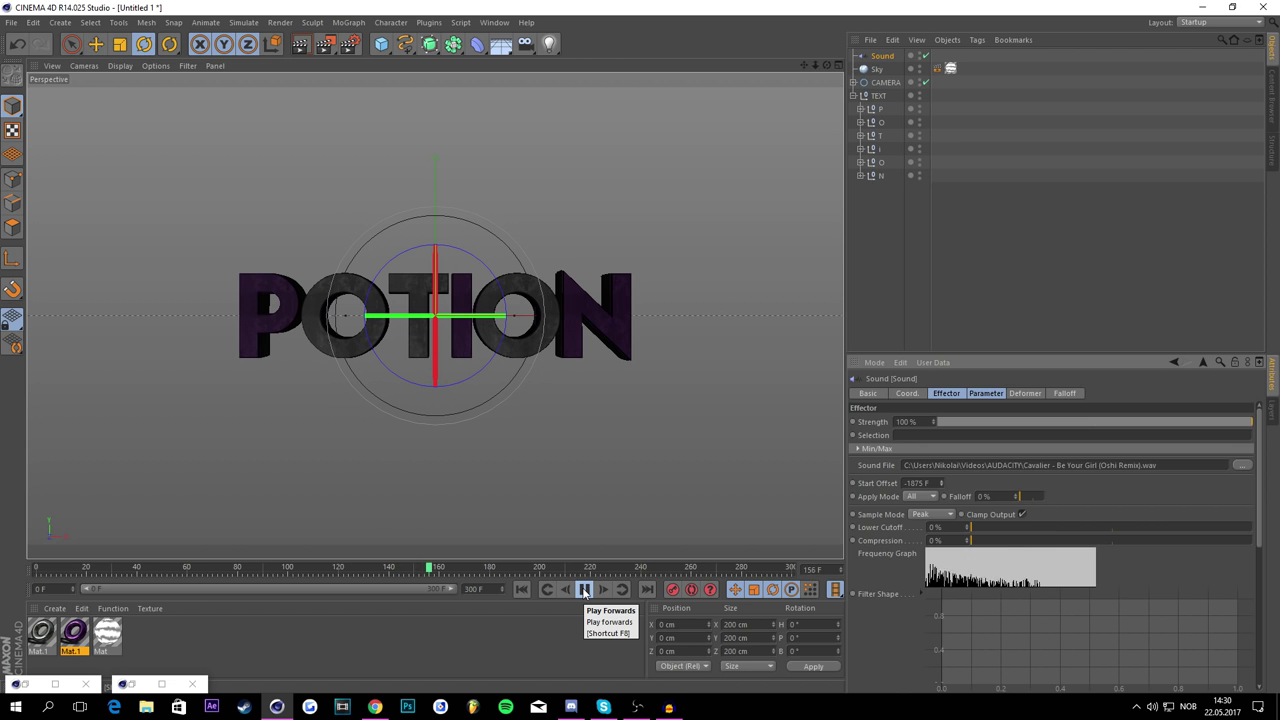
{"action": "left_click_drag", "start_coordinate": [530, 568], "coordinate": [308, 66]}
Step: Rotate the CAMERA circle to about H 14.5°, P 28.3°, B 15.7° and render the view
{"action": "left_click", "coordinate": [885, 82]}
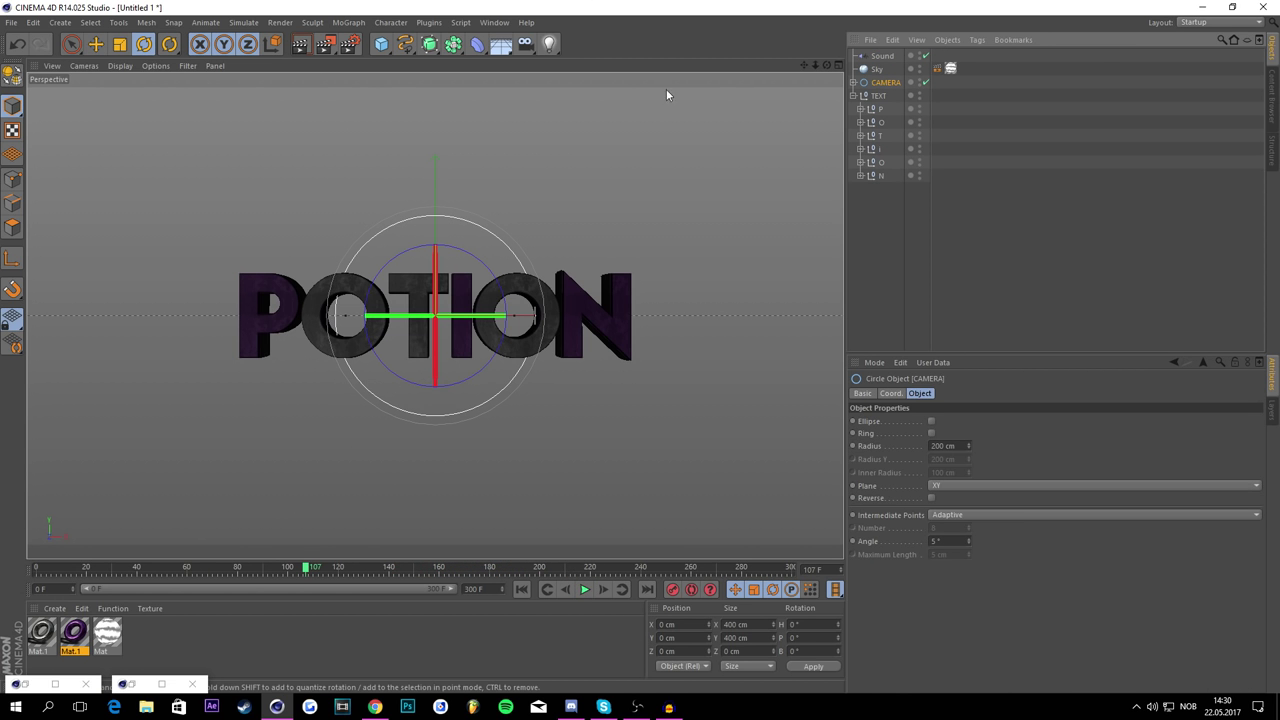
{"action": "left_click_drag", "start_coordinate": [477, 279], "coordinate": [440, 300]}
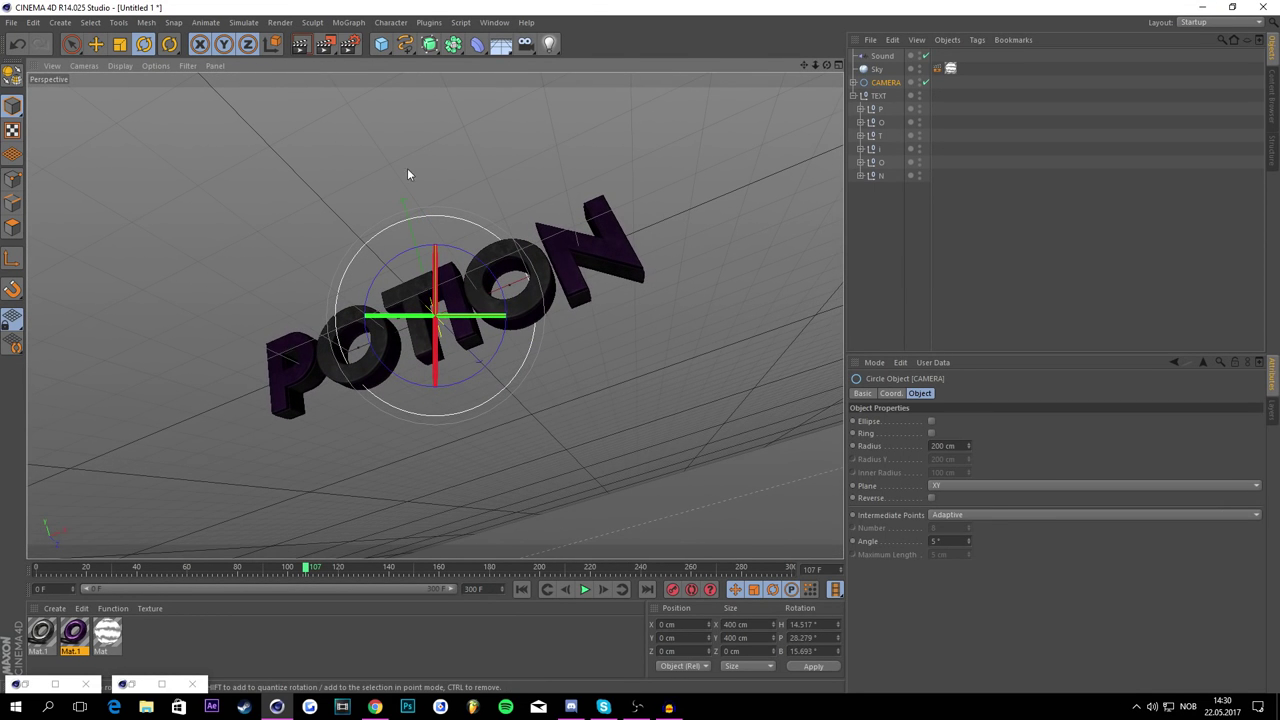
{"action": "left_click", "coordinate": [301, 44]}
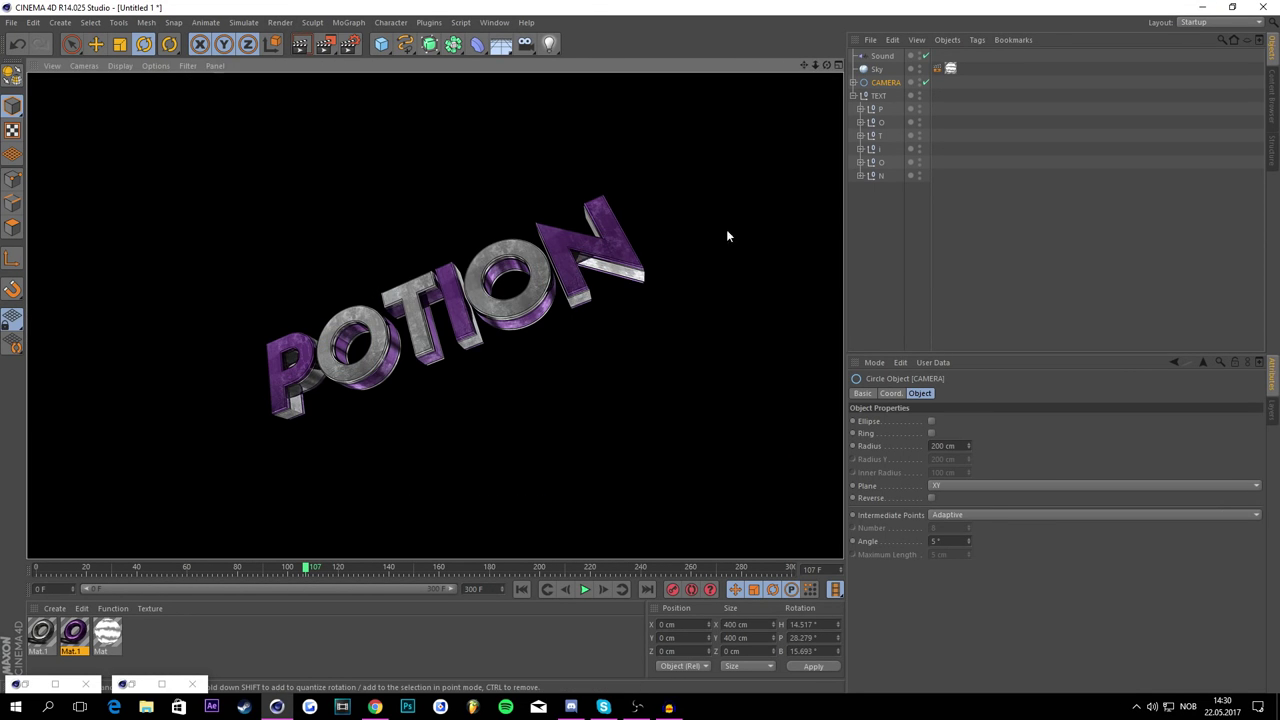
Step: Reset the CAMERA circle's heading, pitch and bank rotation to 0°
{"action": "left_click", "coordinate": [806, 625]}
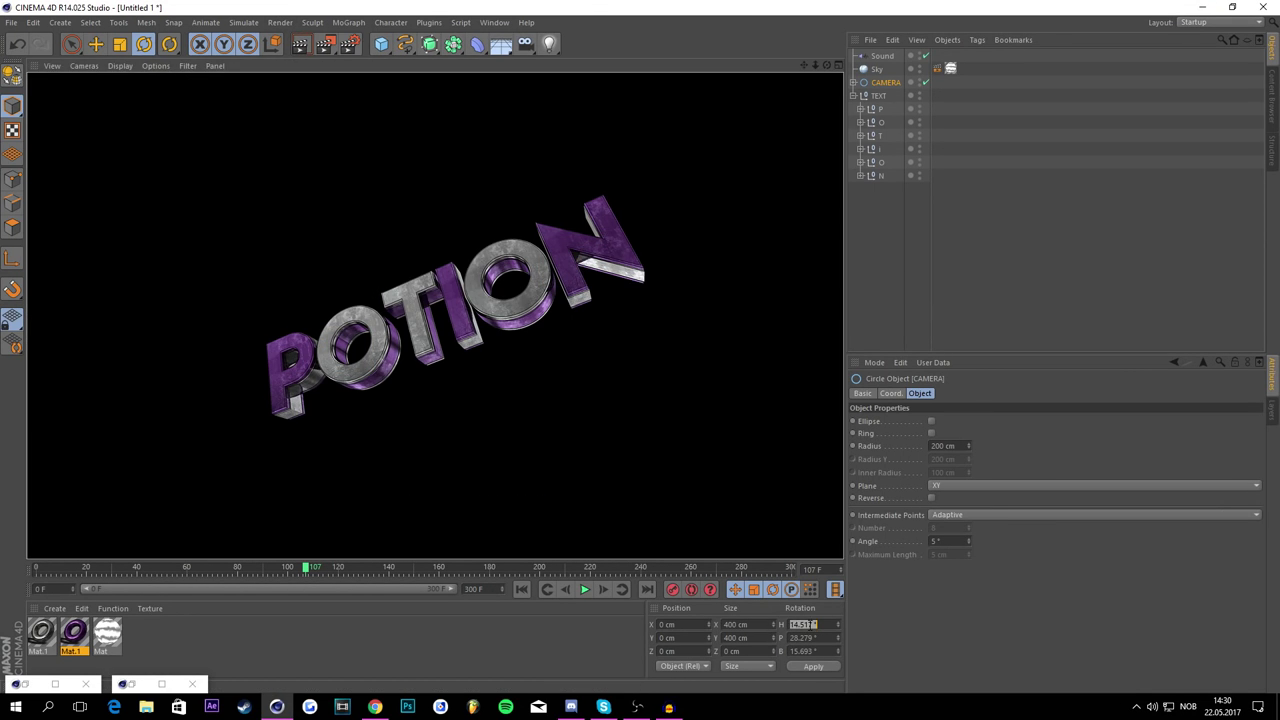
{"action": "left_click_drag", "start_coordinate": [813, 651], "coordinate": [788, 651]}
{"action": "type", "text": "0"}
{"action": "left_click", "coordinate": [1034, 260]}
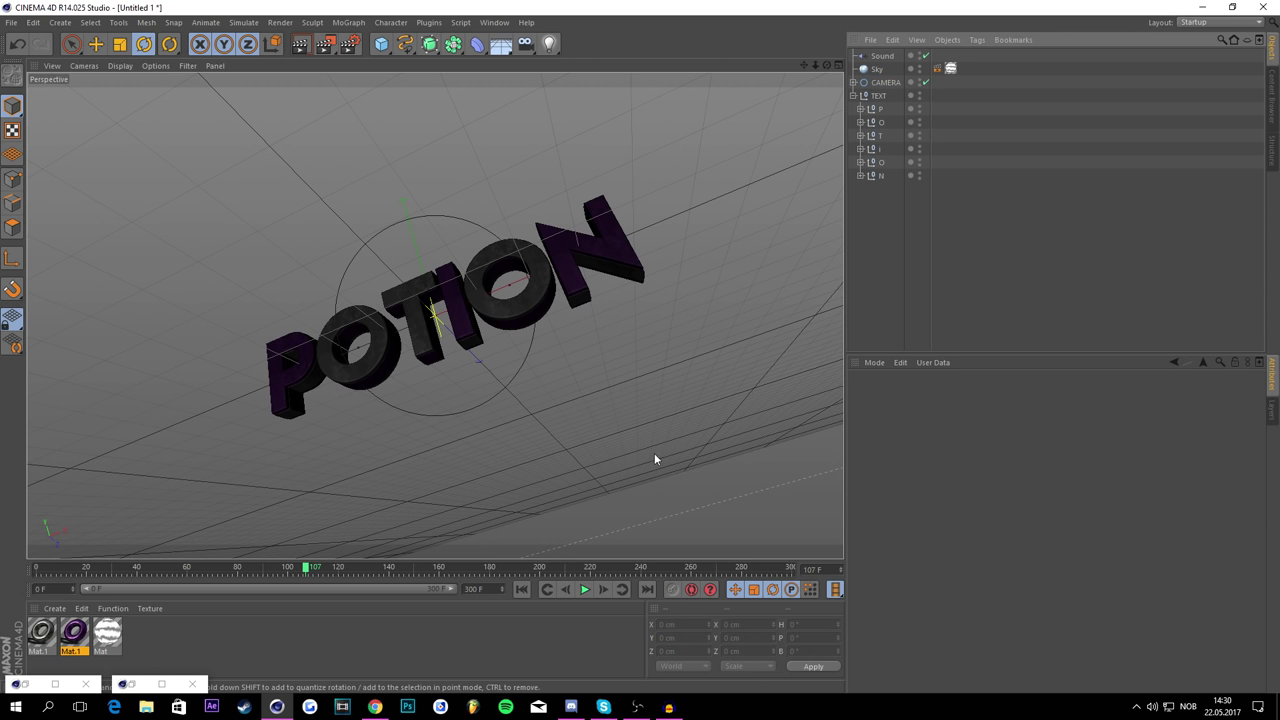
{"action": "left_click", "coordinate": [880, 72]}
{"action": "left_click", "coordinate": [882, 83]}
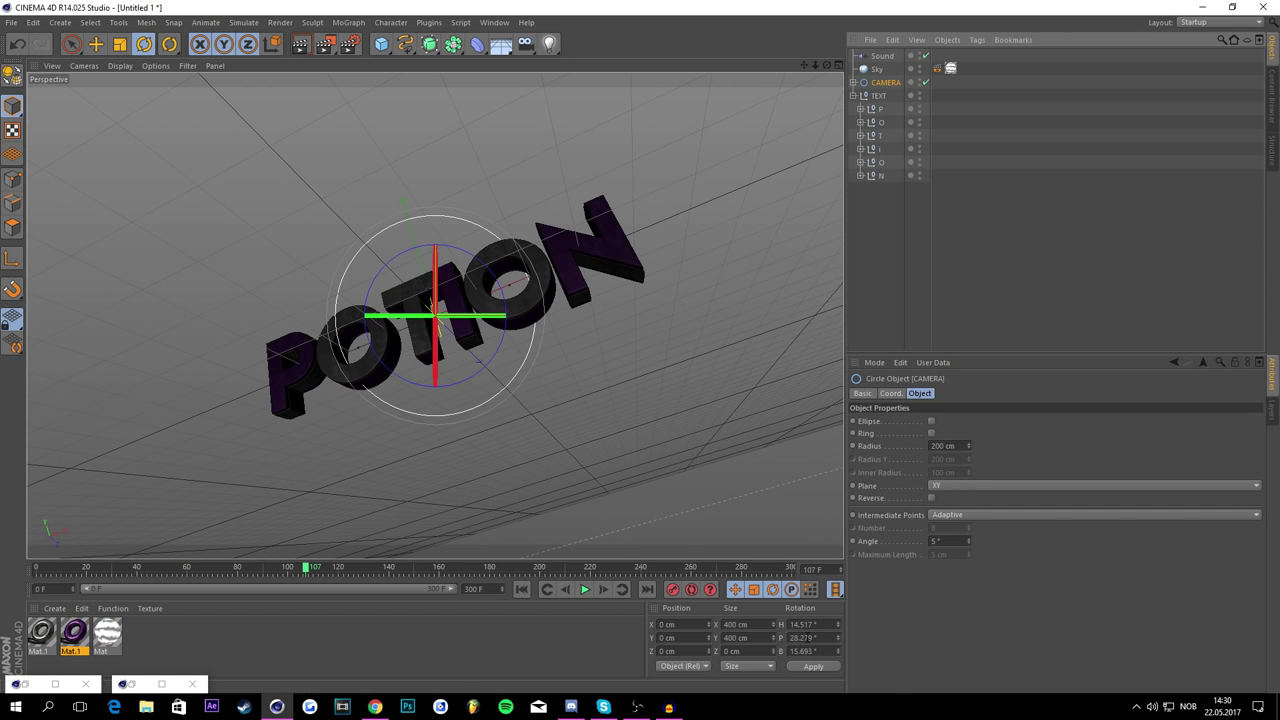
{"action": "double_click", "coordinate": [809, 626]}
{"action": "type", "text": "0"}
{"action": "left_click", "coordinate": [813, 666]}
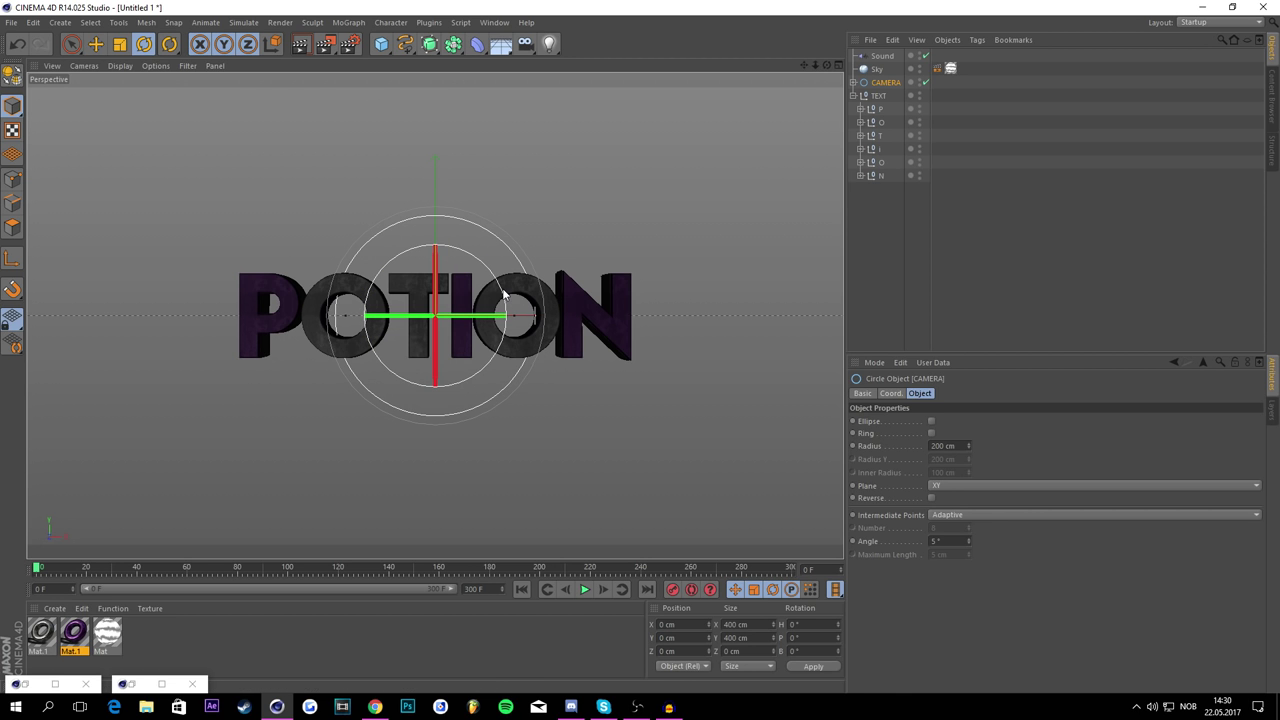
Step: Try banking the CAMERA circle by about 33.6° and undo that rotation
{"action": "left_click_drag", "start_coordinate": [503, 295], "coordinate": [526, 309]}
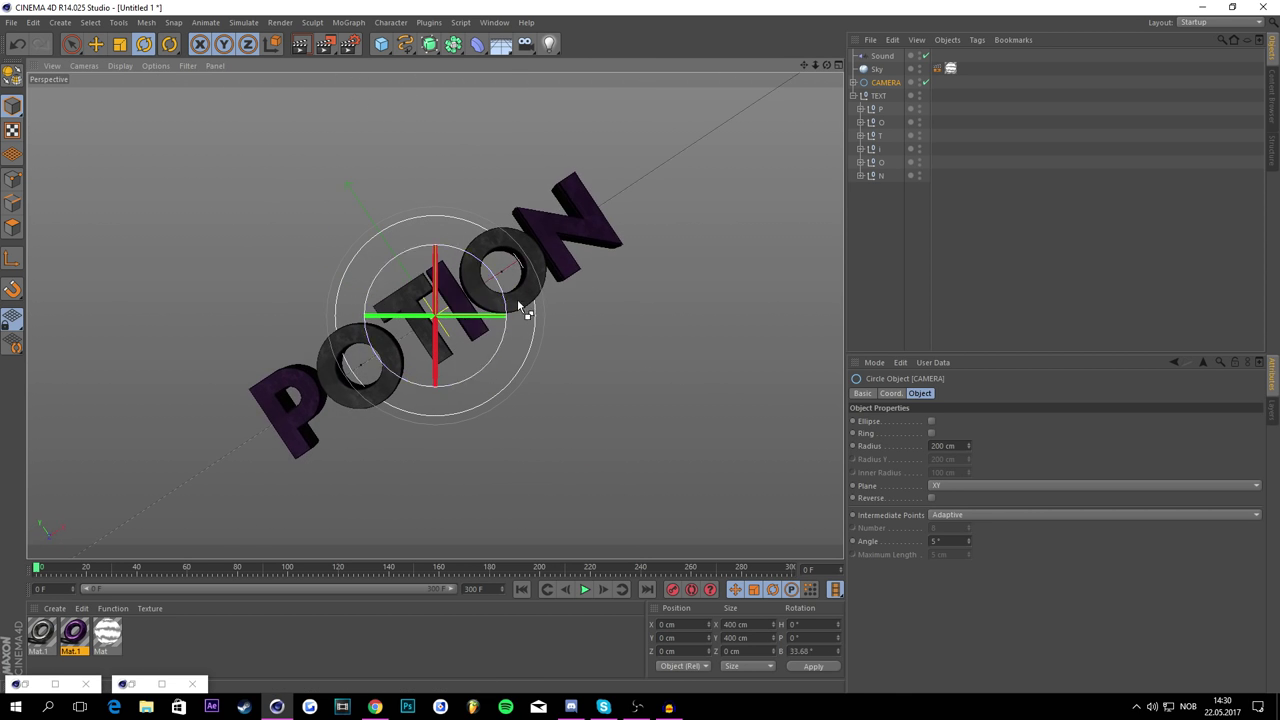
{"action": "key", "text": "ctrl+z"}
Step: Pitch the TEXT null to about 89.6° at frame 0 and record a keyframe
{"action": "left_click", "coordinate": [878, 95]}
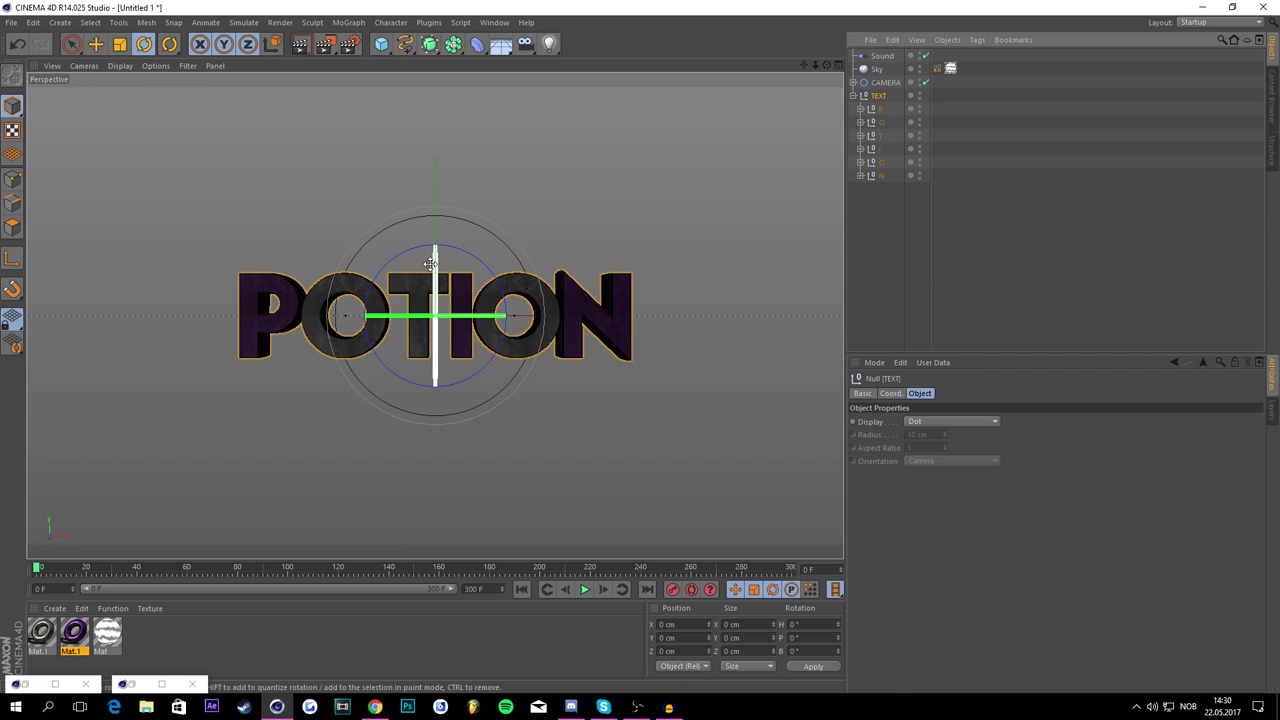
{"action": "left_click_drag", "start_coordinate": [432, 290], "coordinate": [452, 417]}
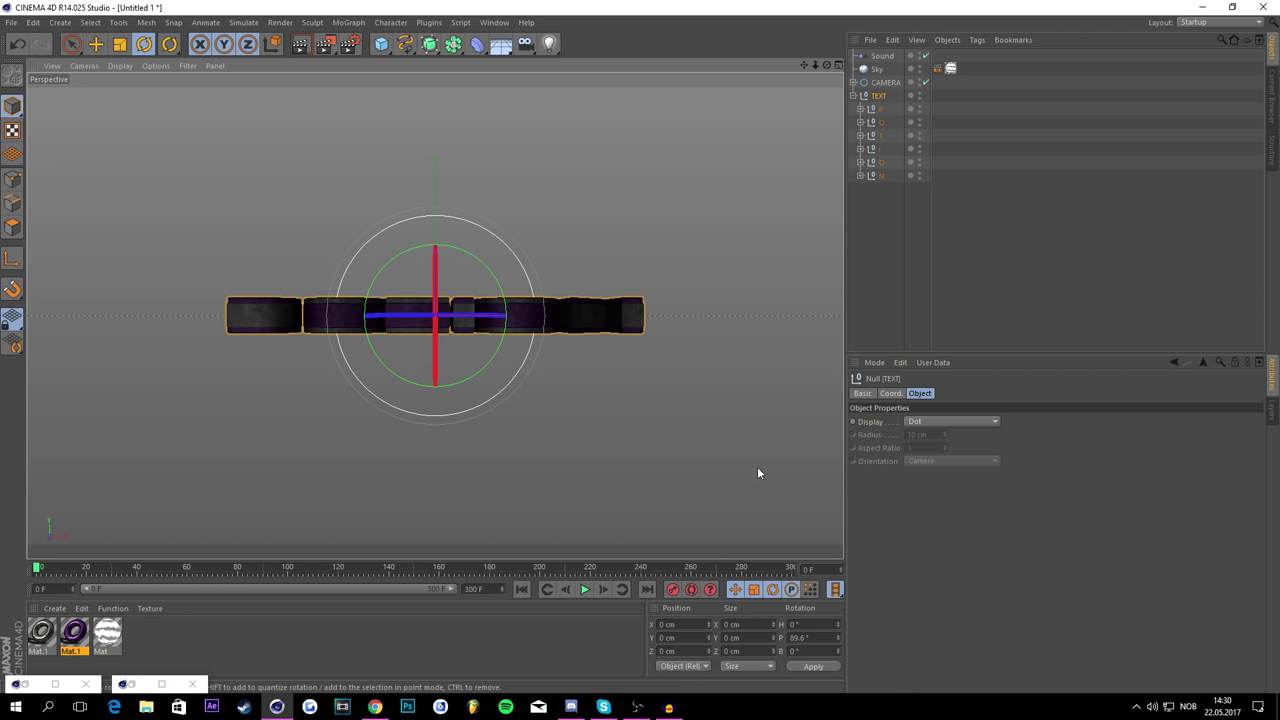
{"action": "left_click", "coordinate": [690, 592]}
{"action": "left_click", "coordinate": [689, 592]}
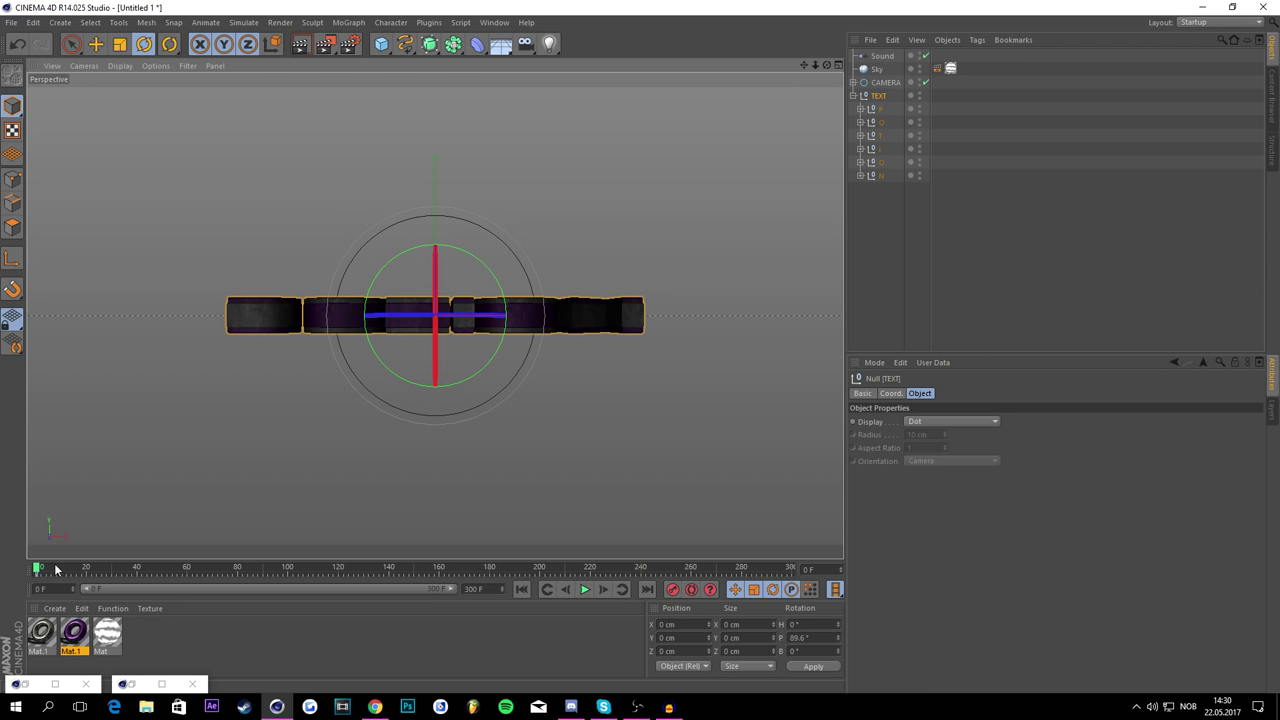
Step: At frame 57, rotate the TEXT null to a pitch of about -182° and record a keyframe
{"action": "left_click", "coordinate": [177, 568]}
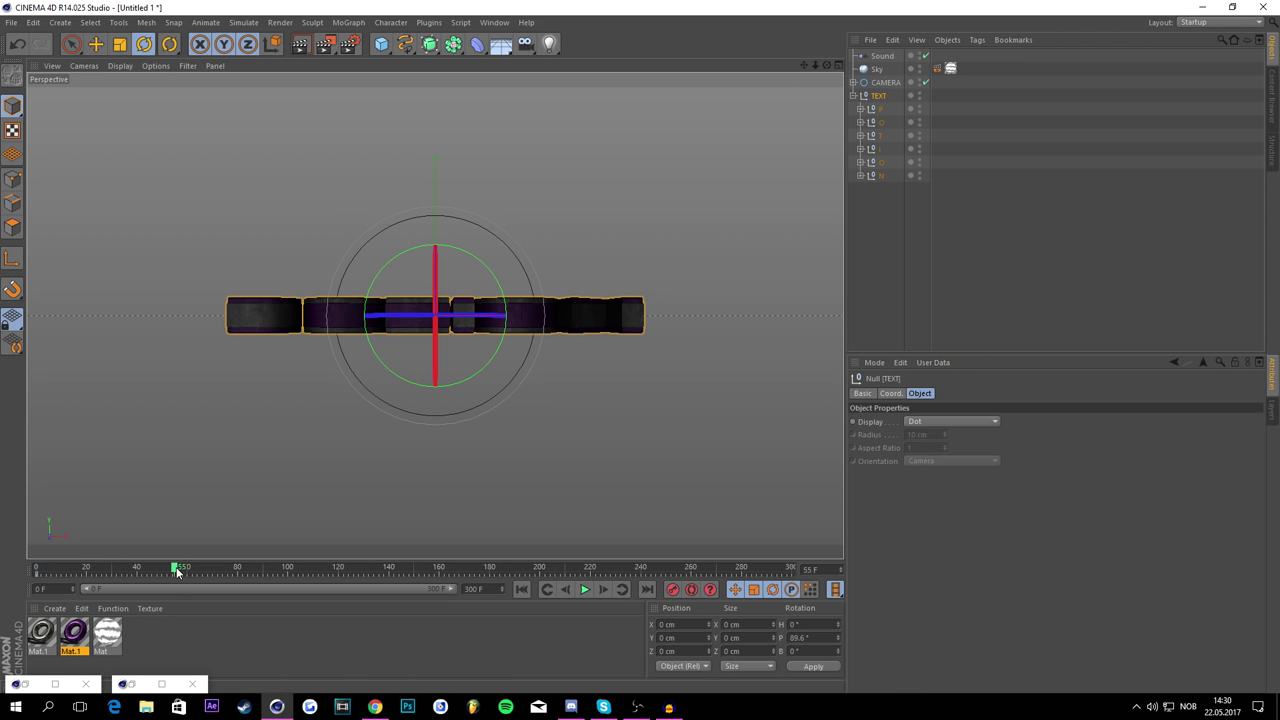
{"action": "left_click", "coordinate": [181, 568]}
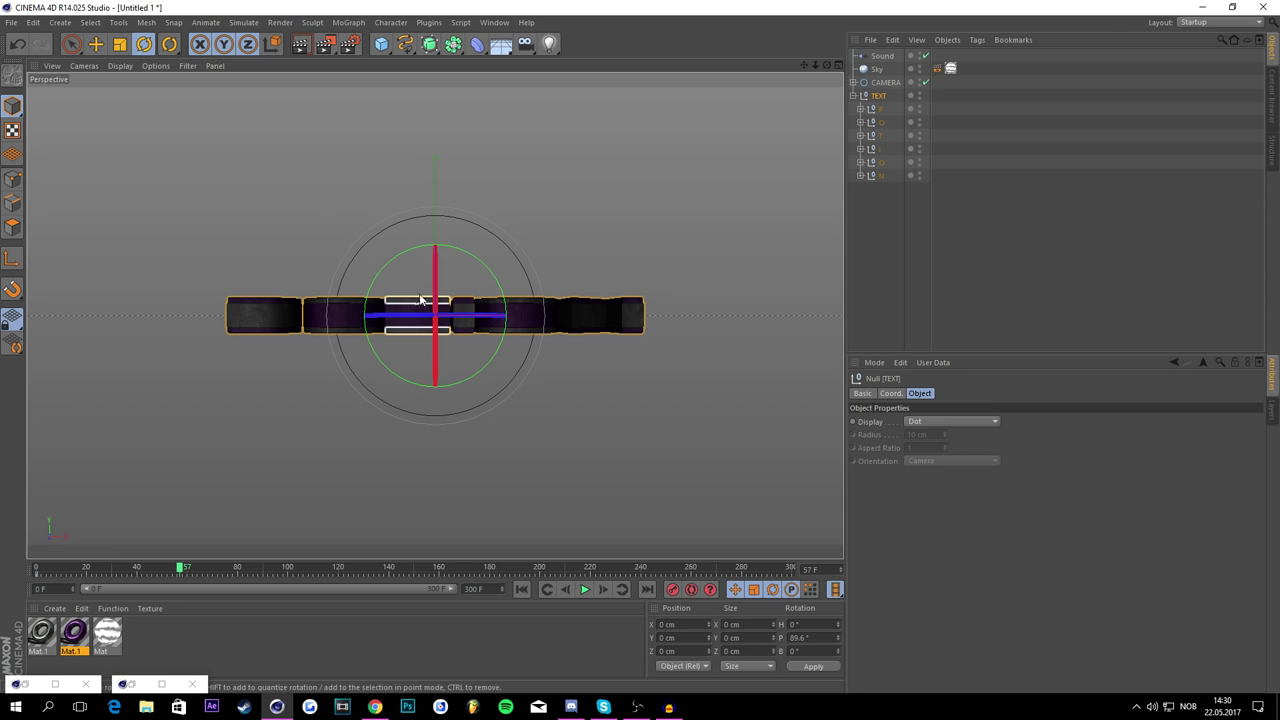
{"action": "left_click_drag", "start_coordinate": [434, 296], "coordinate": [510, 70]}
{"action": "left_click_drag", "start_coordinate": [432, 279], "coordinate": [433, 298]}
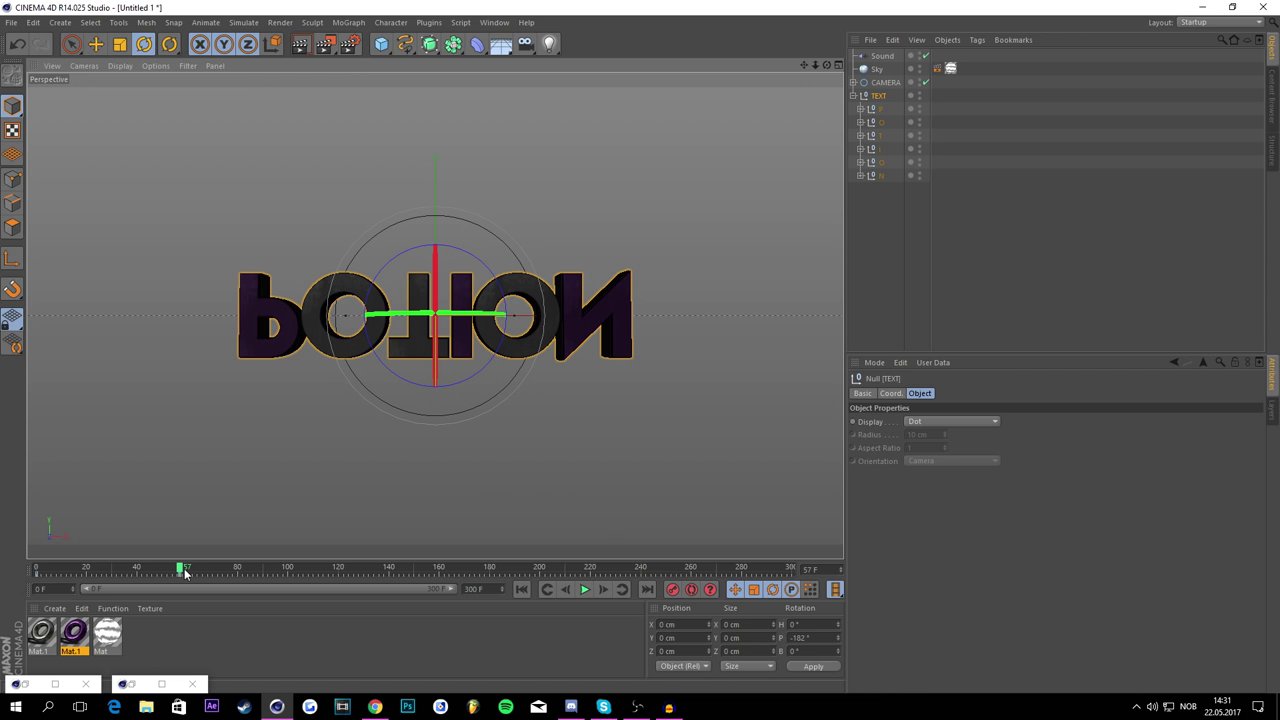
Step: At frame 60, rotate the TEXT null to a pitch of about -315.2° and record a keyframe
{"action": "left_click_drag", "start_coordinate": [184, 573], "coordinate": [188, 573]}
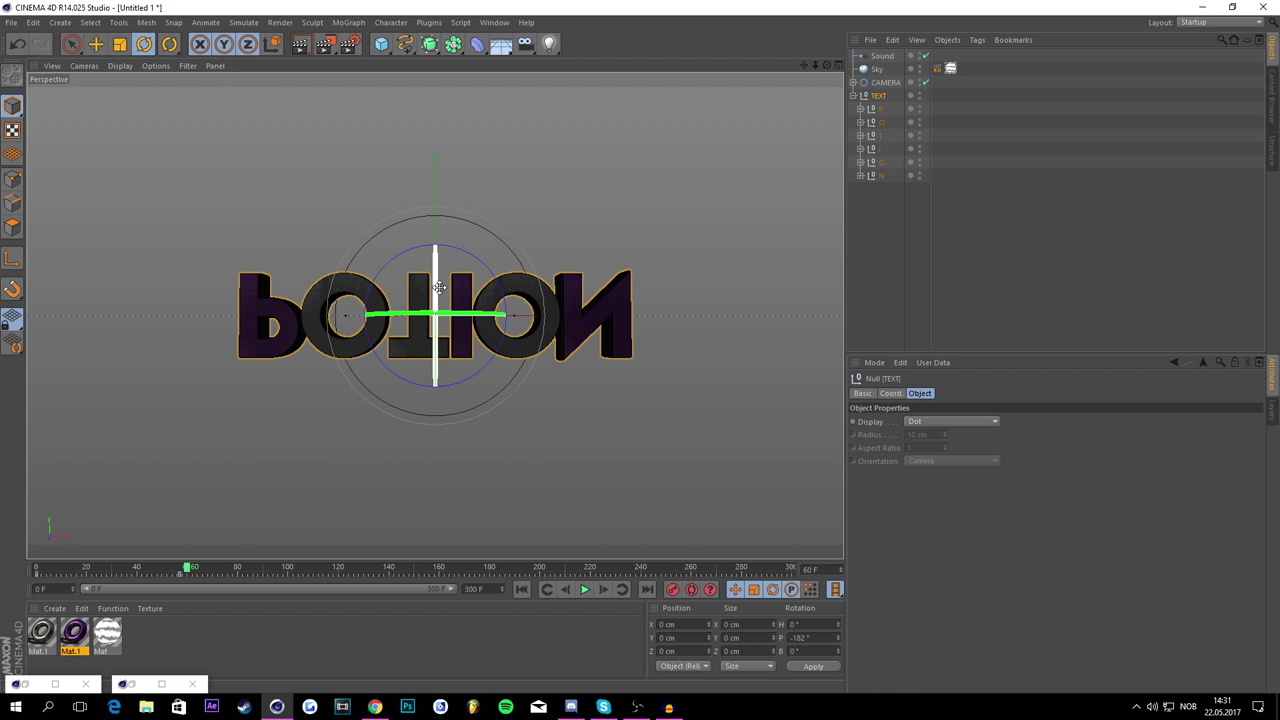
{"action": "left_click_drag", "start_coordinate": [439, 287], "coordinate": [463, 72]}
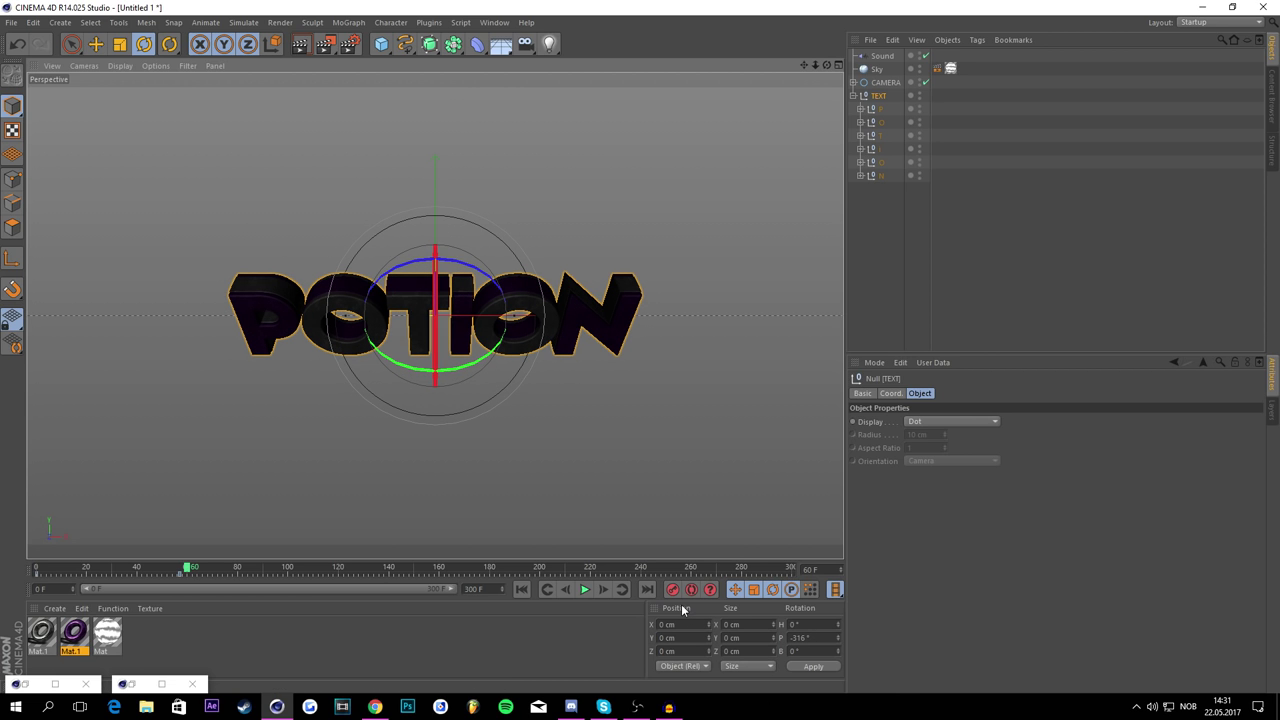
{"action": "left_click_drag", "start_coordinate": [436, 300], "coordinate": [417, 328]}
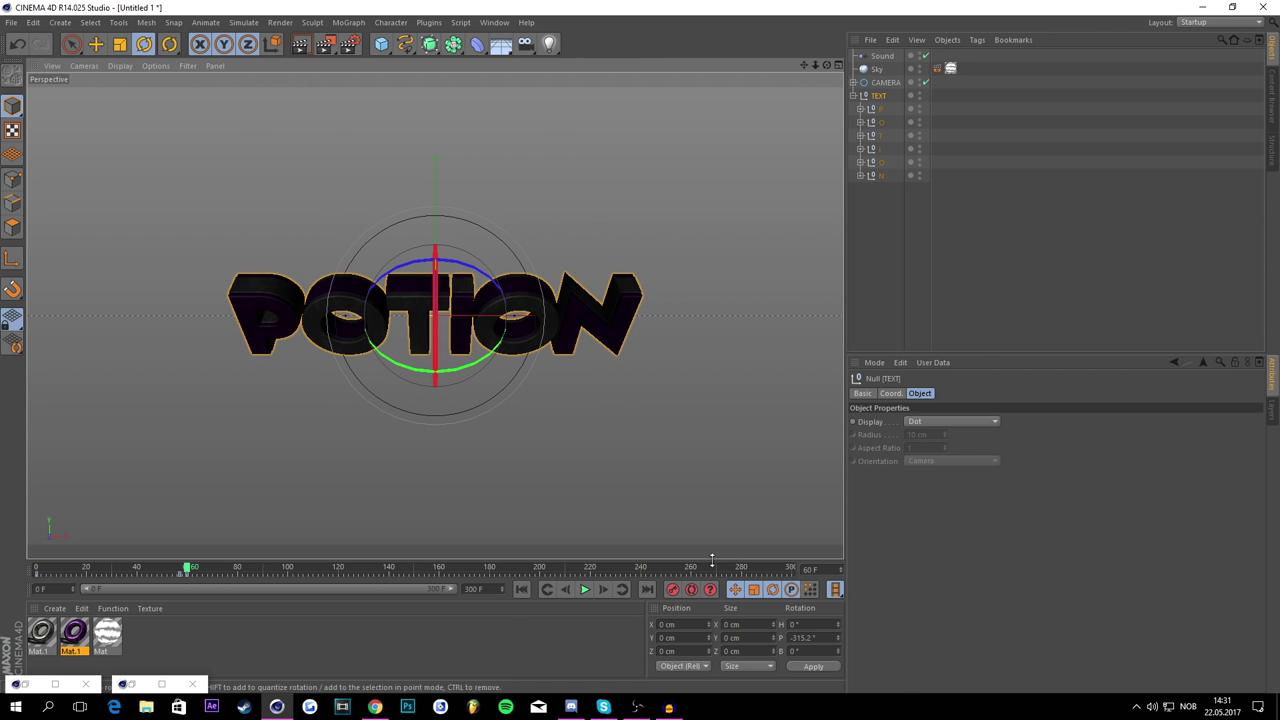
Step: Play the TEXT rotation animation from frame 0 to check the flip
{"action": "left_click", "coordinate": [525, 589]}
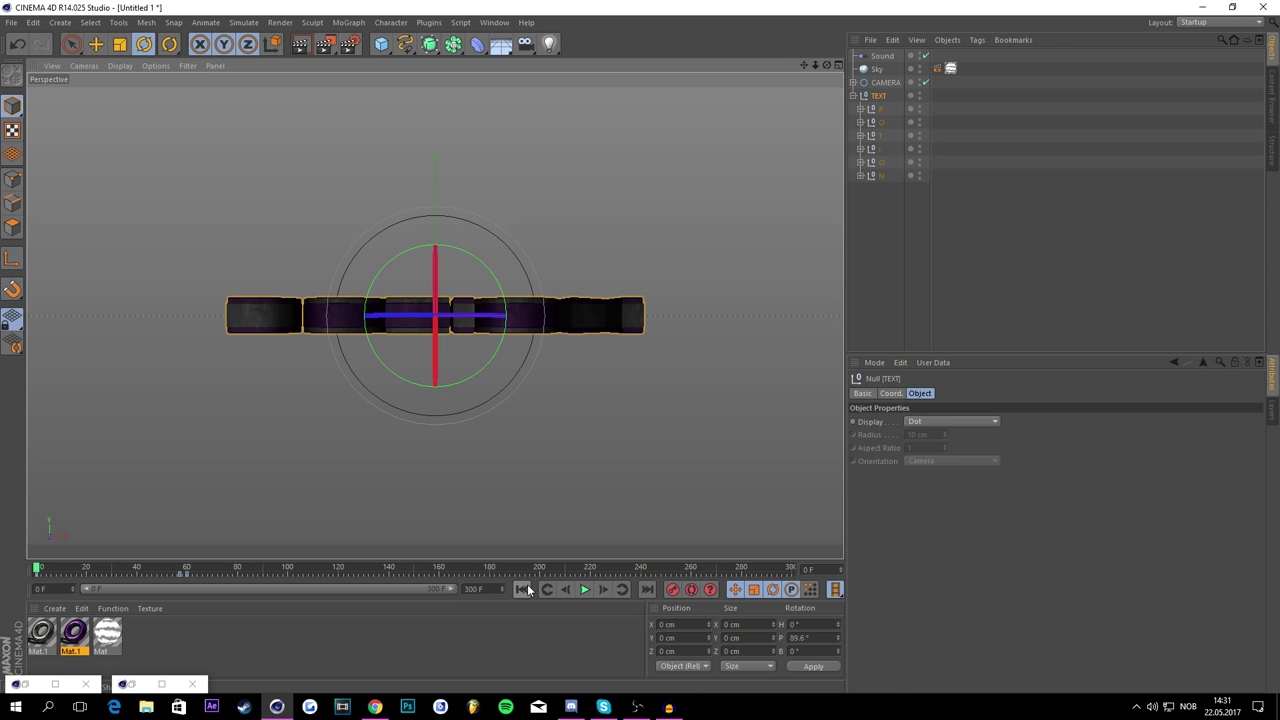
{"action": "left_click", "coordinate": [584, 589]}
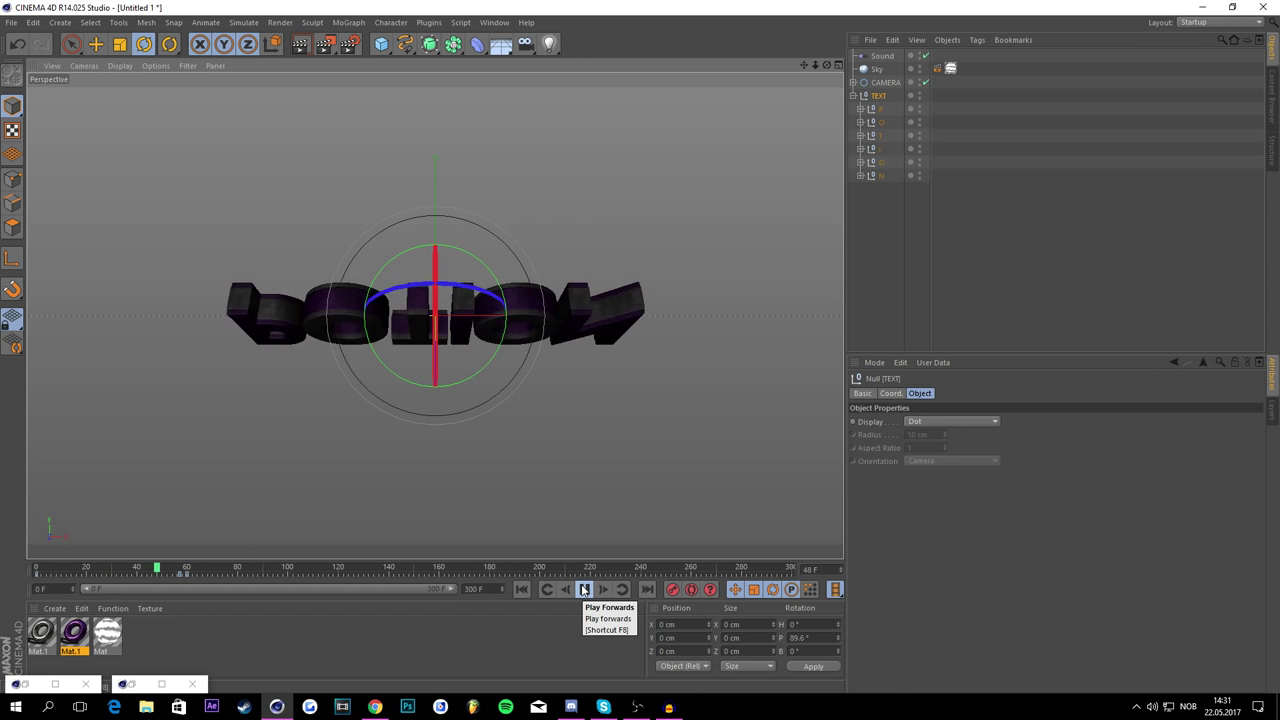
Step: Replay the TEXT rotation around frame 56 to find the timing of the next turn against the music
{"action": "left_click", "coordinate": [584, 589]}
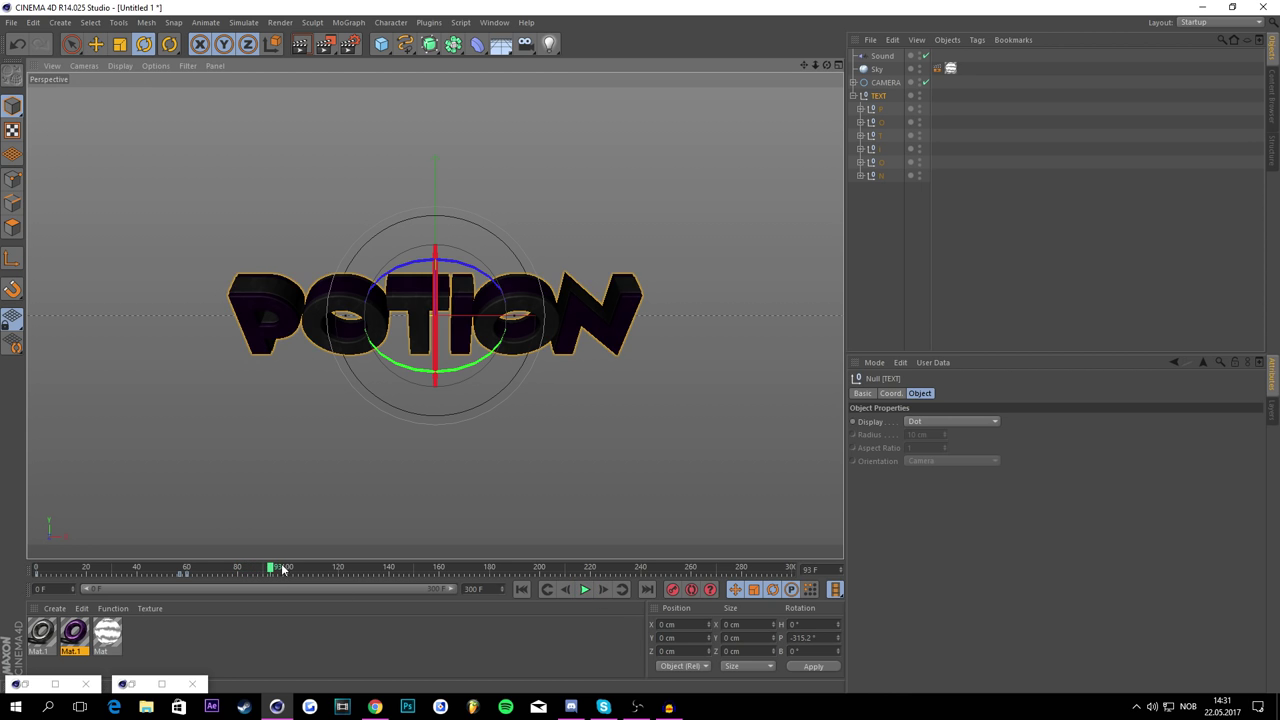
{"action": "left_click_drag", "start_coordinate": [279, 568], "coordinate": [79, 568]}
{"action": "left_click", "coordinate": [178, 569]}
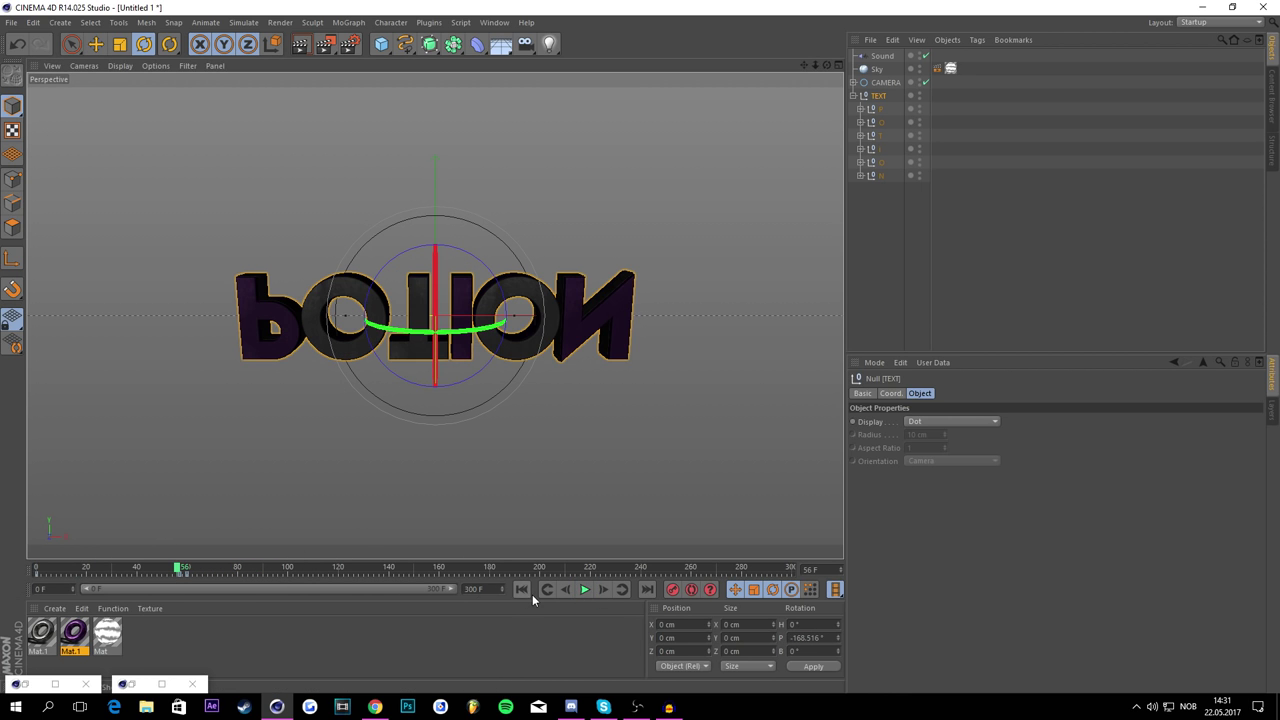
{"action": "left_click", "coordinate": [584, 589]}
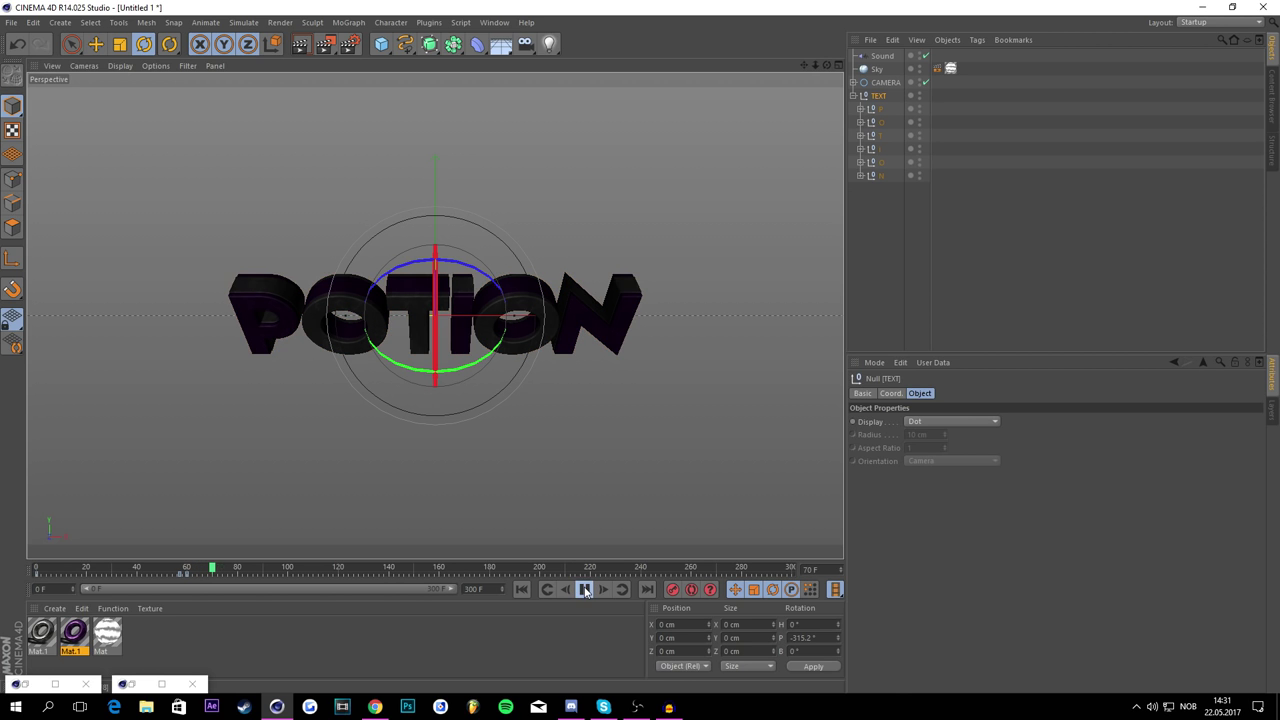
{"action": "left_click", "coordinate": [178, 569]}
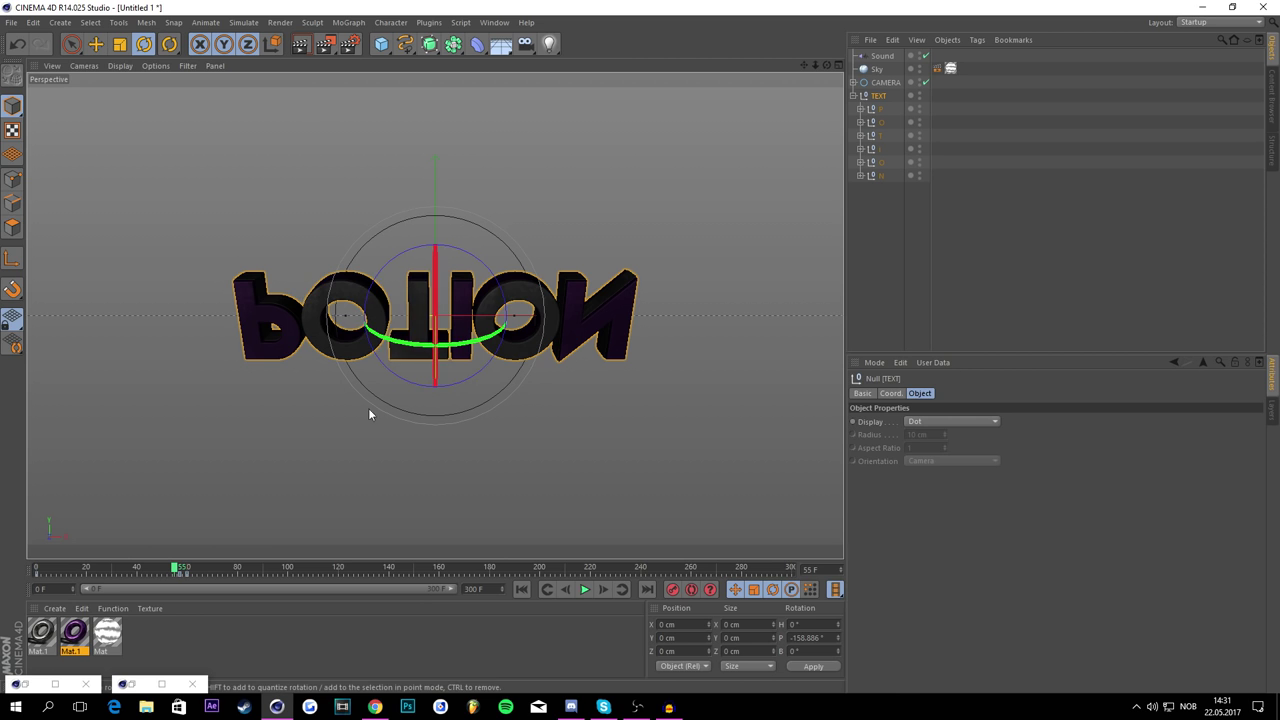
{"action": "left_click", "coordinate": [178, 570]}
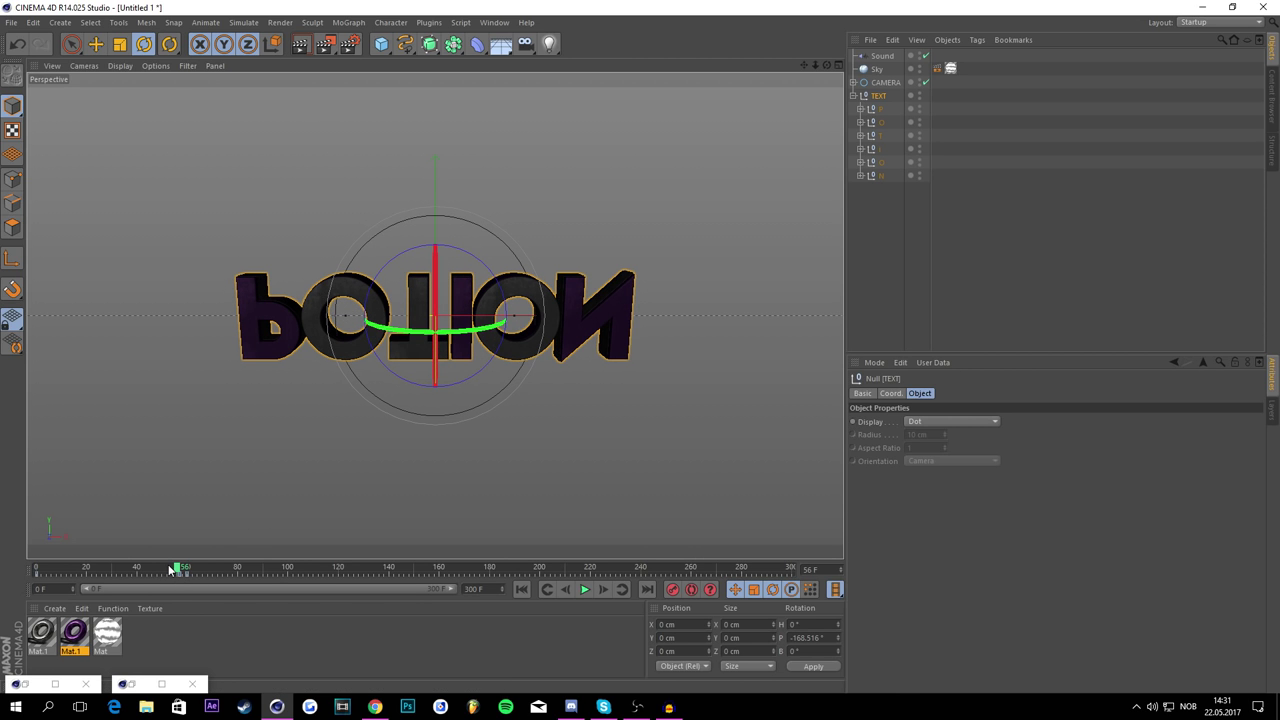
Step: At frame 67, rotate the TEXT null to a pitch of about -396.4° and record a keyframe
{"action": "left_click_drag", "start_coordinate": [176, 569], "coordinate": [185, 571]}
{"action": "left_click", "coordinate": [586, 590]}
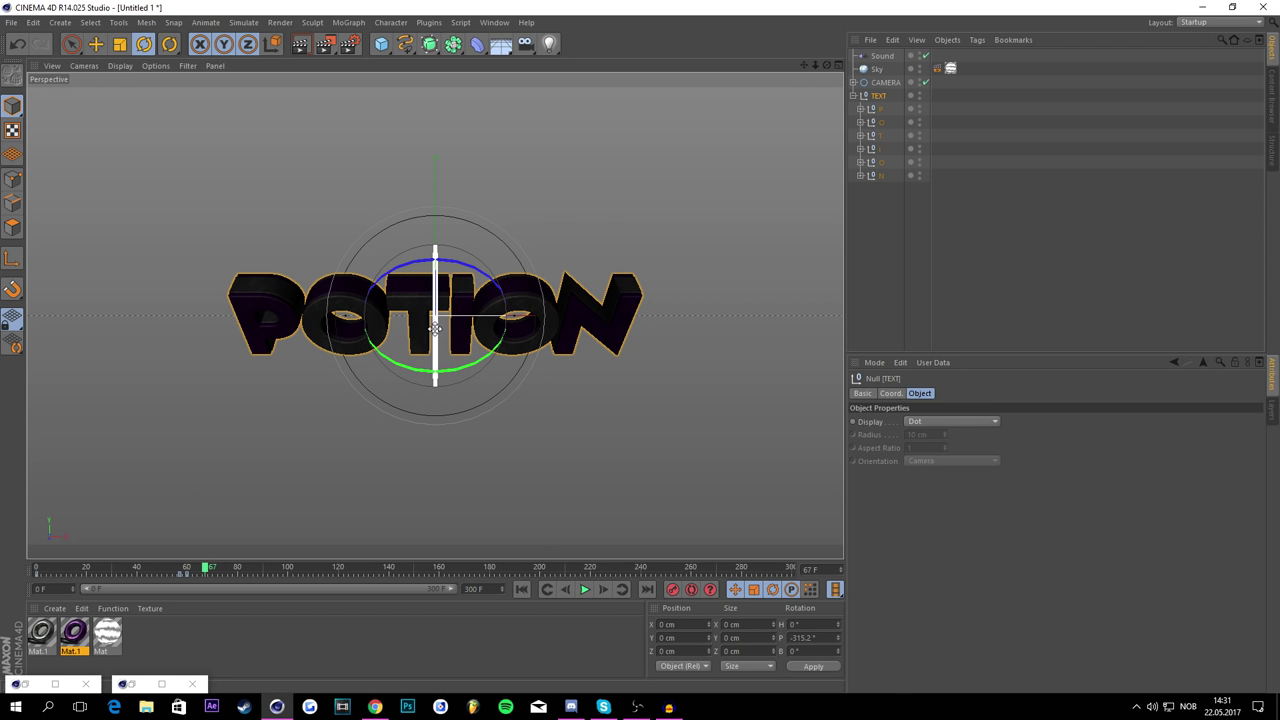
{"action": "left_click_drag", "start_coordinate": [434, 335], "coordinate": [615, 476]}
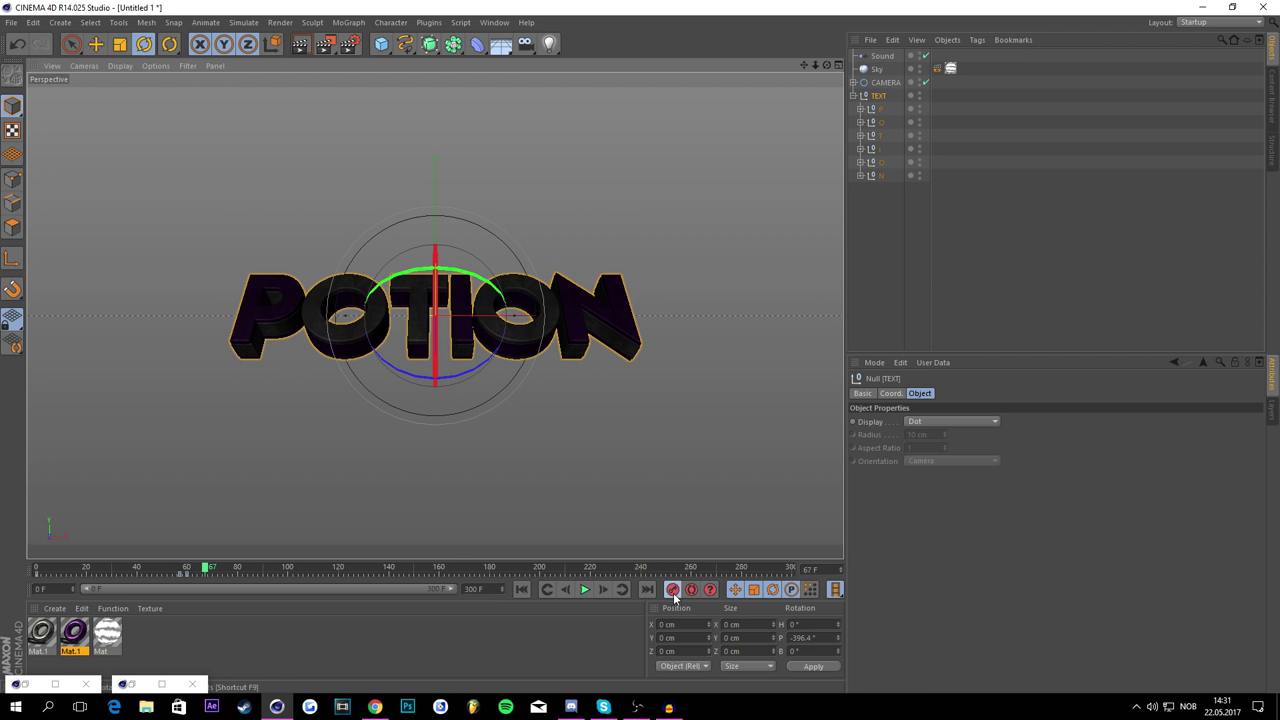
Step: At frame 70, rotate the TEXT null to a pitch of about -491.6° and record a keyframe
{"action": "left_click", "coordinate": [180, 574]}
{"action": "left_click", "coordinate": [585, 590]}
{"action": "left_click", "coordinate": [585, 590]}
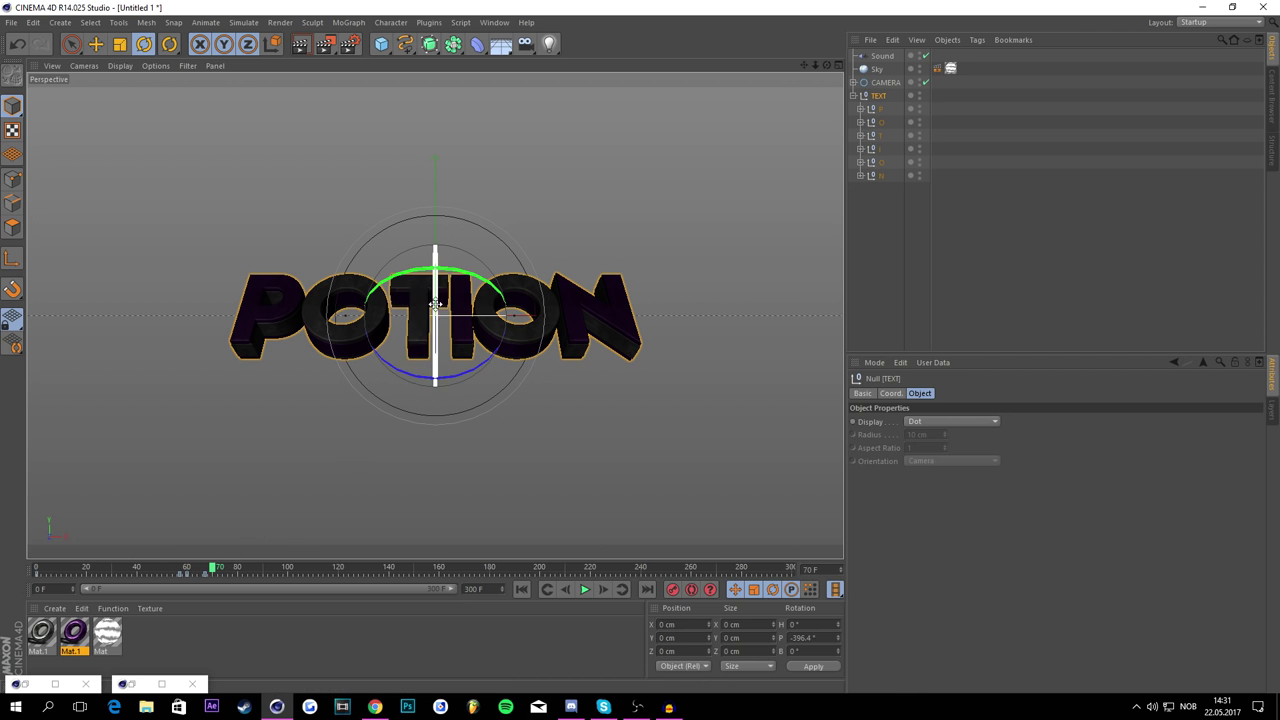
{"action": "left_click_drag", "start_coordinate": [436, 270], "coordinate": [441, 182]}
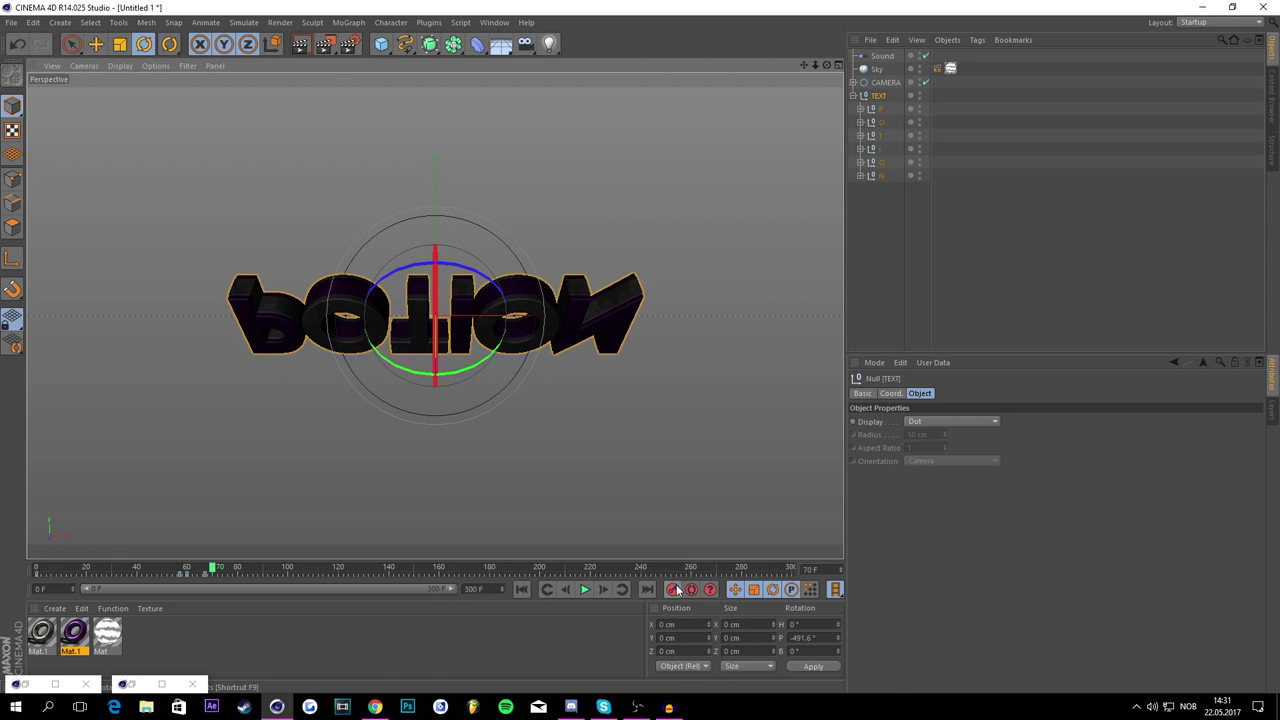
Step: Replay the animation through frame 79 to check the second flip and listen for the next beat
{"action": "left_click", "coordinate": [103, 568]}
{"action": "left_click", "coordinate": [584, 589]}
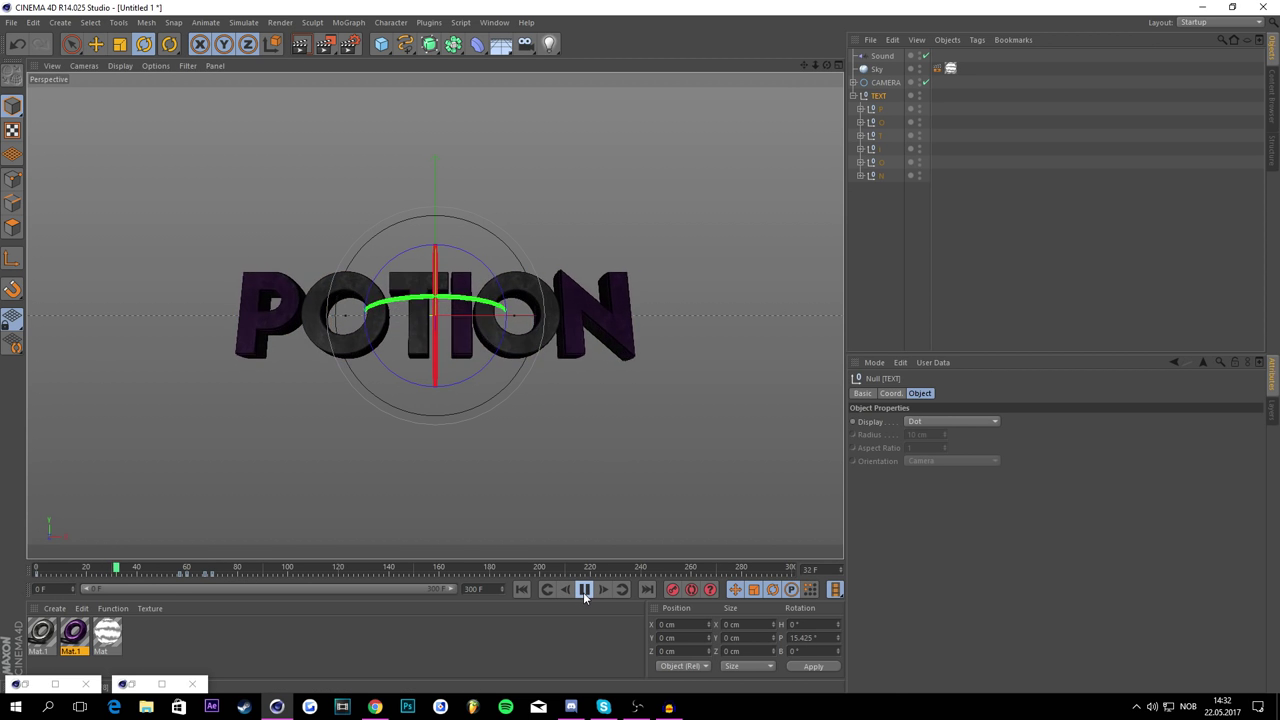
{"action": "left_click", "coordinate": [585, 591]}
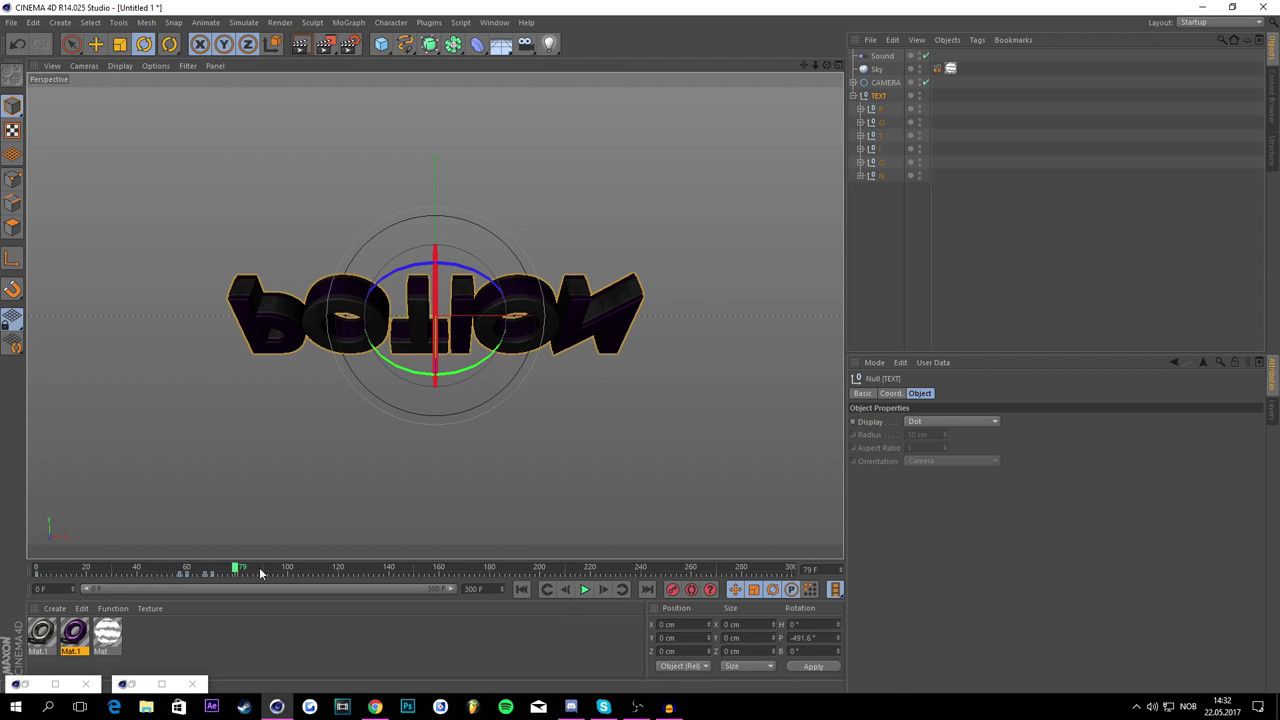
{"action": "left_click", "coordinate": [585, 589]}
{"action": "left_click", "coordinate": [585, 589]}
Step: Keyframe the TEXT null's pitch at about -557.6° on frame 74 and about -675.2° on frame 77
{"action": "left_click", "coordinate": [202, 568]}
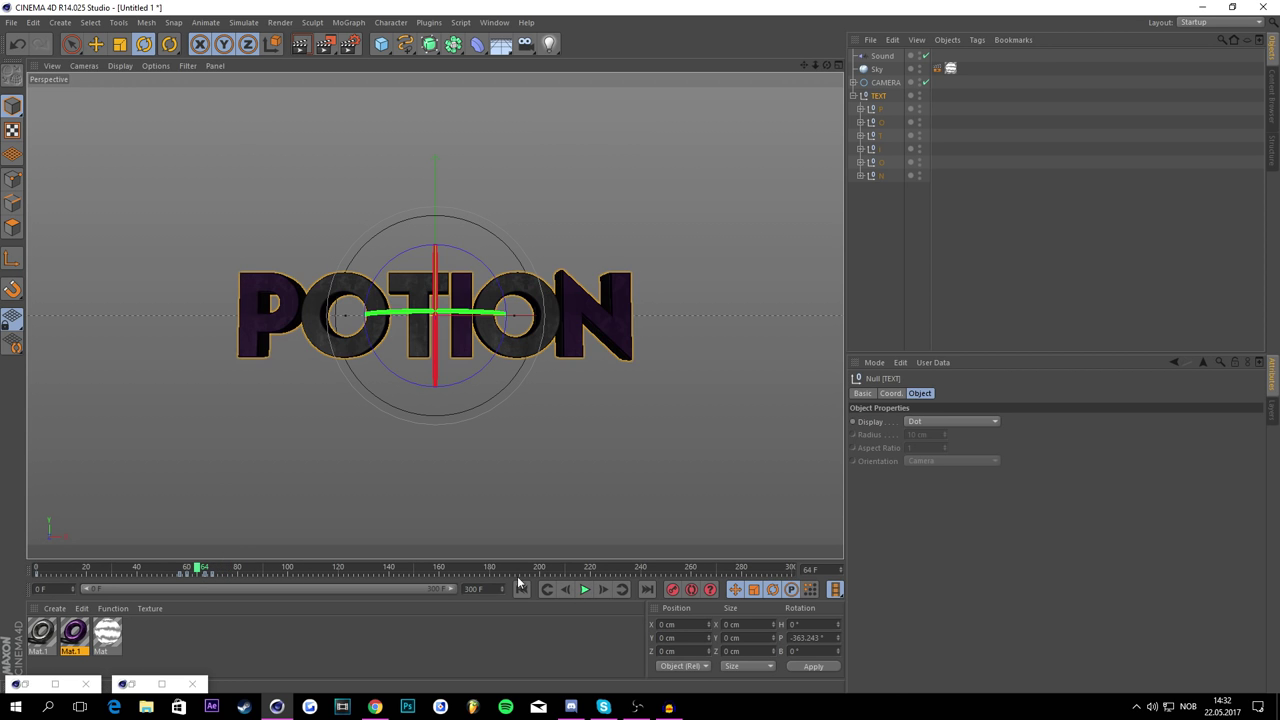
{"action": "left_click", "coordinate": [585, 589]}
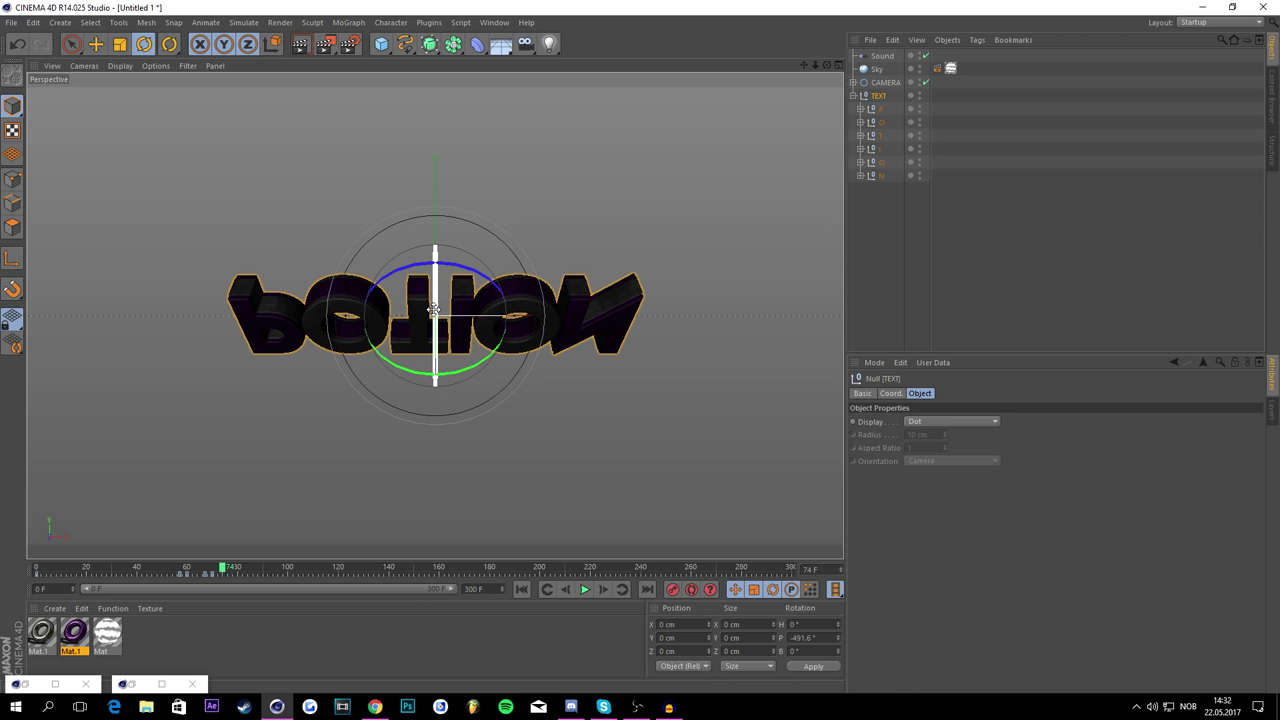
{"action": "left_click_drag", "start_coordinate": [433, 310], "coordinate": [680, 556]}
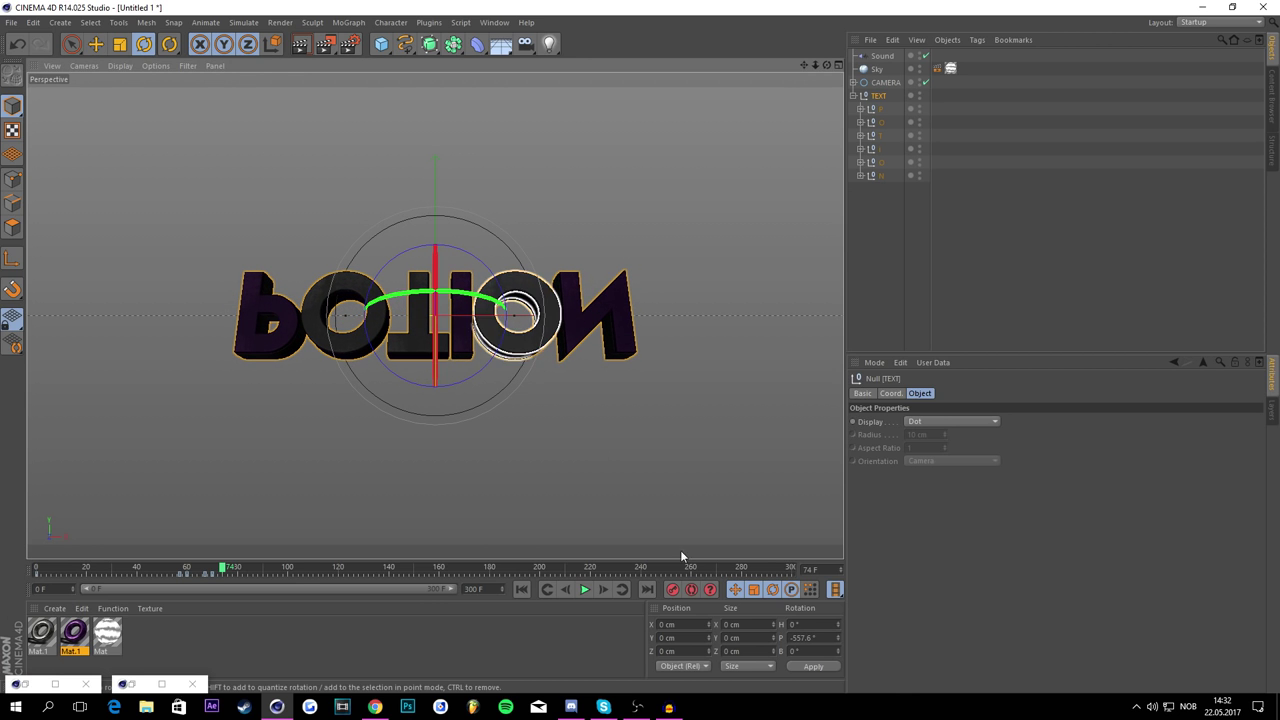
{"action": "left_click_drag", "start_coordinate": [226, 572], "coordinate": [232, 577]}
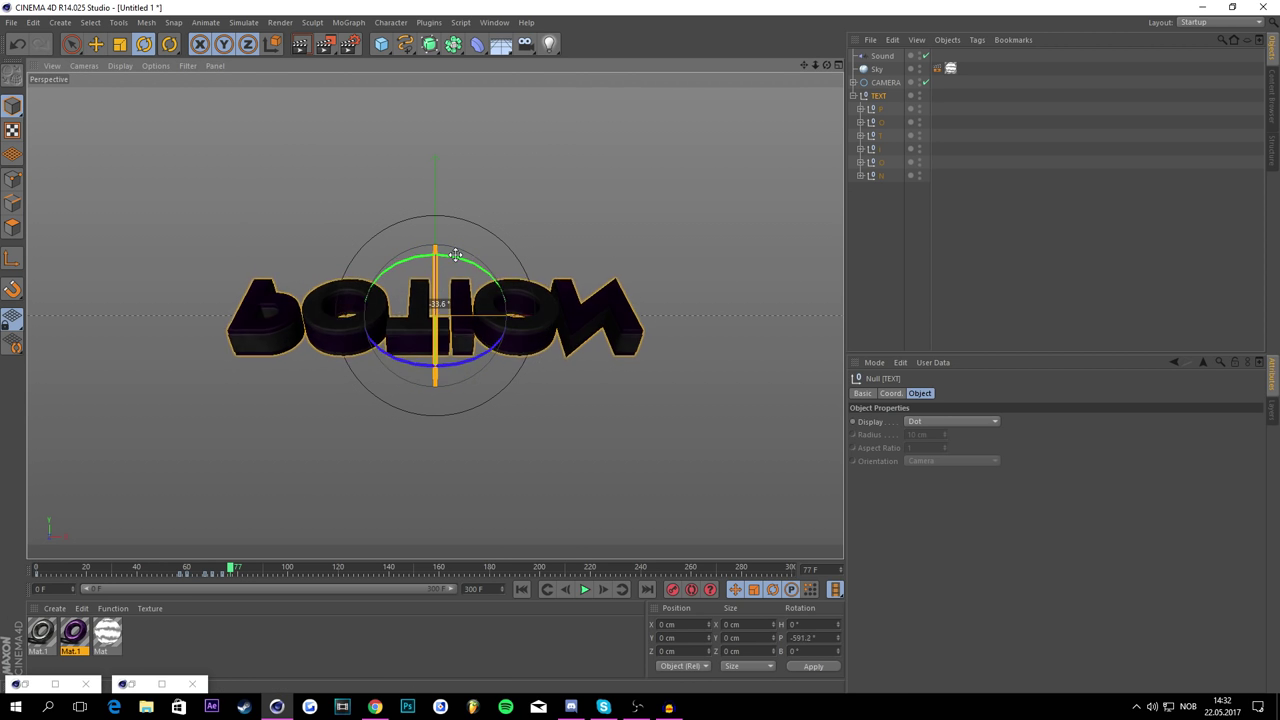
{"action": "left_click_drag", "start_coordinate": [435, 320], "coordinate": [505, 170]}
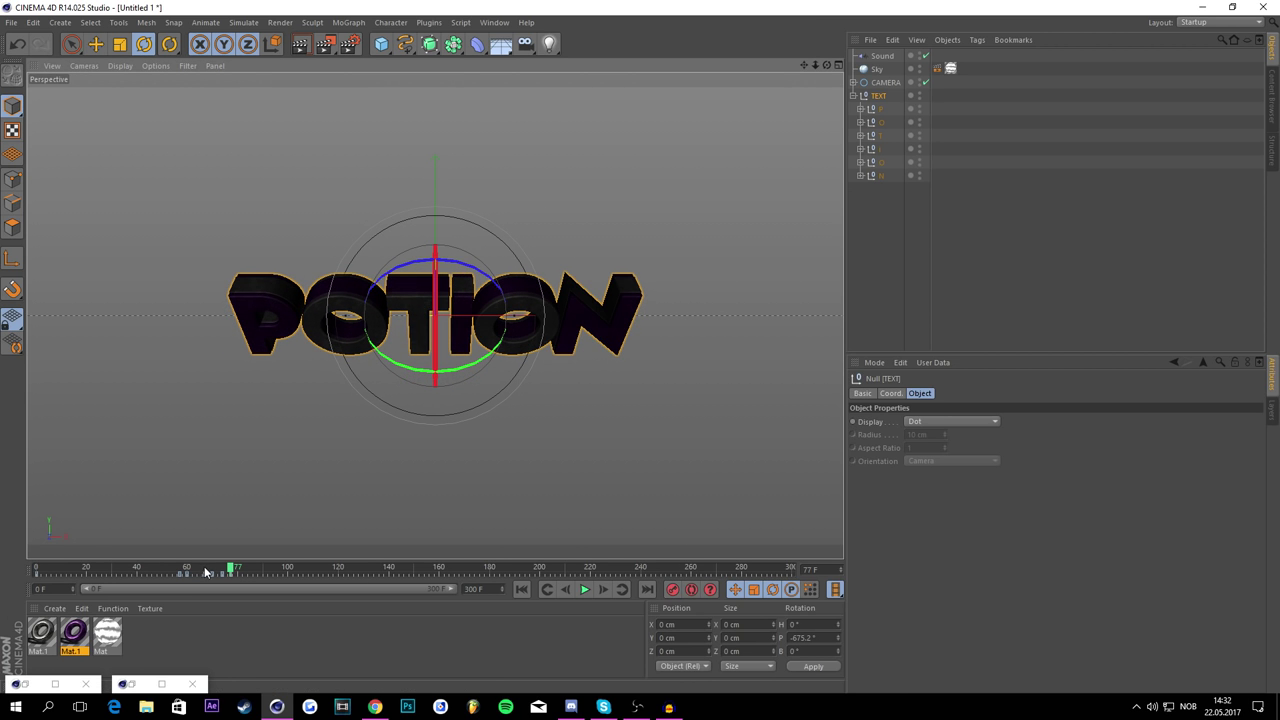
Step: Play the animation several times, including from frame 0, to check the three flips against the music
{"action": "left_click_drag", "start_coordinate": [206, 572], "coordinate": [150, 572]}
{"action": "left_click", "coordinate": [587, 590]}
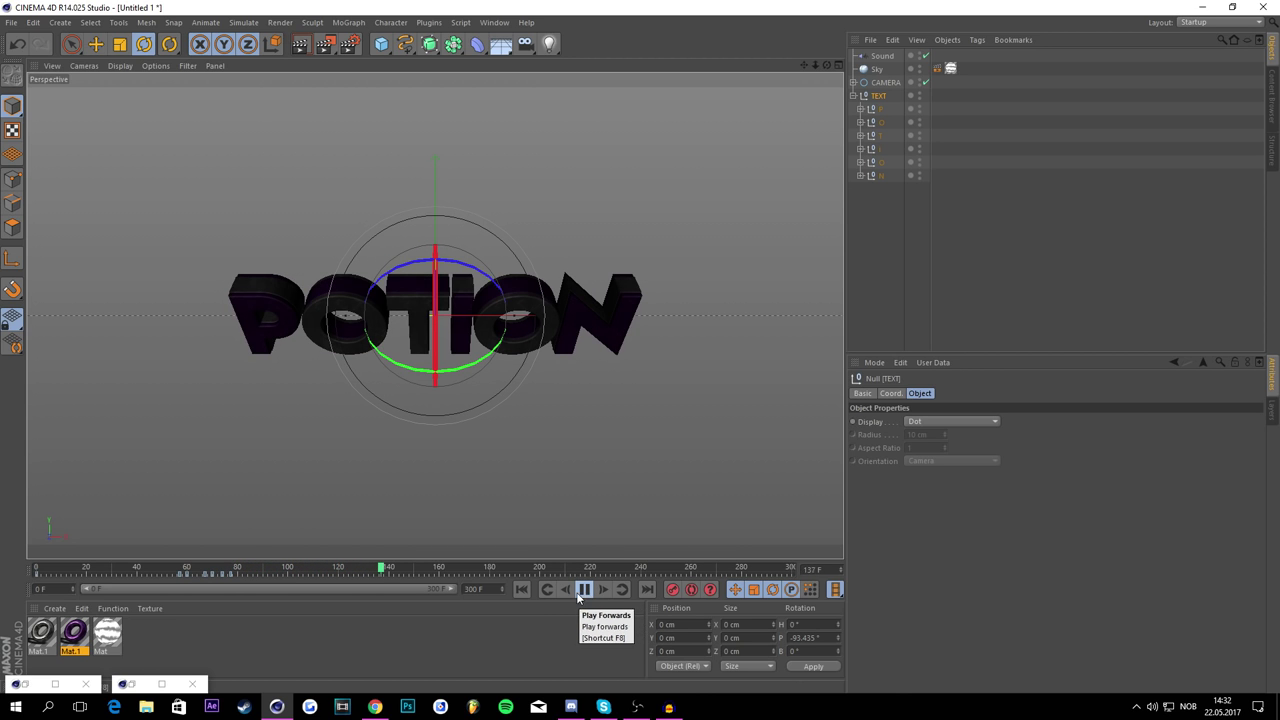
{"action": "left_click", "coordinate": [586, 590]}
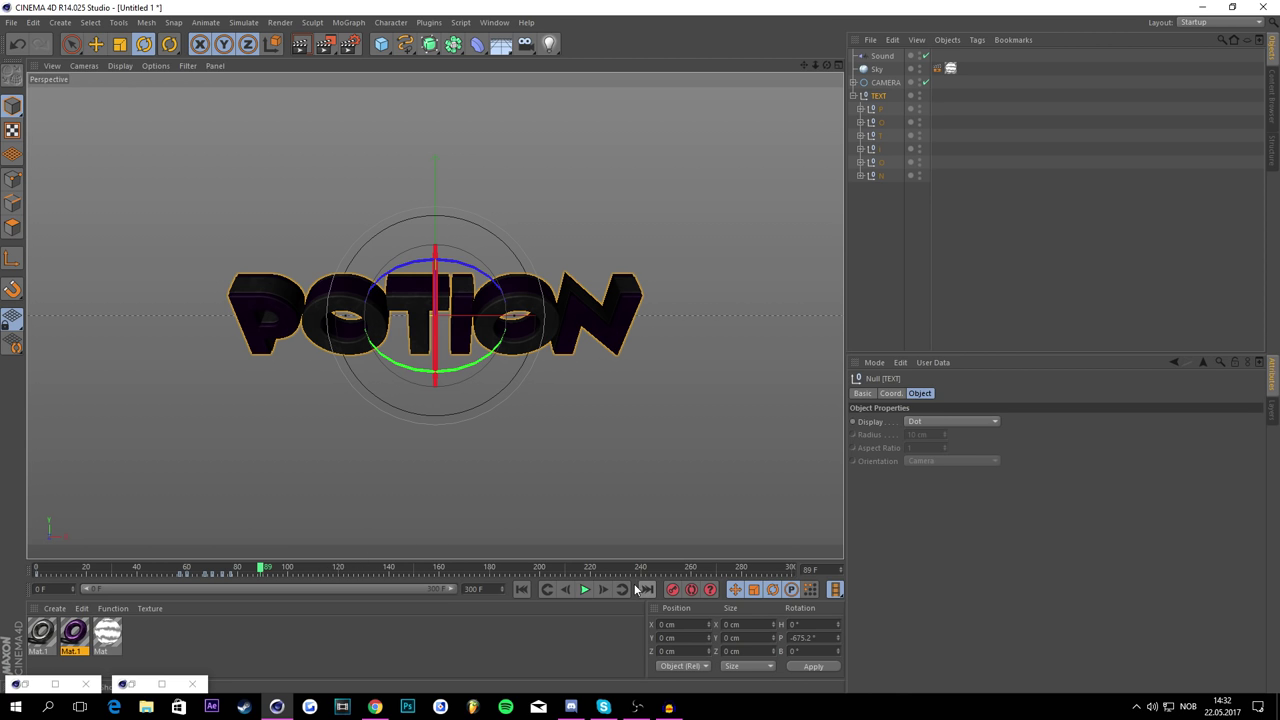
{"action": "left_click", "coordinate": [584, 590]}
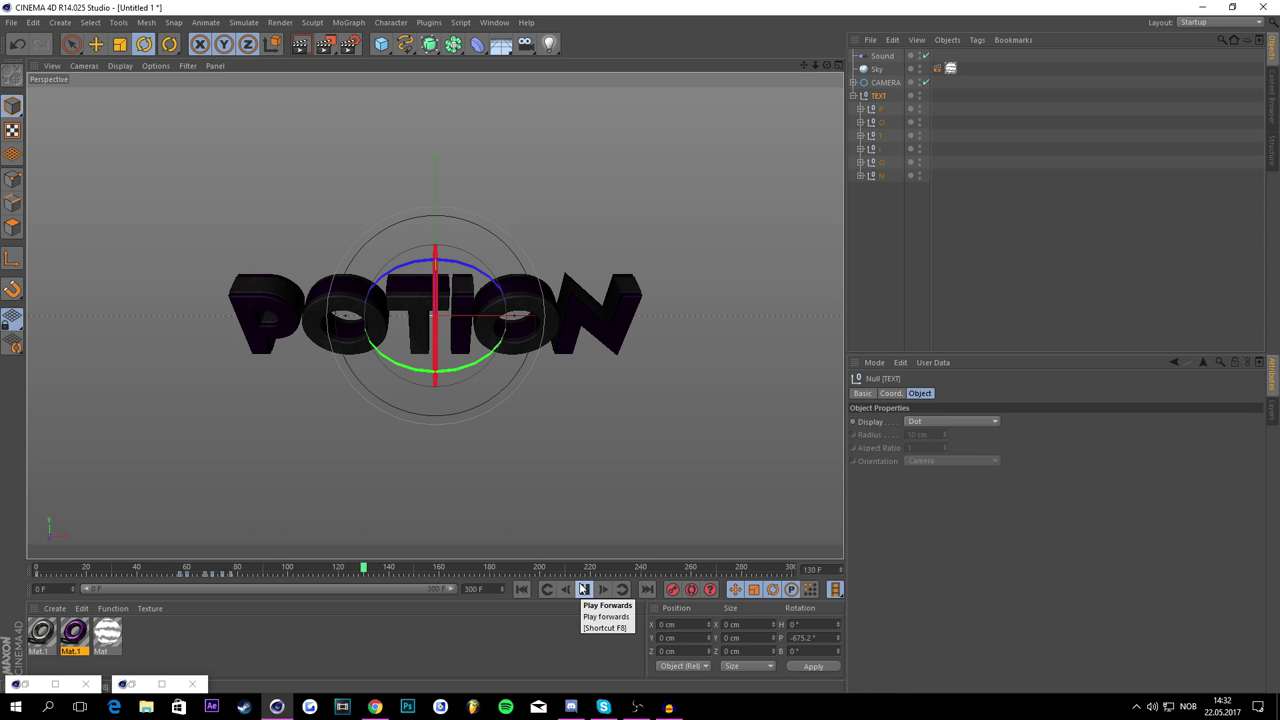
{"action": "left_click", "coordinate": [582, 589]}
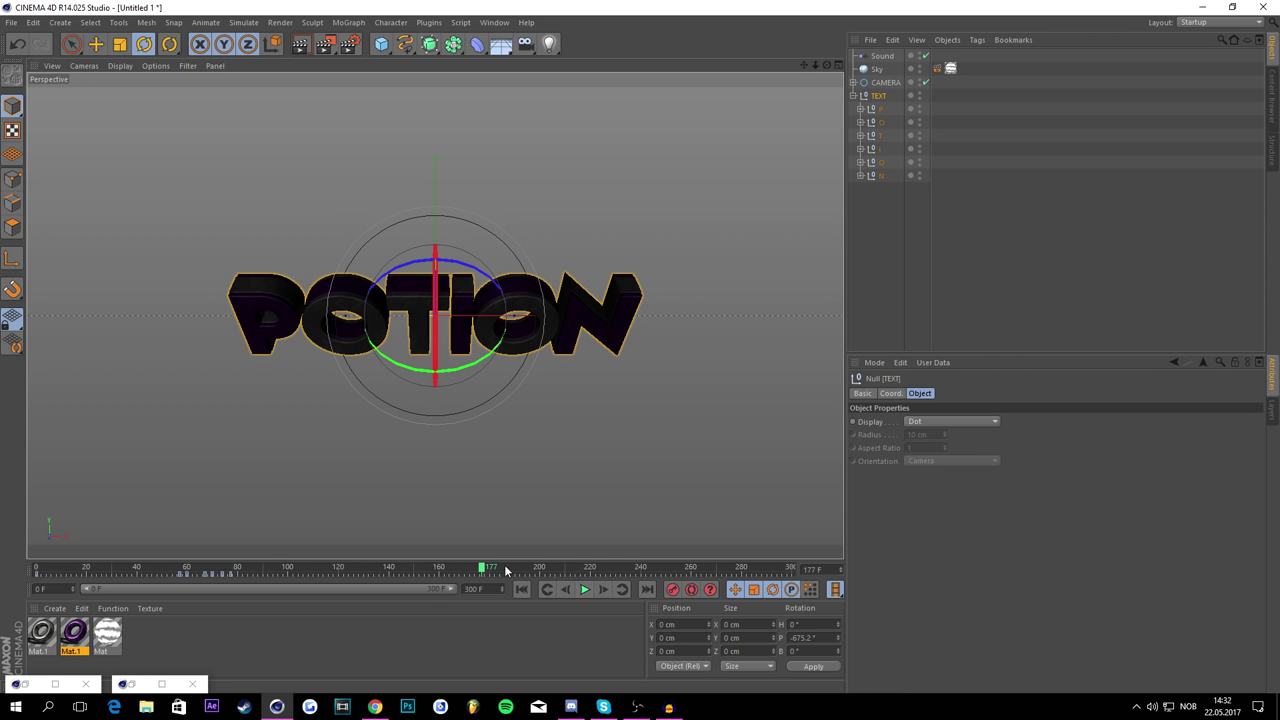
{"action": "left_click_drag", "start_coordinate": [506, 569], "coordinate": [36, 569]}
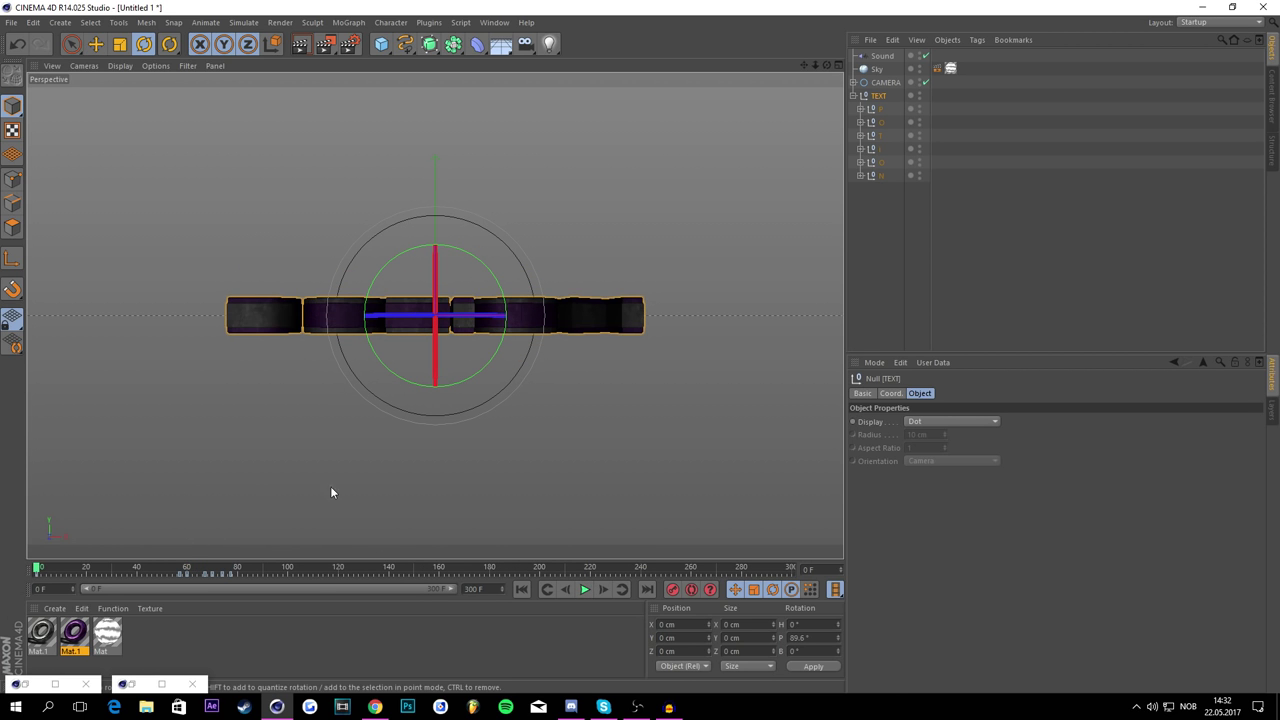
{"action": "left_click", "coordinate": [586, 589]}
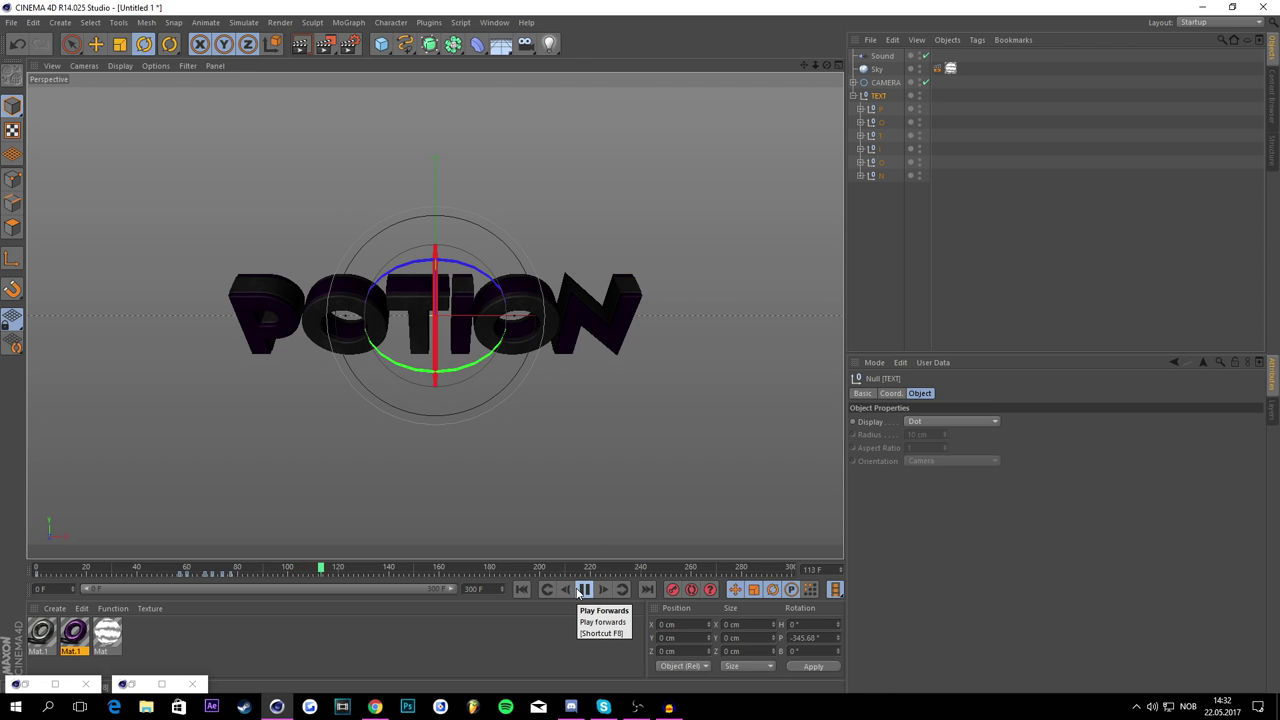
{"action": "left_click", "coordinate": [582, 590]}
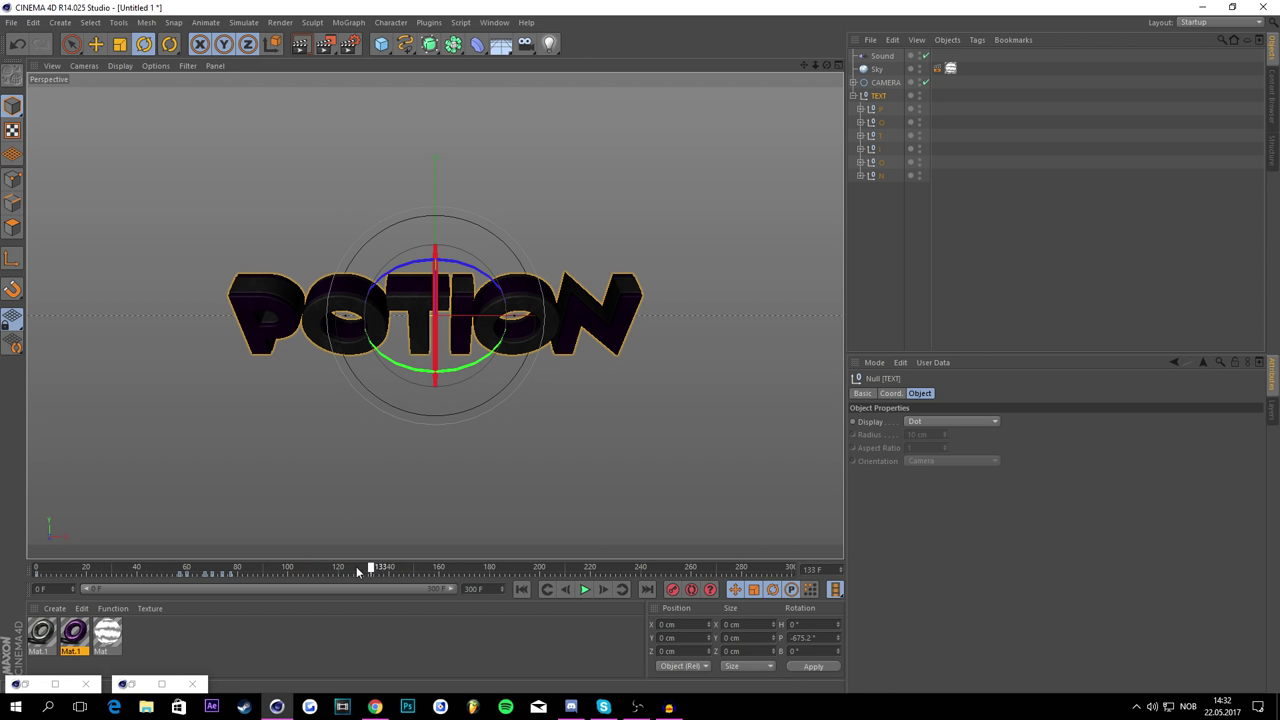
Step: At frame 112, rotate the TEXT null to a pitch of about -718.4° and record a keyframe
{"action": "left_click_drag", "start_coordinate": [357, 572], "coordinate": [267, 530]}
{"action": "left_click", "coordinate": [585, 590]}
{"action": "left_click", "coordinate": [585, 590]}
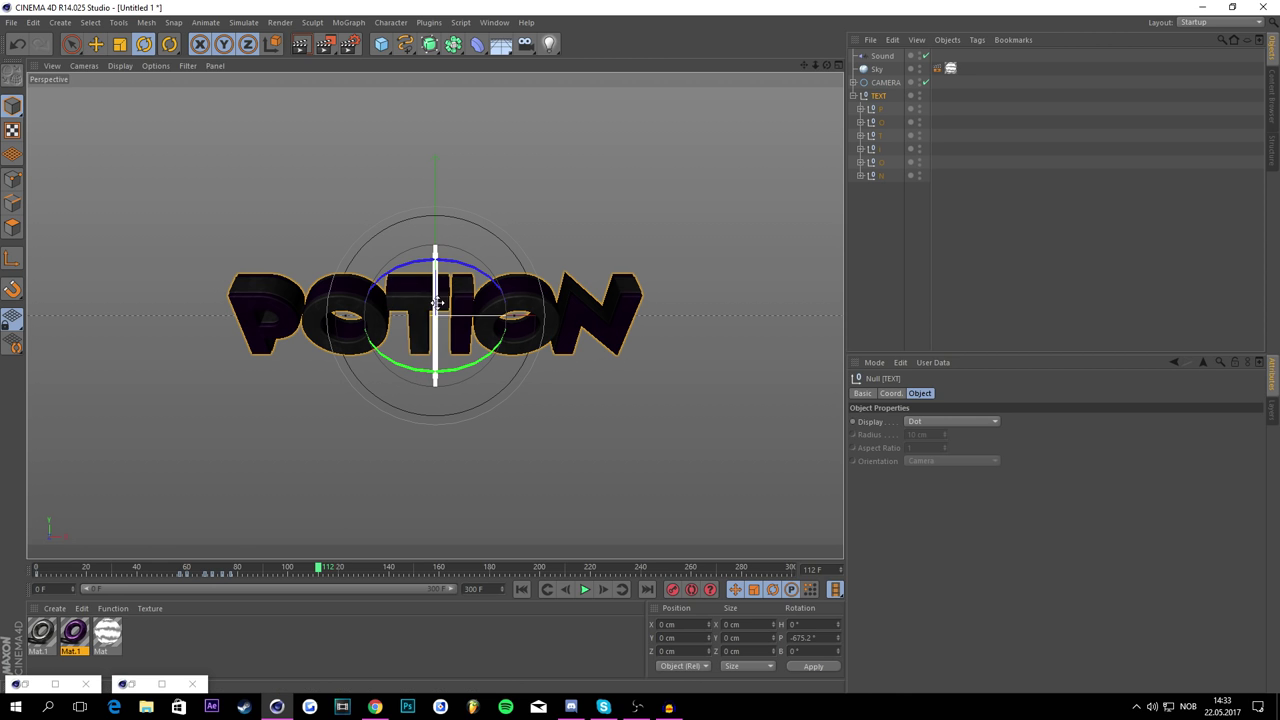
{"action": "left_click_drag", "start_coordinate": [436, 290], "coordinate": [432, 231]}
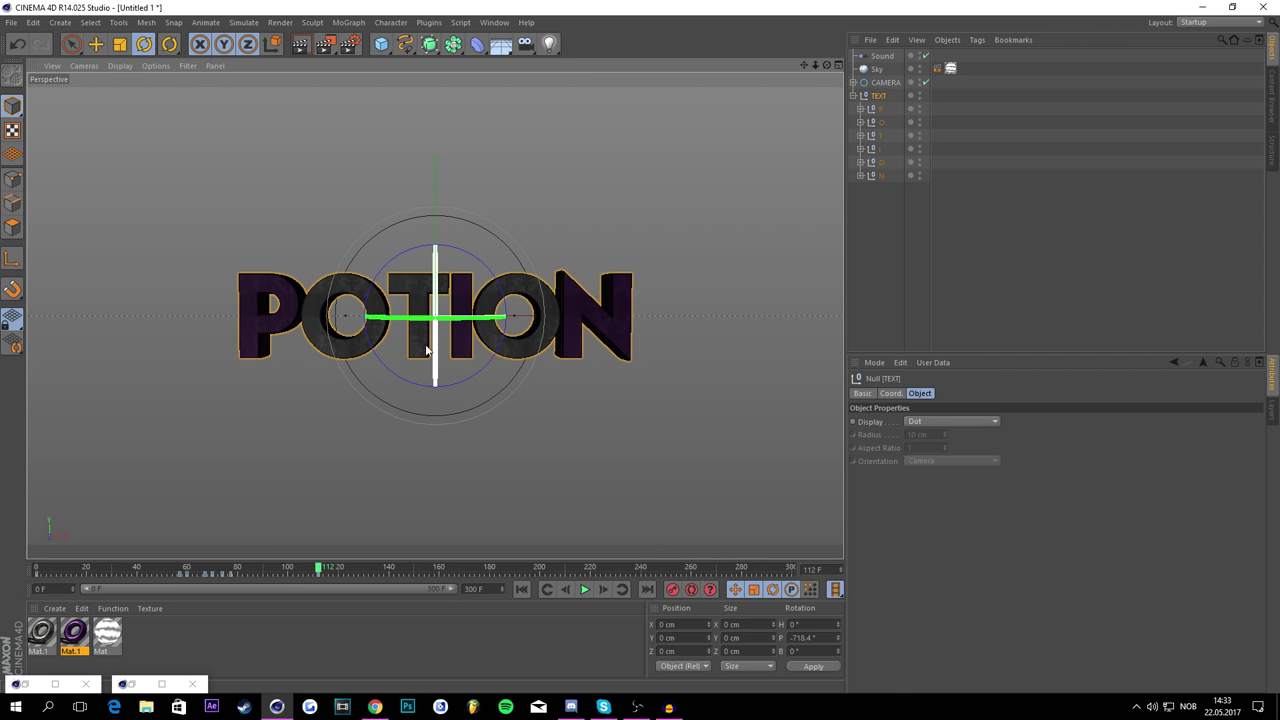
Step: At frame 115, rotate the TEXT null to a pitch of about -448° and record a keyframe
{"action": "left_click_drag", "start_coordinate": [309, 570], "coordinate": [315, 484]}
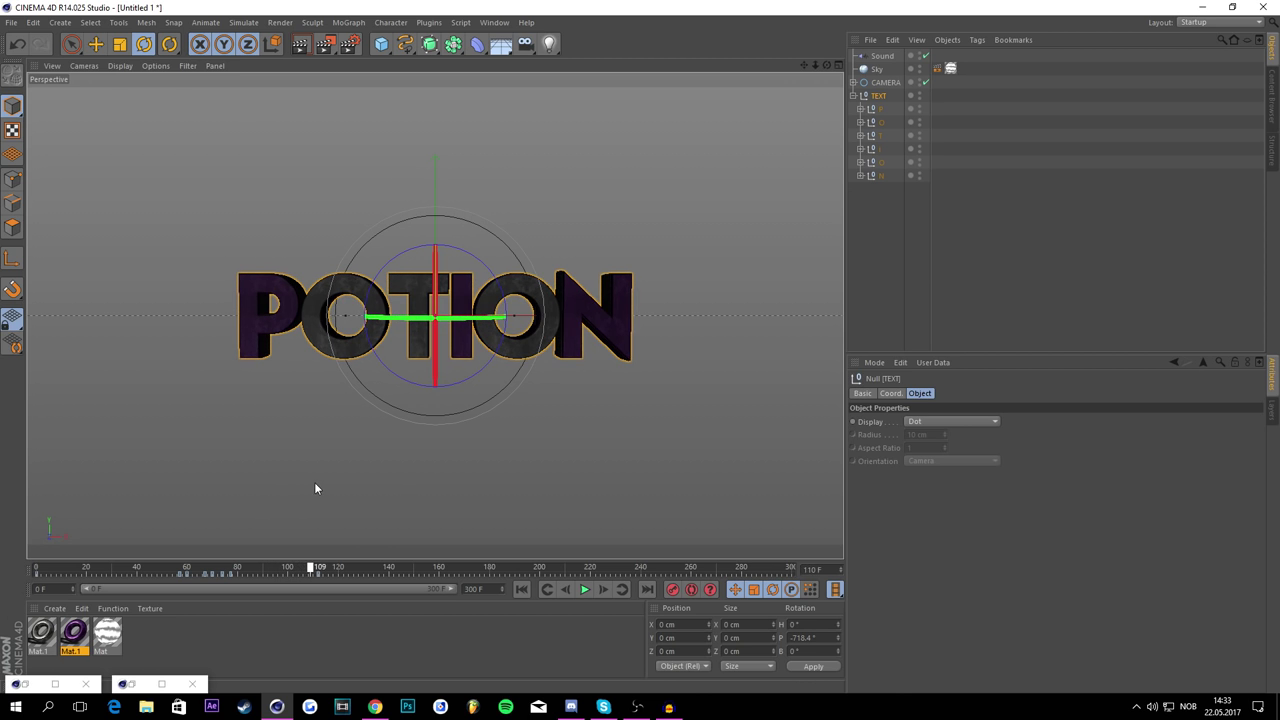
{"action": "key", "text": "f"}
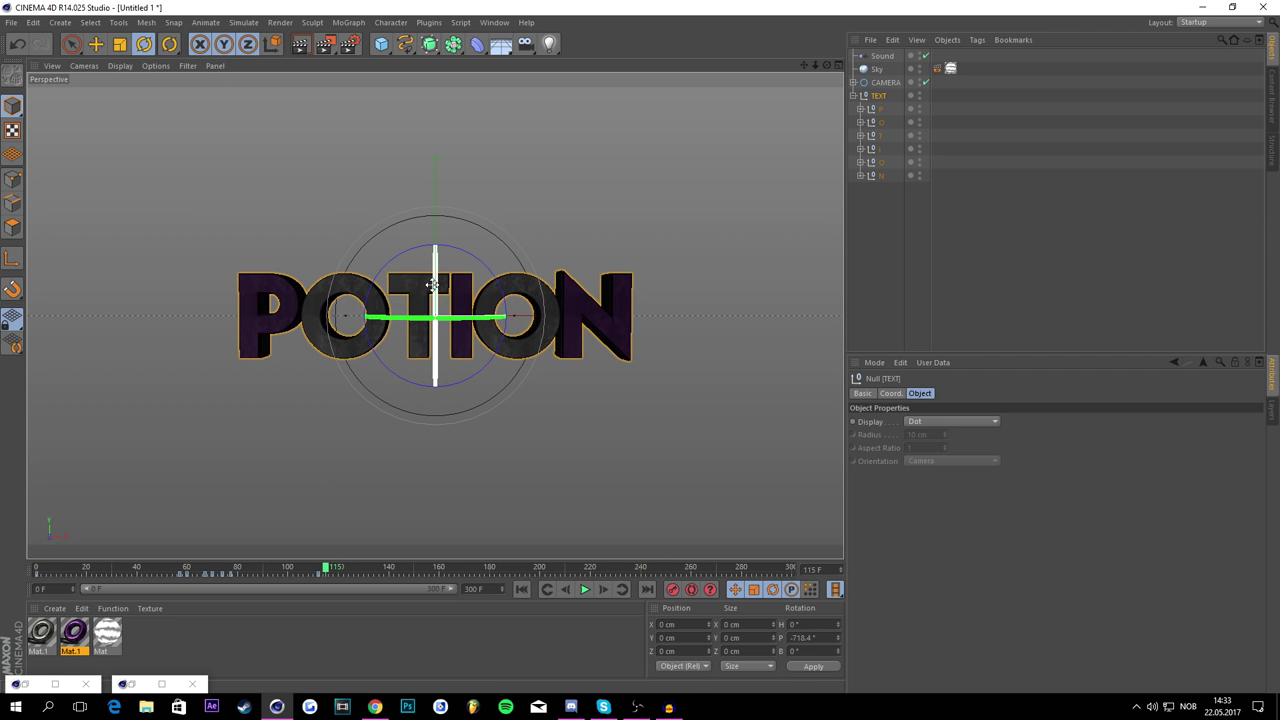
{"action": "left_click_drag", "start_coordinate": [433, 285], "coordinate": [565, 336]}
{"action": "left_click", "coordinate": [688, 590]}
{"action": "left_click", "coordinate": [687, 590]}
{"action": "left_click", "coordinate": [674, 589]}
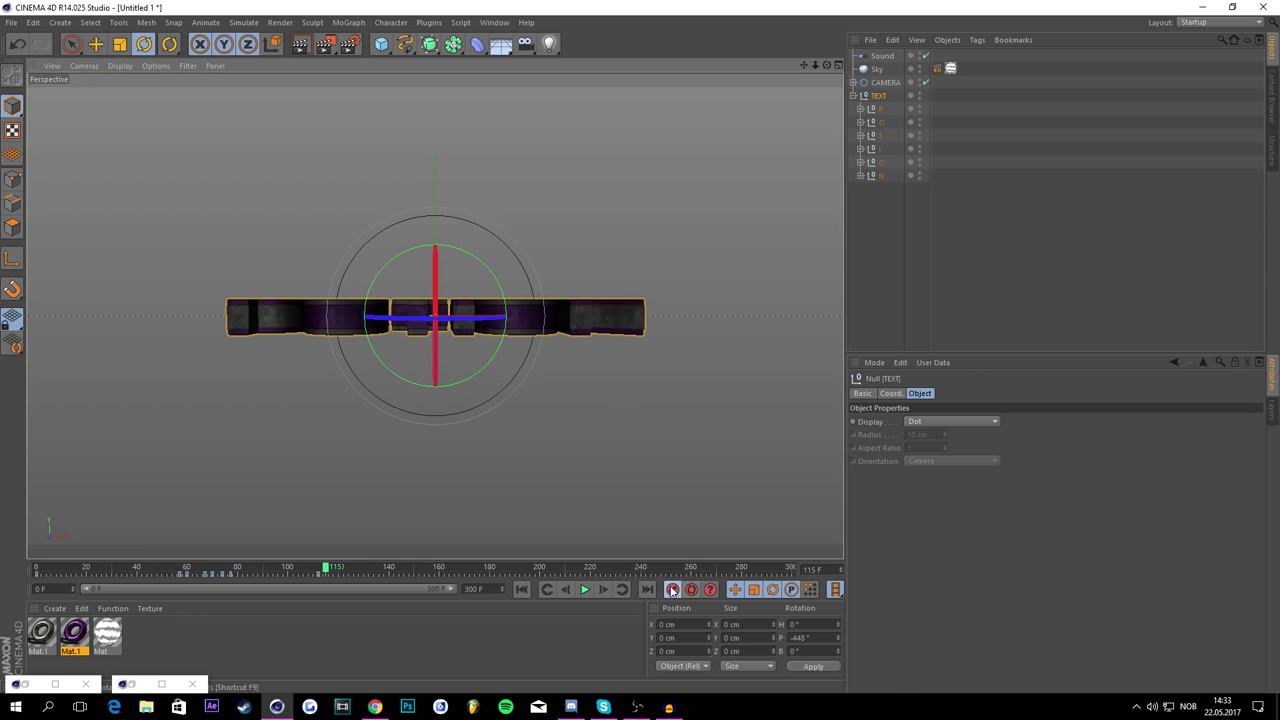
Step: Replay the animation from before frame 112, including from frame 77, to check the newest flip
{"action": "left_click_drag", "start_coordinate": [326, 568], "coordinate": [281, 569]}
{"action": "left_click", "coordinate": [580, 590]}
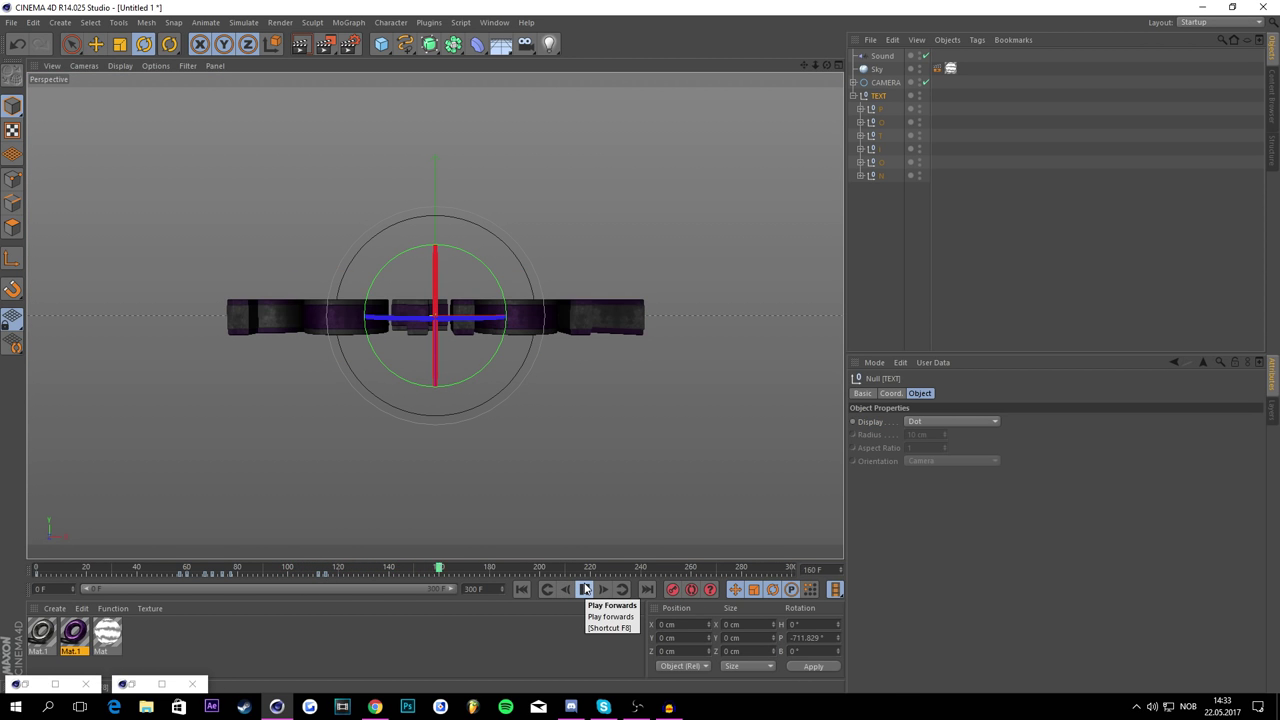
{"action": "left_click", "coordinate": [585, 589]}
{"action": "left_click_drag", "start_coordinate": [491, 569], "coordinate": [233, 567]}
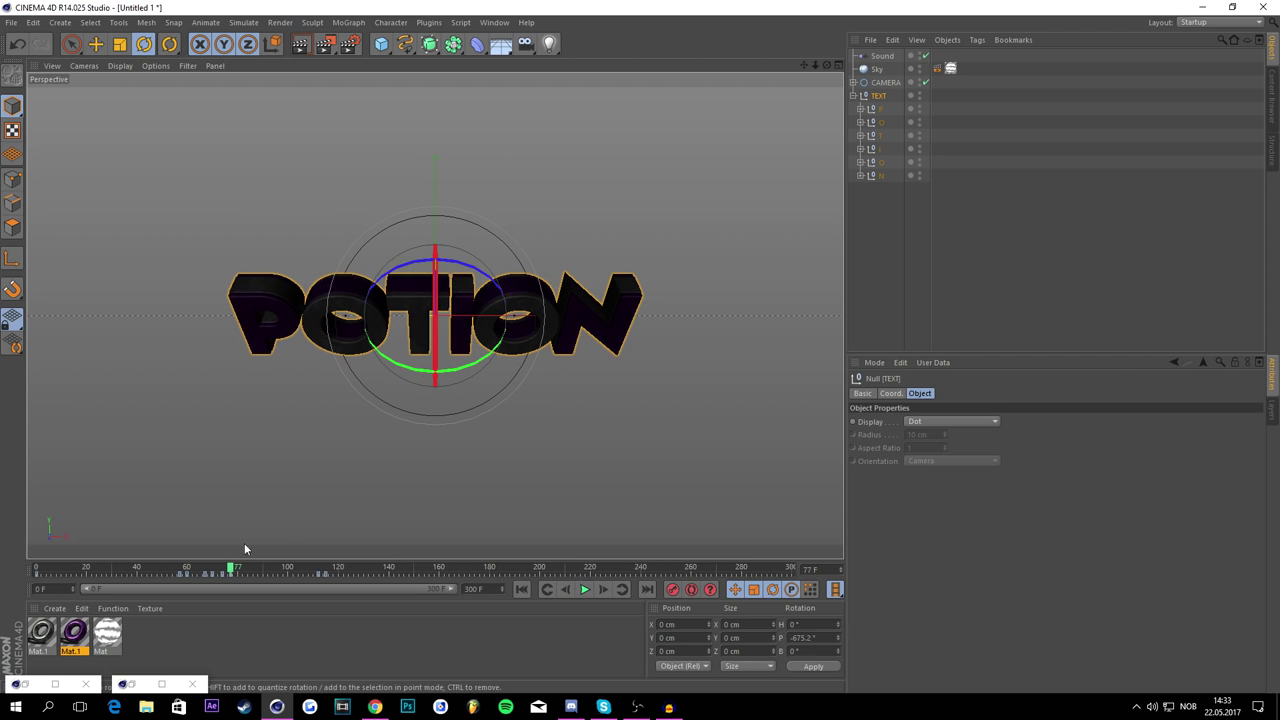
{"action": "left_click", "coordinate": [585, 589]}
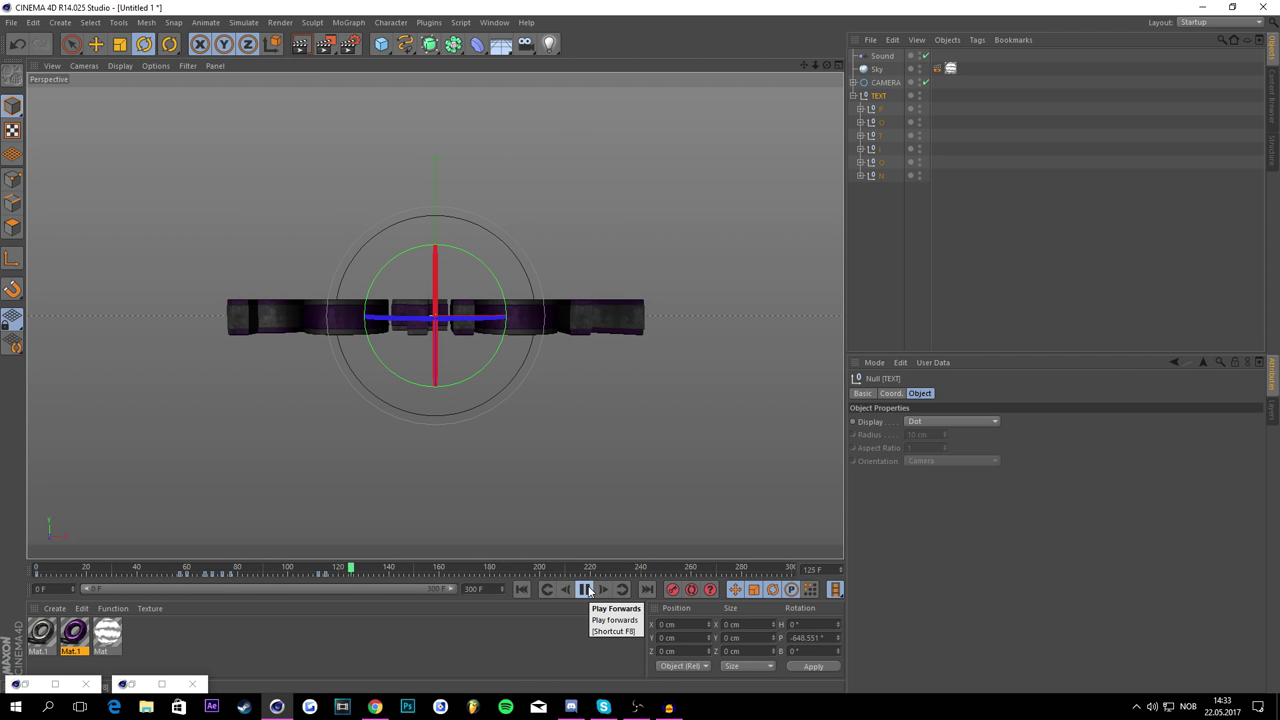
{"action": "left_click", "coordinate": [588, 590]}
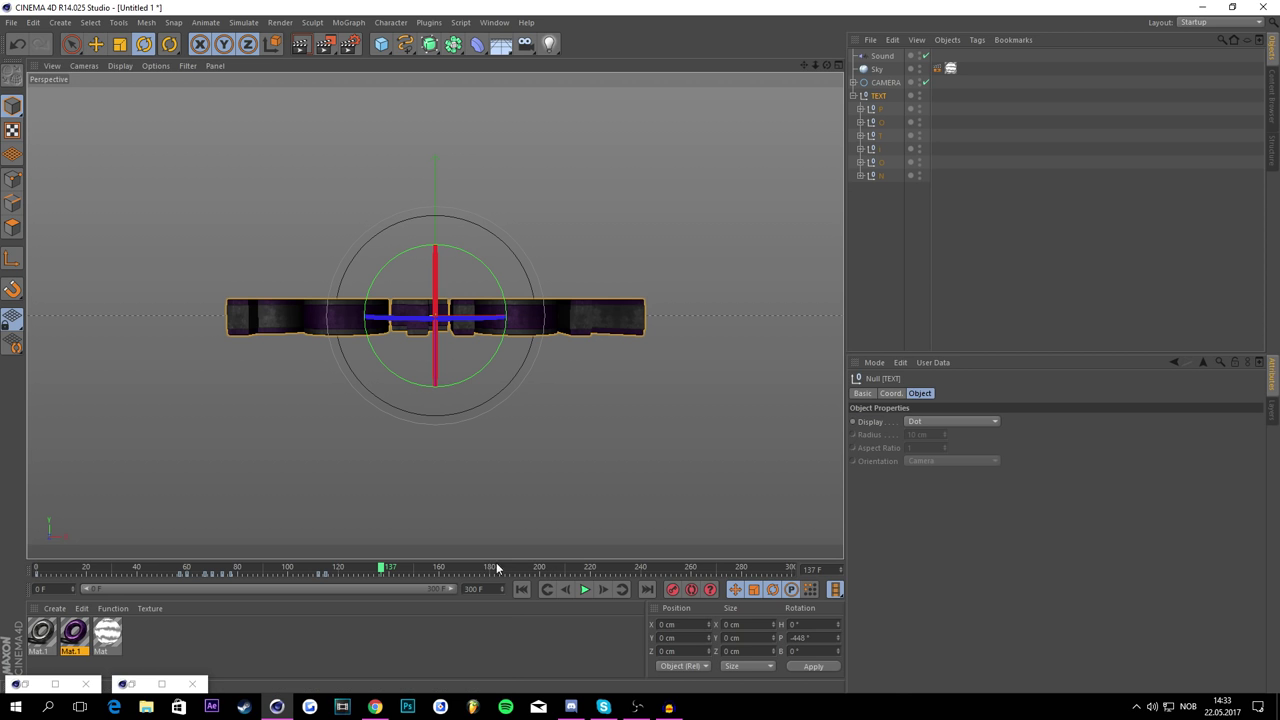
Step: Play the animation past frame 115 to locate the next beat, stopping at frame 174
{"action": "left_click_drag", "start_coordinate": [400, 570], "coordinate": [275, 567]}
{"action": "left_click", "coordinate": [586, 589]}
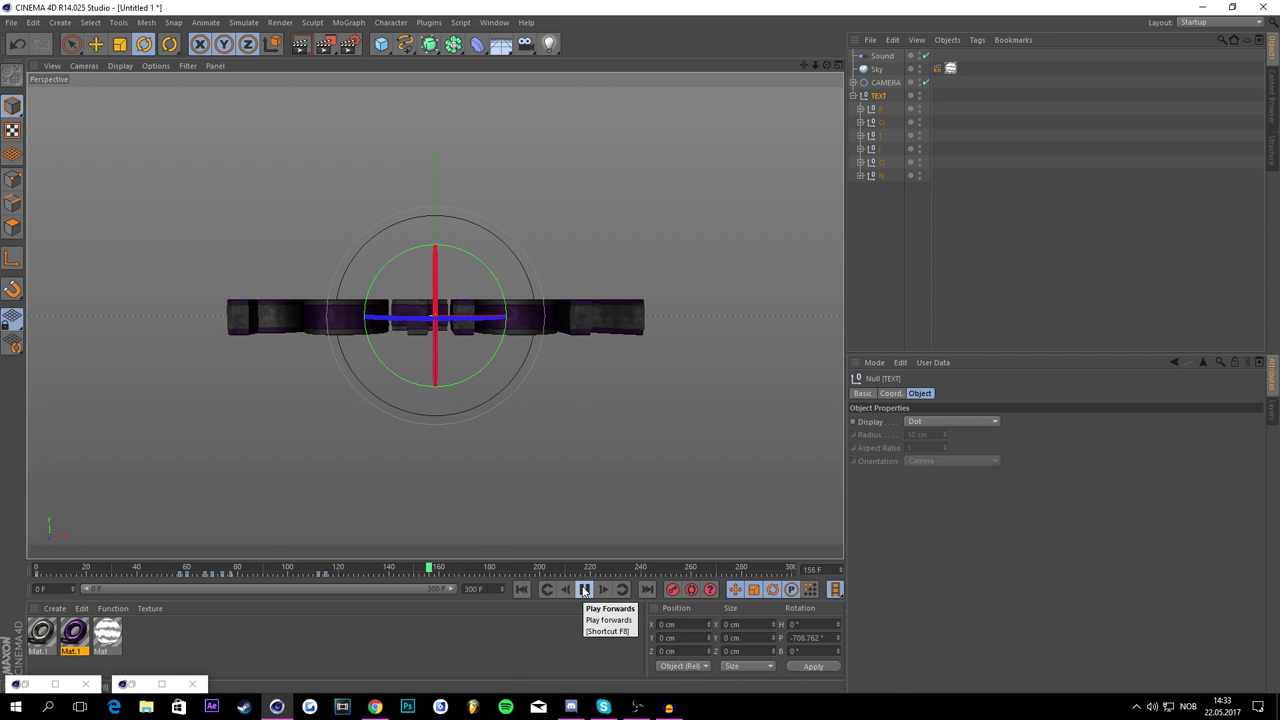
{"action": "left_click", "coordinate": [585, 589]}
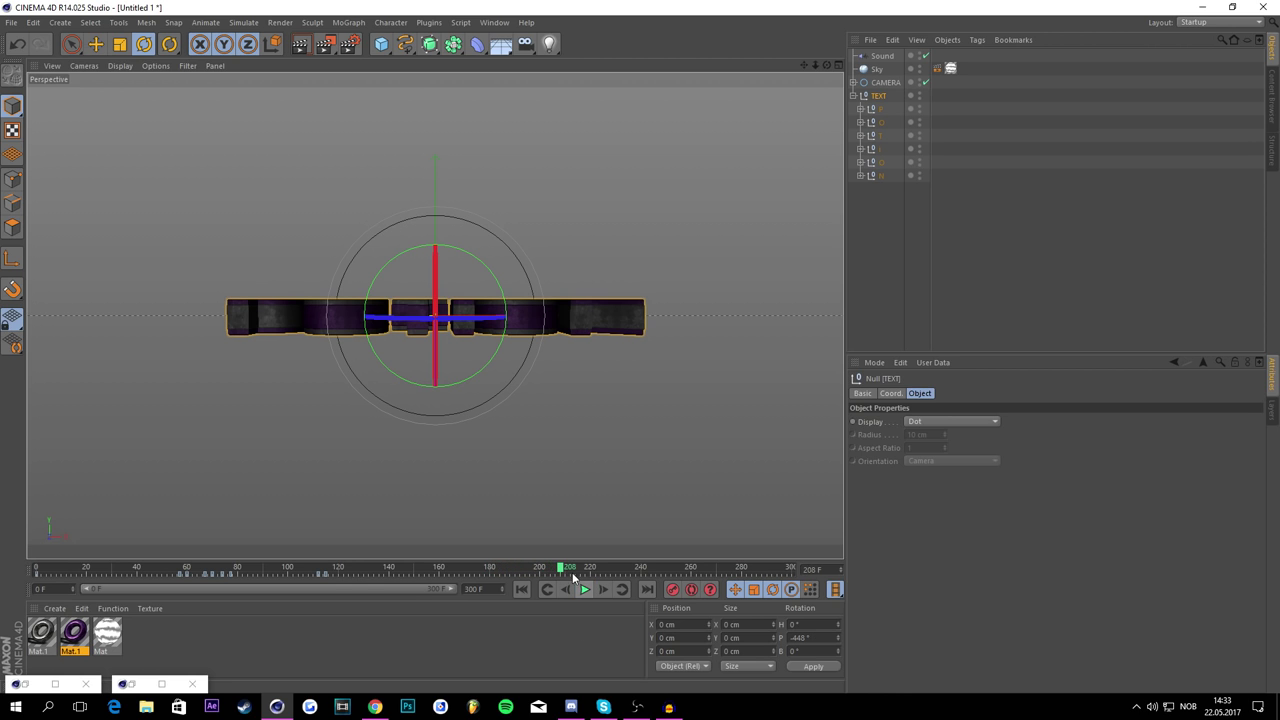
{"action": "left_click", "coordinate": [586, 589]}
{"action": "left_click", "coordinate": [585, 589]}
{"action": "left_click", "coordinate": [583, 590]}
{"action": "left_click", "coordinate": [585, 589]}
{"action": "left_click", "coordinate": [584, 590]}
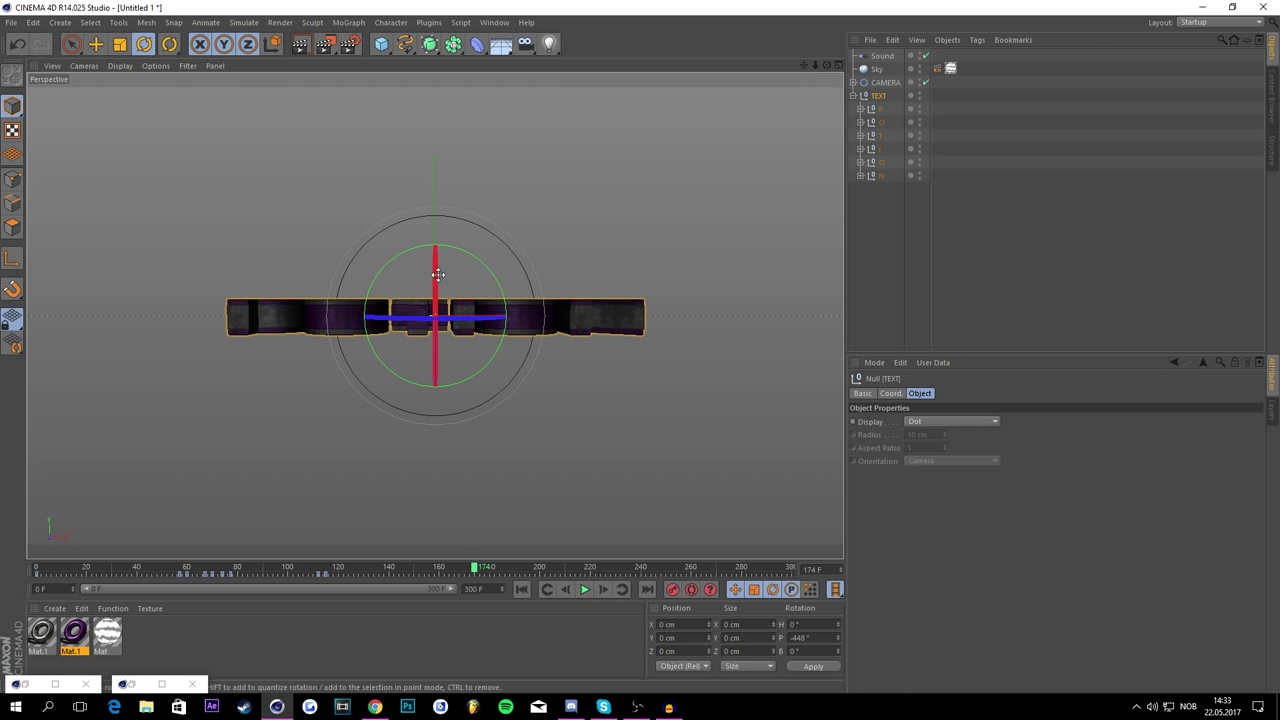
Step: Keyframe the TEXT null at a pitch of about -325.6° at frame 174 and about -214.8° at frame 177
{"action": "left_click_drag", "start_coordinate": [437, 276], "coordinate": [408, 480]}
{"action": "left_click_drag", "start_coordinate": [457, 571], "coordinate": [248, 568]}
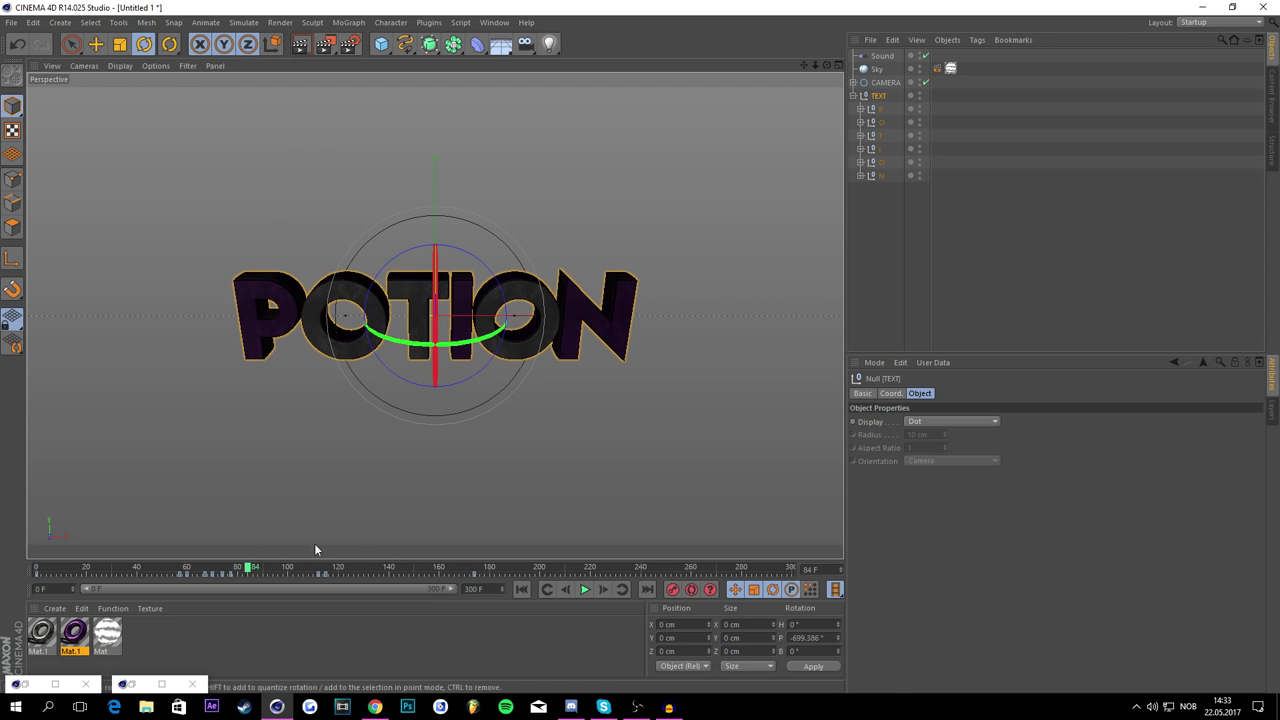
{"action": "left_click", "coordinate": [585, 589]}
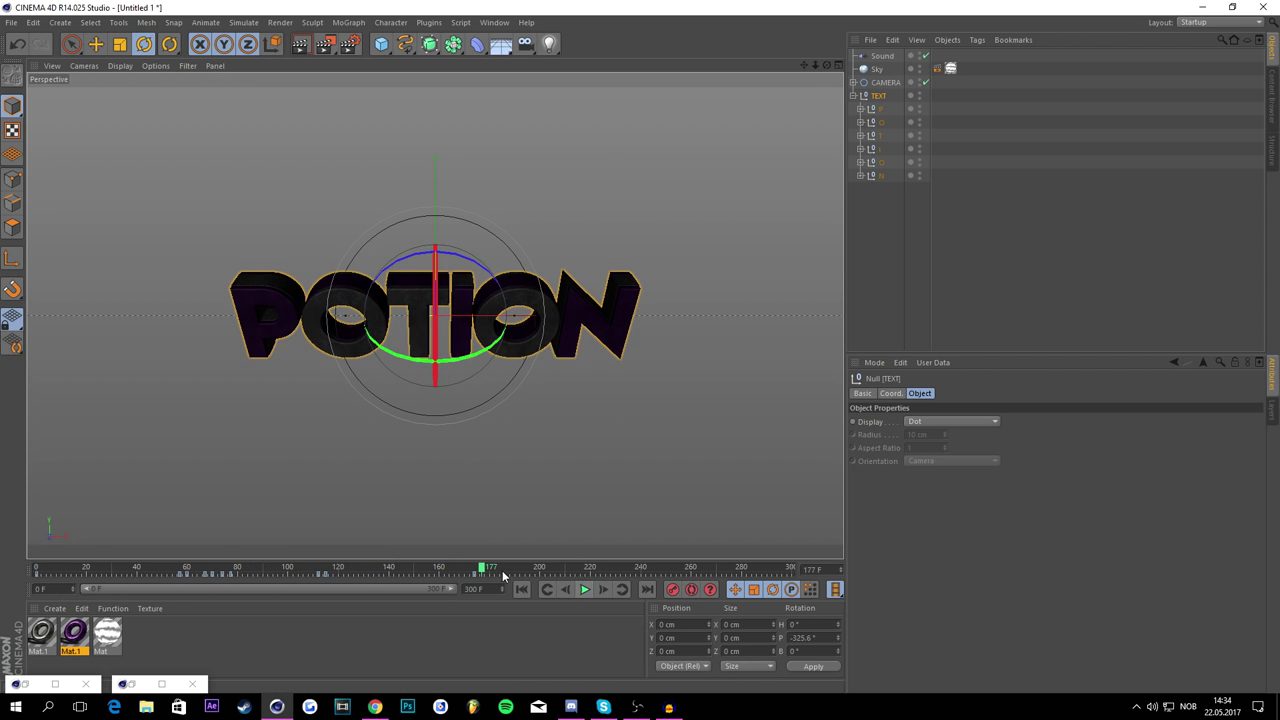
{"action": "left_click_drag", "start_coordinate": [429, 301], "coordinate": [457, 486]}
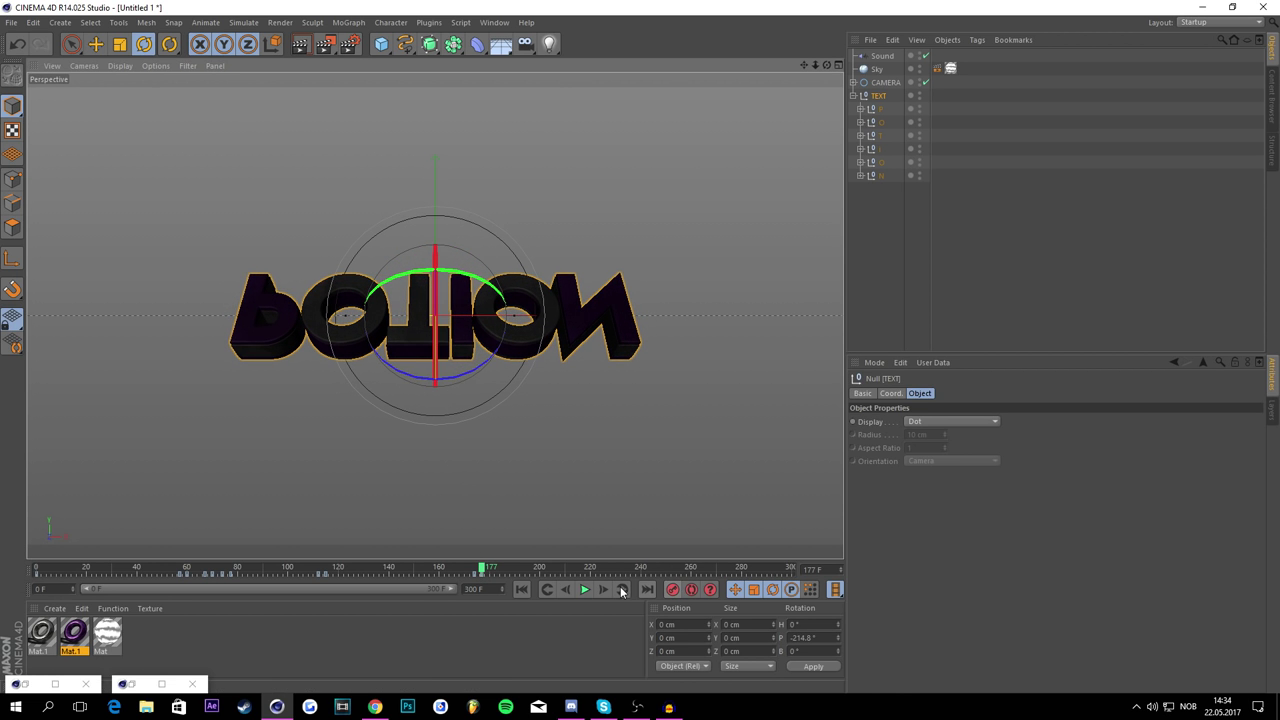
Step: Keyframe the TEXT null at a pitch of about -162° at frame 180 and about -43.2° at frame 183
{"action": "left_click", "coordinate": [589, 591]}
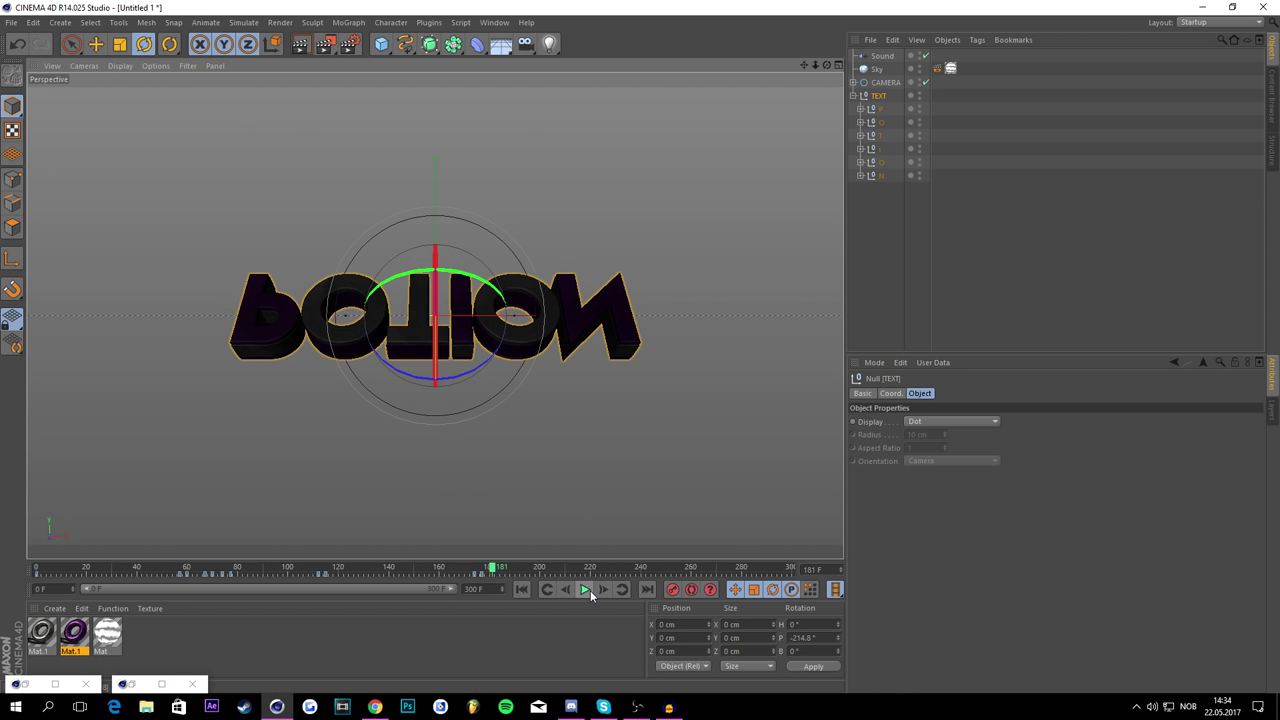
{"action": "left_click_drag", "start_coordinate": [494, 568], "coordinate": [498, 568]}
{"action": "left_click", "coordinate": [492, 568]}
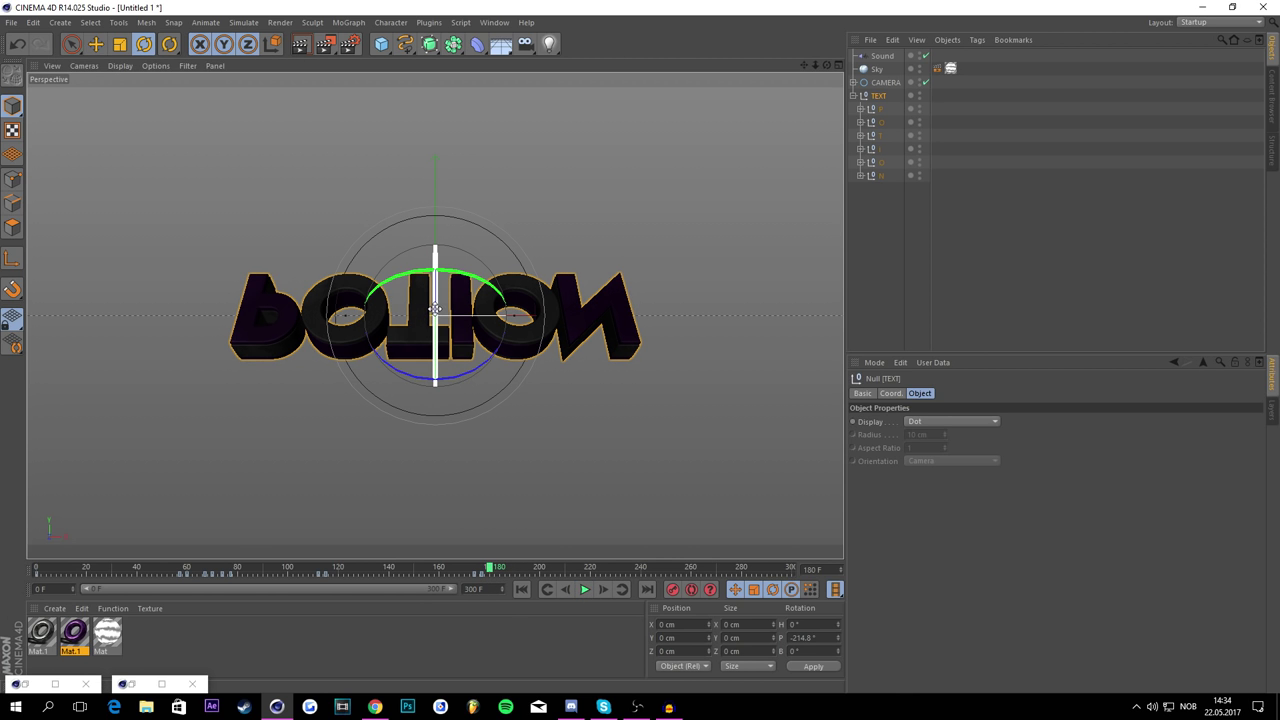
{"action": "left_click_drag", "start_coordinate": [434, 310], "coordinate": [440, 397]}
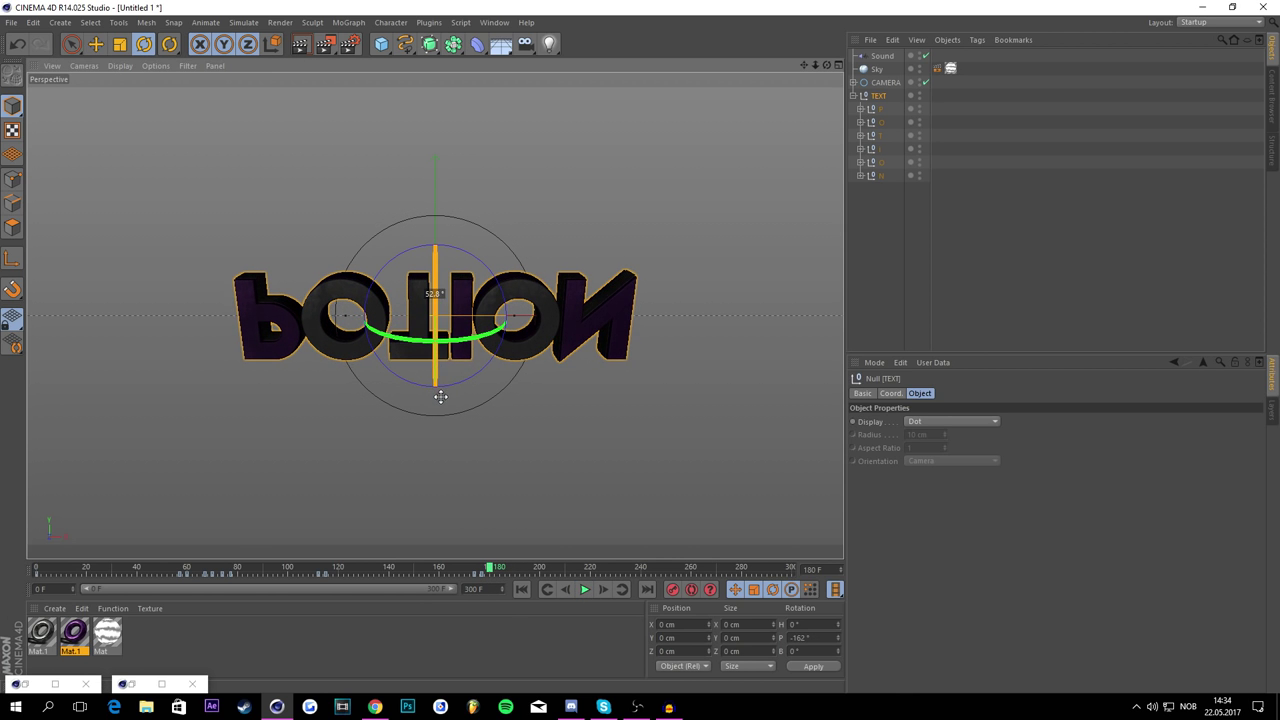
{"action": "left_click", "coordinate": [497, 568]}
{"action": "left_click_drag", "start_coordinate": [434, 320], "coordinate": [425, 476]}
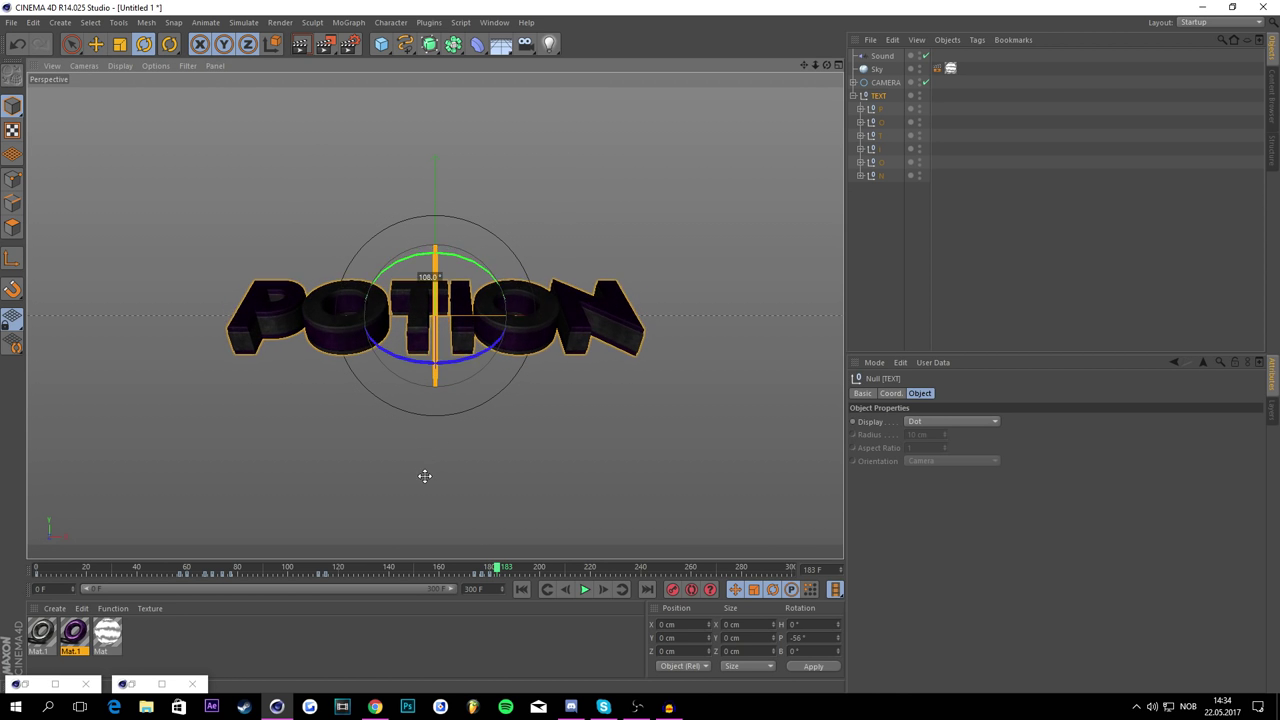
Step: Replay the animation from about frame 160 to locate the next beat, stopping at frame 187
{"action": "left_click", "coordinate": [532, 569]}
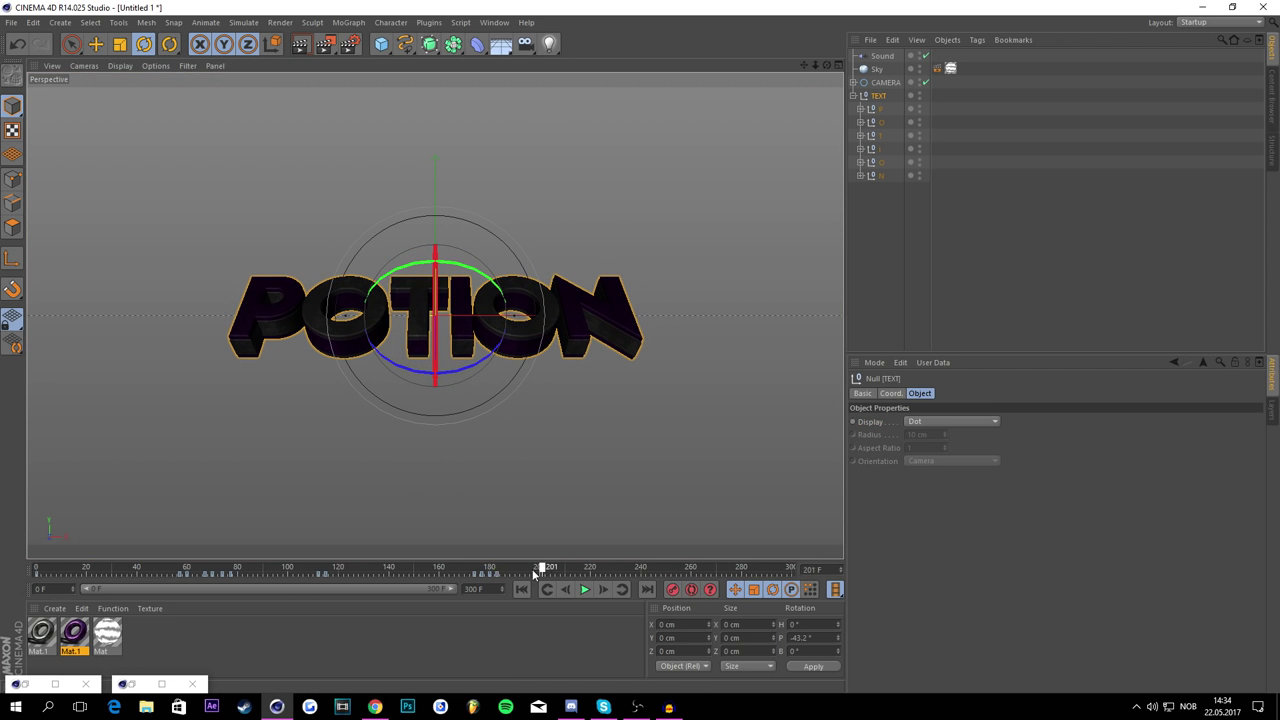
{"action": "left_click_drag", "start_coordinate": [532, 569], "coordinate": [438, 569]}
{"action": "left_click", "coordinate": [584, 589]}
{"action": "left_click", "coordinate": [584, 589]}
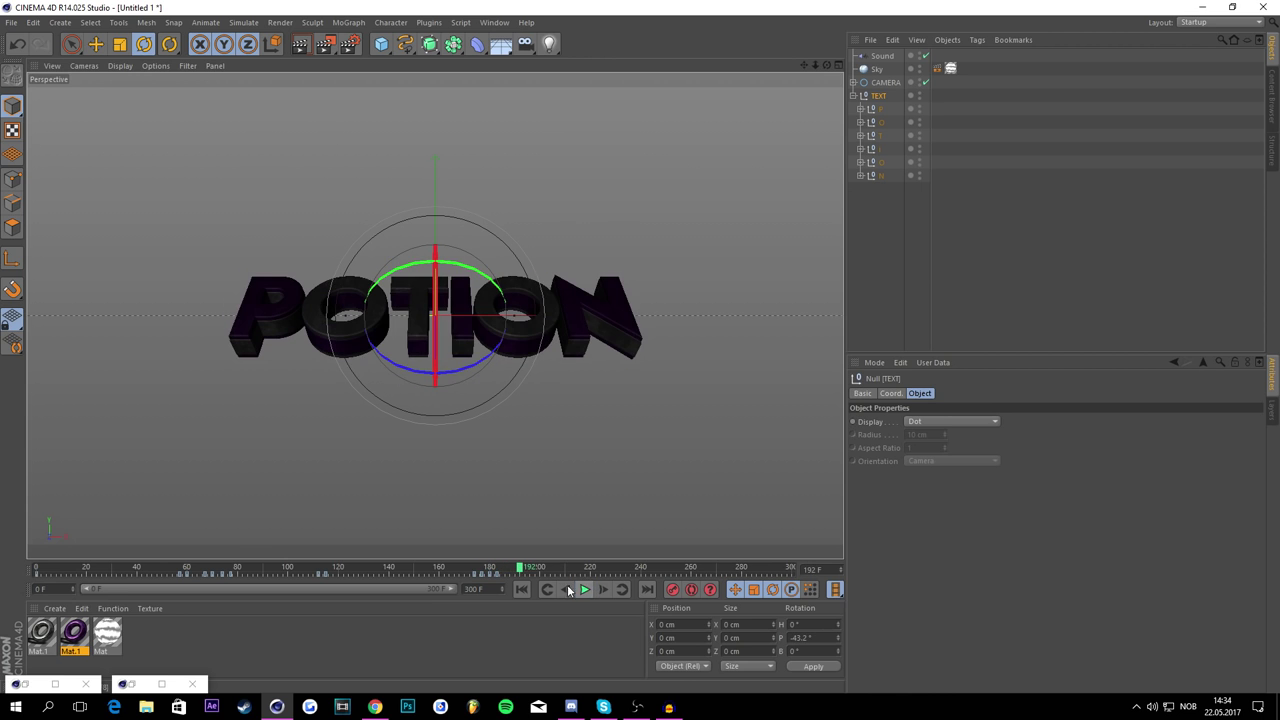
{"action": "left_click", "coordinate": [585, 589]}
{"action": "left_click", "coordinate": [588, 589]}
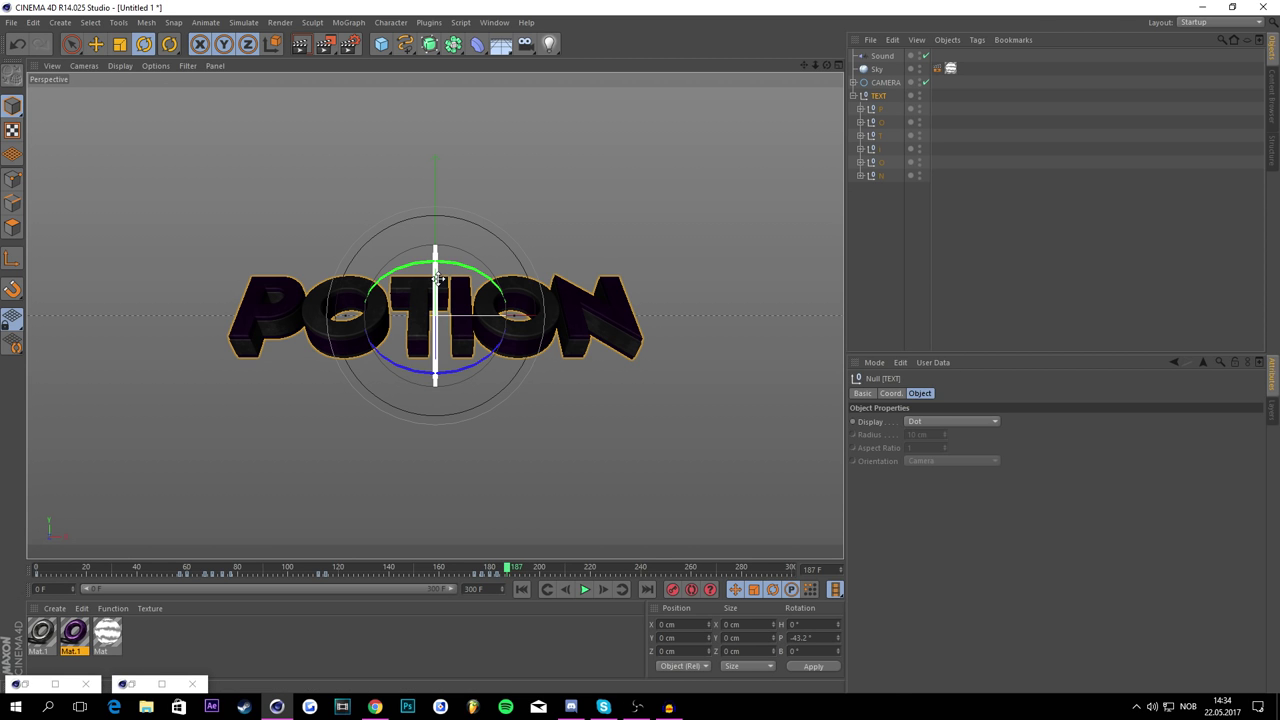
Step: Keyframe the TEXT null at a pitch of about 40.8° at frame 187 and about 141.2° at frame 190
{"action": "left_click_drag", "start_coordinate": [436, 279], "coordinate": [430, 418]}
{"action": "left_click", "coordinate": [514, 570]}
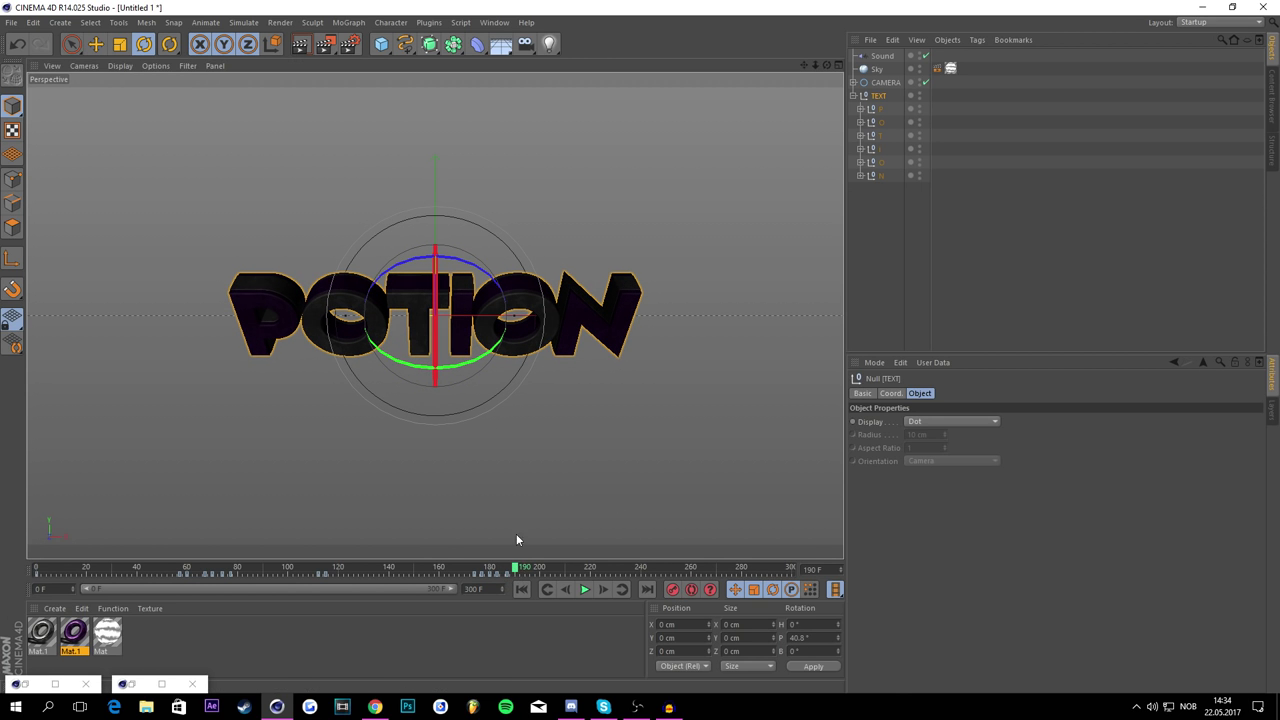
{"action": "left_click_drag", "start_coordinate": [434, 350], "coordinate": [437, 506]}
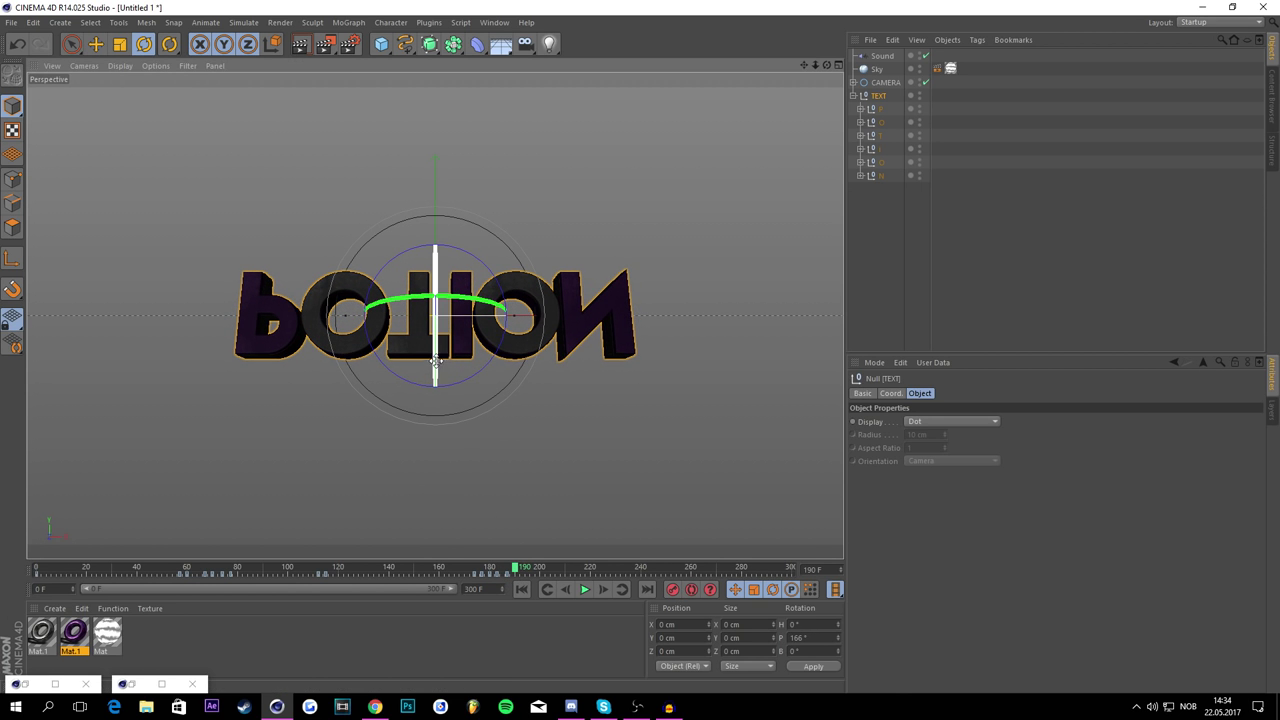
{"action": "left_click_drag", "start_coordinate": [436, 361], "coordinate": [436, 329]}
{"action": "left_click", "coordinate": [673, 589]}
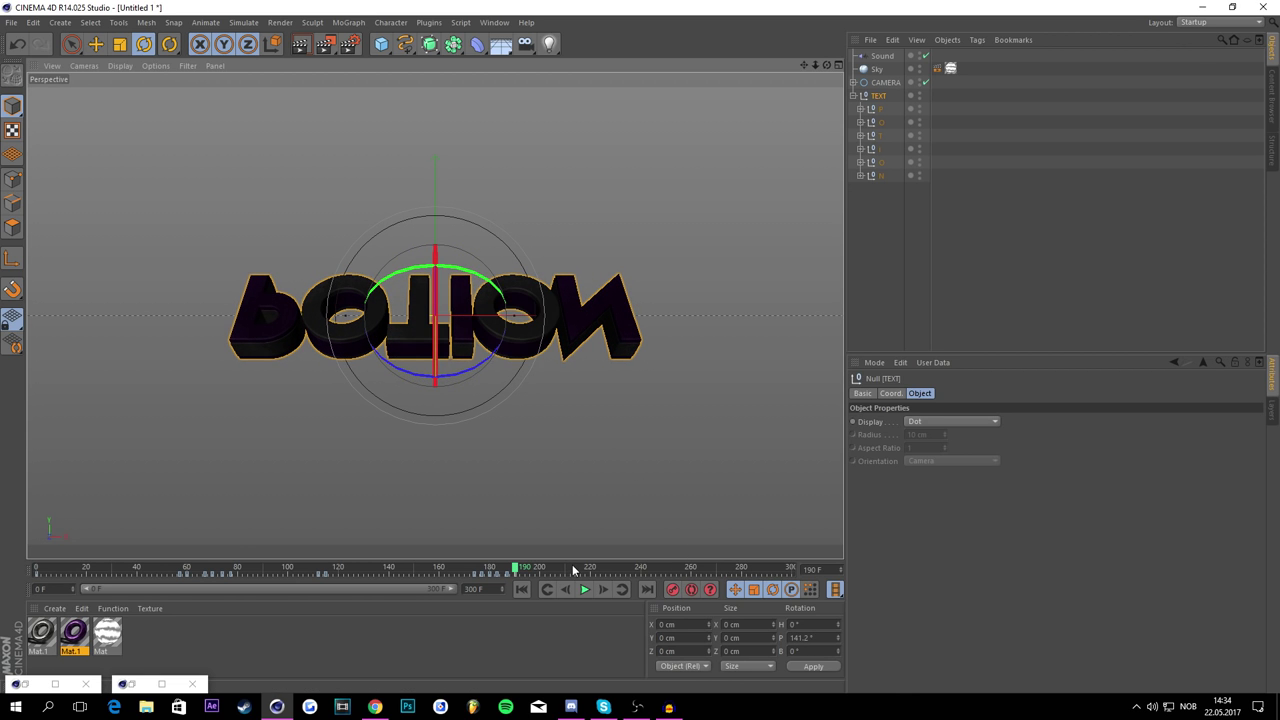
Step: Replay the recent flips and find the beat following frame 190, stopping at frame 194
{"action": "left_click", "coordinate": [585, 589]}
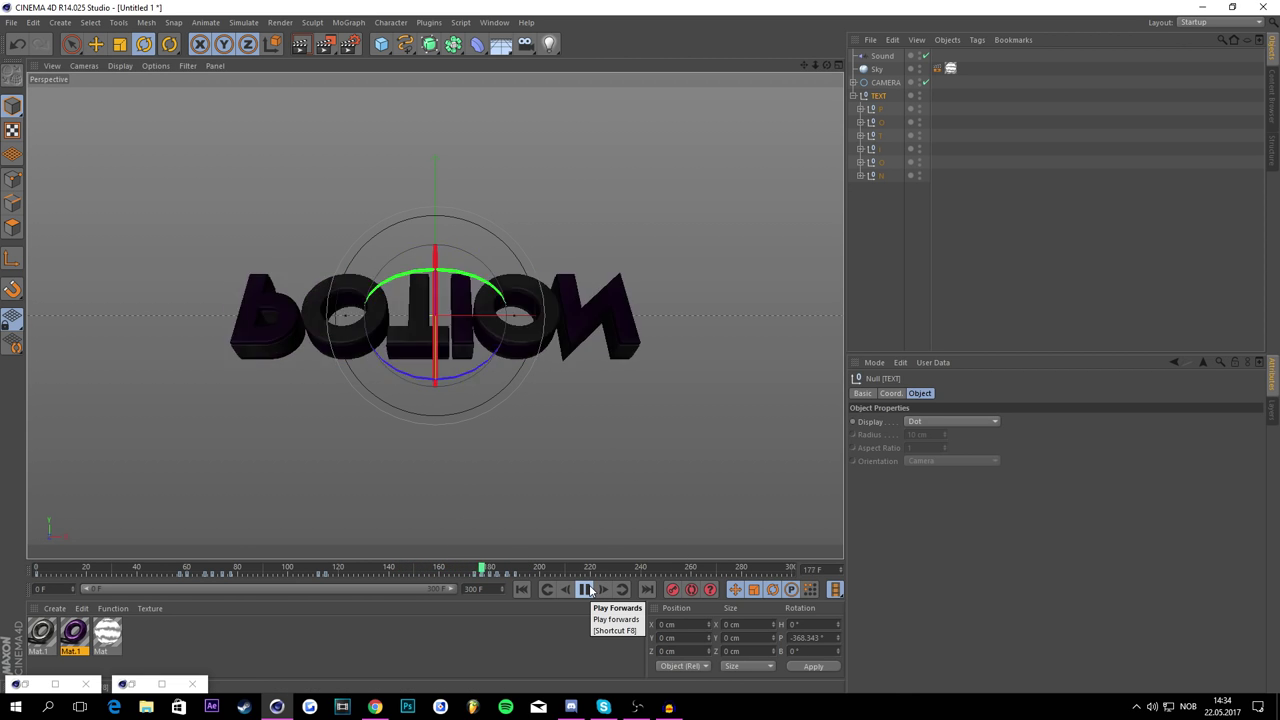
{"action": "left_click", "coordinate": [587, 589]}
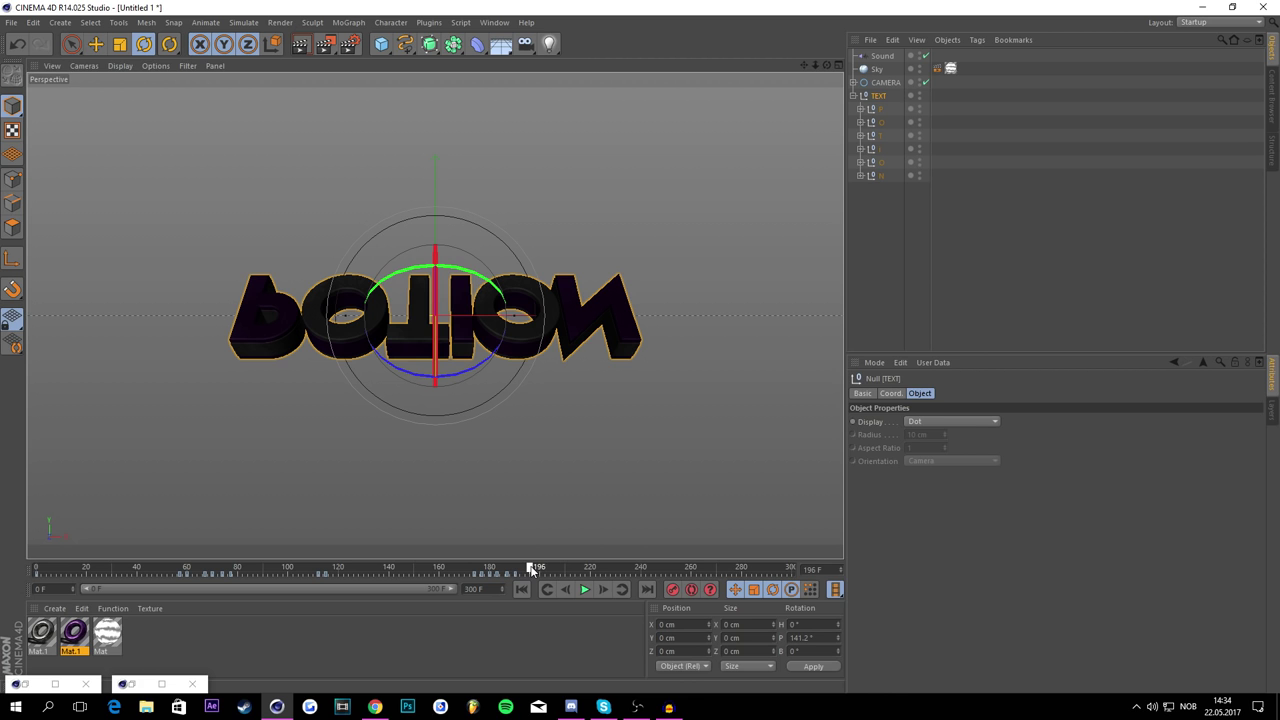
{"action": "left_click", "coordinate": [585, 589]}
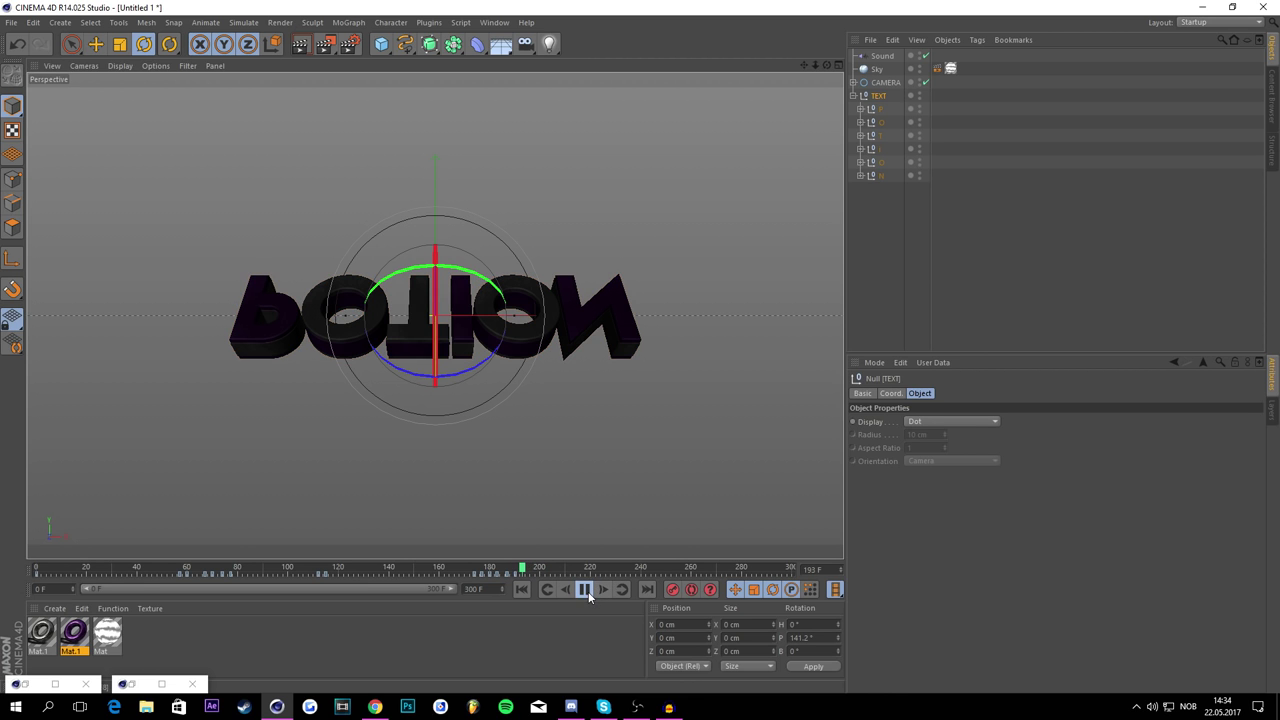
{"action": "left_click", "coordinate": [585, 589]}
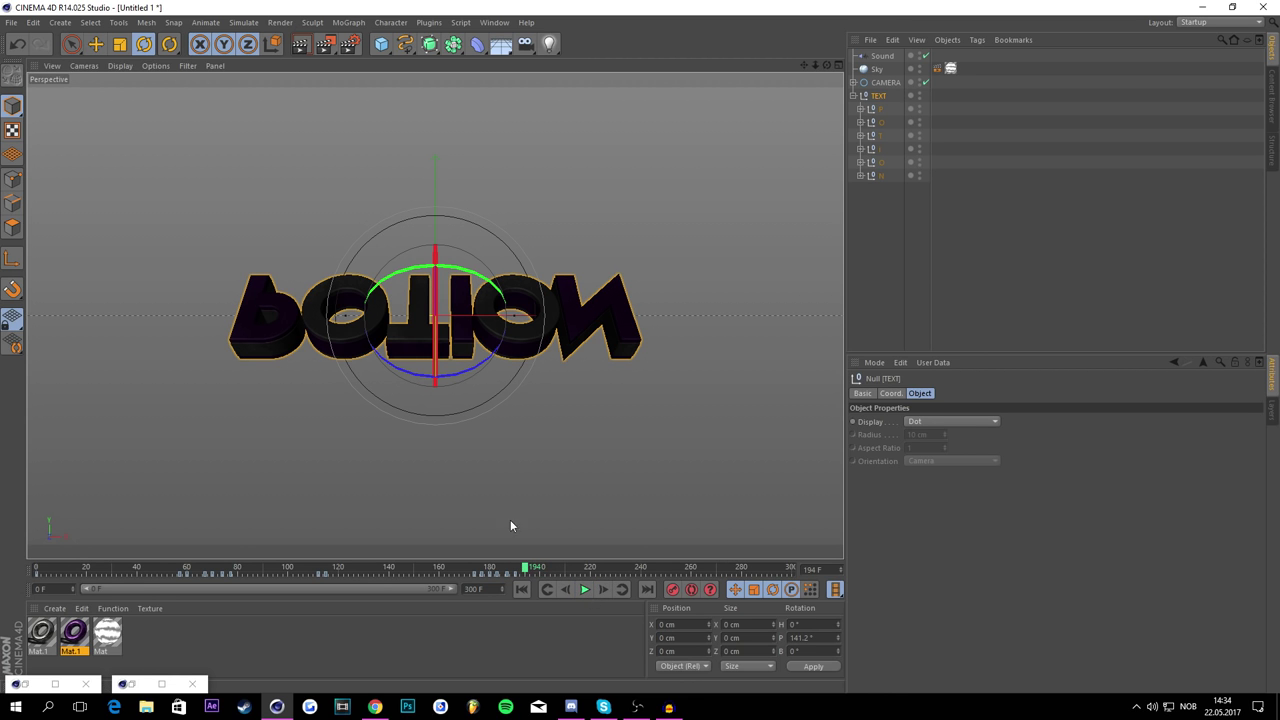
Step: Keyframe the TEXT null at a pitch of about 203.2° at frame 194 and about 314.8° around frame 196
{"action": "left_click_drag", "start_coordinate": [510, 526], "coordinate": [664, 503]}
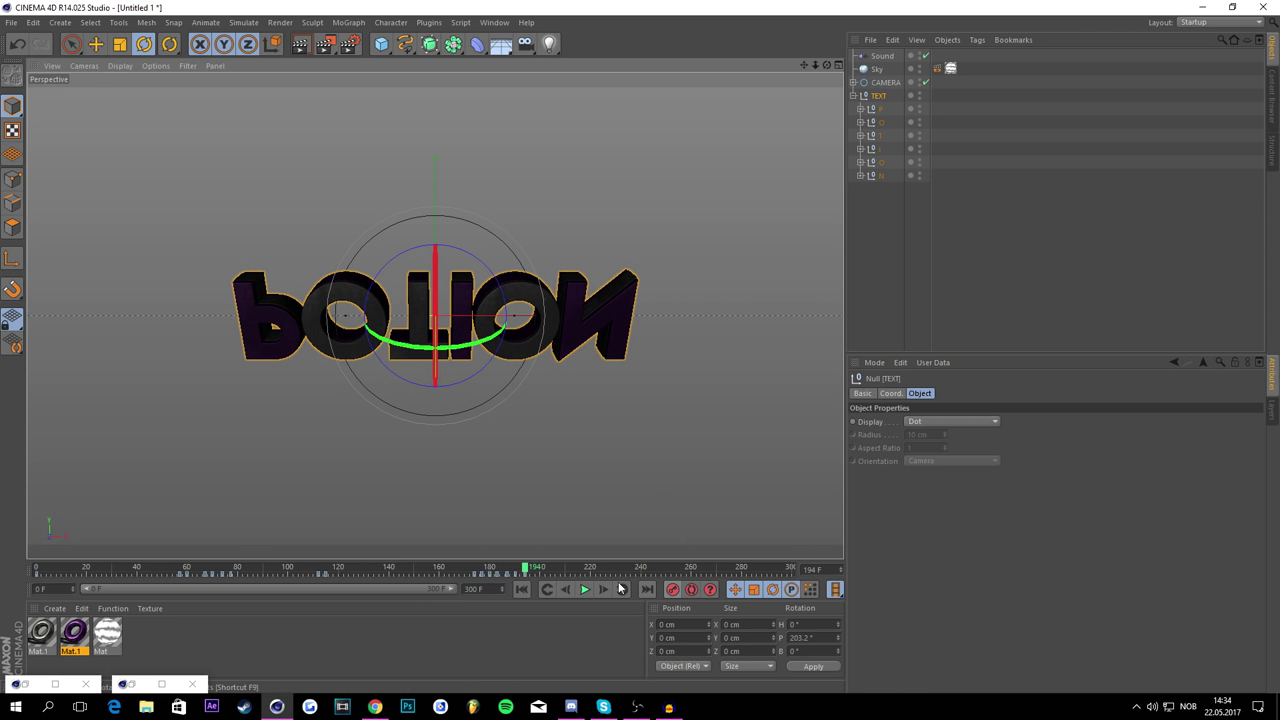
{"action": "left_click", "coordinate": [529, 567]}
{"action": "left_click_drag", "start_coordinate": [436, 384], "coordinate": [400, 466]}
Step: Replay the animation from frame 19 with nothing selected to check all the flips against the music
{"action": "left_click", "coordinate": [84, 568]}
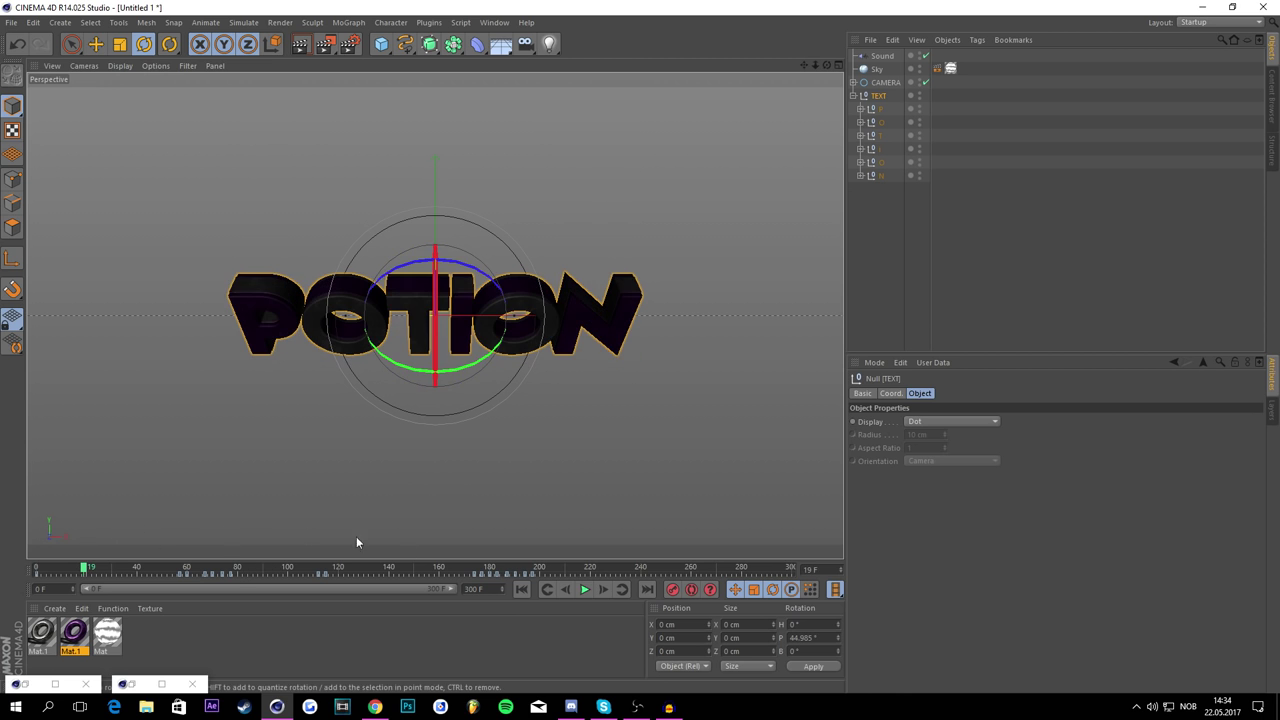
{"action": "left_click", "coordinate": [594, 591]}
{"action": "left_click", "coordinate": [1032, 213]}
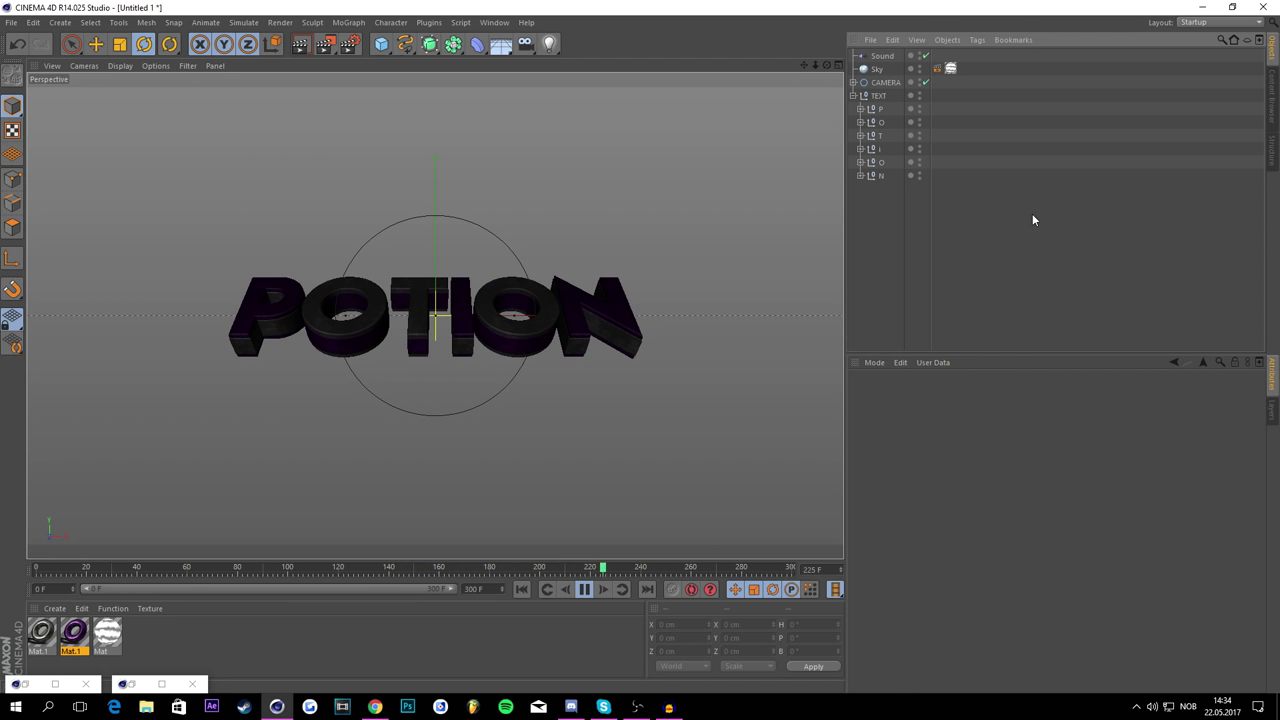
{"action": "mouse_move", "coordinate": [514, 558]}
{"action": "left_mouse_down"}
{"action": "mouse_move", "coordinate": [466, 548]}
{"action": "mouse_move", "coordinate": [505, 550]}
{"action": "left_mouse_up"}
{"action": "left_click", "coordinate": [447, 559]}
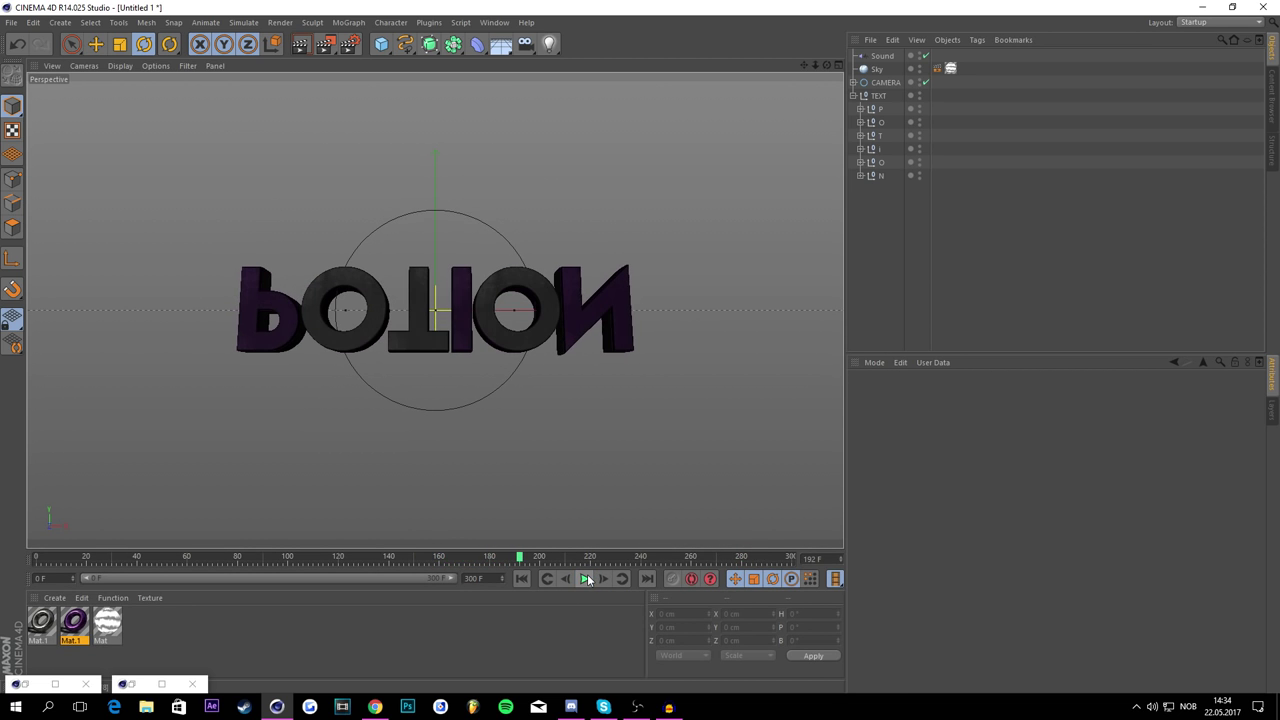
Step: Select the TEXT null and retime its keyframes in the newest group, moving the first to frame 175 and a late one to frame 195
{"action": "left_click", "coordinate": [881, 109]}
{"action": "left_click", "coordinate": [880, 176], "text": "shift"}
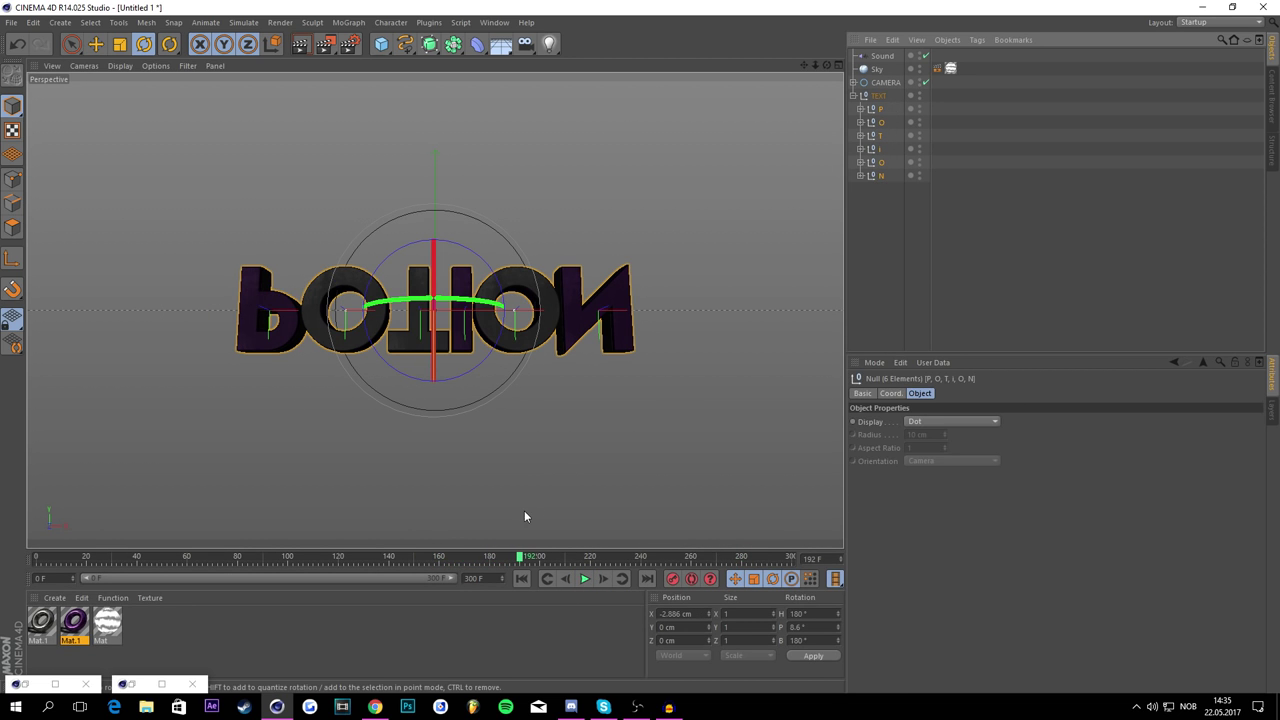
{"action": "left_click", "coordinate": [878, 96]}
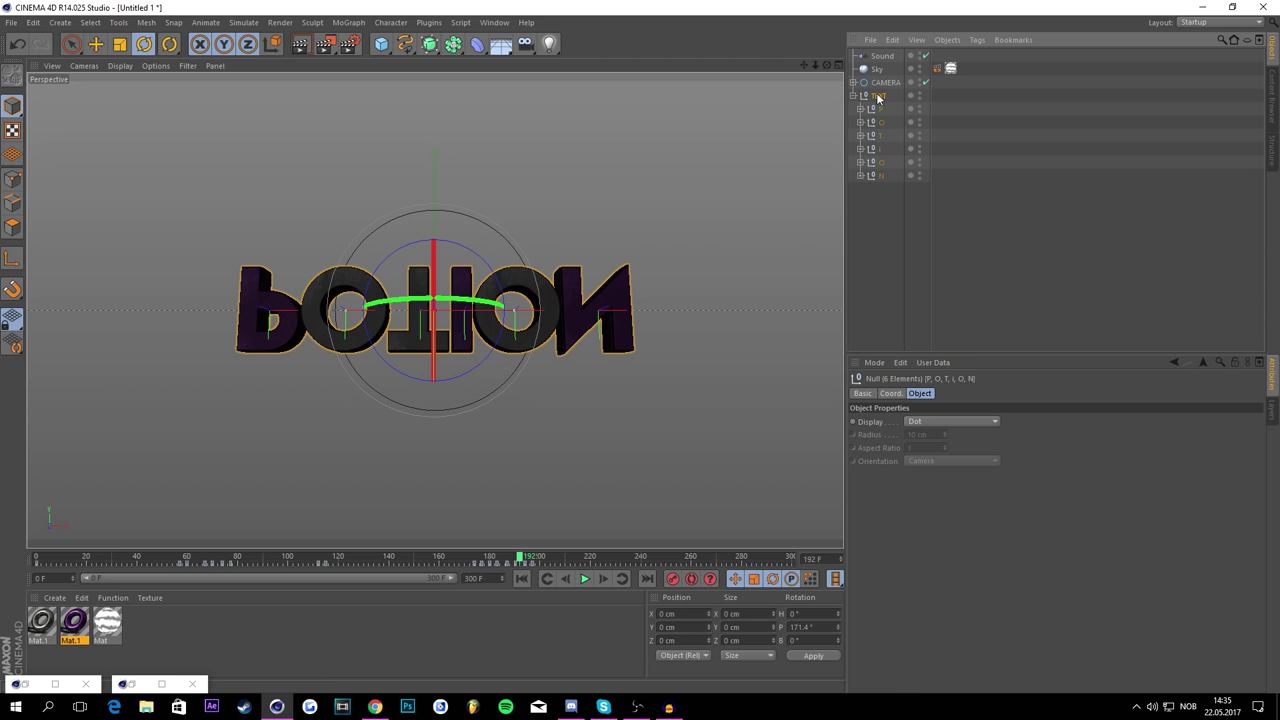
{"action": "left_click", "coordinate": [477, 565]}
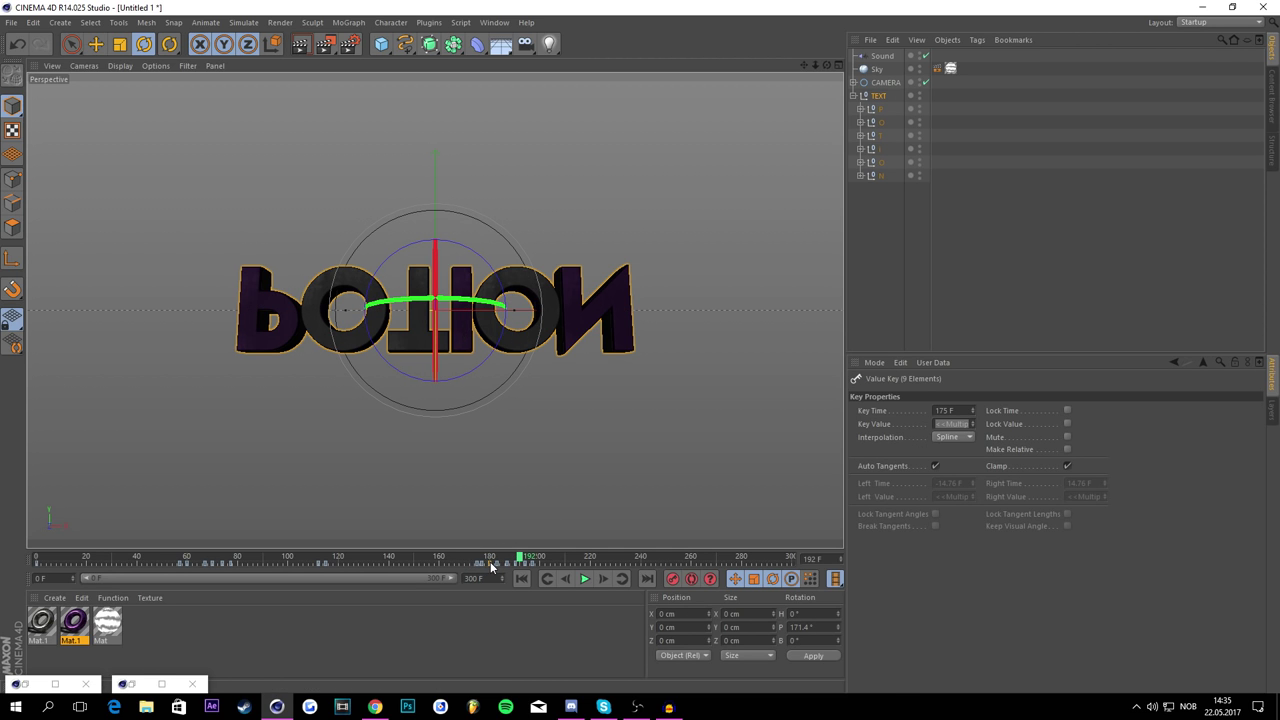
{"action": "left_click_drag", "start_coordinate": [508, 568], "coordinate": [481, 553]}
Step: Play on to the next beat and keyframe the TEXT null at a pitch of about 393.6° at frame 201 and about 632° at frame 203
{"action": "left_click", "coordinate": [585, 578]}
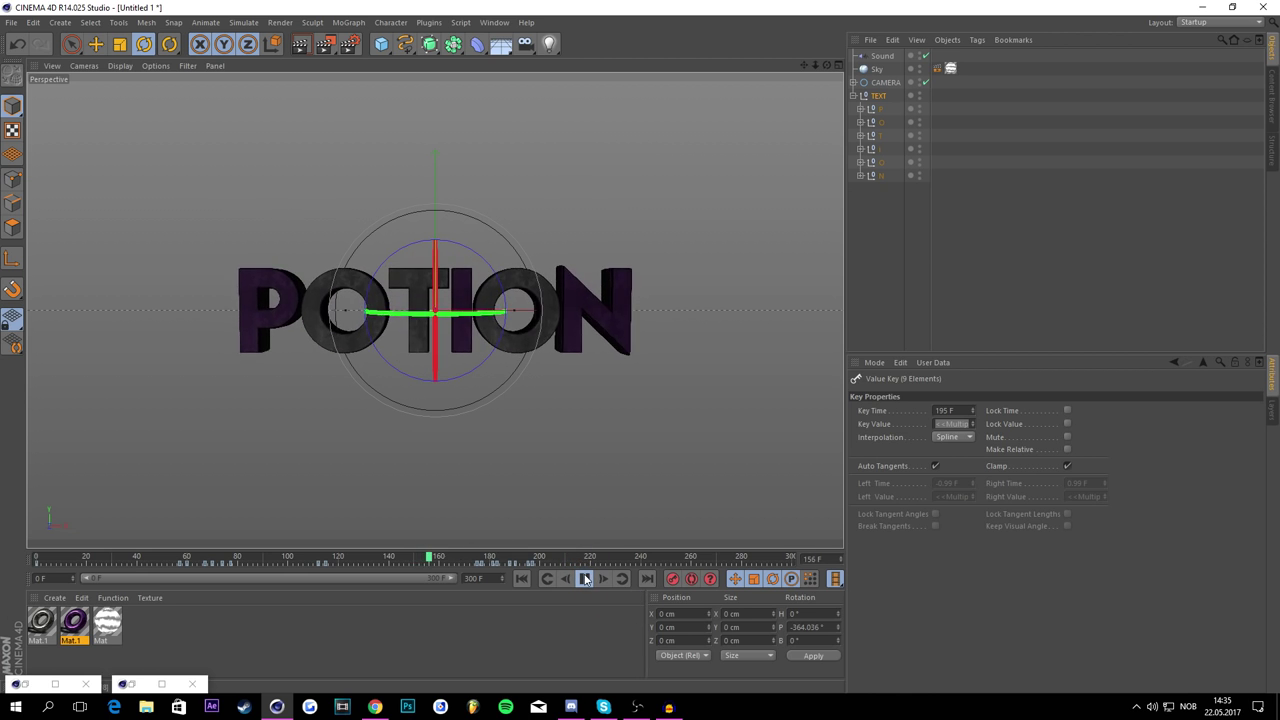
{"action": "left_click", "coordinate": [585, 578]}
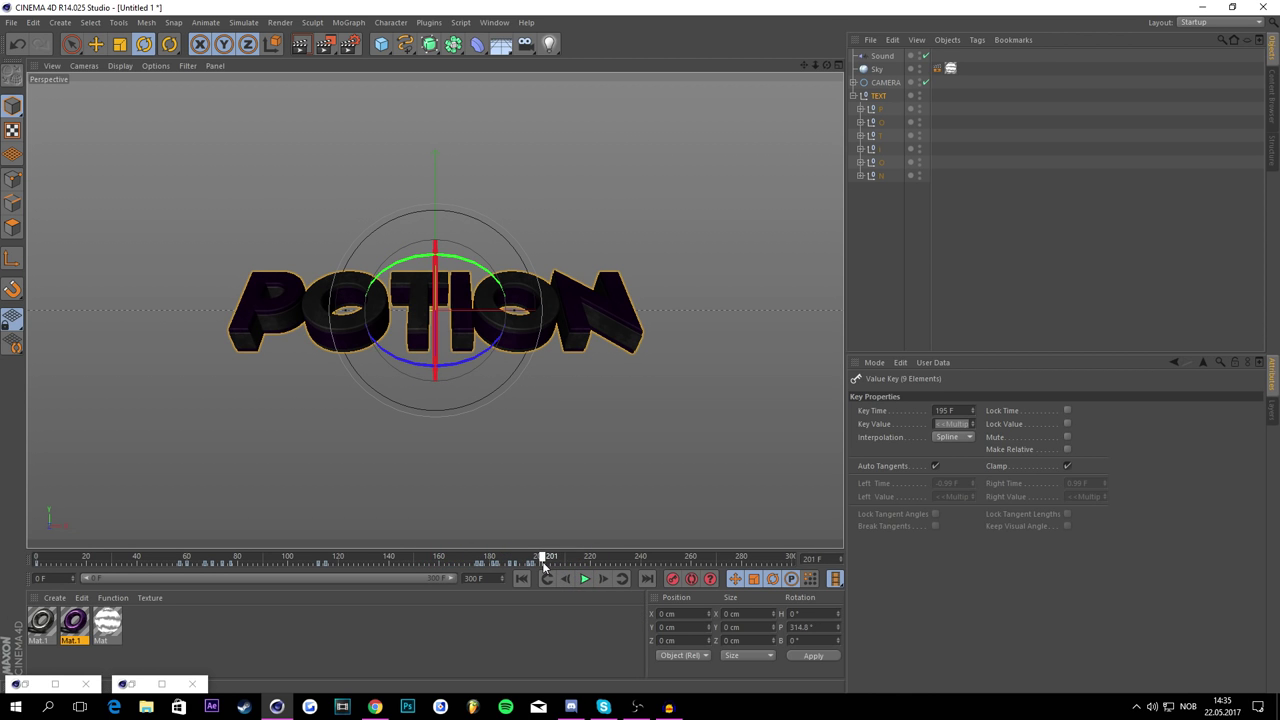
{"action": "left_click_drag", "start_coordinate": [437, 320], "coordinate": [423, 420]}
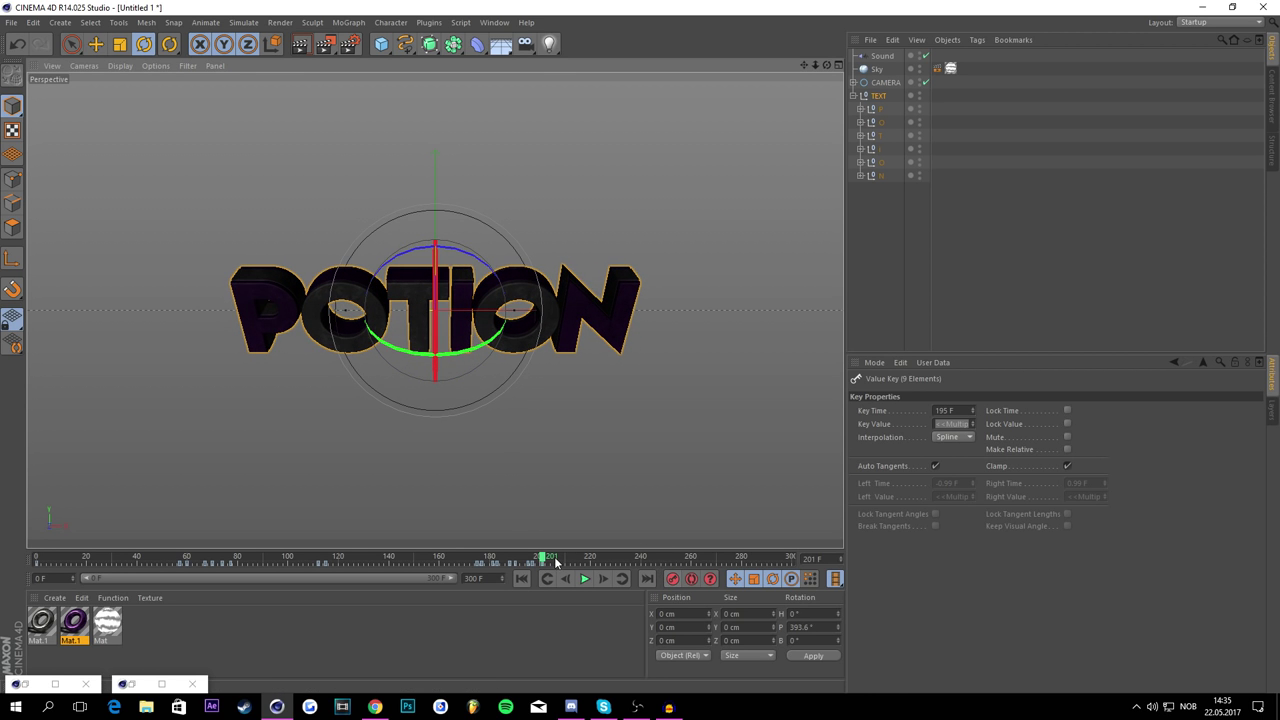
{"action": "left_click_drag", "start_coordinate": [556, 563], "coordinate": [549, 563]}
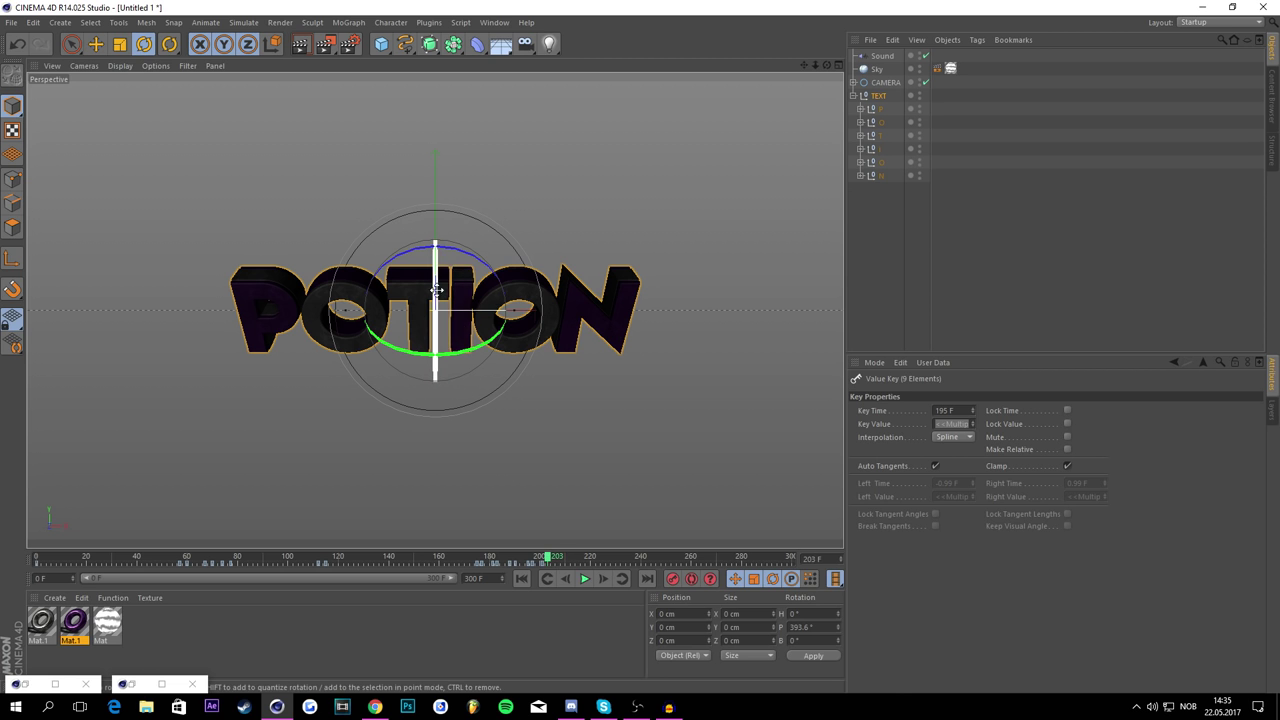
{"action": "left_click_drag", "start_coordinate": [436, 335], "coordinate": [441, 434]}
{"action": "left_click_drag", "start_coordinate": [445, 500], "coordinate": [448, 634]}
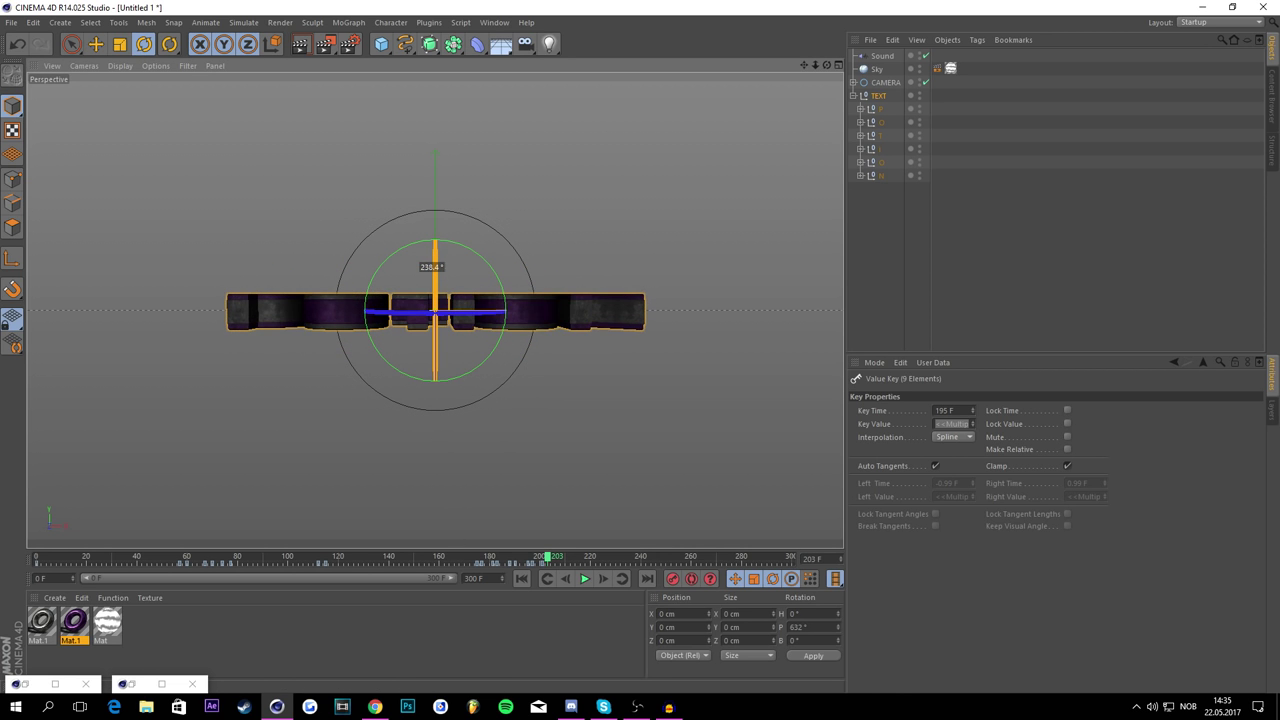
Step: Replay the section leading up to and past frame 203 several times to check the timing of the latest flips
{"action": "left_click", "coordinate": [585, 578]}
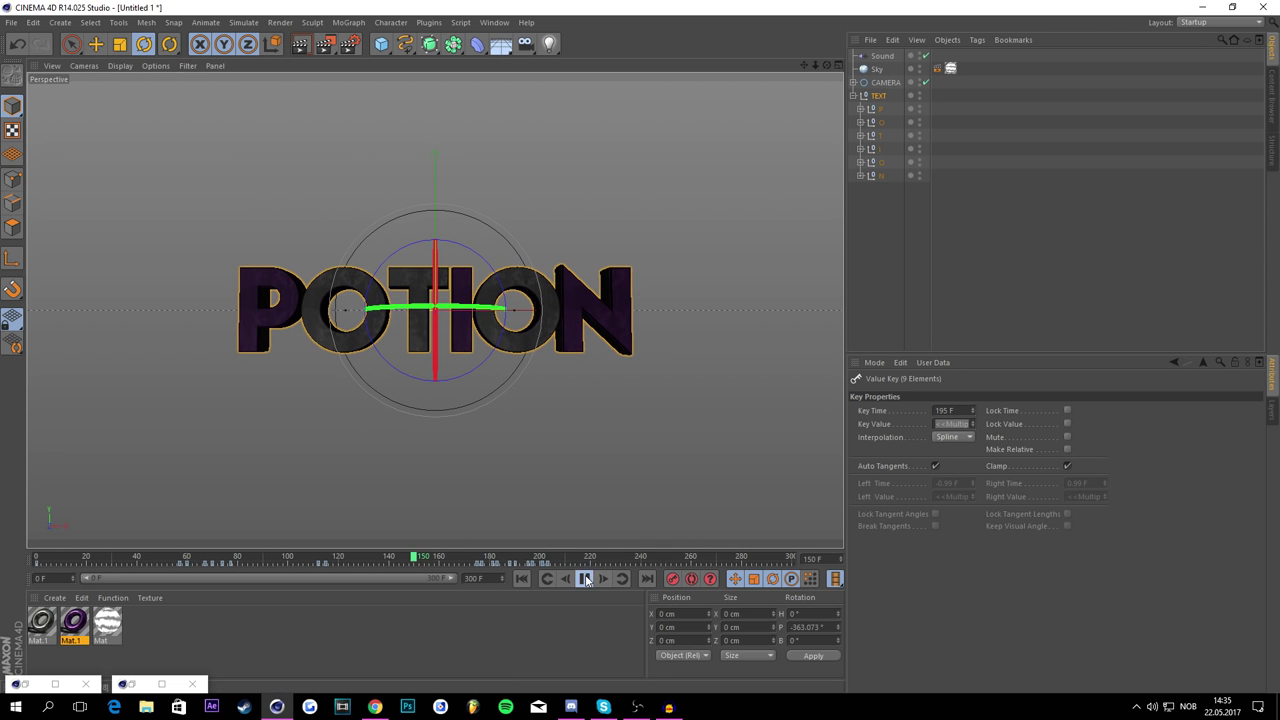
{"action": "right_click", "coordinate": [586, 578]}
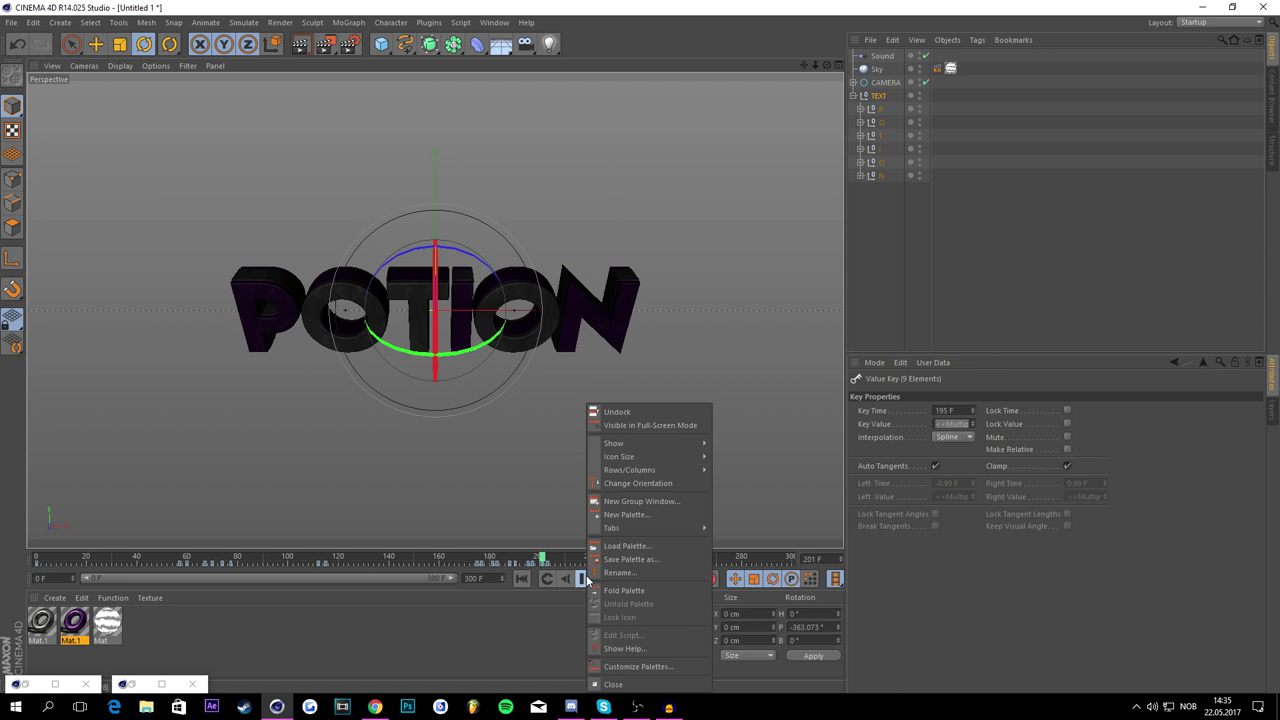
{"action": "left_click", "coordinate": [586, 578]}
{"action": "left_click_drag", "start_coordinate": [576, 559], "coordinate": [531, 560]}
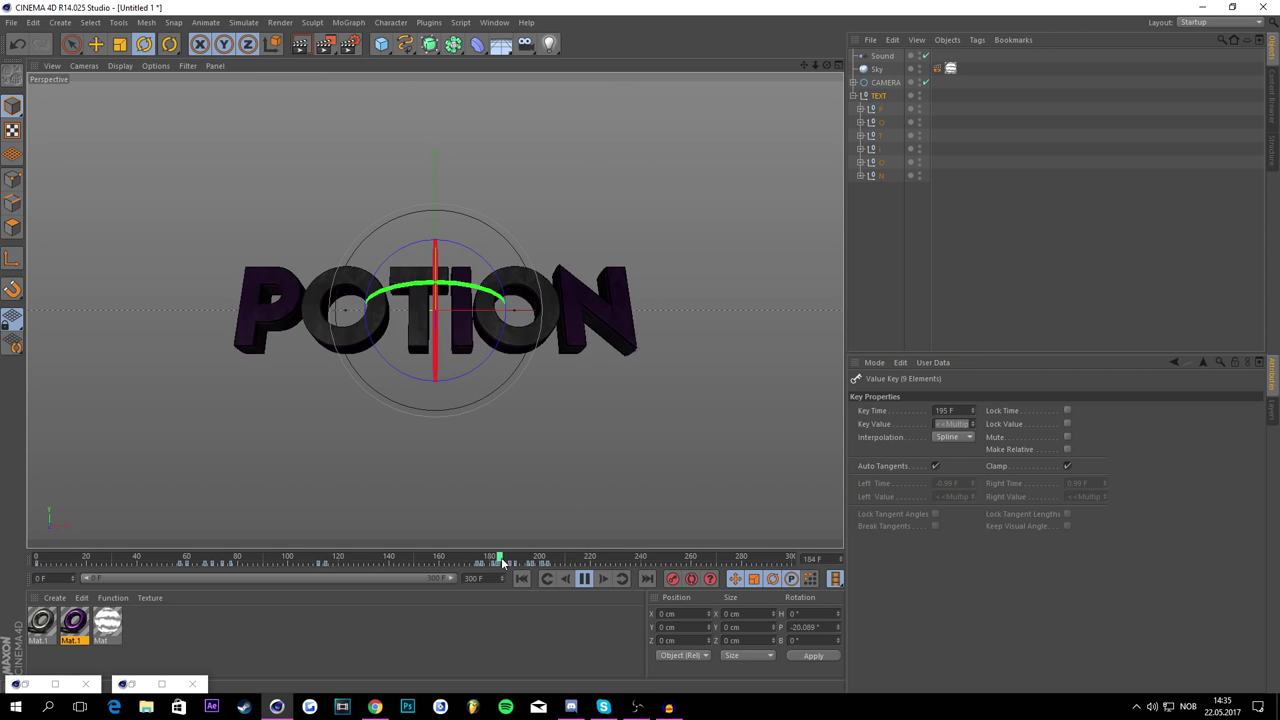
{"action": "left_click", "coordinate": [587, 578]}
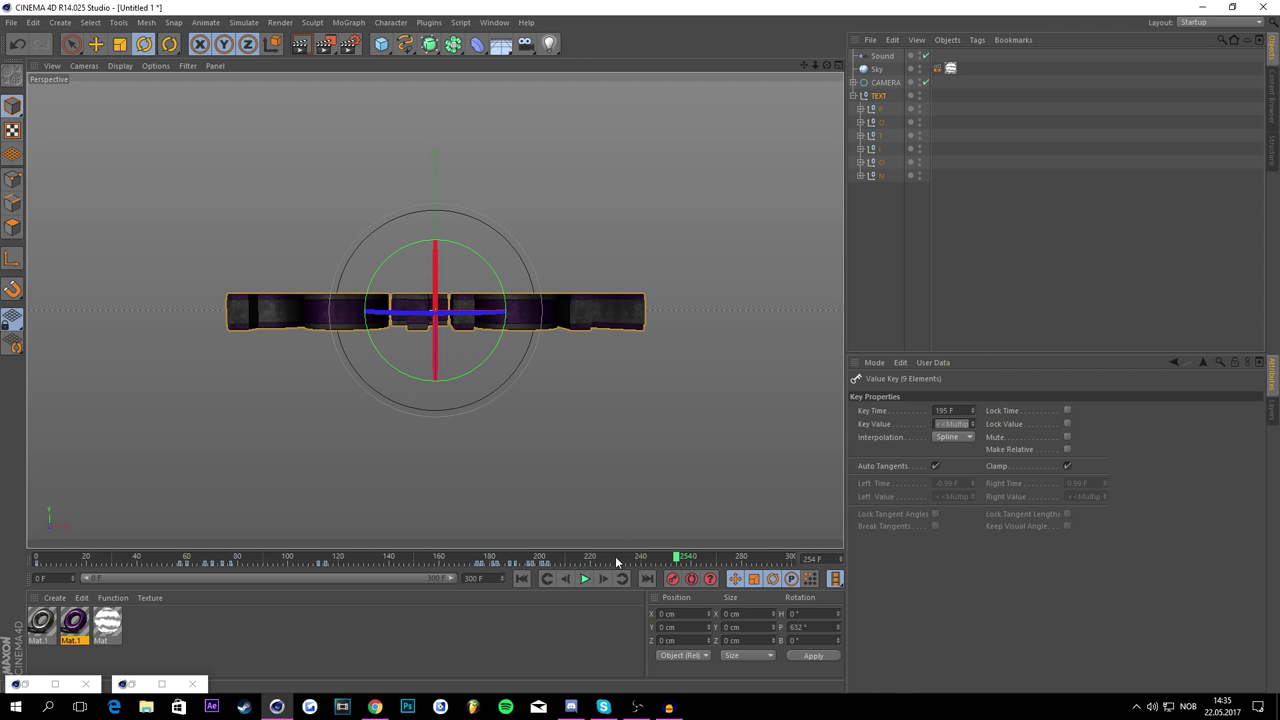
{"action": "left_click_drag", "start_coordinate": [615, 558], "coordinate": [444, 558]}
{"action": "left_click", "coordinate": [585, 578]}
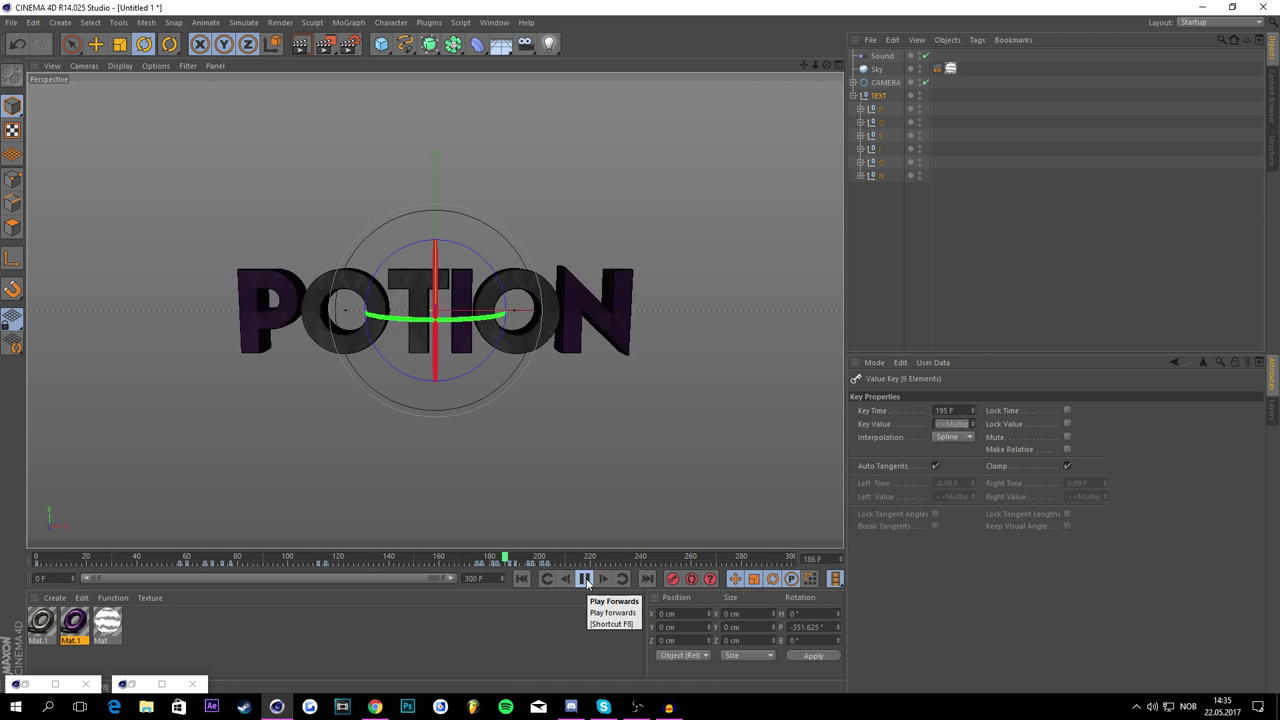
{"action": "left_click", "coordinate": [586, 580]}
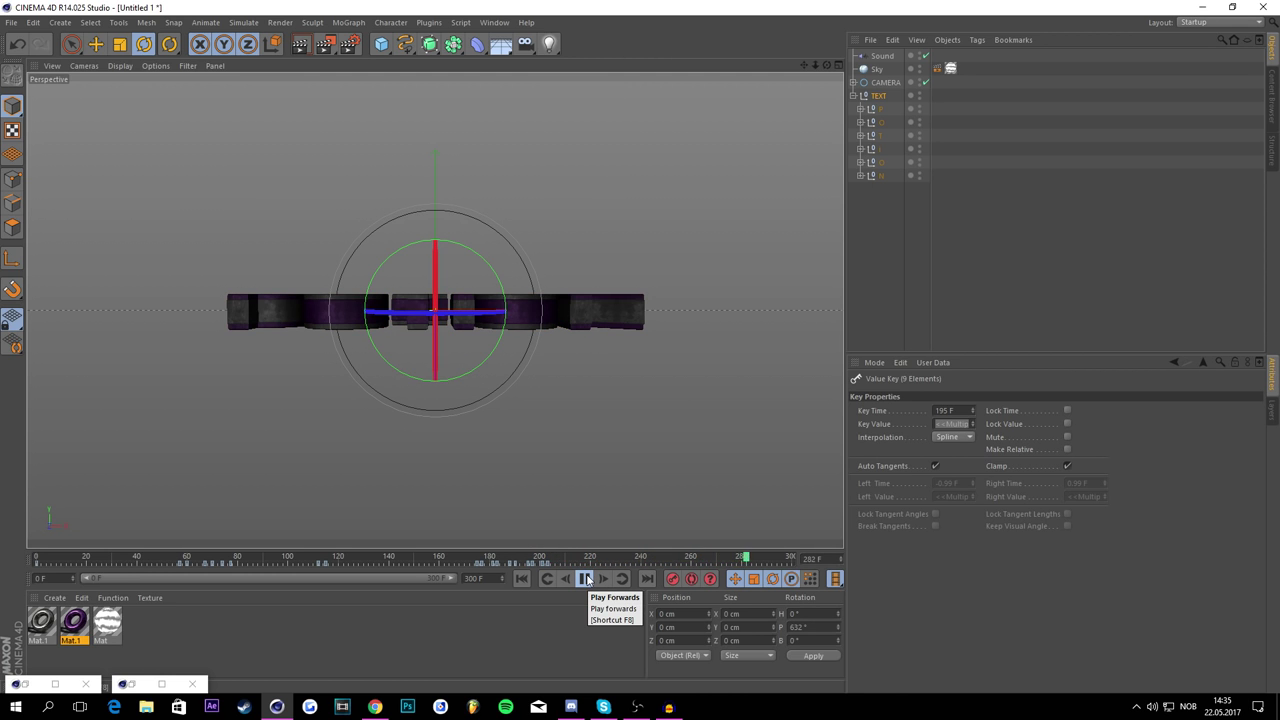
Step: Play on from frame 203 to the next beat and keyframe the TEXT null at a pitch of 722° at frame 222 and 450° at frame 225
{"action": "left_click", "coordinate": [586, 580]}
{"action": "left_click", "coordinate": [542, 558]}
{"action": "left_click", "coordinate": [581, 580]}
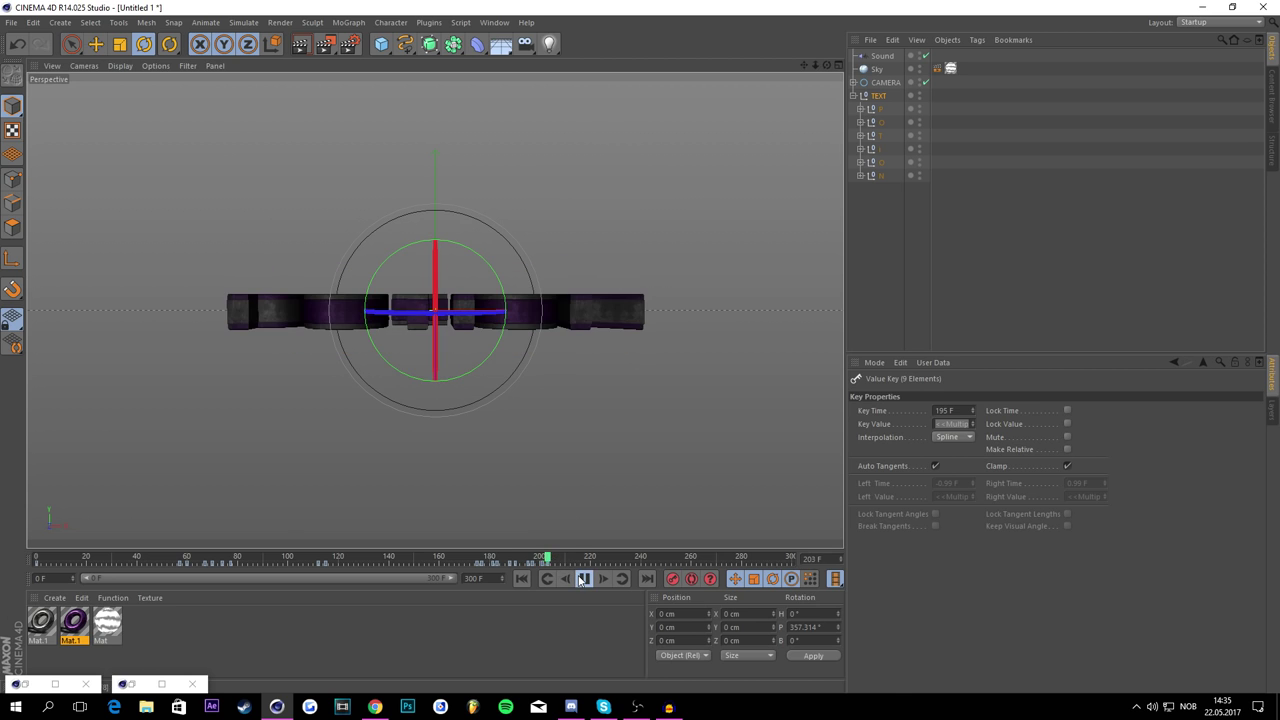
{"action": "left_click", "coordinate": [583, 579]}
{"action": "left_click", "coordinate": [585, 579]}
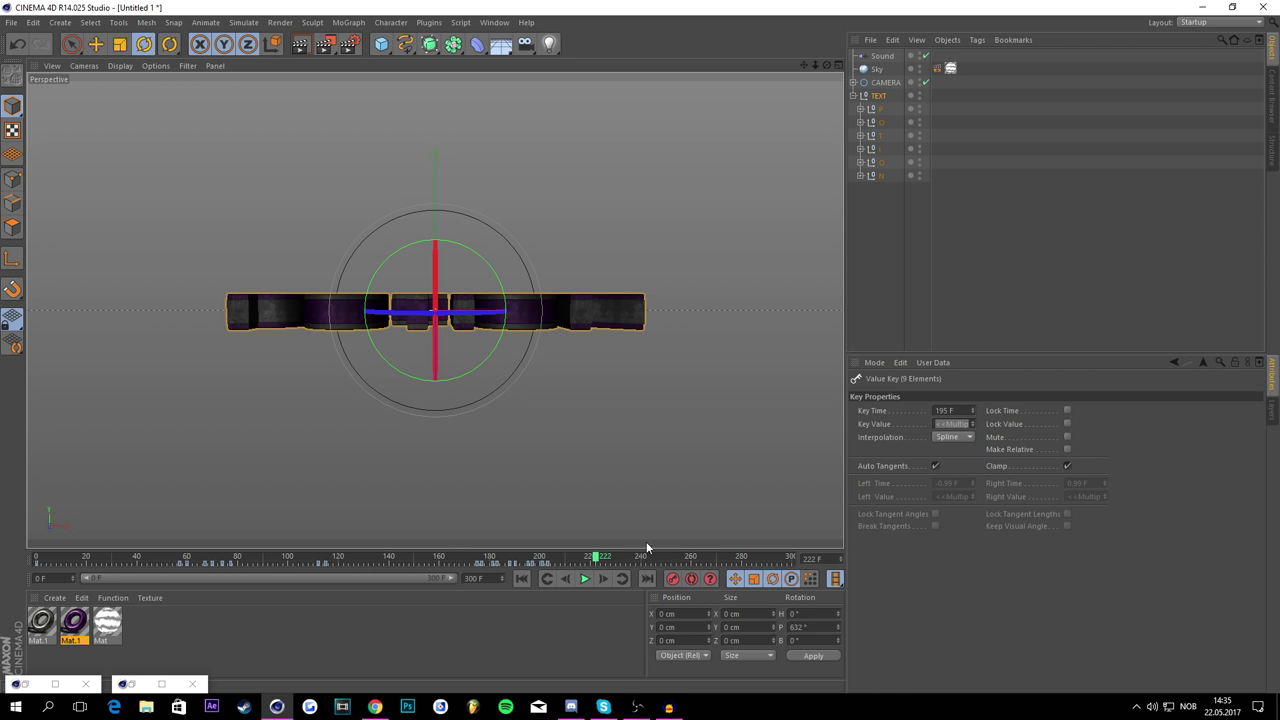
{"action": "left_click_drag", "start_coordinate": [446, 272], "coordinate": [465, 498]}
{"action": "left_click", "coordinate": [603, 562]}
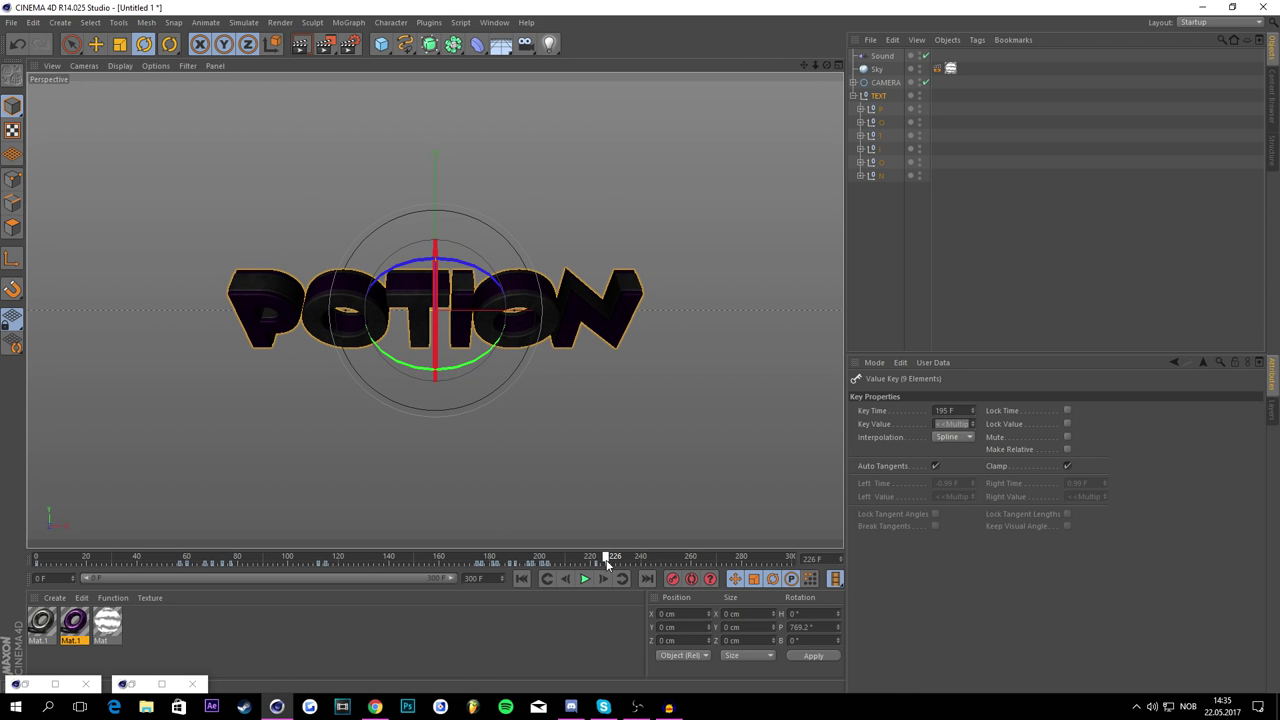
{"action": "left_click_drag", "start_coordinate": [598, 571], "coordinate": [595, 567]}
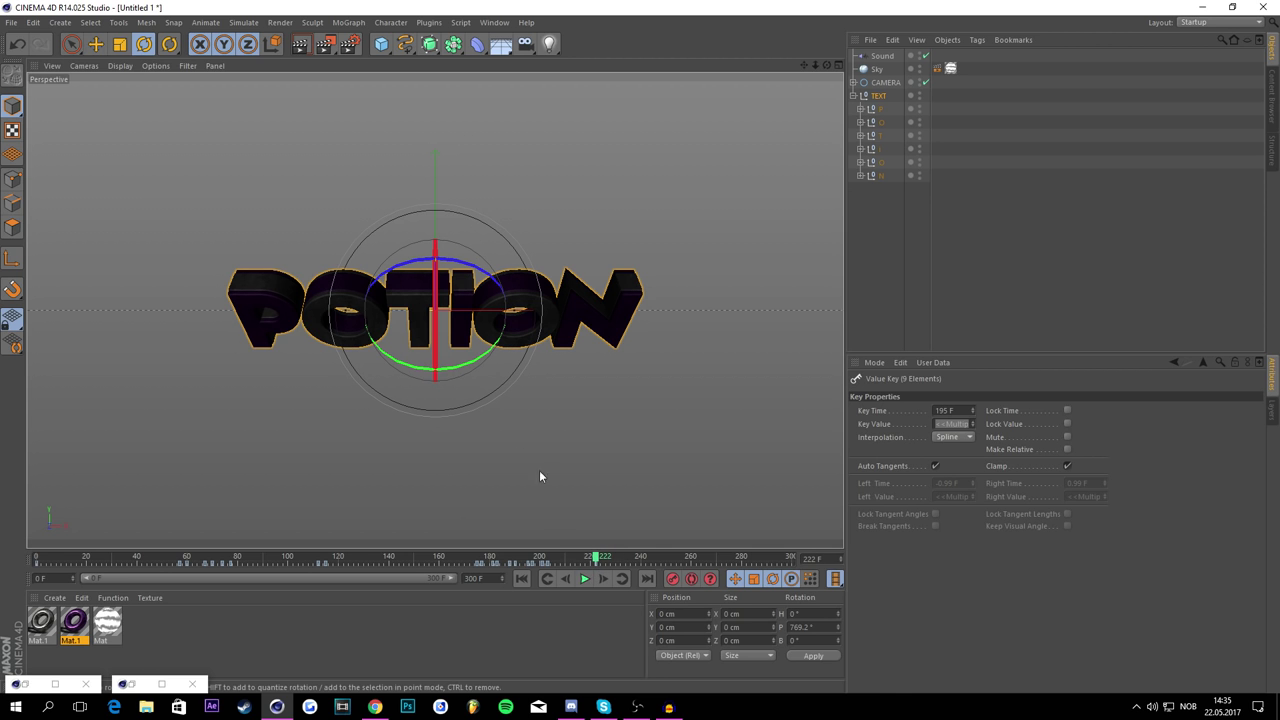
{"action": "left_click_drag", "start_coordinate": [437, 300], "coordinate": [431, 222]}
{"action": "left_click", "coordinate": [603, 556]}
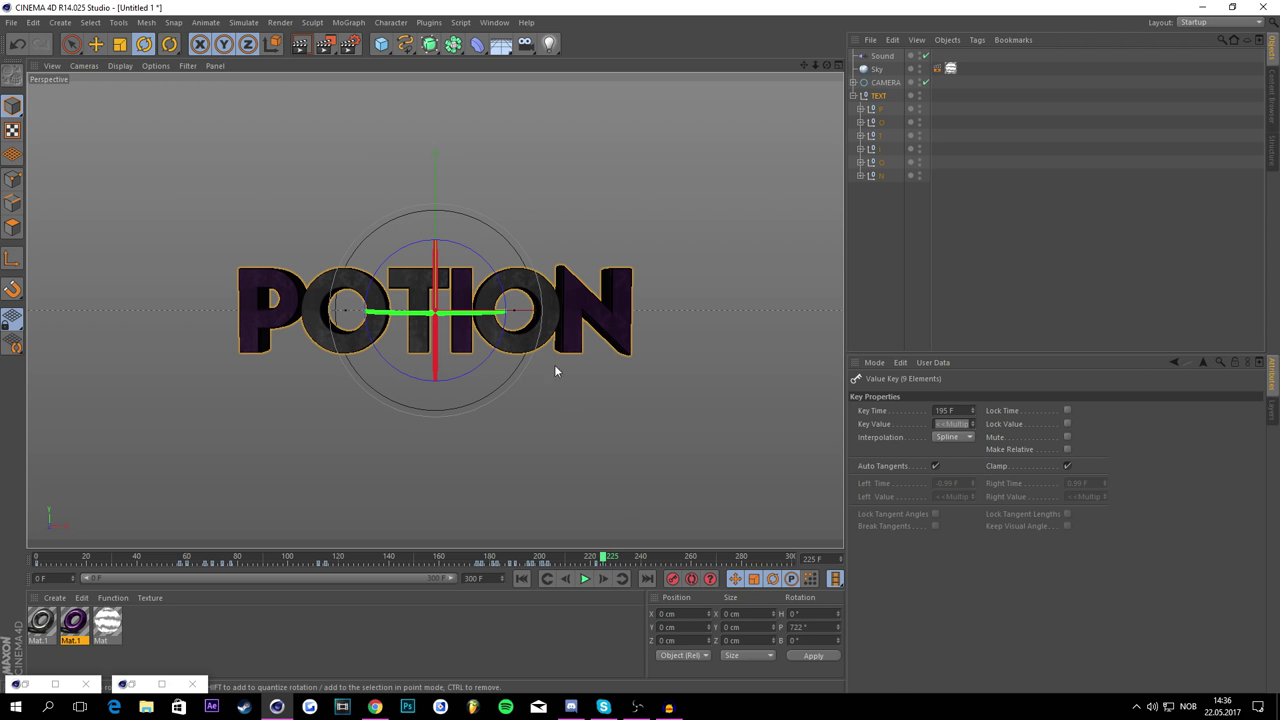
{"action": "left_click_drag", "start_coordinate": [433, 281], "coordinate": [434, 312]}
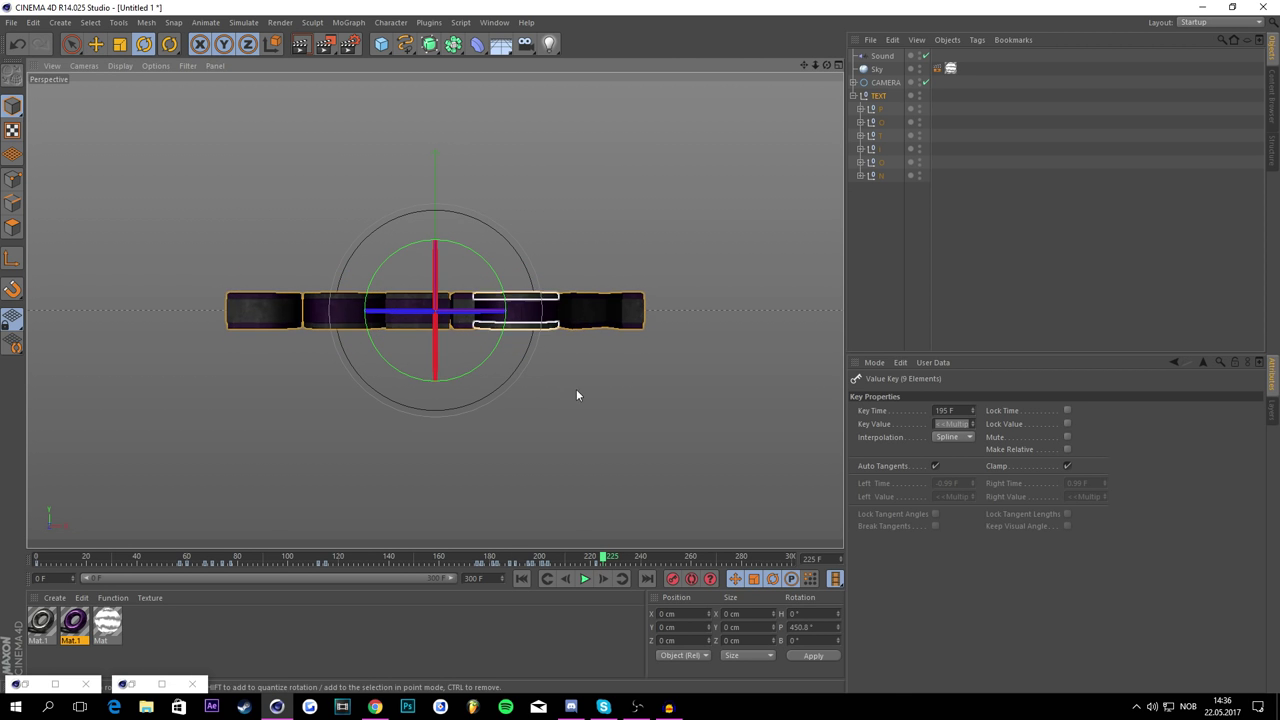
{"action": "left_click", "coordinate": [673, 580]}
Step: Replay the newest flip against the music and extend the animation's end frame to 360 F
{"action": "left_click_drag", "start_coordinate": [603, 558], "coordinate": [556, 561]}
{"action": "left_click", "coordinate": [585, 579]}
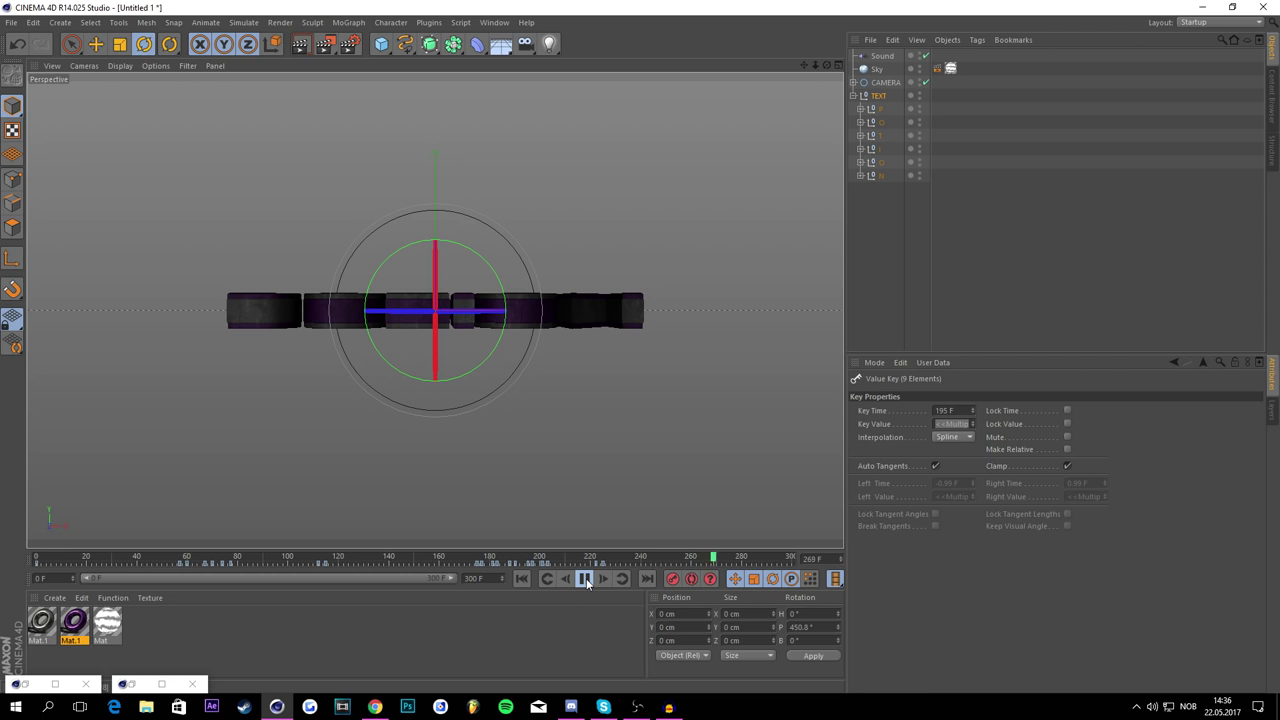
{"action": "left_click", "coordinate": [587, 579]}
{"action": "left_click", "coordinate": [705, 560]}
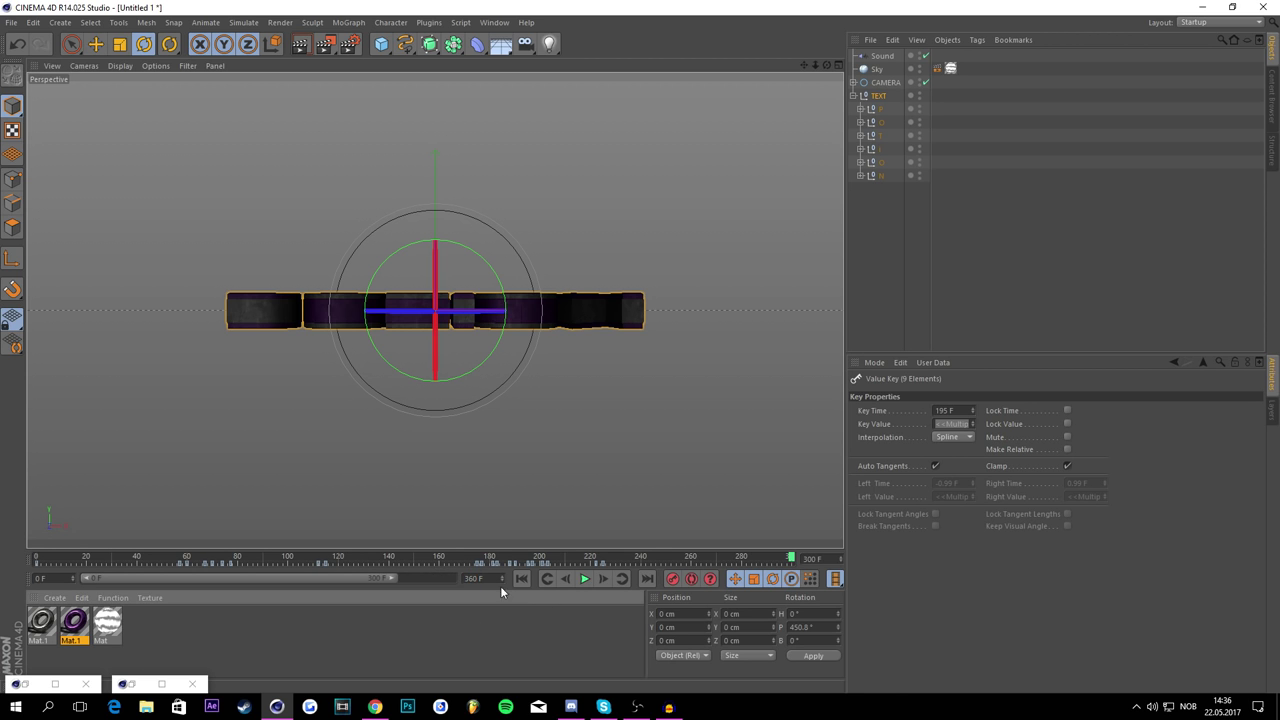
{"action": "key", "text": "Return"}
Step: Play on to the next beat and keyframe the TEXT null at a pitch of 320° at frame 277 and about 217.2° at frame 280
{"action": "left_click", "coordinate": [585, 579]}
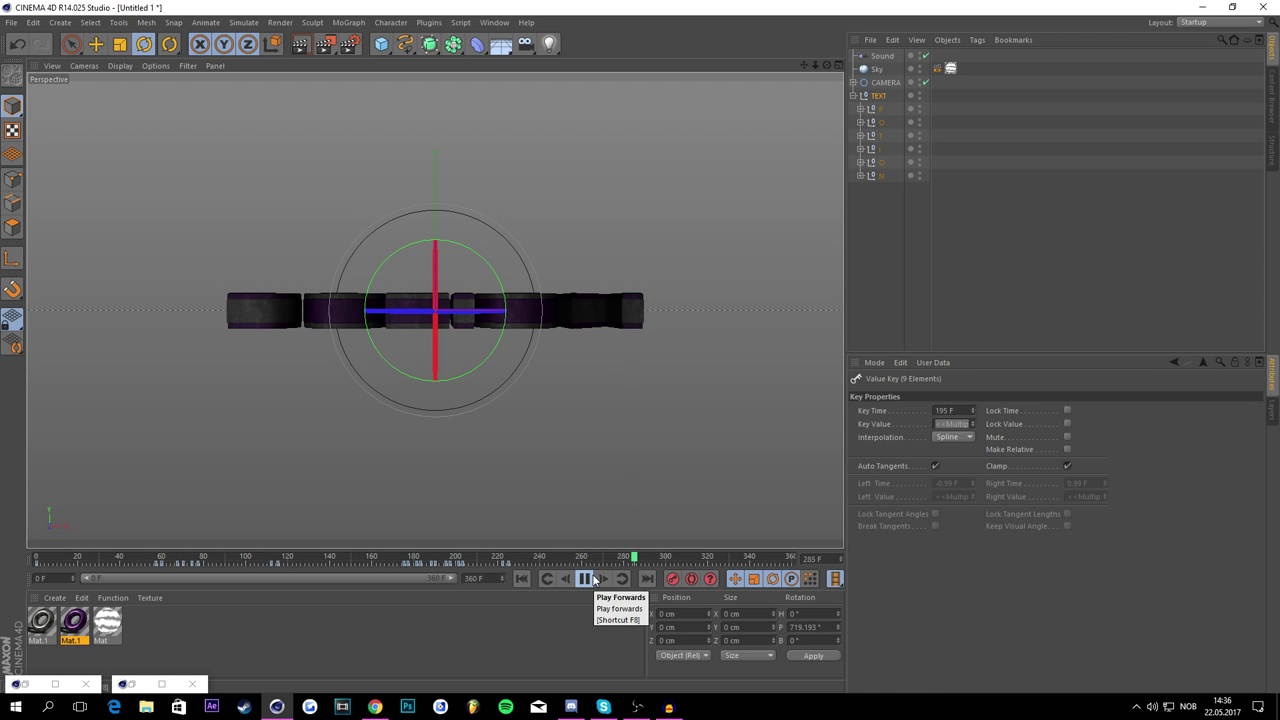
{"action": "left_click", "coordinate": [588, 579]}
{"action": "left_click", "coordinate": [586, 579]}
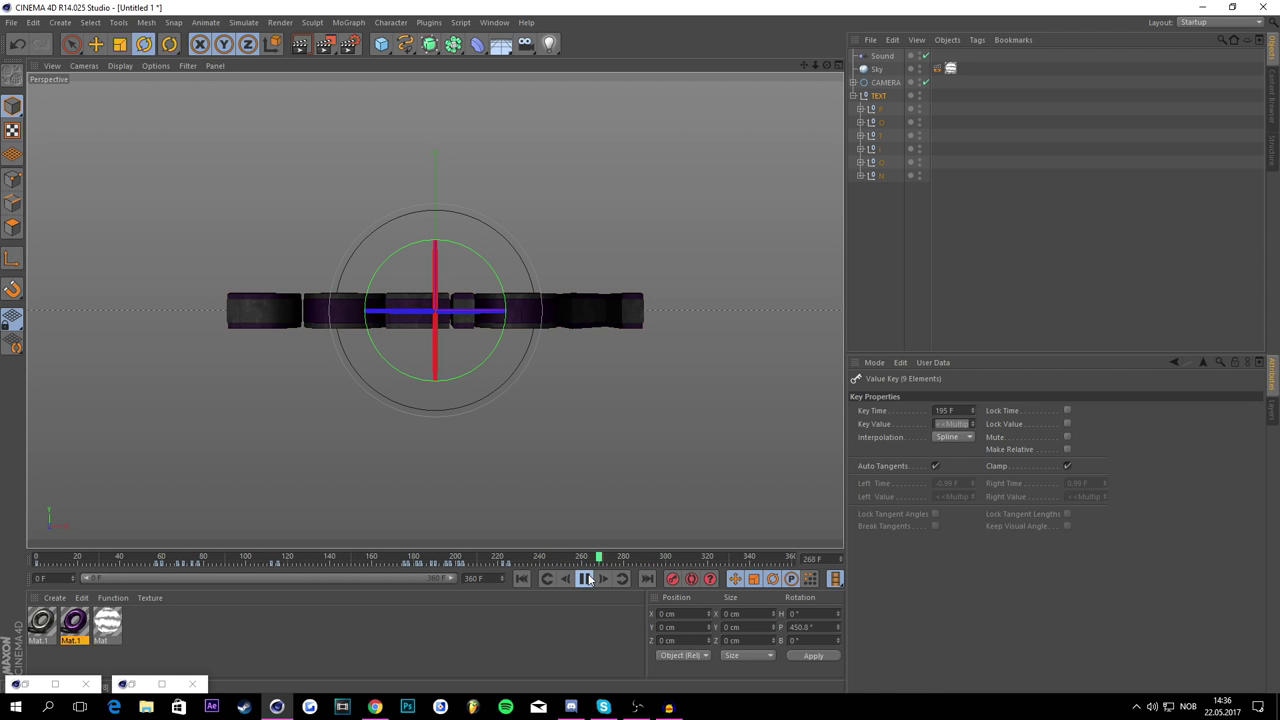
{"action": "left_click", "coordinate": [588, 579]}
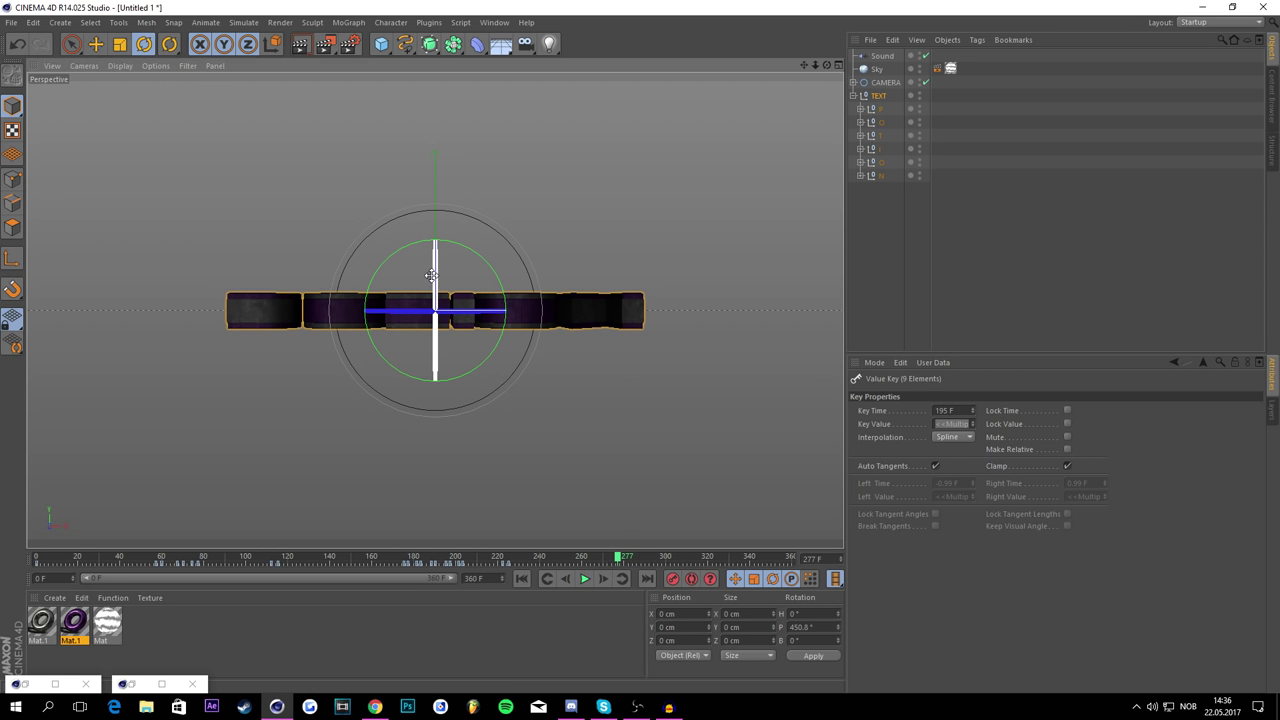
{"action": "left_click_drag", "start_coordinate": [434, 272], "coordinate": [440, 93]}
{"action": "left_click", "coordinate": [584, 579]}
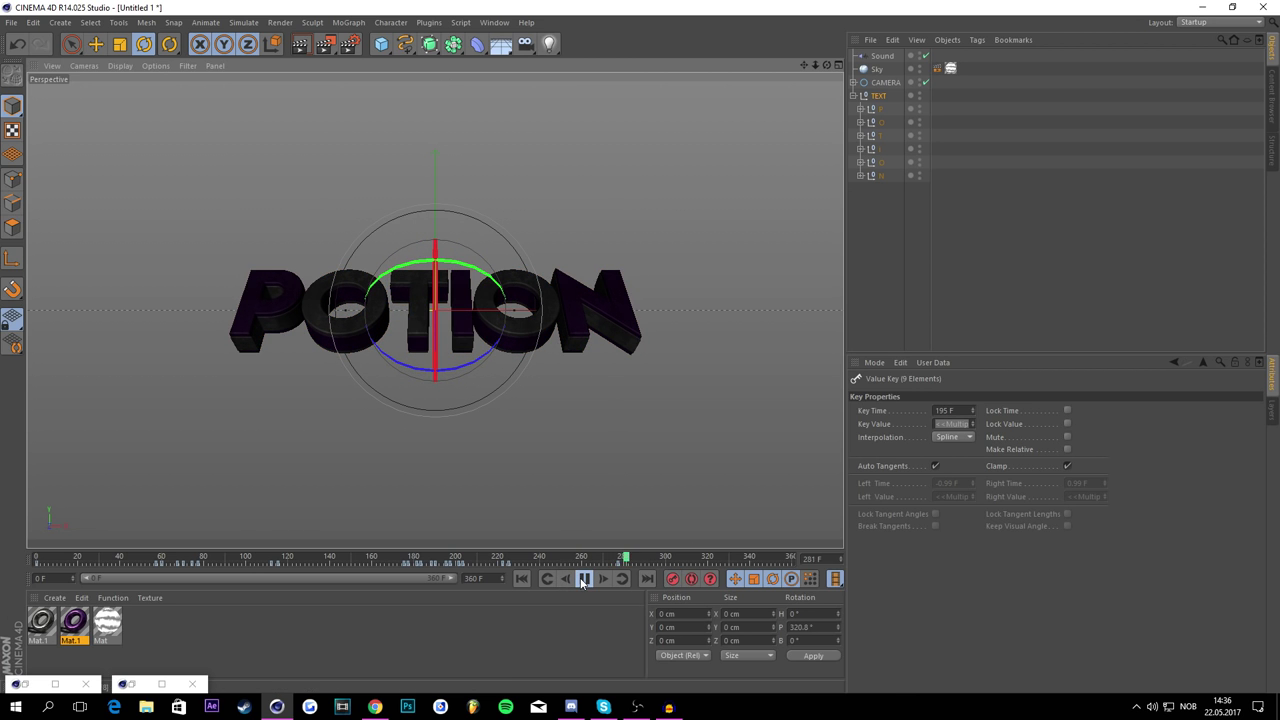
{"action": "left_click", "coordinate": [584, 579]}
{"action": "left_click", "coordinate": [626, 557]}
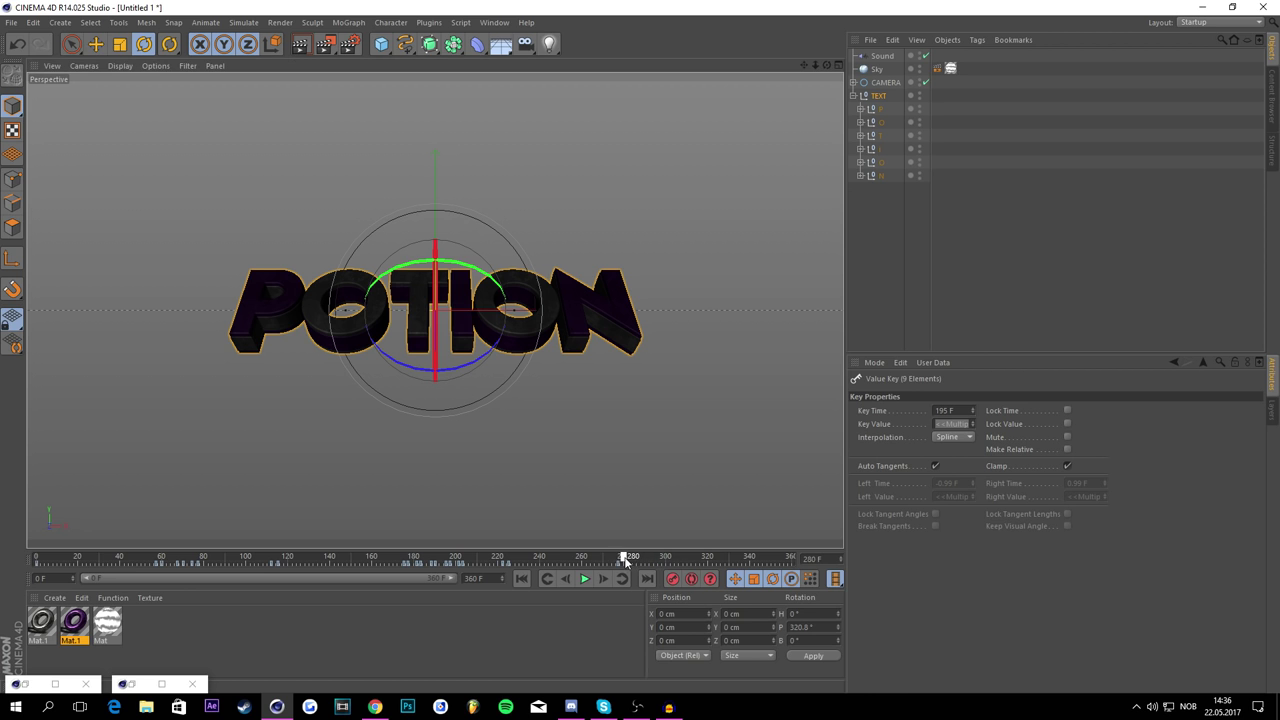
{"action": "left_click_drag", "start_coordinate": [470, 265], "coordinate": [434, 310]}
{"action": "left_click", "coordinate": [672, 579]}
Step: Play from about frame 260 to the following beat and keyframe the TEXT null at a pitch of 136.8° near frame 287 and about 43.2° at frame 290
{"action": "left_click_drag", "start_coordinate": [640, 563], "coordinate": [561, 559]}
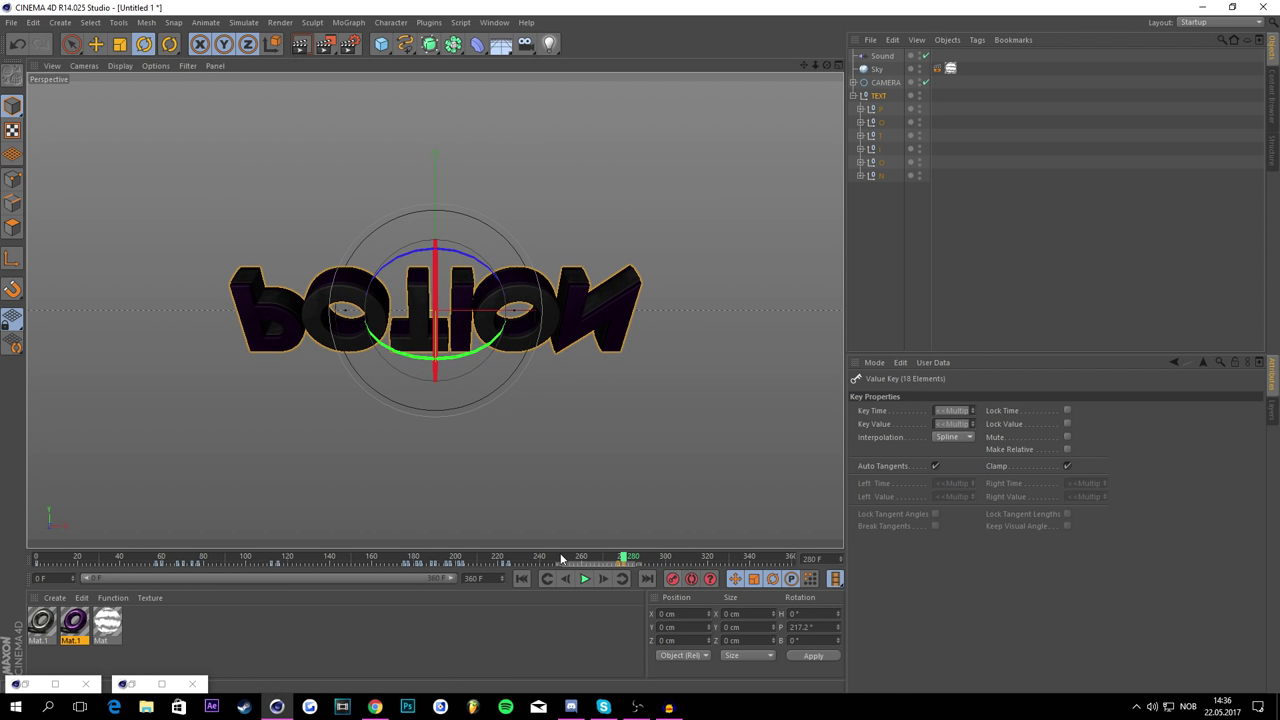
{"action": "left_click", "coordinate": [581, 557]}
{"action": "left_click", "coordinate": [584, 579]}
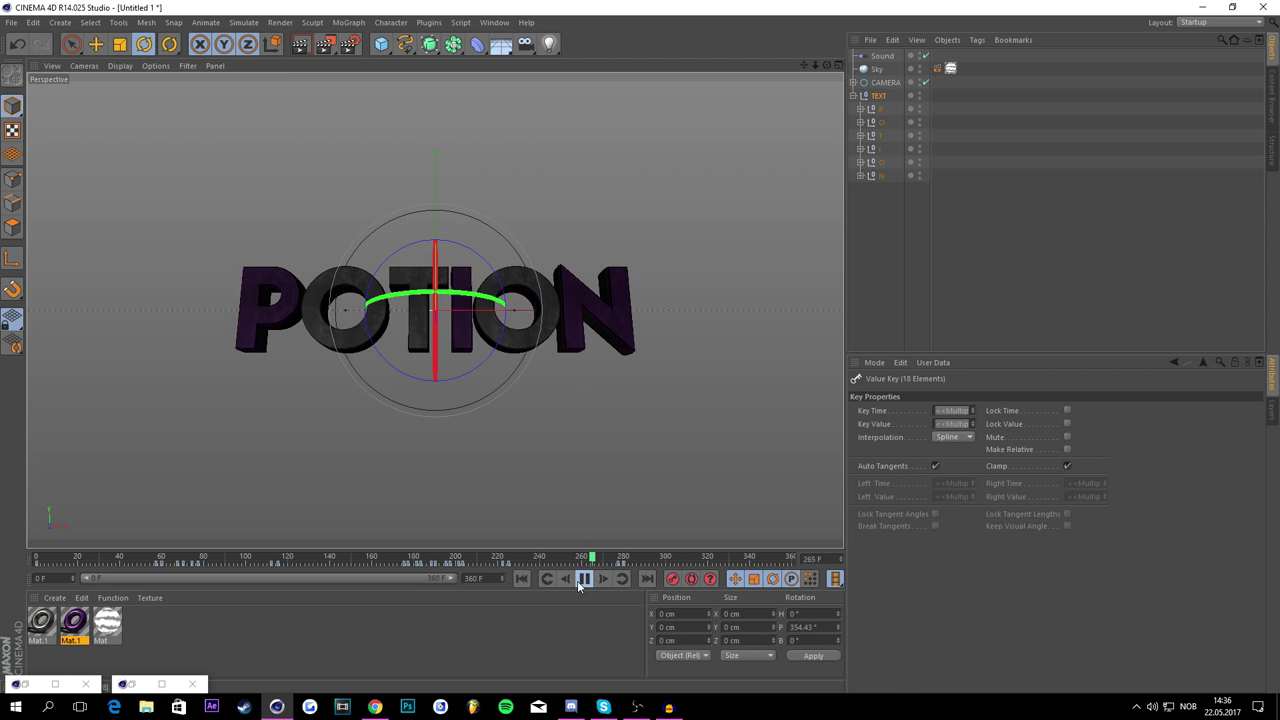
{"action": "left_click", "coordinate": [584, 579]}
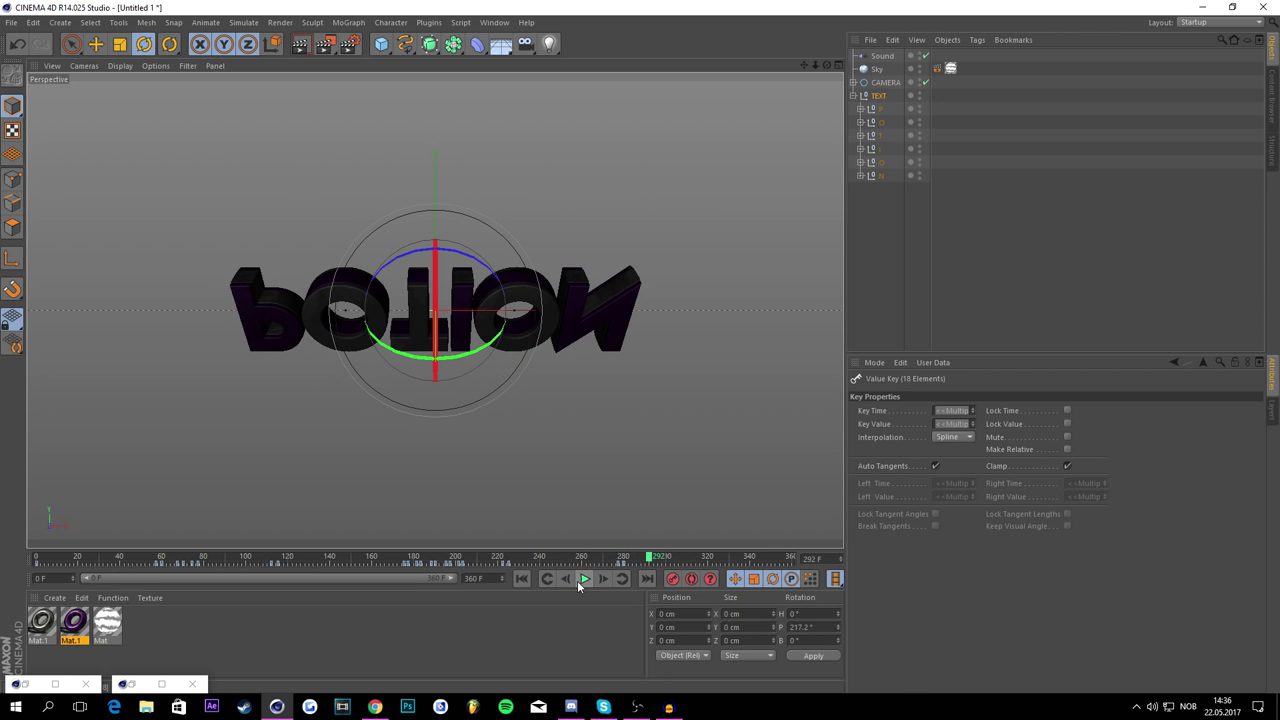
{"action": "left_click_drag", "start_coordinate": [640, 560], "coordinate": [637, 560]}
{"action": "left_click_drag", "start_coordinate": [434, 309], "coordinate": [462, 197]}
{"action": "left_click", "coordinate": [647, 562]}
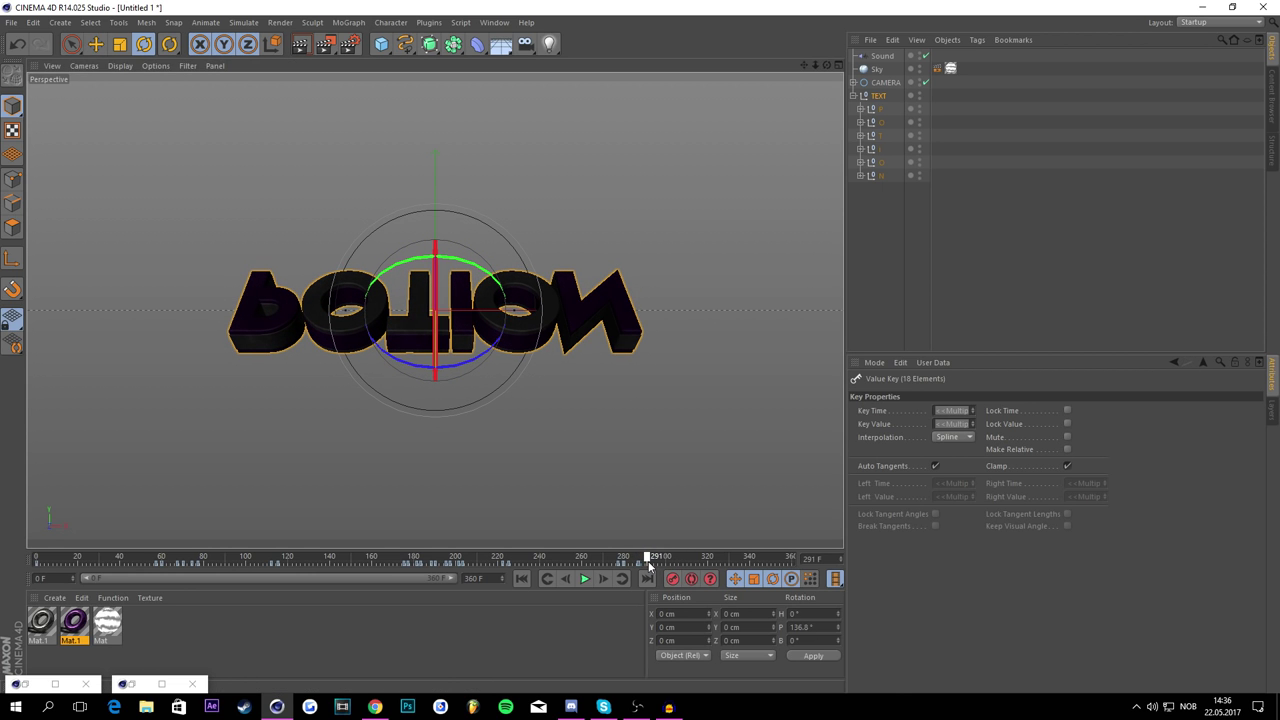
{"action": "left_click_drag", "start_coordinate": [437, 262], "coordinate": [443, 137]}
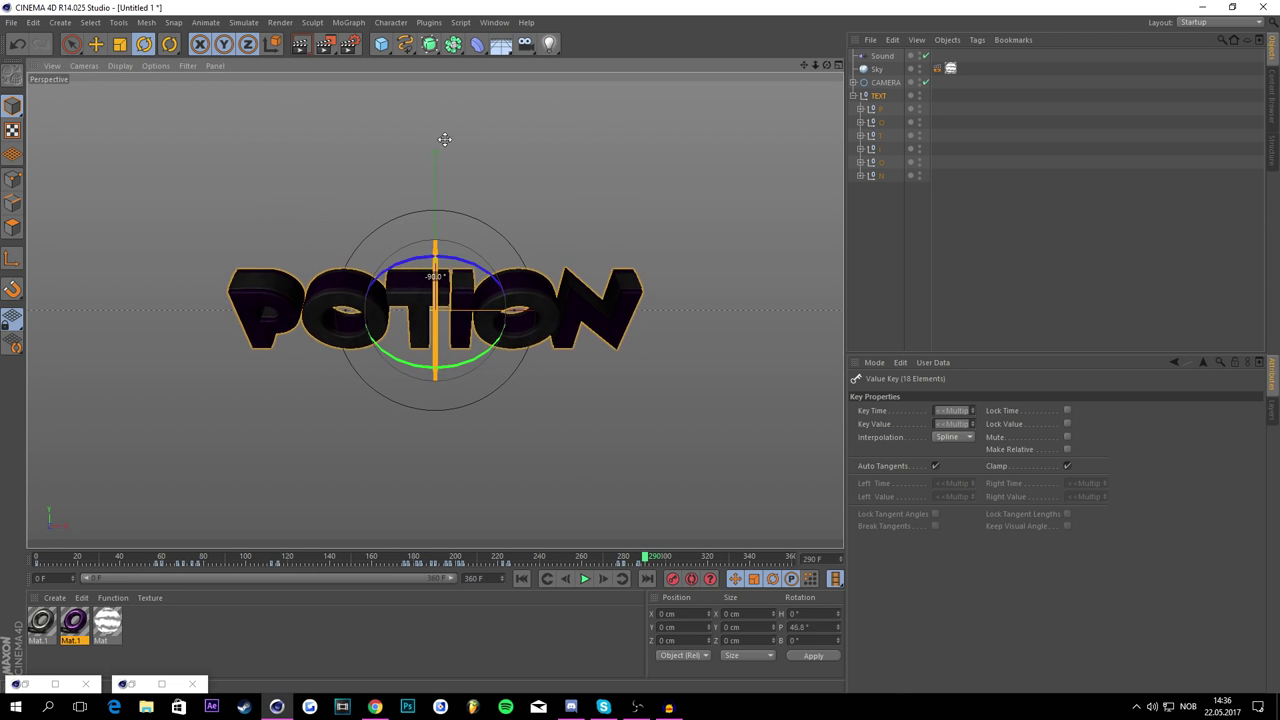
Step: Play past frame 290 to the next beat and keyframe the TEXT null at a pitch of -54° at frame 297 and about -276.4° at frame 300
{"action": "left_click", "coordinate": [586, 579]}
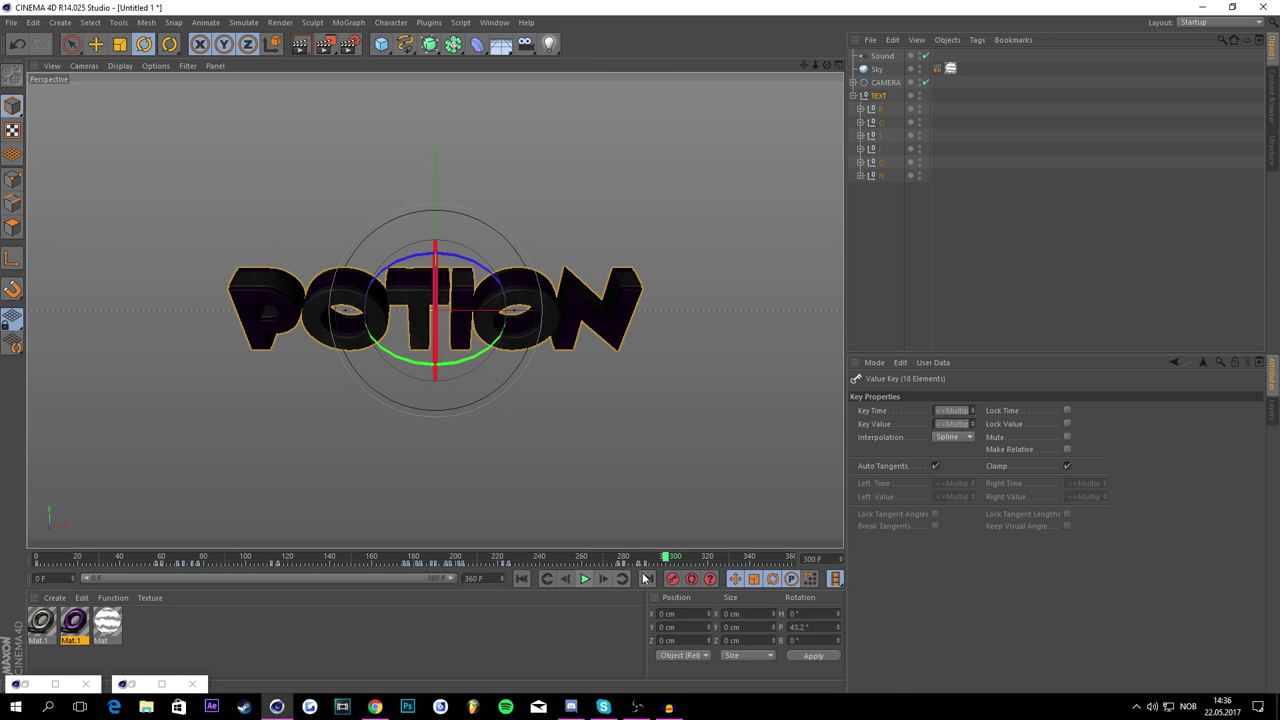
{"action": "left_click_drag", "start_coordinate": [662, 560], "coordinate": [651, 560]}
{"action": "left_click", "coordinate": [585, 579]}
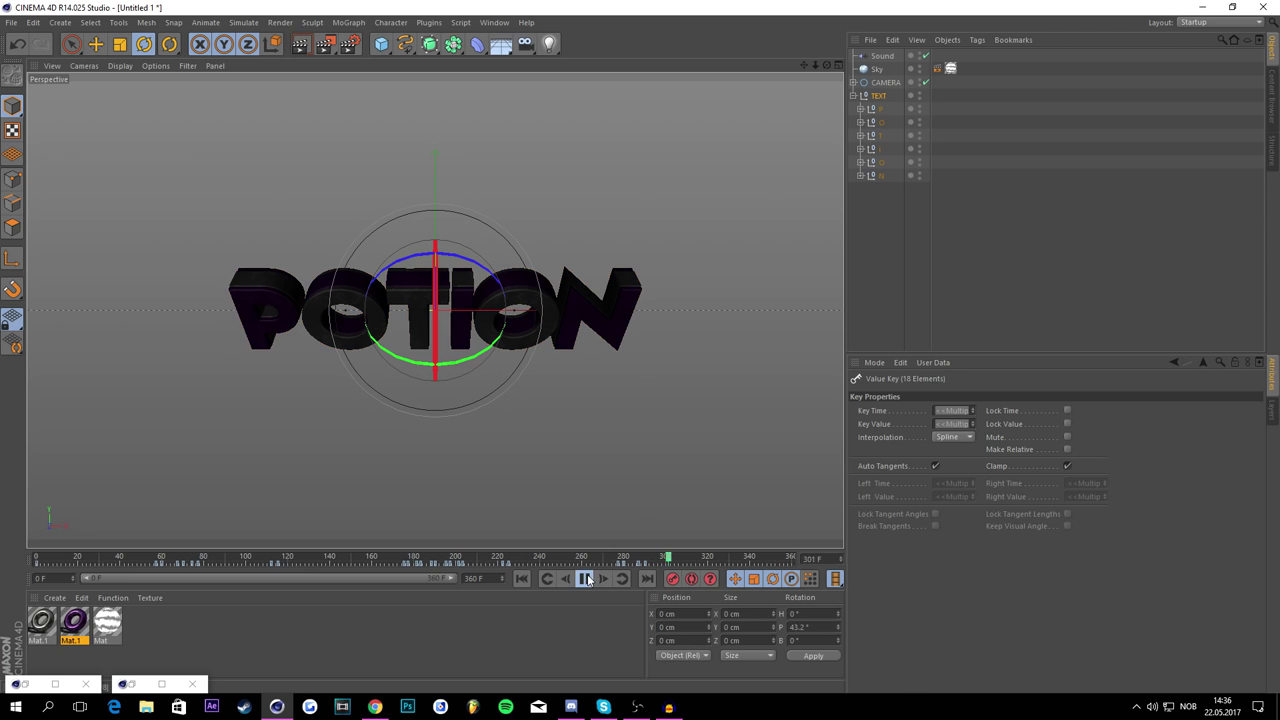
{"action": "left_click", "coordinate": [586, 579]}
{"action": "left_click", "coordinate": [586, 579]}
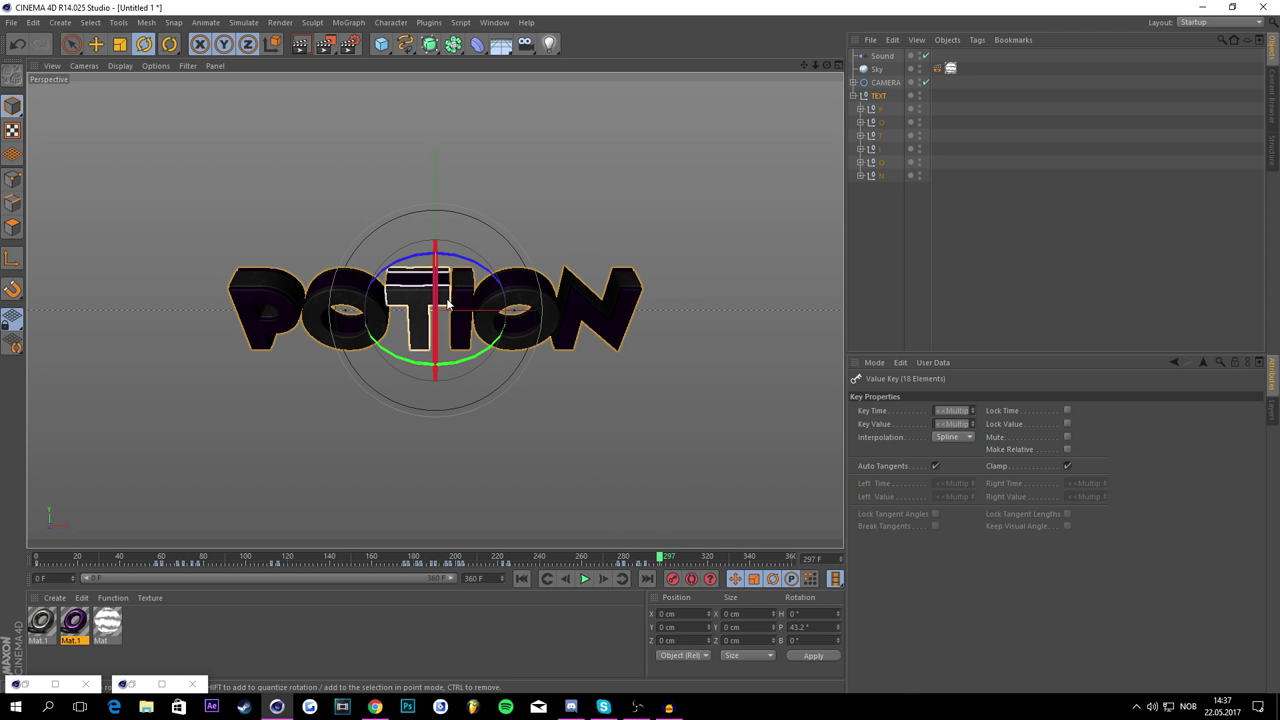
{"action": "left_click_drag", "start_coordinate": [447, 303], "coordinate": [417, 140]}
{"action": "left_click_drag", "start_coordinate": [663, 563], "coordinate": [665, 567]}
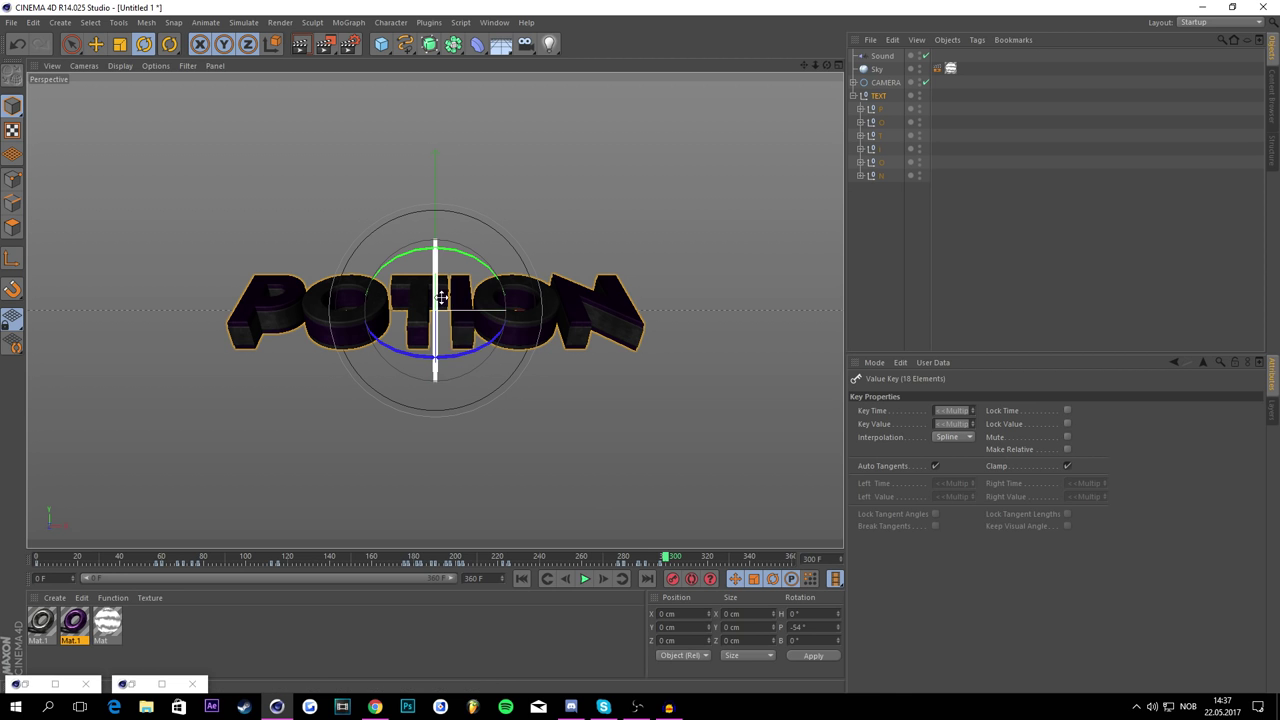
{"action": "left_click_drag", "start_coordinate": [438, 298], "coordinate": [596, 450]}
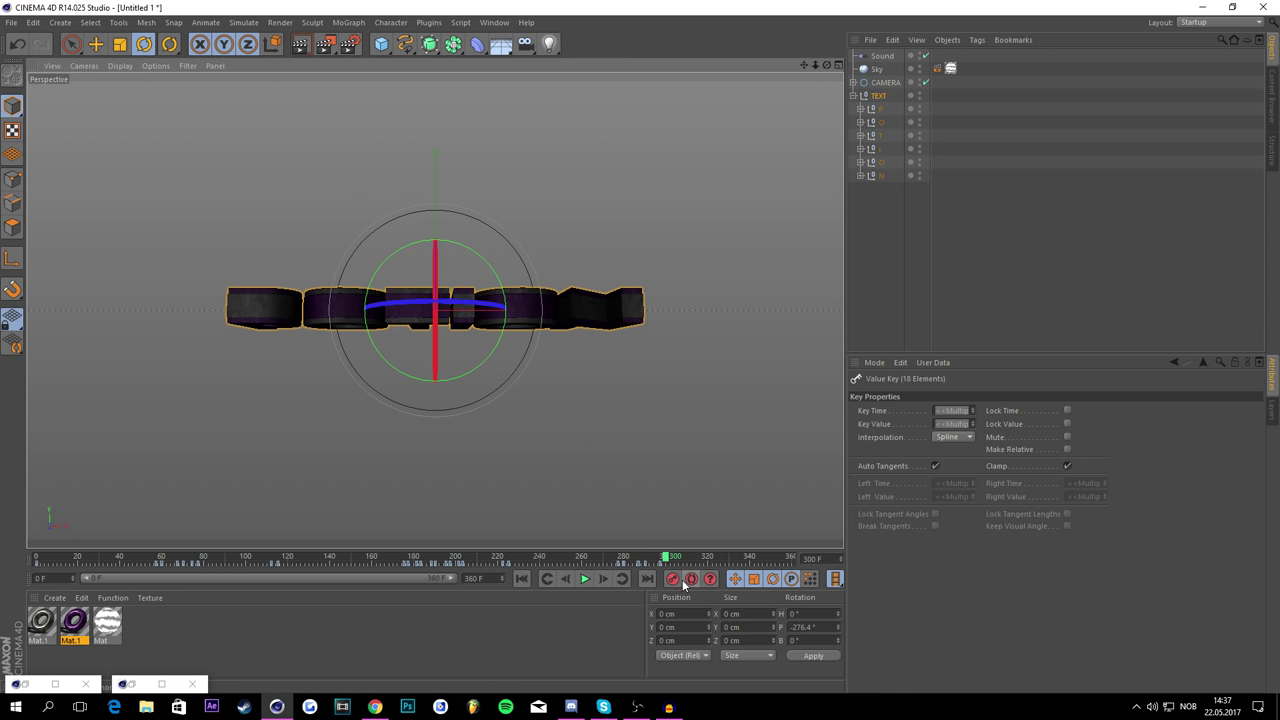
Step: Keyframe the TEXT null at a pitch of about -401° at the last frame, 360, and deselect it
{"action": "left_click", "coordinate": [647, 578]}
{"action": "left_click_drag", "start_coordinate": [445, 283], "coordinate": [445, 180]}
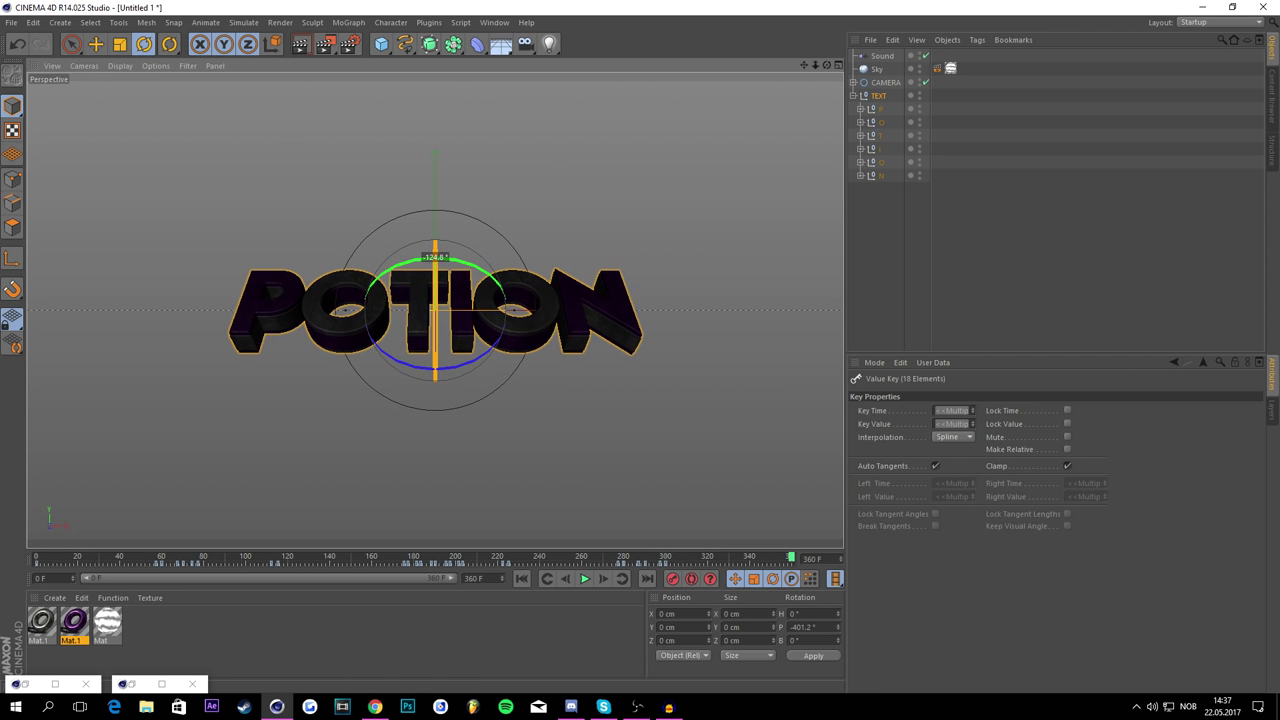
{"action": "left_click", "coordinate": [981, 119]}
Step: Select the CAMERA circle and return the animation to frame 0
{"action": "left_click", "coordinate": [880, 82]}
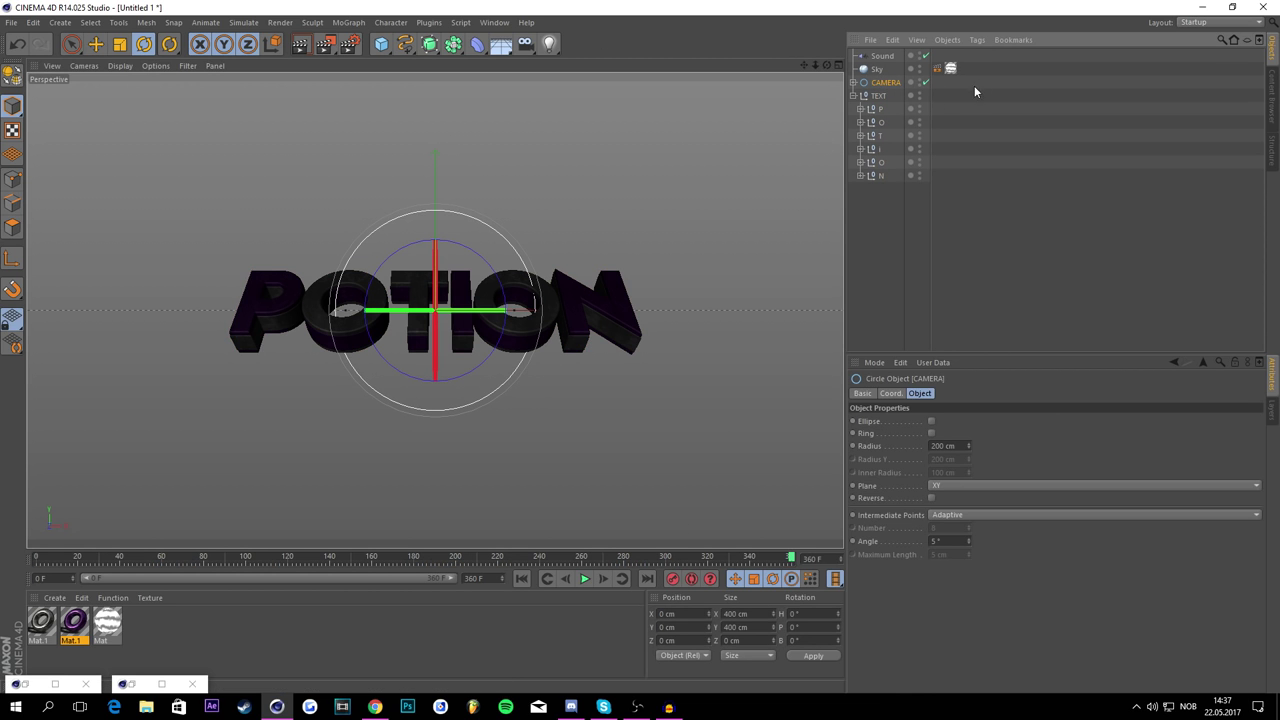
{"action": "left_click_drag", "start_coordinate": [498, 558], "coordinate": [36, 557]}
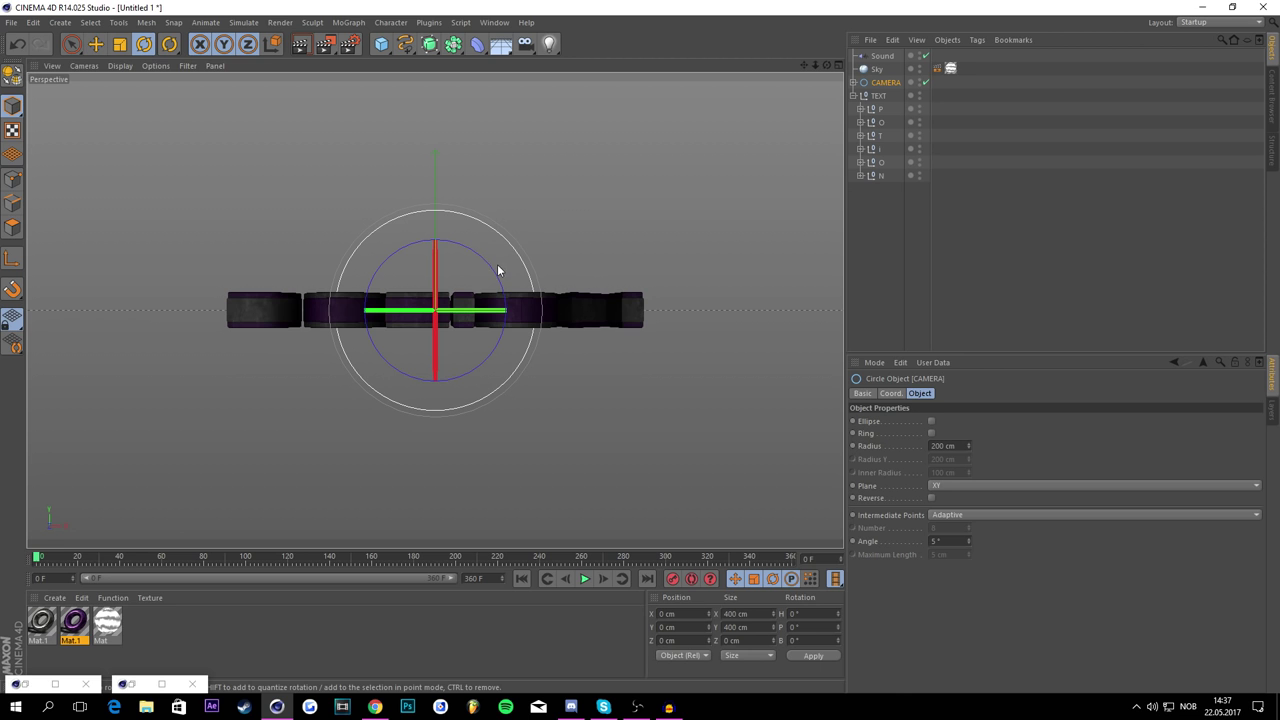
{"action": "left_click_drag", "start_coordinate": [135, 562], "coordinate": [0, 548]}
Step: Try out different bank angles on the CAMERA circle at frame 0 and during playback
{"action": "left_click_drag", "start_coordinate": [498, 286], "coordinate": [440, 351]}
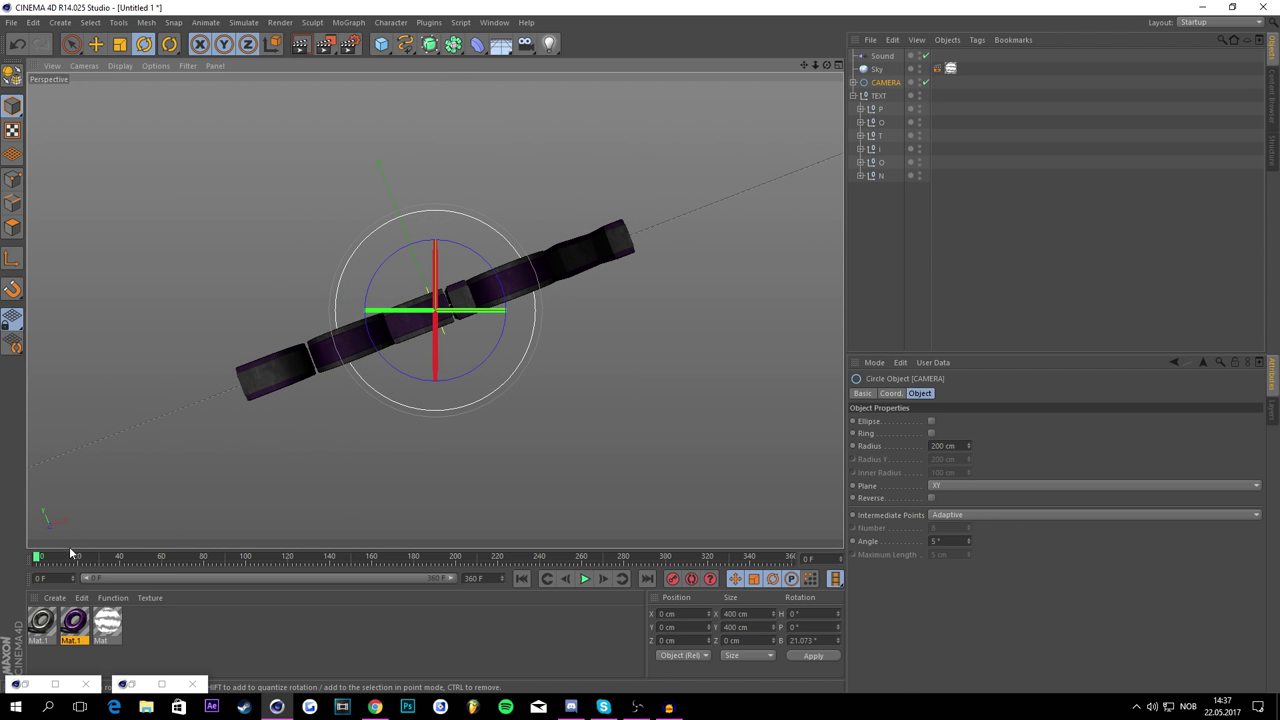
{"action": "left_click", "coordinate": [584, 579]}
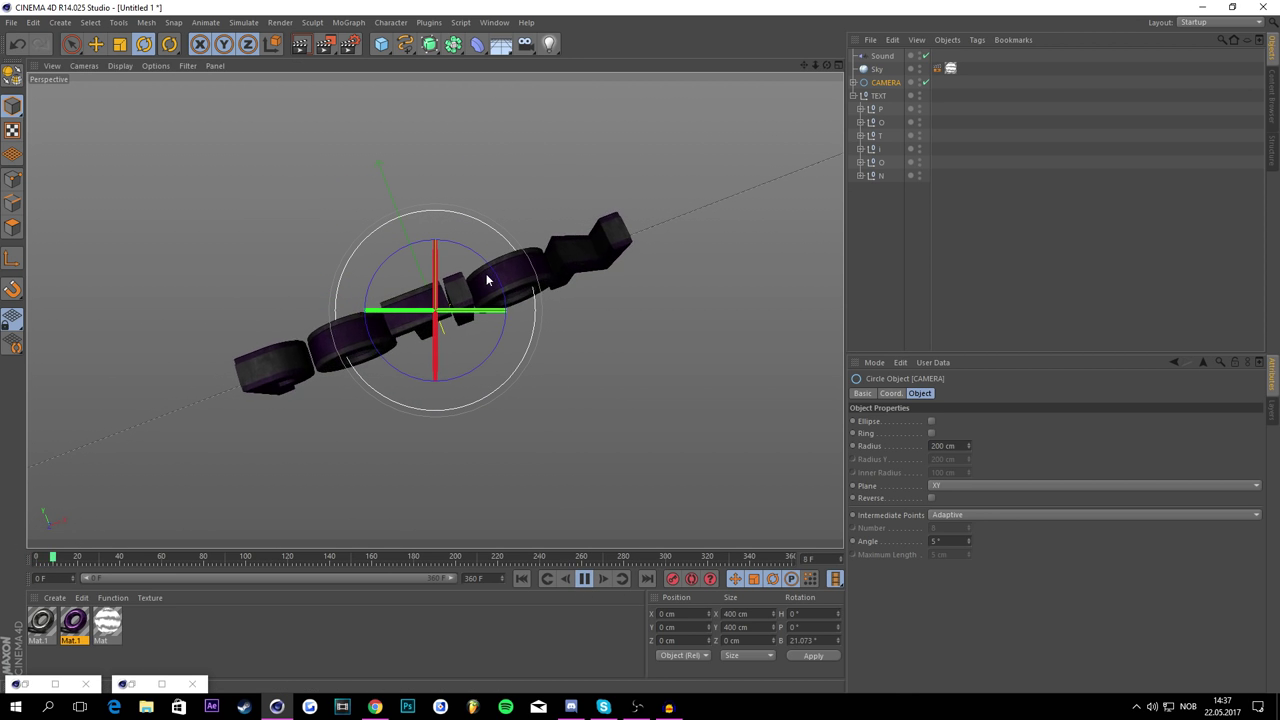
{"action": "left_click_drag", "start_coordinate": [500, 270], "coordinate": [401, 270]}
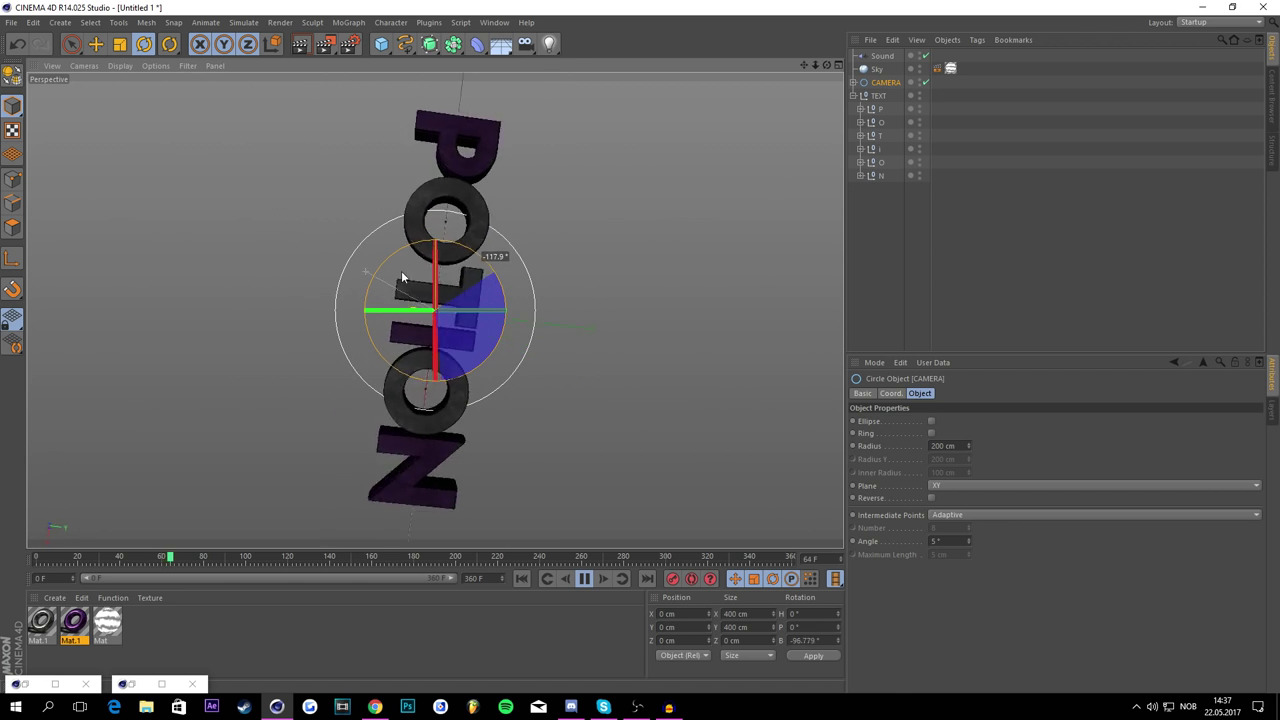
{"action": "left_click", "coordinate": [584, 579]}
{"action": "left_click_drag", "start_coordinate": [581, 562], "coordinate": [18, 497]}
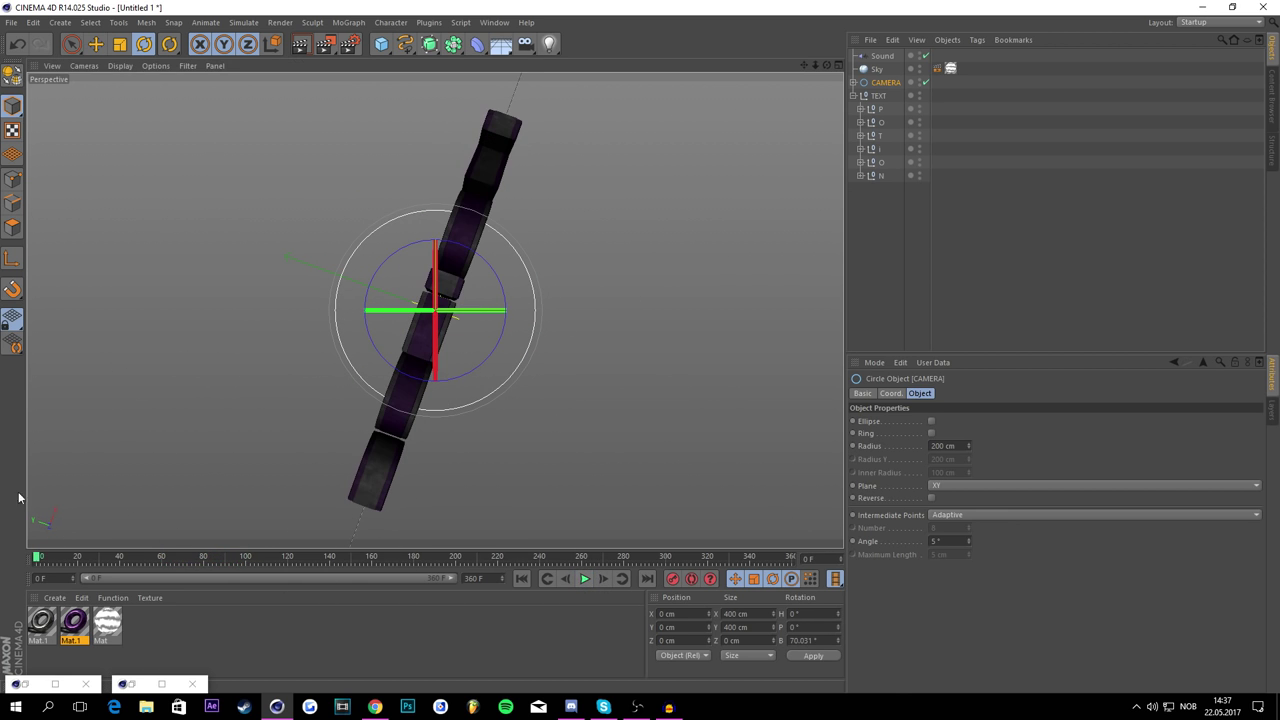
Step: Keyframe the CAMERA circle at a bank of about 89.8° at frame 0 and about -96° at frame 57
{"action": "left_click_drag", "start_coordinate": [482, 272], "coordinate": [468, 297]}
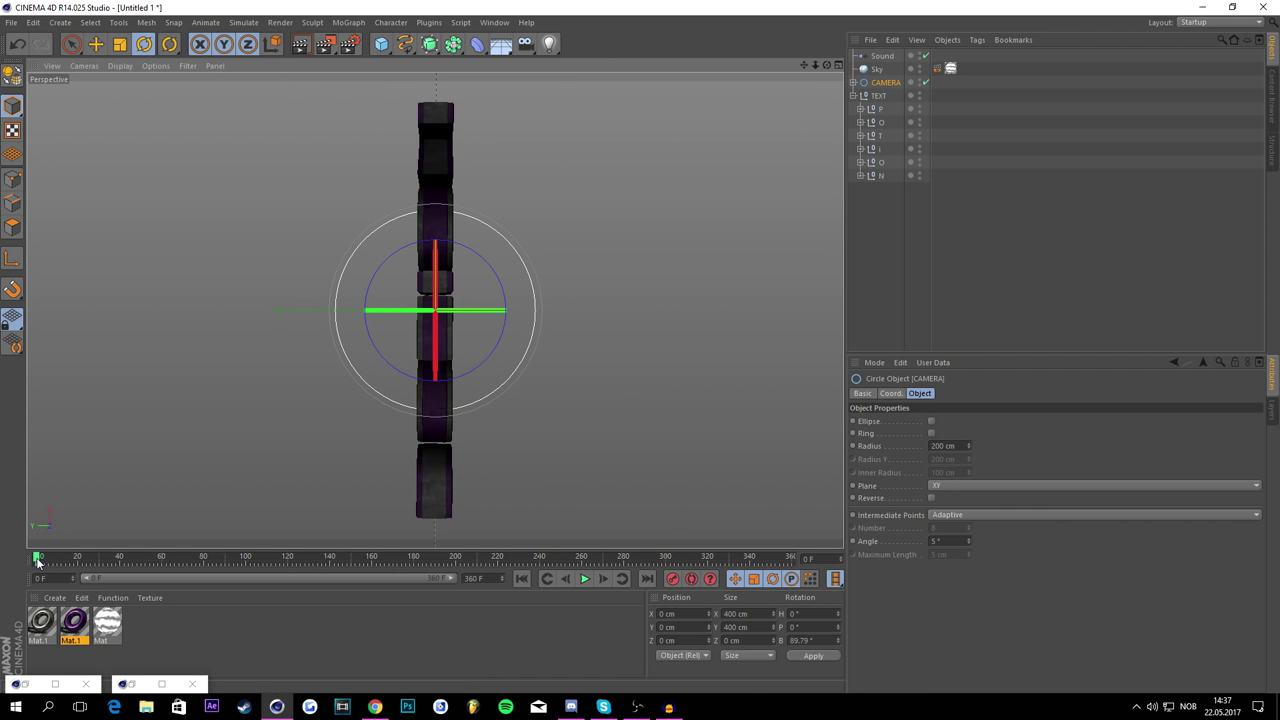
{"action": "left_click_drag", "start_coordinate": [37, 562], "coordinate": [156, 558]}
{"action": "left_click", "coordinate": [603, 579]}
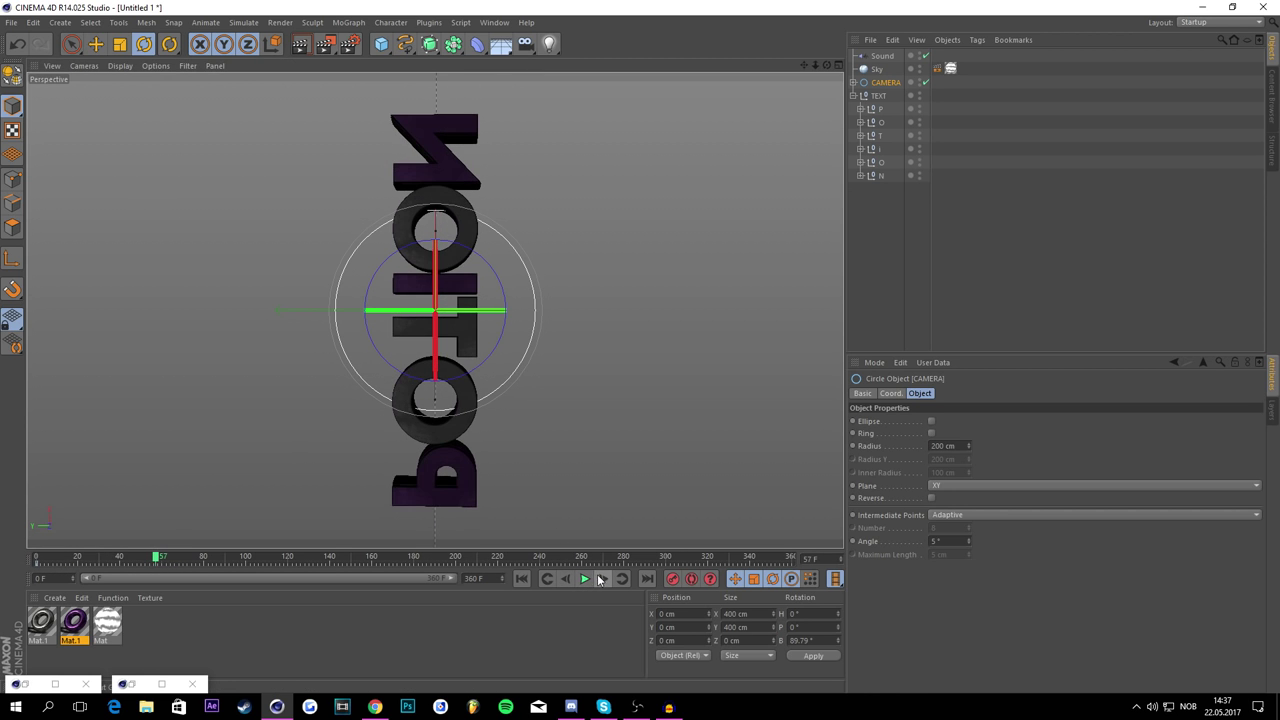
{"action": "left_click_drag", "start_coordinate": [506, 276], "coordinate": [402, 342]}
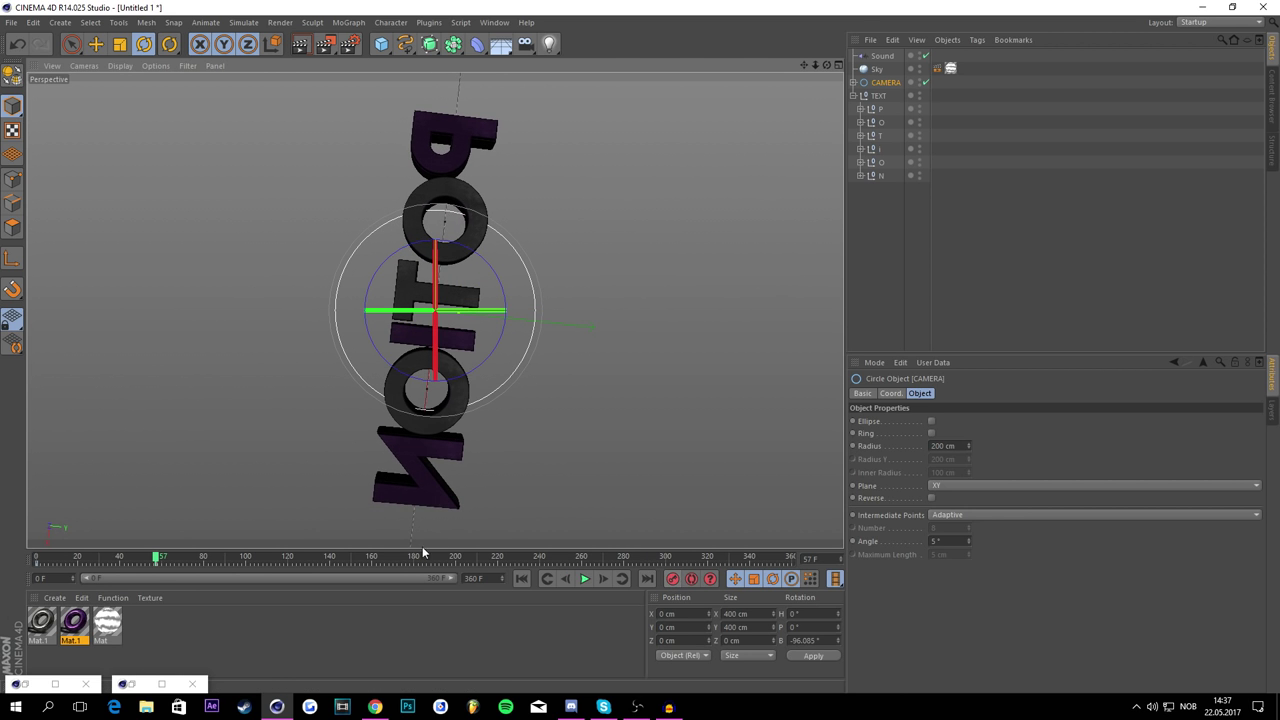
Step: Keyframe the CAMERA circle at a bank of about -268.2° near frame 60 and replay the opening from frame 0
{"action": "left_click_drag", "start_coordinate": [199, 566], "coordinate": [177, 458]}
{"action": "left_click_drag", "start_coordinate": [487, 249], "coordinate": [292, 478]}
{"action": "left_click_drag", "start_coordinate": [162, 558], "coordinate": [2, 533]}
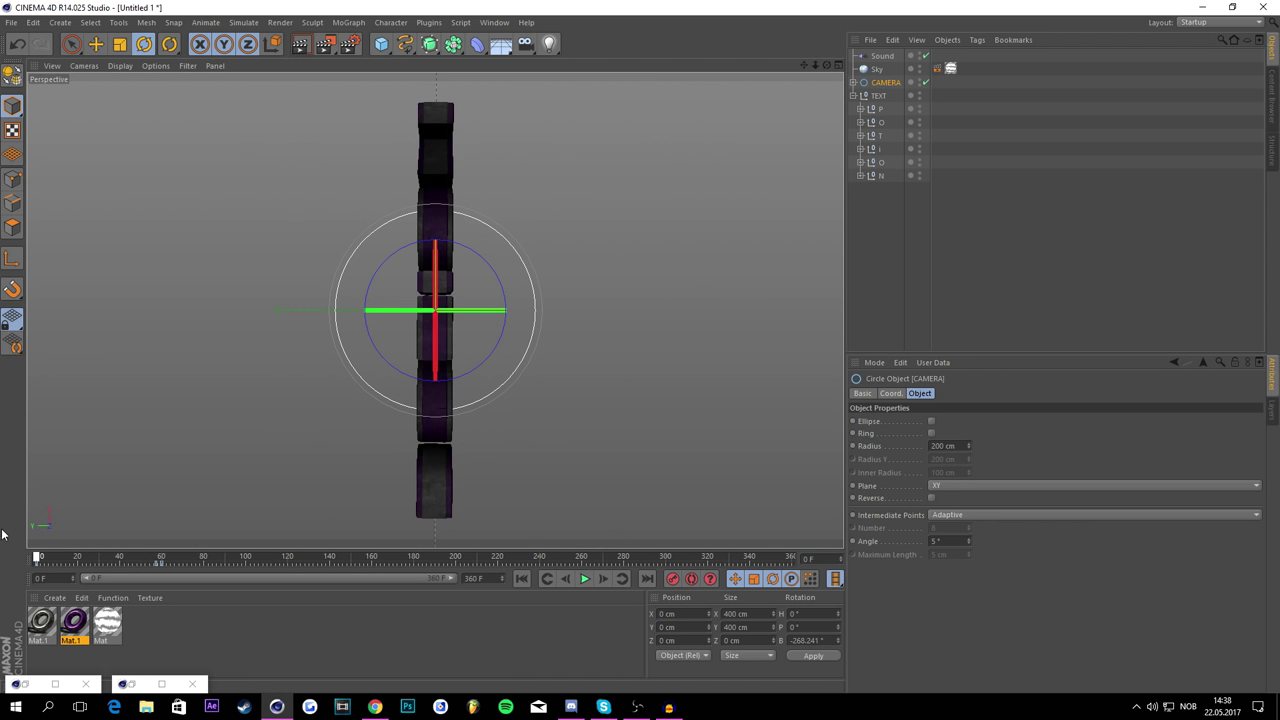
{"action": "left_click", "coordinate": [584, 584]}
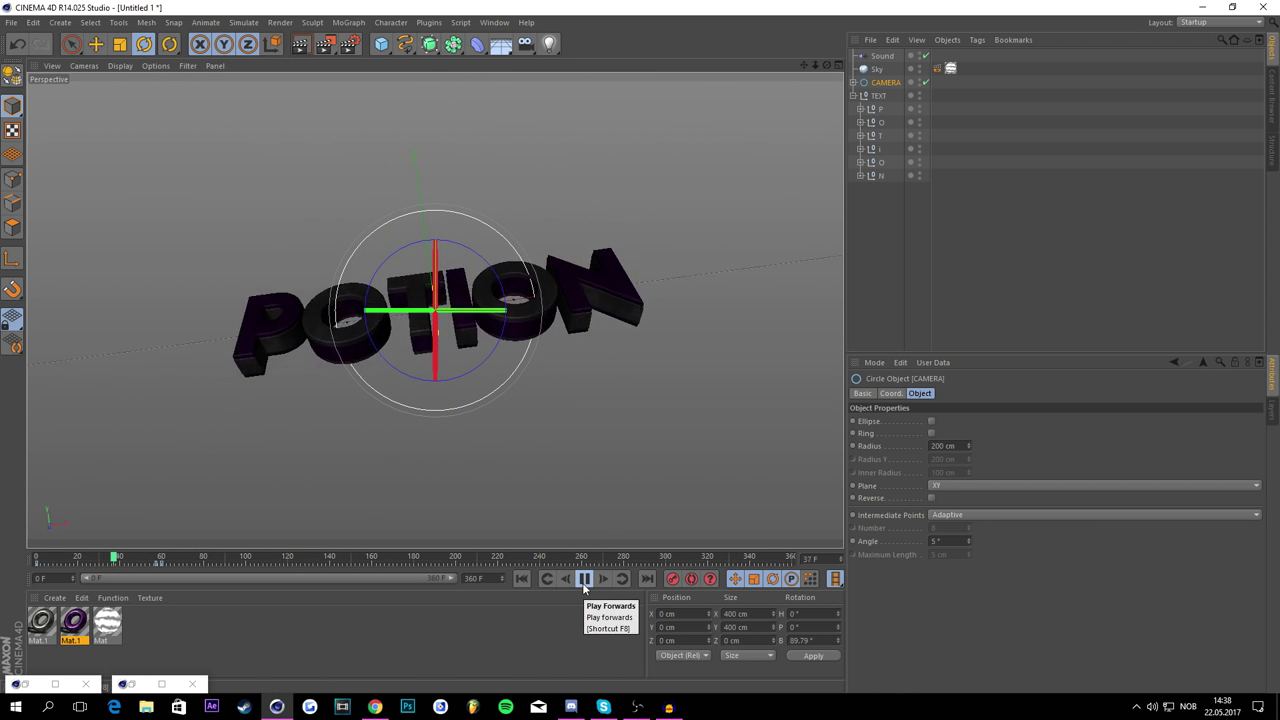
Step: Keyframe the CAMERA circle at a bank of about -313.3° near frame 60 and about -384° at frame 67
{"action": "left_click", "coordinate": [584, 580]}
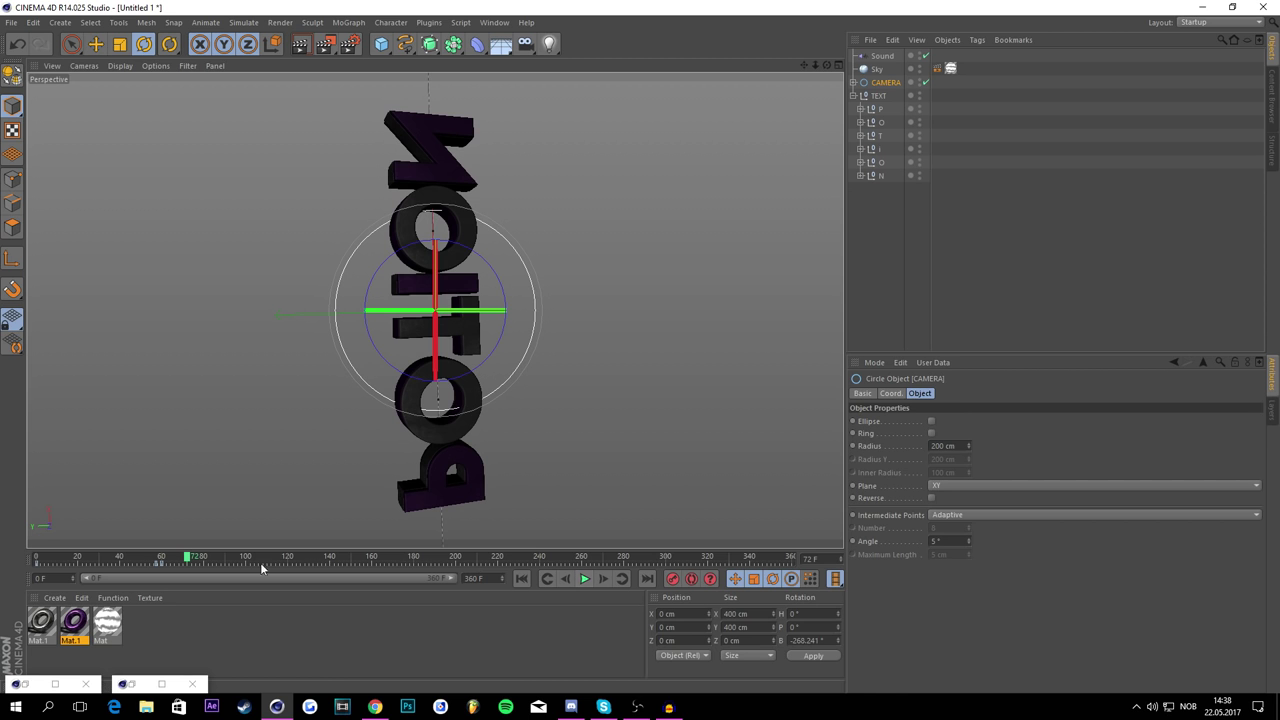
{"action": "left_click", "coordinate": [160, 558]}
{"action": "left_click_drag", "start_coordinate": [497, 282], "coordinate": [452, 257]}
{"action": "left_click", "coordinate": [585, 579]}
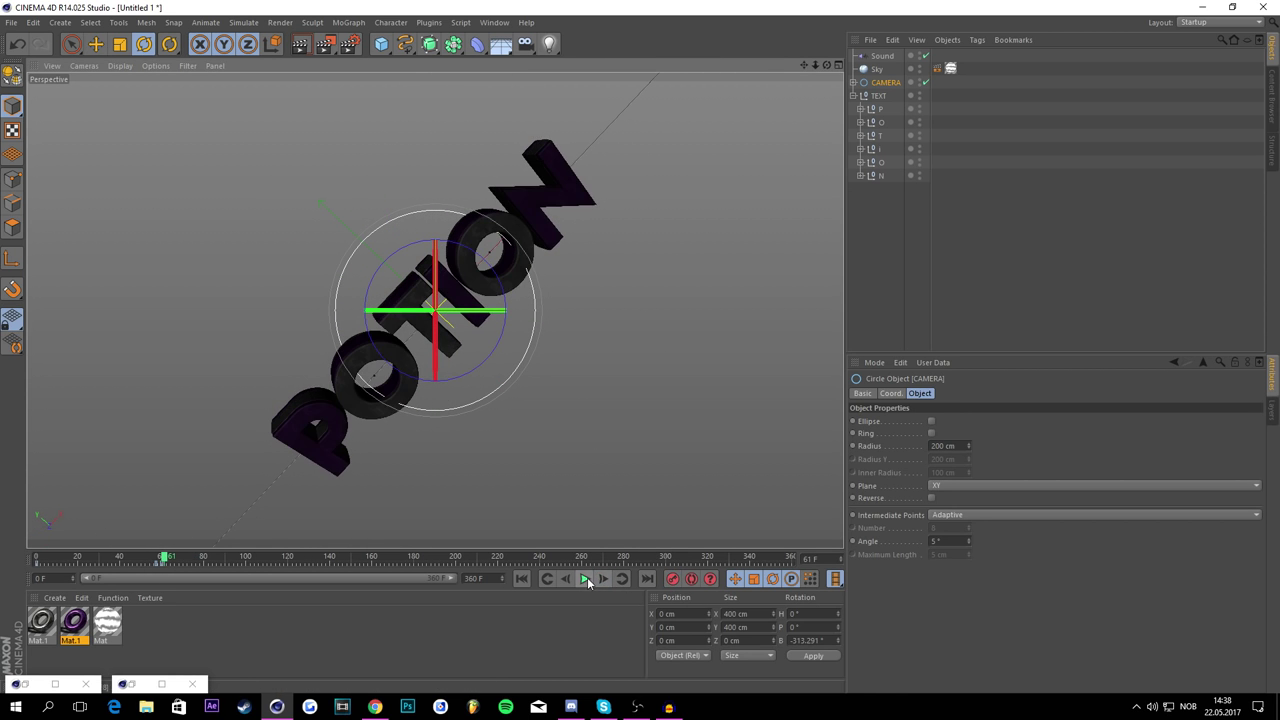
{"action": "left_click", "coordinate": [178, 560]}
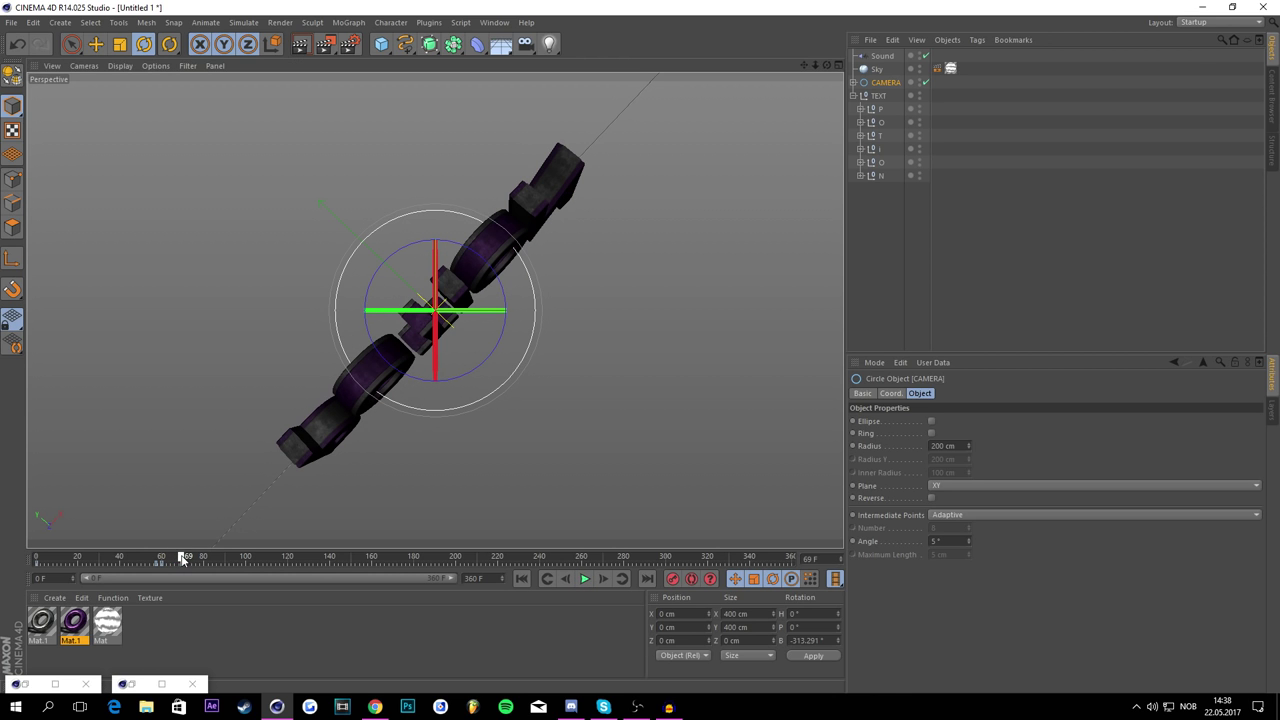
{"action": "left_click_drag", "start_coordinate": [383, 333], "coordinate": [384, 220]}
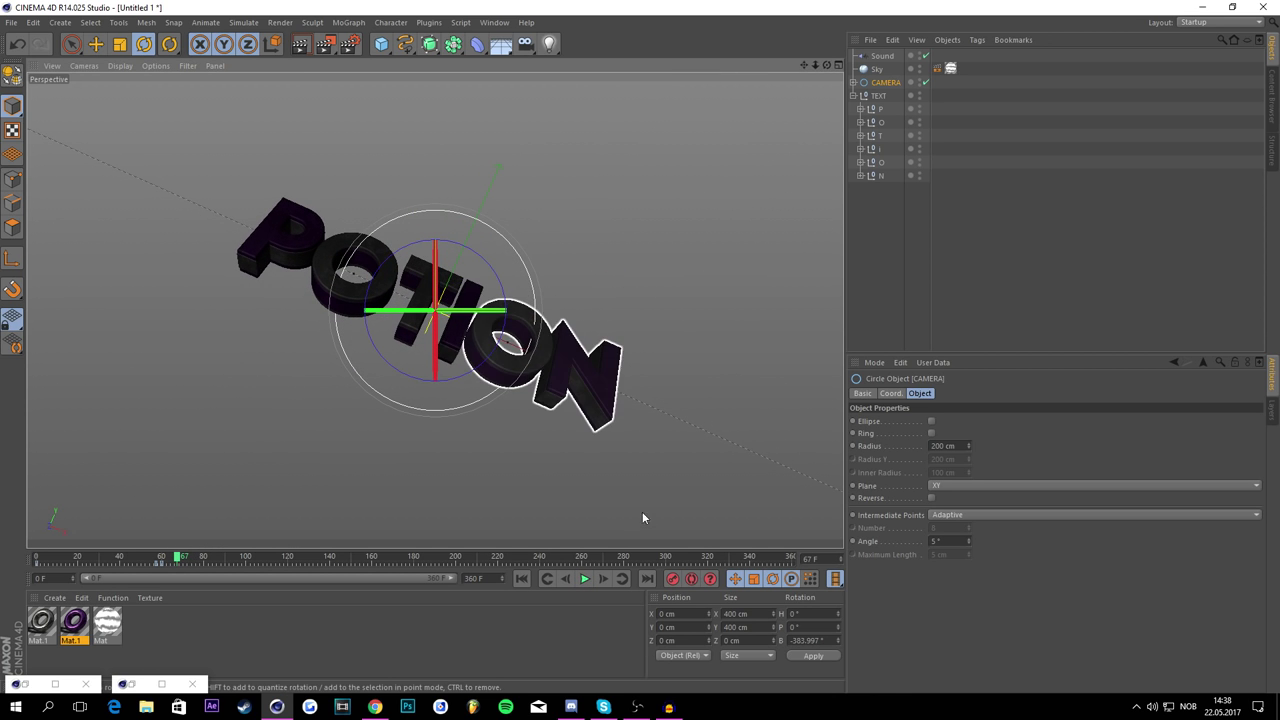
Step: Keyframe the CAMERA circle at a bank of about -507.2° at frame 70 and play the animation
{"action": "left_click", "coordinate": [184, 561]}
{"action": "left_click_drag", "start_coordinate": [485, 268], "coordinate": [450, 240]}
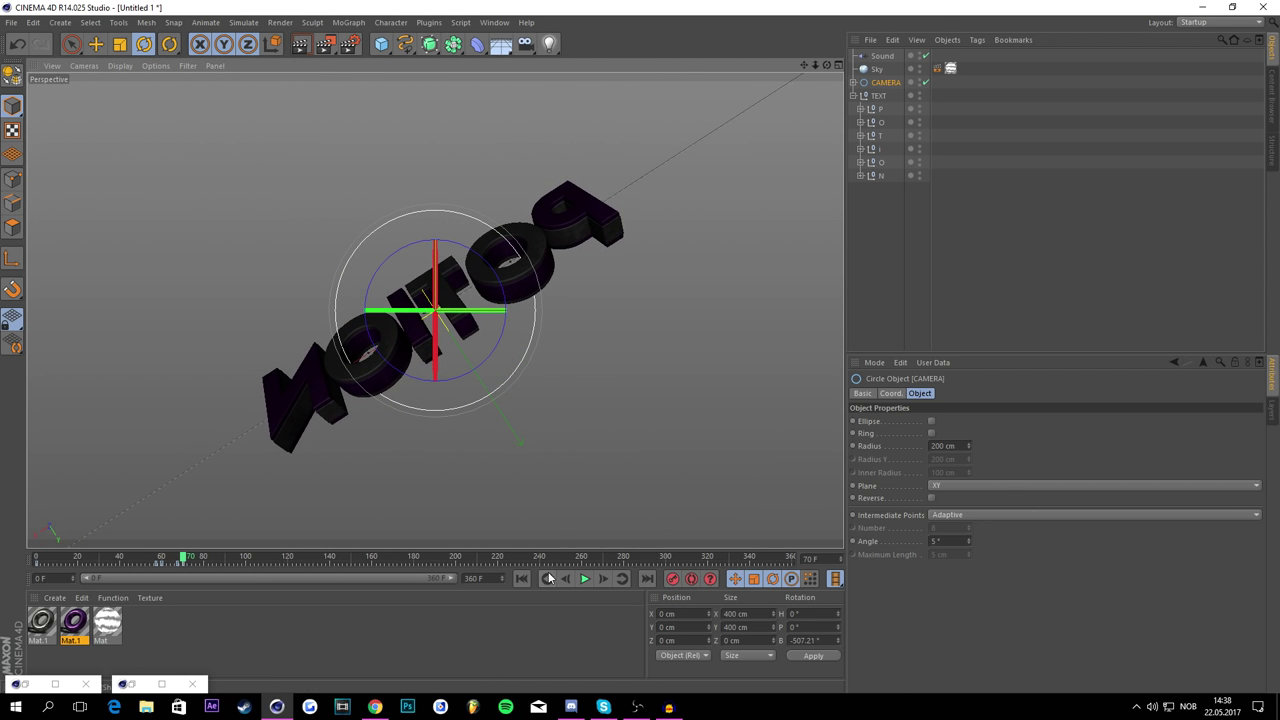
{"action": "left_click", "coordinate": [585, 578]}
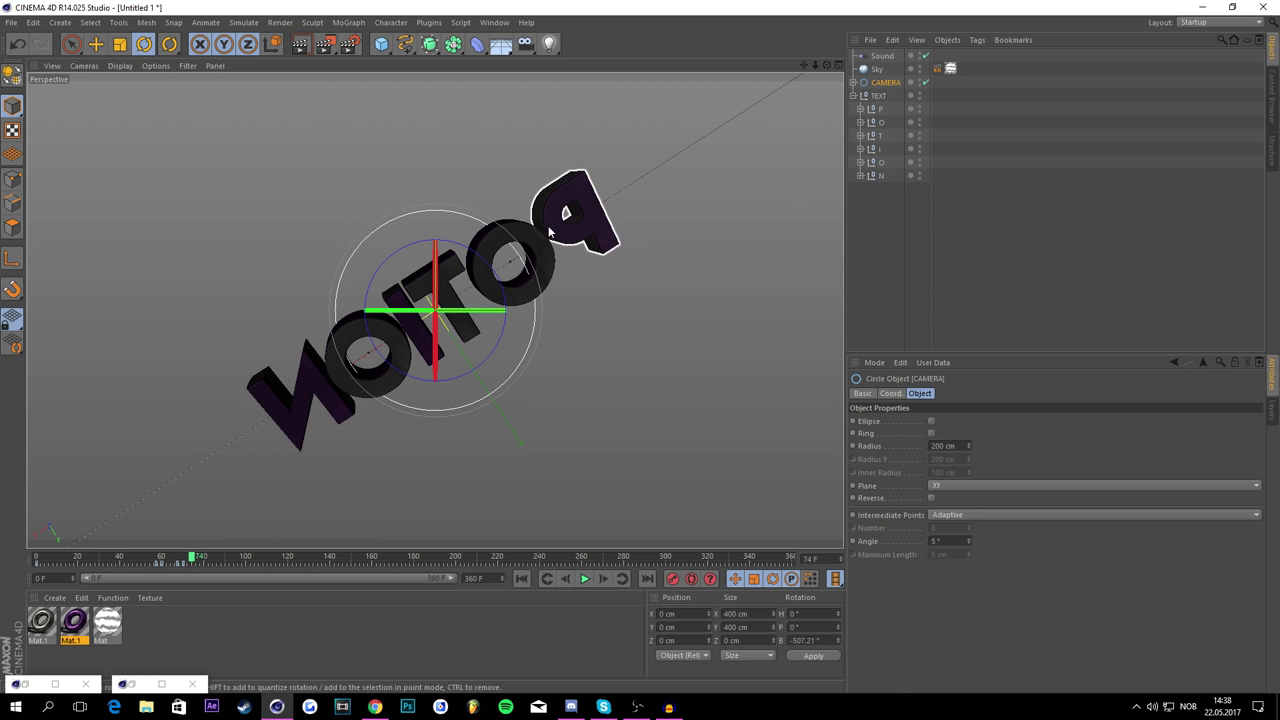
Step: Keyframe the CAMERA circle at a bank of about -561.2° at frame 74 and about -661.4° at frame 77
{"action": "left_click_drag", "start_coordinate": [493, 266], "coordinate": [398, 200]}
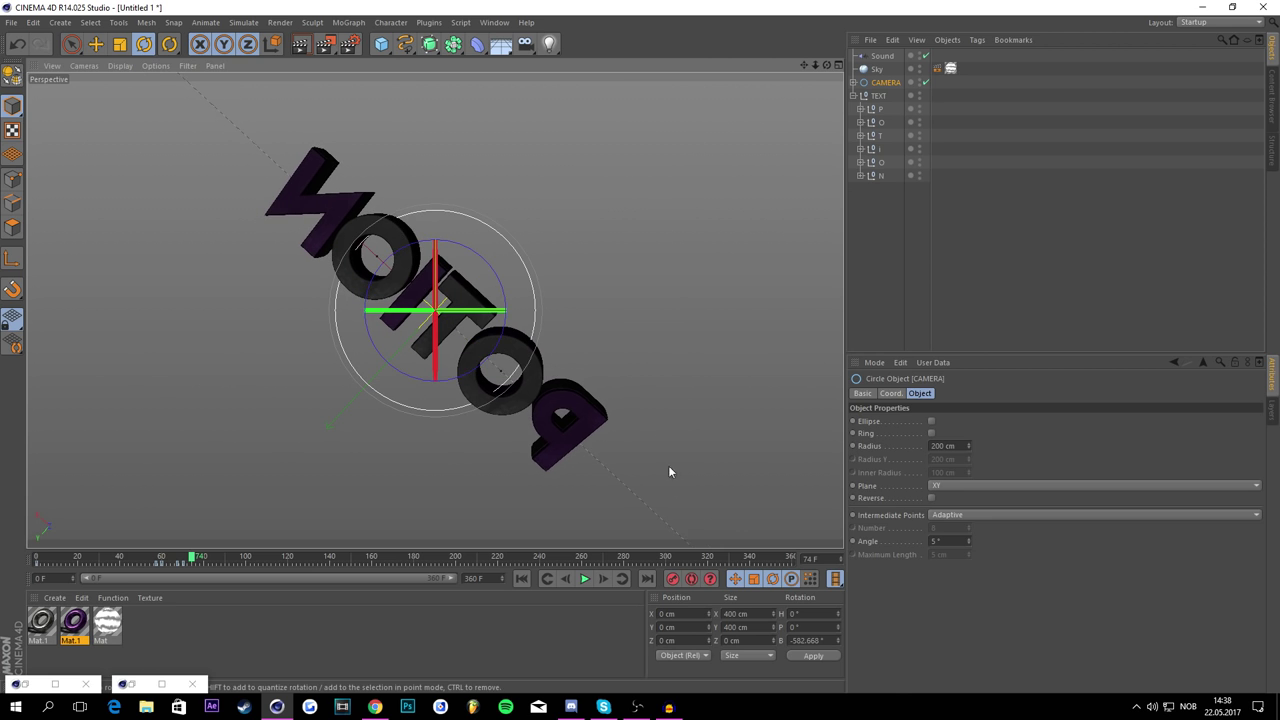
{"action": "left_click_drag", "start_coordinate": [497, 273], "coordinate": [503, 251]}
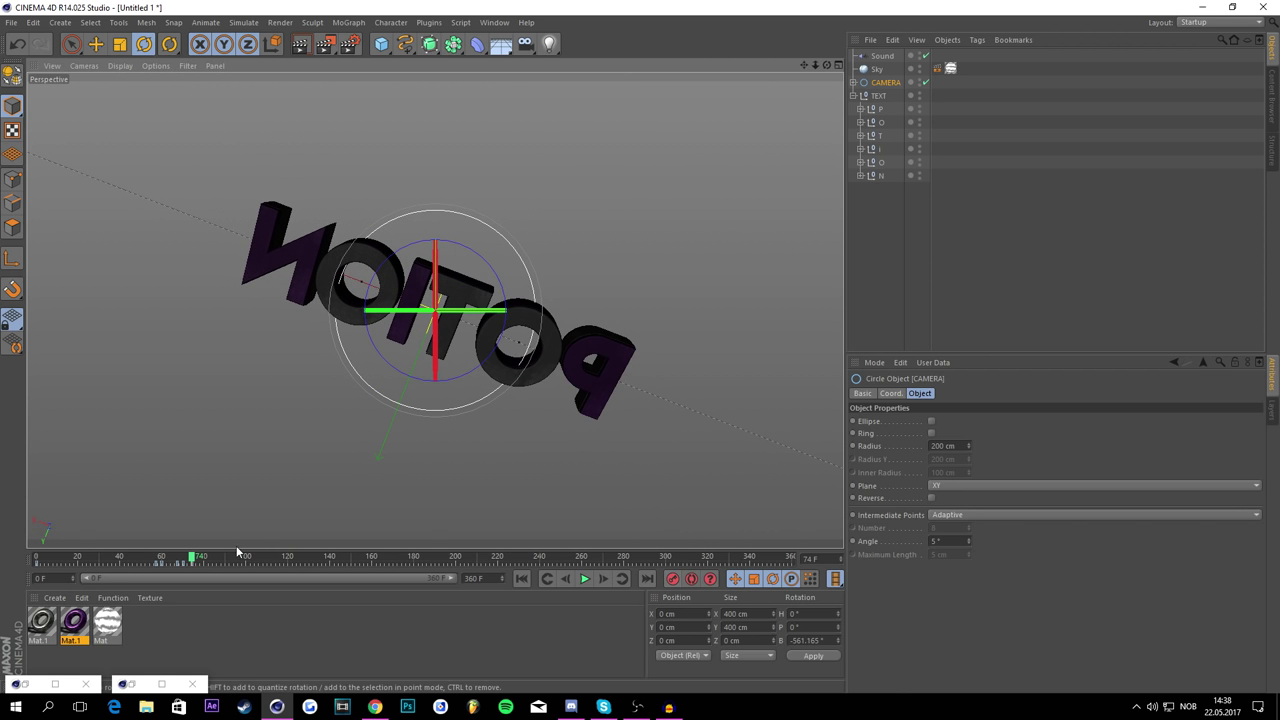
{"action": "left_click", "coordinate": [199, 561]}
{"action": "left_click_drag", "start_coordinate": [488, 263], "coordinate": [635, 510]}
Step: Select the TEXT null and add timeline markers at its keyframed beats from frame 60 through frame 300
{"action": "left_click", "coordinate": [878, 96]}
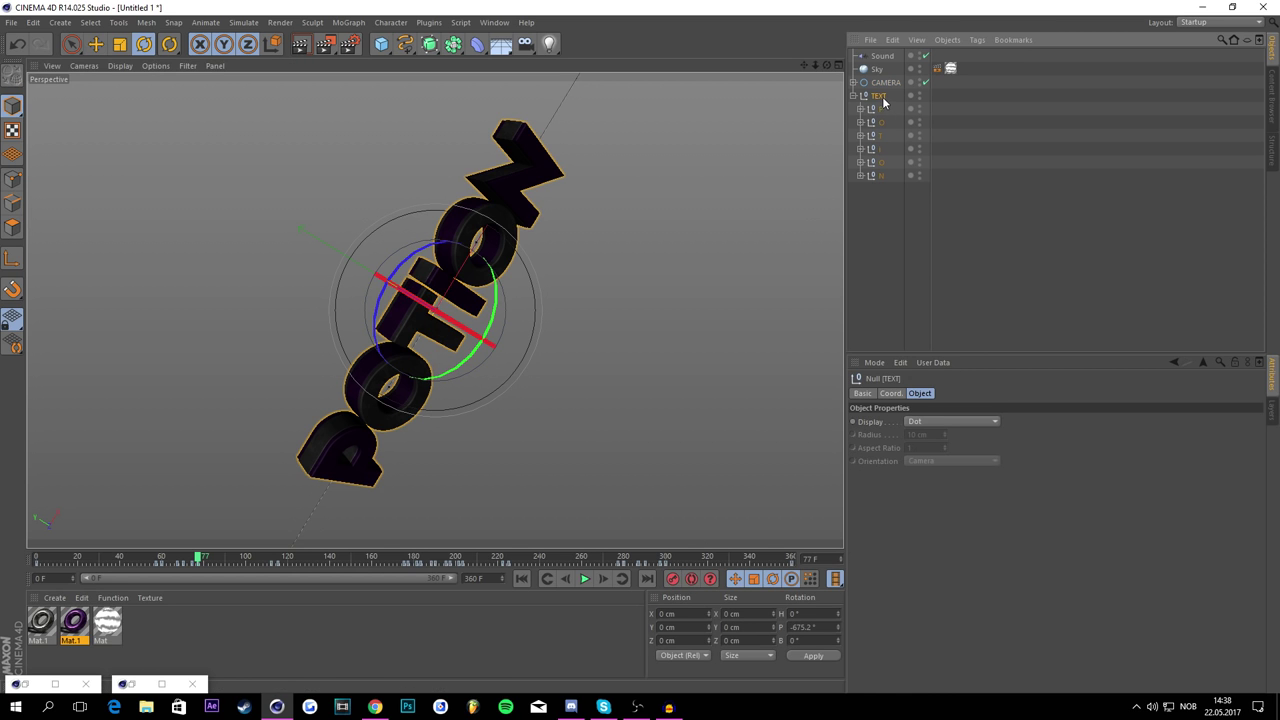
{"action": "left_click", "coordinate": [163, 561]}
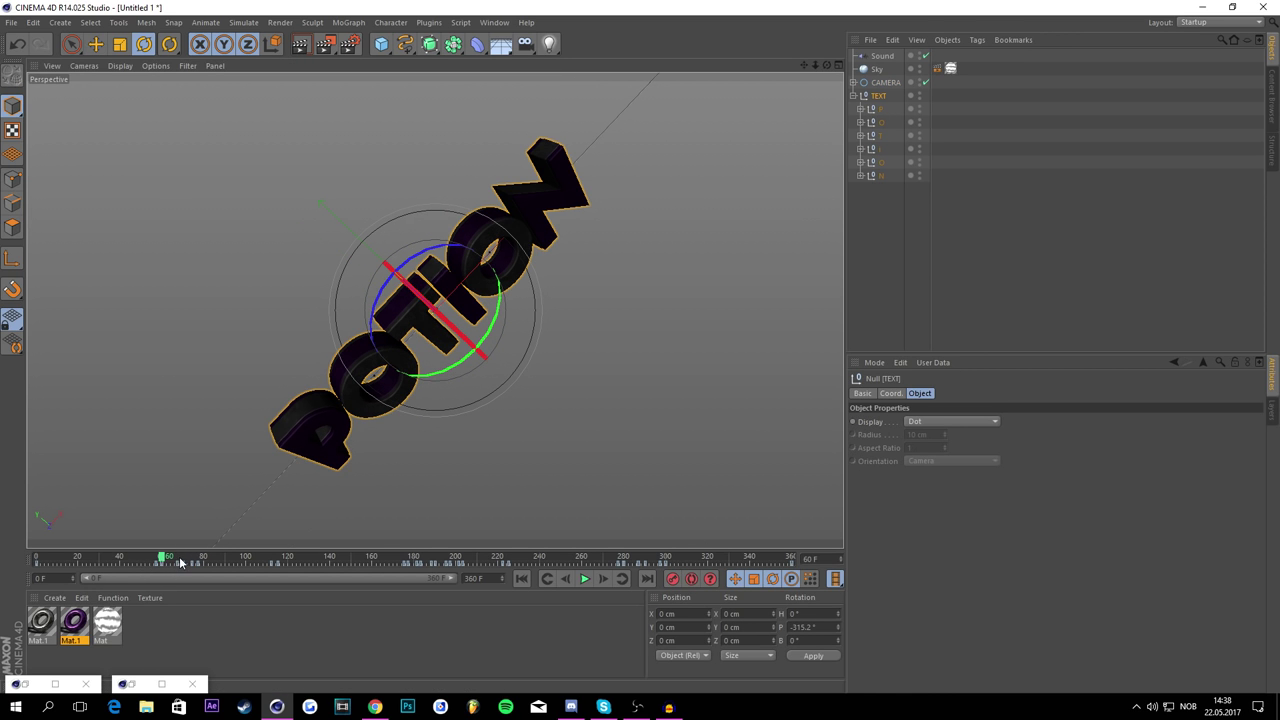
{"action": "left_click", "coordinate": [181, 562]}
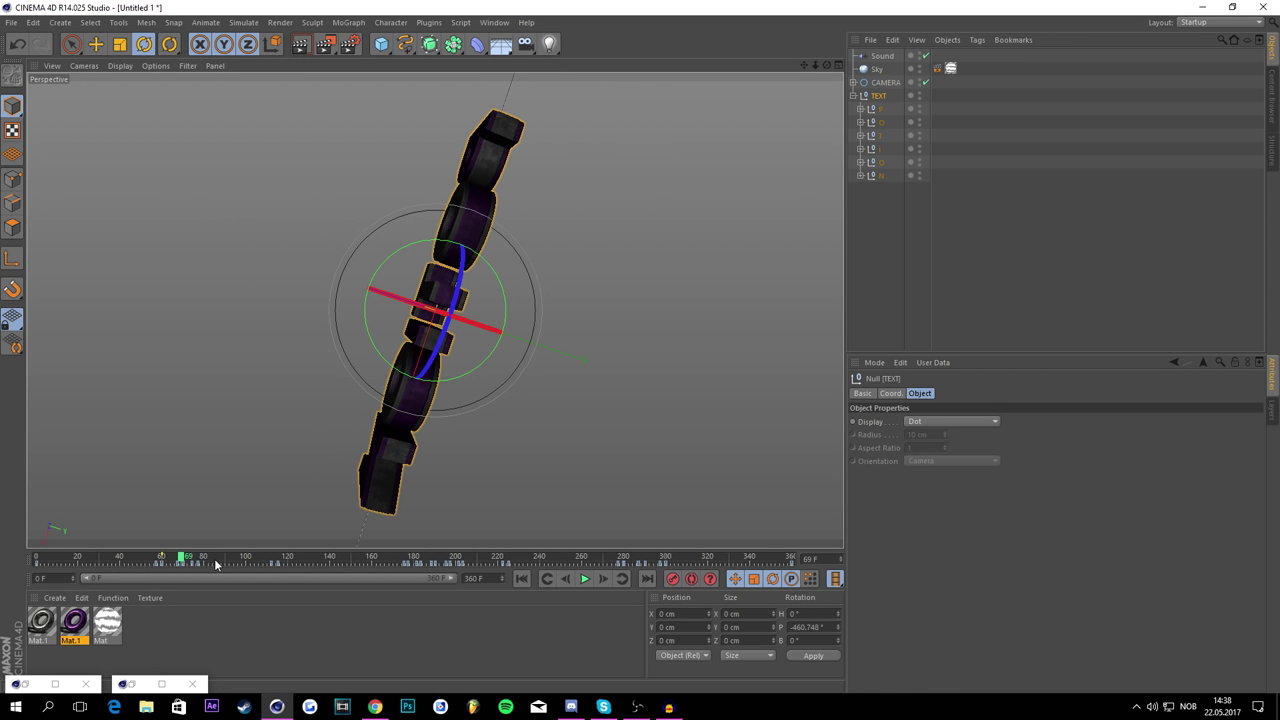
{"action": "left_click", "coordinate": [603, 580]}
{"action": "key", "text": "space"}
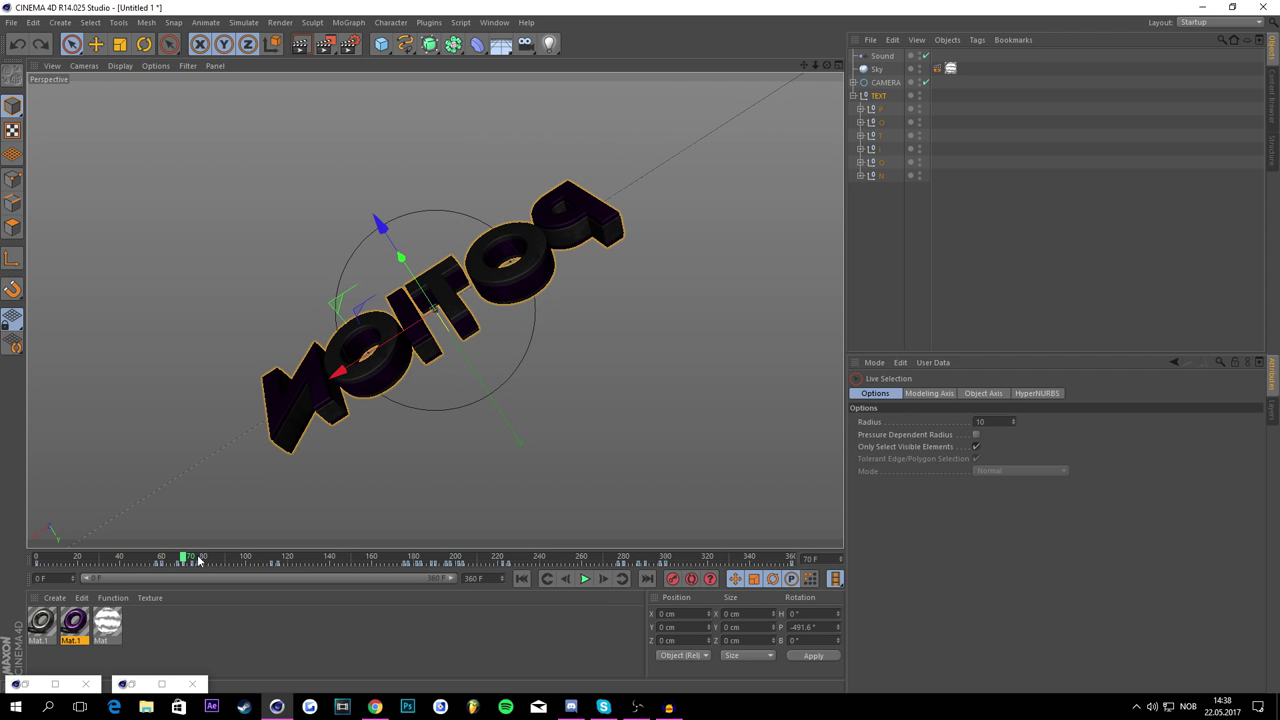
{"action": "left_click", "coordinate": [160, 561]}
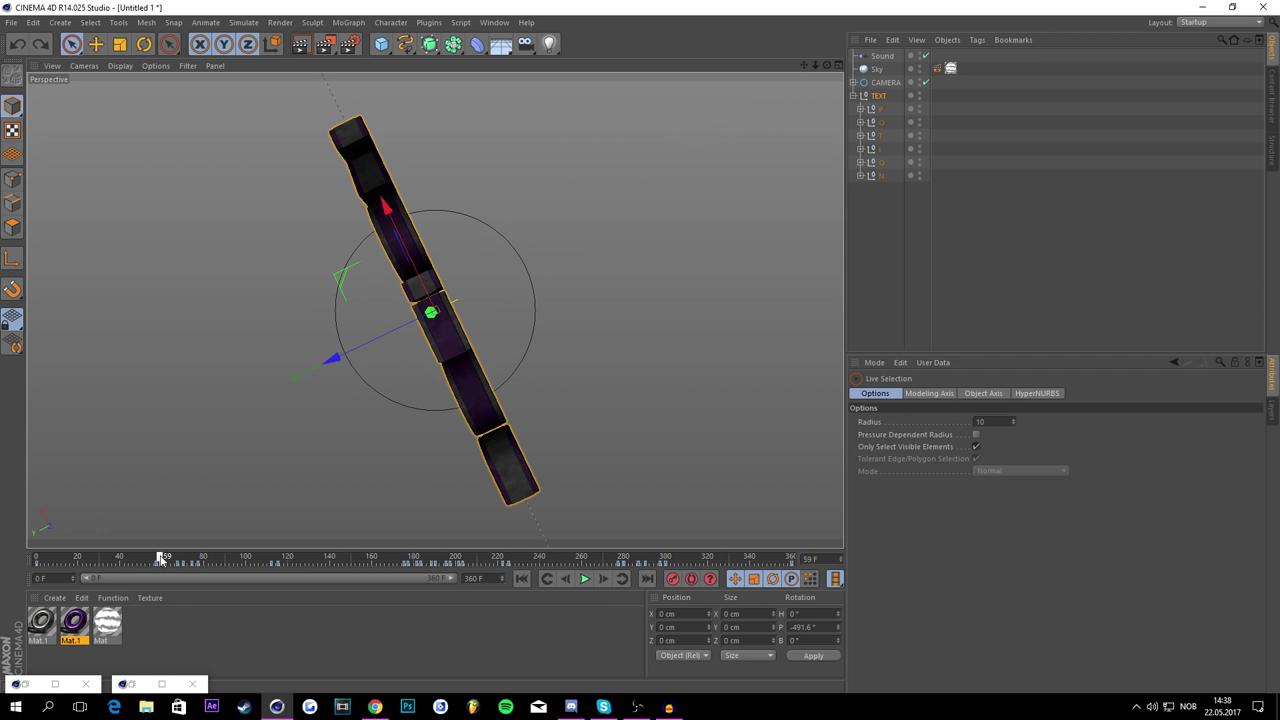
{"action": "left_click_drag", "start_coordinate": [160, 561], "coordinate": [279, 568]}
{"action": "left_click_drag", "start_coordinate": [383, 565], "coordinate": [667, 561]}
{"action": "left_click", "coordinate": [418, 566]}
Step: Select individual letter nulls inside TEXT to check the timeline for their keyframes
{"action": "left_click", "coordinate": [874, 112]}
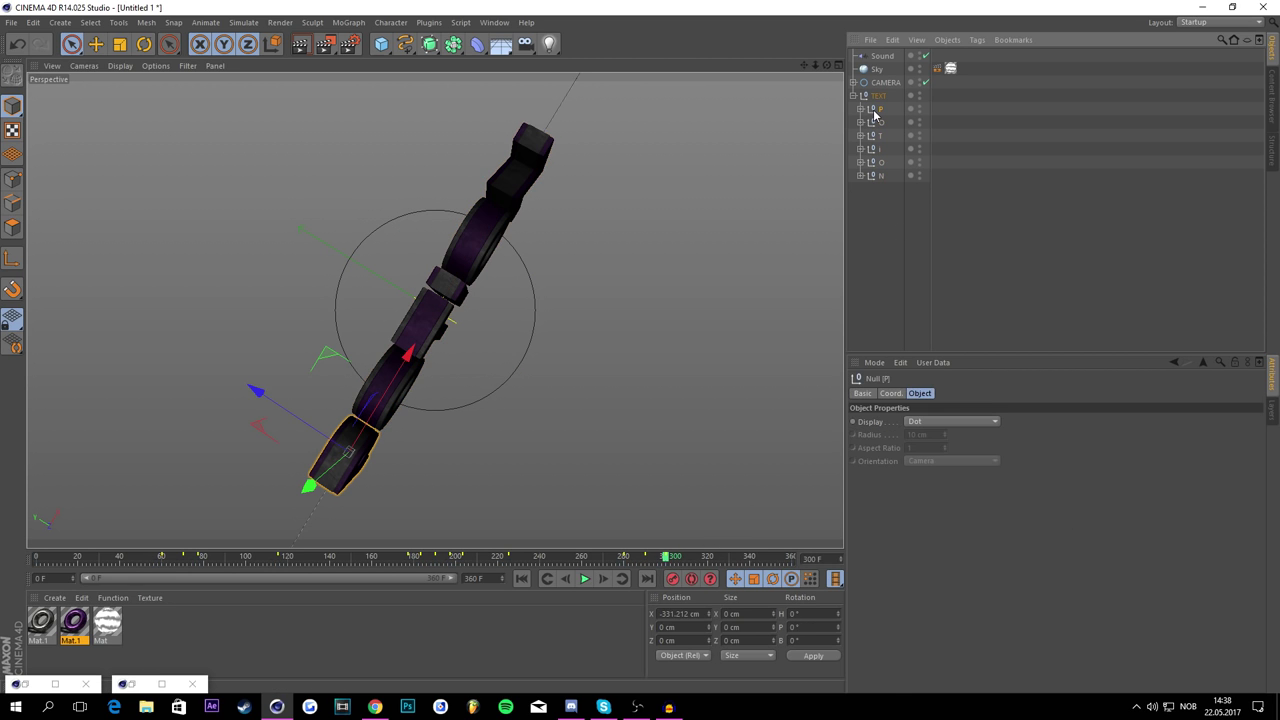
{"action": "left_click", "coordinate": [884, 188]}
{"action": "left_click", "coordinate": [882, 162]}
{"action": "left_click", "coordinate": [879, 96]}
{"action": "left_click", "coordinate": [881, 149]}
{"action": "left_click", "coordinate": [880, 109]}
{"action": "left_click", "coordinate": [881, 175]}
Step: Rotate and keyframe the CAMERA circle at a bank of about -720.3° near frame 111, then replay from frame 66
{"action": "left_click", "coordinate": [885, 83]}
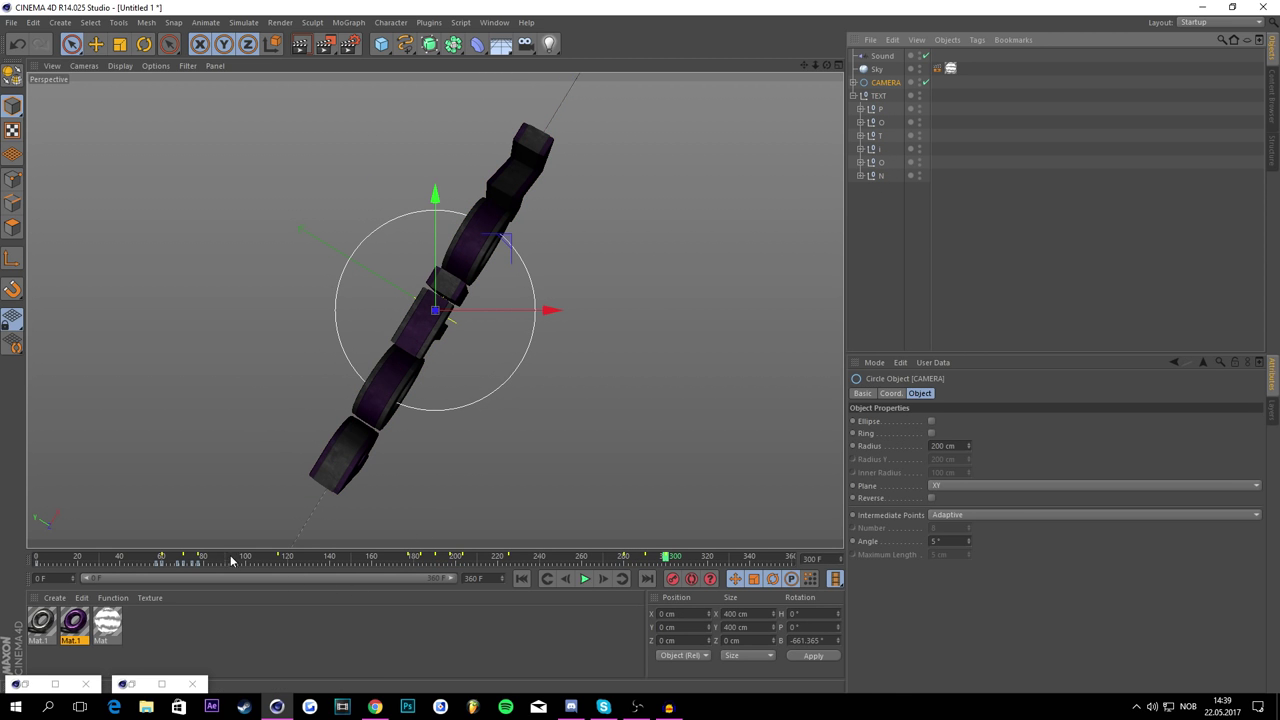
{"action": "left_click", "coordinate": [138, 46]}
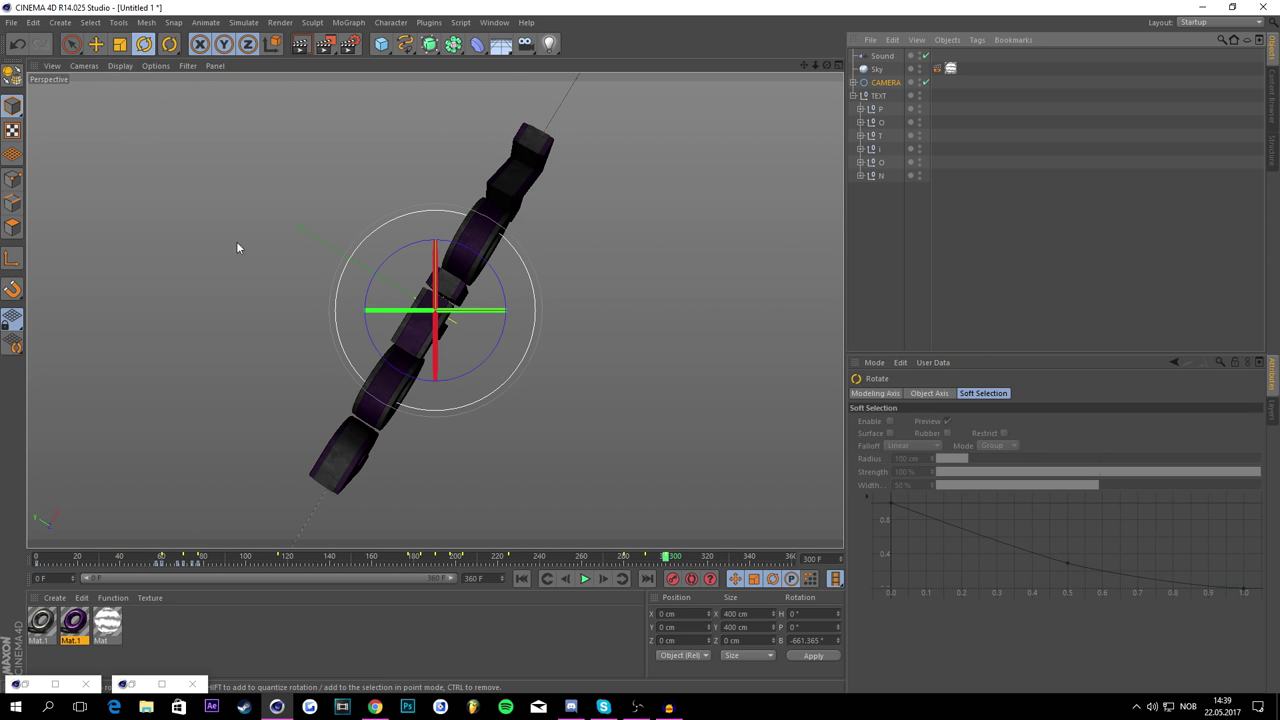
{"action": "left_click_drag", "start_coordinate": [182, 564], "coordinate": [271, 443]}
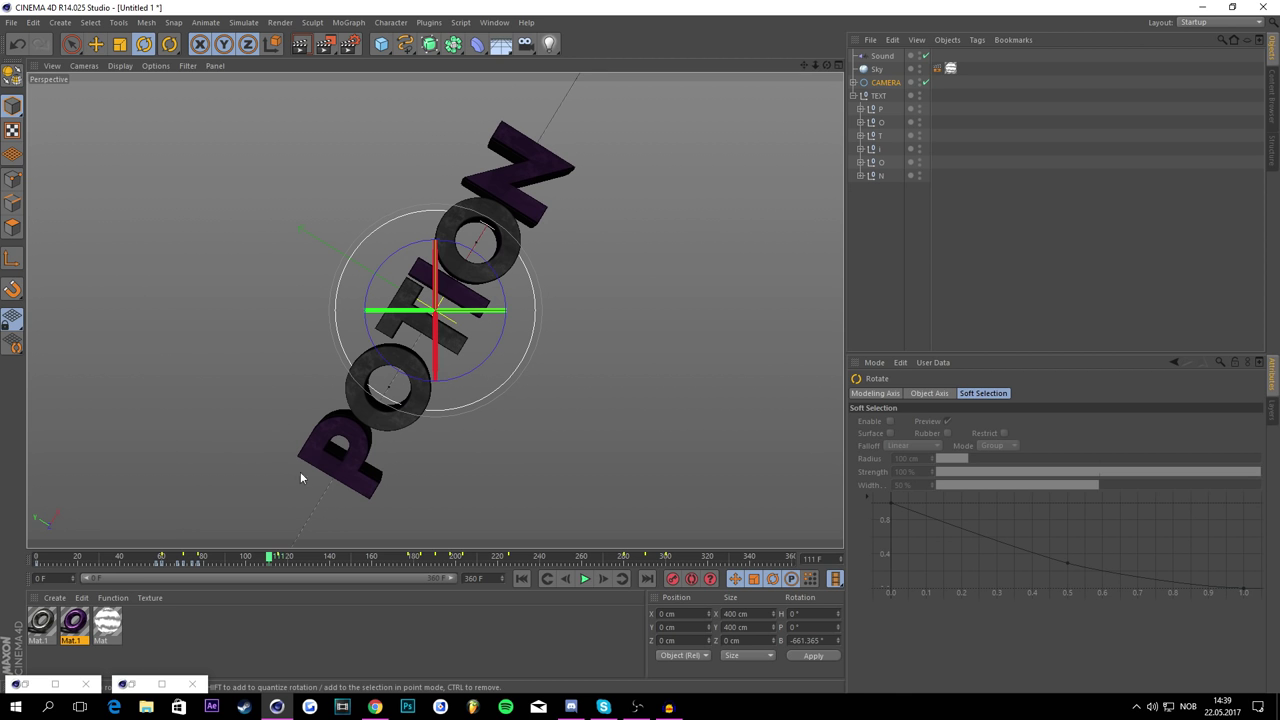
{"action": "left_click_drag", "start_coordinate": [510, 240], "coordinate": [401, 231]}
{"action": "left_click", "coordinate": [175, 557]}
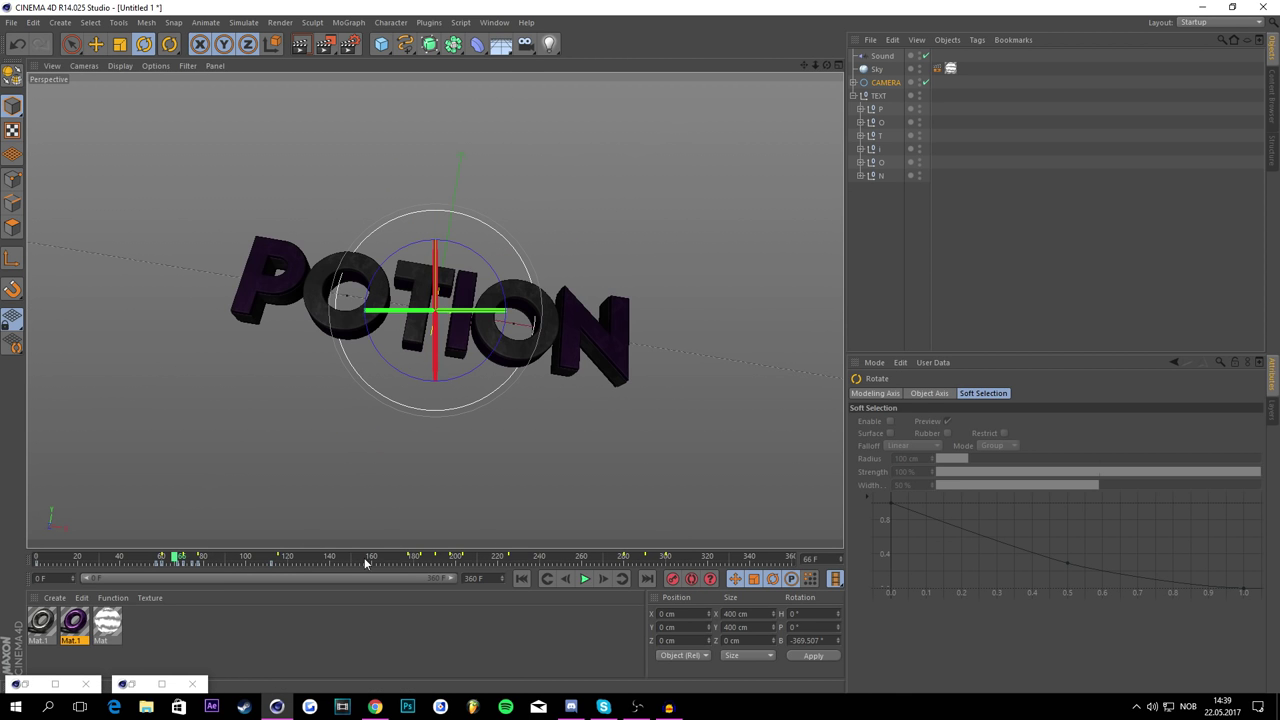
{"action": "left_click", "coordinate": [585, 579]}
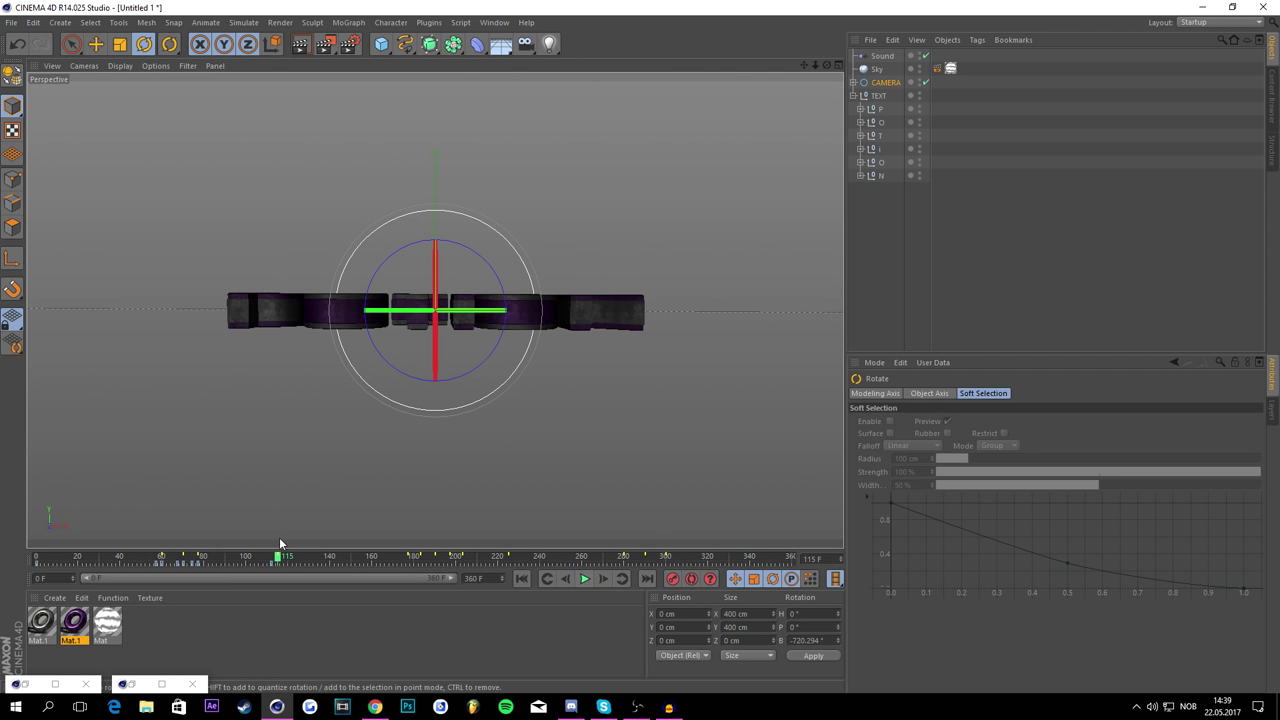
Step: Keyframe the CAMERA circle at a bank of about -452.6° at frame 115 and about -327.1° at frame 175
{"action": "left_click_drag", "start_coordinate": [474, 248], "coordinate": [356, 266]}
{"action": "left_click_drag", "start_coordinate": [278, 556], "coordinate": [404, 568]}
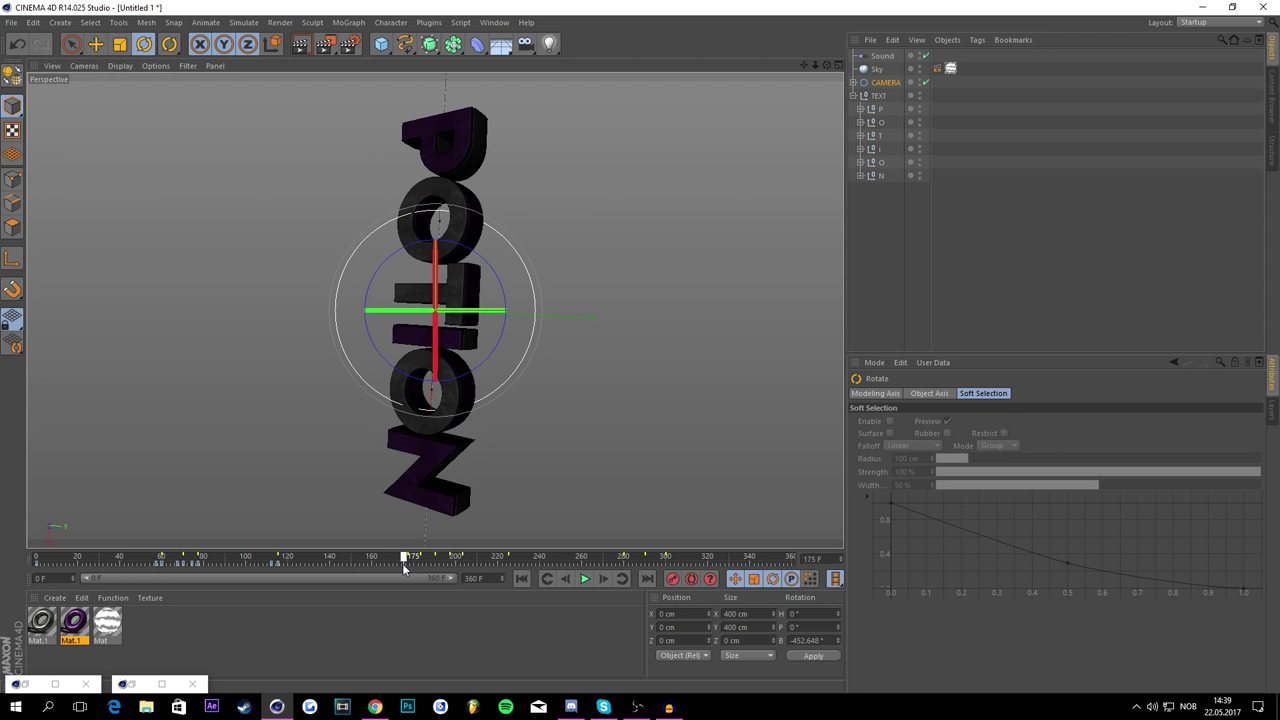
{"action": "left_click_drag", "start_coordinate": [484, 265], "coordinate": [510, 380]}
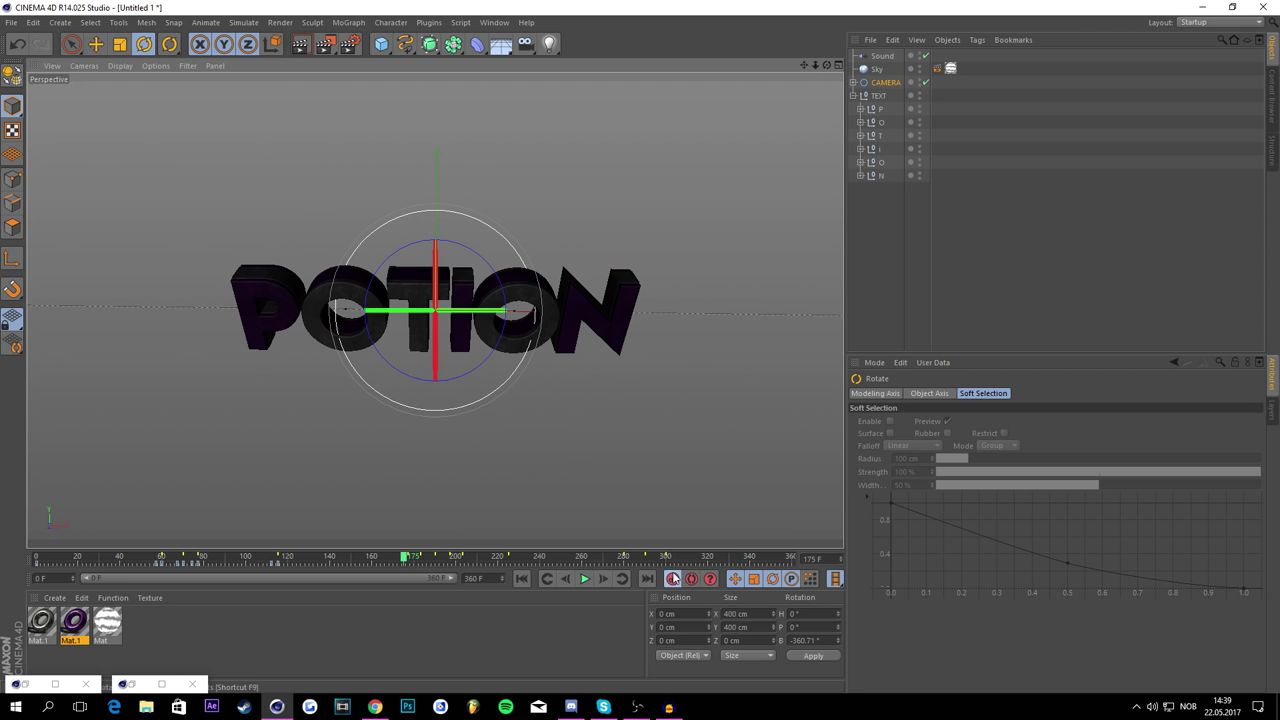
{"action": "left_click_drag", "start_coordinate": [484, 262], "coordinate": [501, 307]}
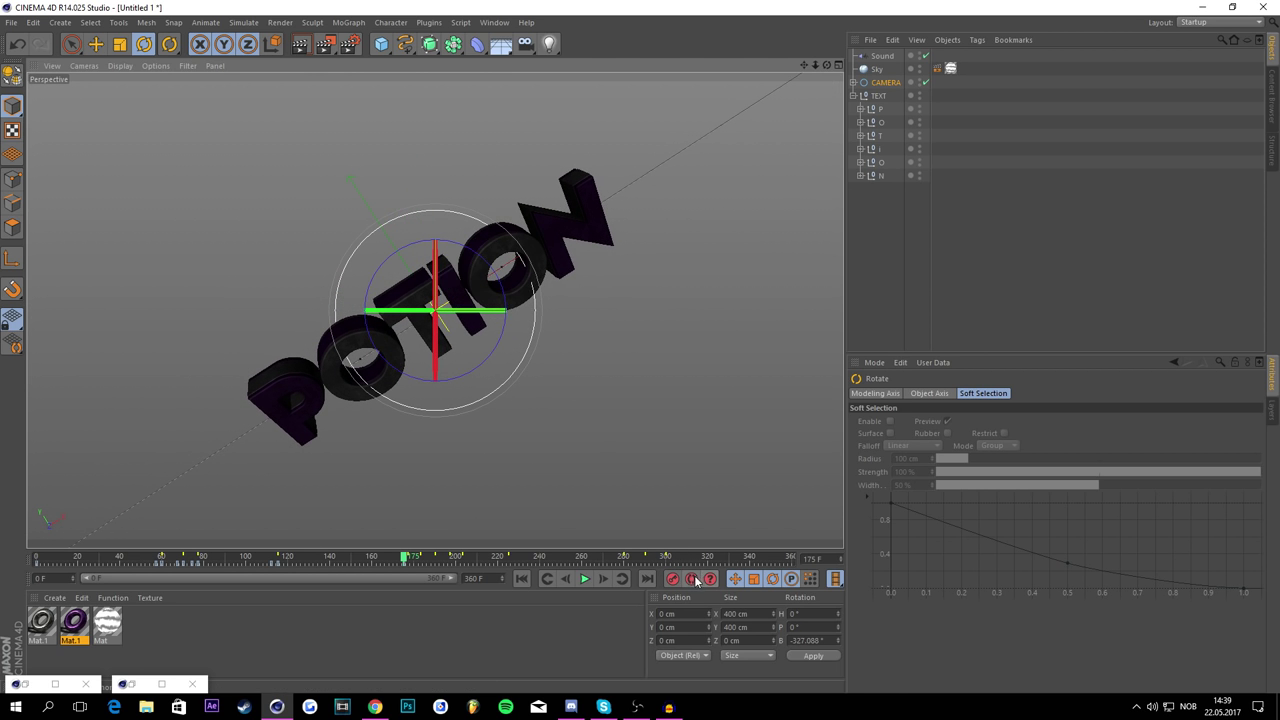
Step: Keyframe the CAMERA circle at a bank of about -210.5° at frame 177 and about -164.7° at frame 181
{"action": "left_click_drag", "start_coordinate": [404, 558], "coordinate": [408, 560]}
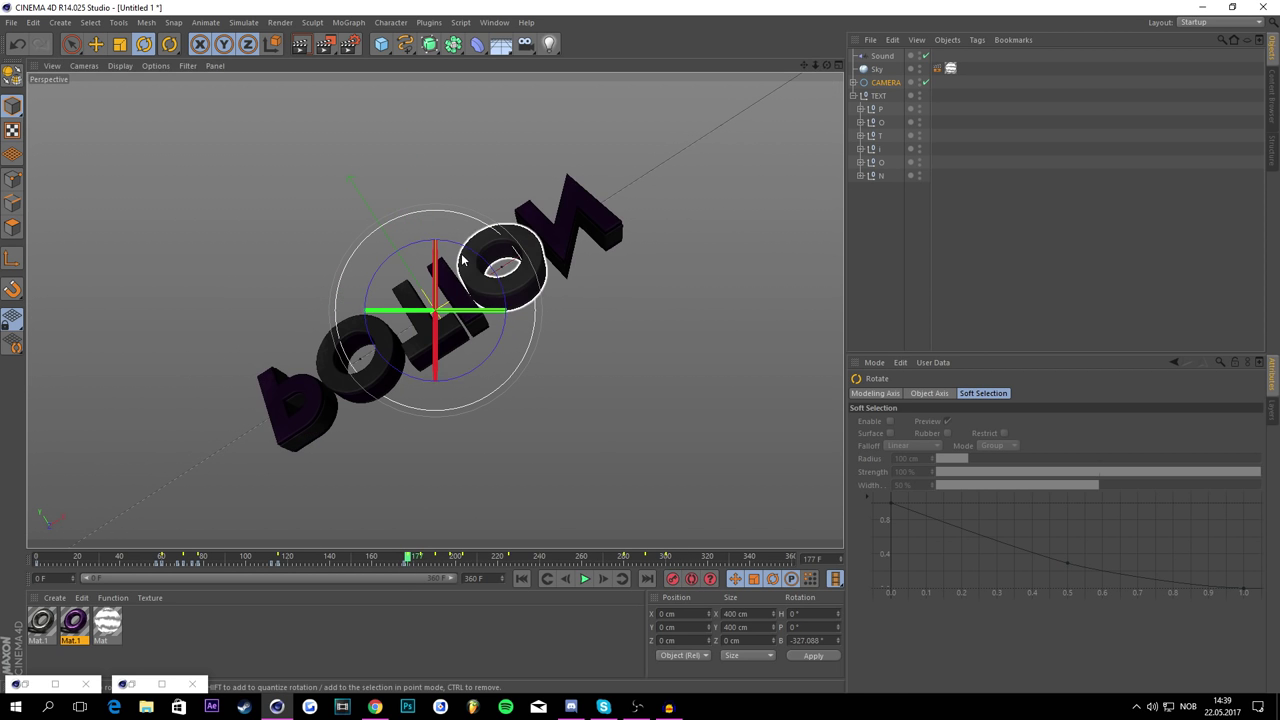
{"action": "left_click_drag", "start_coordinate": [466, 251], "coordinate": [512, 398]}
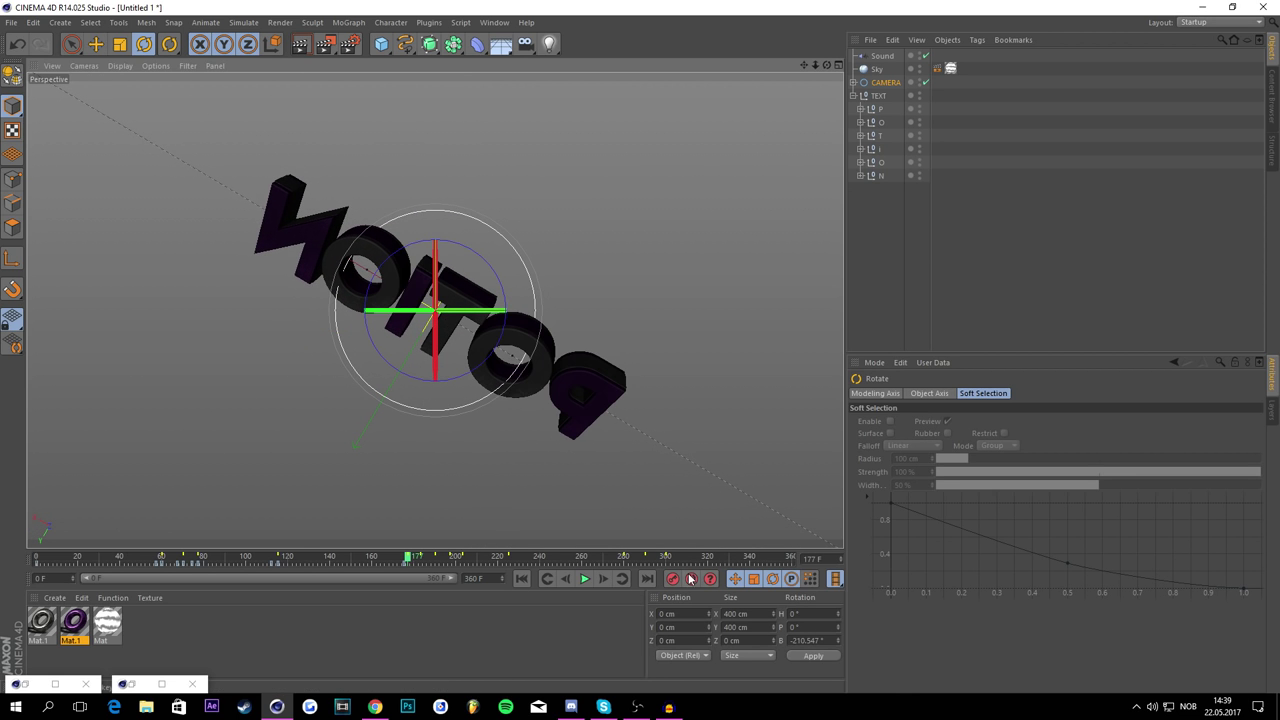
{"action": "left_click_drag", "start_coordinate": [421, 559], "coordinate": [419, 557]}
{"action": "left_click_drag", "start_coordinate": [490, 268], "coordinate": [494, 317]}
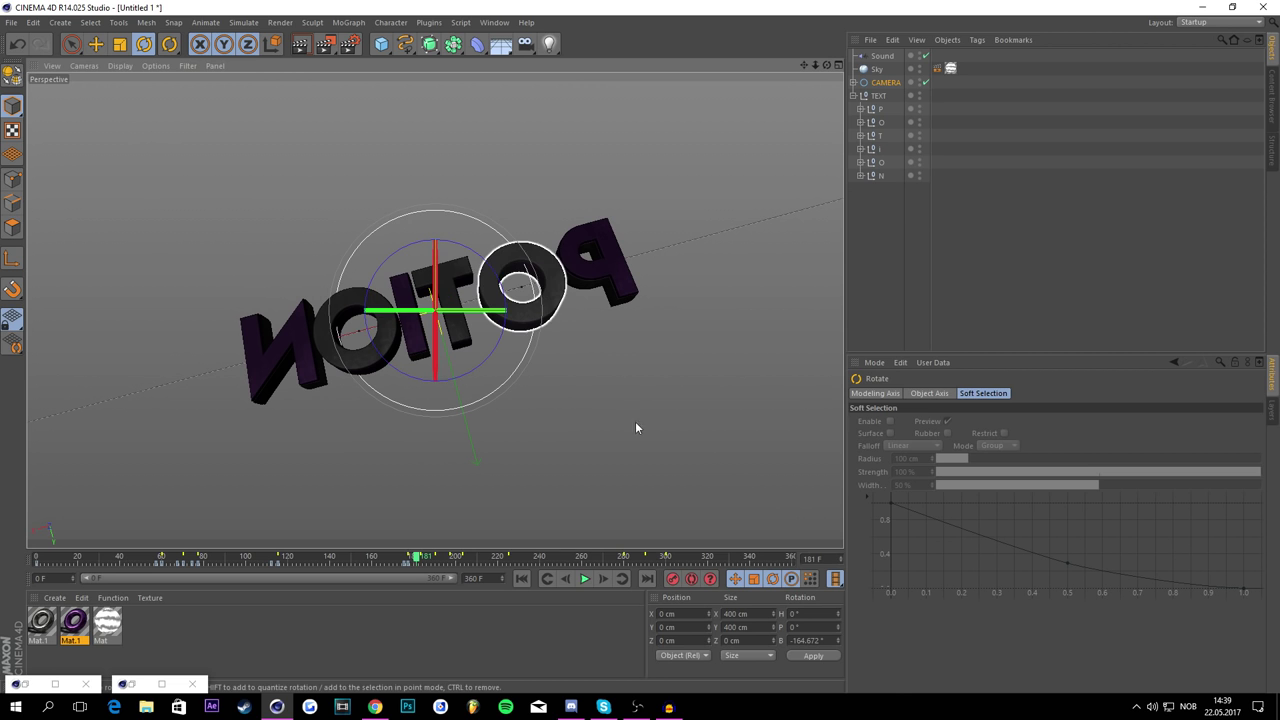
Step: Keyframe a further bank rotation of the CAMERA circle at frame 183 and a bank of about 30.9° at frame 188
{"action": "left_click_drag", "start_coordinate": [419, 561], "coordinate": [421, 564]}
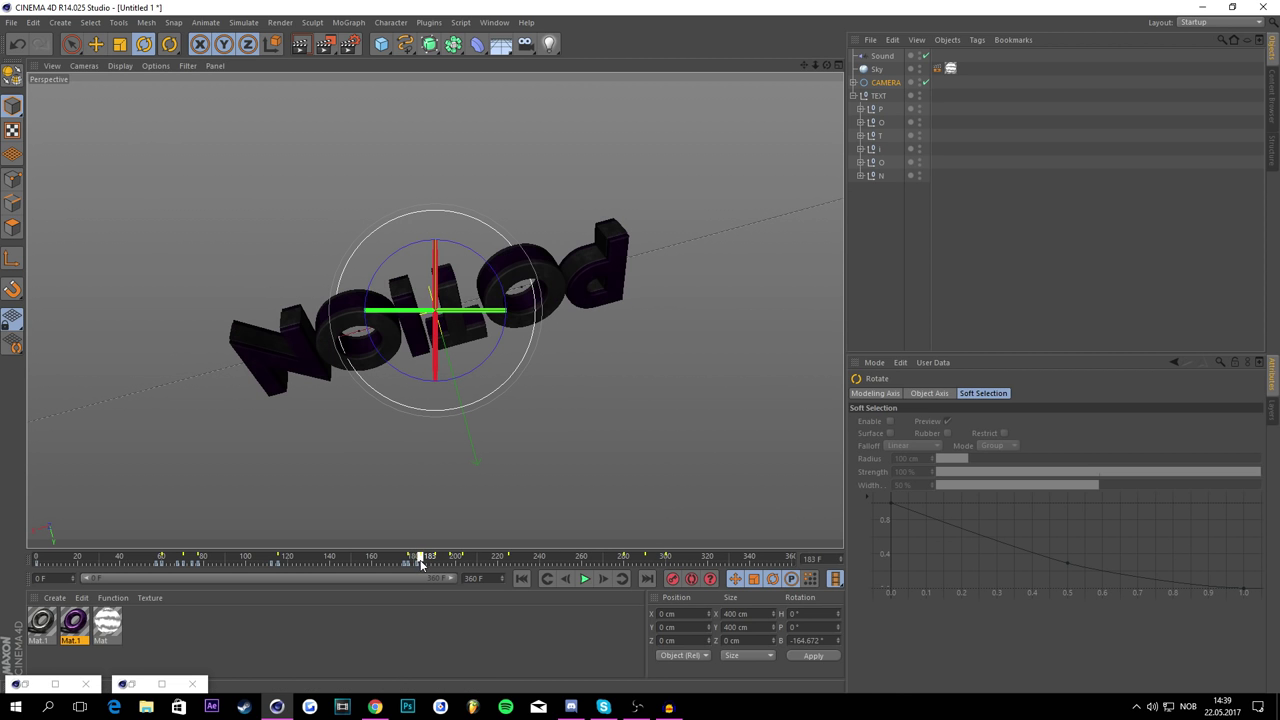
{"action": "left_click_drag", "start_coordinate": [483, 295], "coordinate": [432, 472]}
{"action": "left_click_drag", "start_coordinate": [447, 563], "coordinate": [431, 560]}
{"action": "left_click_drag", "start_coordinate": [482, 262], "coordinate": [663, 423]}
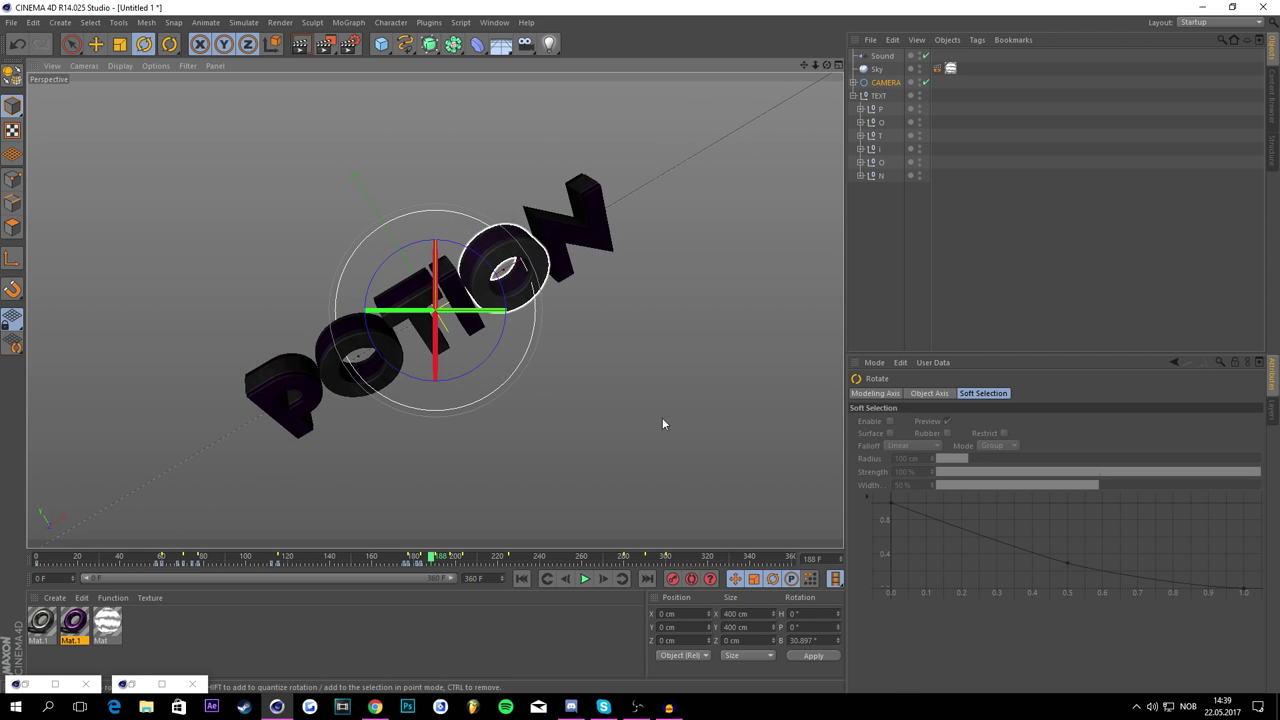
Step: Keyframe the CAMERA circle at a bank of about 149.8° at frame 190 and about 214.1° just before frame 197
{"action": "left_click_drag", "start_coordinate": [440, 557], "coordinate": [436, 557]}
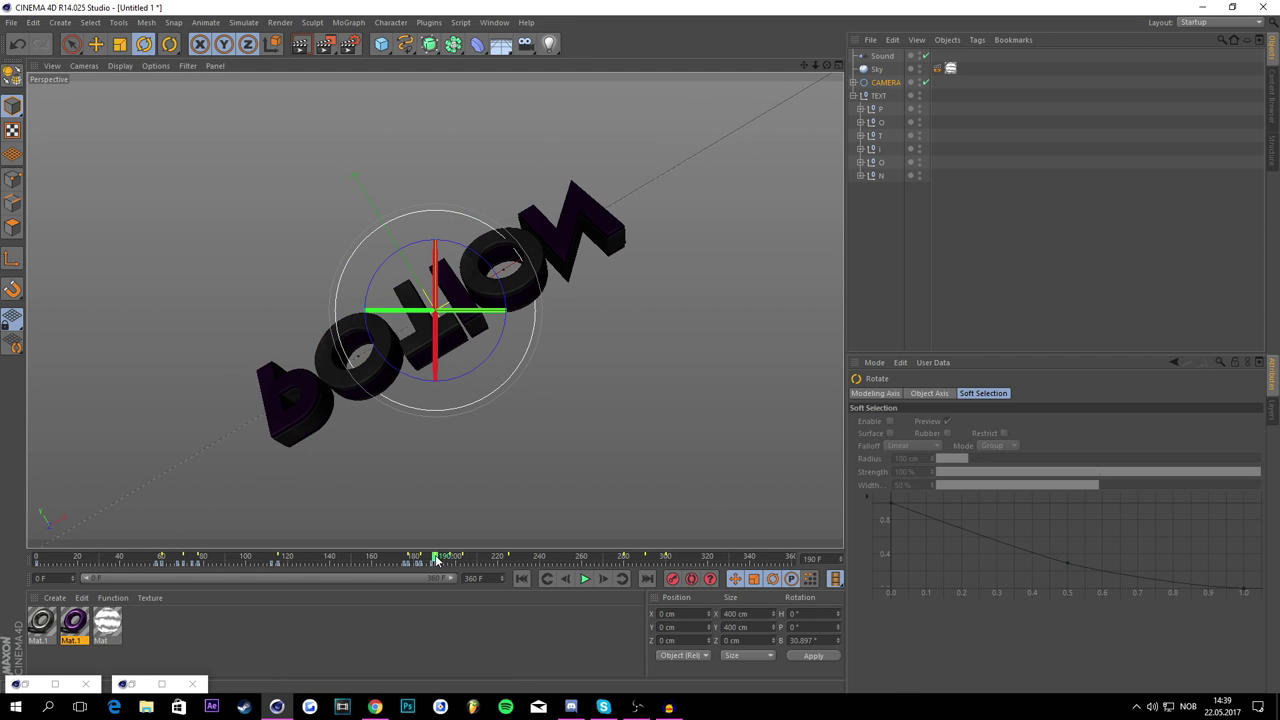
{"action": "left_click_drag", "start_coordinate": [489, 266], "coordinate": [461, 366]}
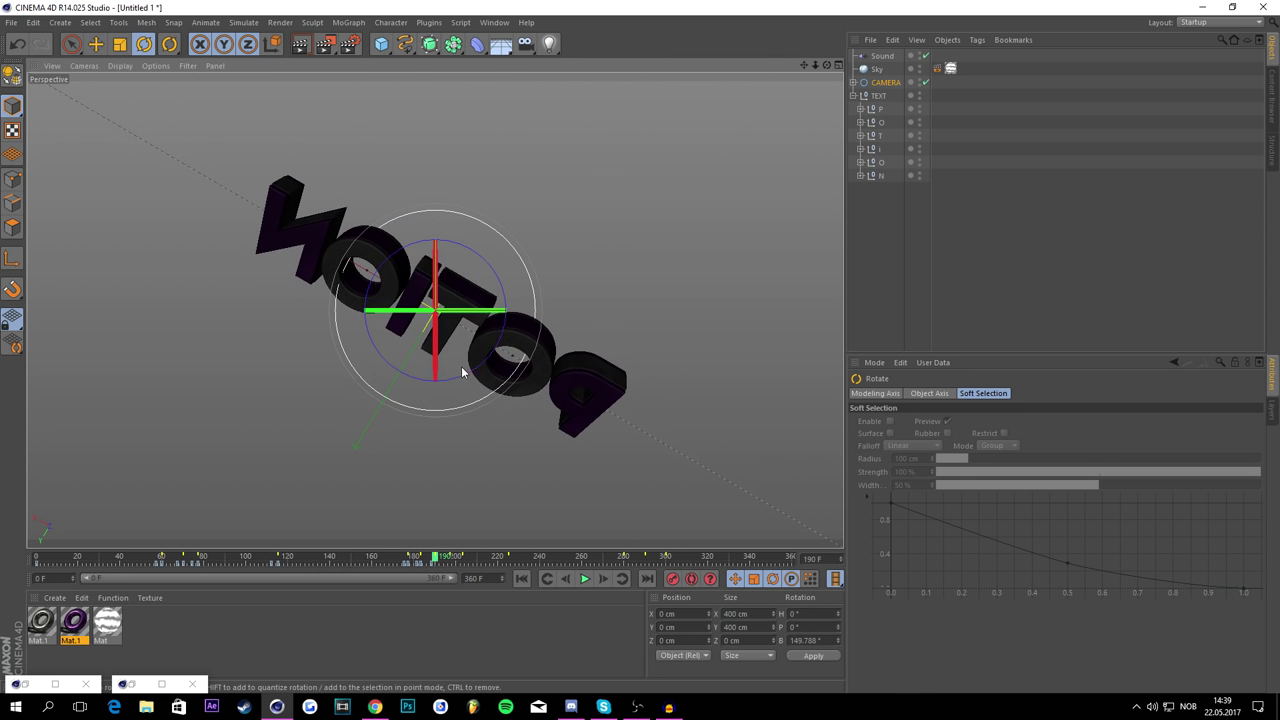
{"action": "left_click", "coordinate": [452, 557]}
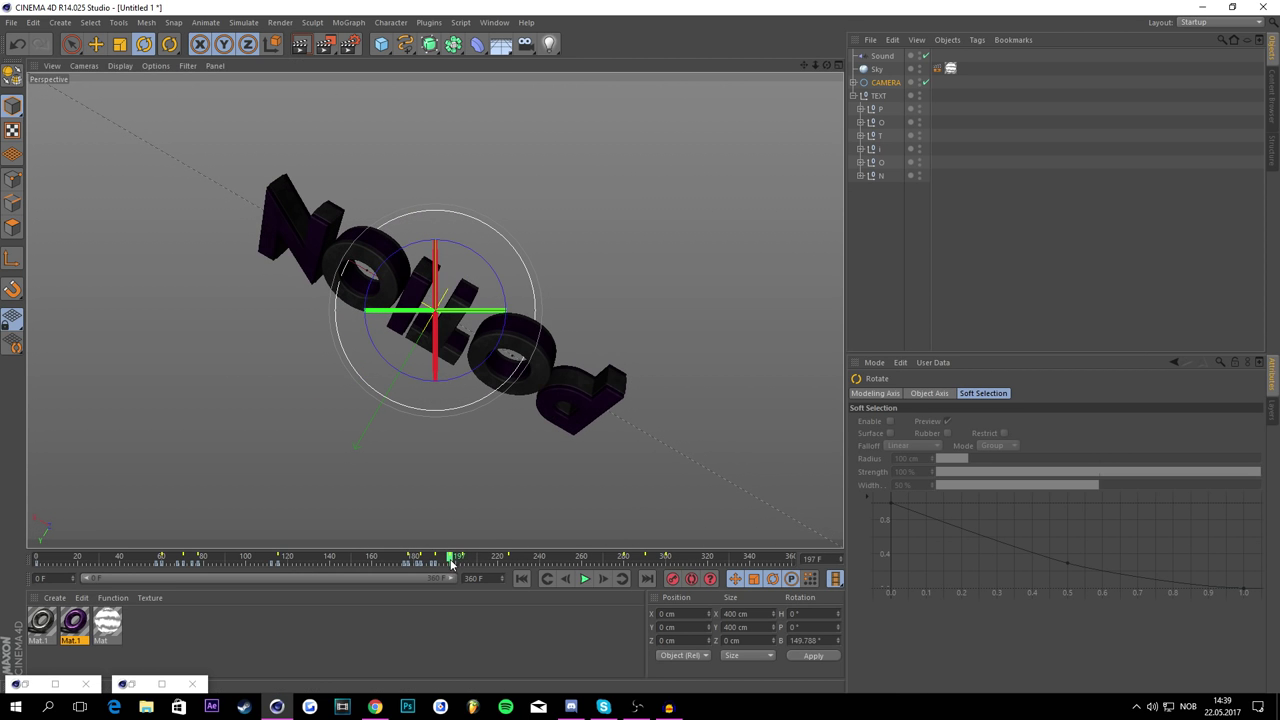
{"action": "left_click_drag", "start_coordinate": [452, 562], "coordinate": [448, 562]}
{"action": "left_click_drag", "start_coordinate": [480, 263], "coordinate": [654, 535]}
Step: Keyframe the CAMERA circle at banks of about 334.1° at frame 197, 388.6° at frame 201 and 489.3° at frame 203
{"action": "left_click_drag", "start_coordinate": [449, 562], "coordinate": [452, 563]}
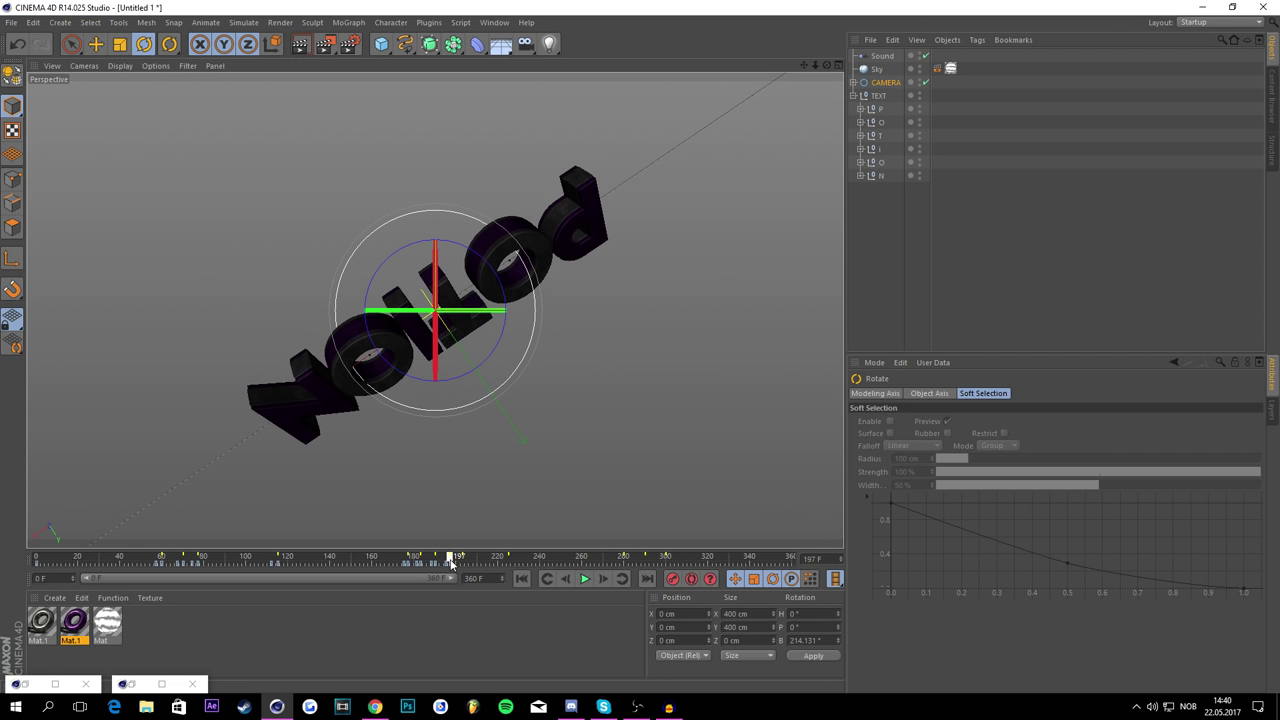
{"action": "left_click_drag", "start_coordinate": [498, 376], "coordinate": [460, 440]}
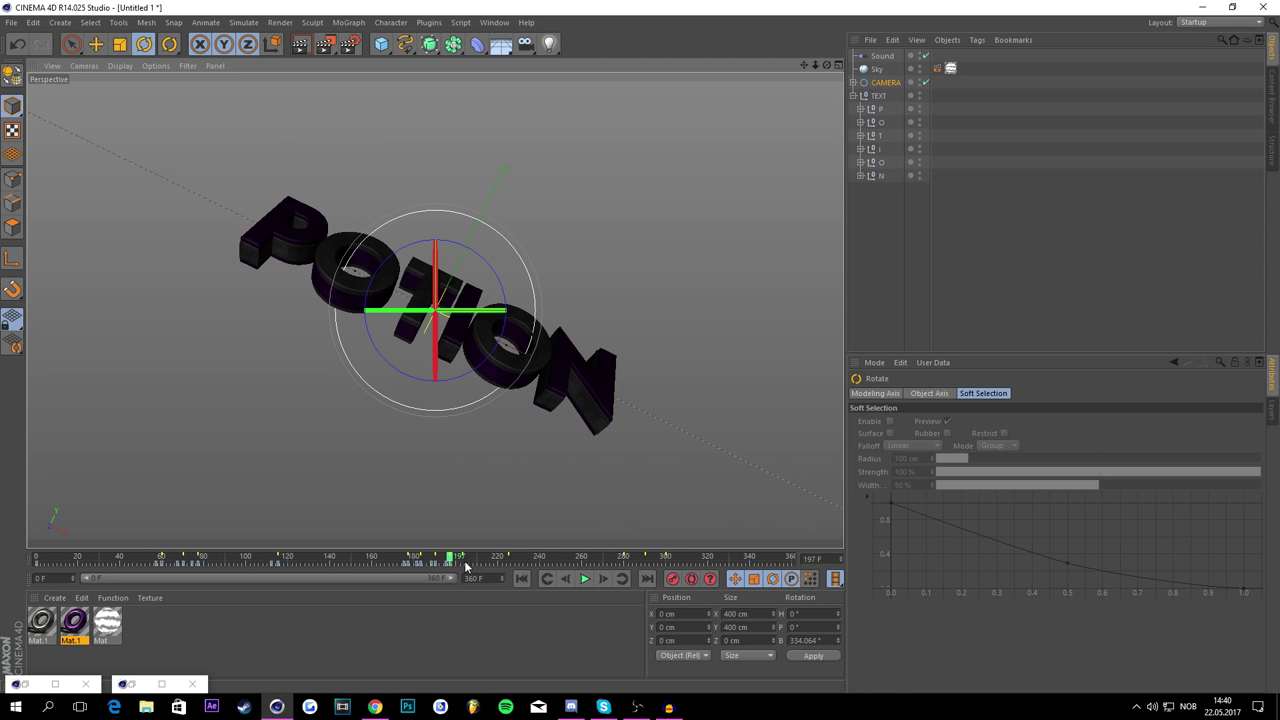
{"action": "left_click_drag", "start_coordinate": [465, 566], "coordinate": [463, 552]}
{"action": "left_click_drag", "start_coordinate": [481, 260], "coordinate": [504, 320]}
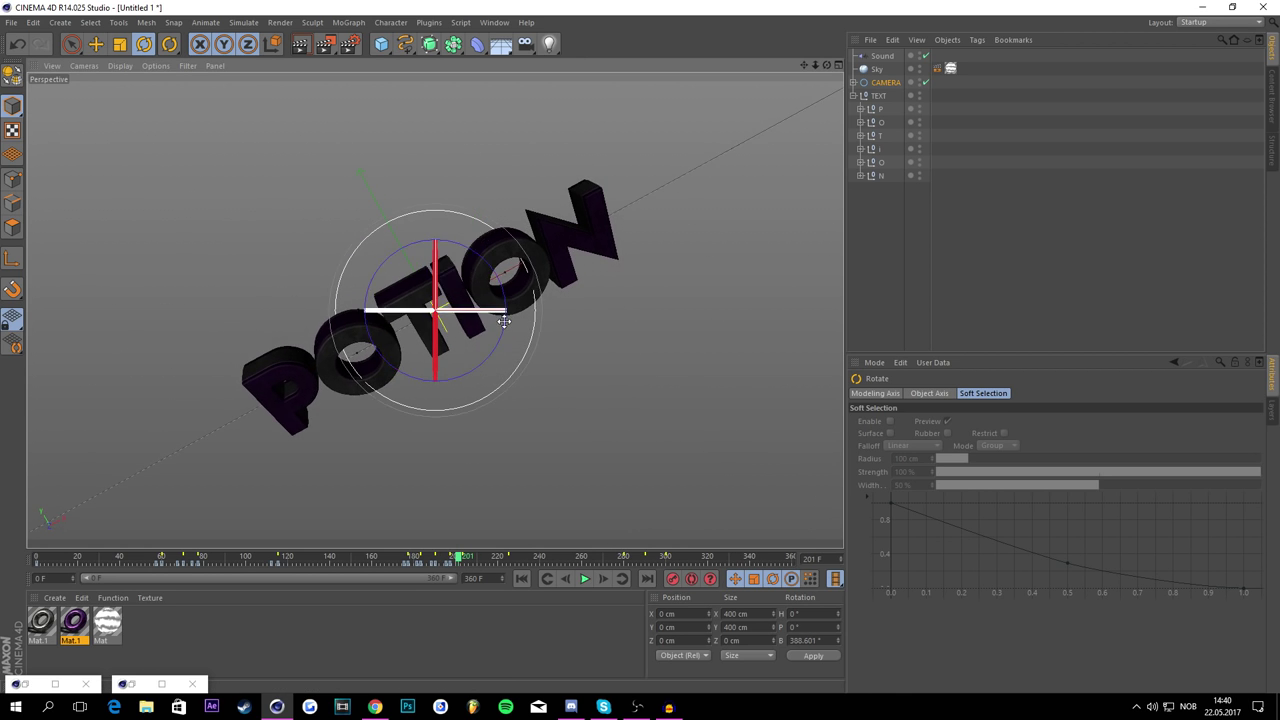
{"action": "left_click", "coordinate": [462, 558]}
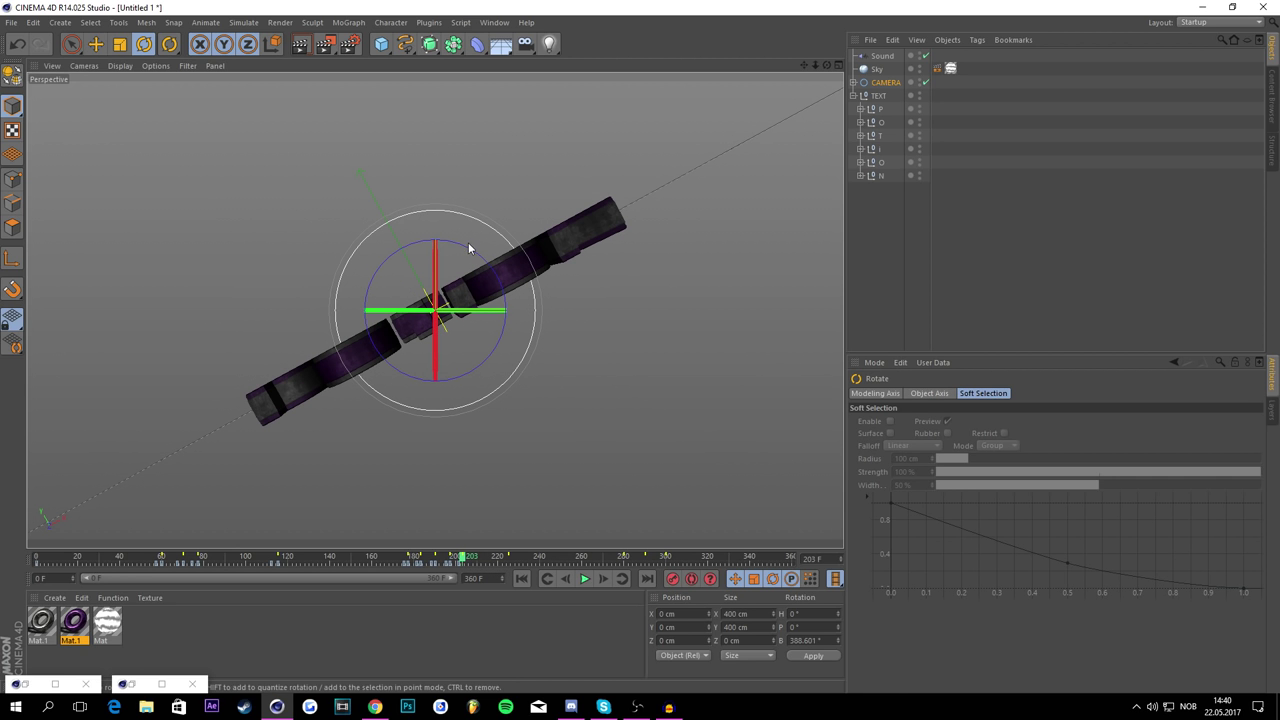
{"action": "left_click_drag", "start_coordinate": [474, 256], "coordinate": [494, 345]}
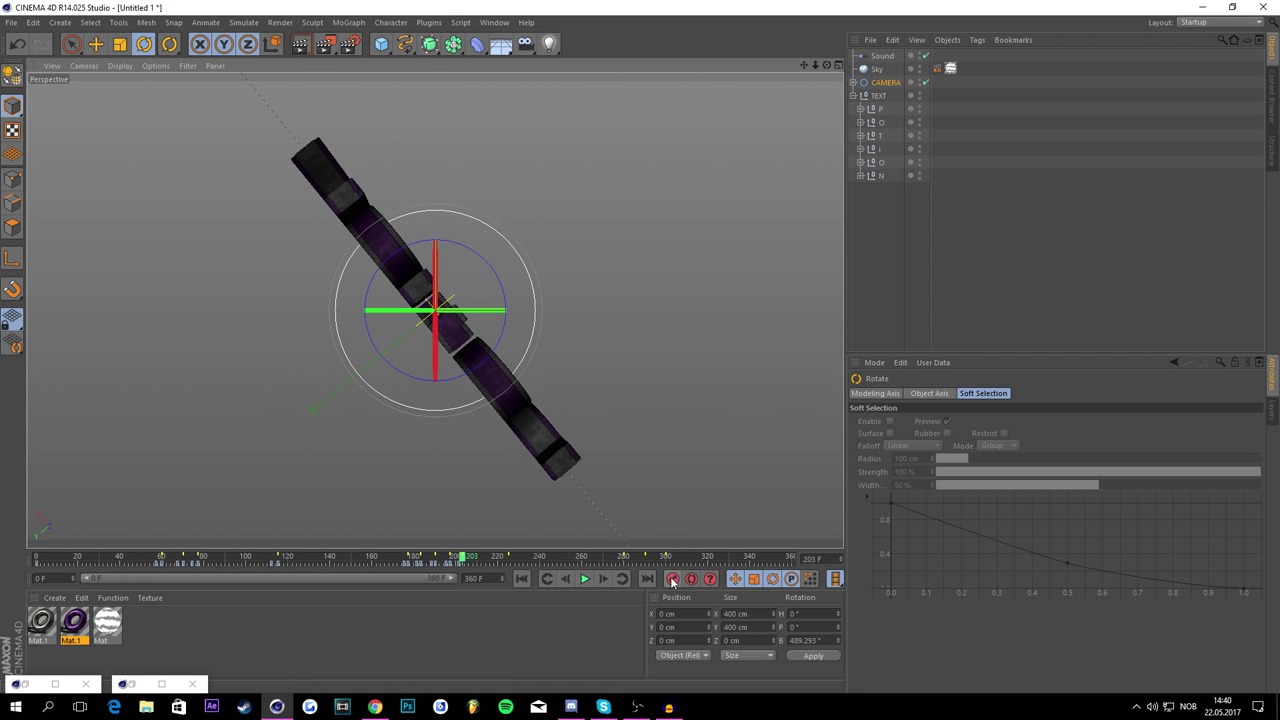
Step: Play back the animation, and keyframe the CAMERA circle again at frame 203 with a bank of about 624.9°
{"action": "left_click", "coordinate": [584, 578]}
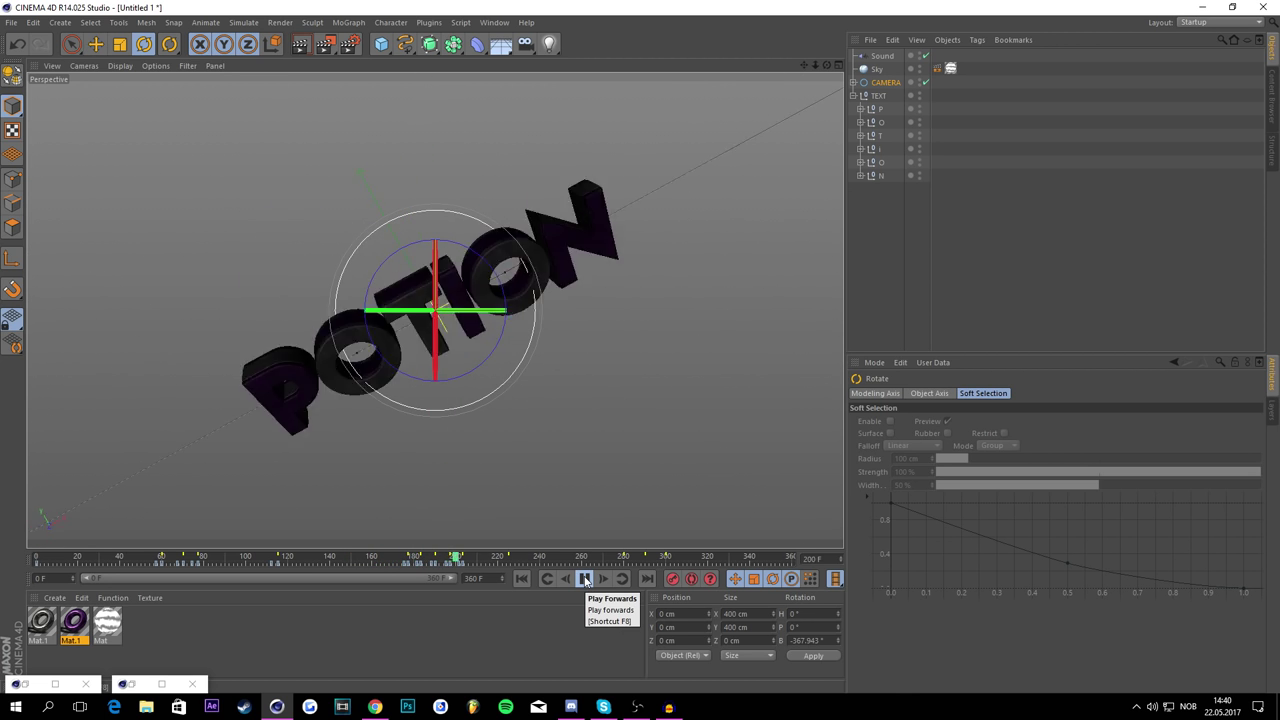
{"action": "left_click", "coordinate": [586, 582]}
{"action": "left_click_drag", "start_coordinate": [494, 560], "coordinate": [466, 577]}
{"action": "left_click_drag", "start_coordinate": [494, 273], "coordinate": [449, 388]}
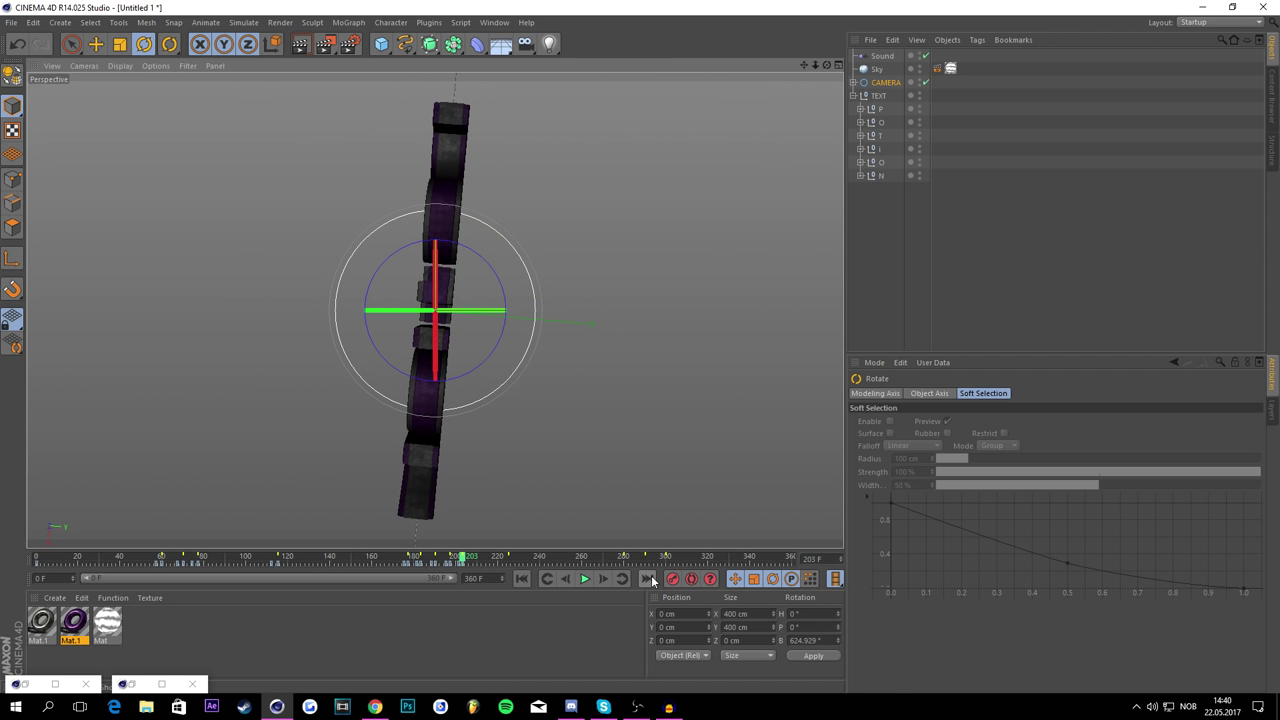
Step: Keyframe the CAMERA circle at a bank of about 720° at frame 222 and about 452.4° at frame 225
{"action": "left_click_drag", "start_coordinate": [468, 548], "coordinate": [503, 577]}
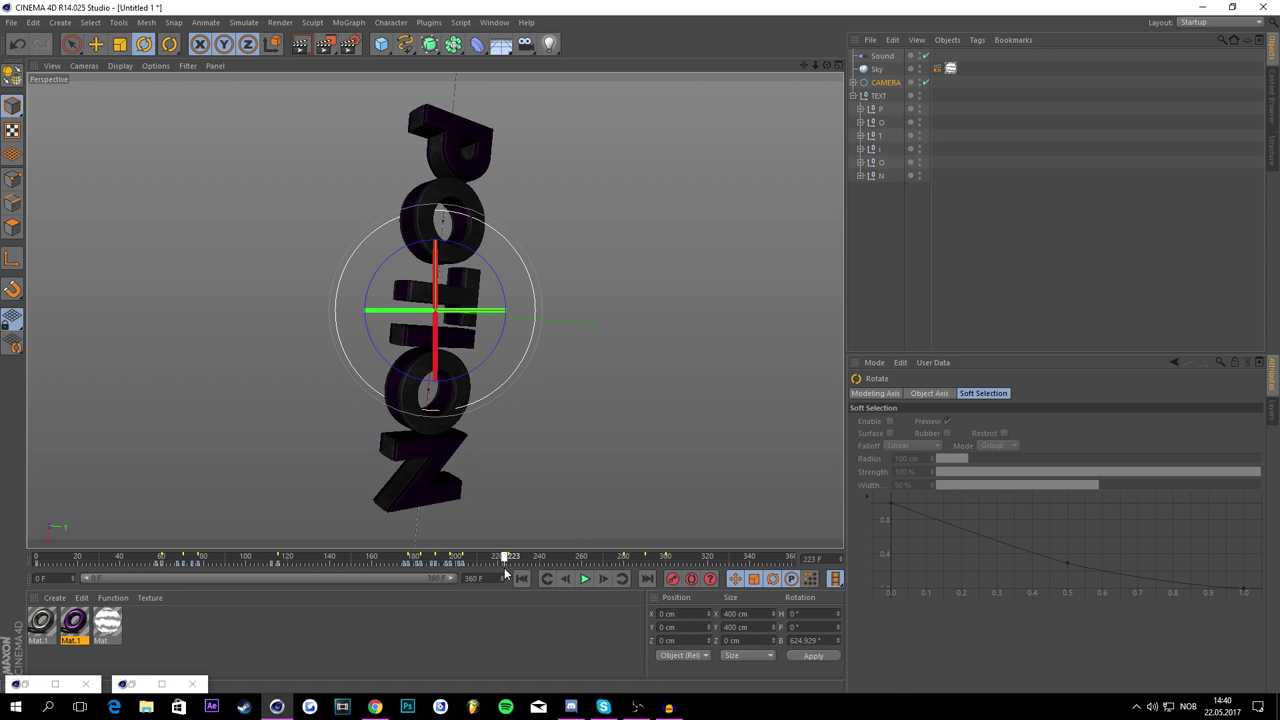
{"action": "left_click_drag", "start_coordinate": [504, 245], "coordinate": [477, 363]}
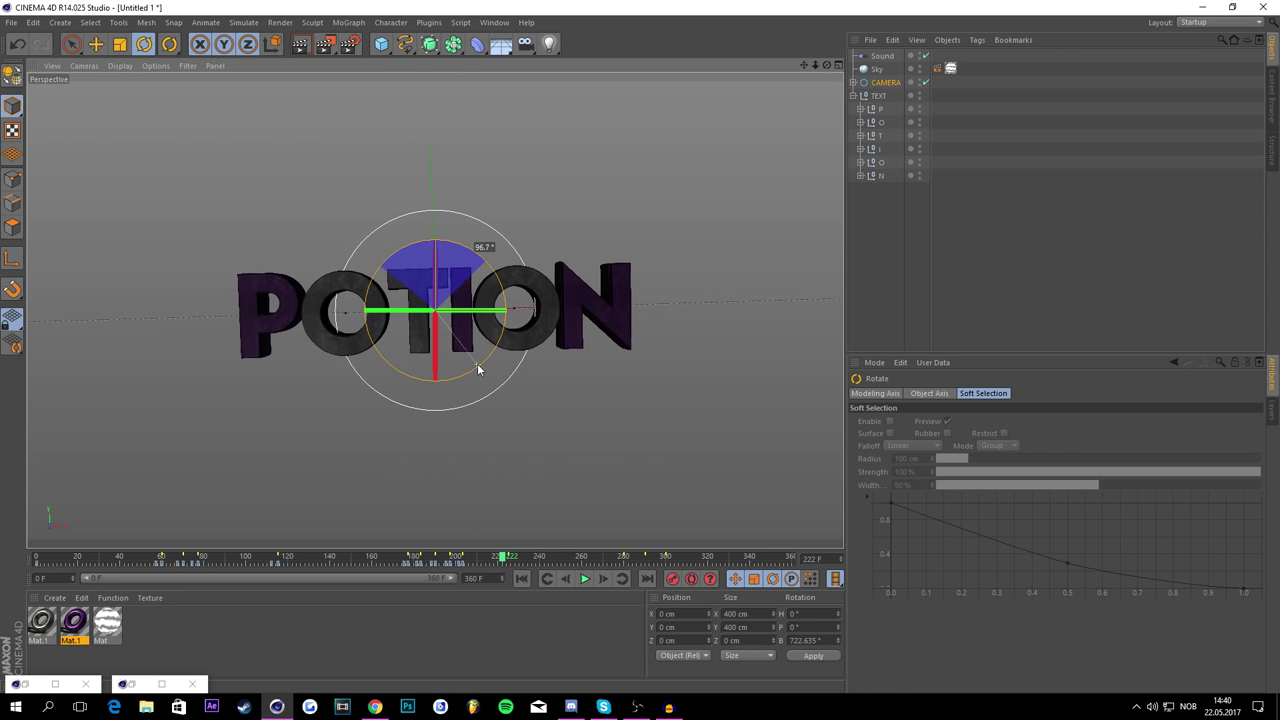
{"action": "left_click", "coordinate": [514, 560]}
{"action": "left_click", "coordinate": [508, 558]}
{"action": "left_click_drag", "start_coordinate": [475, 256], "coordinate": [667, 512]}
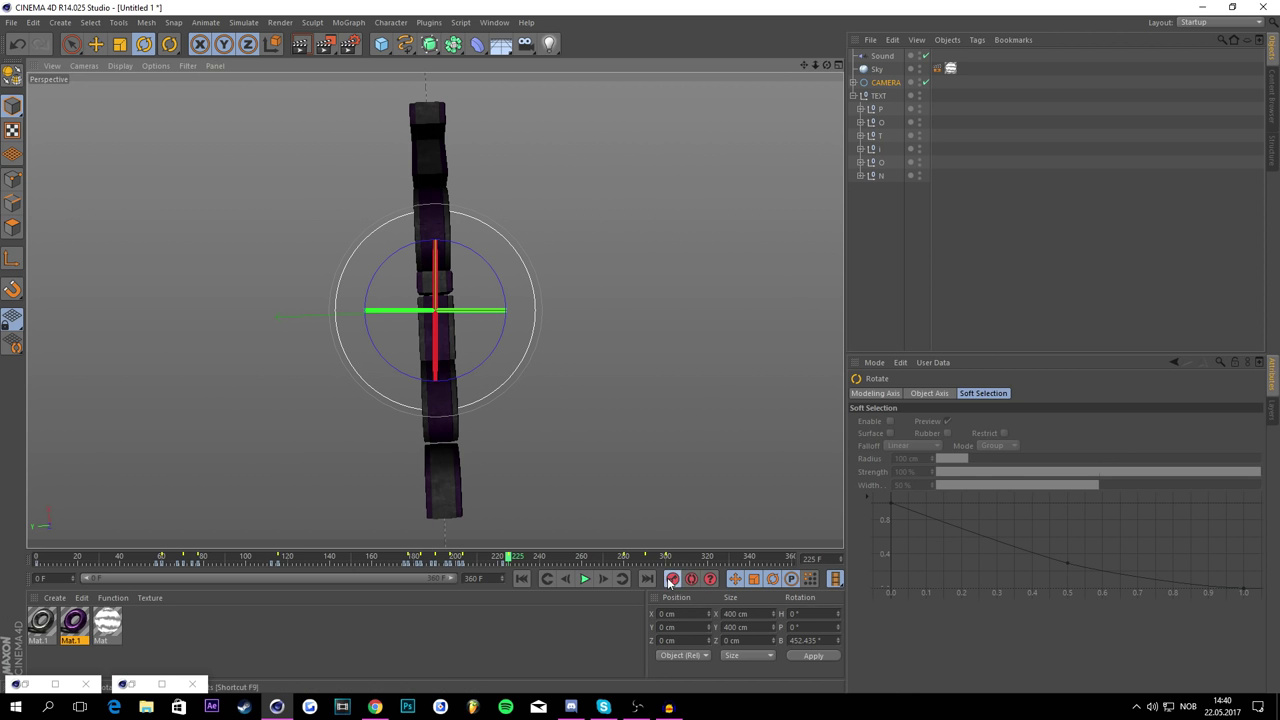
Step: Try a bank of about 381.8° for the CAMERA circle at frame 277 and a further rotation at frame 280
{"action": "left_click_drag", "start_coordinate": [529, 559], "coordinate": [524, 485]}
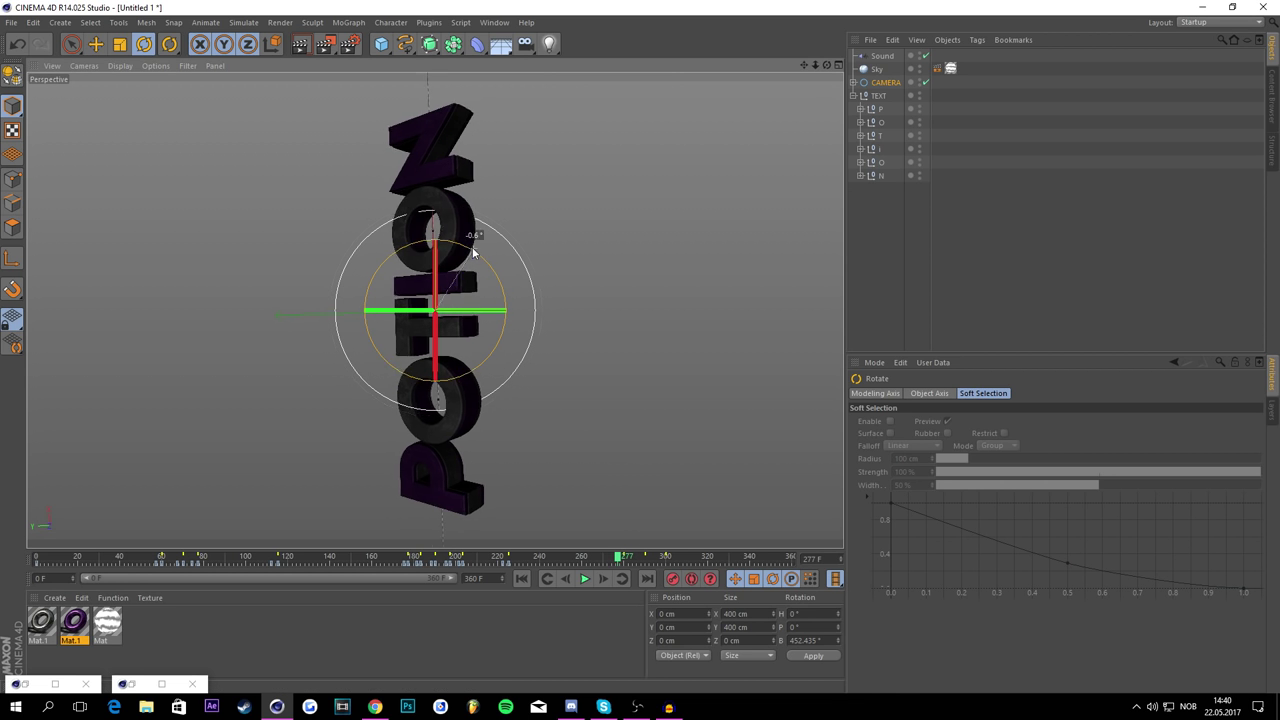
{"action": "left_click_drag", "start_coordinate": [470, 268], "coordinate": [368, 236]}
{"action": "left_click", "coordinate": [670, 578]}
{"action": "left_click_drag", "start_coordinate": [617, 557], "coordinate": [624, 557]}
{"action": "left_click_drag", "start_coordinate": [480, 272], "coordinate": [464, 251]}
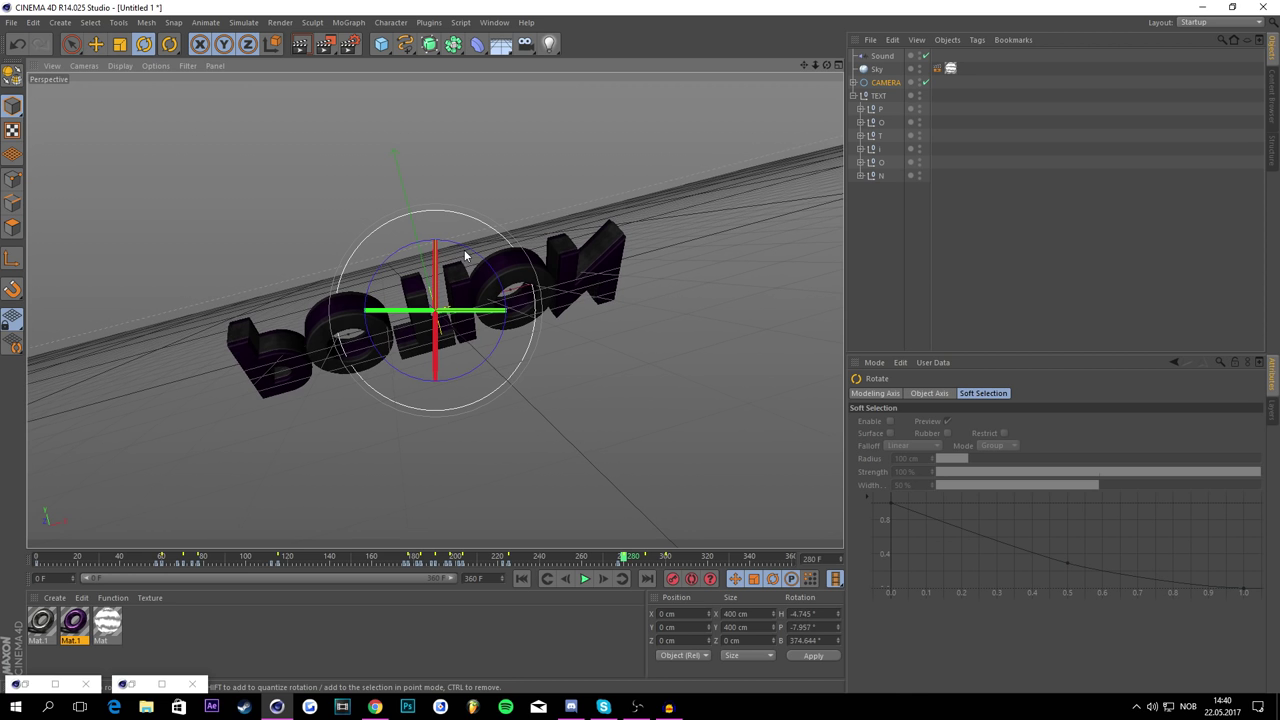
{"action": "key", "text": "ctrl+z"}
Step: Keyframe the CAMERA circle at a bank of about 326.6° at frame 277 and about 209.6° at frame 280
{"action": "left_click_drag", "start_coordinate": [620, 565], "coordinate": [618, 571]}
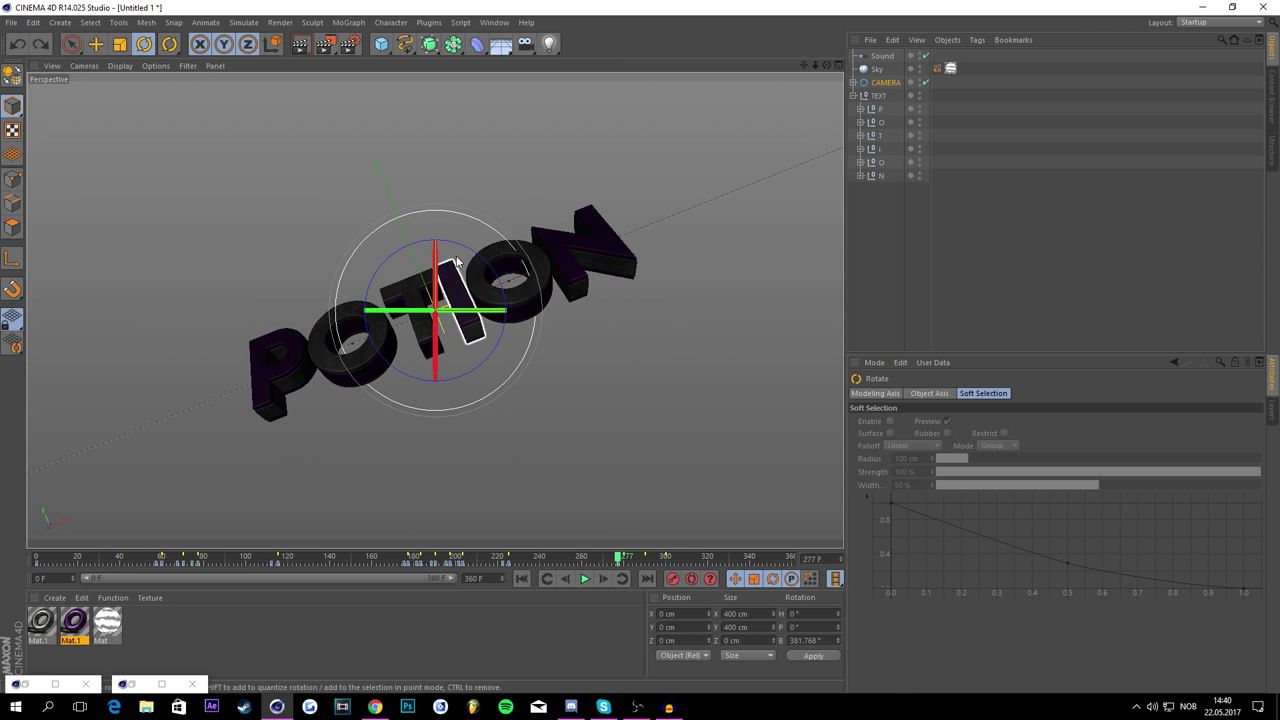
{"action": "left_click_drag", "start_coordinate": [456, 262], "coordinate": [474, 268]}
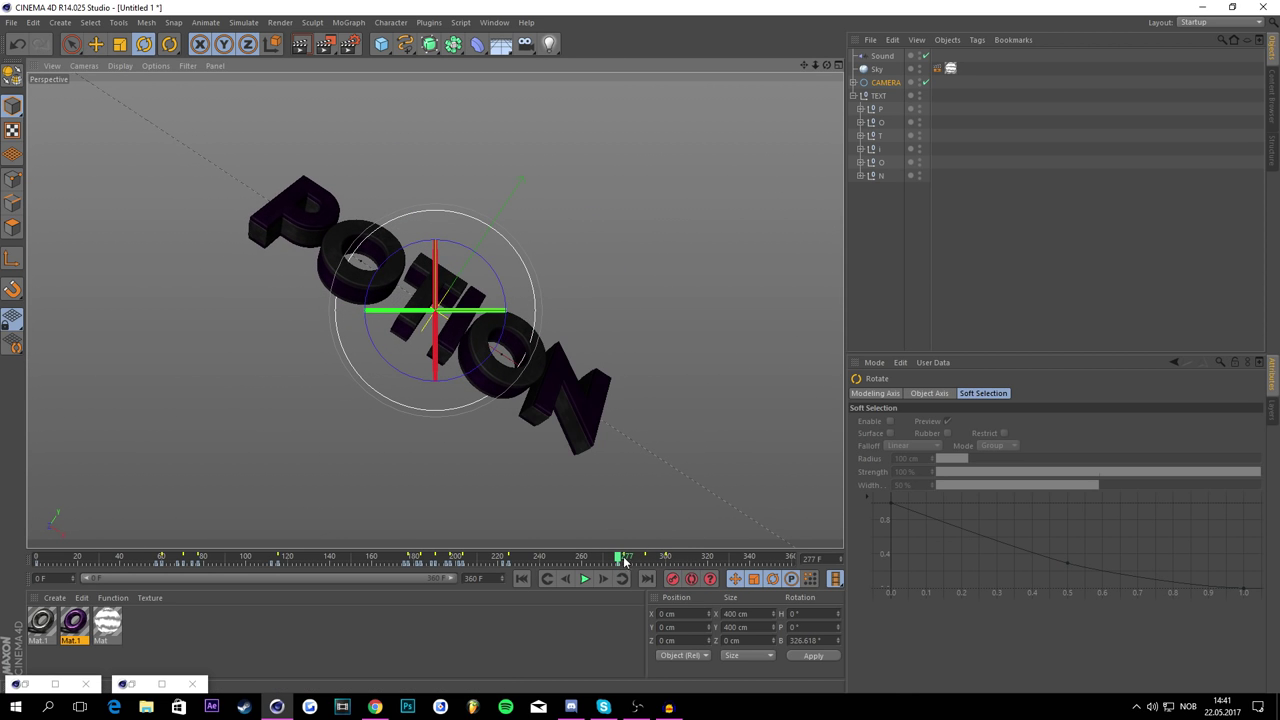
{"action": "left_click_drag", "start_coordinate": [623, 563], "coordinate": [625, 563]}
{"action": "left_click_drag", "start_coordinate": [480, 260], "coordinate": [340, 345]}
Step: Keyframe the CAMERA circle at a bank of about 144.8° at frame 287 and a further bank rotation at frame 290
{"action": "left_click_drag", "start_coordinate": [634, 560], "coordinate": [646, 558]}
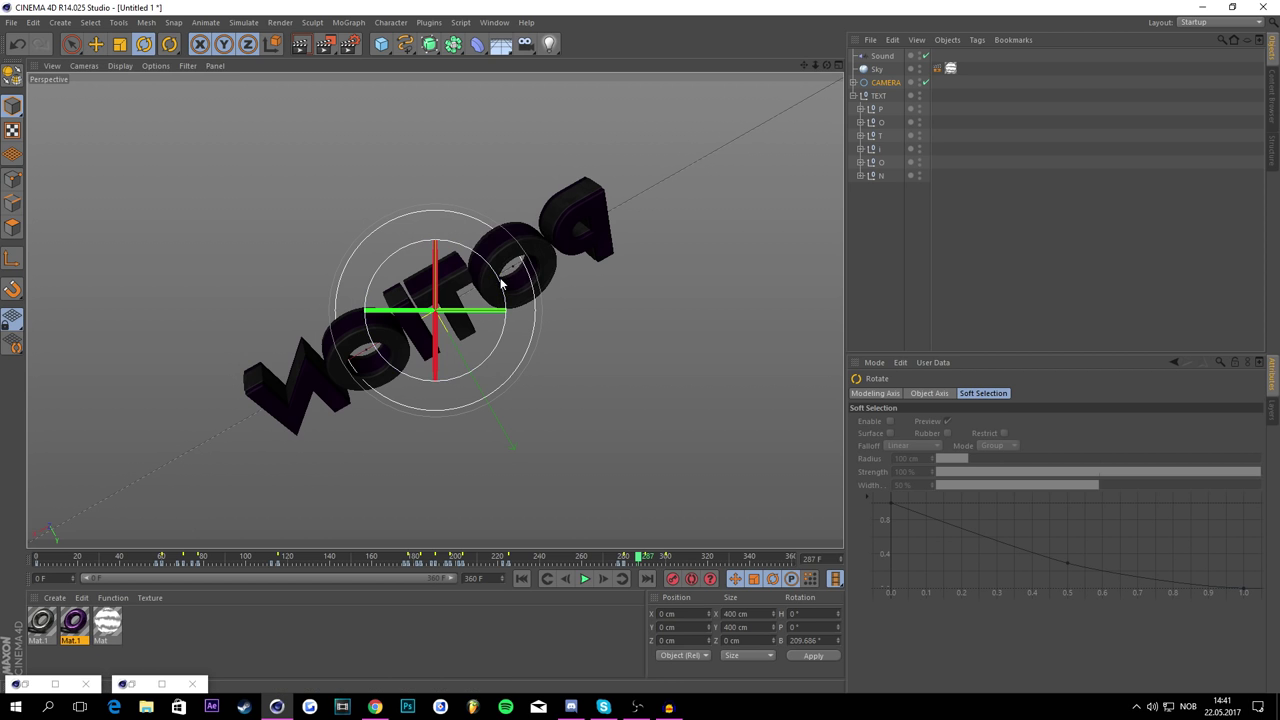
{"action": "left_click_drag", "start_coordinate": [530, 285], "coordinate": [491, 289]}
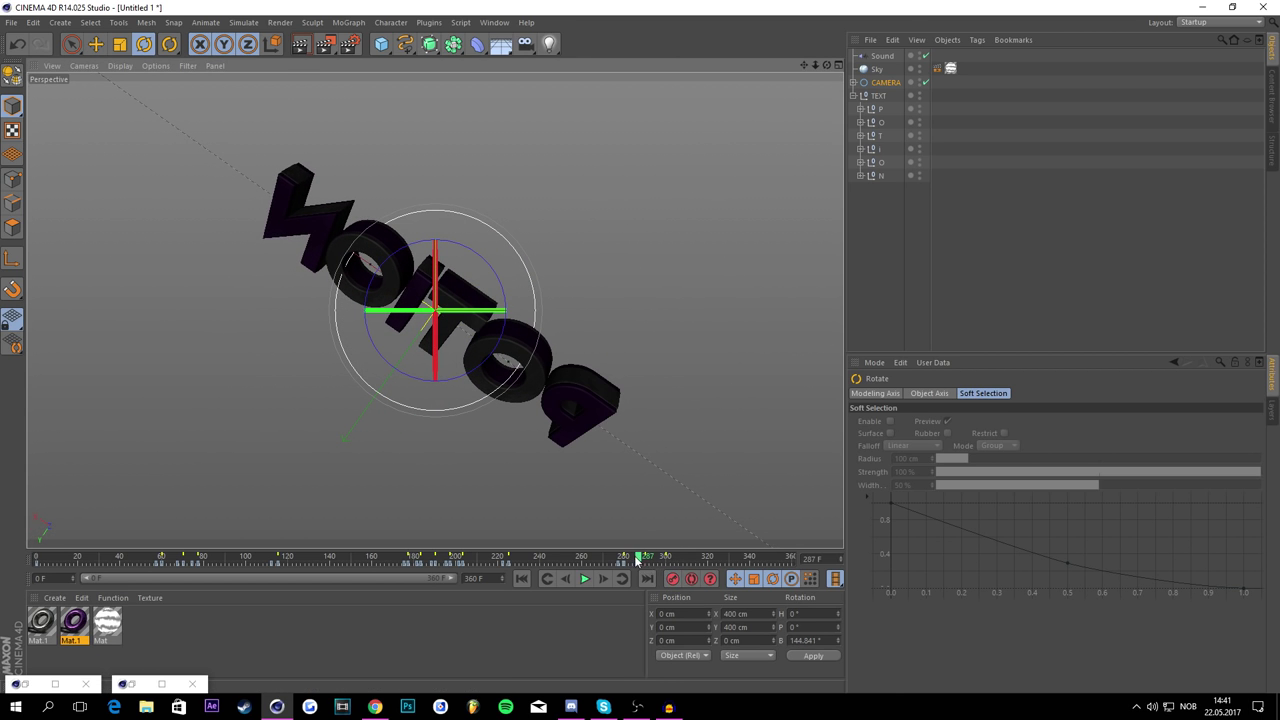
{"action": "left_click_drag", "start_coordinate": [636, 560], "coordinate": [647, 562]}
{"action": "left_click", "coordinate": [565, 579]}
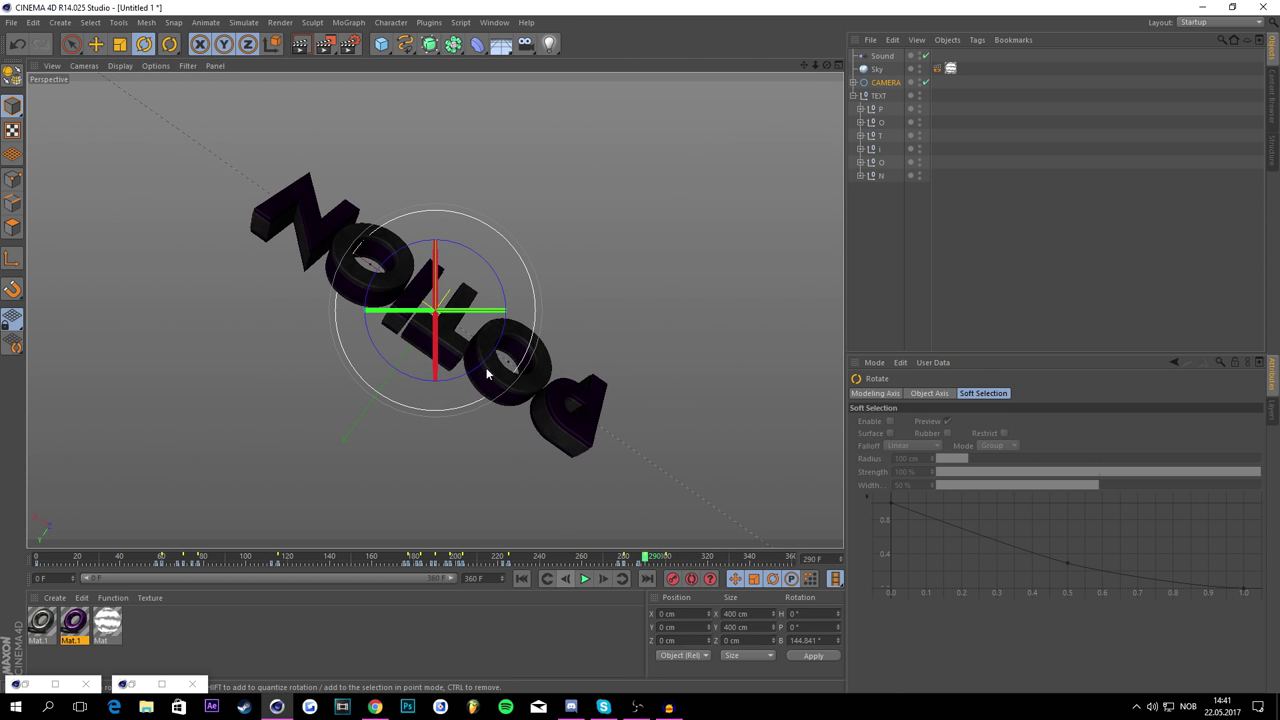
{"action": "left_click_drag", "start_coordinate": [434, 240], "coordinate": [300, 300]}
Step: Keyframe the CAMERA circle at a bank of about -75.6° just before frame 301 and about -391.7° at frame 301
{"action": "left_click_drag", "start_coordinate": [638, 565], "coordinate": [661, 565]}
{"action": "left_click_drag", "start_coordinate": [490, 291], "coordinate": [340, 268]}
{"action": "left_click", "coordinate": [667, 558]}
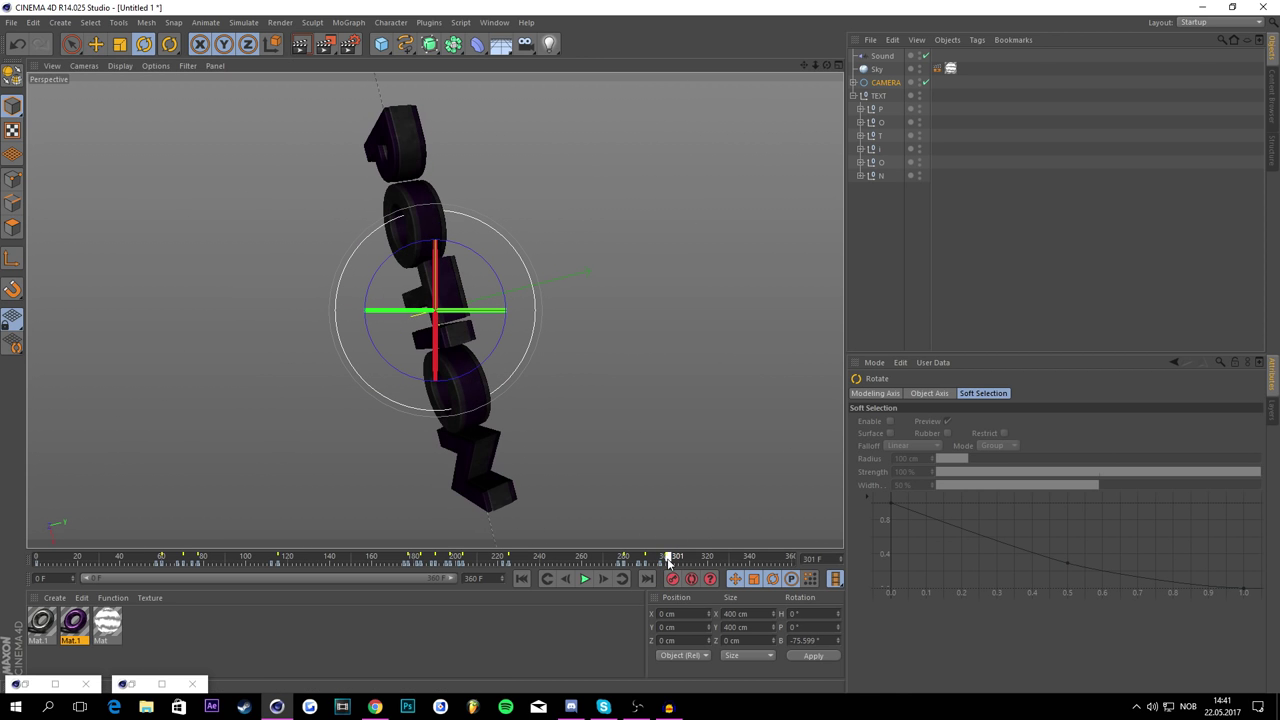
{"action": "left_click_drag", "start_coordinate": [470, 250], "coordinate": [530, 414]}
Step: Try a further bank rotation of the CAMERA circle at frame 360
{"action": "left_click_drag", "start_coordinate": [668, 557], "coordinate": [793, 557]}
{"action": "left_click_drag", "start_coordinate": [468, 258], "coordinate": [225, 232]}
{"action": "key", "text": "ctrl+z"}
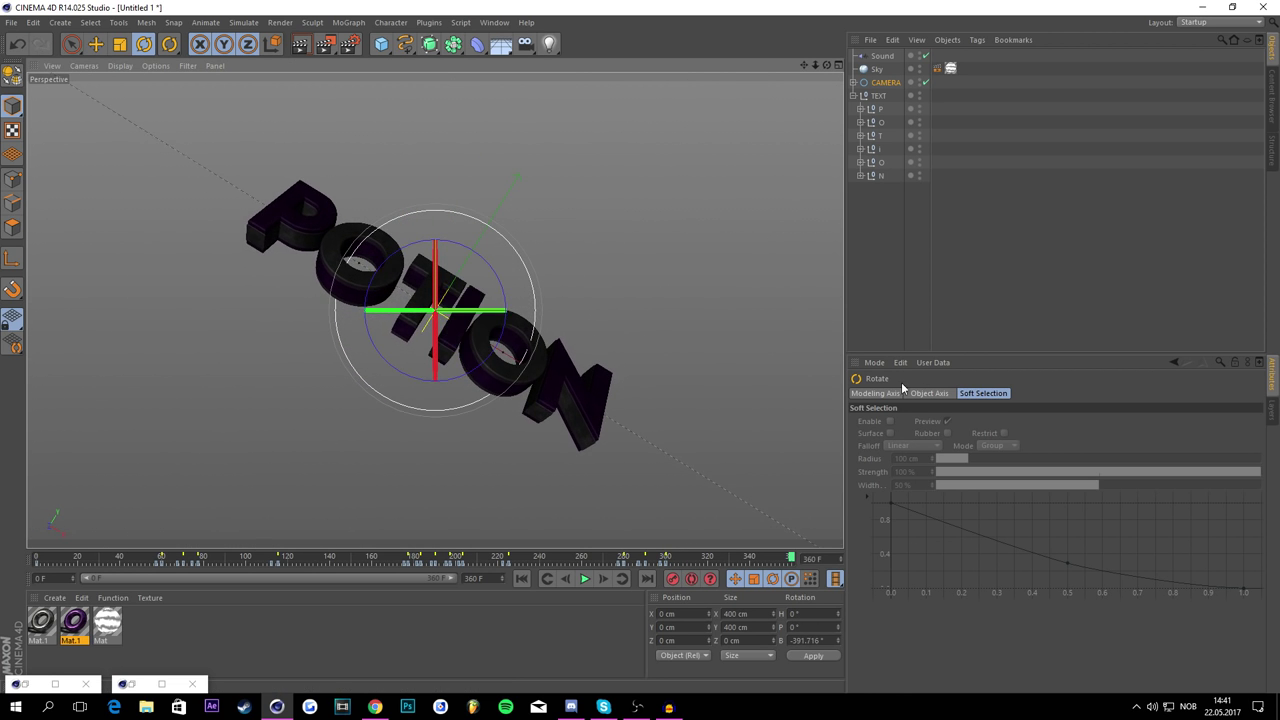
Step: Play back the animation to check the CAMERA circle's rotation against the text flips
{"action": "left_click", "coordinate": [585, 579]}
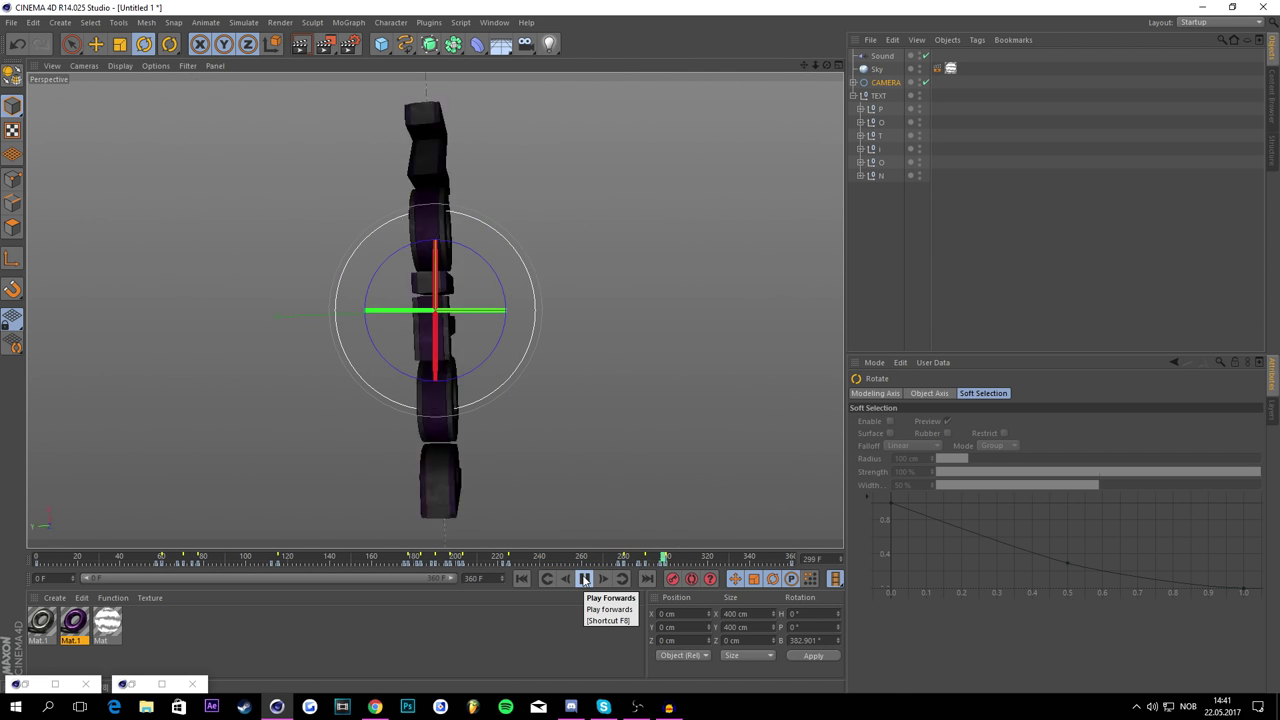
{"action": "left_click", "coordinate": [568, 580]}
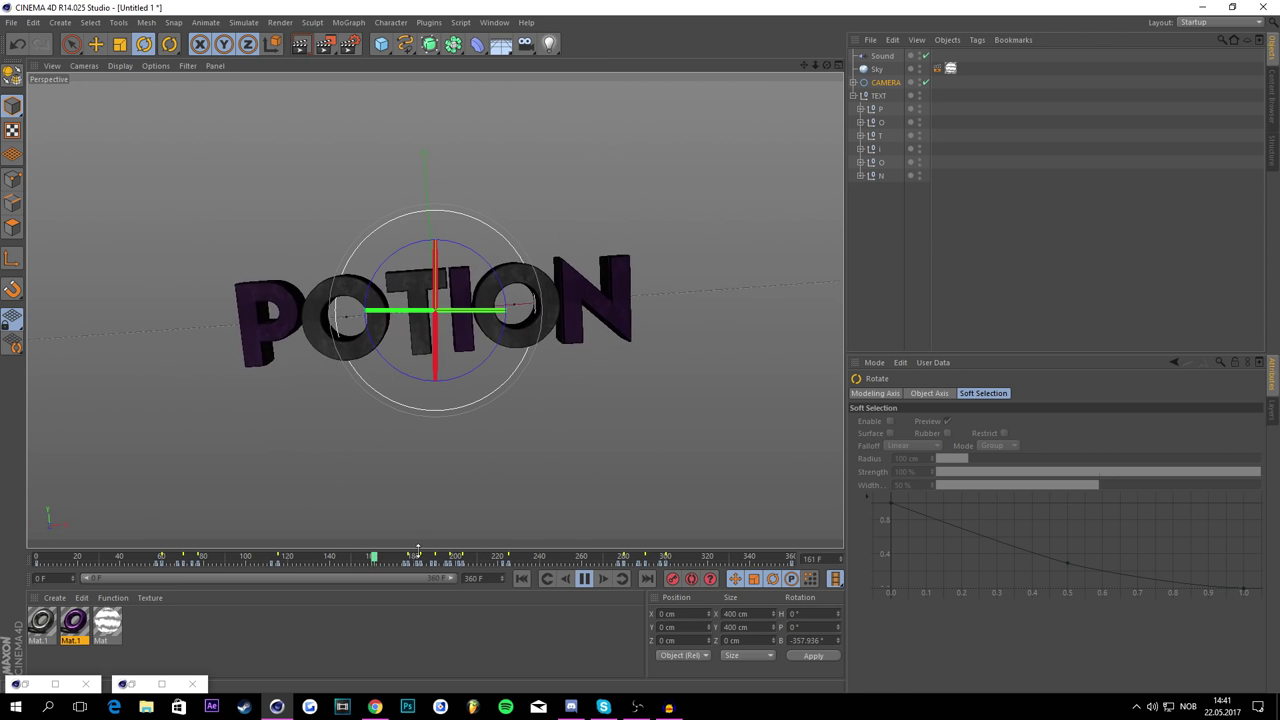
{"action": "left_click", "coordinate": [575, 580]}
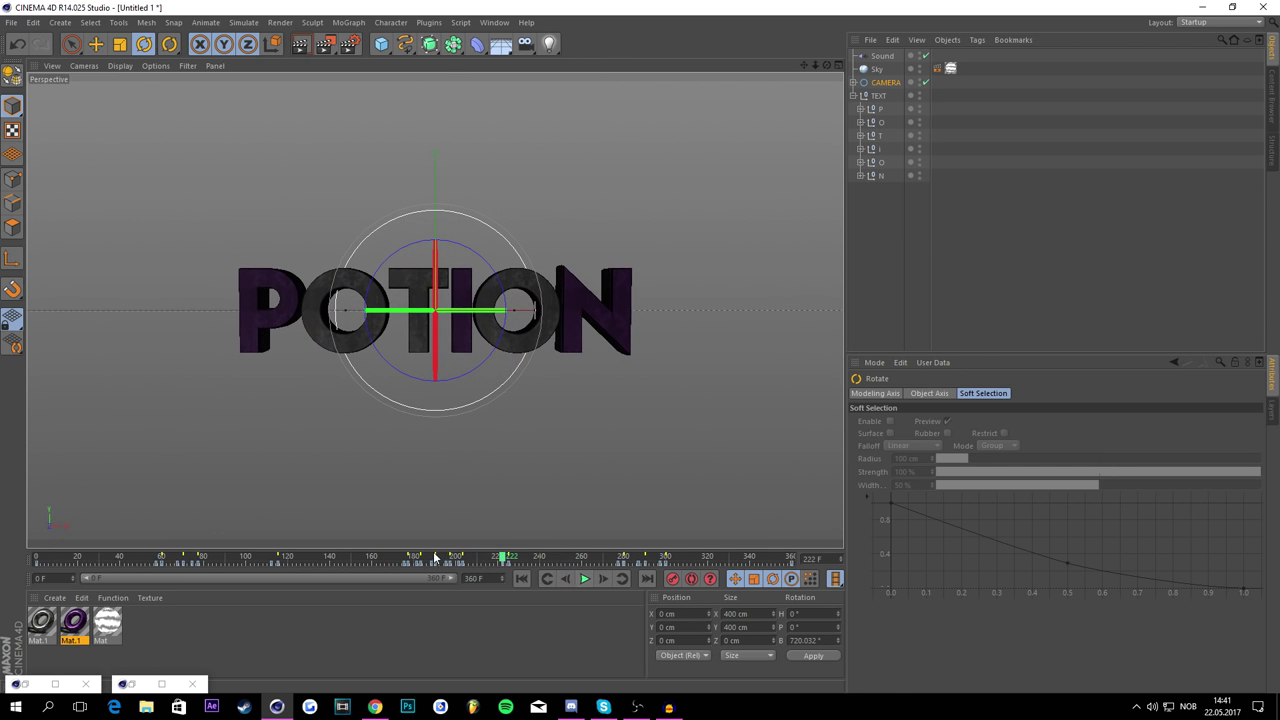
Step: Retime the CAMERA circle's keys after frame 176, placing keys at frames 193 and 200, and play back the result
{"action": "left_click", "coordinate": [407, 558]}
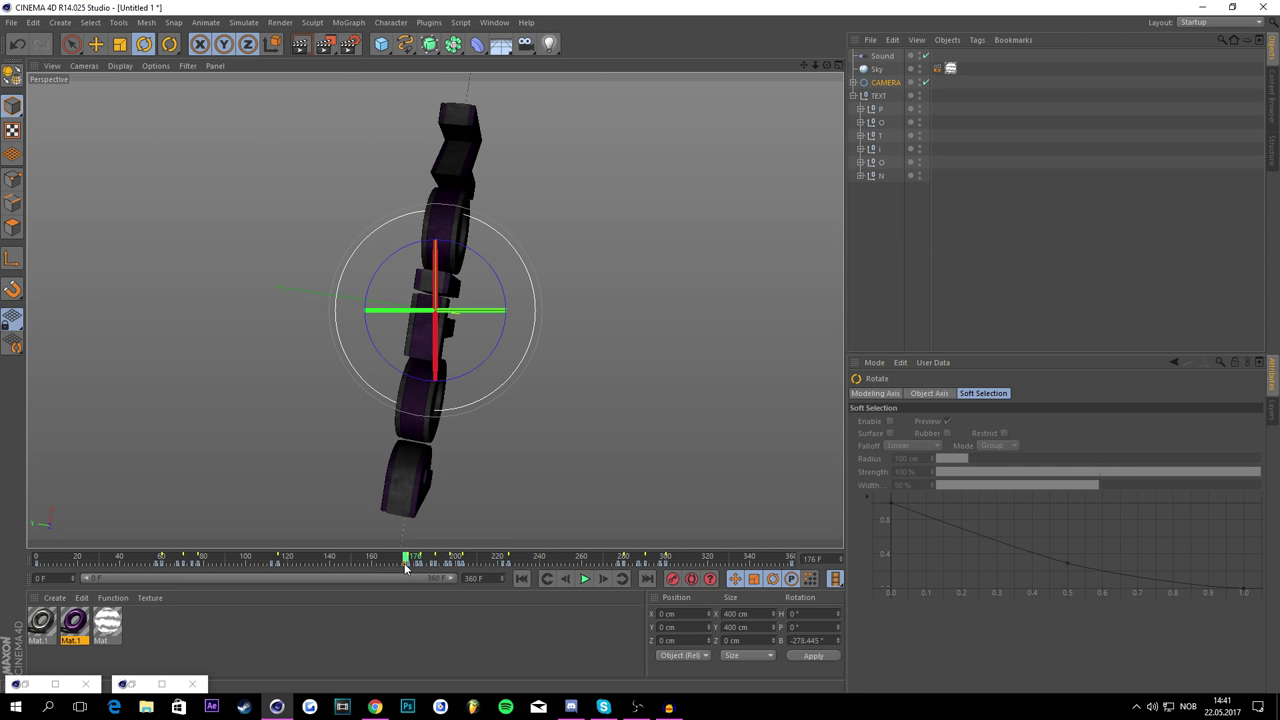
{"action": "left_click_drag", "start_coordinate": [405, 565], "coordinate": [416, 569]}
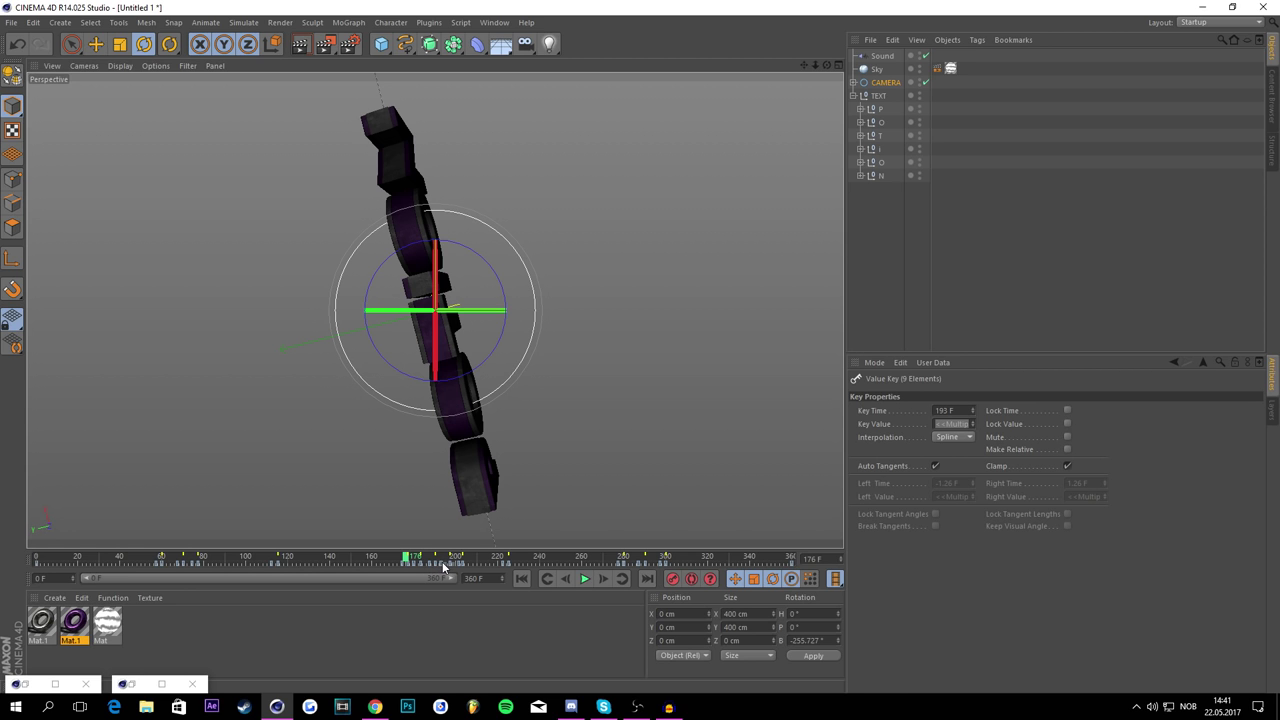
{"action": "left_click", "coordinate": [443, 566]}
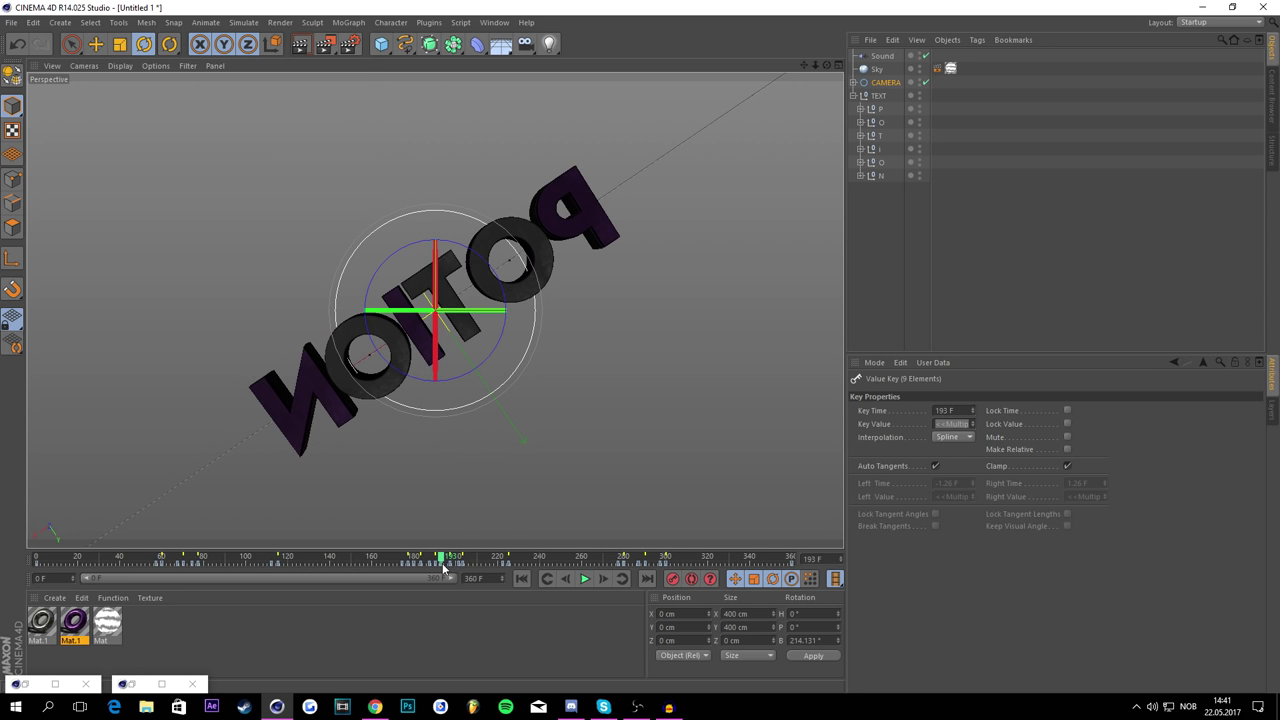
{"action": "left_click_drag", "start_coordinate": [443, 566], "coordinate": [355, 559]}
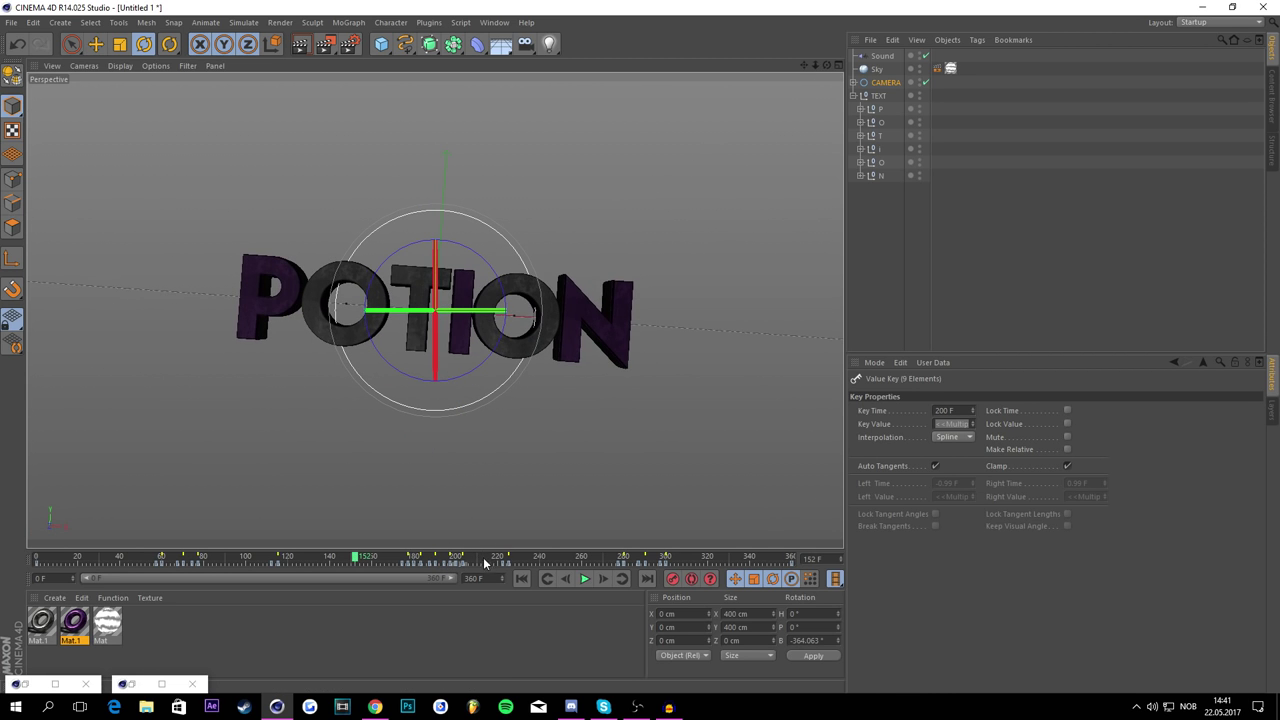
{"action": "left_click", "coordinate": [585, 579]}
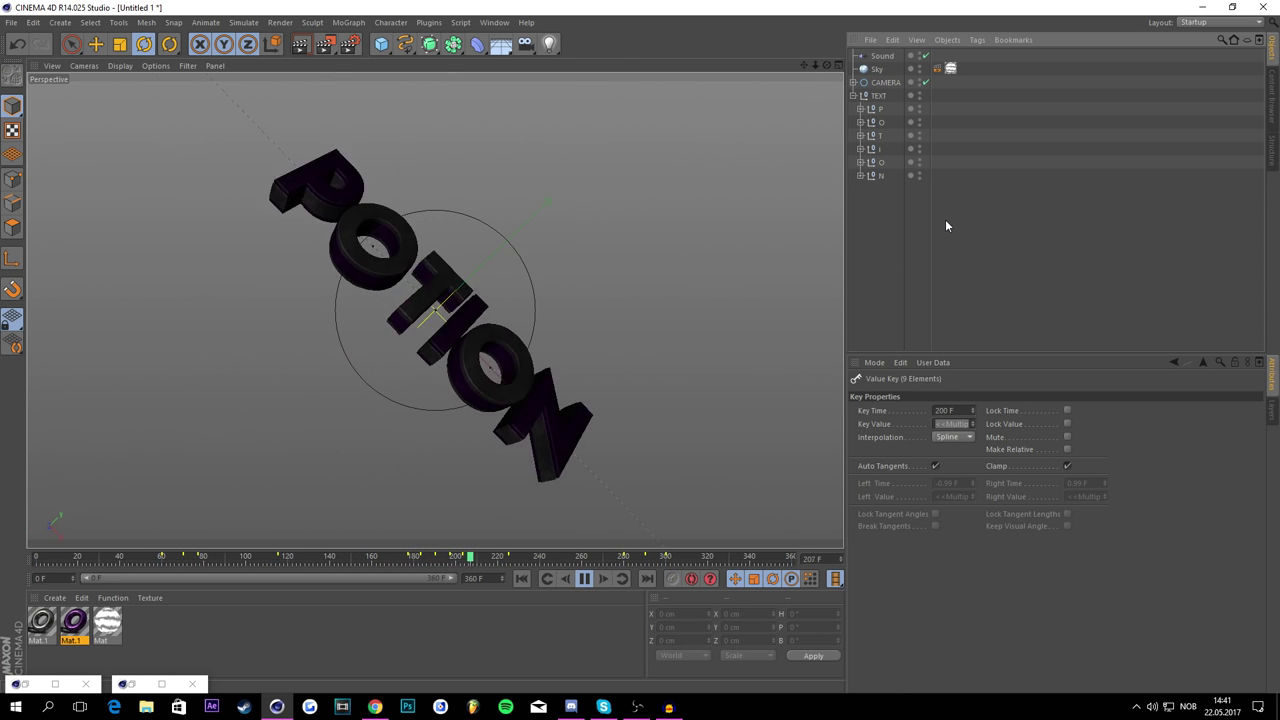
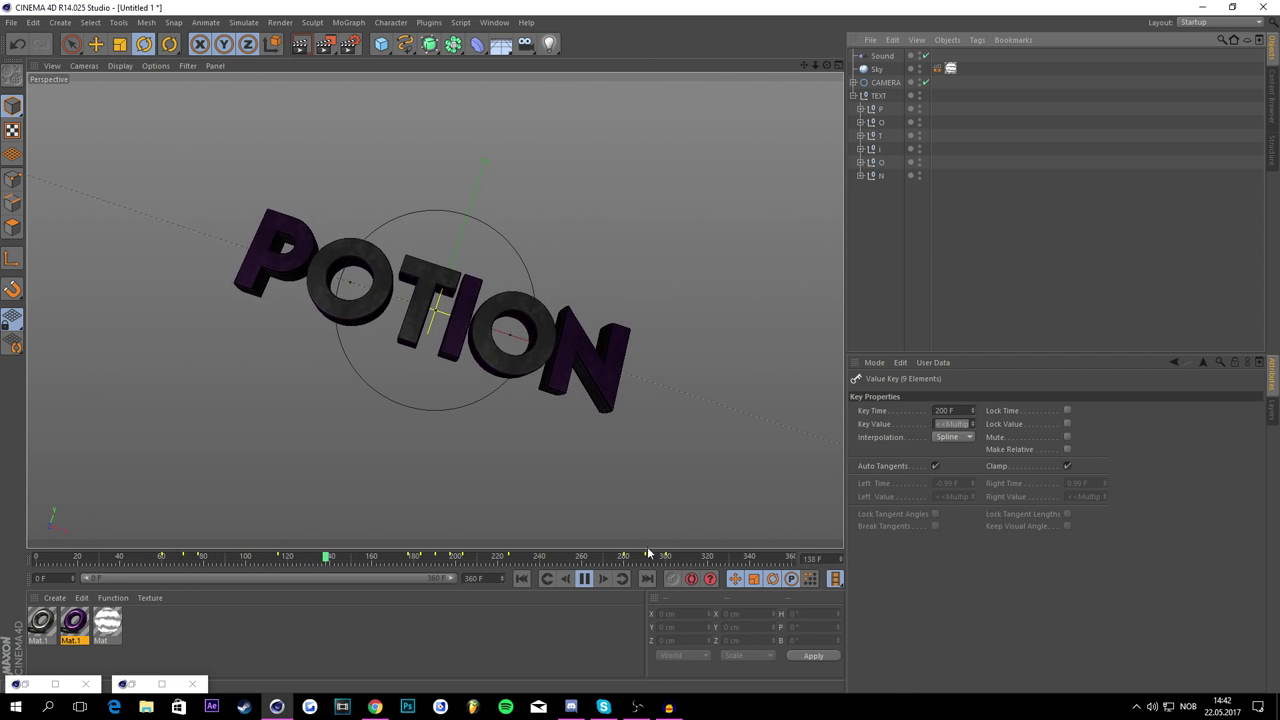
{"action": "left_click", "coordinate": [584, 577]}
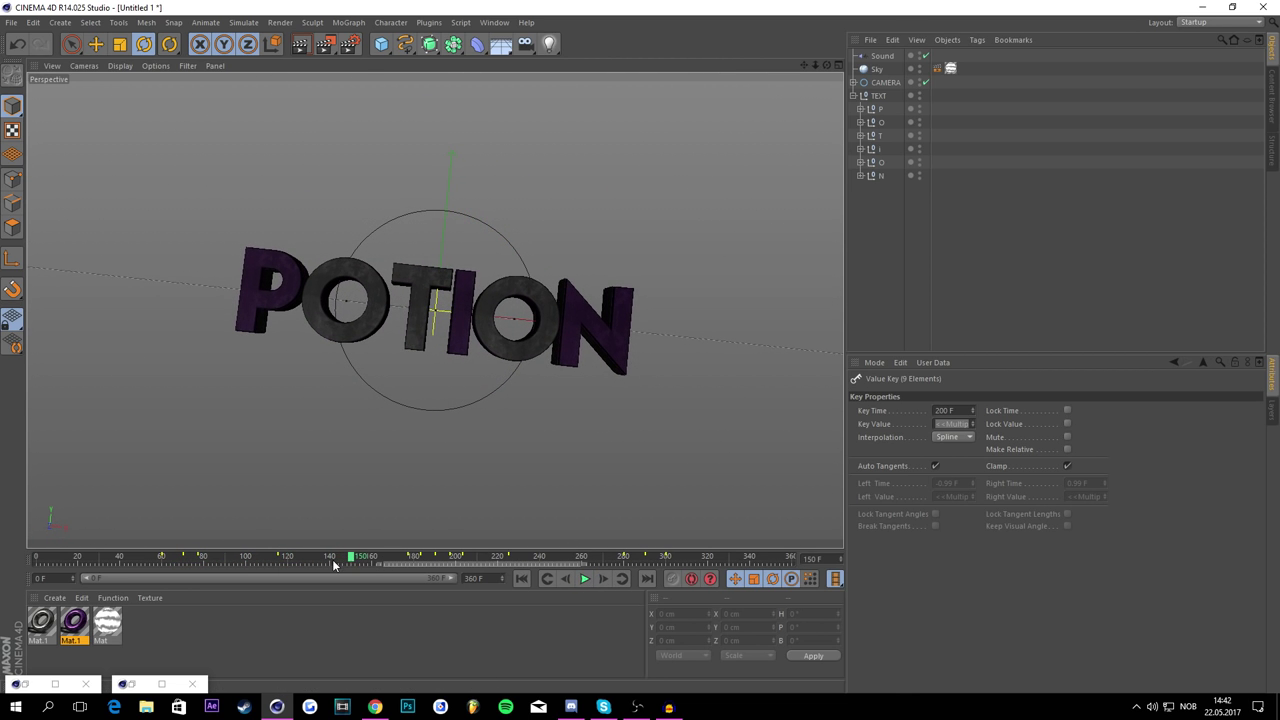
Step: Keyframe the Camera inside the CAMERA circle at Z about -3517 cm at frame 0 and about -1923 cm at frame 57
{"action": "left_click_drag", "start_coordinate": [333, 561], "coordinate": [103, 557]}
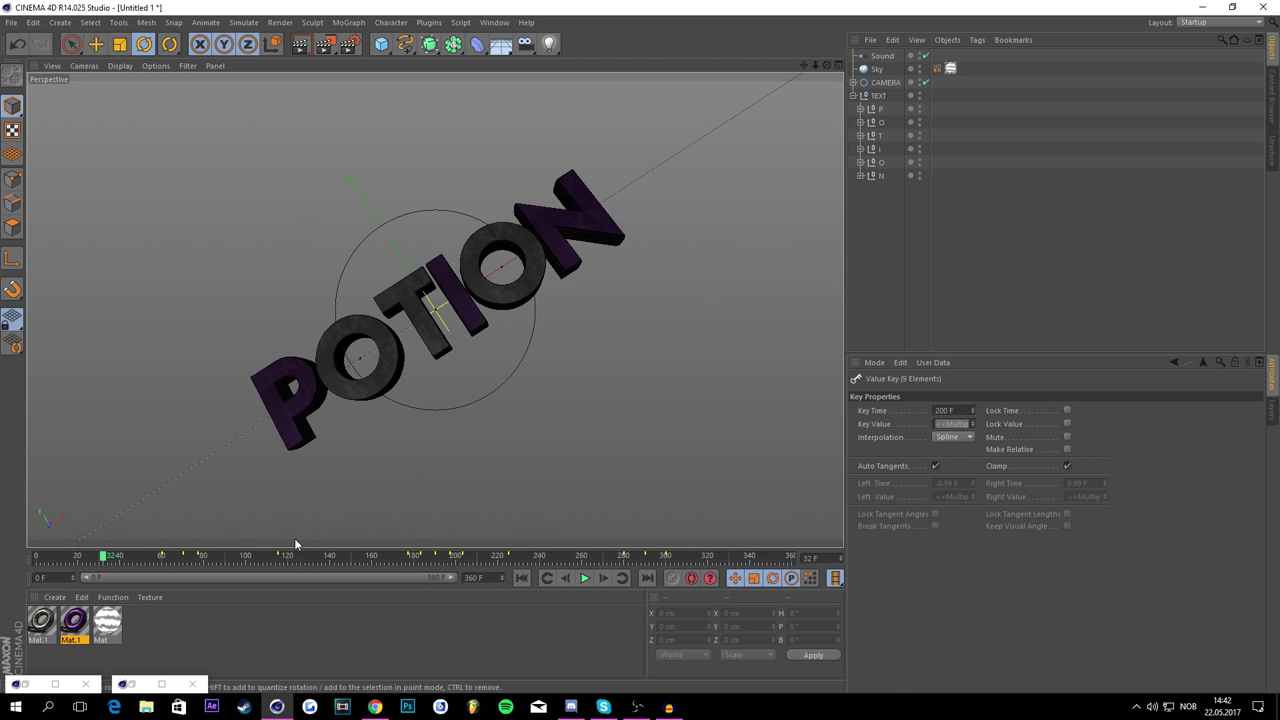
{"action": "left_click_drag", "start_coordinate": [398, 562], "coordinate": [1, 506]}
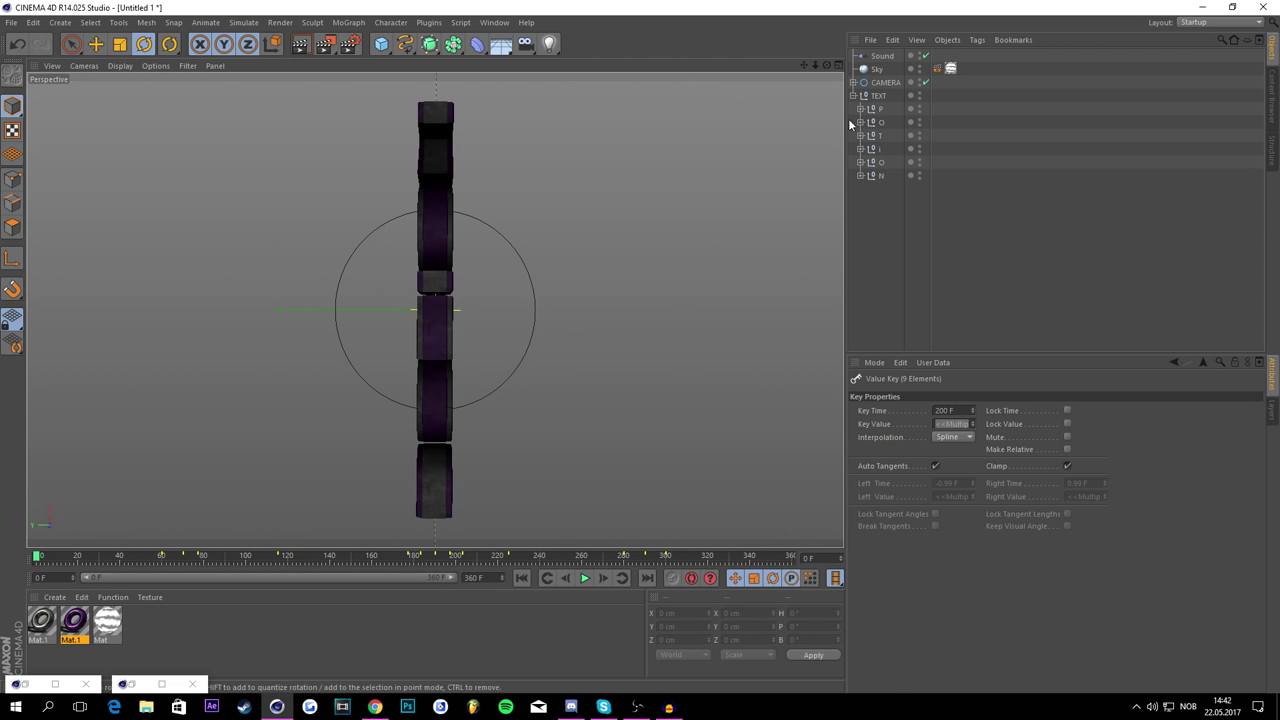
{"action": "left_click", "coordinate": [878, 82]}
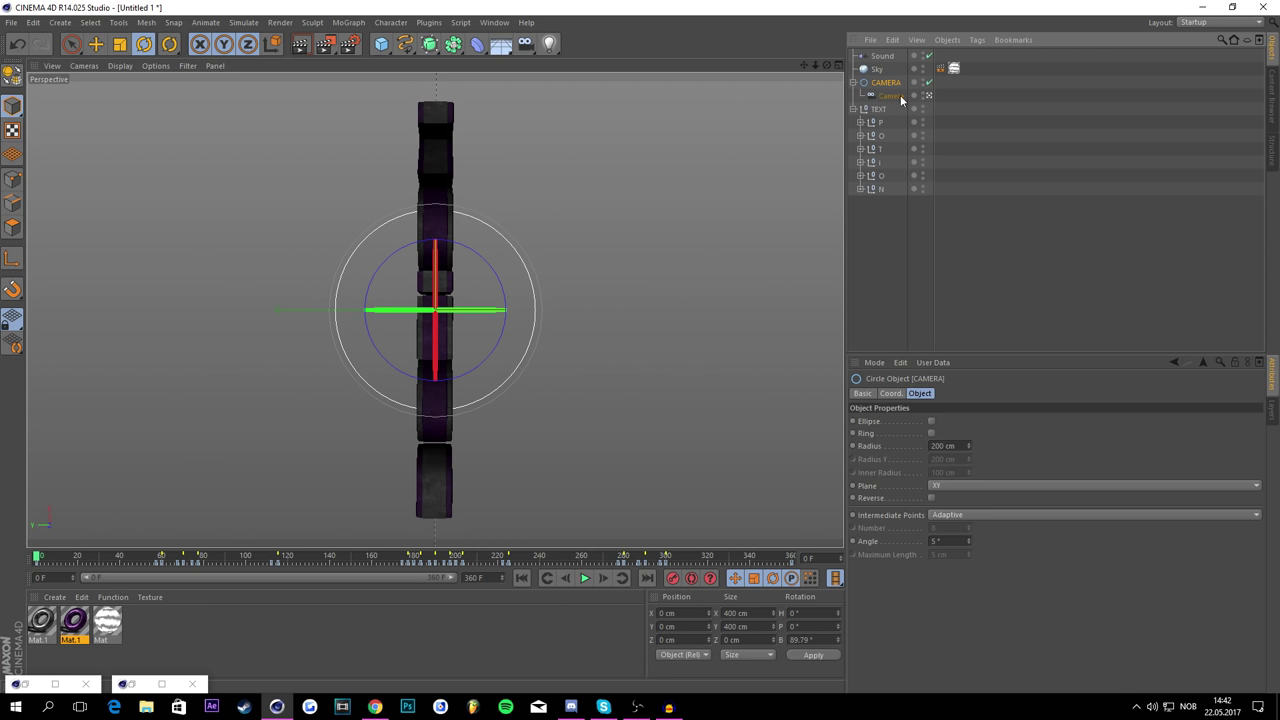
{"action": "left_click", "coordinate": [895, 97]}
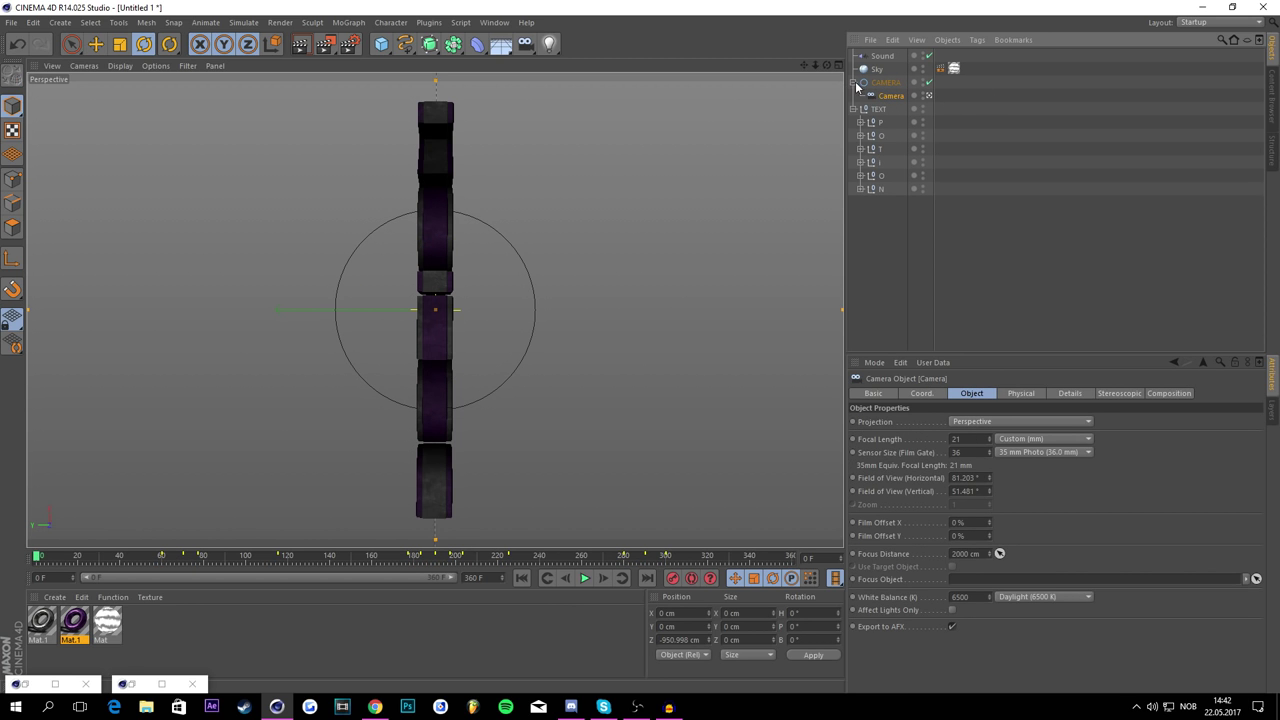
{"action": "left_click_drag", "start_coordinate": [815, 67], "coordinate": [765, 67]}
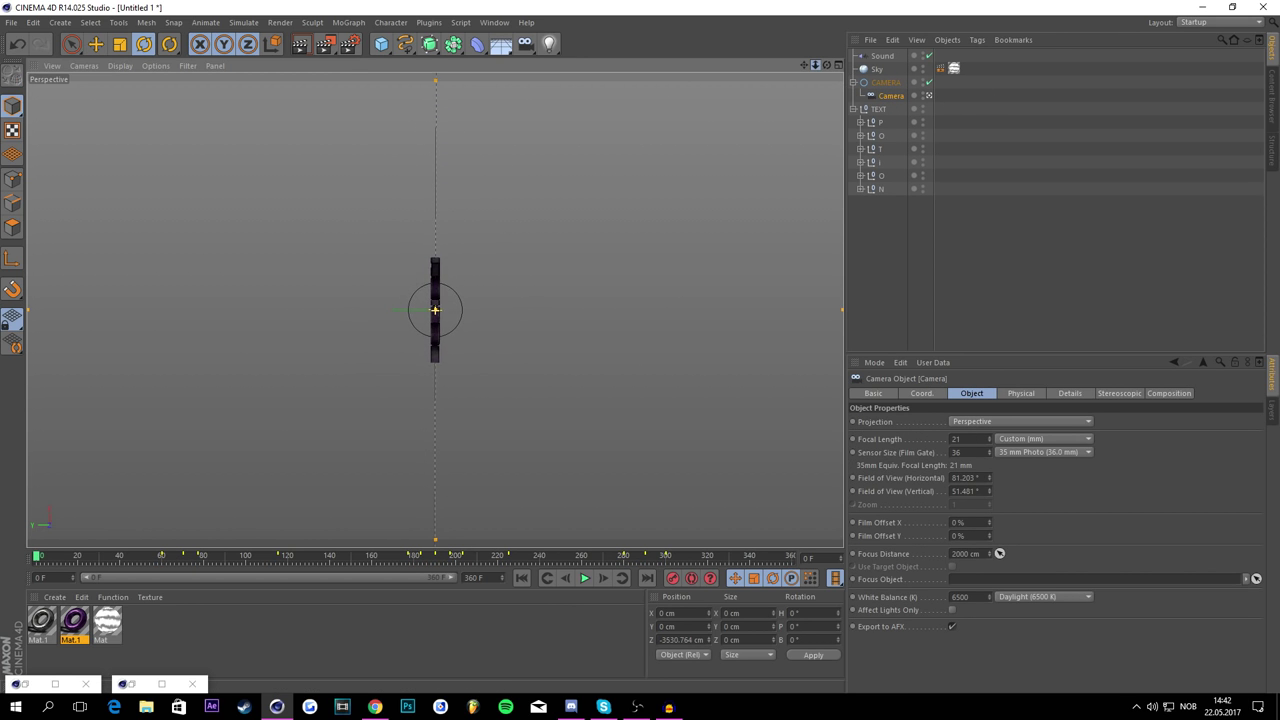
{"action": "left_click", "coordinate": [46, 558]}
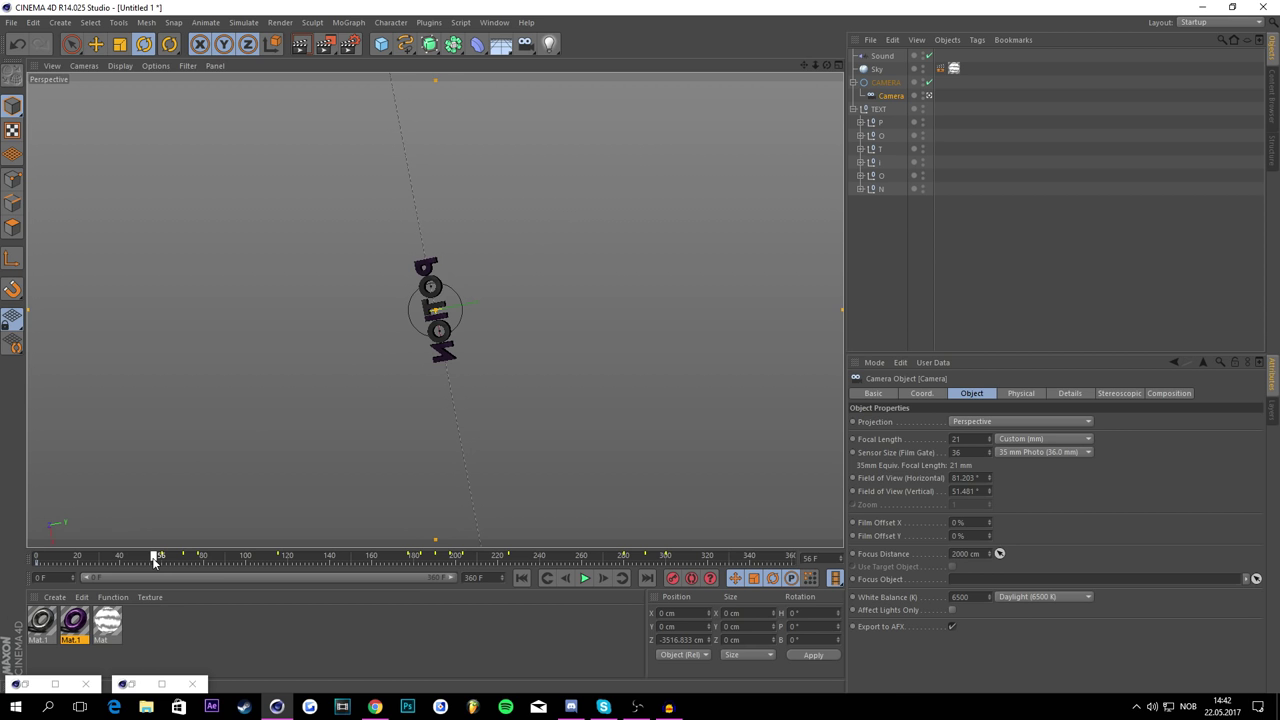
{"action": "left_click_drag", "start_coordinate": [818, 70], "coordinate": [838, 70]}
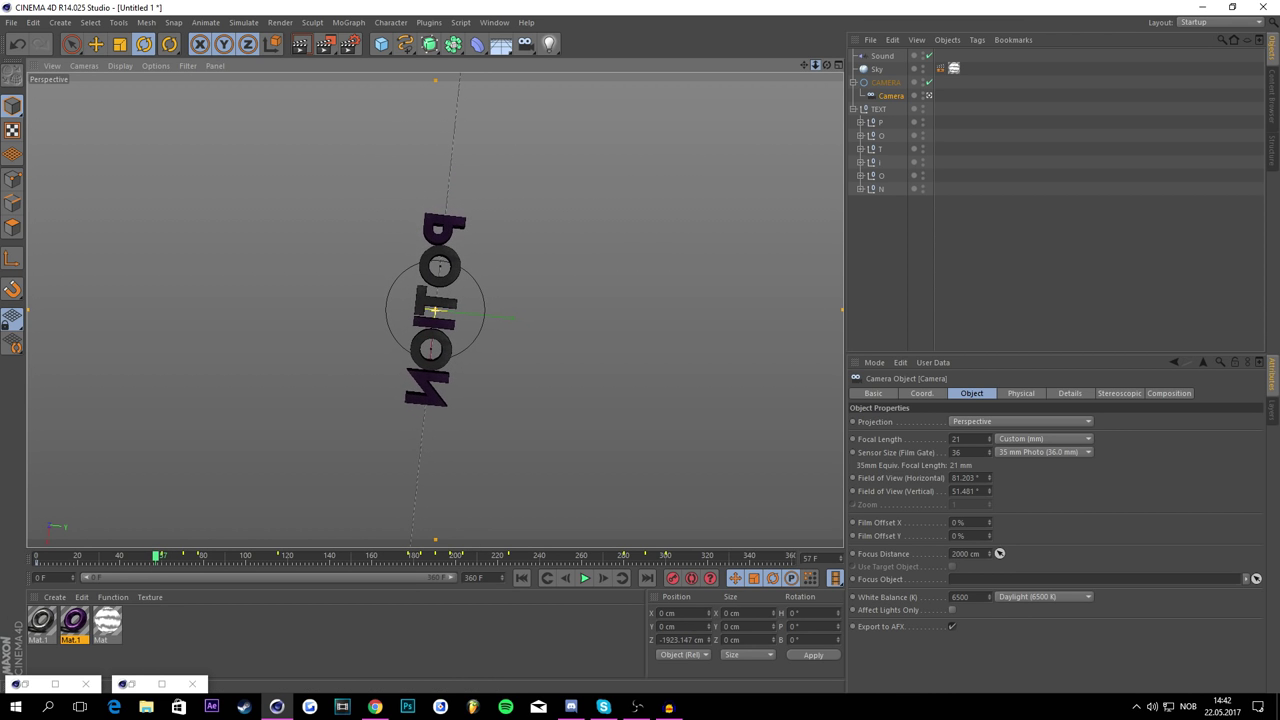
Step: Keyframe the Camera at Z about -399 cm at frame 60 and about -1241 cm at frame 115
{"action": "left_click_drag", "start_coordinate": [158, 561], "coordinate": [164, 567]}
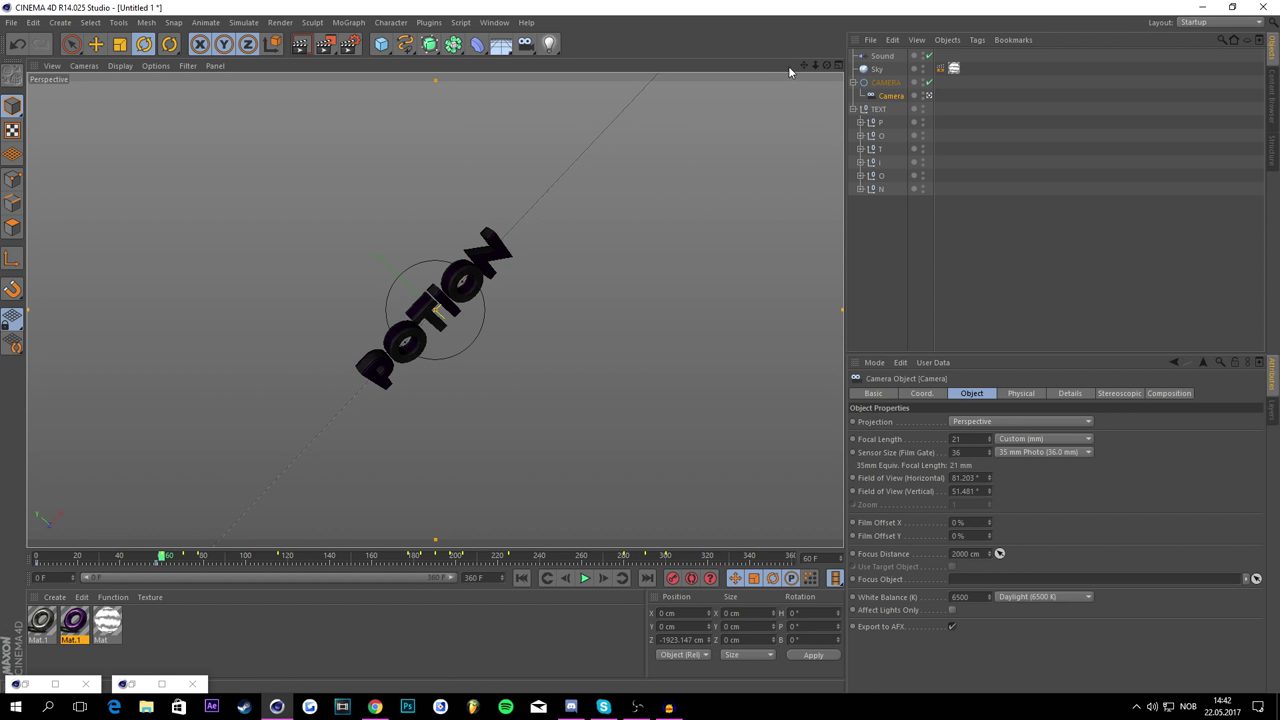
{"action": "mouse_move", "coordinate": [815, 66]}
{"action": "left_mouse_down"}
{"action": "mouse_move", "coordinate": [852, 66]}
{"action": "mouse_move", "coordinate": [816, 67]}
{"action": "left_mouse_up"}
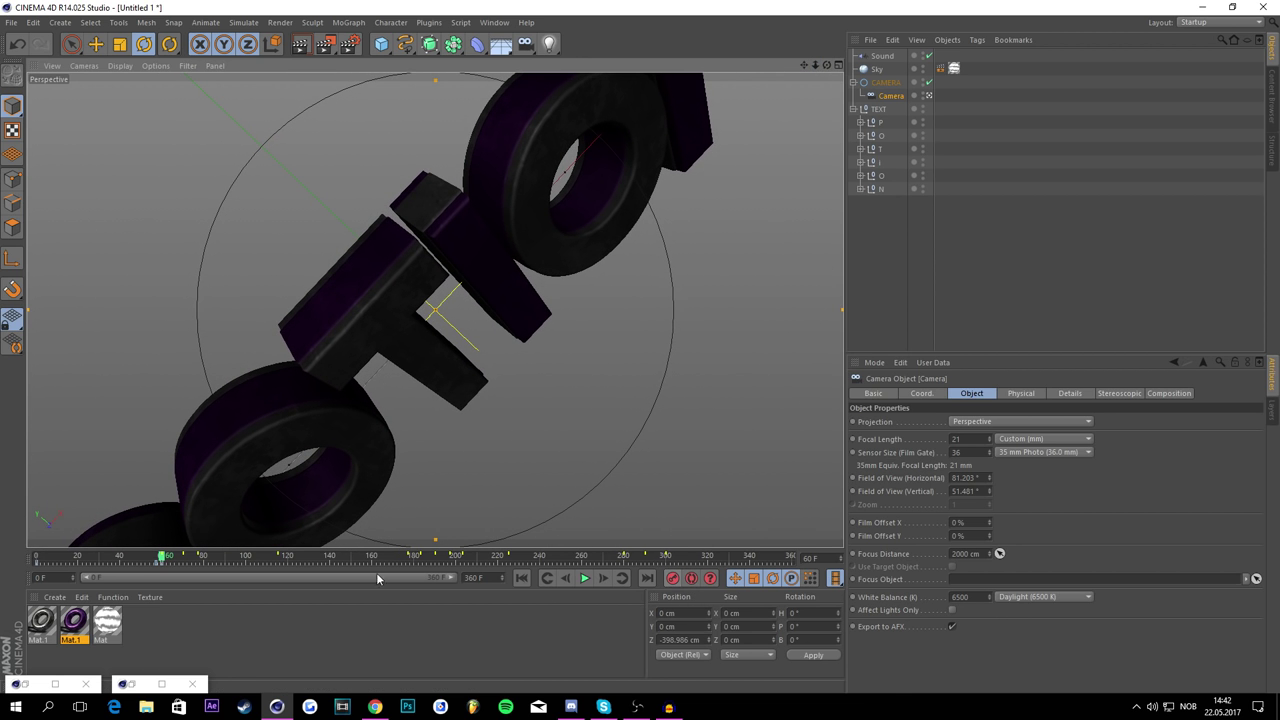
{"action": "left_click_drag", "start_coordinate": [165, 556], "coordinate": [277, 484]}
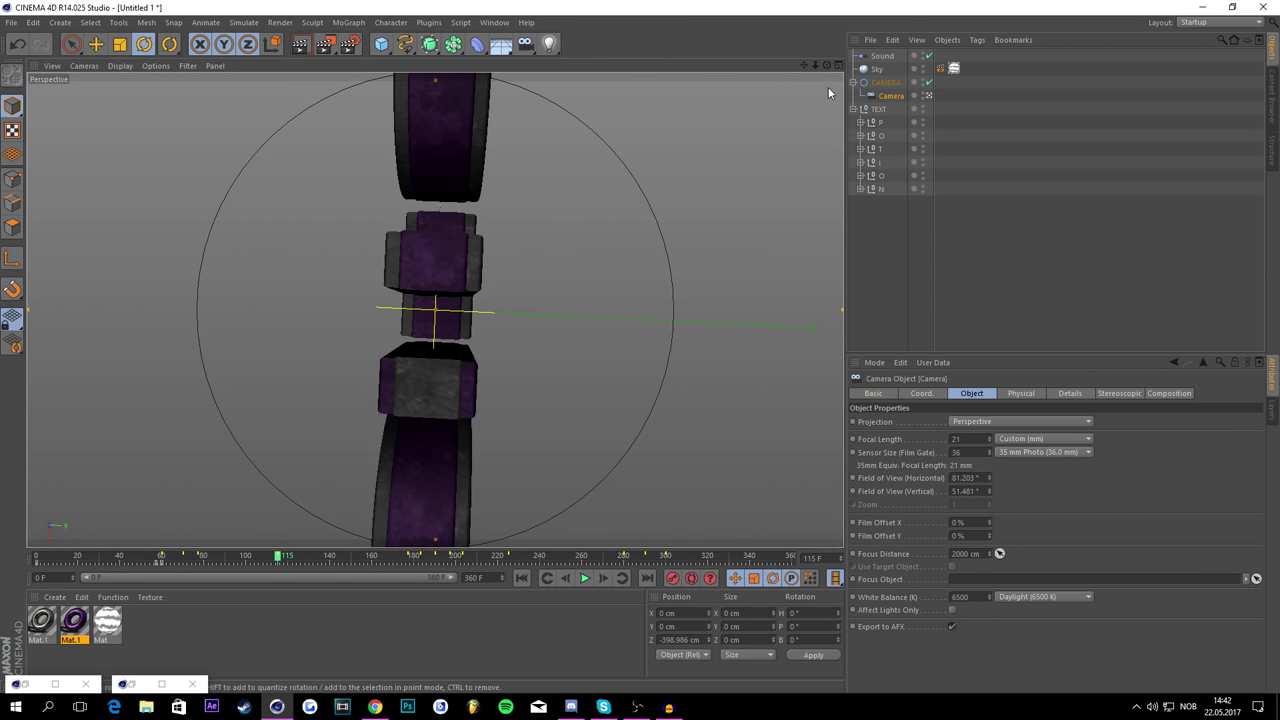
{"action": "left_click_drag", "start_coordinate": [815, 65], "coordinate": [819, 66]}
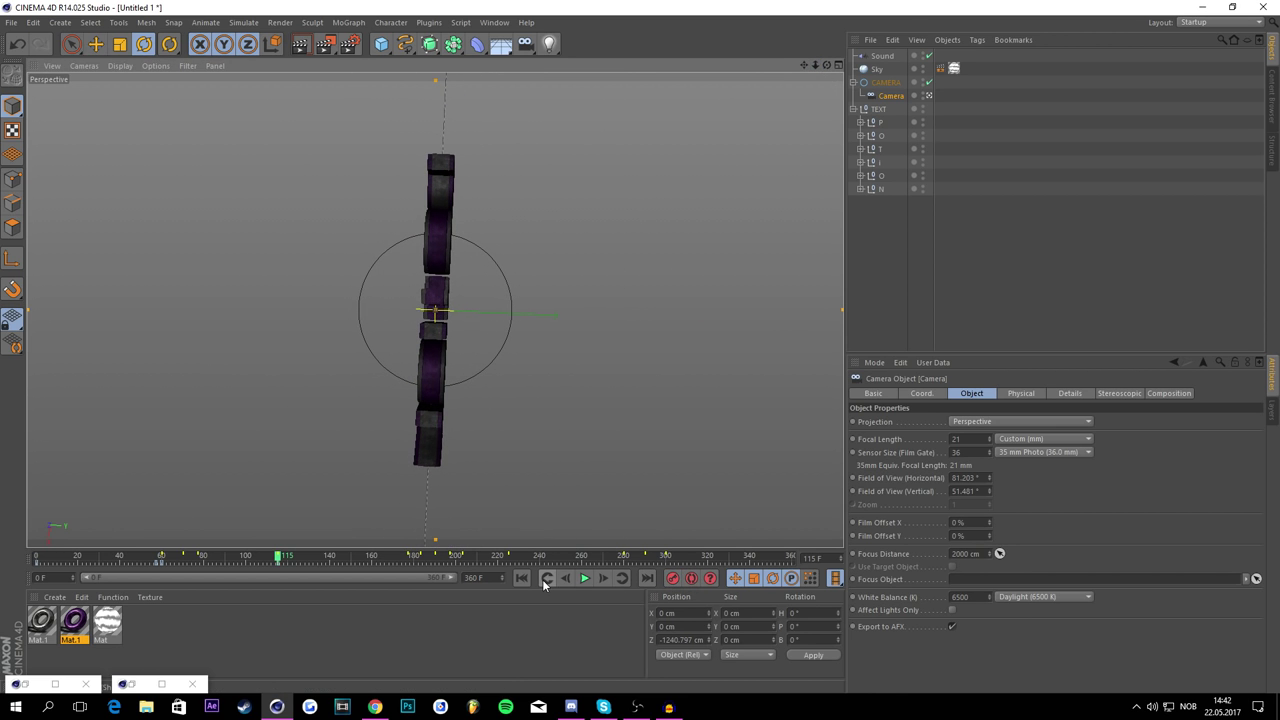
Step: Deselect the Camera and play back the animation to check the zoom timing against the text flips
{"action": "left_click", "coordinate": [980, 243]}
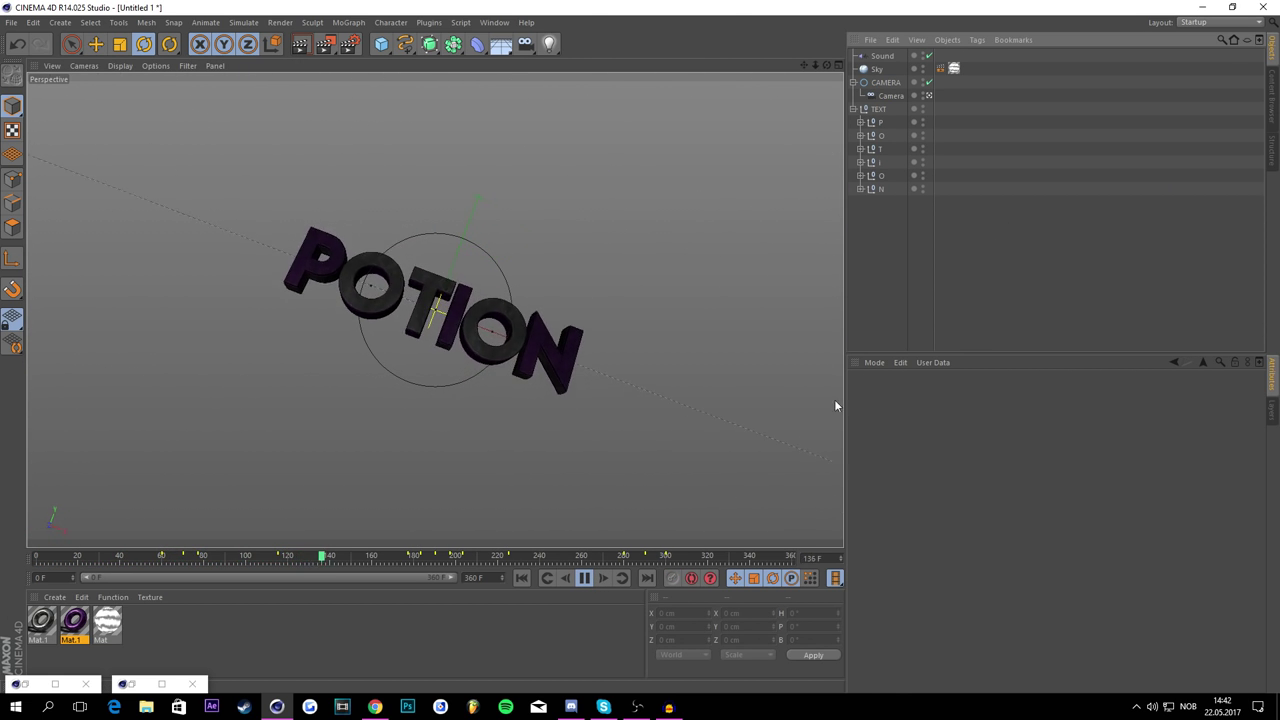
{"action": "left_click", "coordinate": [582, 578]}
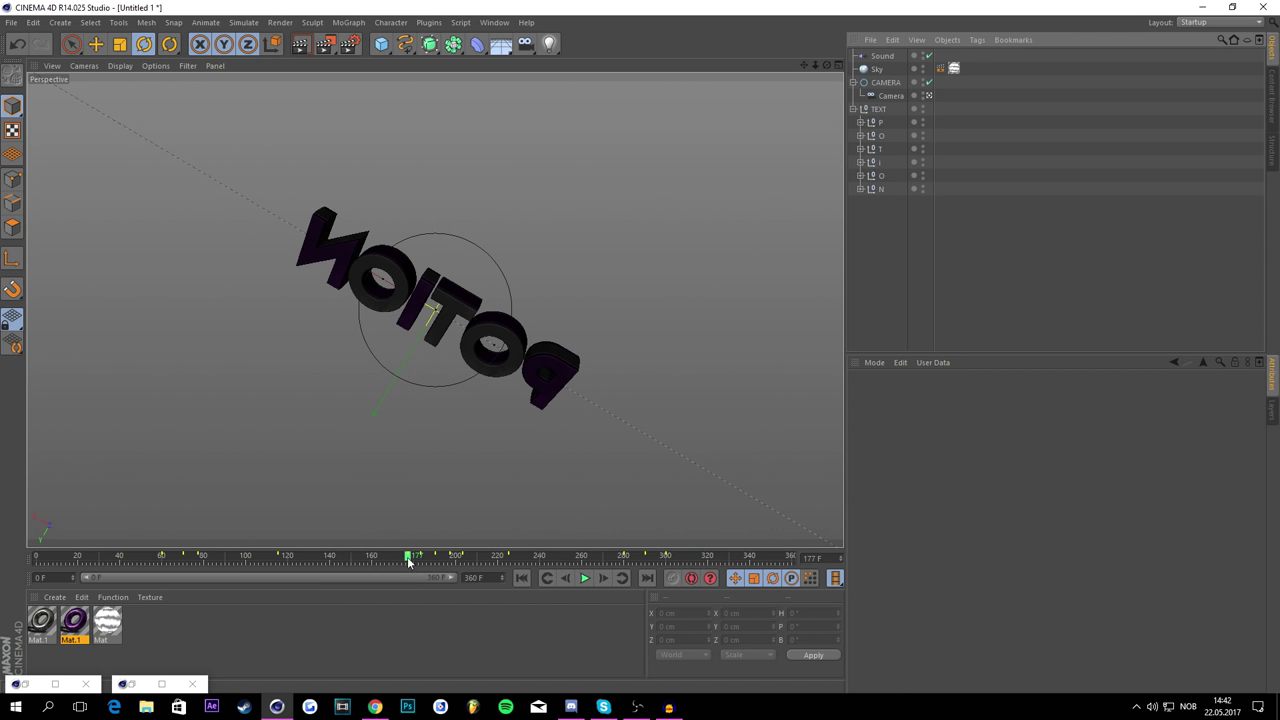
{"action": "left_click_drag", "start_coordinate": [408, 560], "coordinate": [50, 557]}
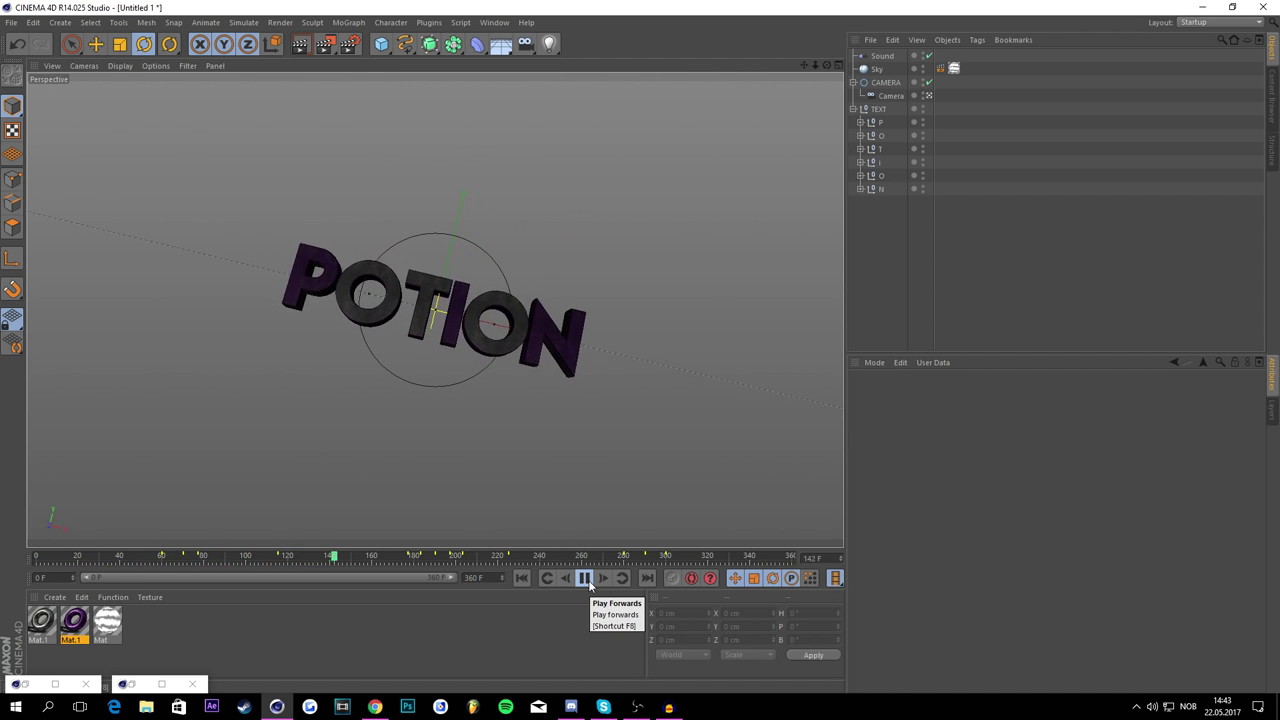
{"action": "left_click", "coordinate": [585, 578]}
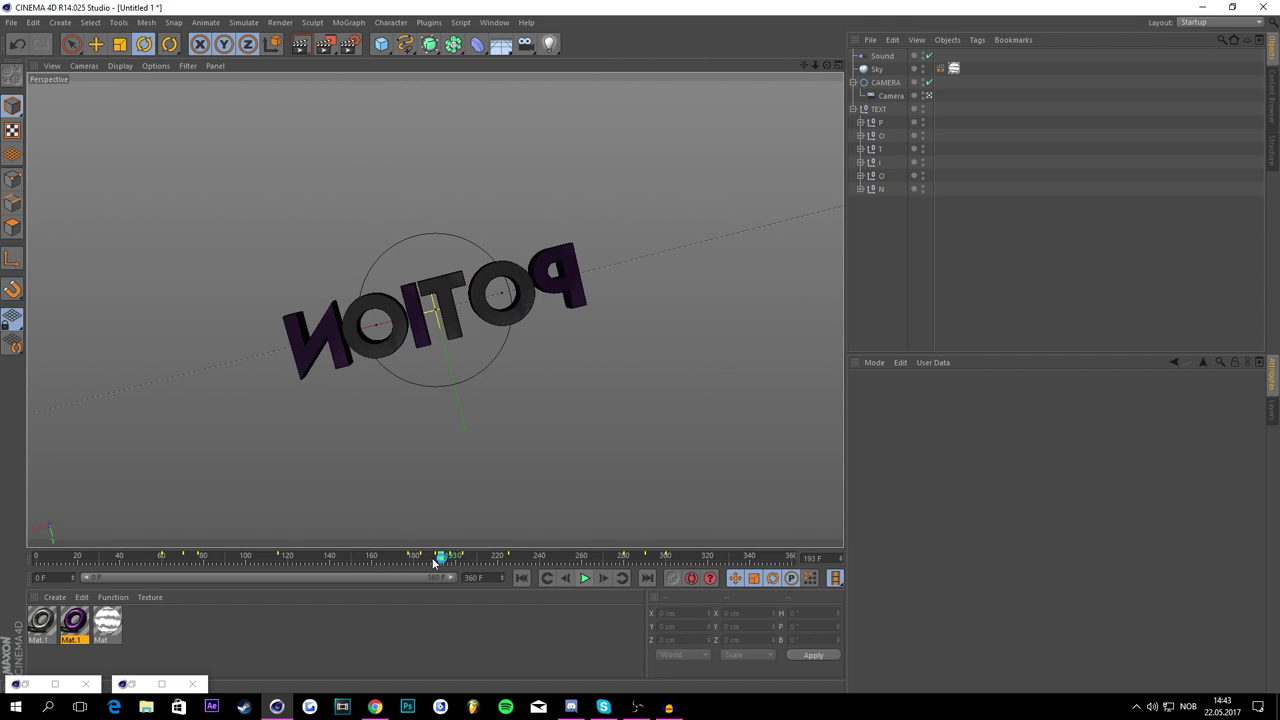
Step: Try moving the Camera in to Z about -1190 cm at frame 174
{"action": "left_click_drag", "start_coordinate": [434, 557], "coordinate": [401, 558]}
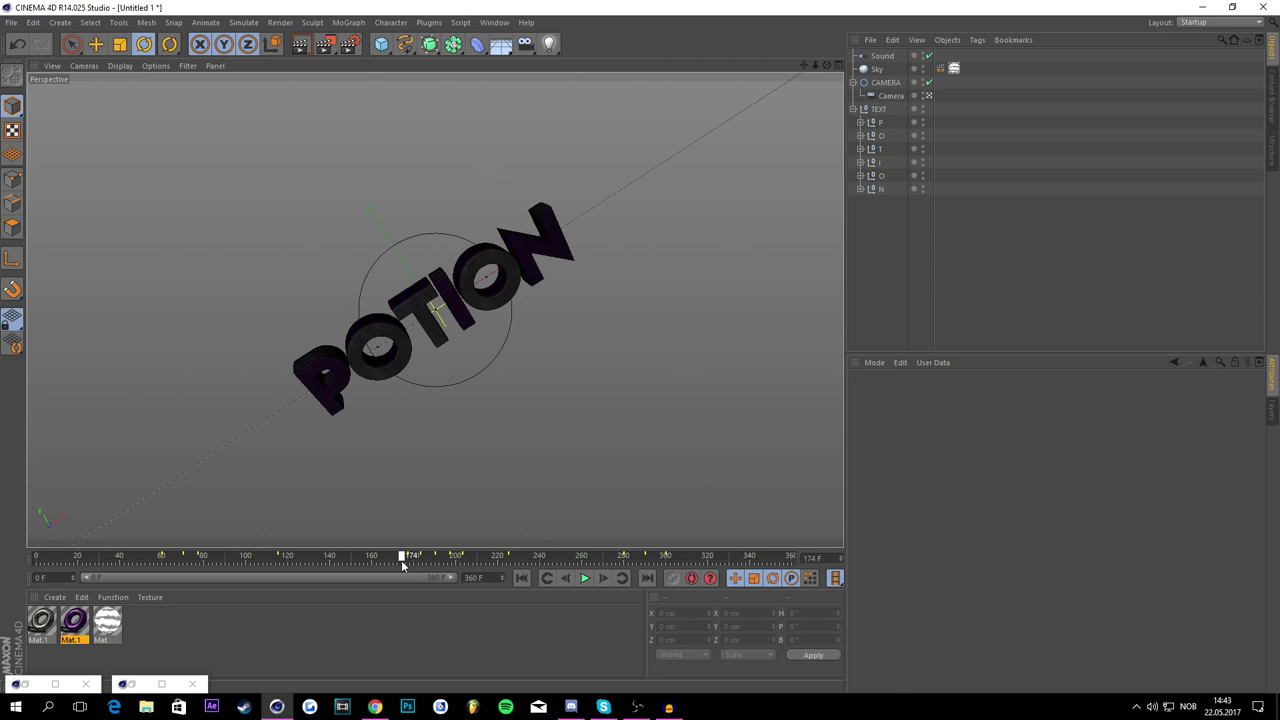
{"action": "left_click", "coordinate": [889, 95]}
{"action": "left_click", "coordinate": [815, 65]}
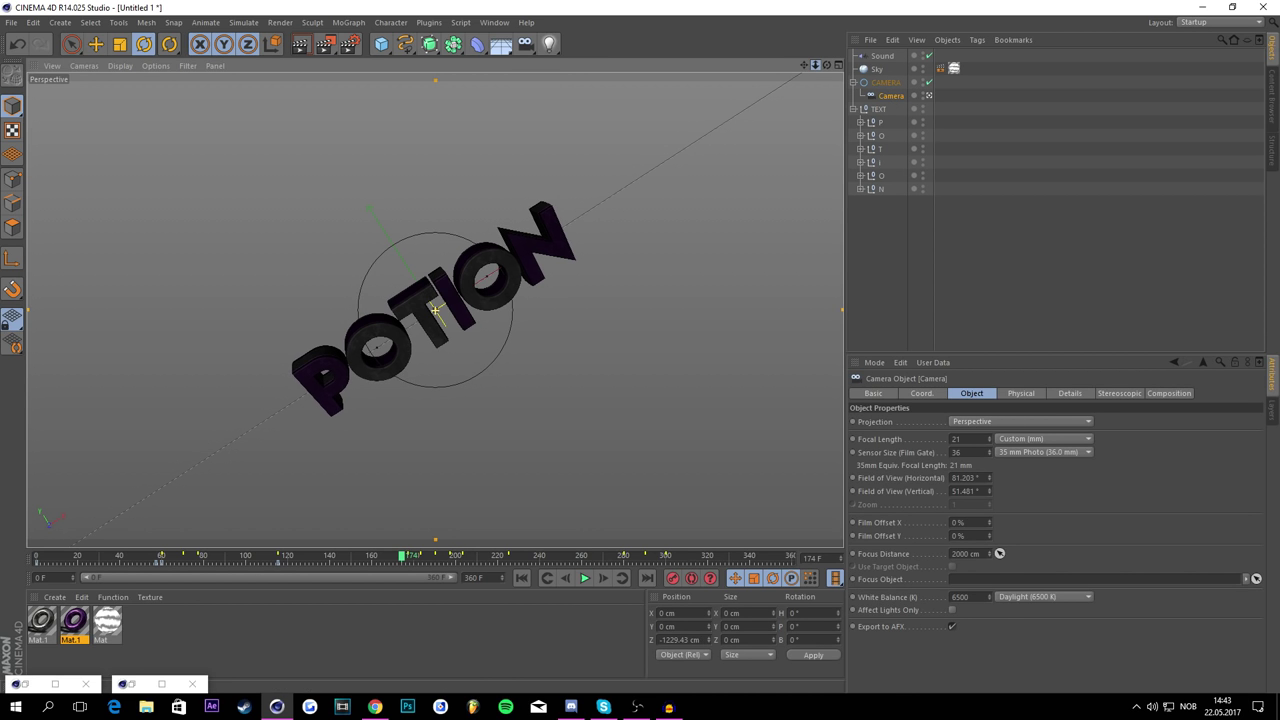
{"action": "left_click_drag", "start_coordinate": [815, 65], "coordinate": [835, 65]}
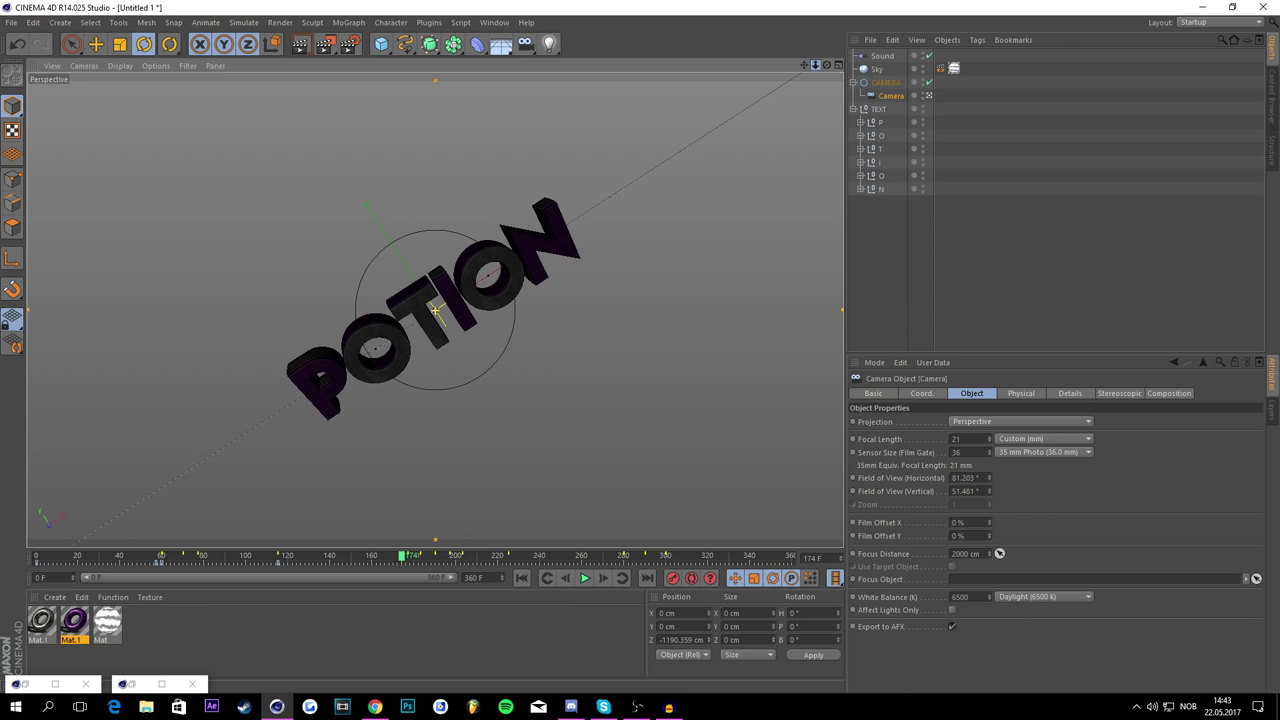
{"action": "left_click", "coordinate": [699, 328]}
{"action": "left_click", "coordinate": [879, 95]}
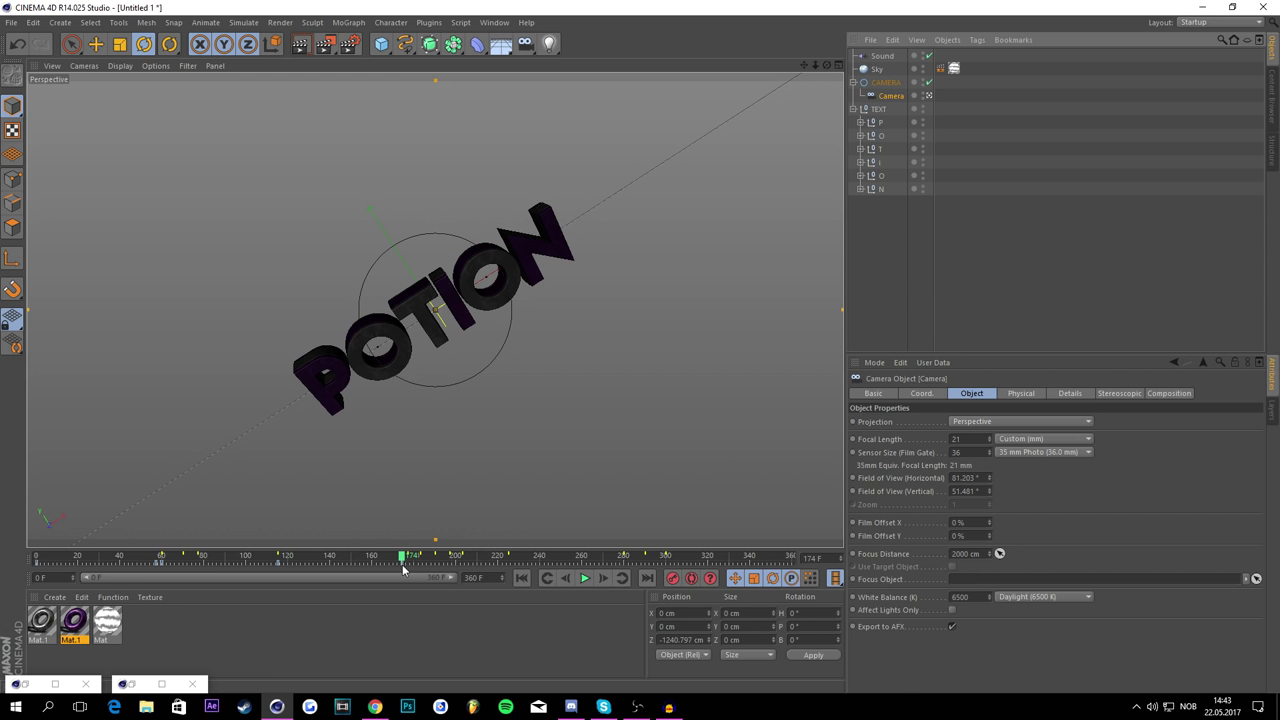
Step: Delete the Camera's key at frame 174 and move its frame 115 key to frame 174
{"action": "left_click_drag", "start_coordinate": [404, 570], "coordinate": [300, 508]}
{"action": "left_click", "coordinate": [402, 563]}
{"action": "right_click", "coordinate": [402, 563]}
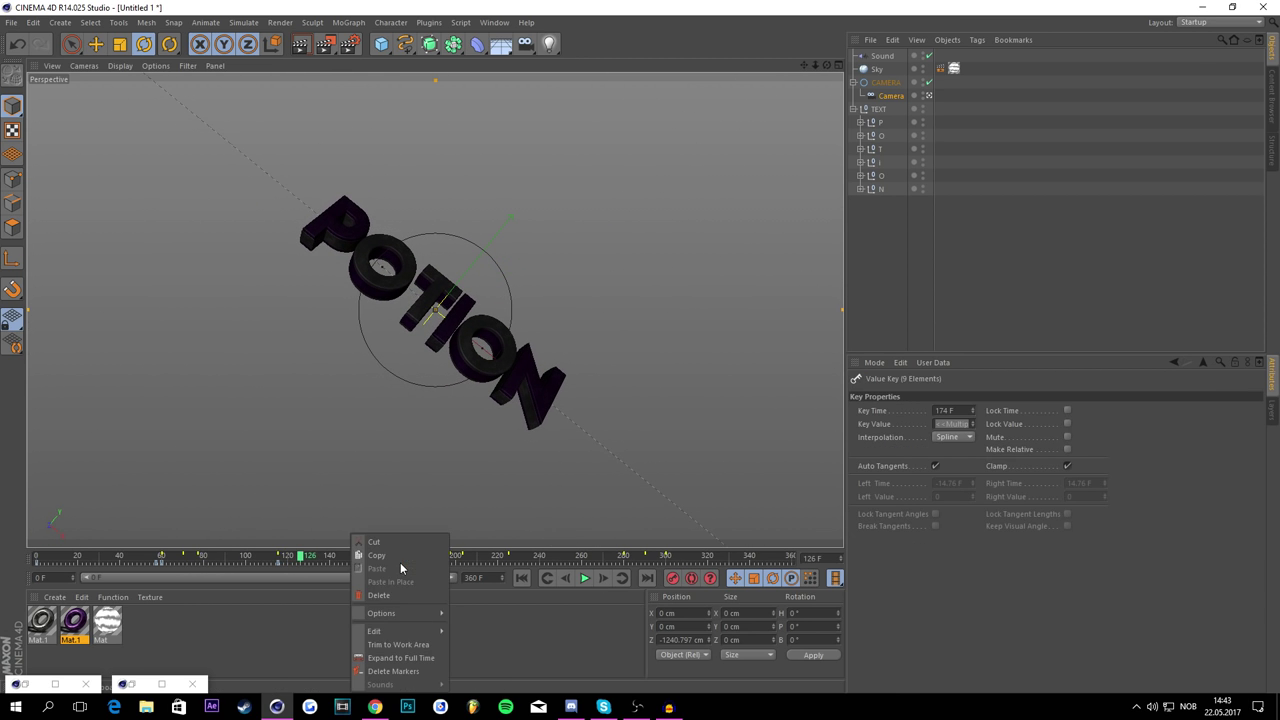
{"action": "left_click", "coordinate": [398, 589]}
{"action": "left_click_drag", "start_coordinate": [398, 560], "coordinate": [403, 565]}
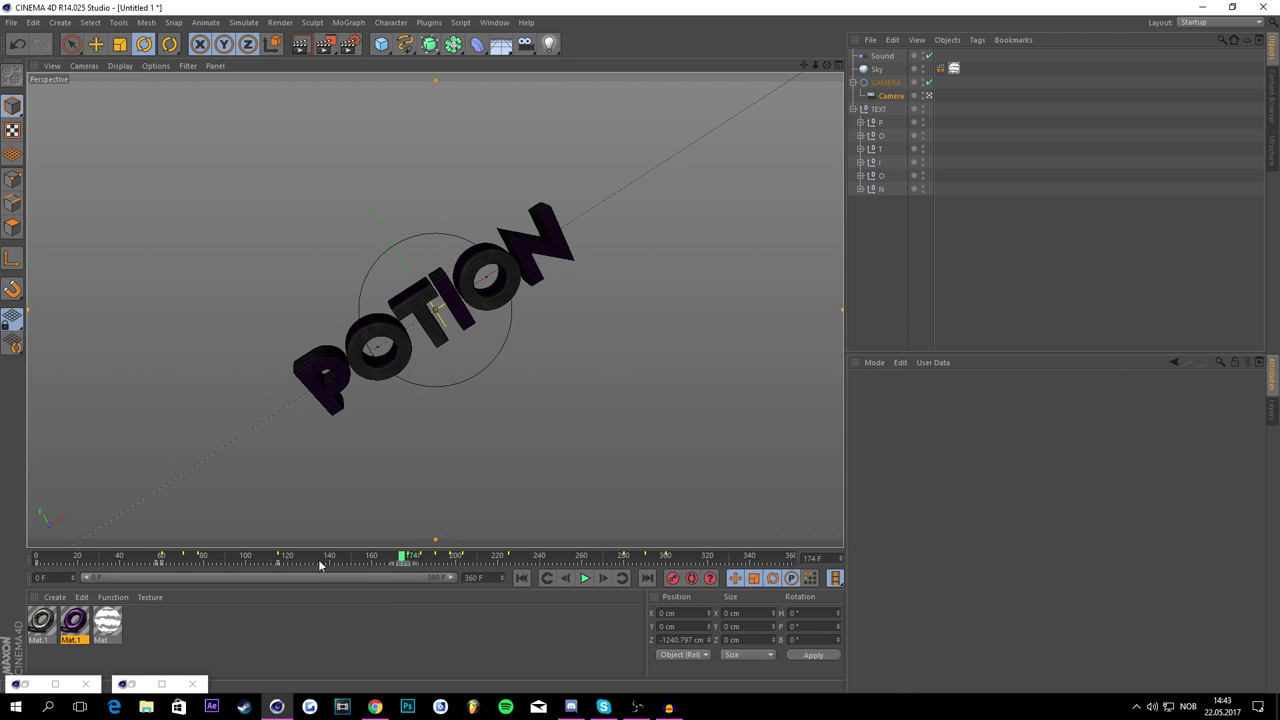
{"action": "left_click", "coordinate": [282, 566]}
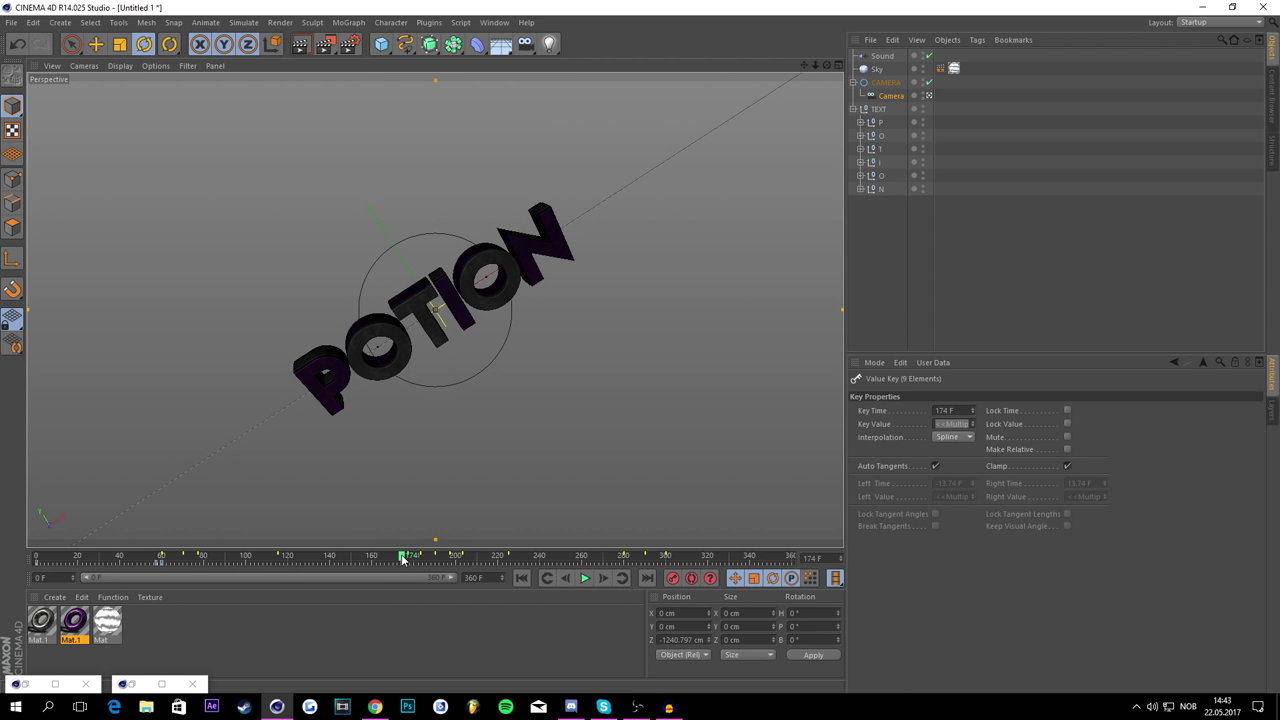
Step: Play back the zoom, move the Camera's frame 174 key to frame 77, and play back the result
{"action": "left_click_drag", "start_coordinate": [403, 558], "coordinate": [136, 502]}
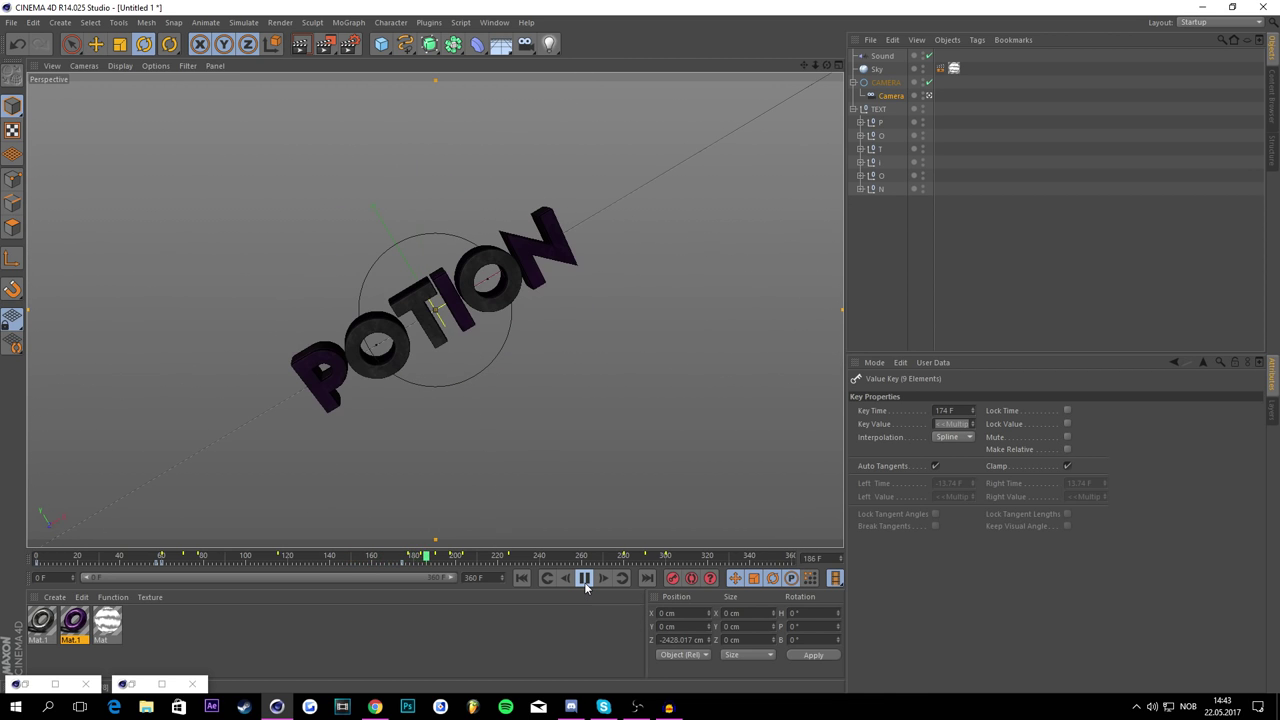
{"action": "left_click", "coordinate": [584, 578]}
{"action": "left_click", "coordinate": [105, 558]}
{"action": "left_click", "coordinate": [584, 578]}
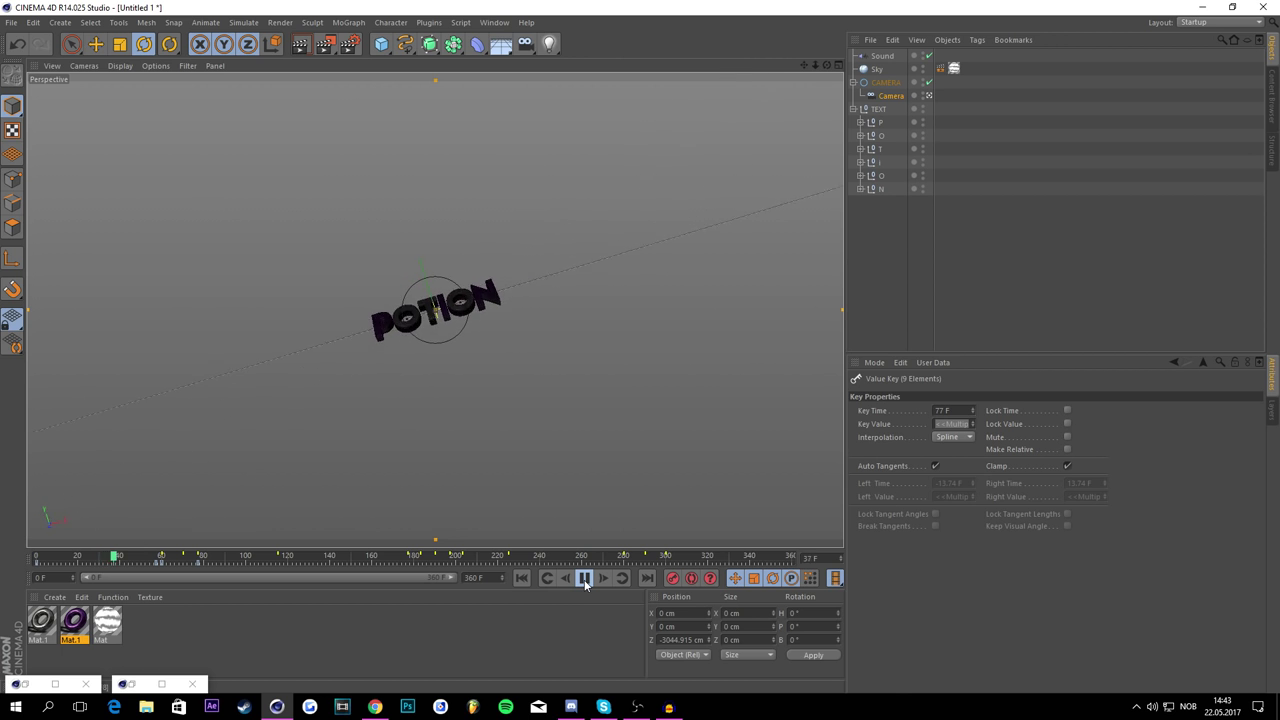
{"action": "left_click", "coordinate": [584, 578]}
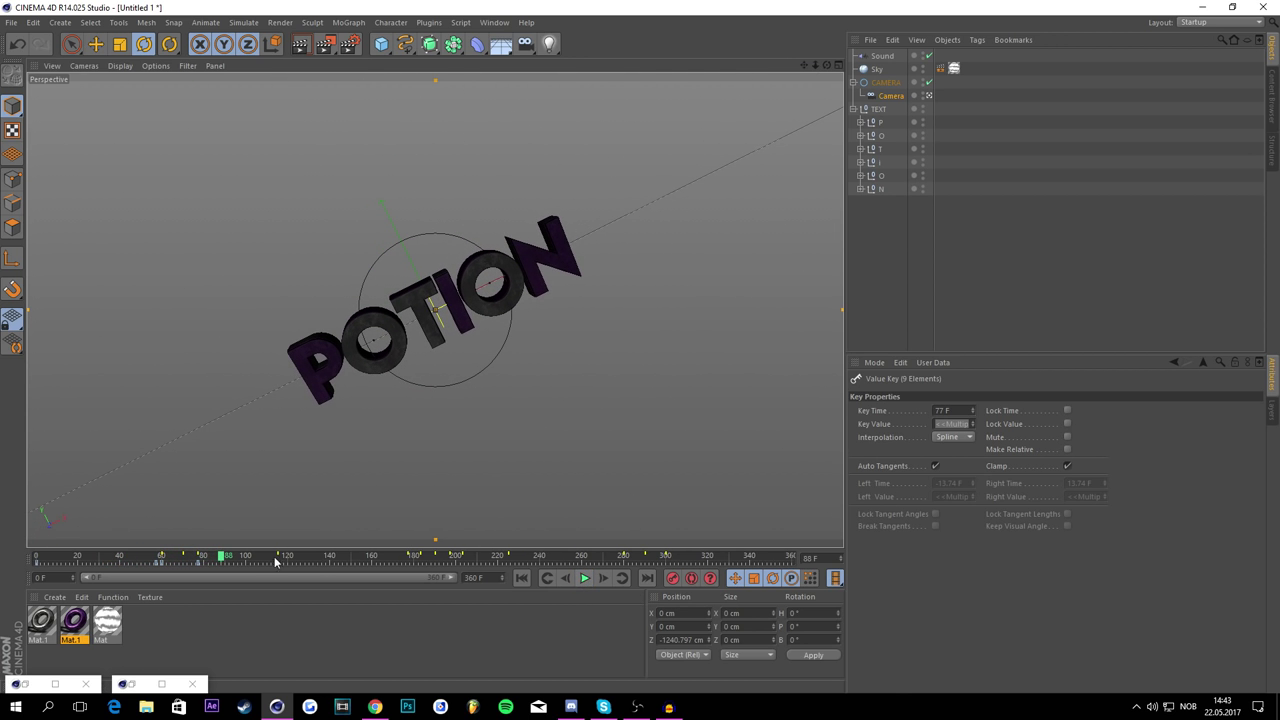
Step: Replace the Camera's frame 77 key with keys at frame 67 (Z about -399 cm) and frame 70 (Z about -851 cm)
{"action": "right_click", "coordinate": [198, 564]}
{"action": "left_click", "coordinate": [197, 594]}
{"action": "left_click_drag", "start_coordinate": [180, 558], "coordinate": [180, 521]}
{"action": "left_click", "coordinate": [566, 578]}
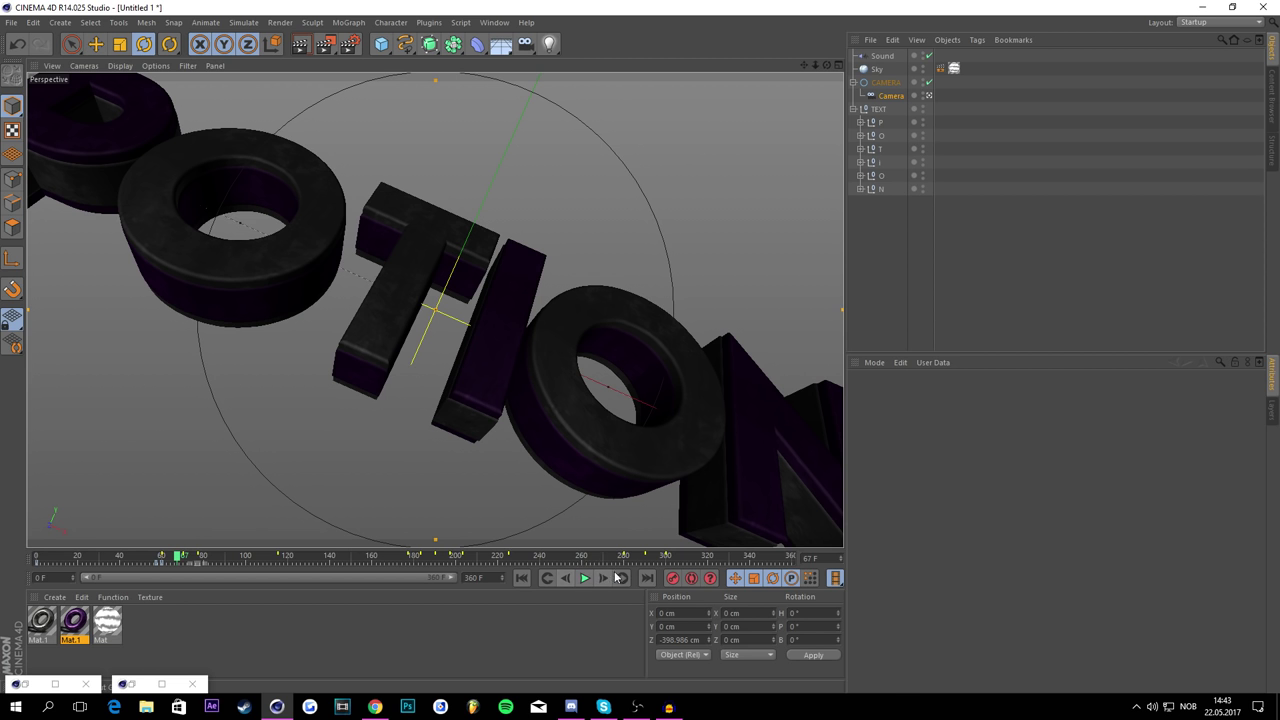
{"action": "left_click", "coordinate": [672, 578]}
{"action": "left_click", "coordinate": [182, 556]}
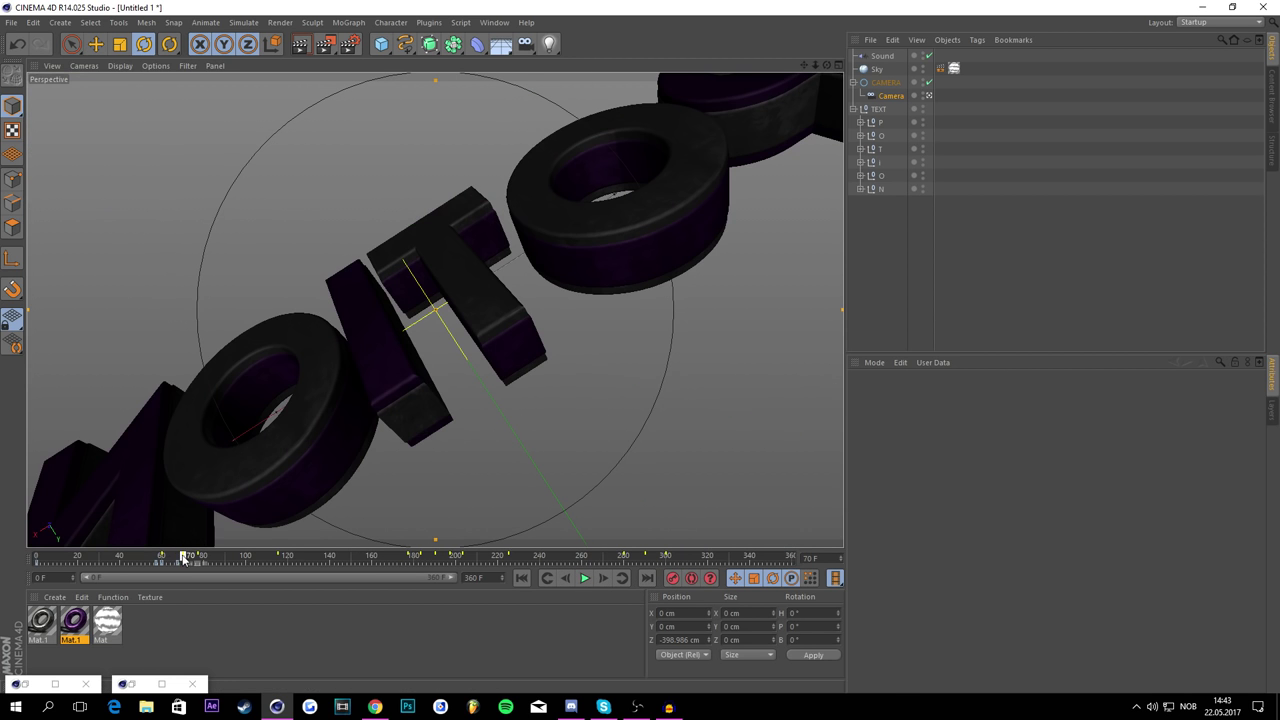
{"action": "left_click_drag", "start_coordinate": [815, 64], "coordinate": [700, 300]}
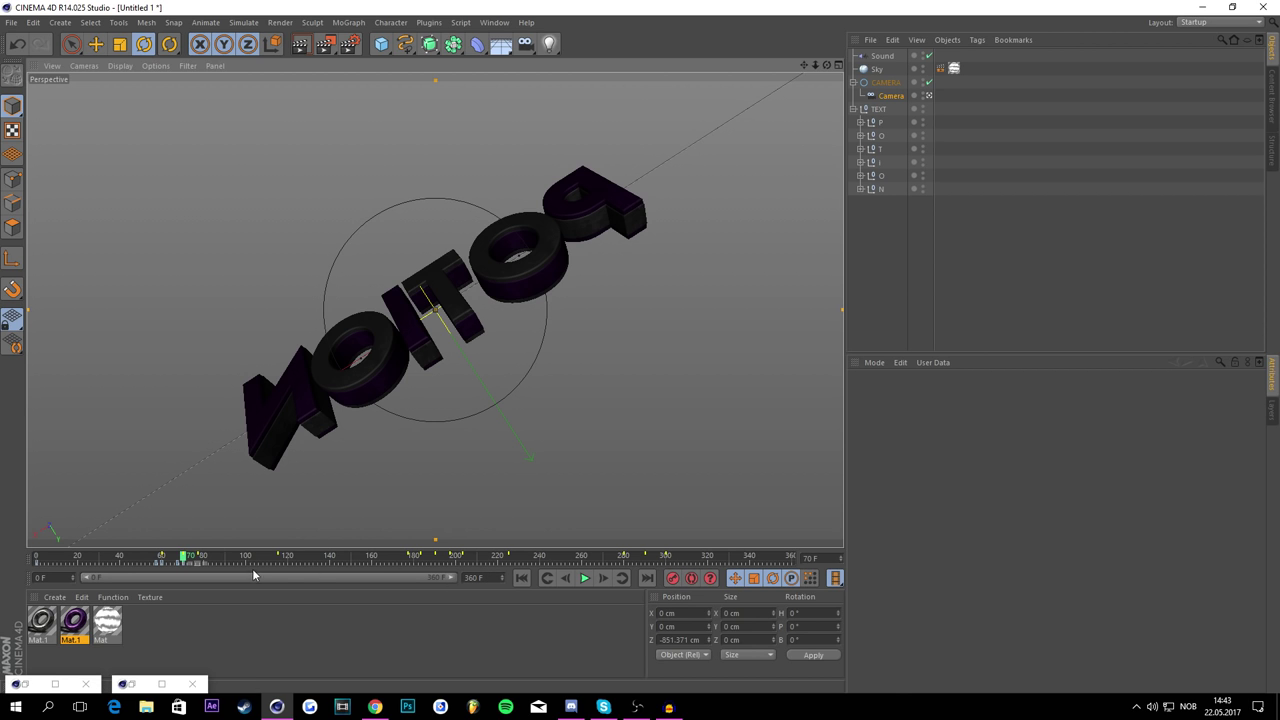
{"action": "left_click", "coordinate": [243, 562]}
Step: Keyframe the Camera at Z about -1170 cm at frame 77, add a key at frame 74, and play back the result
{"action": "left_click_drag", "start_coordinate": [201, 558], "coordinate": [198, 560]}
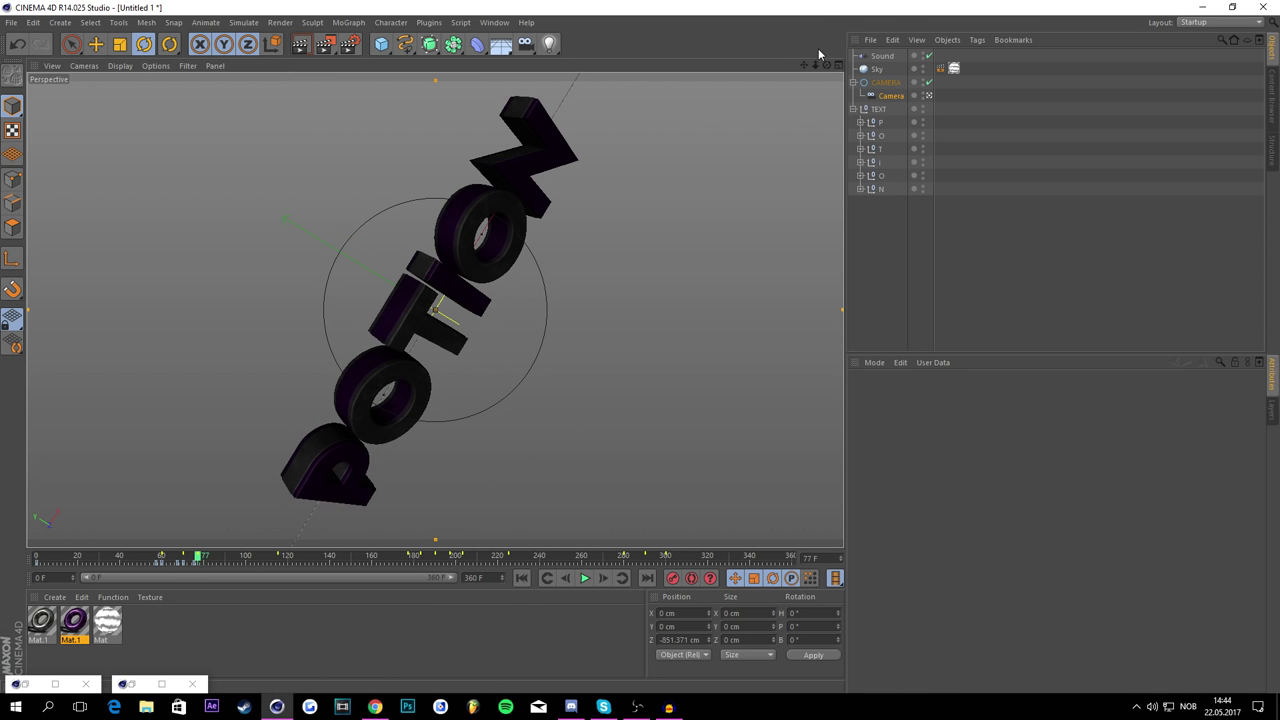
{"action": "left_click_drag", "start_coordinate": [815, 65], "coordinate": [772, 66]}
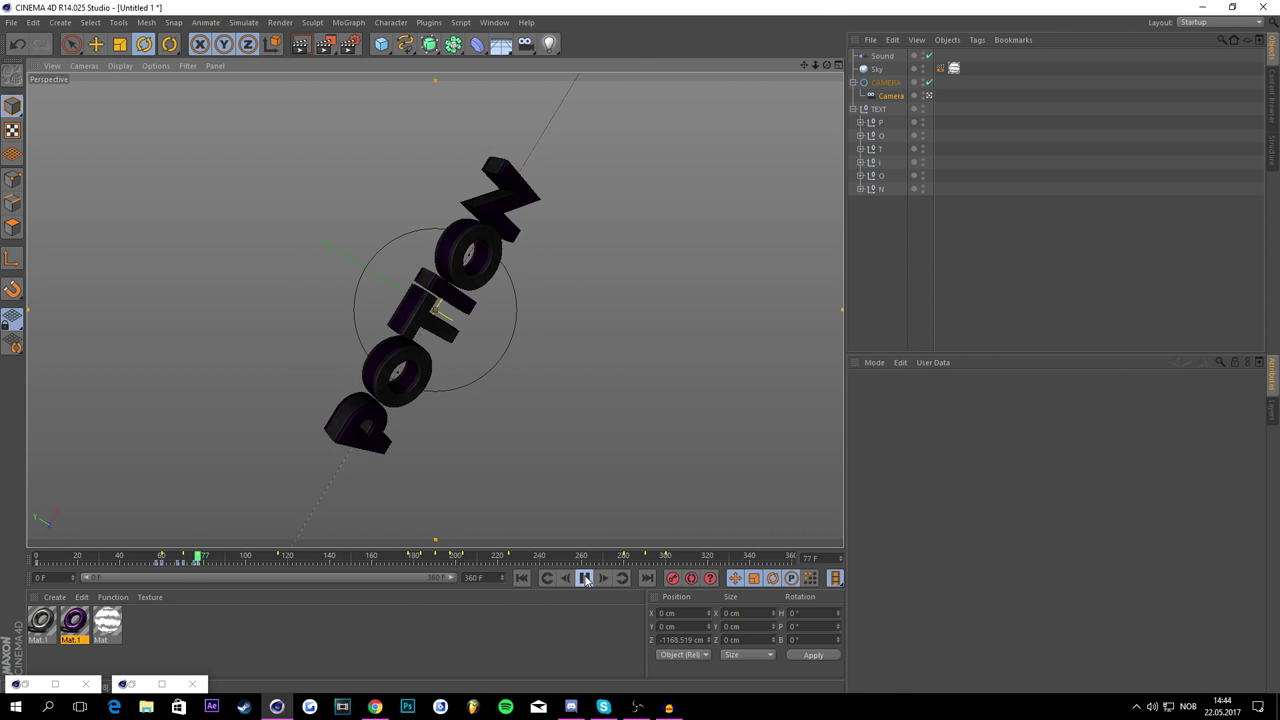
{"action": "left_click", "coordinate": [586, 578]}
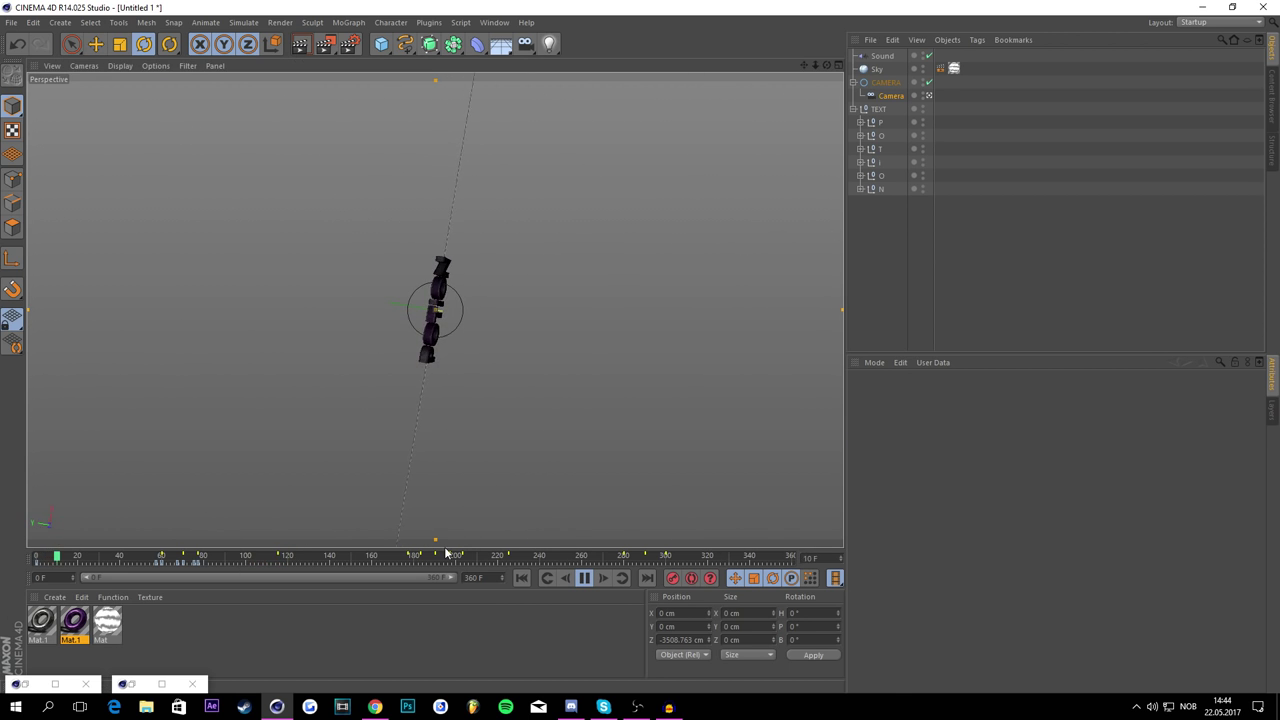
{"action": "left_click", "coordinate": [193, 564]}
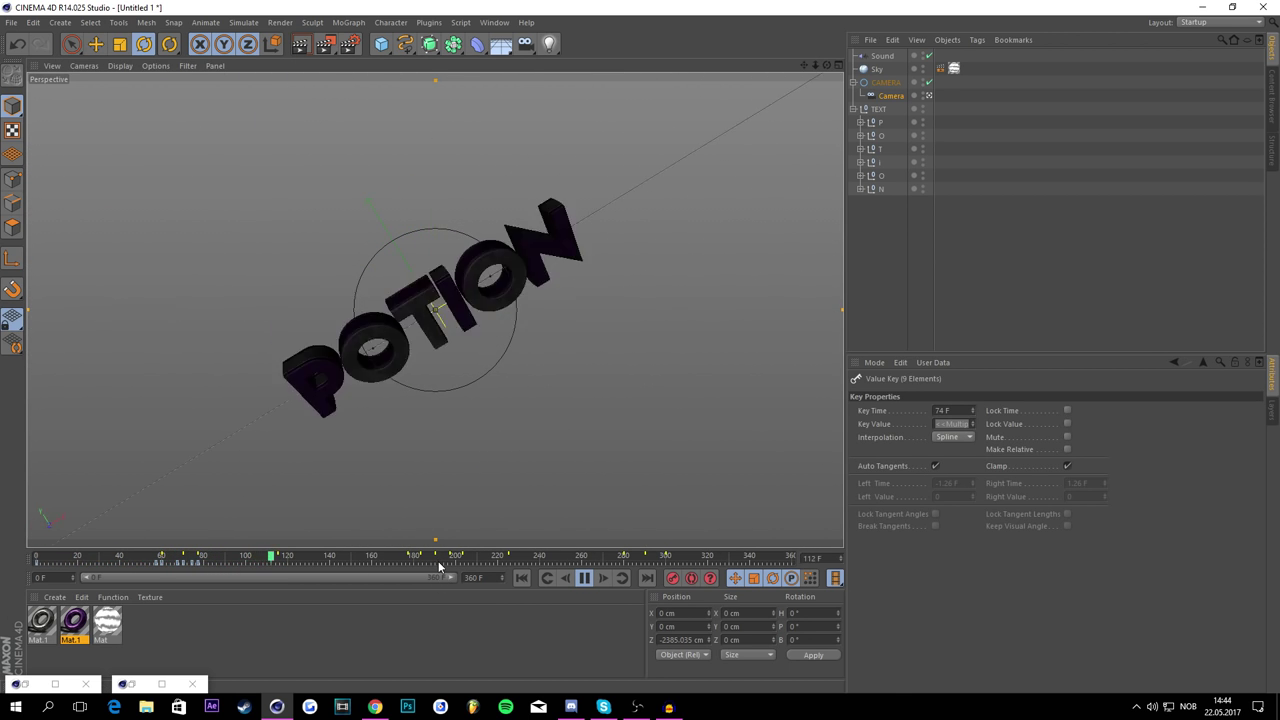
{"action": "left_click_drag", "start_coordinate": [312, 557], "coordinate": [268, 487]}
{"action": "left_click", "coordinate": [584, 580]}
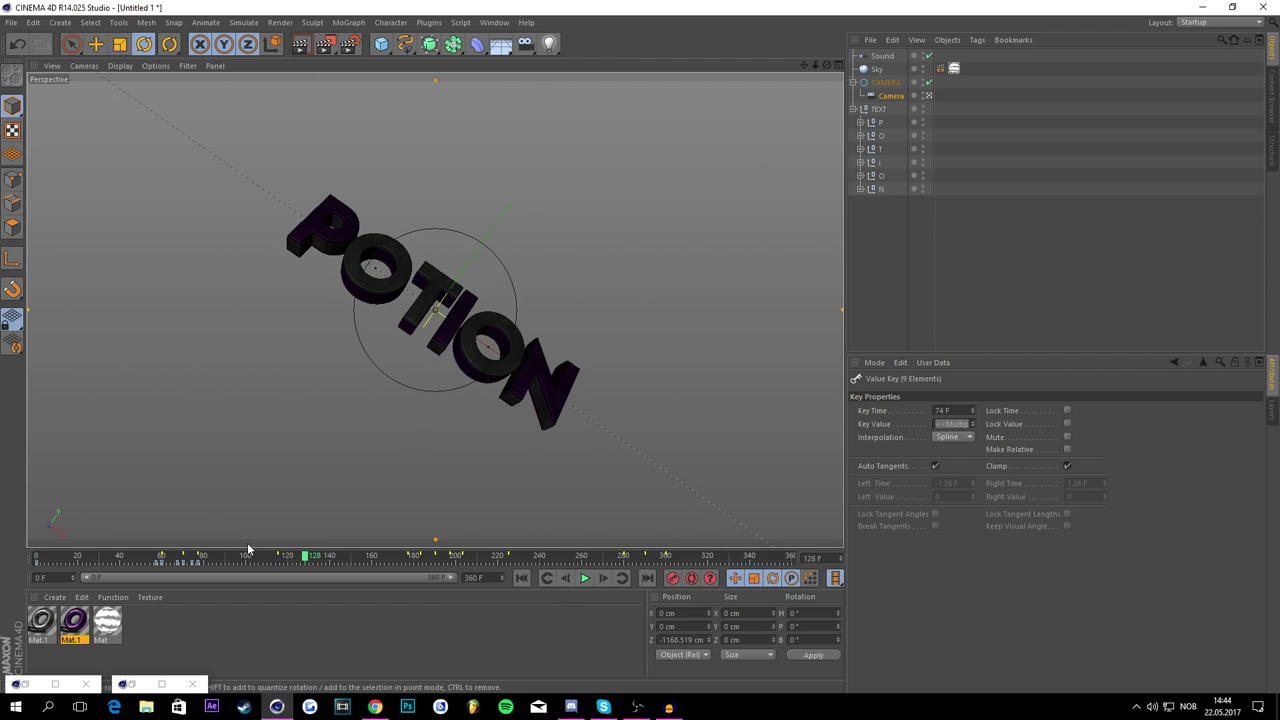
Step: Keyframe the Camera's unchanged zoom at frame 112 and Z about -807 cm at frame 115
{"action": "left_click_drag", "start_coordinate": [248, 549], "coordinate": [273, 565]}
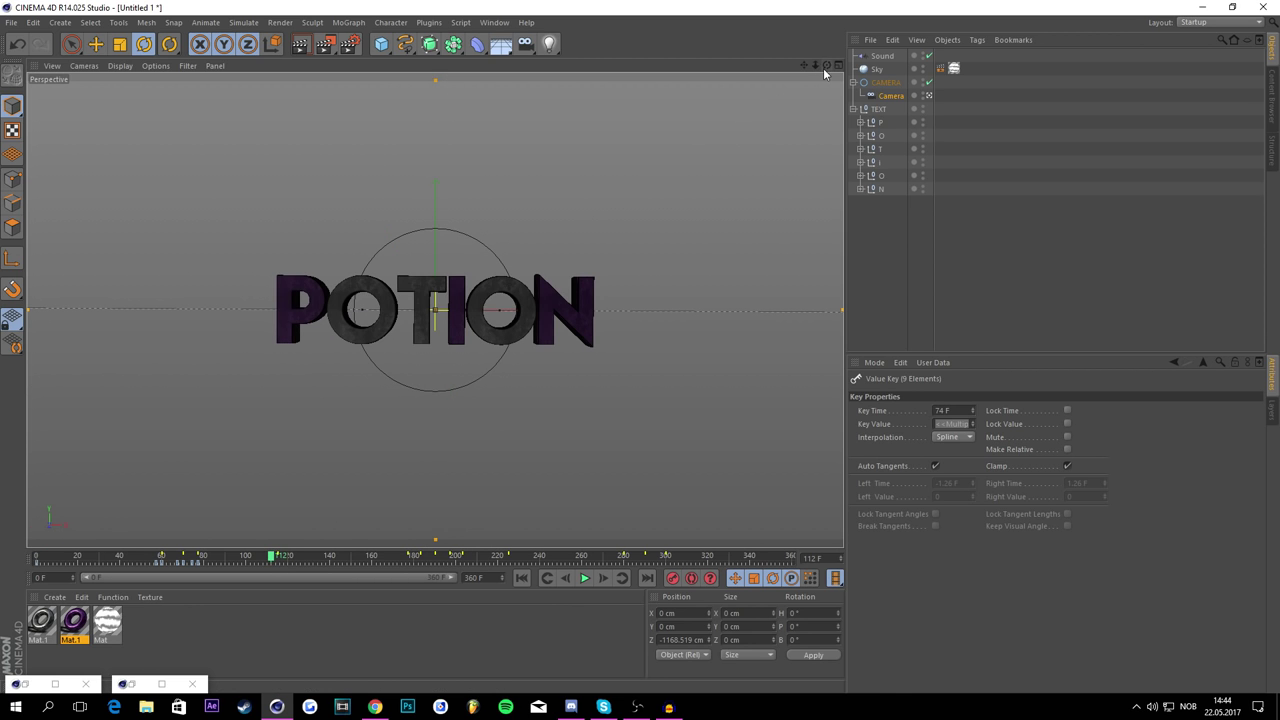
{"action": "left_click_drag", "start_coordinate": [816, 65], "coordinate": [785, 68]}
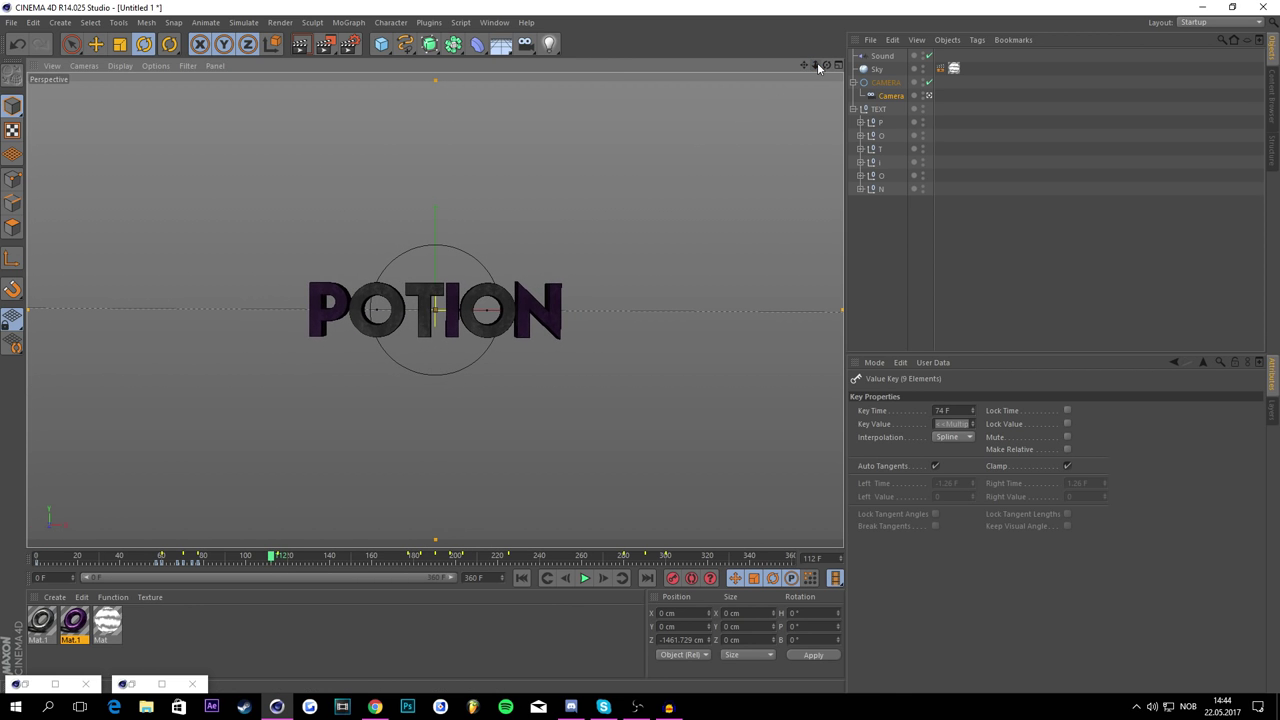
{"action": "key", "text": "ctrl+z"}
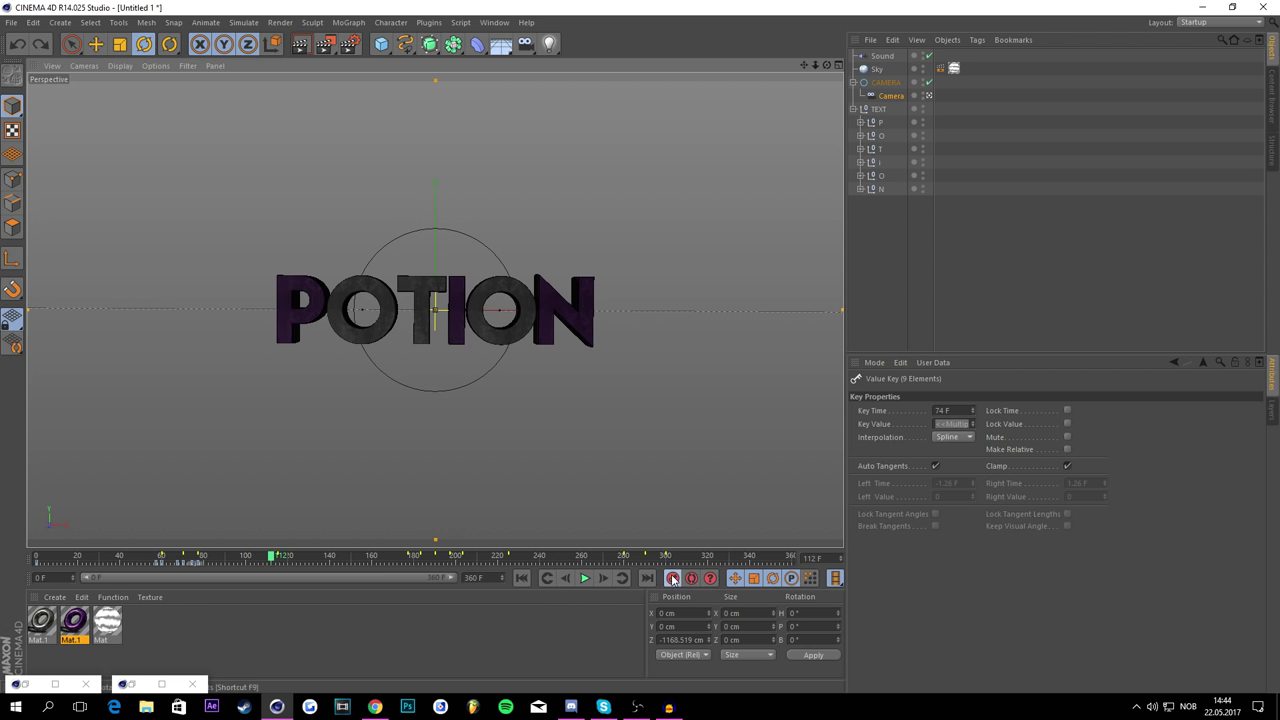
{"action": "left_click_drag", "start_coordinate": [272, 557], "coordinate": [280, 556]}
{"action": "left_click_drag", "start_coordinate": [815, 65], "coordinate": [838, 65]}
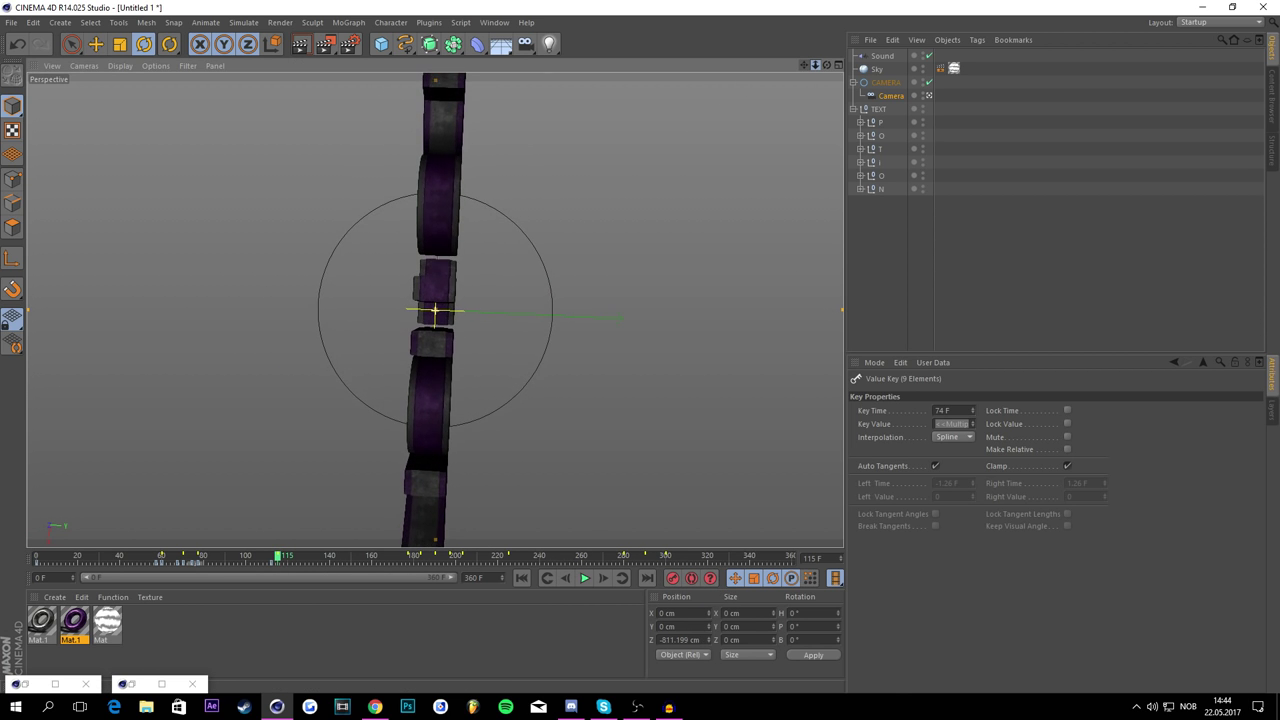
Step: Keyframe the Camera at Z about -807 cm at frame 174 and about -1404 cm at frame 177, and play back the result
{"action": "left_click_drag", "start_coordinate": [298, 561], "coordinate": [402, 440]}
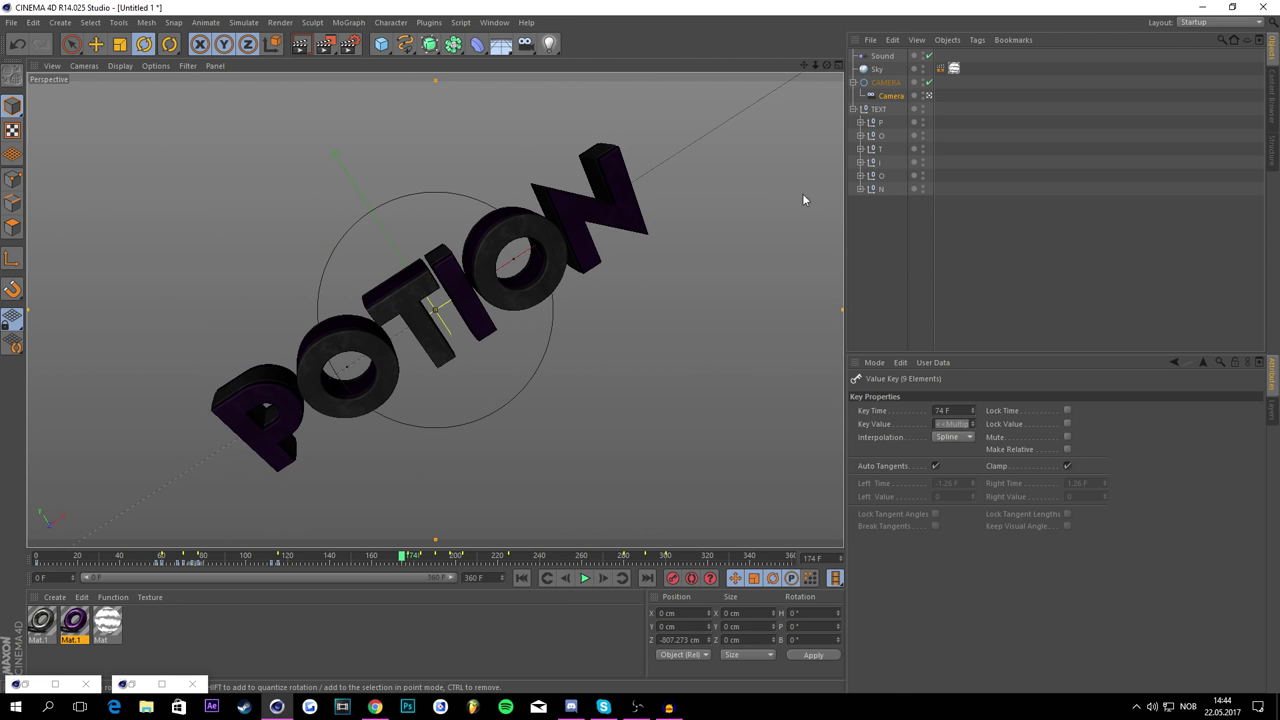
{"action": "left_click_drag", "start_coordinate": [395, 566], "coordinate": [409, 557]}
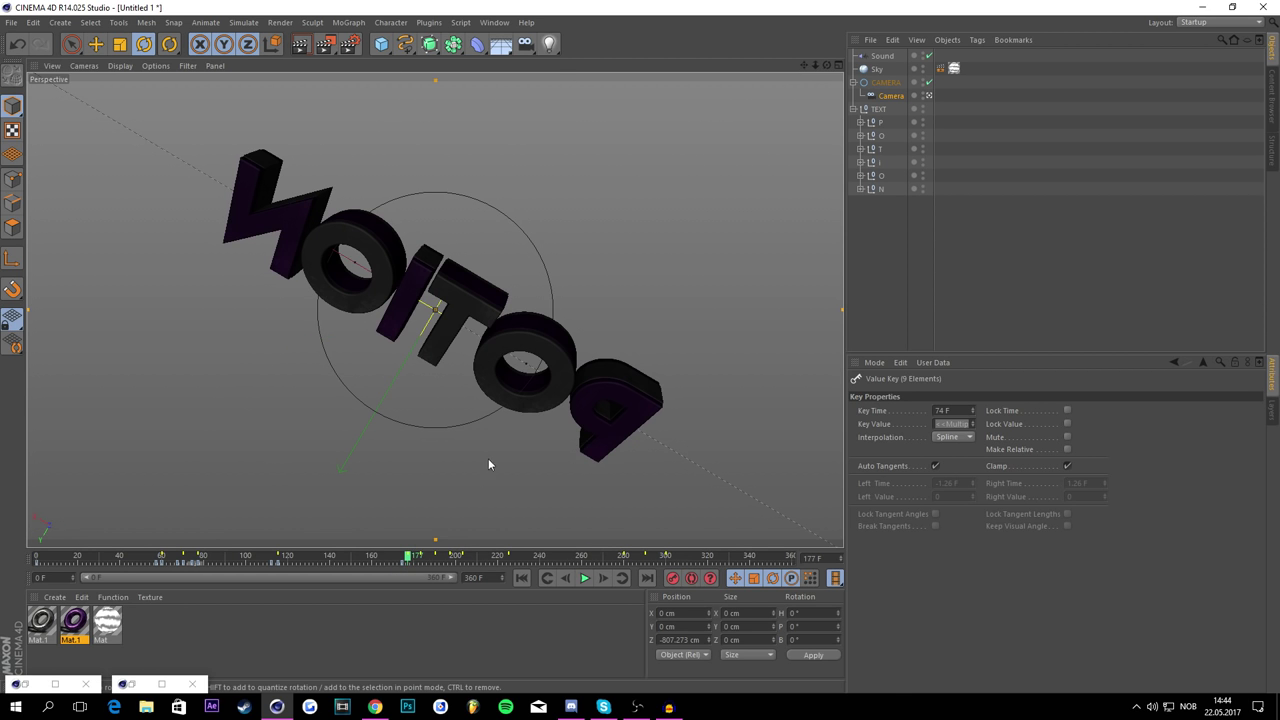
{"action": "left_click_drag", "start_coordinate": [815, 65], "coordinate": [740, 75]}
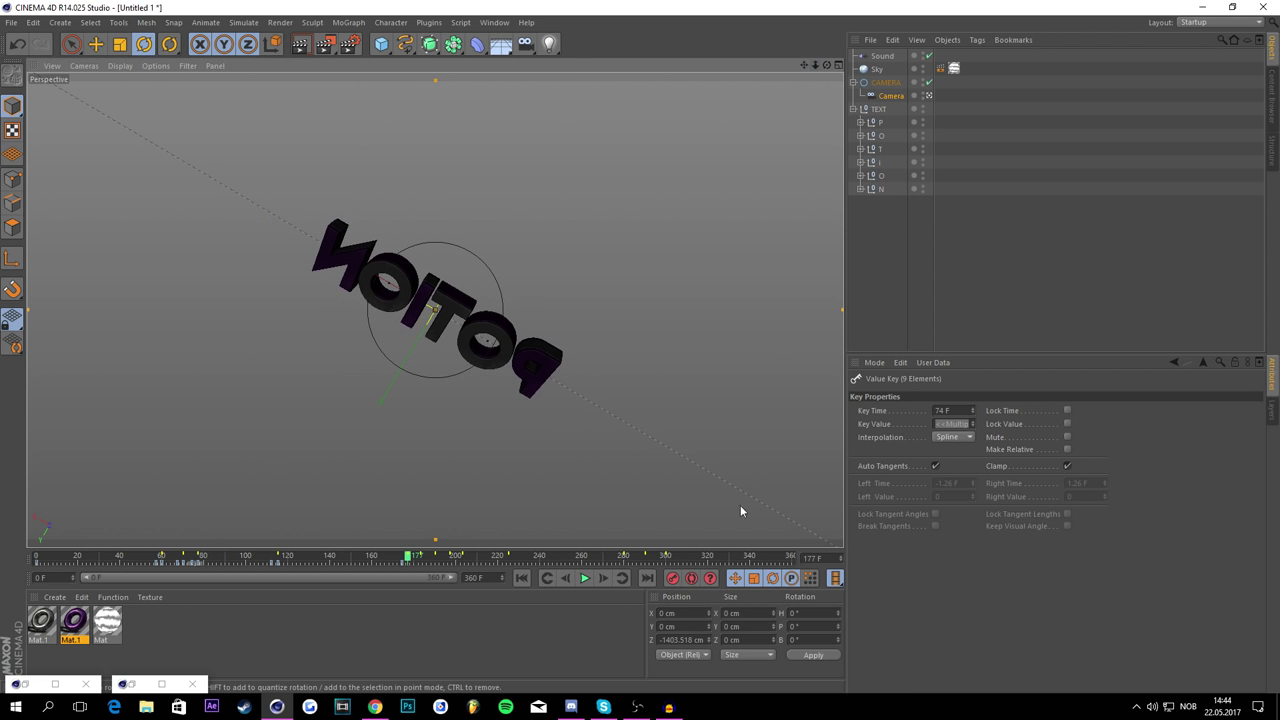
{"action": "left_click_drag", "start_coordinate": [408, 557], "coordinate": [323, 557]}
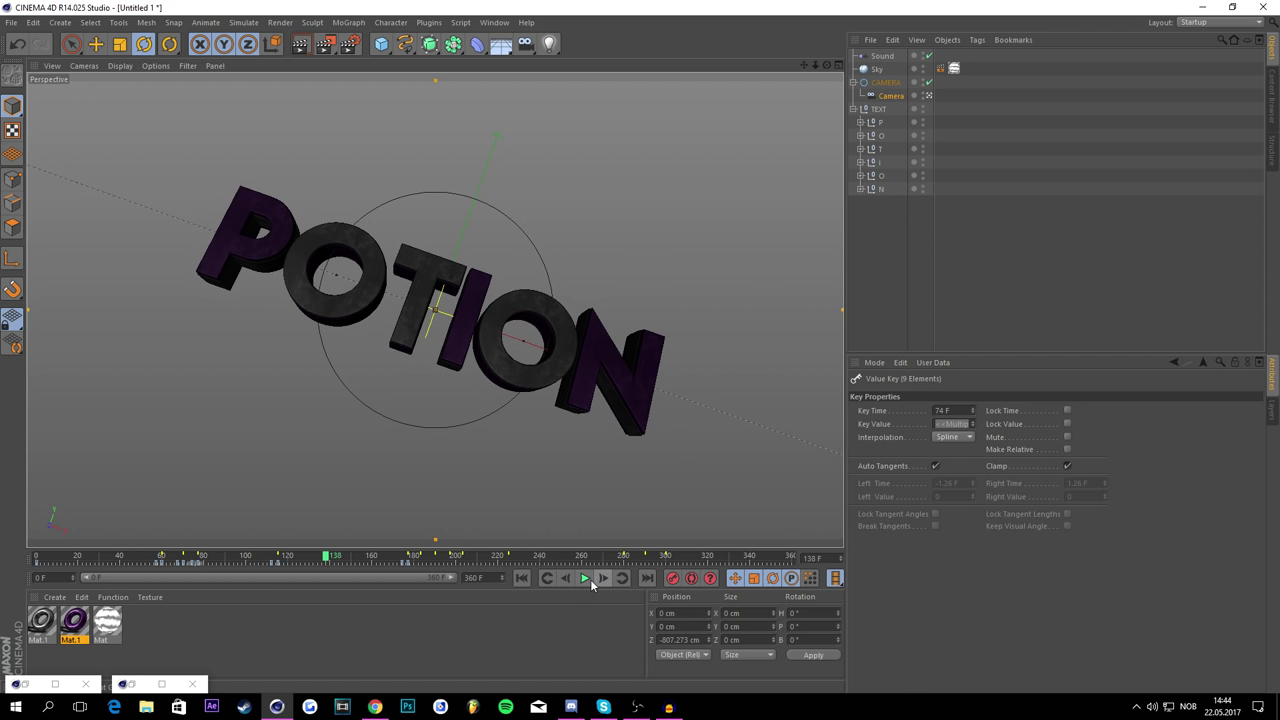
{"action": "left_click", "coordinate": [586, 579]}
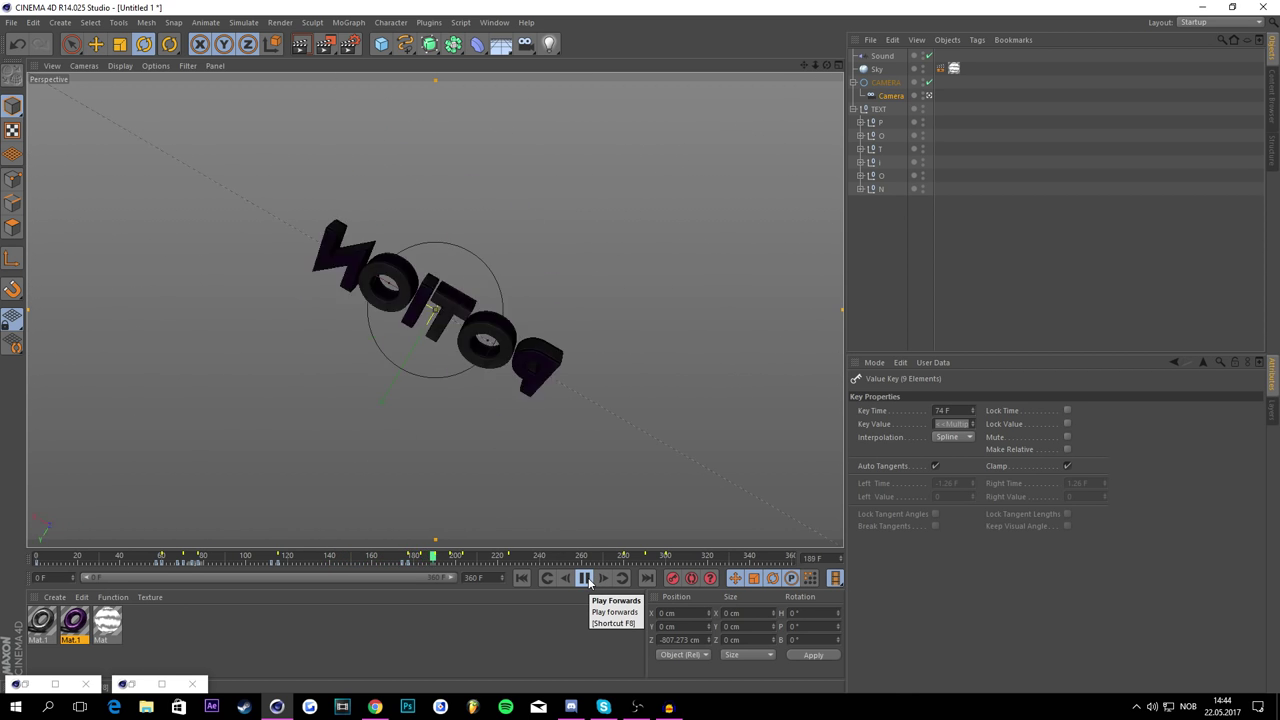
Step: Keyframe the Camera's unchanged zoom at frame 201 and Z about -960 cm at frame 203, and play back the result
{"action": "left_click", "coordinate": [588, 580]}
{"action": "left_click", "coordinate": [465, 558]}
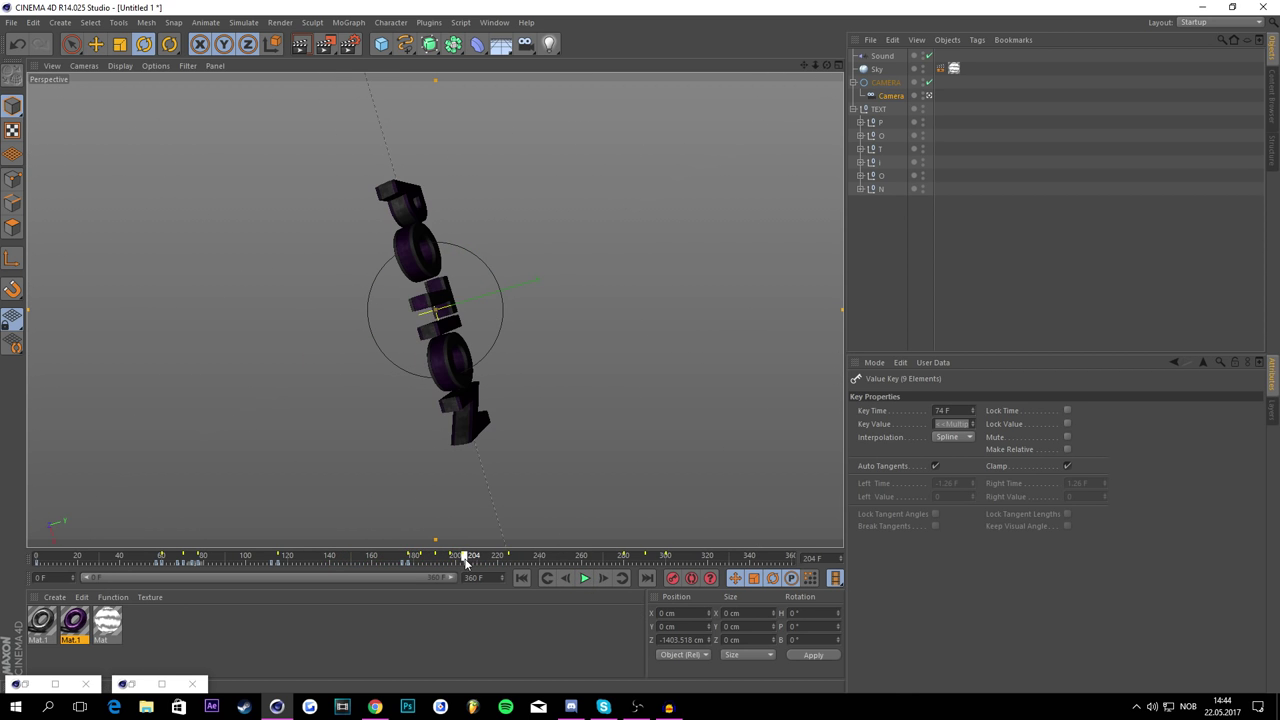
{"action": "left_click_drag", "start_coordinate": [465, 563], "coordinate": [459, 567]}
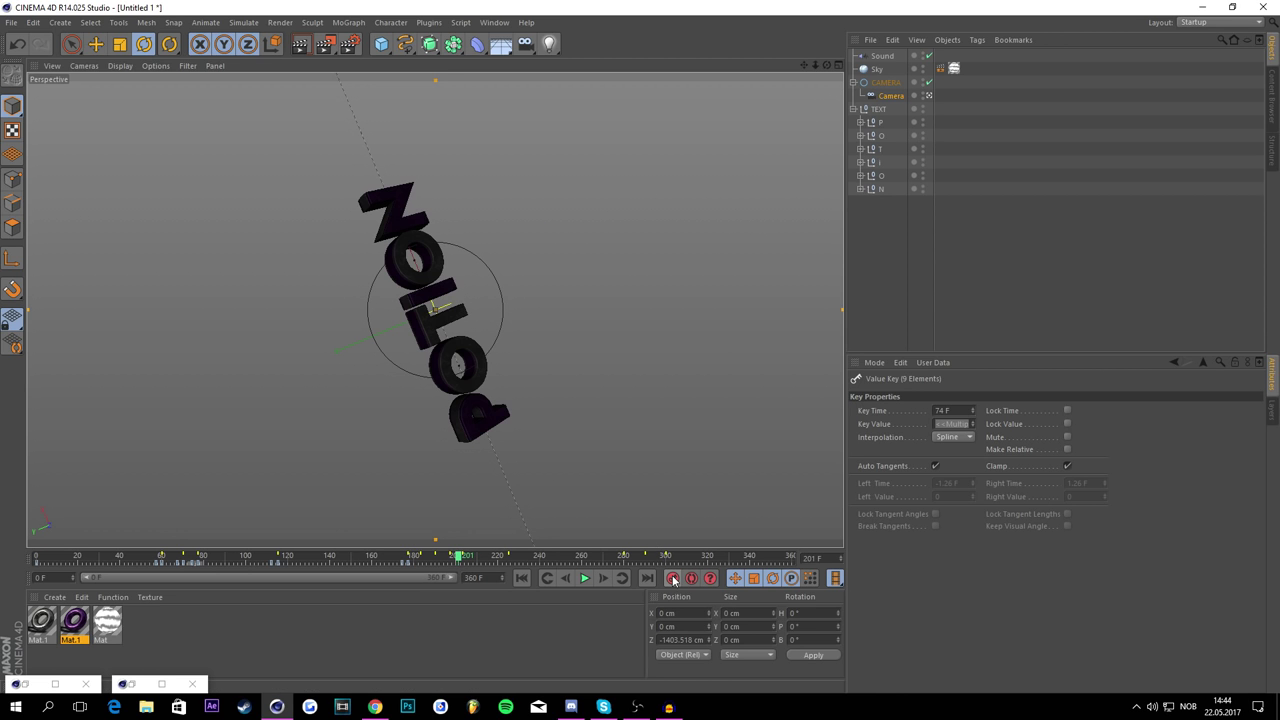
{"action": "left_click_drag", "start_coordinate": [460, 560], "coordinate": [462, 560]}
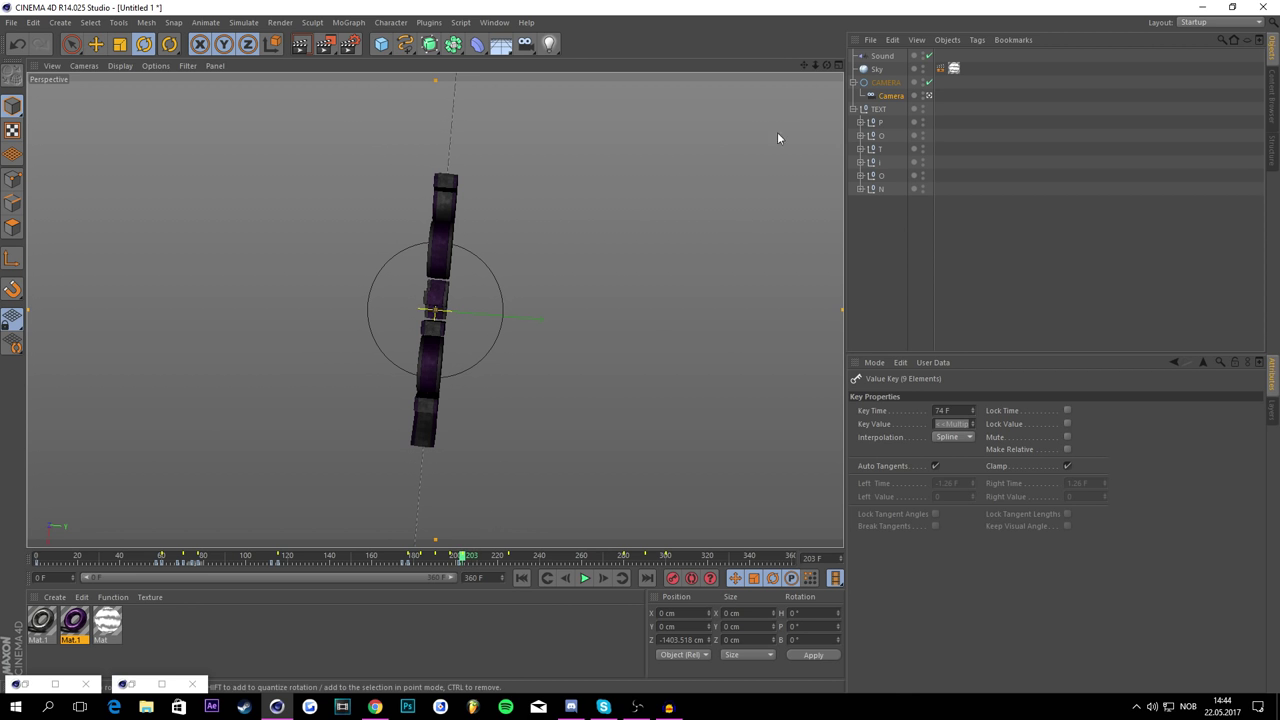
{"action": "left_click_drag", "start_coordinate": [816, 67], "coordinate": [845, 67]}
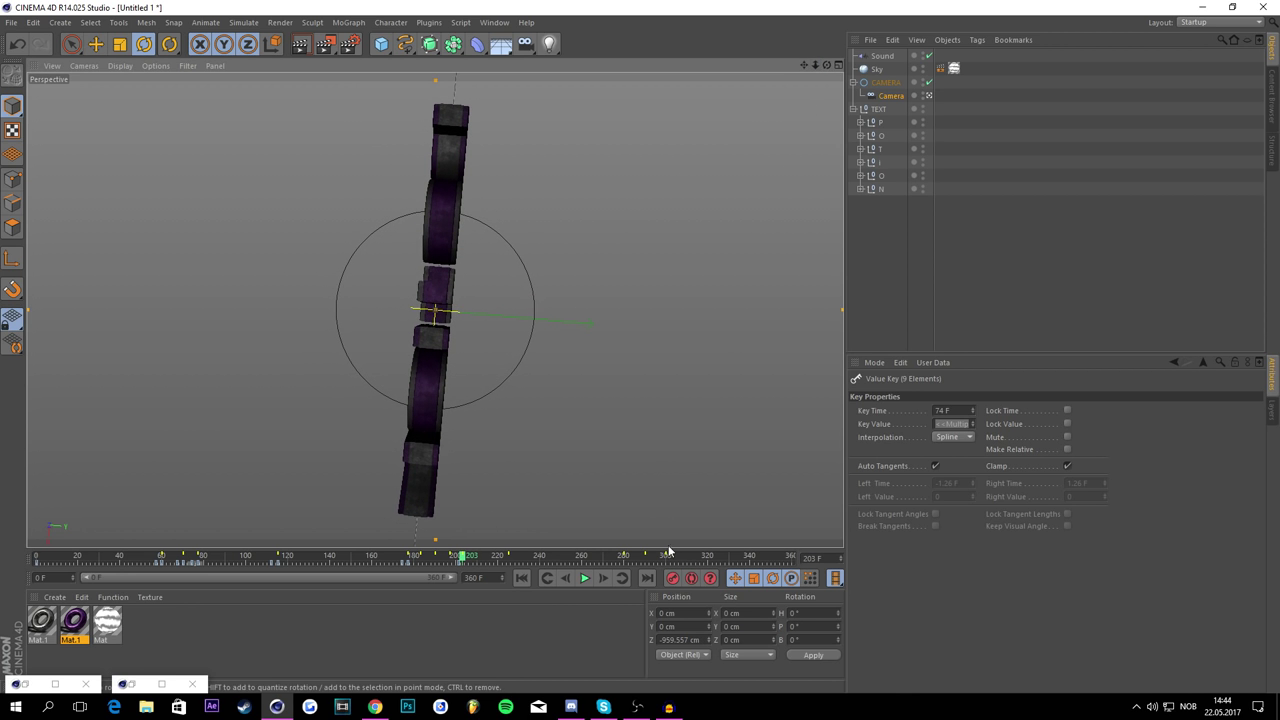
{"action": "left_click", "coordinate": [587, 578]}
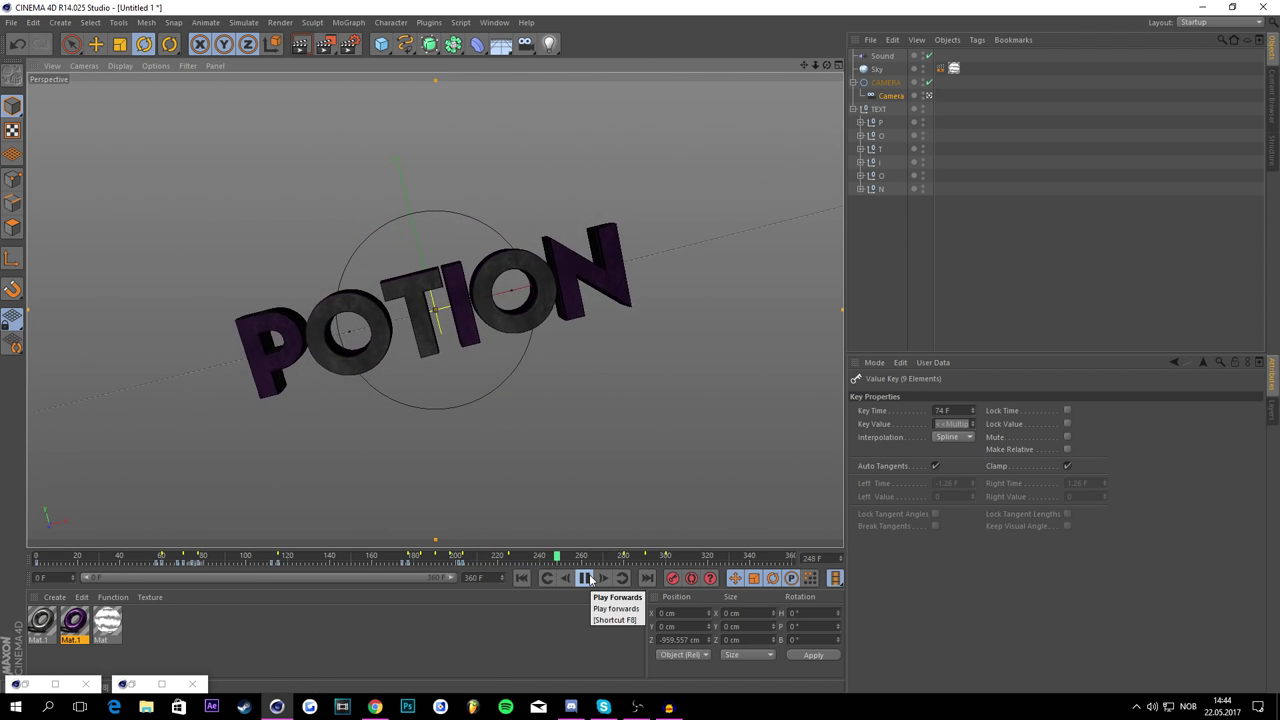
{"action": "left_click", "coordinate": [587, 578]}
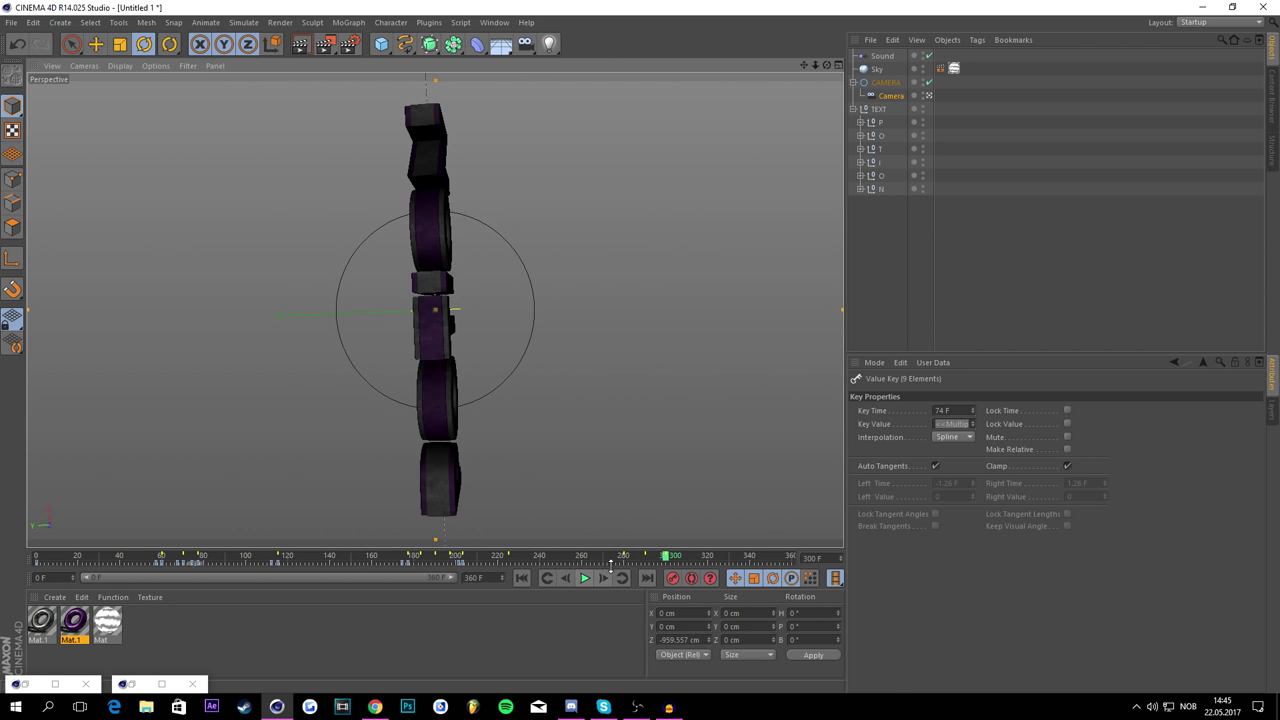
Step: Keyframe the Camera's unchanged zoom at frame 280 and zoom it in to Z about -355 cm a few frames further on
{"action": "left_click", "coordinate": [622, 560]}
{"action": "left_click_drag", "start_coordinate": [622, 562], "coordinate": [625, 561]}
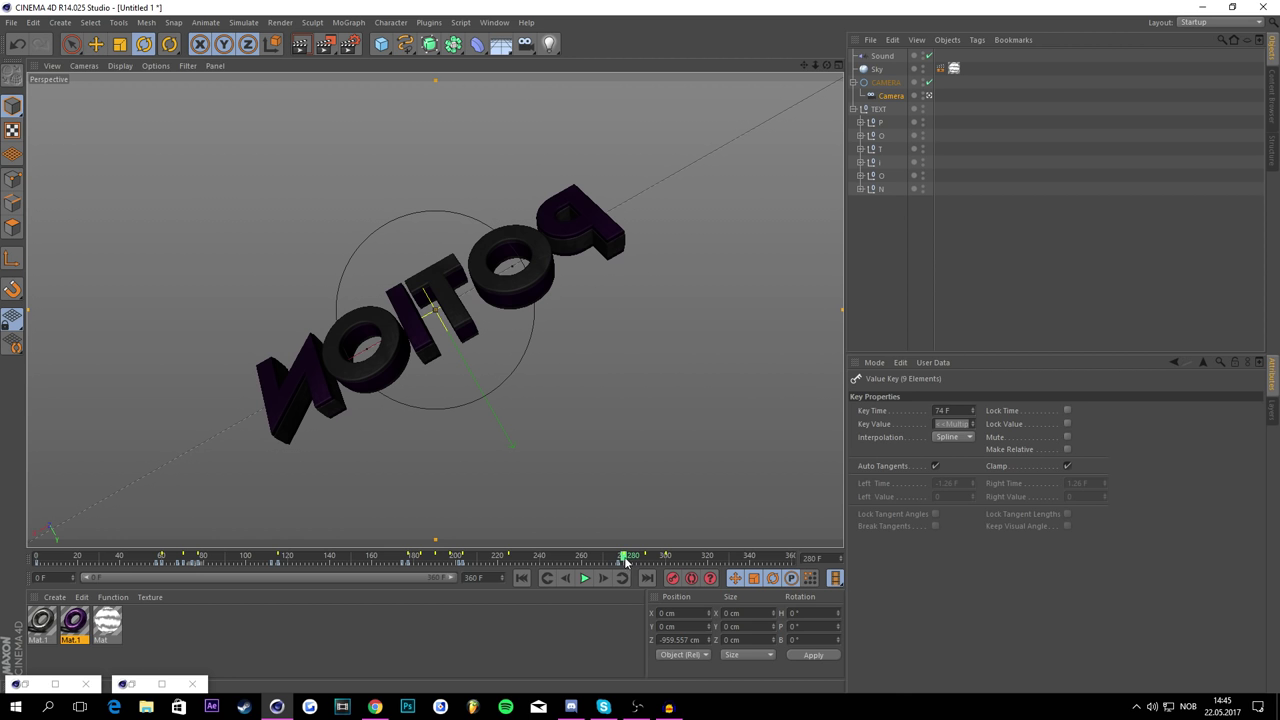
{"action": "left_click_drag", "start_coordinate": [815, 65], "coordinate": [876, 65]}
Step: Keyframe further Camera zoom changes around frames 290 and 300, and play back the animation from an earlier frame
{"action": "left_click_drag", "start_coordinate": [642, 559], "coordinate": [641, 560]}
{"action": "left_click", "coordinate": [565, 578]}
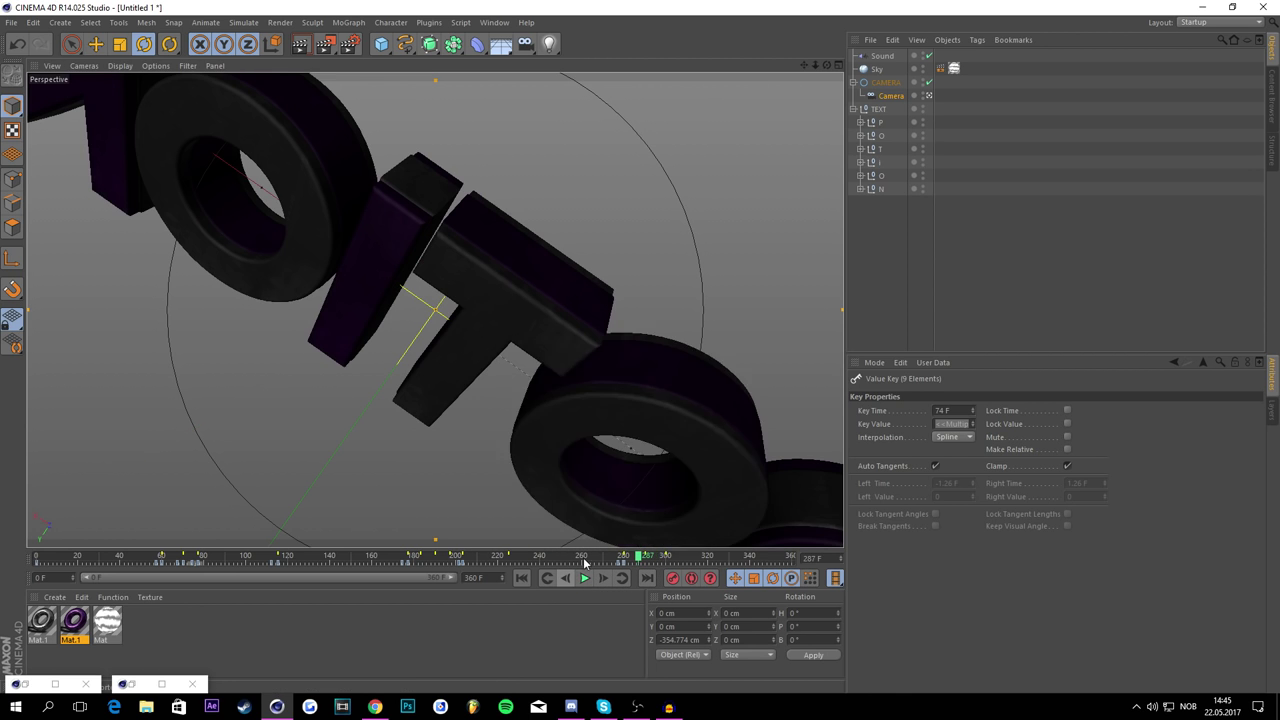
{"action": "left_click", "coordinate": [645, 560]}
{"action": "left_click_drag", "start_coordinate": [816, 65], "coordinate": [791, 211]}
{"action": "left_click_drag", "start_coordinate": [663, 560], "coordinate": [665, 559]}
{"action": "left_click_drag", "start_coordinate": [827, 75], "coordinate": [543, 560]}
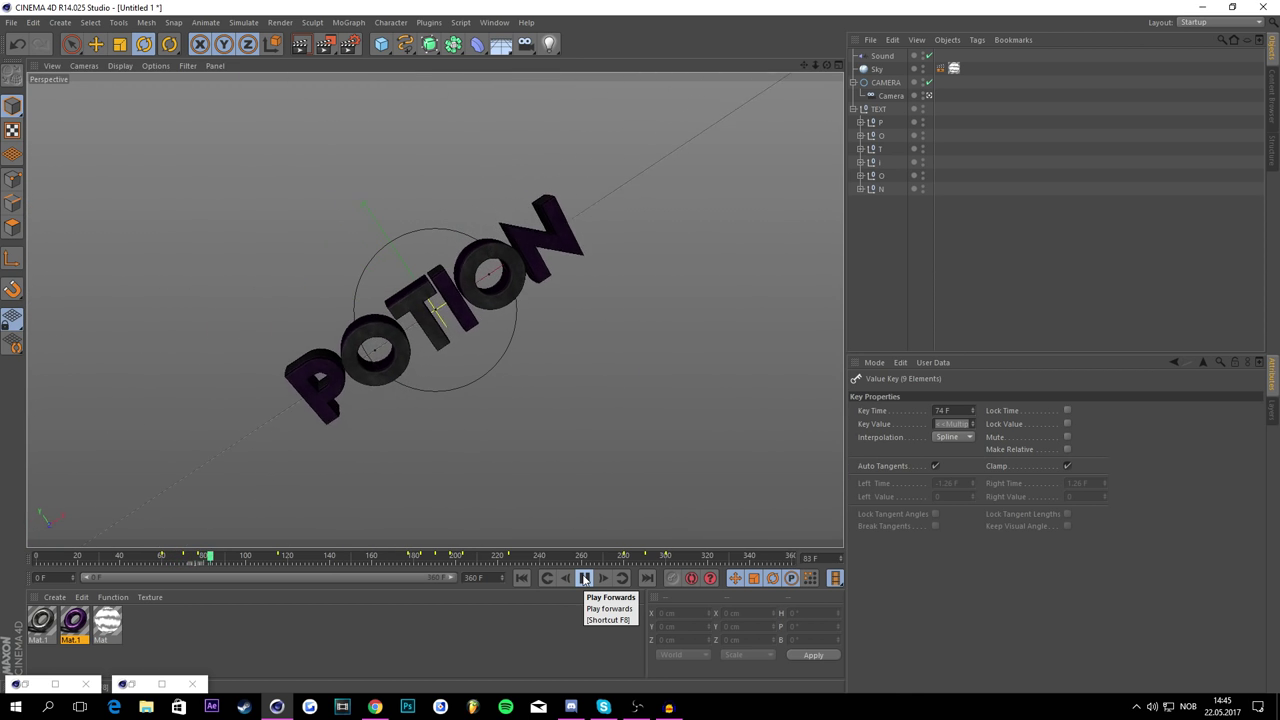
{"action": "left_click", "coordinate": [585, 578]}
Step: Add a MoGraph Fracture object and place it inside the TEXT null
{"action": "left_click", "coordinate": [880, 135]}
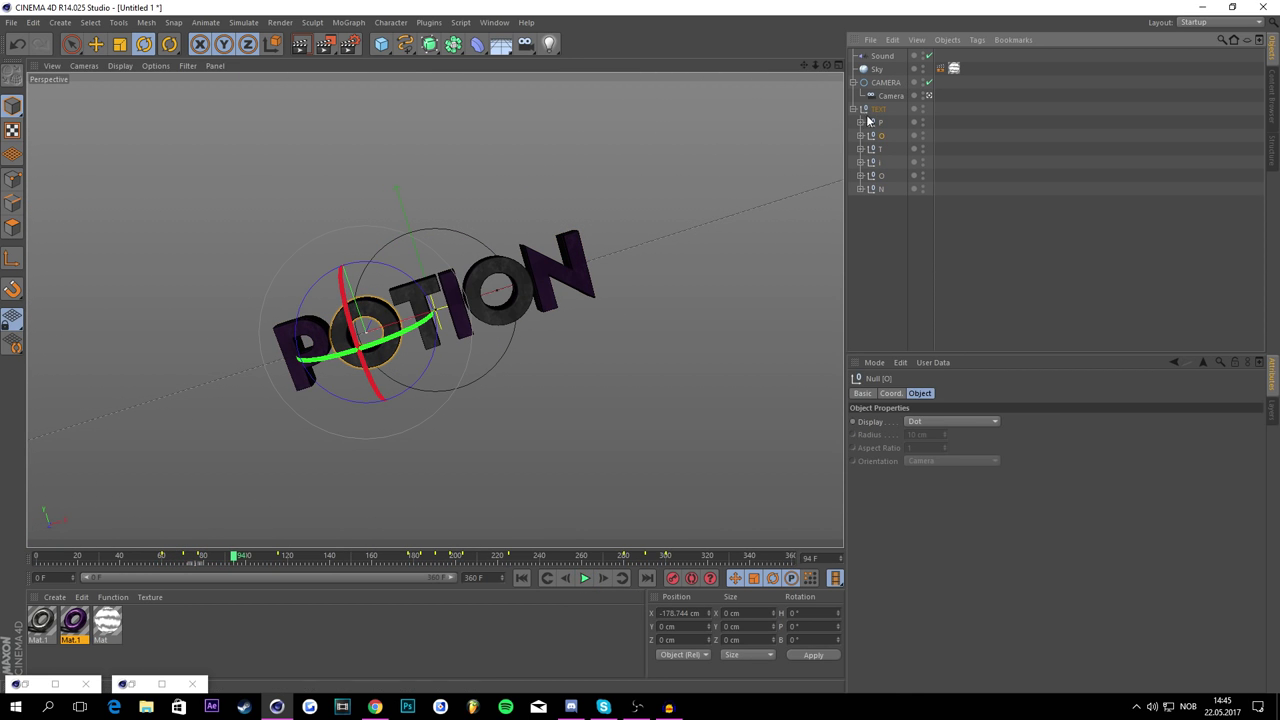
{"action": "left_click", "coordinate": [930, 112]}
{"action": "left_click", "coordinate": [338, 21]}
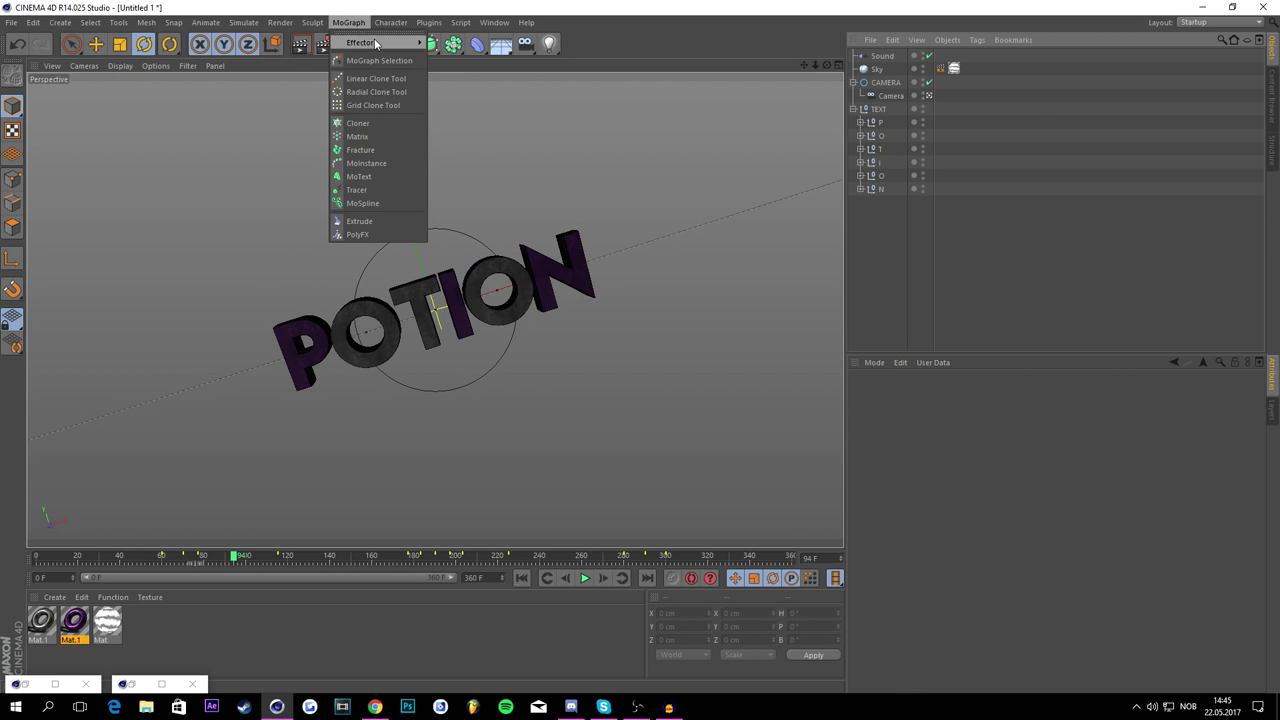
{"action": "left_click", "coordinate": [357, 150]}
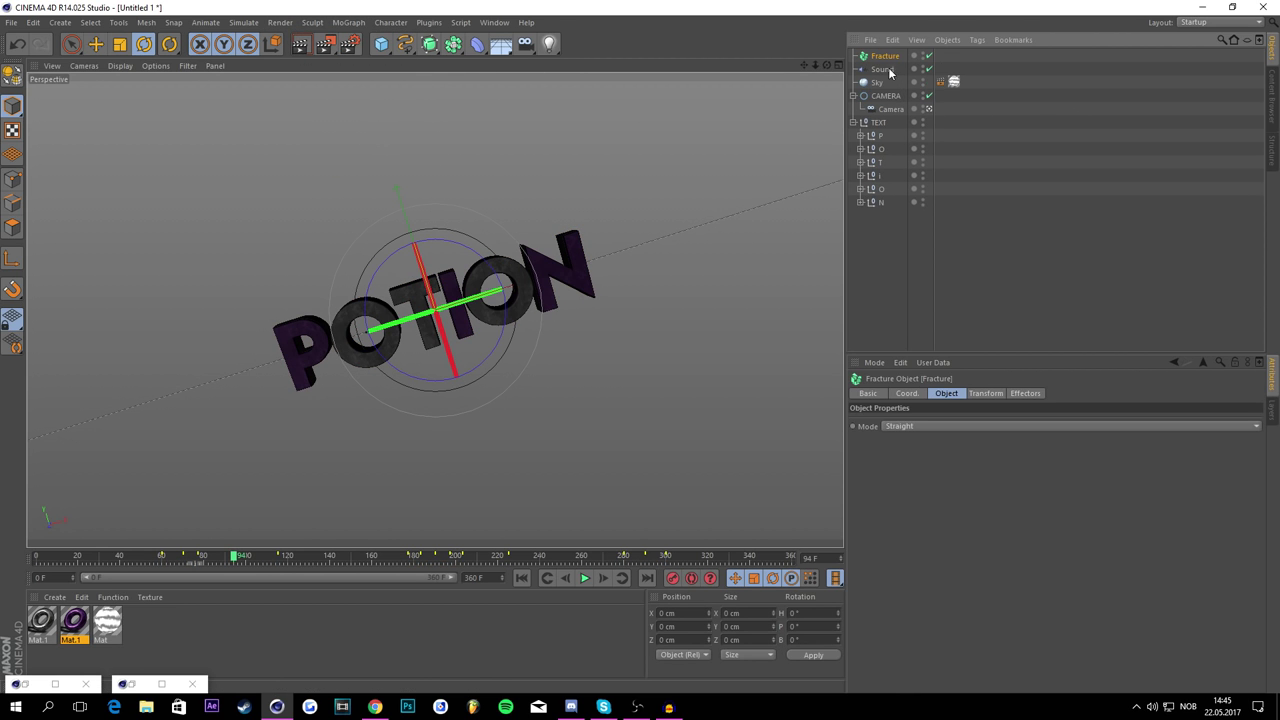
{"action": "left_click_drag", "start_coordinate": [878, 129], "coordinate": [880, 127]}
Step: Move the six letter nulls P, O, T, I, O and N into the Fracture object
{"action": "left_click", "coordinate": [881, 134]}
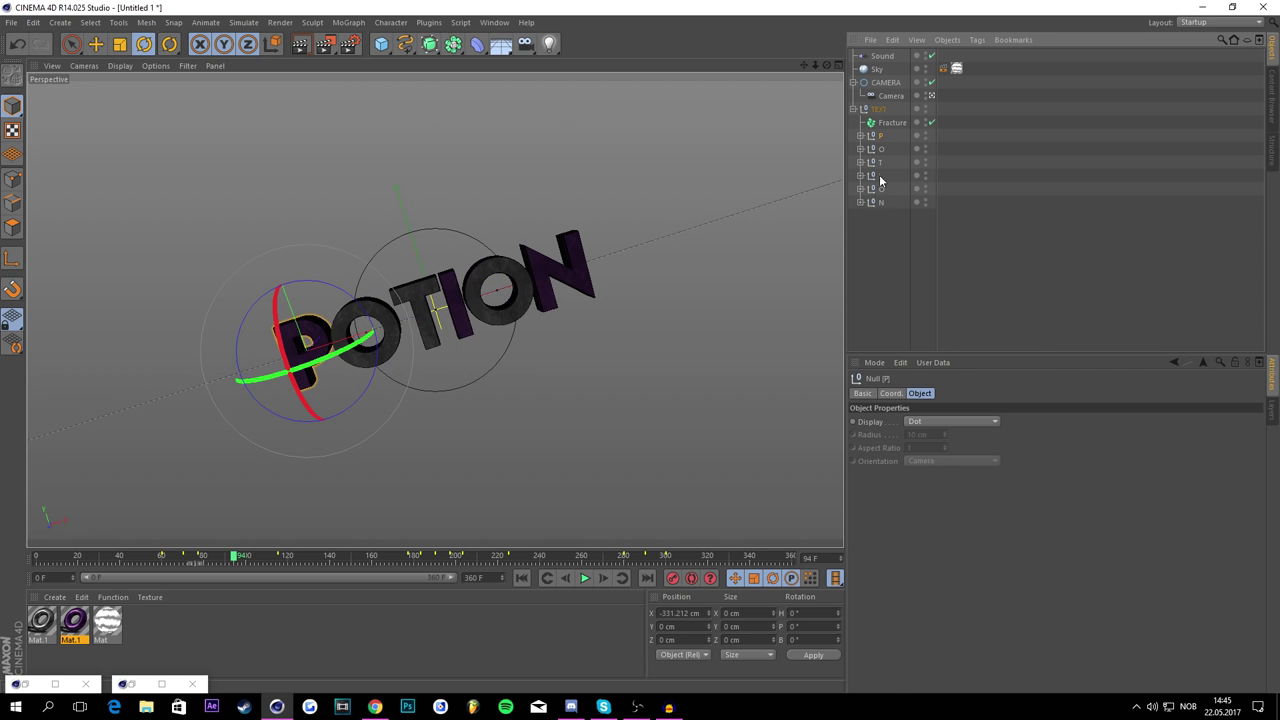
{"action": "left_click", "coordinate": [884, 202], "text": "shift"}
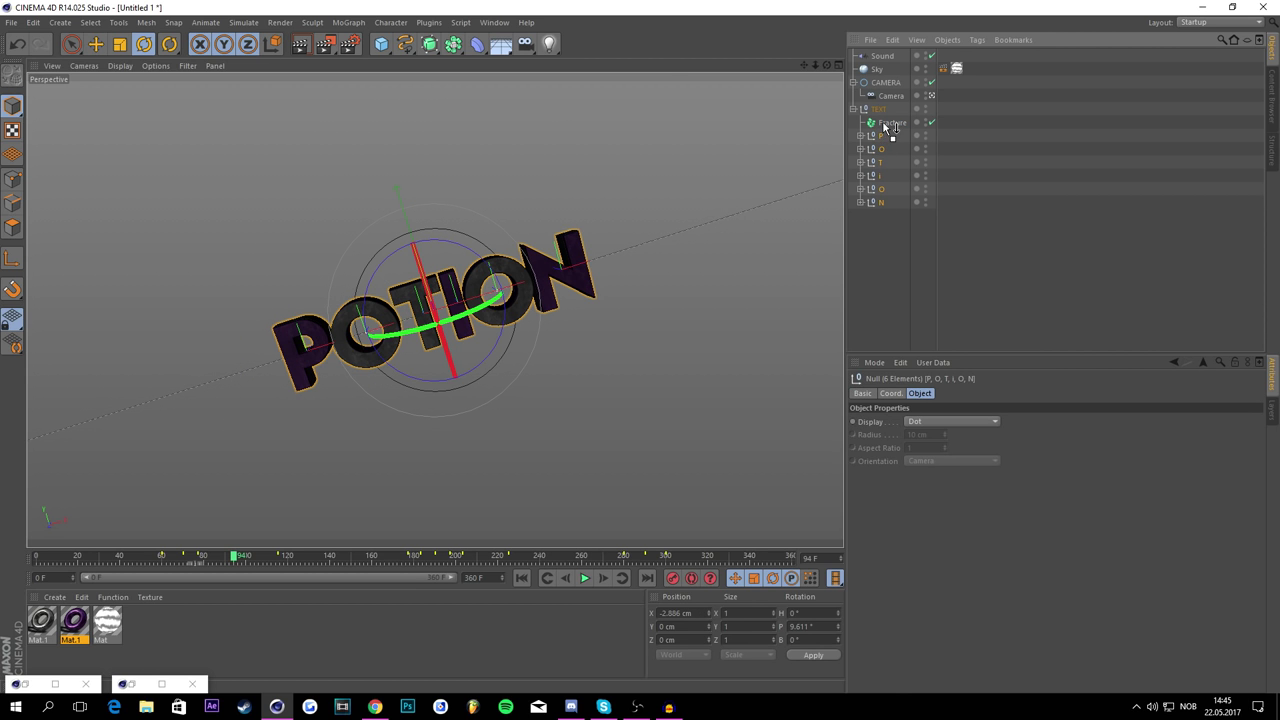
{"action": "left_click_drag", "start_coordinate": [886, 127], "coordinate": [888, 123]}
{"action": "left_click", "coordinate": [928, 122]}
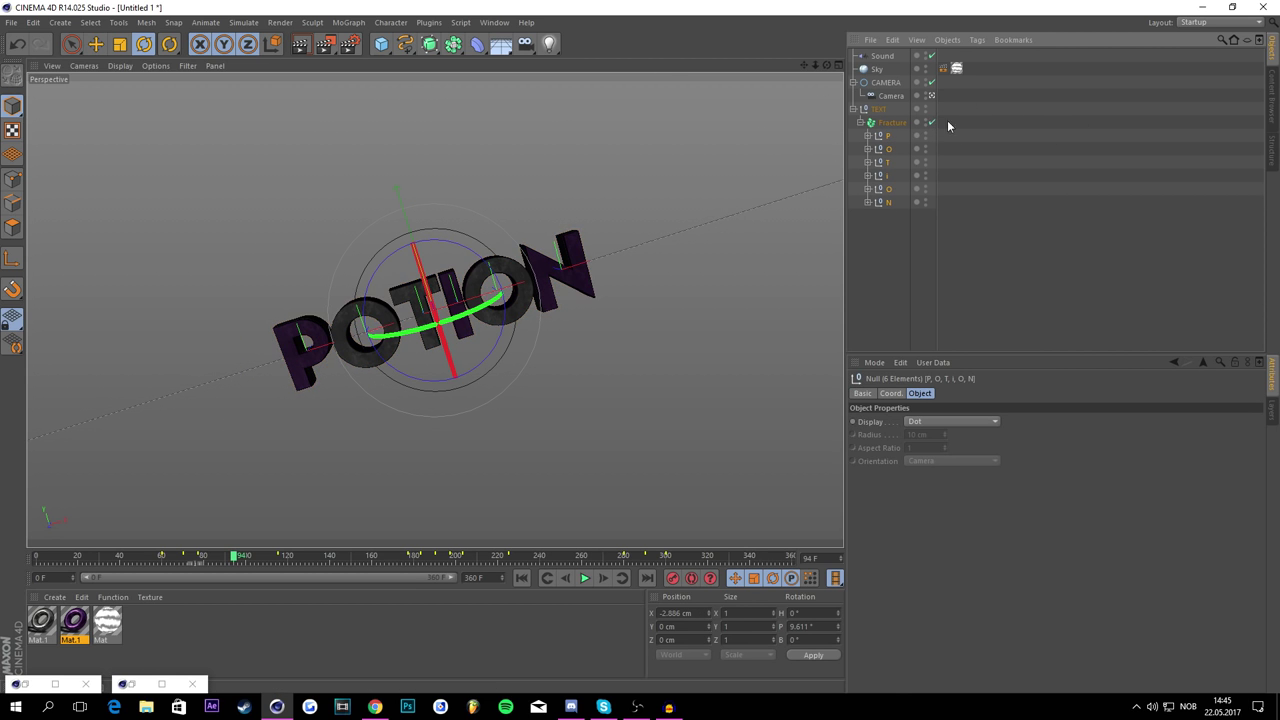
Step: Apply a Random effector to the Fracture object and check its effect on the letters at frame 98
{"action": "left_click", "coordinate": [890, 122]}
{"action": "left_click_drag", "start_coordinate": [233, 556], "coordinate": [36, 540]}
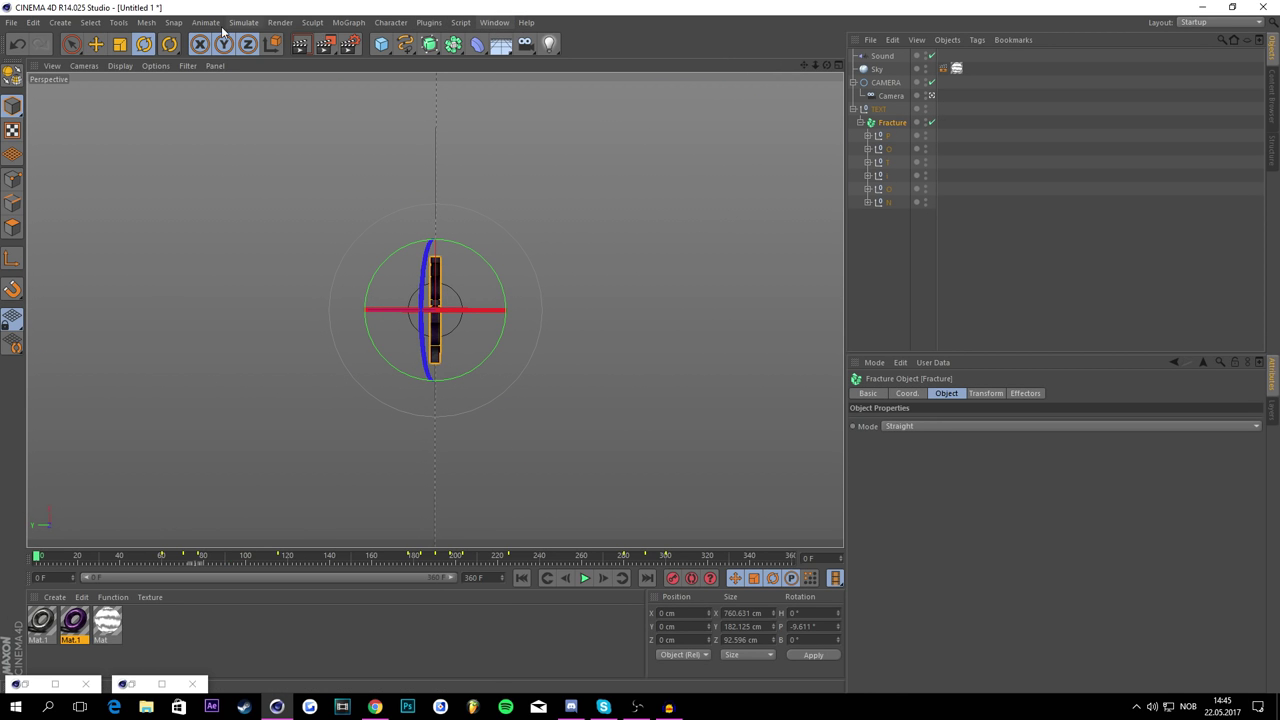
{"action": "left_click", "coordinate": [348, 22]}
{"action": "mouse_move", "coordinate": [355, 44]}
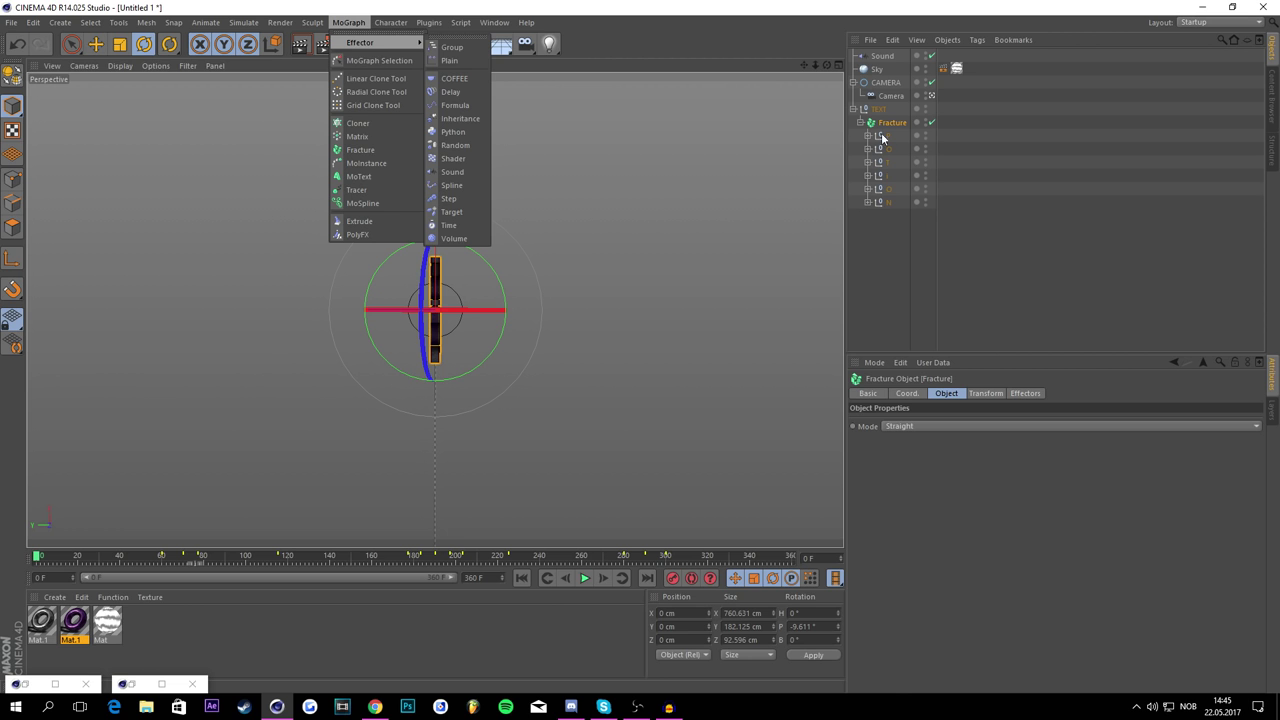
{"action": "left_click", "coordinate": [455, 145]}
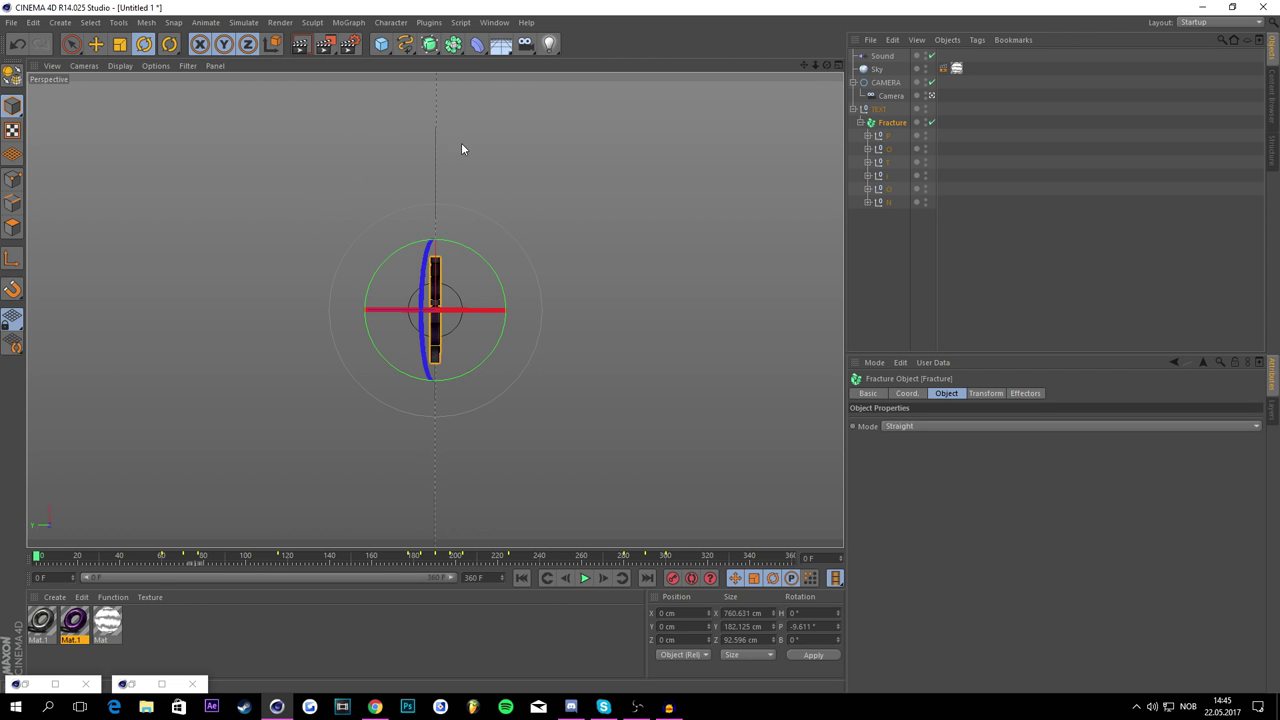
{"action": "left_click_drag", "start_coordinate": [423, 563], "coordinate": [243, 556]}
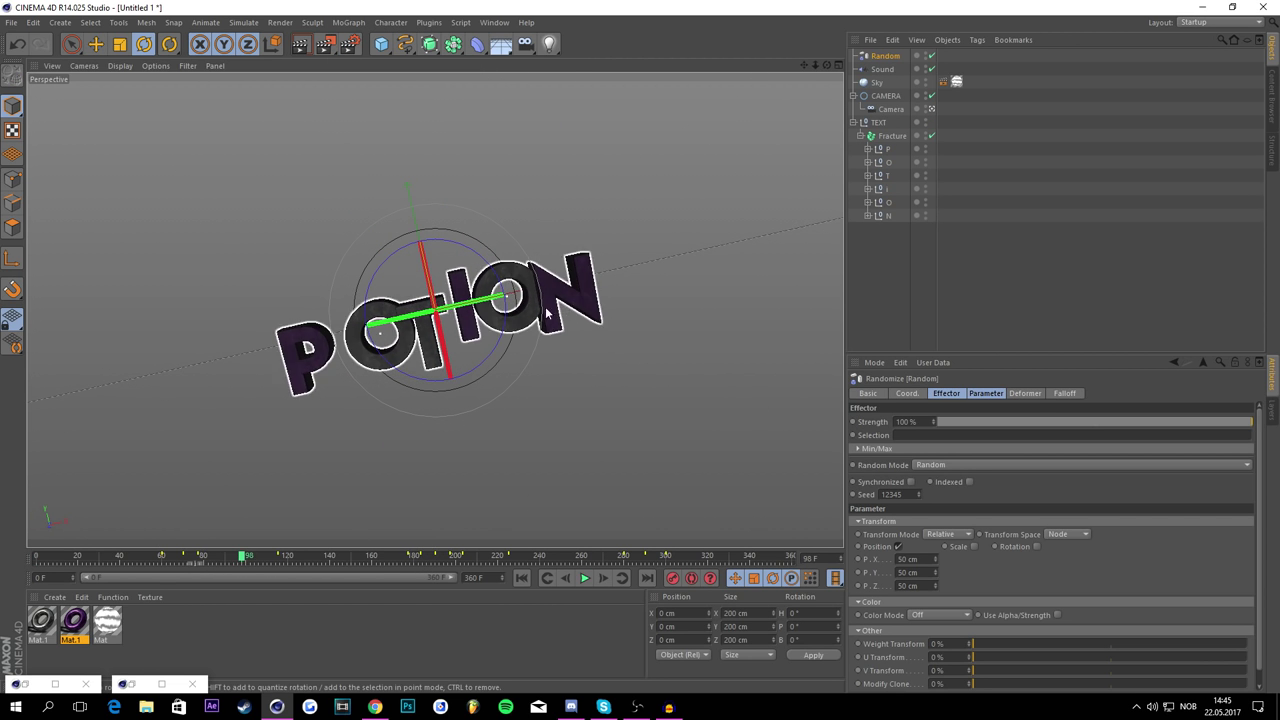
Step: Turn off the Random effector's position transform and enable rotation with H 180°, P -180° and B 180°
{"action": "left_click", "coordinate": [984, 393]}
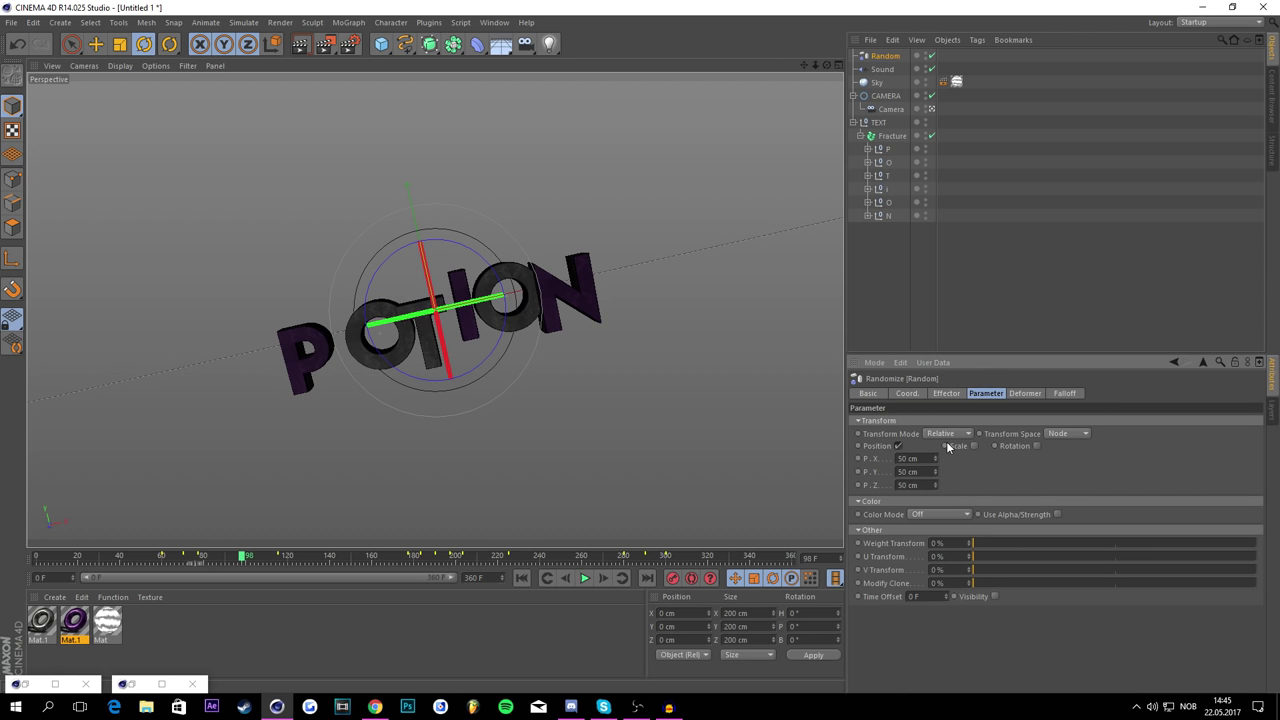
{"action": "left_click", "coordinate": [898, 446]}
{"action": "left_click", "coordinate": [1010, 445]}
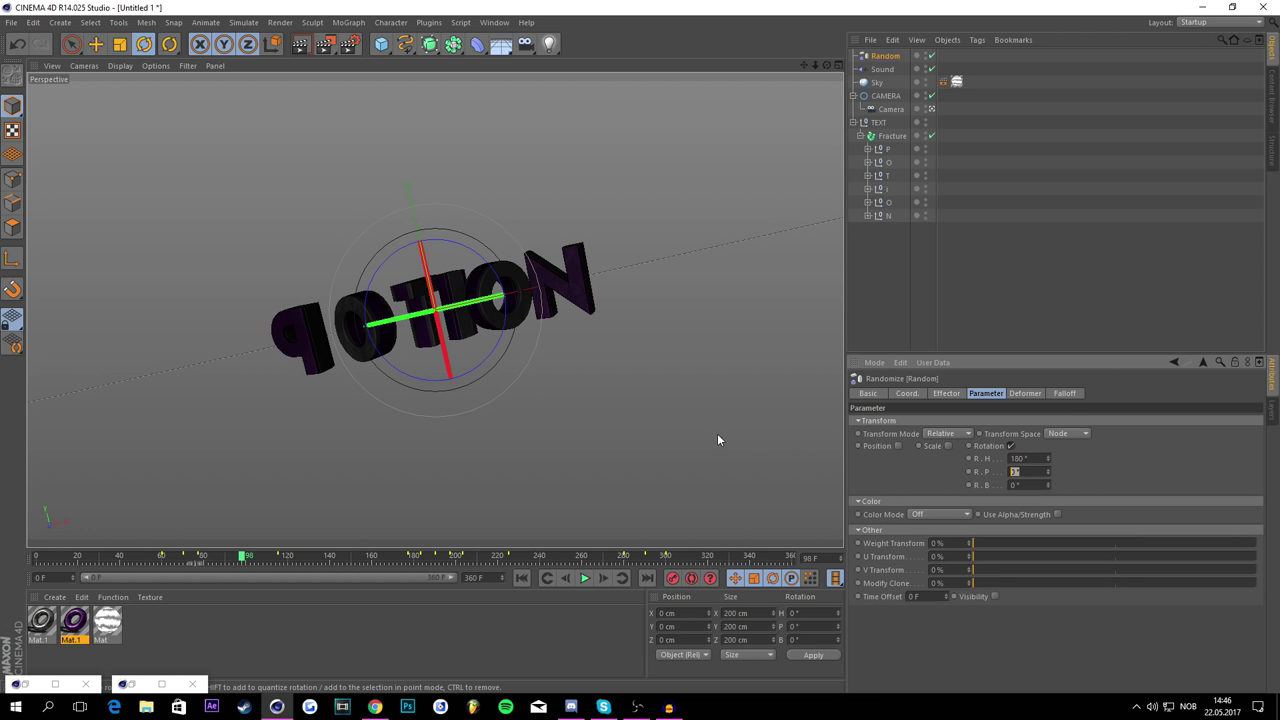
{"action": "type", "text": "80"}
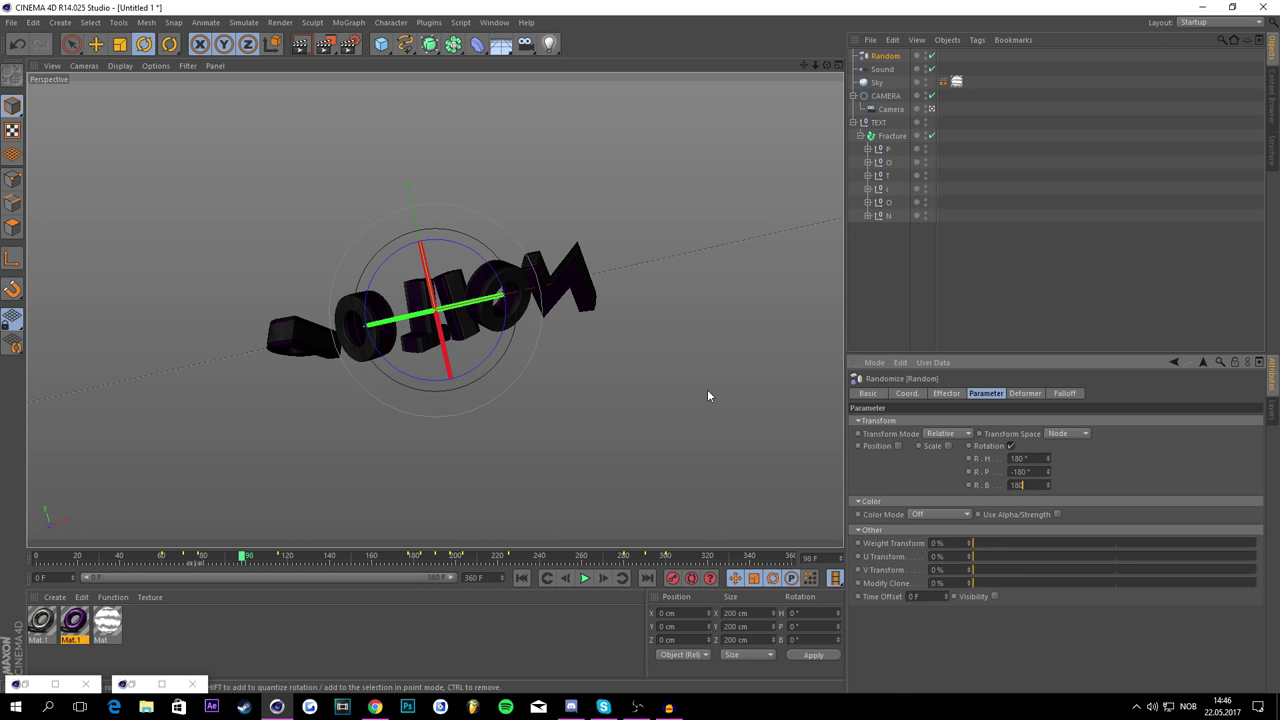
{"action": "key", "text": "Return"}
Step: Reduce the Random effector's strength to 19% and try different seeds, settling on 12344
{"action": "left_click", "coordinate": [953, 396]}
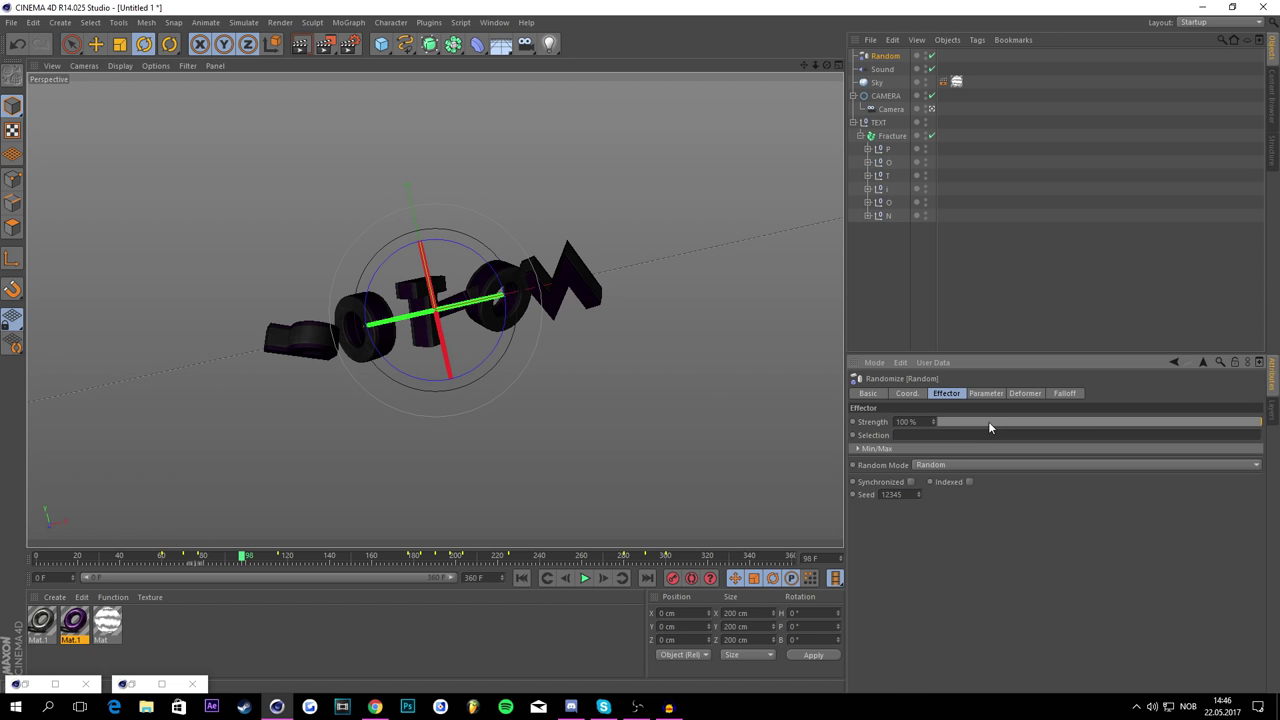
{"action": "mouse_move", "coordinate": [988, 421]}
{"action": "left_mouse_down"}
{"action": "mouse_move", "coordinate": [913, 430]}
{"action": "mouse_move", "coordinate": [996, 401]}
{"action": "mouse_move", "coordinate": [988, 375]}
{"action": "mouse_move", "coordinate": [1006, 378]}
{"action": "mouse_move", "coordinate": [982, 415]}
{"action": "left_mouse_up"}
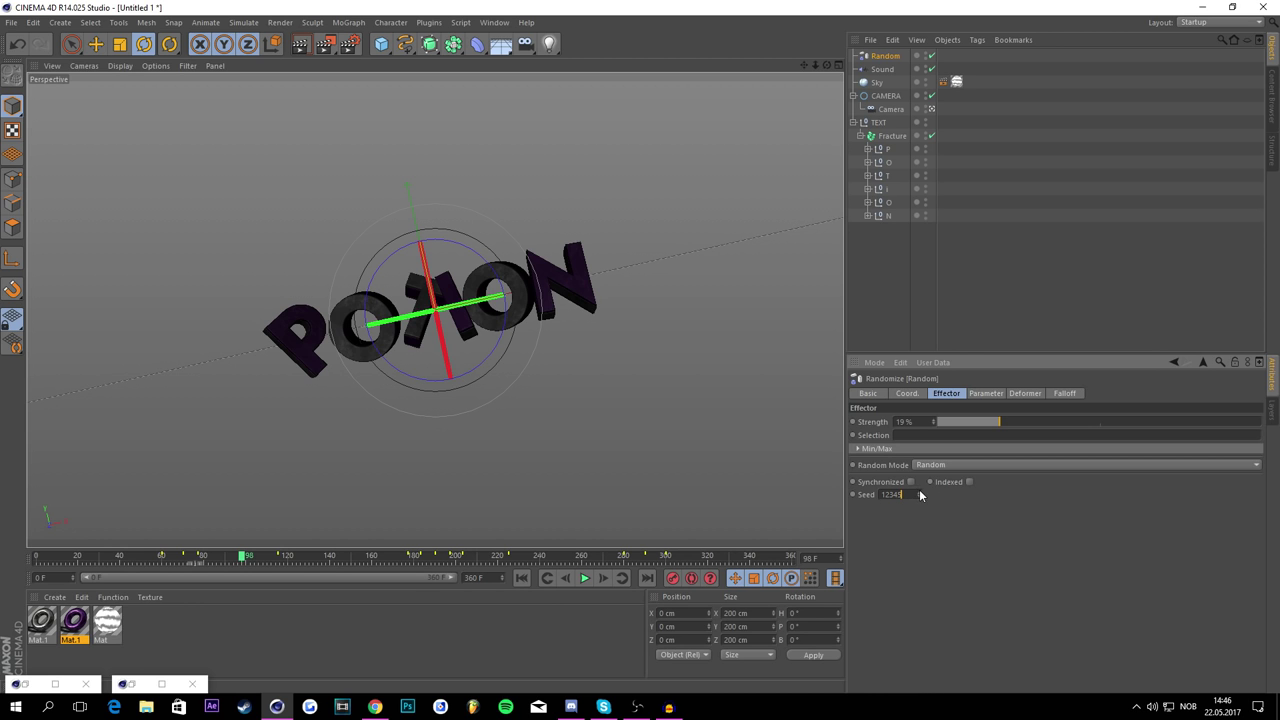
{"action": "left_click_drag", "start_coordinate": [919, 494], "coordinate": [919, 484]}
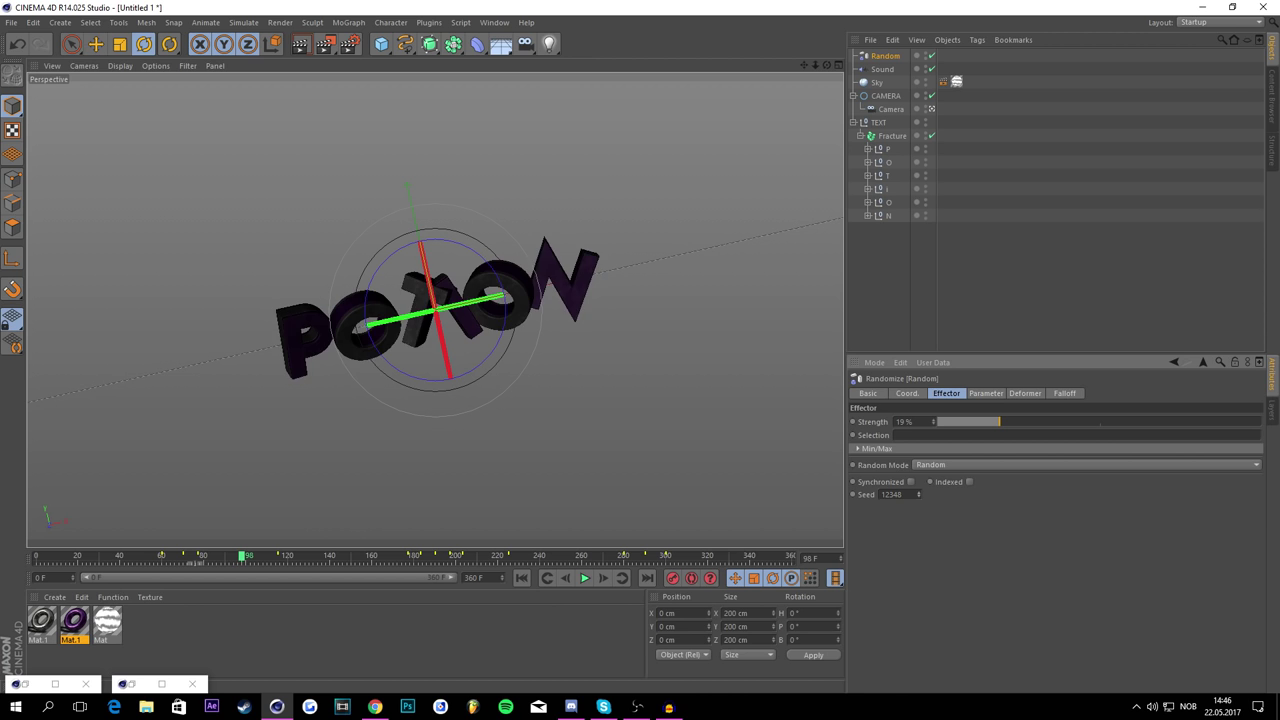
{"action": "key", "text": "Down"}
{"action": "key", "text": "Down"}
{"action": "key", "text": "Down"}
{"action": "key", "text": "Down"}
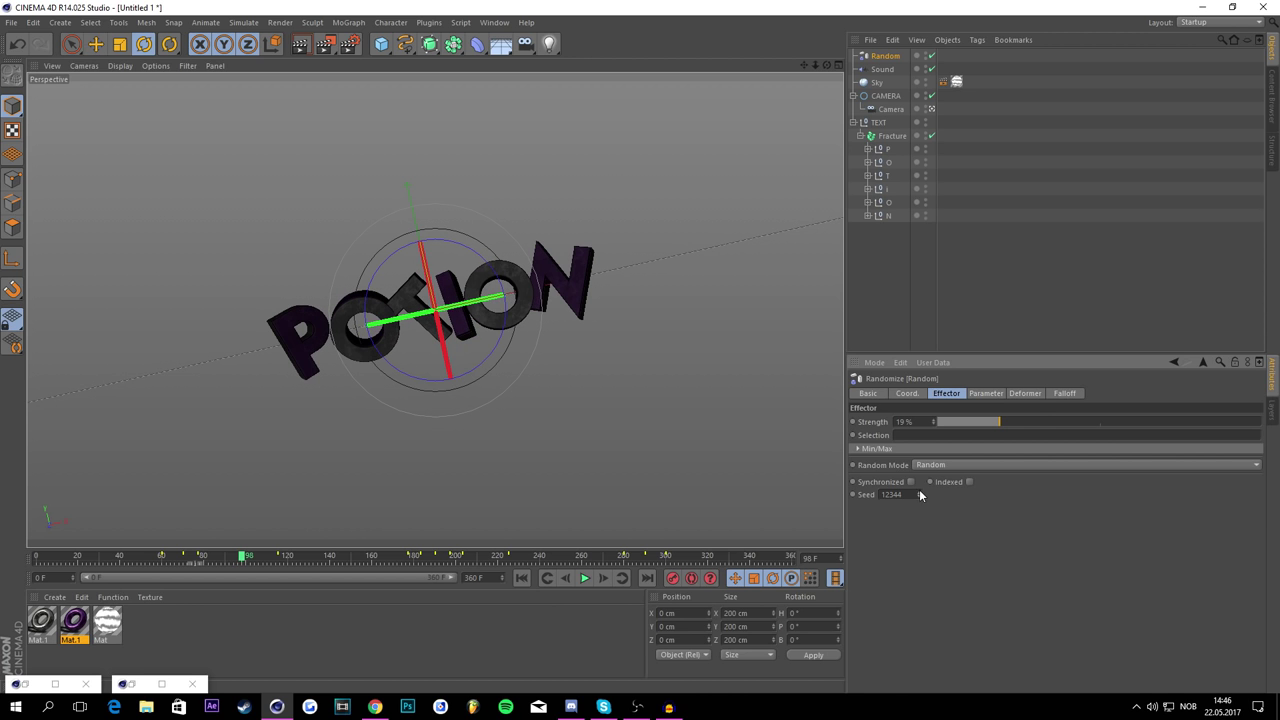
Step: Set the Random effector's strength to 0% and keyframe it at frame 57
{"action": "left_click_drag", "start_coordinate": [997, 421], "coordinate": [186, 542]}
{"action": "left_click_drag", "start_coordinate": [435, 551], "coordinate": [0, 531]}
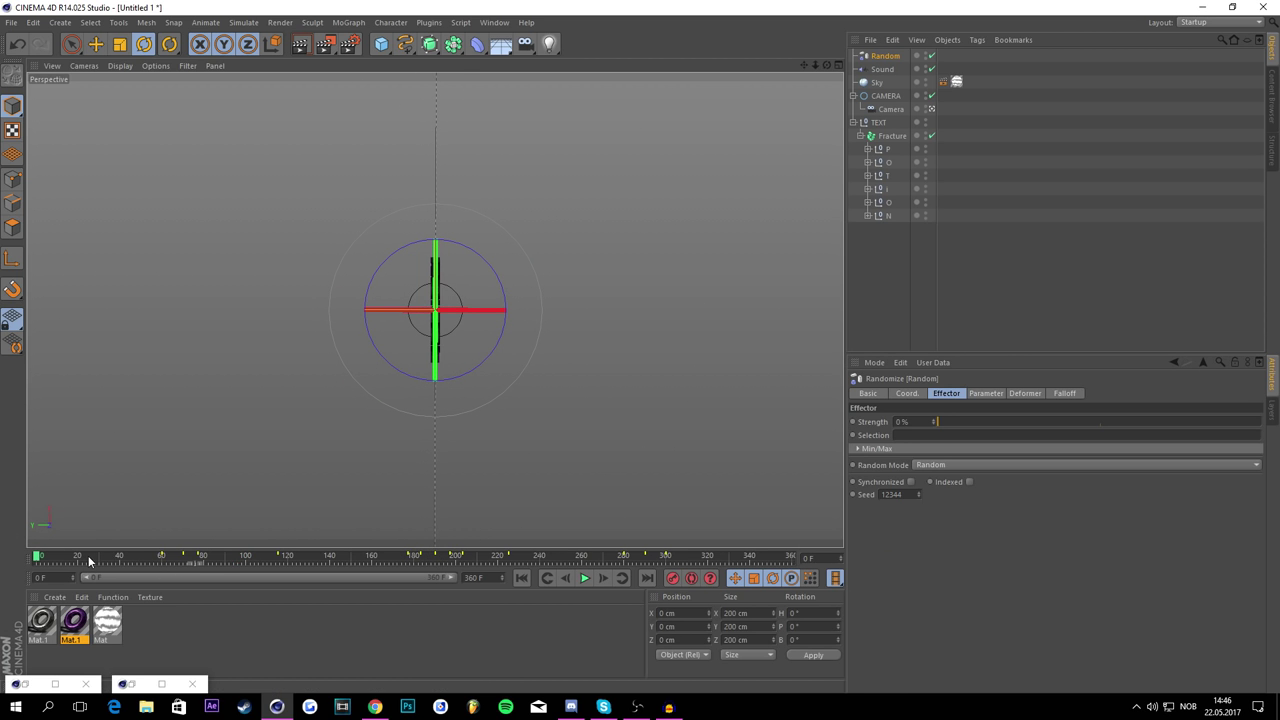
{"action": "left_click_drag", "start_coordinate": [89, 561], "coordinate": [20, 568]}
{"action": "left_click_drag", "start_coordinate": [157, 567], "coordinate": [157, 561]}
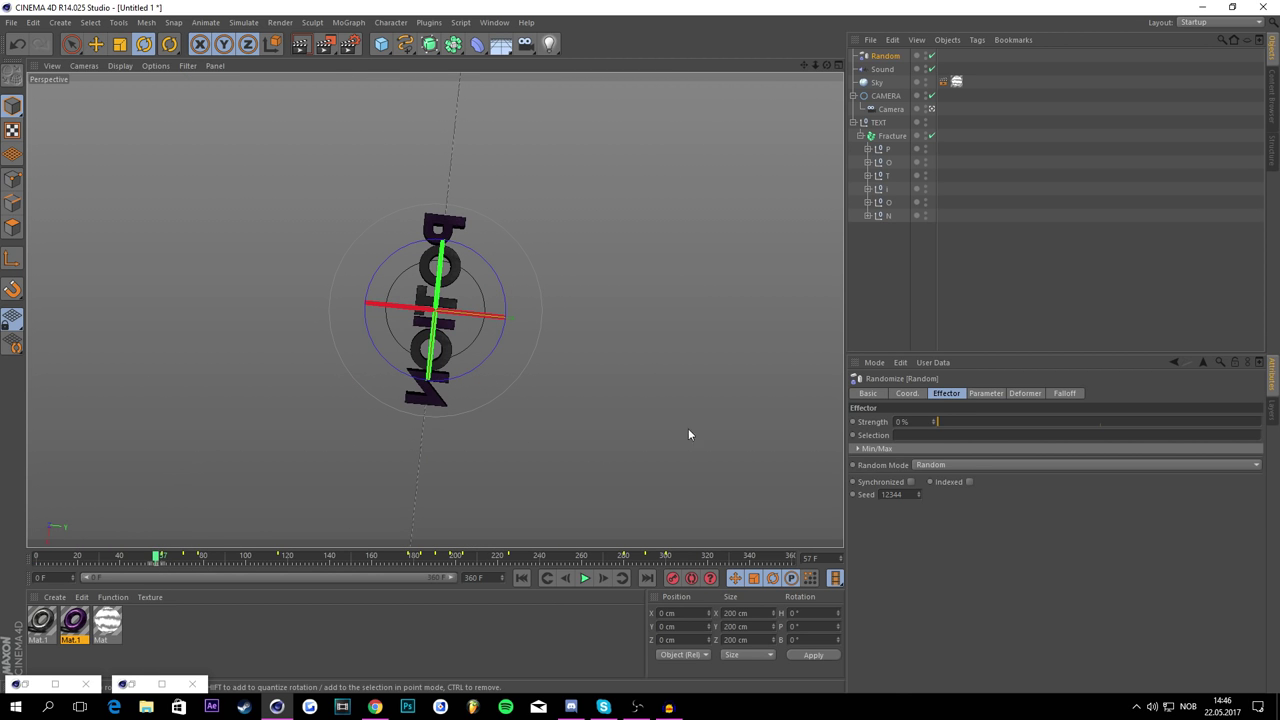
{"action": "left_click", "coordinate": [853, 423]}
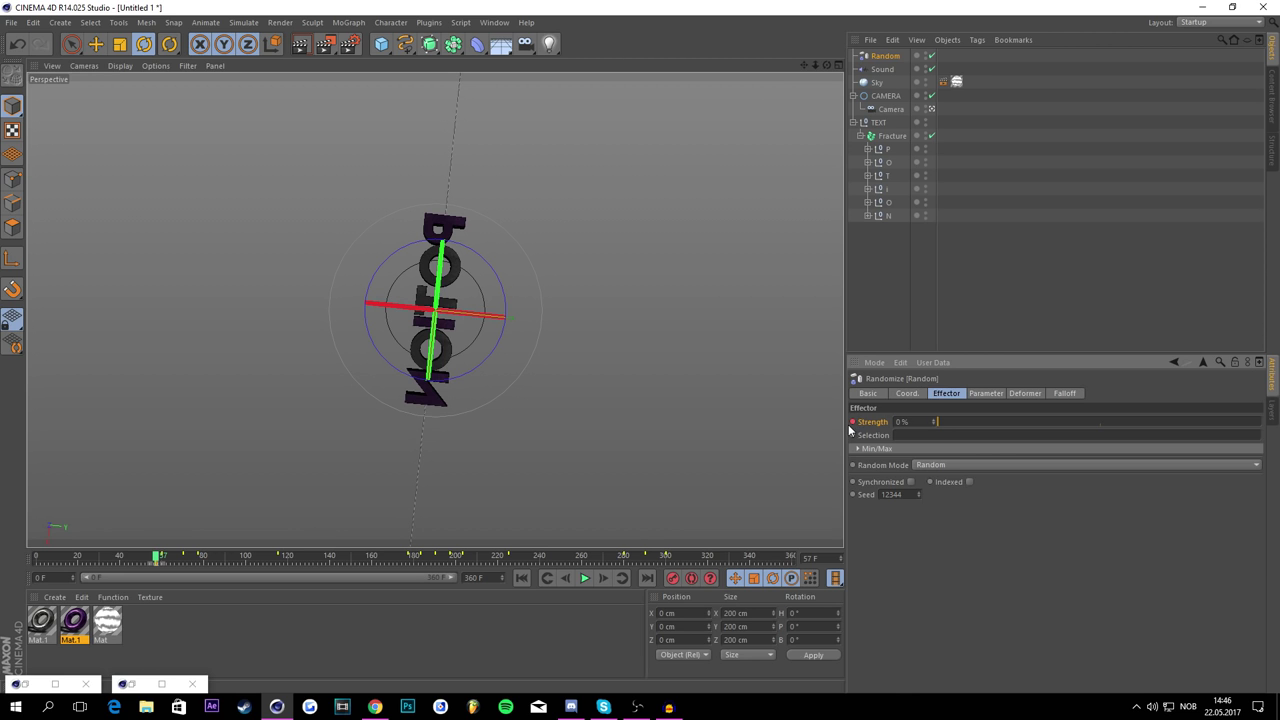
Step: Keyframe the Random effector's strength at 39% at frame 60 and 89% at frame 112
{"action": "left_click", "coordinate": [164, 558]}
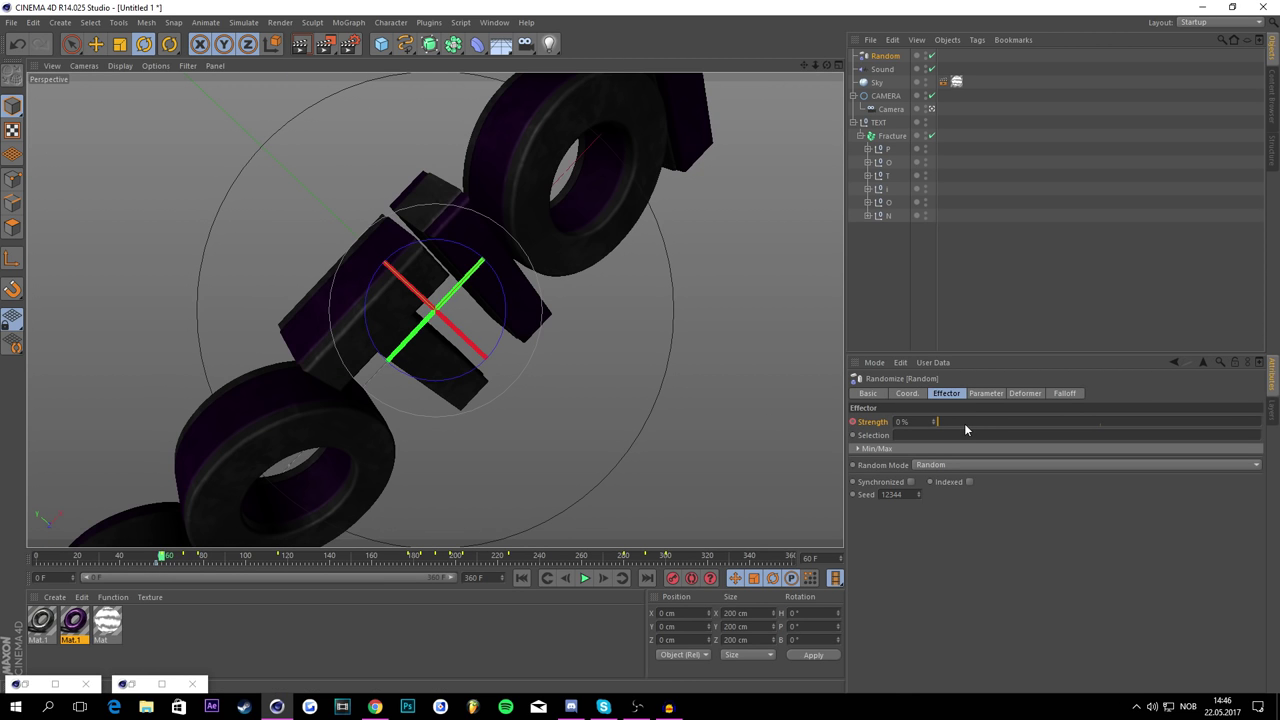
{"action": "left_click_drag", "start_coordinate": [961, 422], "coordinate": [1030, 421]}
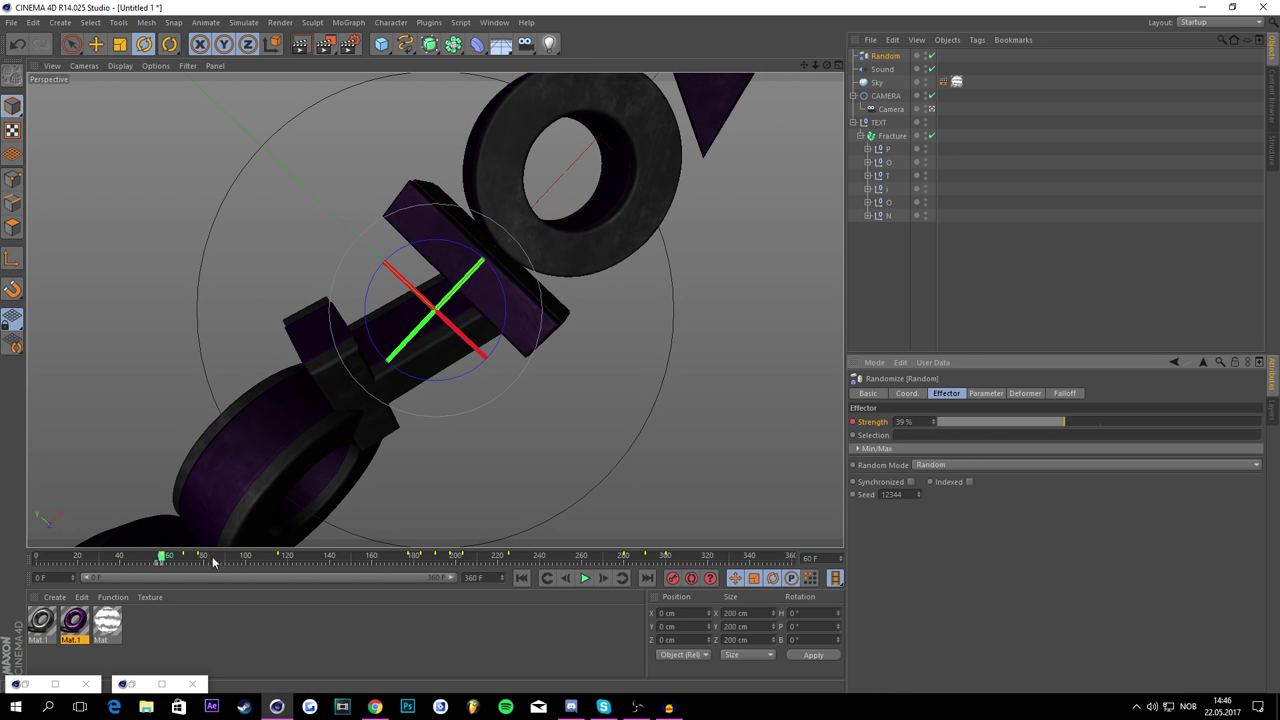
{"action": "left_click_drag", "start_coordinate": [187, 562], "coordinate": [271, 558]}
{"action": "left_click_drag", "start_coordinate": [1090, 418], "coordinate": [1213, 404]}
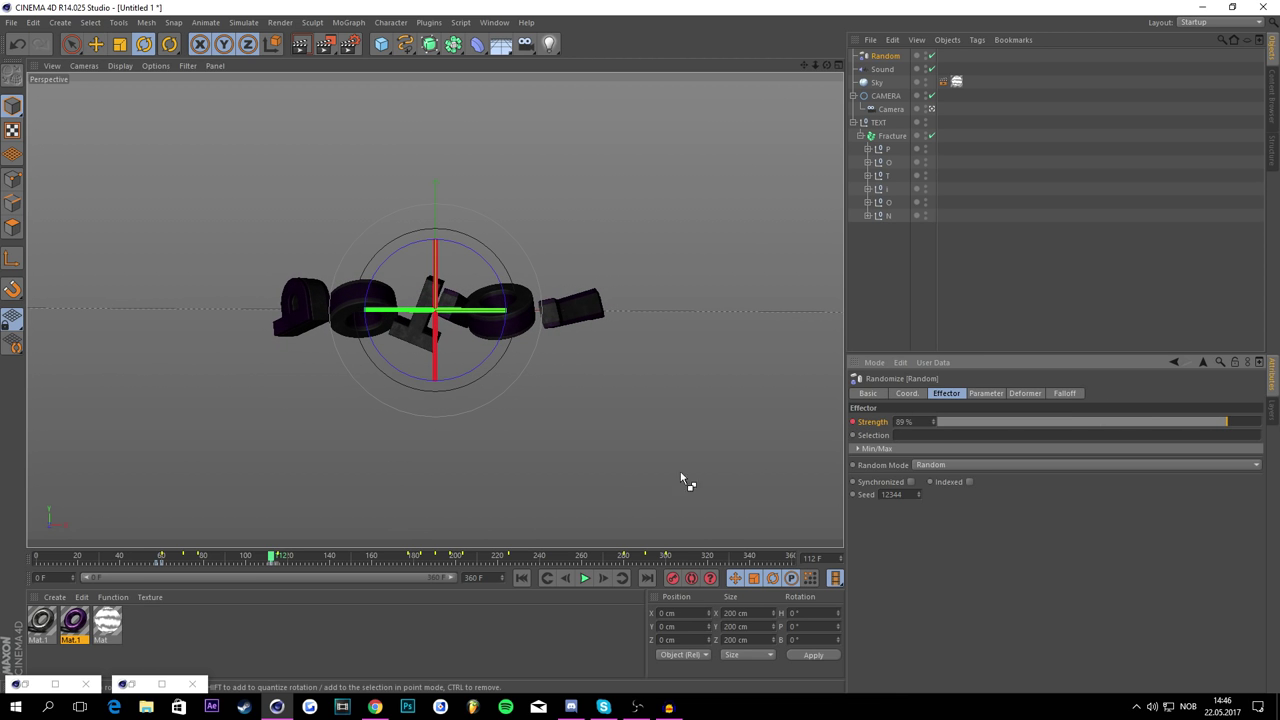
Step: Keyframe the Random effector's strength at 0% at frame 115 and play back the letter scramble
{"action": "left_click", "coordinate": [278, 563]}
{"action": "left_click_drag", "start_coordinate": [984, 421], "coordinate": [791, 420]}
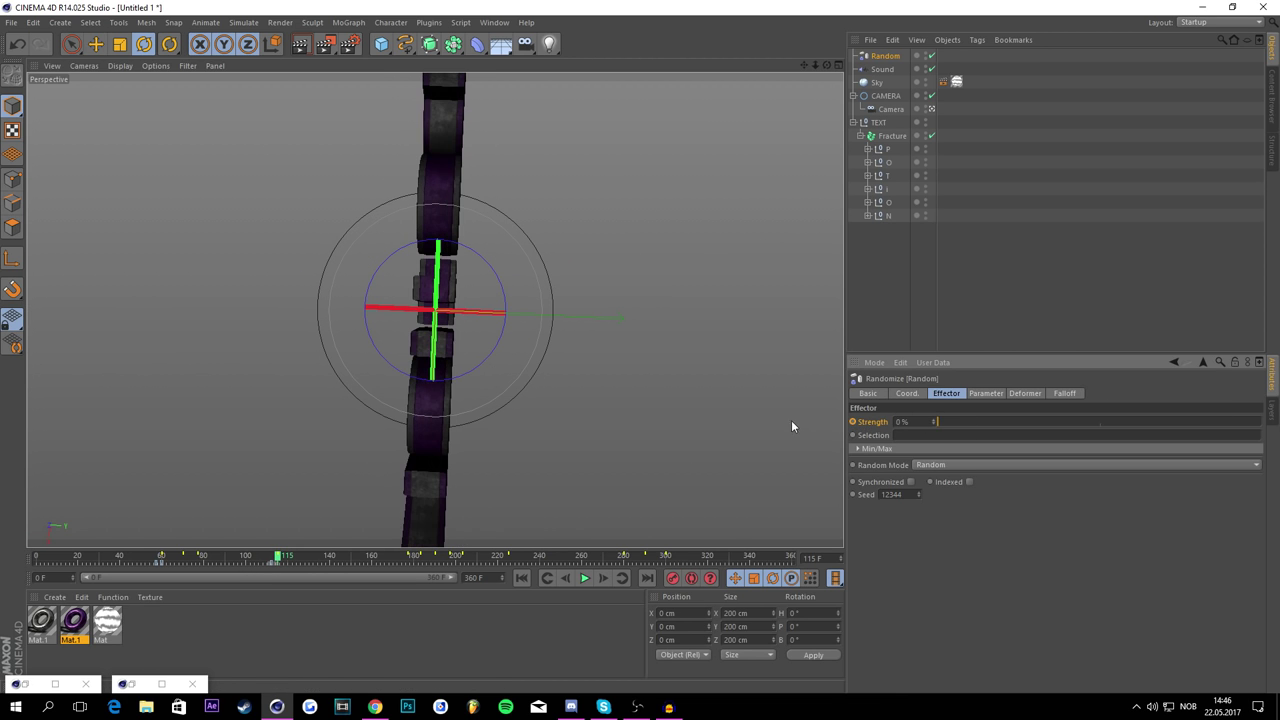
{"action": "left_click_drag", "start_coordinate": [331, 560], "coordinate": [80, 548]}
{"action": "left_click", "coordinate": [584, 578]}
{"action": "left_click", "coordinate": [1128, 228]}
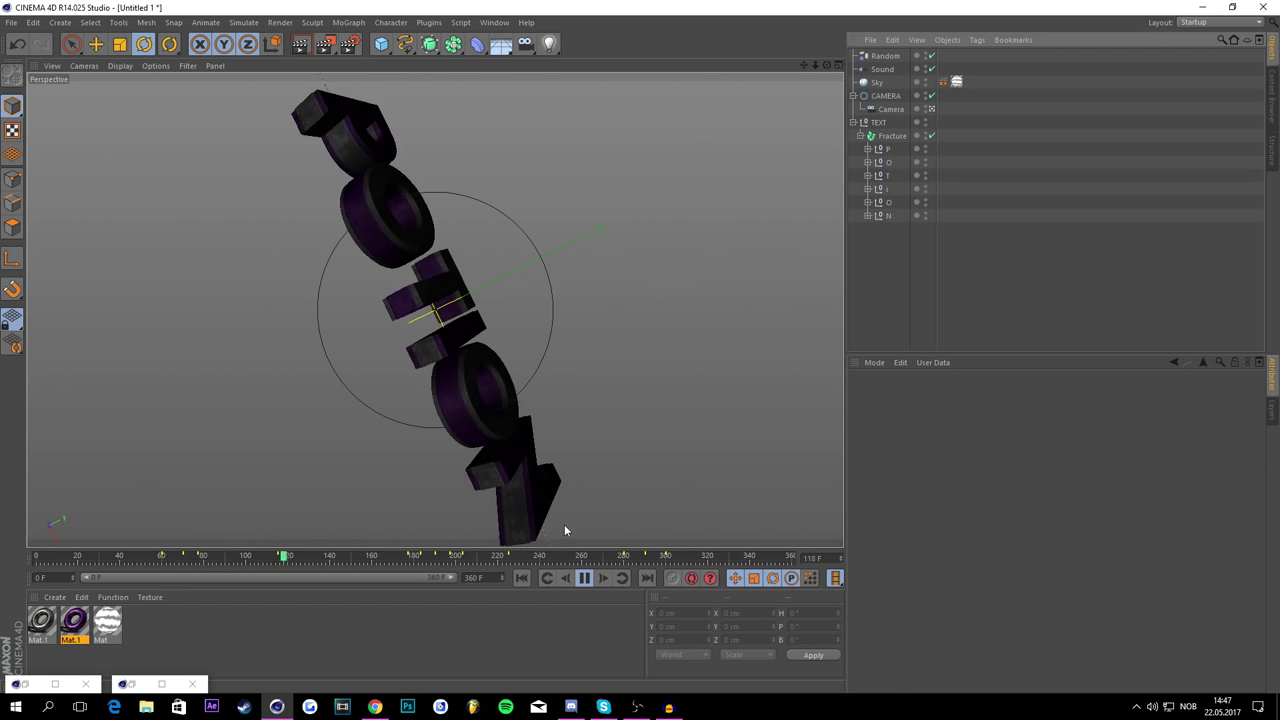
{"action": "left_click", "coordinate": [584, 578]}
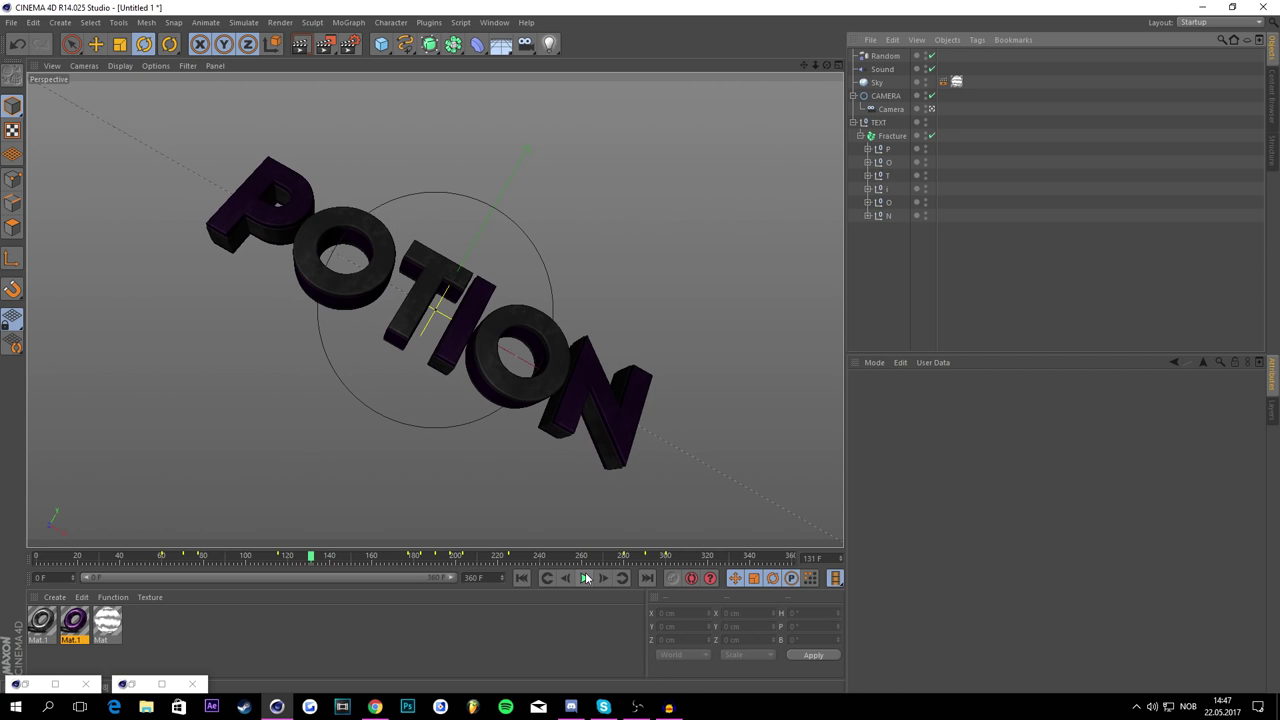
Step: Set the Random effector's seed to 12347 and play back the letter scramble
{"action": "left_click", "coordinate": [879, 55]}
{"action": "left_click", "coordinate": [918, 494]}
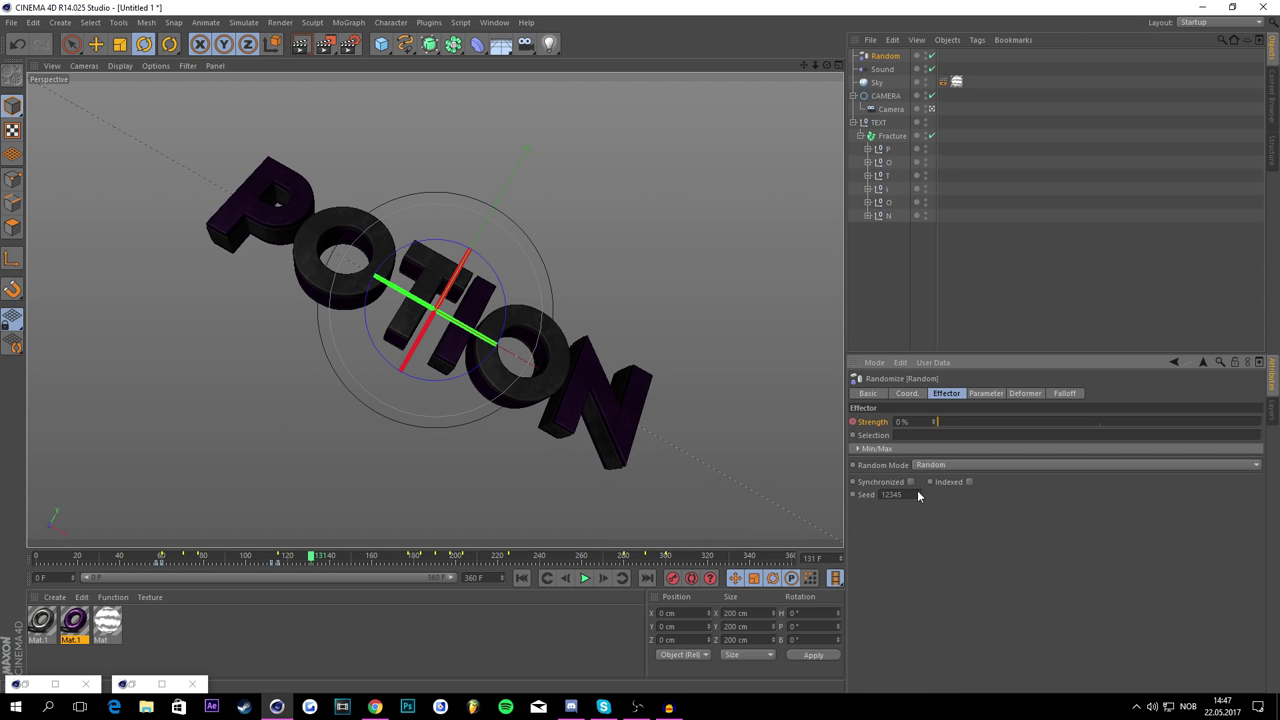
{"action": "left_click_drag", "start_coordinate": [421, 557], "coordinate": [186, 557]}
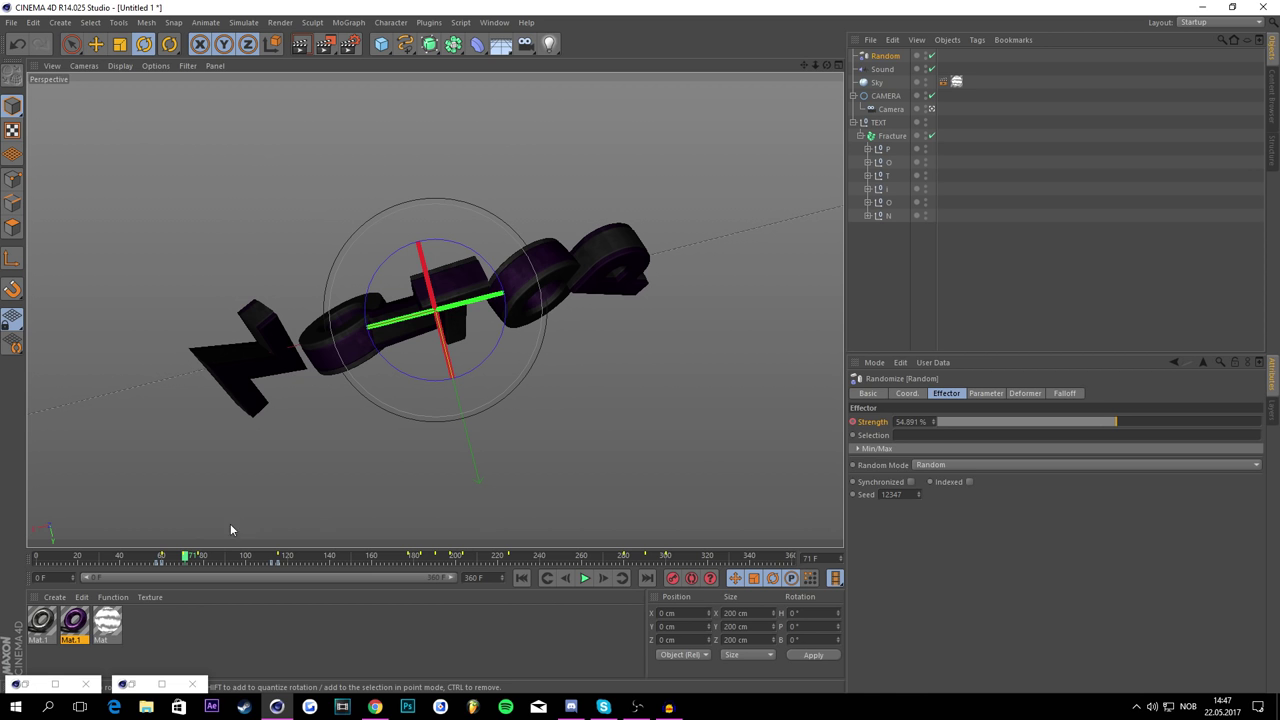
{"action": "left_click", "coordinate": [584, 578]}
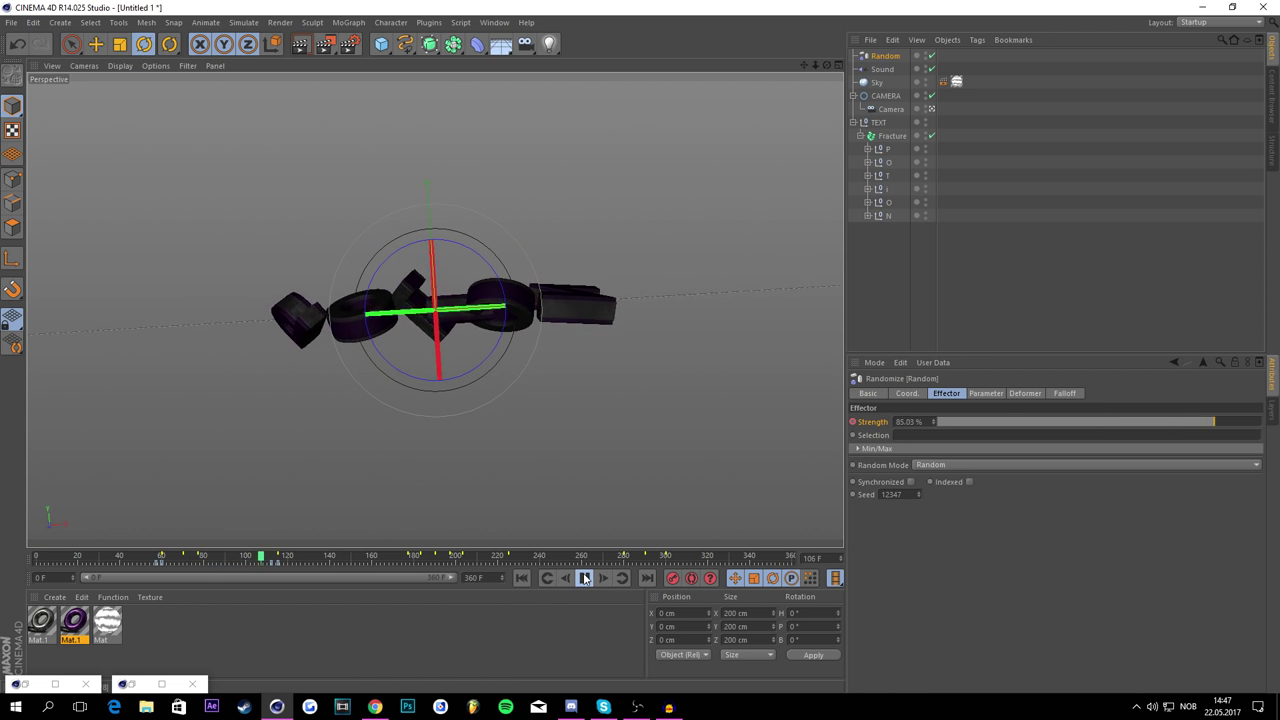
{"action": "left_click_drag", "start_coordinate": [281, 557], "coordinate": [116, 556]}
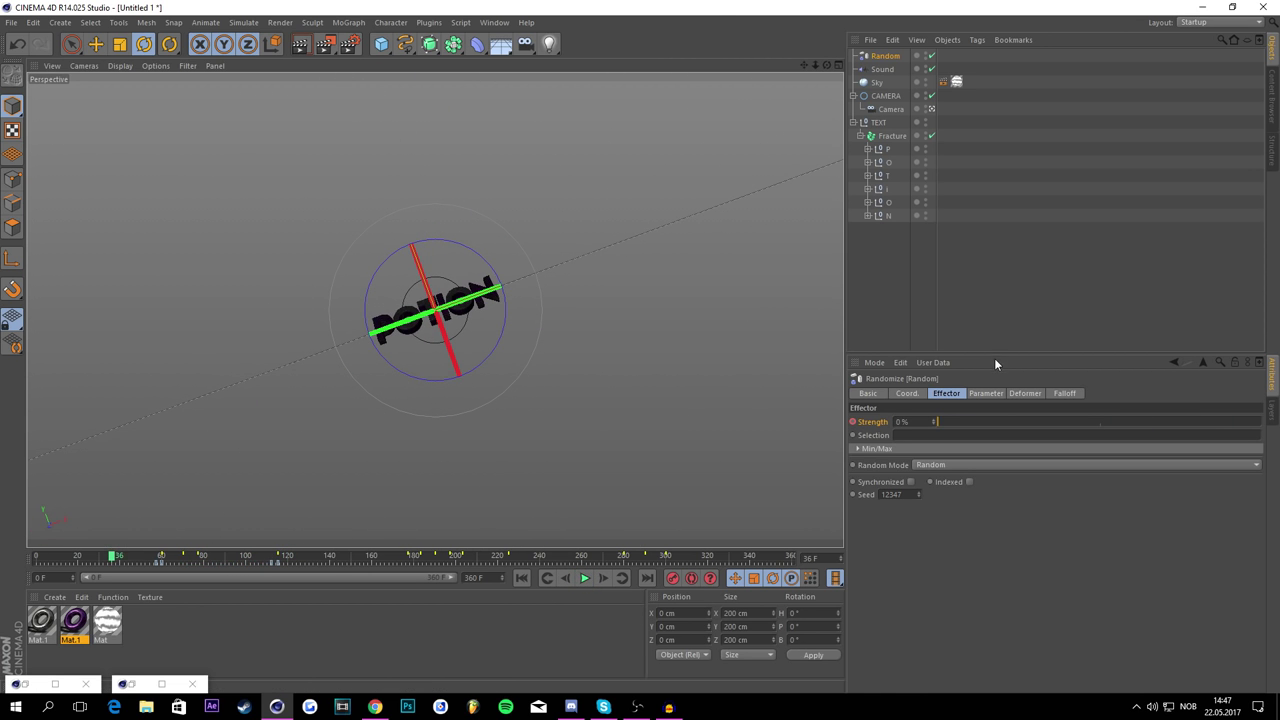
Step: Check the Random effector's rotation parameters and play the animation from frame 36 to review the scramble
{"action": "left_click", "coordinate": [986, 393]}
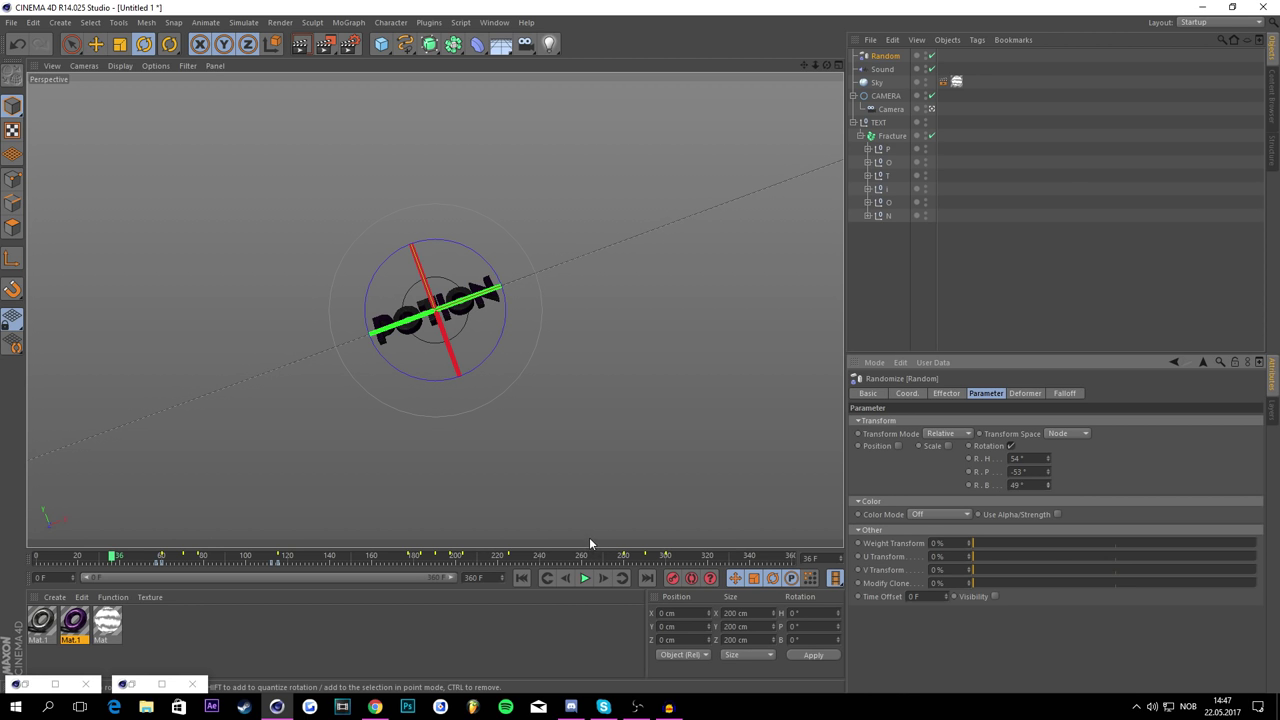
{"action": "left_click", "coordinate": [585, 578]}
{"action": "left_click", "coordinate": [1070, 198]}
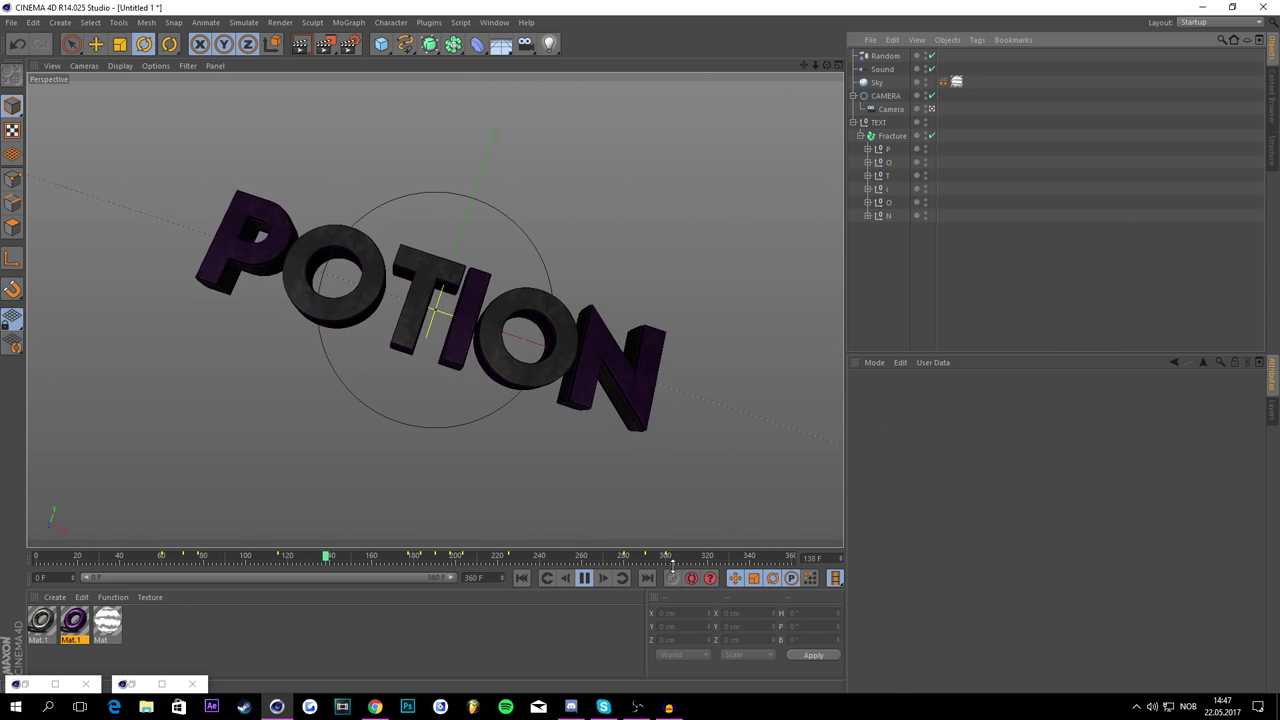
{"action": "left_click", "coordinate": [583, 578]}
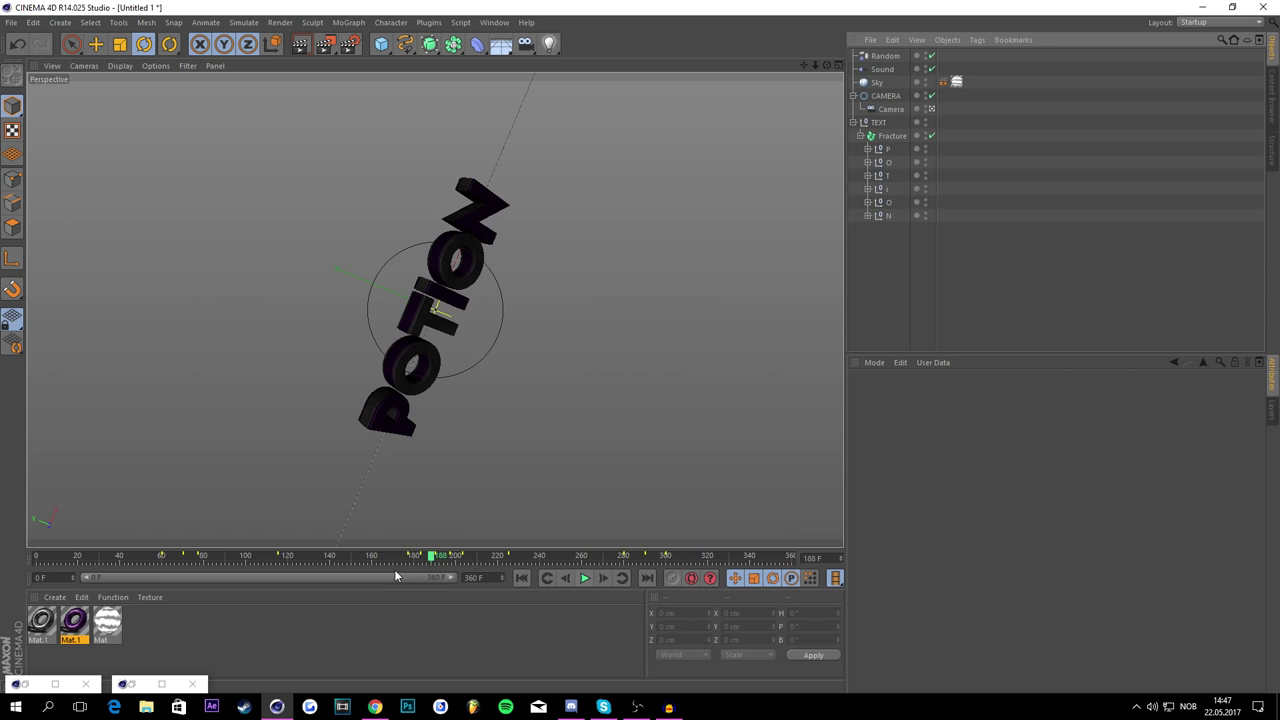
Step: Keyframe the Random effector's strength at 0% at frame 175 and 20% at frame 177
{"action": "left_click", "coordinate": [406, 558]}
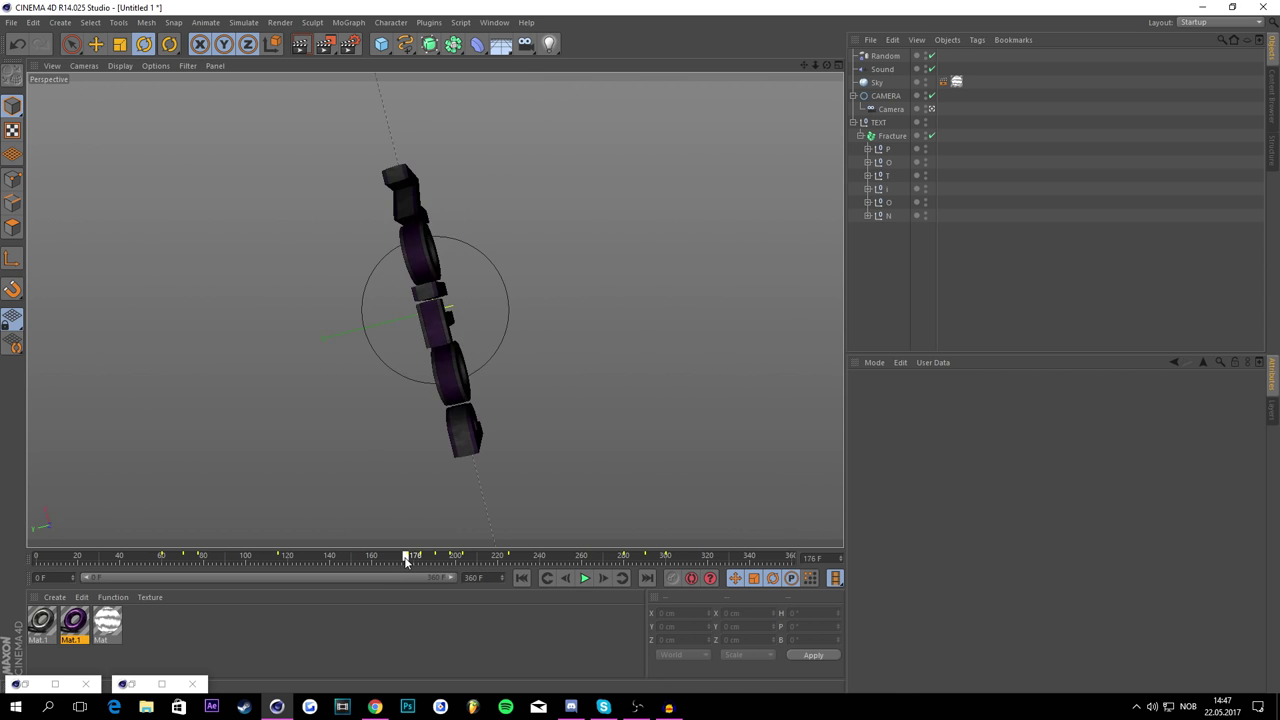
{"action": "left_click", "coordinate": [883, 57]}
{"action": "left_click", "coordinate": [946, 393]}
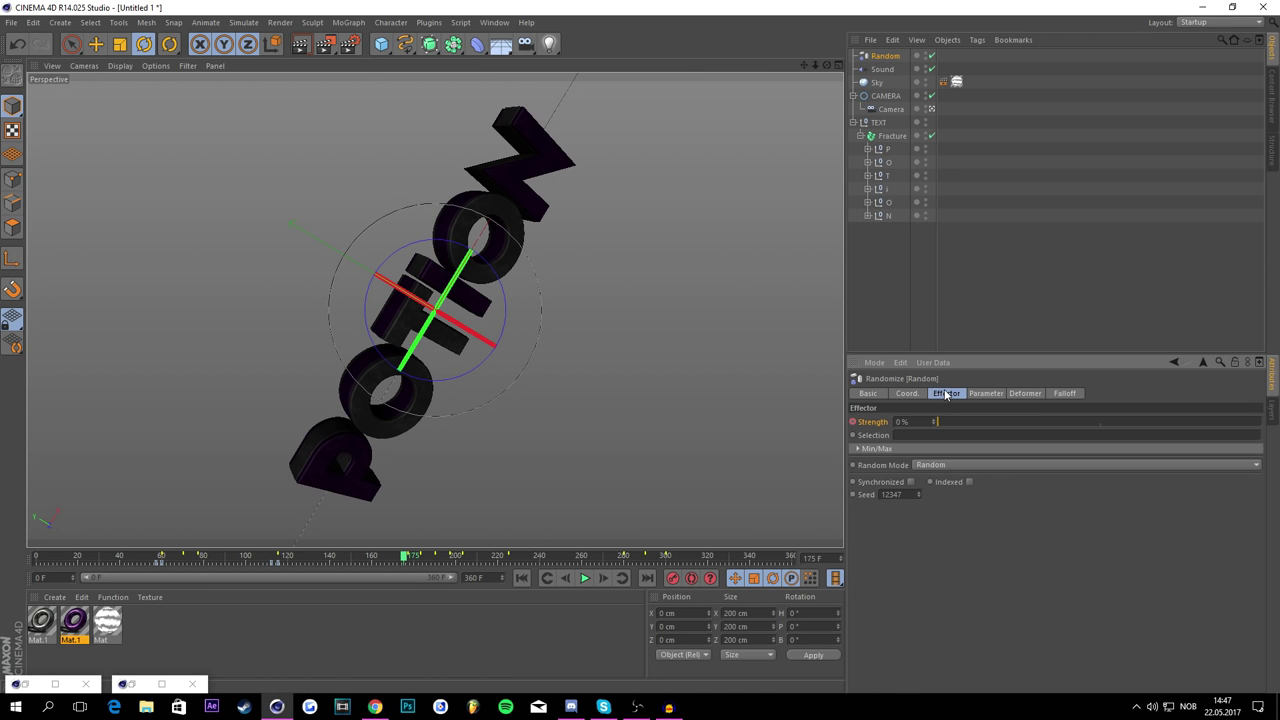
{"action": "left_click", "coordinate": [853, 422]}
{"action": "left_click", "coordinate": [408, 562]}
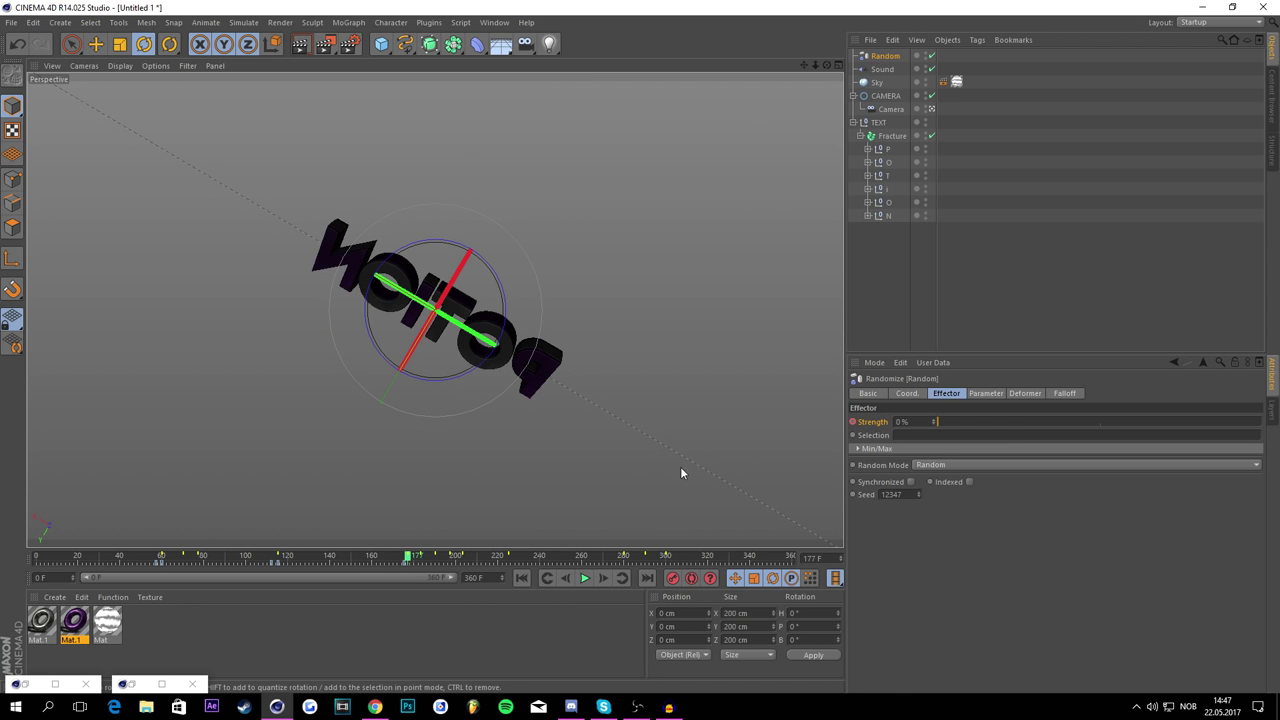
{"action": "left_click_drag", "start_coordinate": [960, 421], "coordinate": [1002, 410]}
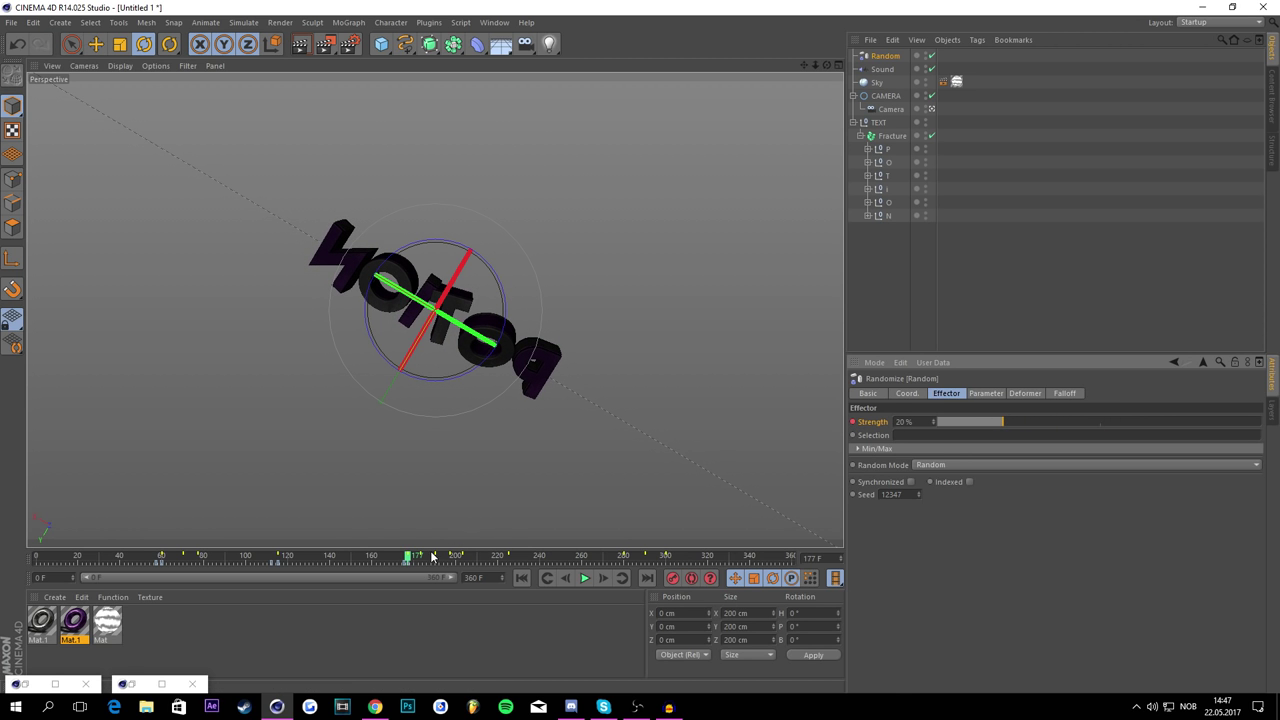
Step: Keyframe the Random effector's strength at 20% at frame 277 and 0% at frame 280, and scrub back through the animation
{"action": "left_click_drag", "start_coordinate": [434, 557], "coordinate": [616, 452]}
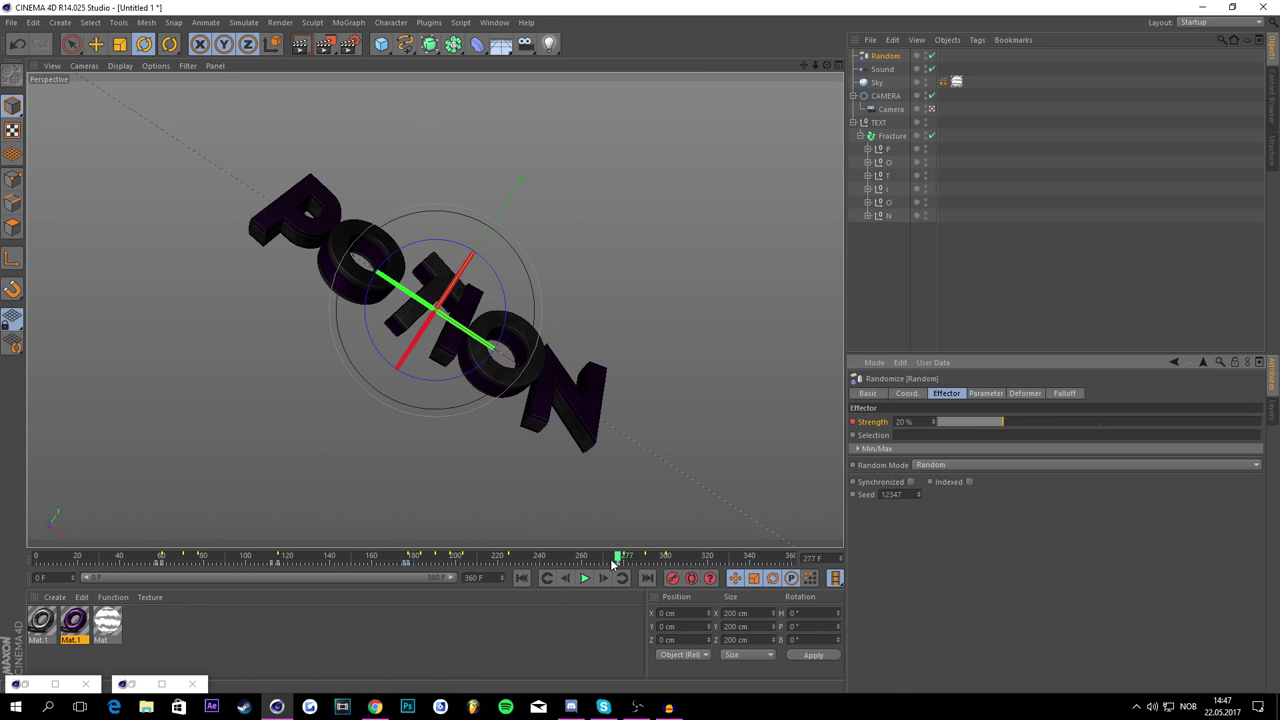
{"action": "left_click_drag", "start_coordinate": [616, 558], "coordinate": [623, 550]}
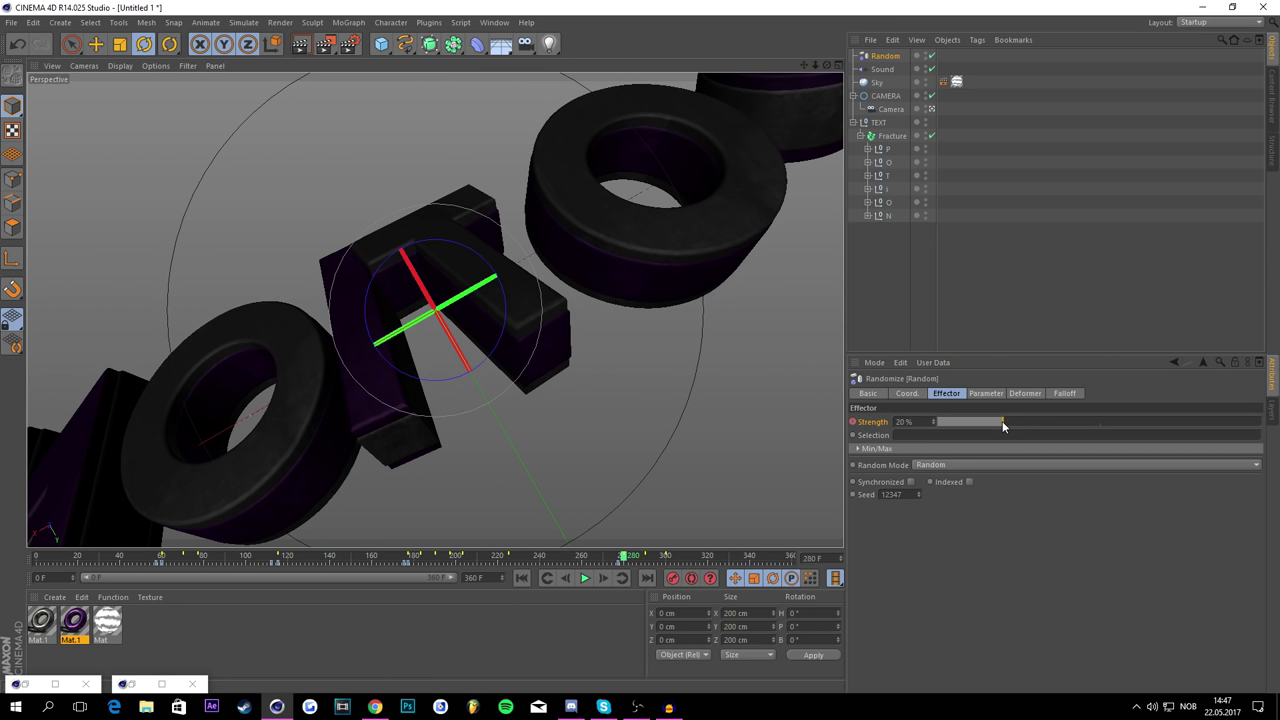
{"action": "left_click_drag", "start_coordinate": [1002, 423], "coordinate": [848, 423]}
{"action": "left_click", "coordinate": [852, 422], "text": "ctrl"}
{"action": "left_click", "coordinate": [890, 290]}
{"action": "left_click_drag", "start_coordinate": [555, 557], "coordinate": [3, 466]}
{"action": "left_click_drag", "start_coordinate": [286, 556], "coordinate": [326, 557]}
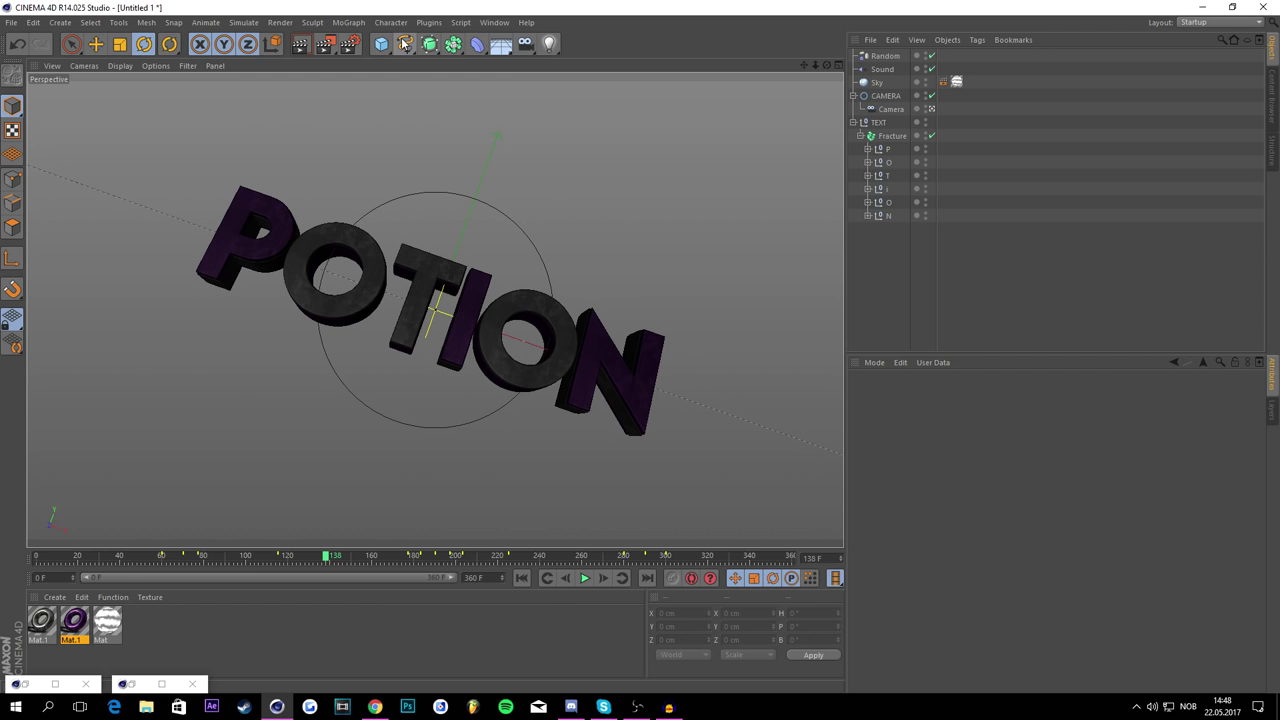
Step: Add three circle splines around the text and set their radius to 544 cm
{"action": "left_click_drag", "start_coordinate": [405, 44], "coordinate": [516, 112]}
{"action": "left_click", "coordinate": [516, 112]}
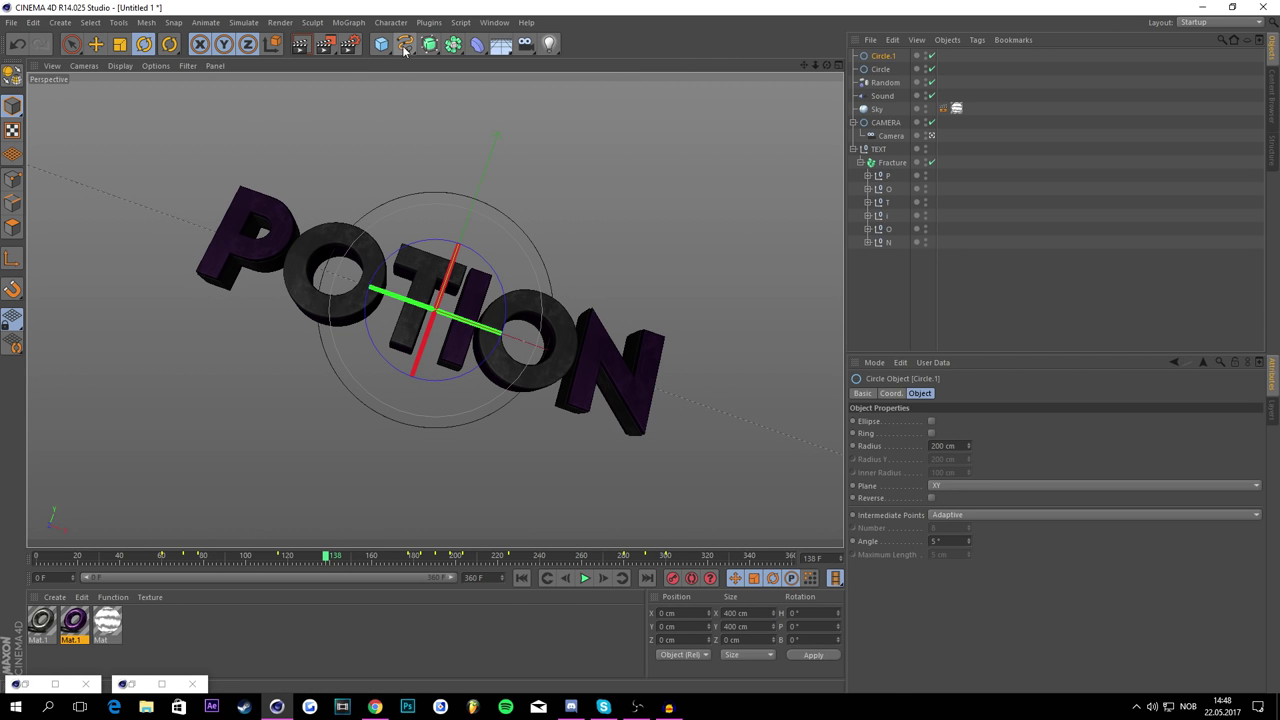
{"action": "left_click", "coordinate": [404, 44]}
{"action": "left_click", "coordinate": [516, 112]}
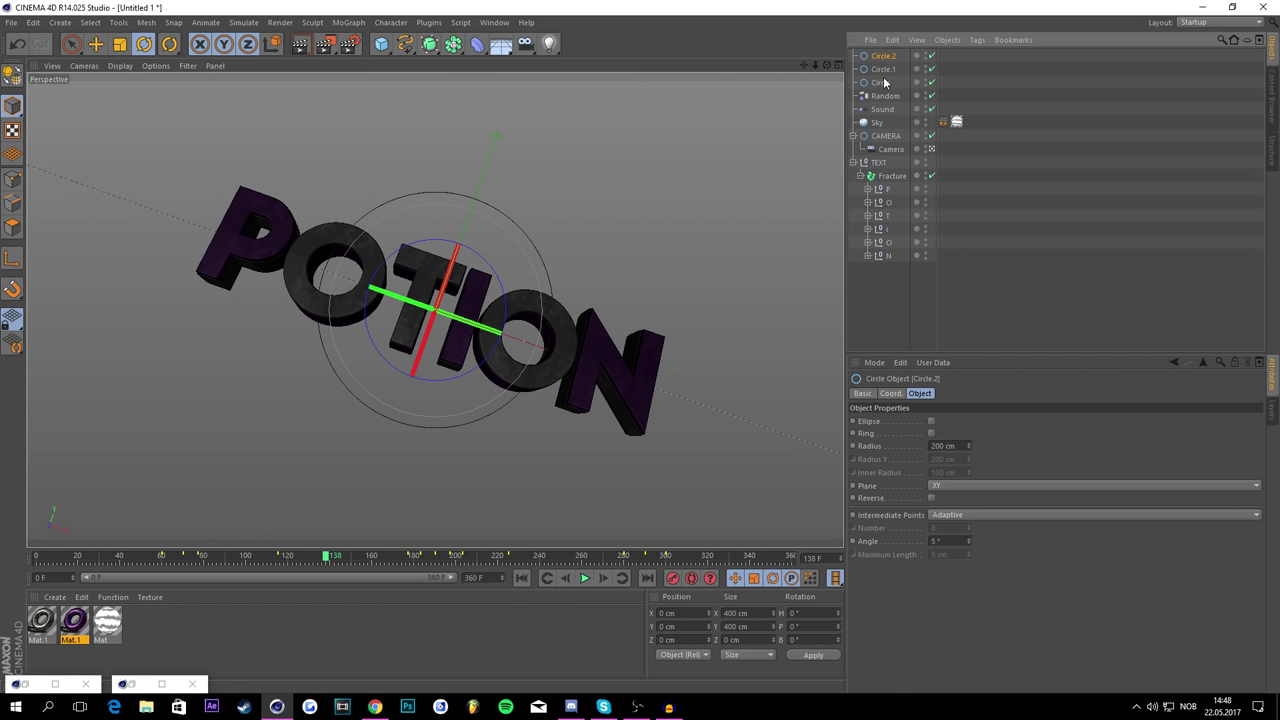
{"action": "left_click", "coordinate": [882, 84], "text": "shift"}
{"action": "left_click_drag", "start_coordinate": [968, 445], "coordinate": [1064, 445]}
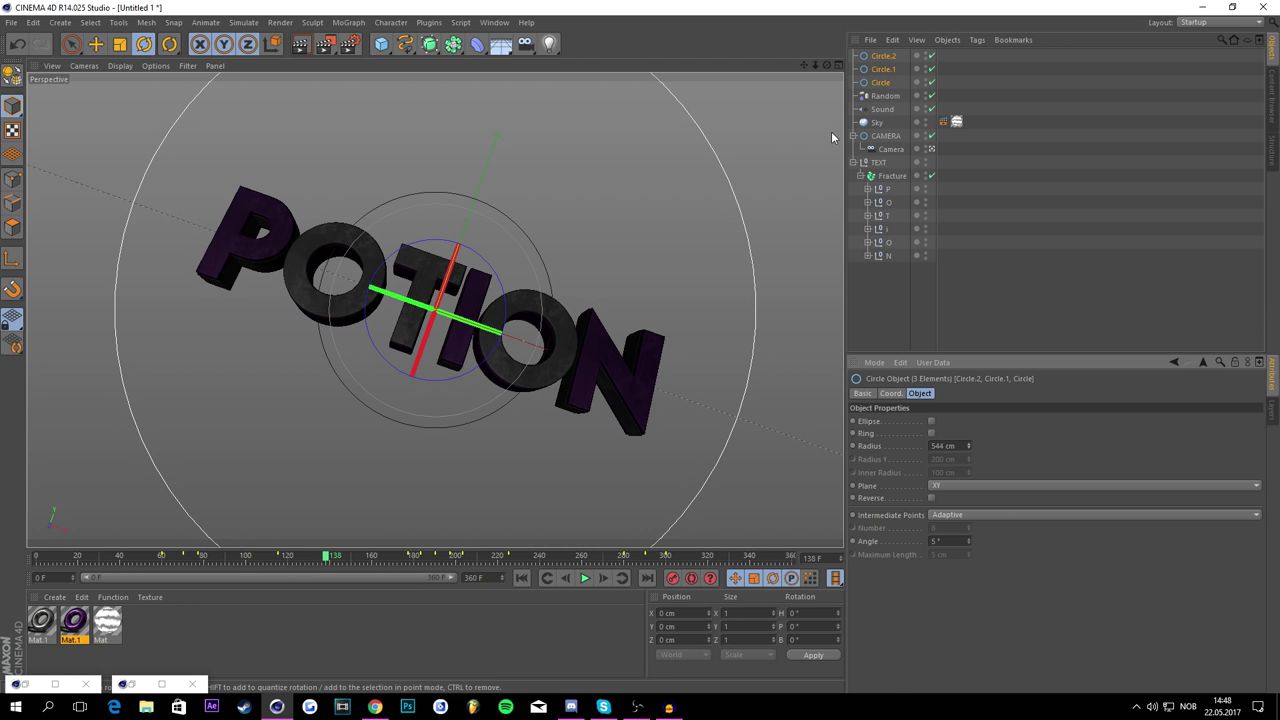
Step: Rotate Circle and Circle.2 to different tilts so the three rings cross around the POTION text
{"action": "left_click", "coordinate": [883, 56]}
{"action": "left_click", "coordinate": [883, 83]}
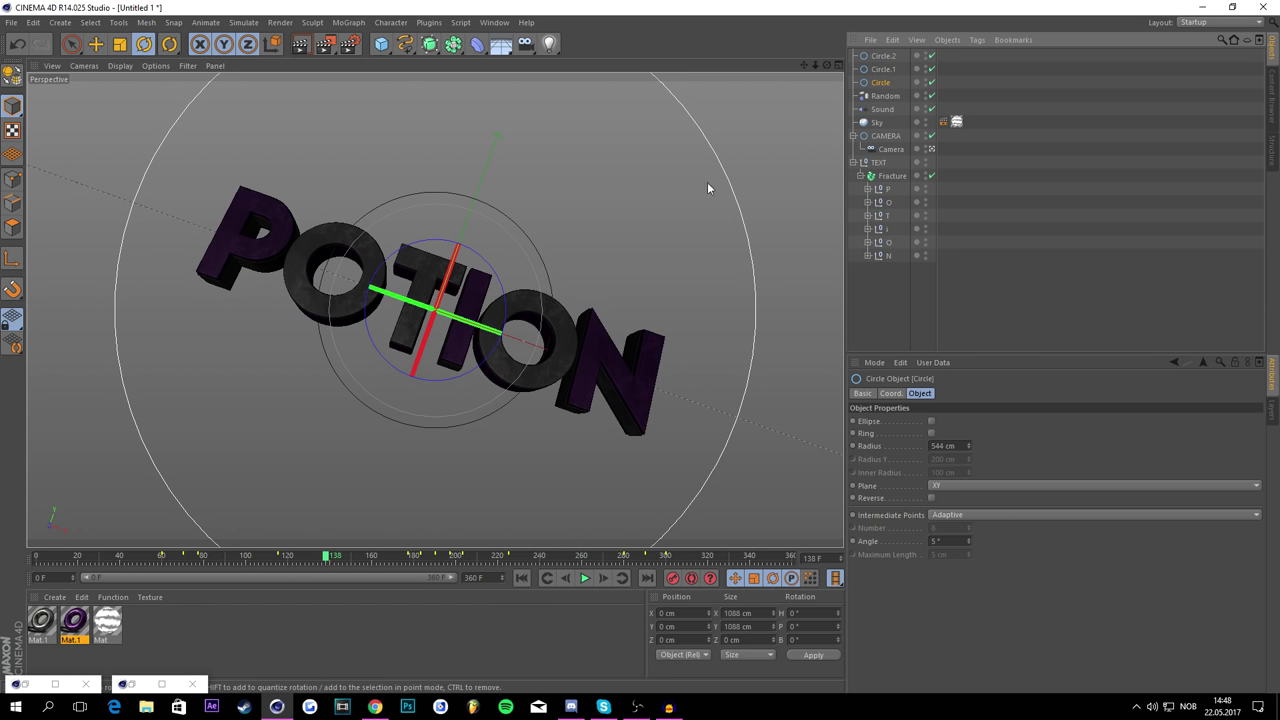
{"action": "left_click_drag", "start_coordinate": [481, 291], "coordinate": [520, 150]}
{"action": "left_click", "coordinate": [883, 56]}
{"action": "left_click_drag", "start_coordinate": [470, 290], "coordinate": [529, 390]}
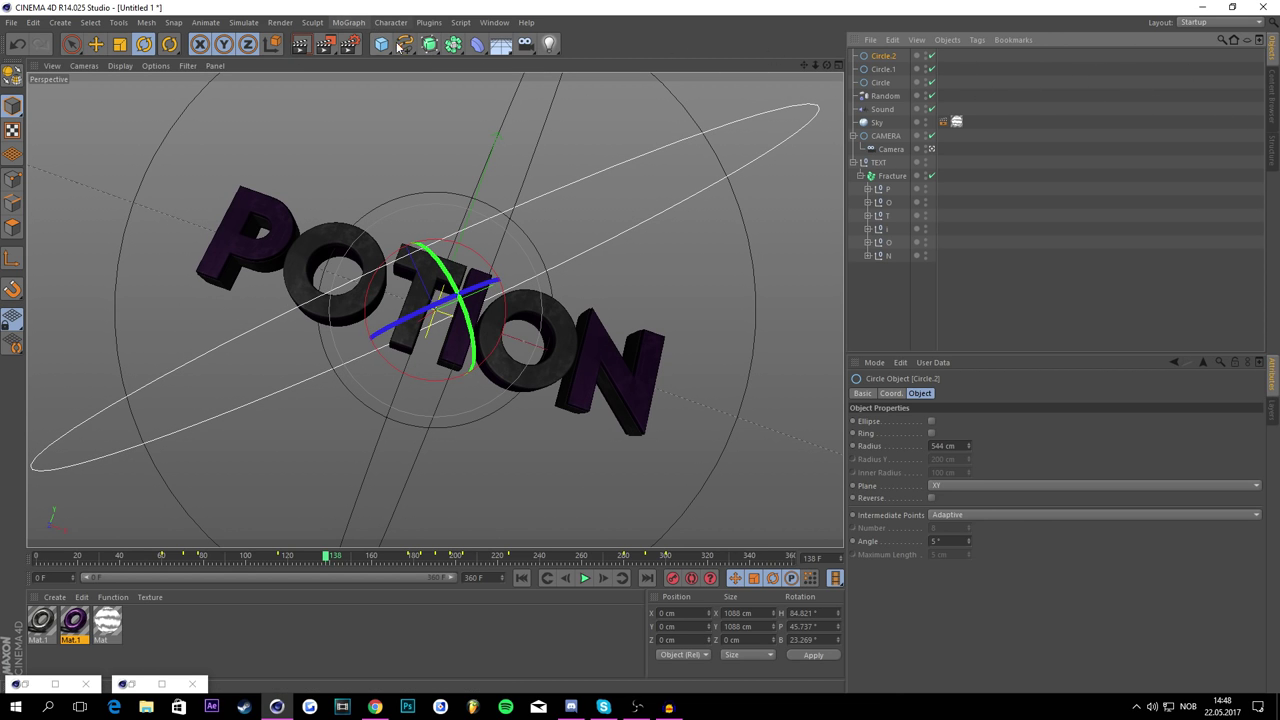
Step: Add a Sweep NURBS object and duplicate it twice, giving one for each ring
{"action": "left_click", "coordinate": [452, 45]}
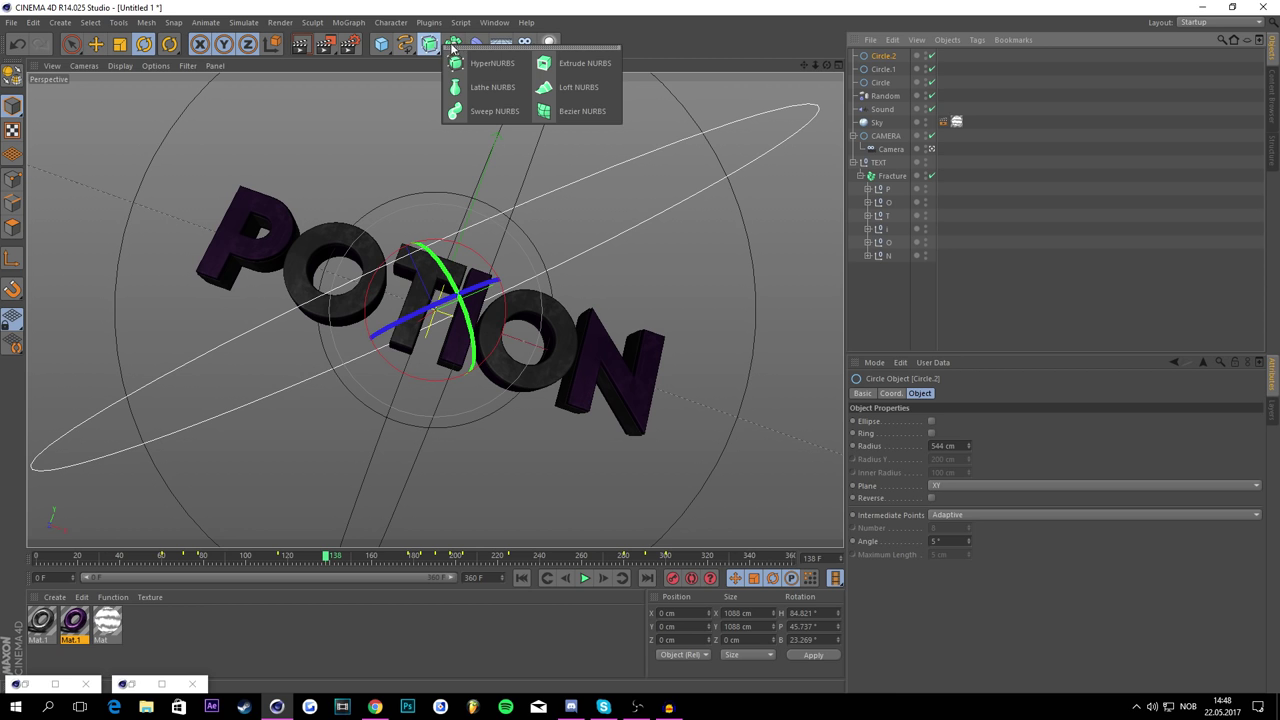
{"action": "left_click", "coordinate": [466, 112]}
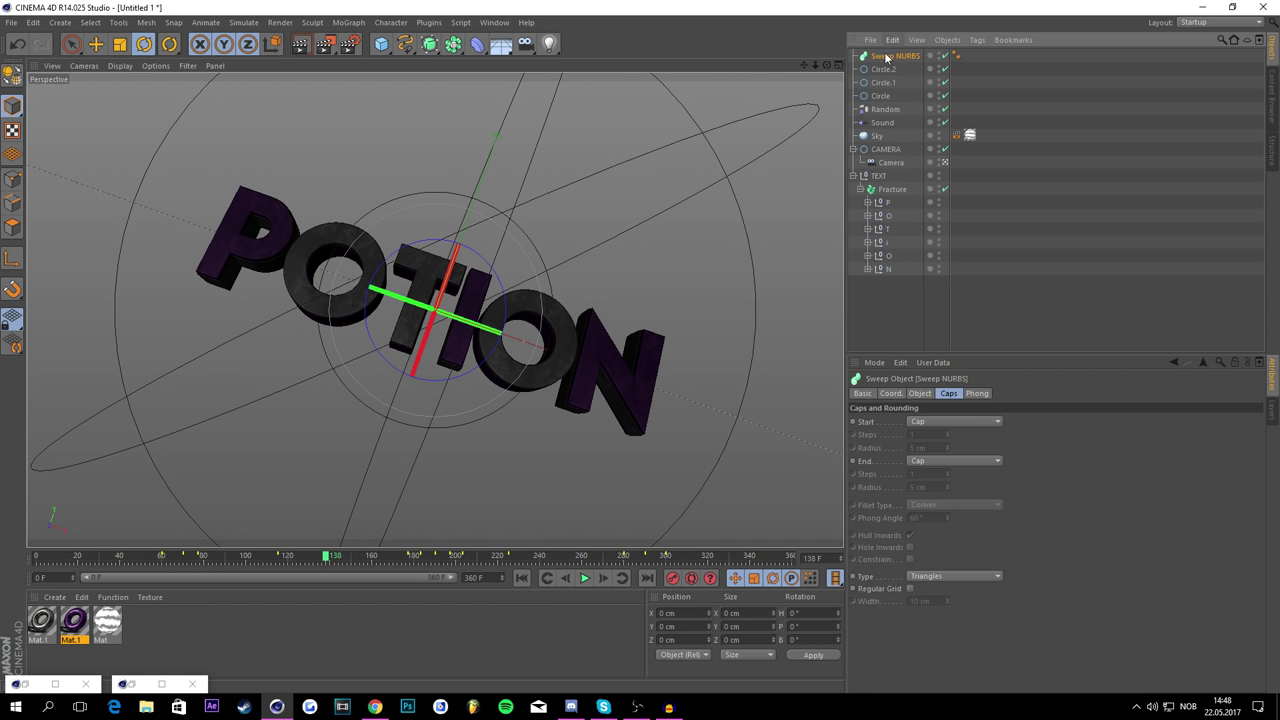
{"action": "key", "text": "ctrl+c"}
{"action": "key", "text": "ctrl+v"}
{"action": "key", "text": "ctrl+v"}
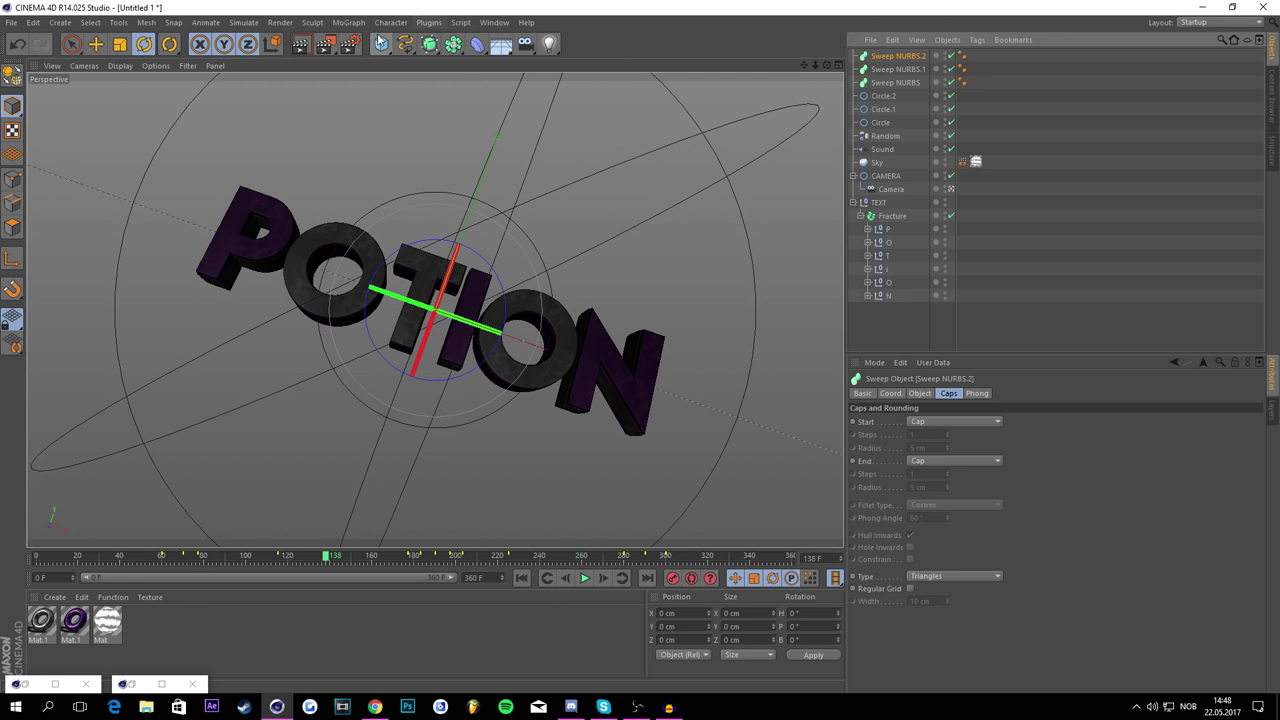
Step: Add three more circle splines as profiles and nest one profile above one large ring in each Sweep NURBS
{"action": "left_click_drag", "start_coordinate": [413, 46], "coordinate": [542, 110]}
{"action": "key", "text": "ctrl+c"}
{"action": "key", "text": "ctrl+v"}
{"action": "key", "text": "ctrl+v"}
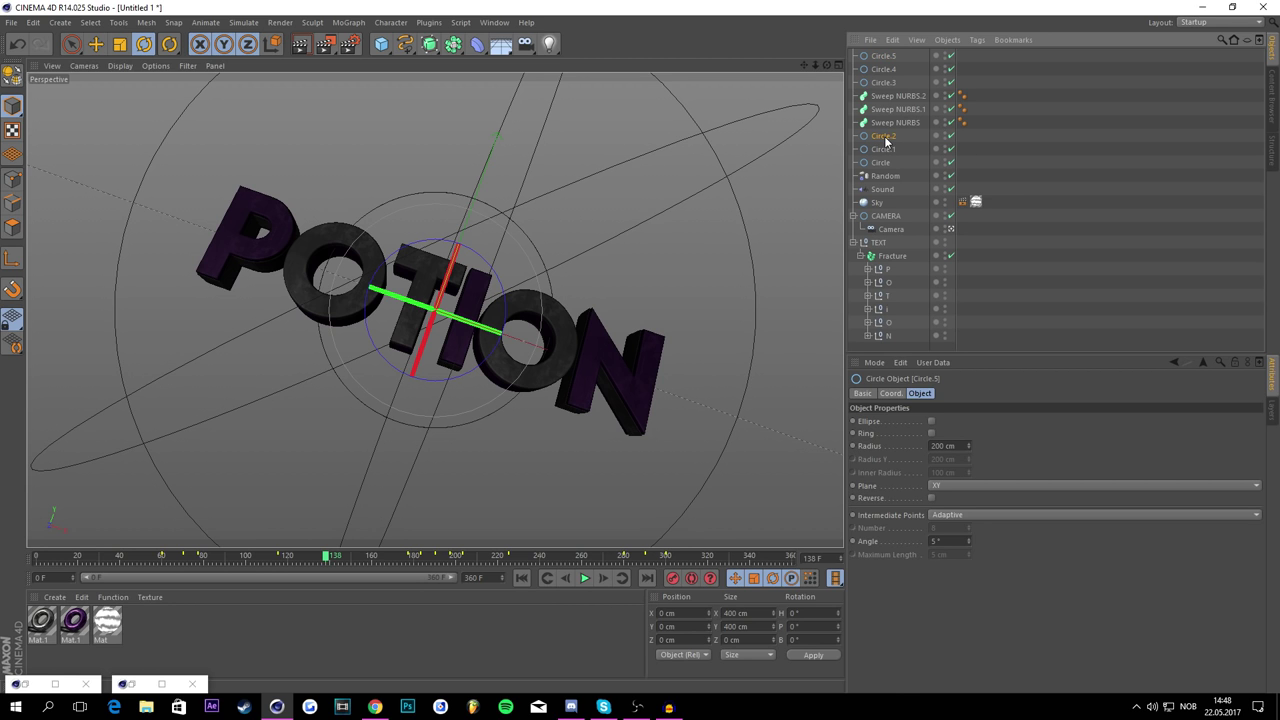
{"action": "mouse_move", "coordinate": [885, 142]}
{"action": "left_mouse_down"}
{"action": "mouse_move", "coordinate": [892, 124]}
{"action": "mouse_move", "coordinate": [882, 159]}
{"action": "mouse_move", "coordinate": [902, 111]}
{"action": "mouse_move", "coordinate": [895, 150]}
{"action": "mouse_move", "coordinate": [893, 92]}
{"action": "mouse_move", "coordinate": [894, 125]}
{"action": "left_mouse_up"}
{"action": "left_click_drag", "start_coordinate": [884, 57], "coordinate": [893, 155]}
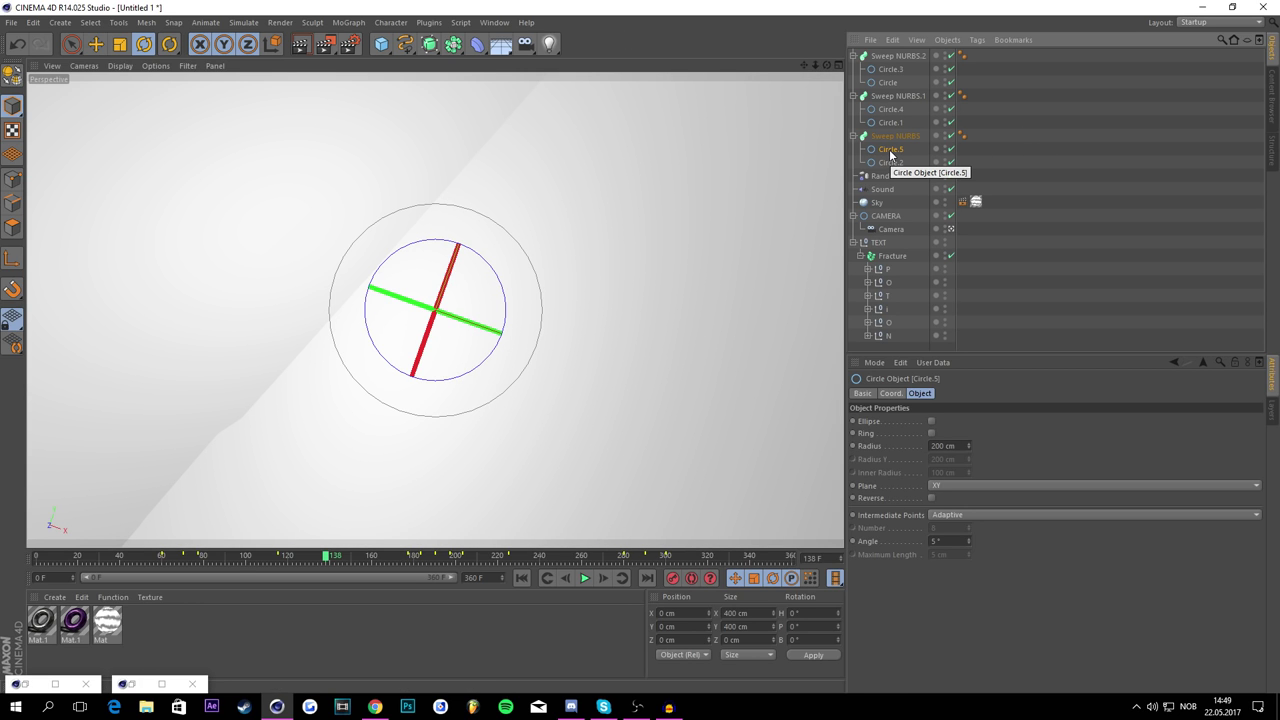
Step: Set the radius of the profile circles Circle.3, Circle.4 and Circle.5 to 5 cm
{"action": "left_click", "coordinate": [890, 109], "text": "ctrl"}
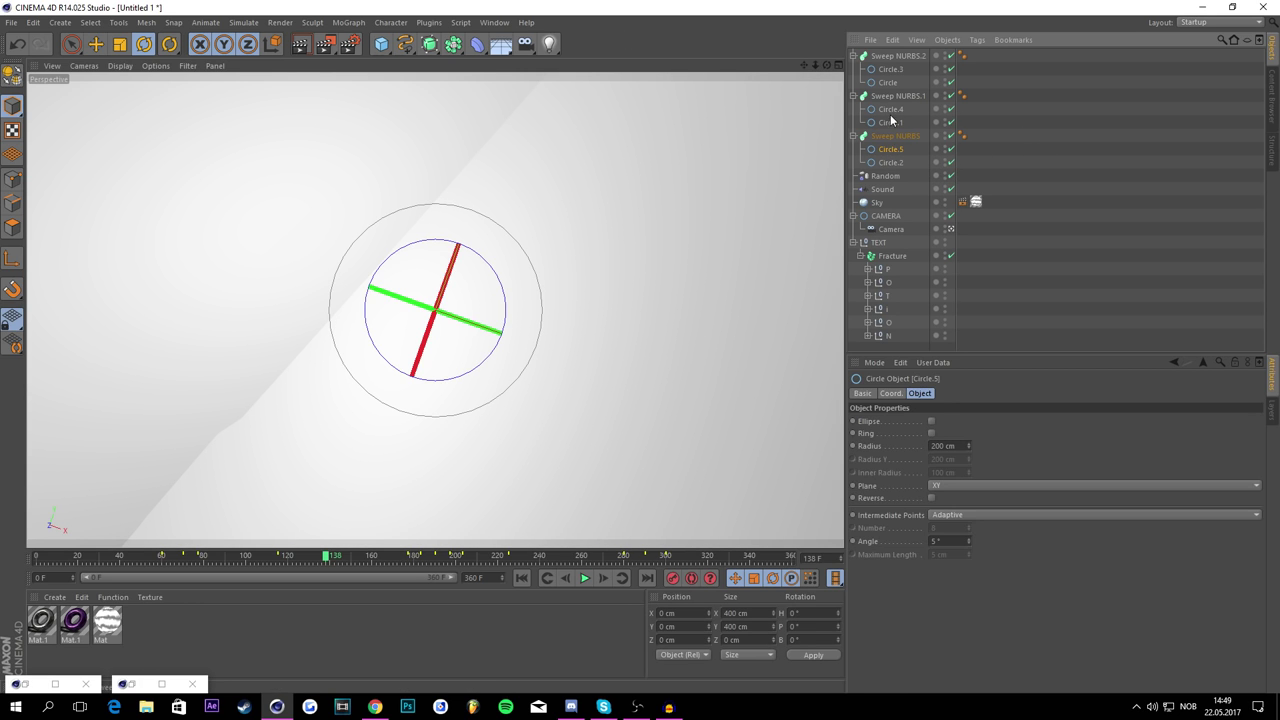
{"action": "left_click", "coordinate": [888, 69], "text": "ctrl"}
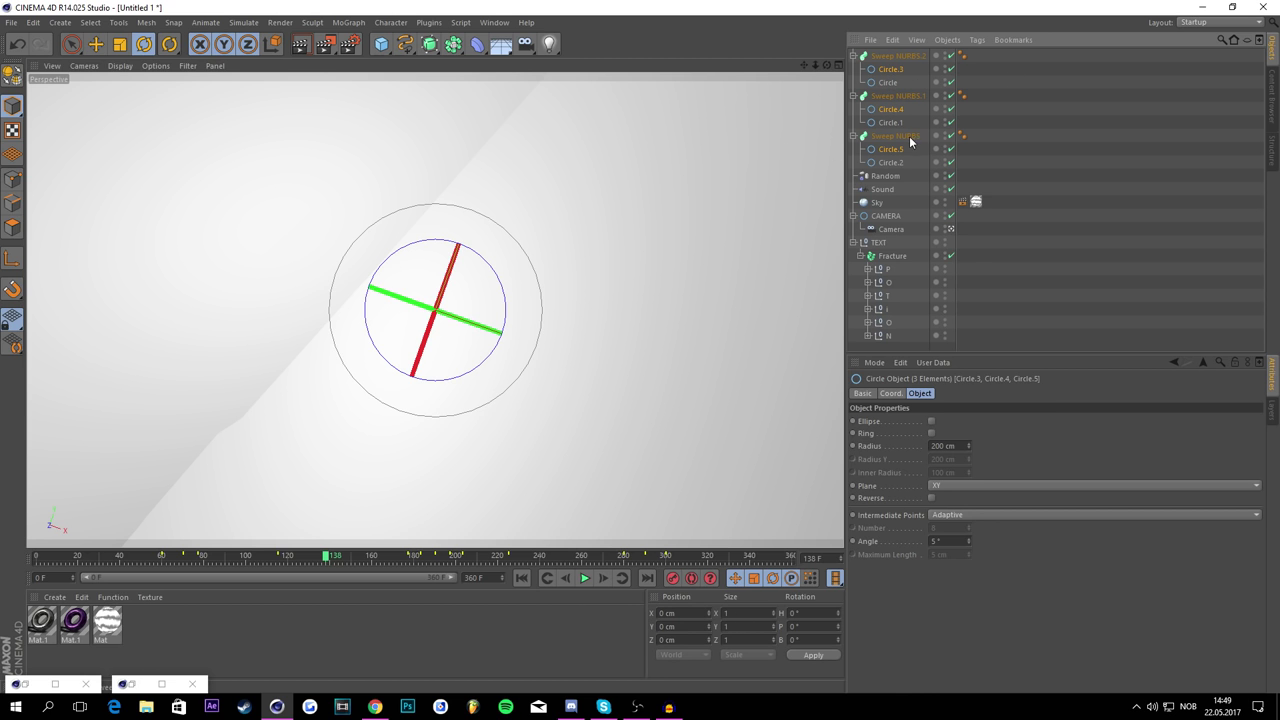
{"action": "left_click_drag", "start_coordinate": [961, 446], "coordinate": [704, 426]}
{"action": "type", "text": "5"}
{"action": "key", "text": "Return"}
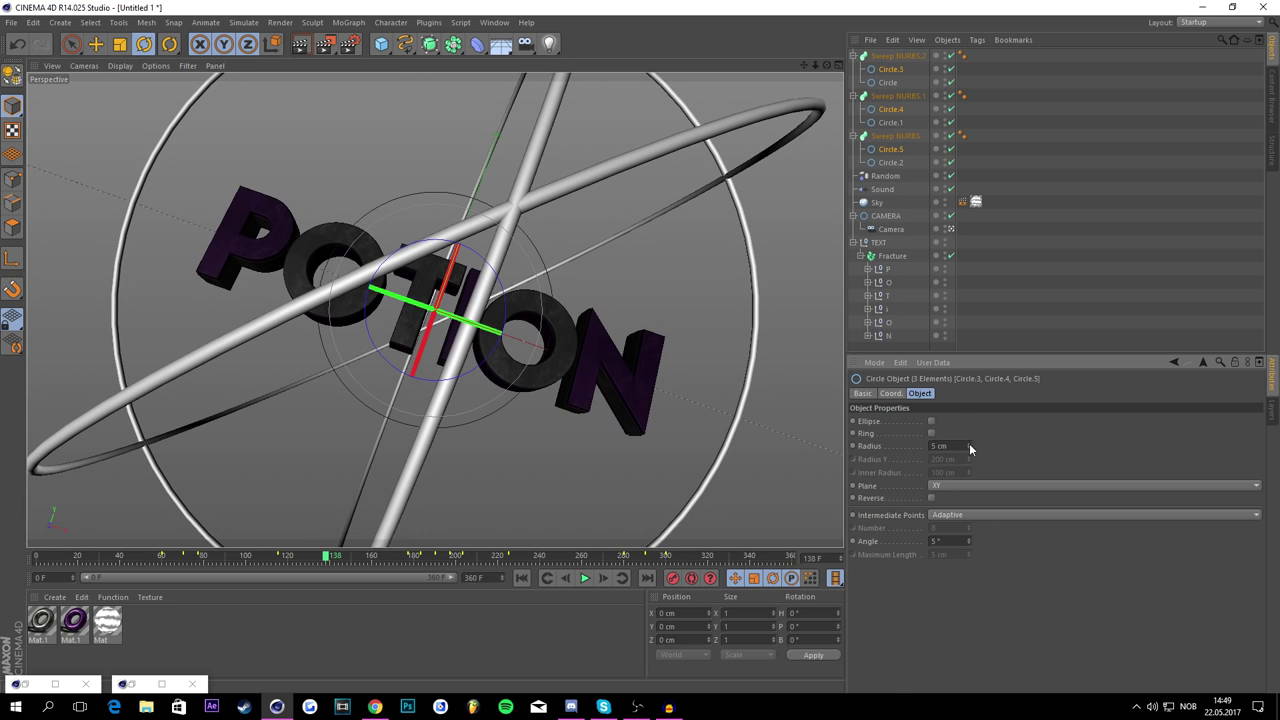
Step: Set the radius of Circle.3, Circle.4 and Circle.5 to 3 cm and clear the selection
{"action": "left_click_drag", "start_coordinate": [969, 445], "coordinate": [858, 446]}
{"action": "type", "text": "3"}
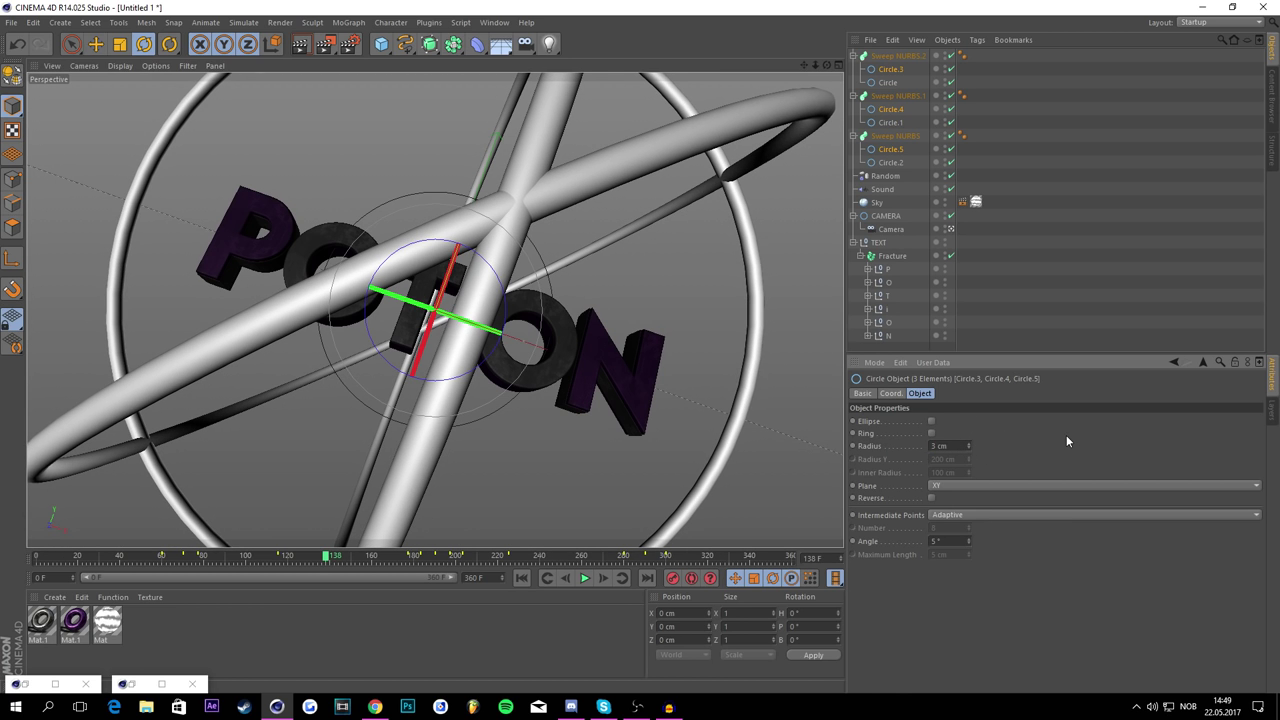
{"action": "key", "text": "Return"}
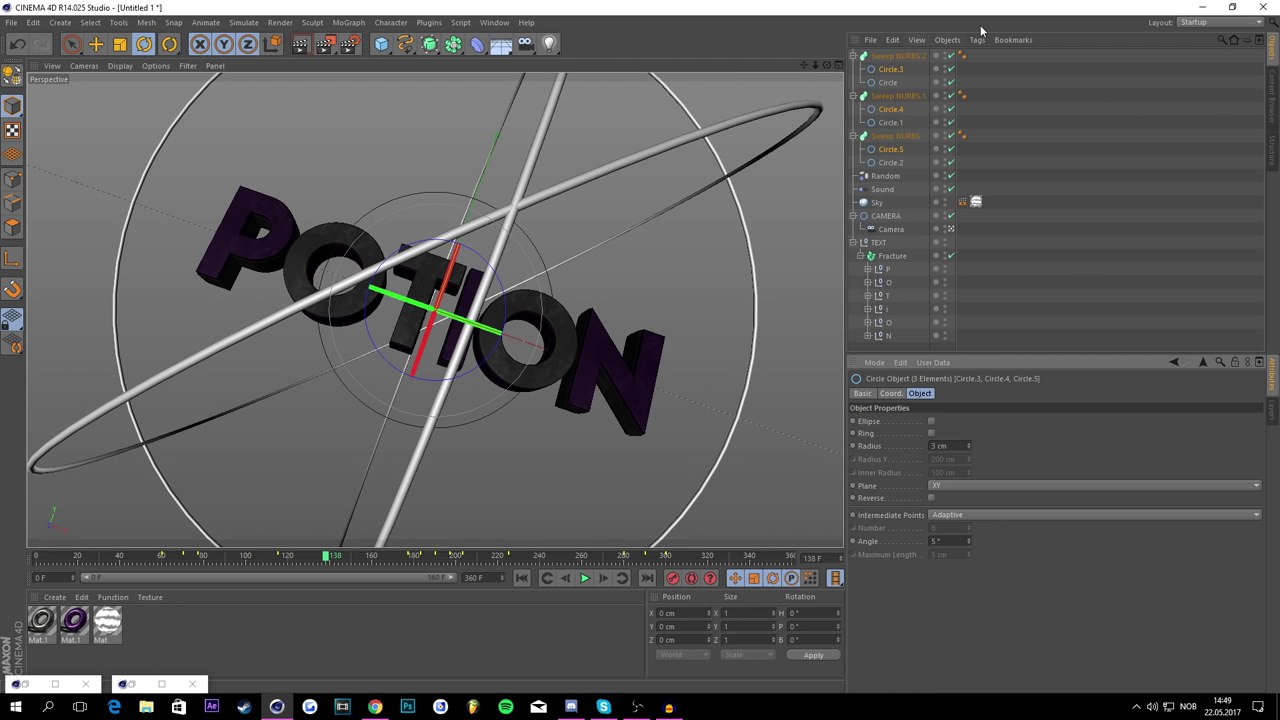
{"action": "left_click", "coordinate": [991, 97]}
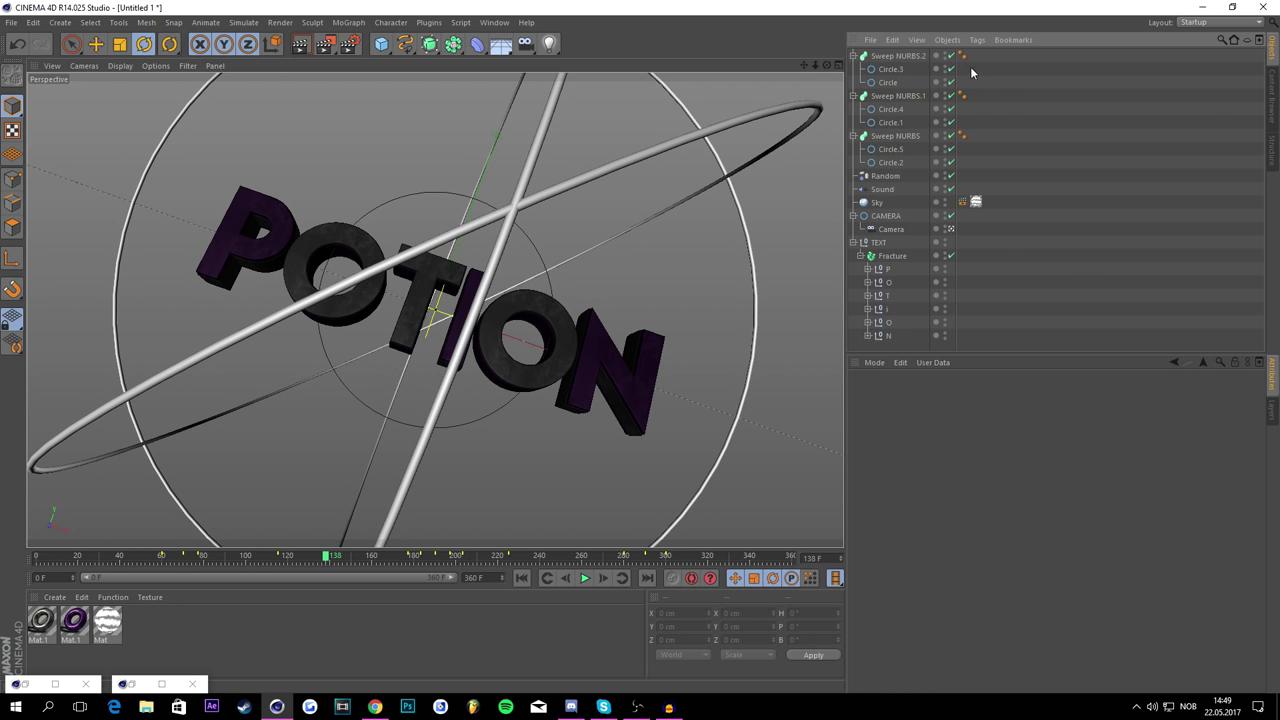
Step: Create a Twist deformer and place a copy of it inside each of the three Sweep NURBS objects
{"action": "left_click", "coordinate": [477, 45]}
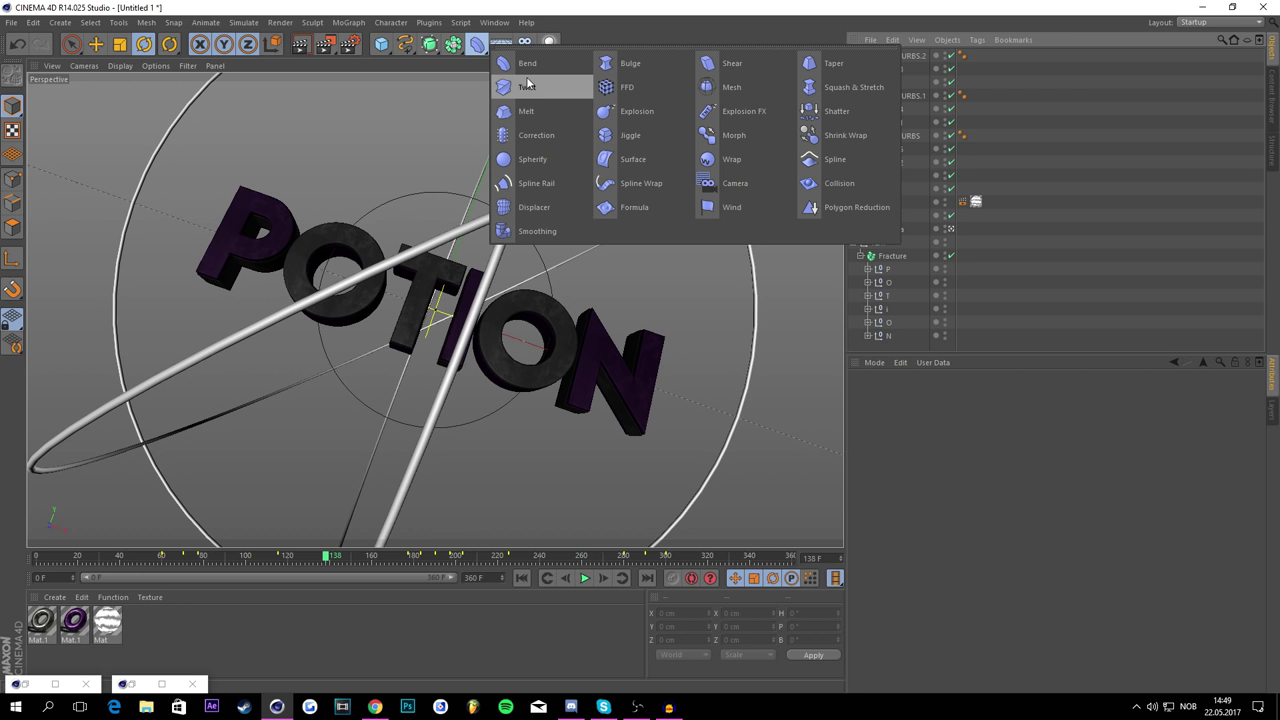
{"action": "left_click", "coordinate": [525, 89]}
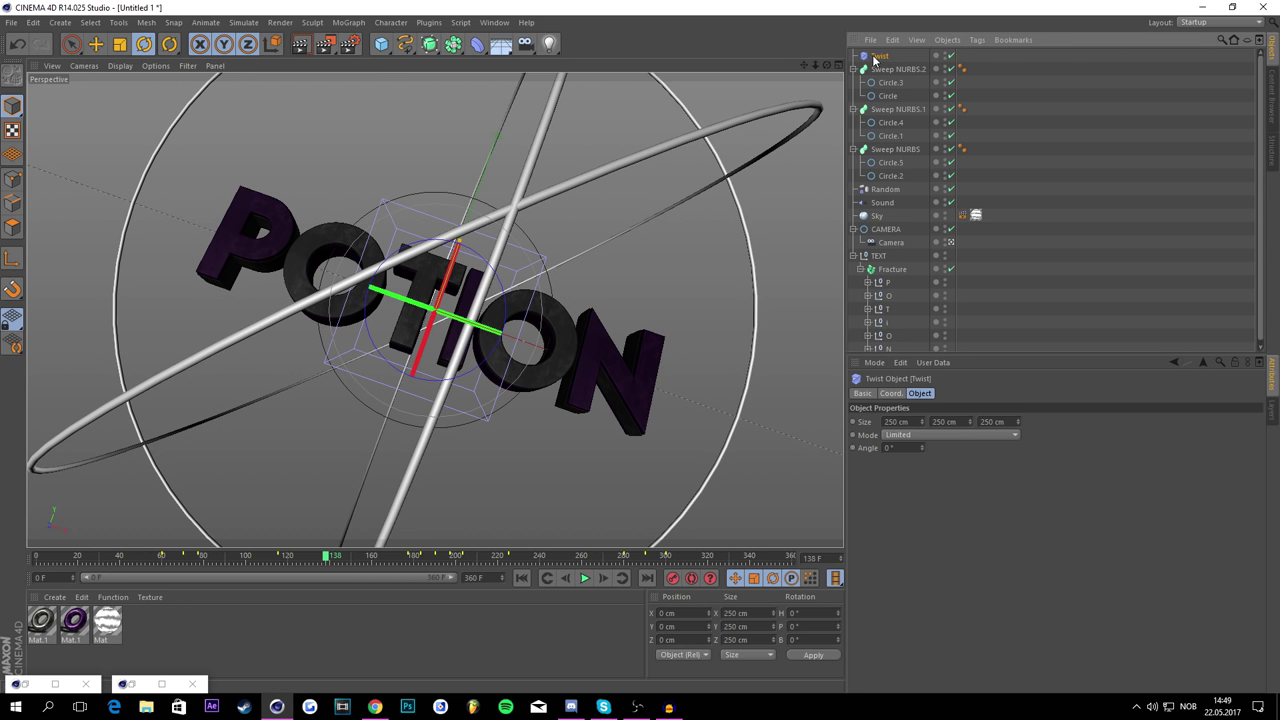
{"action": "left_click_drag", "start_coordinate": [875, 57], "coordinate": [881, 213]}
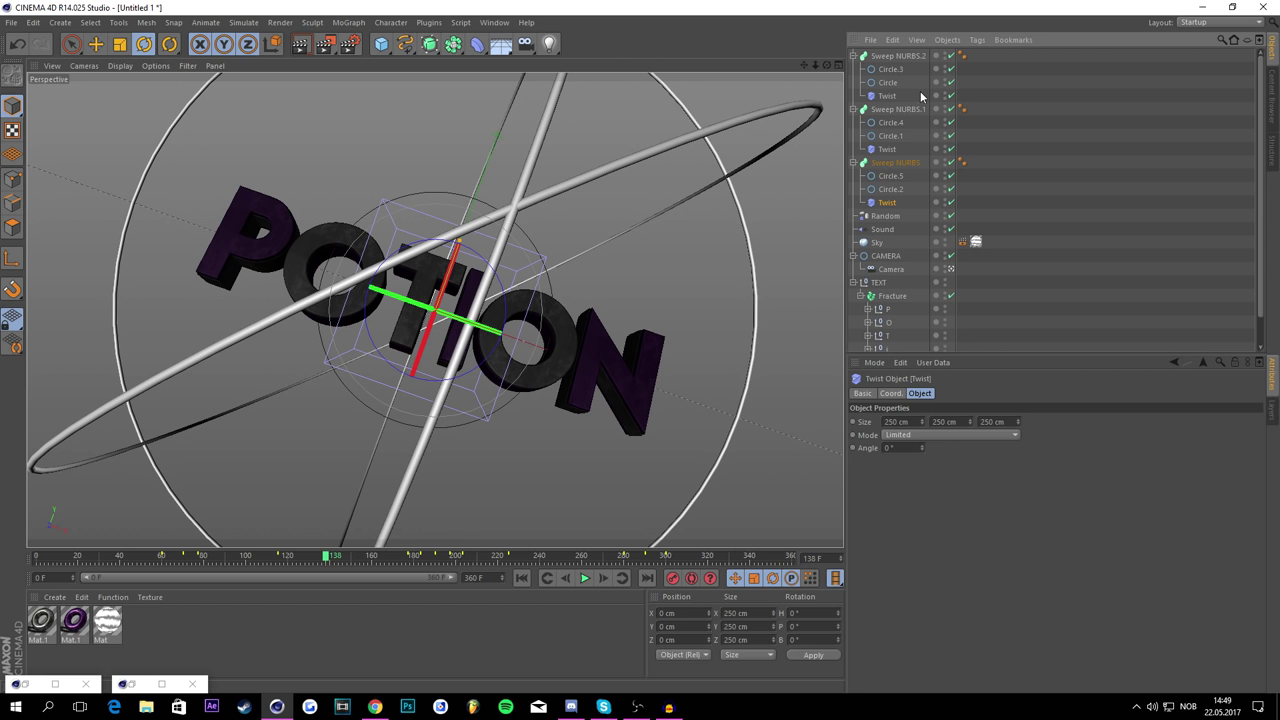
Step: Set all three Twist deformers to size 812 × 384 × 763 cm and angle -66°, and scrub the timeline to check the bend
{"action": "left_click", "coordinate": [887, 95]}
{"action": "left_click", "coordinate": [887, 149], "text": "ctrl"}
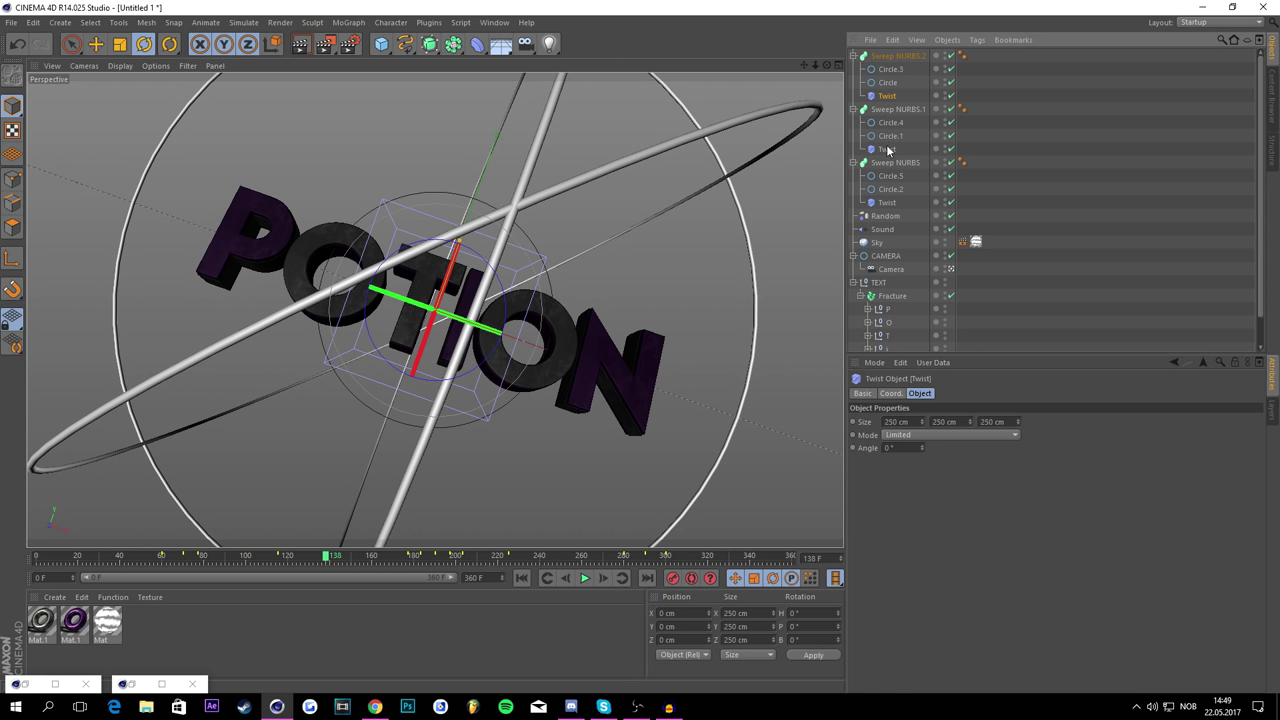
{"action": "left_click", "coordinate": [886, 204], "text": "ctrl"}
{"action": "mouse_move", "coordinate": [921, 449]}
{"action": "left_mouse_down"}
{"action": "mouse_move", "coordinate": [921, 437]}
{"action": "mouse_move", "coordinate": [921, 551]}
{"action": "mouse_move", "coordinate": [921, 423]}
{"action": "mouse_move", "coordinate": [922, 452]}
{"action": "left_mouse_up"}
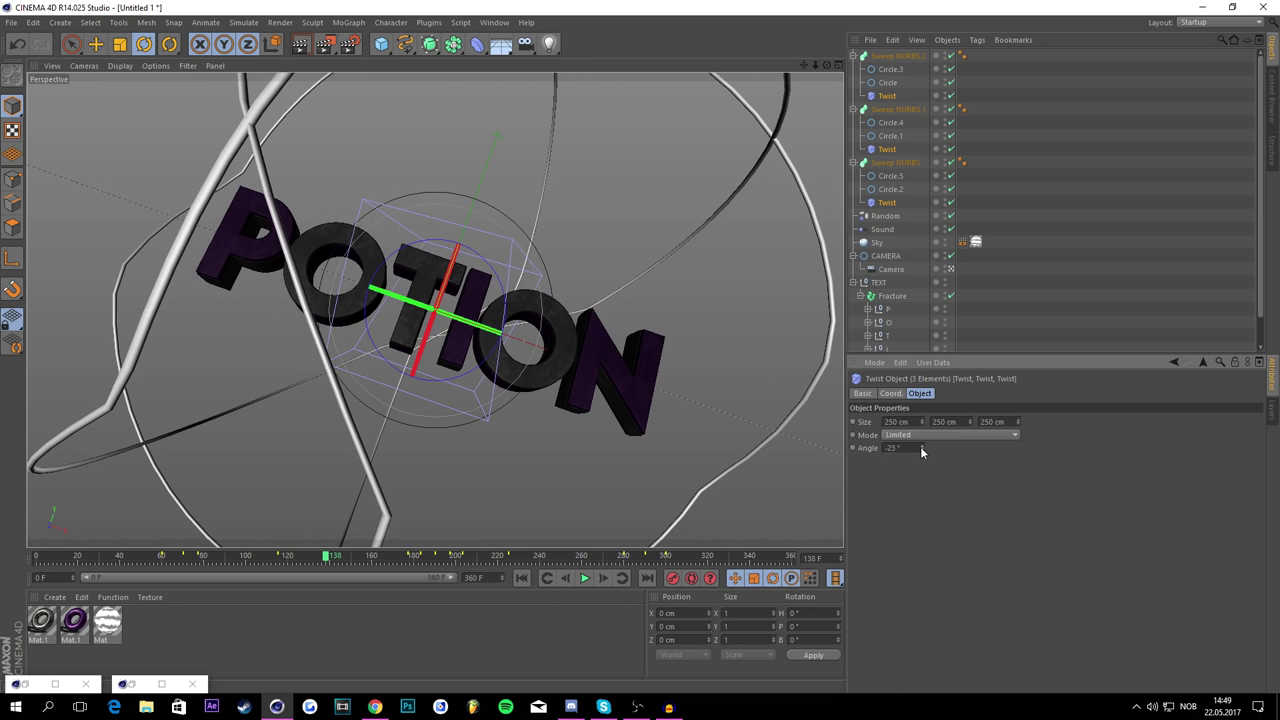
{"action": "left_click_drag", "start_coordinate": [1018, 423], "coordinate": [926, 485]}
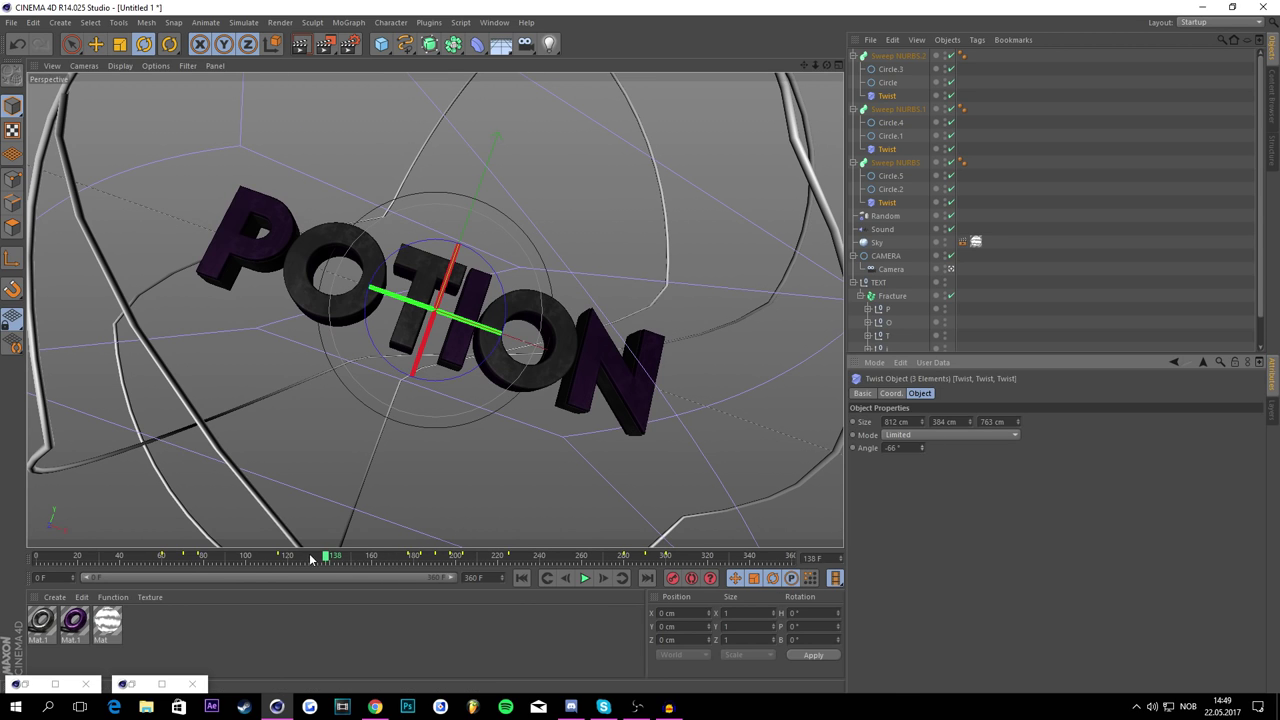
{"action": "left_click_drag", "start_coordinate": [310, 558], "coordinate": [273, 489]}
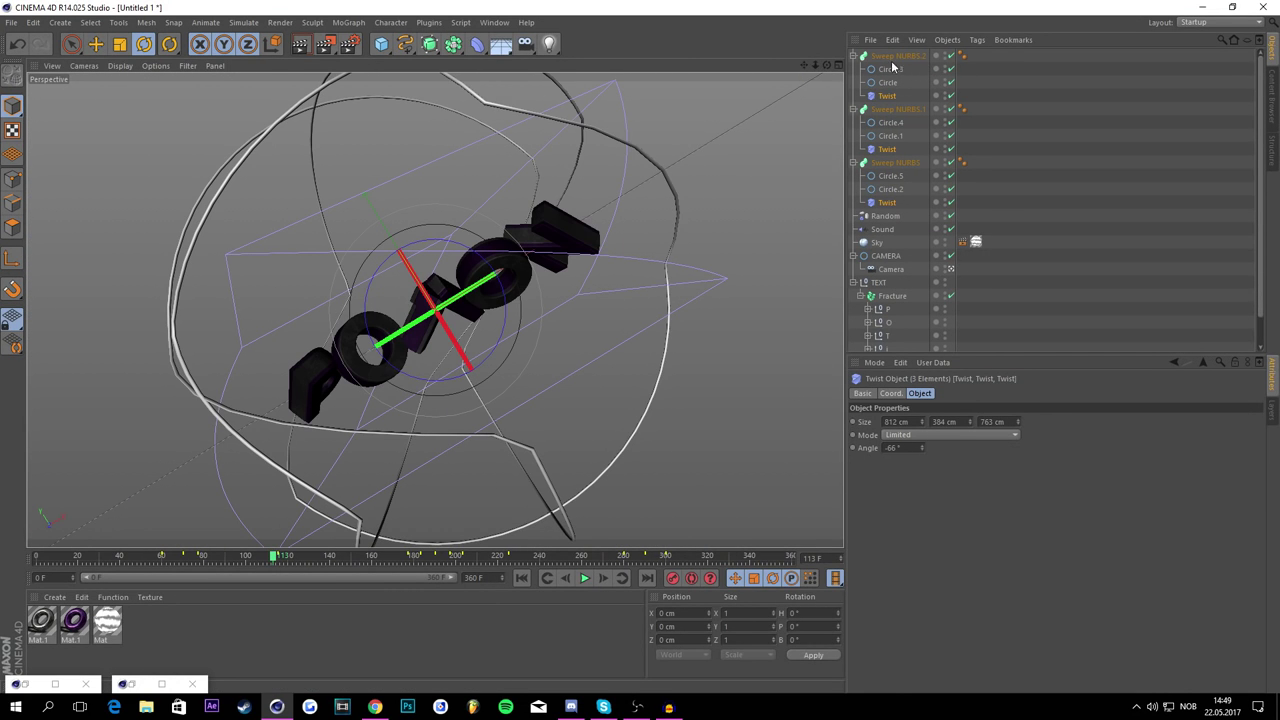
Step: Collapse the hierarchies of the three Sweep NURBS objects
{"action": "left_click", "coordinate": [854, 56]}
{"action": "left_click", "coordinate": [853, 66]}
{"action": "left_click", "coordinate": [853, 69]}
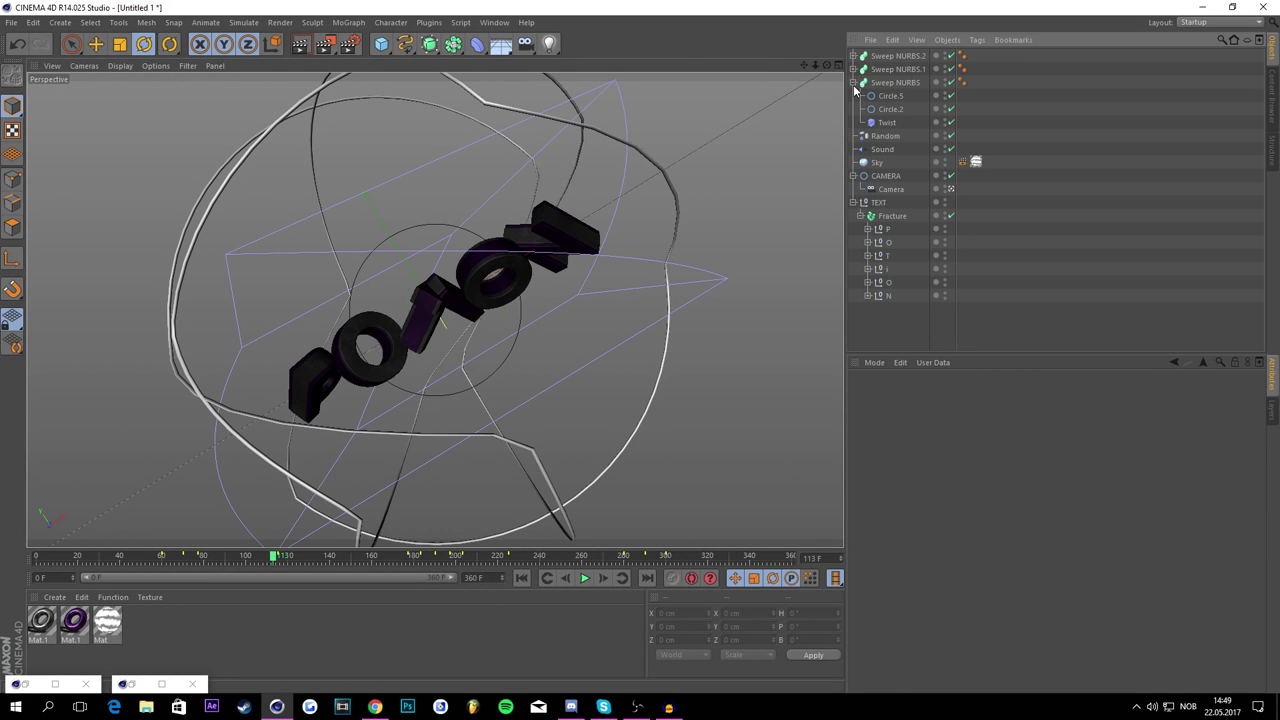
{"action": "left_click", "coordinate": [853, 82]}
Step: At frame 115, keyframe Start Growth and End Growth at 0% on all three Sweep NURBS objects
{"action": "left_click", "coordinate": [893, 82]}
{"action": "left_click", "coordinate": [897, 55], "text": "shift"}
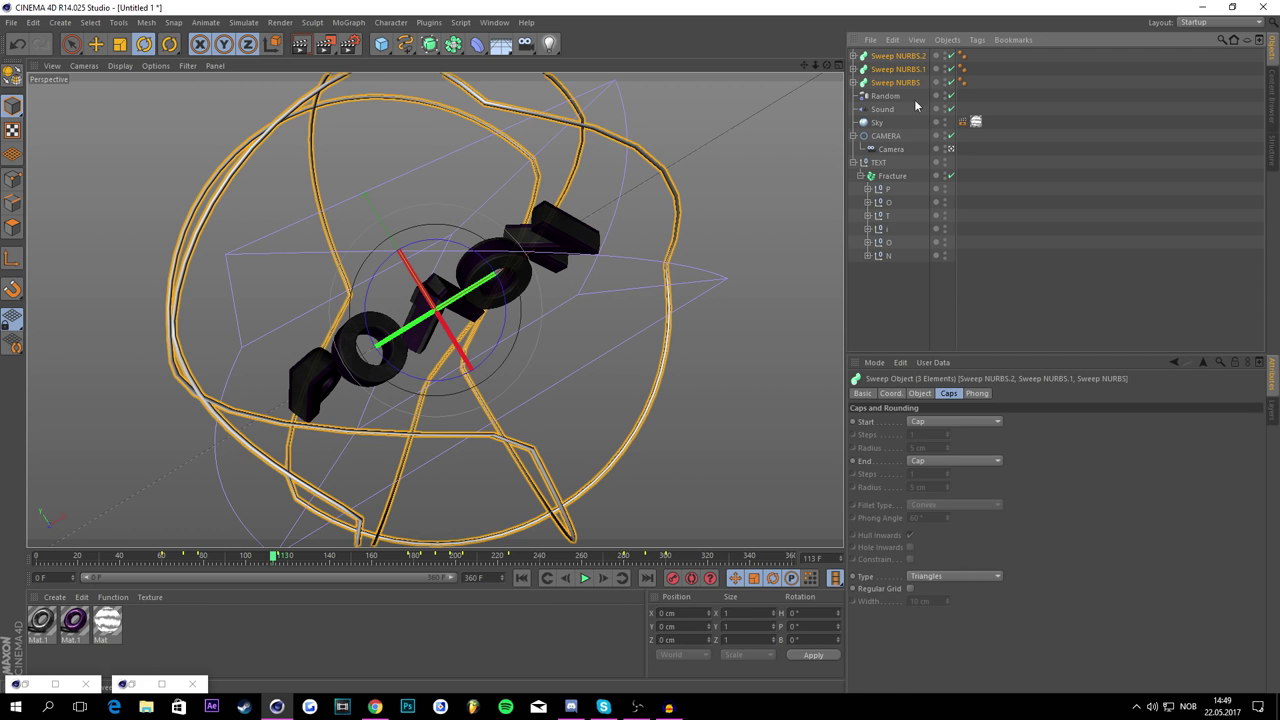
{"action": "left_click", "coordinate": [279, 556]}
{"action": "left_click", "coordinate": [919, 393]}
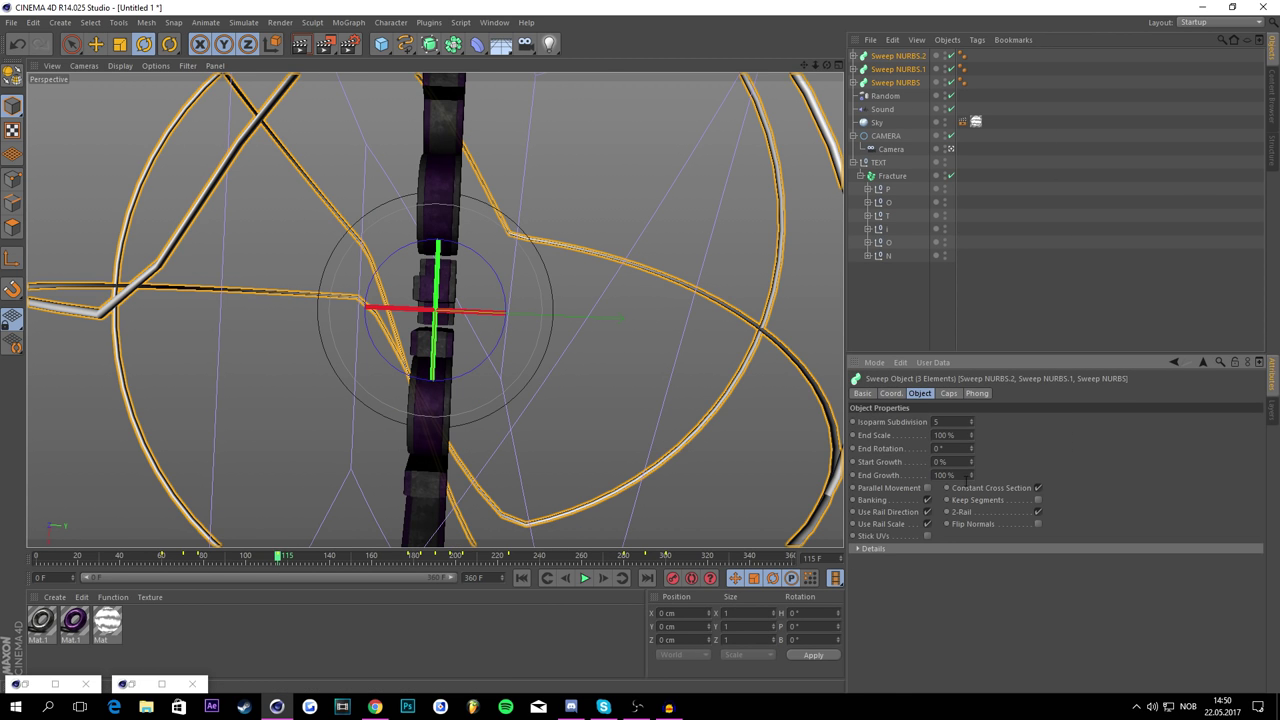
{"action": "left_click_drag", "start_coordinate": [970, 476], "coordinate": [970, 540]}
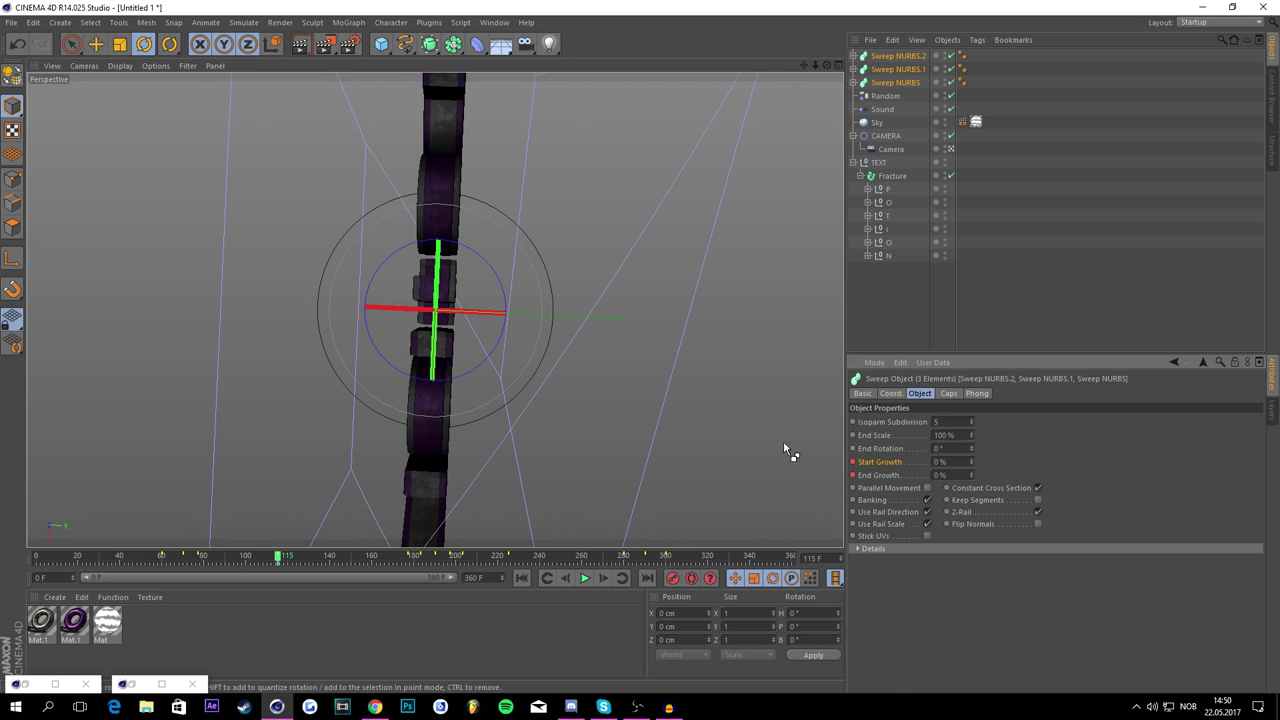
Step: At frame 187, set the three sweeps' End Growth to 100% and keyframe it
{"action": "left_click", "coordinate": [282, 558]}
{"action": "left_click_drag", "start_coordinate": [282, 561], "coordinate": [429, 556]}
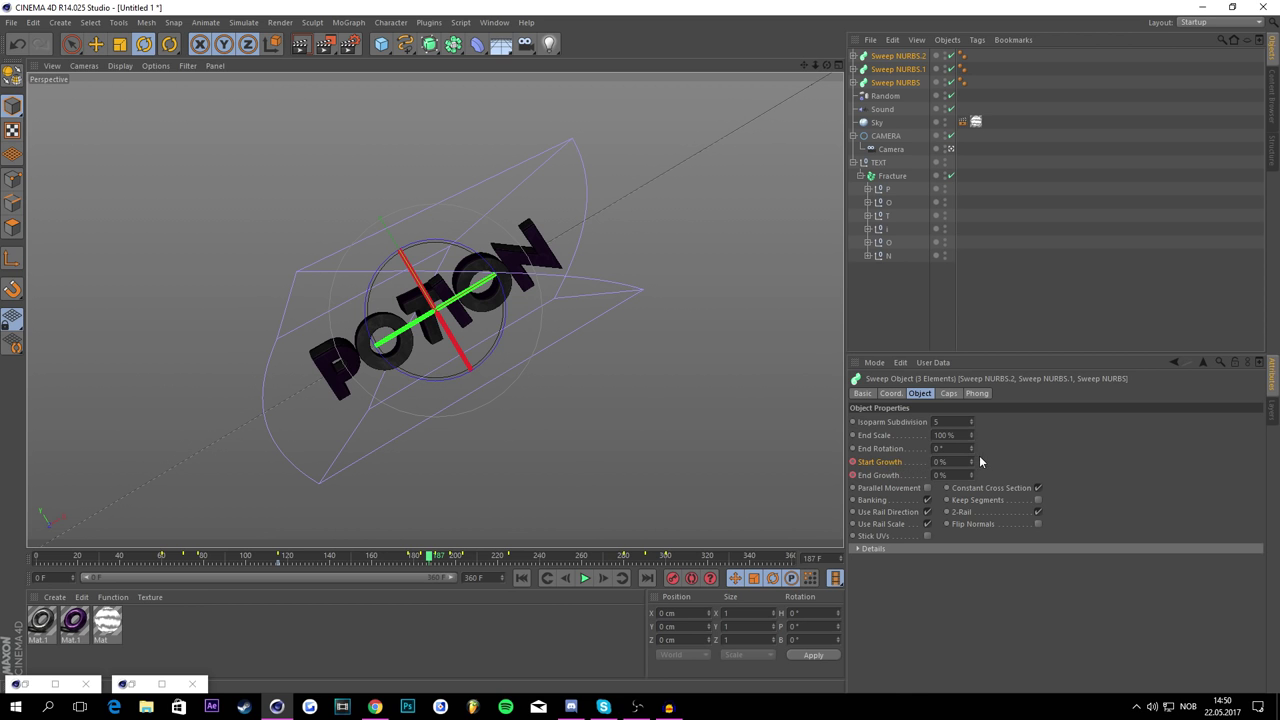
{"action": "left_click_drag", "start_coordinate": [970, 476], "coordinate": [970, 376]}
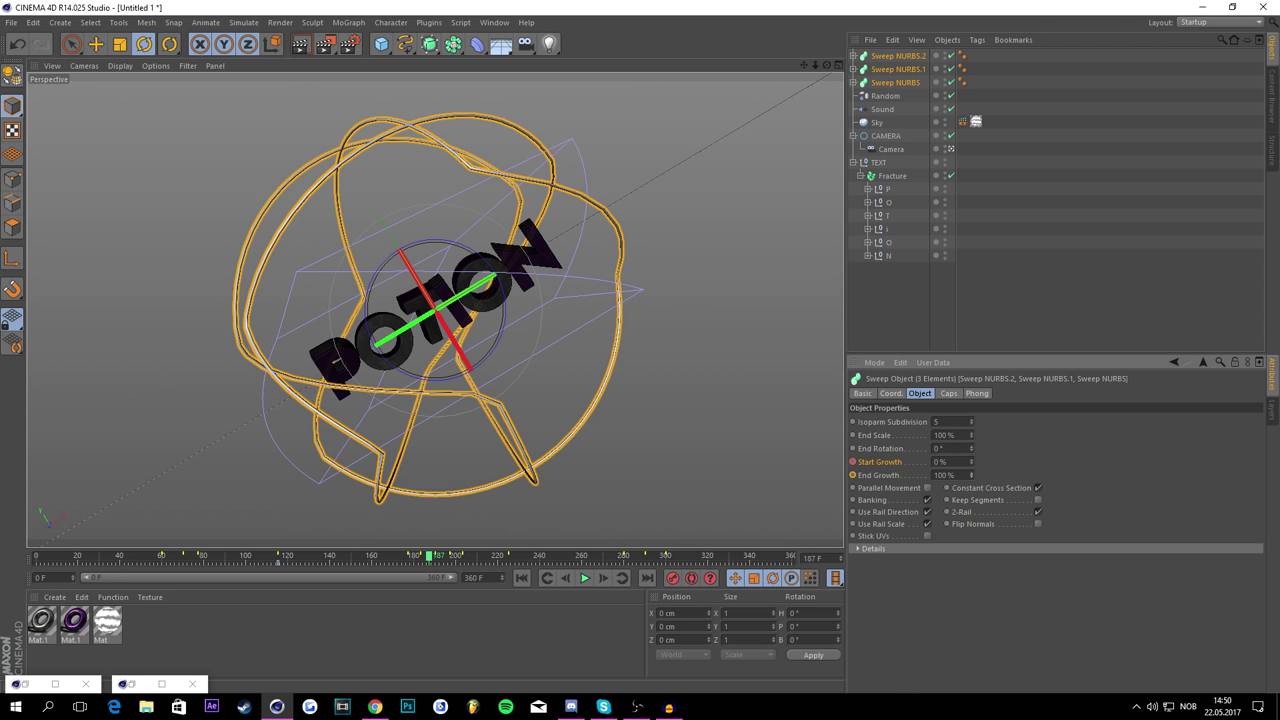
{"action": "left_click", "coordinate": [853, 475]}
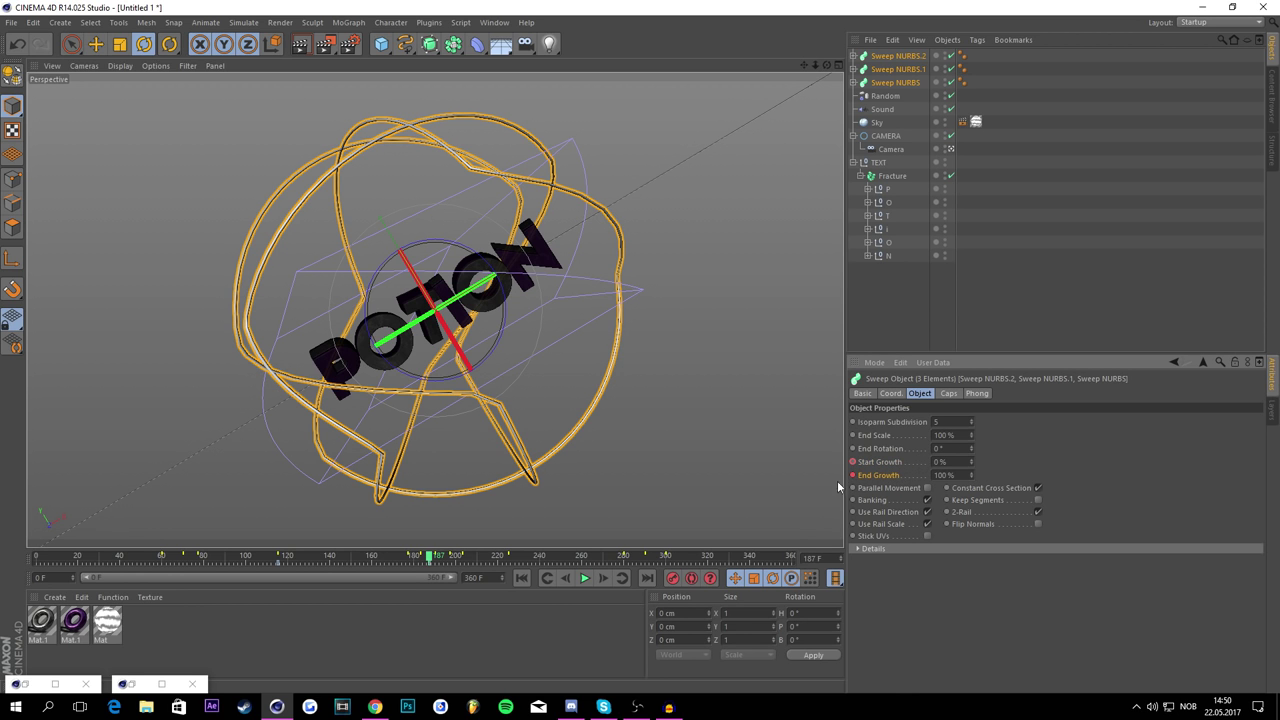
Step: At frame 213, set the three sweeps' Start Growth to 100% and keyframe it
{"action": "left_click", "coordinate": [483, 566]}
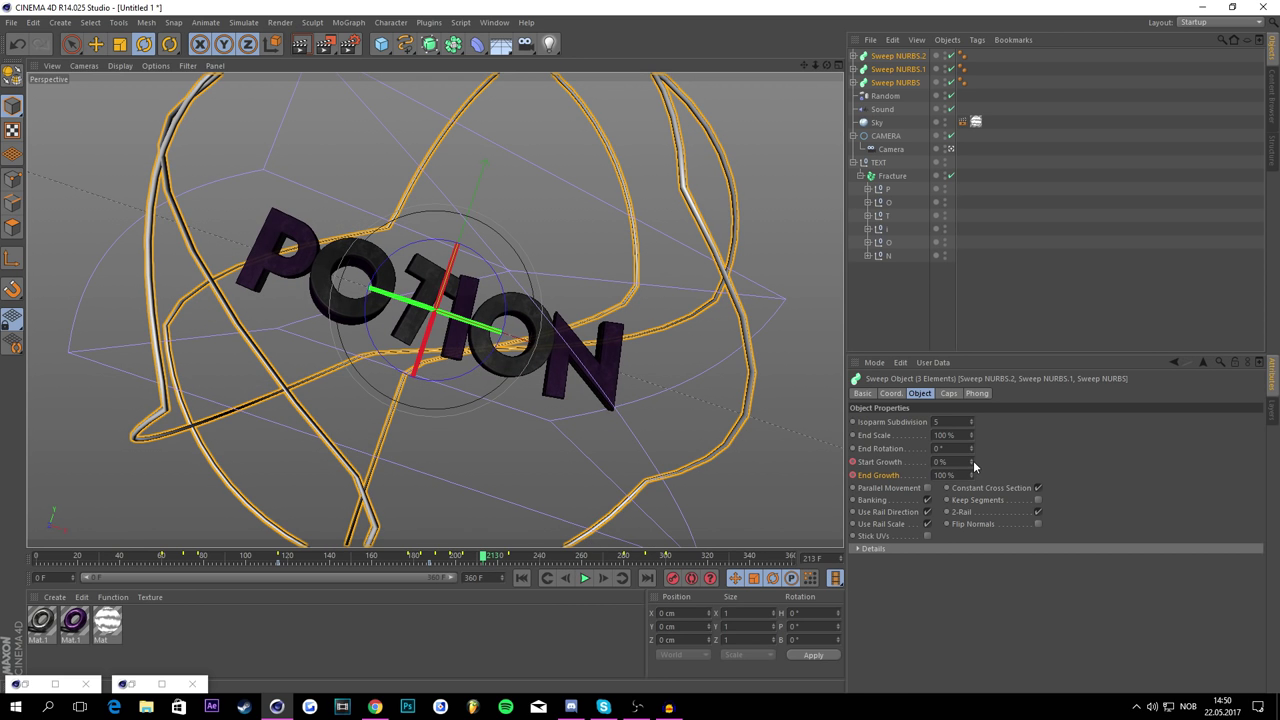
{"action": "left_click_drag", "start_coordinate": [970, 462], "coordinate": [970, 362]}
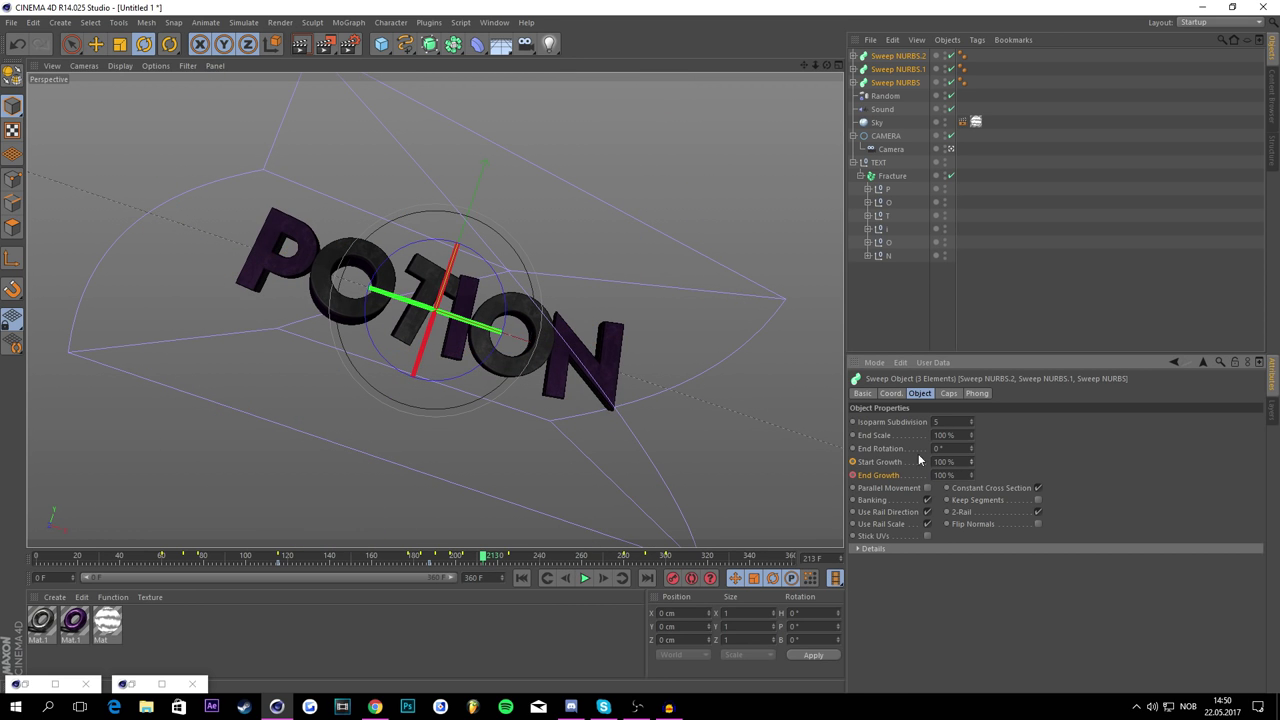
{"action": "left_click", "coordinate": [852, 462], "text": "ctrl"}
Step: Deselect the sweeps and preview the growth animation from frame 49
{"action": "left_click", "coordinate": [139, 557]}
{"action": "left_click", "coordinate": [1037, 310]}
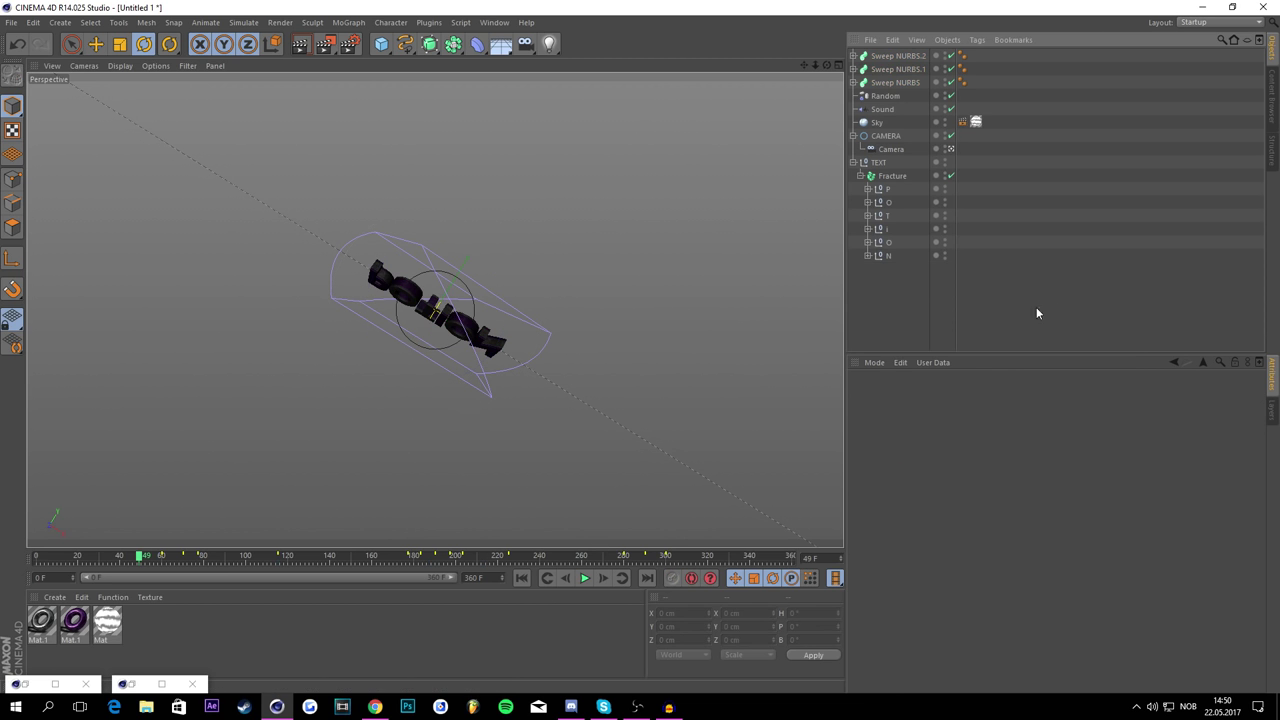
{"action": "left_click", "coordinate": [585, 578]}
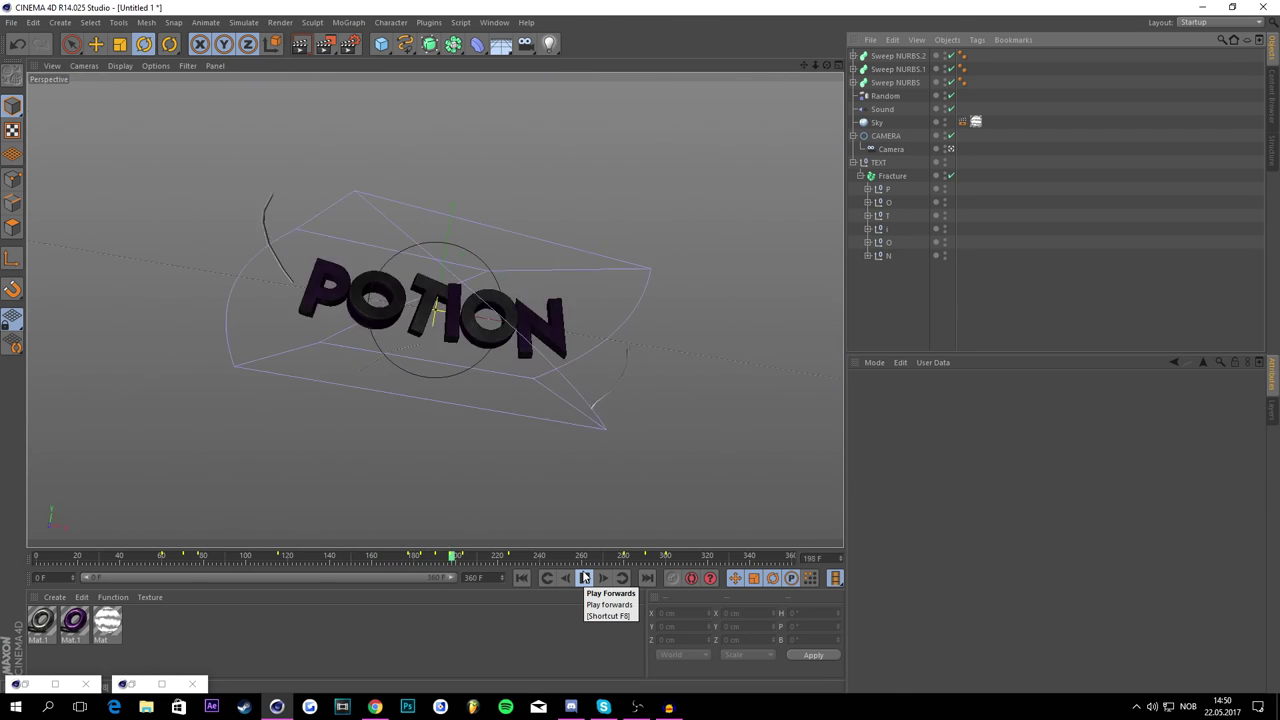
{"action": "left_click", "coordinate": [585, 578]}
{"action": "left_click_drag", "start_coordinate": [543, 557], "coordinate": [119, 480]}
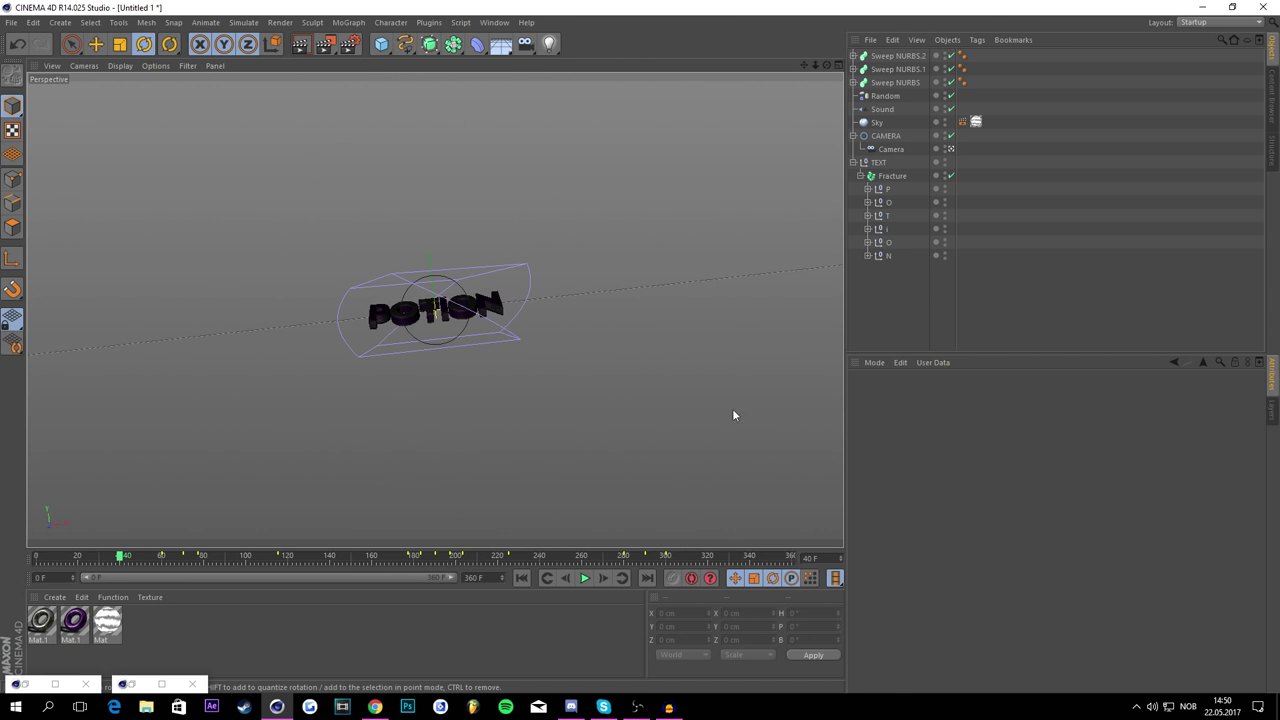
Step: Apply the purple material to Sweep NURBS.2 and Sweep NURBS, and the grey Mat.1 to Sweep NURBS.1
{"action": "left_click", "coordinate": [218, 558]}
{"action": "left_click_drag", "start_coordinate": [70, 628], "coordinate": [170, 489]}
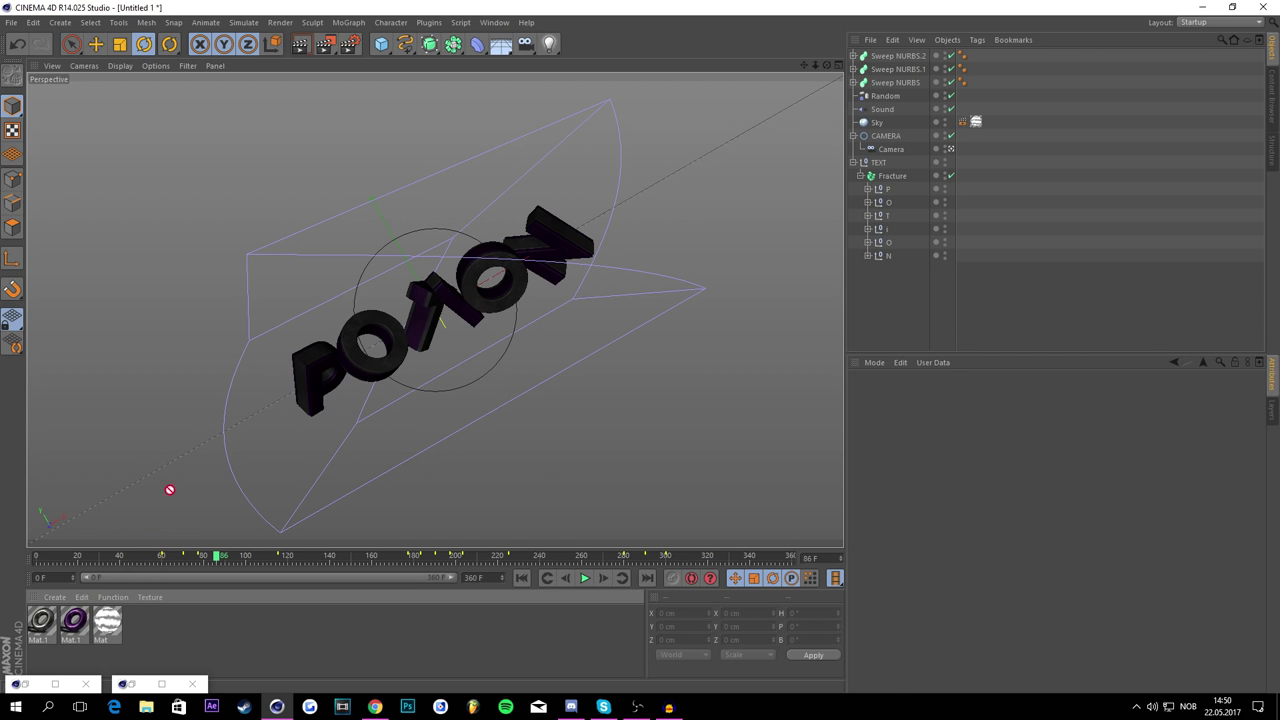
{"action": "left_click_drag", "start_coordinate": [841, 16], "coordinate": [895, 57]}
{"action": "left_click_drag", "start_coordinate": [975, 56], "coordinate": [978, 82]}
{"action": "left_click_drag", "start_coordinate": [42, 616], "coordinate": [921, 70]}
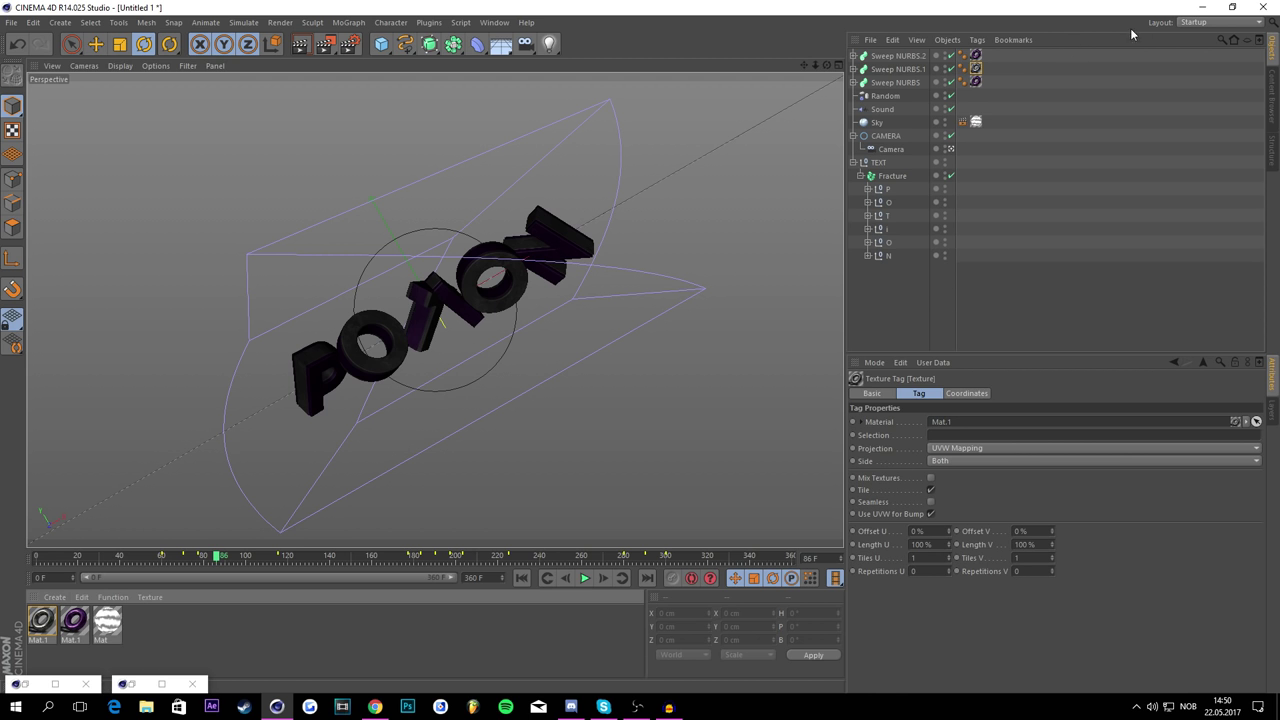
Step: Render a viewport preview of the textured rings and text at frame 155
{"action": "left_click_drag", "start_coordinate": [455, 561], "coordinate": [360, 545]}
{"action": "left_click", "coordinate": [1083, 232]}
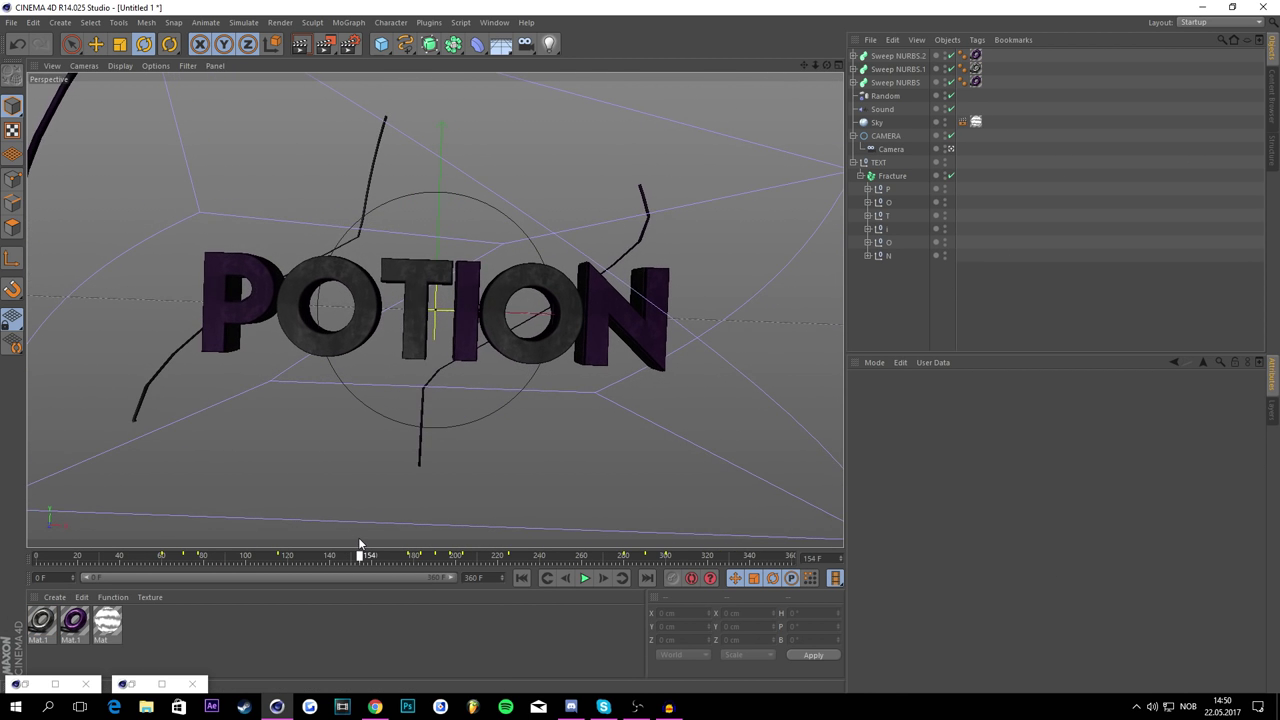
{"action": "left_click", "coordinate": [303, 46]}
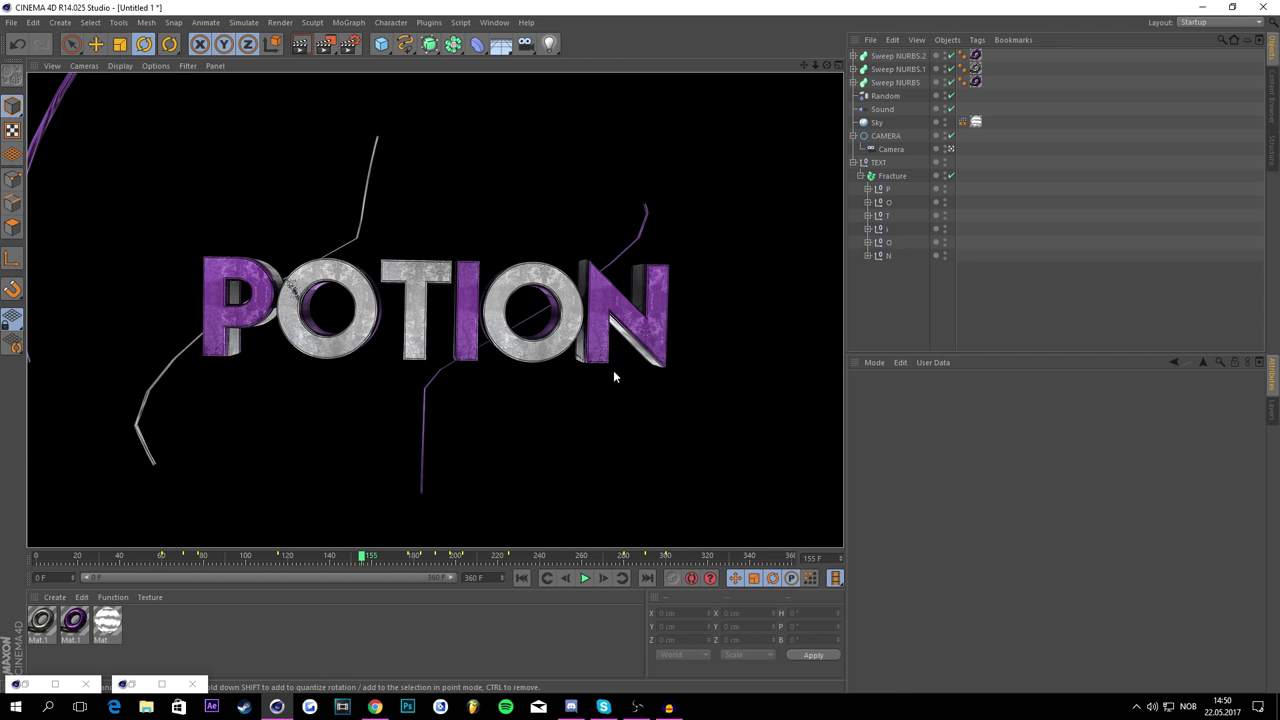
{"action": "left_click", "coordinate": [909, 232]}
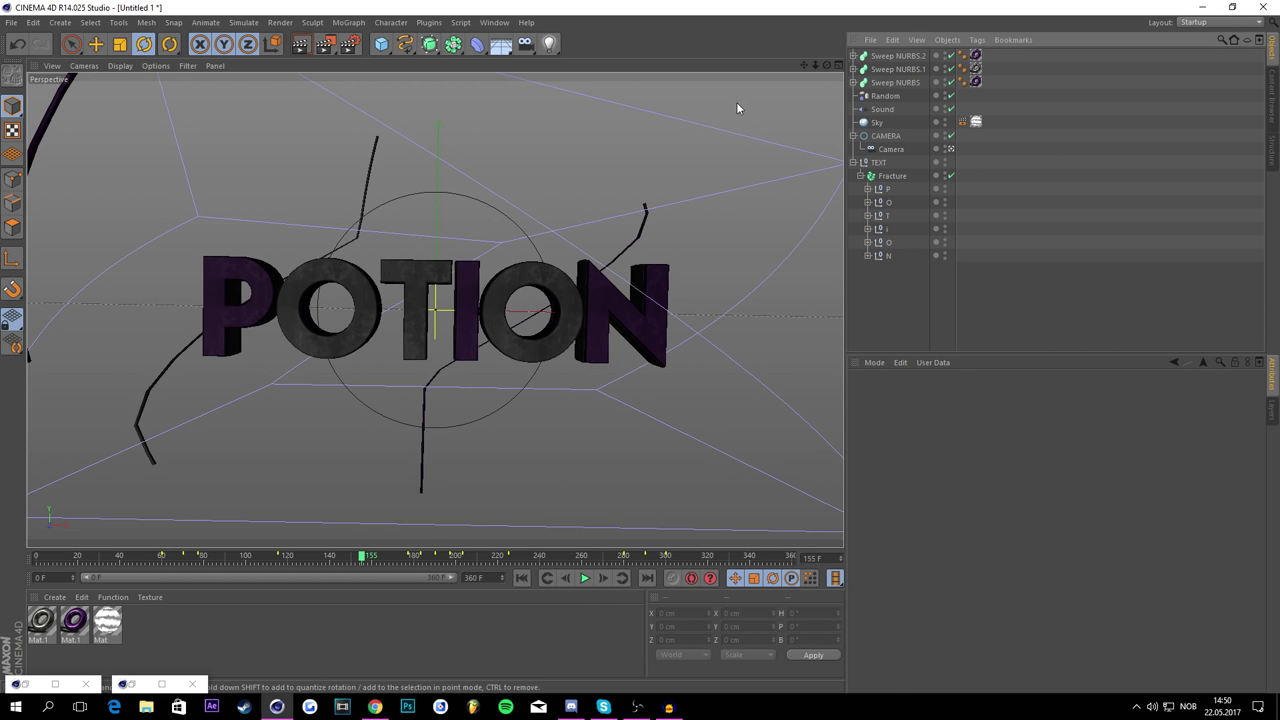
Step: Collapse the TEXT and CAMERA groups and start a Picture Viewer render with the timeline at frame 0
{"action": "left_click", "coordinate": [853, 162]}
{"action": "left_click", "coordinate": [853, 135]}
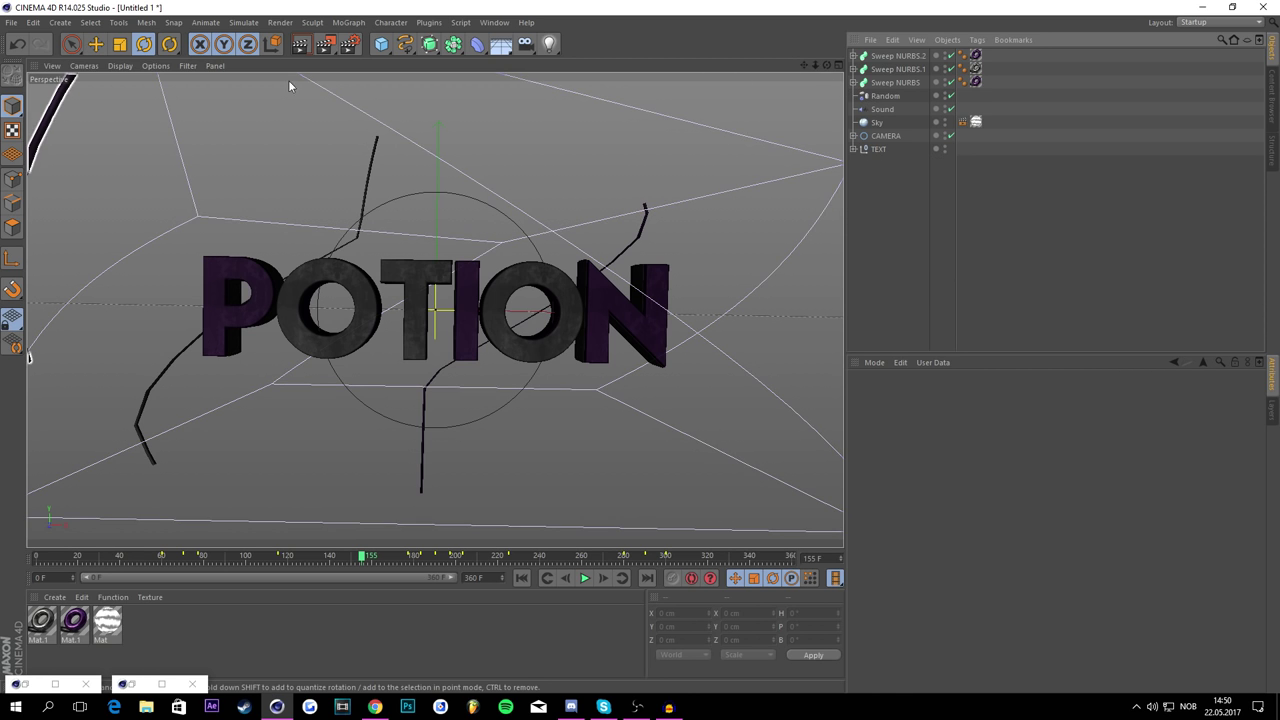
{"action": "left_click_drag", "start_coordinate": [362, 556], "coordinate": [36, 556]}
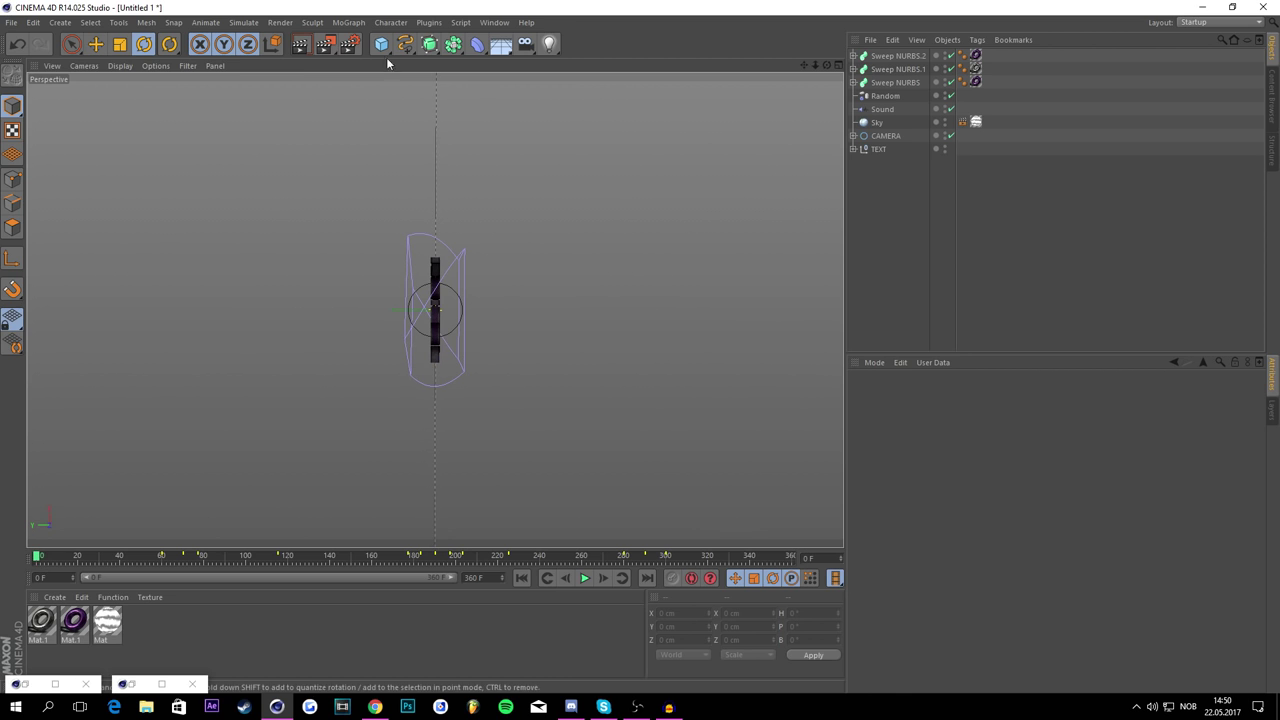
{"action": "left_click", "coordinate": [322, 46]}
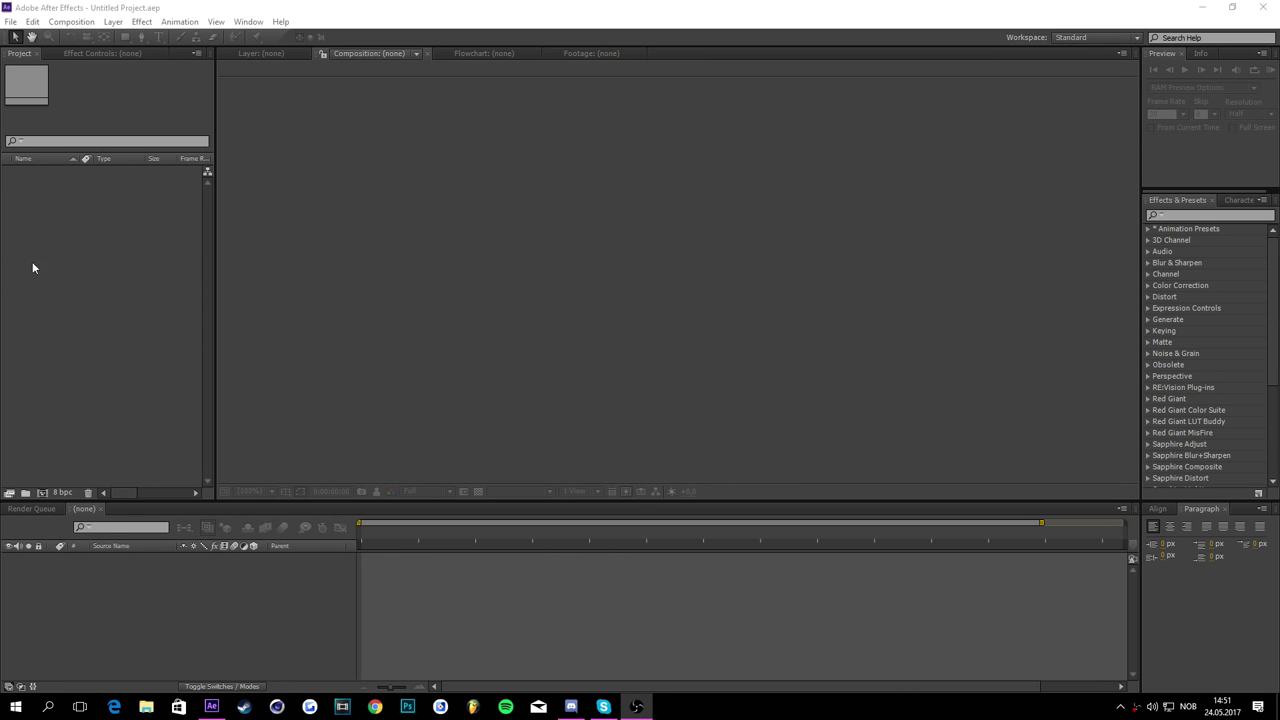
Step: Start a file import in After Effects and browse to the REnder folder in the Videos library
{"action": "left_click", "coordinate": [67, 266]}
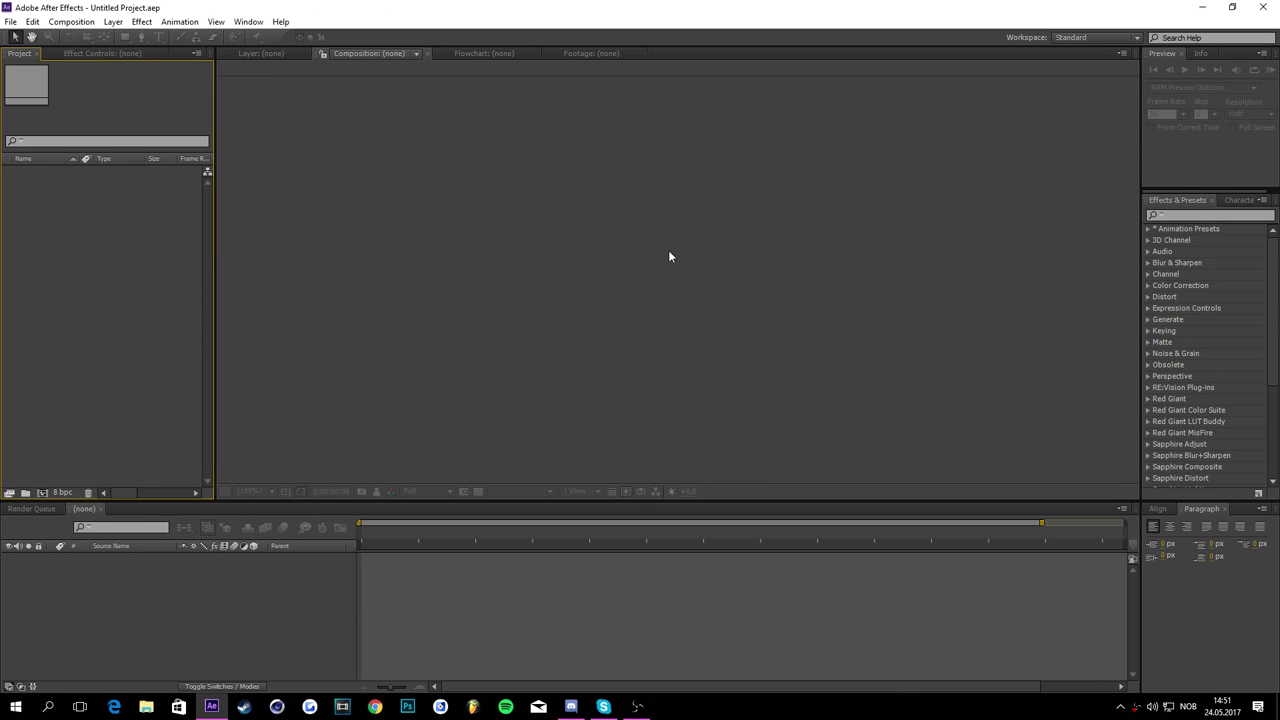
{"action": "right_click", "coordinate": [81, 211]}
{"action": "mouse_move", "coordinate": [131, 266]}
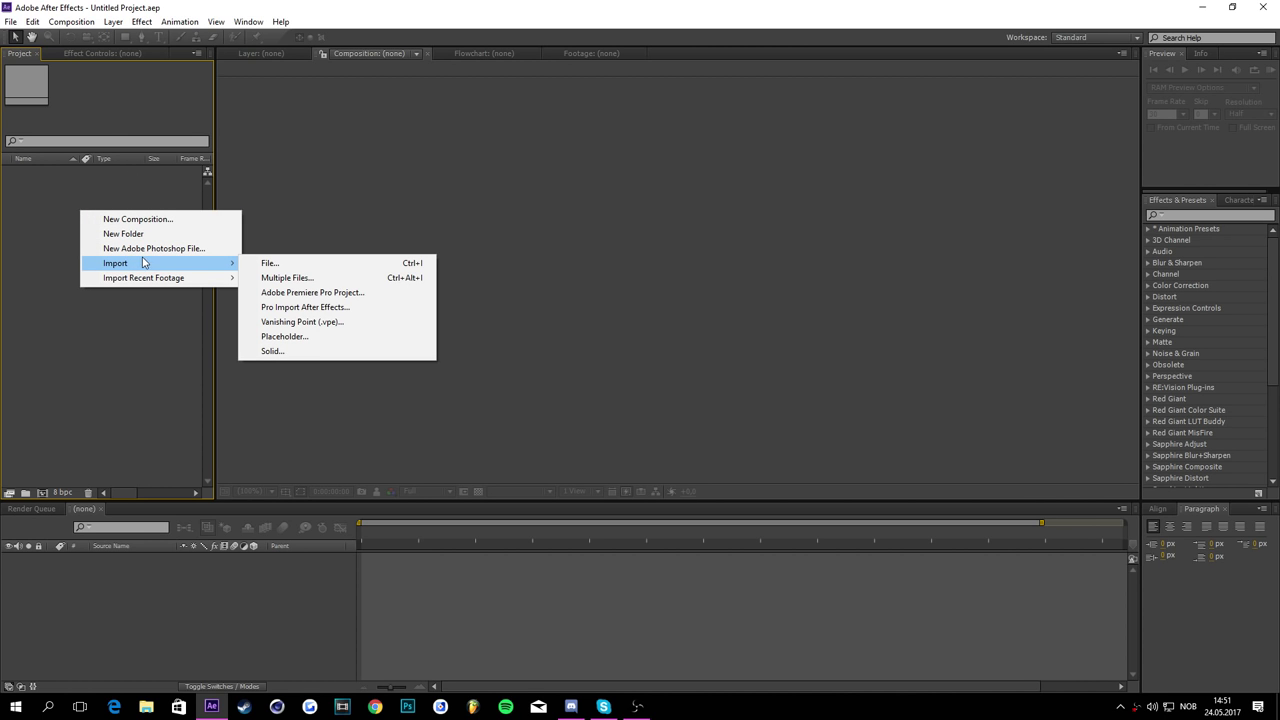
{"action": "left_click", "coordinate": [300, 263]}
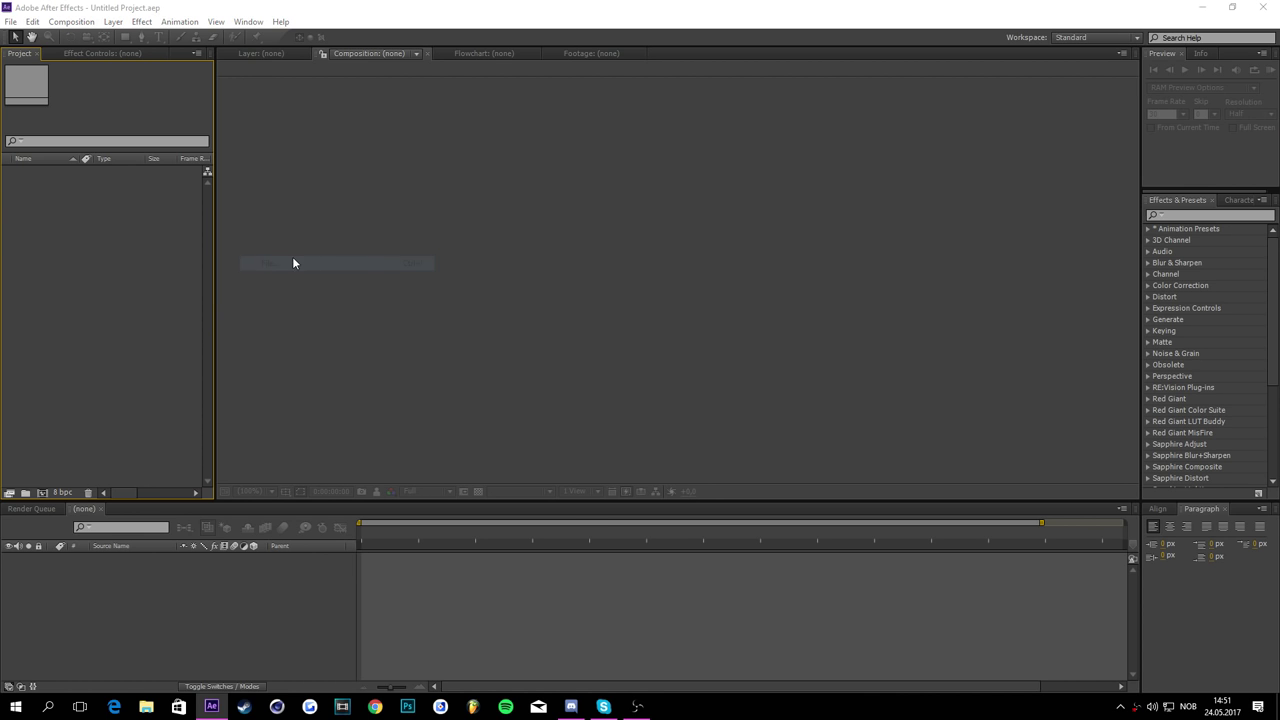
{"action": "left_click", "coordinate": [38, 175]}
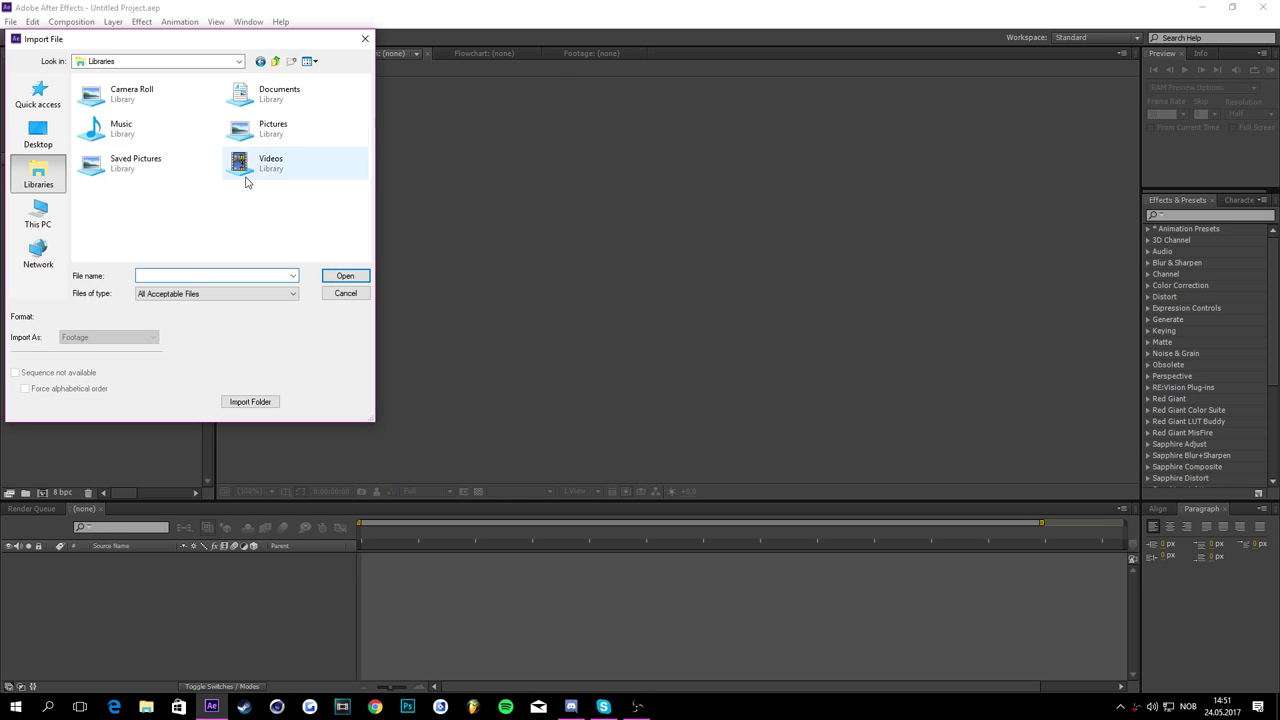
{"action": "double_click", "coordinate": [245, 172]}
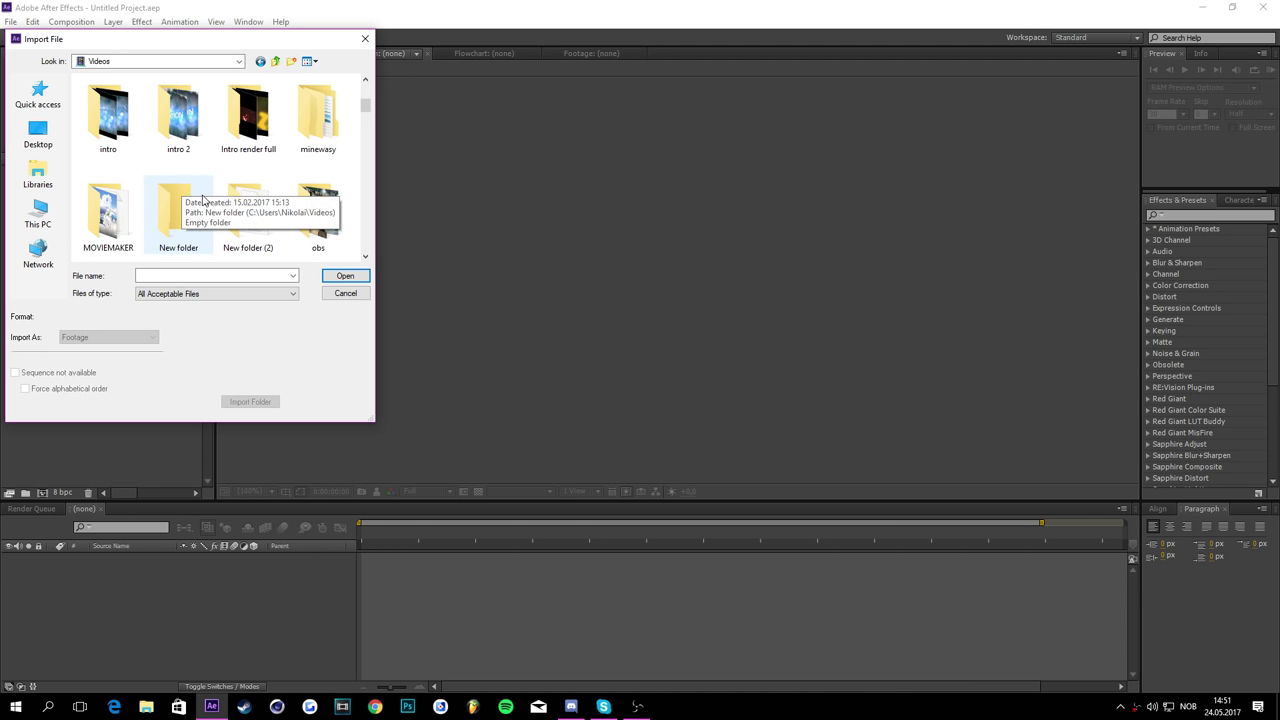
{"action": "scroll", "coordinate": [275, 200], "scroll_direction": "down", "scroll_amount": 2}
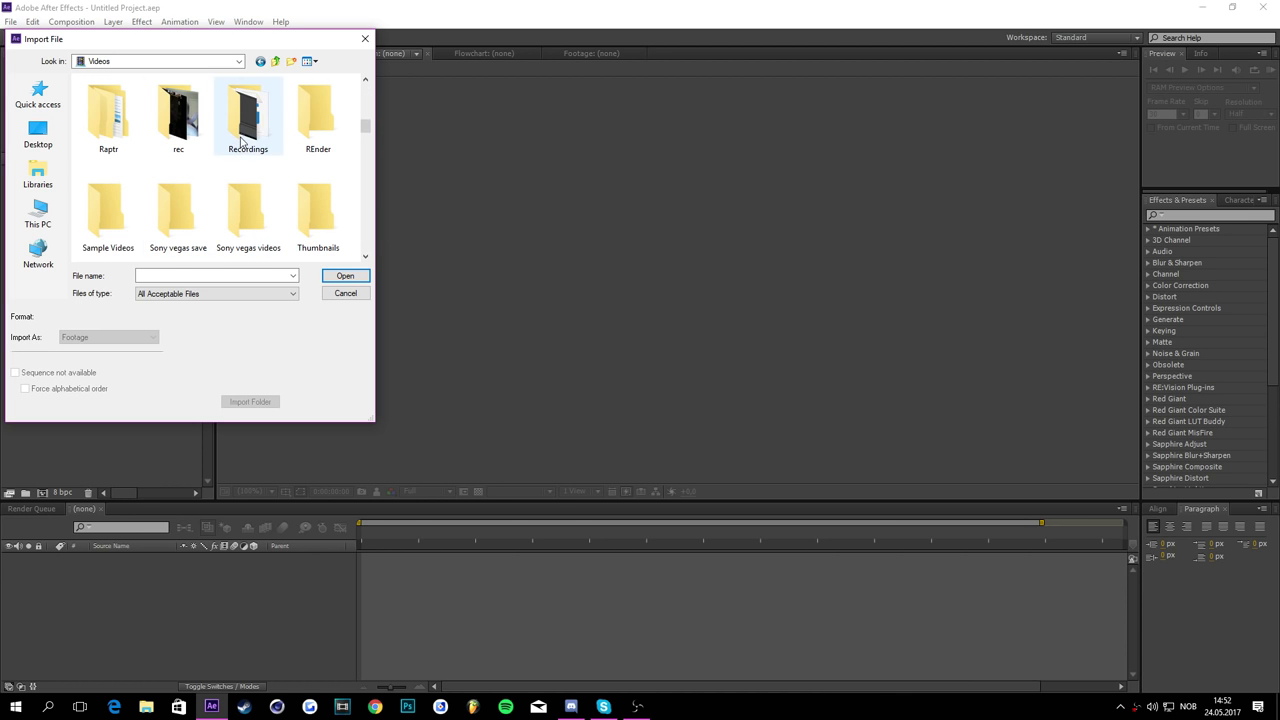
{"action": "double_click", "coordinate": [311, 136]}
Step: Import the Cinema 4D composition file tut.aec from the tutorial 222 folder
{"action": "scroll", "coordinate": [318, 145], "scroll_direction": "down", "scroll_amount": 5}
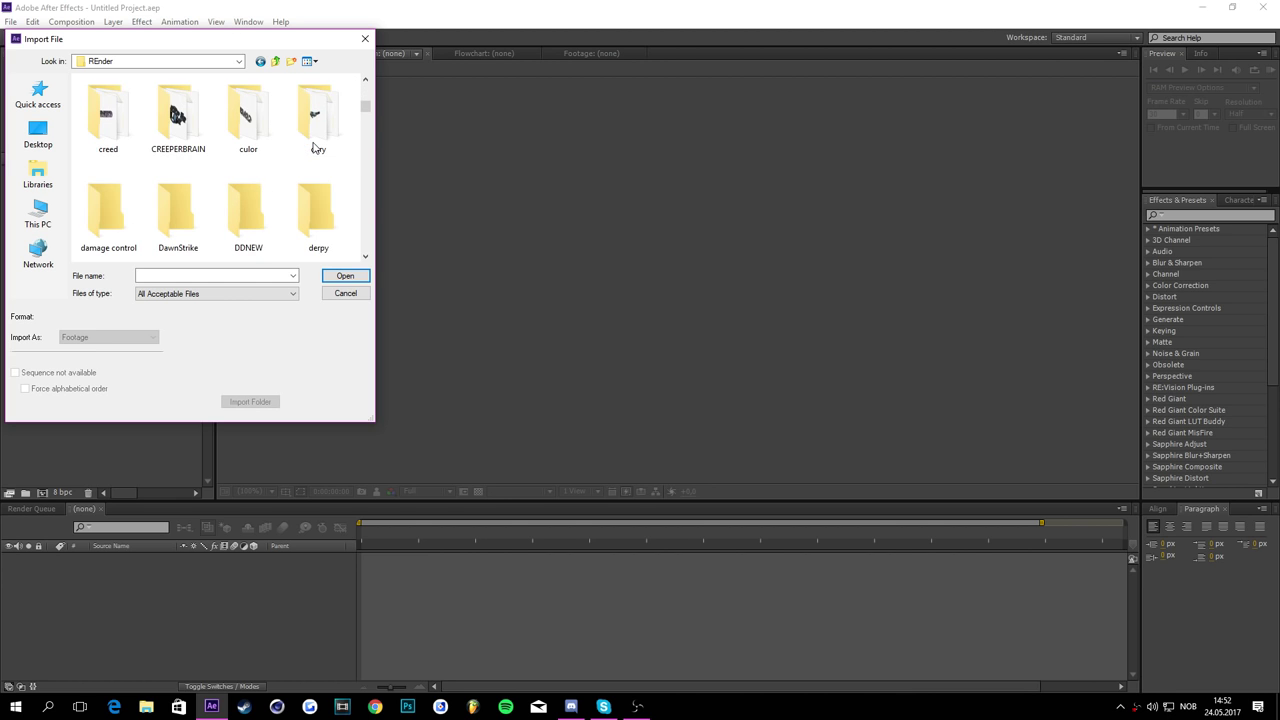
{"action": "scroll", "coordinate": [306, 158], "scroll_direction": "down", "scroll_amount": 10}
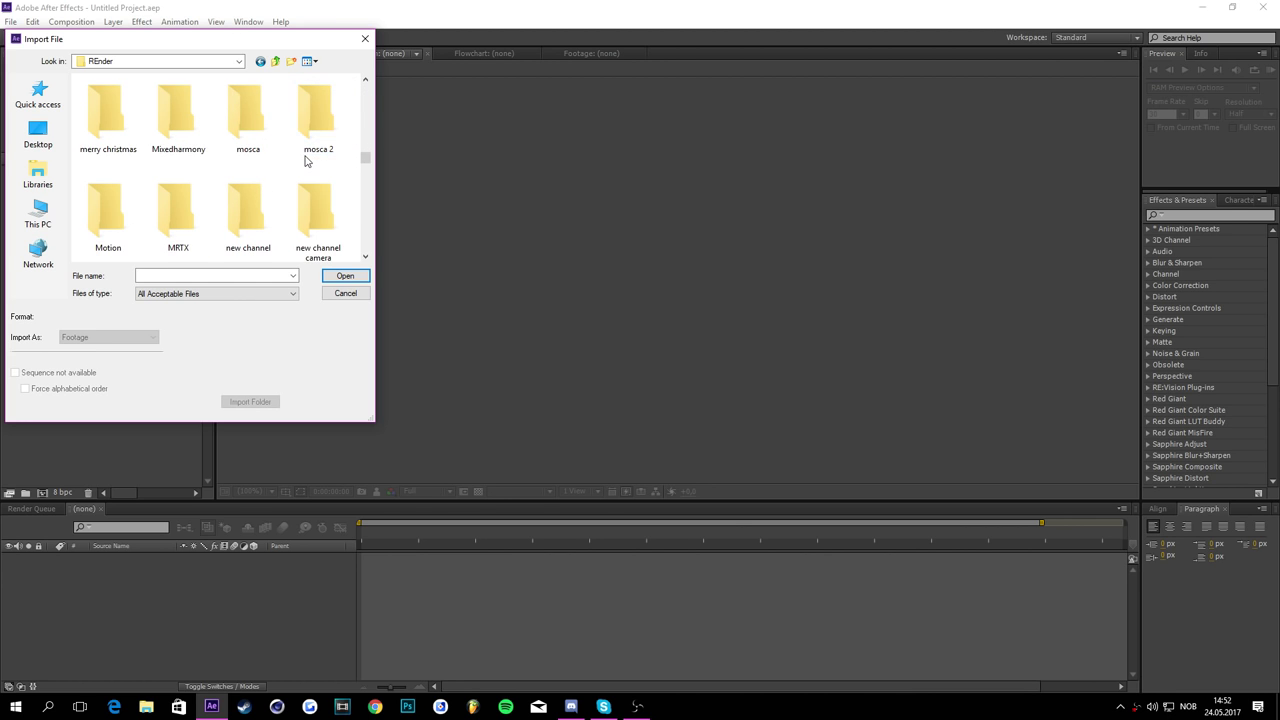
{"action": "scroll", "coordinate": [306, 162], "scroll_direction": "down", "scroll_amount": 5}
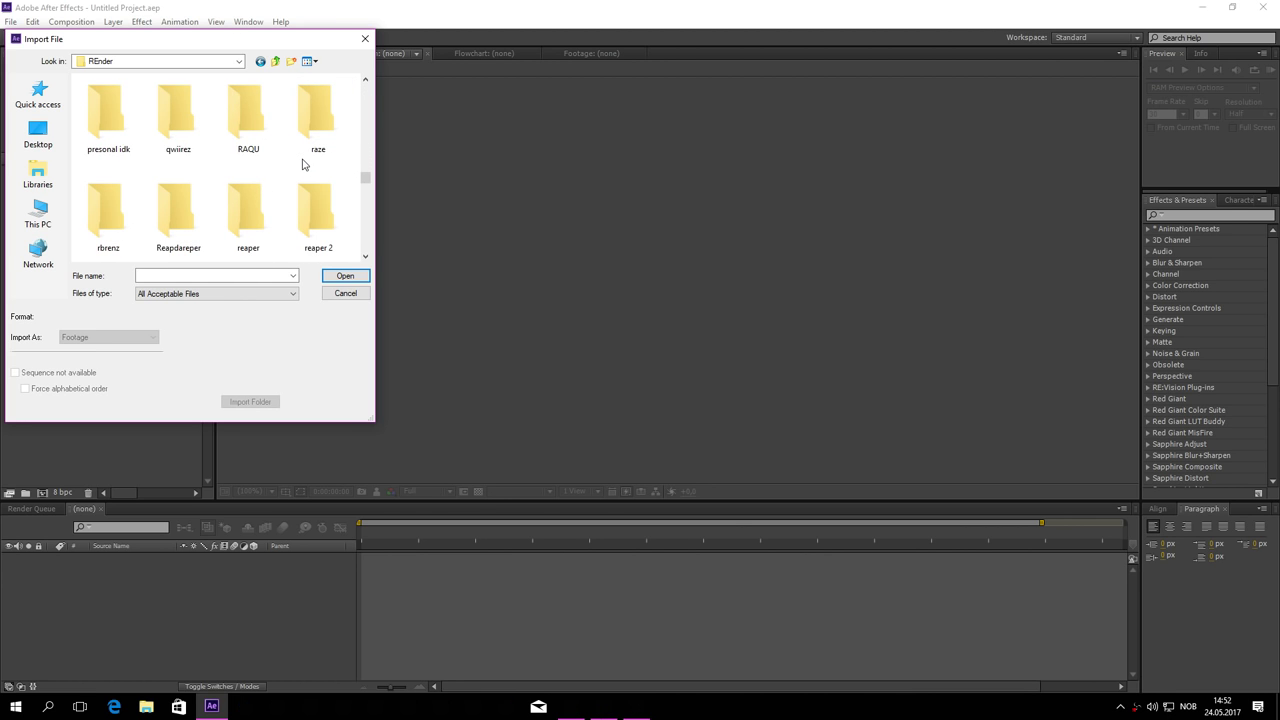
{"action": "scroll", "coordinate": [302, 164], "scroll_direction": "down", "scroll_amount": 6}
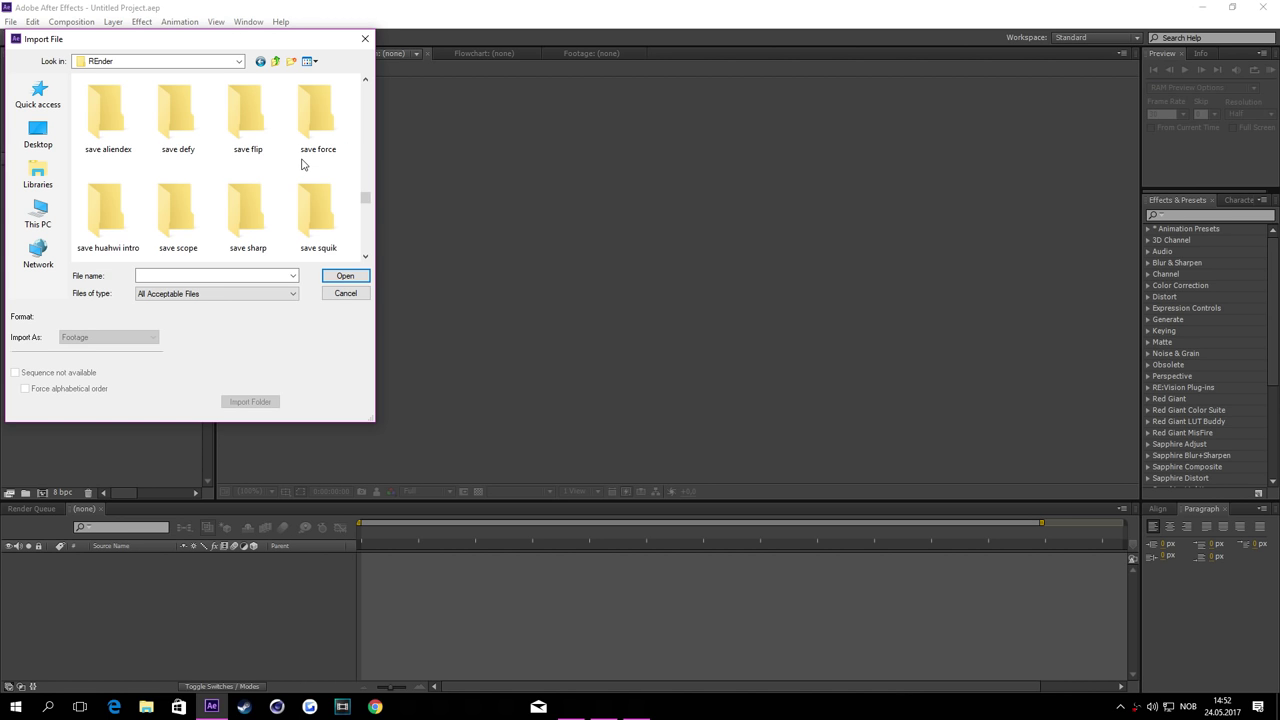
{"action": "scroll", "coordinate": [300, 164], "scroll_direction": "down", "scroll_amount": 5}
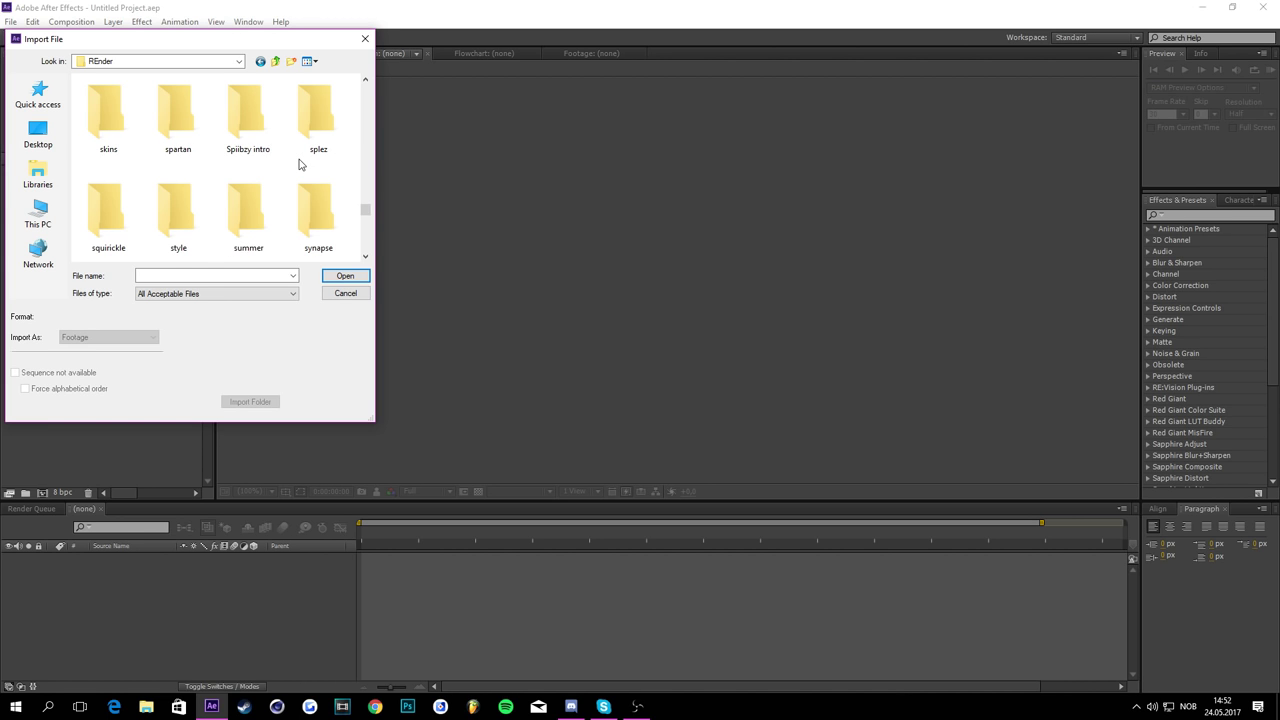
{"action": "scroll", "coordinate": [296, 164], "scroll_direction": "down", "scroll_amount": 1}
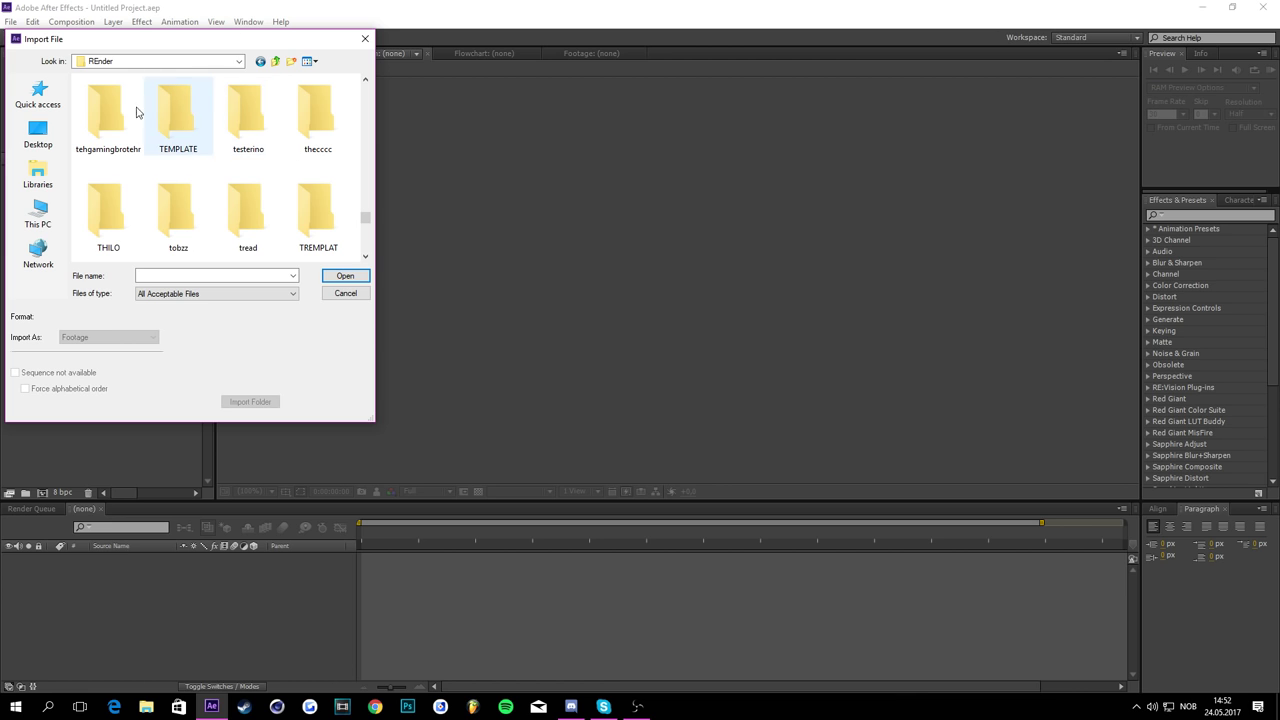
{"action": "scroll", "coordinate": [130, 148], "scroll_direction": "down", "scroll_amount": 1}
{"action": "scroll", "coordinate": [276, 170], "scroll_direction": "down", "scroll_amount": 1}
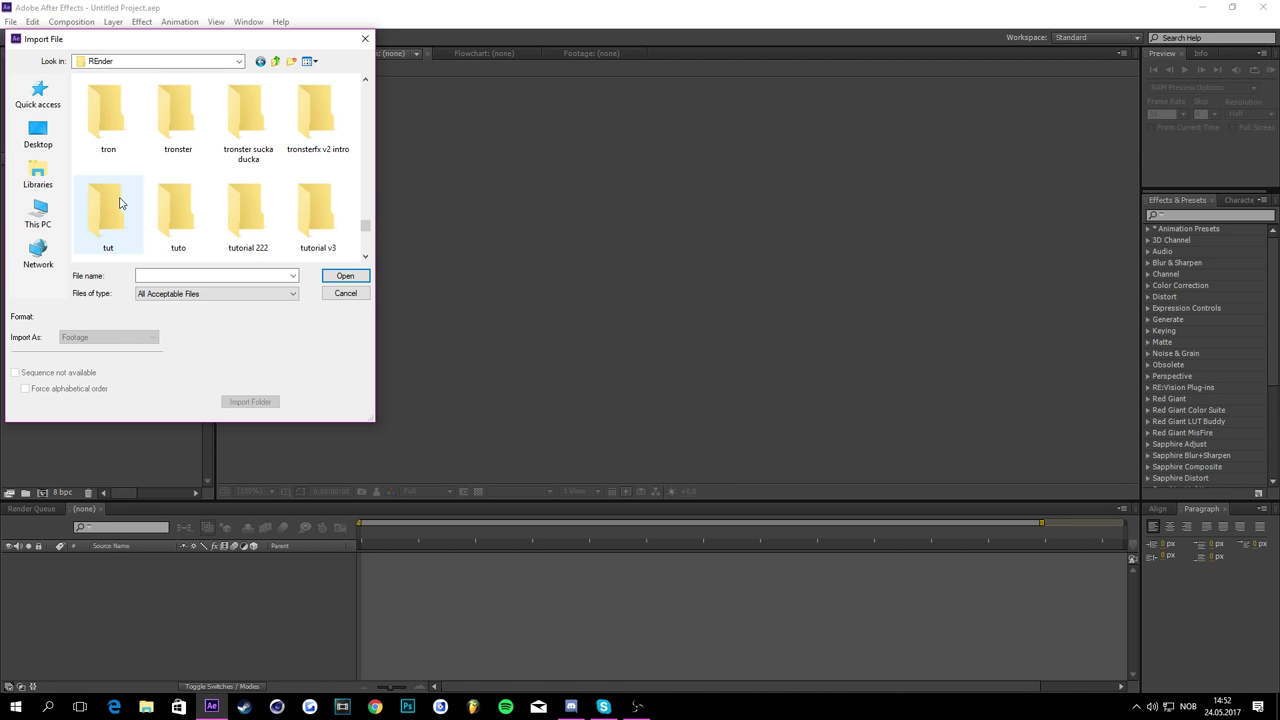
{"action": "scroll", "coordinate": [130, 190], "scroll_direction": "down", "scroll_amount": 1}
{"action": "double_click", "coordinate": [251, 112]}
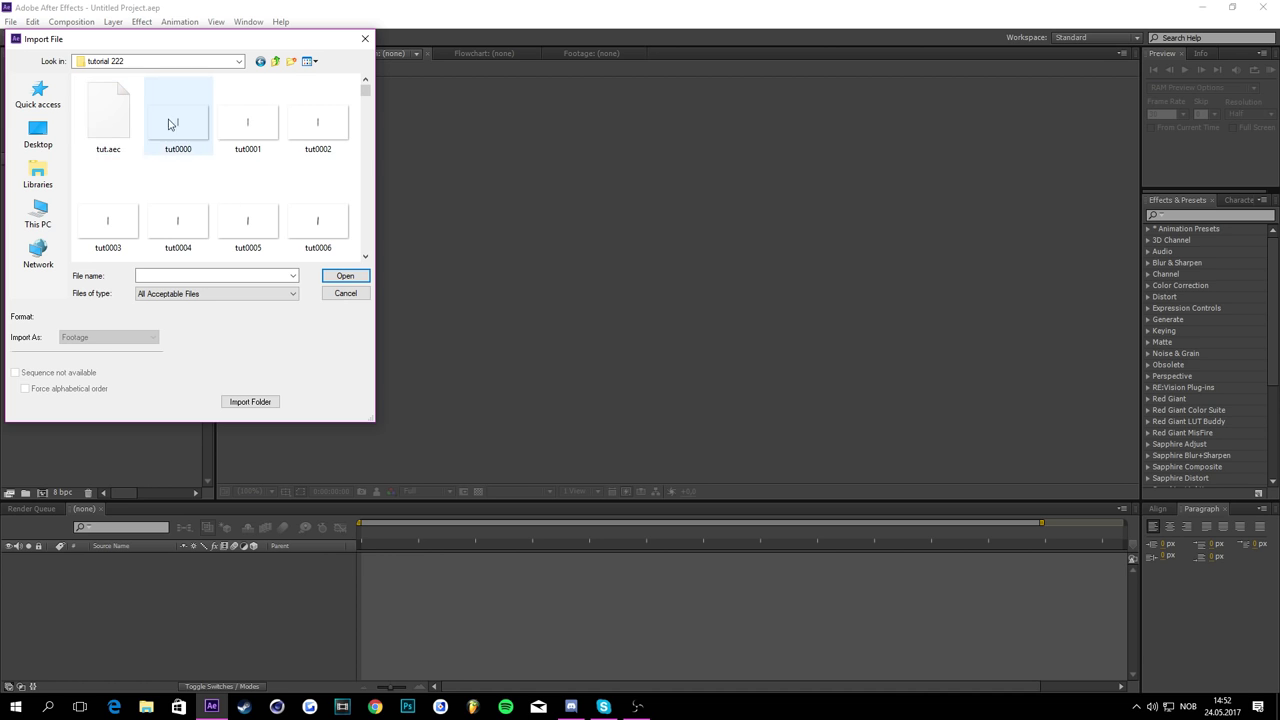
{"action": "left_click", "coordinate": [107, 128]}
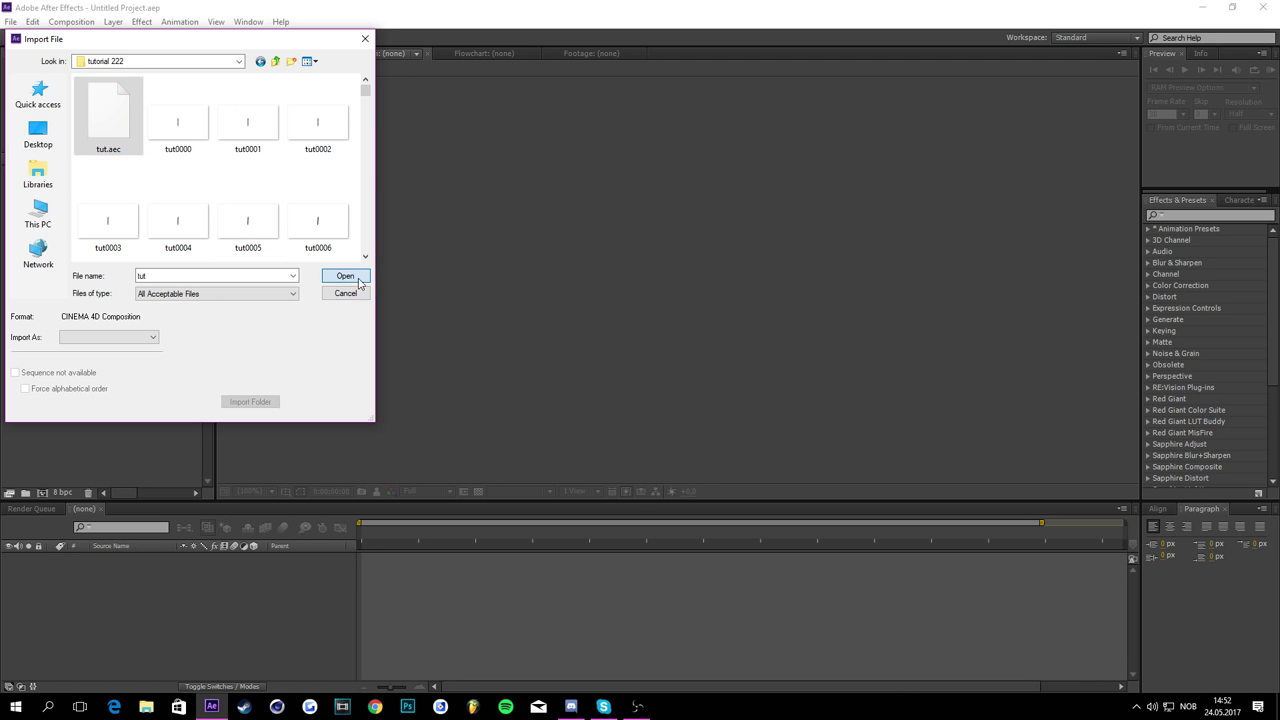
{"action": "left_click", "coordinate": [362, 280]}
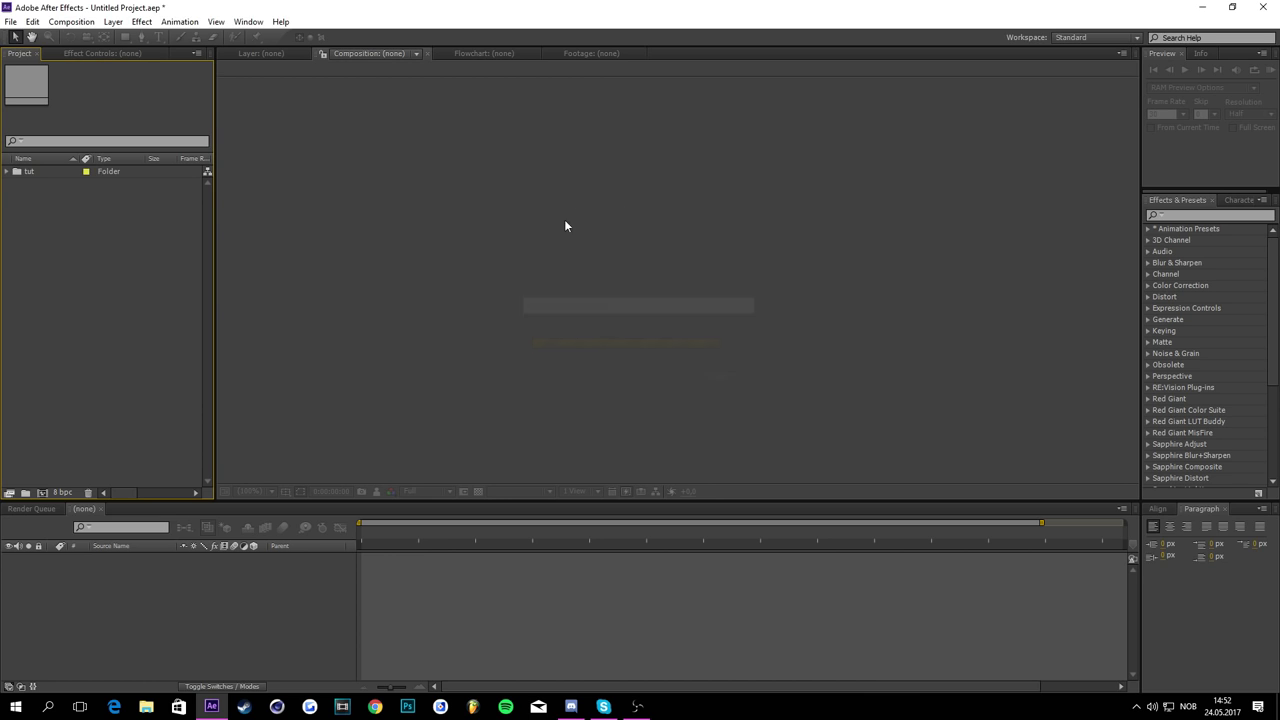
Step: Open the tut composition from the imported folder and scrub through the animation to 0:00:07:04
{"action": "left_click", "coordinate": [6, 172]}
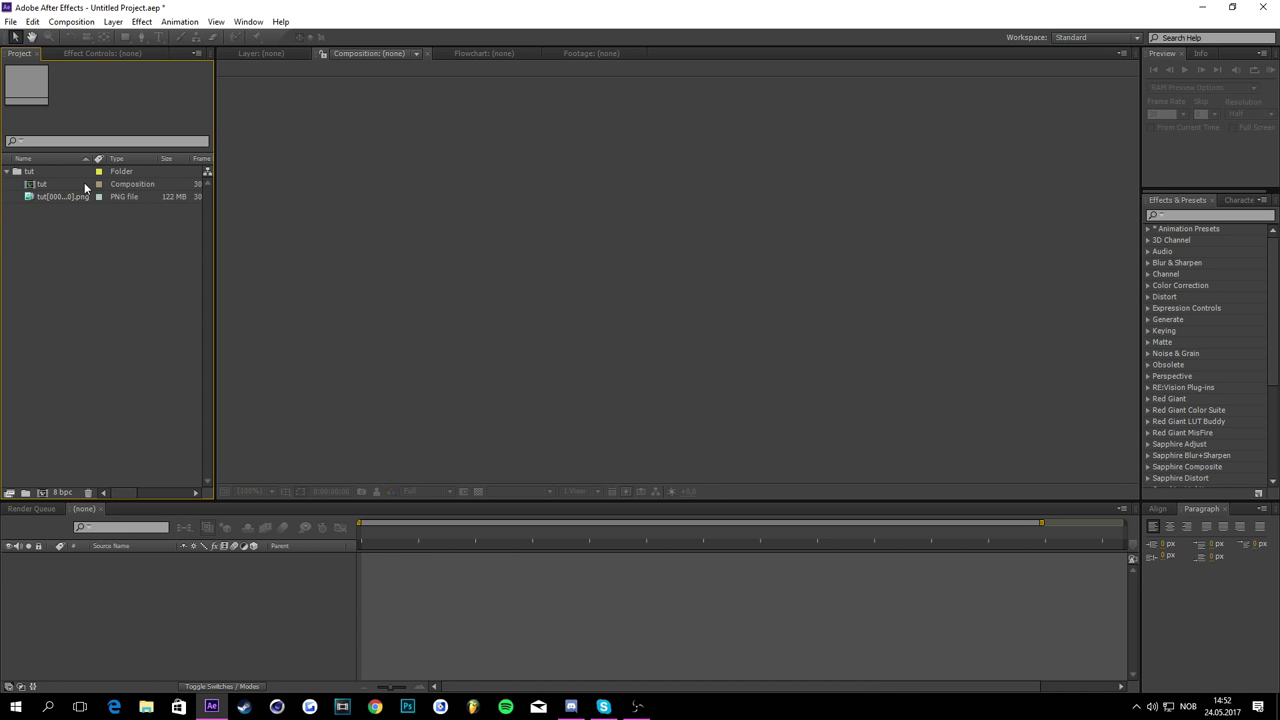
{"action": "double_click", "coordinate": [82, 184]}
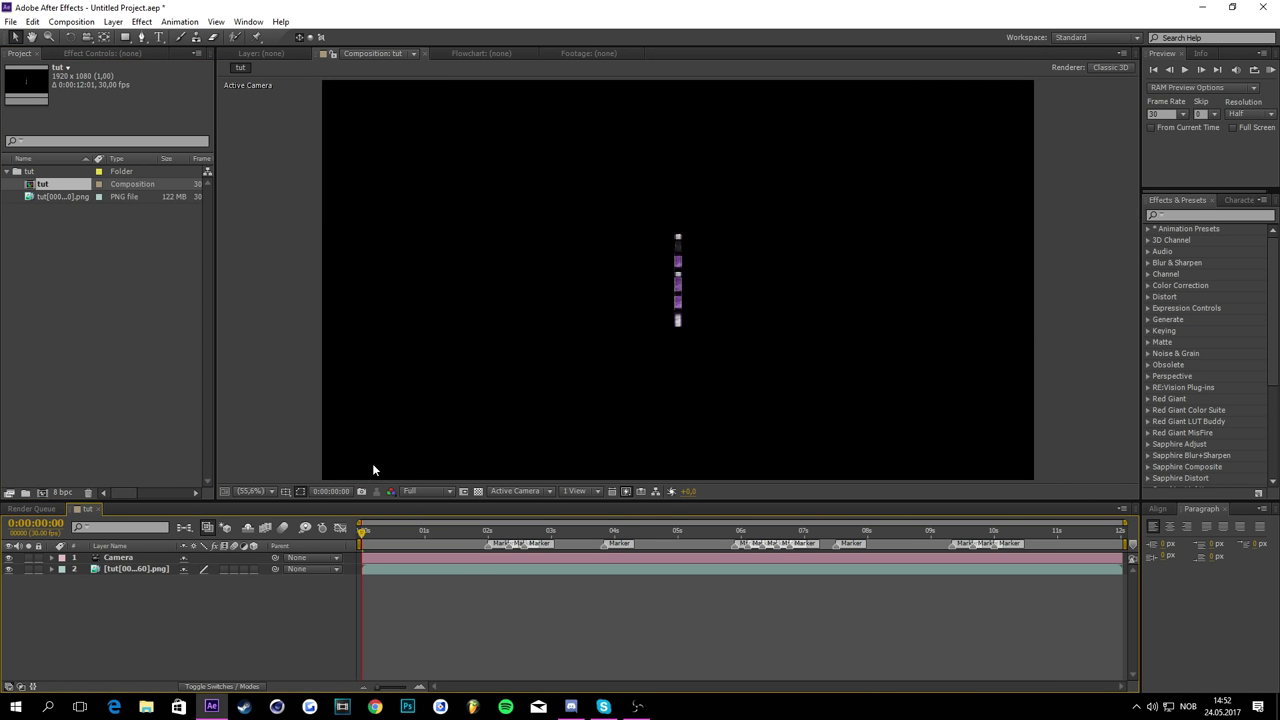
{"action": "left_click_drag", "start_coordinate": [388, 524], "coordinate": [814, 556]}
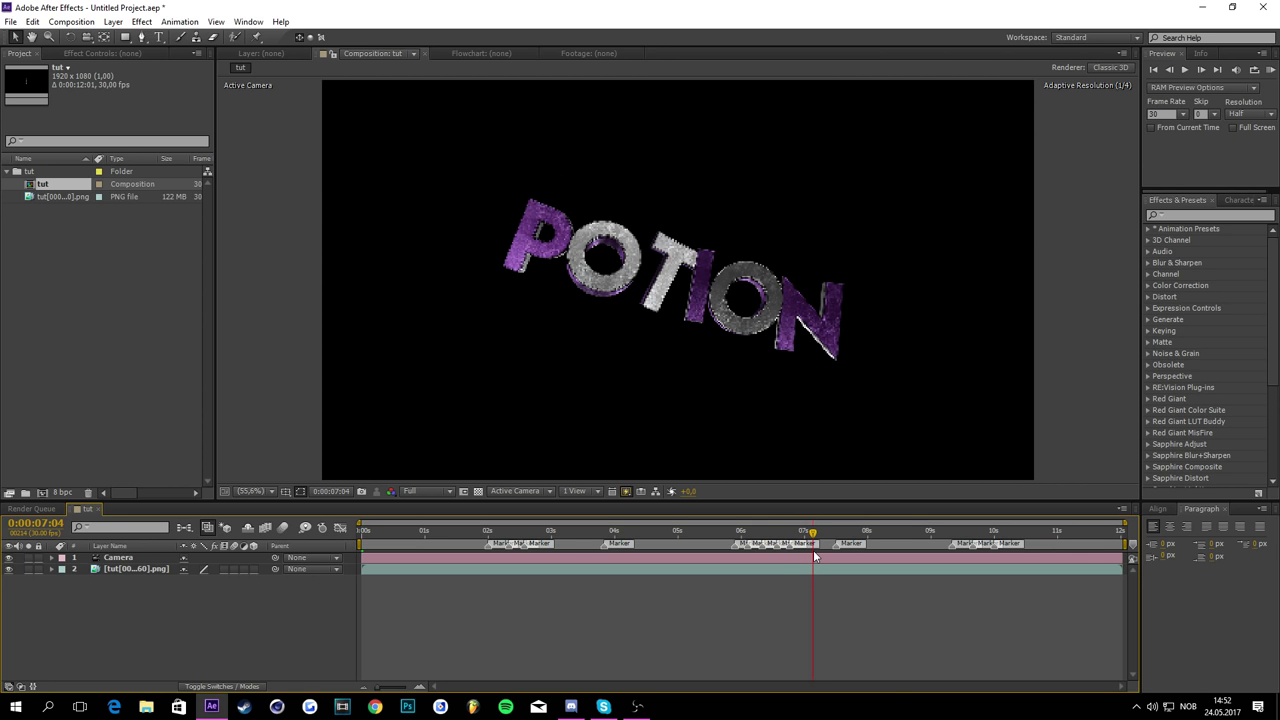
{"action": "right_click", "coordinate": [318, 598]}
{"action": "mouse_move", "coordinate": [372, 465]}
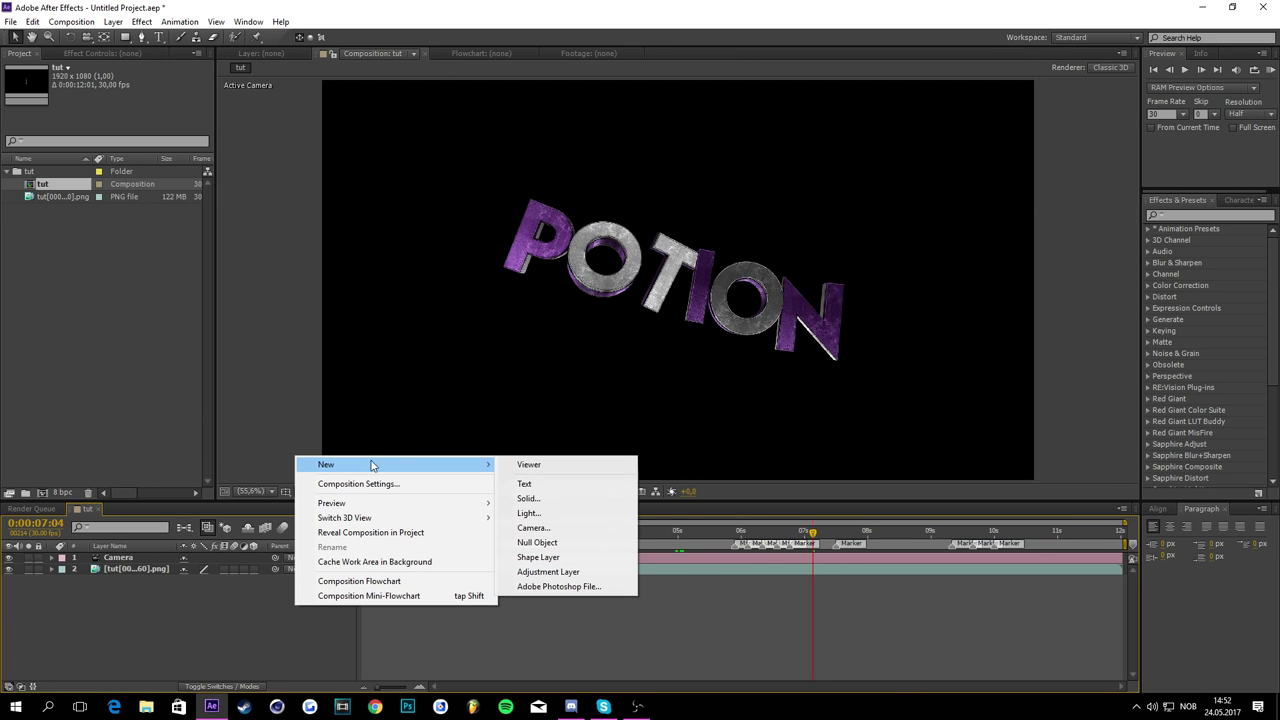
{"action": "left_click", "coordinate": [573, 503]}
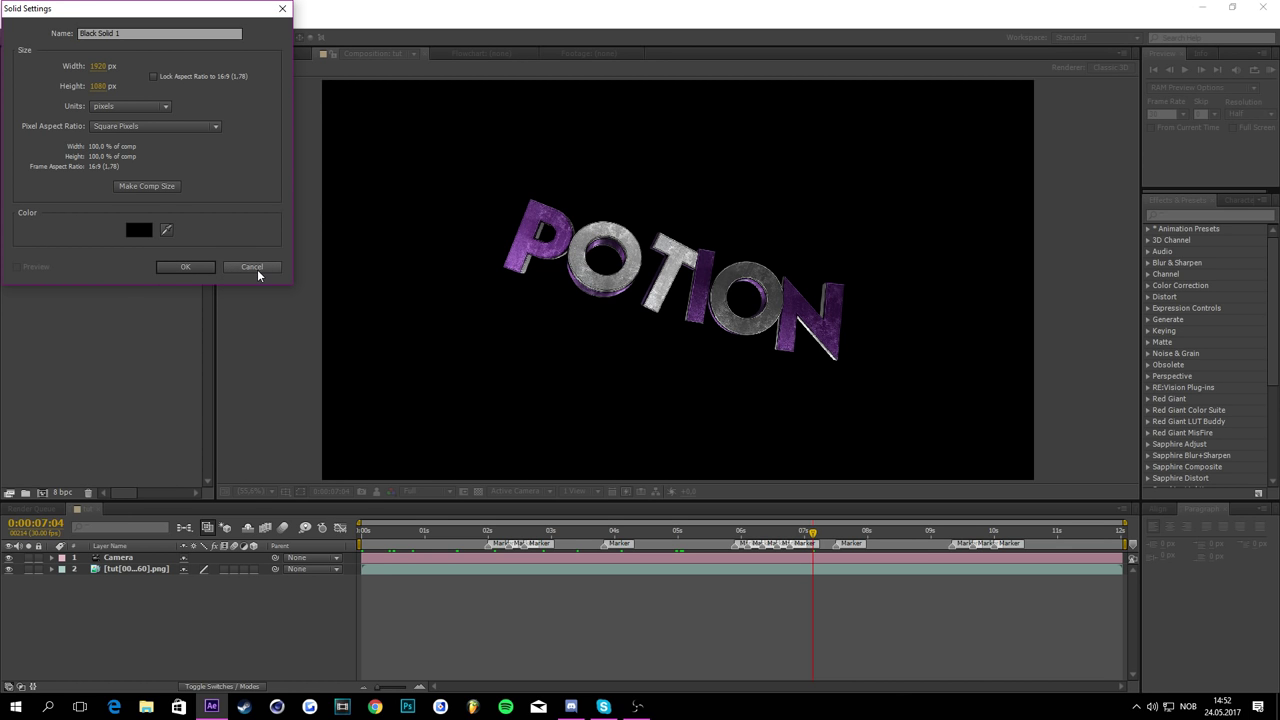
{"action": "left_click", "coordinate": [252, 267]}
Step: Create a black 1920 × 1080 px solid named Black Solid 1 and place it beneath the PNG sequence layer
{"action": "right_click", "coordinate": [263, 623]}
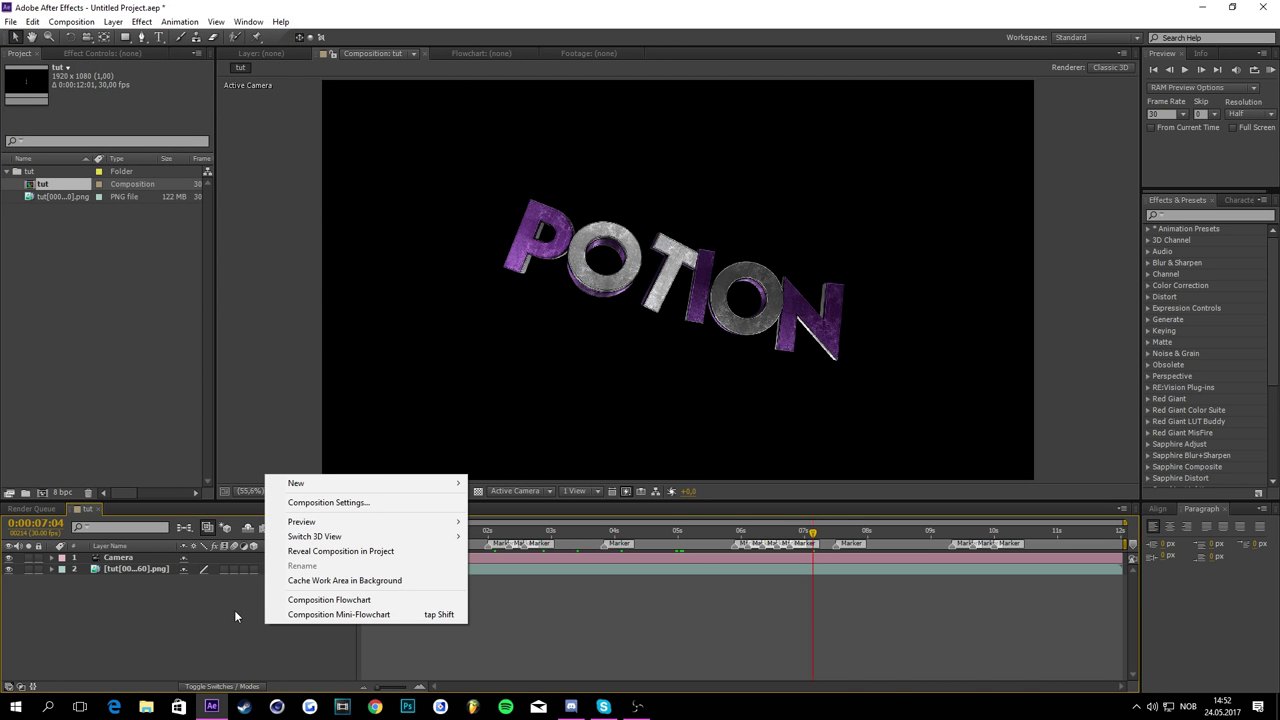
{"action": "mouse_move", "coordinate": [343, 485]}
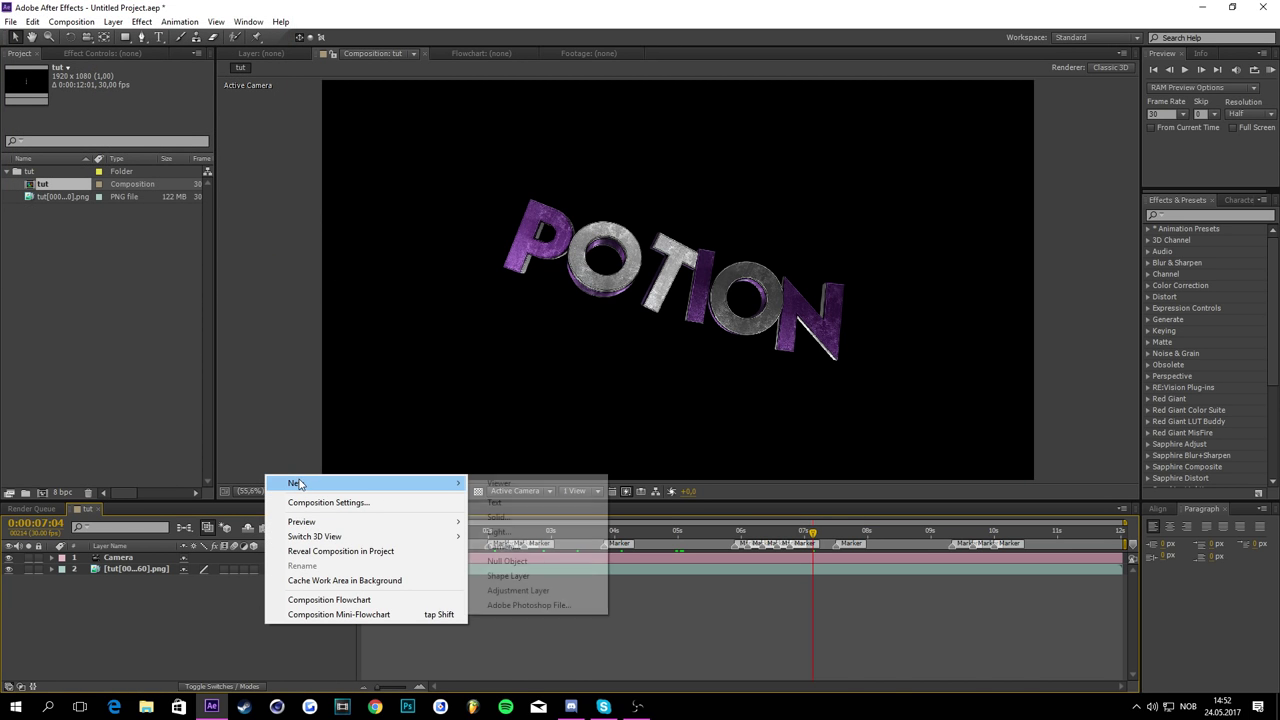
{"action": "left_click", "coordinate": [497, 517]}
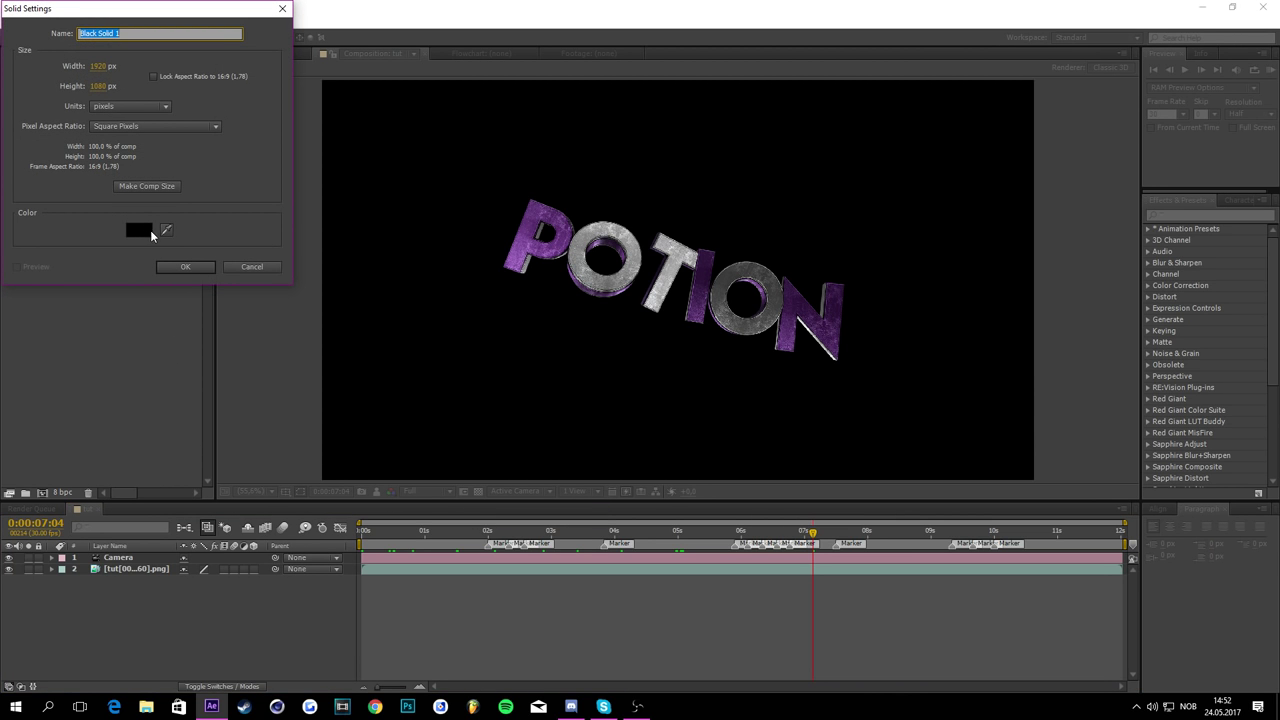
{"action": "left_click", "coordinate": [185, 267]}
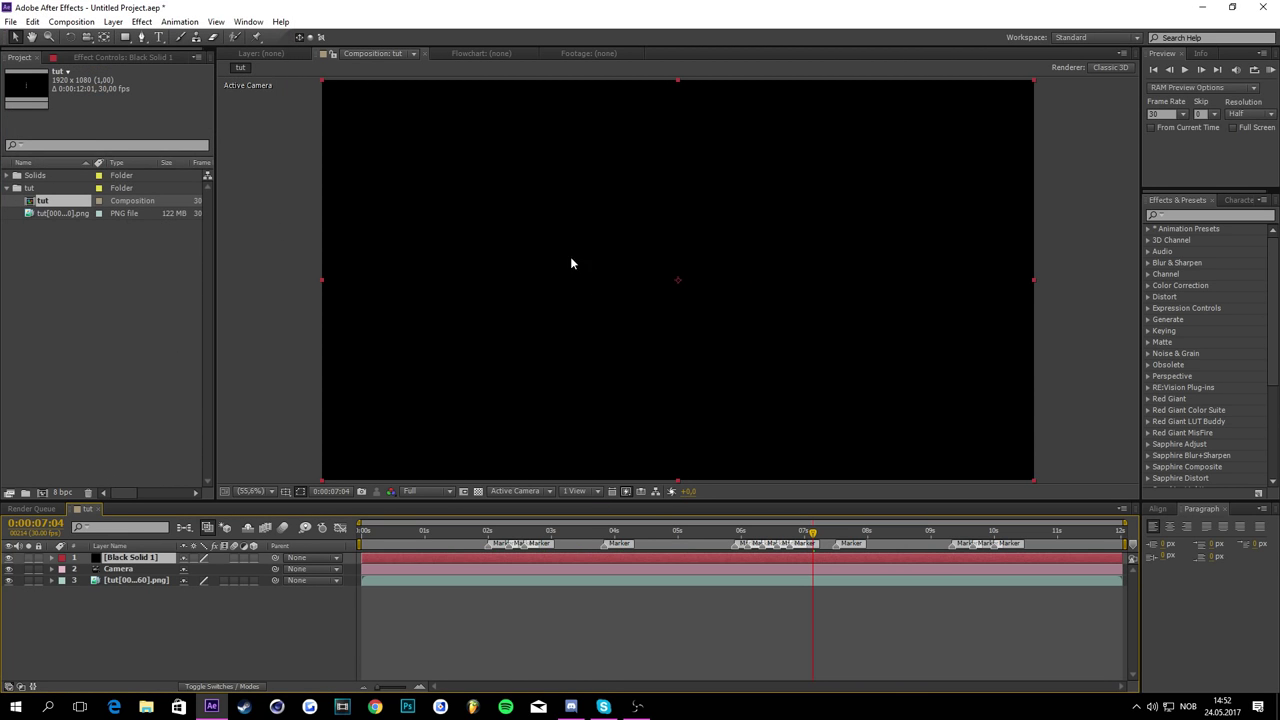
{"action": "left_click_drag", "start_coordinate": [122, 562], "coordinate": [134, 584]}
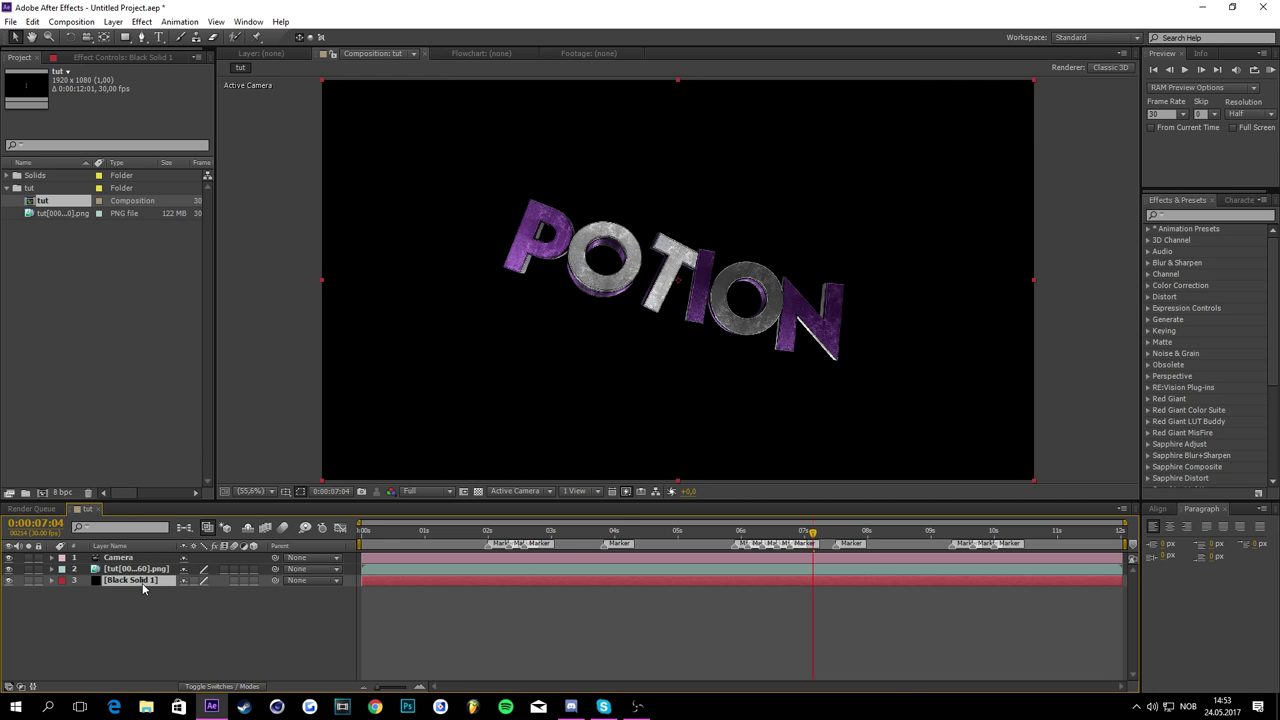
Step: Duplicate the black solid twice so that three copies sit beneath the PNG sequence layer
{"action": "key", "text": "ctrl+d"}
{"action": "key", "text": "ctrl+d"}
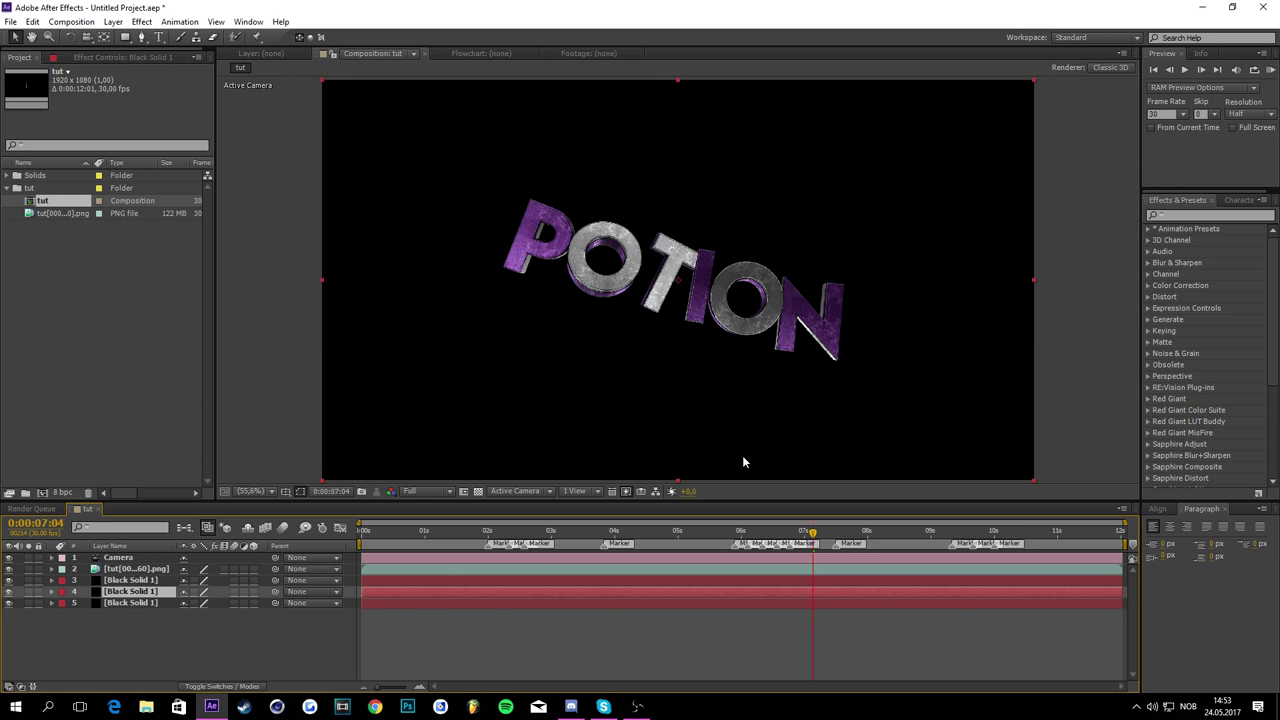
{"action": "right_click", "coordinate": [694, 171]}
{"action": "left_click", "coordinate": [751, 6]}
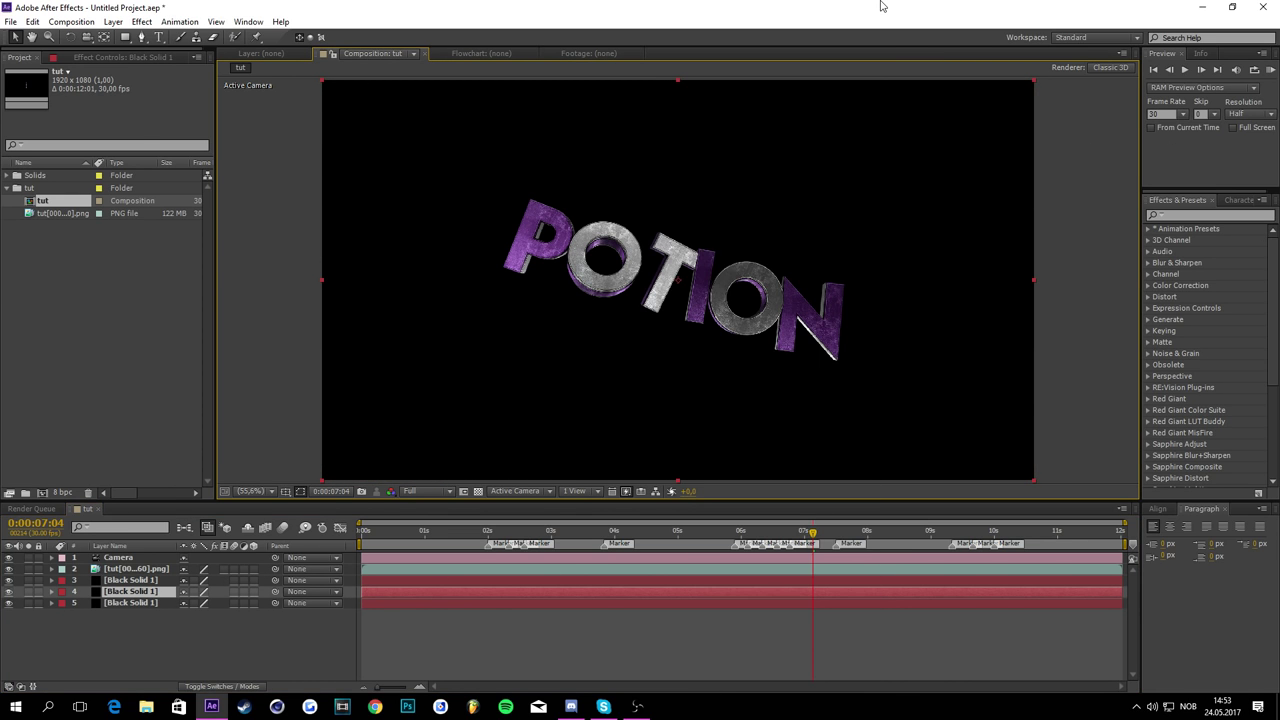
Step: Search the effects for Form and apply the Trapcode Form effect to the middle black solid, layer 4
{"action": "left_click", "coordinate": [1214, 212]}
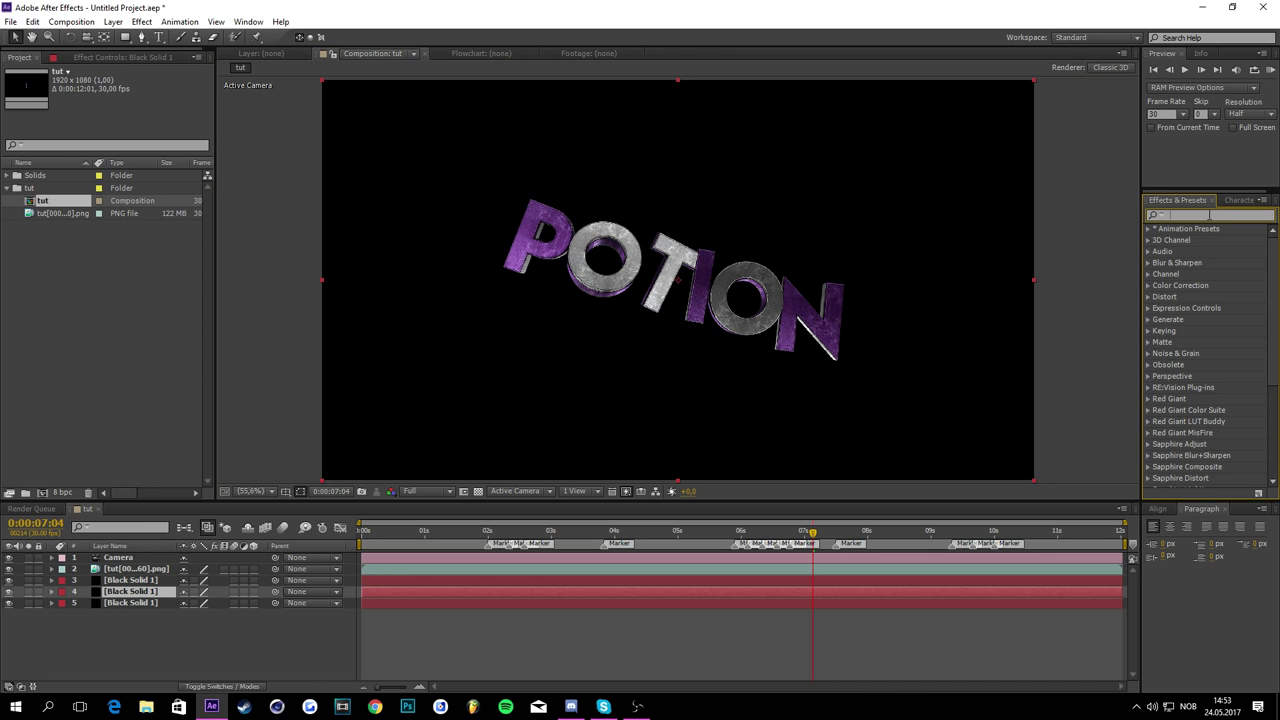
{"action": "type", "text": "Form"}
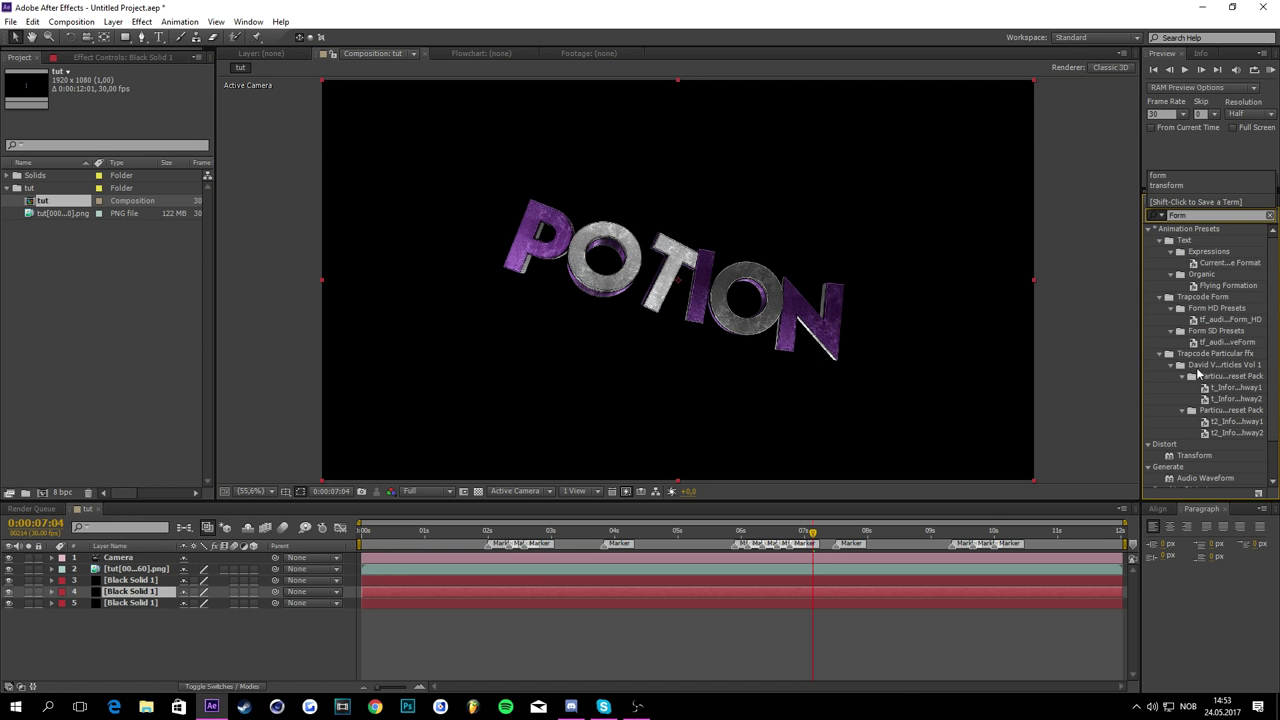
{"action": "scroll", "coordinate": [1199, 373], "scroll_direction": "down", "scroll_amount": 1}
{"action": "left_click_drag", "start_coordinate": [1178, 482], "coordinate": [1052, 591]}
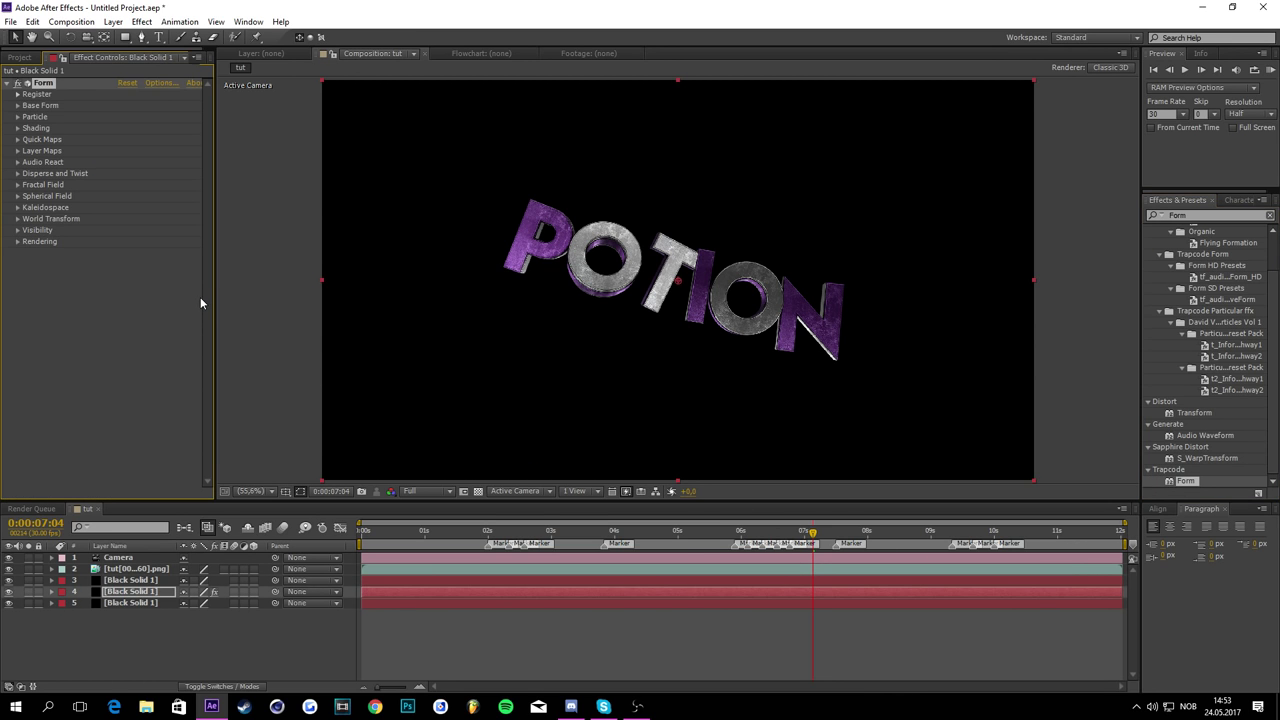
Step: Set the Form effect's Disperse to 6000 and expand its Particle settings
{"action": "left_click", "coordinate": [17, 106]}
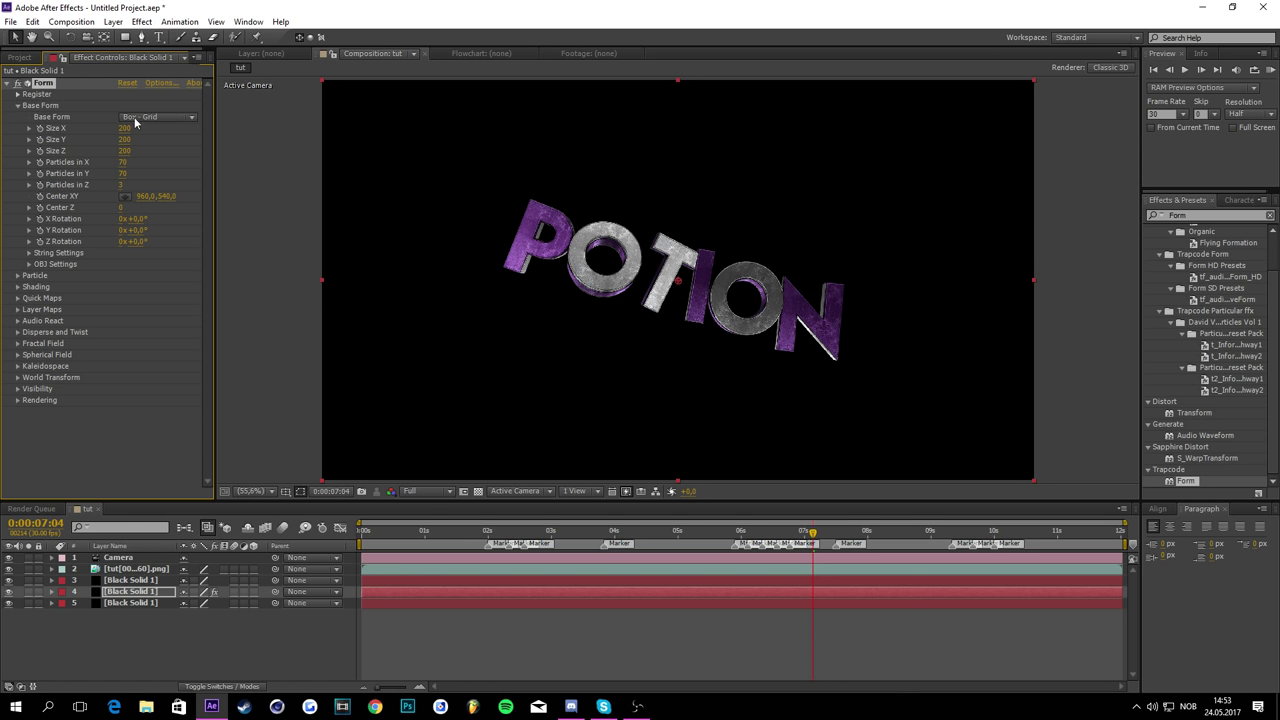
{"action": "left_click", "coordinate": [17, 106]}
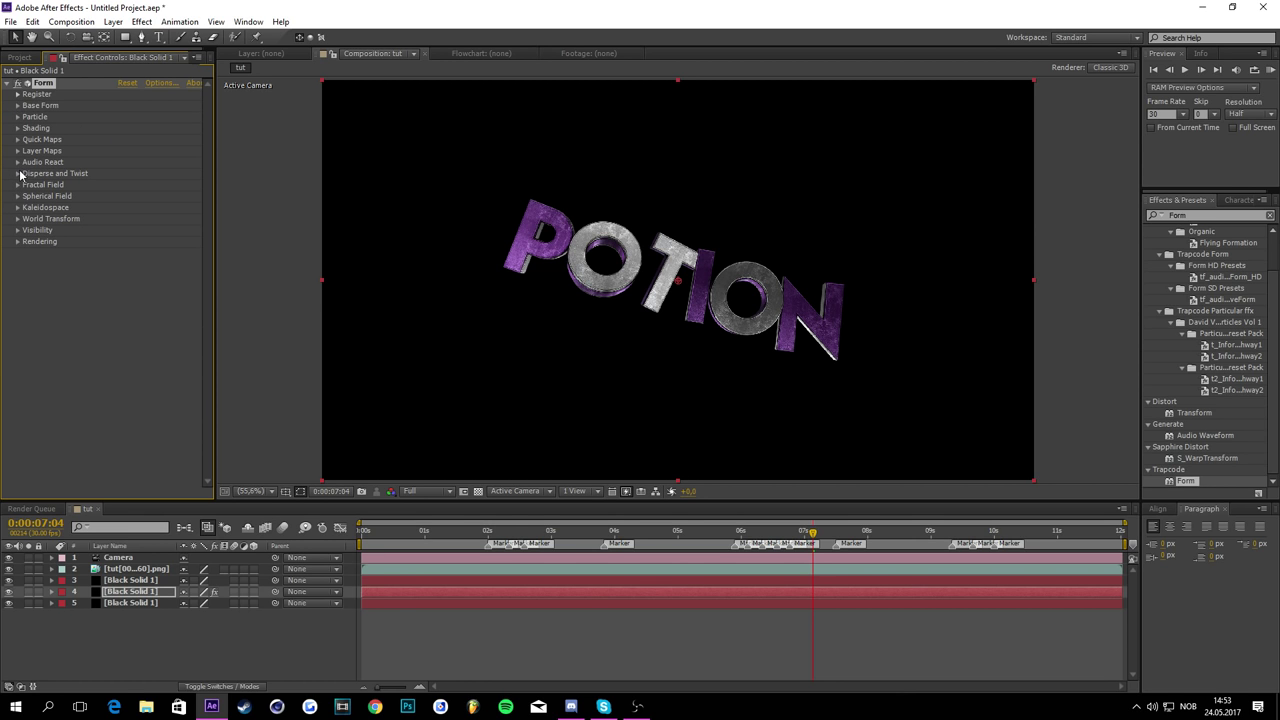
{"action": "left_click", "coordinate": [17, 174]}
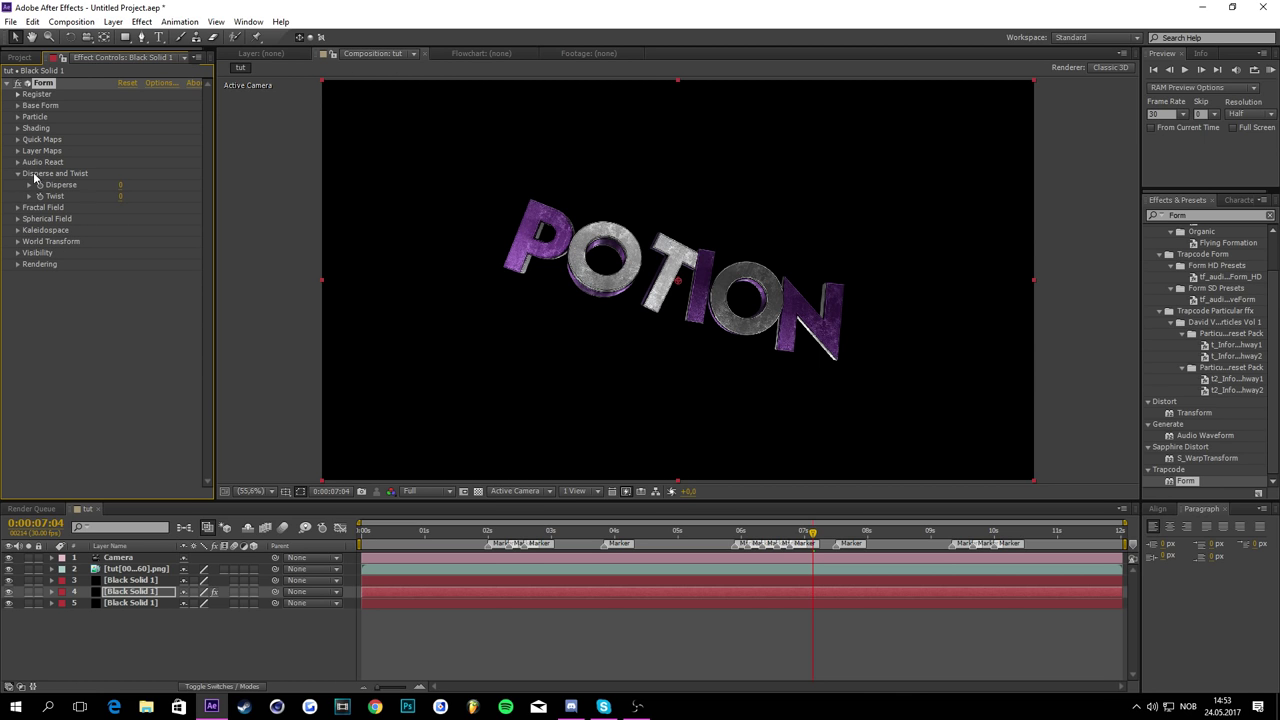
{"action": "left_click", "coordinate": [122, 185]}
{"action": "left_click", "coordinate": [18, 117]}
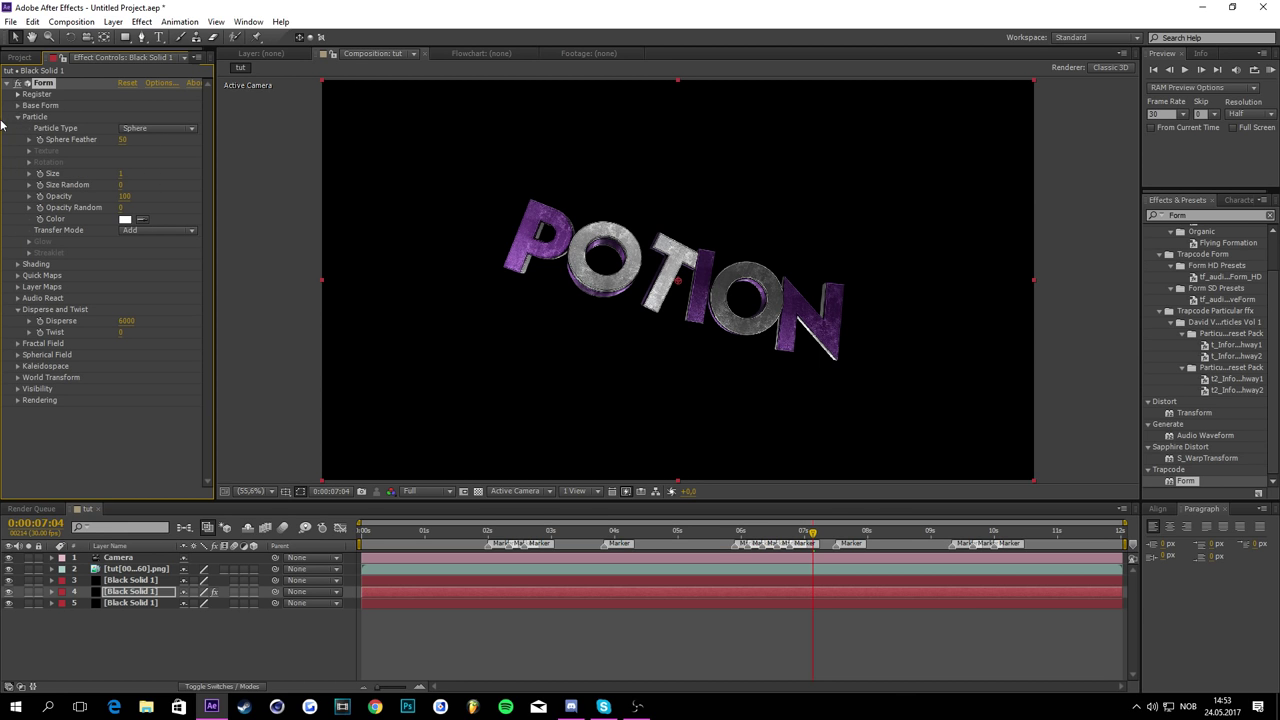
Step: Set the Form effect's Particle Type to Cloudlet and its particle Size to 250
{"action": "left_click", "coordinate": [131, 128]}
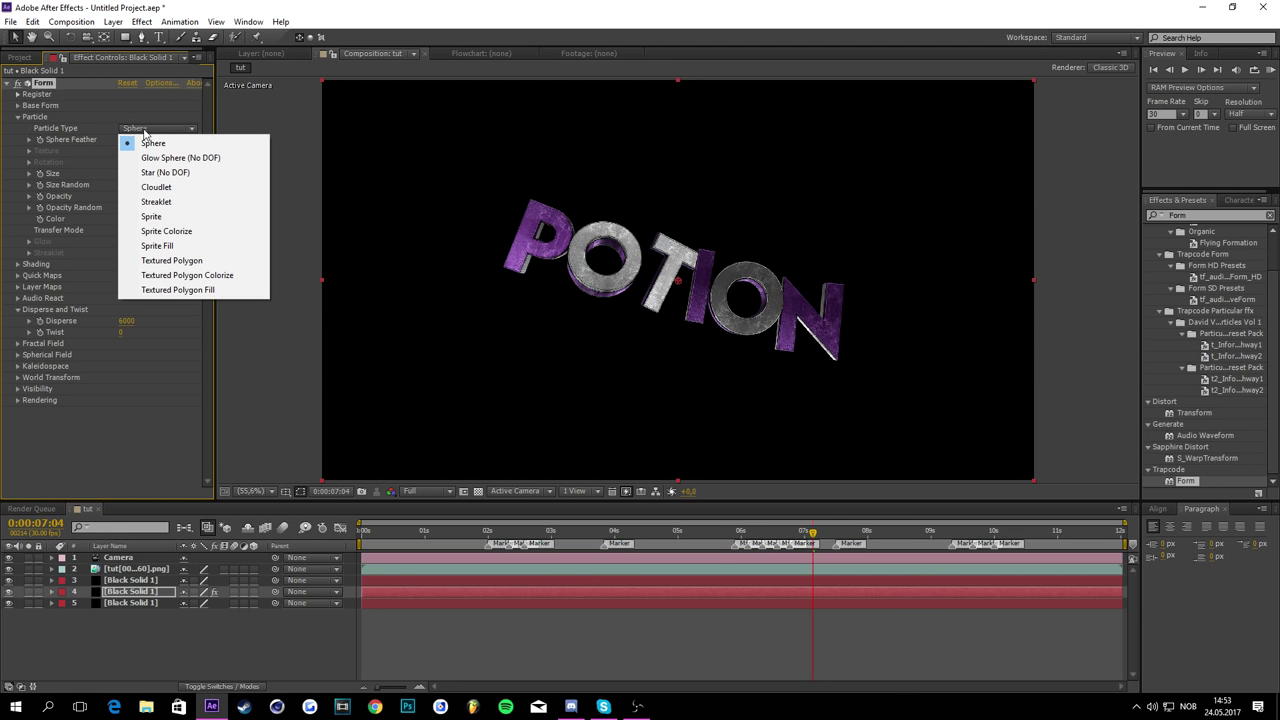
{"action": "left_click", "coordinate": [156, 187]}
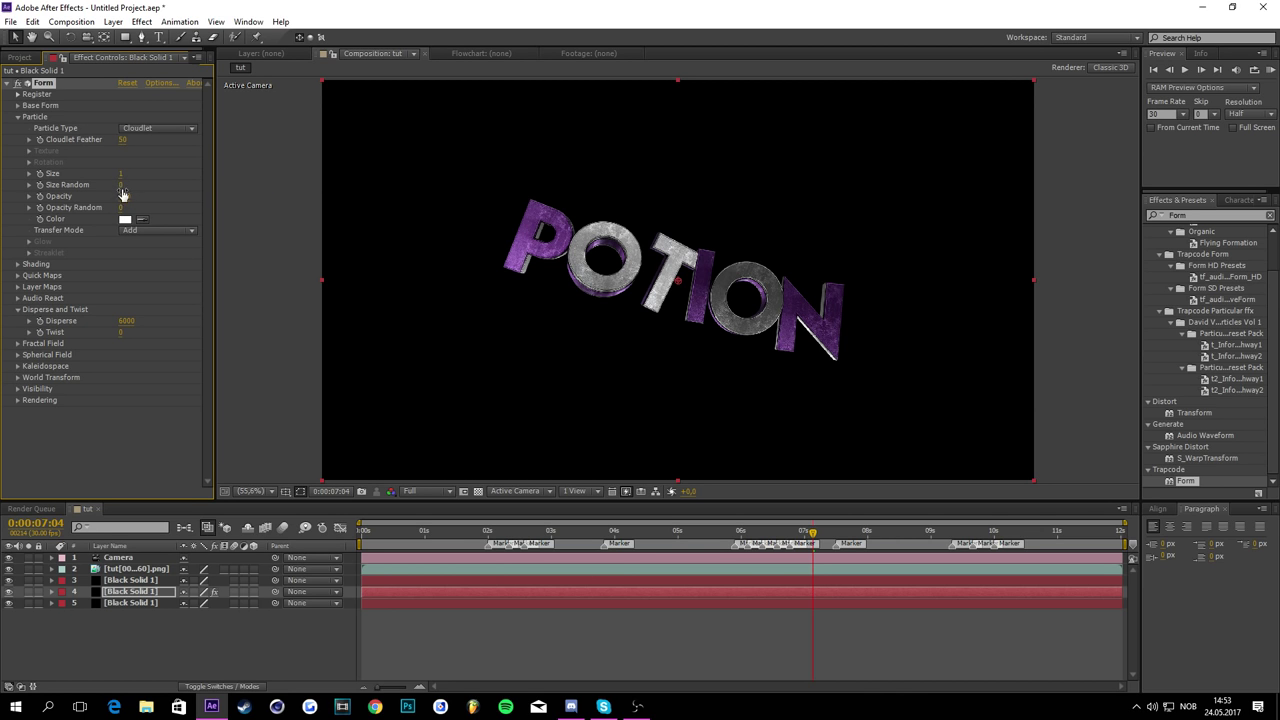
{"action": "left_click", "coordinate": [121, 174]}
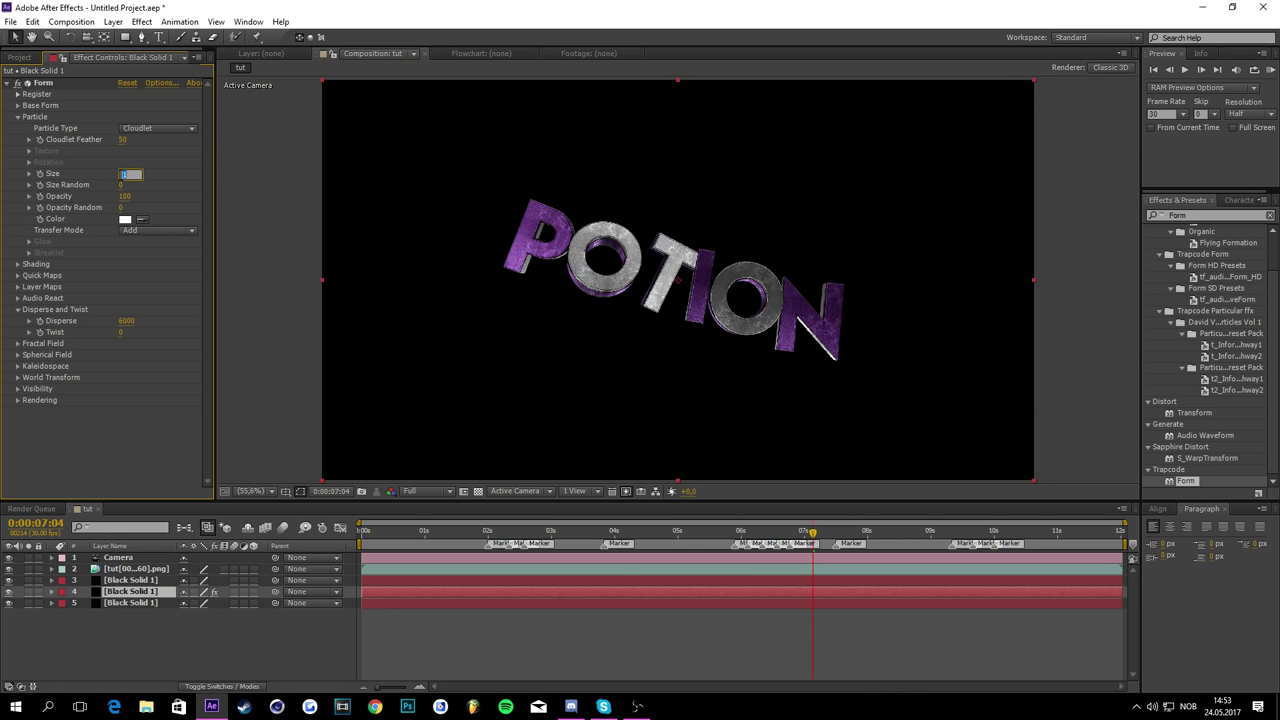
{"action": "type", "text": "250"}
{"action": "key", "text": "Return"}
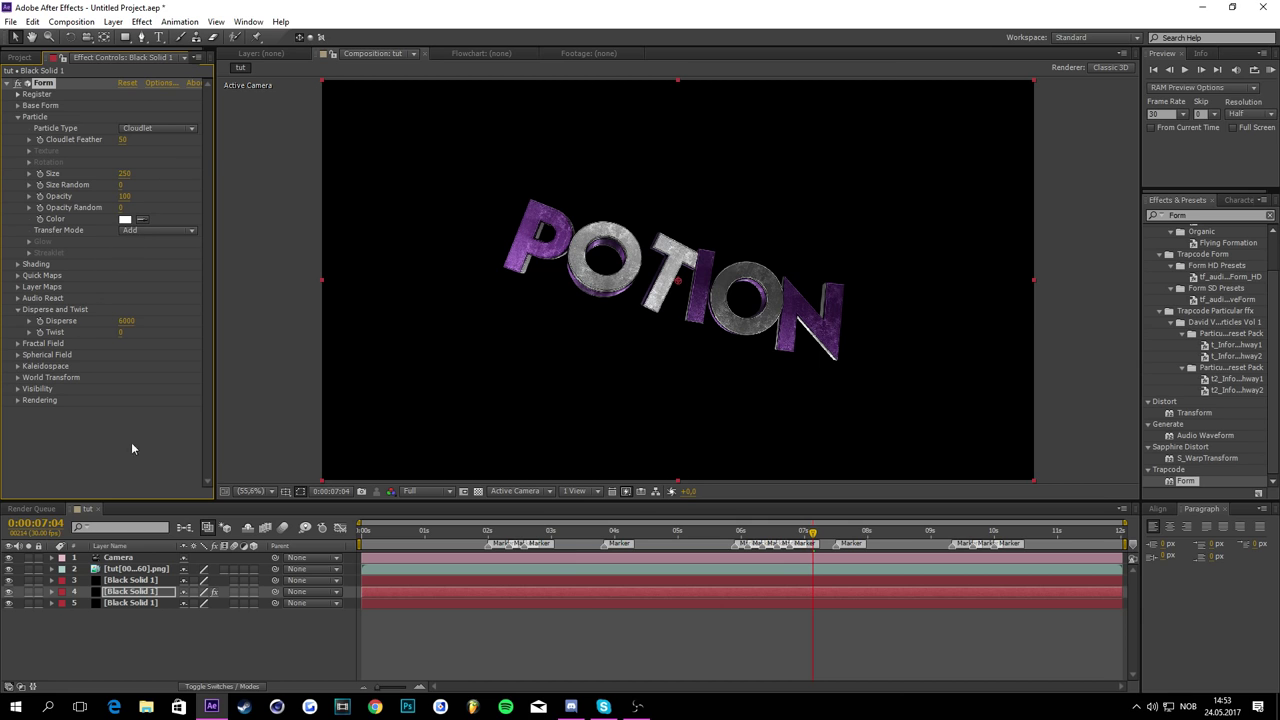
Step: Hide the uppermost black solid, layer 3, and reduce the Form particle Opacity to 1
{"action": "left_click", "coordinate": [8, 580]}
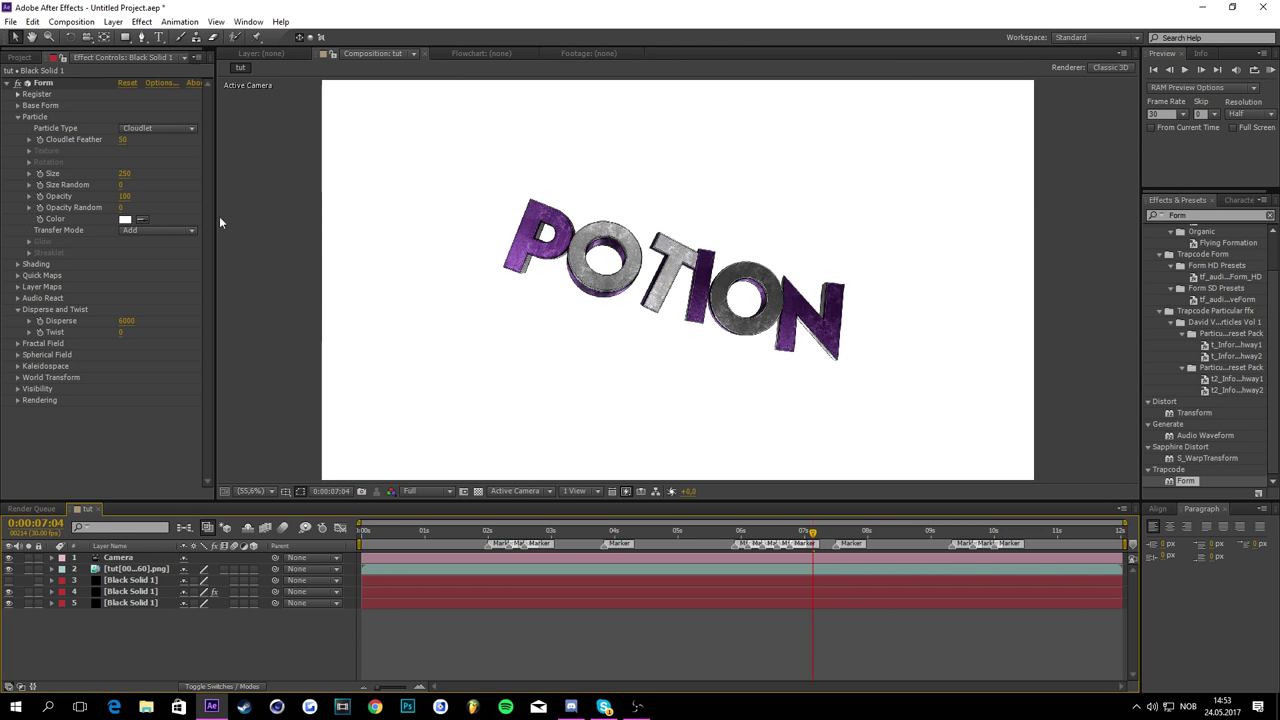
{"action": "left_click", "coordinate": [126, 198]}
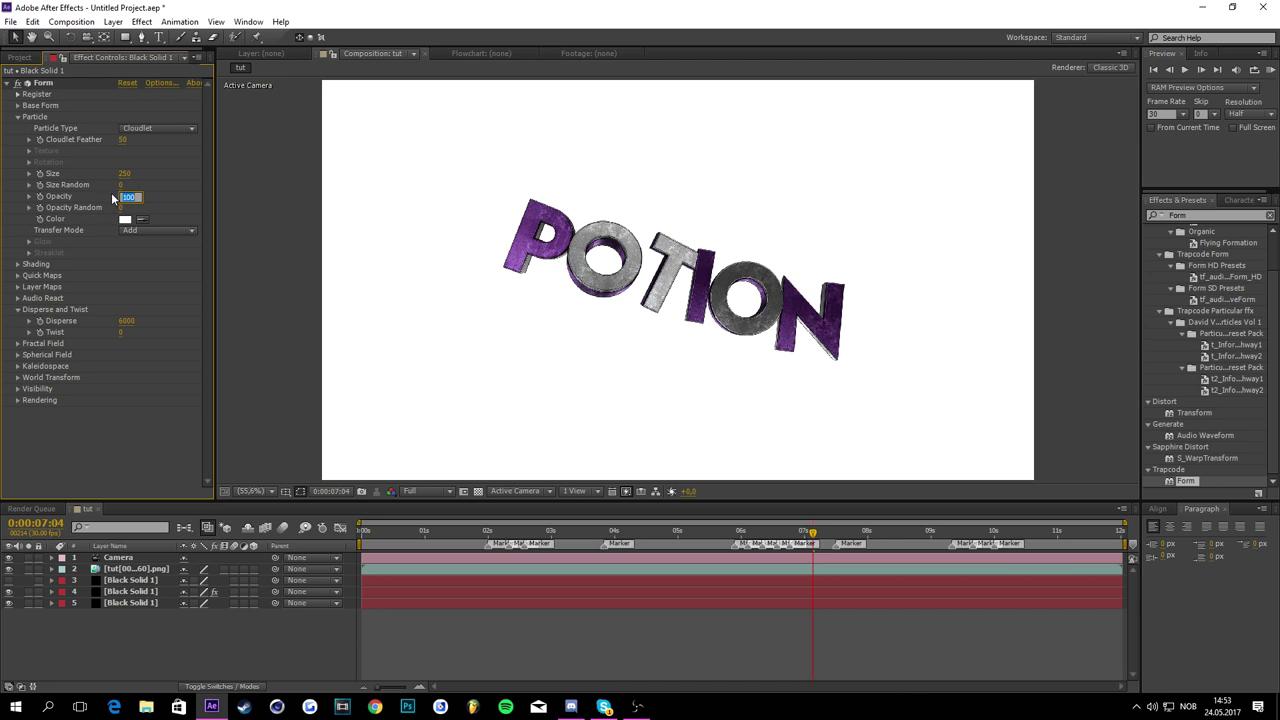
{"action": "type", "text": "2"}
{"action": "key", "text": "Return"}
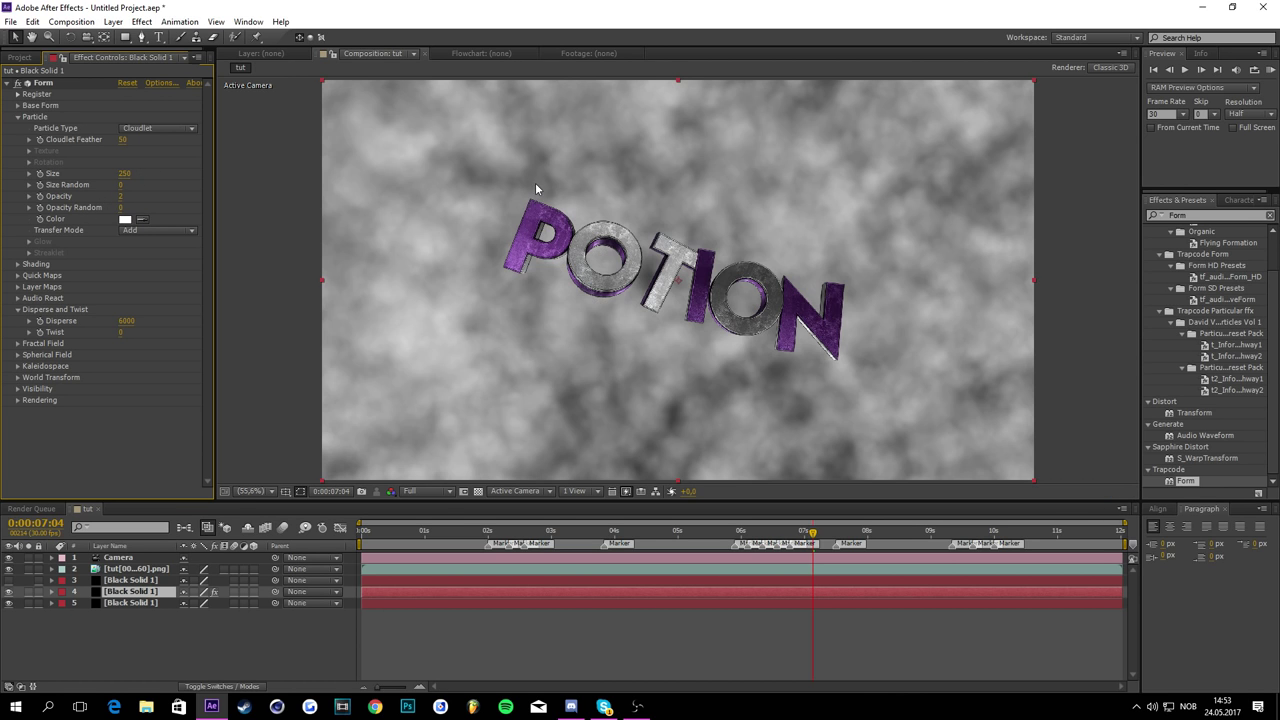
{"action": "left_click", "coordinate": [121, 196]}
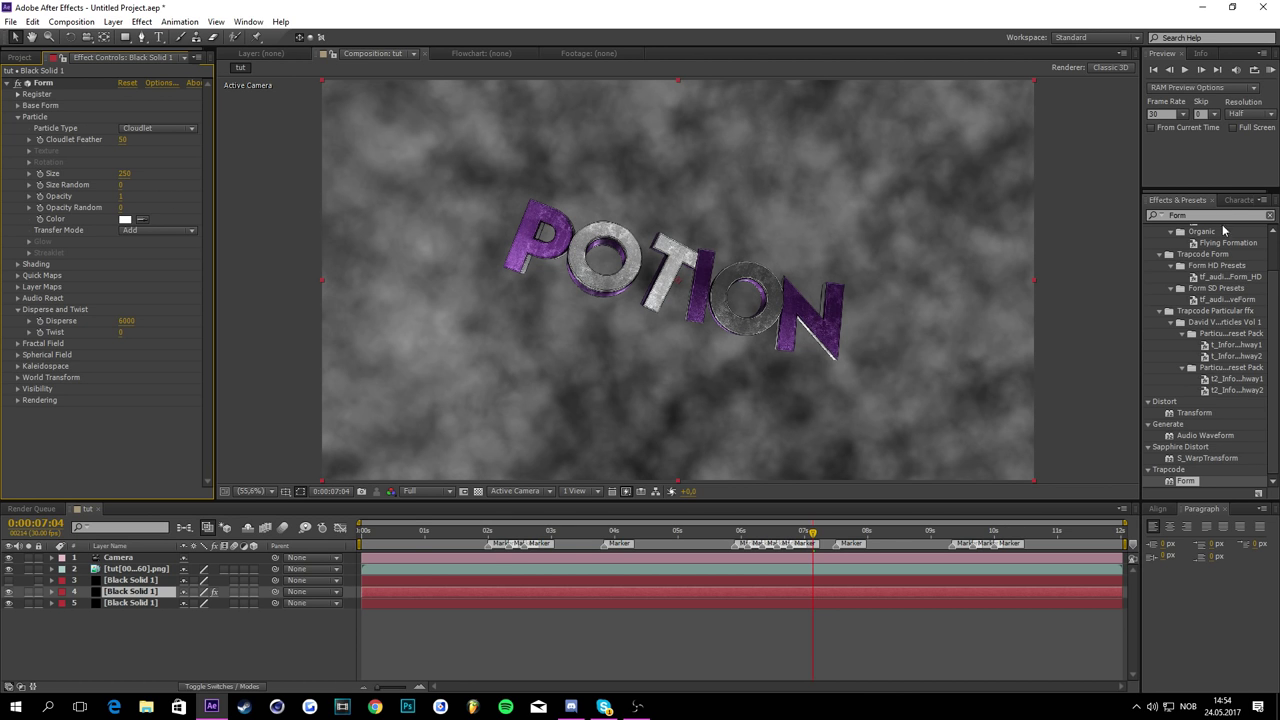
Step: Search the effects for "cc ve" and apply CC Vector Blur to layer 4 beneath the Form effect
{"action": "left_click", "coordinate": [1185, 216]}
{"action": "type", "text": "ccv"}
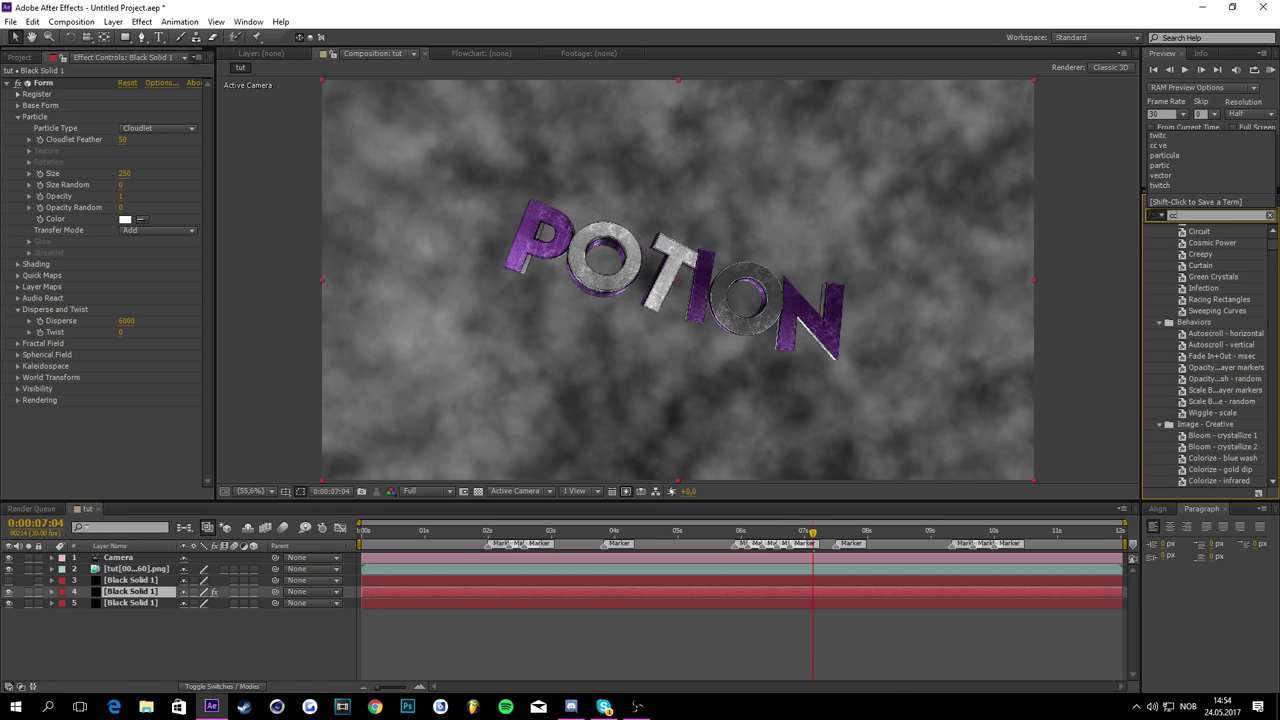
{"action": "key", "text": "BackSpace"}
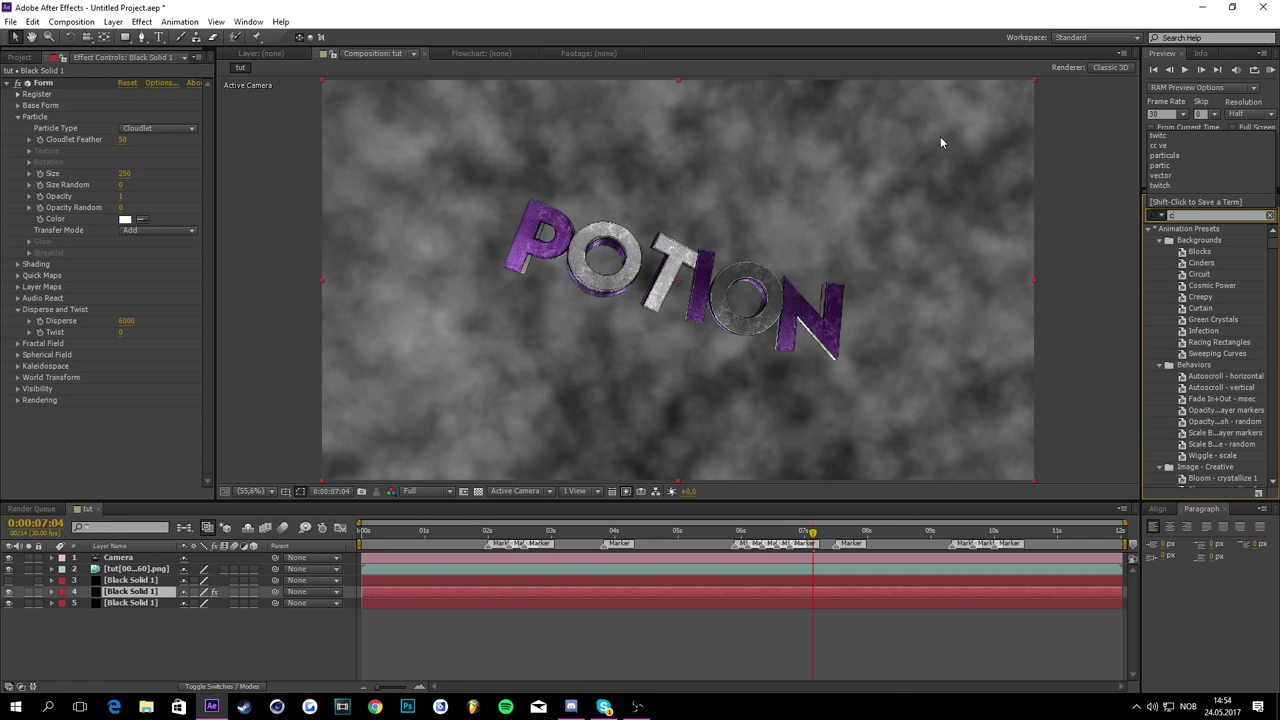
{"action": "type", "text": "c ve"}
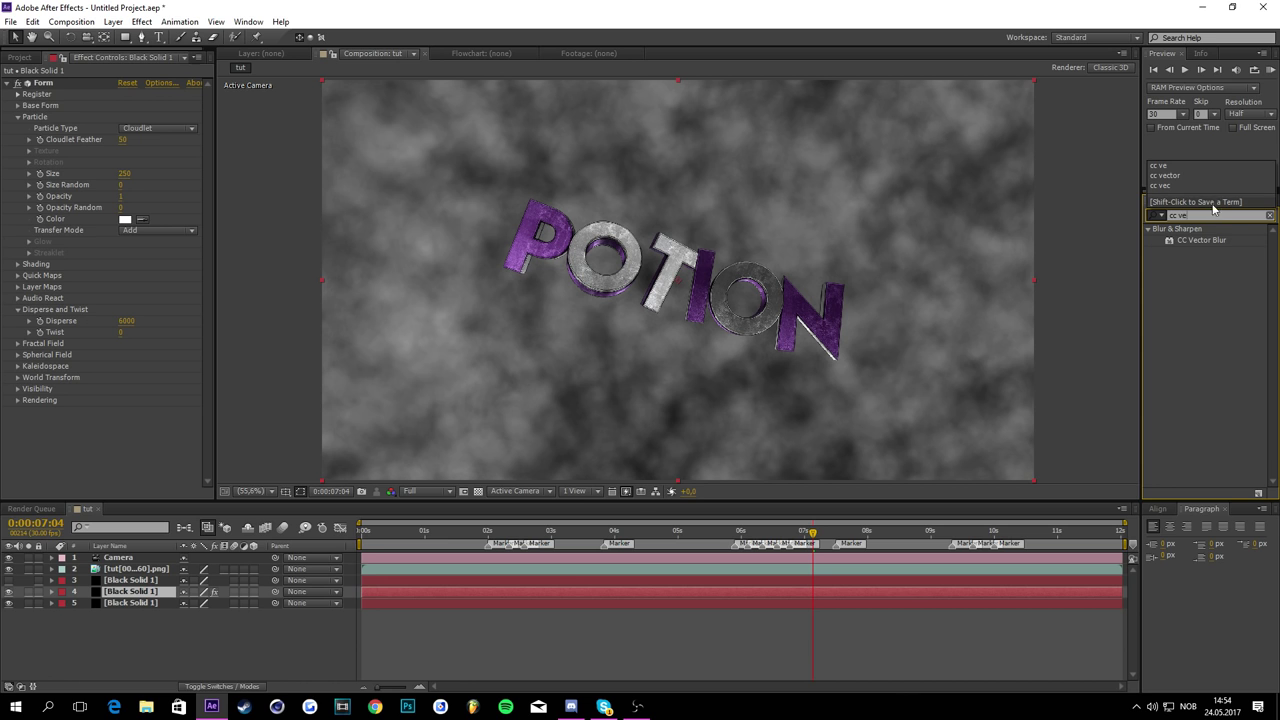
{"action": "left_click_drag", "start_coordinate": [1202, 244], "coordinate": [148, 457]}
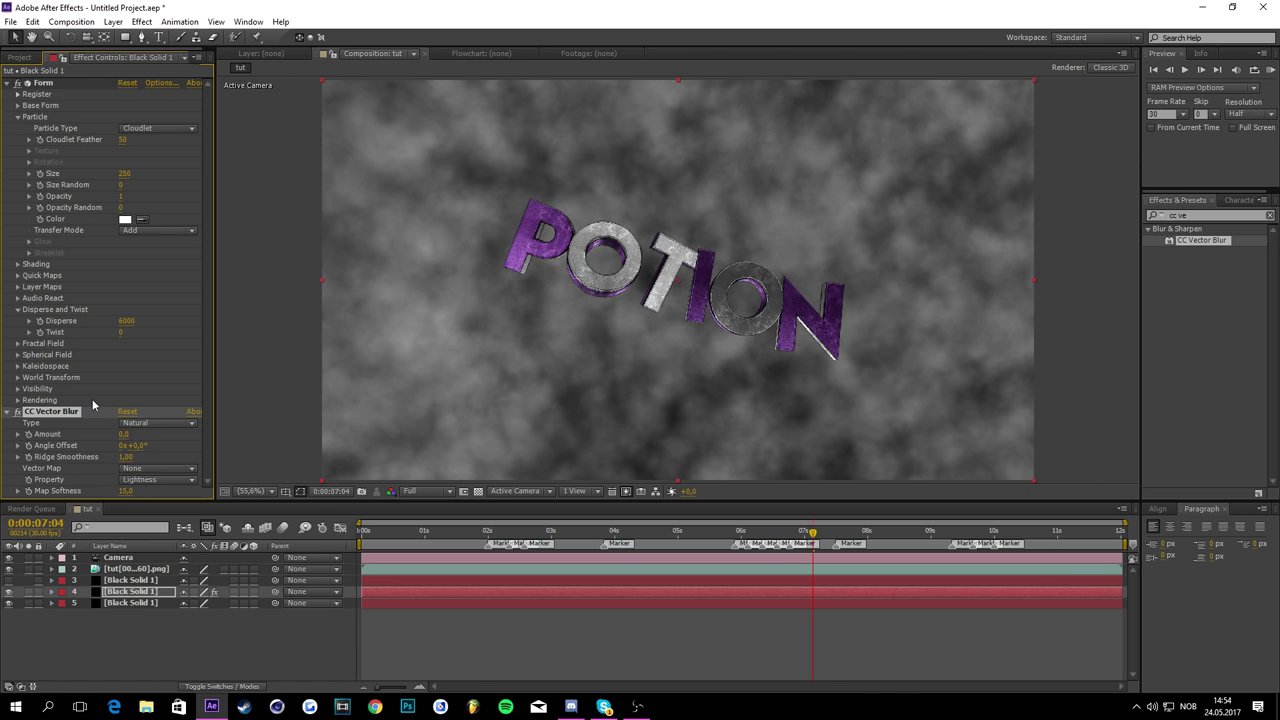
Step: Set the CC Vector Blur Type to Direction Fading and its Amount to 80
{"action": "left_click", "coordinate": [166, 437]}
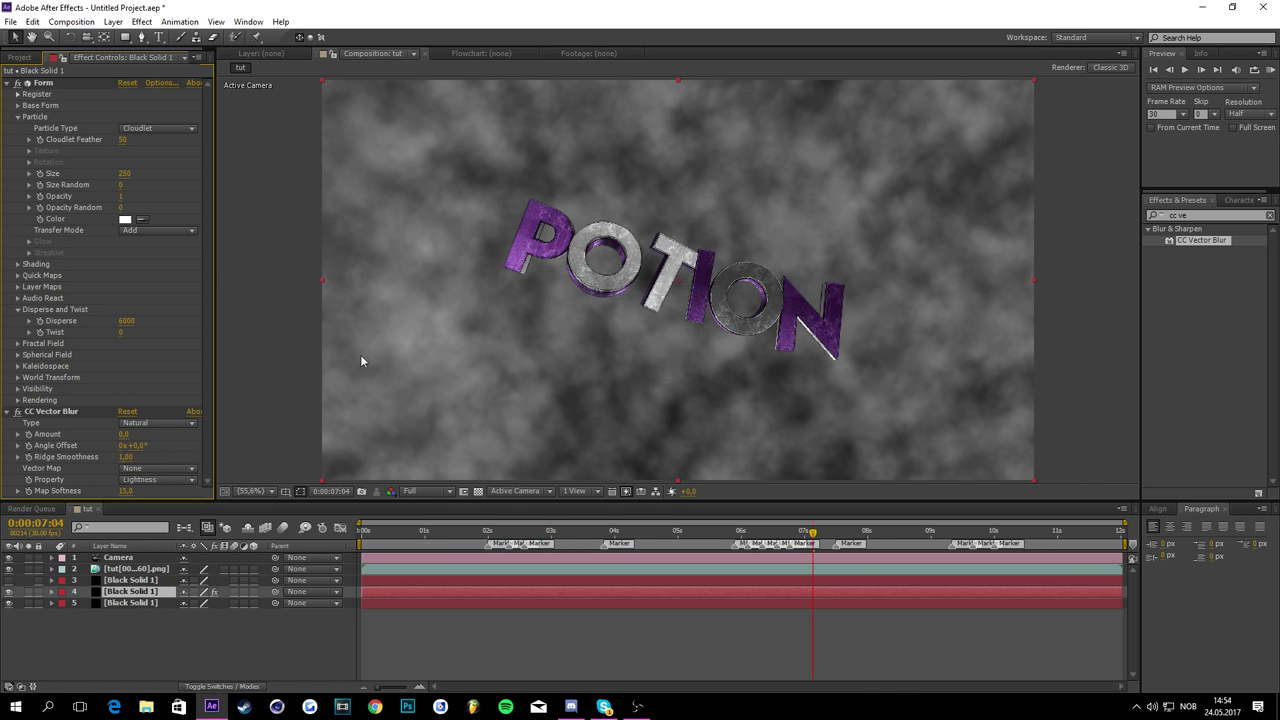
{"action": "left_click", "coordinate": [152, 424]}
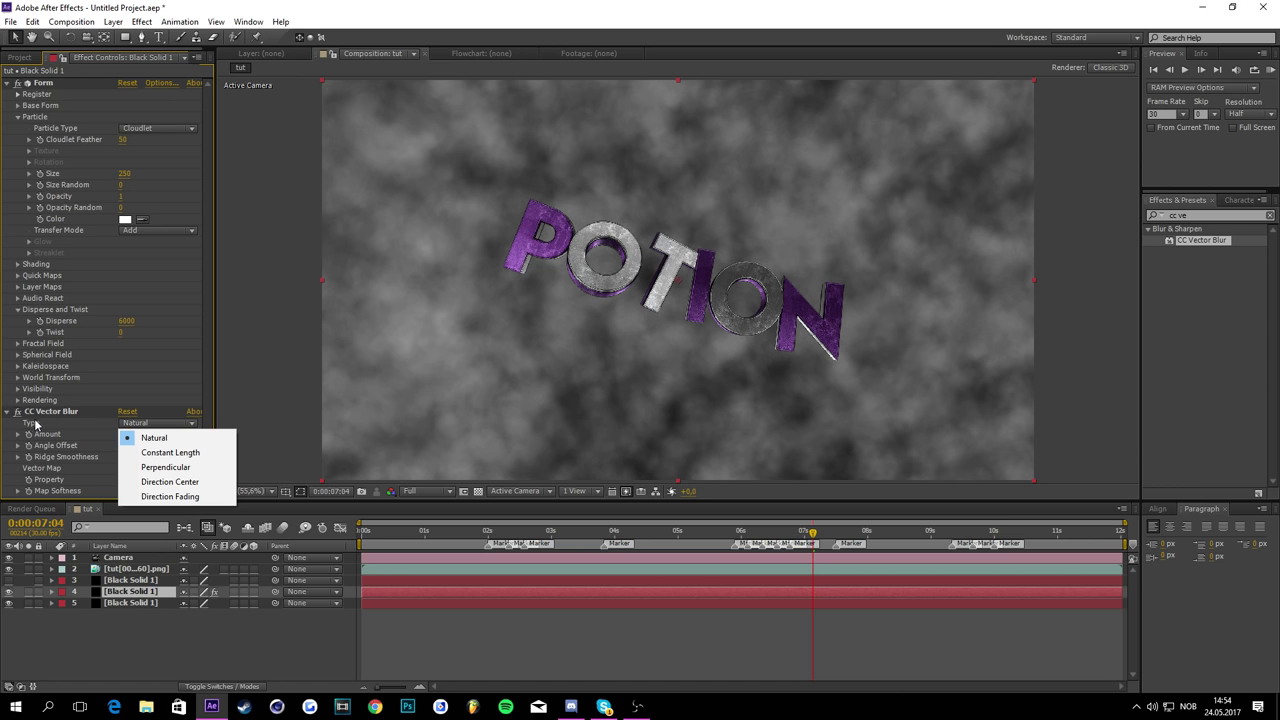
{"action": "left_click", "coordinate": [163, 496]}
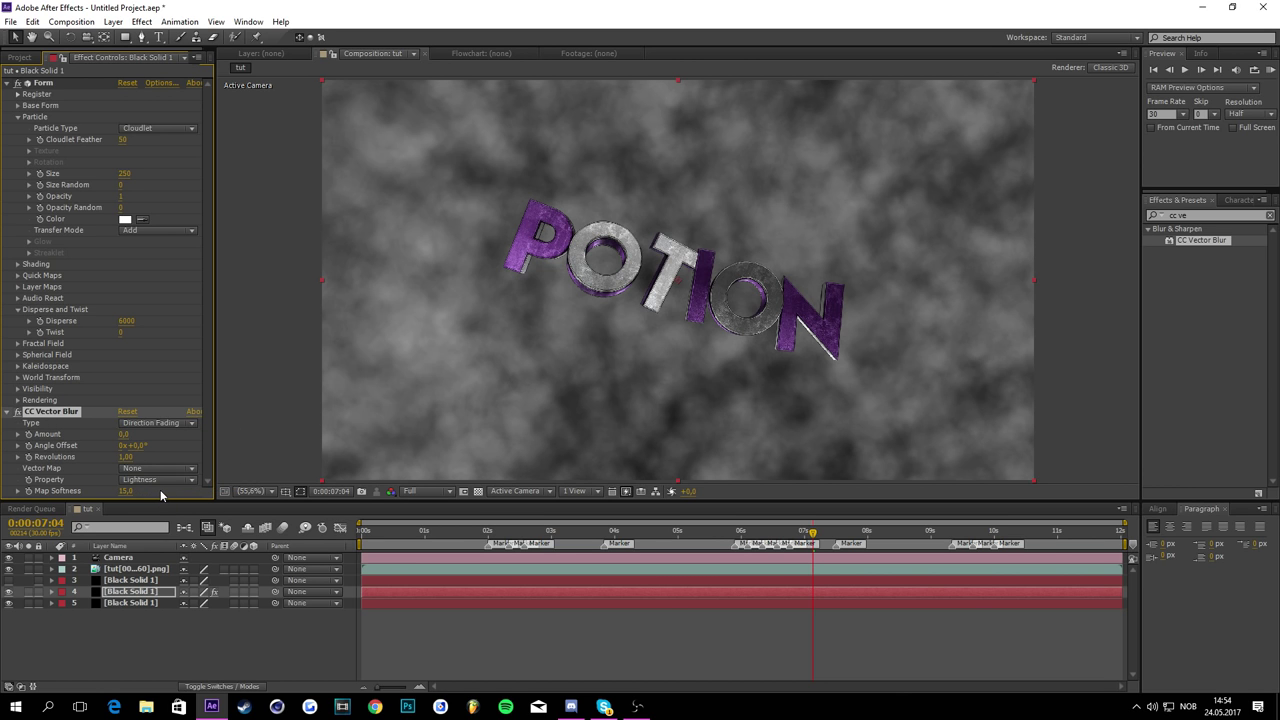
{"action": "left_click", "coordinate": [124, 434]}
{"action": "type", "text": "80"}
{"action": "key", "text": "Return"}
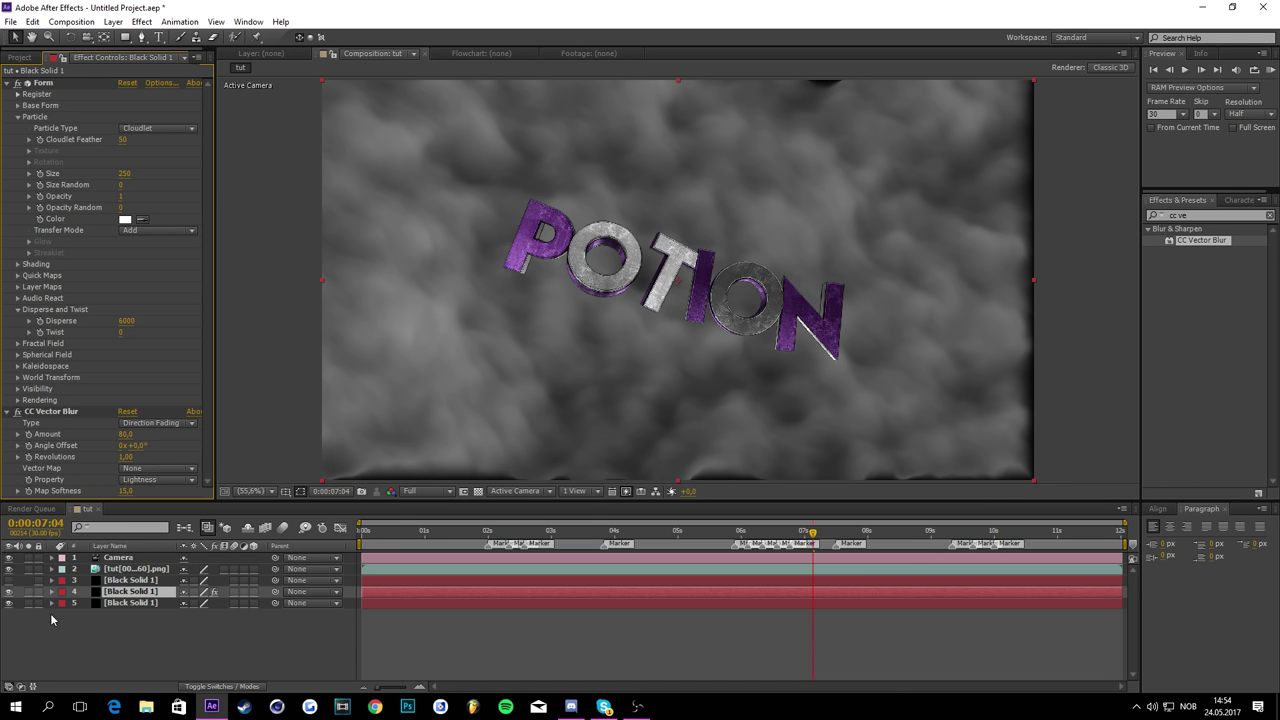
Step: Scale all three black solids to 125%
{"action": "left_click", "coordinate": [140, 604]}
{"action": "left_click", "coordinate": [134, 581], "text": "shift"}
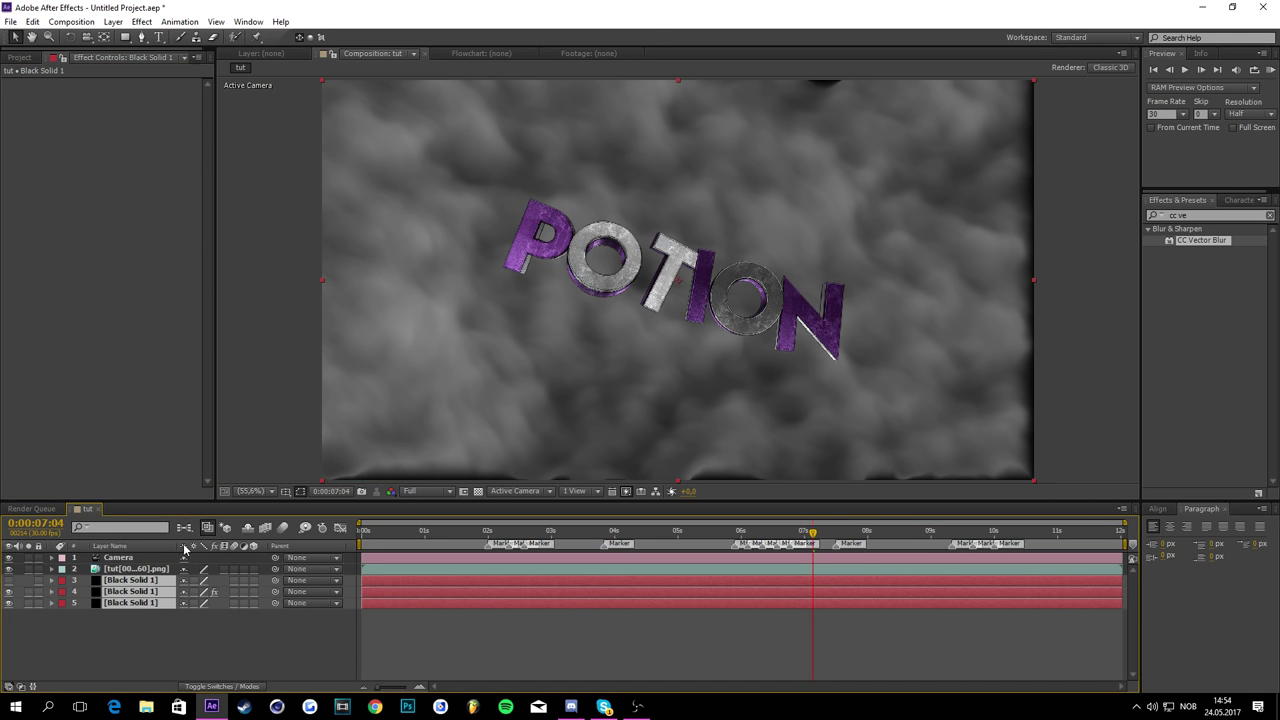
{"action": "key", "text": "s"}
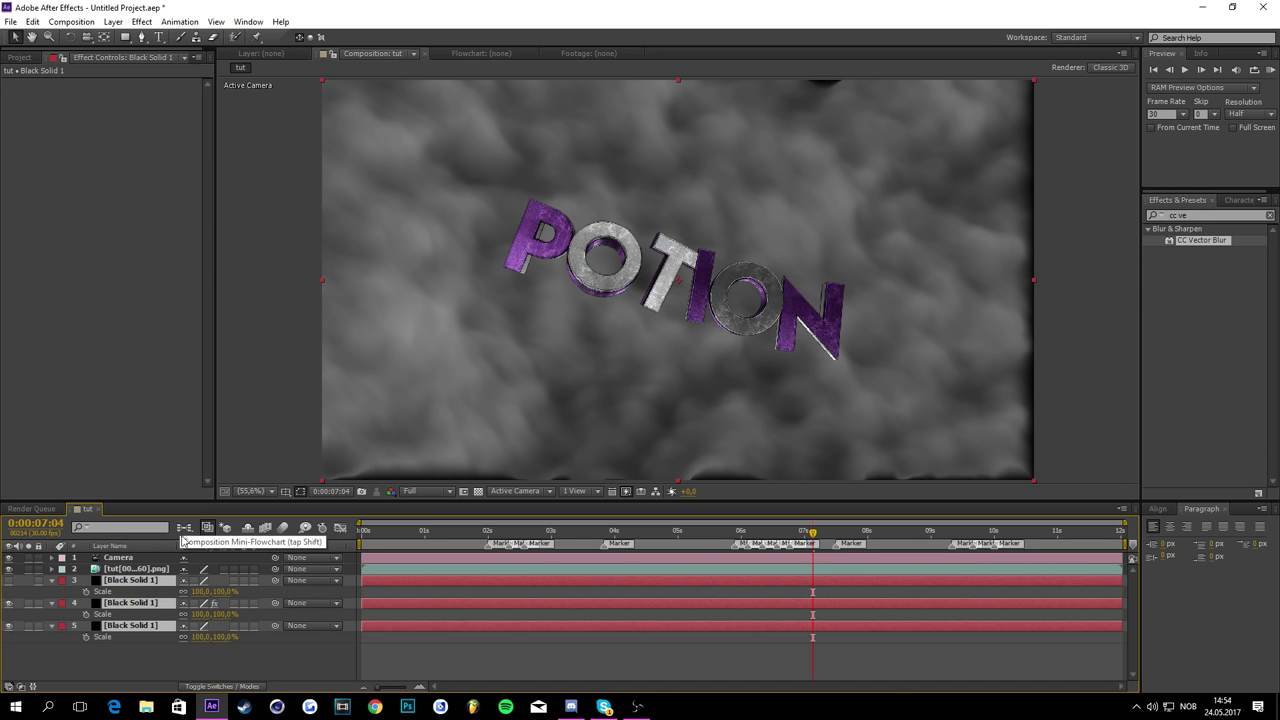
{"action": "left_click", "coordinate": [222, 591]}
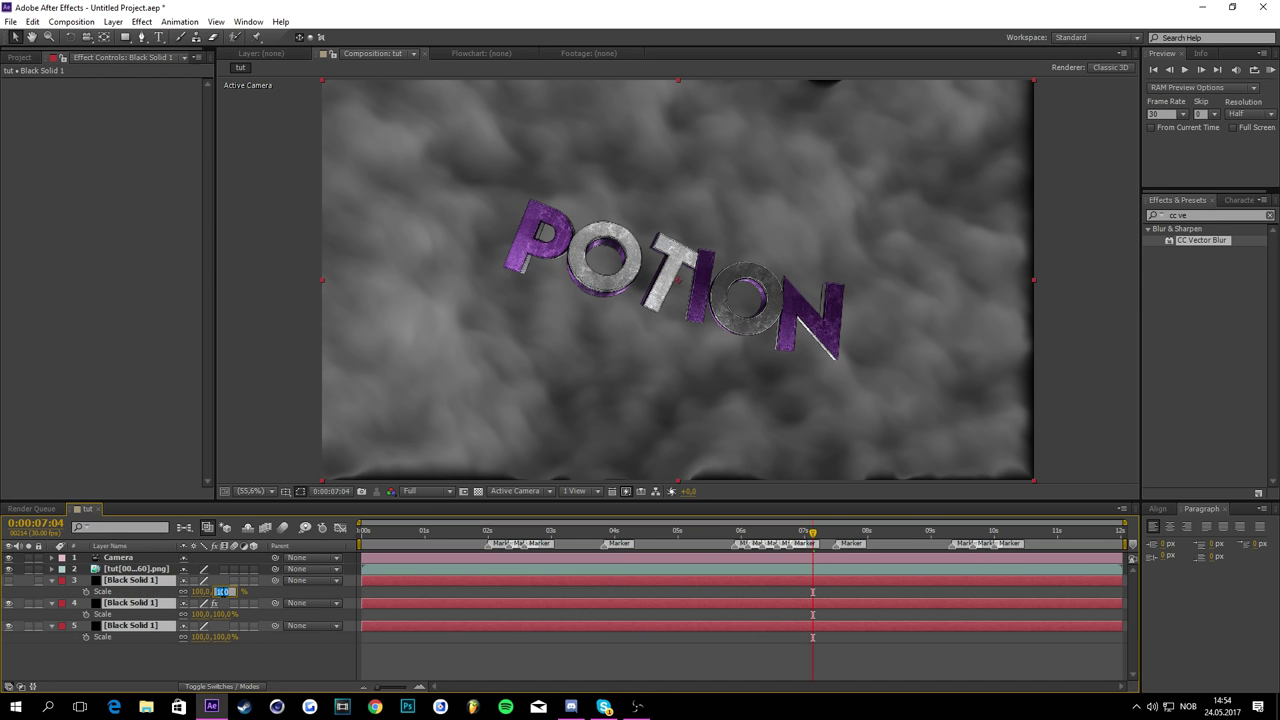
{"action": "type", "text": "125"}
{"action": "key", "text": "Return"}
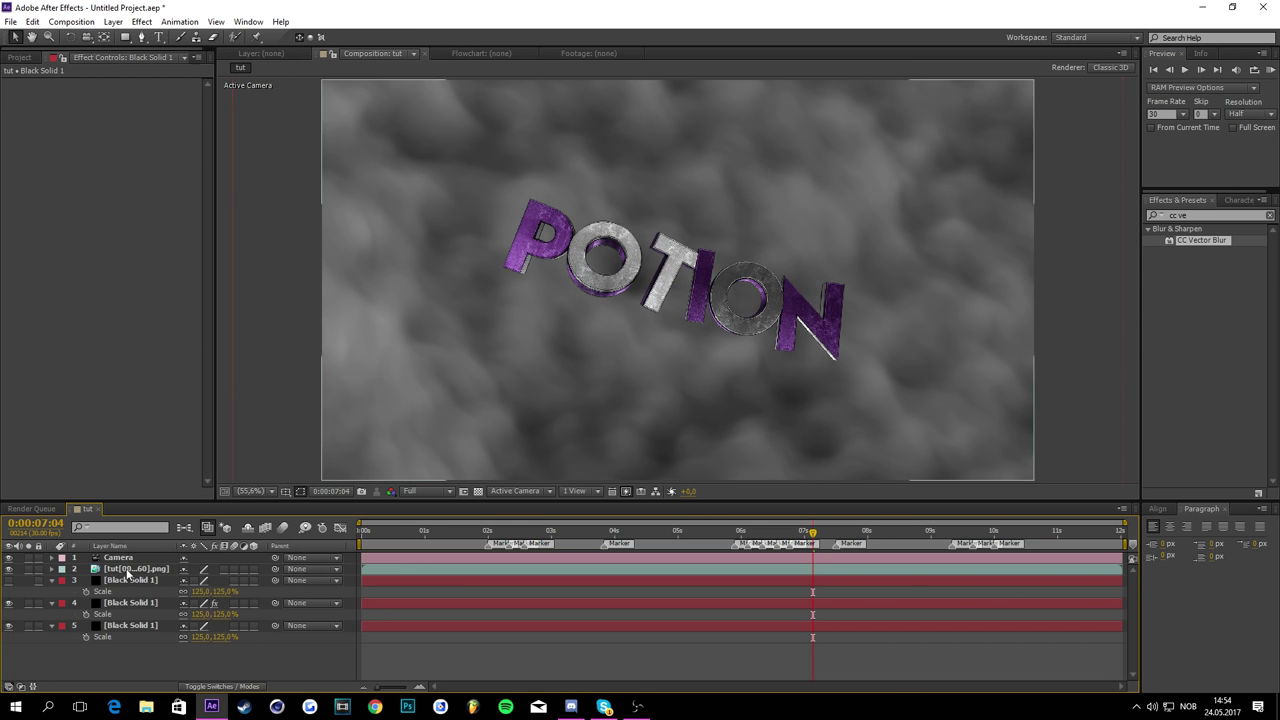
Step: Collapse the Scale properties of the three black solids and make layer 3 visible again
{"action": "left_click", "coordinate": [130, 580]}
{"action": "left_click", "coordinate": [121, 626], "text": "shift"}
{"action": "key", "text": "u"}
{"action": "left_click", "coordinate": [210, 632]}
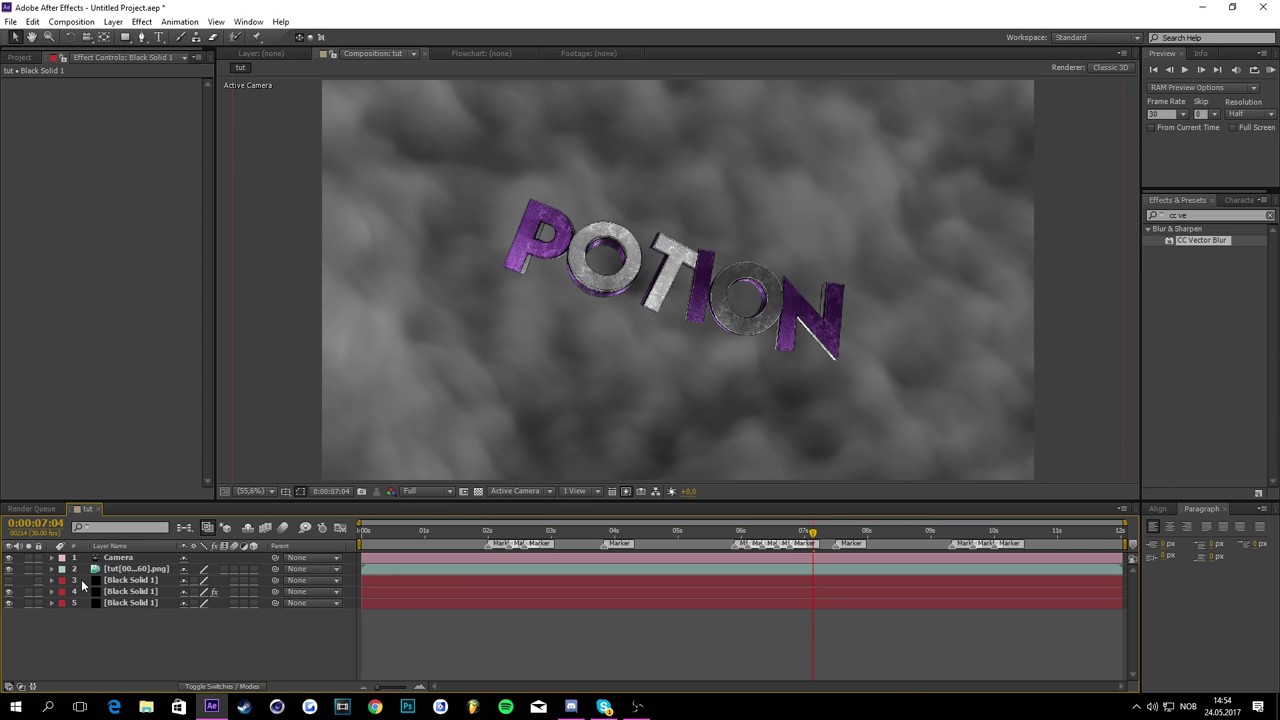
{"action": "left_click", "coordinate": [8, 580]}
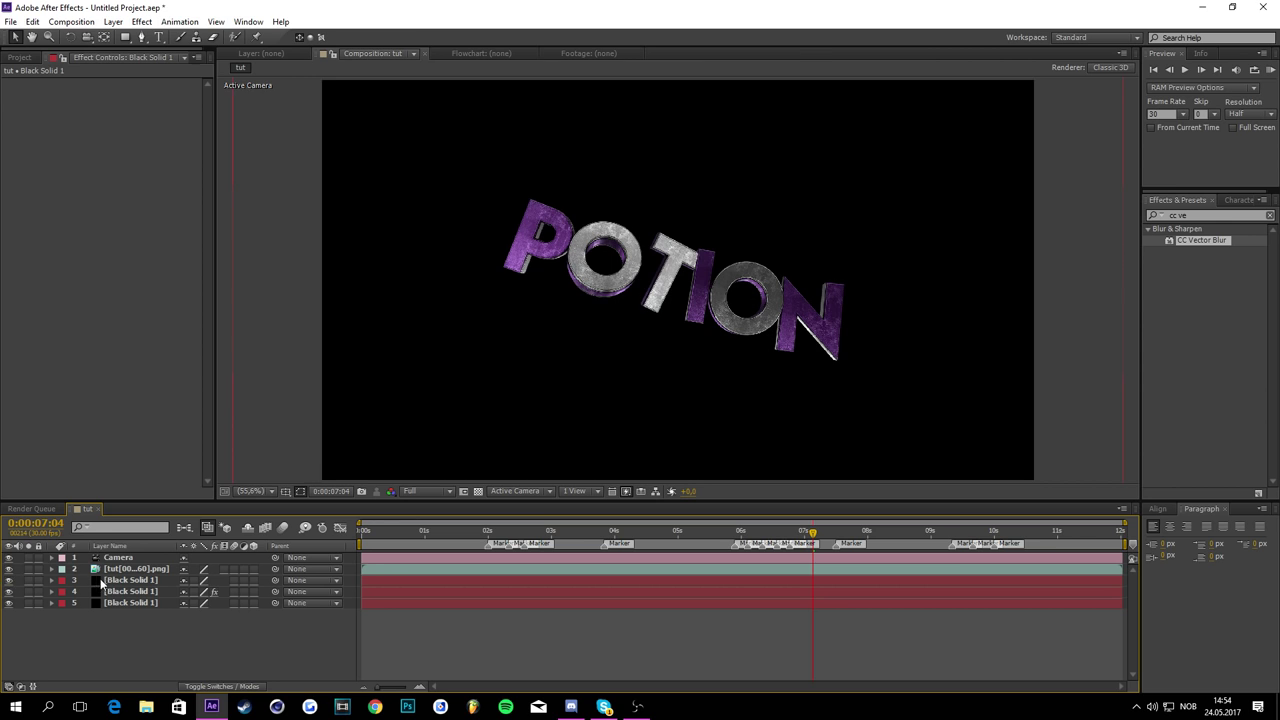
Step: Search the effects for "partic" and apply Trapcode Particular to the uppermost black solid, layer 3
{"action": "left_click", "coordinate": [106, 582]}
{"action": "key", "text": "ctrl+5"}
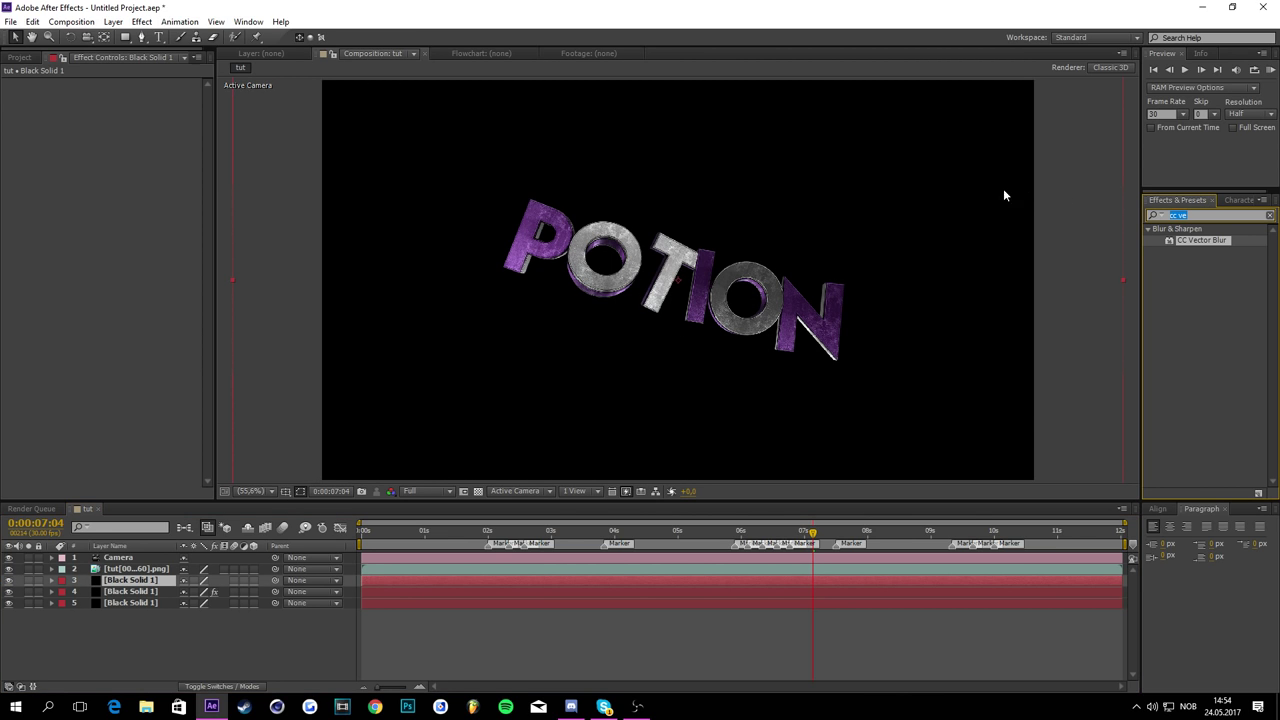
{"action": "type", "text": "p"}
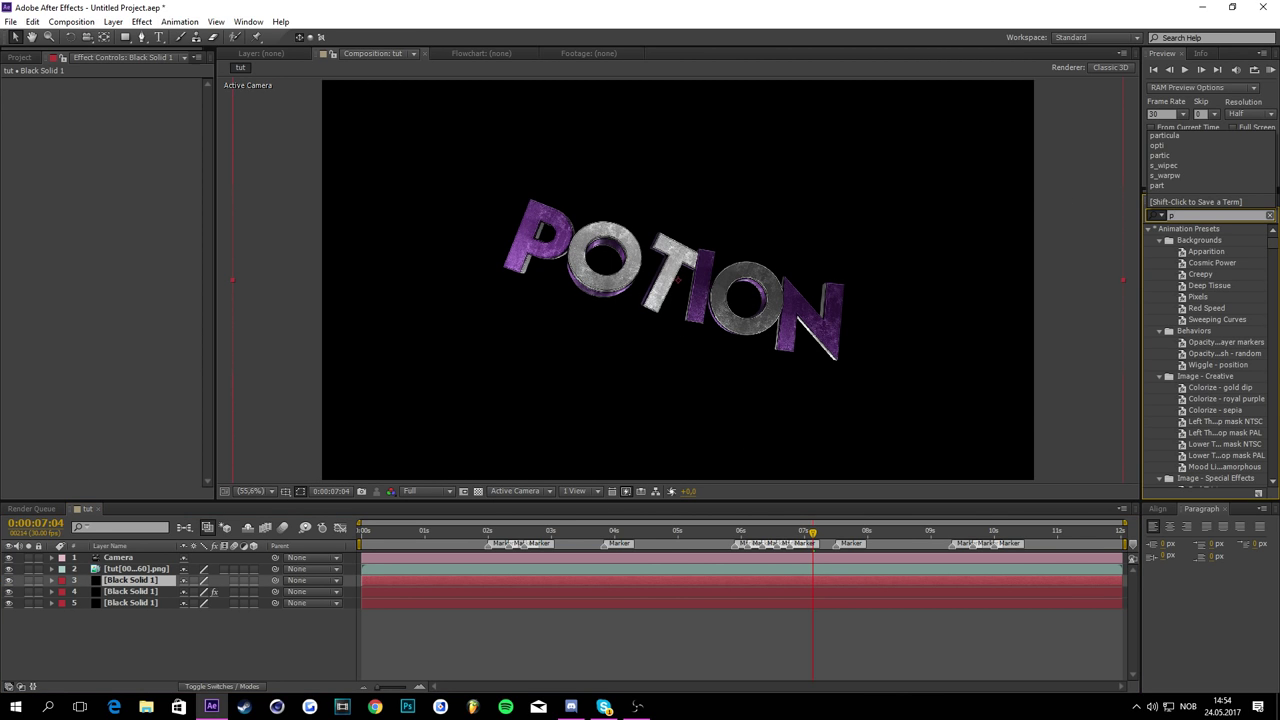
{"action": "type", "text": "arti"}
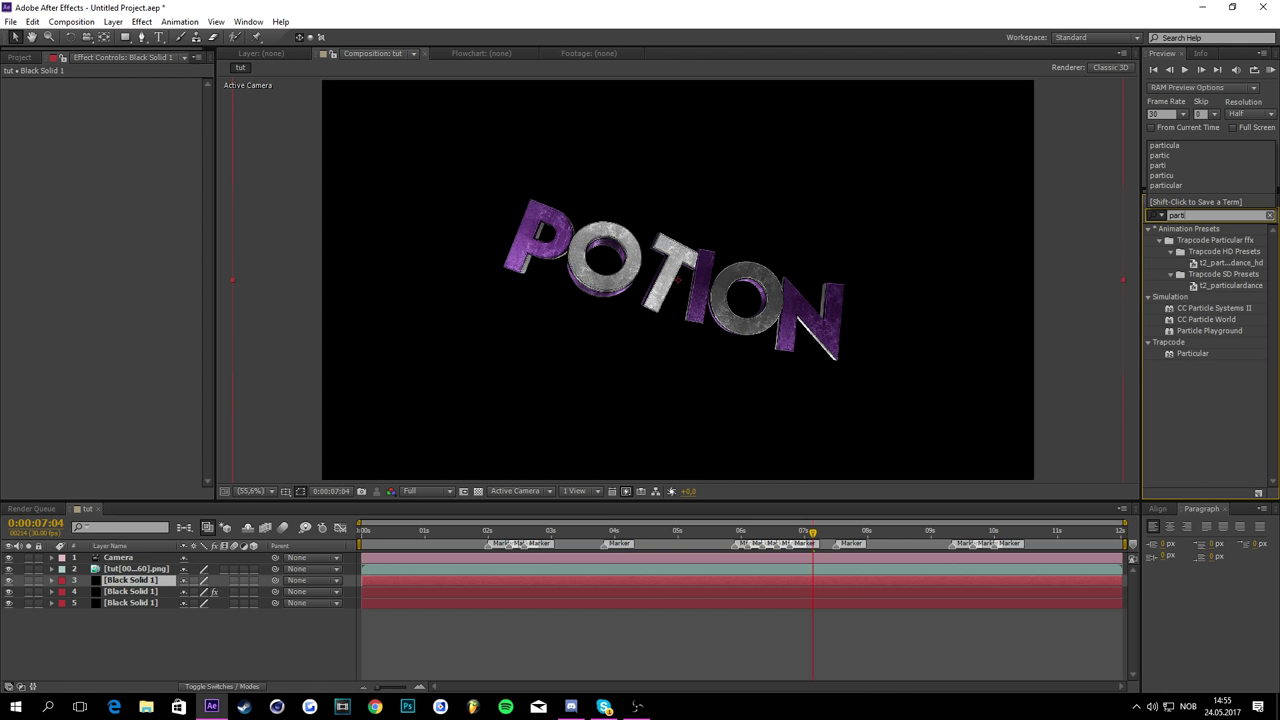
{"action": "type", "text": "c"}
{"action": "left_click_drag", "start_coordinate": [1192, 353], "coordinate": [105, 182]}
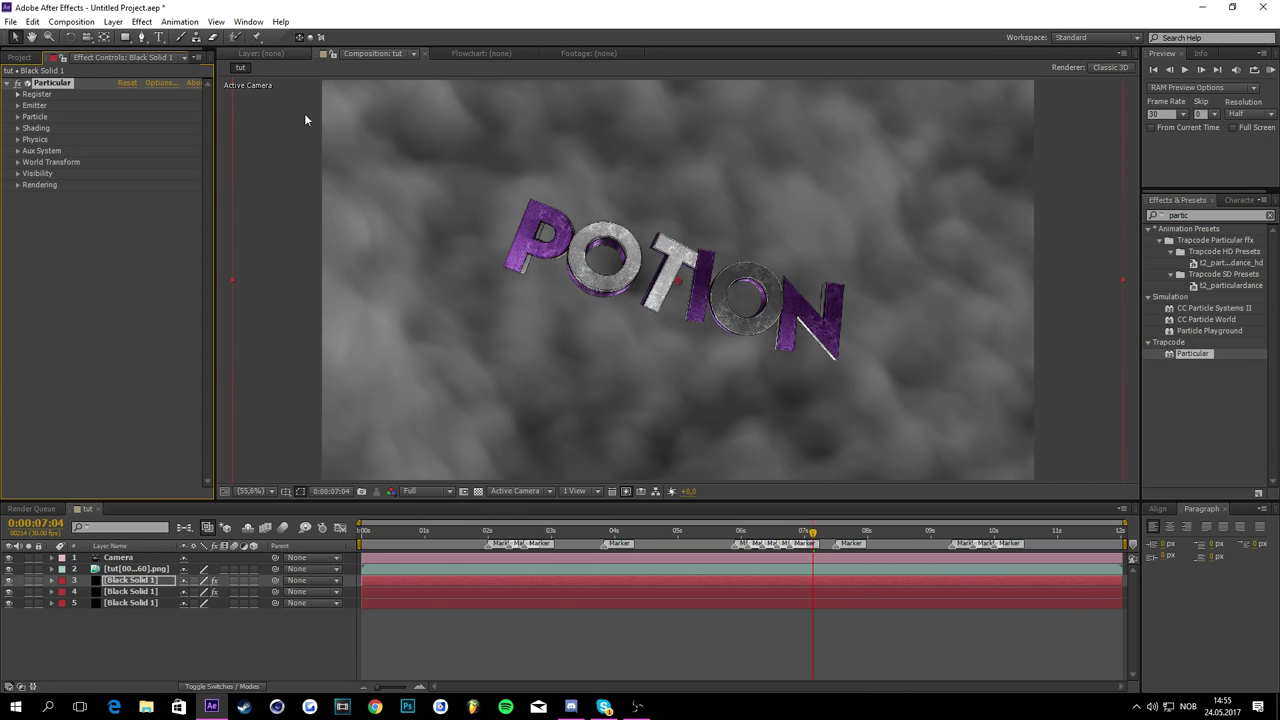
Step: In Particular's Emitter settings, set Particles/sec to 75 and the Emitter Type to Box
{"action": "left_click", "coordinate": [17, 117]}
{"action": "left_click", "coordinate": [17, 117]}
{"action": "left_click", "coordinate": [17, 105]}
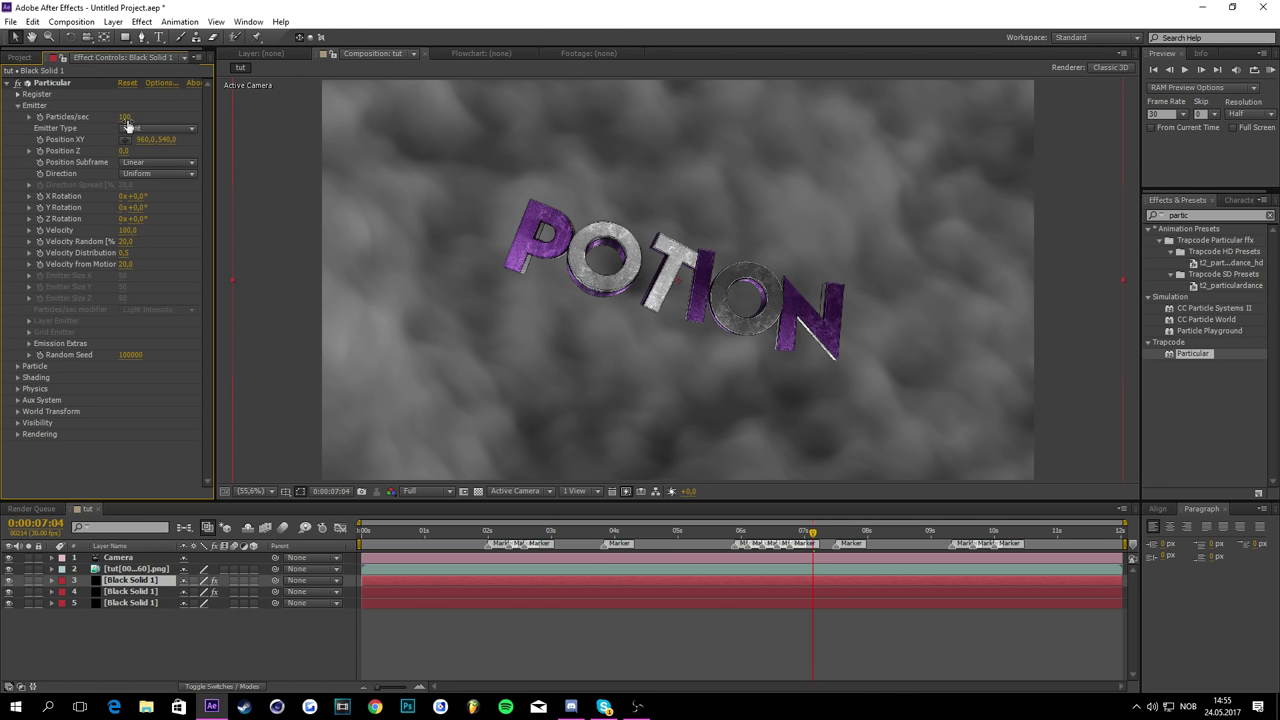
{"action": "left_click", "coordinate": [129, 118]}
{"action": "type", "text": "75"}
{"action": "key", "text": "Return"}
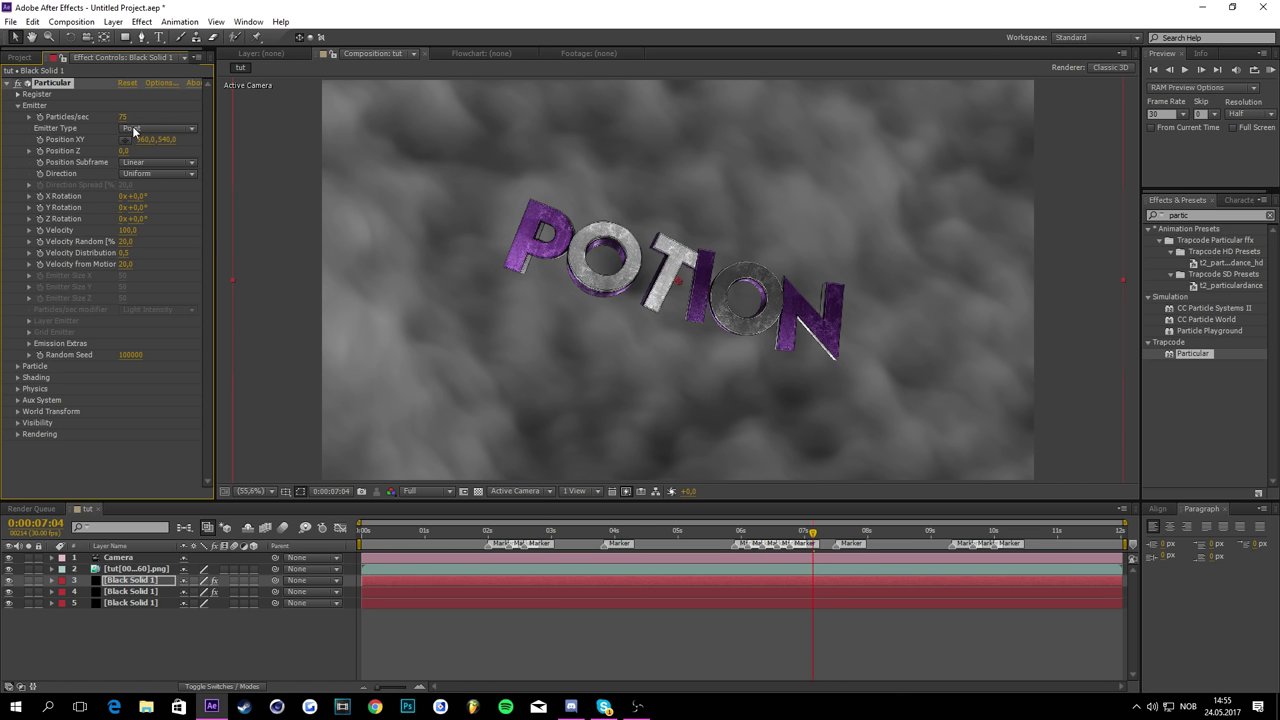
{"action": "left_click", "coordinate": [133, 130]}
{"action": "left_click", "coordinate": [146, 158]}
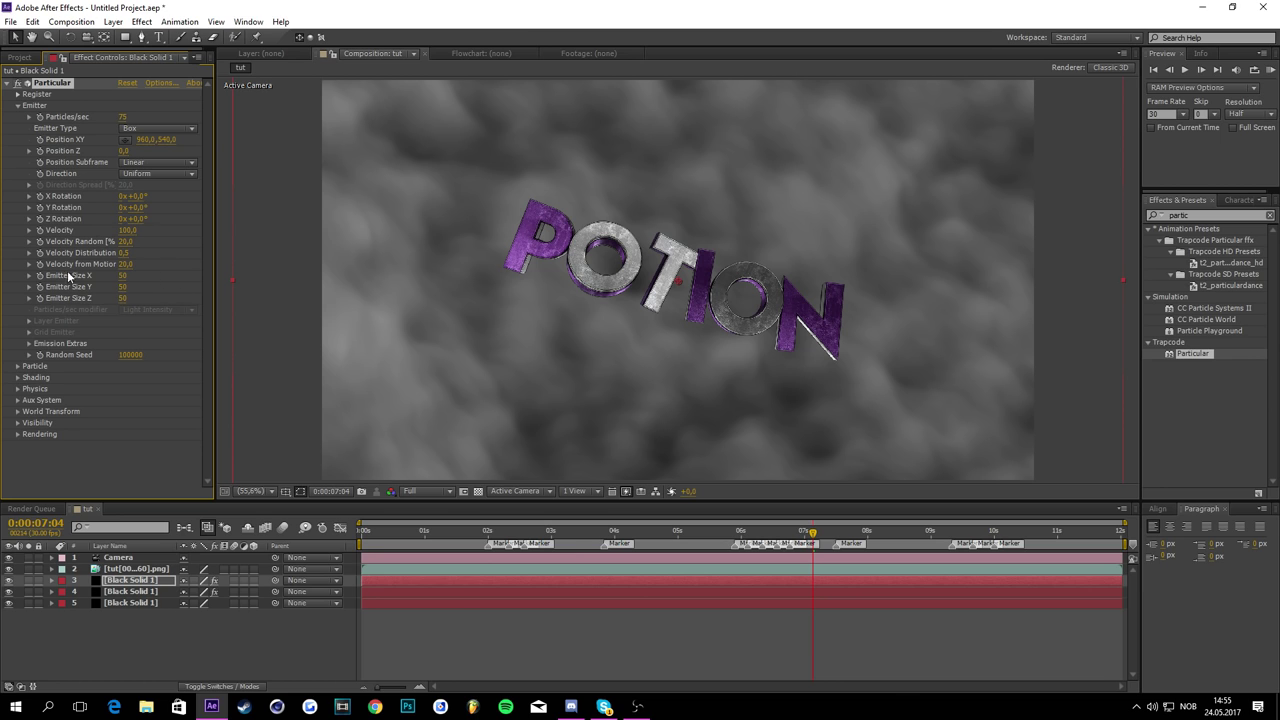
Step: Set Particular's Emitter Size X, Y and Z to 5000 each
{"action": "left_click", "coordinate": [122, 275]}
{"action": "type", "text": "5000"}
{"action": "left_click", "coordinate": [121, 288]}
{"action": "type", "text": "5000"}
{"action": "key", "text": "Tab"}
{"action": "type", "text": "5"}
{"action": "key", "text": "Return"}
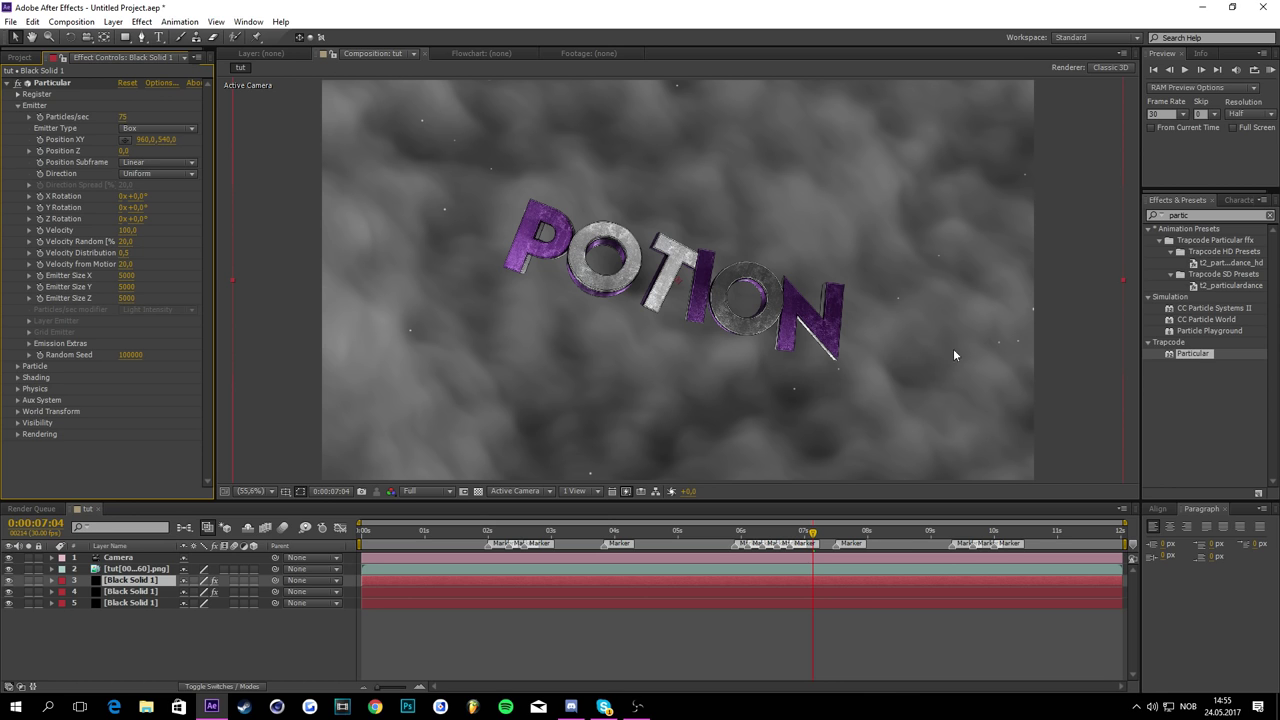
Step: Set Particular's particle Size to 150, with Opacity Random and Size Random both at 100%
{"action": "left_click", "coordinate": [17, 366]}
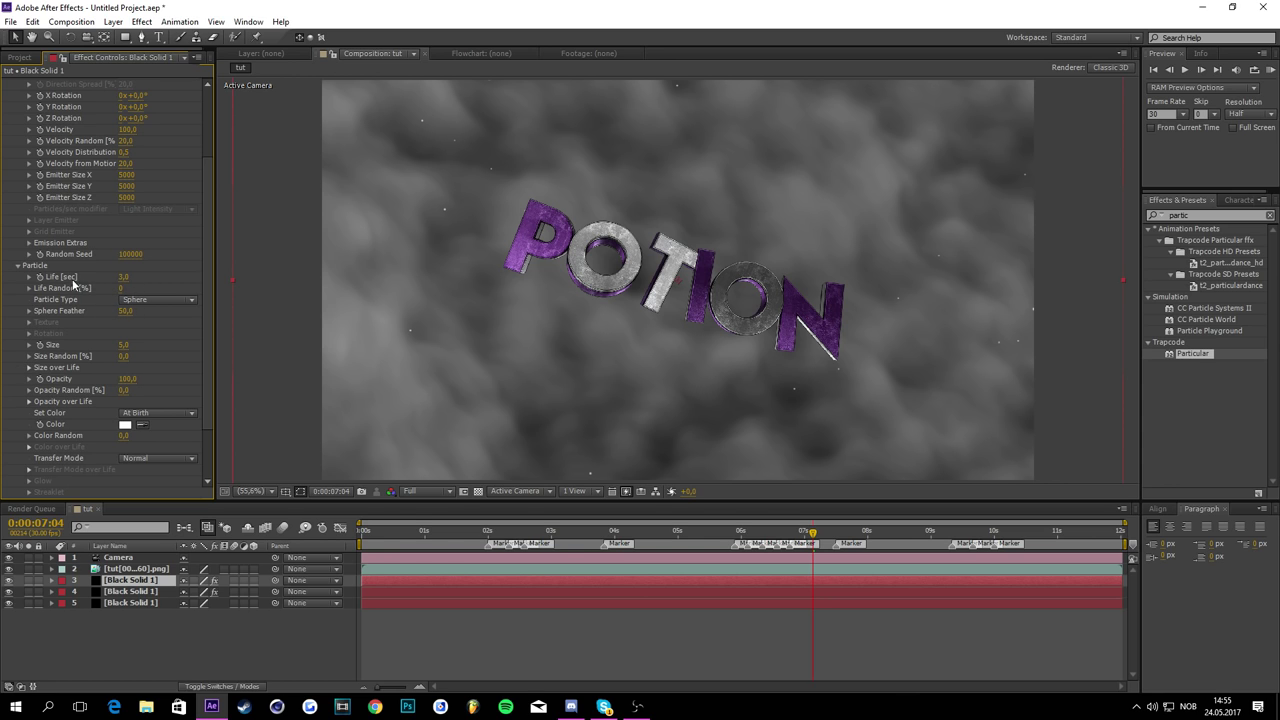
{"action": "left_click", "coordinate": [126, 344]}
{"action": "type", "text": "75"}
{"action": "key", "text": "Return"}
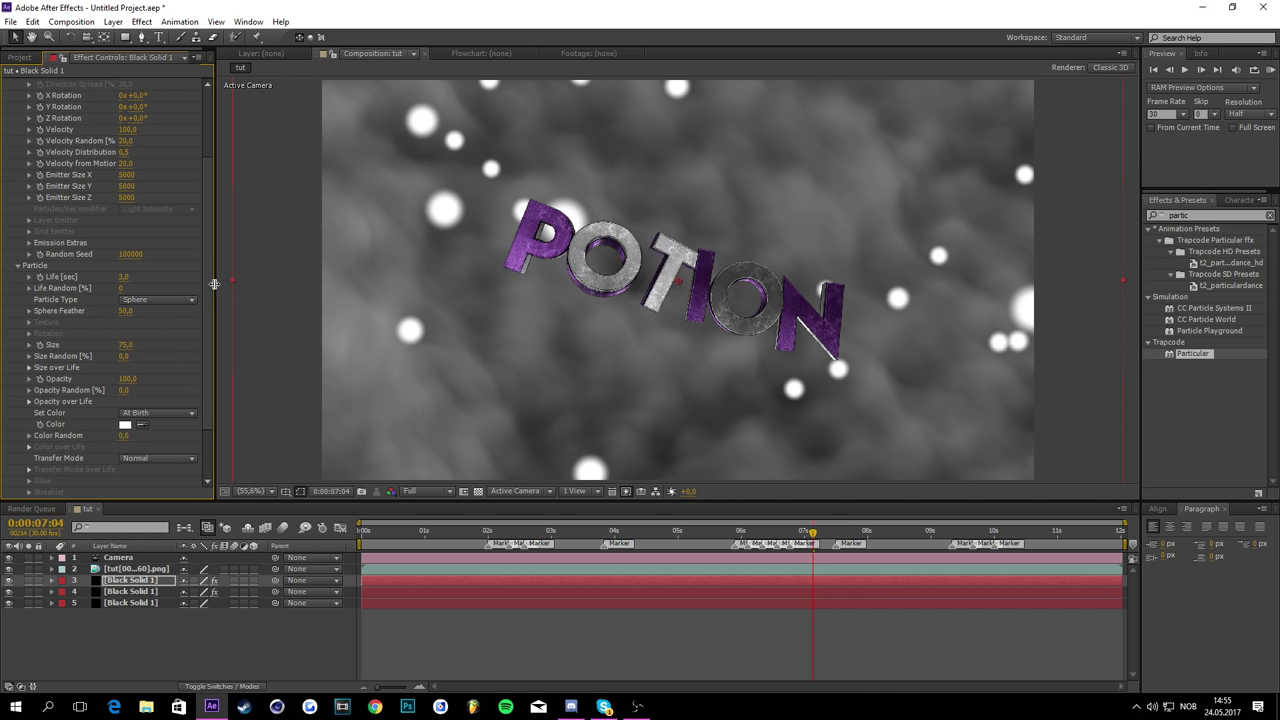
{"action": "left_click", "coordinate": [126, 345]}
{"action": "key", "text": "Return"}
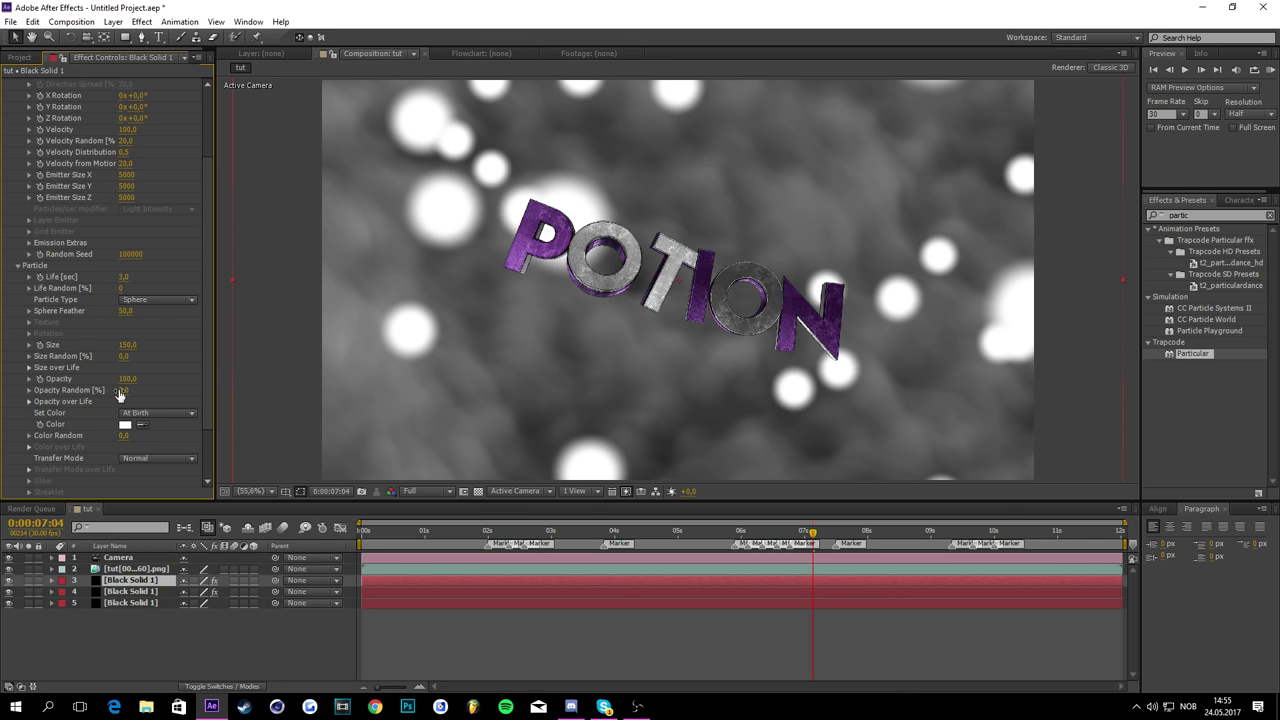
{"action": "left_click_drag", "start_coordinate": [120, 392], "coordinate": [402, 357]}
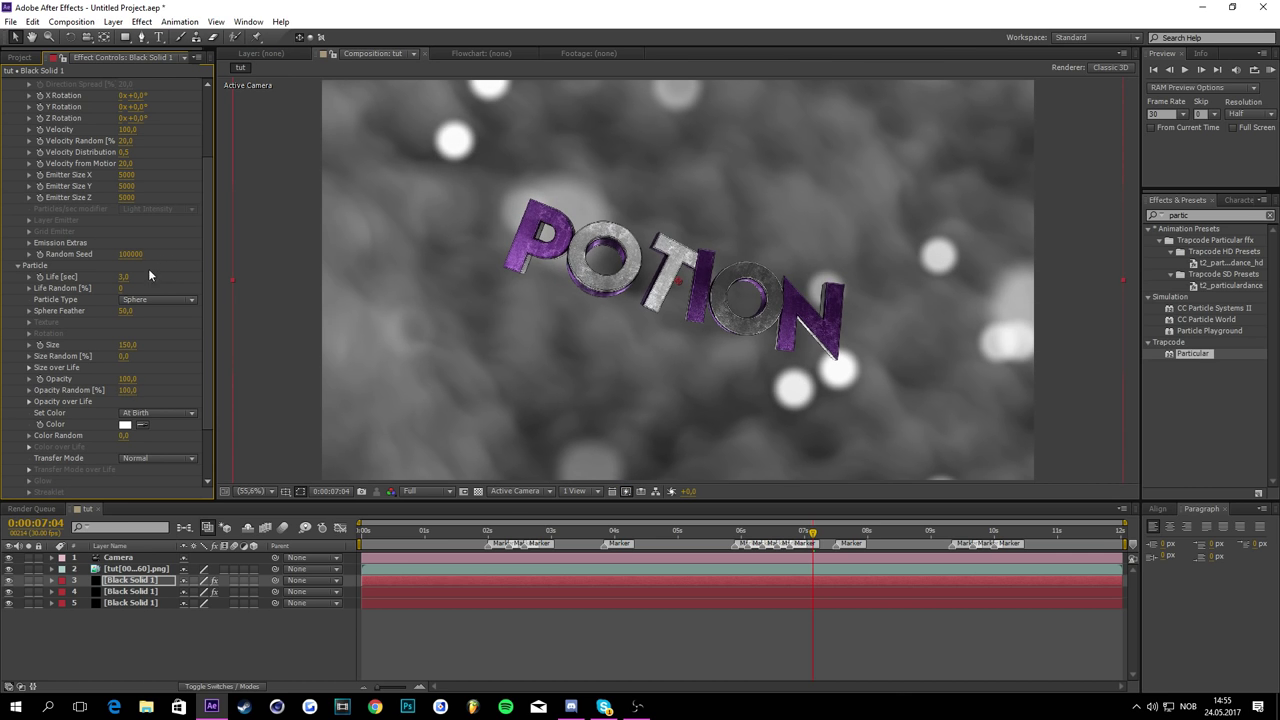
{"action": "left_click_drag", "start_coordinate": [122, 356], "coordinate": [406, 364]}
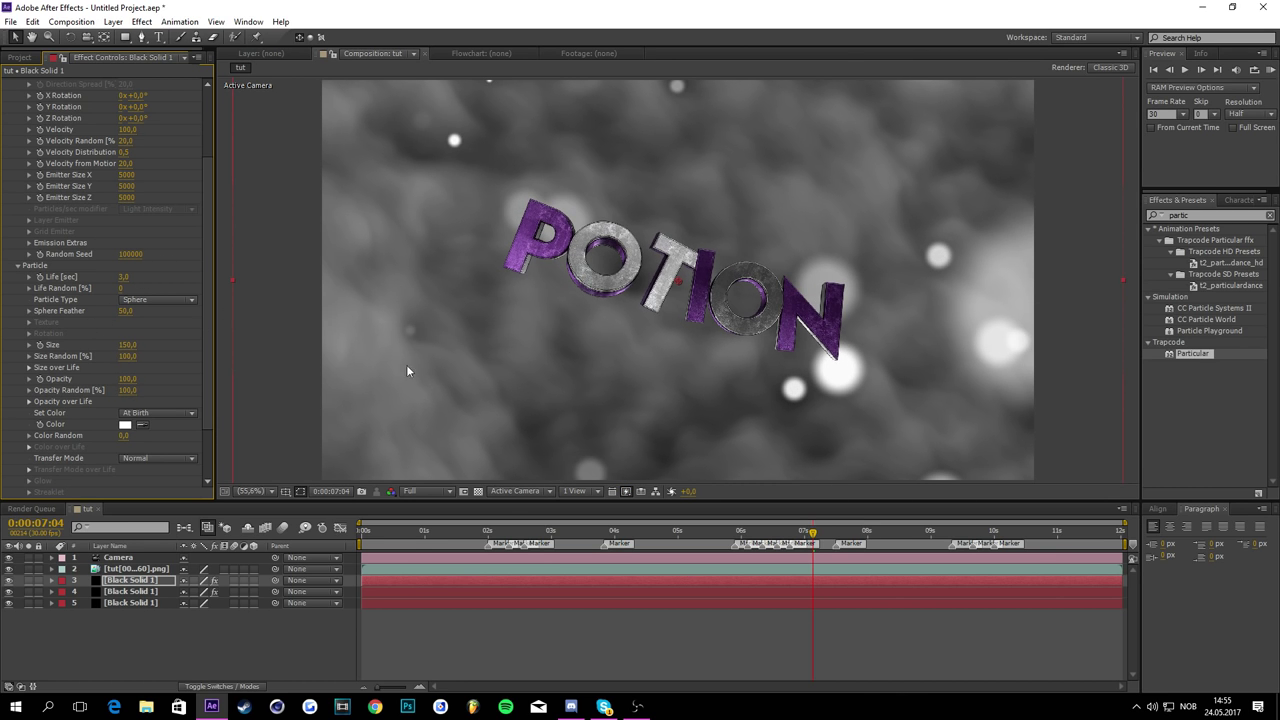
Step: Set the Gravity in Particular's Physics settings to 150
{"action": "scroll", "coordinate": [191, 337], "scroll_direction": "down", "scroll_amount": 1}
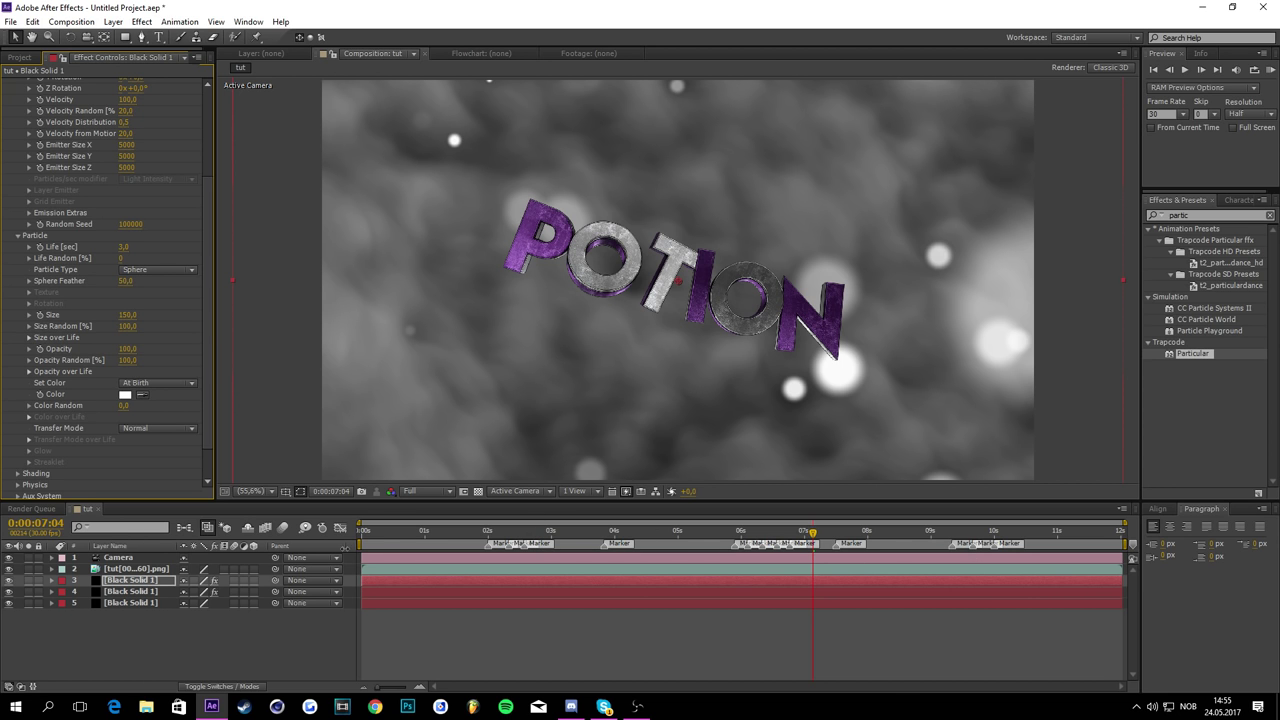
{"action": "left_click_drag", "start_coordinate": [505, 524], "coordinate": [780, 527]}
{"action": "left_click", "coordinate": [812, 529]}
{"action": "scroll", "coordinate": [62, 376], "scroll_direction": "down", "scroll_amount": 2}
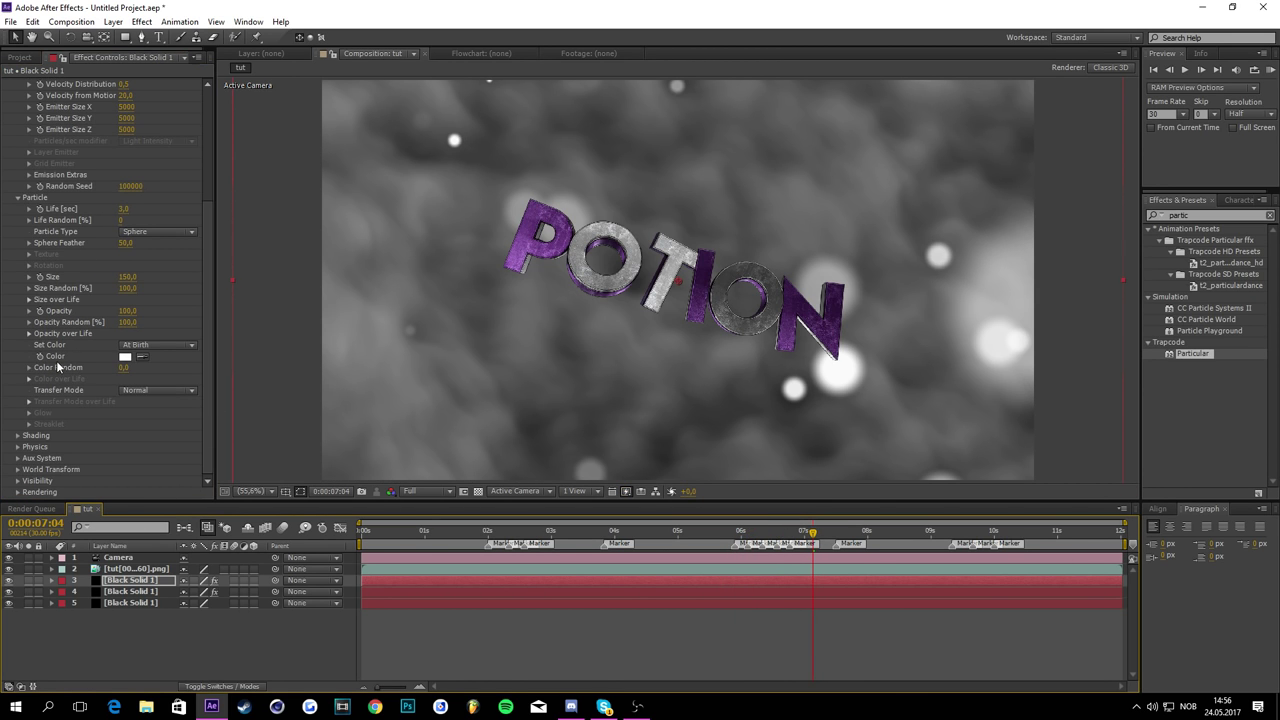
{"action": "left_click", "coordinate": [17, 447]}
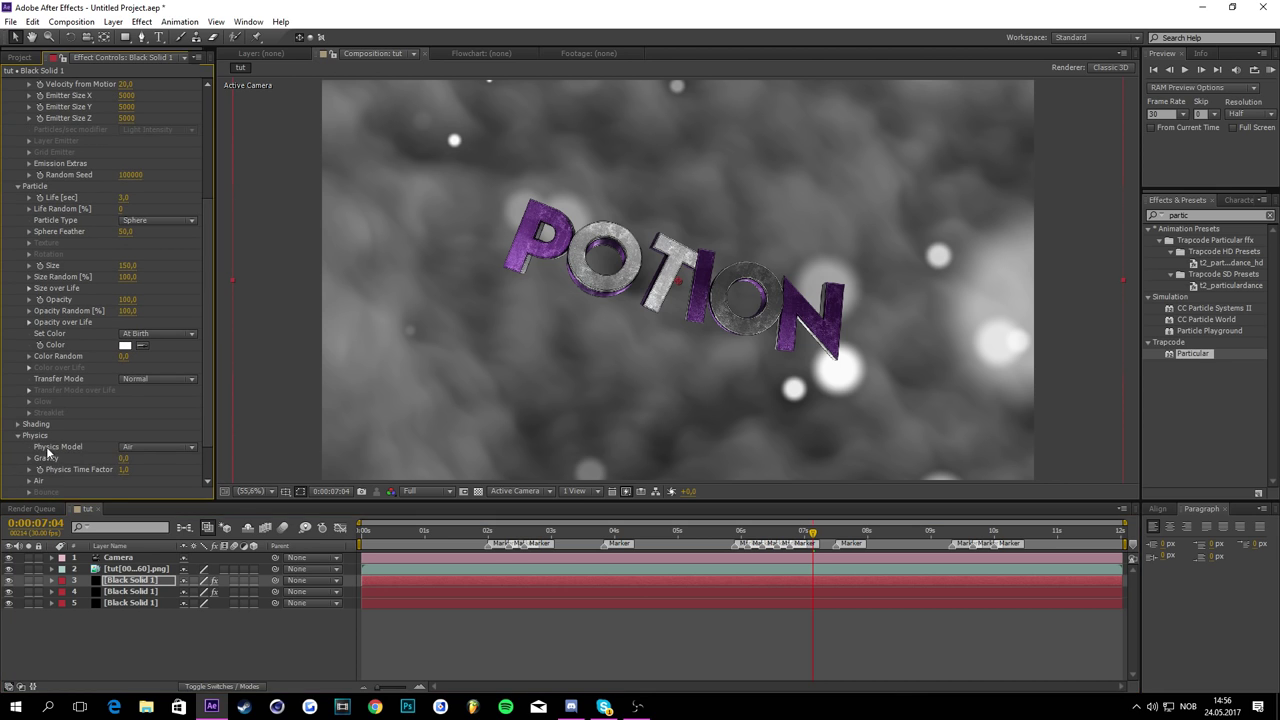
{"action": "left_click", "coordinate": [128, 458]}
{"action": "type", "text": "150"}
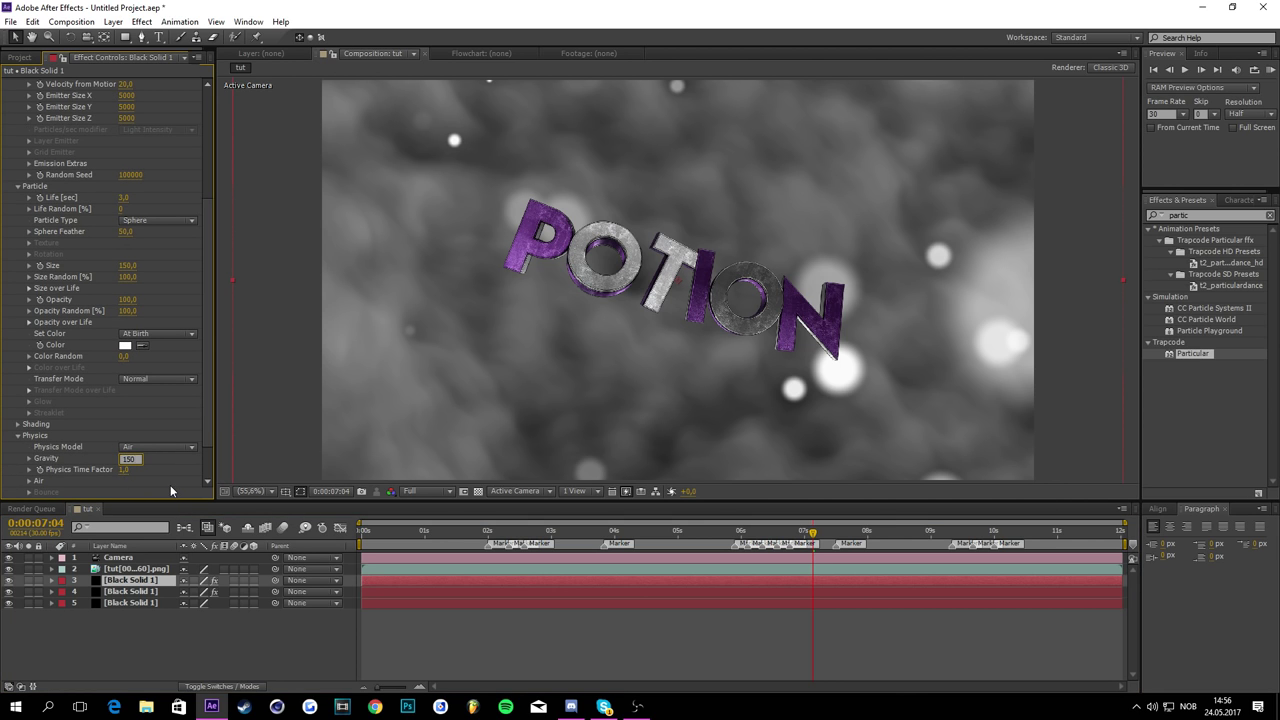
{"action": "key", "text": "Return"}
Step: Change Particular's particle Color to a vivid purple with a hue of about 272°
{"action": "scroll", "coordinate": [96, 369], "scroll_direction": "up", "scroll_amount": 3}
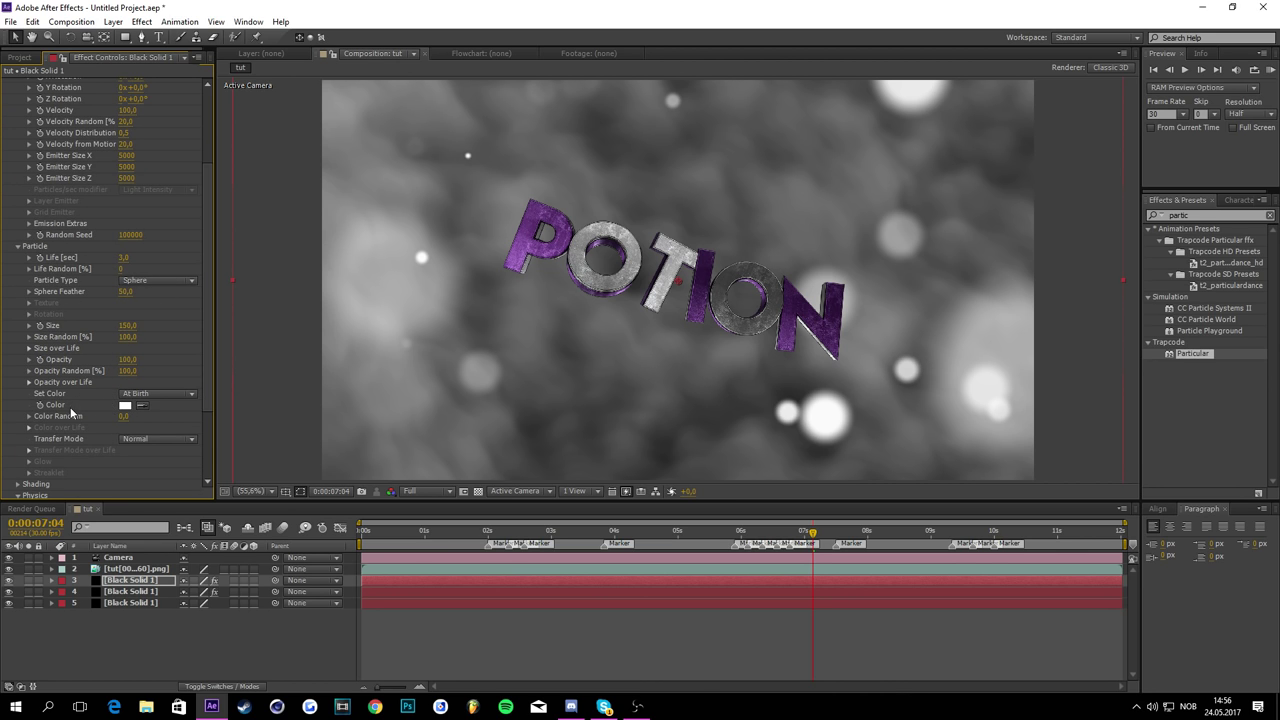
{"action": "left_click", "coordinate": [124, 405]}
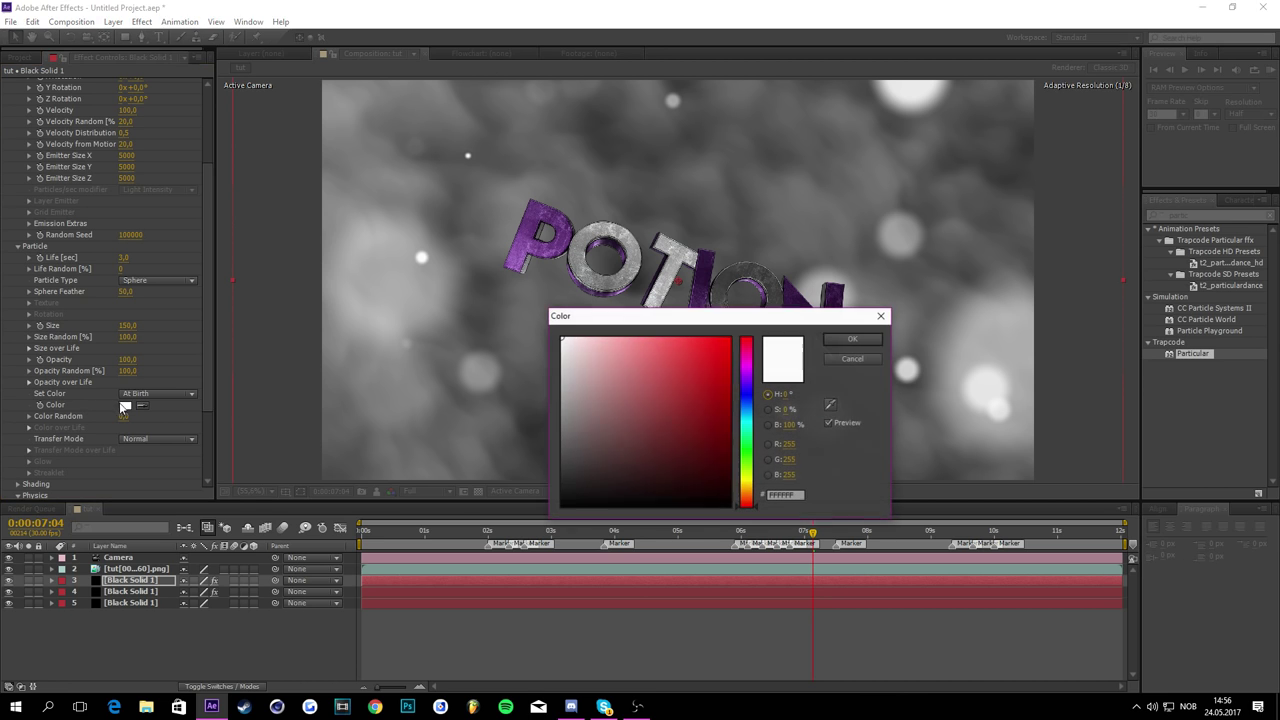
{"action": "left_click", "coordinate": [747, 381]}
{"action": "left_click", "coordinate": [728, 370]}
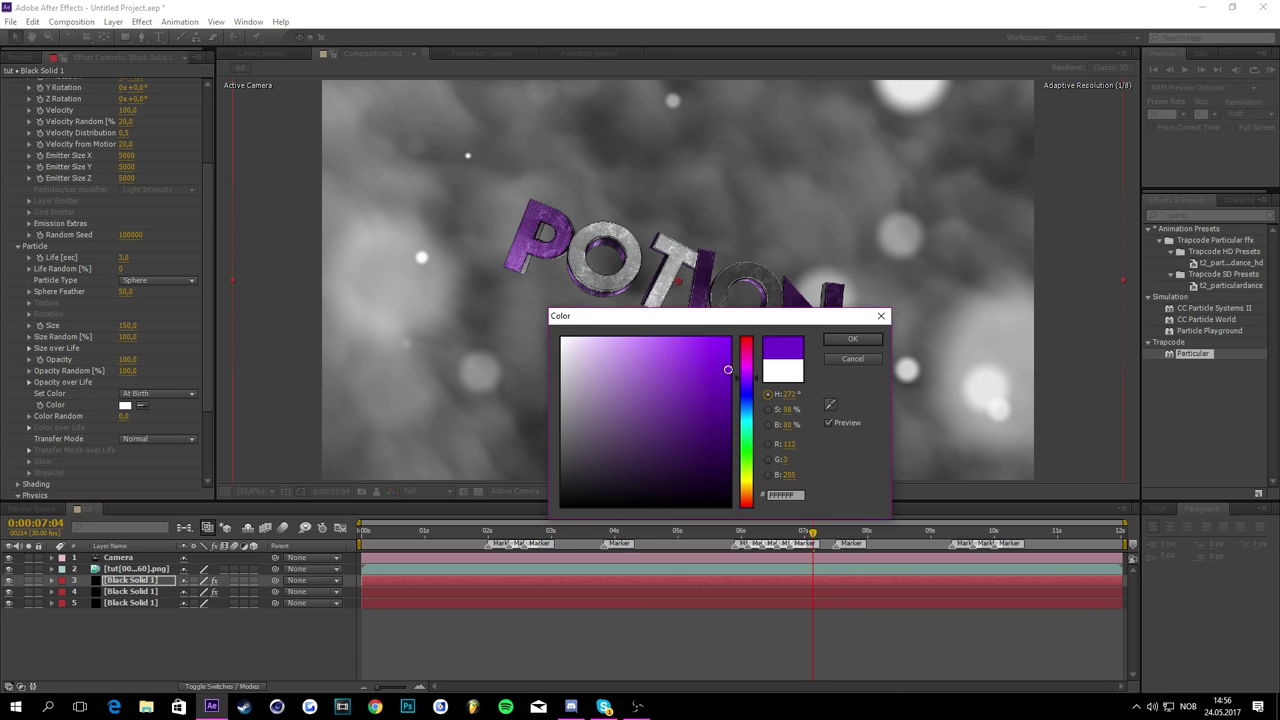
{"action": "left_click", "coordinate": [852, 339]}
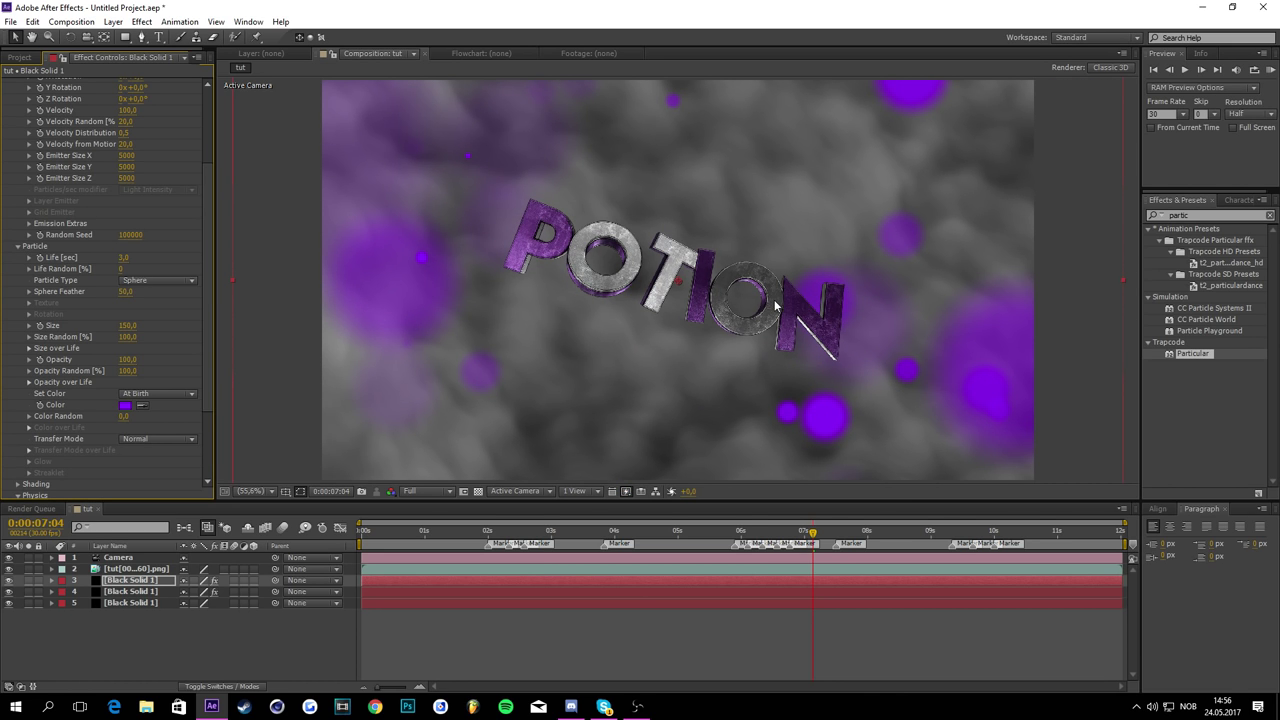
Step: Set Particular's particle Size and Sphere Feather to 100 each
{"action": "scroll", "coordinate": [74, 318], "scroll_direction": "up", "scroll_amount": 3}
{"action": "left_click", "coordinate": [128, 385]}
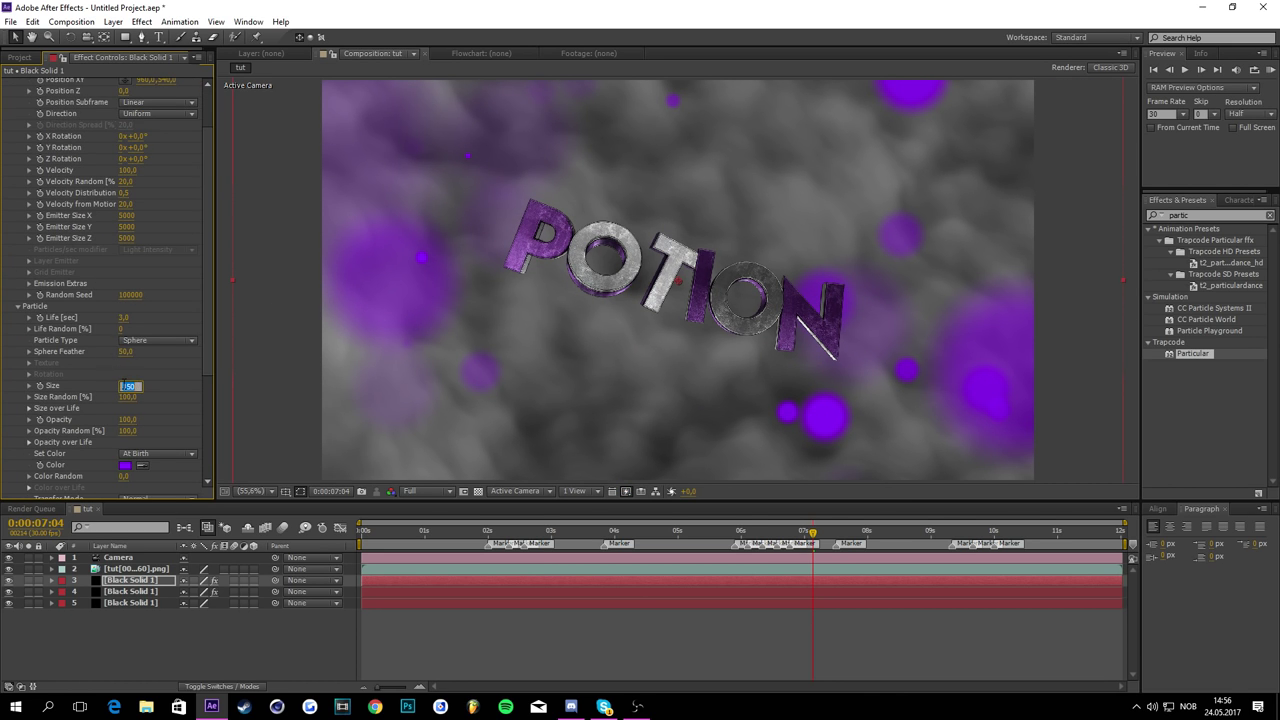
{"action": "key", "text": "Return"}
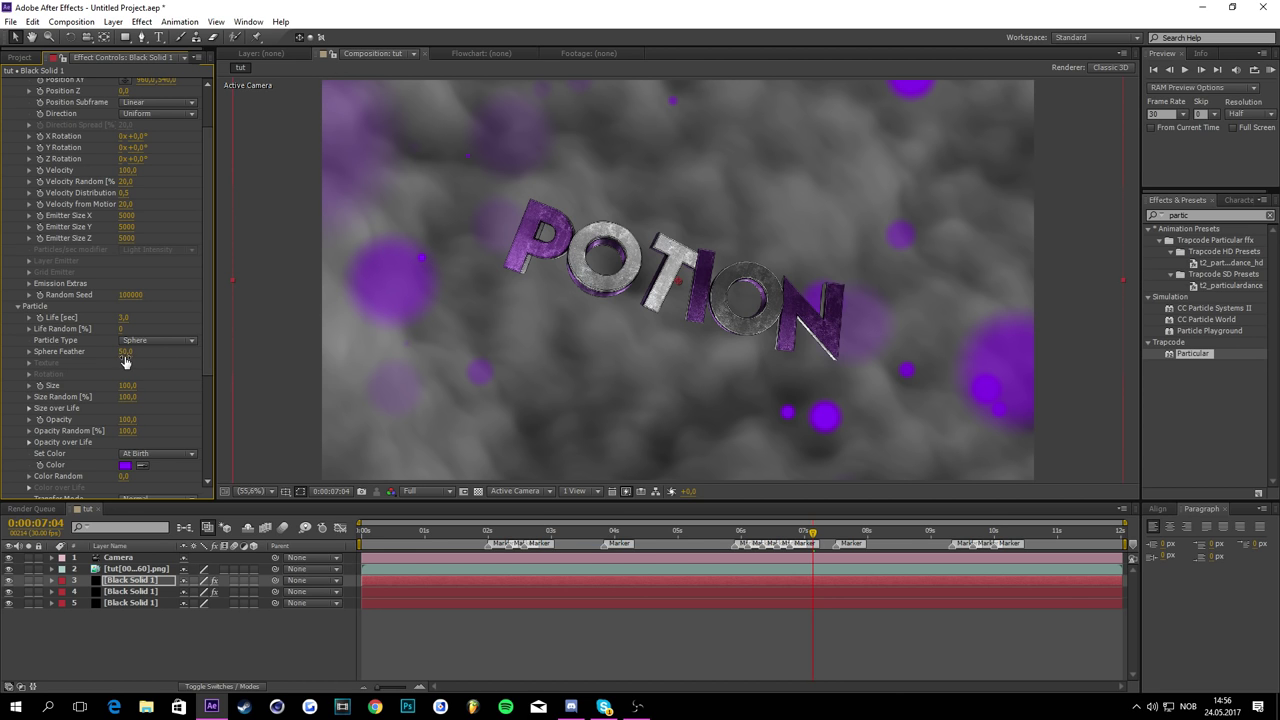
{"action": "left_click_drag", "start_coordinate": [125, 356], "coordinate": [228, 388]}
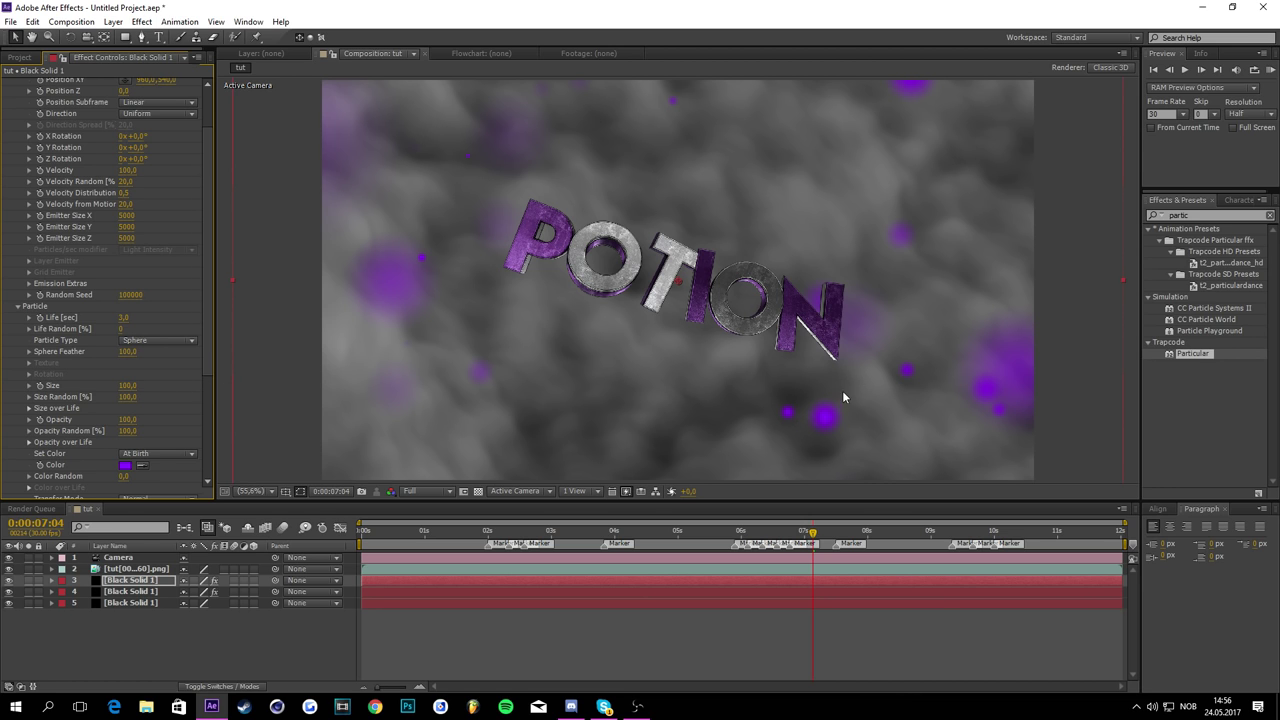
Step: Create a new adjustment layer above all other layers in the tut composition
{"action": "left_click", "coordinate": [160, 655]}
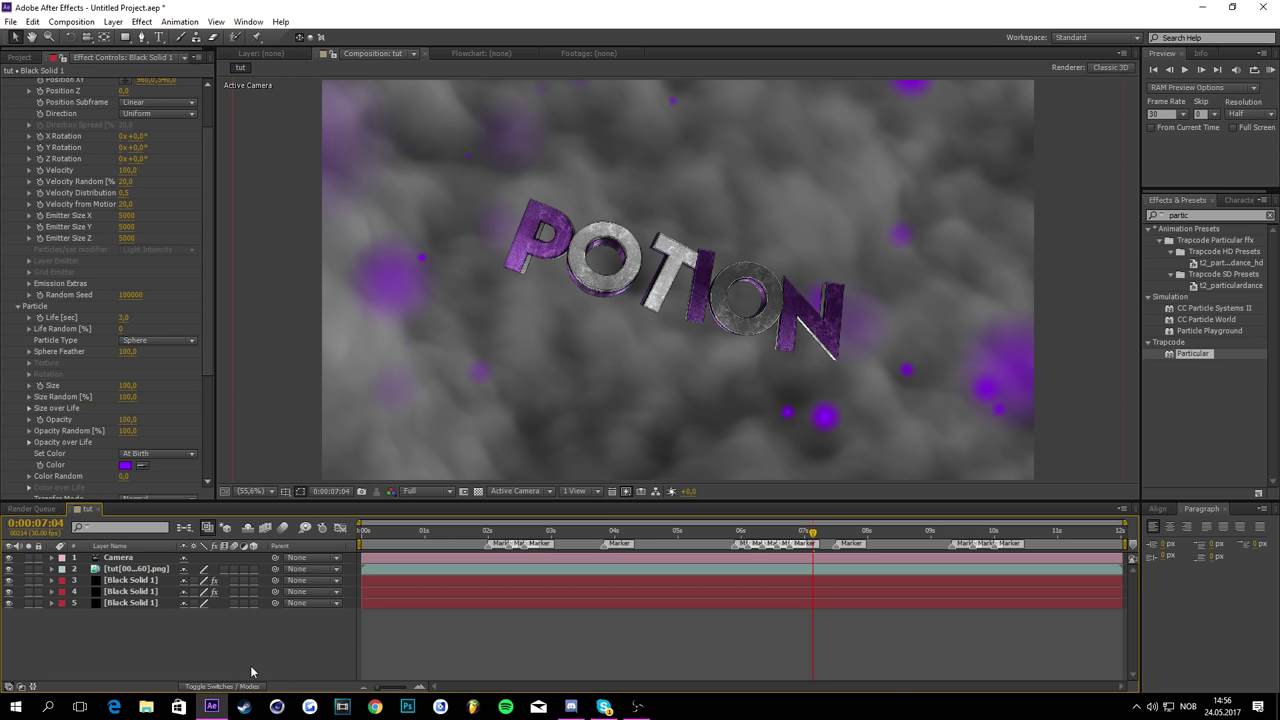
{"action": "right_click", "coordinate": [128, 620]}
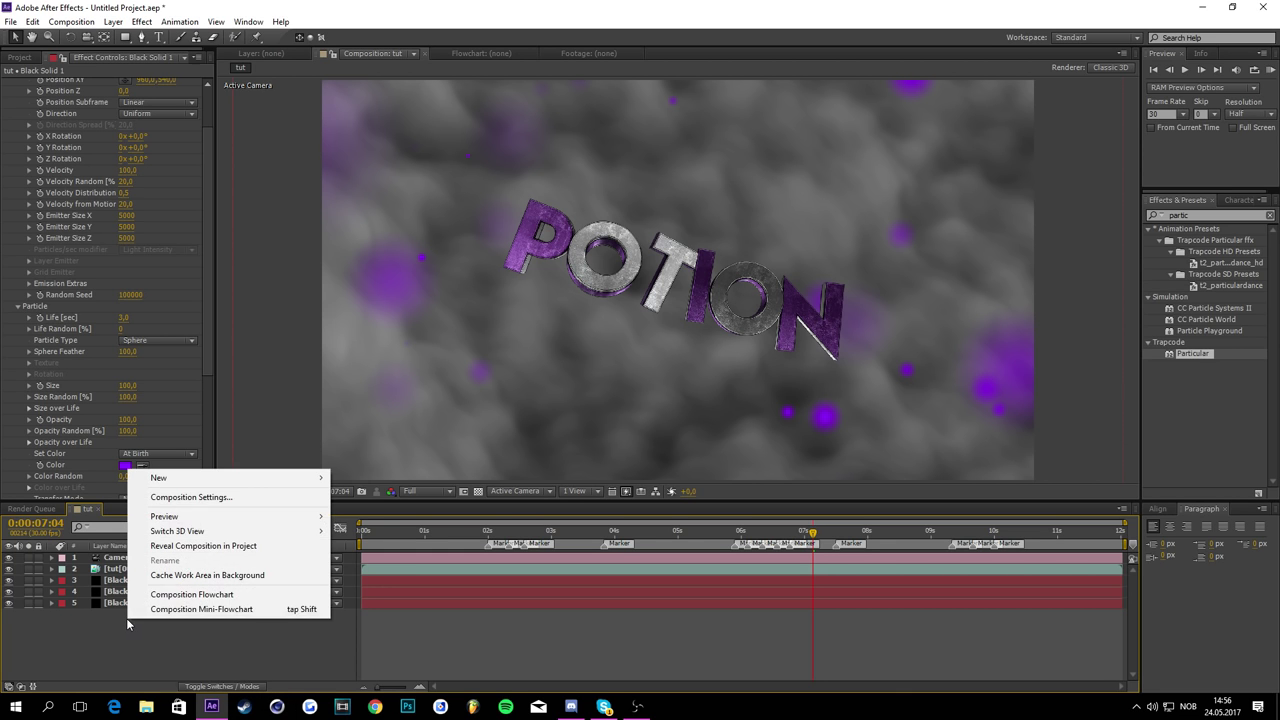
{"action": "mouse_move", "coordinate": [210, 482]}
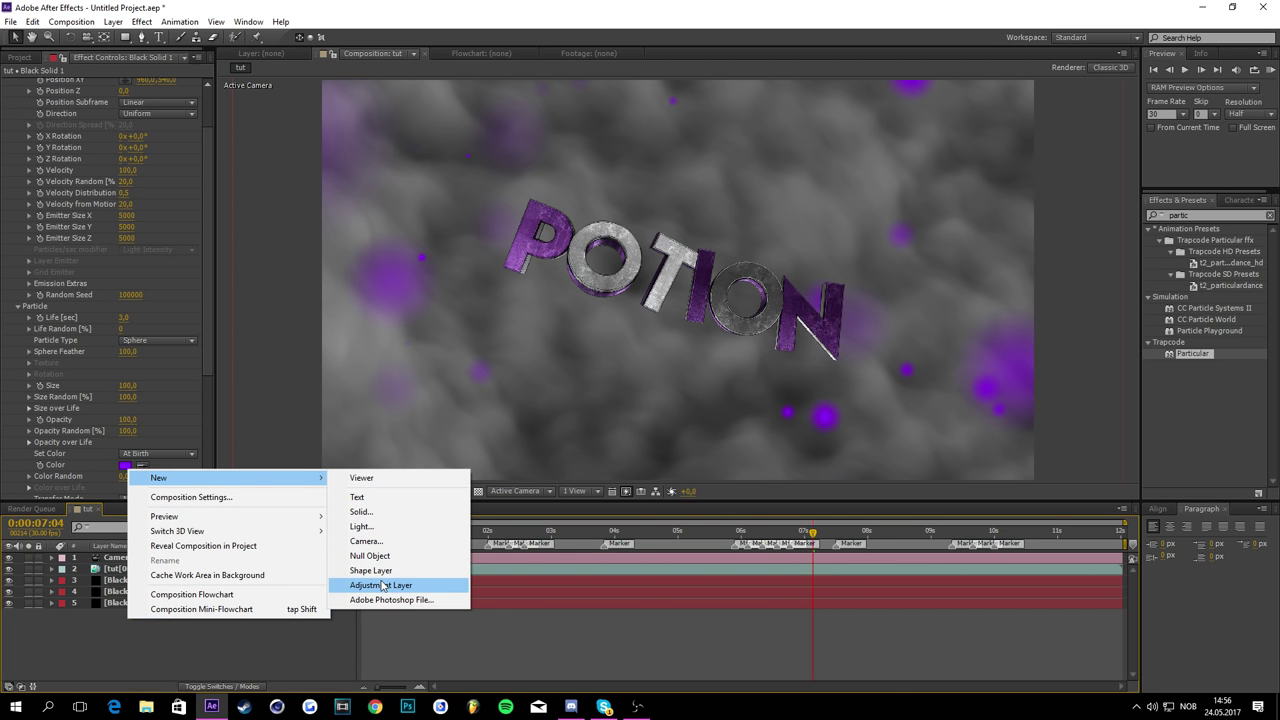
{"action": "left_click", "coordinate": [360, 580]}
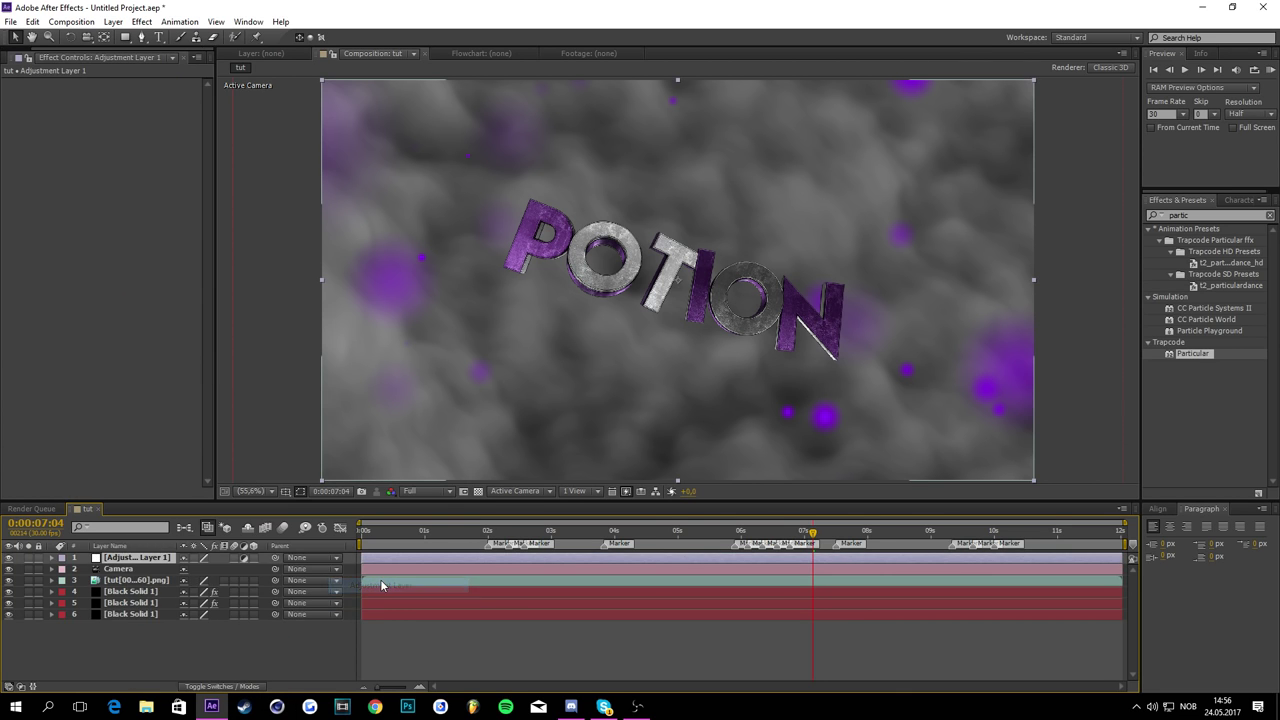
Step: Search the effects for "looks" and apply Magic Bullet Looks to the adjustment layer
{"action": "left_click", "coordinate": [1203, 215]}
{"action": "type", "text": "look"}
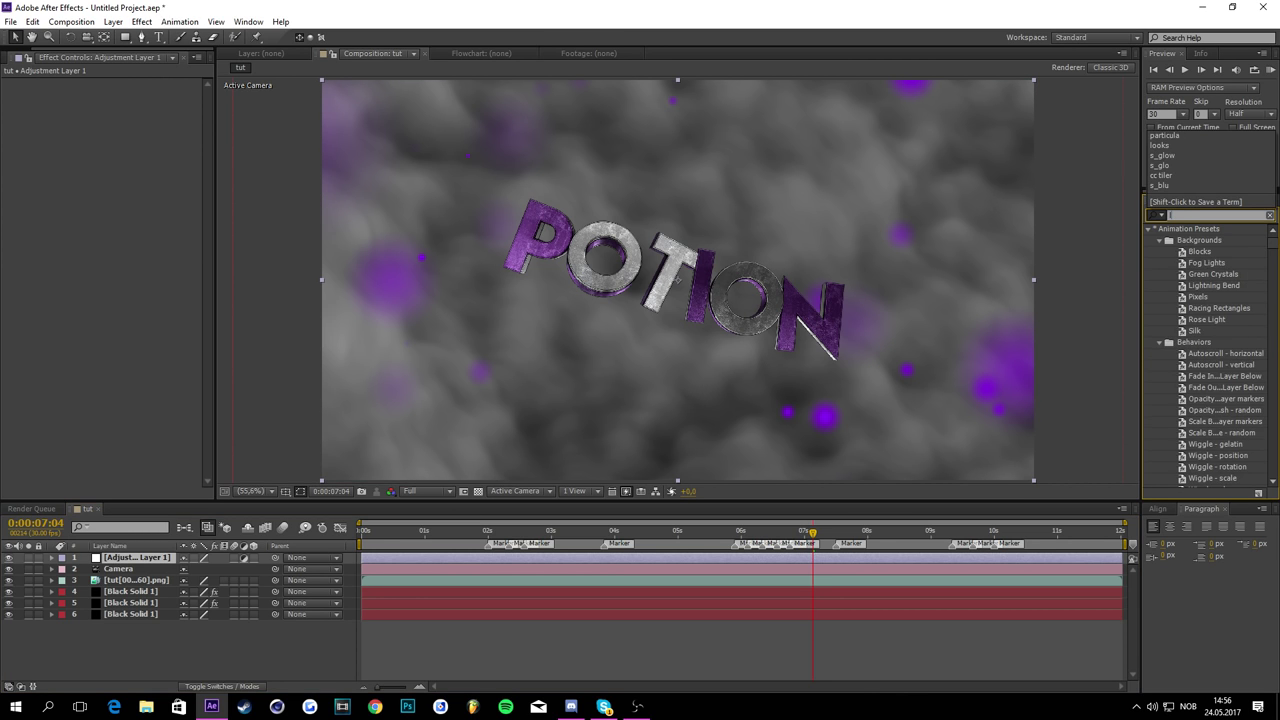
{"action": "type", "text": "s"}
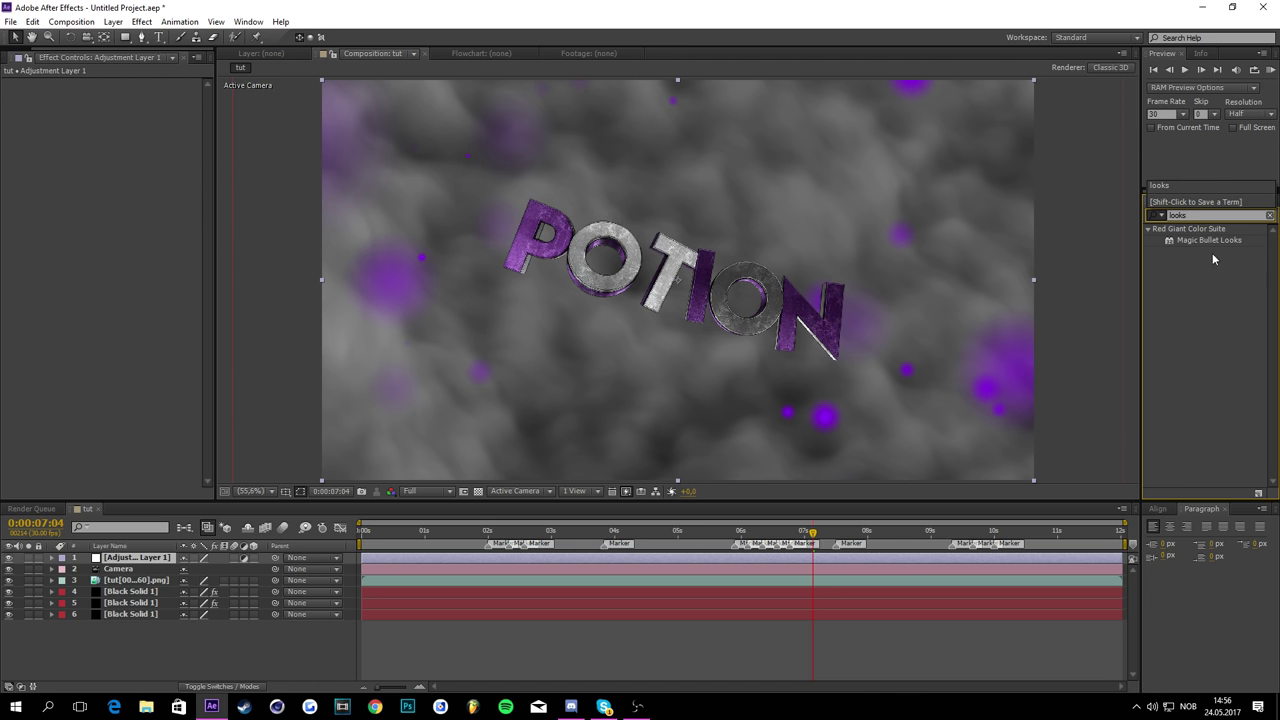
{"action": "left_click_drag", "start_coordinate": [1213, 245], "coordinate": [1060, 281]}
{"action": "left_click", "coordinate": [1236, 236]}
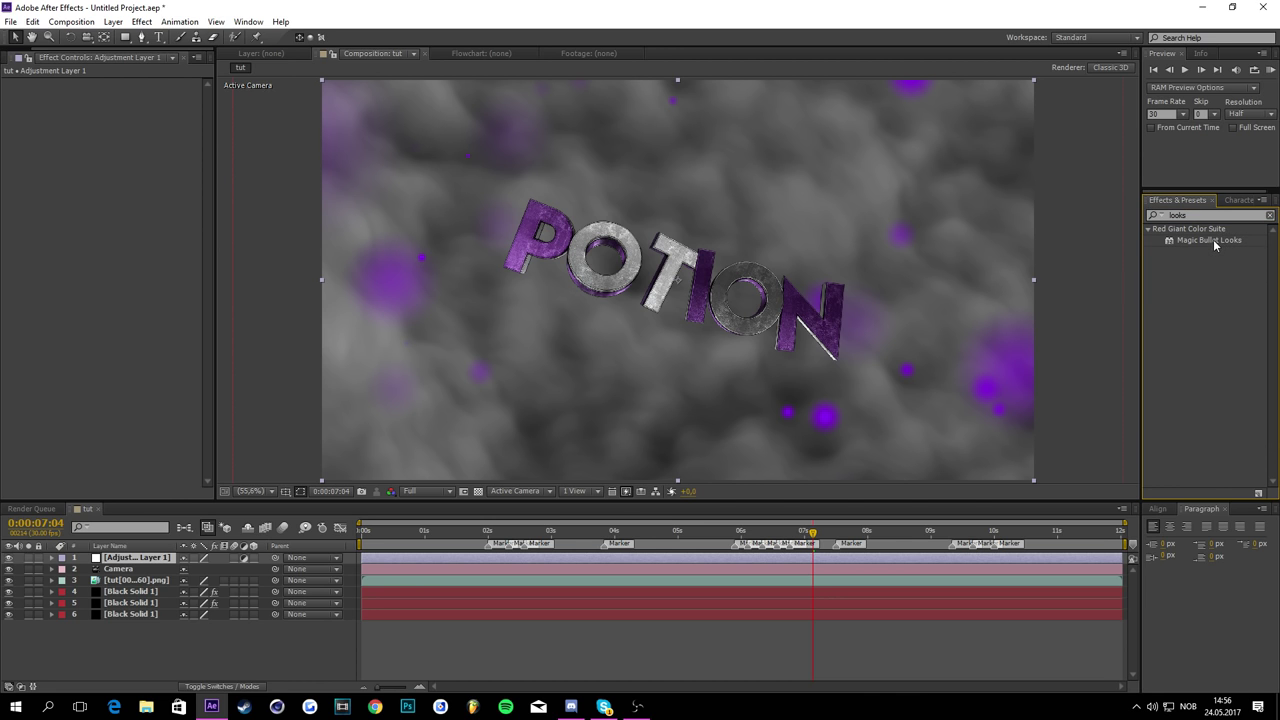
{"action": "left_click_drag", "start_coordinate": [1213, 239], "coordinate": [930, 390]}
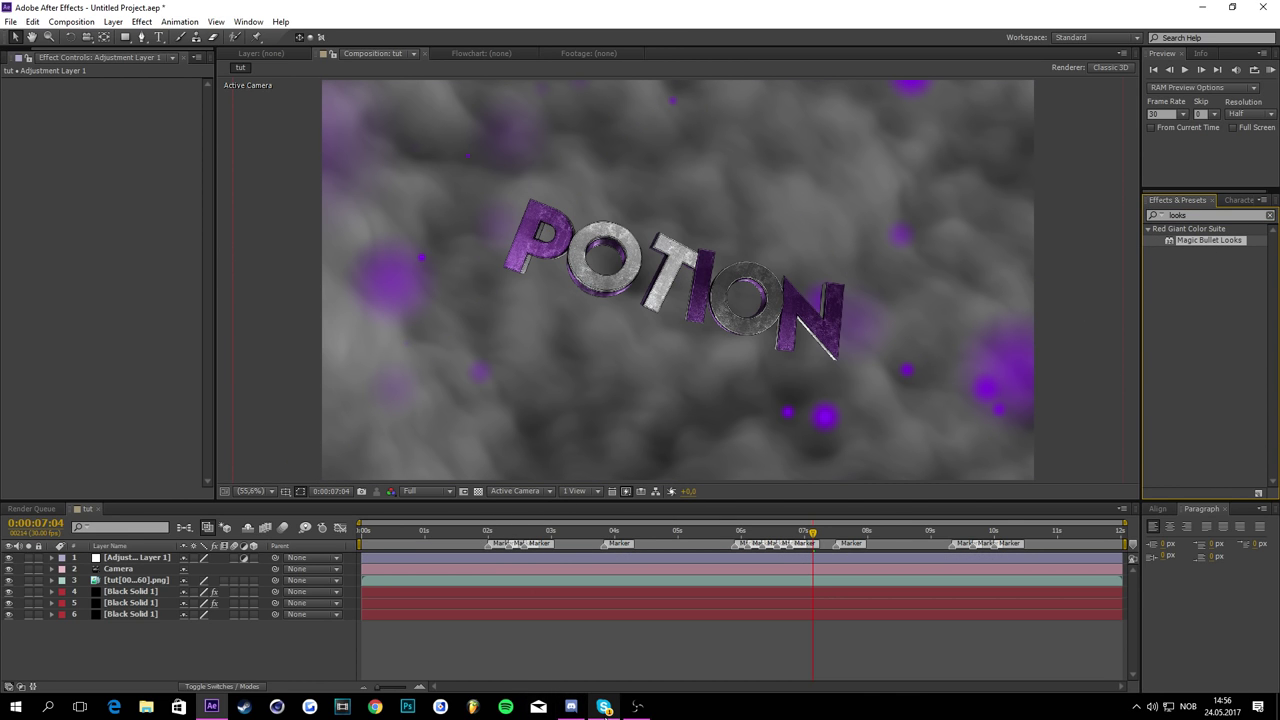
{"action": "left_click", "coordinate": [610, 709]}
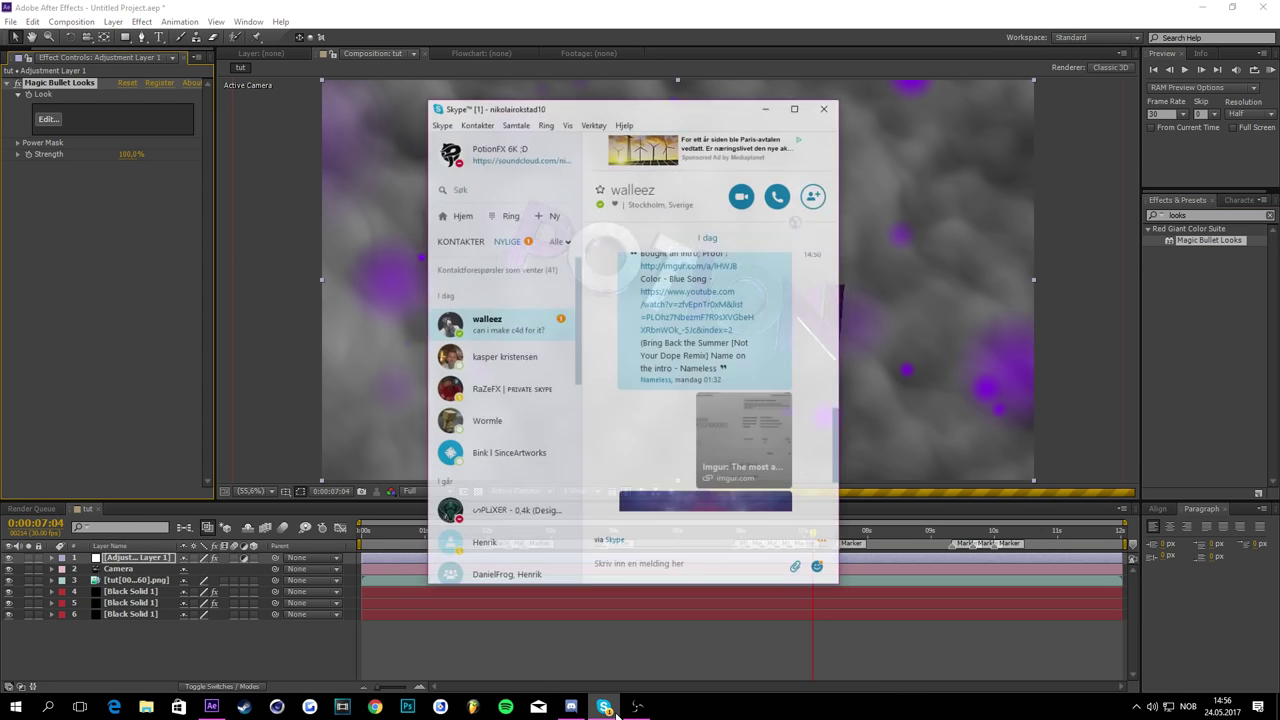
{"action": "left_click", "coordinate": [608, 709]}
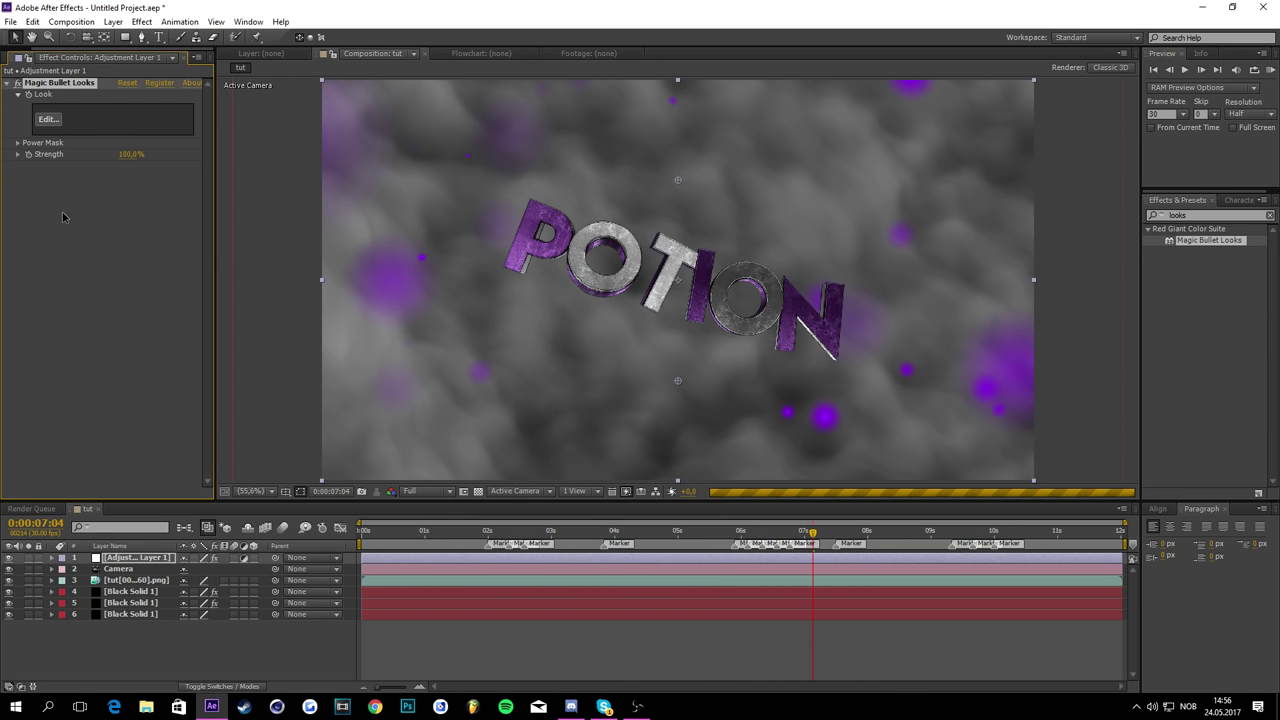
{"action": "left_click", "coordinate": [69, 365]}
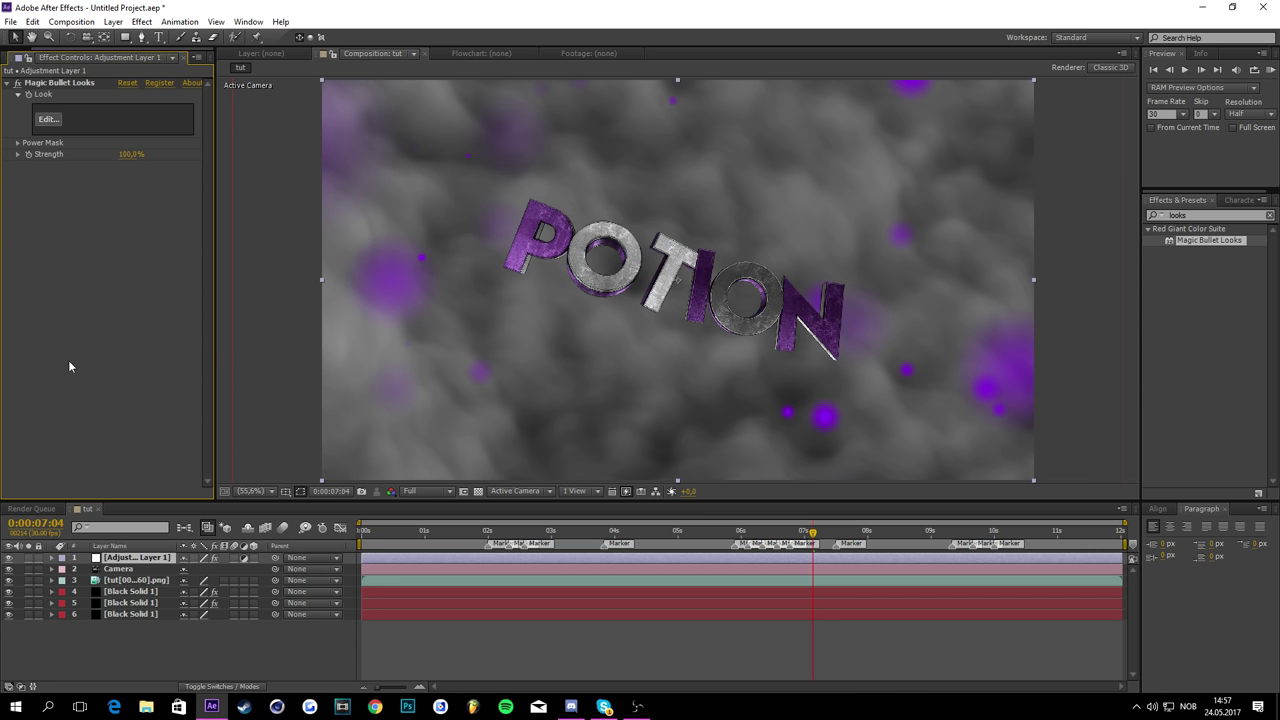
Step: Open the Magic Bullet Looks editor and browse its custom look presets and available tools
{"action": "left_click", "coordinate": [40, 120]}
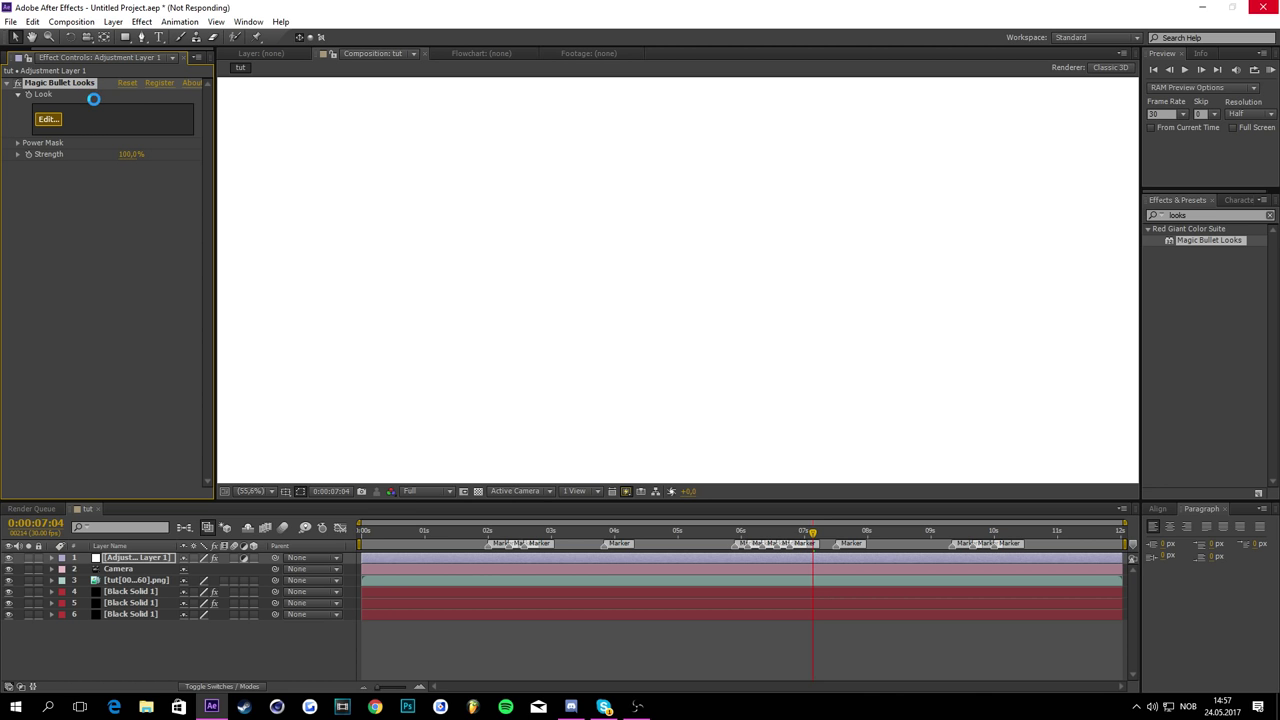
{"action": "scroll", "coordinate": [486, 326], "scroll_direction": "down", "scroll_amount": 2}
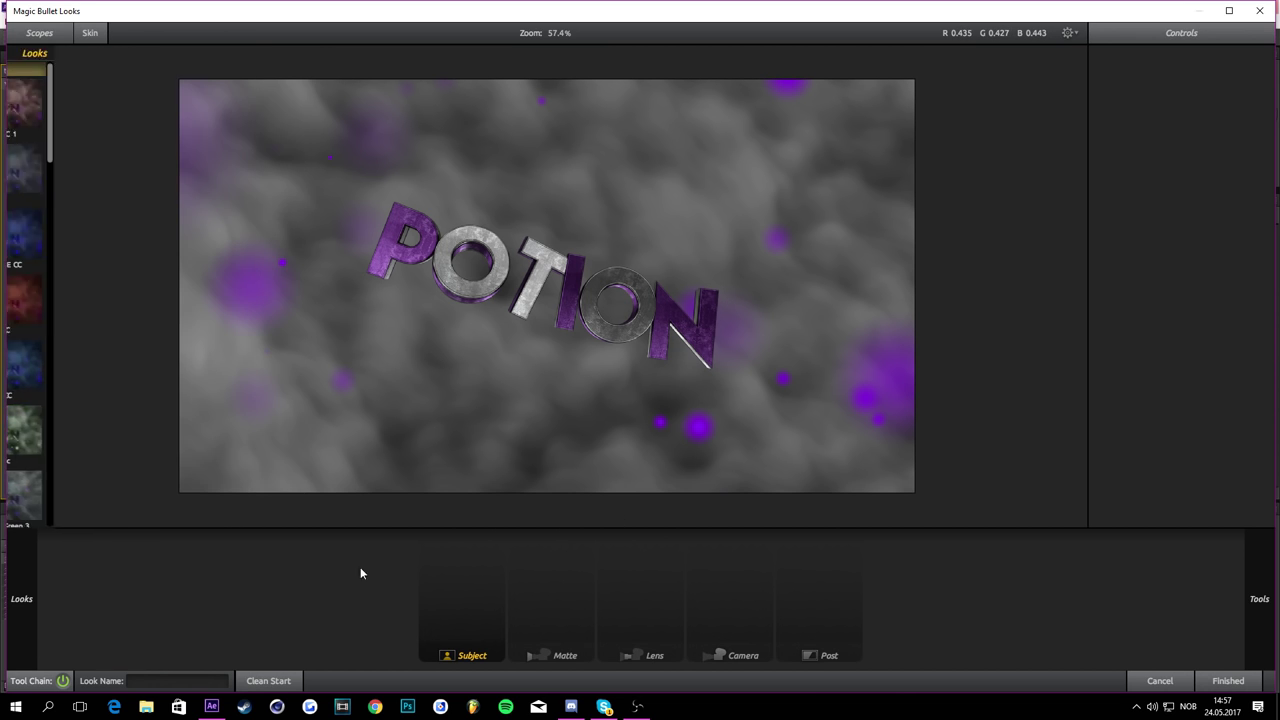
{"action": "mouse_move", "coordinate": [37, 640]}
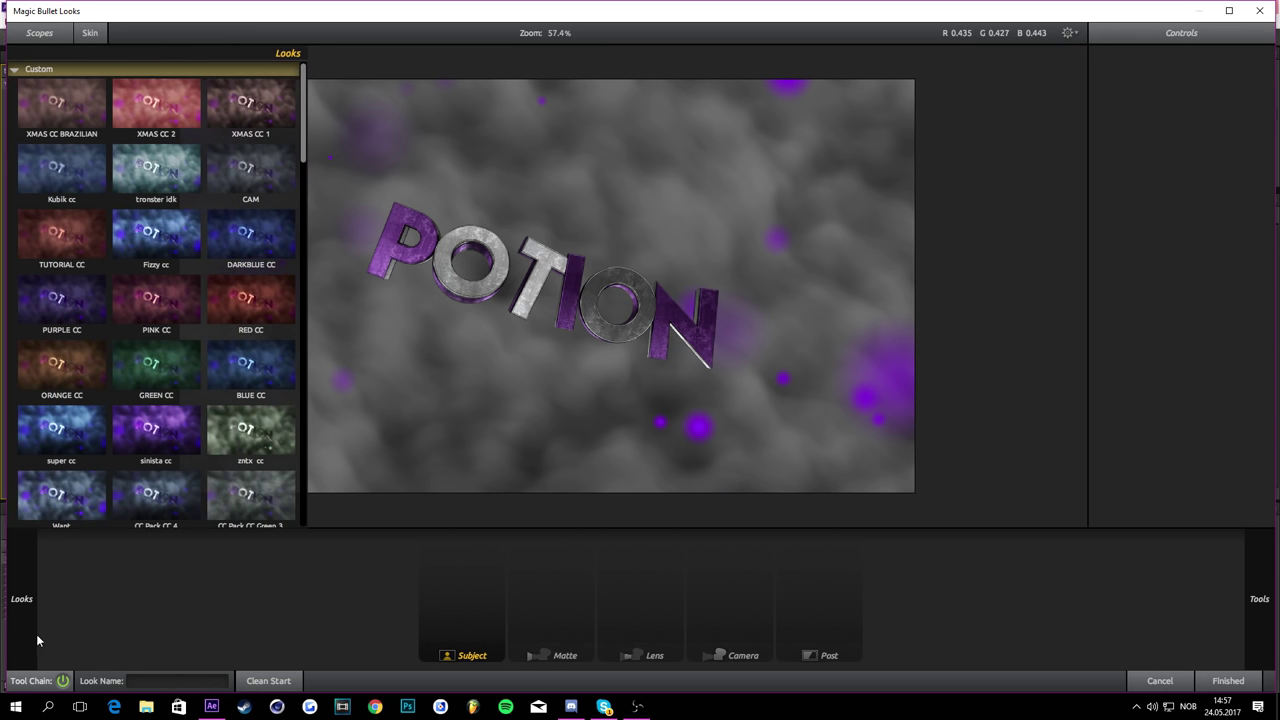
{"action": "left_click", "coordinate": [172, 436]}
{"action": "left_click", "coordinate": [155, 228]}
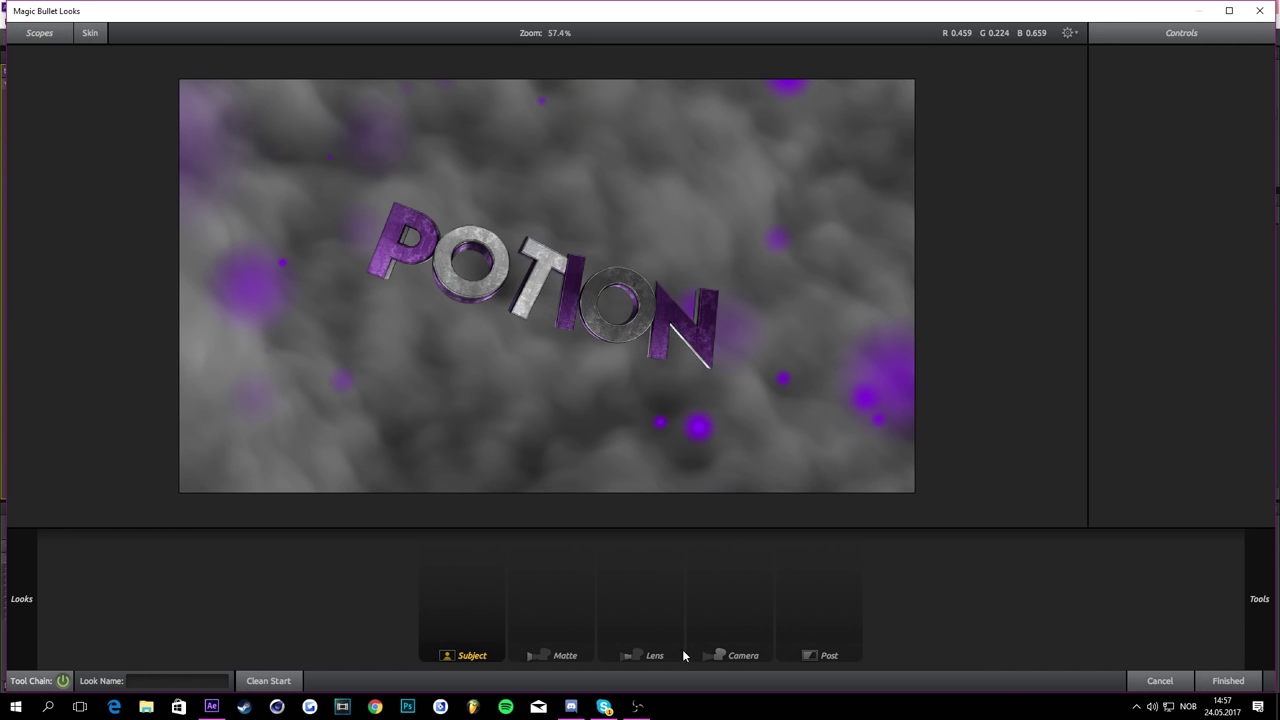
{"action": "mouse_move", "coordinate": [1249, 586]}
{"action": "scroll", "coordinate": [1066, 403], "scroll_direction": "down", "scroll_amount": 2}
{"action": "mouse_move", "coordinate": [1242, 566]}
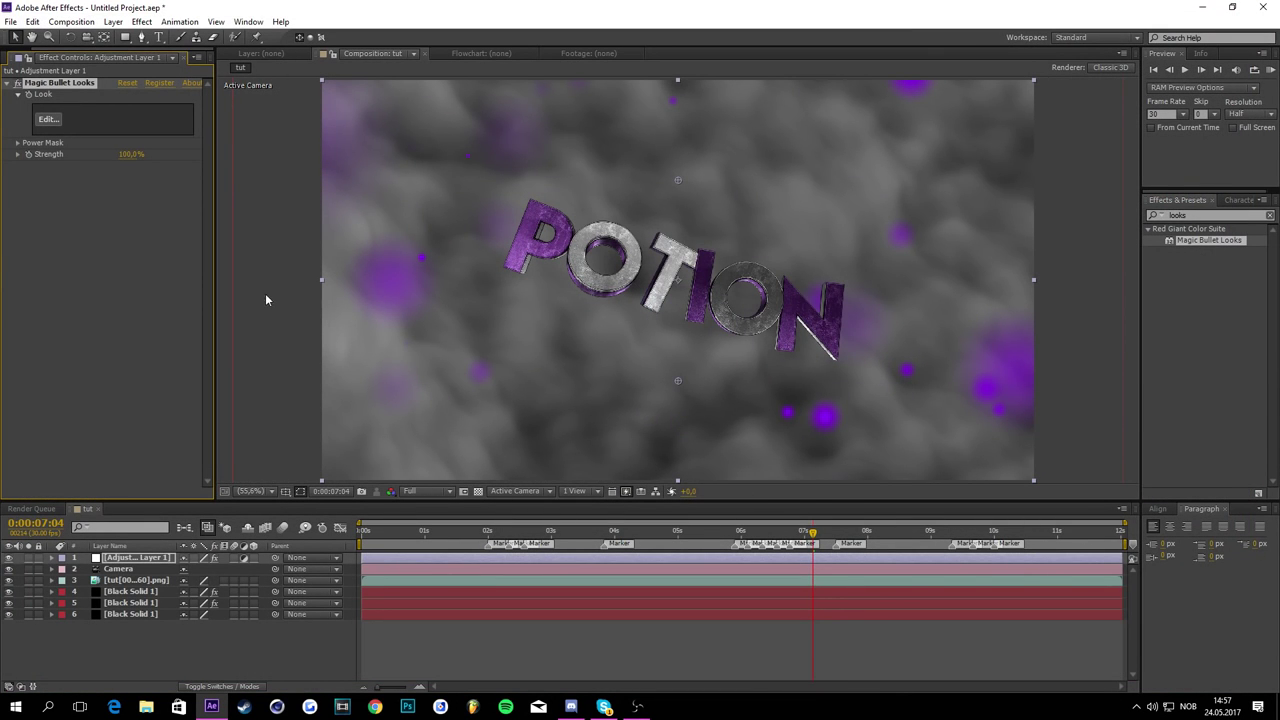
Step: Reopen the Magic Bullet Looks editor, add the Pop tool to the Subject stage and set Pop to +100%
{"action": "left_click", "coordinate": [48, 126]}
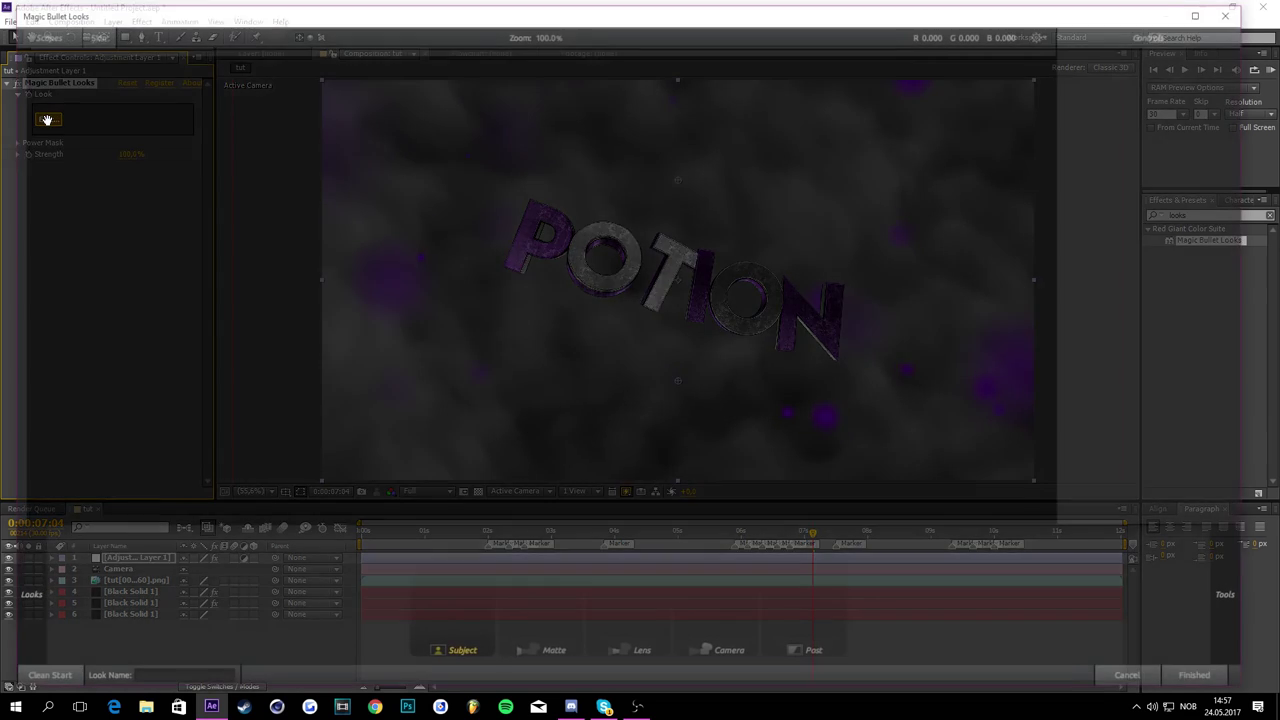
{"action": "mouse_move", "coordinate": [1235, 595]}
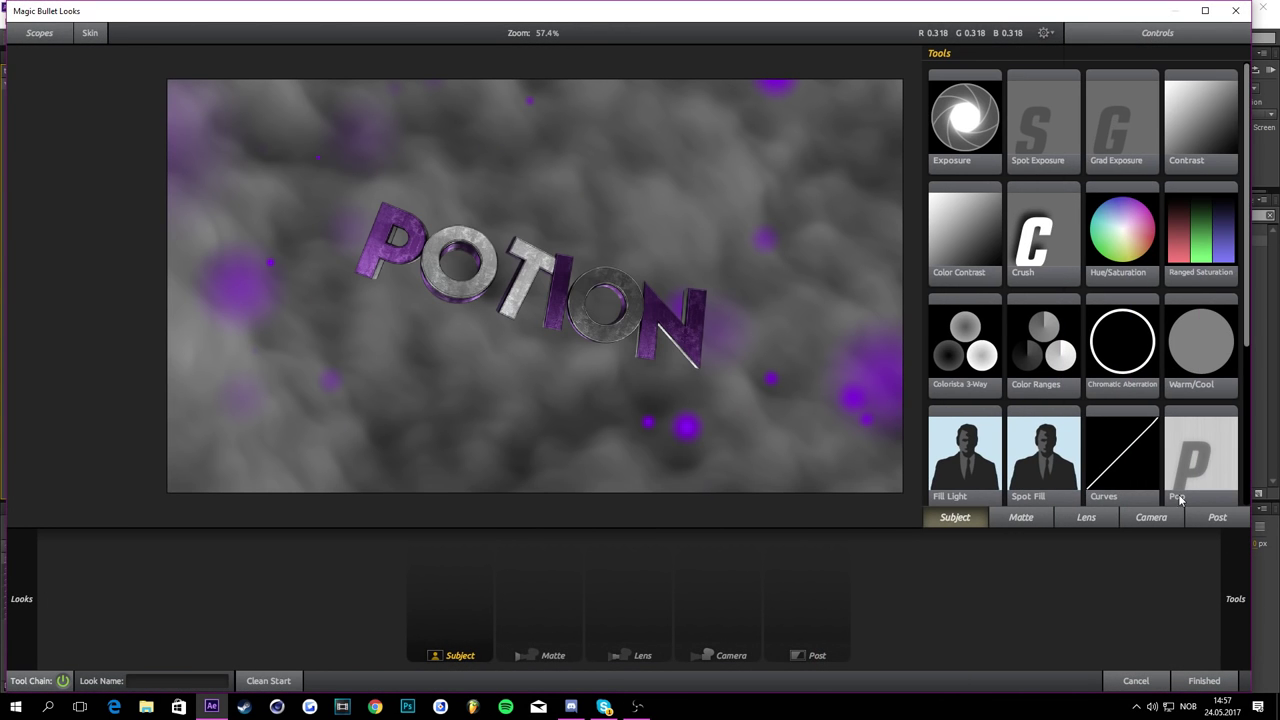
{"action": "left_click_drag", "start_coordinate": [1197, 472], "coordinate": [660, 580]}
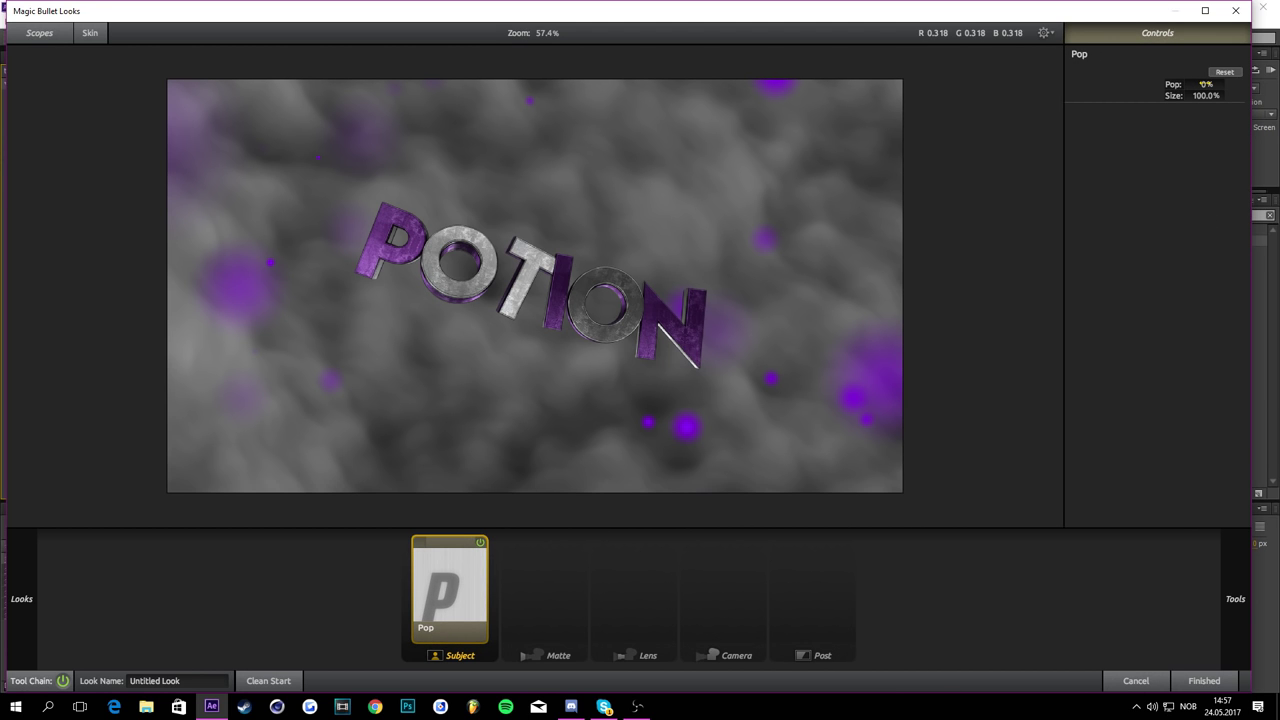
{"action": "left_click_drag", "start_coordinate": [1203, 84], "coordinate": [1203, 94]}
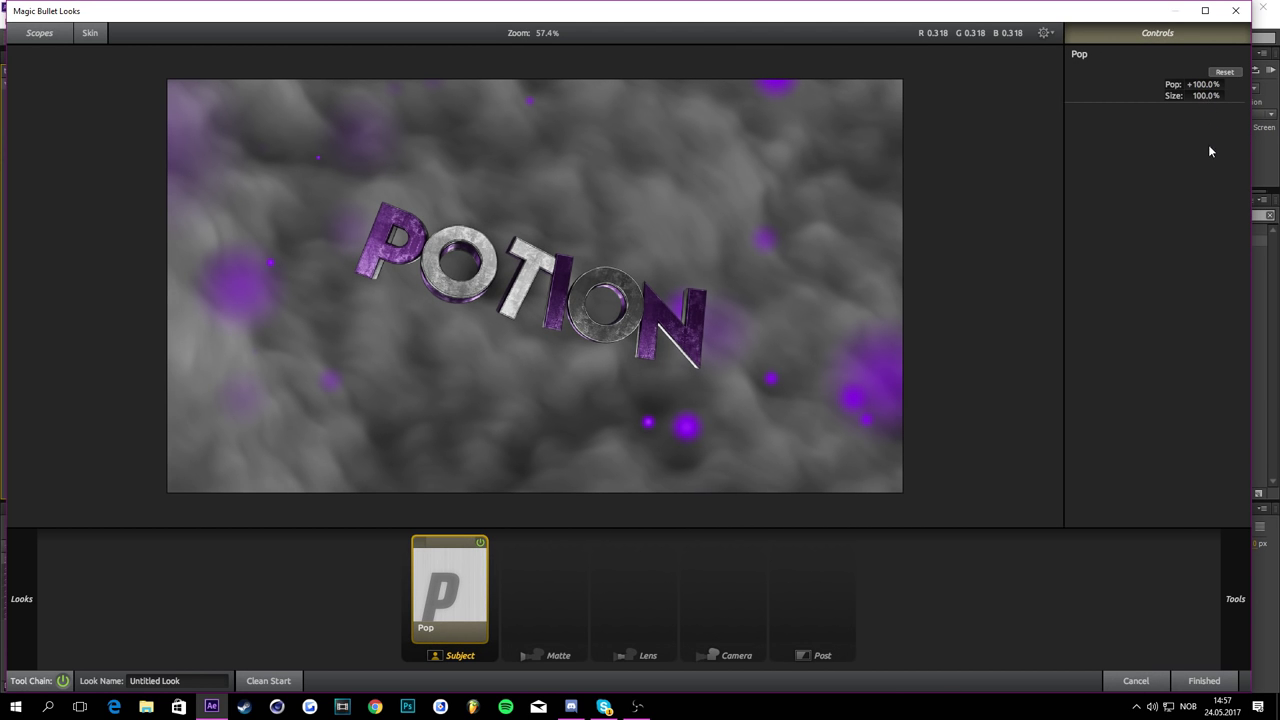
Step: Add a LUT tool to the Subject stage and choose the Eos Standard To Cool LUT
{"action": "mouse_move", "coordinate": [1238, 610]}
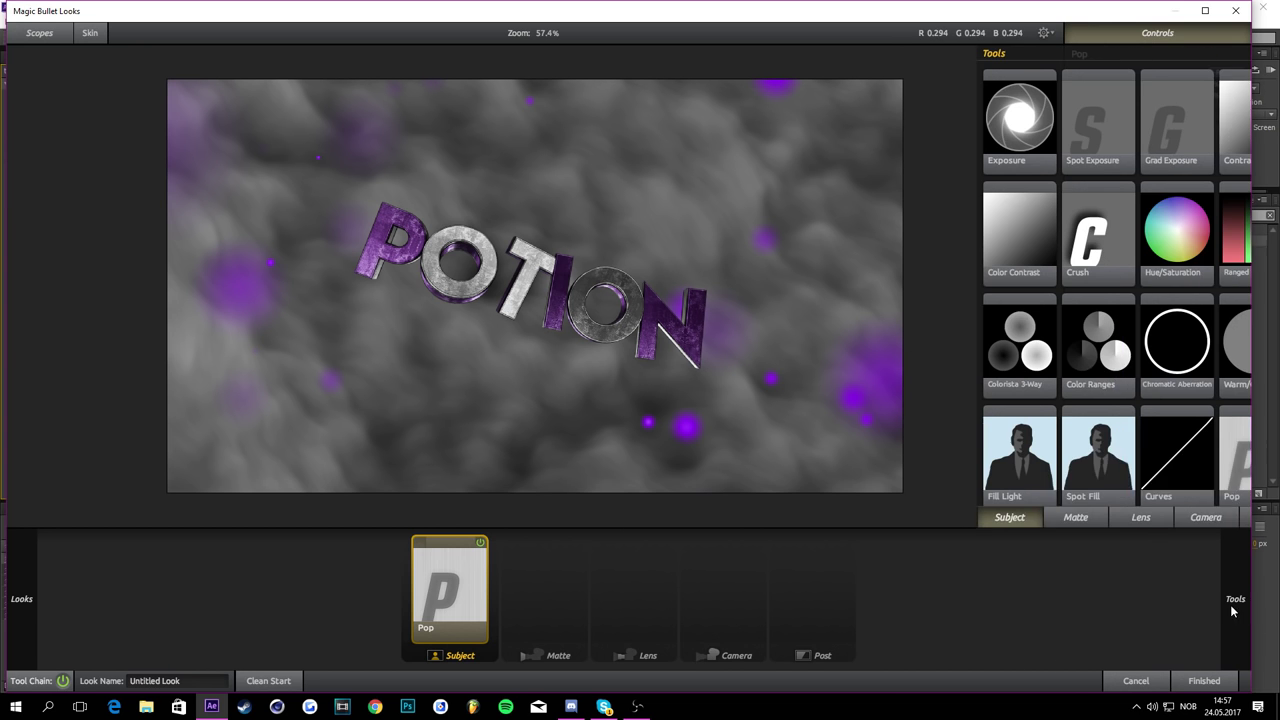
{"action": "scroll", "coordinate": [1070, 380], "scroll_direction": "down", "scroll_amount": 3}
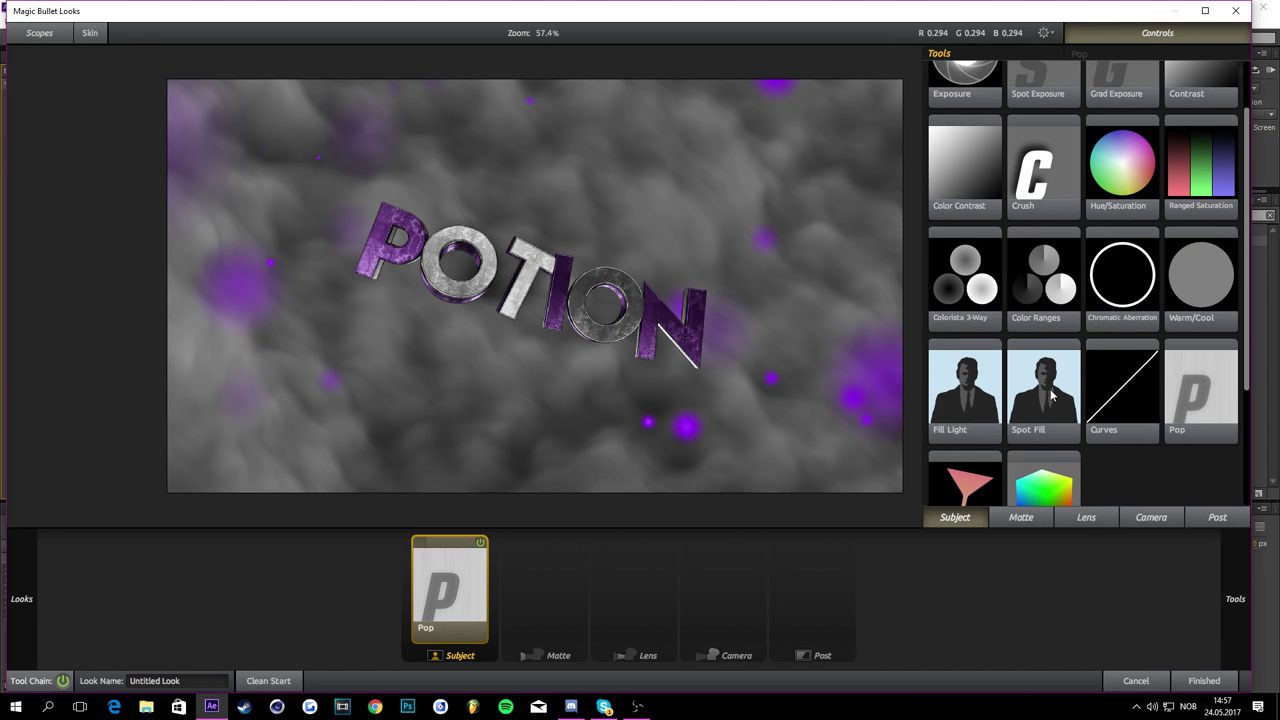
{"action": "double_click", "coordinate": [1040, 462]}
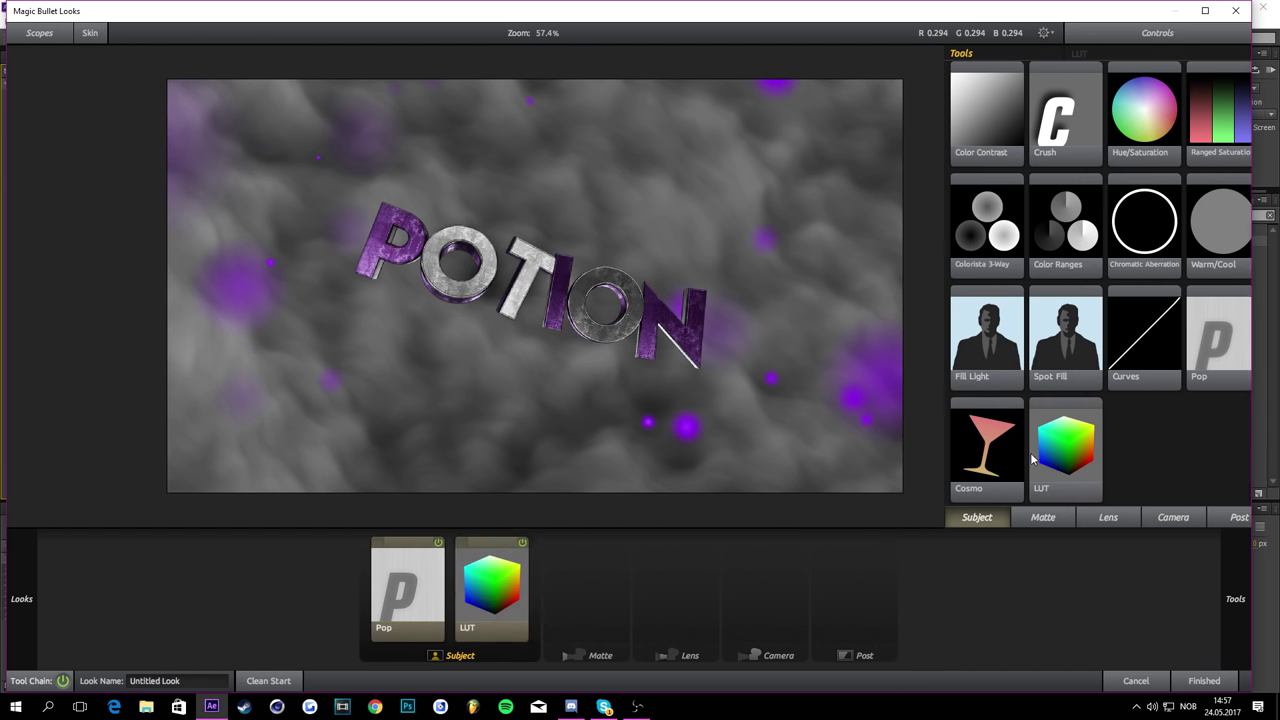
{"action": "left_click", "coordinate": [1110, 72]}
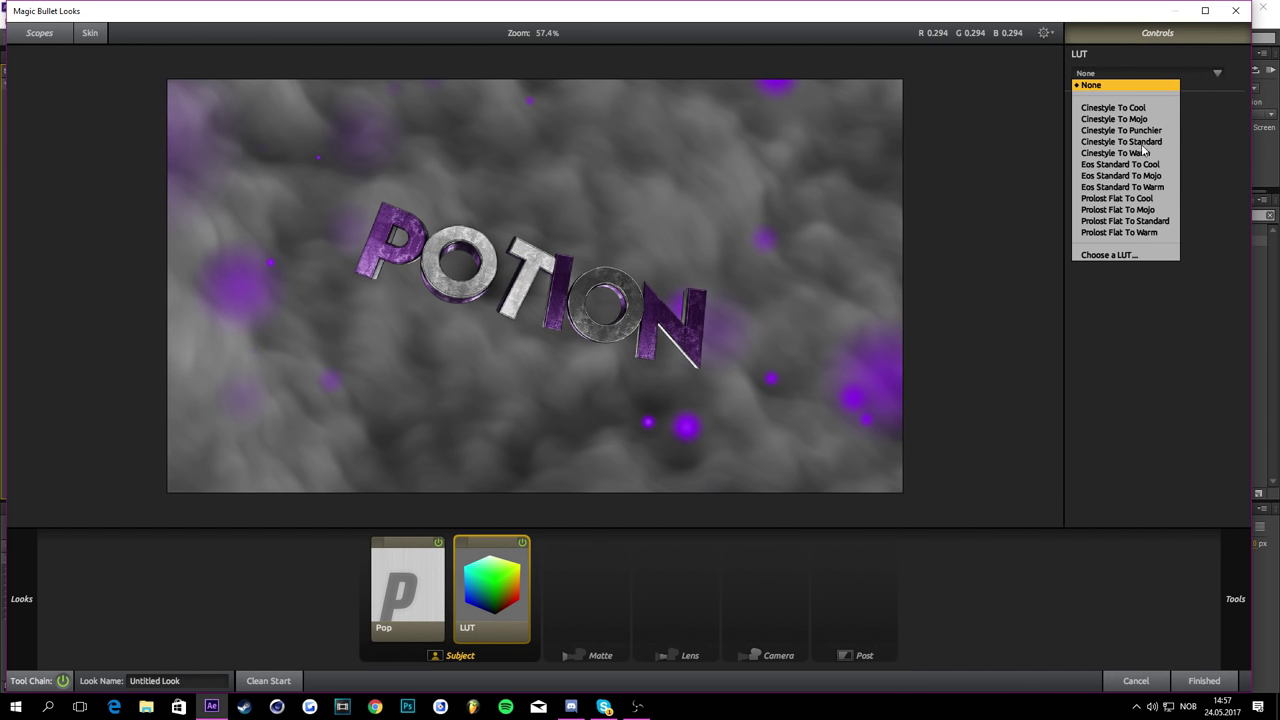
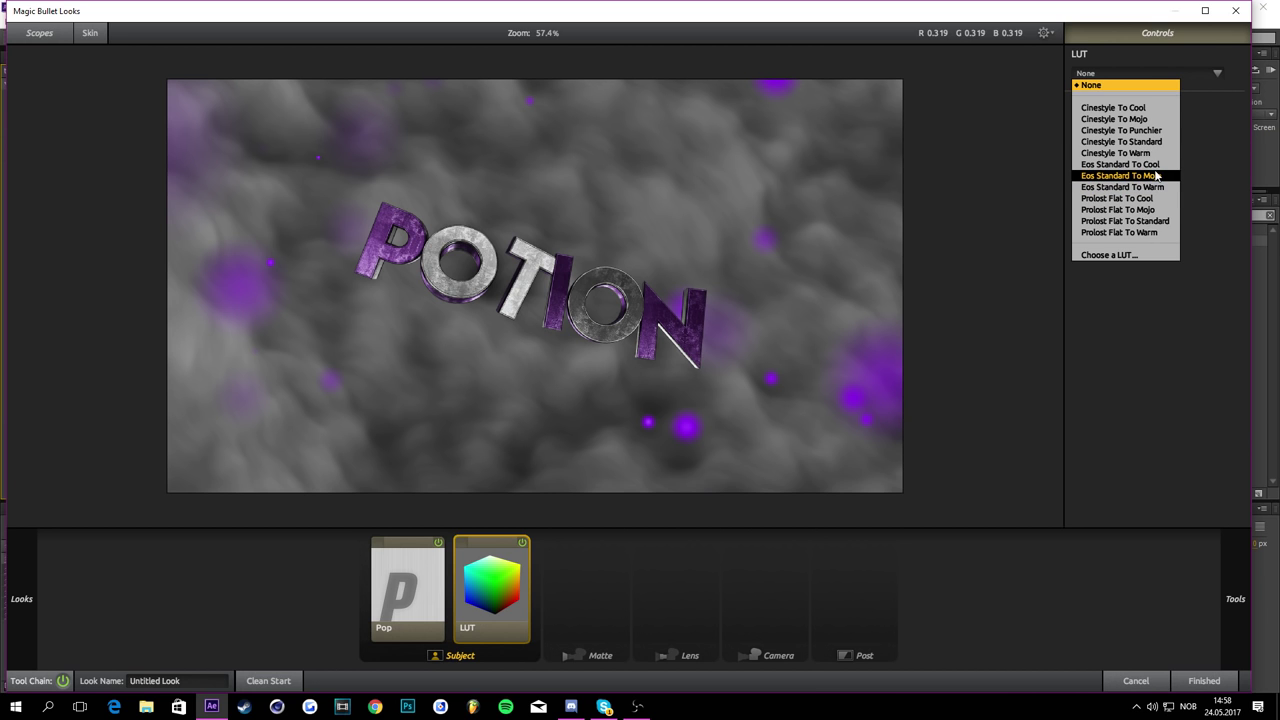
{"action": "left_click", "coordinate": [1150, 164]}
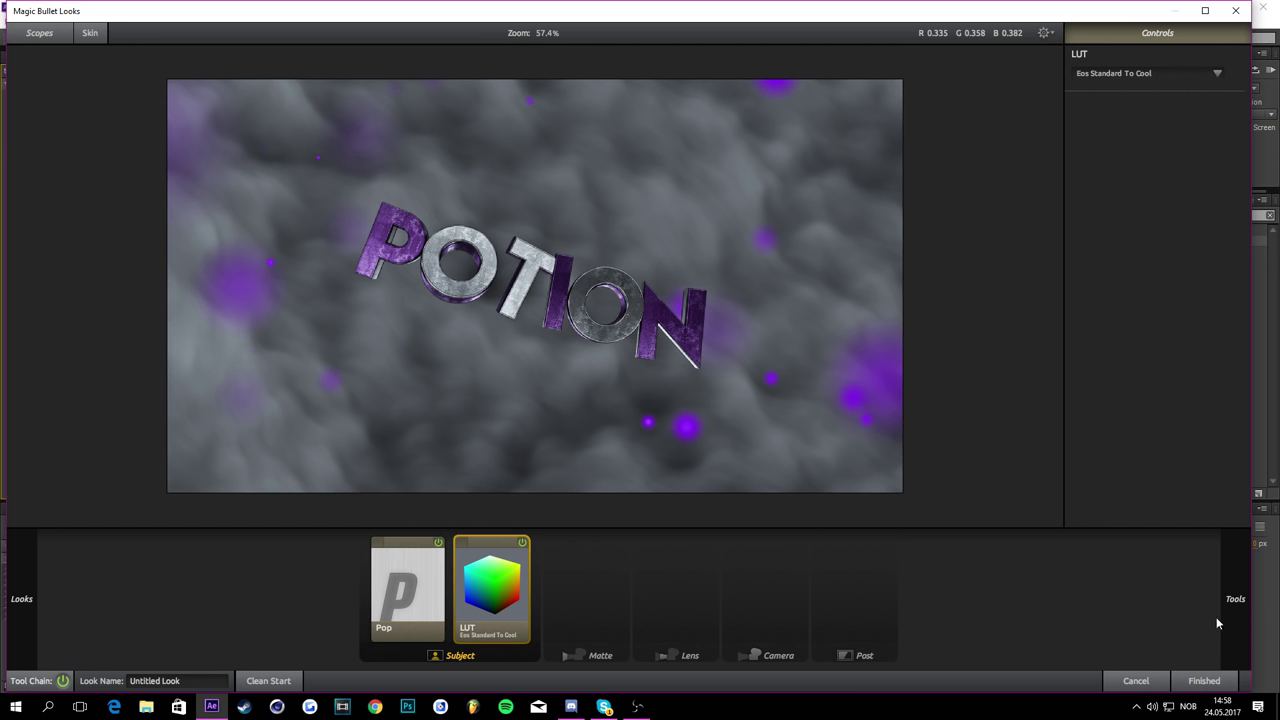
Step: Add three Diffusion tools to the Matte stage of the look
{"action": "mouse_move", "coordinate": [1240, 598]}
{"action": "scroll", "coordinate": [1140, 391], "scroll_direction": "down", "scroll_amount": 3}
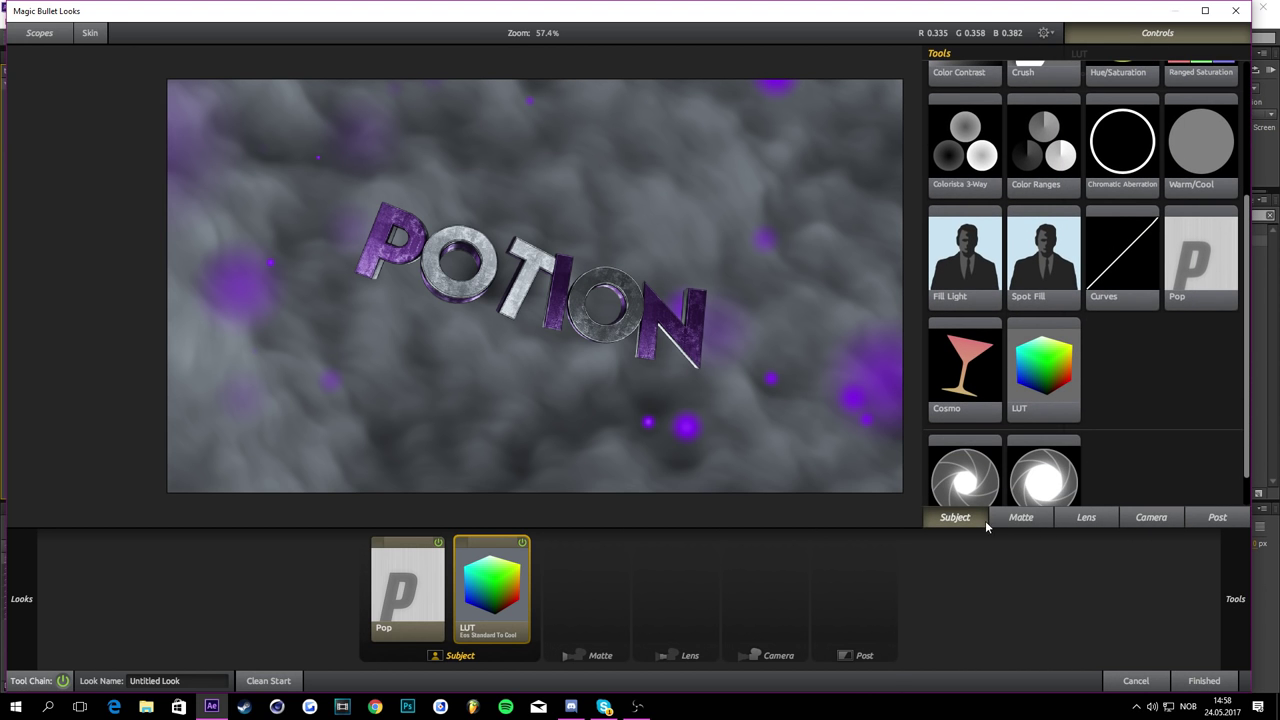
{"action": "left_click", "coordinate": [1018, 517]}
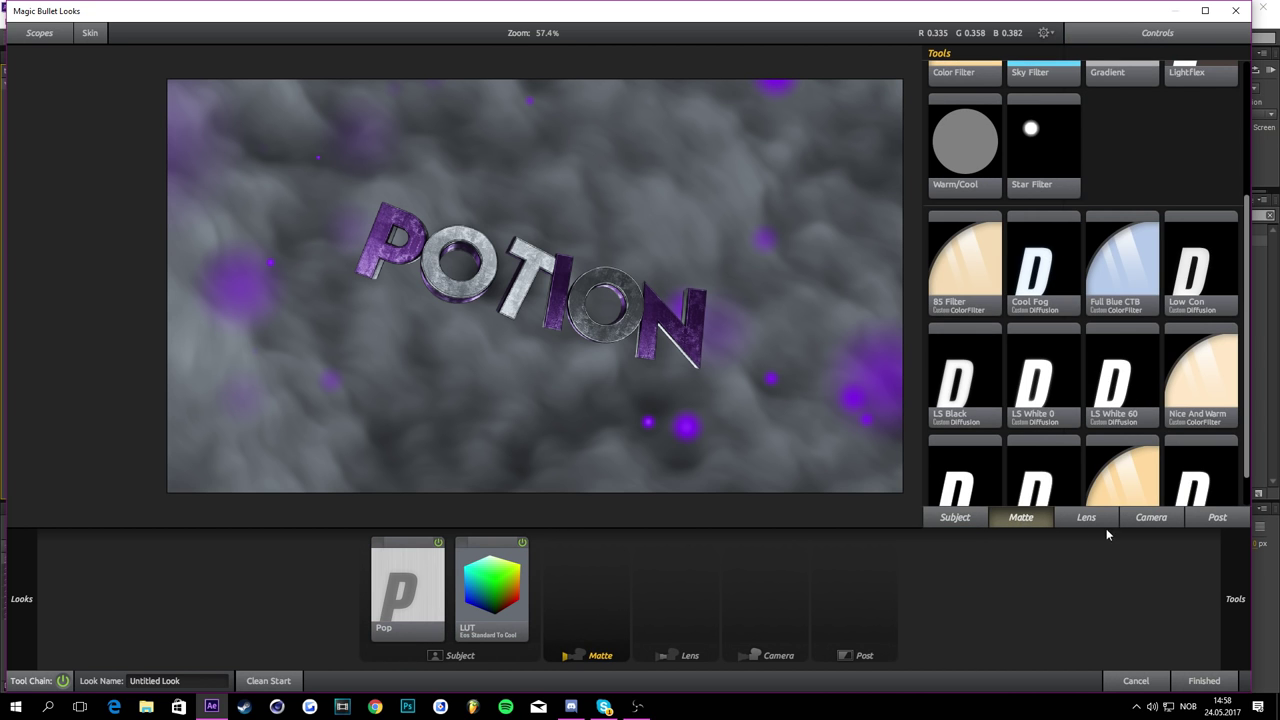
{"action": "scroll", "coordinate": [888, 340], "scroll_direction": "up", "scroll_amount": 2}
{"action": "scroll", "coordinate": [776, 346], "scroll_direction": "down", "scroll_amount": 3}
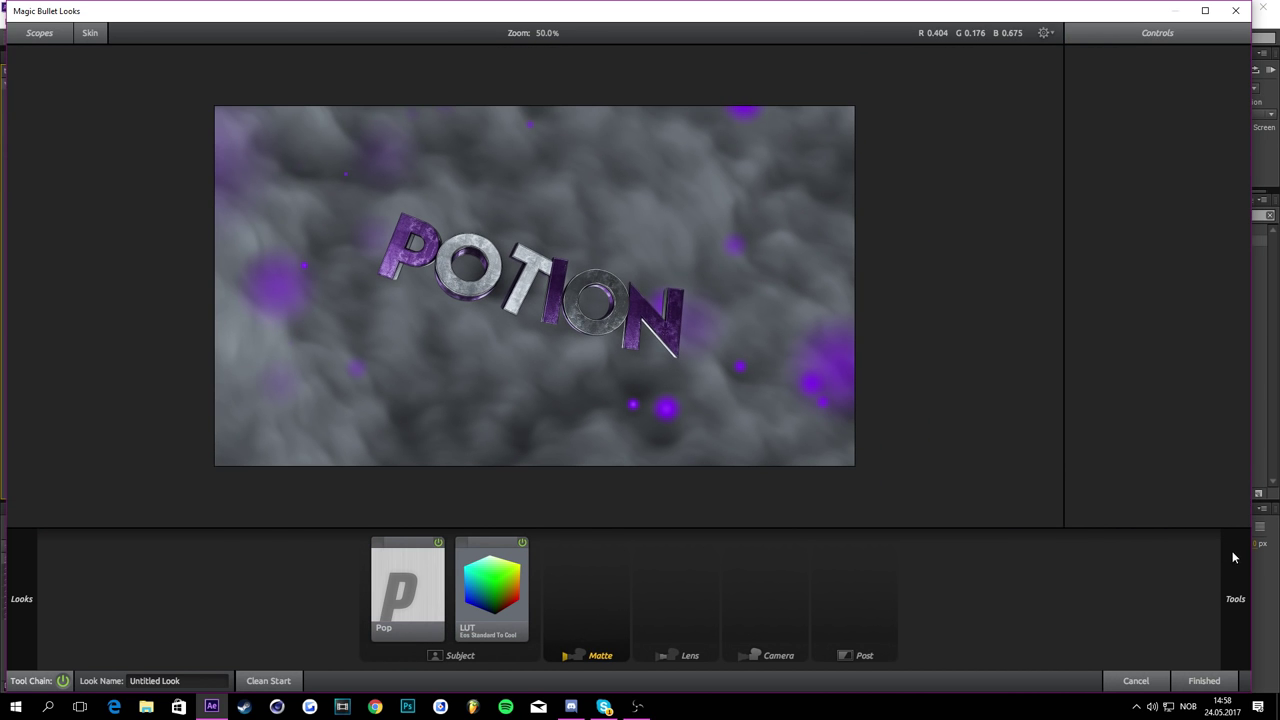
{"action": "mouse_move", "coordinate": [1235, 557]}
{"action": "scroll", "coordinate": [1191, 349], "scroll_direction": "up", "scroll_amount": 4}
{"action": "scroll", "coordinate": [1183, 173], "scroll_direction": "up", "scroll_amount": 1}
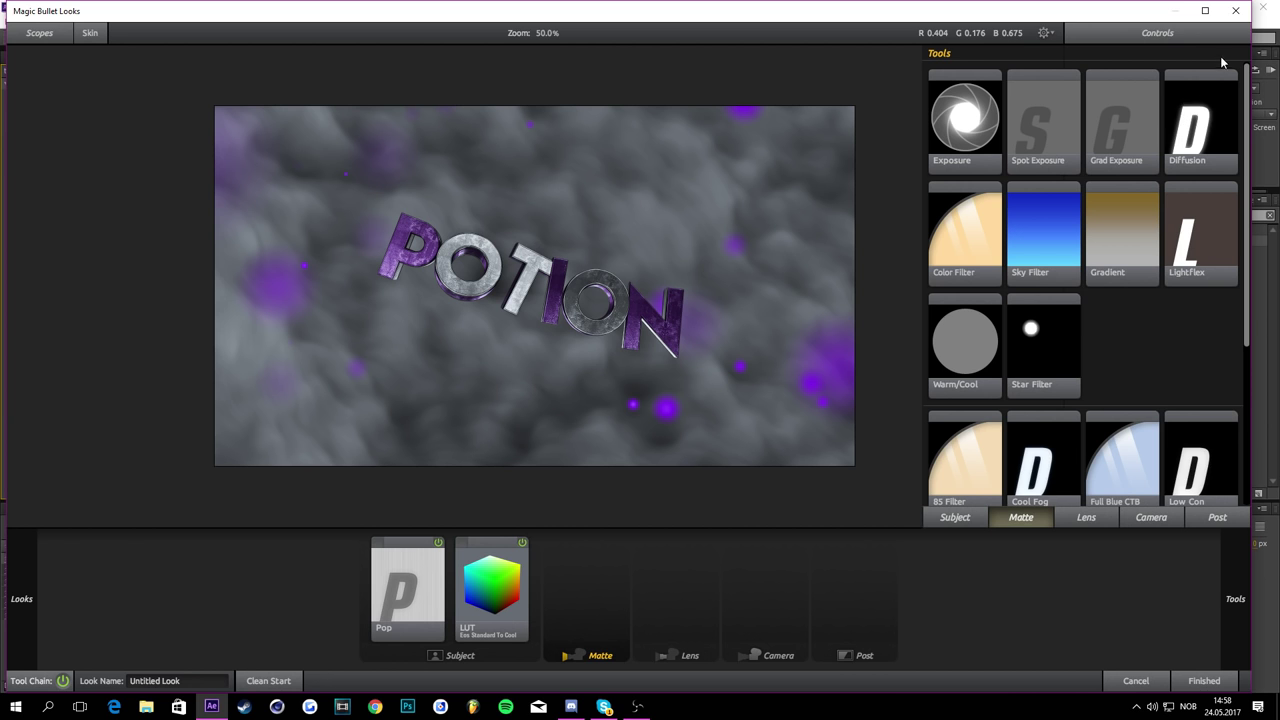
{"action": "double_click", "coordinate": [1187, 147]}
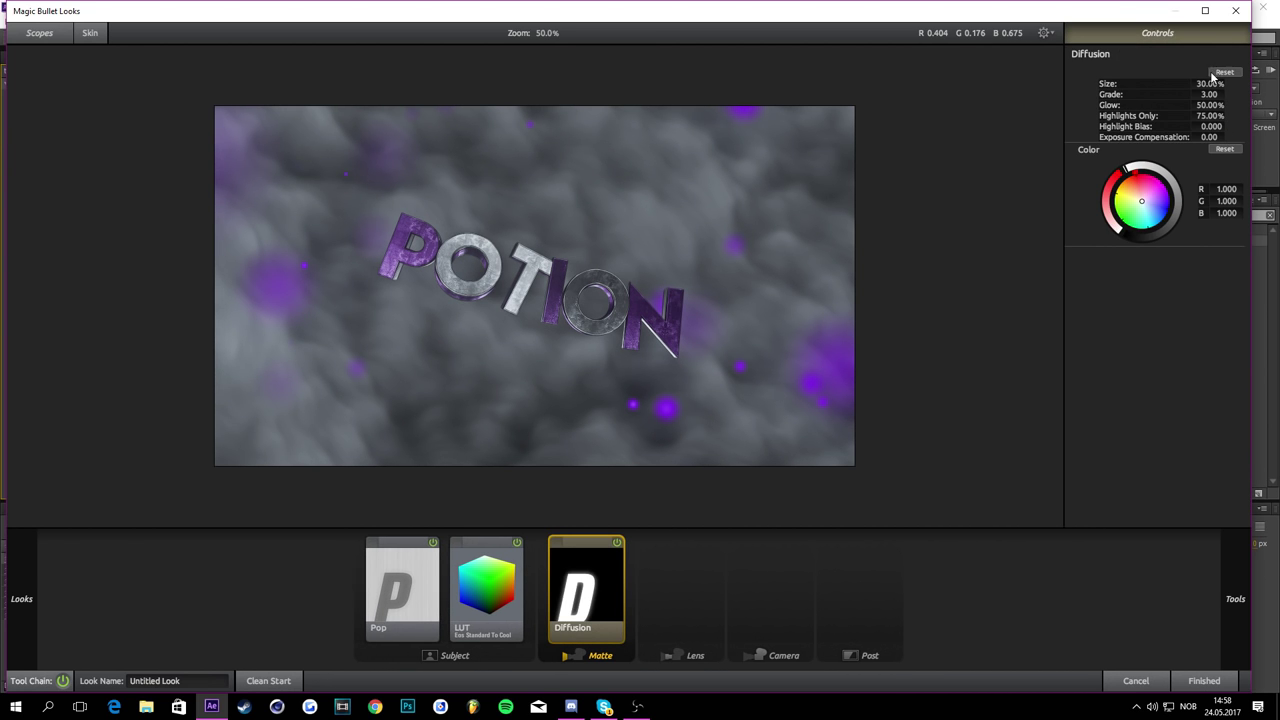
{"action": "mouse_move", "coordinate": [1234, 541]}
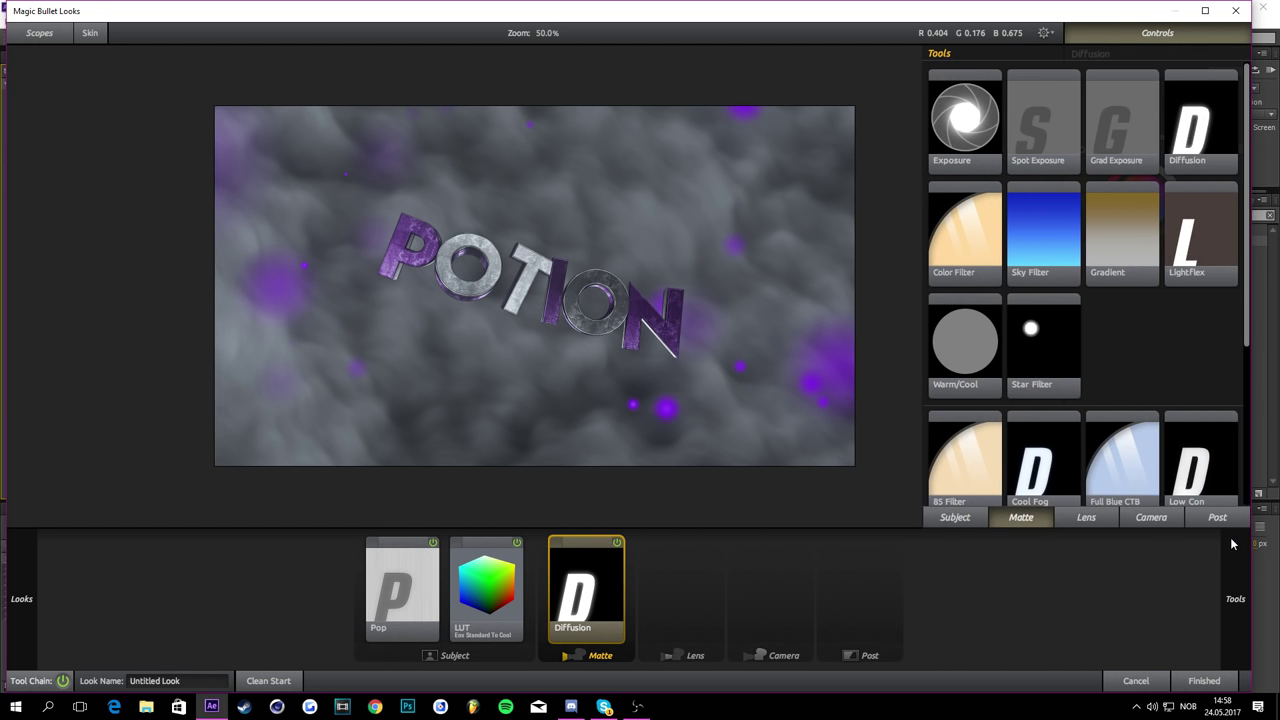
{"action": "double_click", "coordinate": [1208, 79]}
{"action": "mouse_move", "coordinate": [1250, 628]}
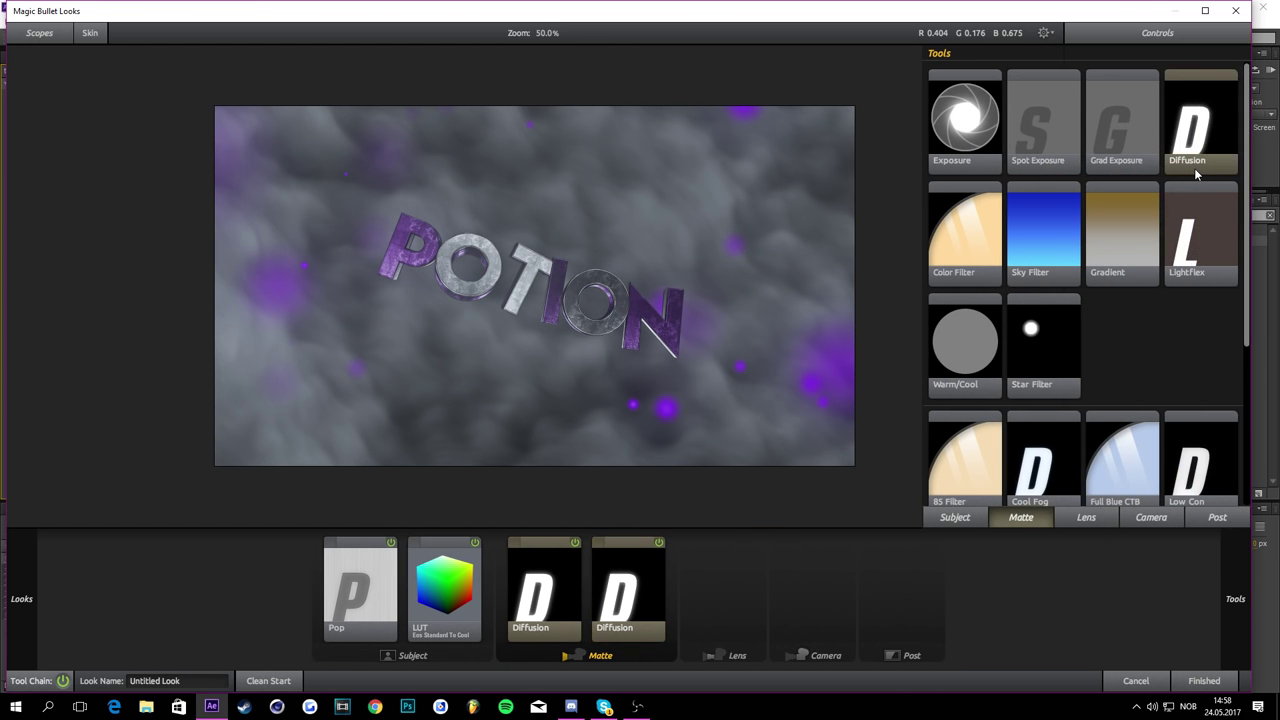
{"action": "double_click", "coordinate": [1185, 115]}
Step: Set the first Diffusion's Size to 100% and its color to purple, about R 0.636, G 0.027, B 0.999
{"action": "left_click", "coordinate": [488, 590]}
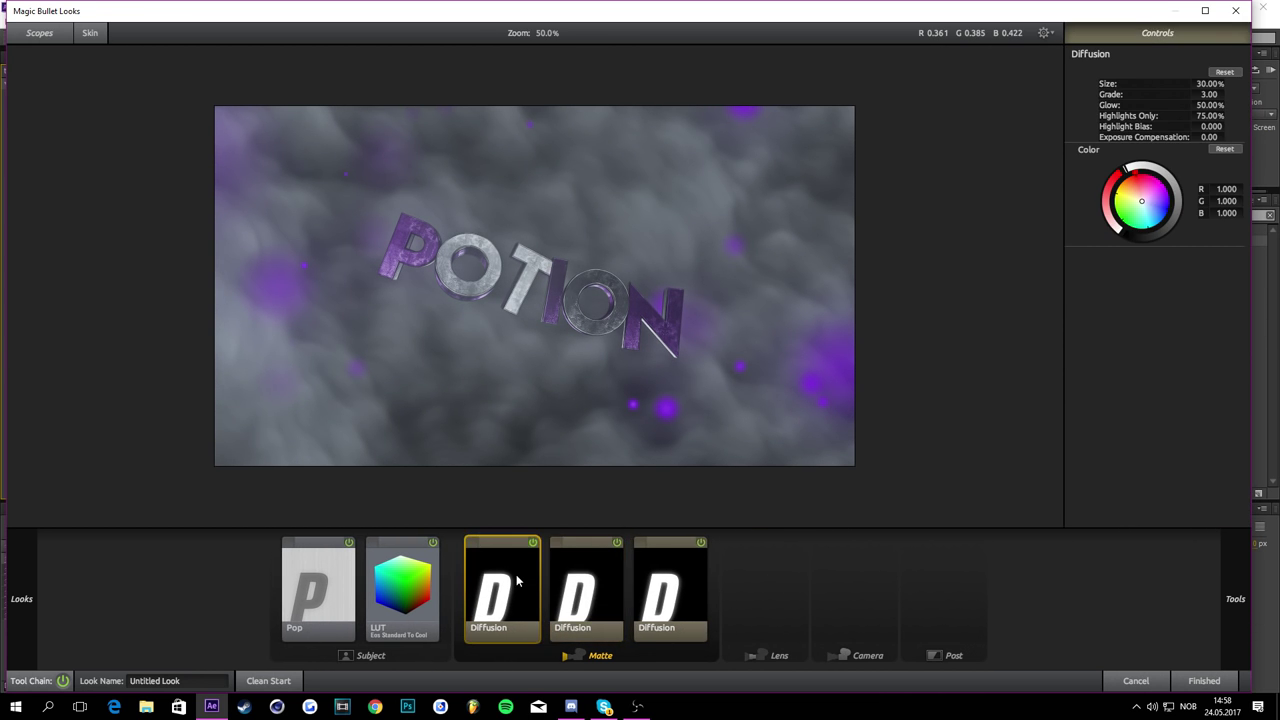
{"action": "left_click", "coordinate": [585, 590]}
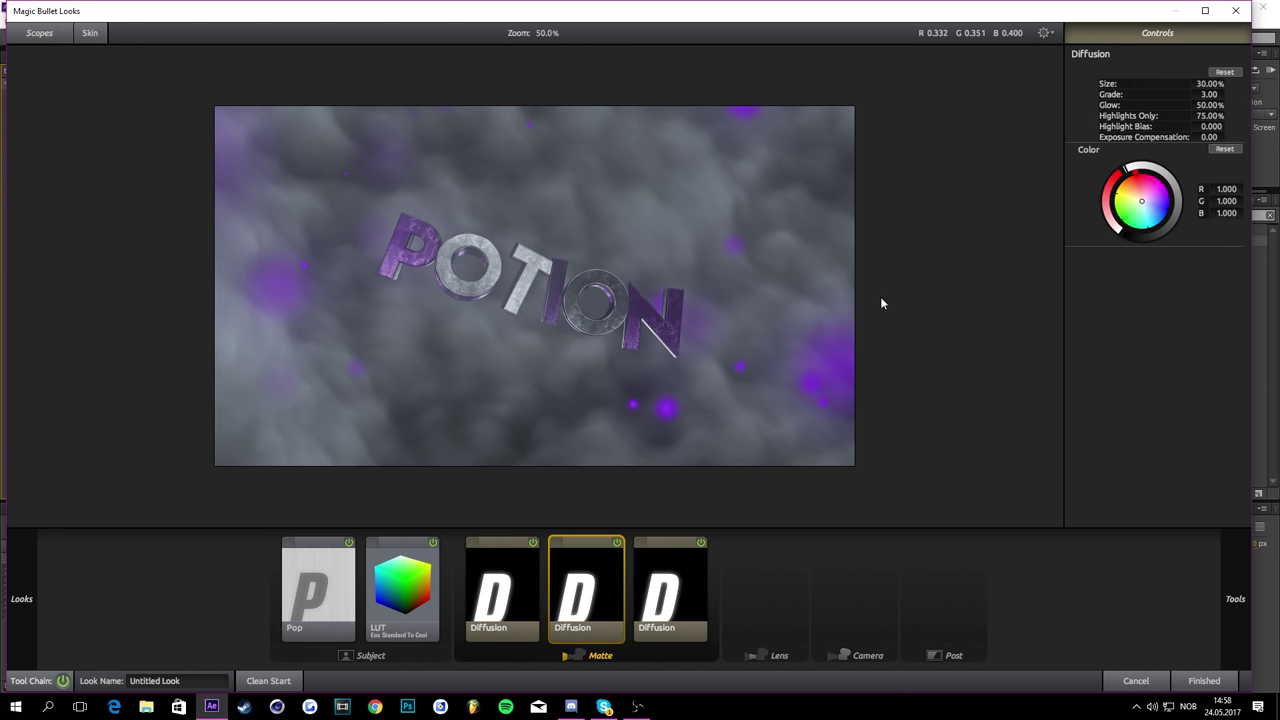
{"action": "left_click", "coordinate": [531, 596]}
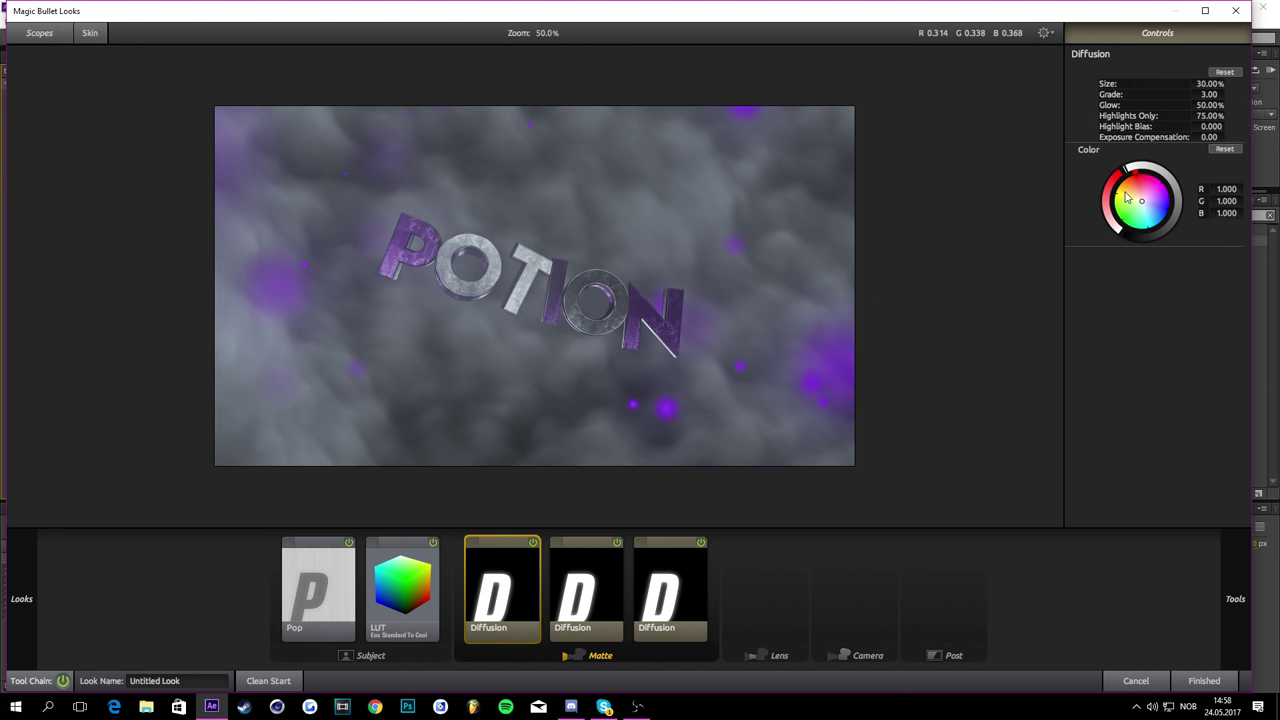
{"action": "left_click", "coordinate": [1210, 84]}
{"action": "type", "text": "100"}
{"action": "key", "text": "Return"}
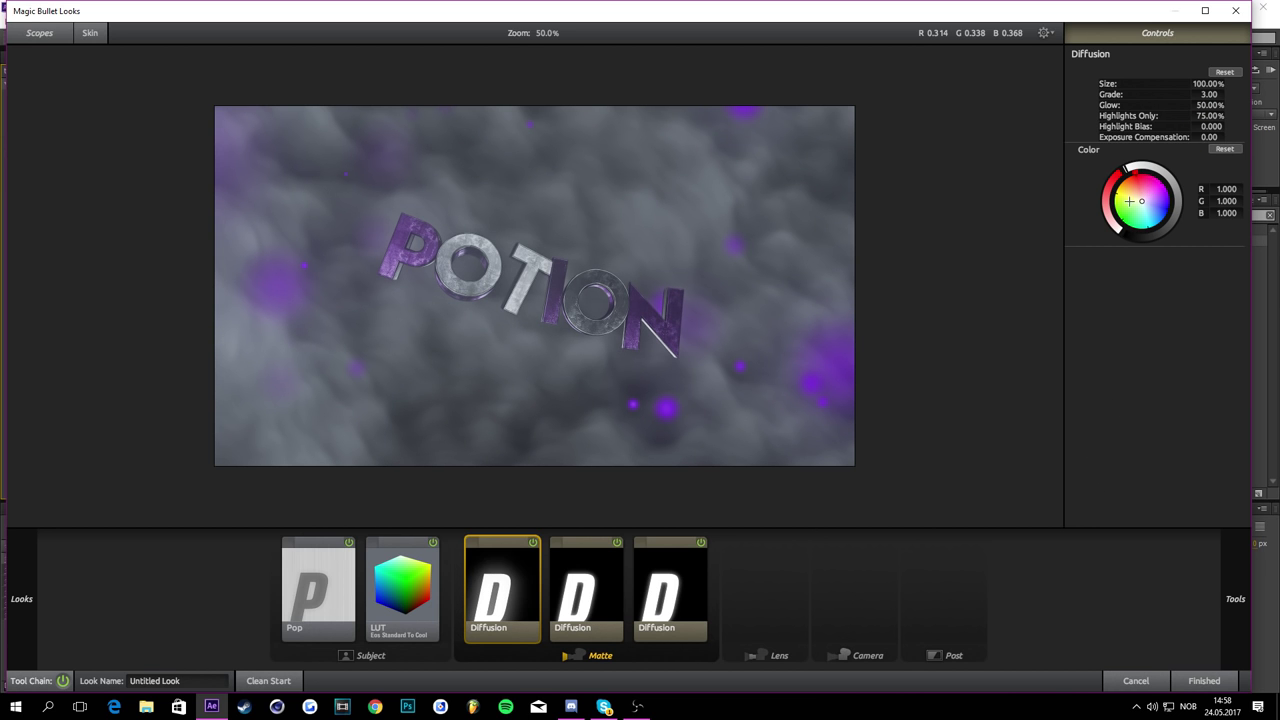
{"action": "left_click_drag", "start_coordinate": [1142, 201], "coordinate": [1168, 191]}
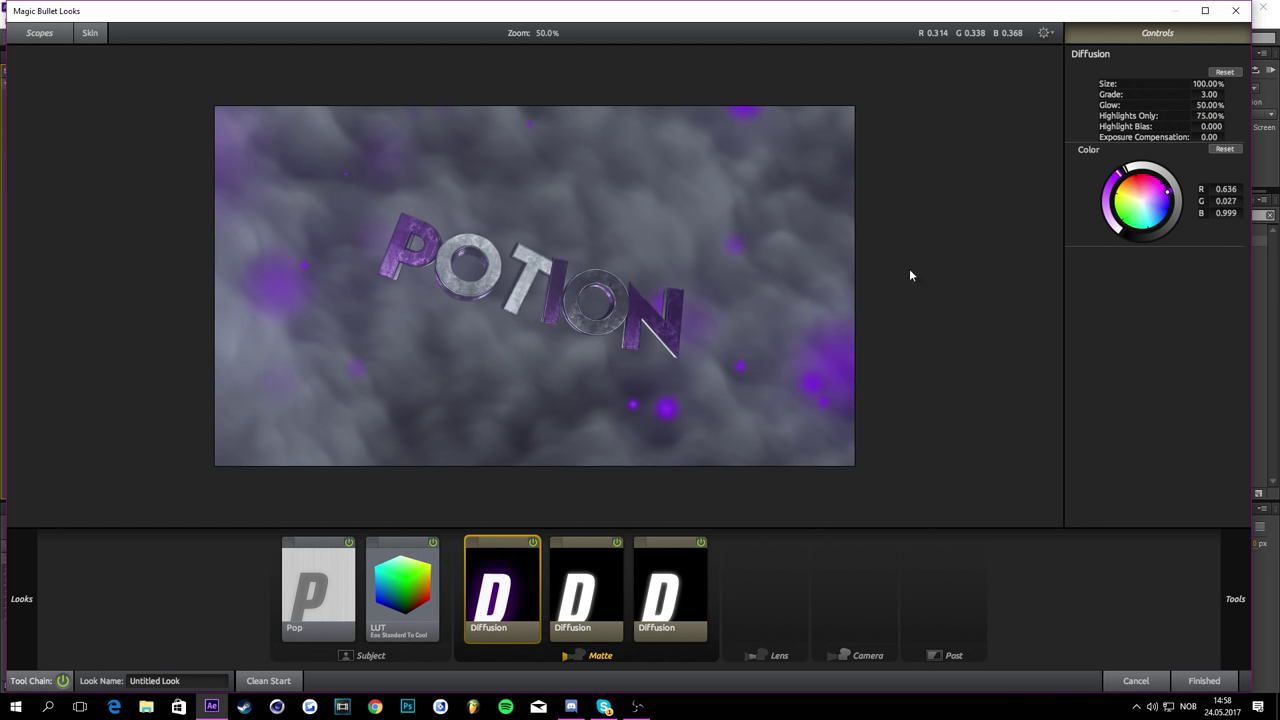
Step: Adjust the second Diffusion's Glow and set its Grade to 2
{"action": "left_click", "coordinate": [585, 588]}
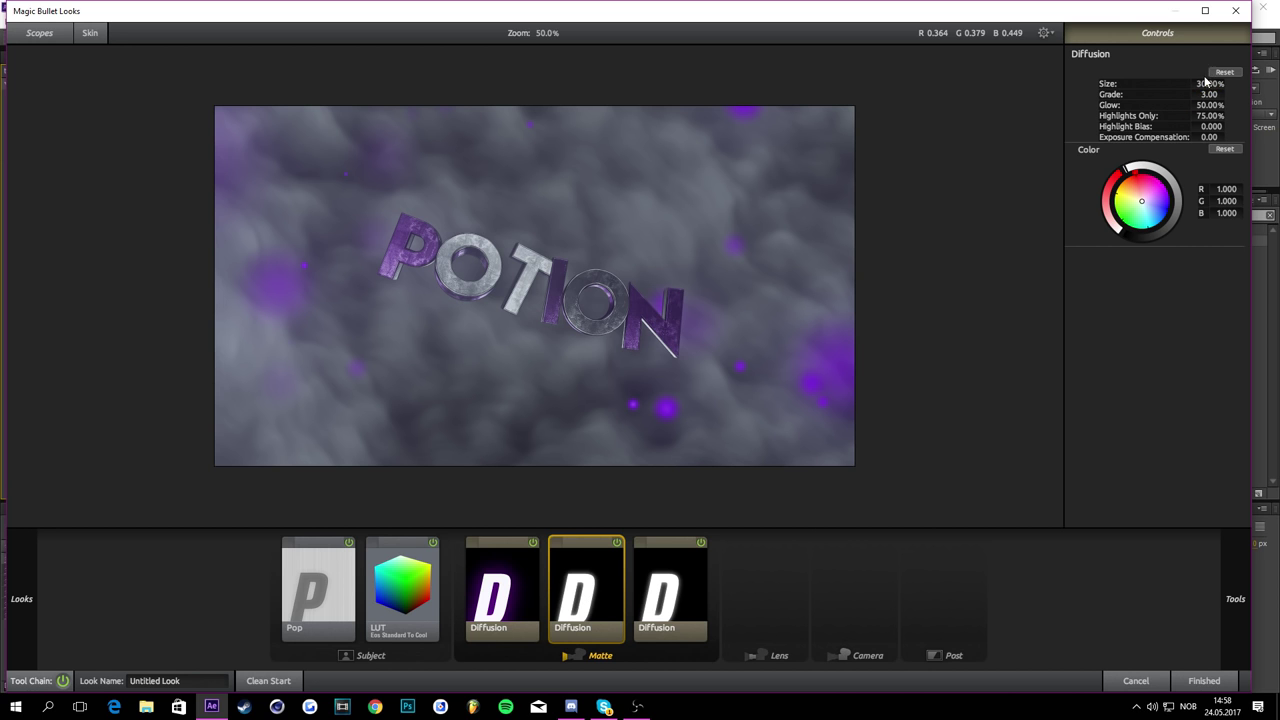
{"action": "left_click_drag", "start_coordinate": [1197, 109], "coordinate": [1222, 107]}
{"action": "left_click", "coordinate": [1215, 94]}
{"action": "type", "text": "2"}
{"action": "key", "text": "Return"}
Step: Set the third Diffusion's Size to 5% and its Grade to 1
{"action": "left_click", "coordinate": [660, 590]}
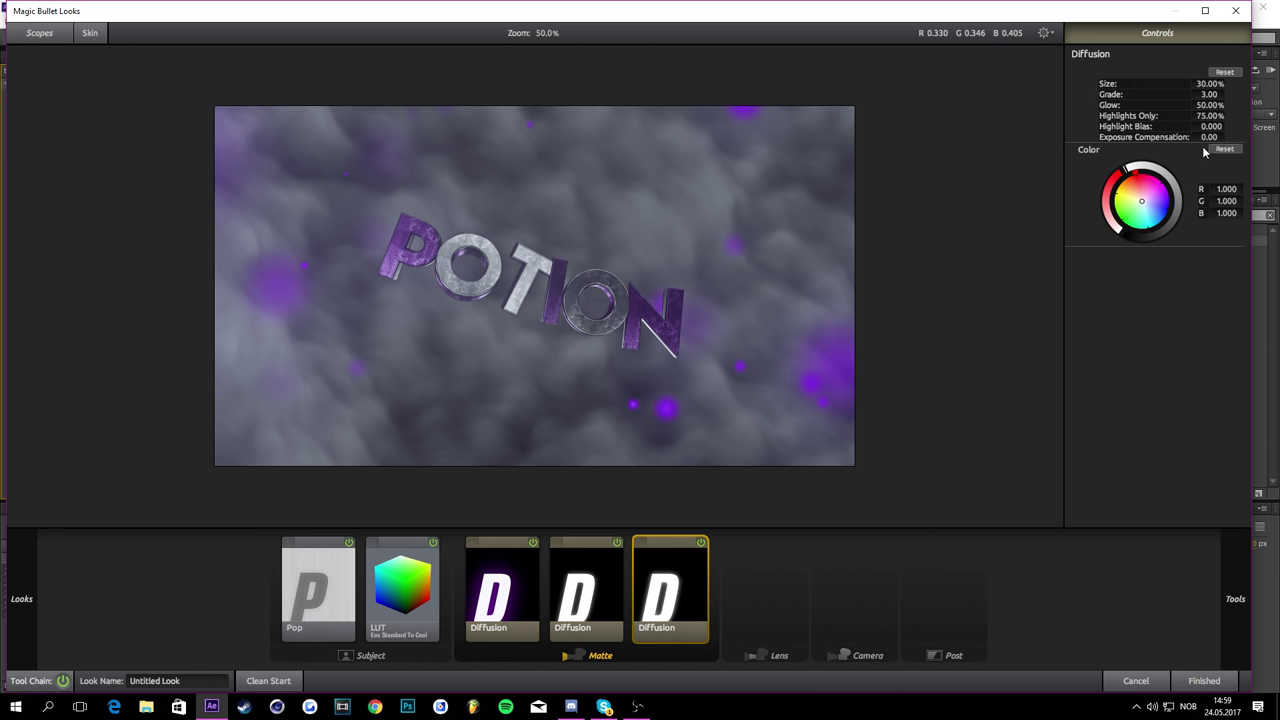
{"action": "left_click", "coordinate": [1208, 83]}
{"action": "type", "text": "5"}
{"action": "key", "text": "Return"}
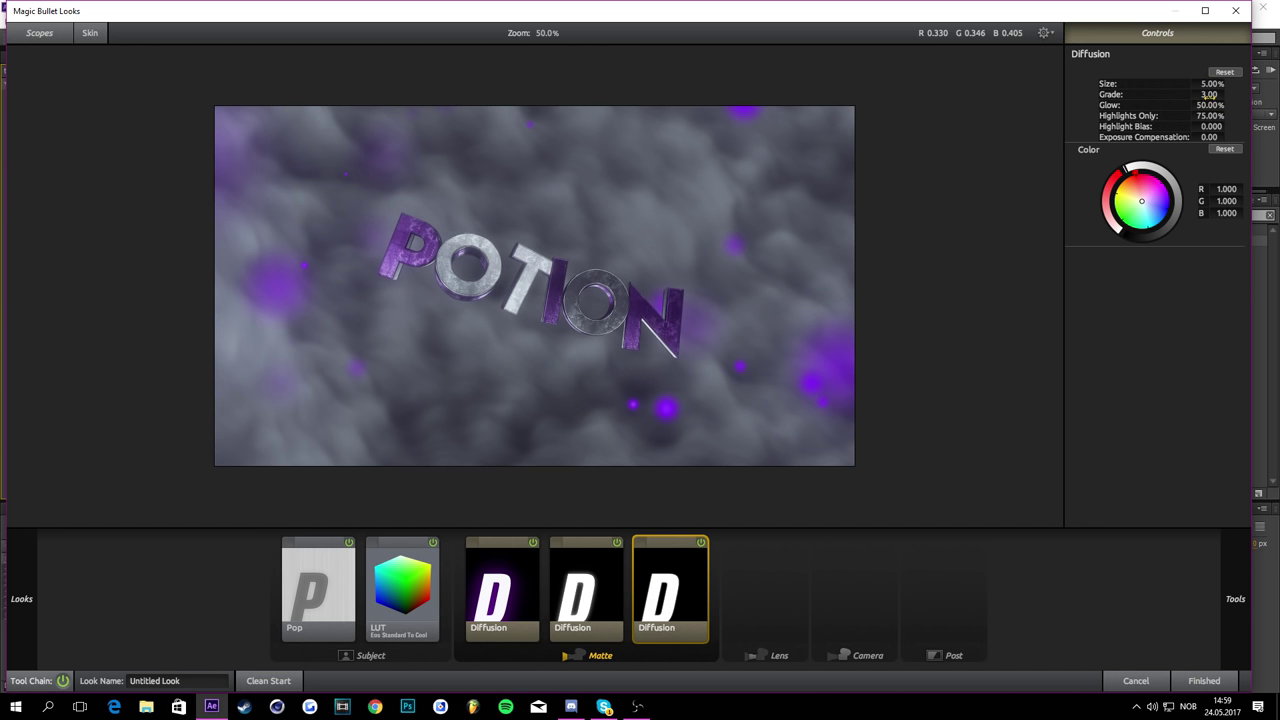
{"action": "left_click", "coordinate": [1209, 95]}
{"action": "type", "text": "1"}
{"action": "key", "text": "Return"}
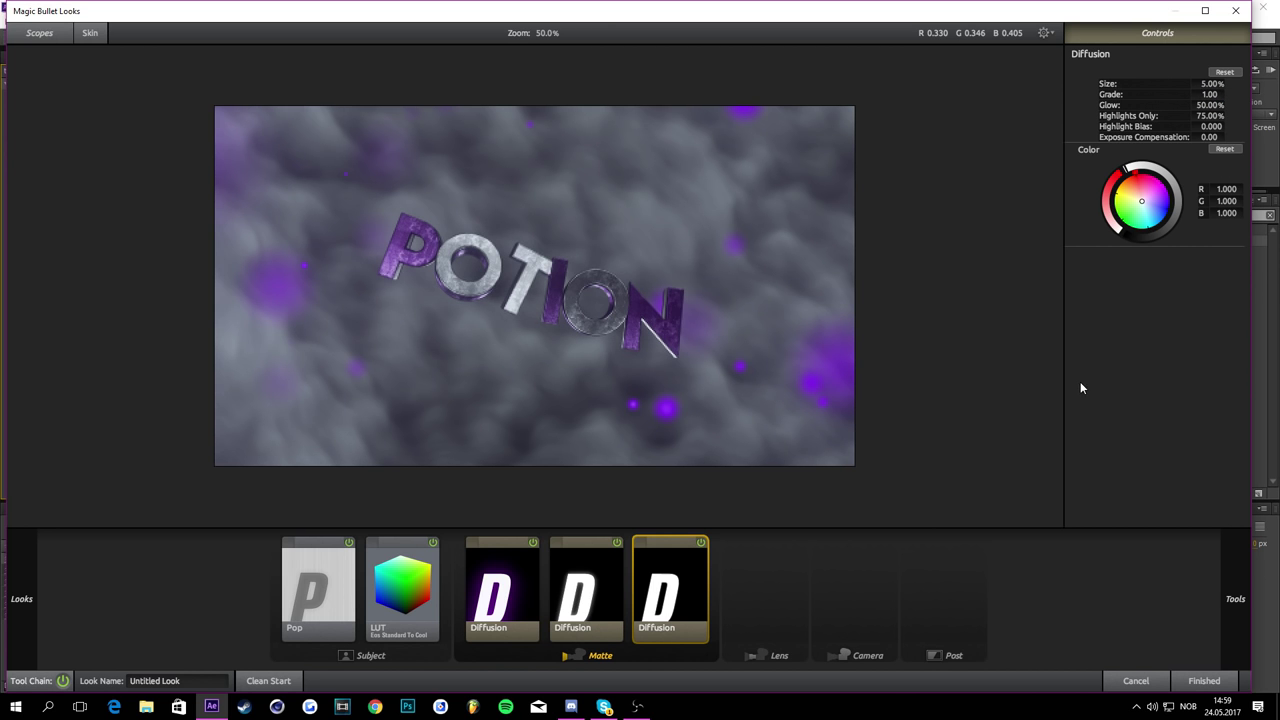
Step: Set the third Diffusion's Glow to 100% with a purple color, about R 0.578, G 0.027, B 0.999, and compare the image without the tool chain
{"action": "left_click_drag", "start_coordinate": [1192, 104], "coordinate": [1201, 104]}
{"action": "left_click_drag", "start_coordinate": [1177, 184], "coordinate": [1167, 192]}
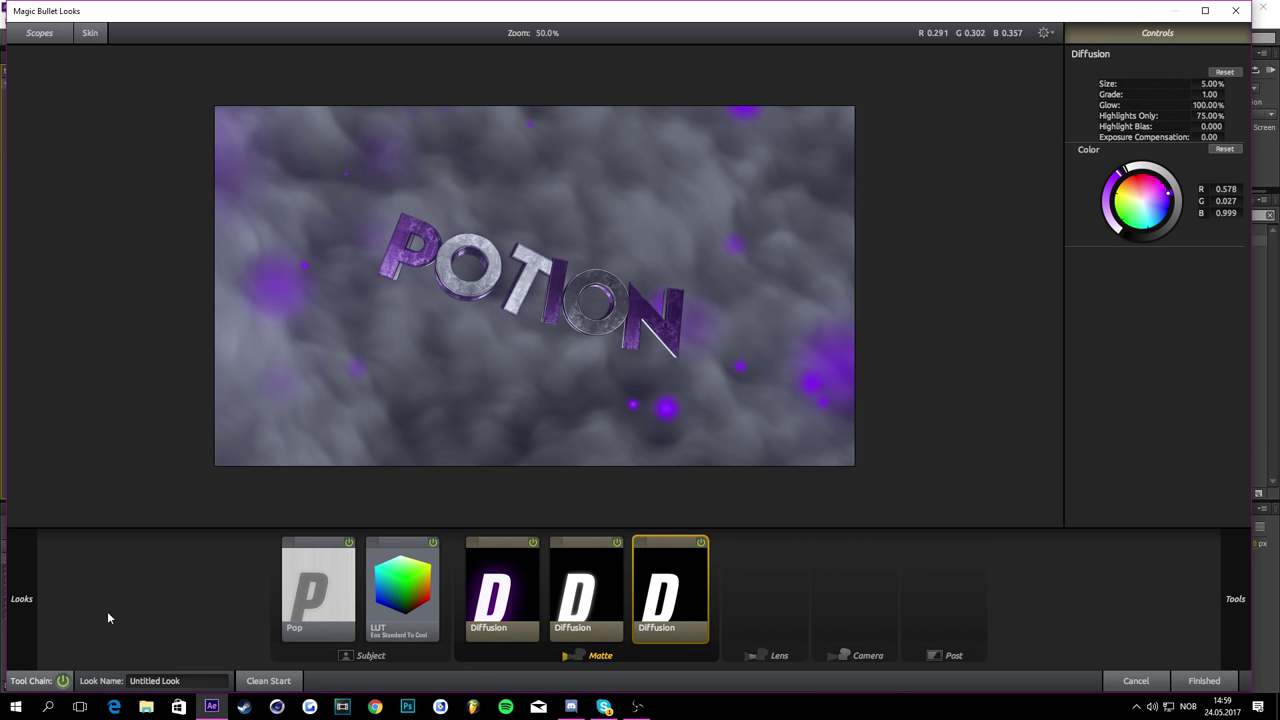
{"action": "left_click", "coordinate": [62, 681]}
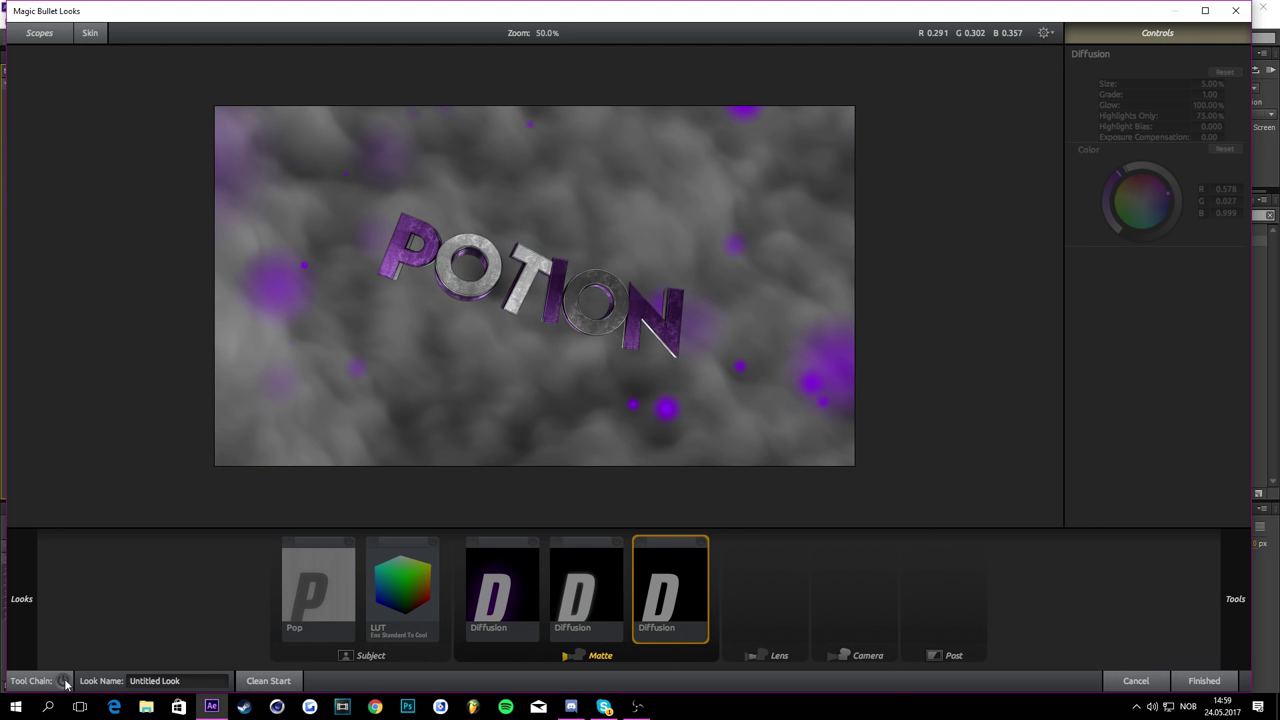
{"action": "left_click", "coordinate": [63, 681]}
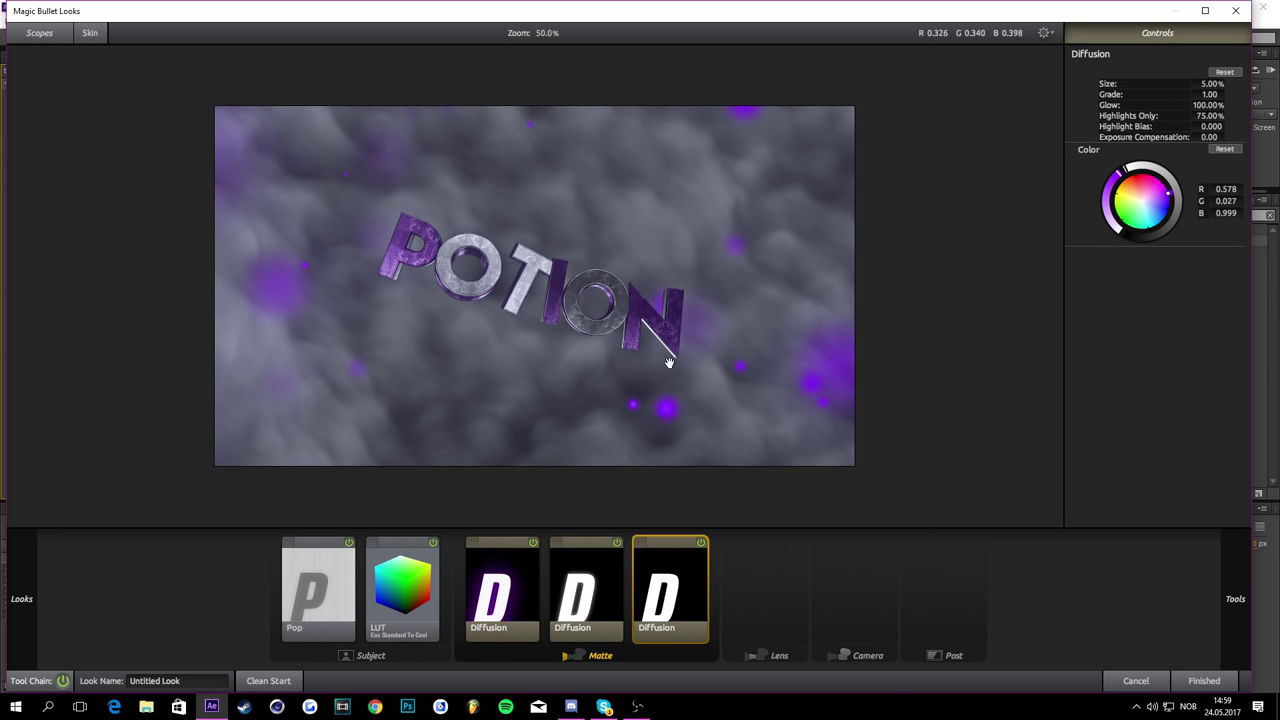
Step: Add a Lightflex tool to the Matte stage and shift its color toward purple
{"action": "mouse_move", "coordinate": [1228, 590]}
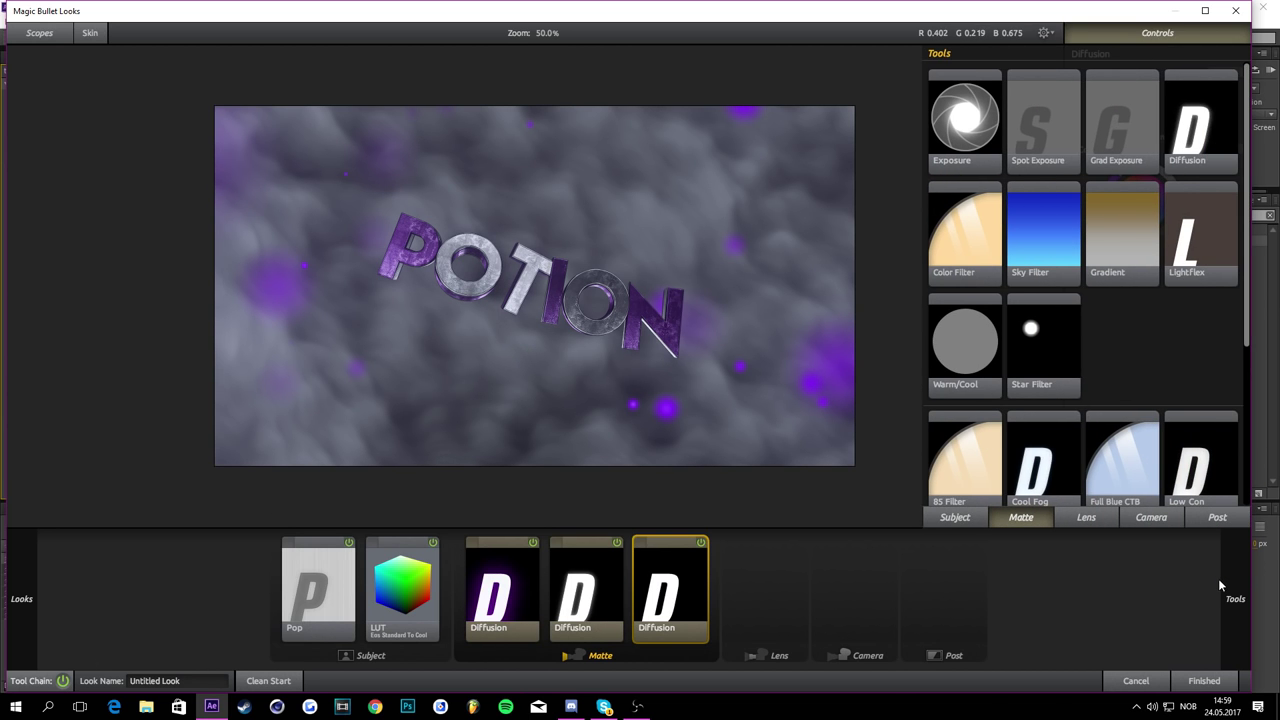
{"action": "double_click", "coordinate": [1218, 230]}
{"action": "left_click_drag", "start_coordinate": [1133, 141], "coordinate": [1160, 150]}
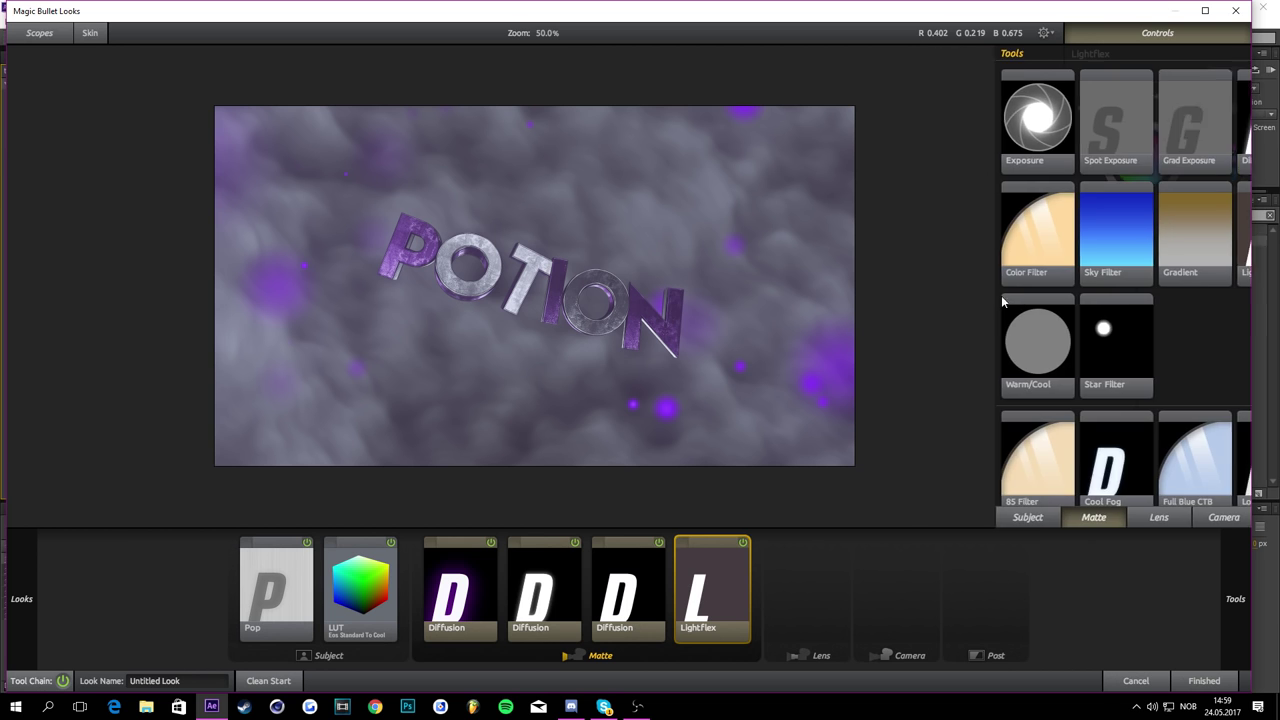
Step: Add a Gradient tool to the Matte stage with Y1 at +100% and Y2 at -50%
{"action": "mouse_move", "coordinate": [1231, 591]}
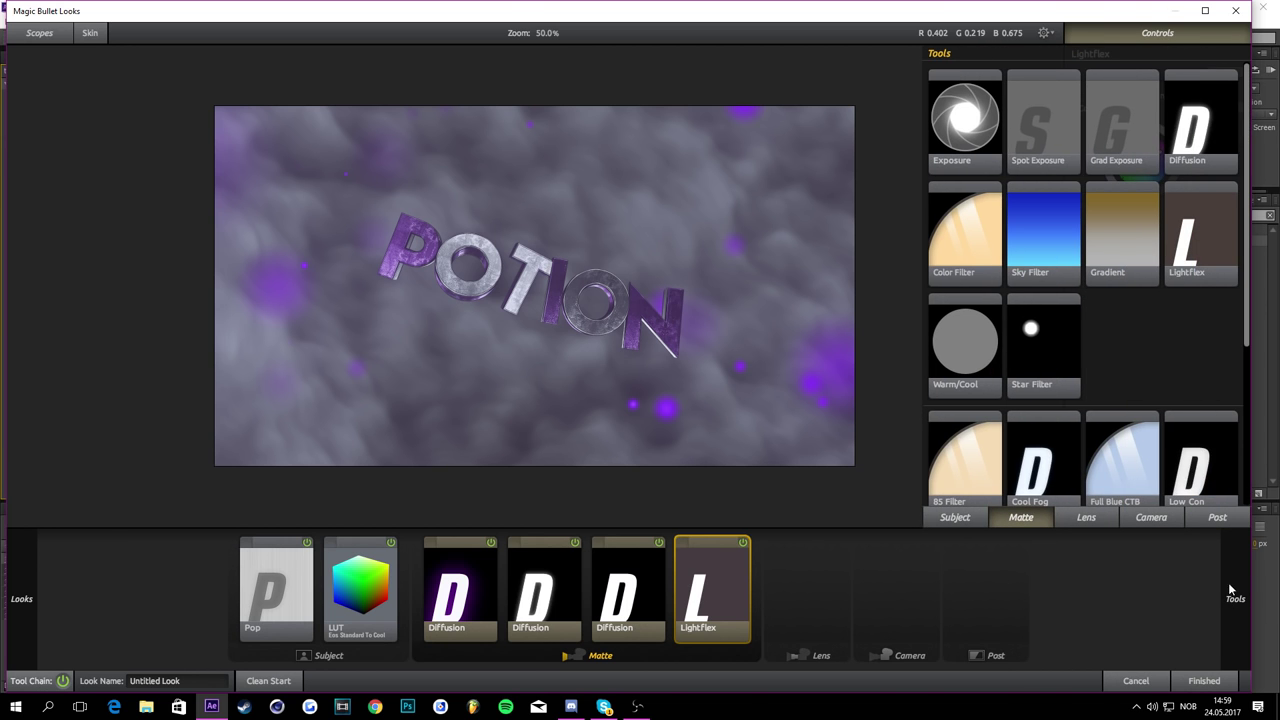
{"action": "double_click", "coordinate": [1100, 230]}
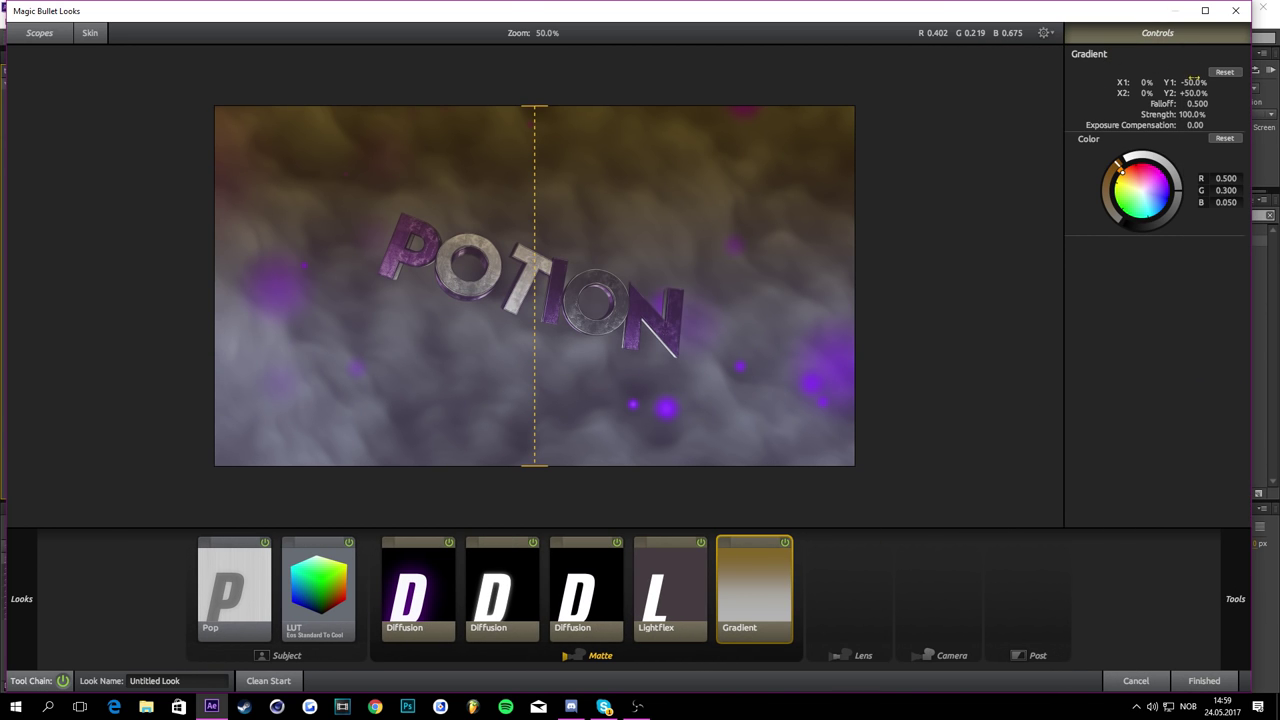
{"action": "left_click", "coordinate": [1176, 84]}
{"action": "left_click", "coordinate": [1196, 81]}
{"action": "type", "text": "100"}
{"action": "key", "text": "Tab"}
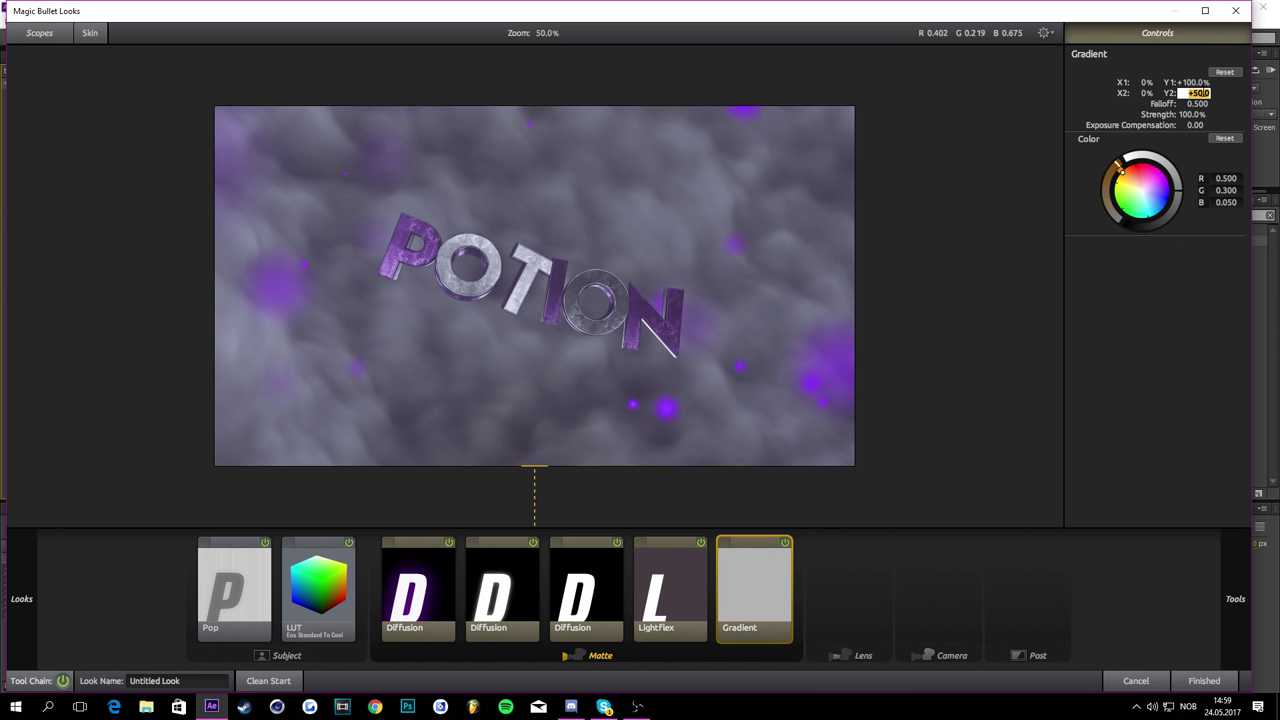
{"action": "key", "text": "BackSpace"}
{"action": "type", "text": "-50"}
{"action": "key", "text": "Return"}
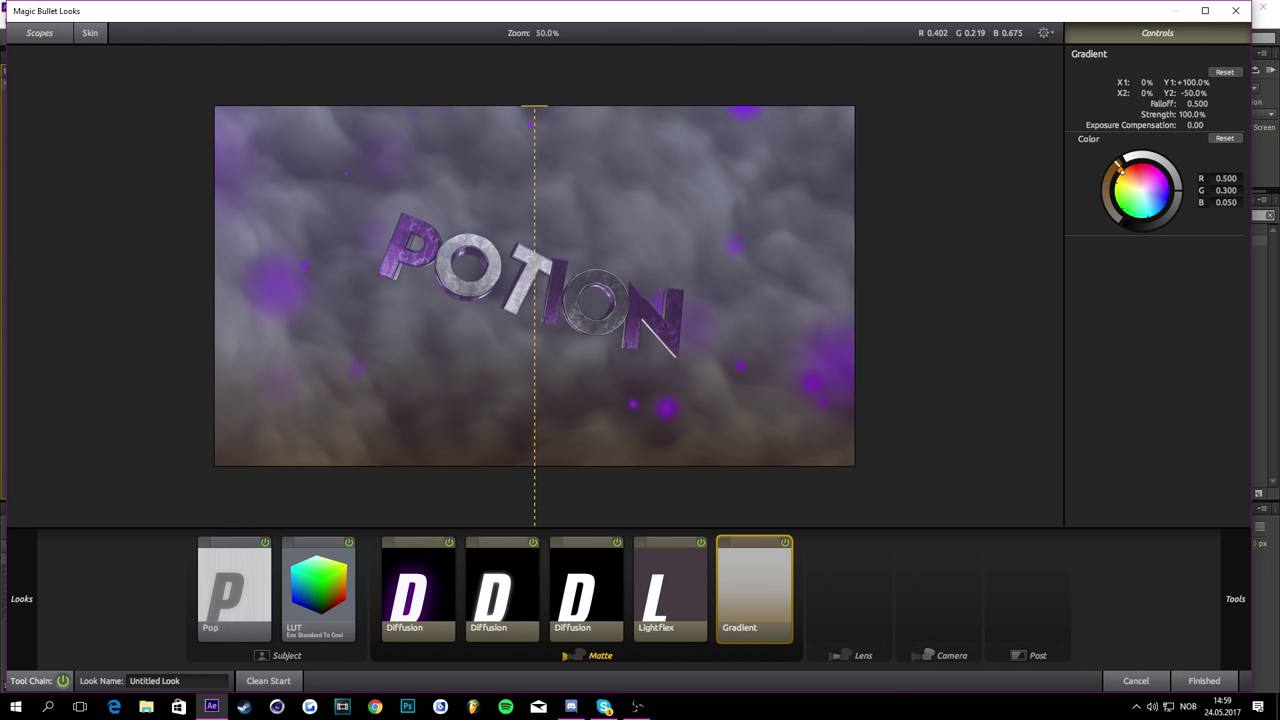
Step: Darken the Gradient's color to nearly black and set its Strength to 50%
{"action": "mouse_move", "coordinate": [1118, 170]}
{"action": "left_mouse_down"}
{"action": "mouse_move", "coordinate": [1110, 212]}
{"action": "mouse_move", "coordinate": [1125, 222]}
{"action": "left_mouse_up"}
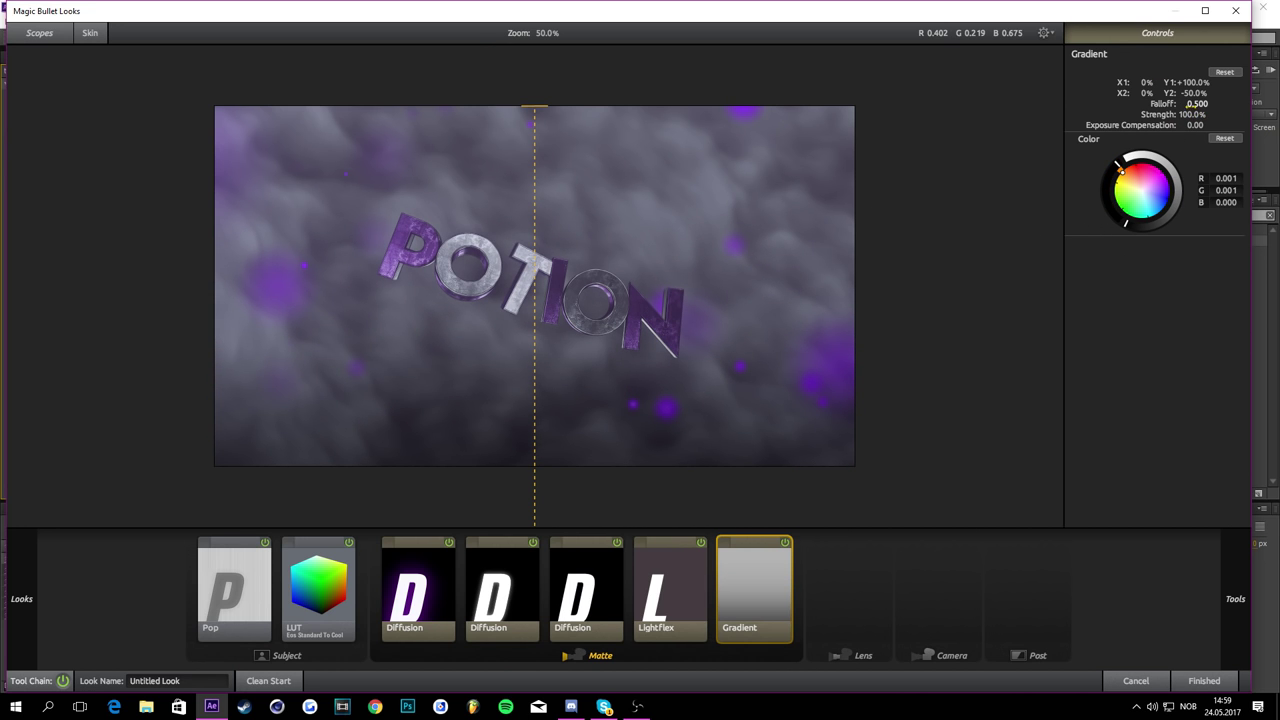
{"action": "left_click", "coordinate": [1195, 115]}
{"action": "type", "text": "50"}
{"action": "key", "text": "Return"}
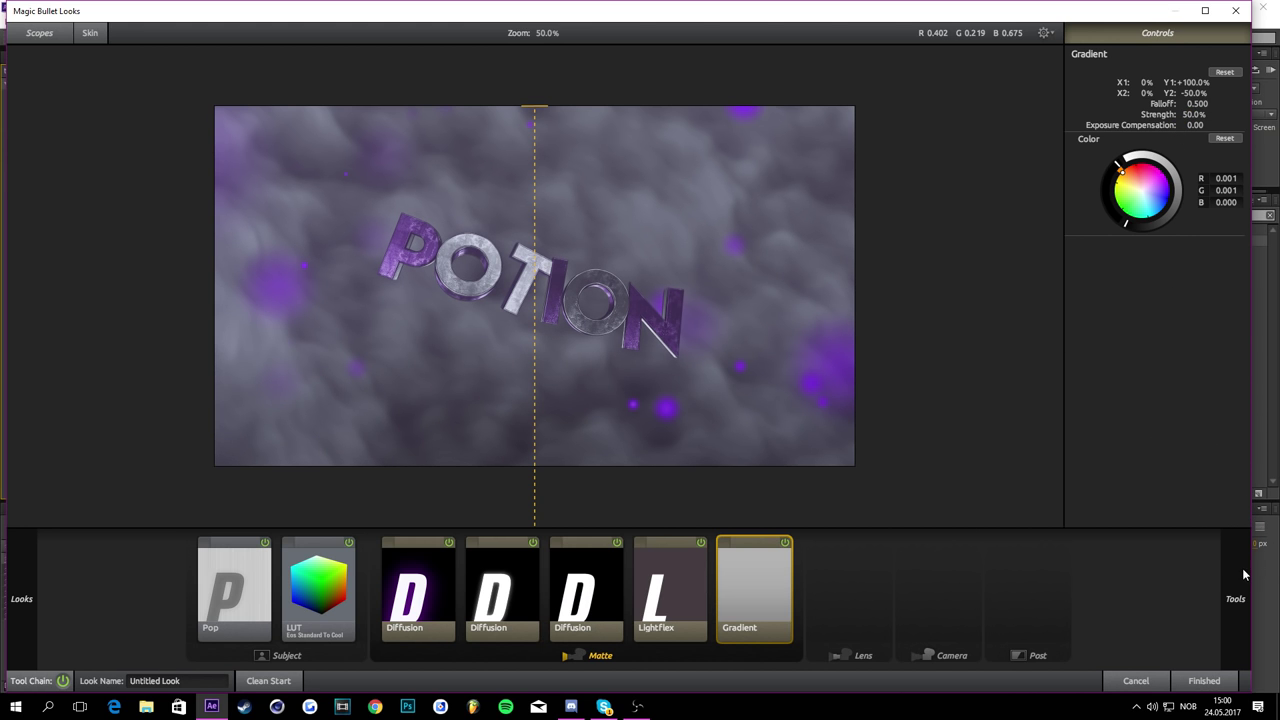
Step: Add a Vignette tool to the Lens stage and widen its ellipse to an Aspect of about 1.544
{"action": "mouse_move", "coordinate": [1244, 575]}
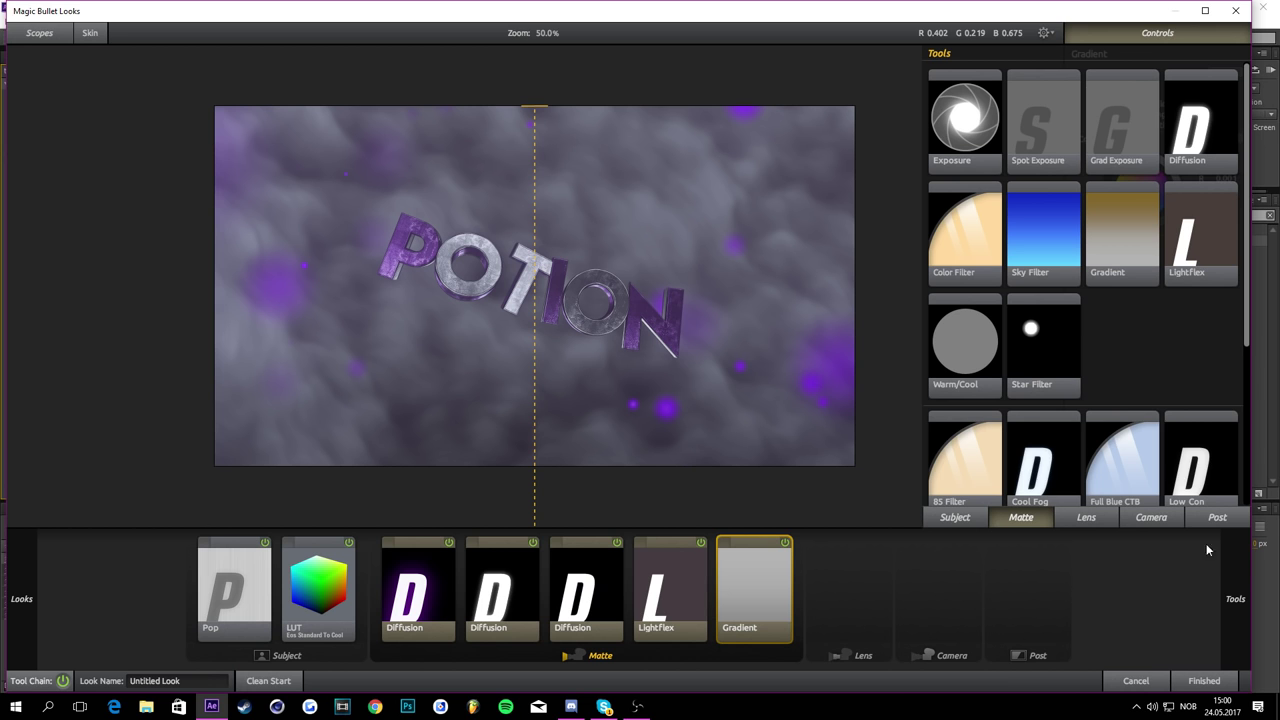
{"action": "left_click", "coordinate": [1078, 519]}
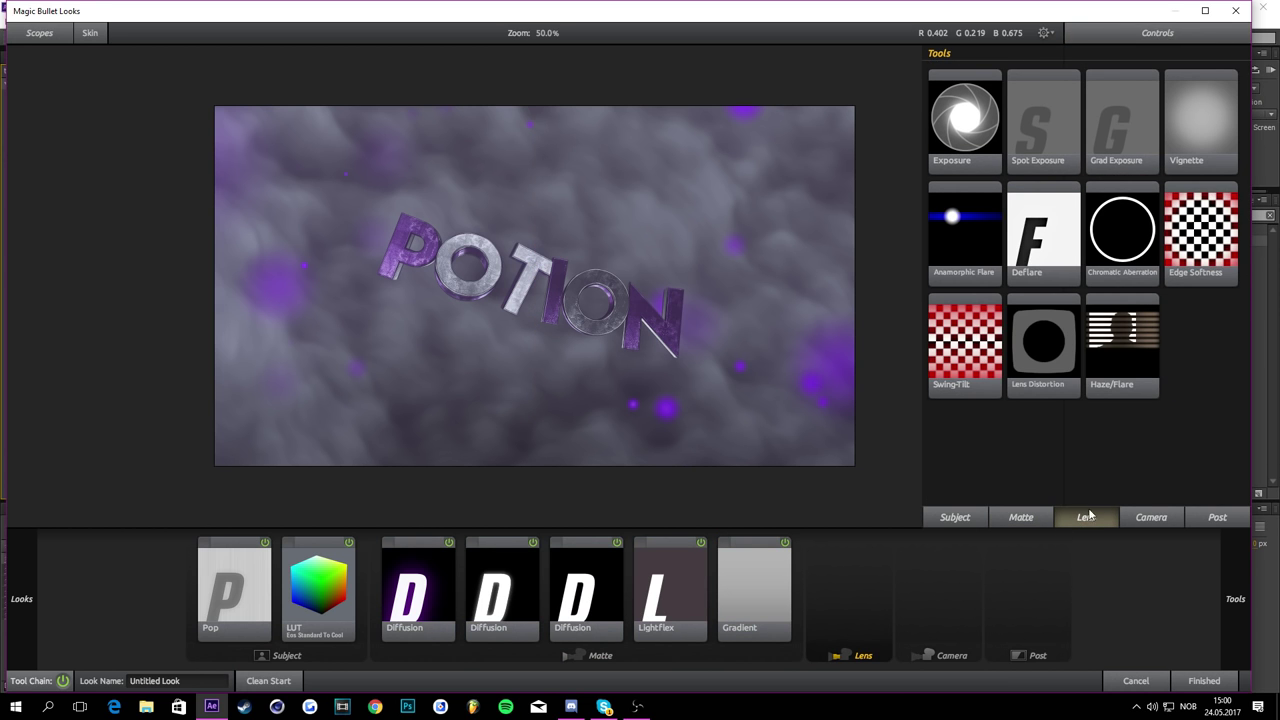
{"action": "mouse_move", "coordinate": [1244, 566]}
{"action": "left_click", "coordinate": [1220, 144]}
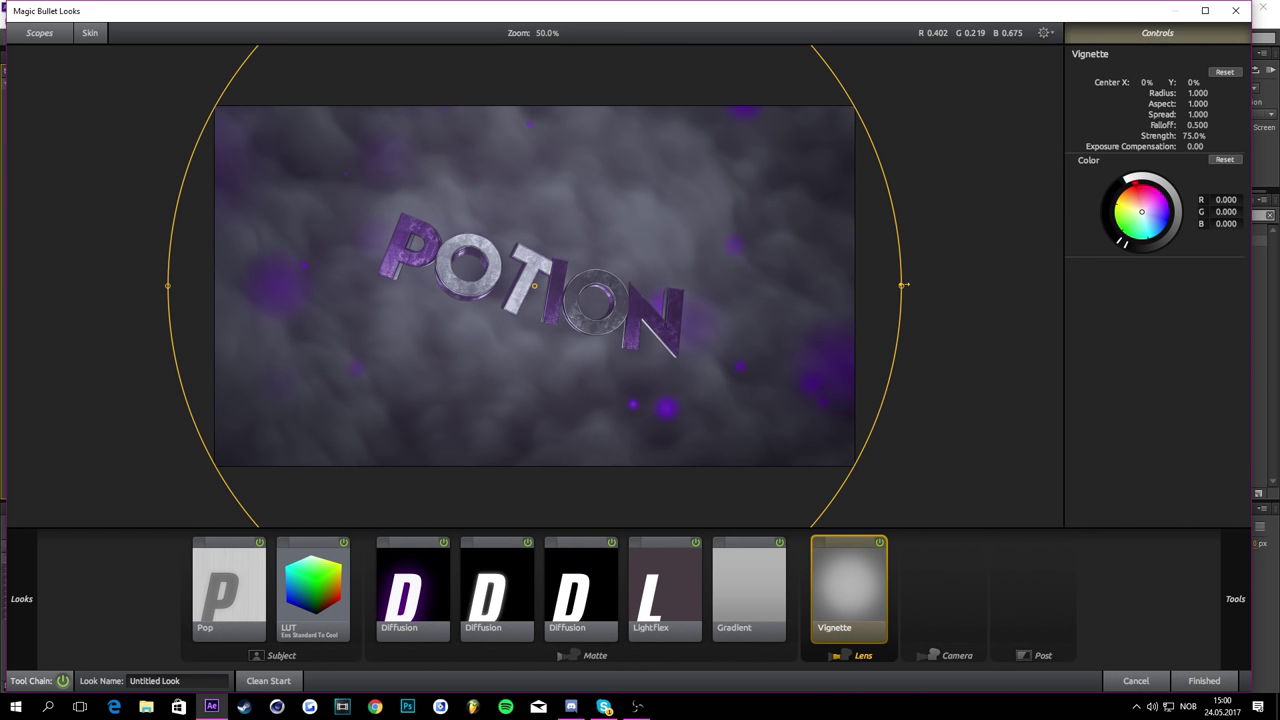
{"action": "left_click_drag", "start_coordinate": [903, 285], "coordinate": [963, 295]}
{"action": "scroll", "coordinate": [880, 288], "scroll_direction": "down", "scroll_amount": 2}
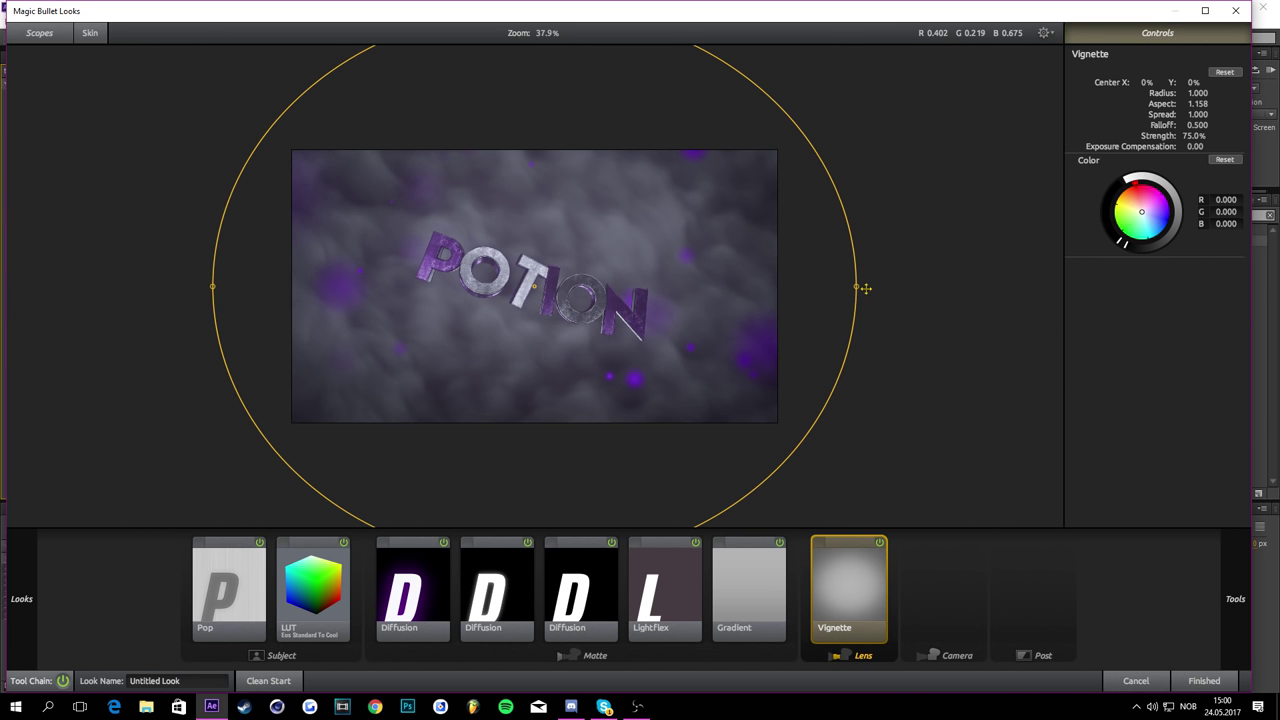
{"action": "left_click_drag", "start_coordinate": [865, 288], "coordinate": [965, 288]}
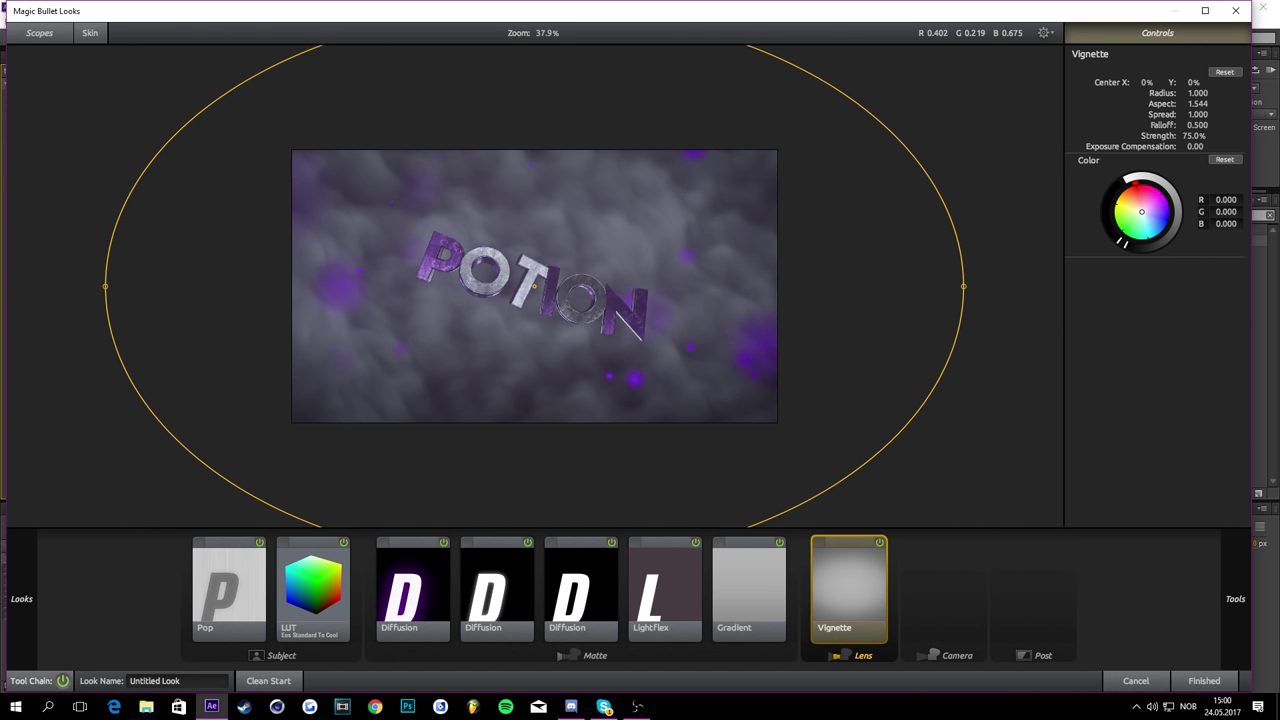
Step: Add an Edge Softness tool to the Lens stage and raise its Spread to 1.000
{"action": "mouse_move", "coordinate": [1235, 621]}
{"action": "double_click", "coordinate": [1220, 276]}
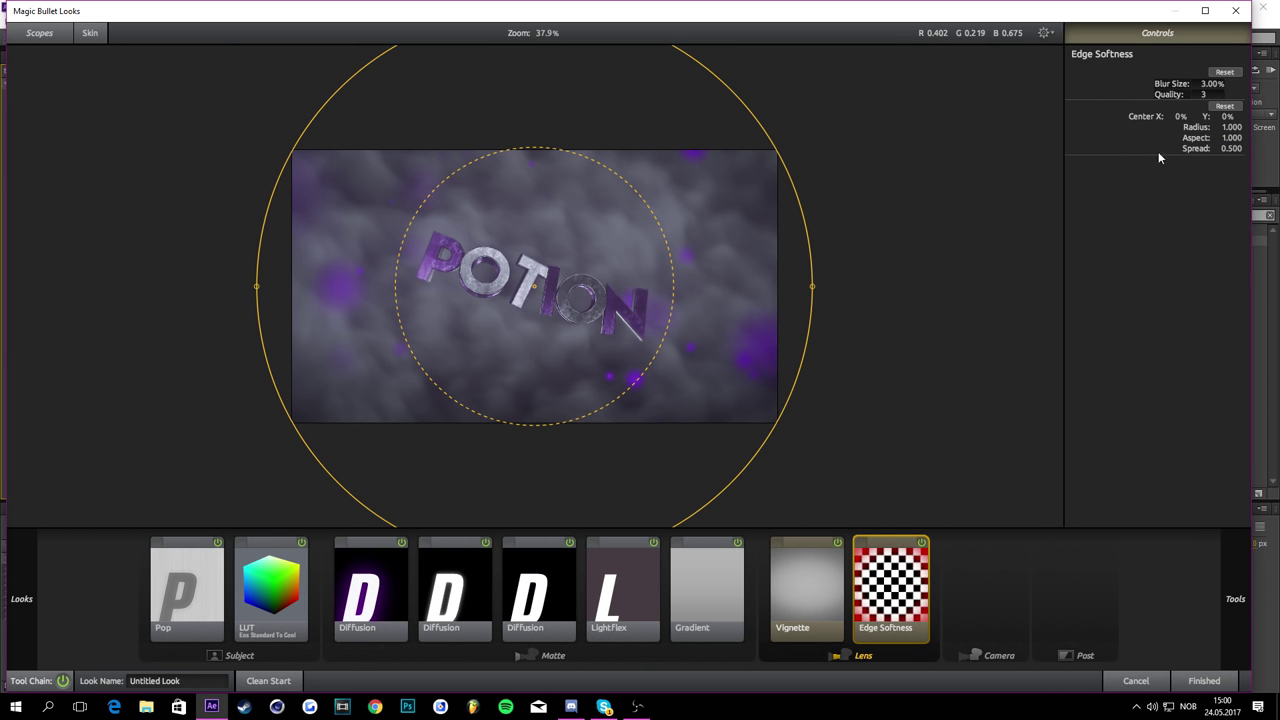
{"action": "left_click_drag", "start_coordinate": [1220, 149], "coordinate": [1270, 149]}
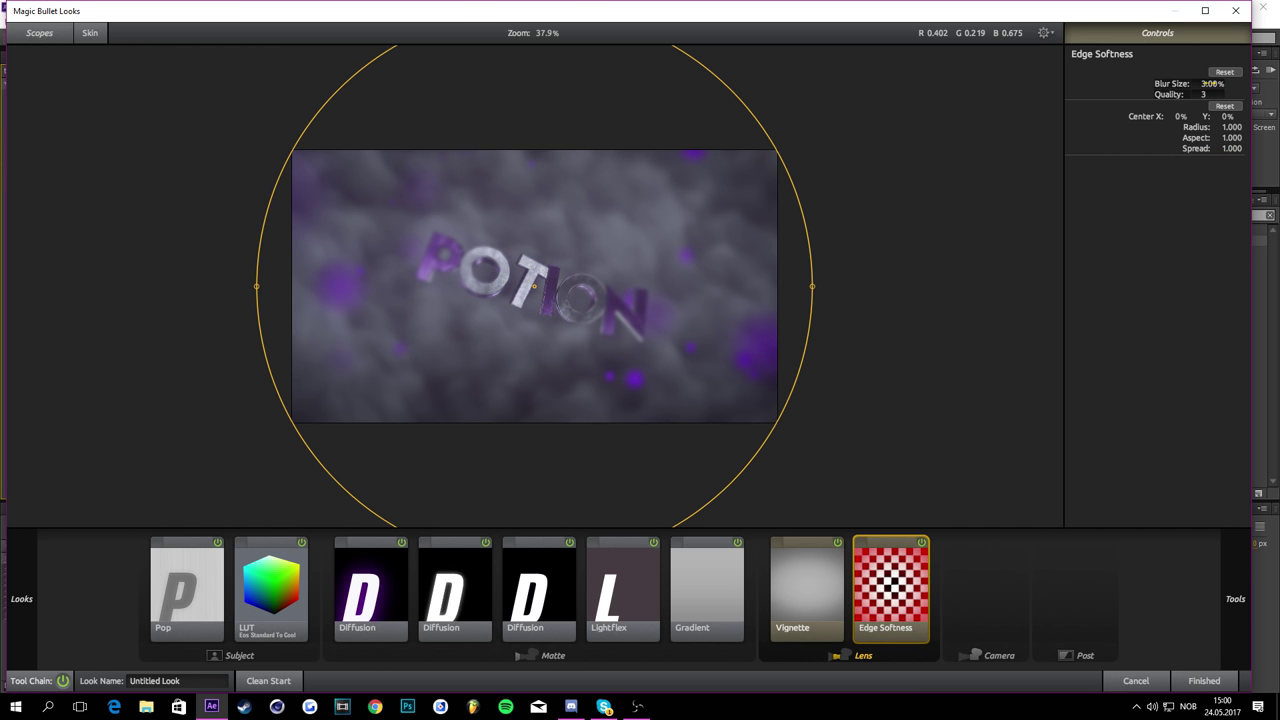
Step: Set the Edge Softness Blur Size to 1%, Quality to 10 and Spread to about 0.826
{"action": "left_click", "coordinate": [1208, 84]}
{"action": "type", "text": "2"}
{"action": "key", "text": "Return"}
{"action": "left_click", "coordinate": [1208, 84]}
{"action": "type", "text": "1"}
{"action": "key", "text": "Return"}
{"action": "left_click_drag", "start_coordinate": [1209, 88], "coordinate": [1191, 90]}
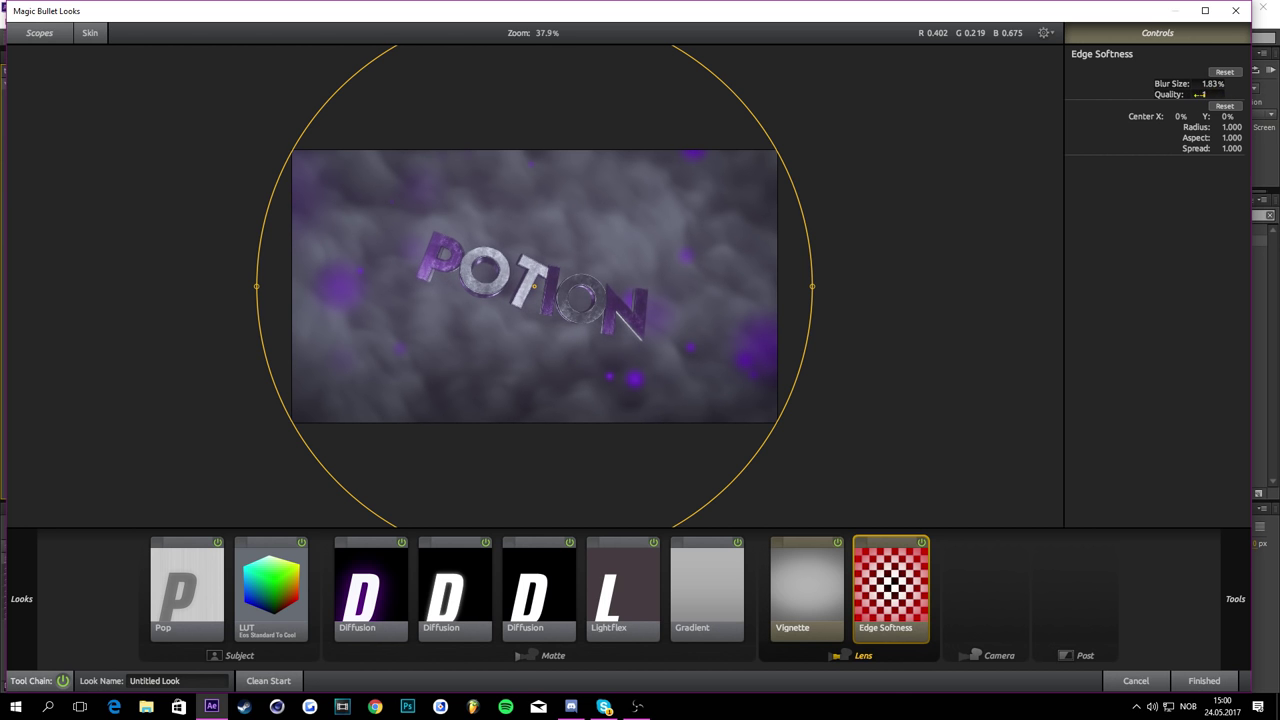
{"action": "left_click", "coordinate": [1205, 84]}
{"action": "type", "text": "1"}
{"action": "key", "text": "Return"}
{"action": "left_click_drag", "start_coordinate": [1232, 152], "coordinate": [1213, 152]}
{"action": "scroll", "coordinate": [646, 294], "scroll_direction": "up", "scroll_amount": 1}
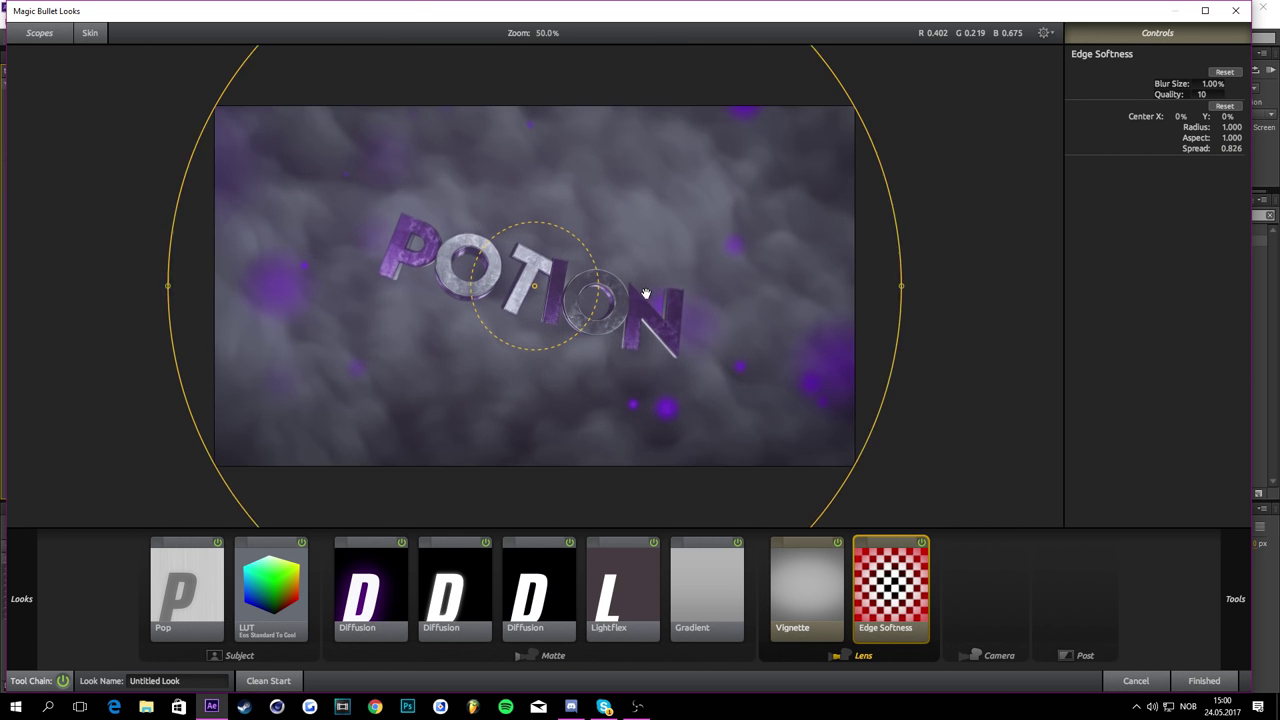
Step: Add a Lens Distortion tool to the Lens stage, set Flatten to 0% and reduce the Distortion amount
{"action": "mouse_move", "coordinate": [1249, 599]}
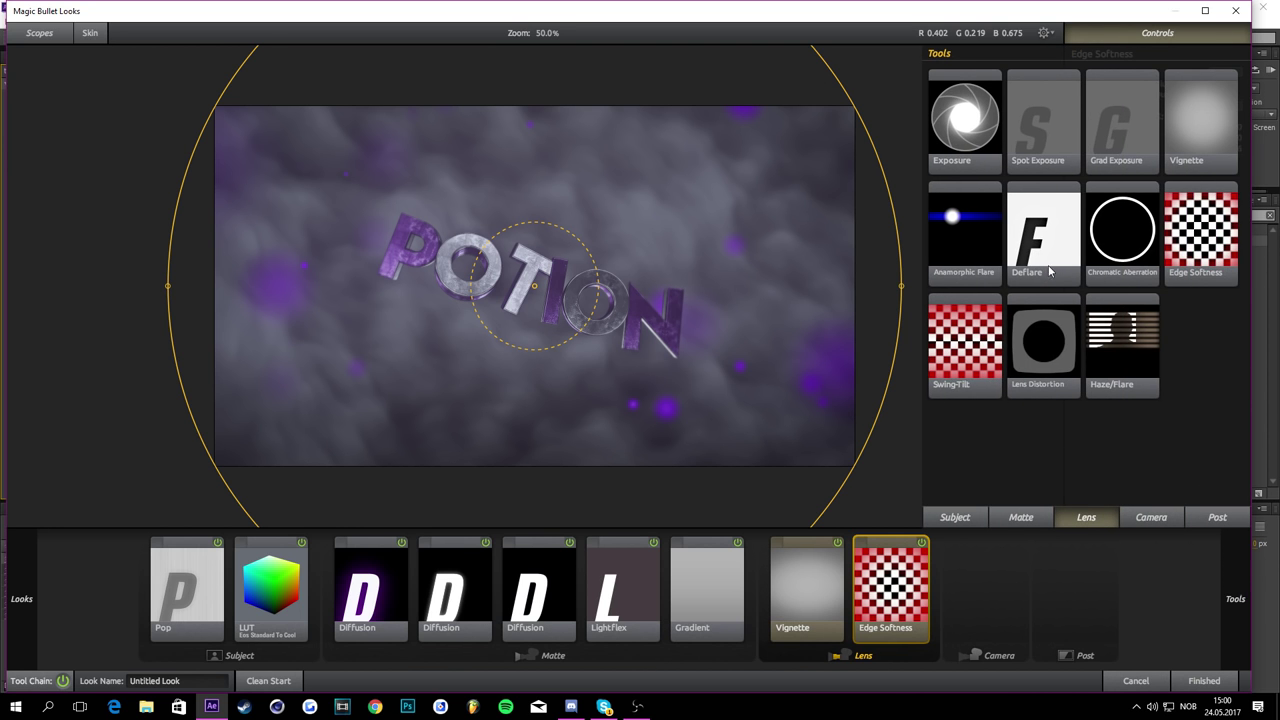
{"action": "double_click", "coordinate": [1049, 345]}
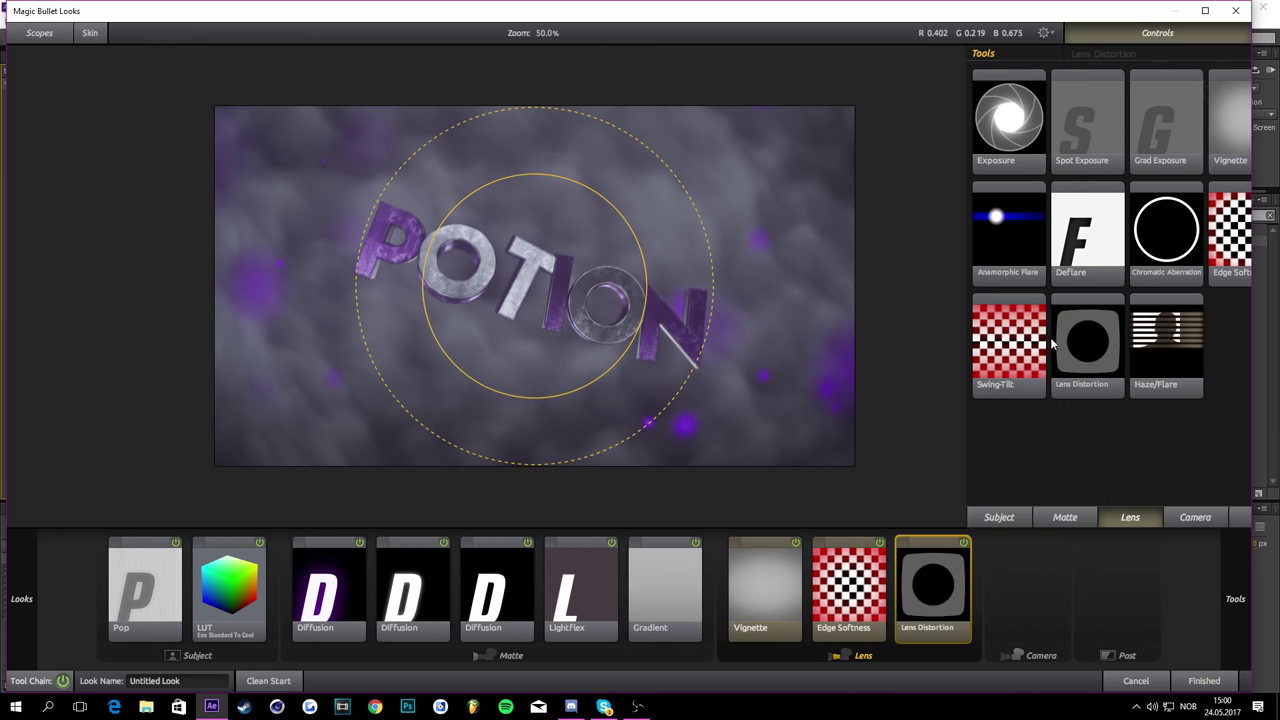
{"action": "left_click", "coordinate": [1208, 95]}
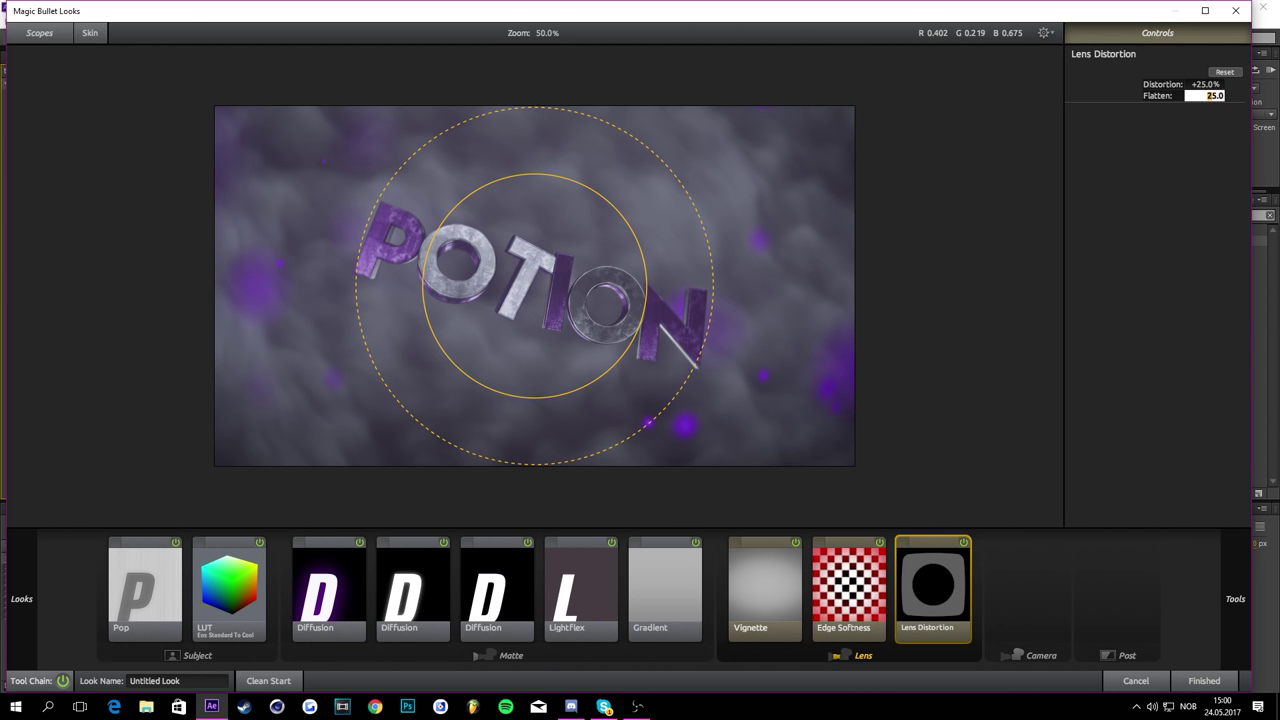
{"action": "left_click_drag", "start_coordinate": [1208, 95], "coordinate": [1160, 95]}
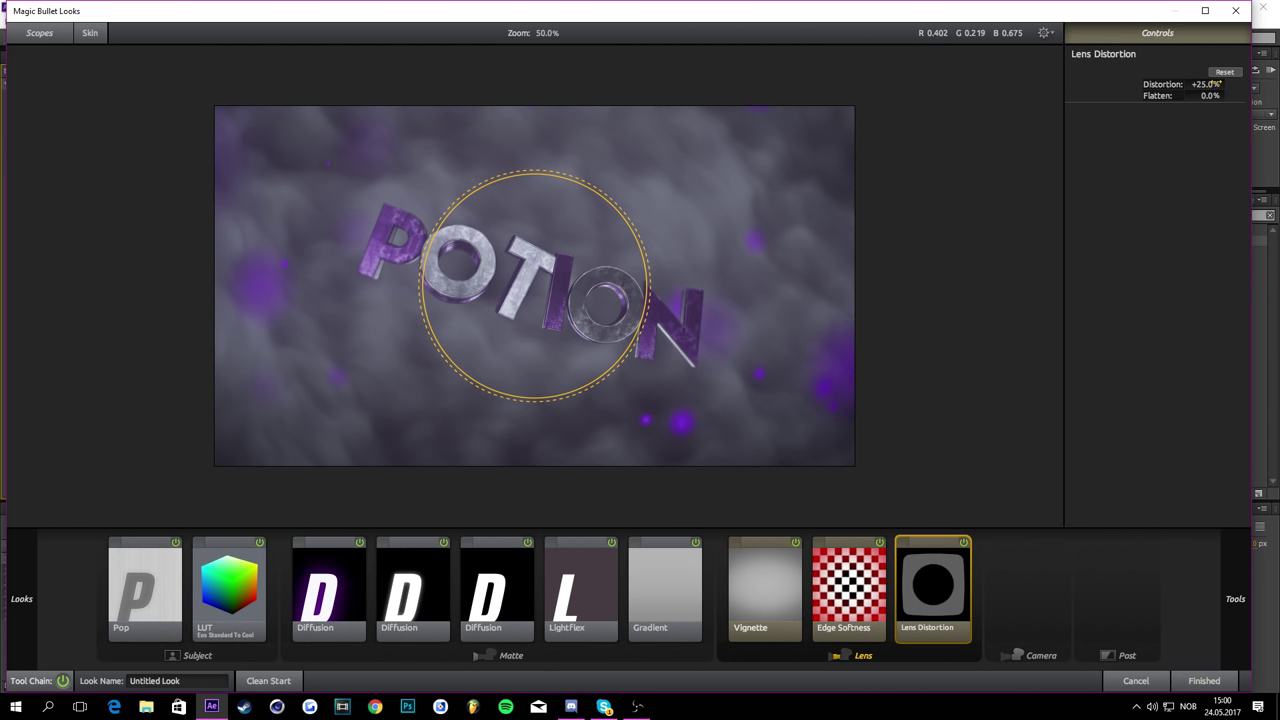
{"action": "double_click", "coordinate": [1213, 84]}
{"action": "key", "text": "BackSpace"}
{"action": "key", "text": "Return"}
Step: Add a Chromatic Aberration tool to the Lens stage and set Green/Magenta to +1
{"action": "mouse_move", "coordinate": [1235, 598]}
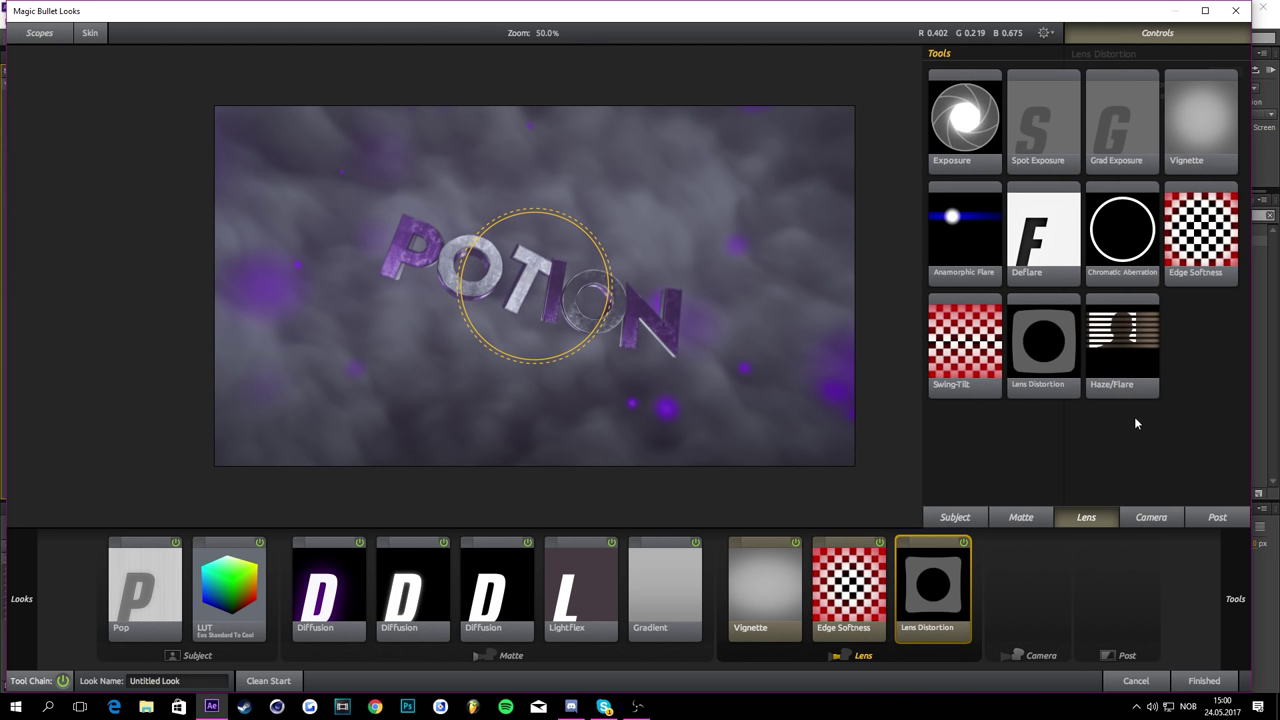
{"action": "double_click", "coordinate": [1113, 257]}
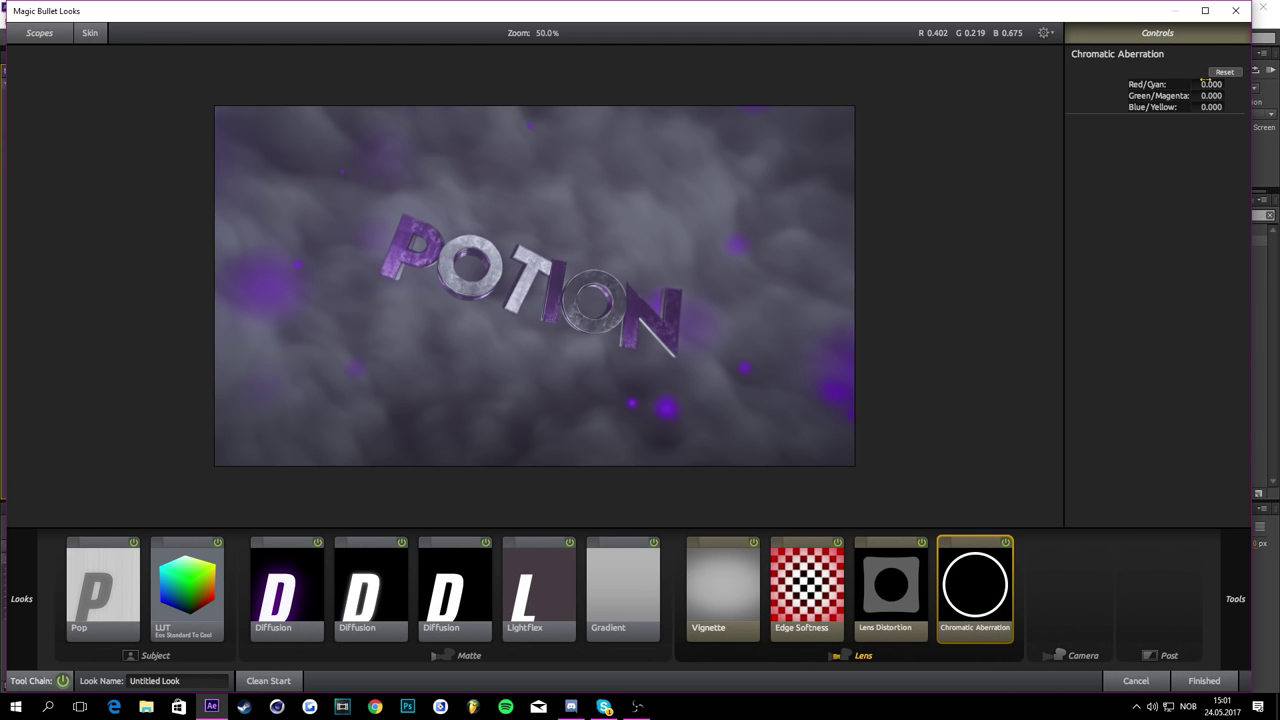
{"action": "left_click", "coordinate": [1204, 84]}
{"action": "left_click", "coordinate": [1159, 99]}
{"action": "left_click", "coordinate": [1211, 95]}
{"action": "left_click", "coordinate": [1207, 95]}
{"action": "type", "text": "1"}
{"action": "key", "text": "Return"}
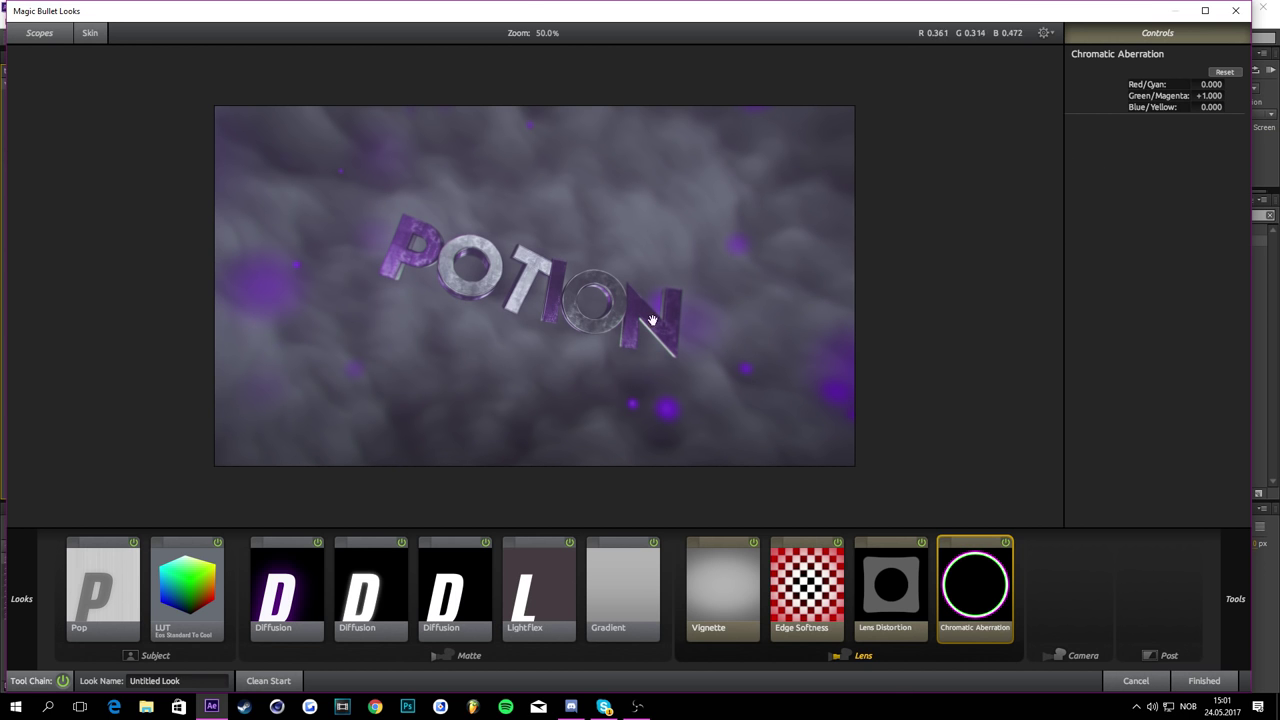
Step: Try stronger Red/Cyan and Green/Magenta fringing on the text, and restore the two values to 0 and +1
{"action": "scroll", "coordinate": [467, 327], "scroll_direction": "up", "scroll_amount": 5}
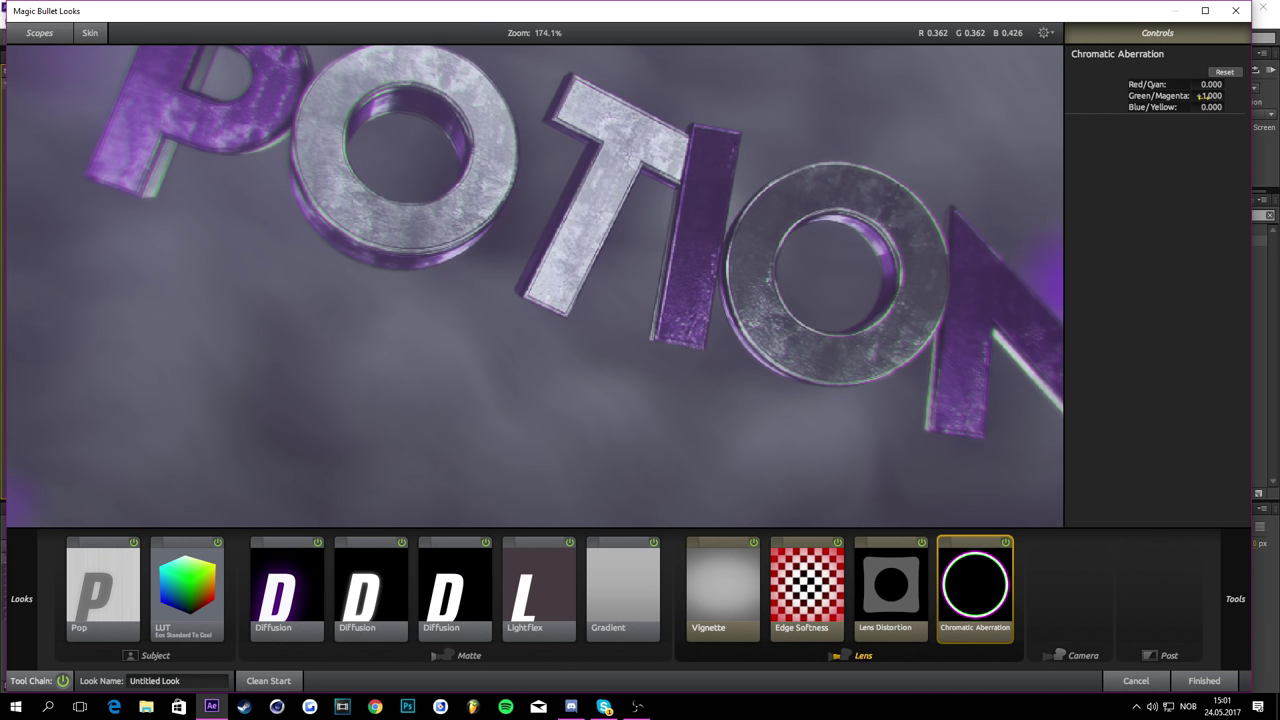
{"action": "mouse_move", "coordinate": [1199, 96]}
{"action": "left_mouse_down"}
{"action": "mouse_move", "coordinate": [1236, 95]}
{"action": "mouse_move", "coordinate": [1200, 86]}
{"action": "left_mouse_up"}
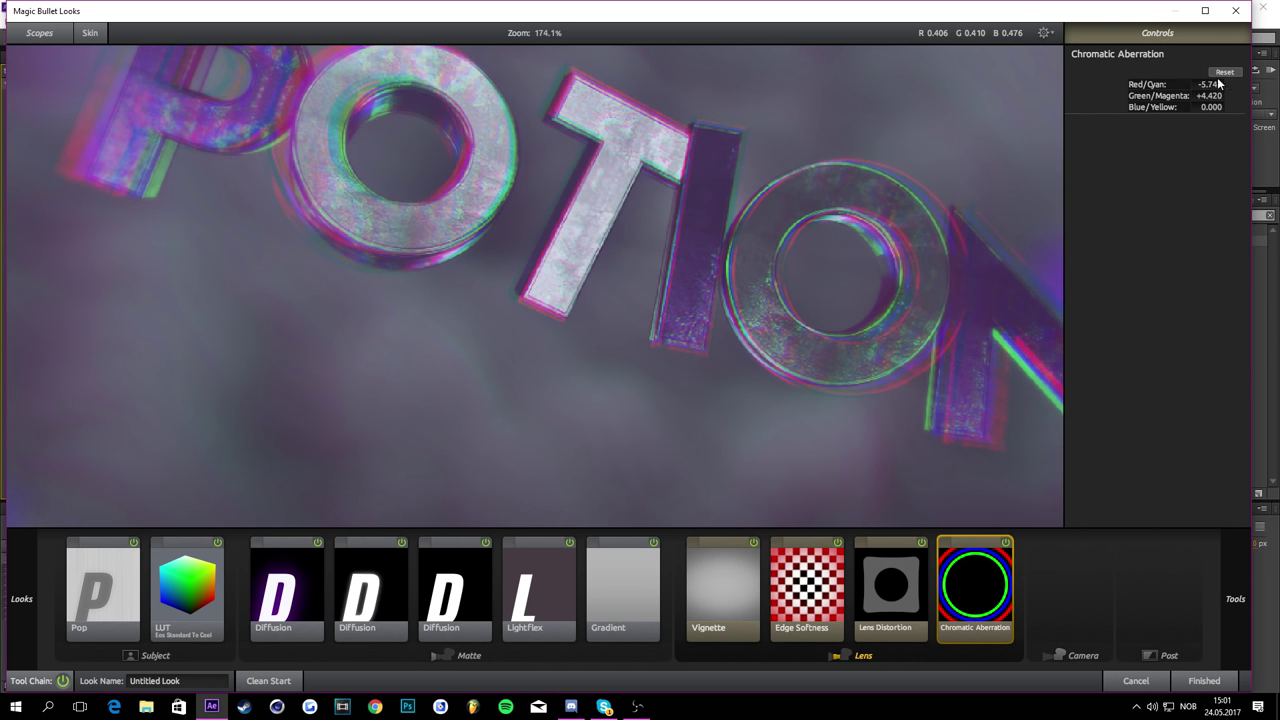
{"action": "left_click", "coordinate": [1212, 84]}
{"action": "type", "text": "0"}
{"action": "key", "text": "Tab"}
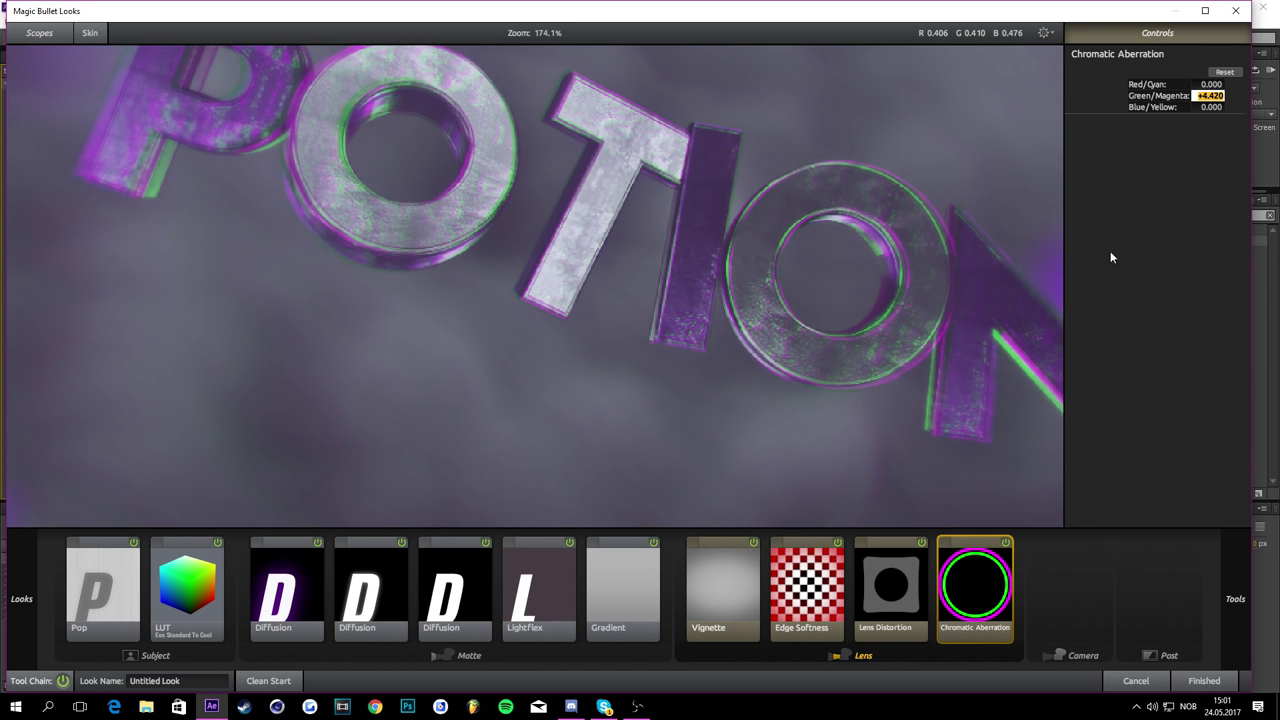
{"action": "type", "text": "1"}
{"action": "key", "text": "Return"}
{"action": "scroll", "coordinate": [918, 274], "scroll_direction": "down", "scroll_amount": 1}
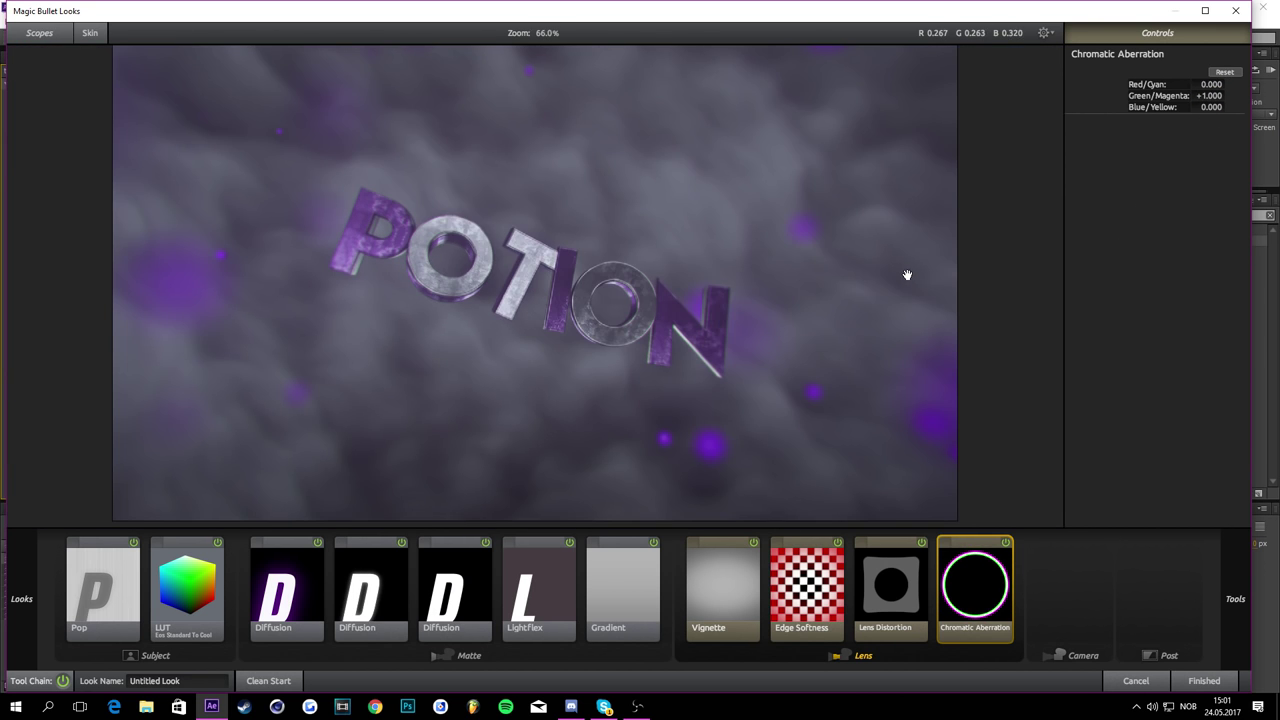
{"action": "scroll", "coordinate": [896, 278], "scroll_direction": "down", "scroll_amount": 1}
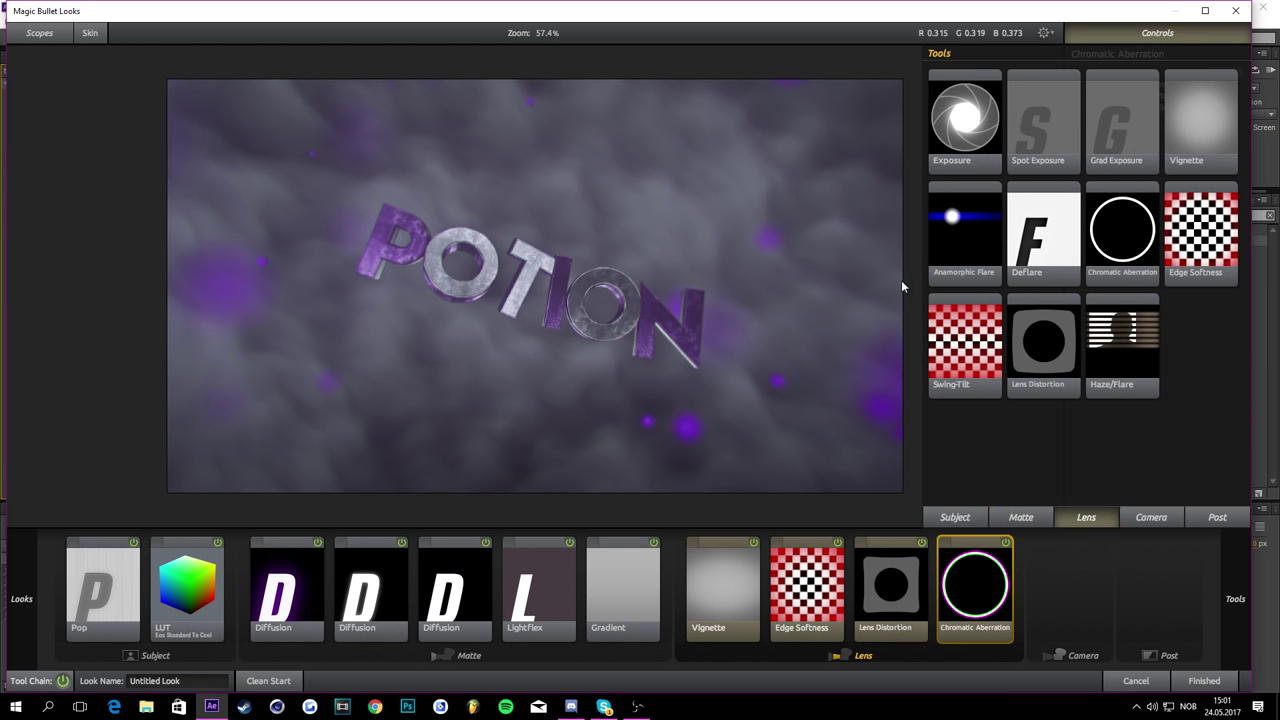
Step: Add a 3-Strip Process tool to the Camera stage, compare the image without it, and set its Strength to -3%
{"action": "mouse_move", "coordinate": [1230, 550]}
{"action": "left_click", "coordinate": [1160, 518]}
{"action": "scroll", "coordinate": [1080, 300], "scroll_direction": "down", "scroll_amount": 1}
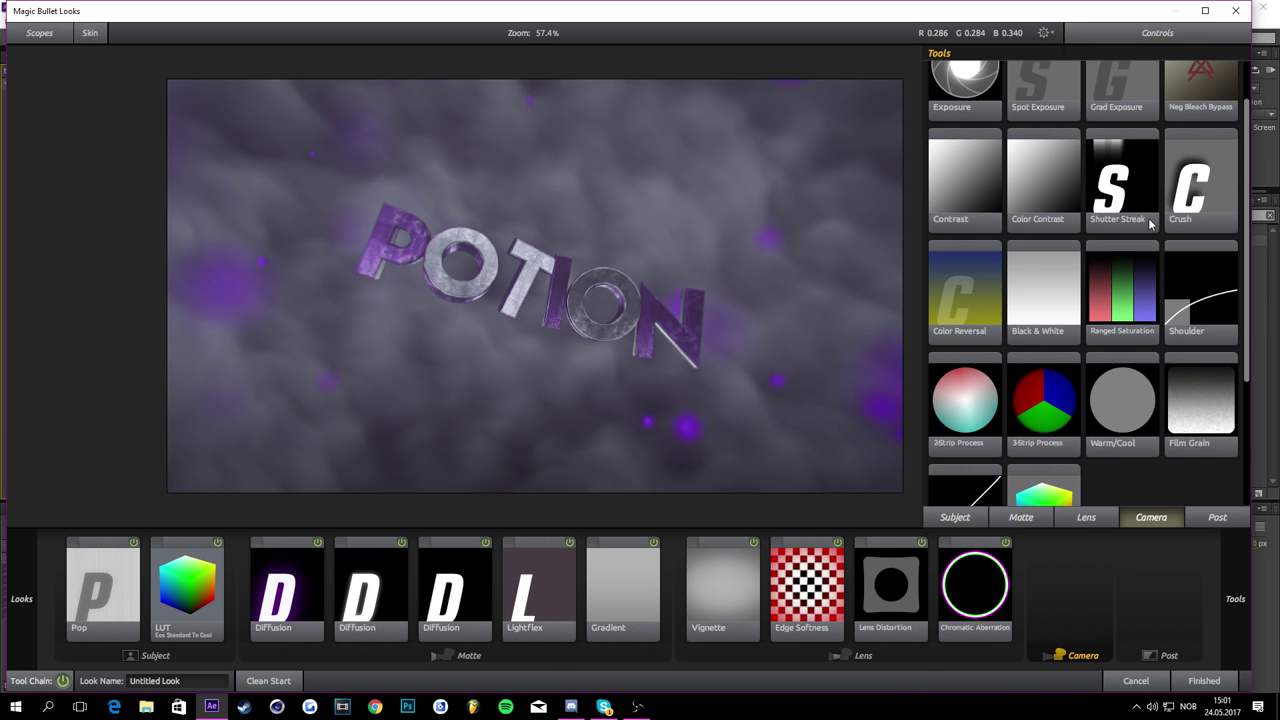
{"action": "double_click", "coordinate": [1041, 418]}
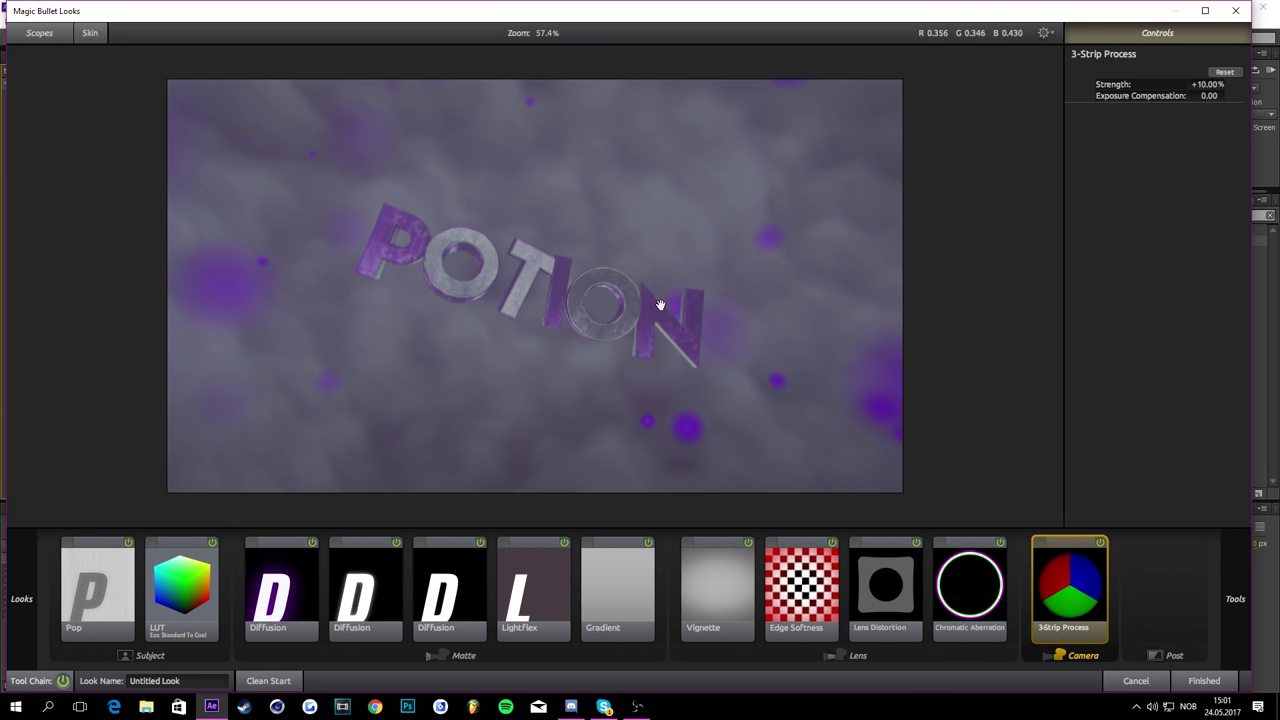
{"action": "left_click", "coordinate": [1097, 544]}
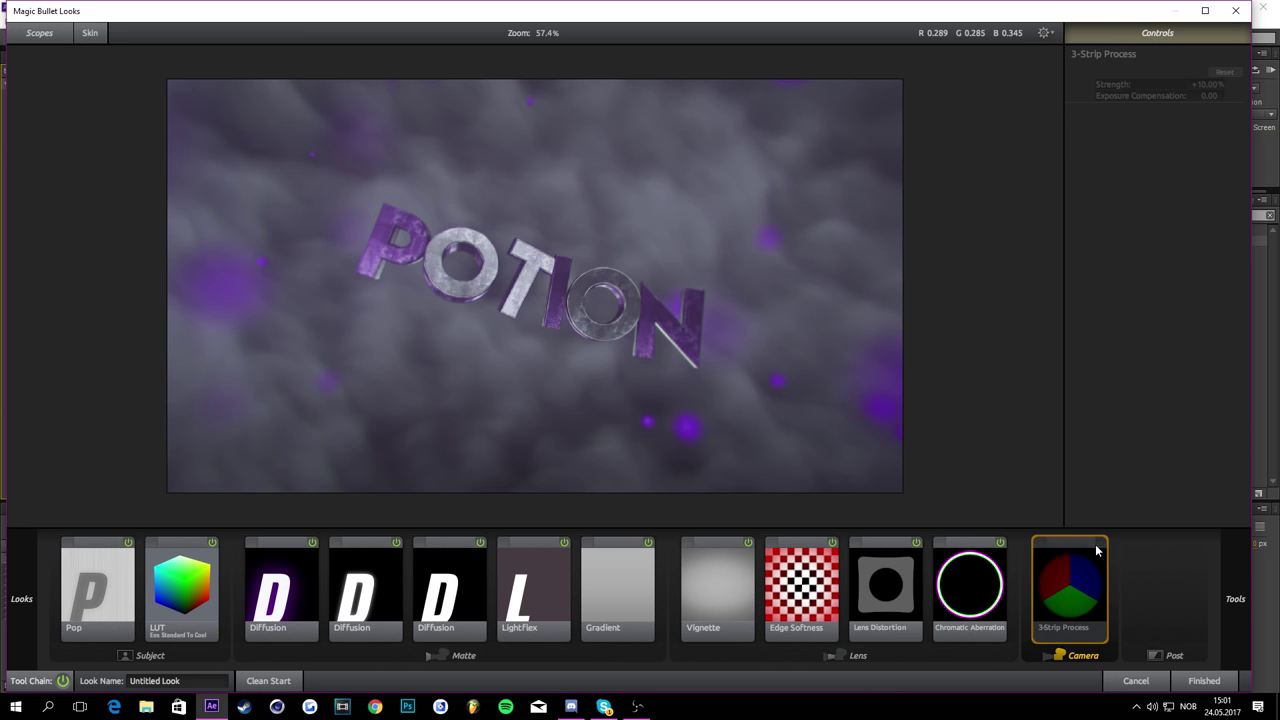
{"action": "left_click", "coordinate": [1096, 545]}
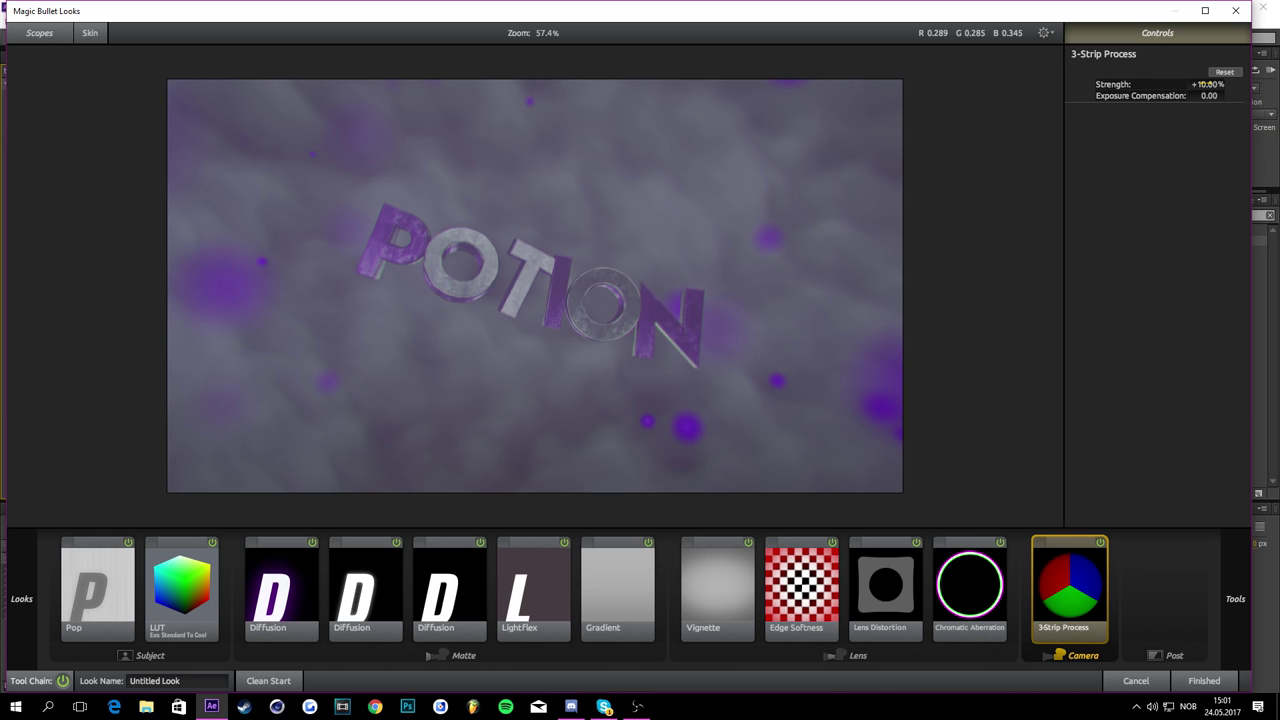
{"action": "left_click", "coordinate": [1200, 84]}
{"action": "type", "text": "-3"}
{"action": "key", "text": "Return"}
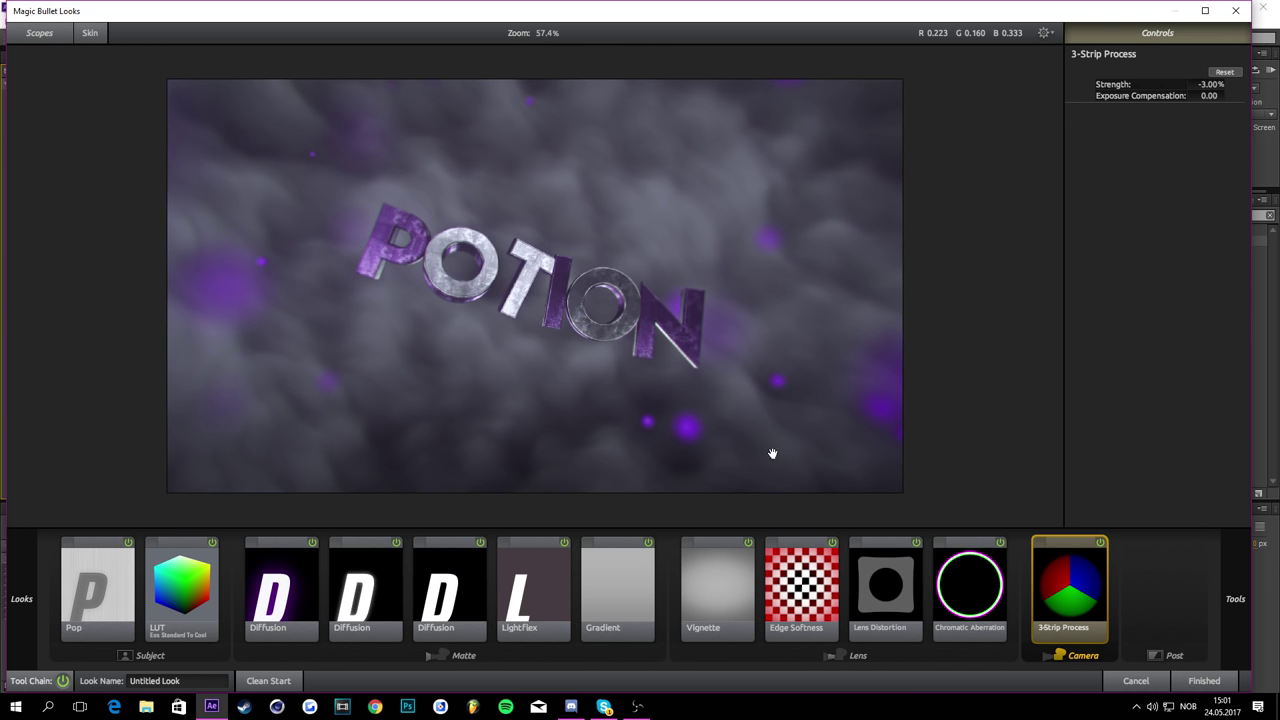
Step: Add a Color Reversal tool to the Camera stage and set its Strength to 25%
{"action": "mouse_move", "coordinate": [1231, 562]}
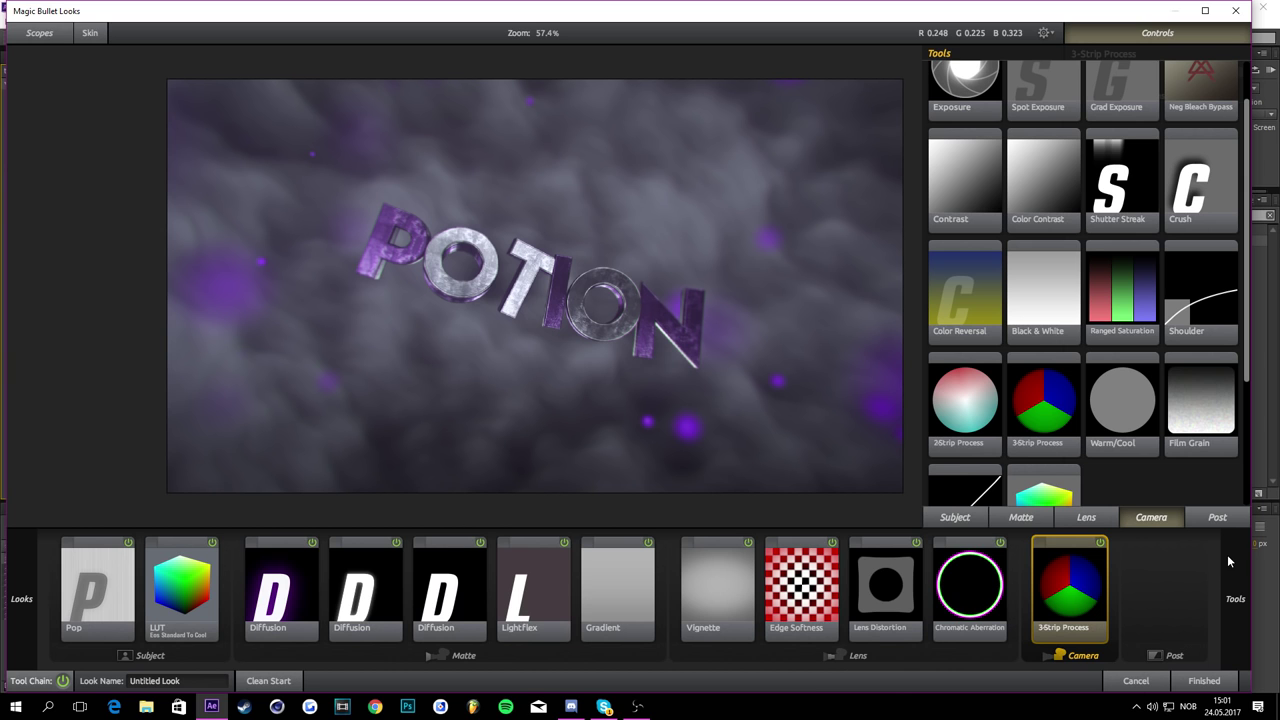
{"action": "double_click", "coordinate": [959, 300]}
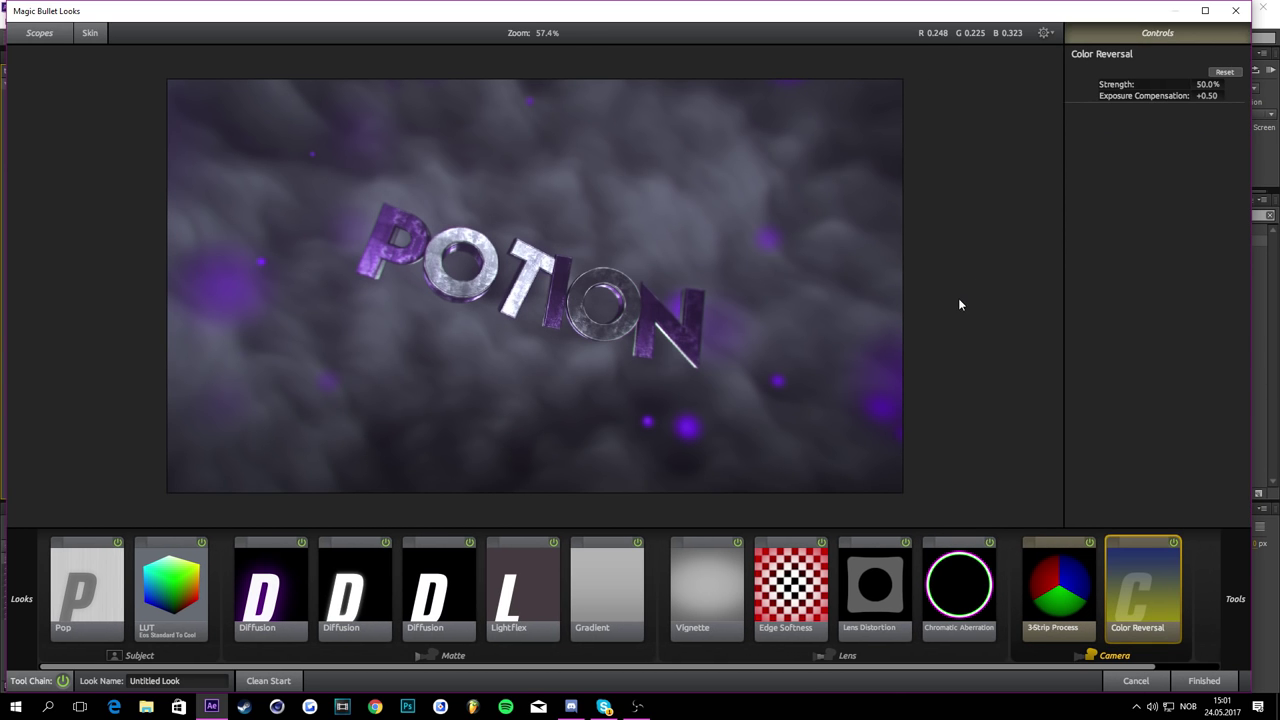
{"action": "left_click", "coordinate": [1208, 85]}
{"action": "type", "text": "25"}
{"action": "key", "text": "Return"}
Step: Add a Warm/Cool tool to the Camera stage and shift its Warm/Cool and Tint values slightly toward purple
{"action": "mouse_move", "coordinate": [1240, 620]}
{"action": "scroll", "coordinate": [1030, 365], "scroll_direction": "down", "scroll_amount": 1}
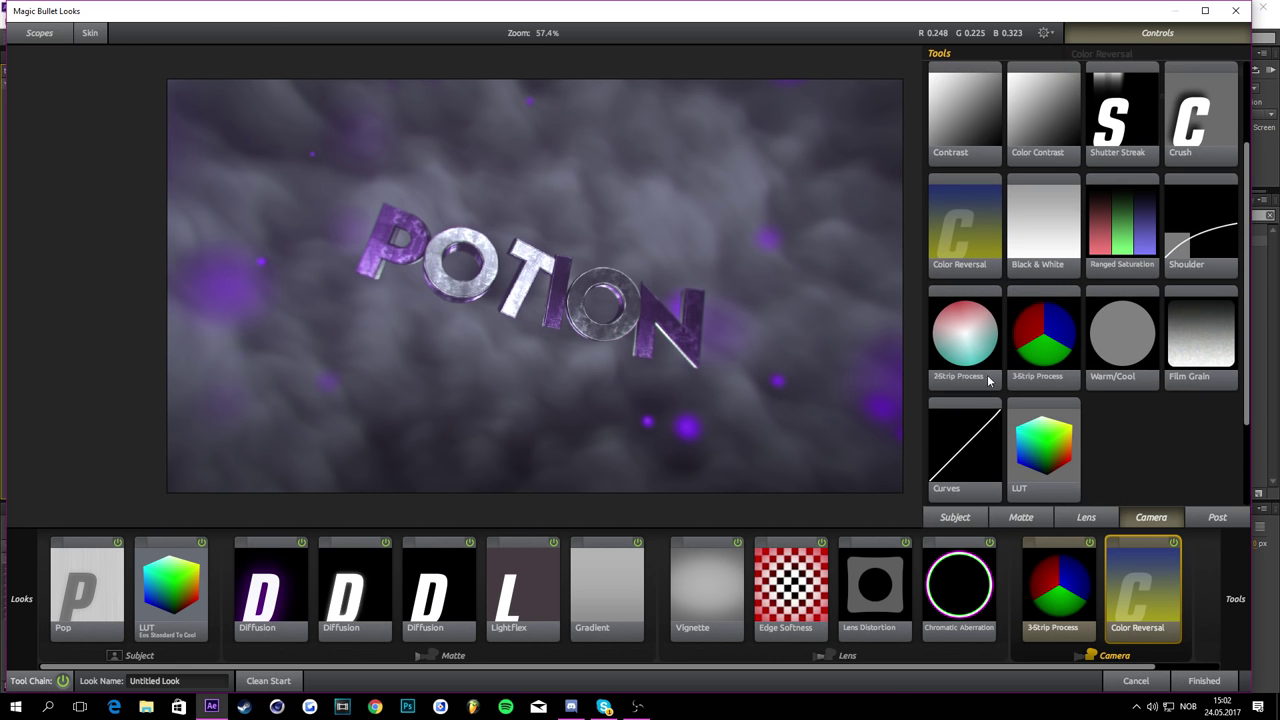
{"action": "double_click", "coordinate": [1100, 355]}
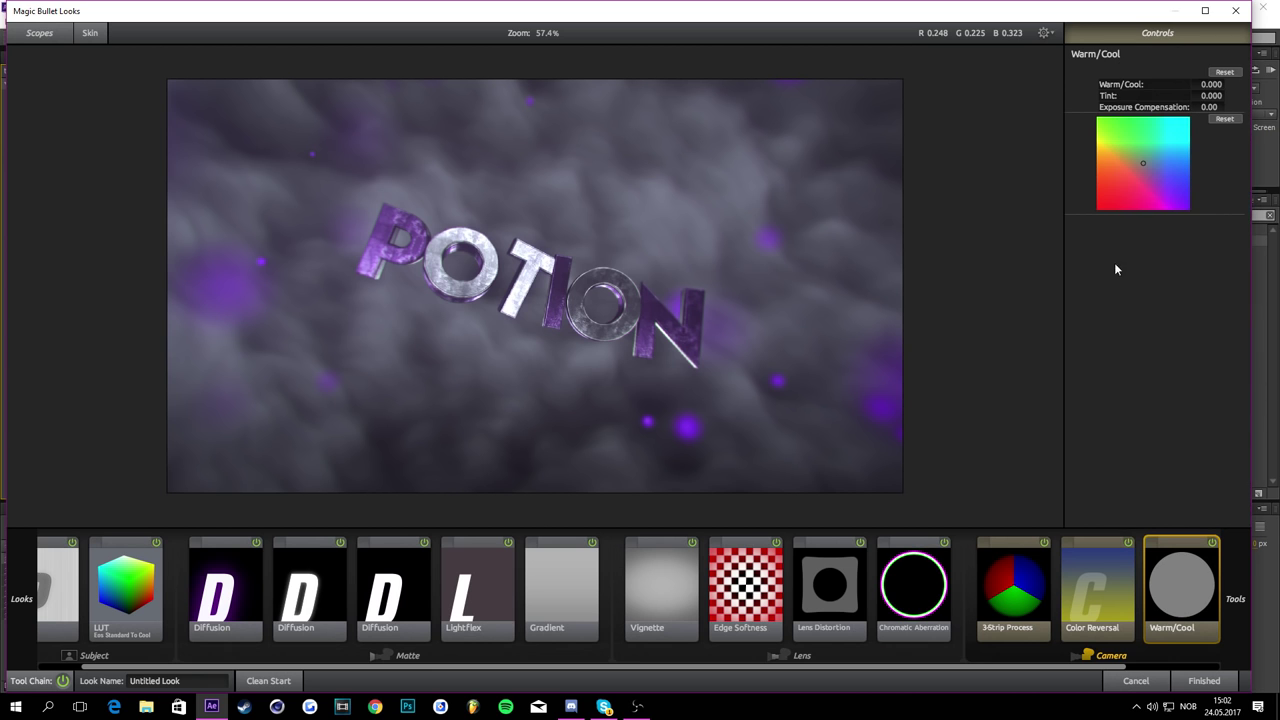
{"action": "mouse_move", "coordinate": [1204, 83]}
{"action": "left_mouse_down"}
{"action": "mouse_move", "coordinate": [1167, 83]}
{"action": "mouse_move", "coordinate": [1214, 95]}
{"action": "mouse_move", "coordinate": [1195, 95]}
{"action": "left_mouse_up"}
{"action": "left_click_drag", "start_coordinate": [1200, 84], "coordinate": [1206, 84]}
Step: Add an S Curve tool to the Post stage and lower its Contrast
{"action": "mouse_move", "coordinate": [1240, 590]}
{"action": "scroll", "coordinate": [1164, 489], "scroll_direction": "down", "scroll_amount": 1}
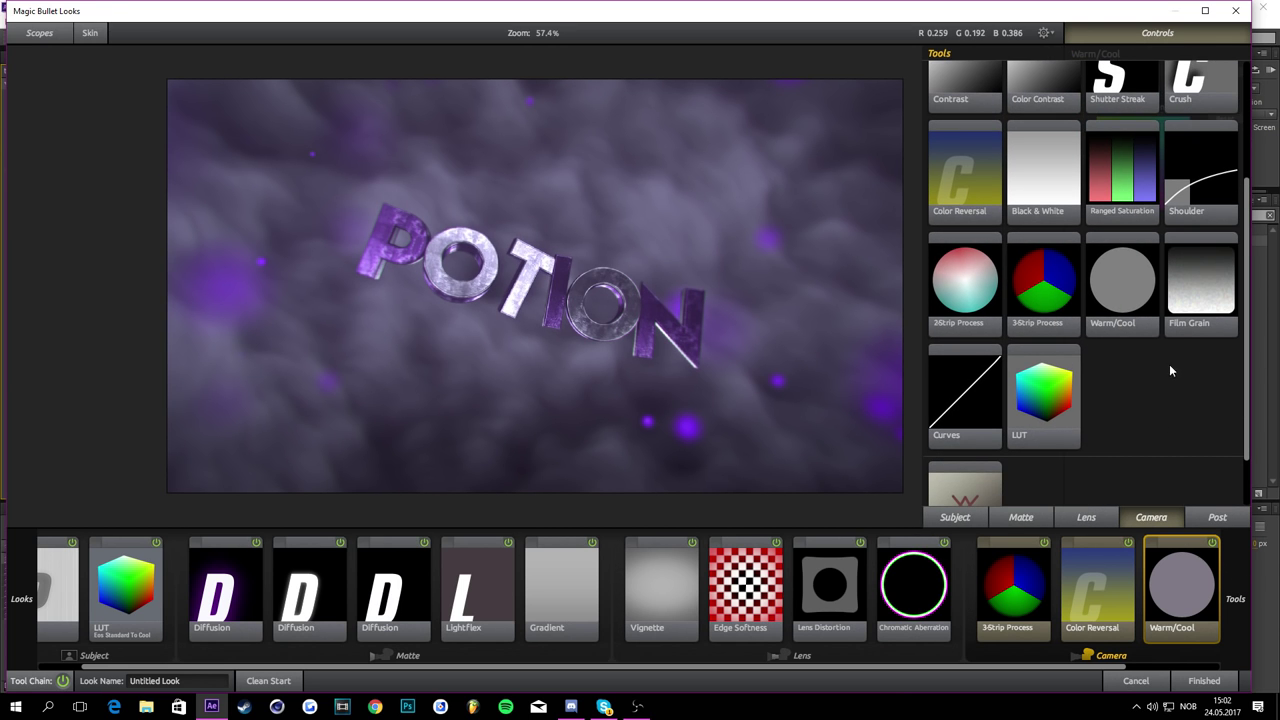
{"action": "mouse_move", "coordinate": [1197, 586]}
{"action": "left_click", "coordinate": [1217, 516]}
{"action": "scroll", "coordinate": [1169, 492], "scroll_direction": "down", "scroll_amount": 1}
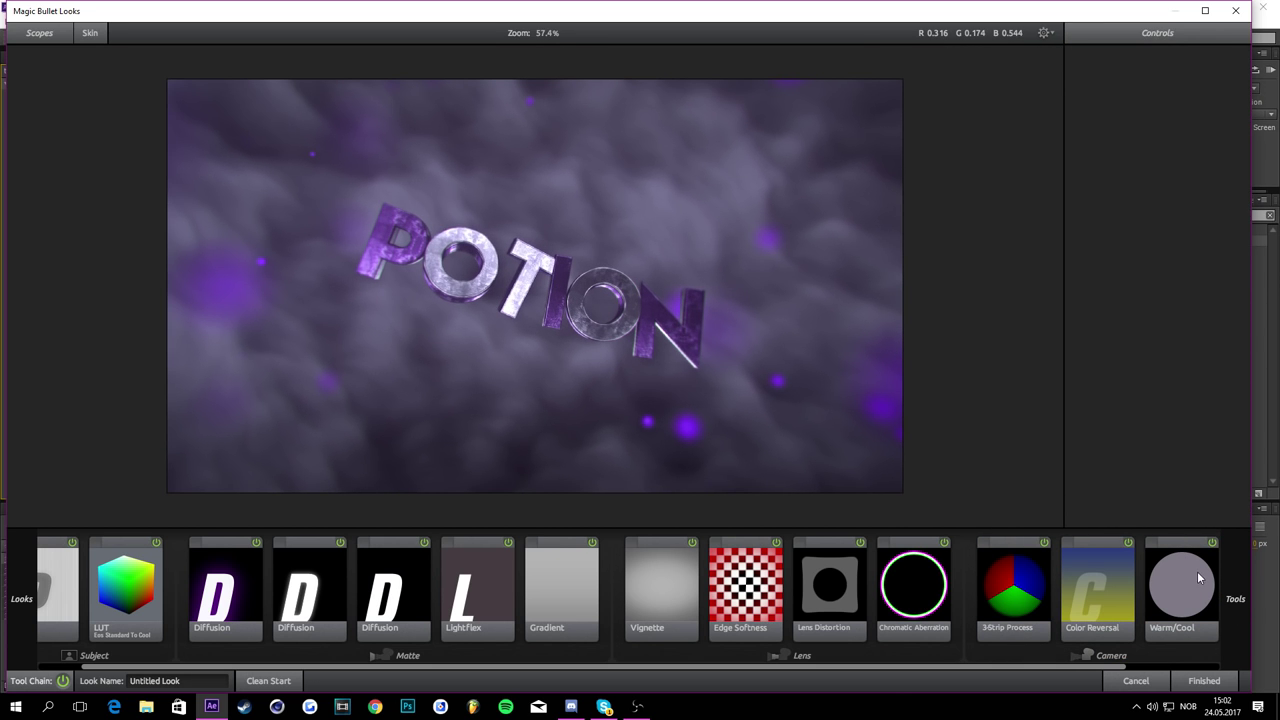
{"action": "mouse_move", "coordinate": [1197, 571]}
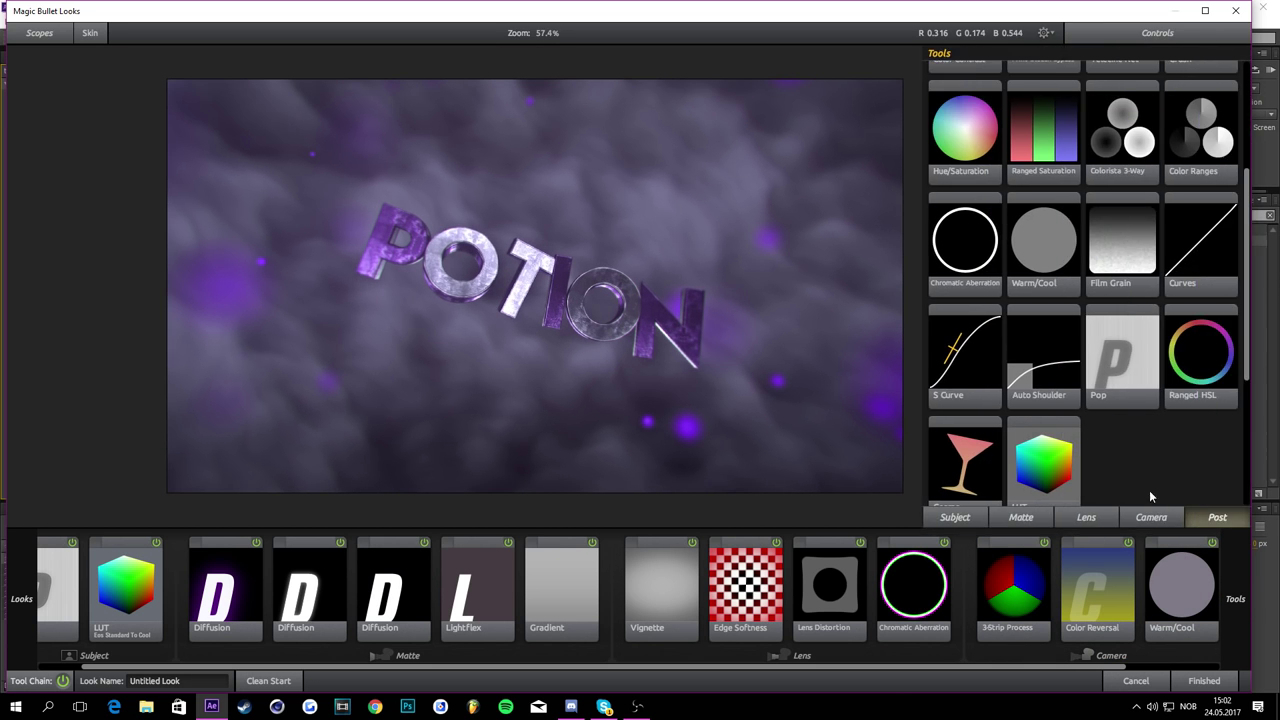
{"action": "double_click", "coordinate": [990, 380]}
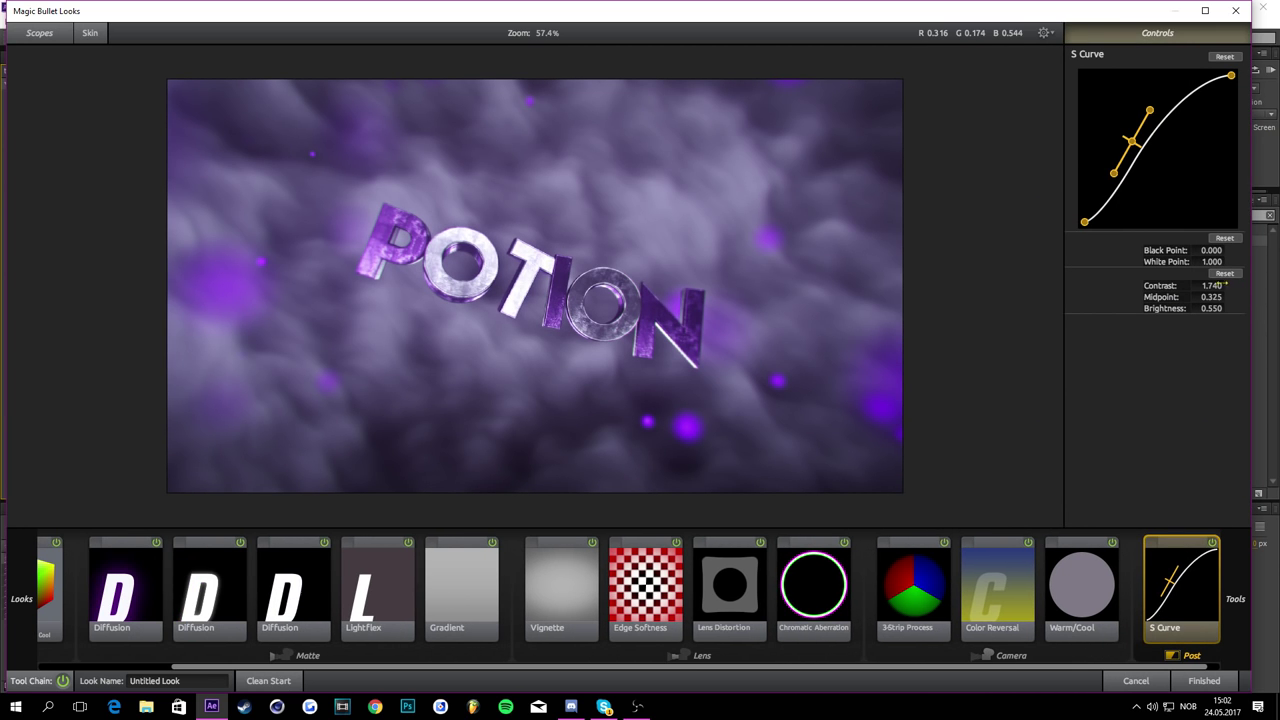
{"action": "left_click", "coordinate": [1222, 285]}
{"action": "mouse_move", "coordinate": [1226, 596]}
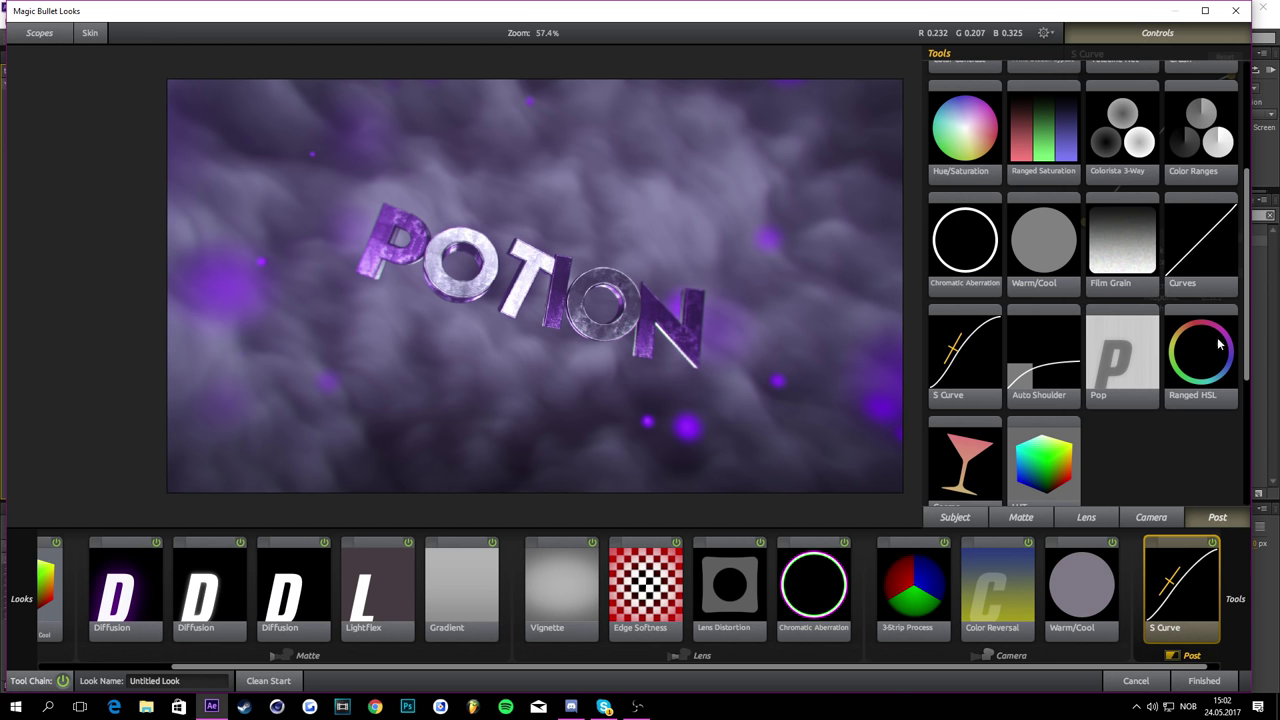
Step: Add a Curves tool to the Post stage with Midtones +0.333 and Shadows -0.444, and apply the look
{"action": "double_click", "coordinate": [1210, 274]}
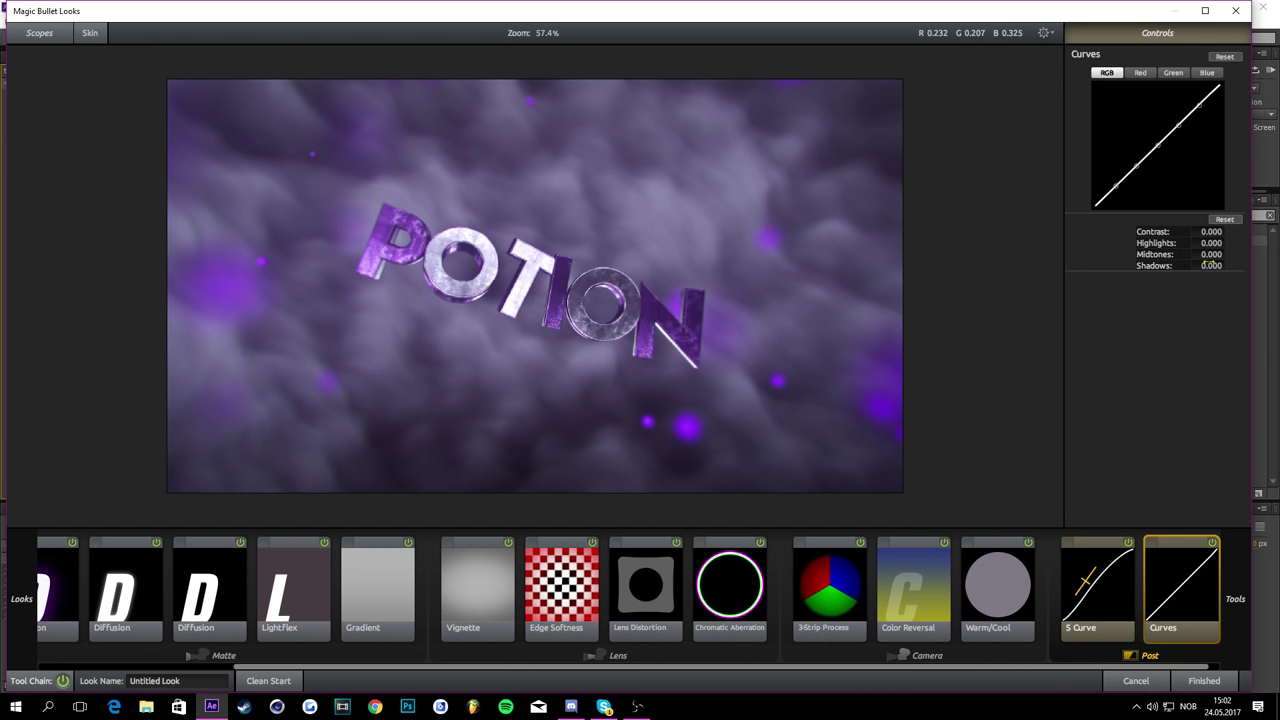
{"action": "left_click_drag", "start_coordinate": [1208, 254], "coordinate": [1213, 245]}
{"action": "type", "text": ".333"}
{"action": "key", "text": "Return"}
{"action": "left_click", "coordinate": [1195, 265]}
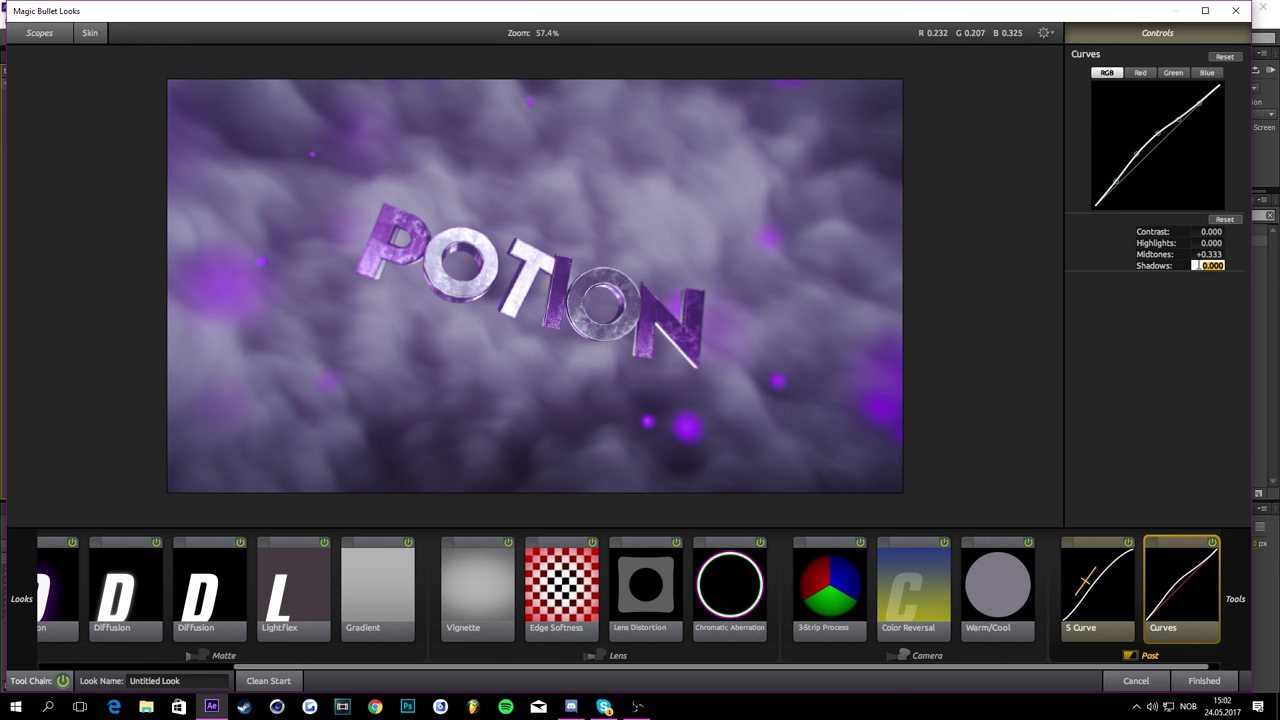
{"action": "type", "text": "-.444"}
{"action": "key", "text": "Return"}
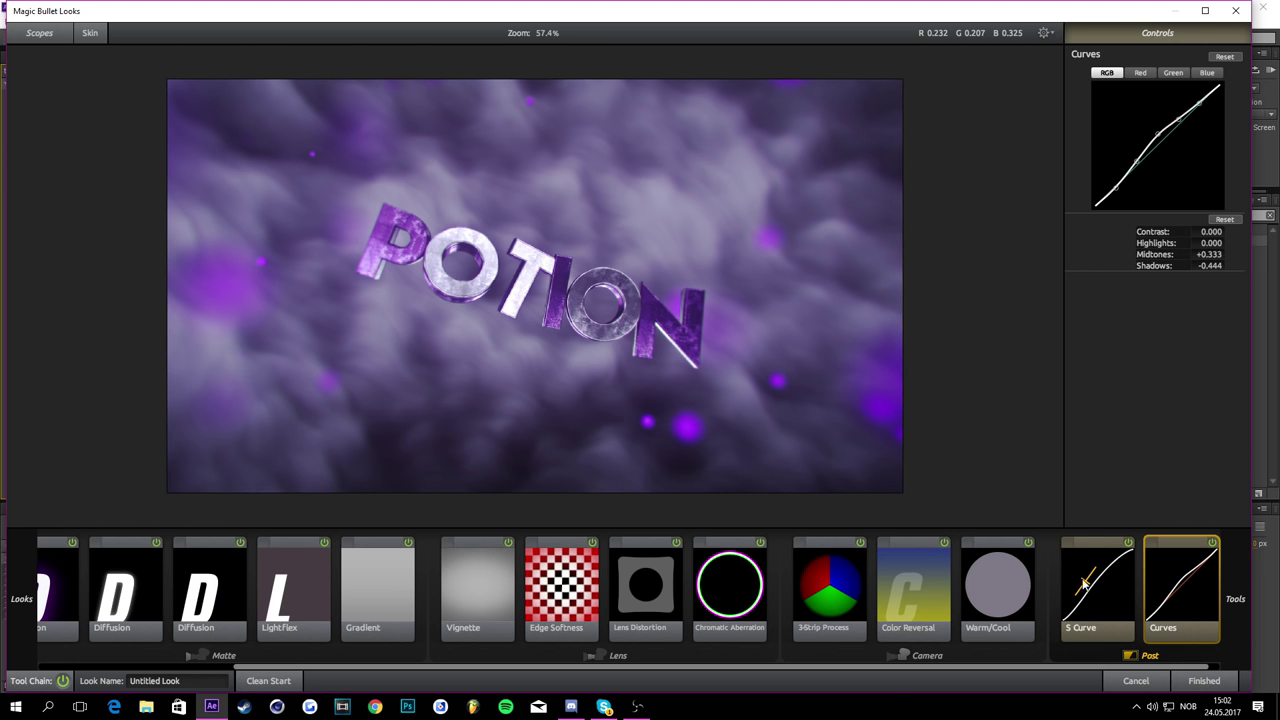
{"action": "left_click", "coordinate": [1201, 678]}
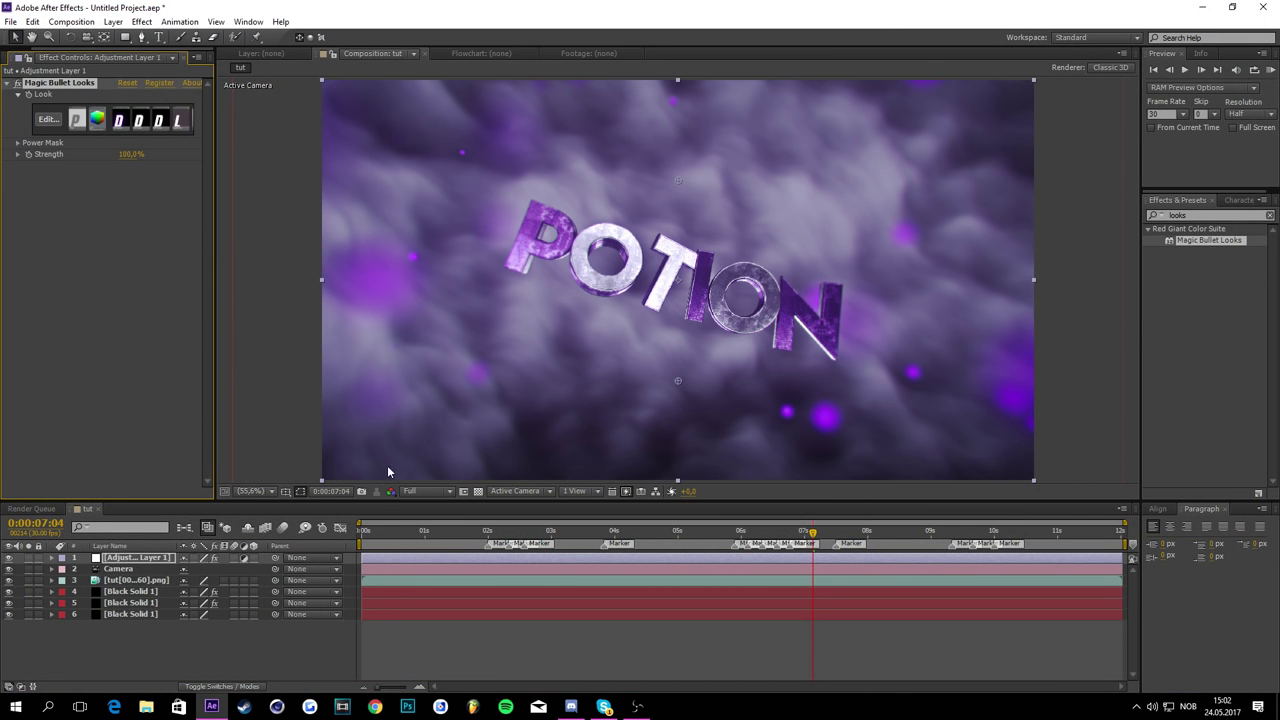
Step: Try a different Form particle Opacity on the cloud Black Solid in layer 5
{"action": "left_click", "coordinate": [155, 603]}
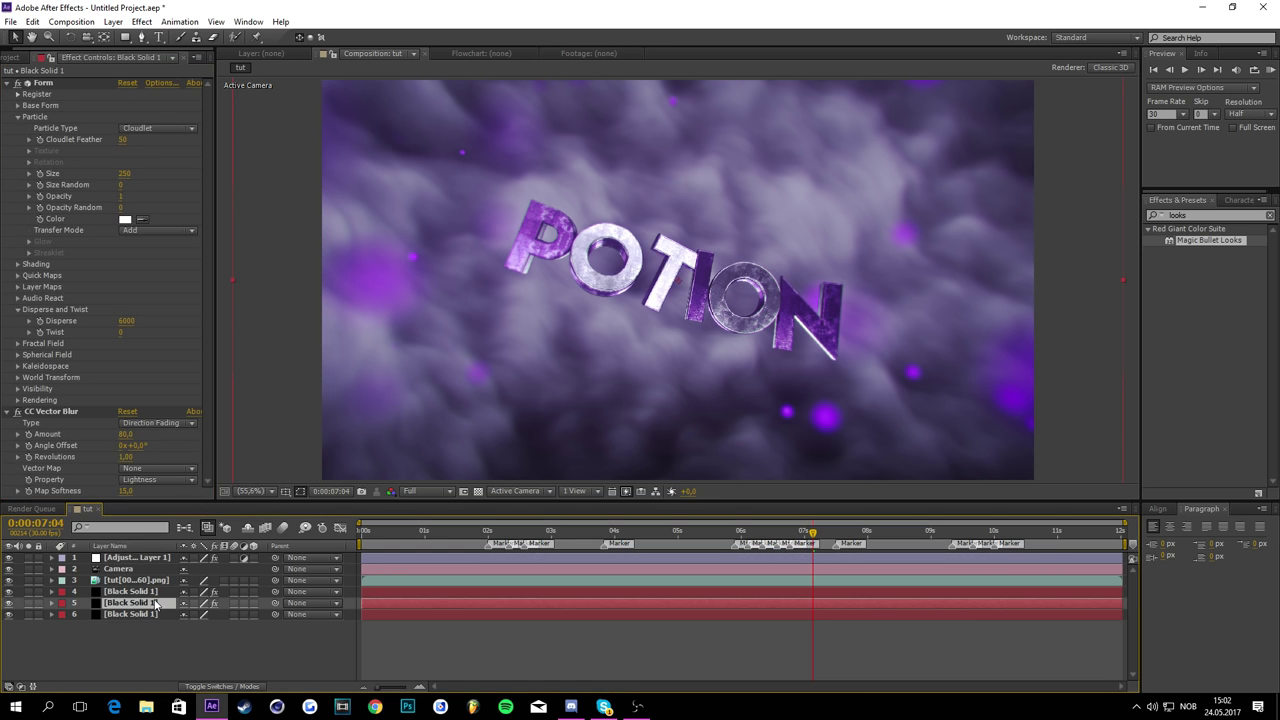
{"action": "left_click", "coordinate": [121, 196]}
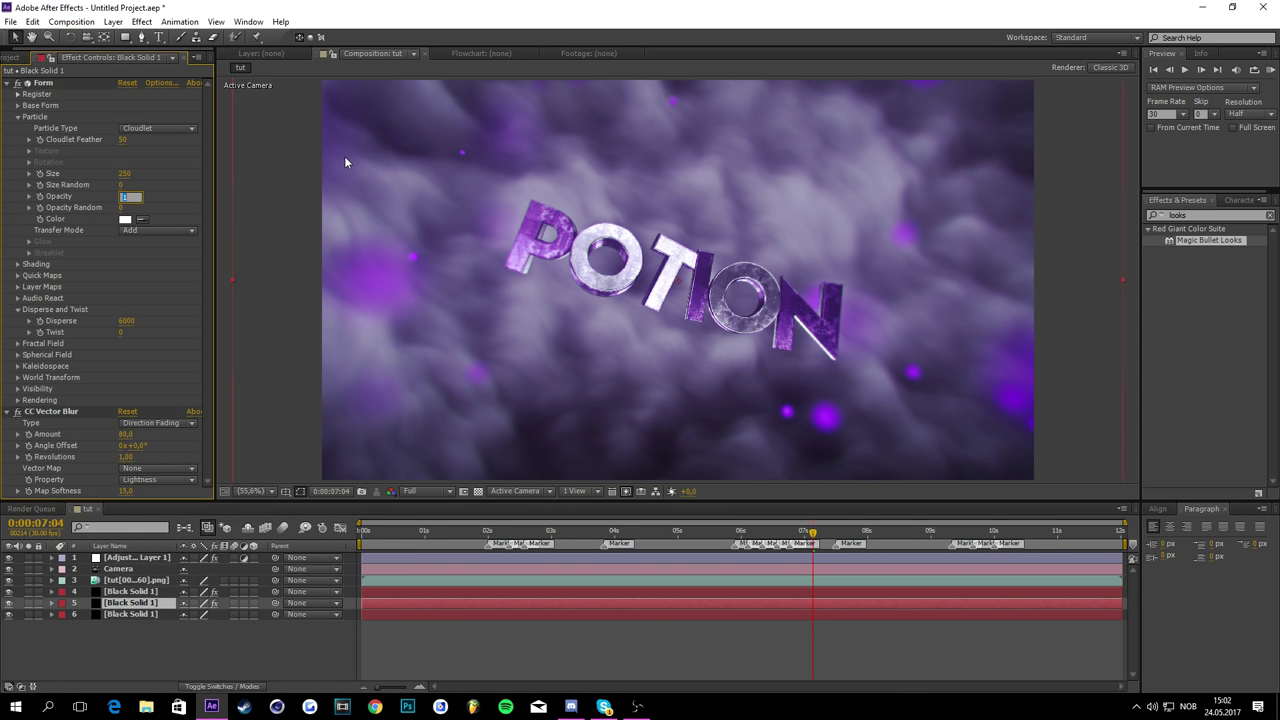
{"action": "type", "text": "1"}
{"action": "key", "text": "Return"}
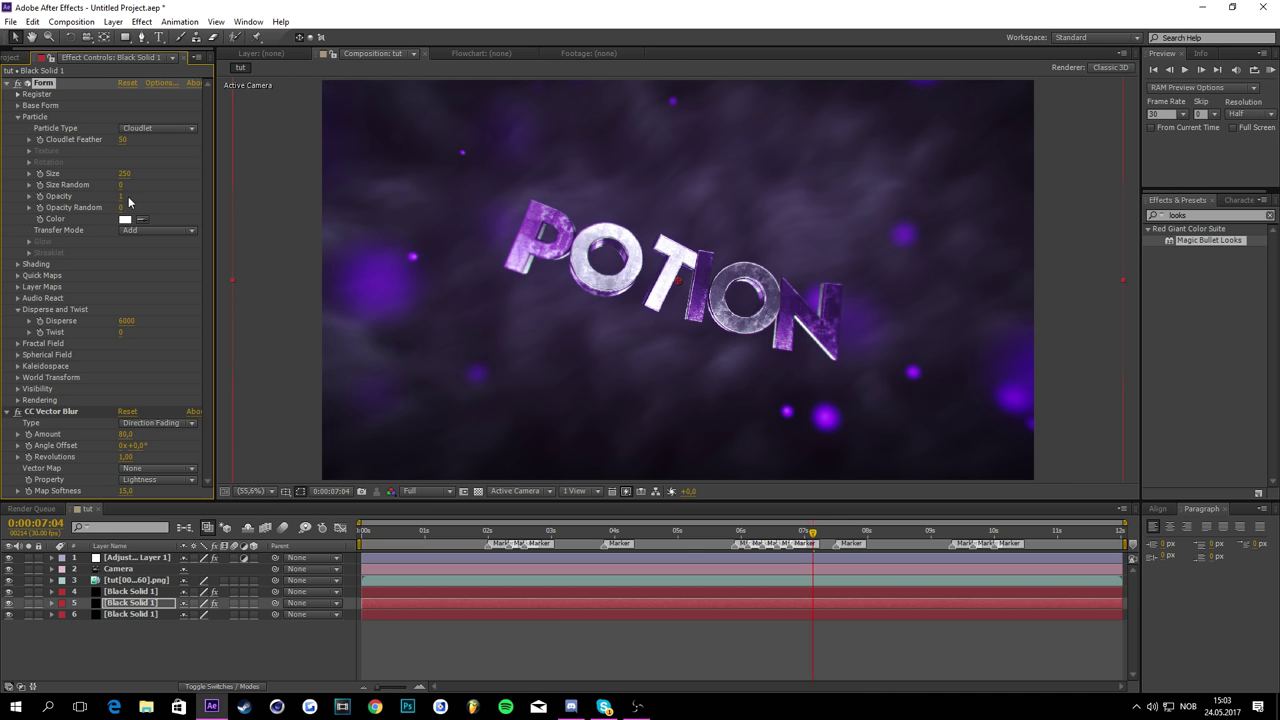
{"action": "left_click_drag", "start_coordinate": [120, 196], "coordinate": [164, 184]}
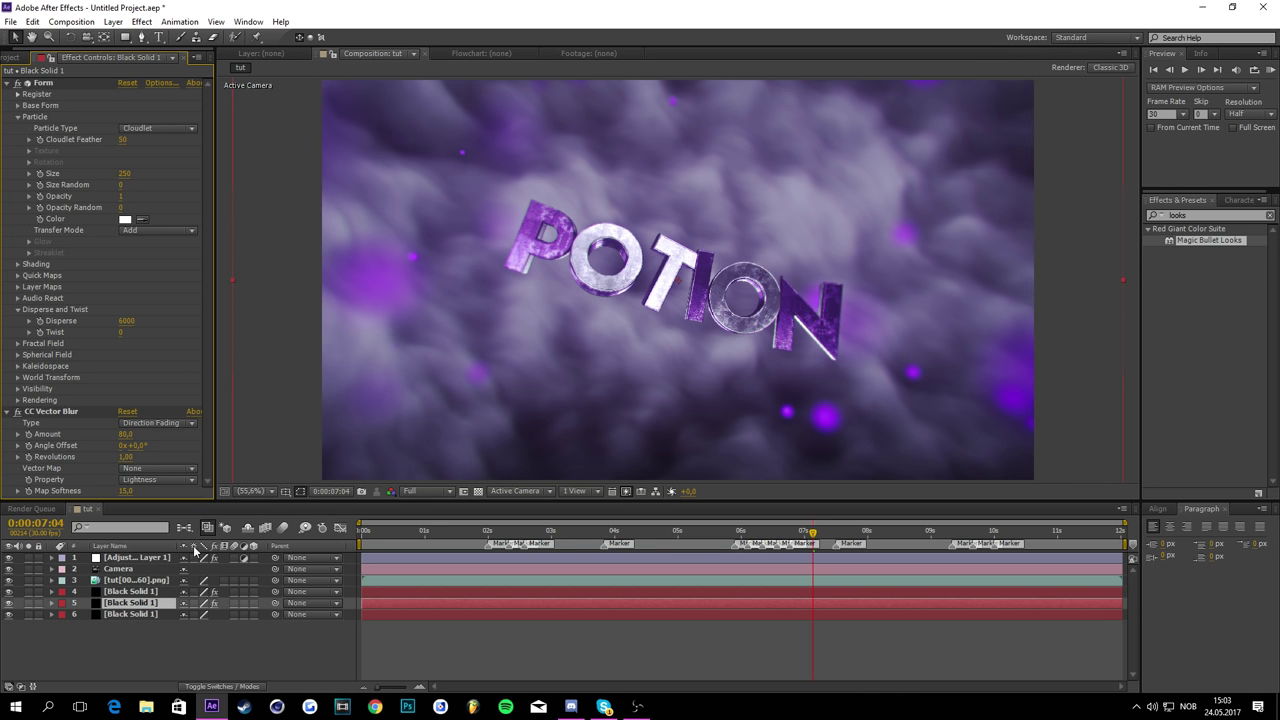
Step: Set the layer Opacity of the cloud Black Solid in layer 5 to 40%
{"action": "double_click", "coordinate": [143, 607]}
{"action": "left_click", "coordinate": [388, 54]}
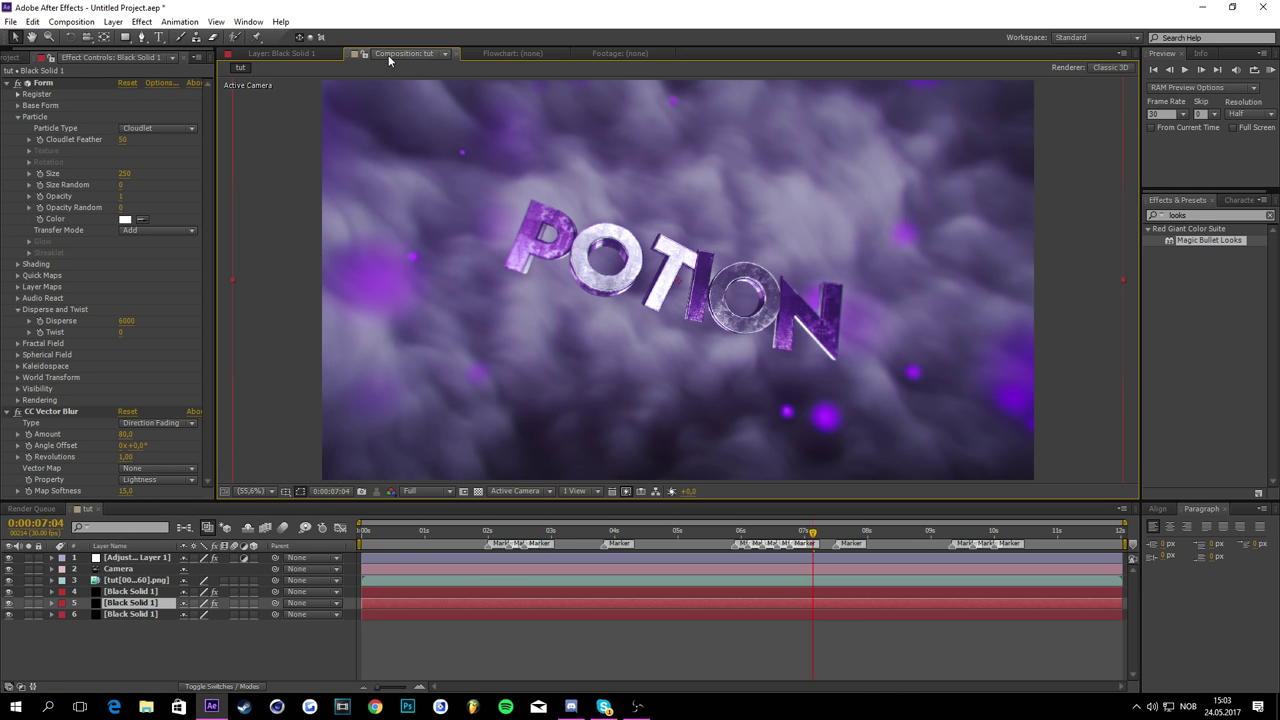
{"action": "key", "text": "t"}
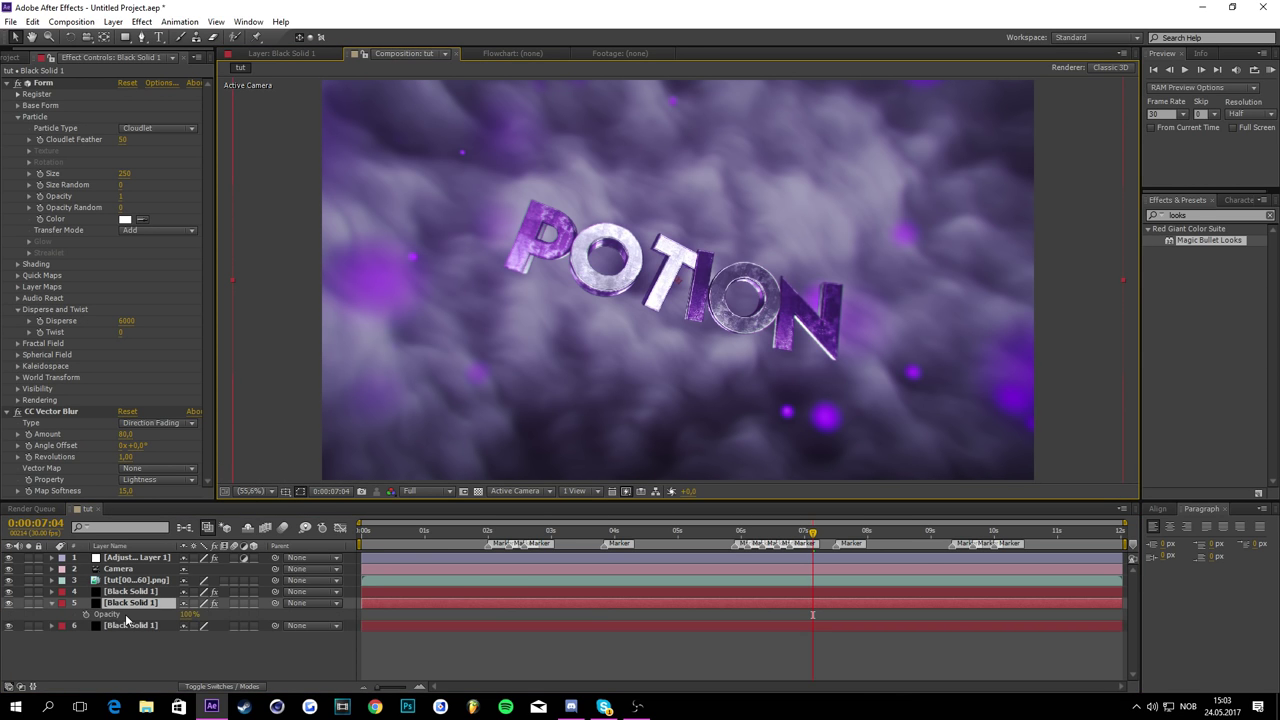
{"action": "mouse_move", "coordinate": [192, 614]}
{"action": "left_mouse_down"}
{"action": "mouse_move", "coordinate": [158, 614]}
{"action": "mouse_move", "coordinate": [188, 614]}
{"action": "left_mouse_up"}
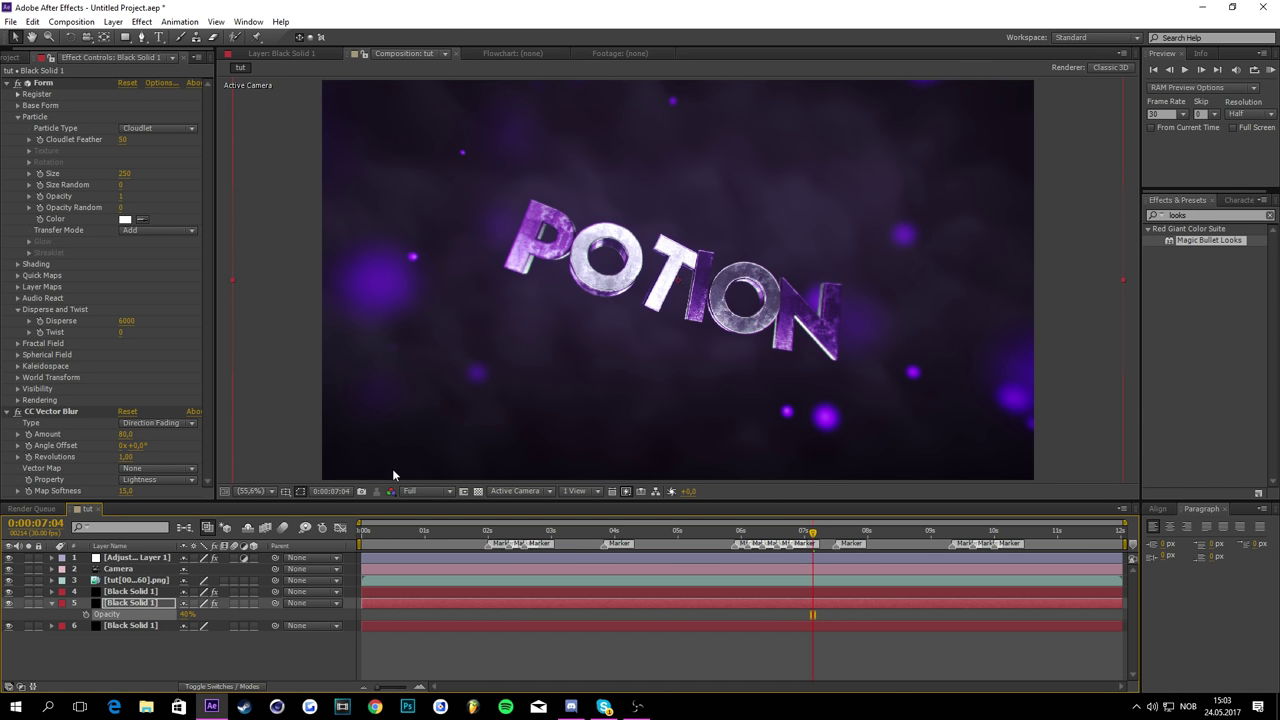
Step: Reopen the adjustment layer's look and add an Anamorphic Flare to the Lens stage with Threshold 0 and Size 100%
{"action": "left_click", "coordinate": [453, 450]}
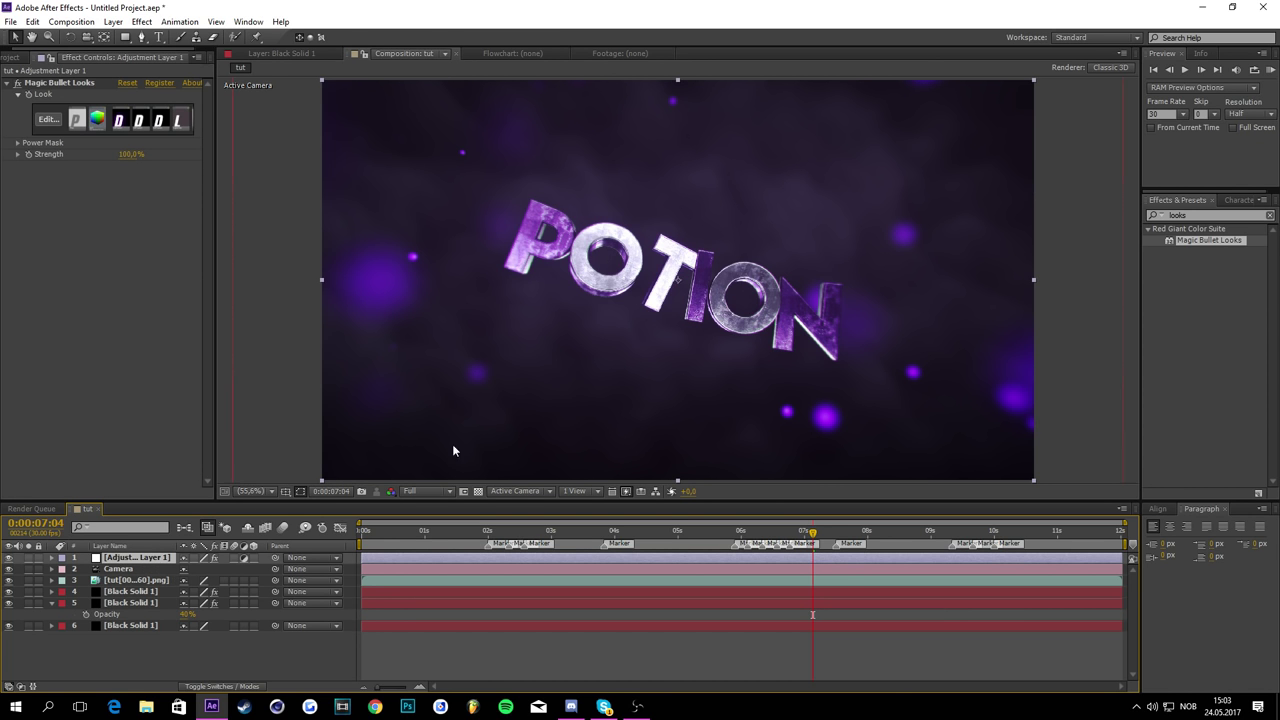
{"action": "left_click", "coordinate": [48, 120]}
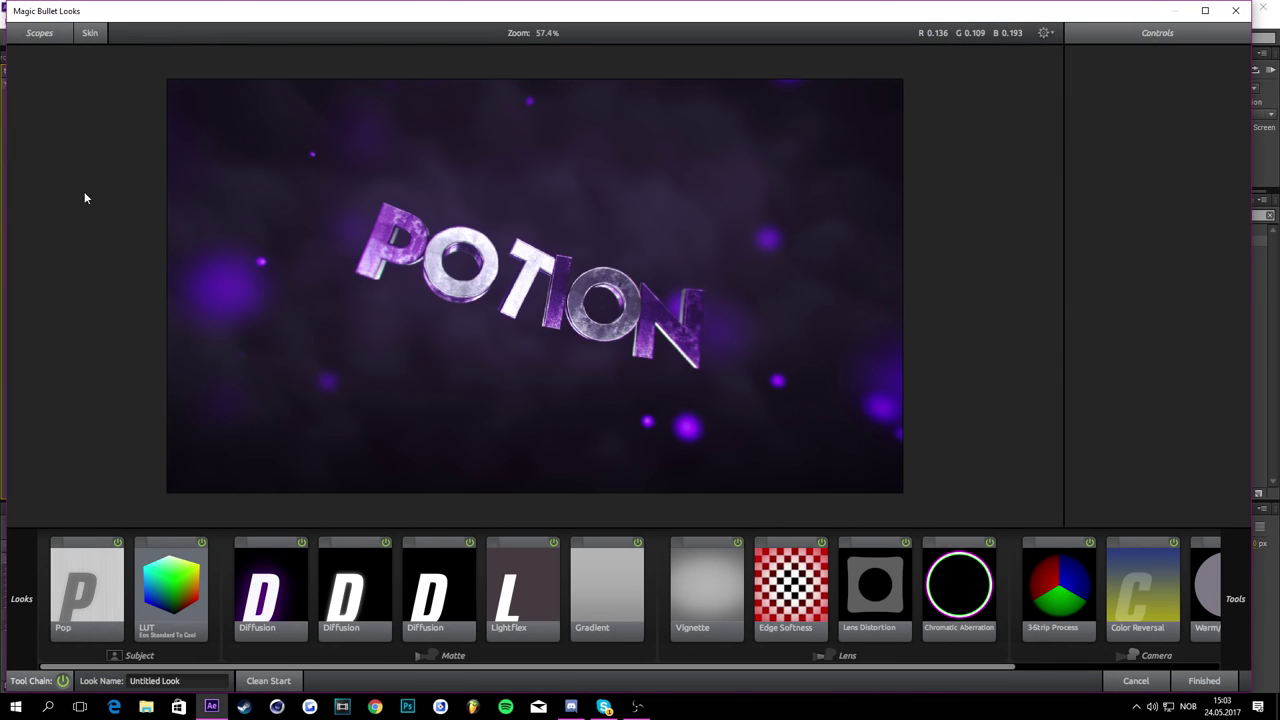
{"action": "mouse_move", "coordinate": [1246, 581]}
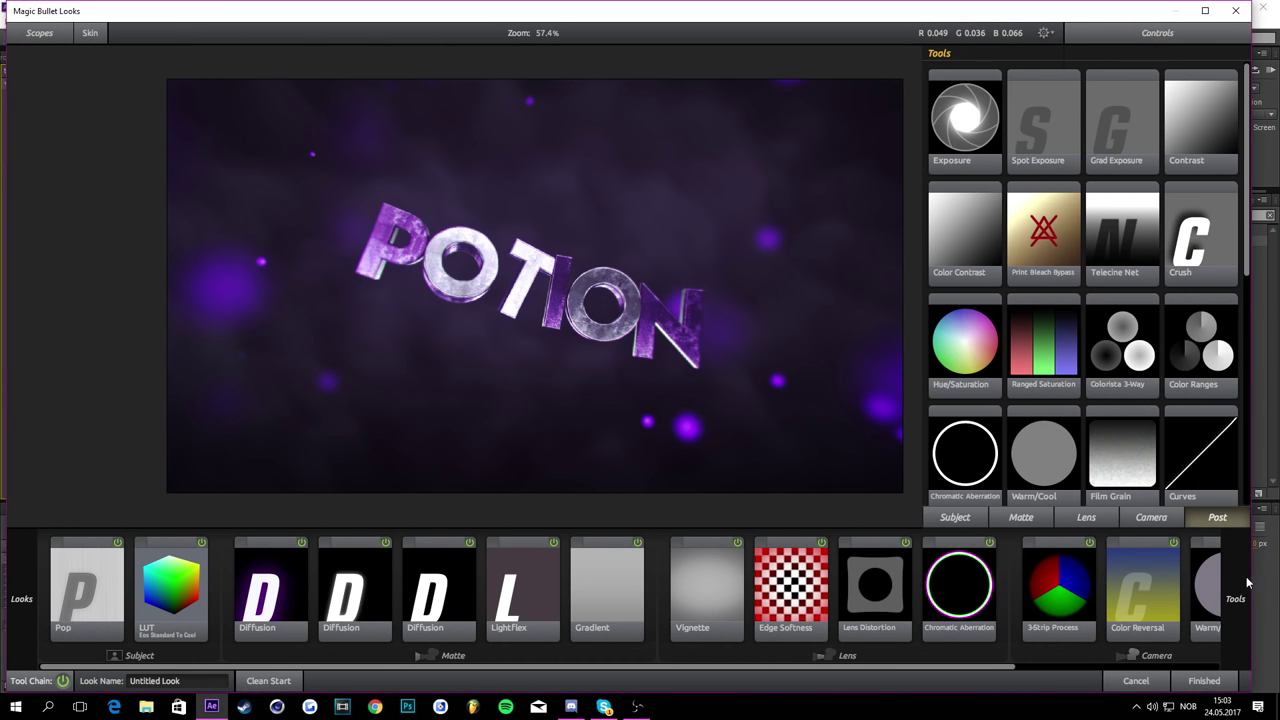
{"action": "left_click", "coordinate": [1098, 513]}
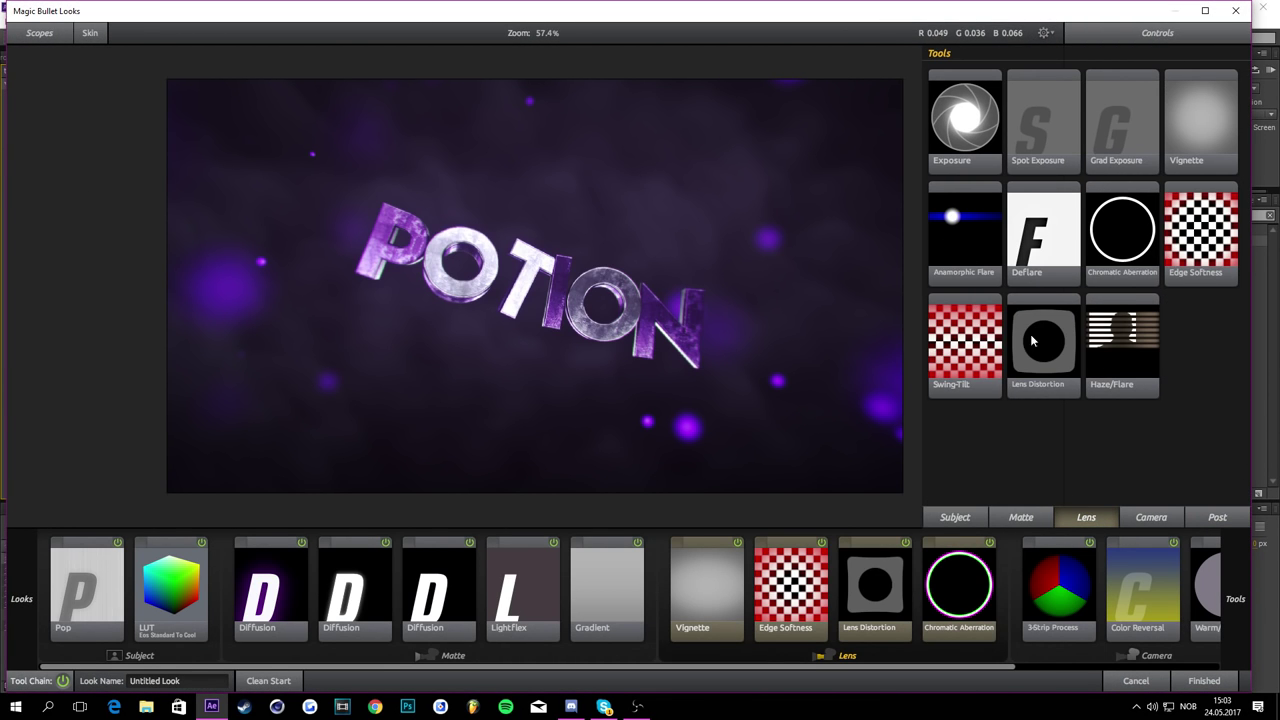
{"action": "double_click", "coordinate": [972, 248]}
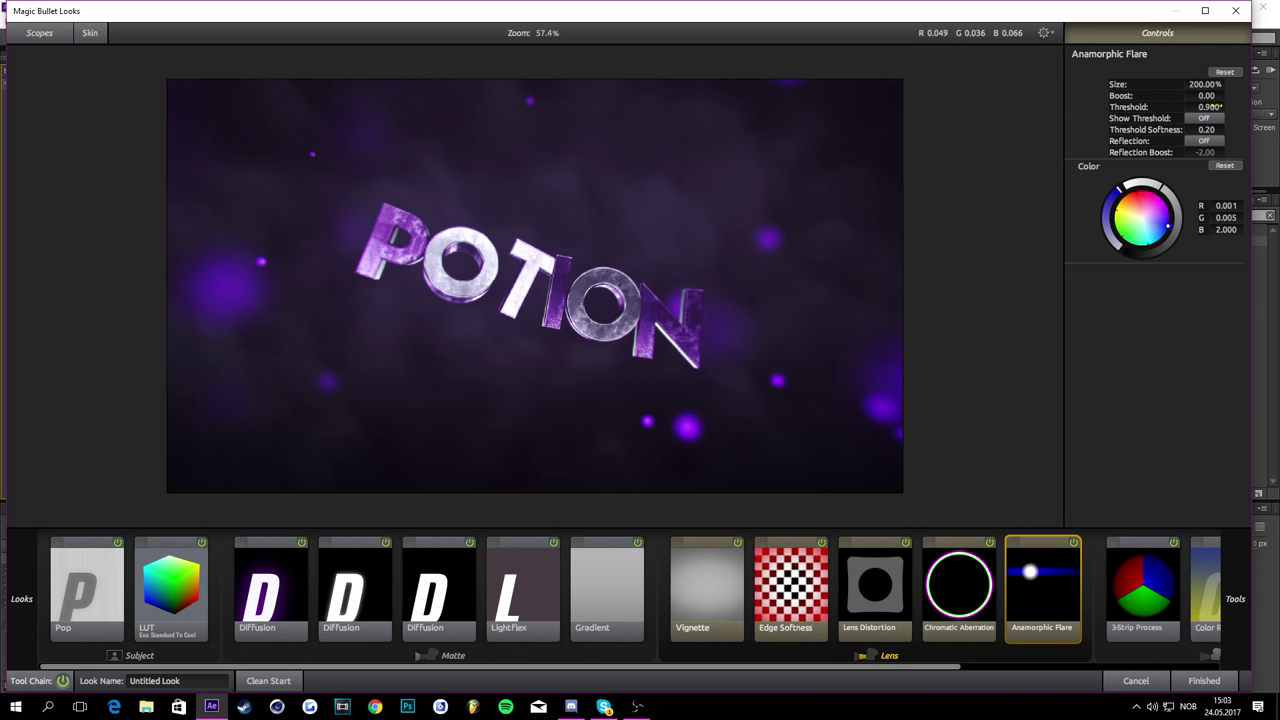
{"action": "left_click_drag", "start_coordinate": [1216, 106], "coordinate": [1126, 106]}
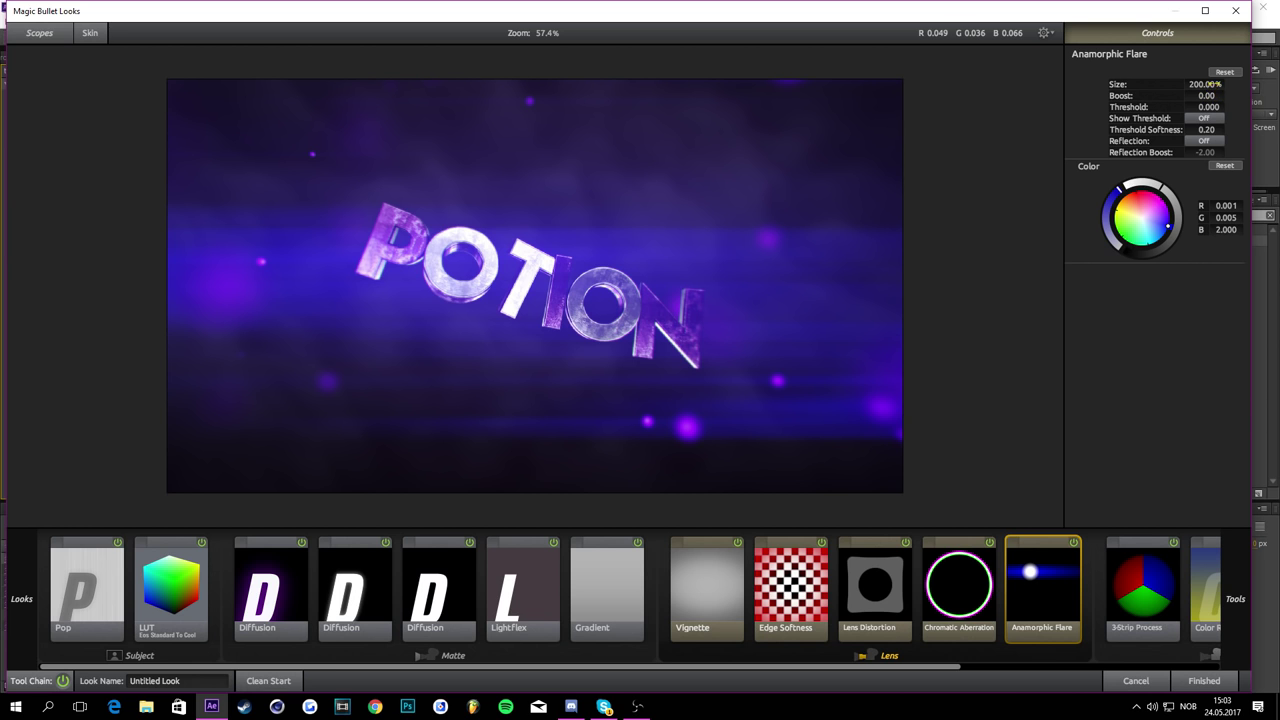
{"action": "left_click", "coordinate": [1213, 84]}
{"action": "type", "text": "100"}
{"action": "key", "text": "Return"}
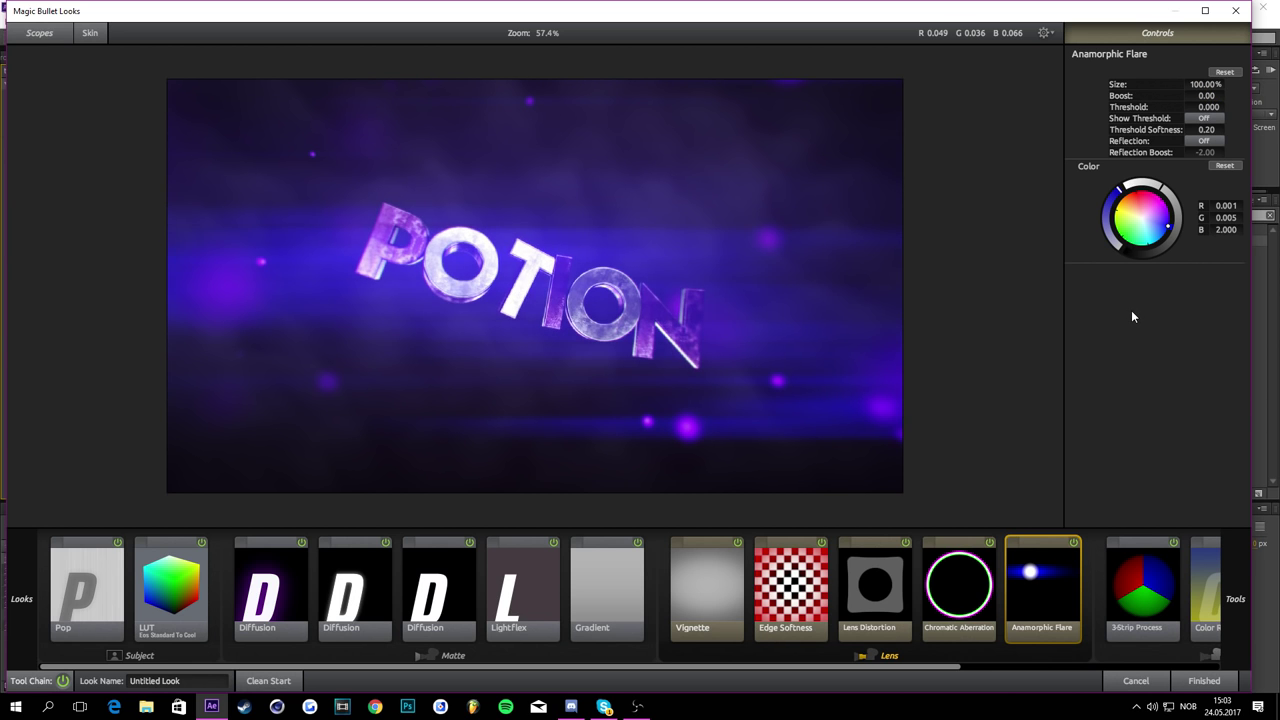
Step: Set the Anamorphic Flare's Boost to -4, shift its color to purple (about R 1.240, G 0.054, B 2.000), and apply the look
{"action": "left_click", "coordinate": [1207, 95]}
{"action": "type", "text": "-3"}
{"action": "key", "text": "Return"}
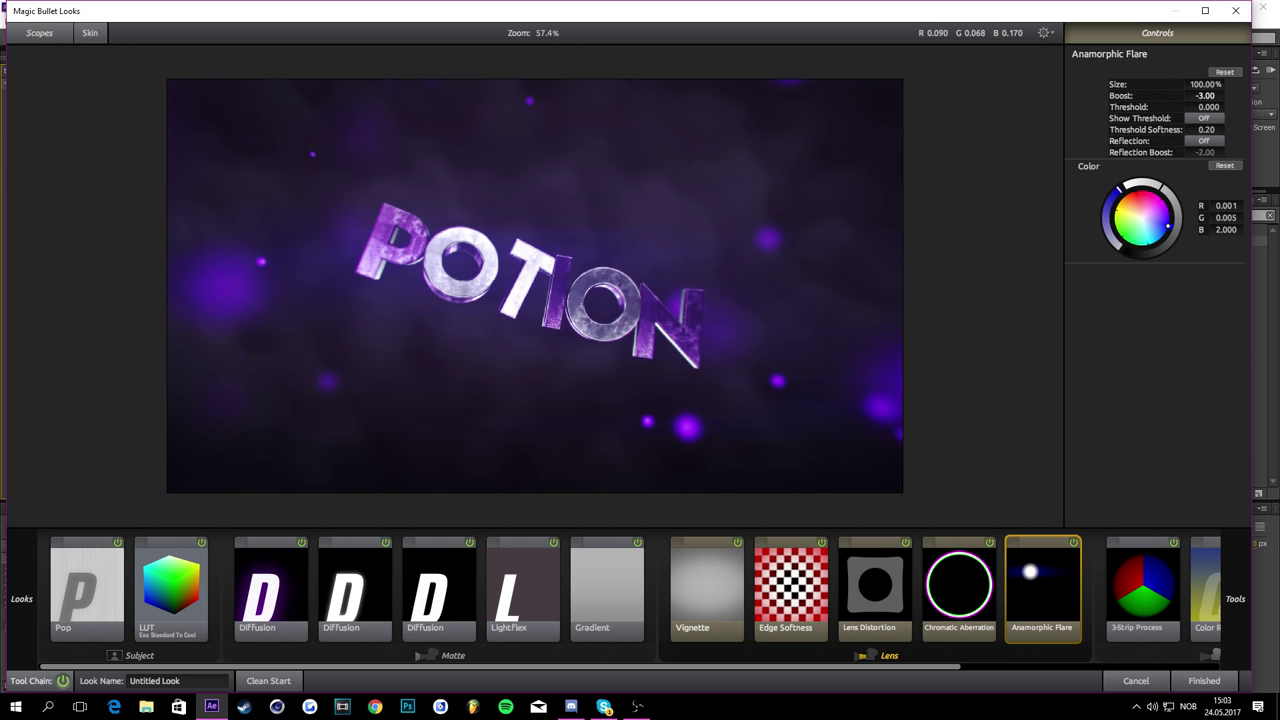
{"action": "left_click", "coordinate": [1190, 95]}
{"action": "type", "text": "-5"}
{"action": "key", "text": "Return"}
{"action": "left_click", "coordinate": [1196, 96]}
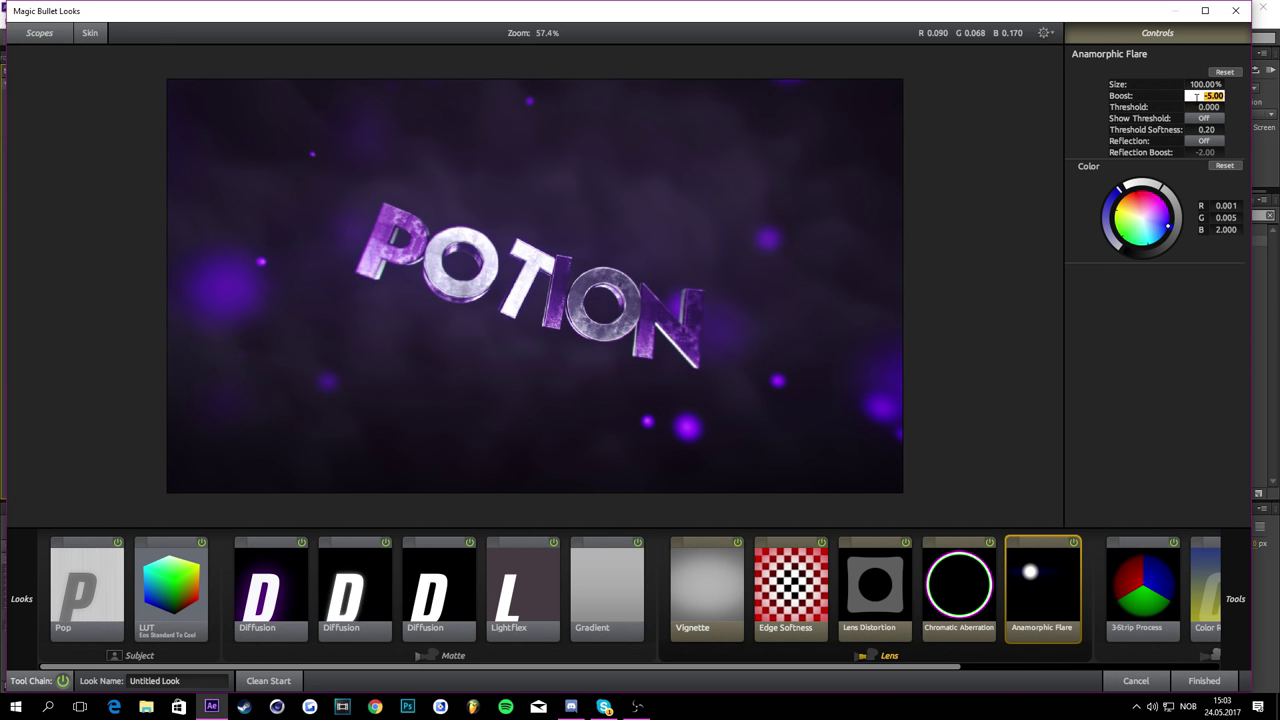
{"action": "type", "text": "-4"}
{"action": "key", "text": "Return"}
{"action": "left_click_drag", "start_coordinate": [1157, 216], "coordinate": [1165, 213]}
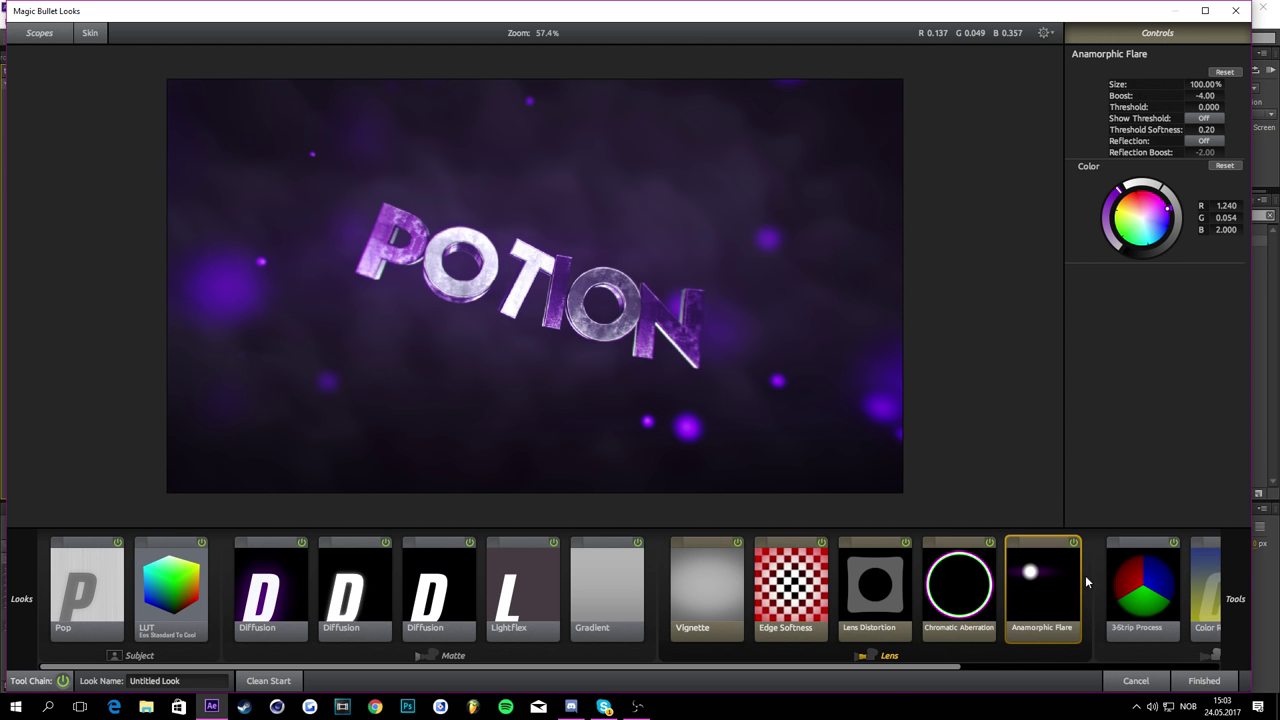
{"action": "left_click", "coordinate": [1226, 682]}
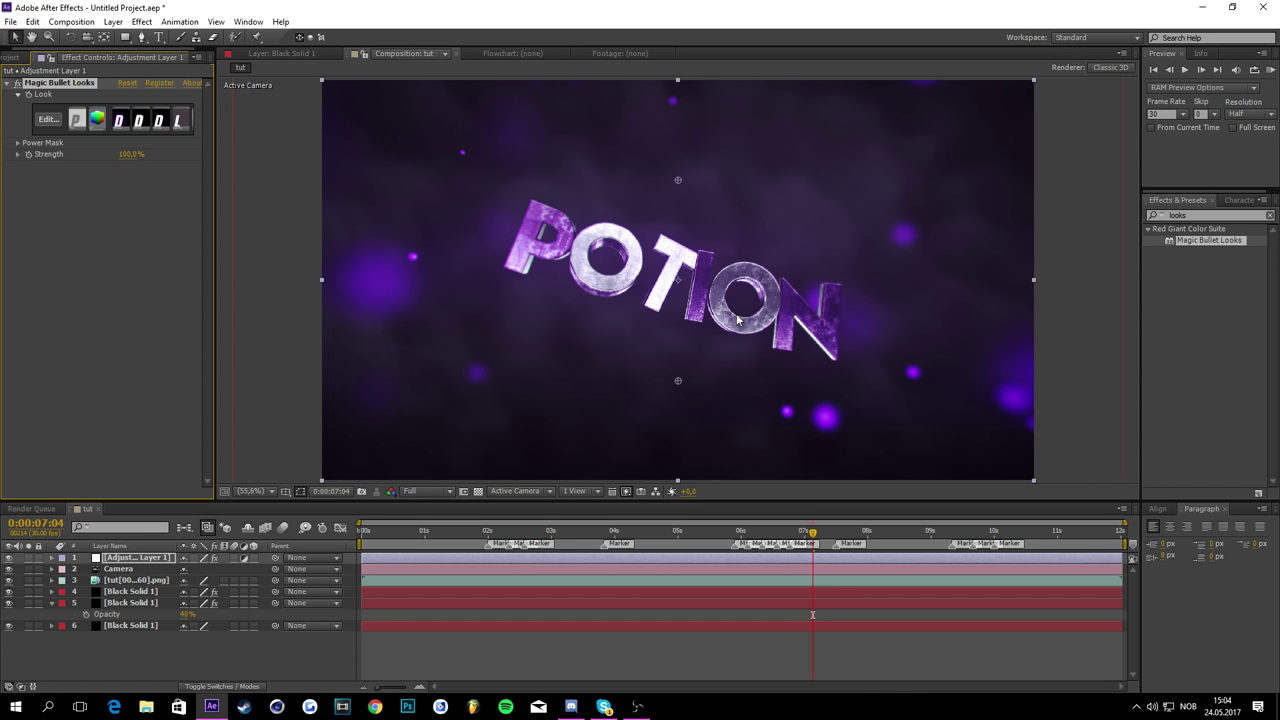
Step: Duplicate the tut[0000-0360].png text layer and place a copy with the Trapcode Shine effect beneath the plain one
{"action": "left_click", "coordinate": [135, 581]}
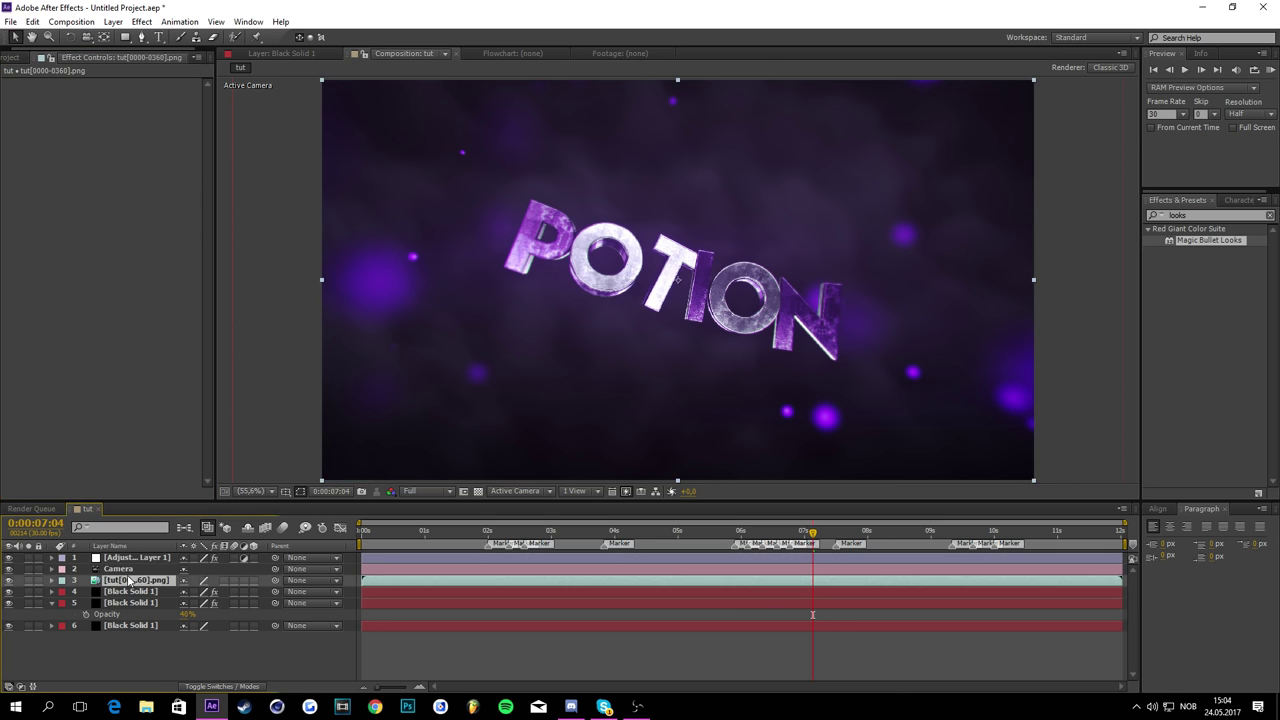
{"action": "key", "text": "ctrl+d"}
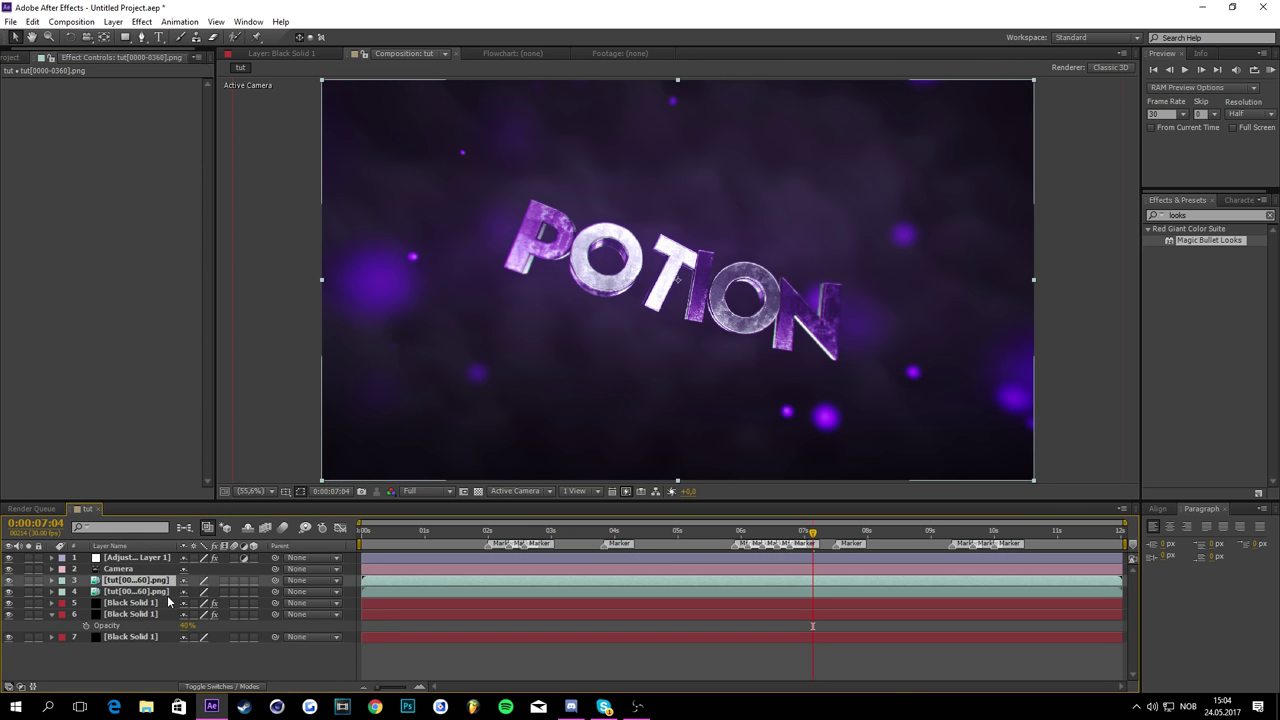
{"action": "left_click", "coordinate": [161, 590]}
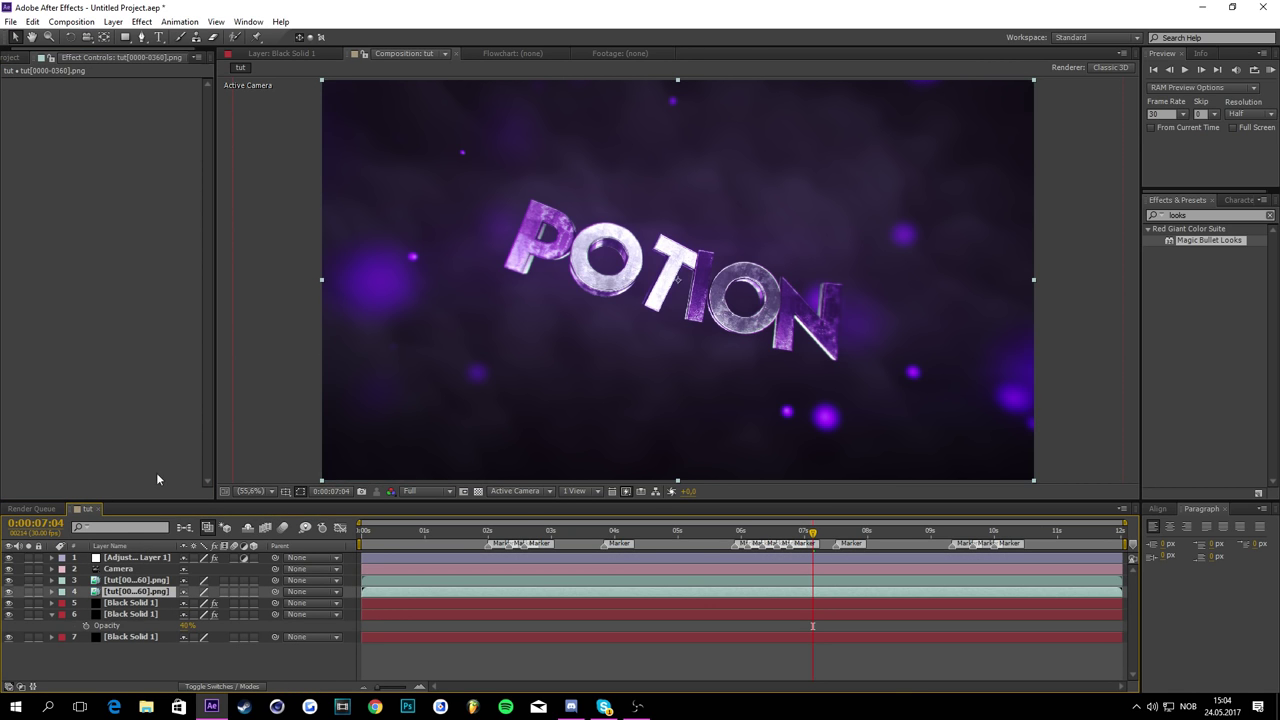
{"action": "double_click", "coordinate": [1205, 214]}
{"action": "type", "text": "s"}
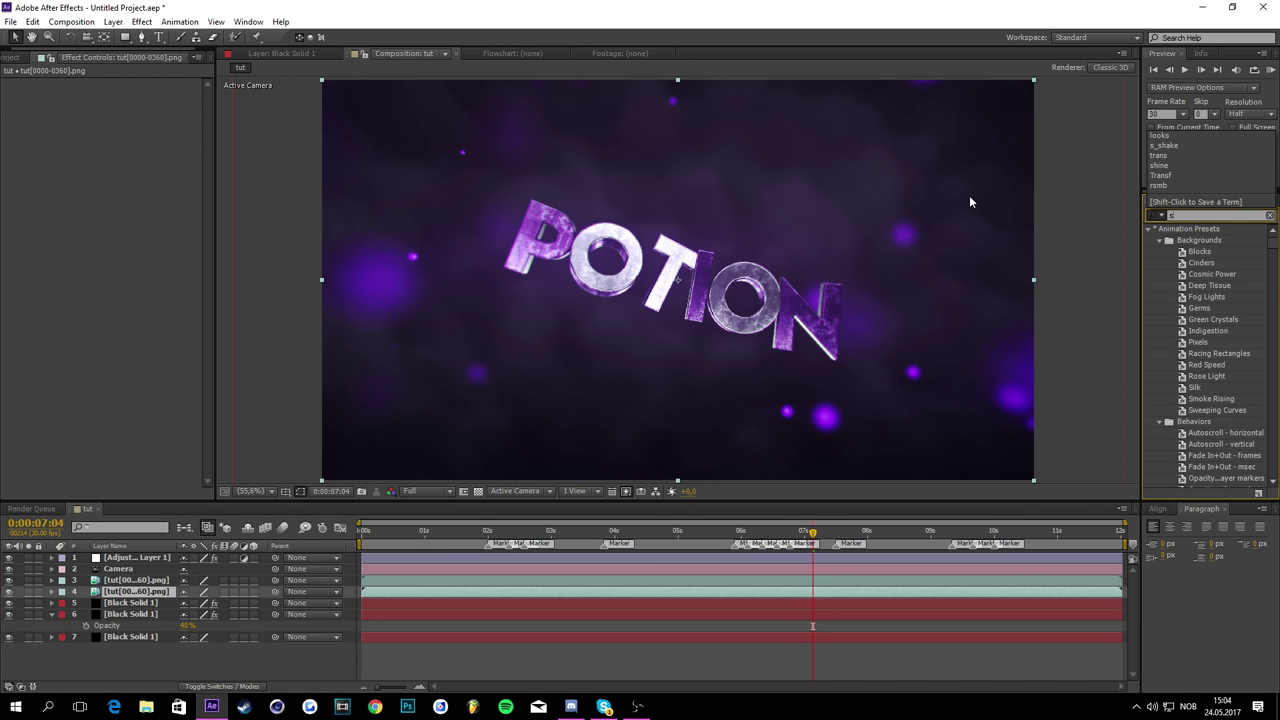
{"action": "type", "text": "hine"}
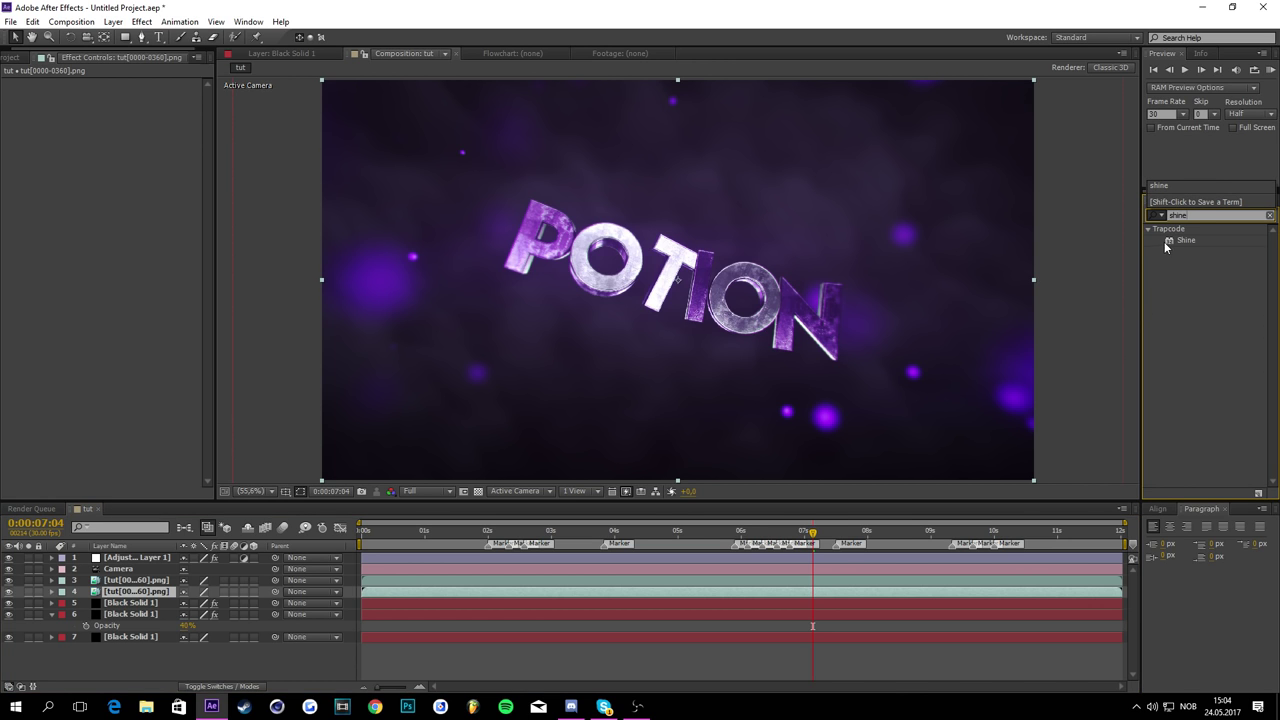
{"action": "left_click_drag", "start_coordinate": [1175, 240], "coordinate": [363, 591]}
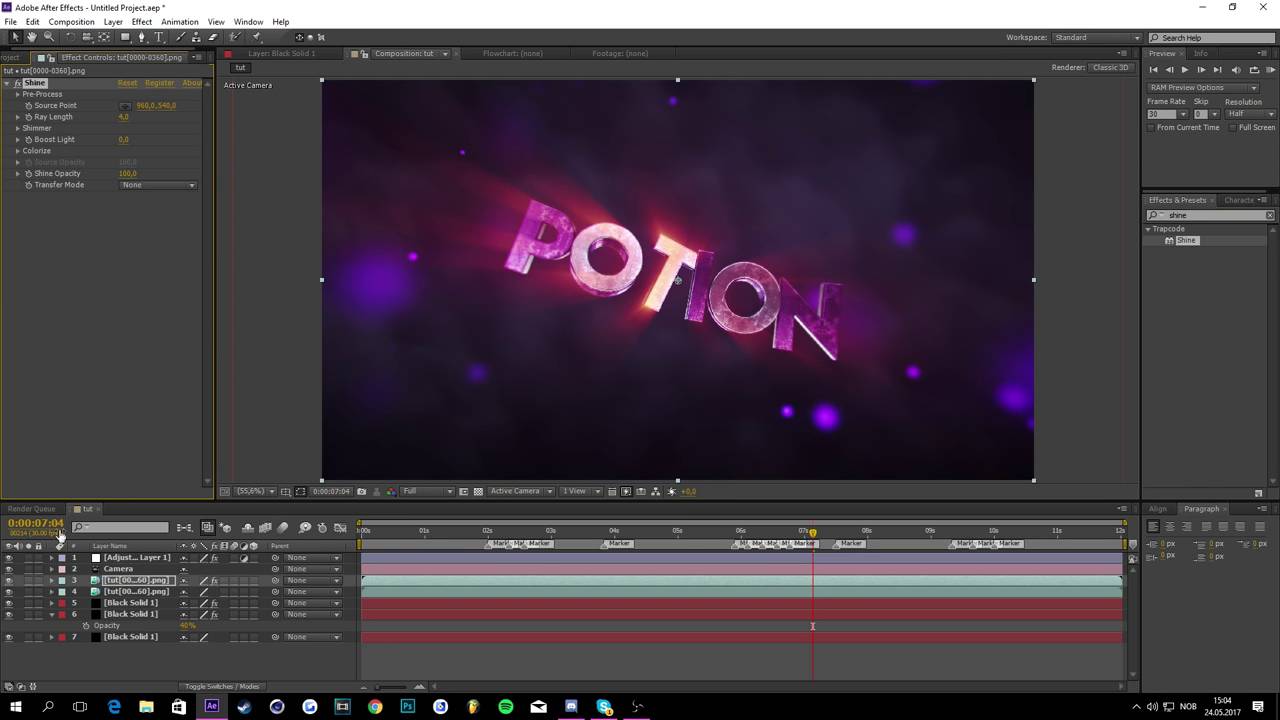
{"action": "left_click_drag", "start_coordinate": [131, 584], "coordinate": [139, 598]}
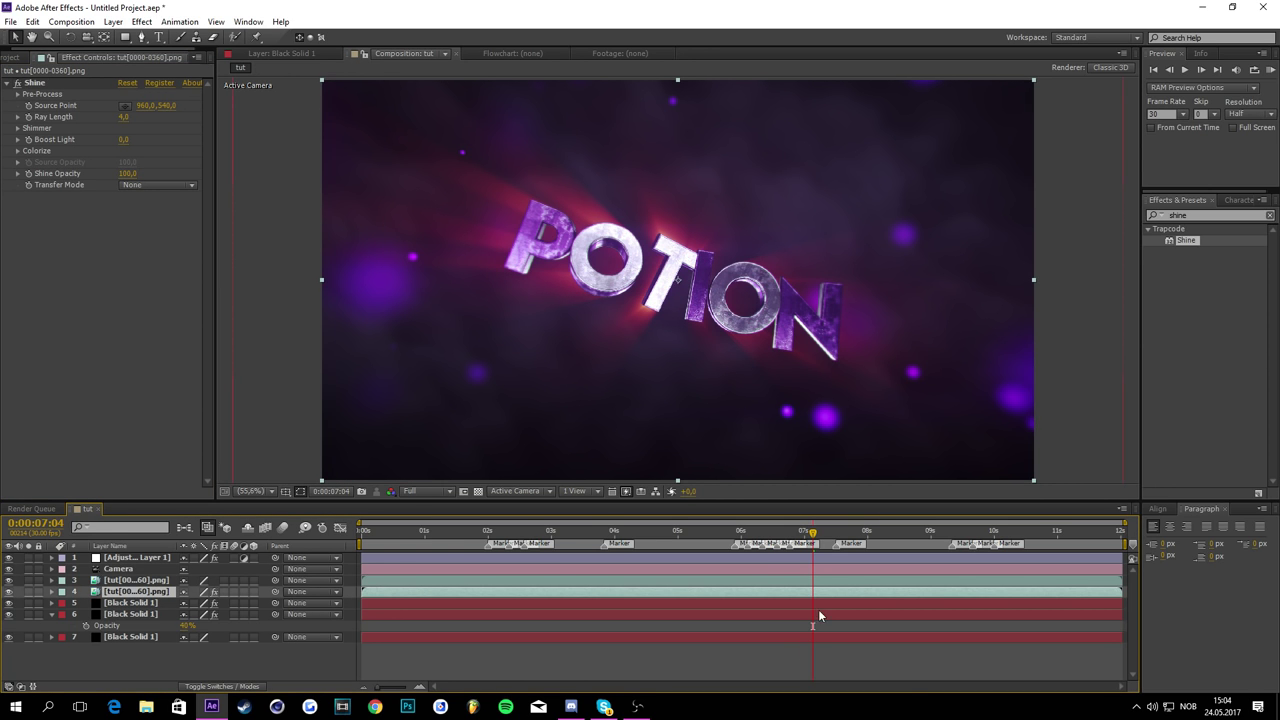
Step: Set the Shine effect's Ray Length to 3 on the lower text layer
{"action": "double_click", "coordinate": [835, 592]}
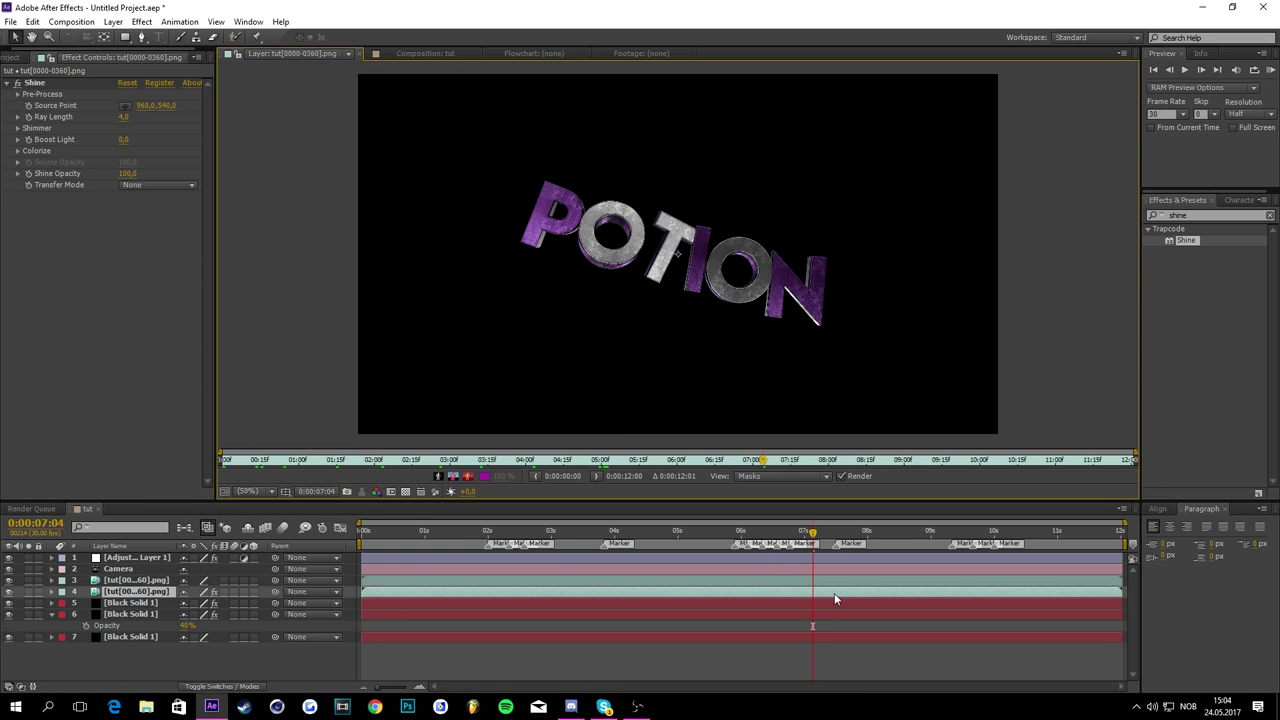
{"action": "left_click", "coordinate": [418, 54]}
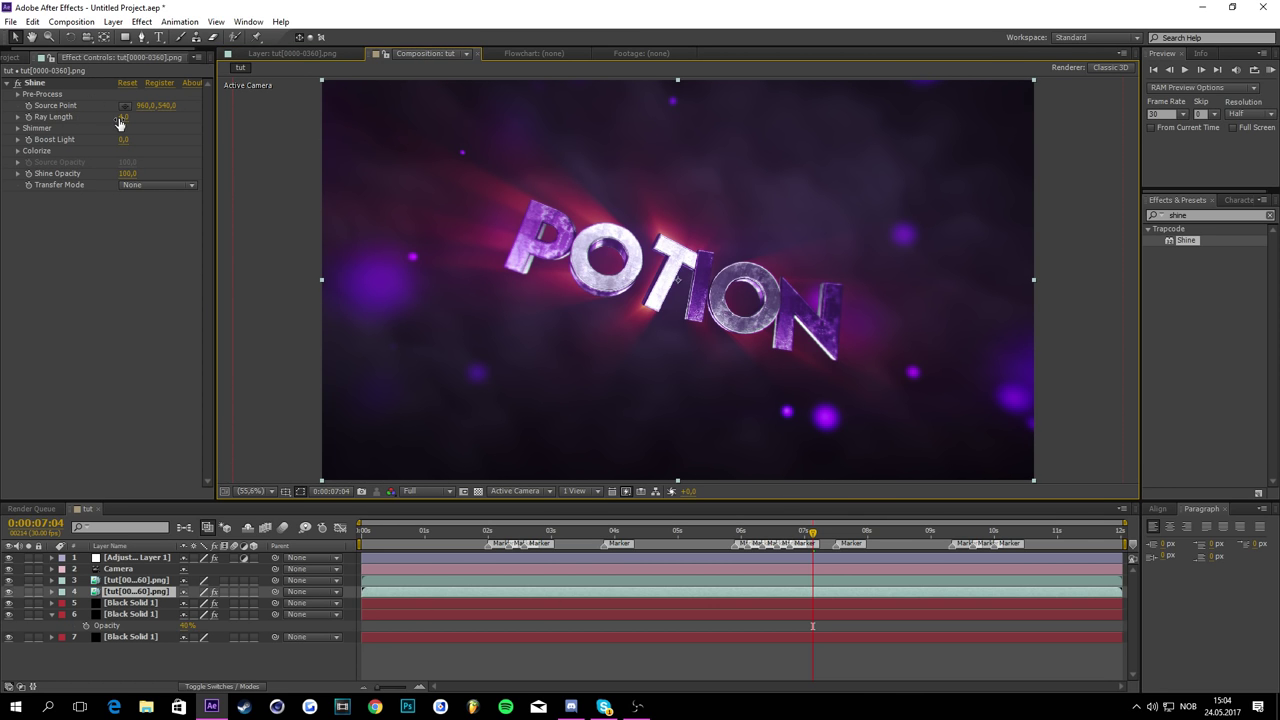
{"action": "left_click_drag", "start_coordinate": [121, 118], "coordinate": [163, 128]}
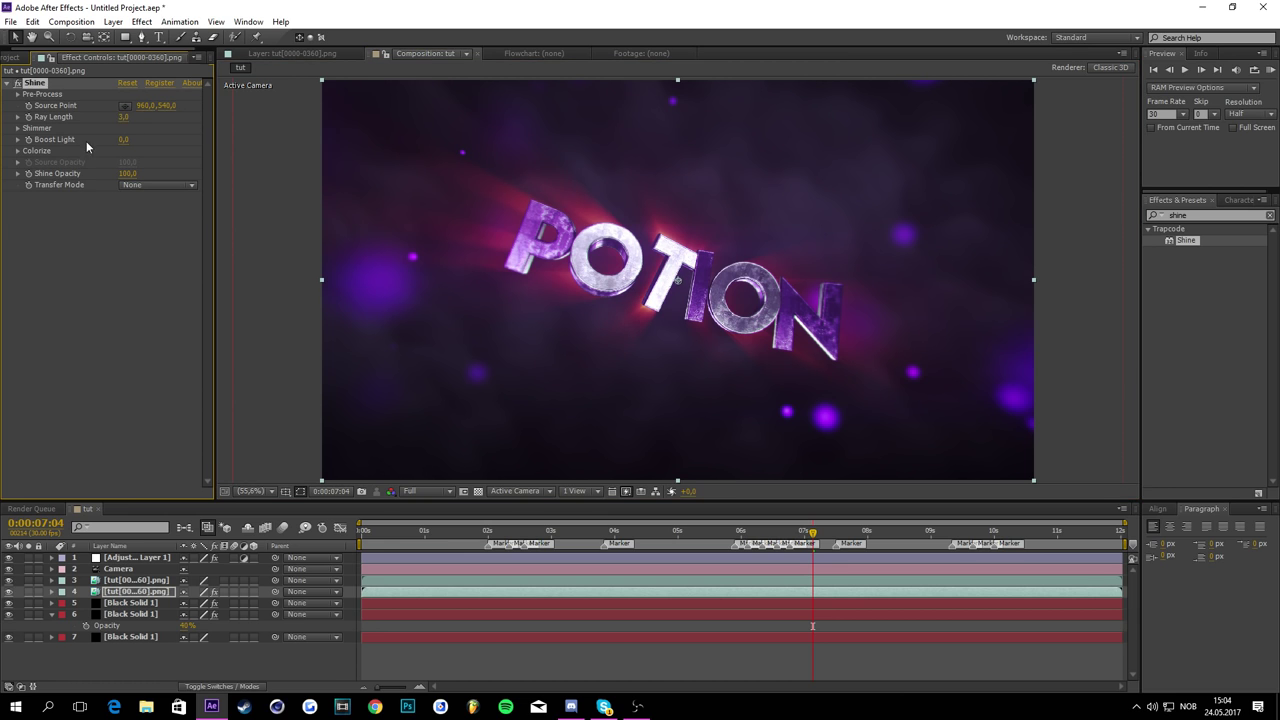
Step: Set the Shine effect's Colorize mode to One Color and change its color to purple
{"action": "left_click", "coordinate": [18, 150]}
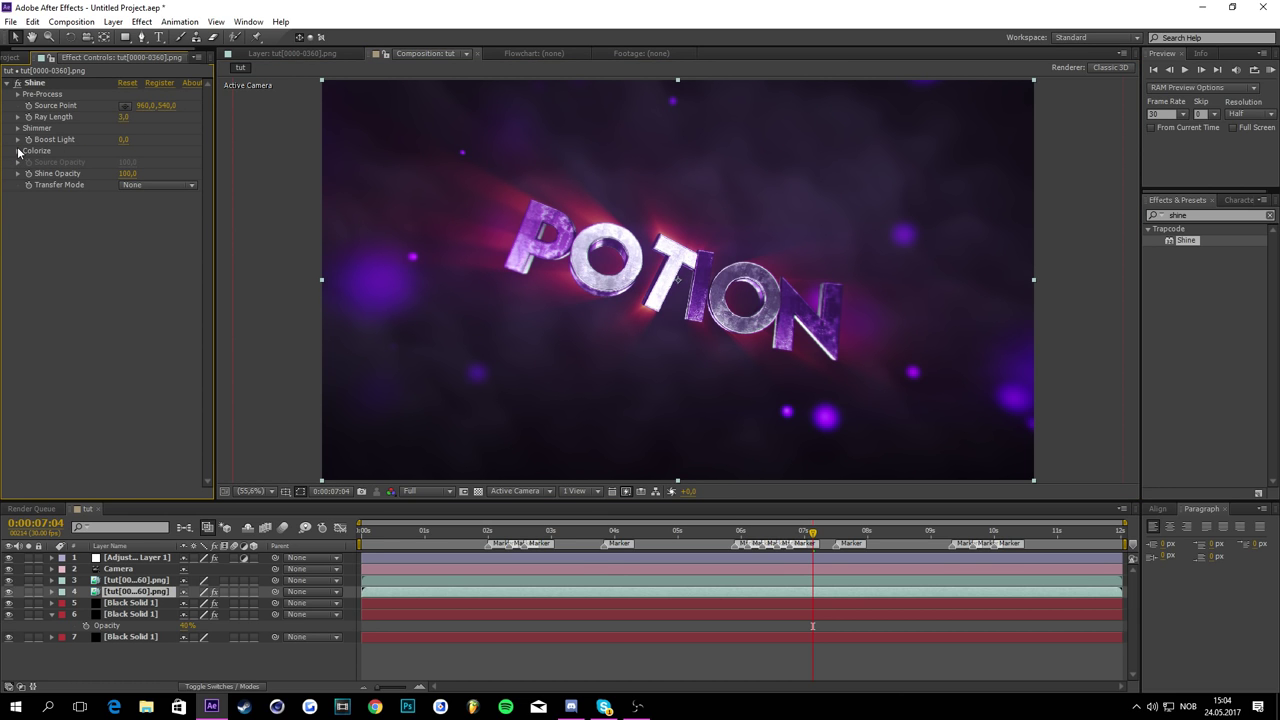
{"action": "left_click", "coordinate": [18, 151]}
{"action": "left_click", "coordinate": [153, 163]}
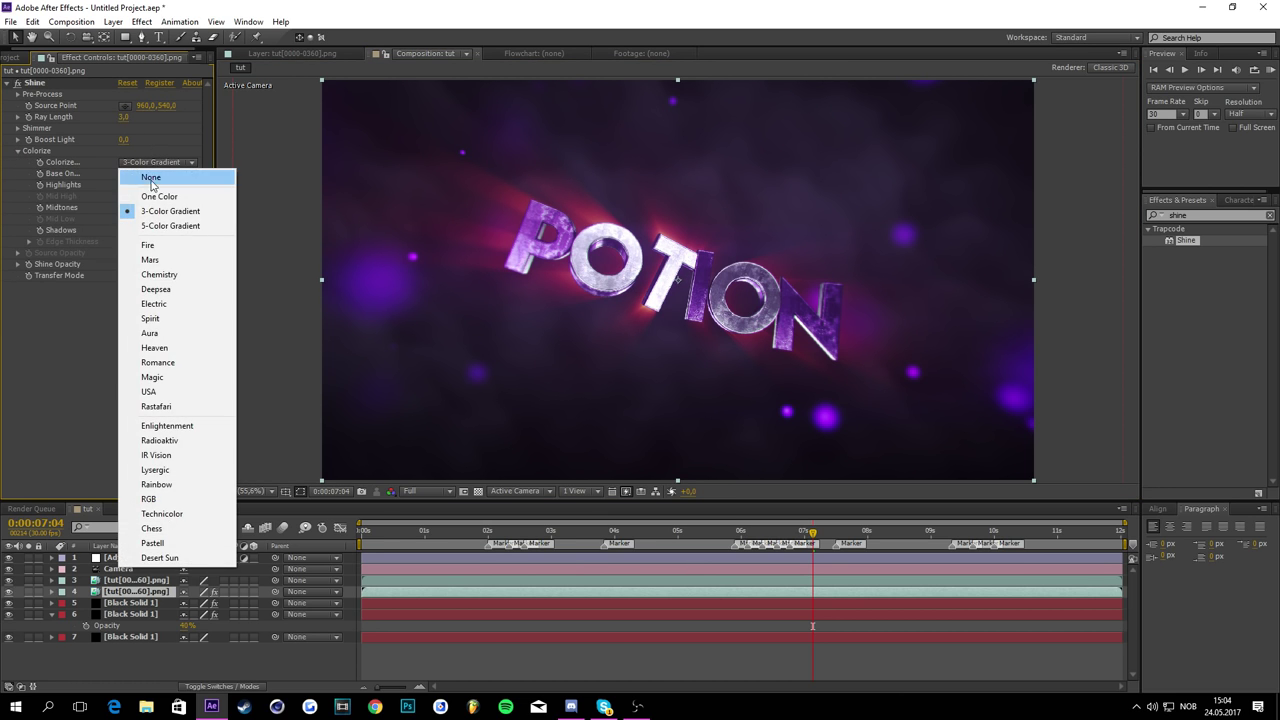
{"action": "left_click", "coordinate": [150, 197]}
{"action": "left_click", "coordinate": [127, 208]}
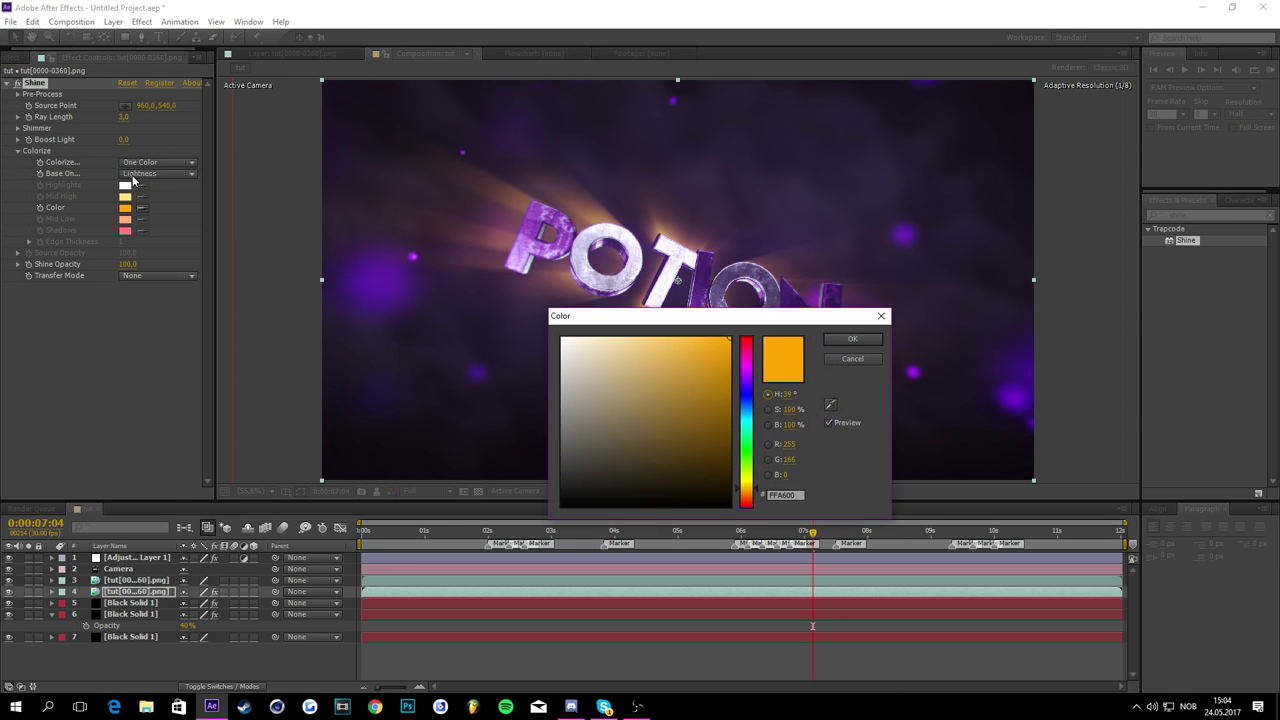
{"action": "left_click", "coordinate": [748, 371]}
{"action": "left_click", "coordinate": [852, 339]}
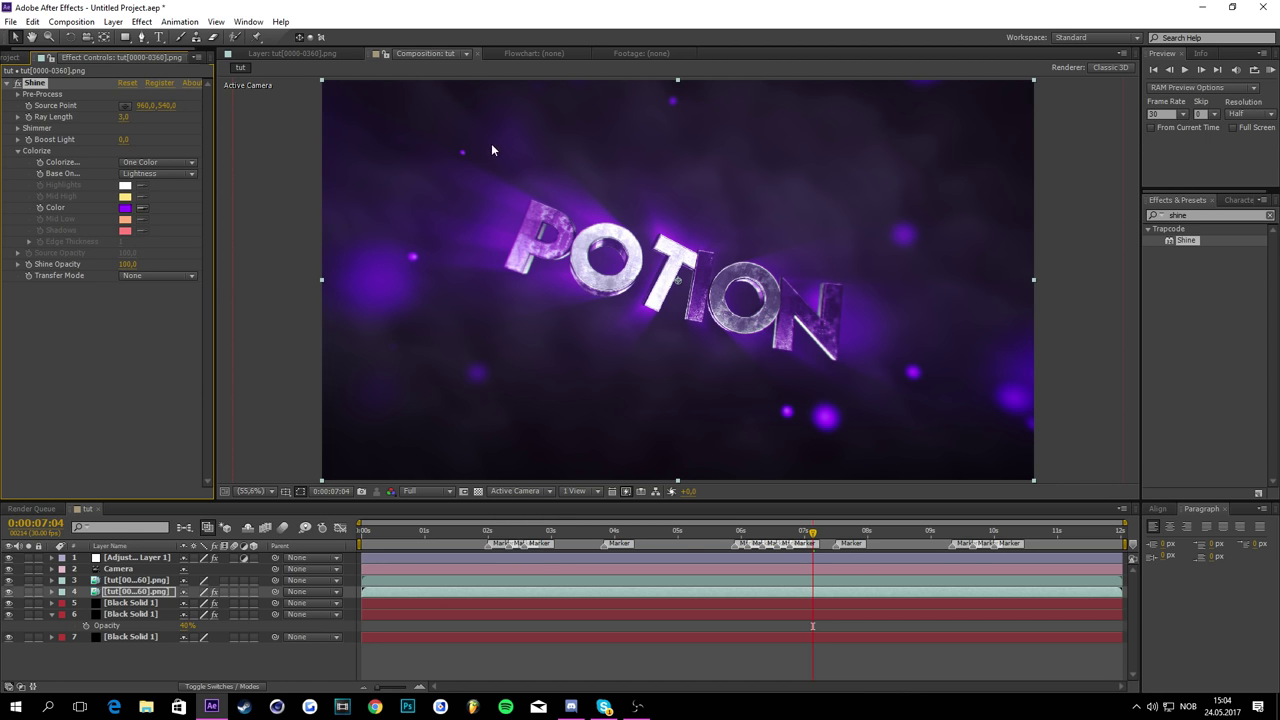
Step: Find the Turbulent Displace effect and apply it to the lower tut[0000-0360].png layer beneath the Shine effect
{"action": "left_click", "coordinate": [1202, 216]}
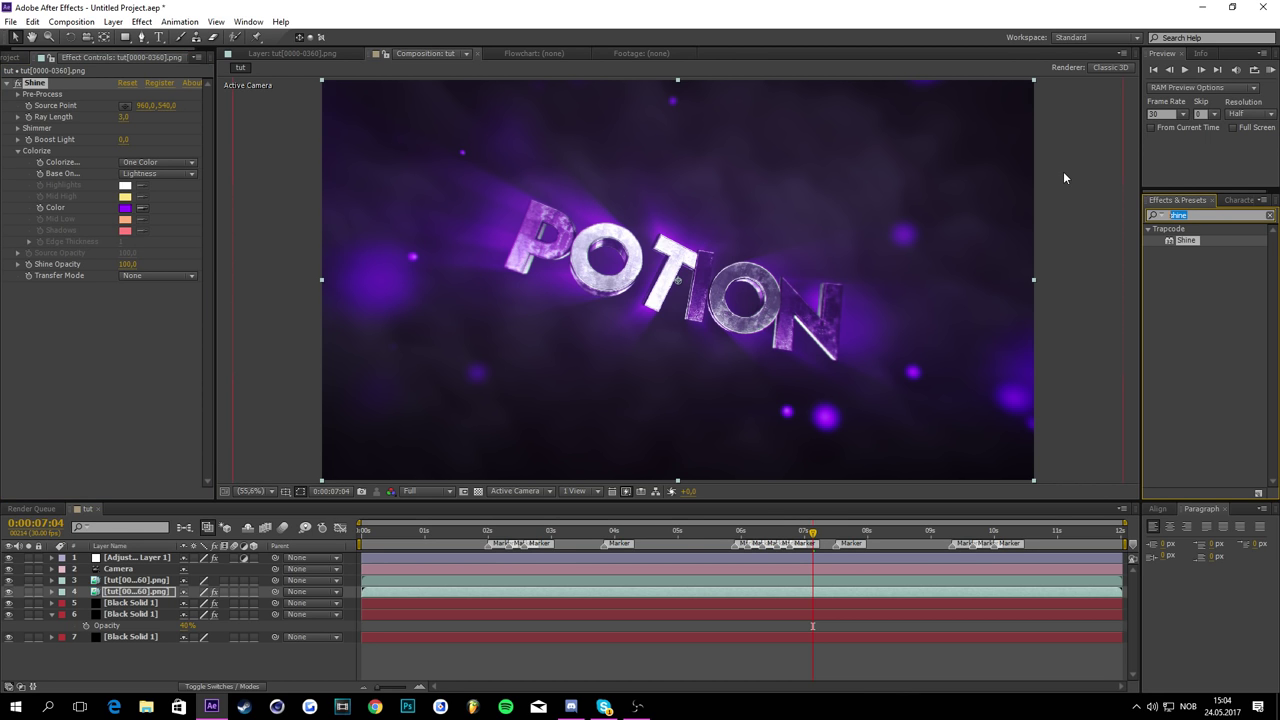
{"action": "type", "text": "turb"}
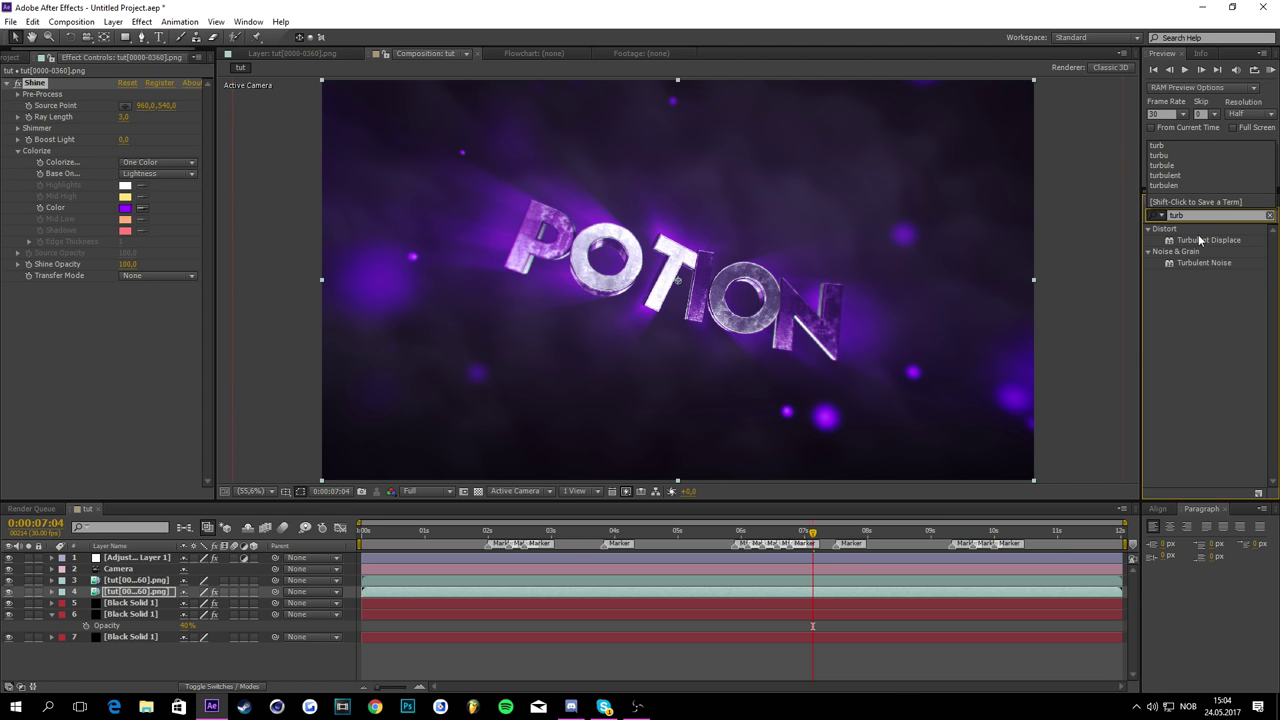
{"action": "left_click_drag", "start_coordinate": [1200, 240], "coordinate": [860, 235]}
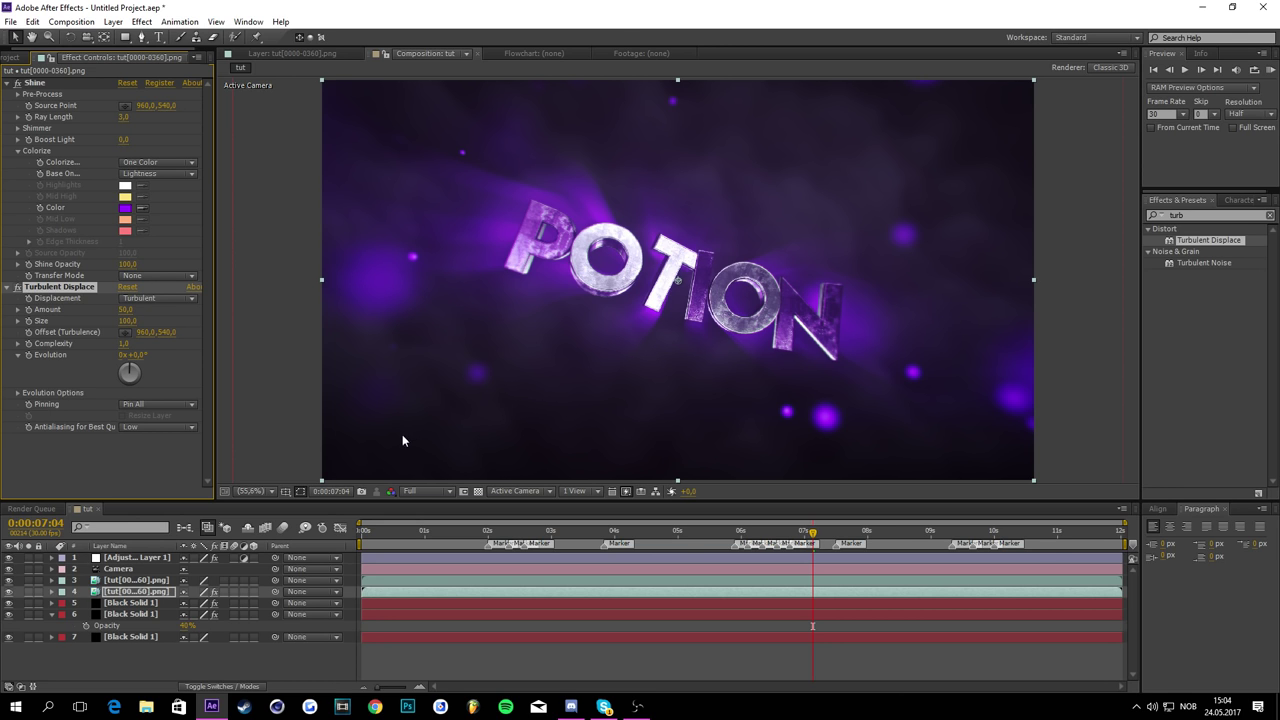
{"action": "left_click", "coordinate": [436, 655]}
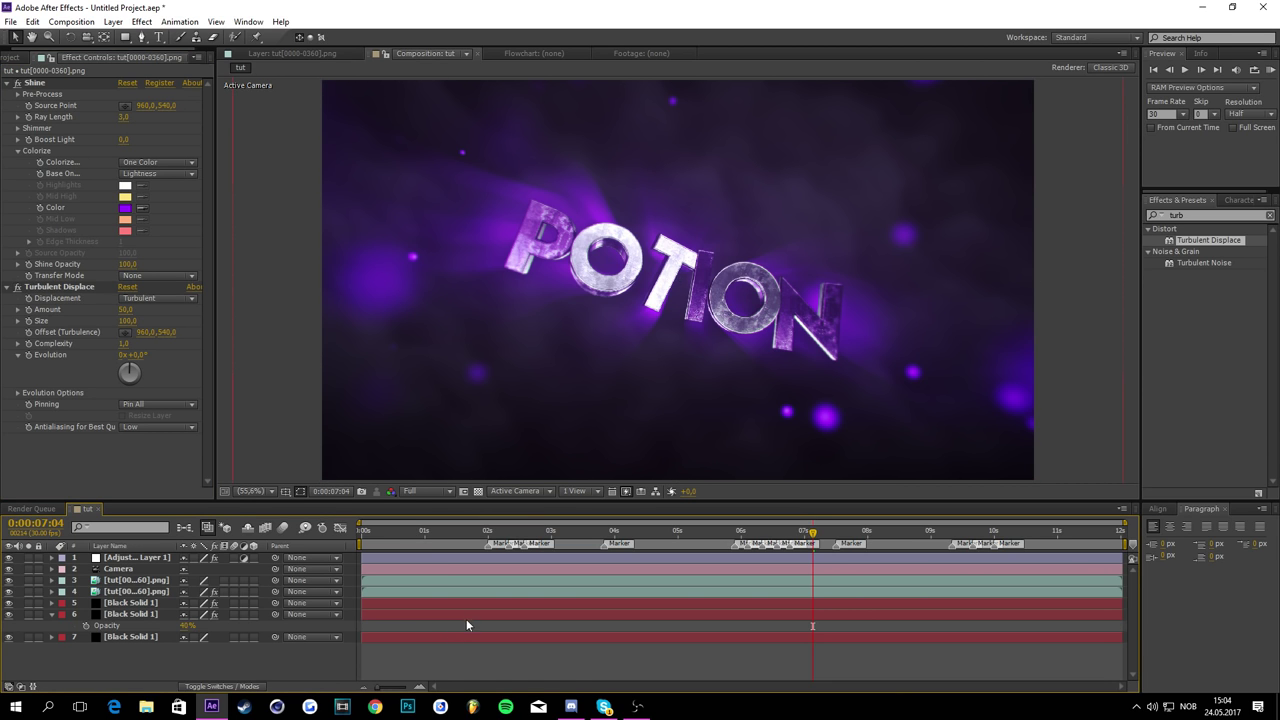
Step: Collapse the Opacity property of the Black Solid 1 layer in row 6, keep its timing, and deselect it
{"action": "left_click", "coordinate": [465, 616]}
{"action": "key", "text": "t"}
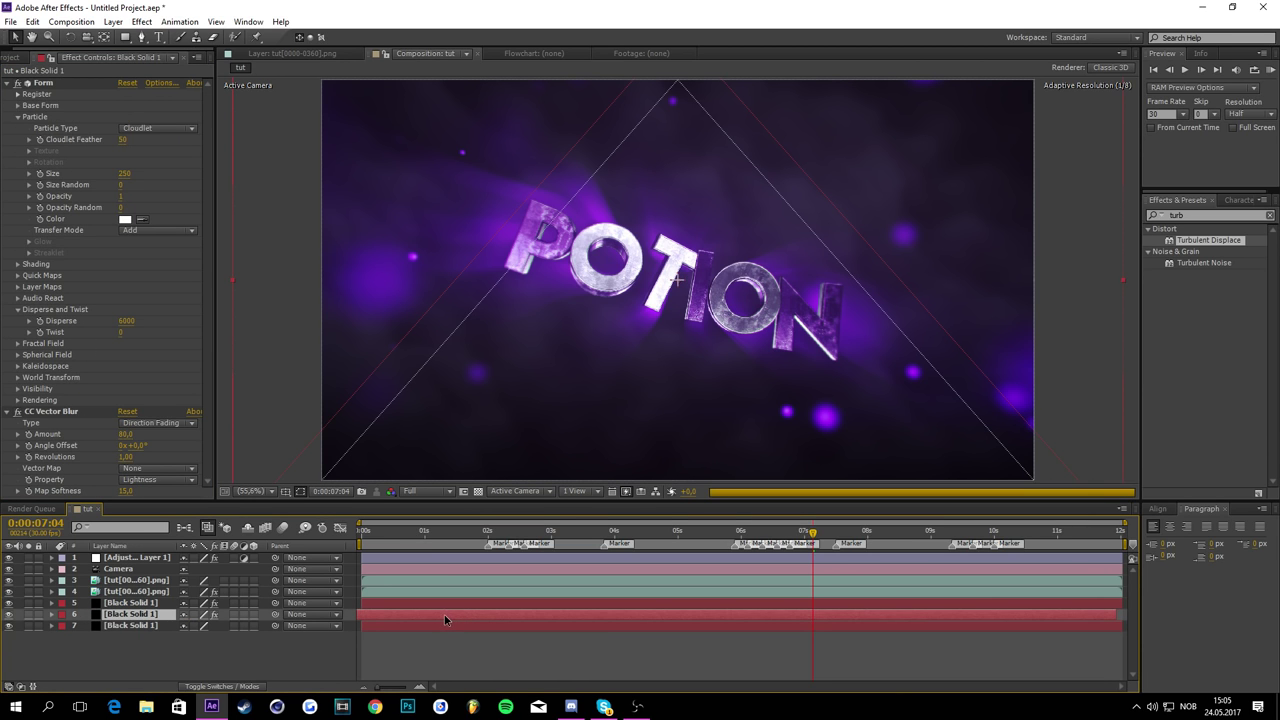
{"action": "left_click_drag", "start_coordinate": [447, 616], "coordinate": [457, 615]}
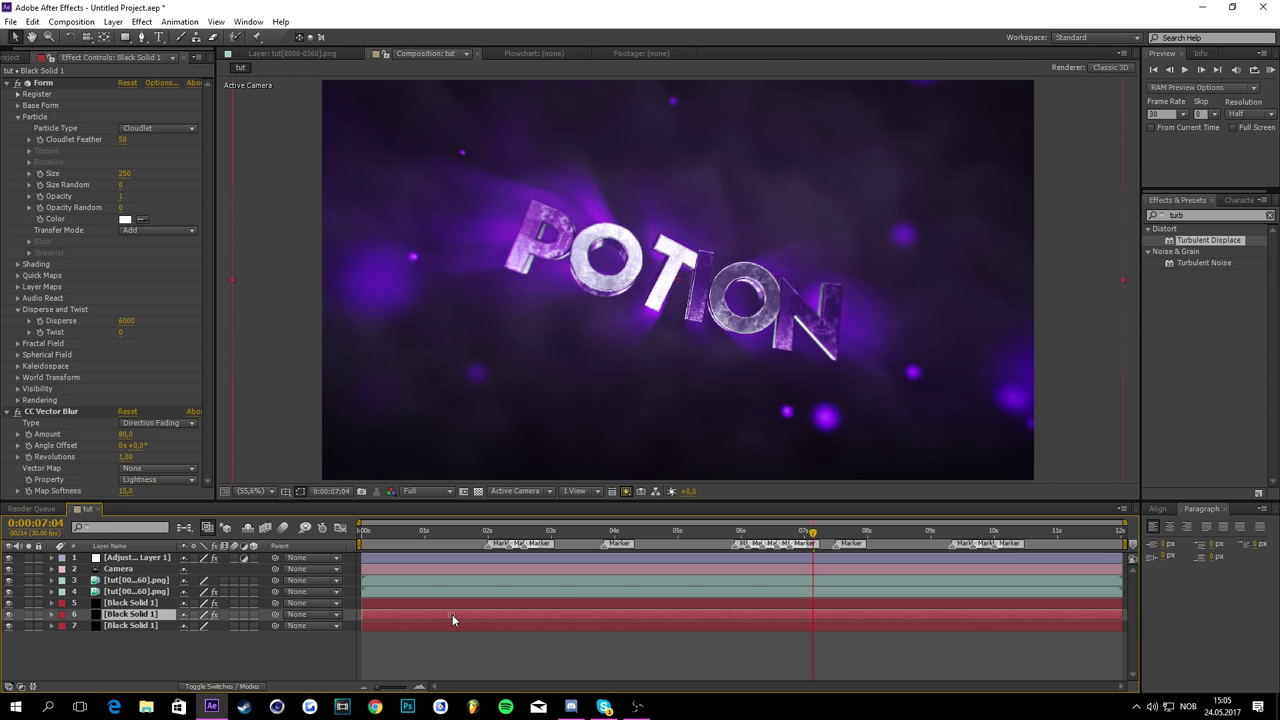
{"action": "left_click", "coordinate": [268, 665]}
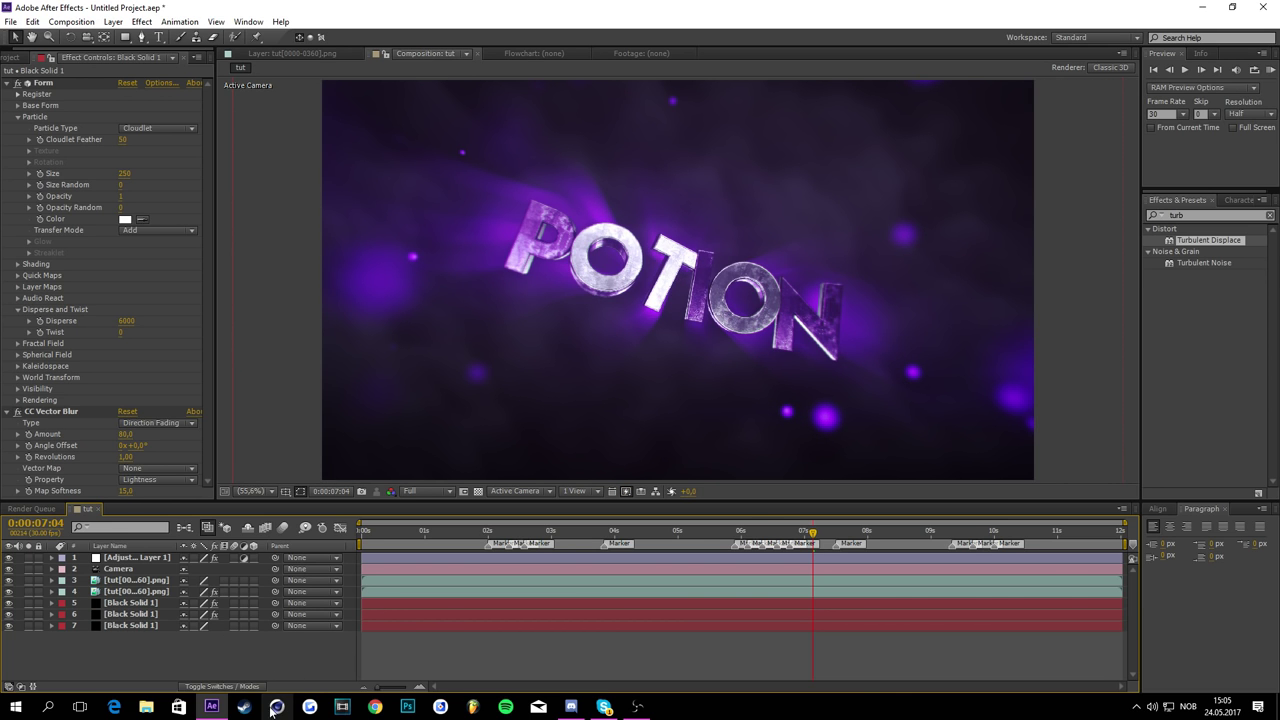
Step: Import the Cavalier - Be Your Girl (Oshi Remix) audio file from File Explorer's recent files into the After Effects project
{"action": "left_click", "coordinate": [154, 710]}
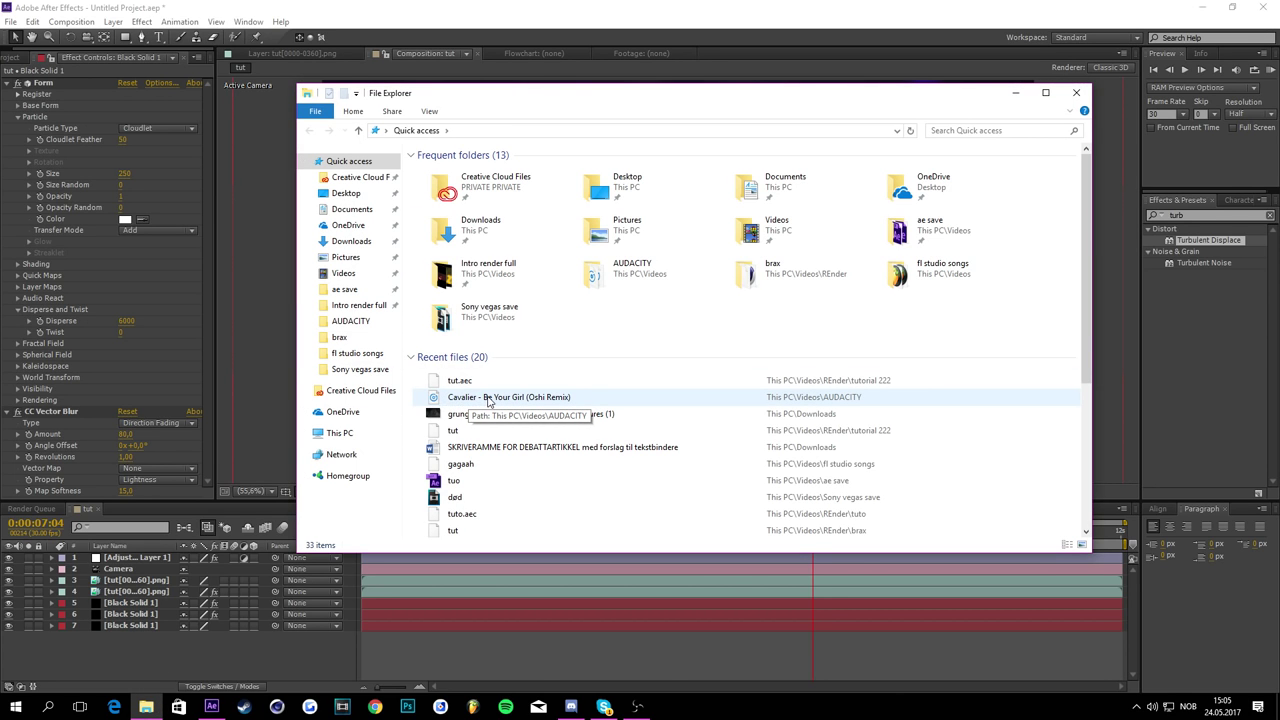
{"action": "left_click_drag", "start_coordinate": [488, 401], "coordinate": [230, 665]}
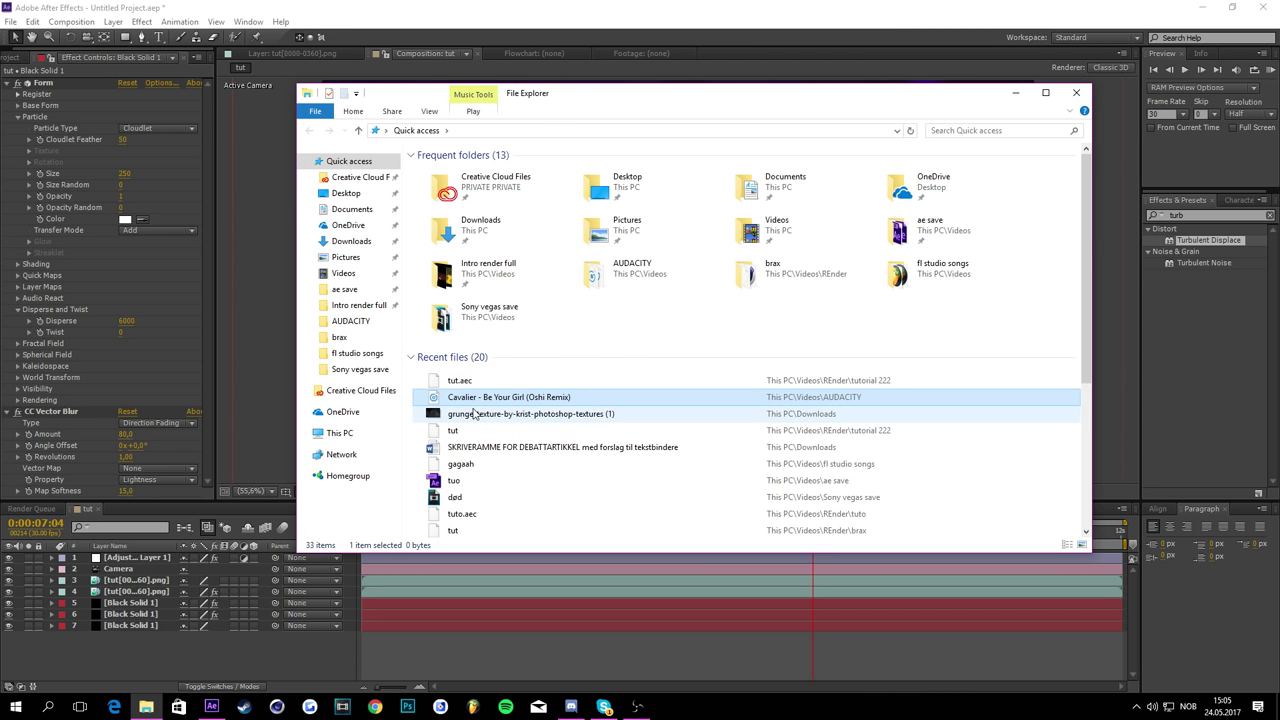
{"action": "left_click", "coordinate": [12, 57]}
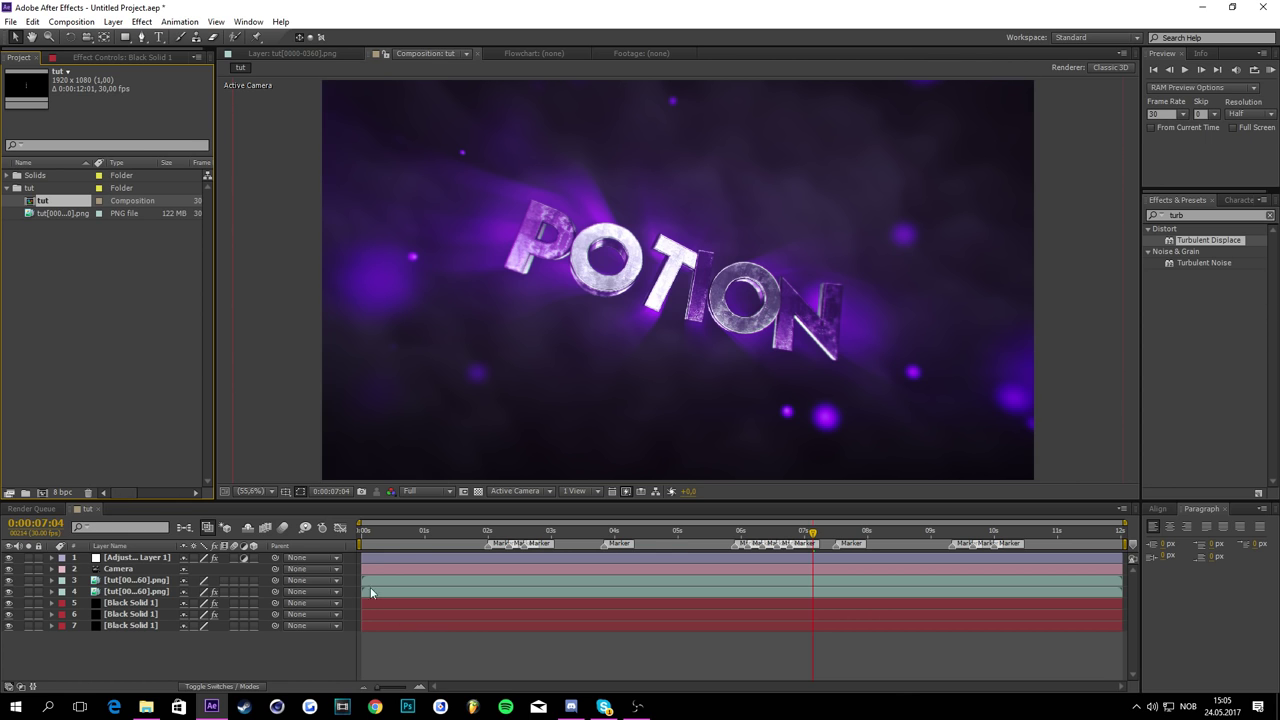
{"action": "left_click", "coordinate": [261, 667]}
{"action": "left_click", "coordinate": [134, 445]}
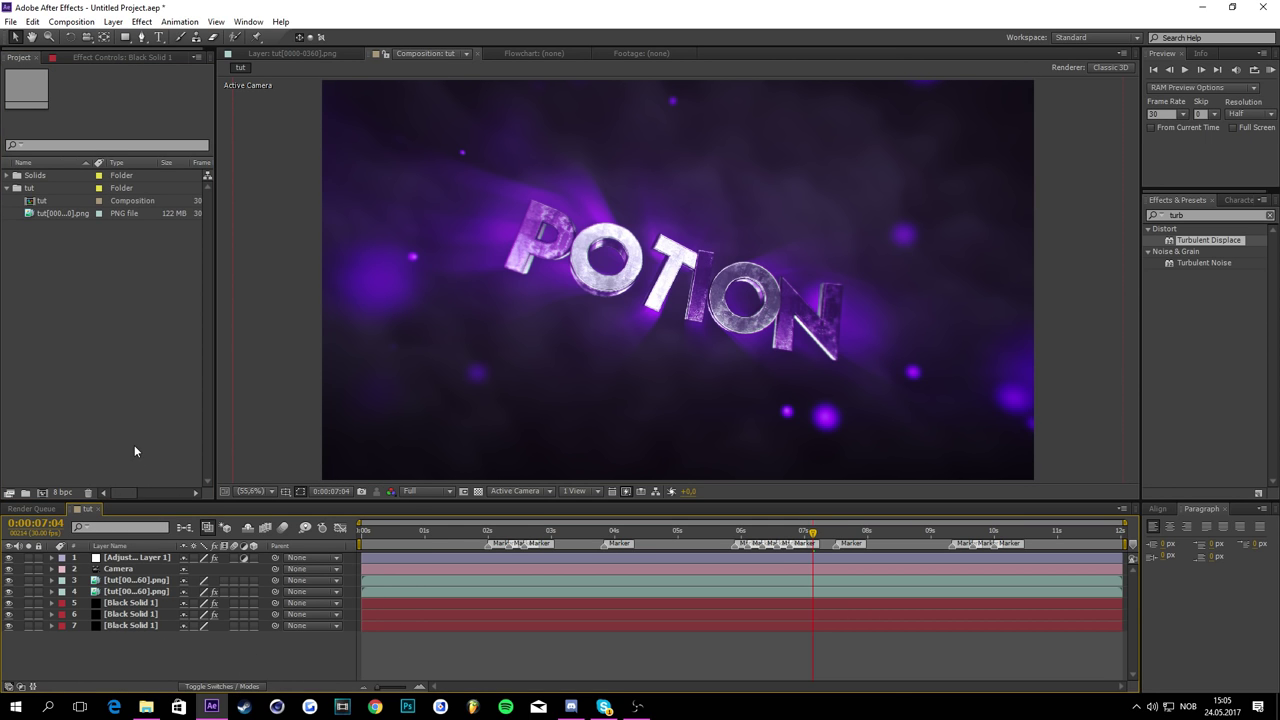
{"action": "left_click", "coordinate": [147, 706]}
{"action": "left_click_drag", "start_coordinate": [490, 397], "coordinate": [90, 352]}
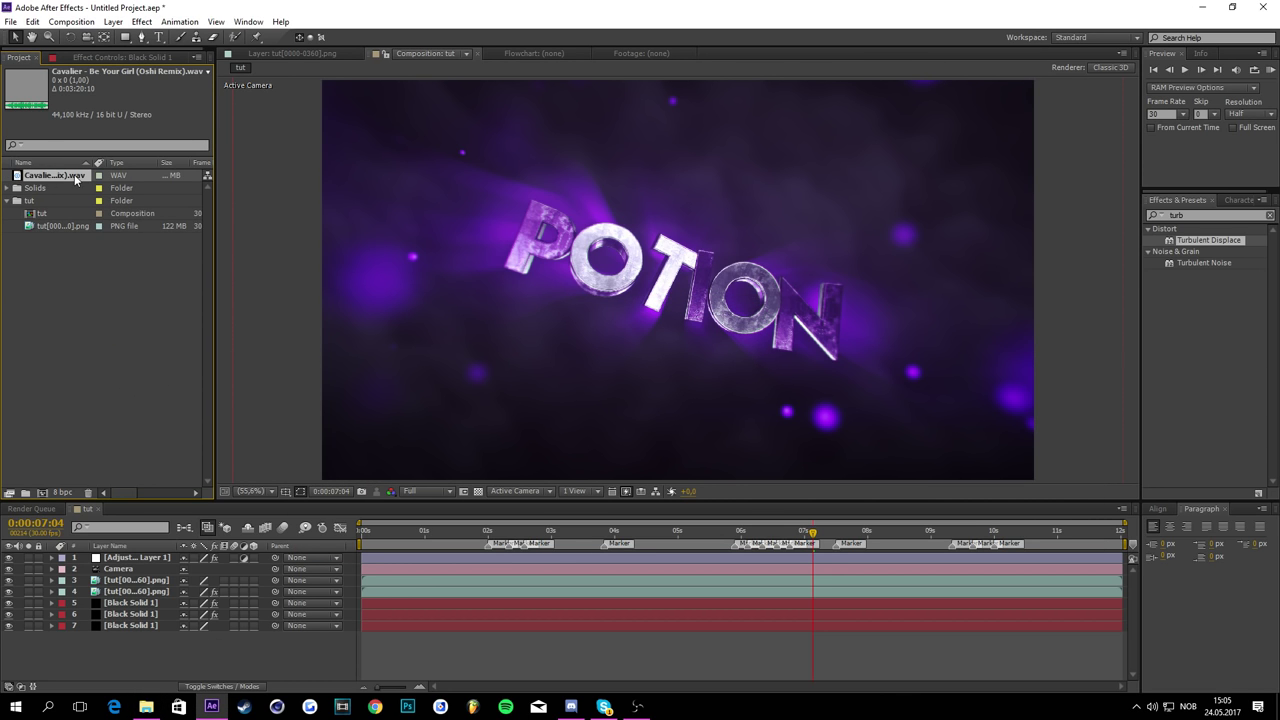
{"action": "left_click", "coordinate": [106, 394]}
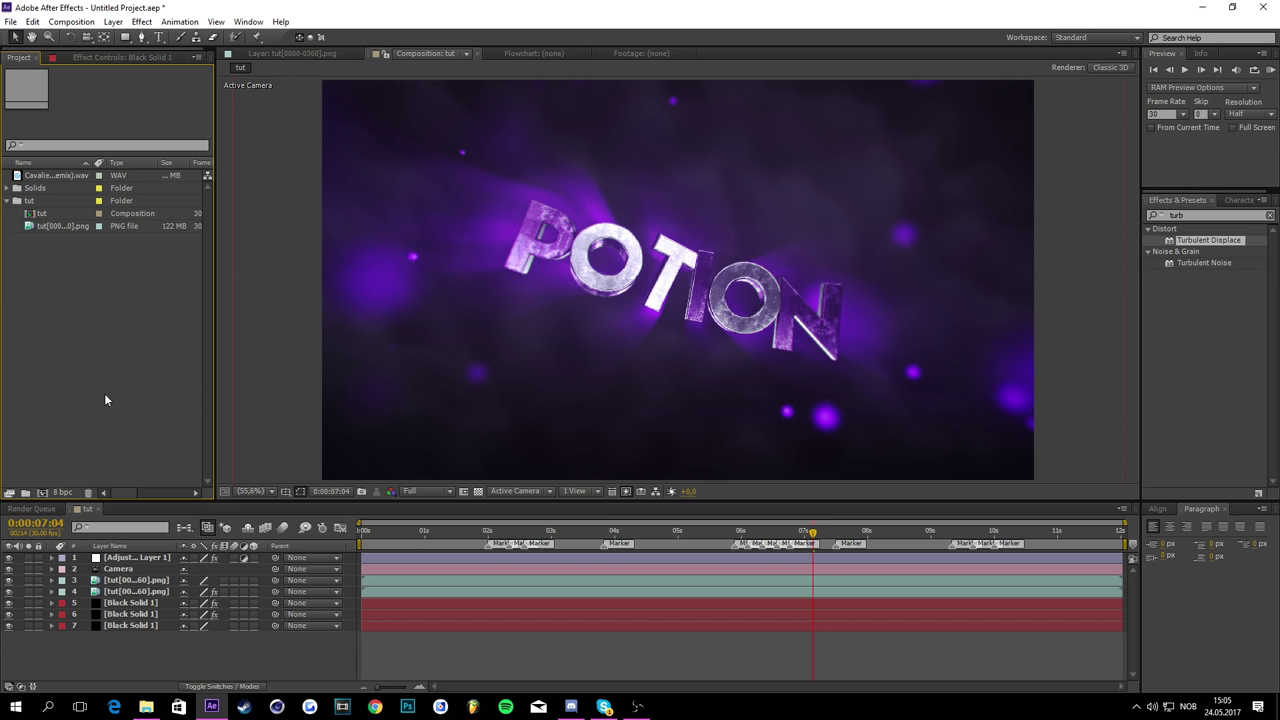
Step: Save the project in the ae save folder under the name potion
{"action": "key", "text": "ctrl+s"}
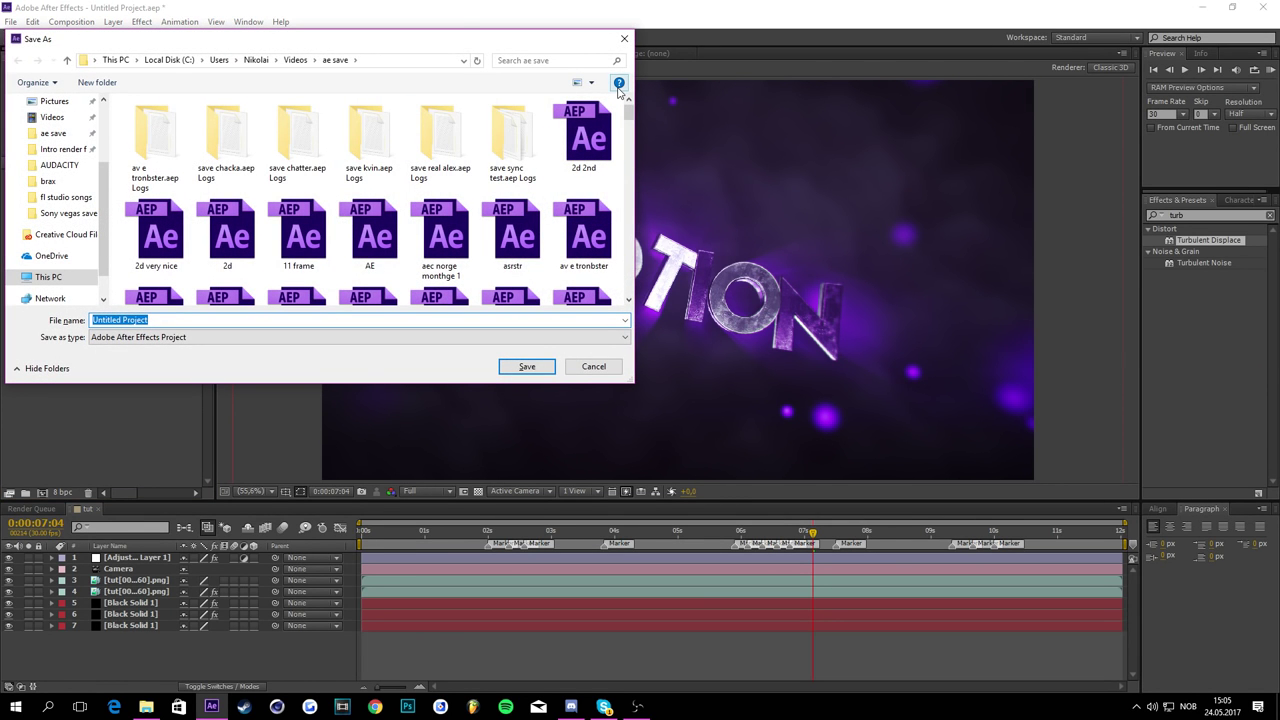
{"action": "type", "text": "potion"}
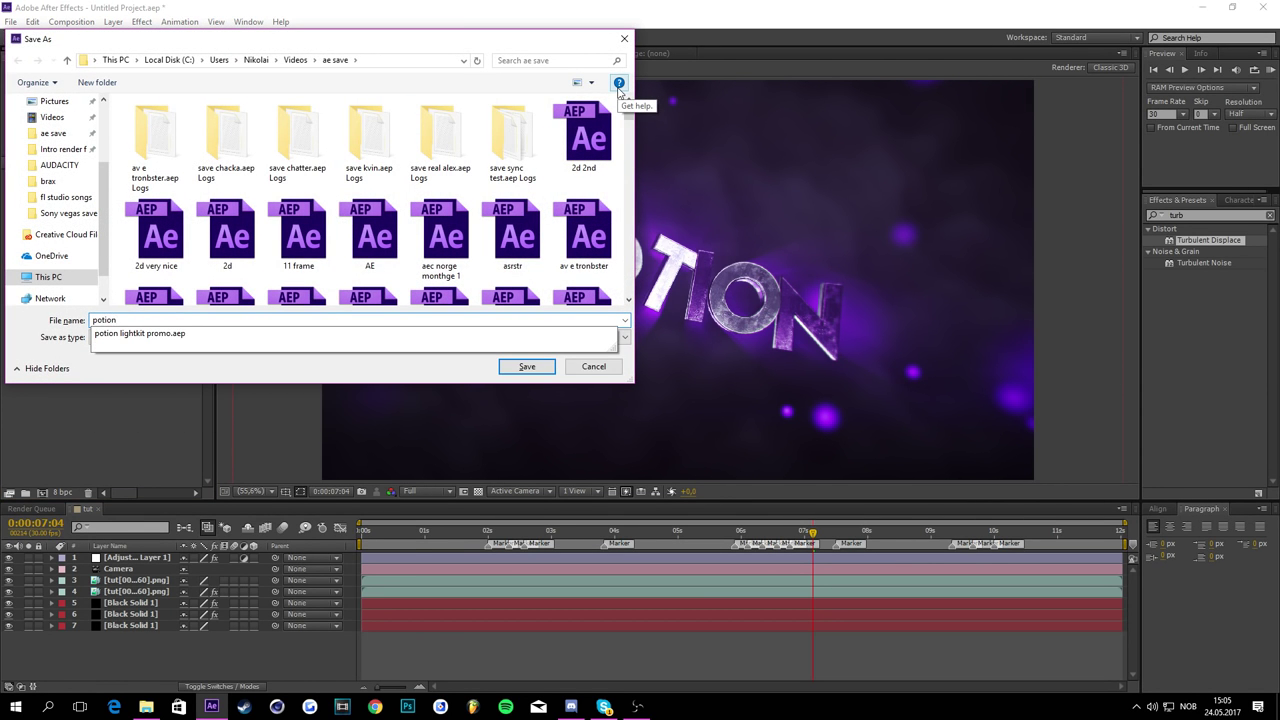
{"action": "key", "text": "Return"}
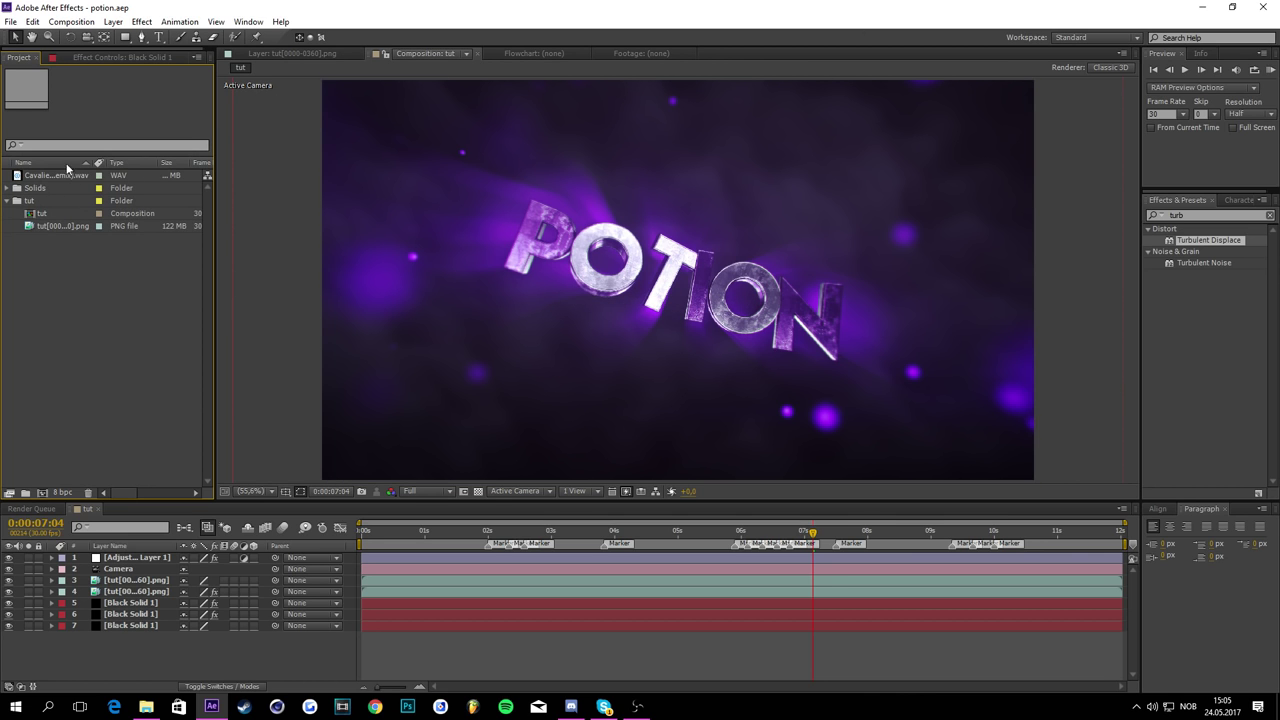
Step: Add the imported WAV to the tut composition and place its layer directly below the two text layers
{"action": "left_click_drag", "start_coordinate": [59, 175], "coordinate": [232, 592]}
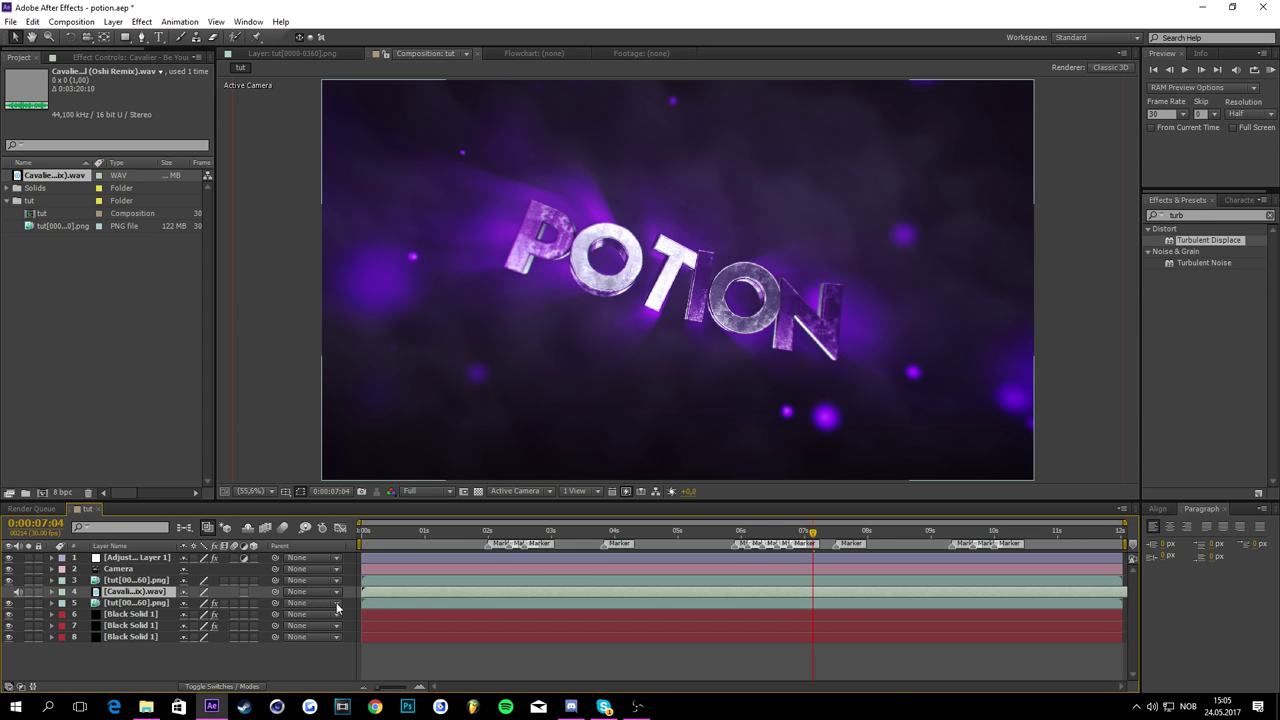
{"action": "double_click", "coordinate": [136, 591]}
{"action": "left_click", "coordinate": [495, 53]}
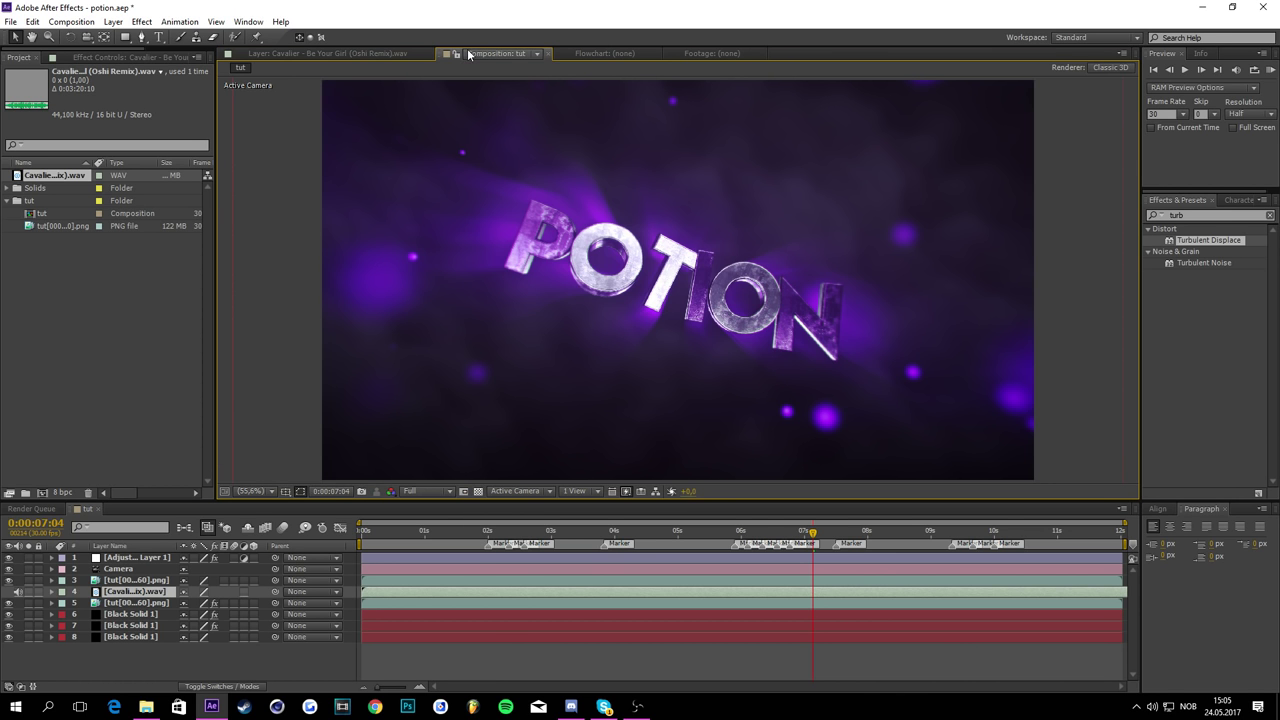
{"action": "left_click_drag", "start_coordinate": [152, 611], "coordinate": [160, 606]}
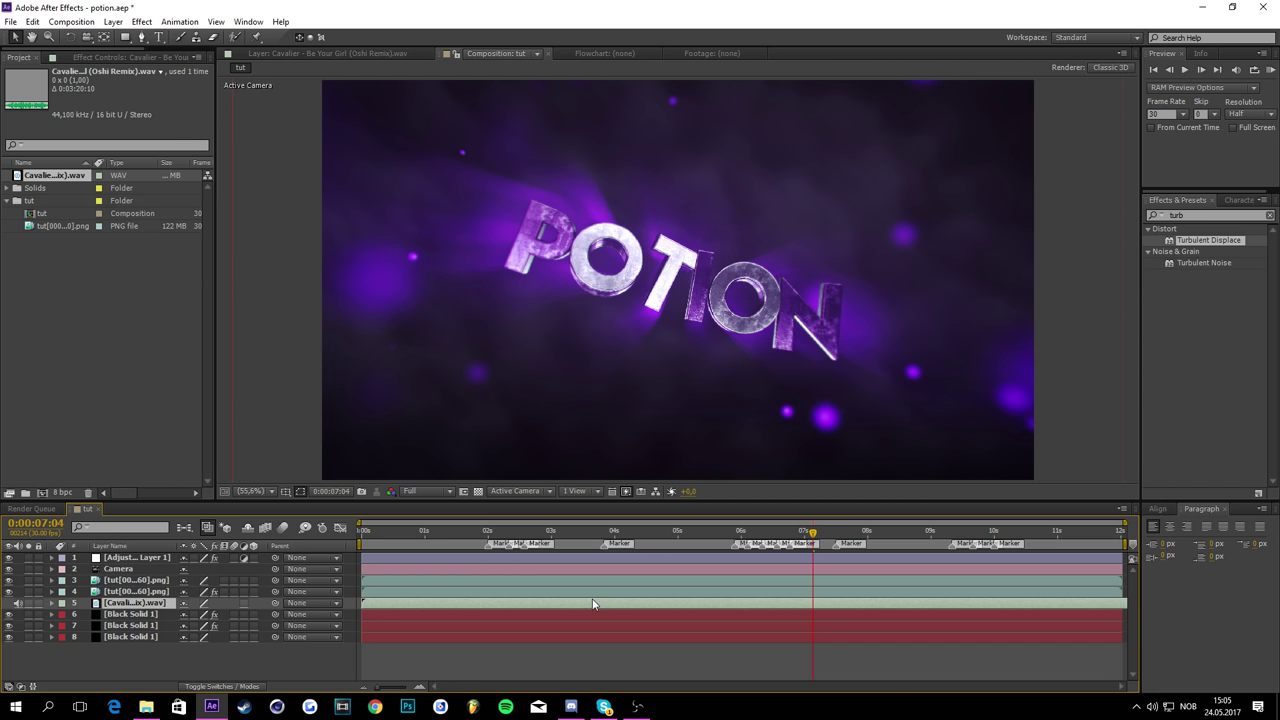
Step: Reveal the audio layer's waveform in the timeline
{"action": "key", "text": "l"}
{"action": "key", "text": "l"}
{"action": "key", "text": "l"}
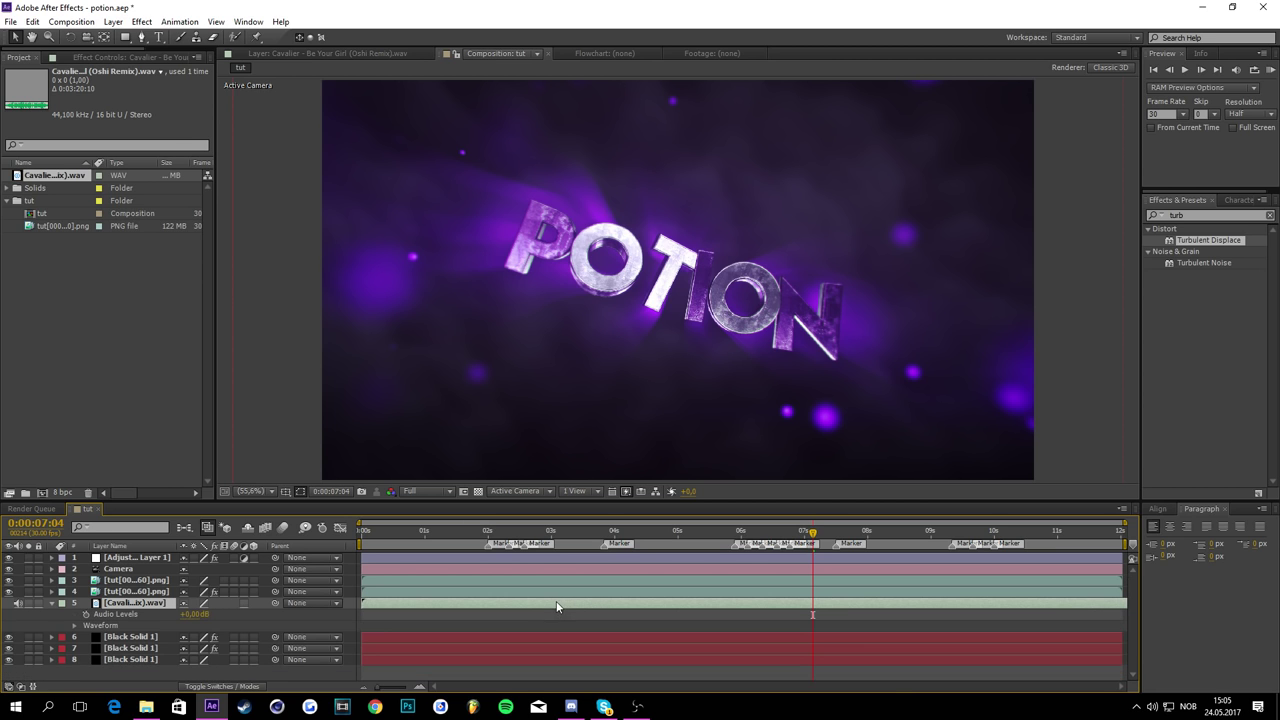
{"action": "key", "text": "l"}
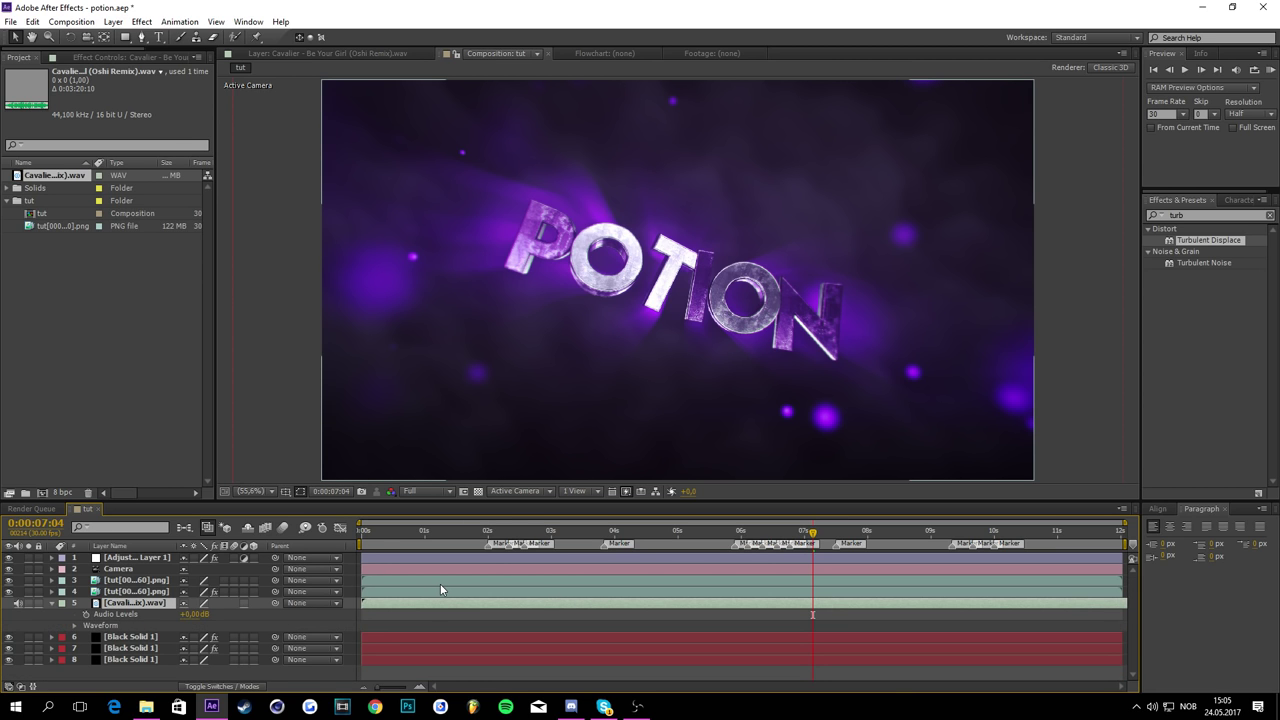
{"action": "key", "text": "l"}
{"action": "key", "text": "l"}
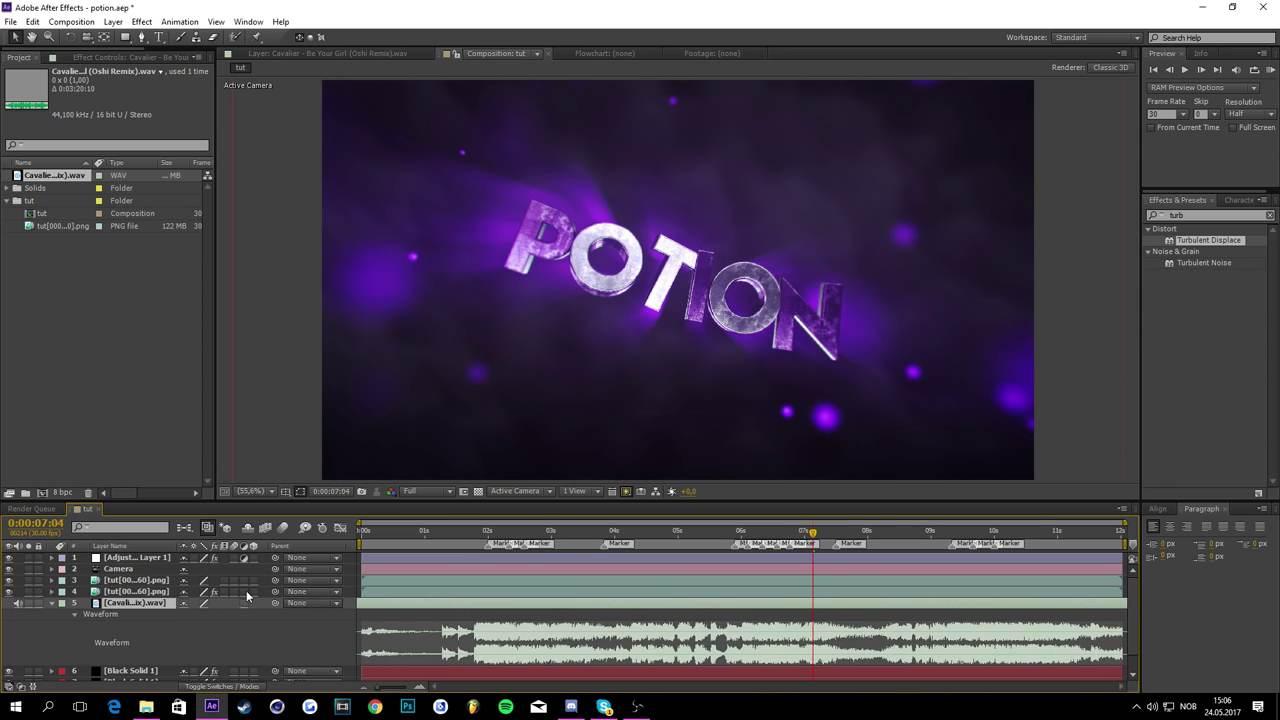
Step: Slide the audio layer in time so the song's drop lines up with the first composition marker at about 0:00:02:00
{"action": "left_click", "coordinate": [461, 532]}
{"action": "left_click_drag", "start_coordinate": [470, 536], "coordinate": [424, 541]}
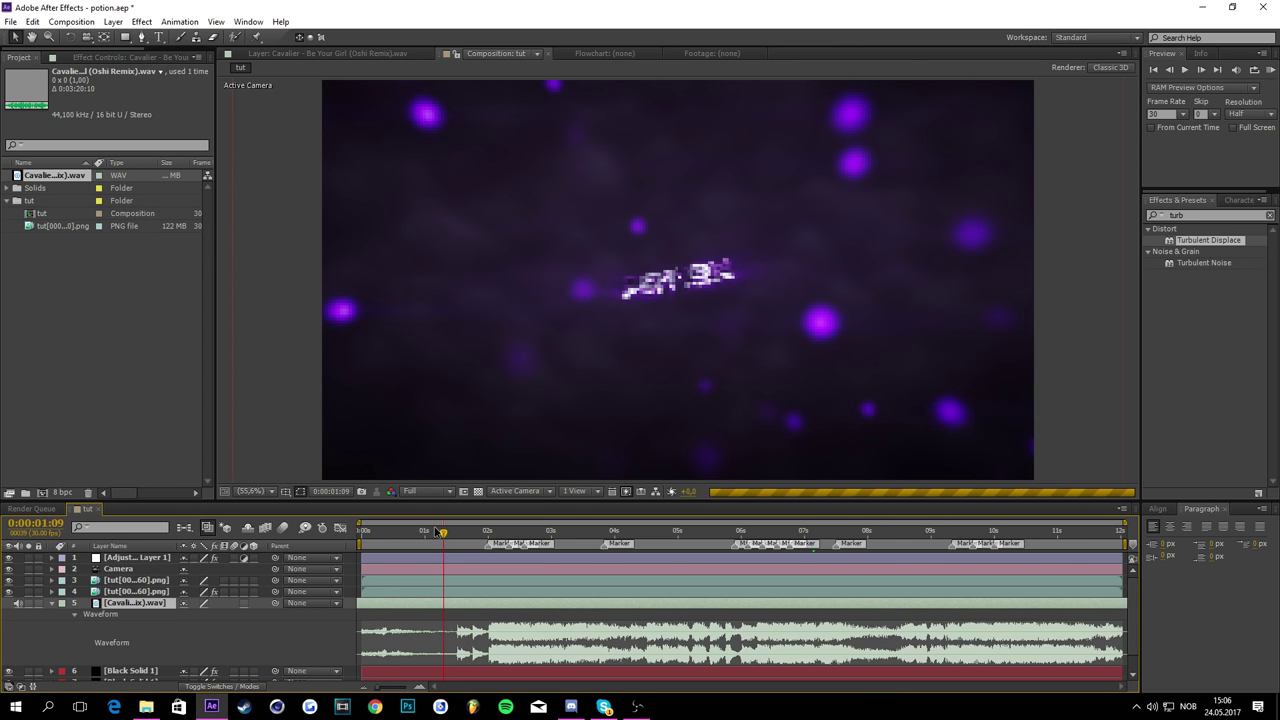
{"action": "left_click_drag", "start_coordinate": [443, 537], "coordinate": [594, 460]}
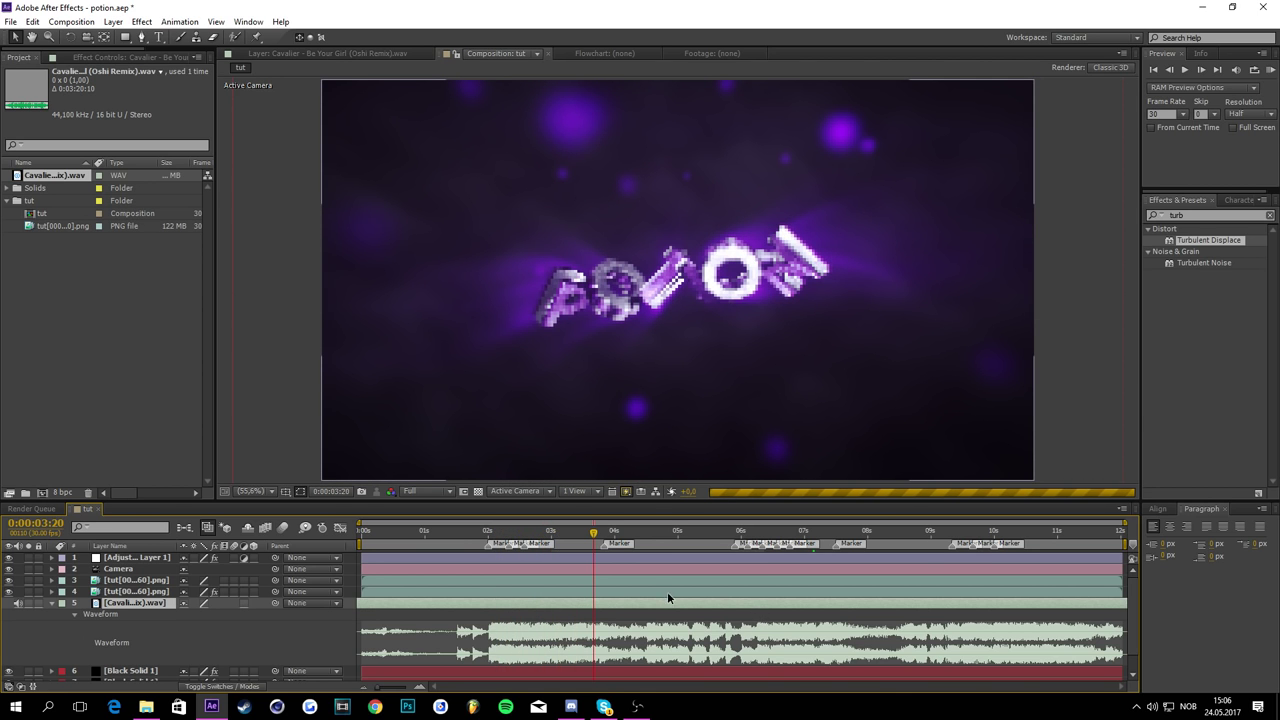
{"action": "left_click_drag", "start_coordinate": [694, 608], "coordinate": [2, 579]}
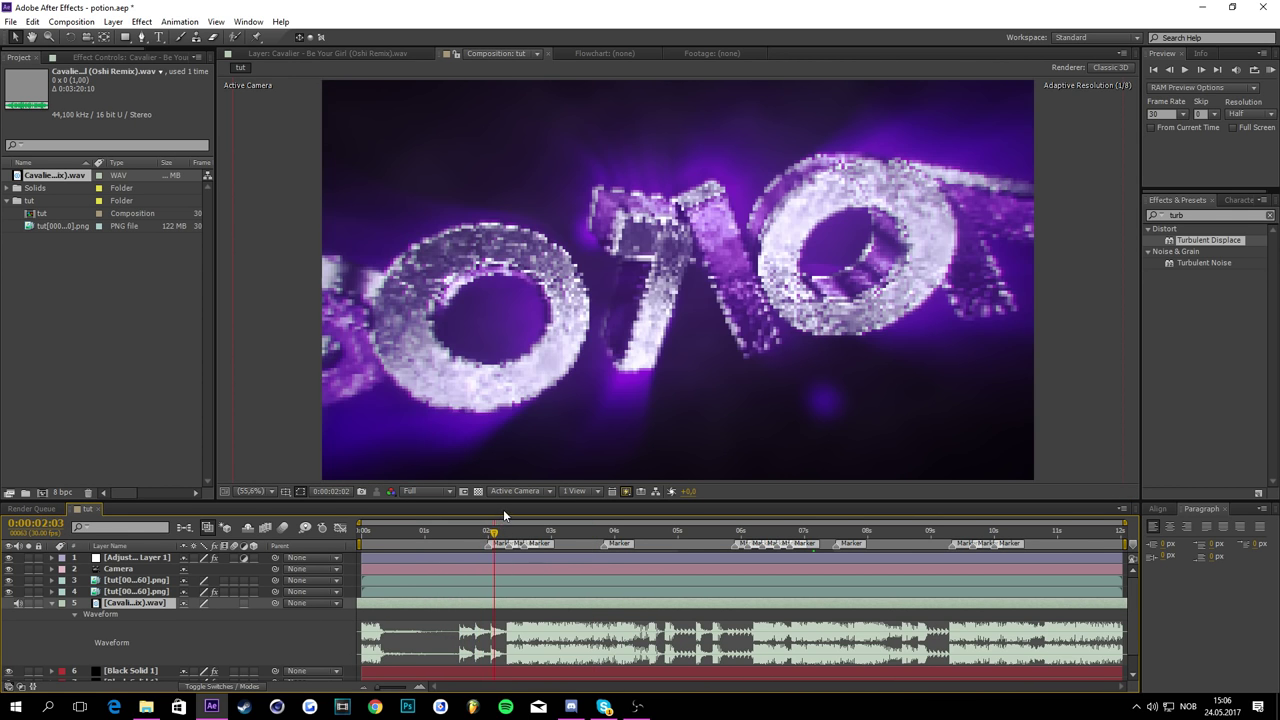
{"action": "left_click_drag", "start_coordinate": [514, 499], "coordinate": [487, 497]}
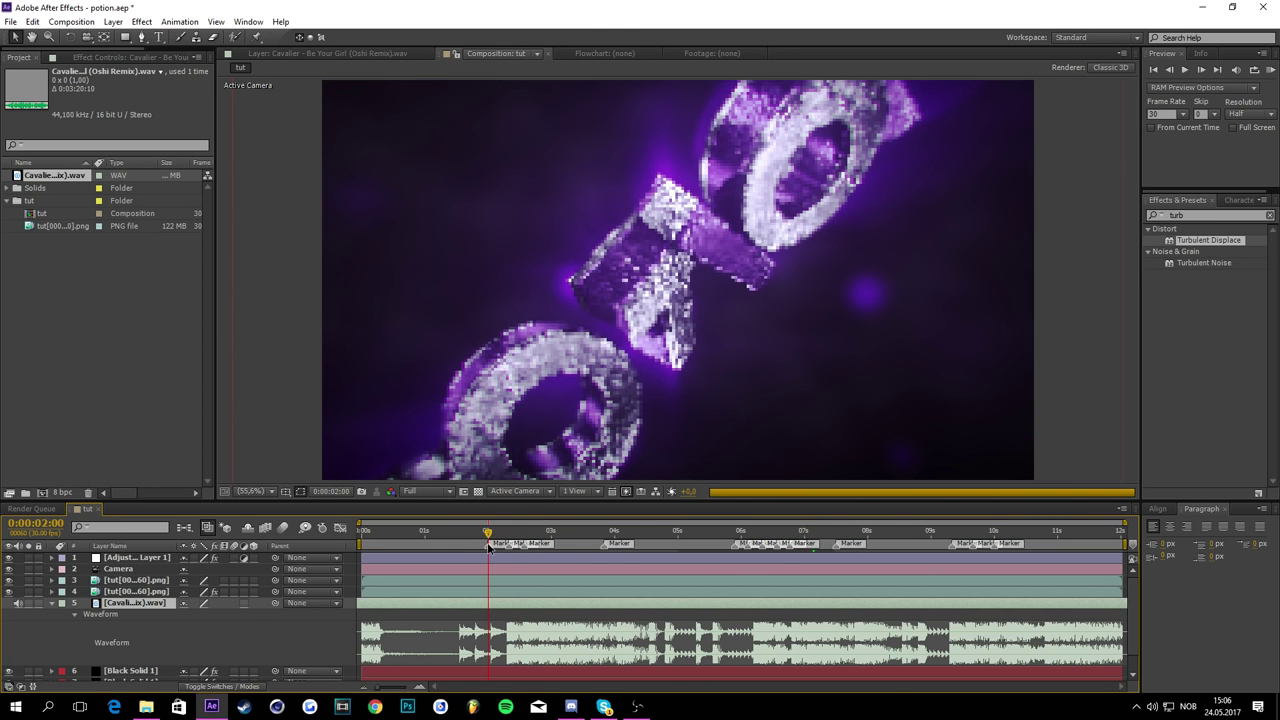
{"action": "left_click_drag", "start_coordinate": [521, 609], "coordinate": [507, 609]}
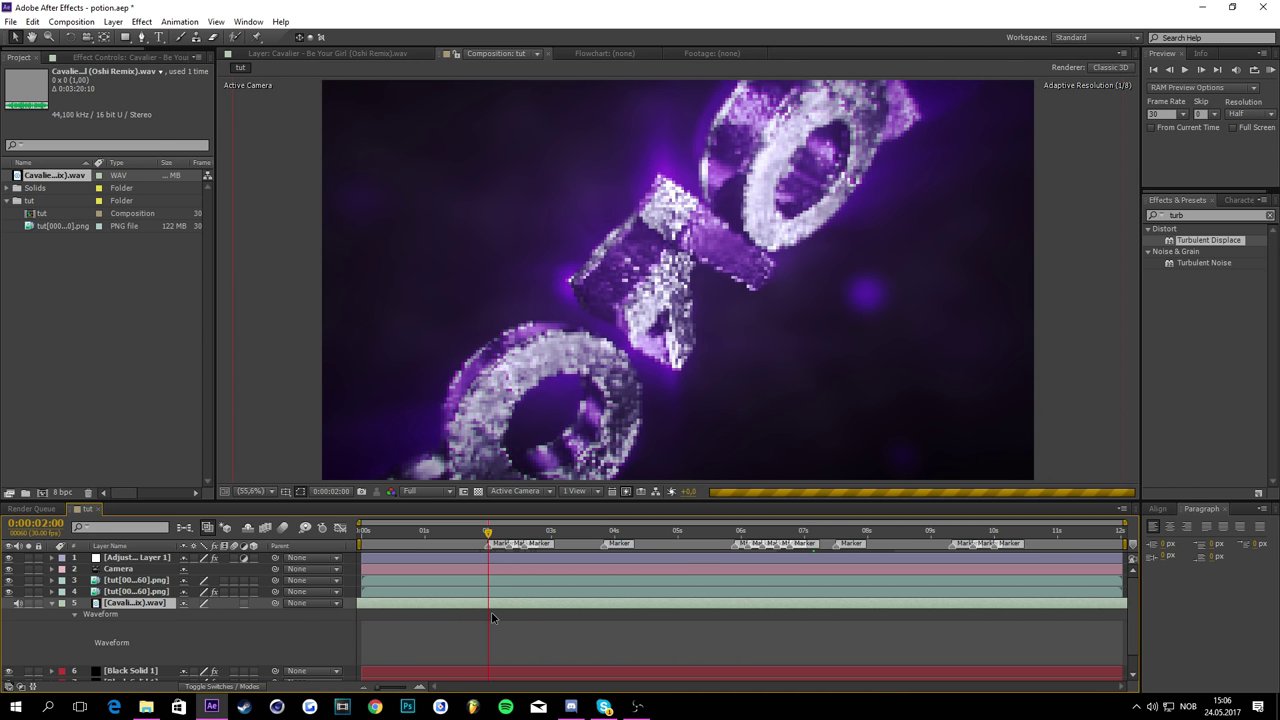
{"action": "mouse_move", "coordinate": [490, 532]}
{"action": "left_mouse_down"}
{"action": "mouse_move", "coordinate": [477, 532]}
{"action": "mouse_move", "coordinate": [508, 532]}
{"action": "mouse_move", "coordinate": [488, 533]}
{"action": "left_mouse_up"}
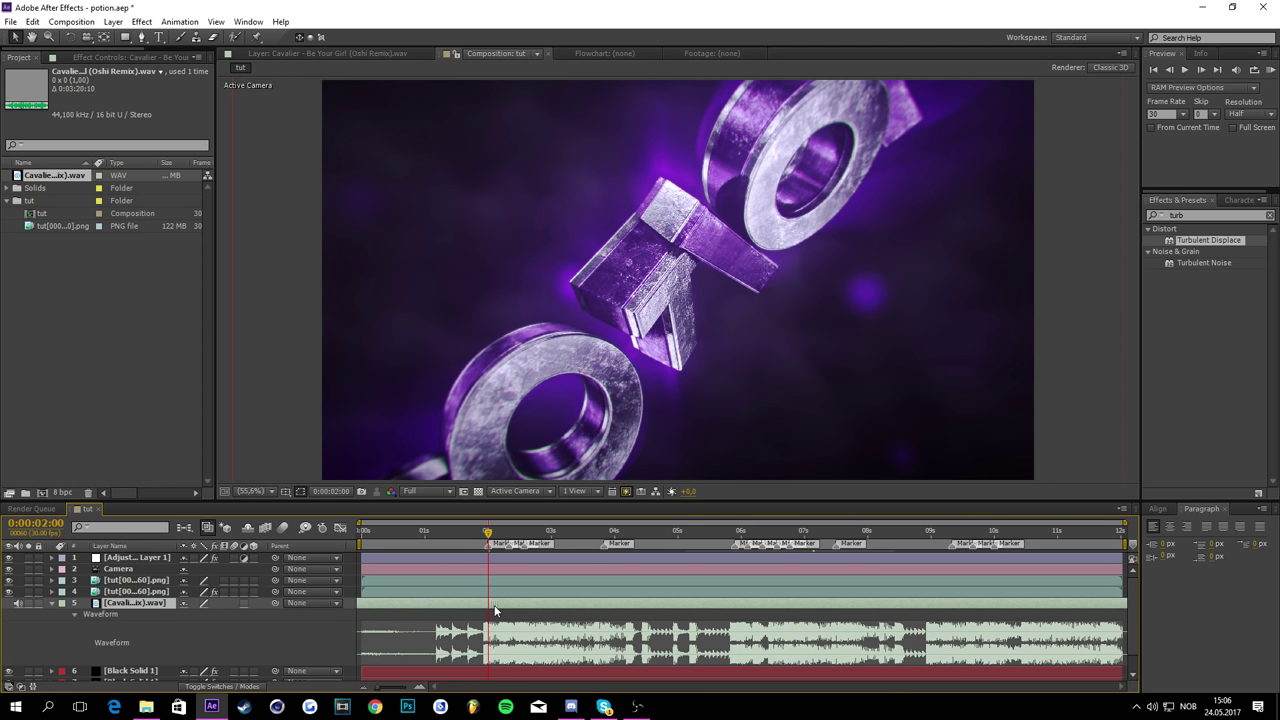
Step: Move the playhead to 0:00:05:14 and hide Adjustment Layer 1 and the three Black Solid layers
{"action": "left_click", "coordinate": [482, 534]}
{"action": "left_click_drag", "start_coordinate": [482, 534], "coordinate": [706, 394]}
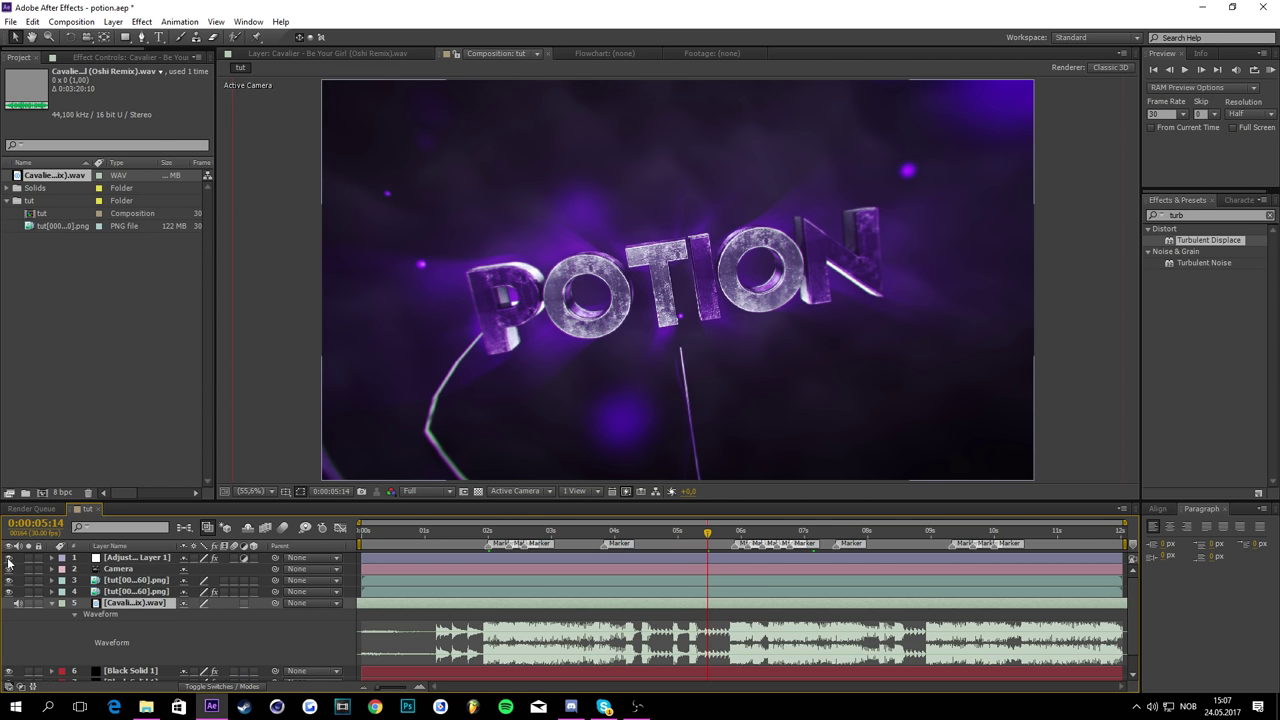
{"action": "key", "text": "KP_0"}
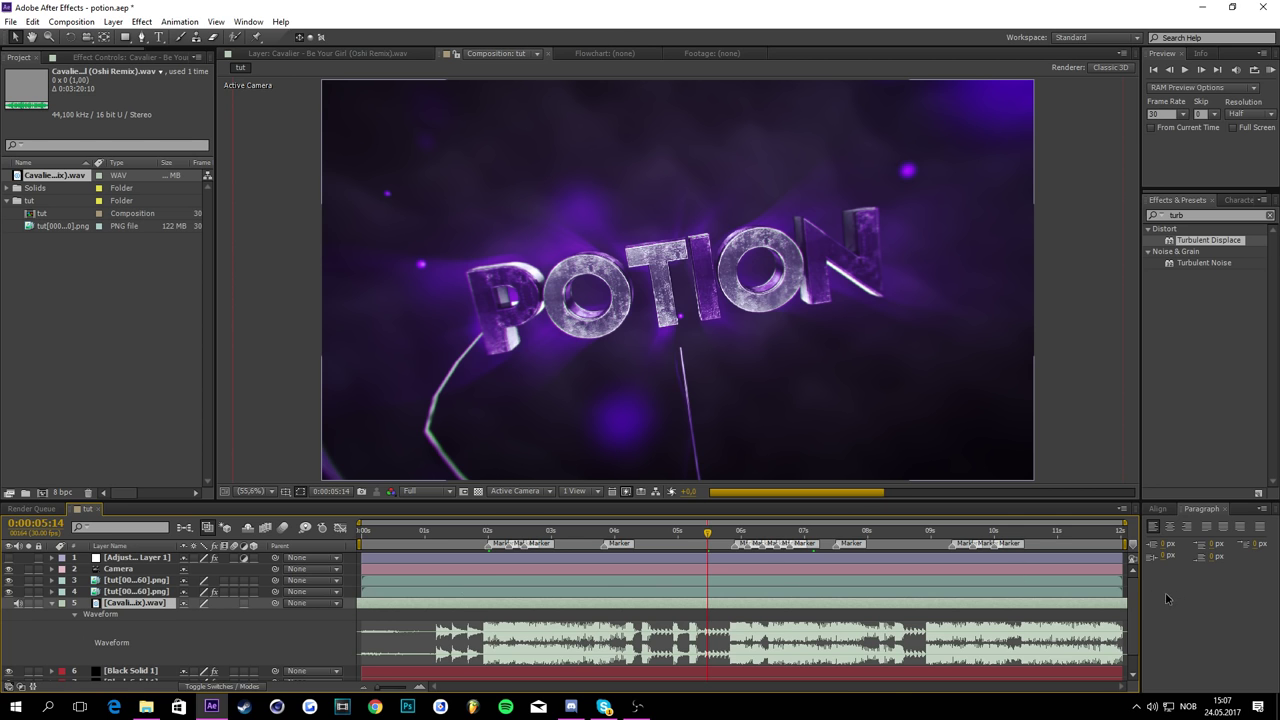
{"action": "left_click_drag", "start_coordinate": [1133, 590], "coordinate": [1132, 661]}
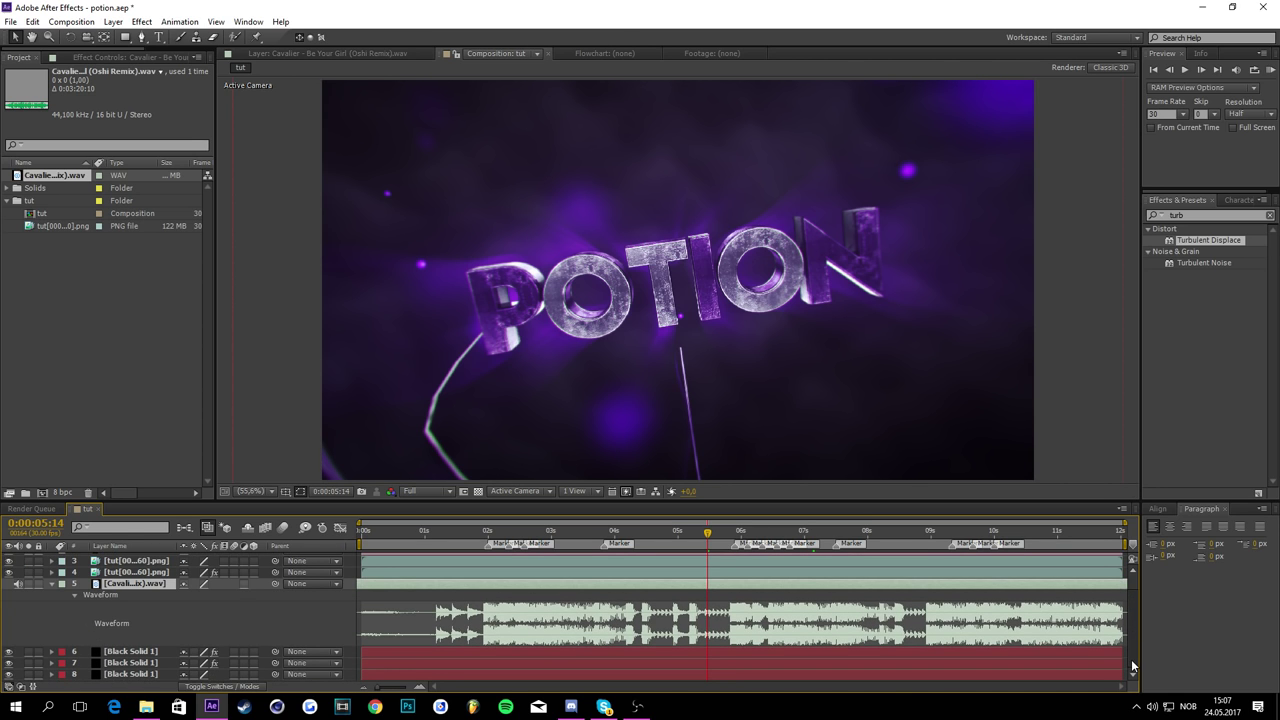
{"action": "left_click", "coordinate": [11, 663]}
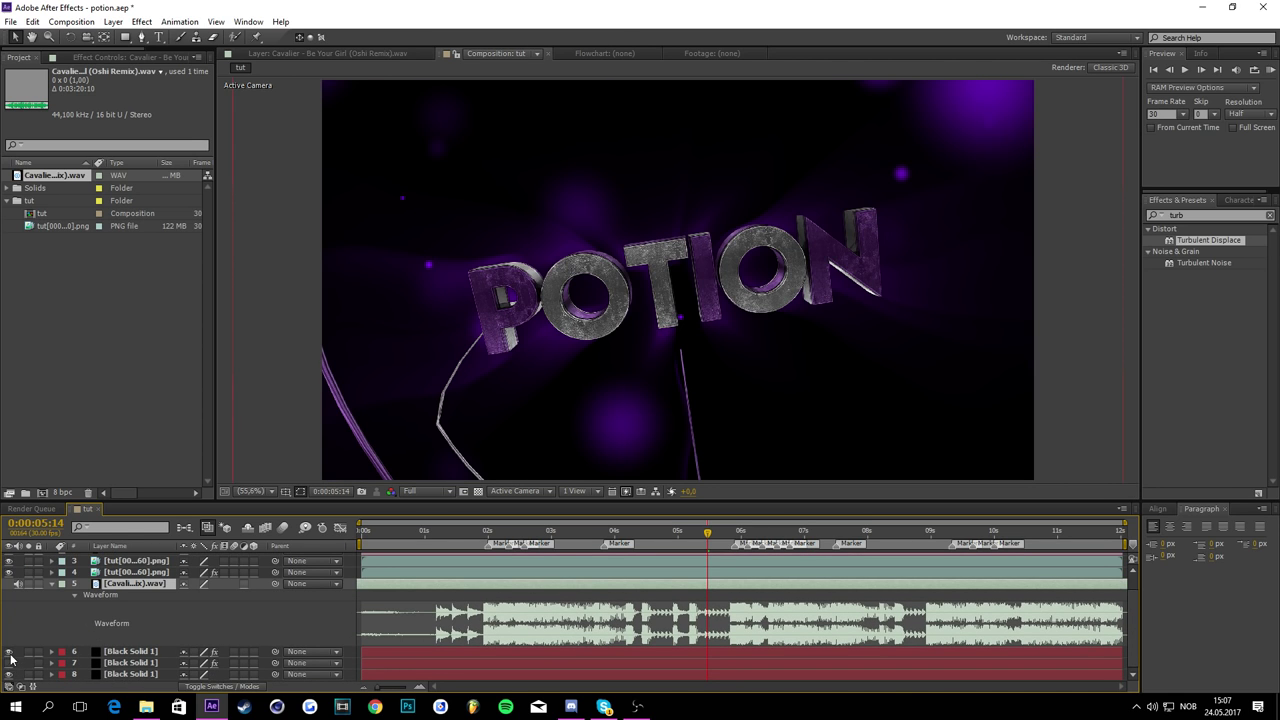
{"action": "left_click", "coordinate": [9, 652]}
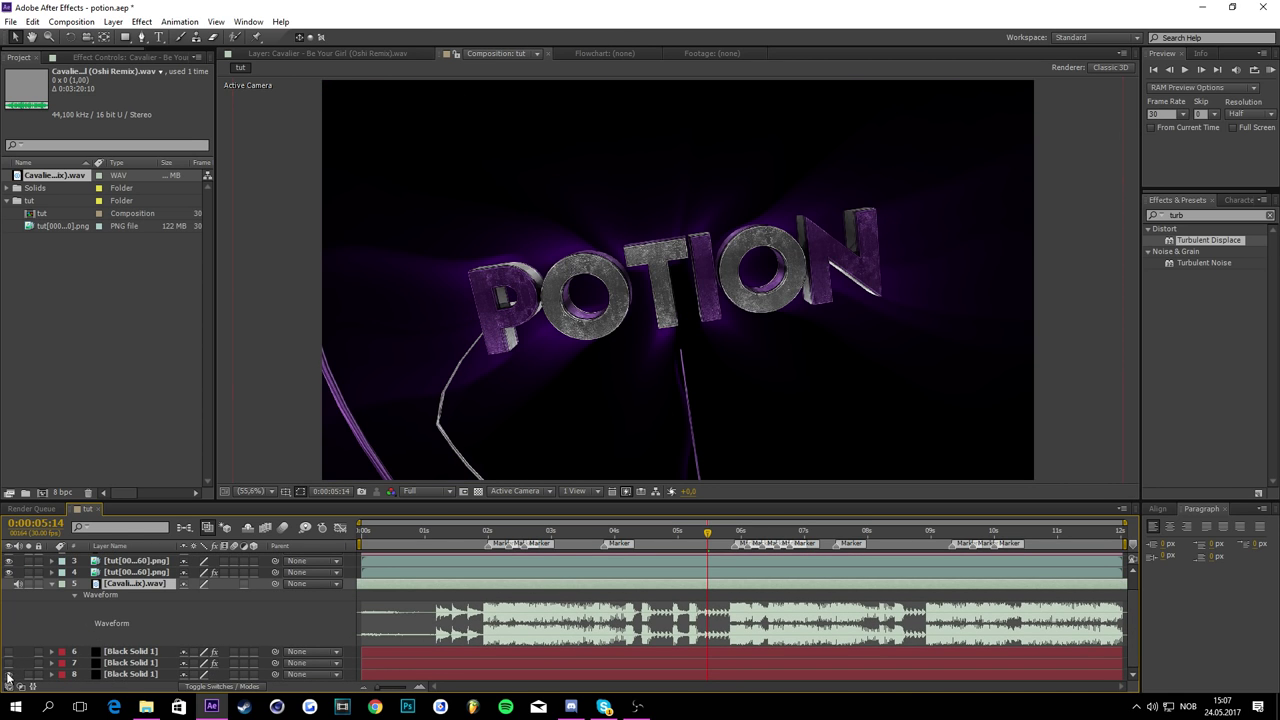
{"action": "left_click", "coordinate": [139, 632]}
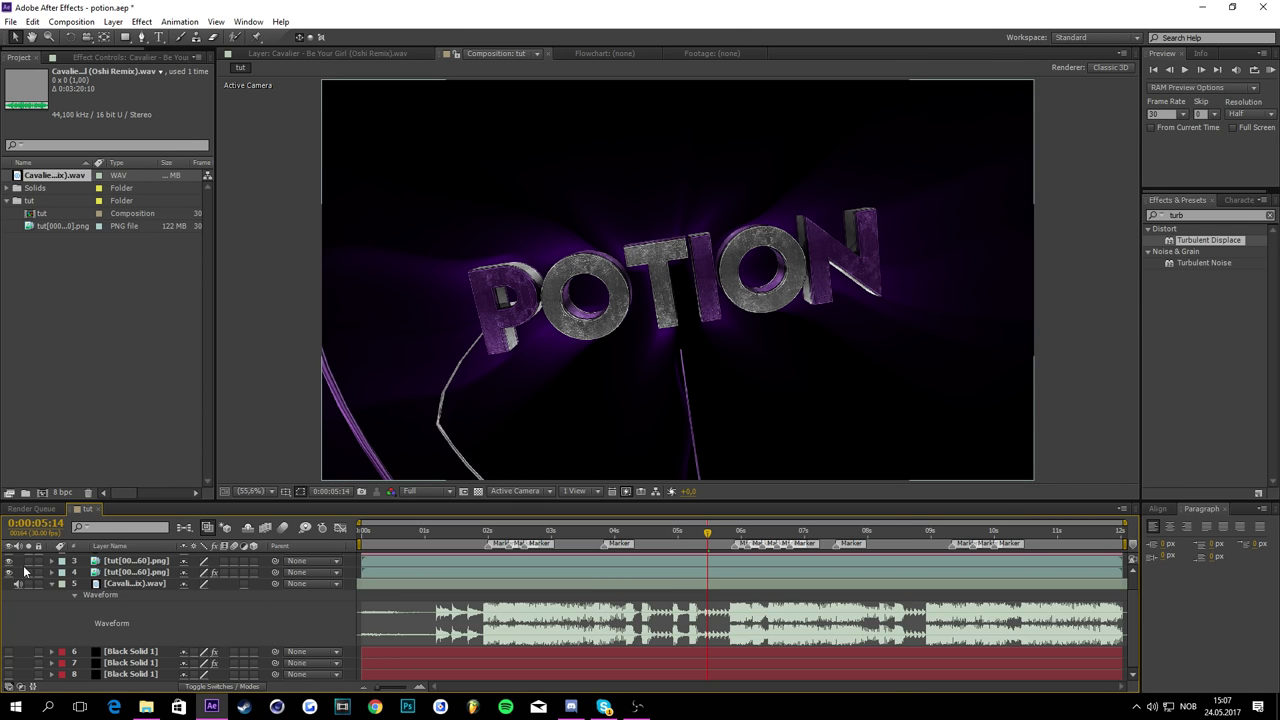
Step: RAM-preview the simplified composition with its music and place the playhead at 0:00:01:06
{"action": "left_click", "coordinate": [1270, 70]}
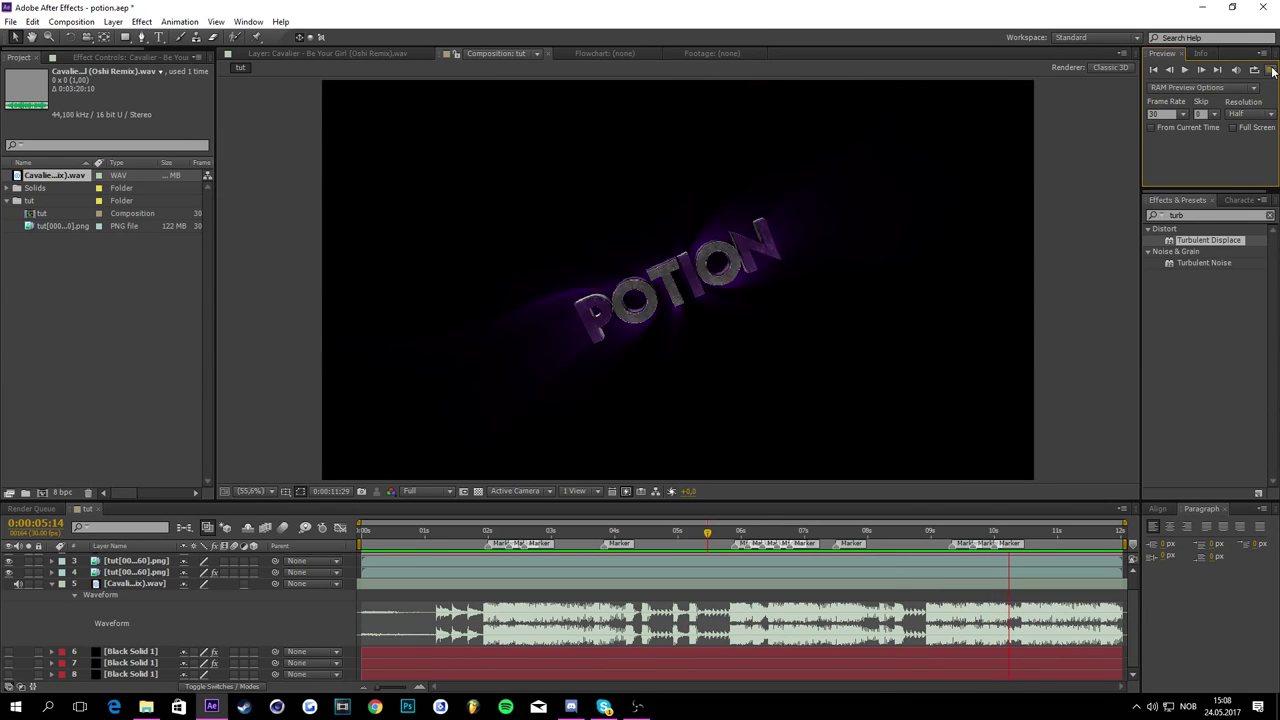
{"action": "left_click", "coordinate": [1270, 70]}
{"action": "left_click_drag", "start_coordinate": [726, 531], "coordinate": [500, 449]}
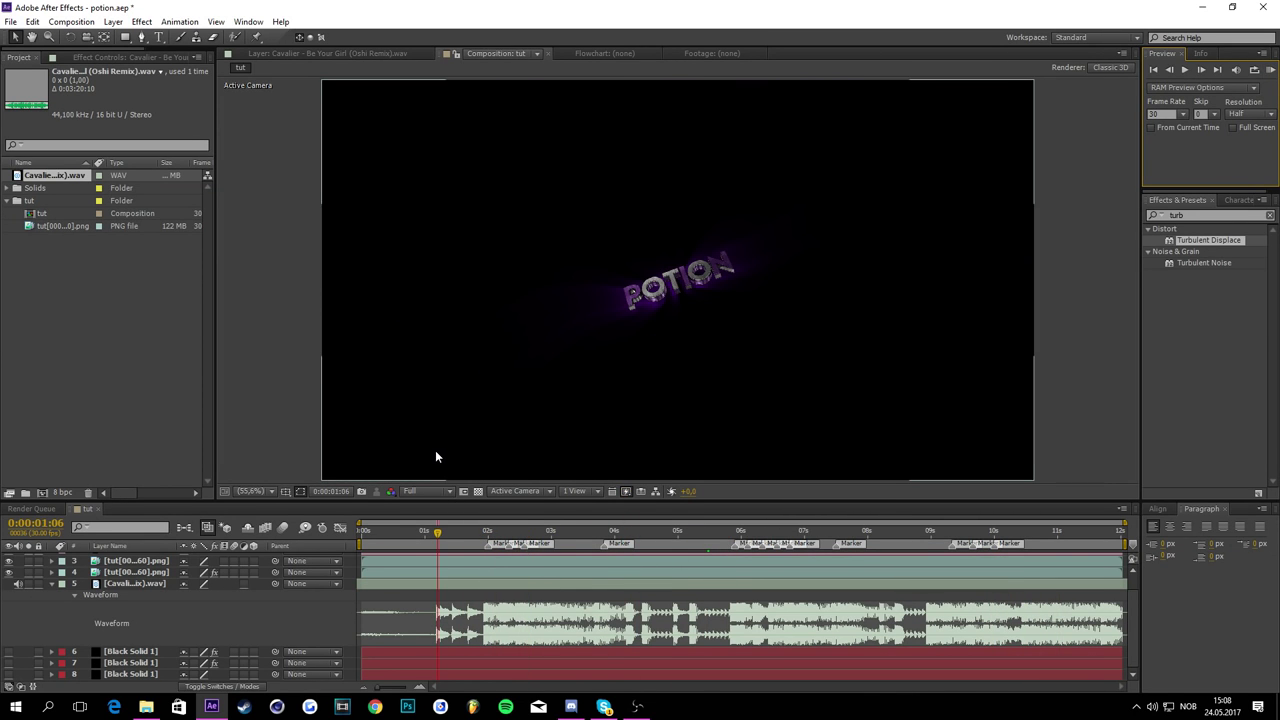
Step: Add a new adjustment layer at the top of the tut composition's layer stack
{"action": "right_click", "coordinate": [263, 621]}
{"action": "left_click", "coordinate": [217, 616]}
{"action": "scroll", "coordinate": [212, 616], "scroll_direction": "up", "scroll_amount": 1}
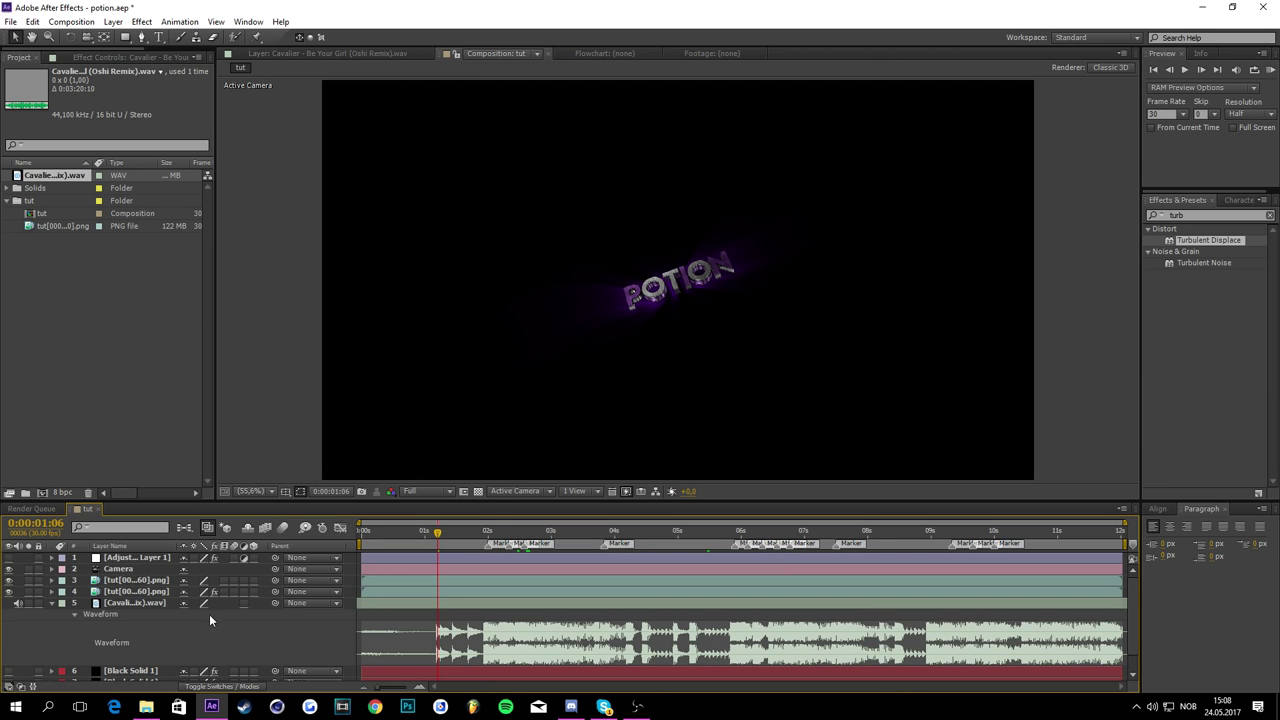
{"action": "right_click", "coordinate": [332, 612]}
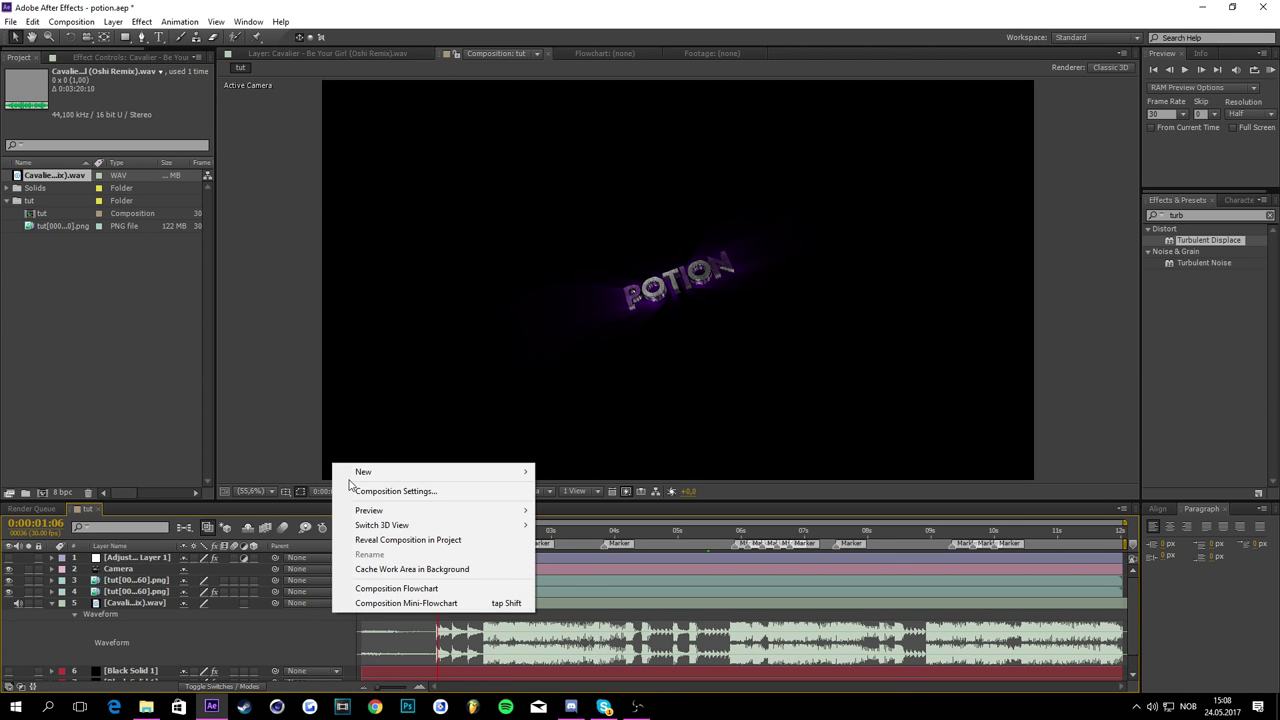
{"action": "mouse_move", "coordinate": [358, 474]}
{"action": "left_click", "coordinate": [585, 579]}
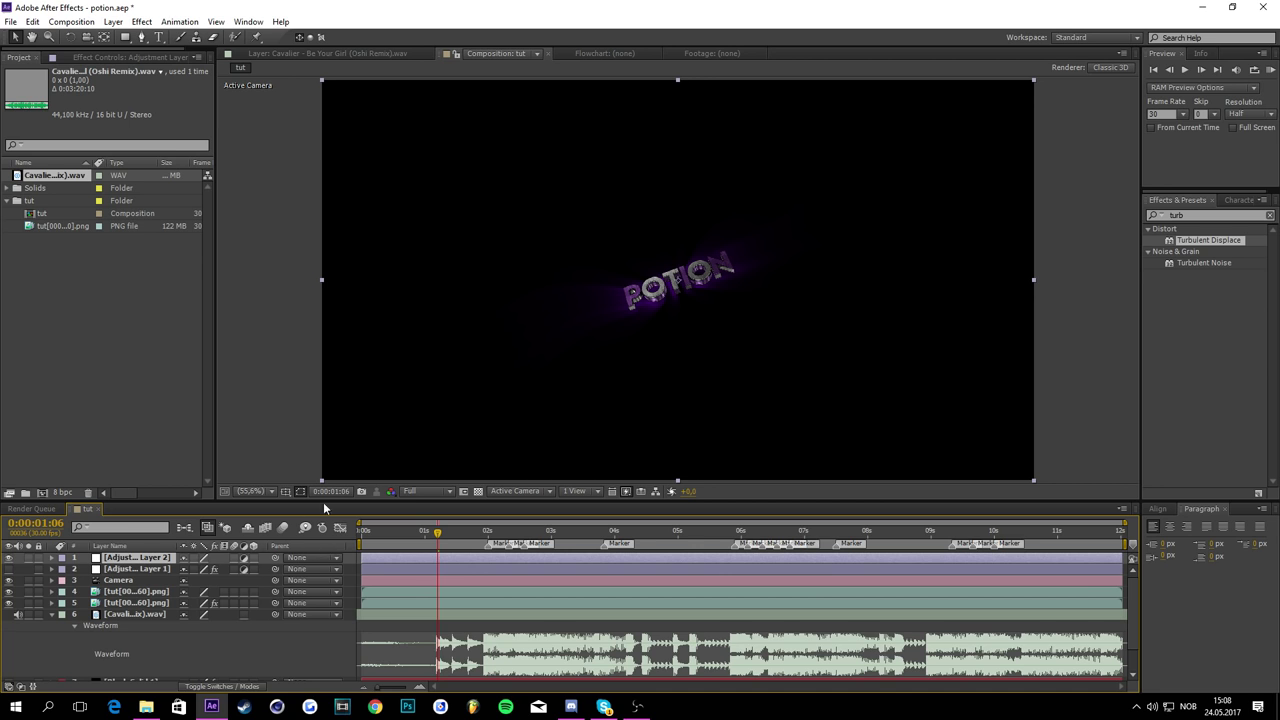
Step: Find the Distort Transform effect and apply it to the new adjustment layer
{"action": "left_click_drag", "start_coordinate": [1225, 215], "coordinate": [1113, 210]}
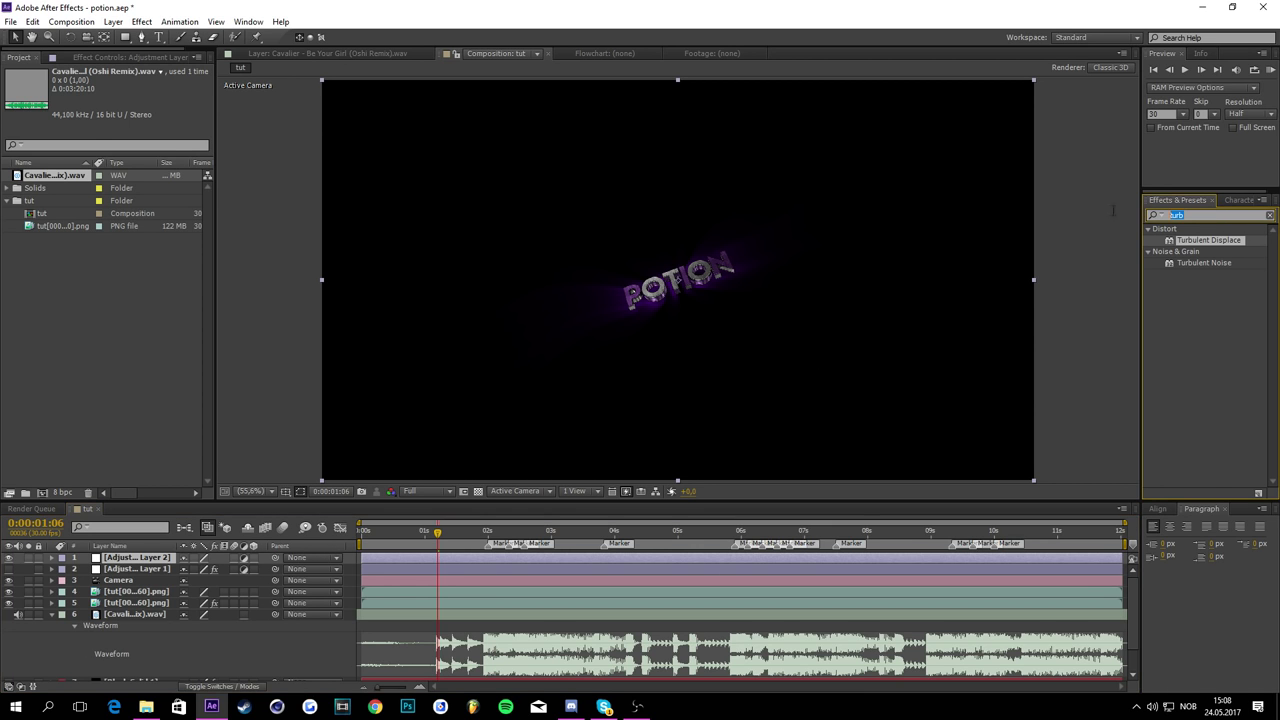
{"action": "type", "text": "trans"}
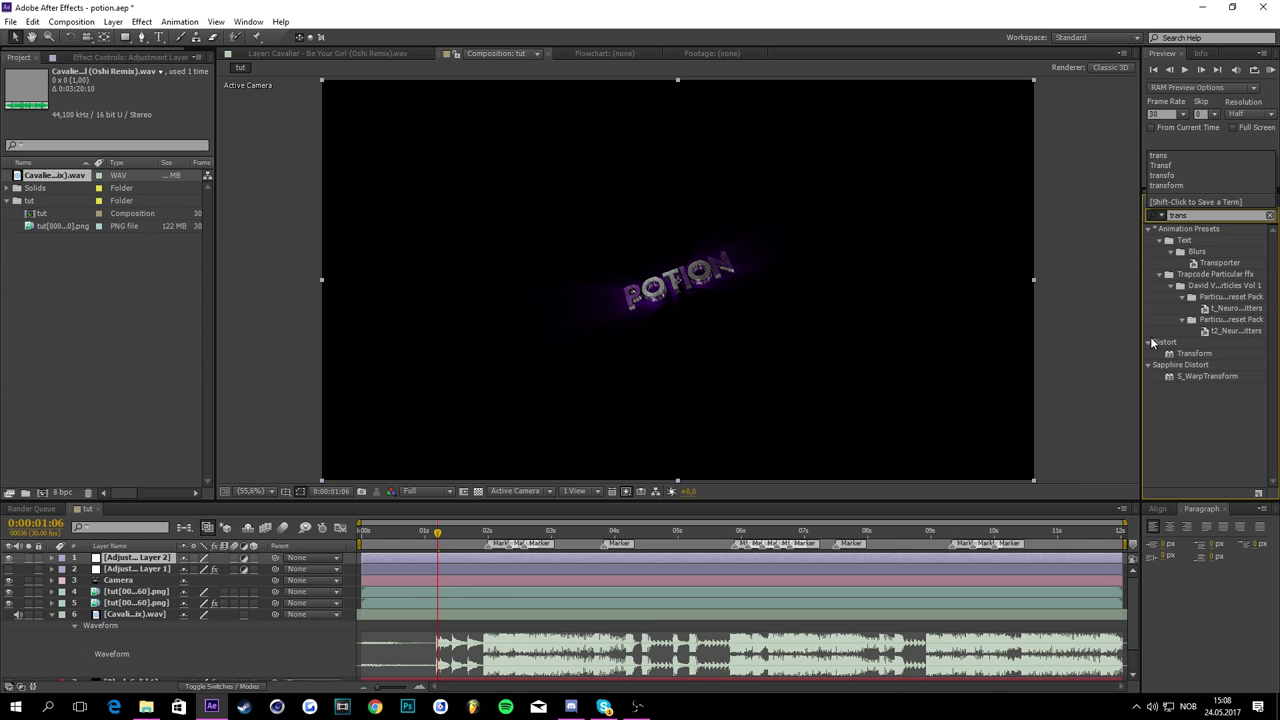
{"action": "left_click_drag", "start_coordinate": [1193, 354], "coordinate": [741, 560]}
Step: Find the Sapphire S_Shake effect and apply it twice to the new adjustment layer, below Transform
{"action": "key", "text": "ctrl+5"}
{"action": "type", "text": "s"}
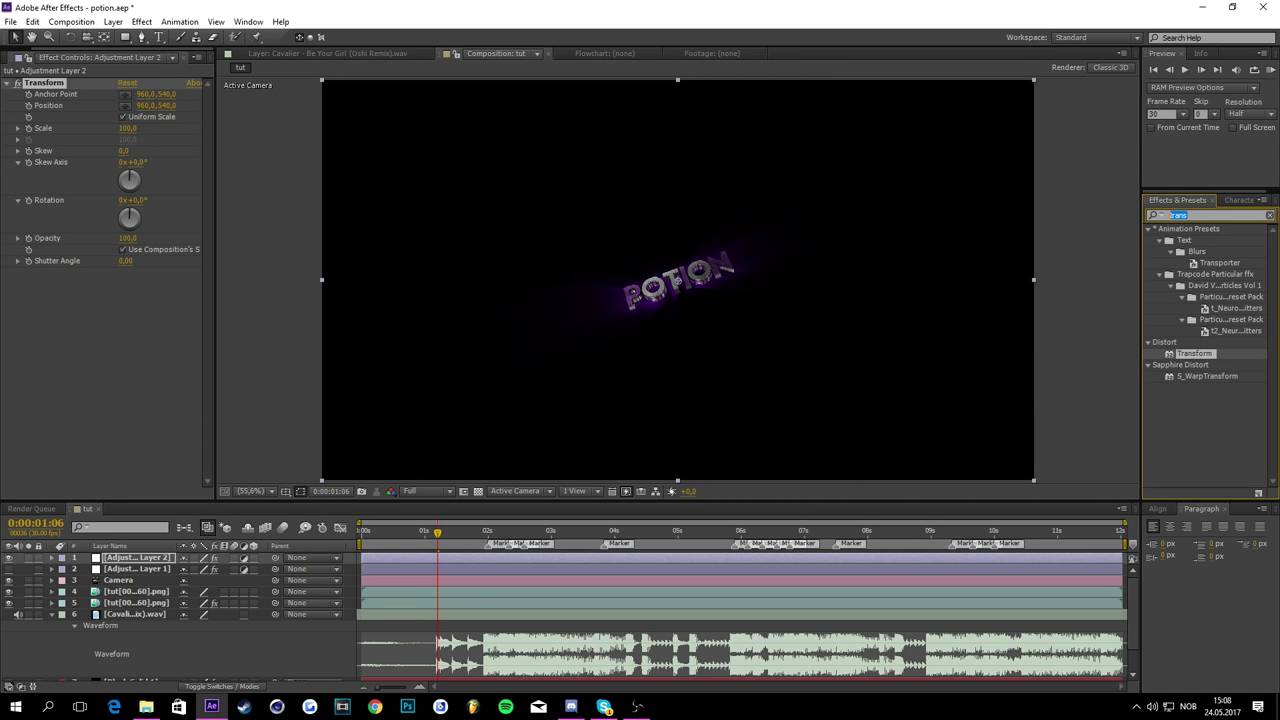
{"action": "type", "text": "_shake"}
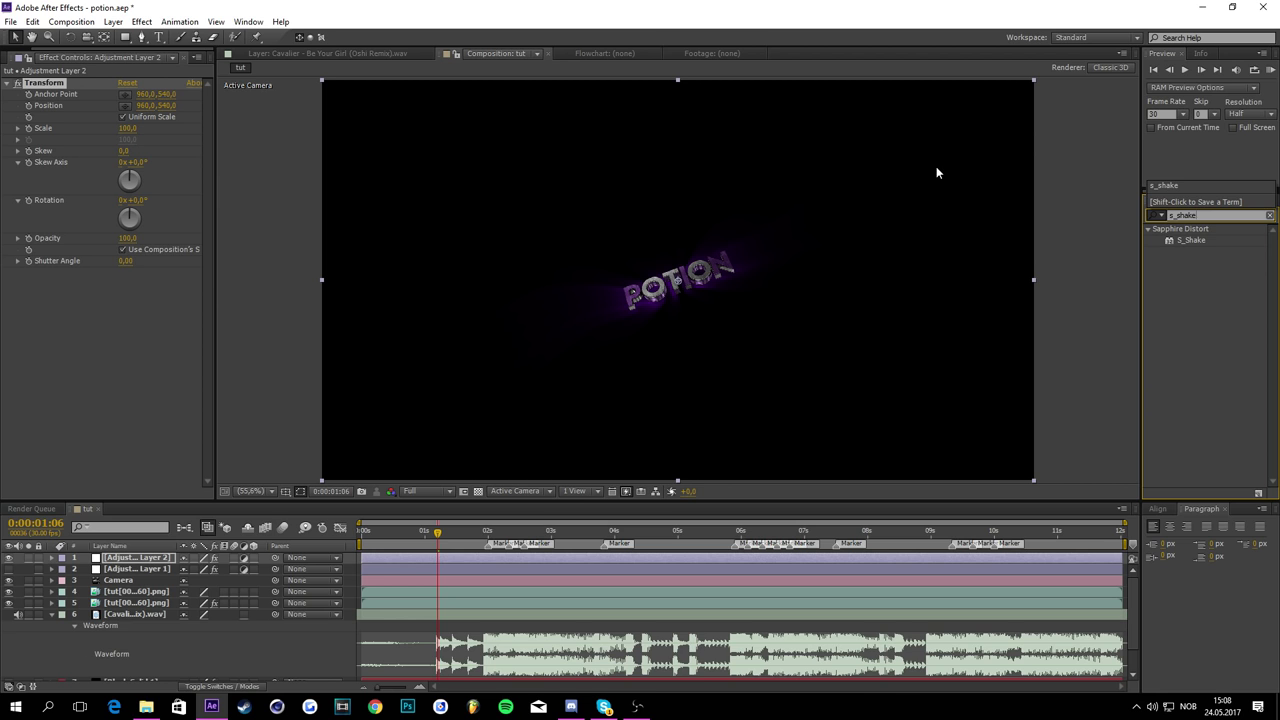
{"action": "left_click_drag", "start_coordinate": [1188, 250], "coordinate": [146, 290]}
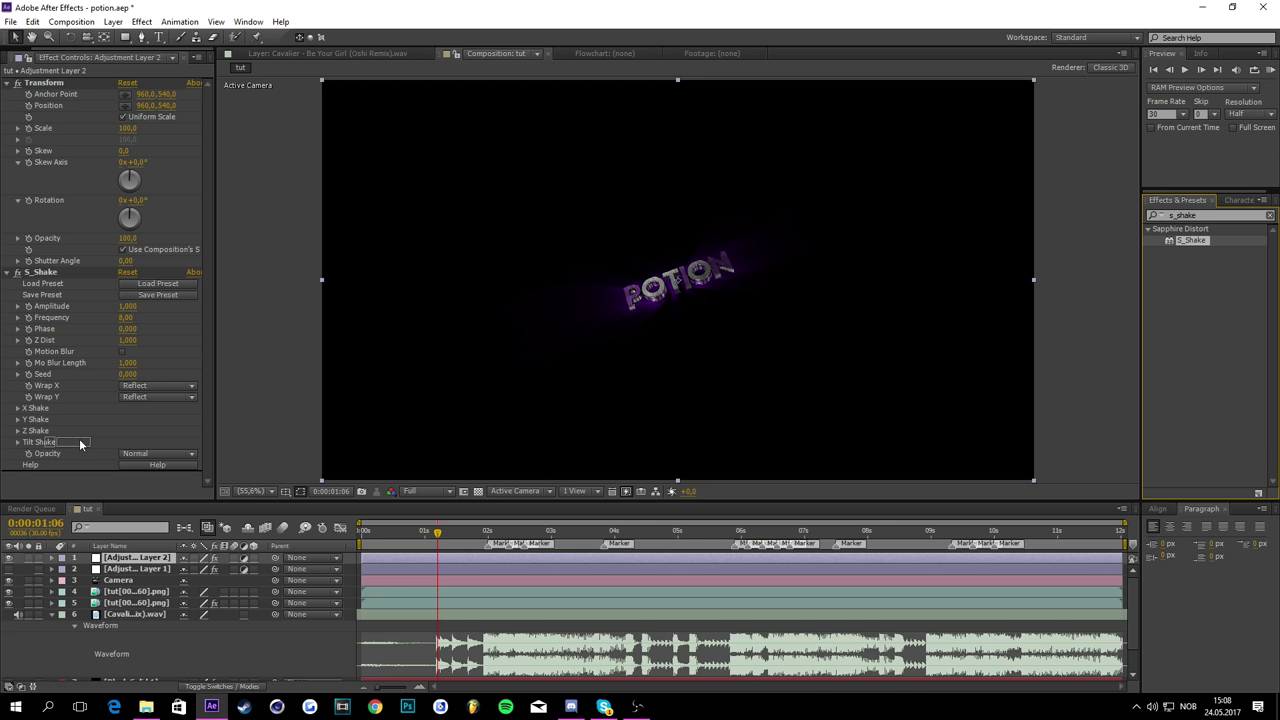
{"action": "left_click_drag", "start_coordinate": [80, 440], "coordinate": [95, 475]}
Step: Find the Video Copilot Twitch effect and add it below the second S_Shake on the new adjustment layer
{"action": "left_click", "coordinate": [1200, 215]}
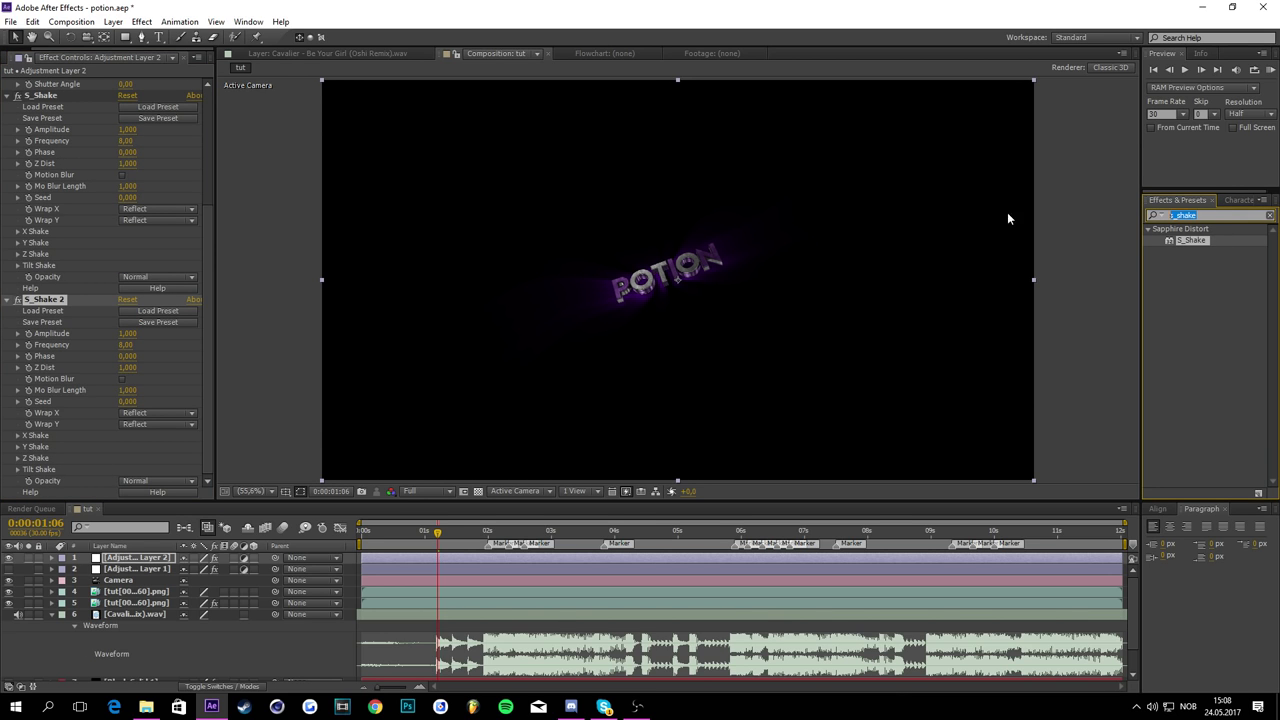
{"action": "type", "text": "twitc"}
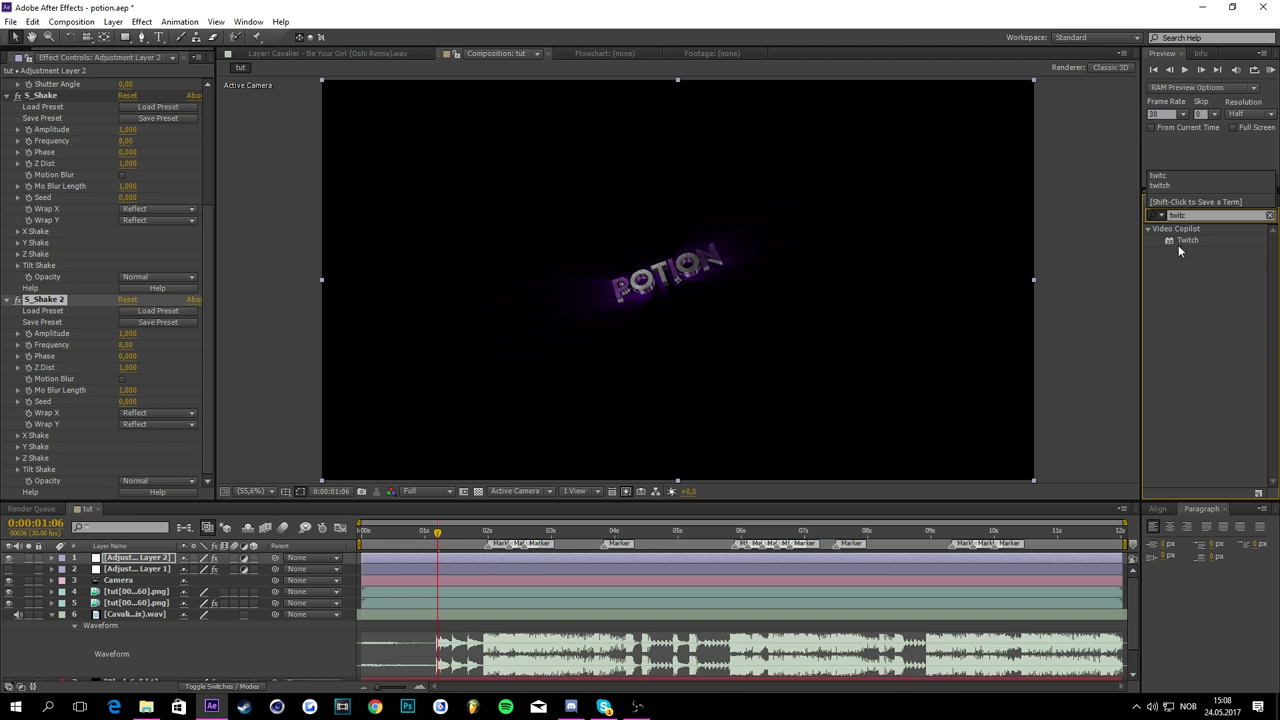
{"action": "left_click_drag", "start_coordinate": [1180, 243], "coordinate": [1094, 259]}
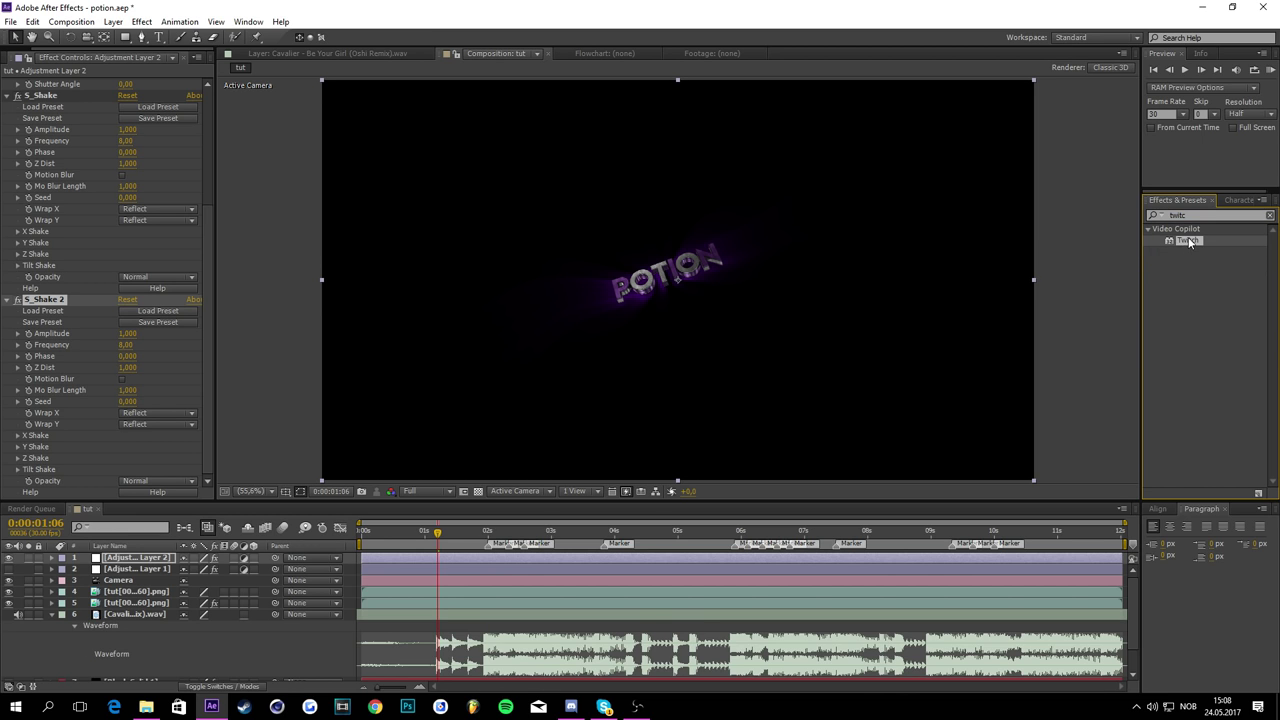
{"action": "left_click_drag", "start_coordinate": [1188, 241], "coordinate": [110, 443]}
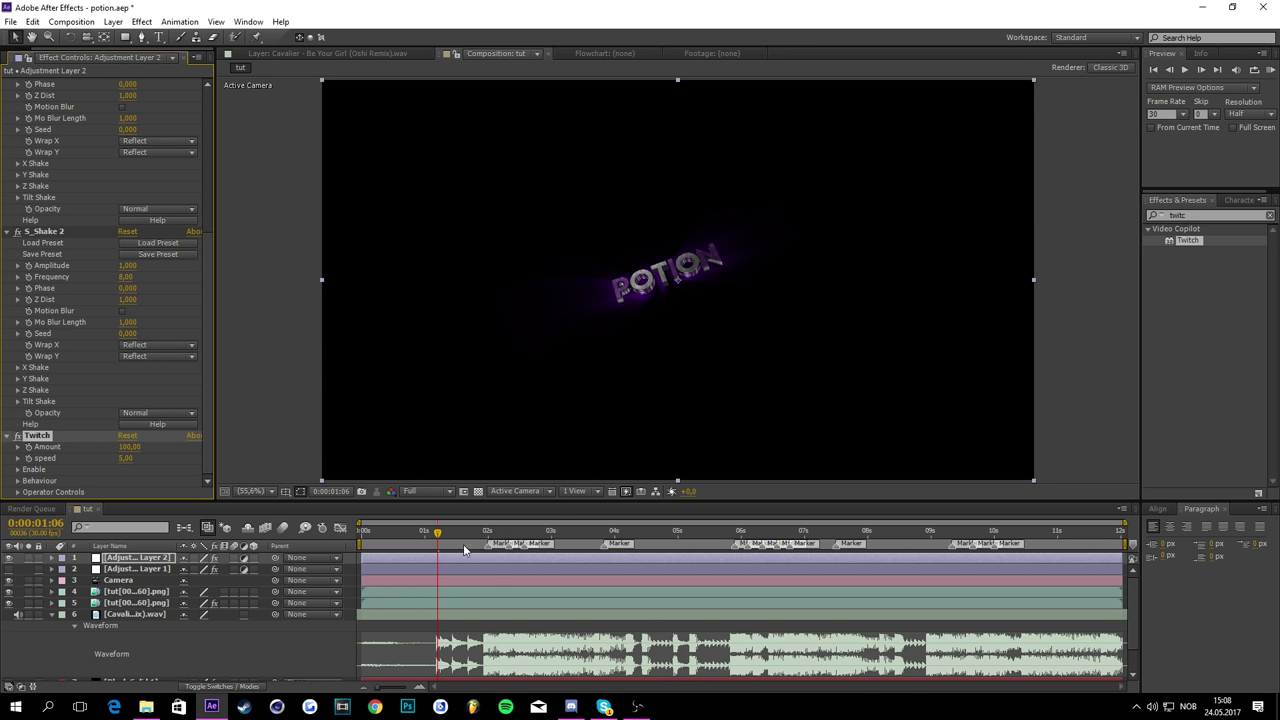
Step: At 0:00:01:28, where the music drops, start keyframing the Transform effect's Scale at 100
{"action": "left_click", "coordinate": [487, 540]}
{"action": "left_click_drag", "start_coordinate": [487, 540], "coordinate": [484, 534]}
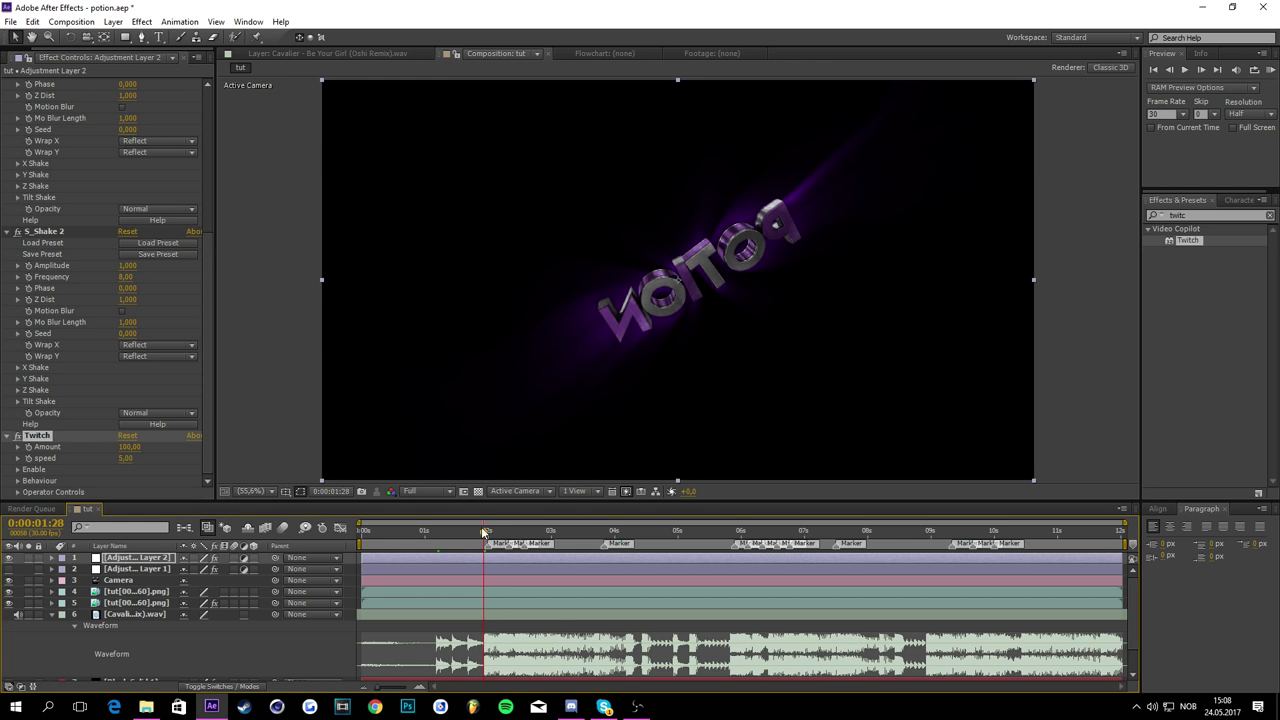
{"action": "scroll", "coordinate": [120, 256], "scroll_direction": "up", "scroll_amount": 5}
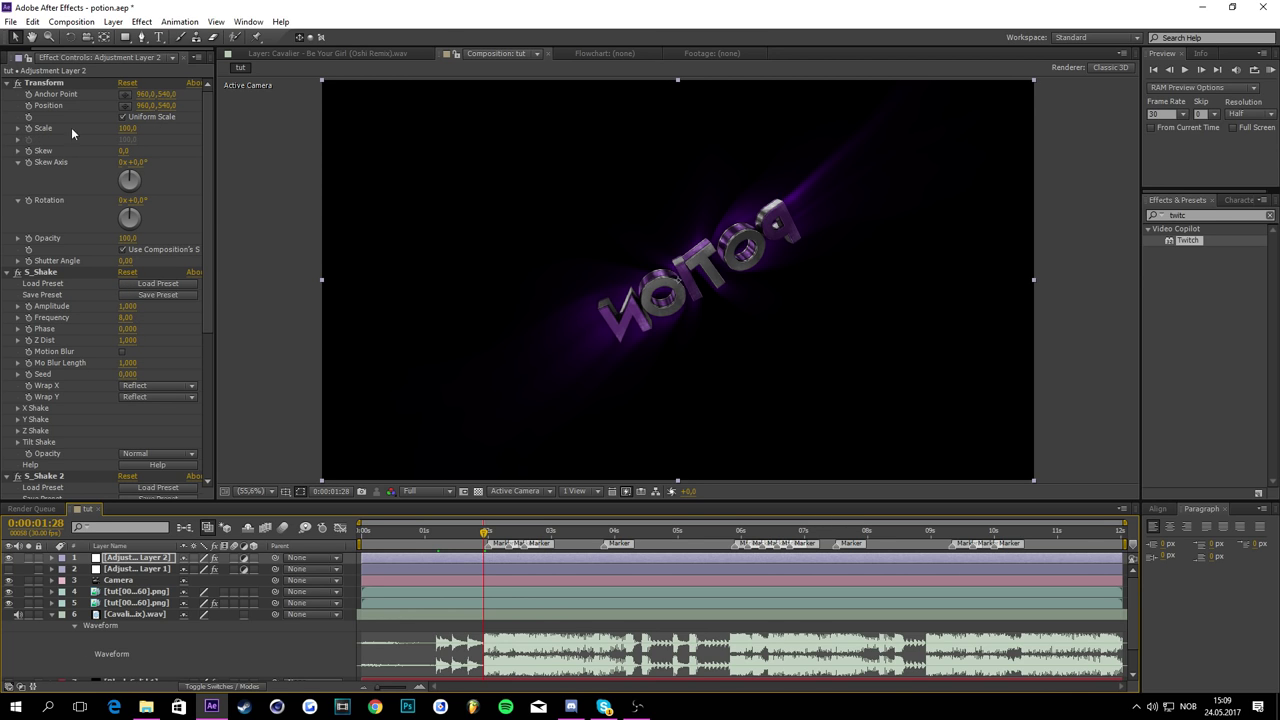
{"action": "left_click", "coordinate": [38, 131]}
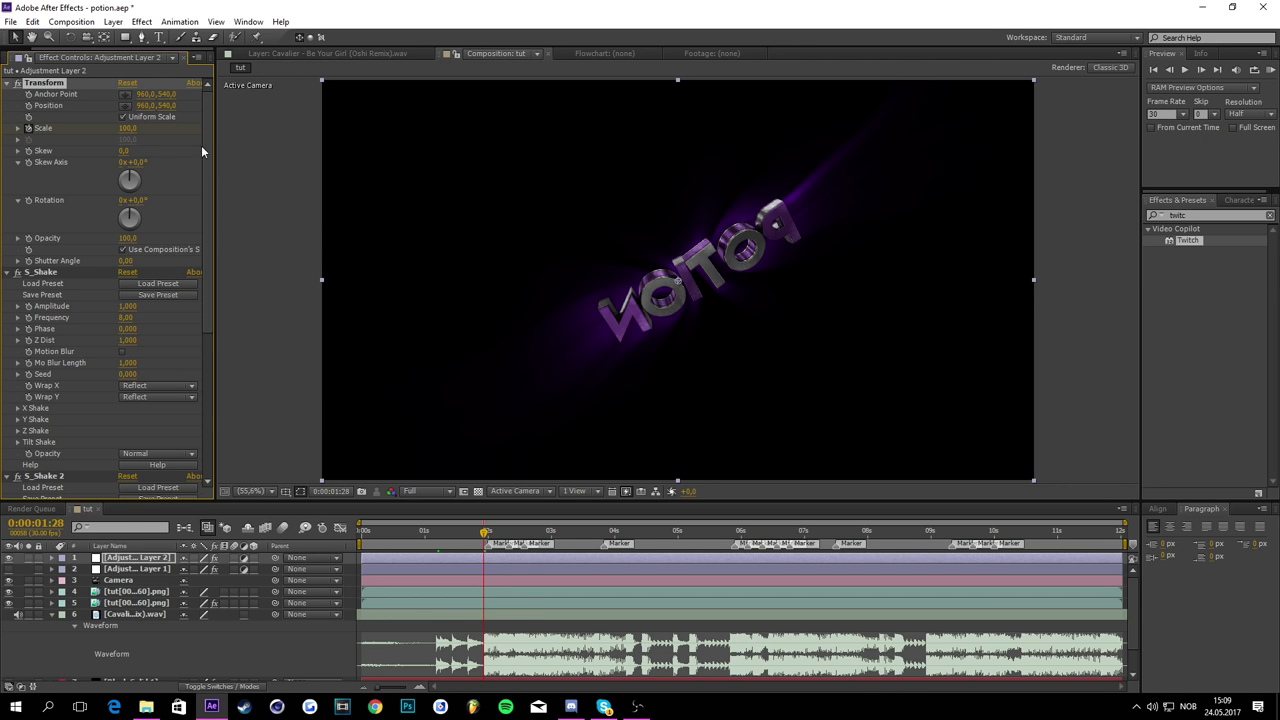
Step: In the first S_Shake, keyframe Amplitude at 0, turn on Motion Blur and set Frequency to 6
{"action": "scroll", "coordinate": [156, 235], "scroll_direction": "down", "scroll_amount": 3}
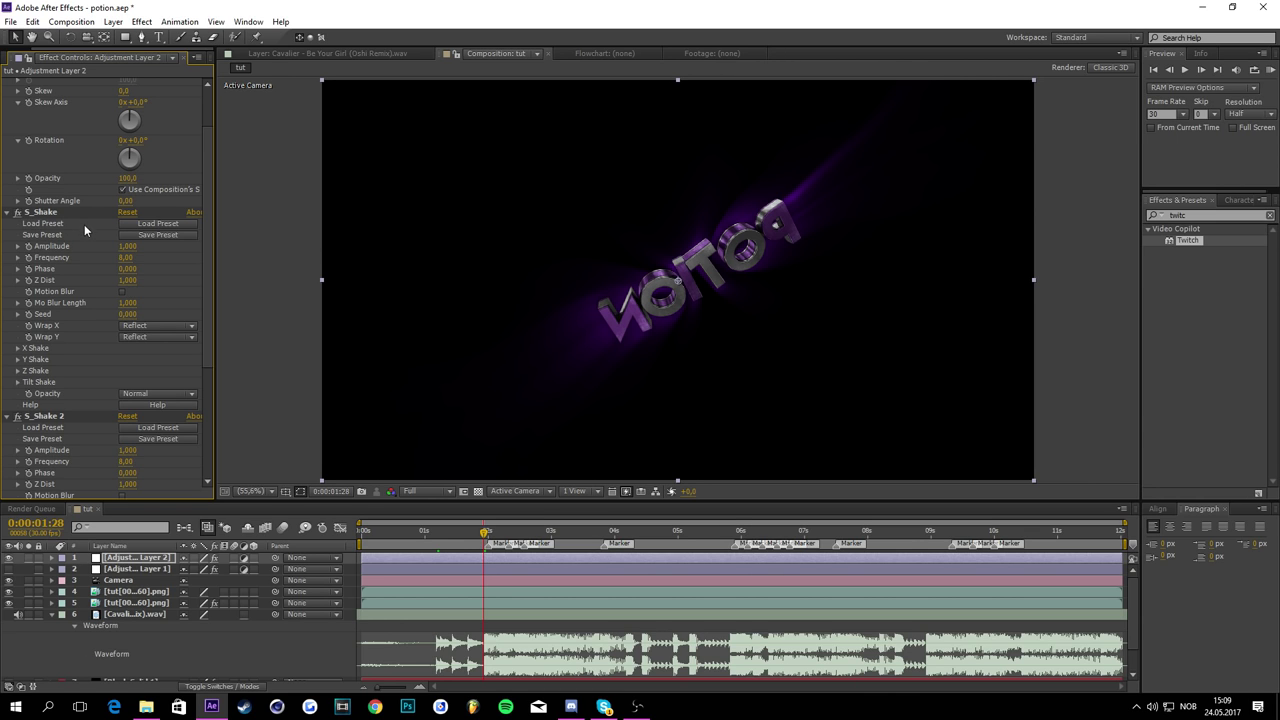
{"action": "left_click", "coordinate": [127, 246]}
{"action": "type", "text": "0"}
{"action": "key", "text": "Return"}
{"action": "left_click", "coordinate": [30, 246]}
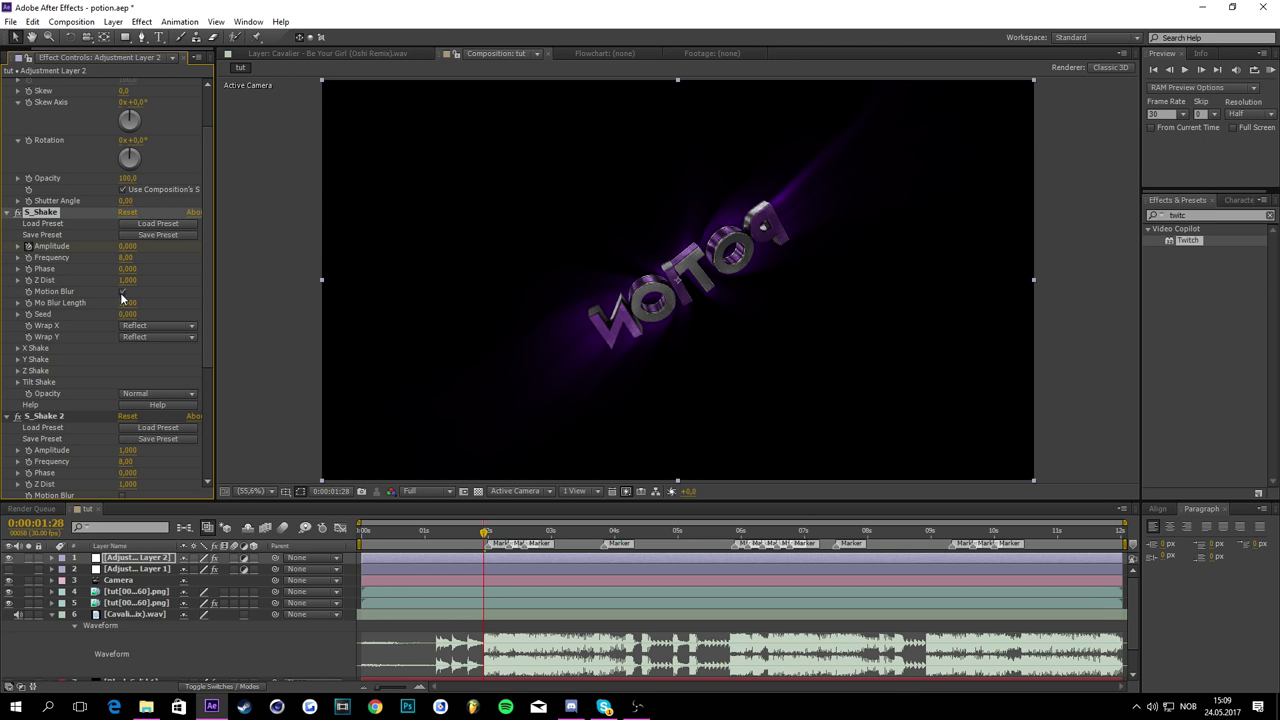
{"action": "left_click", "coordinate": [127, 257]}
{"action": "type", "text": "6"}
{"action": "key", "text": "Return"}
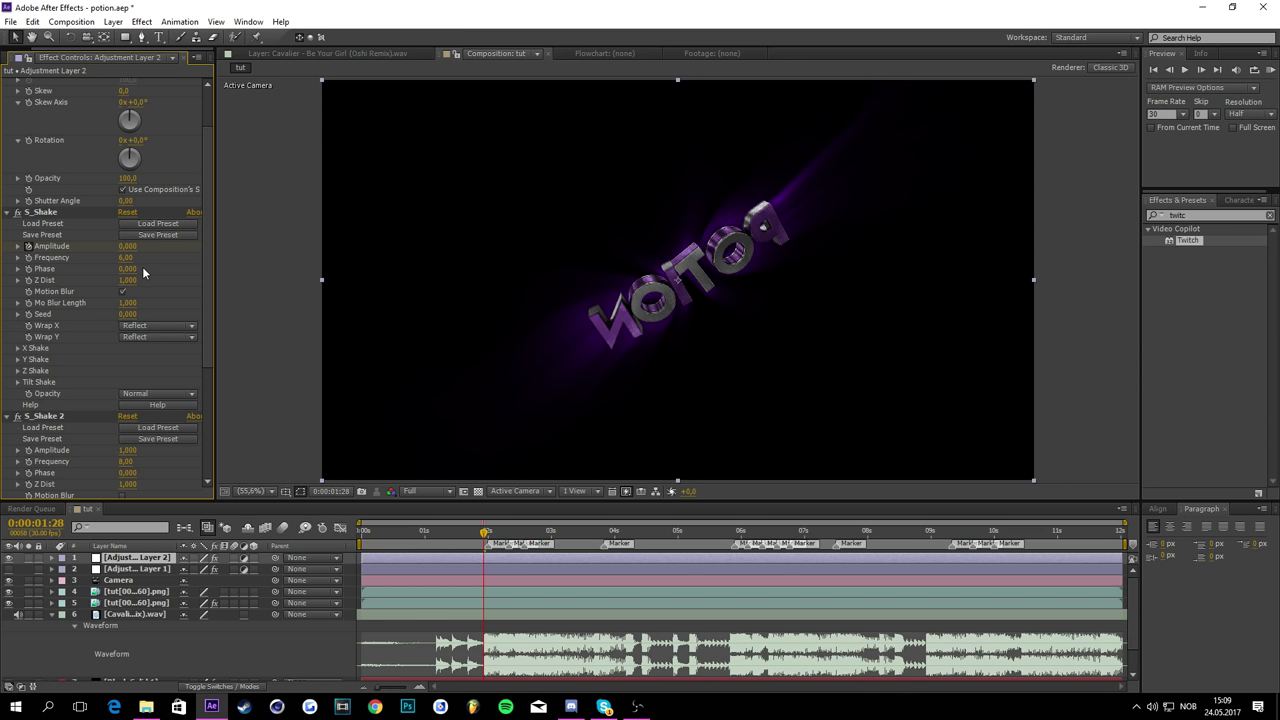
Step: In the first S_Shake's Z Shake settings, set Z Rand Amp to 100 and Z Rand Freq to 2
{"action": "left_click", "coordinate": [17, 371]}
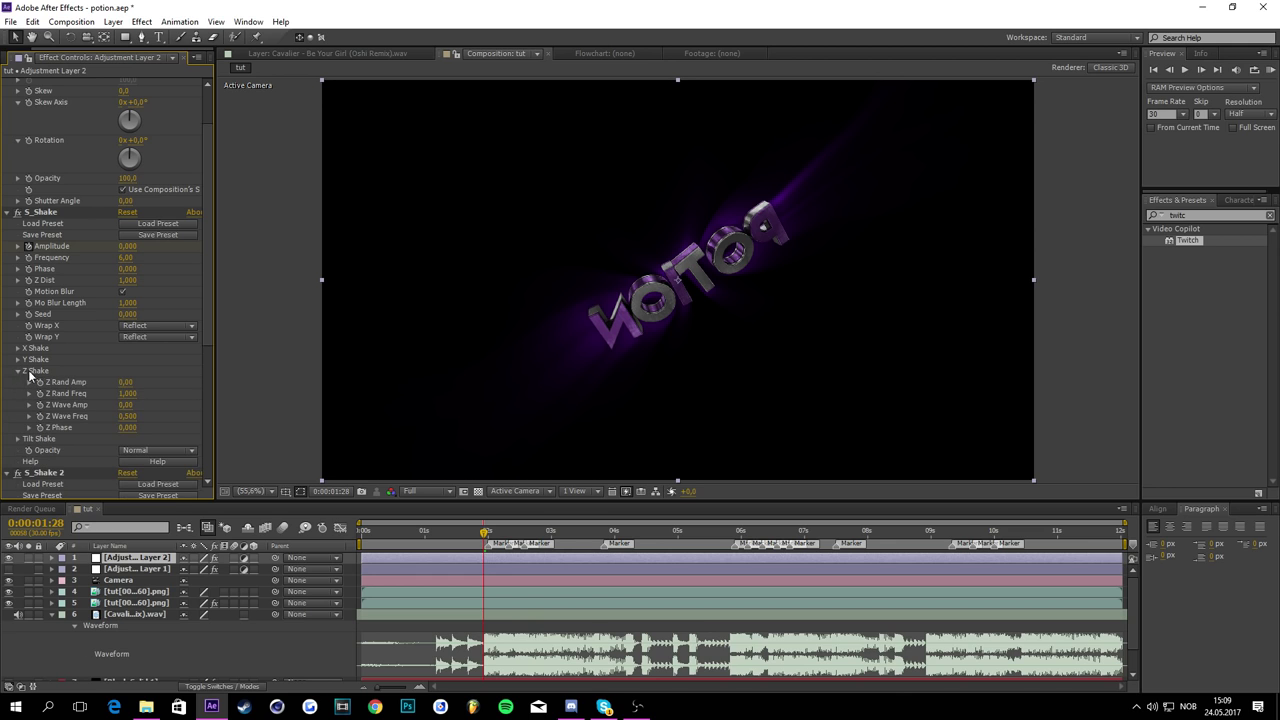
{"action": "left_click", "coordinate": [126, 383]}
{"action": "type", "text": "100"}
{"action": "key", "text": "Return"}
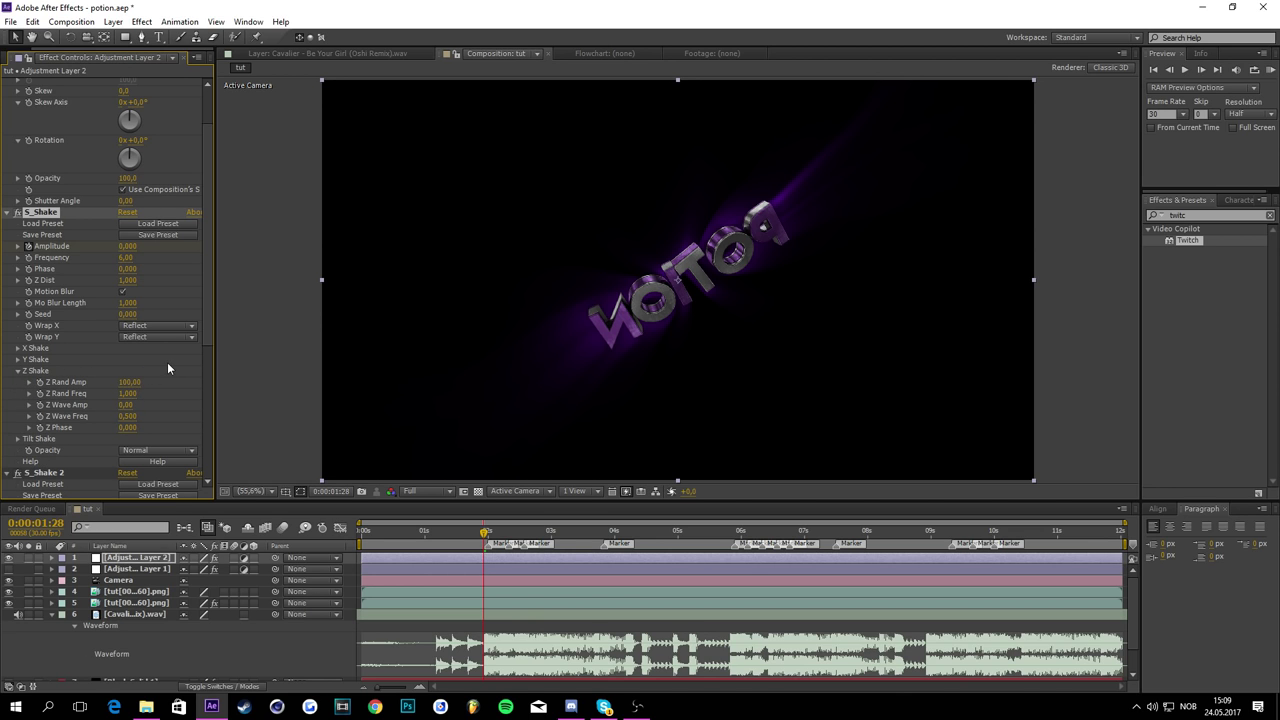
{"action": "left_click", "coordinate": [127, 394]}
{"action": "type", "text": "2"}
Step: Turn on Motion Blur in S_Shake 2 and keyframe its Amplitude at 0
{"action": "scroll", "coordinate": [163, 366], "scroll_direction": "down", "scroll_amount": 5}
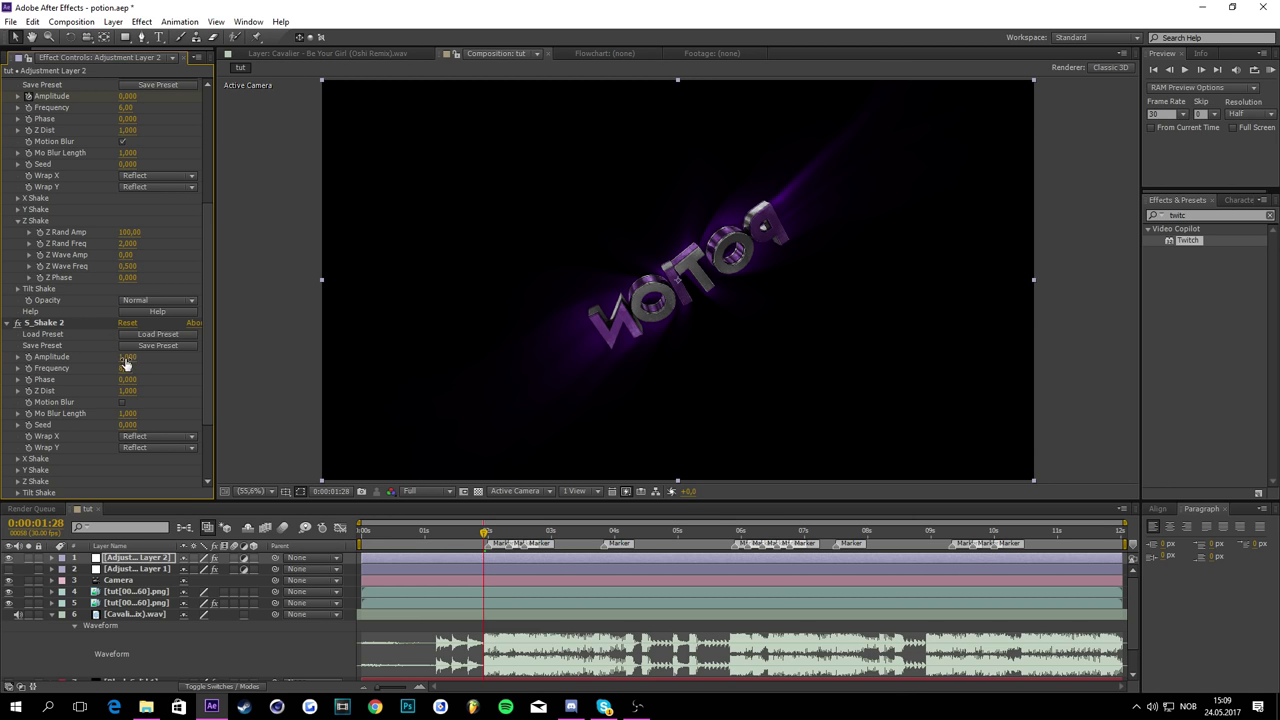
{"action": "left_click", "coordinate": [122, 402]}
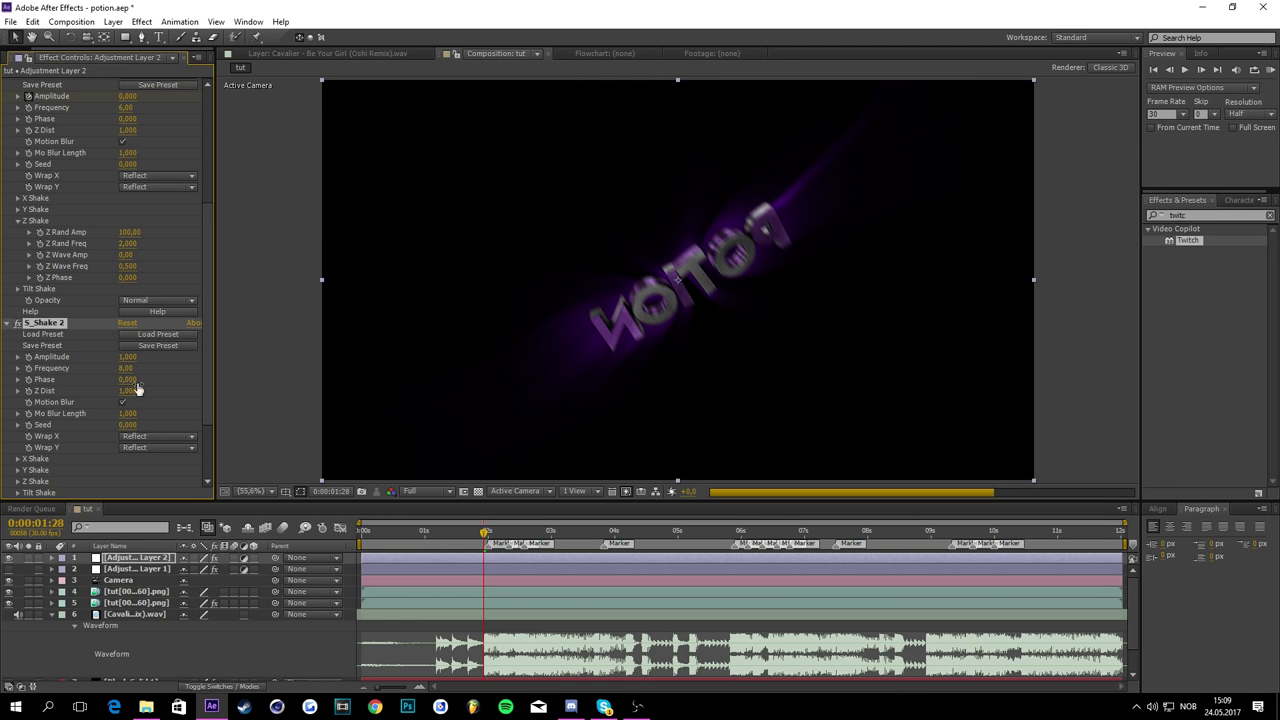
{"action": "left_click", "coordinate": [128, 357]}
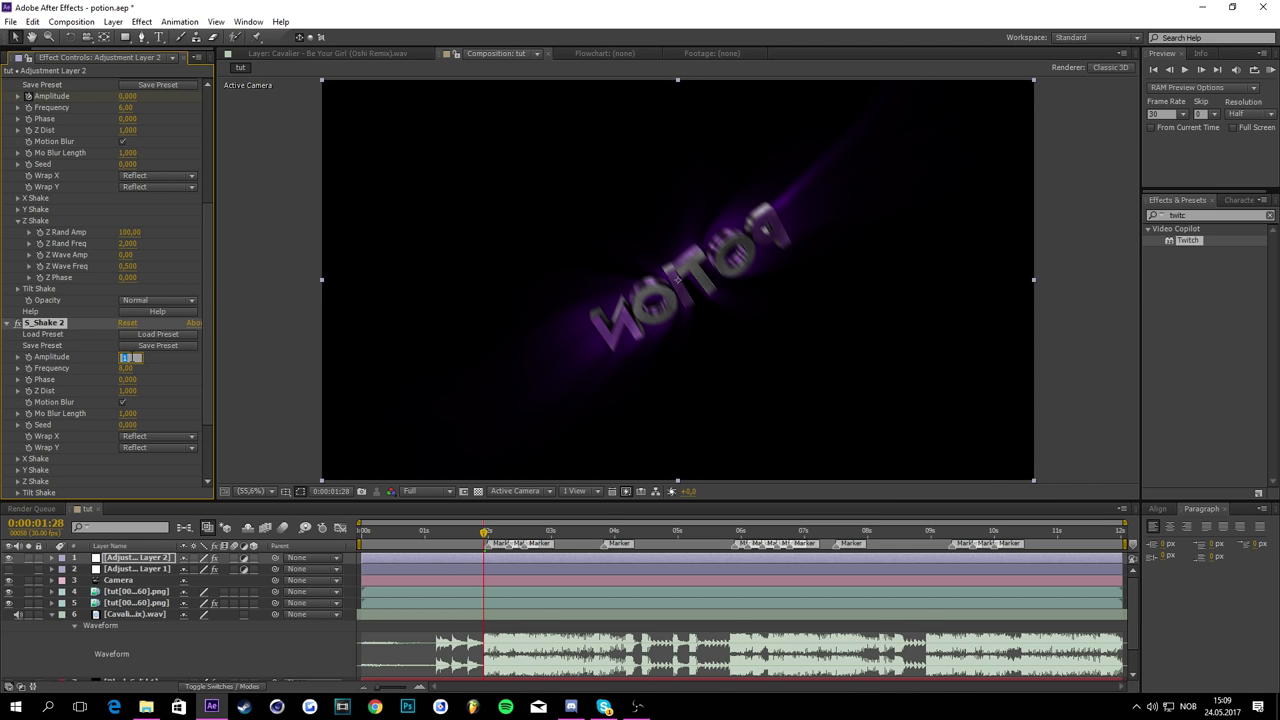
{"action": "type", "text": "0"}
{"action": "key", "text": "Return"}
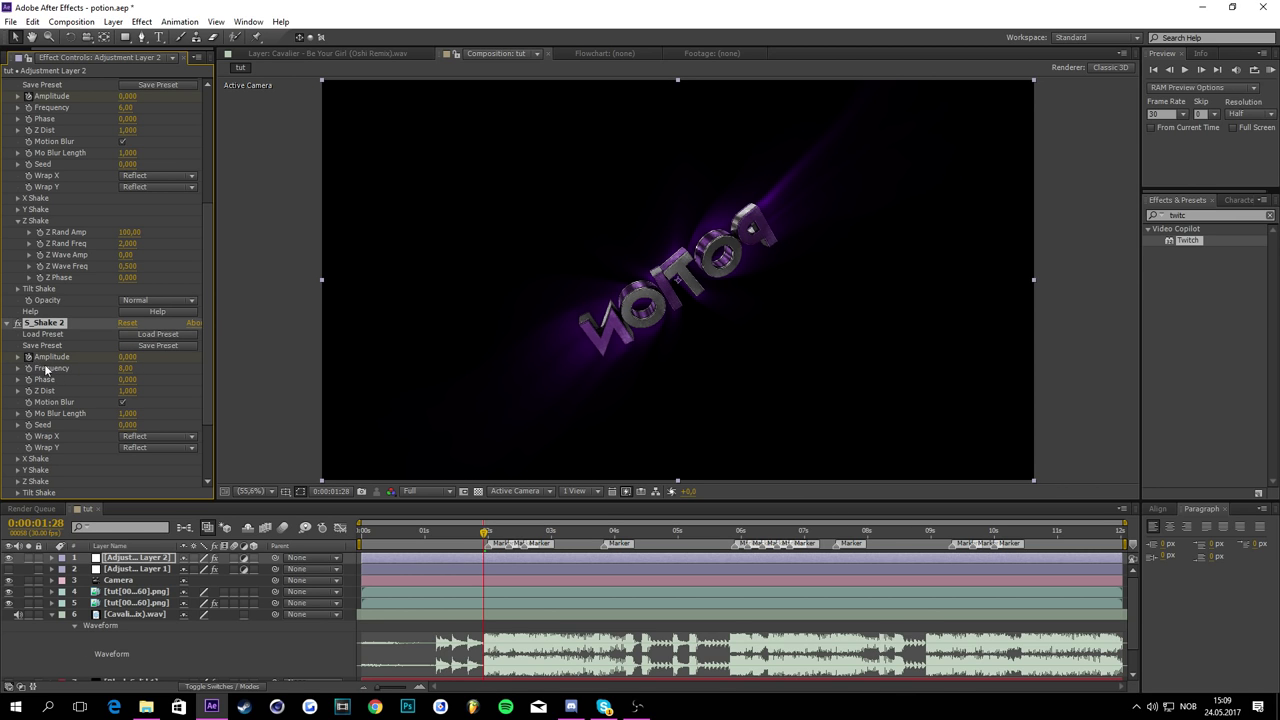
Step: In Twitch, keyframe Amount at 0, set speed to 200 and enable the Scale and Slide operators
{"action": "scroll", "coordinate": [48, 372], "scroll_direction": "down", "scroll_amount": 3}
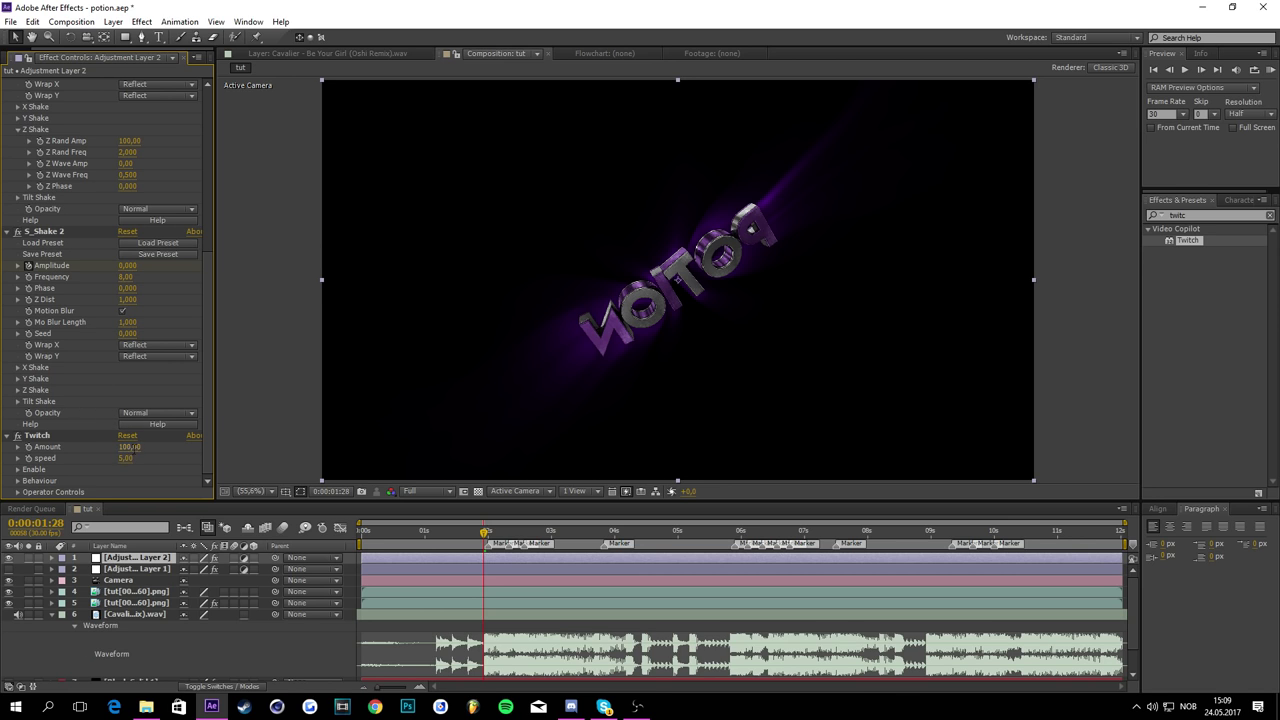
{"action": "left_click", "coordinate": [129, 447]}
{"action": "type", "text": "0"}
{"action": "key", "text": "Return"}
{"action": "left_click", "coordinate": [124, 459]}
{"action": "type", "text": "200"}
{"action": "key", "text": "Return"}
{"action": "left_click", "coordinate": [16, 470]}
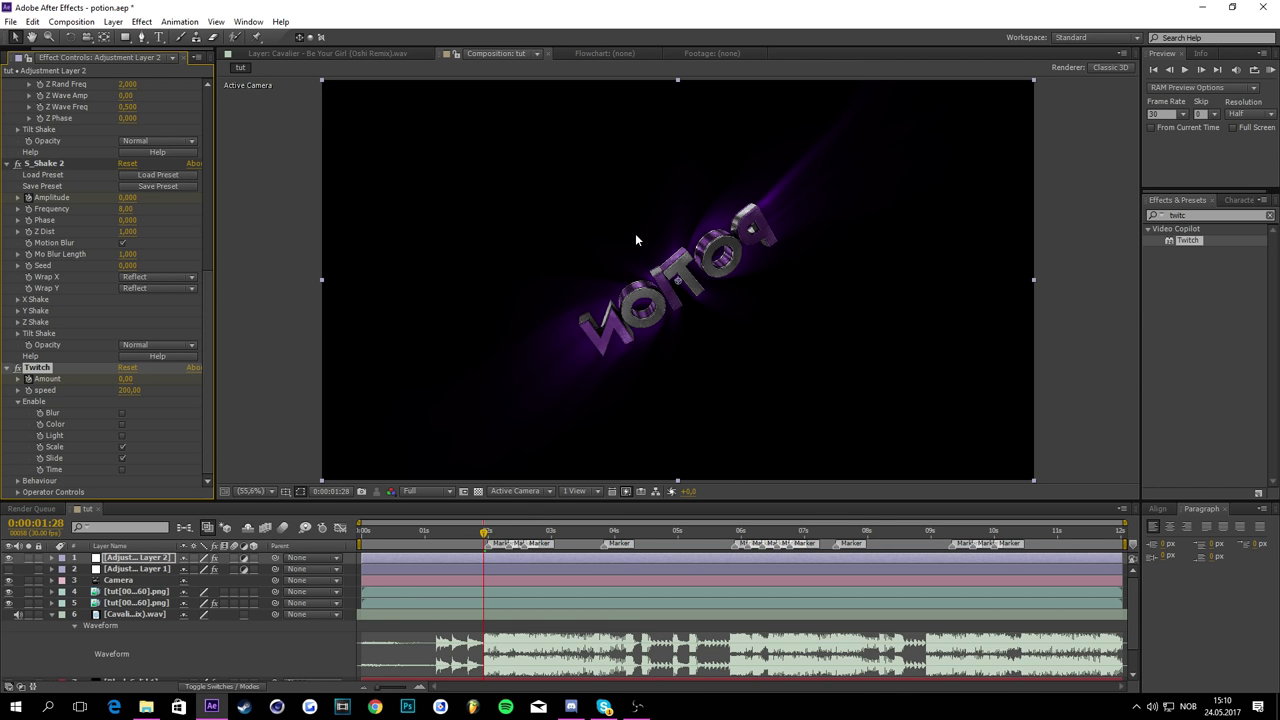
Step: Advance one frame to 0:00:01:29 and set the Transform effect's Scale to 160
{"action": "left_click", "coordinate": [1200, 70]}
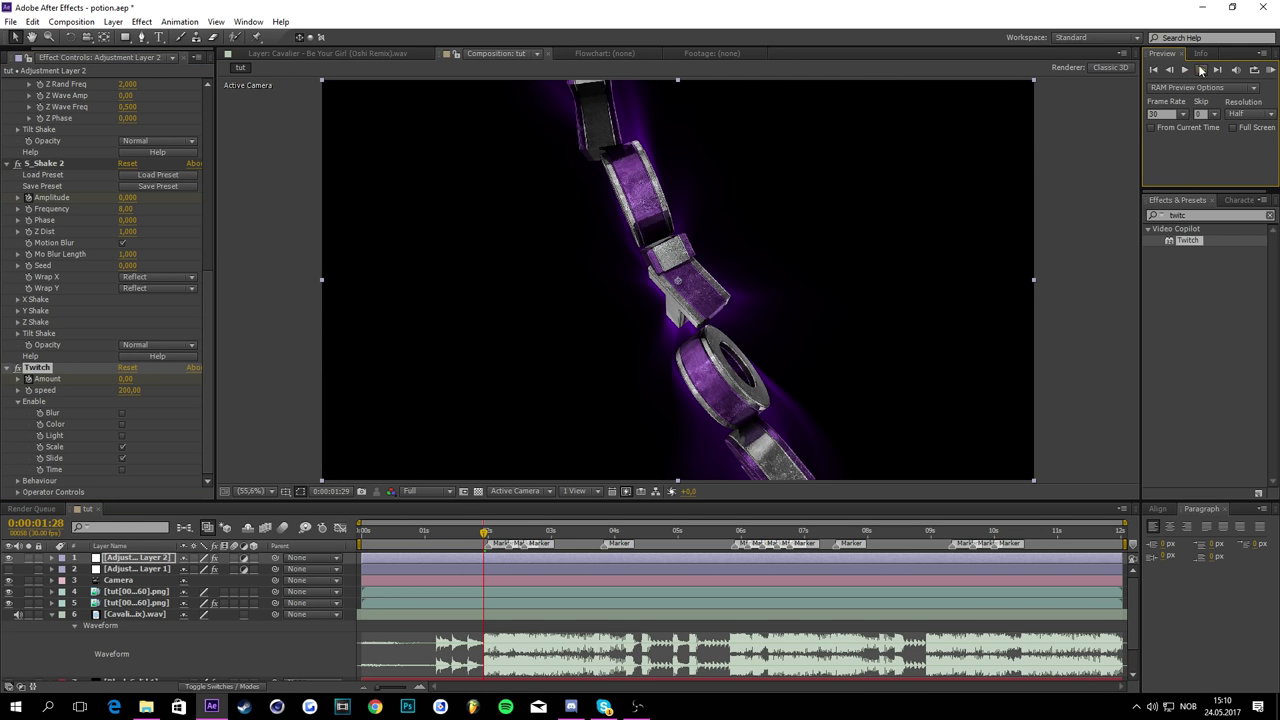
{"action": "scroll", "coordinate": [126, 215], "scroll_direction": "up", "scroll_amount": 10}
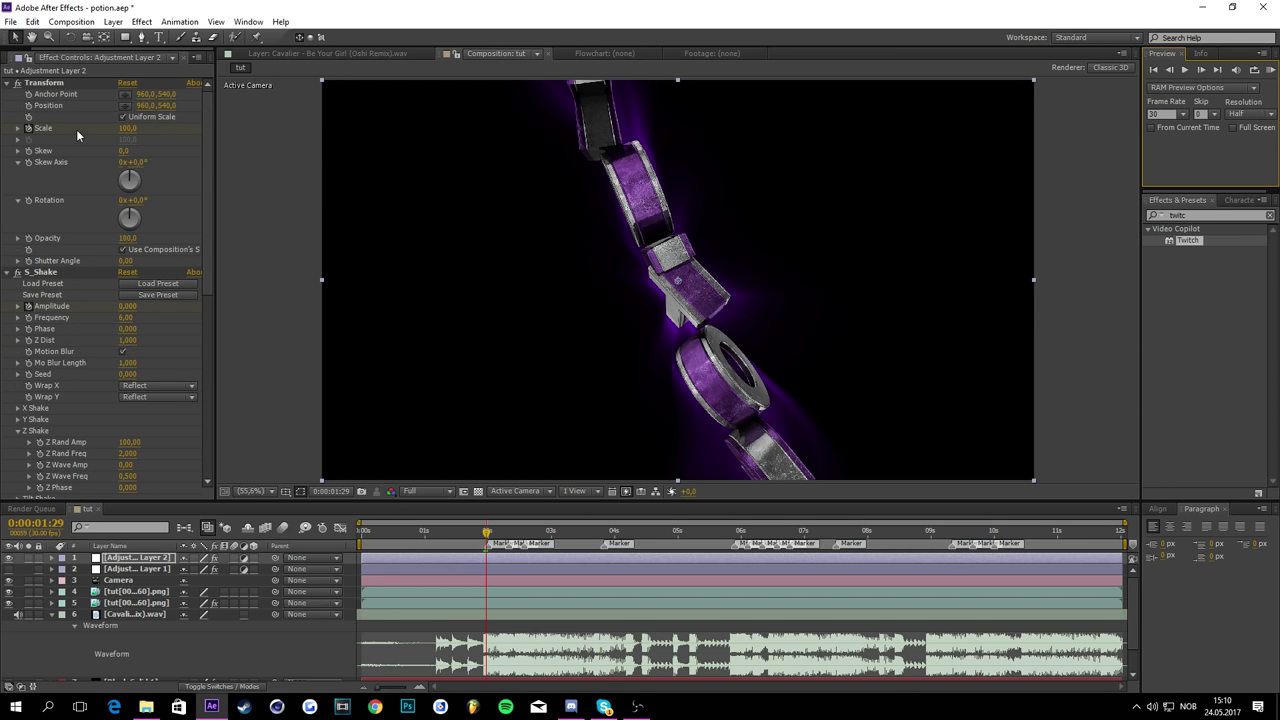
{"action": "left_click", "coordinate": [130, 131]}
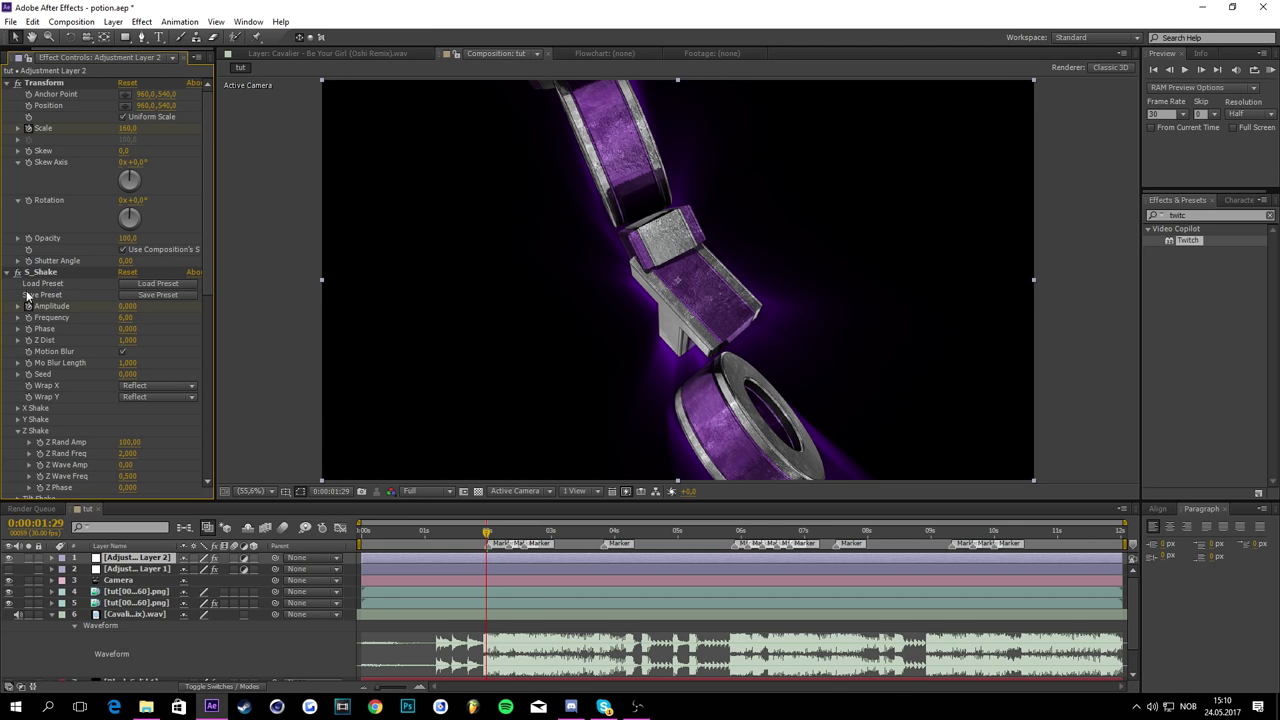
Step: At 0:00:01:29, set Amplitude to 2 in the first S_Shake and to 1 in S_Shake 2
{"action": "scroll", "coordinate": [62, 314], "scroll_direction": "down", "scroll_amount": 3}
{"action": "left_click", "coordinate": [125, 247]}
{"action": "type", "text": "2"}
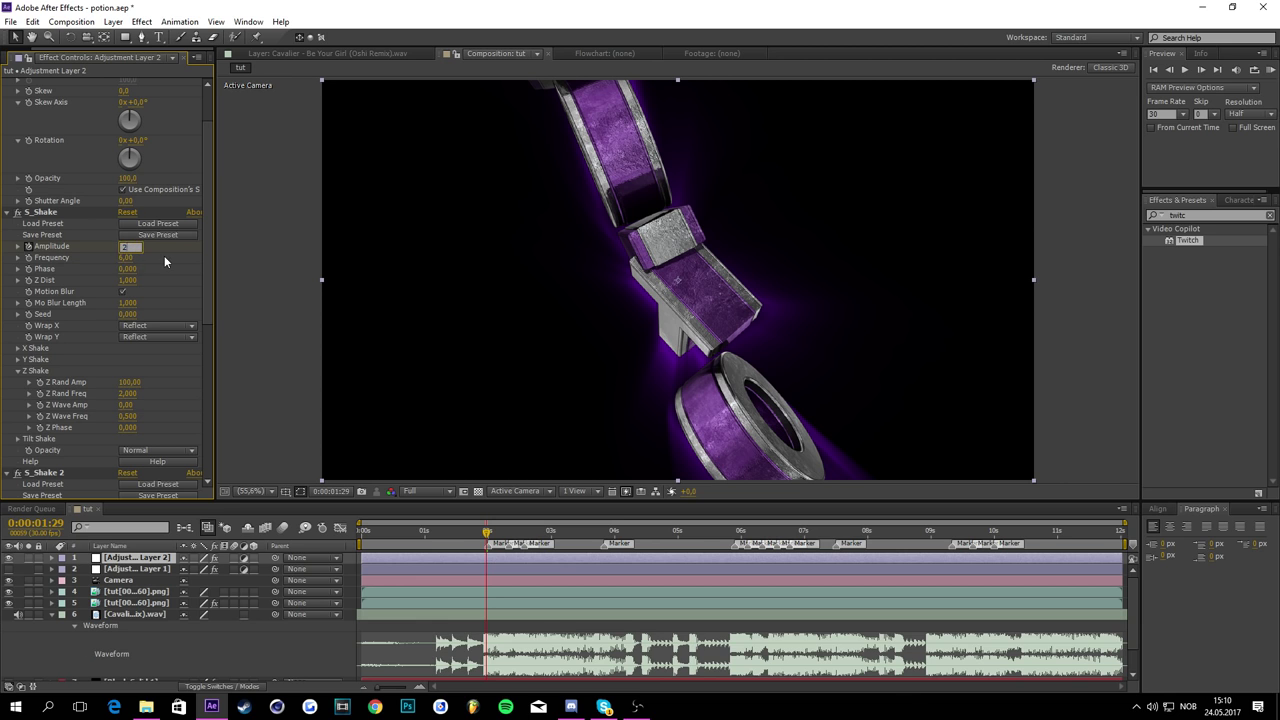
{"action": "scroll", "coordinate": [160, 260], "scroll_direction": "down", "scroll_amount": 6}
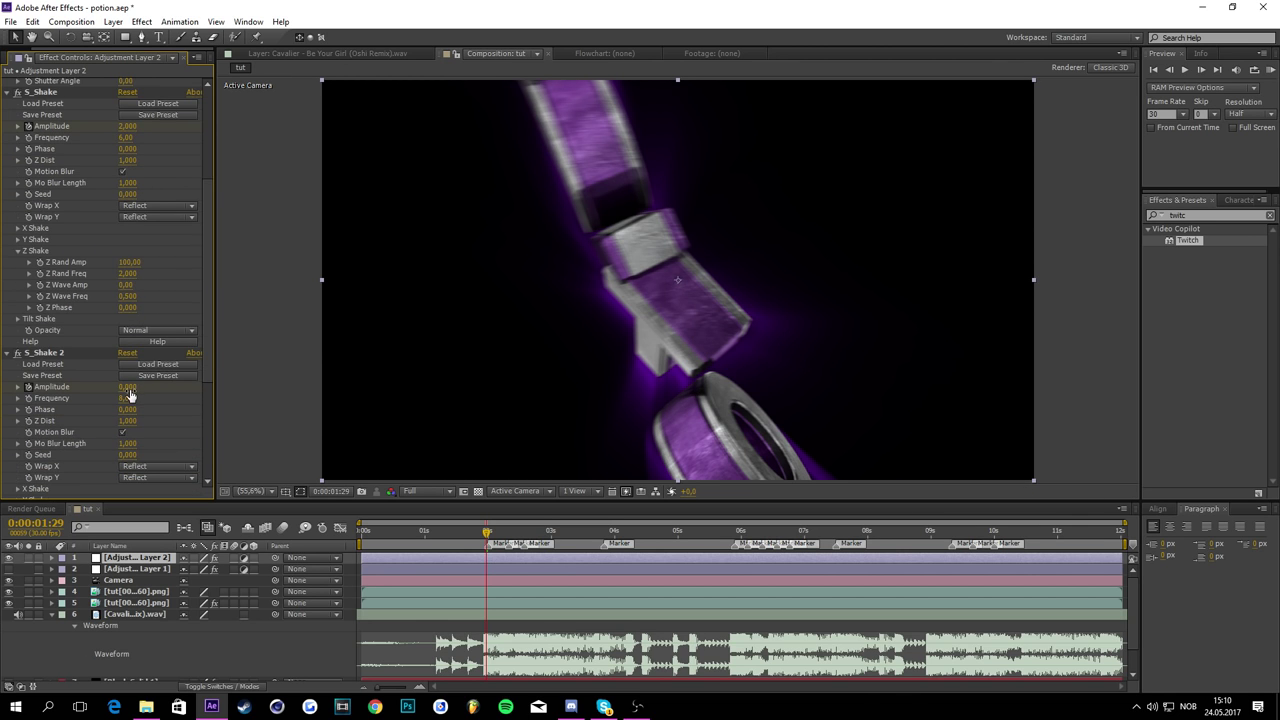
{"action": "left_click", "coordinate": [128, 387]}
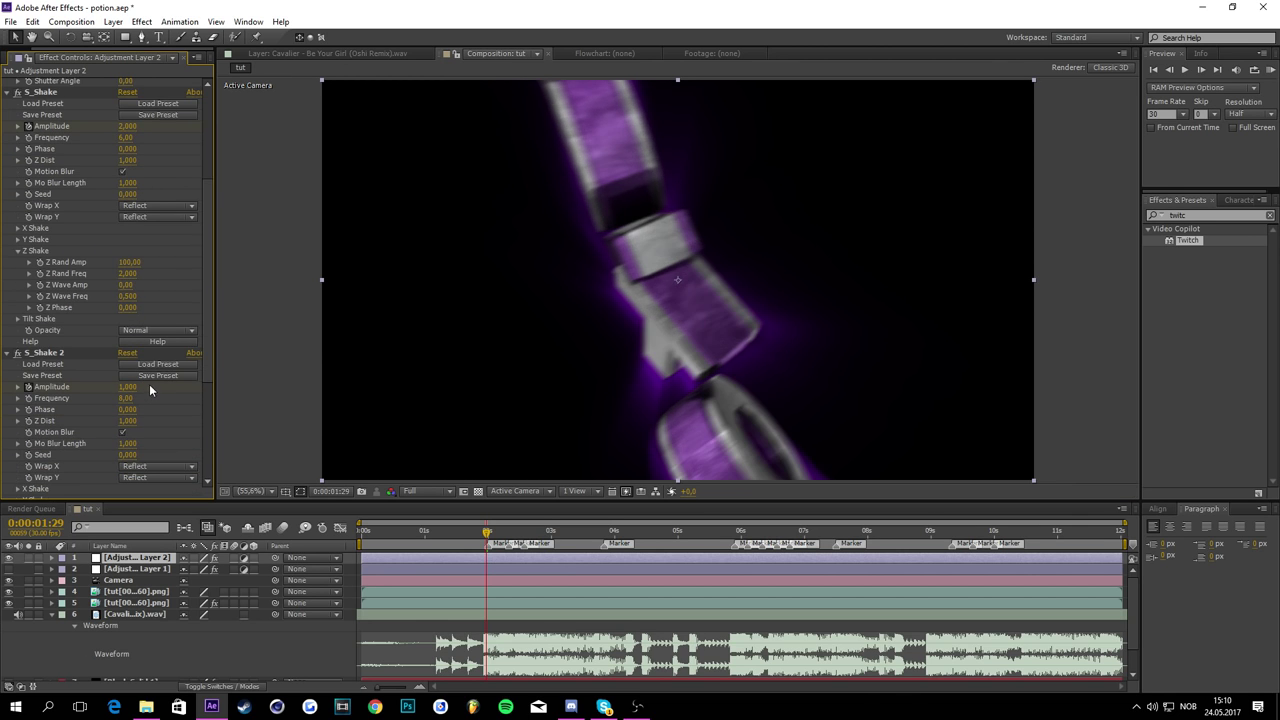
Step: Review the effect settings of Adjustment Layer 2 and reveal its keyframed properties in the timeline
{"action": "scroll", "coordinate": [141, 387], "scroll_direction": "down", "scroll_amount": 4}
{"action": "scroll", "coordinate": [100, 365], "scroll_direction": "down", "scroll_amount": 2}
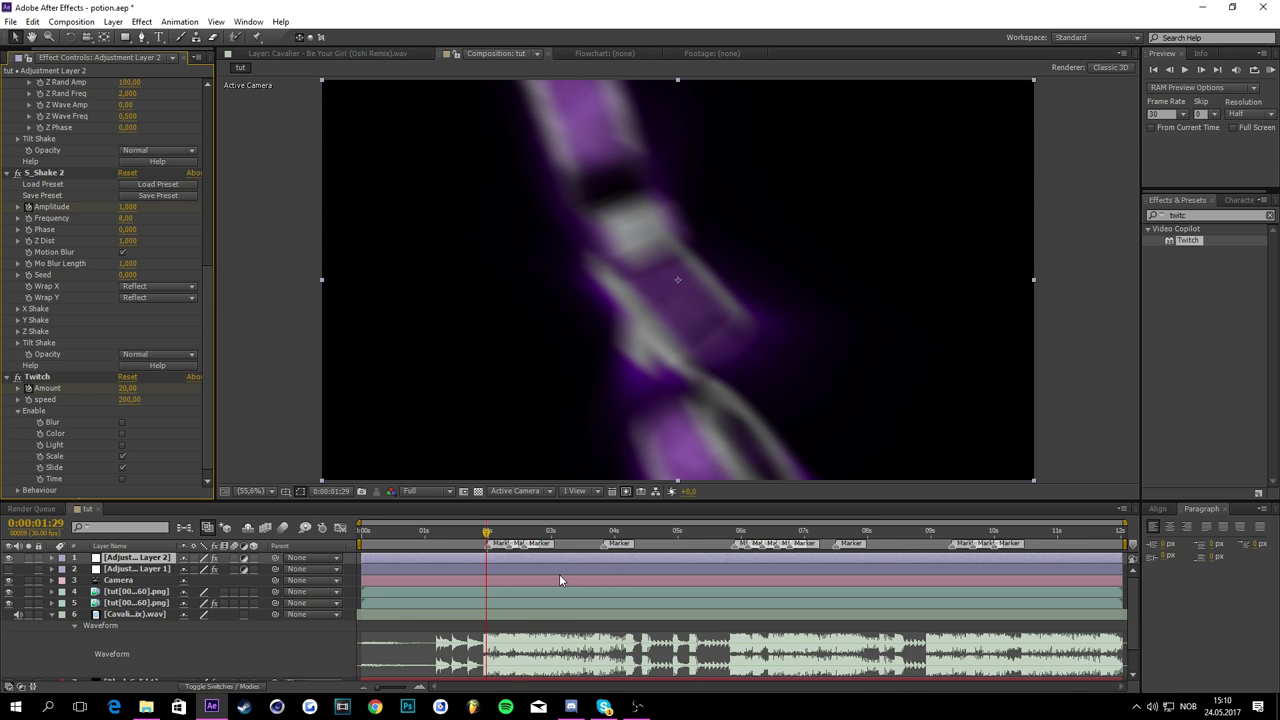
{"action": "left_click", "coordinate": [153, 560]}
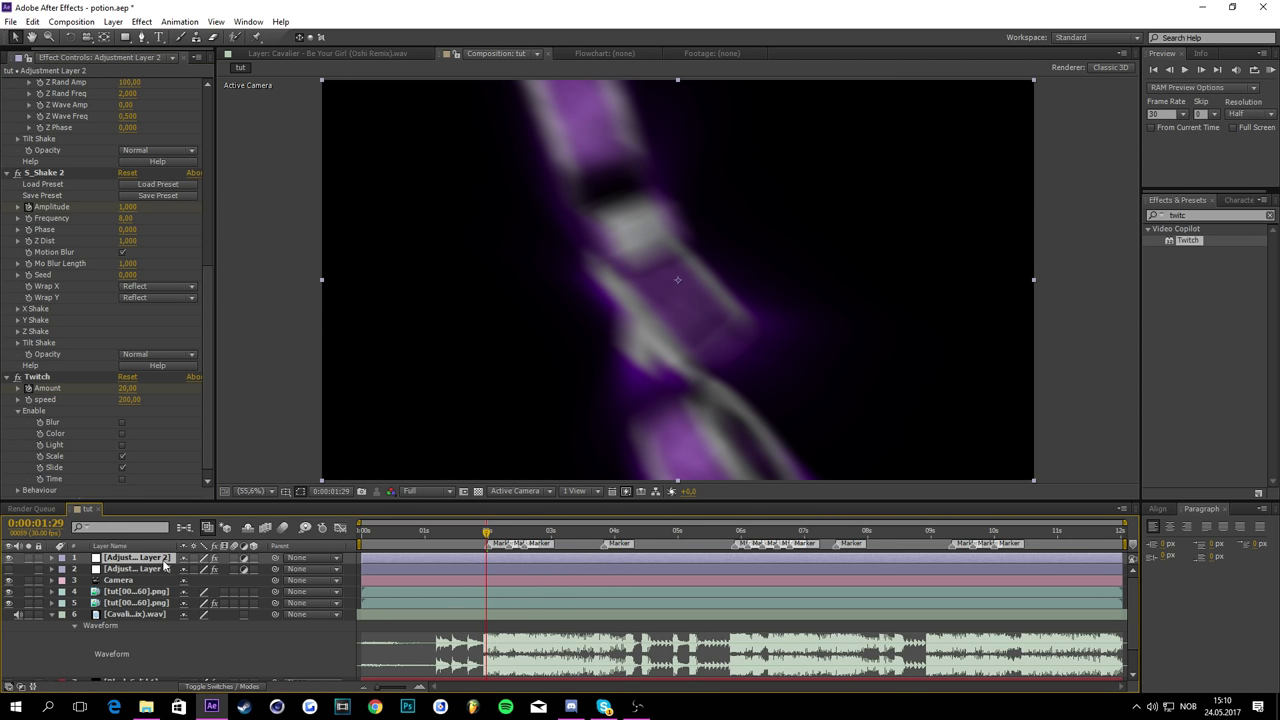
{"action": "key", "text": "u"}
{"action": "scroll", "coordinate": [467, 603], "scroll_direction": "down", "scroll_amount": 2}
{"action": "scroll", "coordinate": [398, 594], "scroll_direction": "up", "scroll_amount": 2}
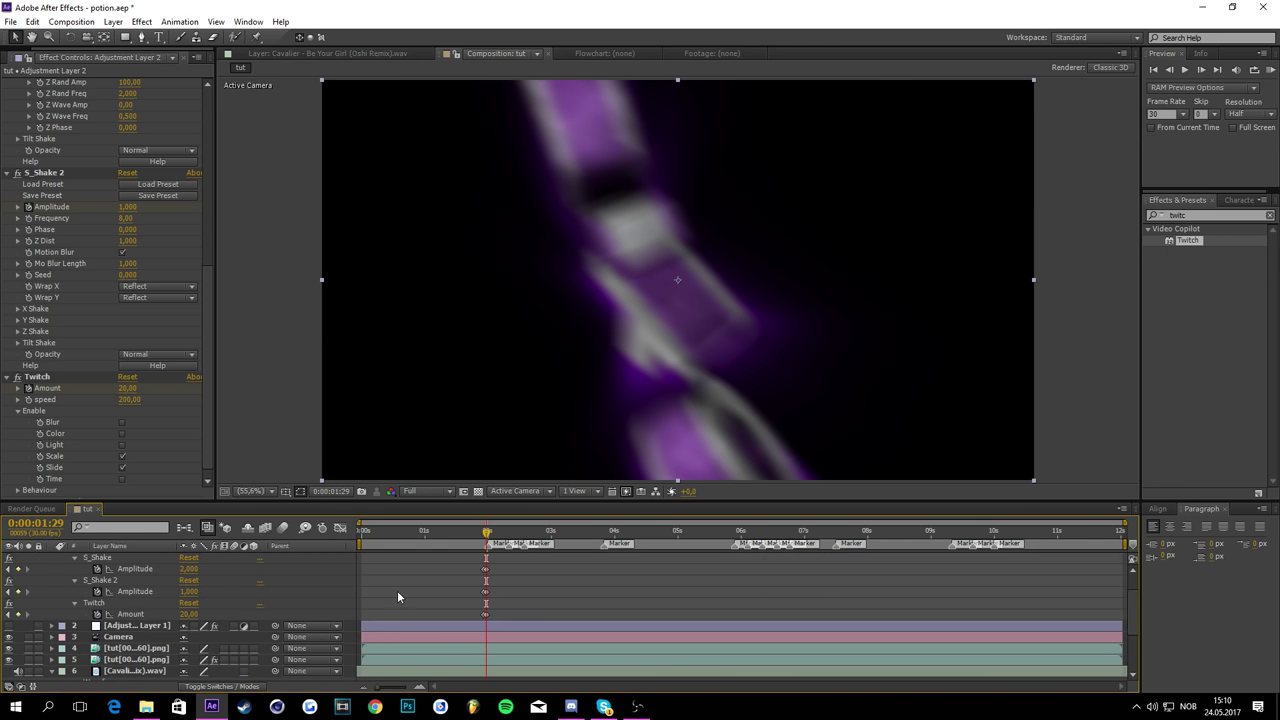
Step: Move Adjustment Layer 1 to the top of the layer stack, above Adjustment Layer 2, and reselect Adjustment Layer 2
{"action": "left_click", "coordinate": [160, 660]}
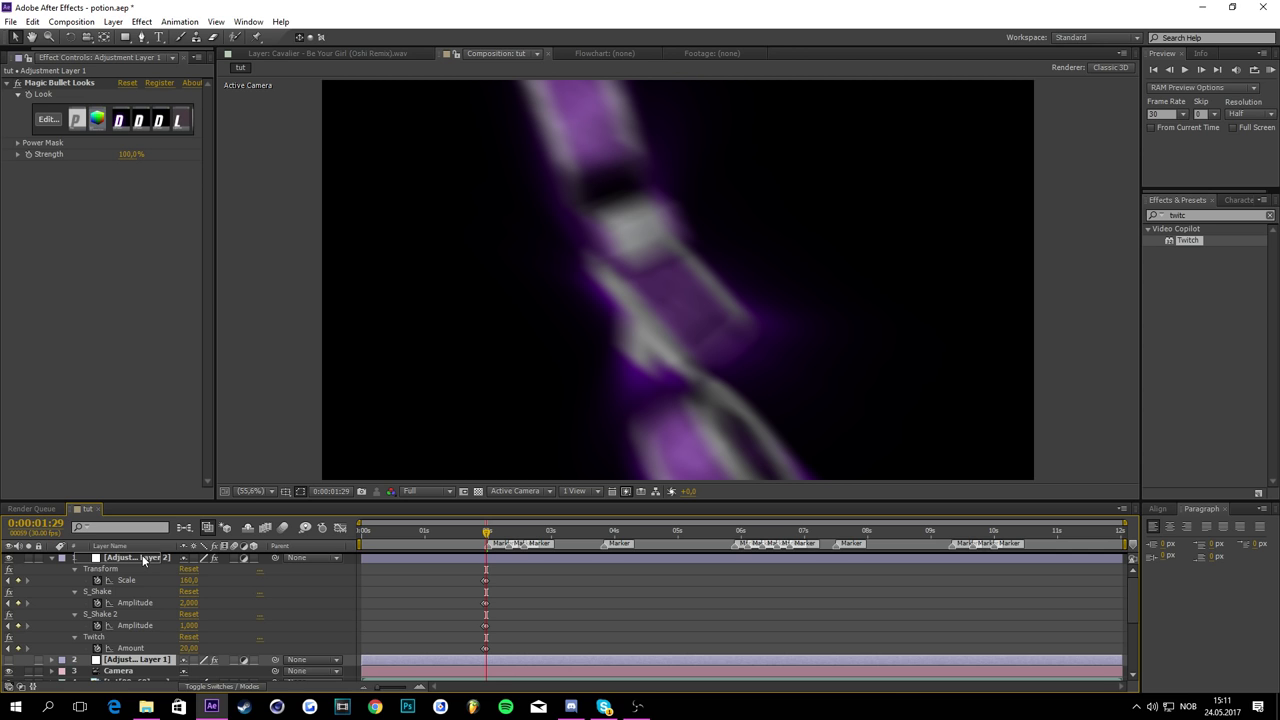
{"action": "key", "text": "ctrl+shift+]"}
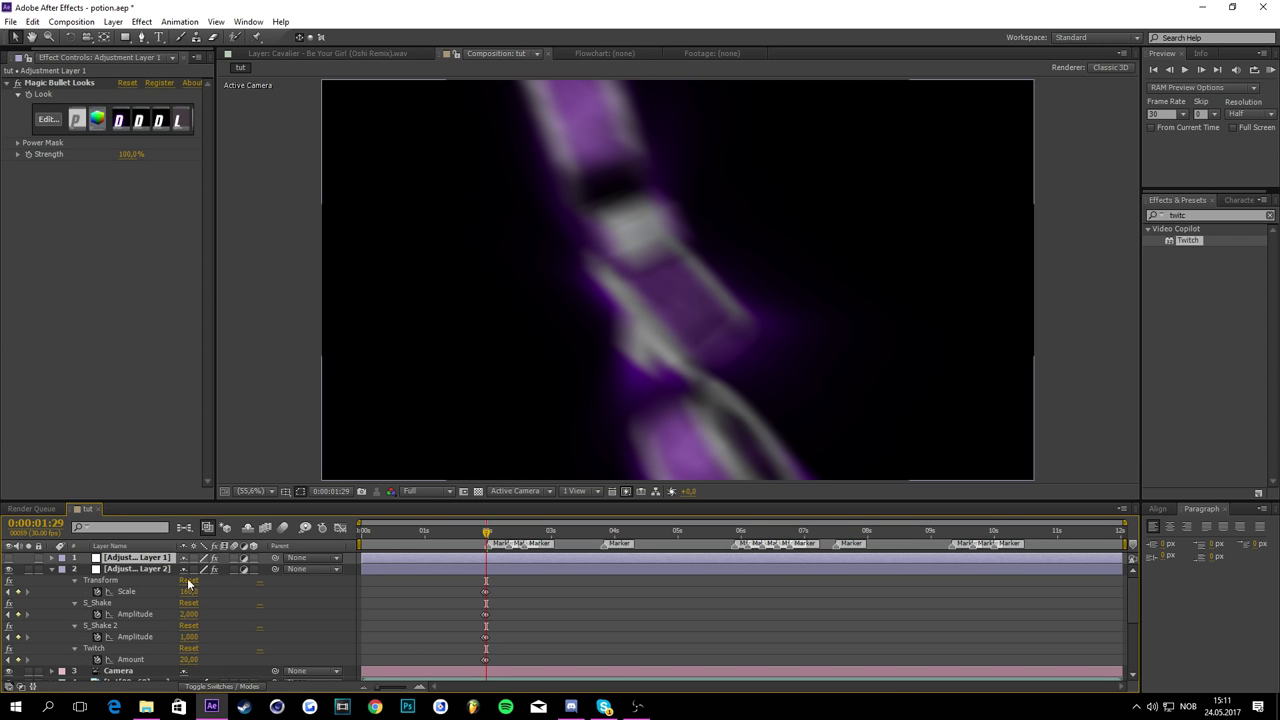
{"action": "left_click", "coordinate": [150, 570]}
{"action": "scroll", "coordinate": [260, 598], "scroll_direction": "down", "scroll_amount": 1}
{"action": "scroll", "coordinate": [420, 600], "scroll_direction": "up", "scroll_amount": 1}
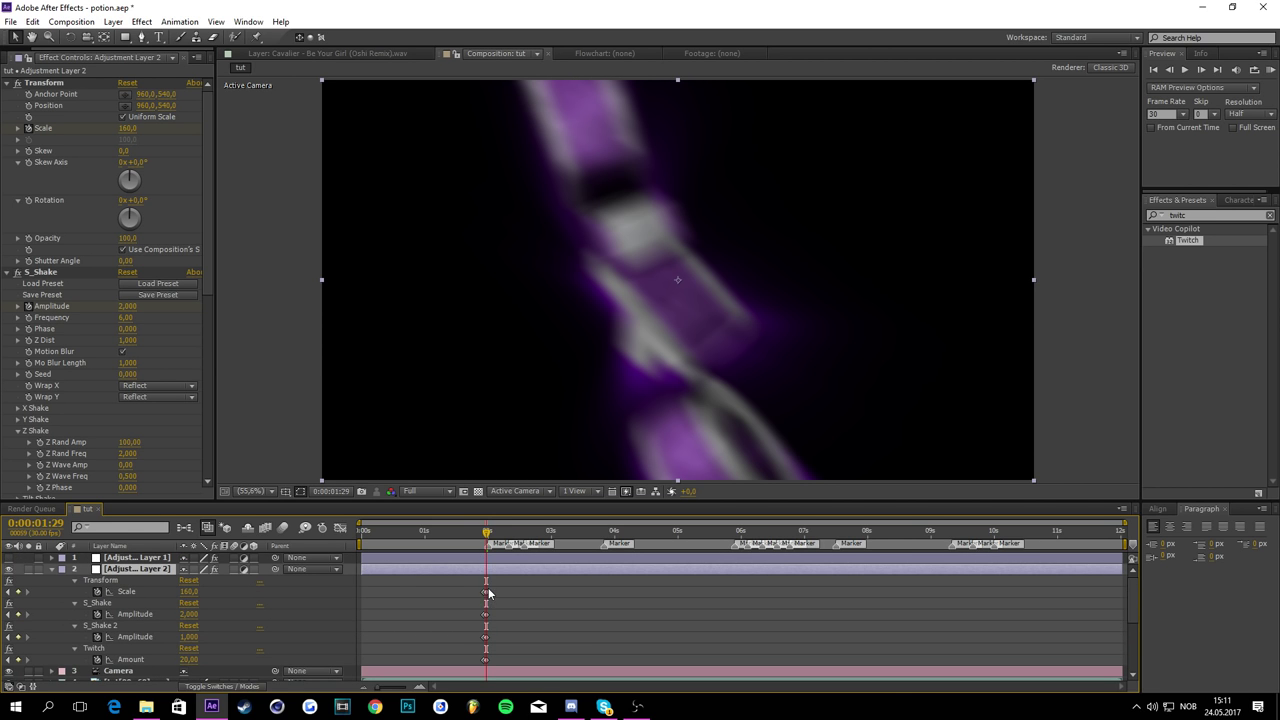
Step: Copy Adjustment Layer 2's Scale, S_Shake, S_Shake 2 and Twitch keyframes to 0:00:02:09, and delete the pasted Scale keyframe of 100
{"action": "mouse_move", "coordinate": [489, 545]}
{"action": "left_mouse_down"}
{"action": "mouse_move", "coordinate": [522, 517]}
{"action": "mouse_move", "coordinate": [488, 533]}
{"action": "mouse_move", "coordinate": [508, 535]}
{"action": "left_mouse_up"}
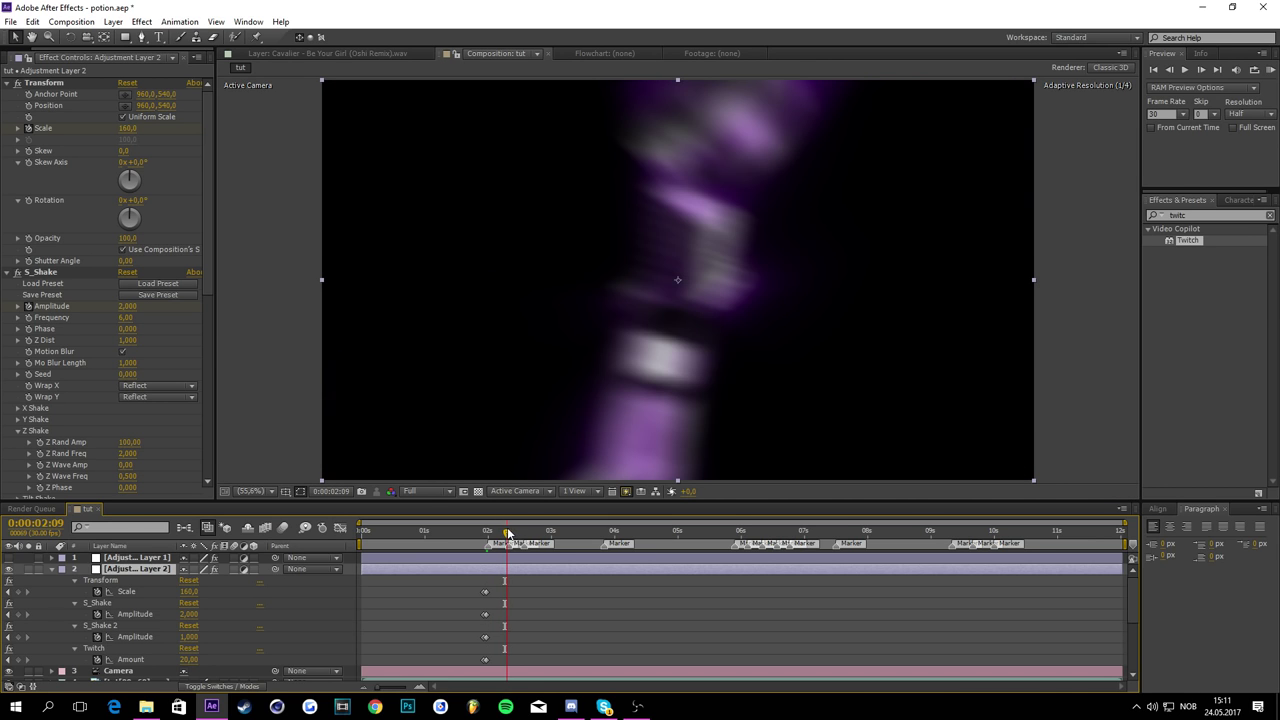
{"action": "left_click", "coordinate": [484, 591]}
{"action": "mouse_move", "coordinate": [438, 655]}
{"action": "left_mouse_down"}
{"action": "mouse_move", "coordinate": [534, 589]}
{"action": "mouse_move", "coordinate": [460, 627]}
{"action": "mouse_move", "coordinate": [434, 664]}
{"action": "left_mouse_up"}
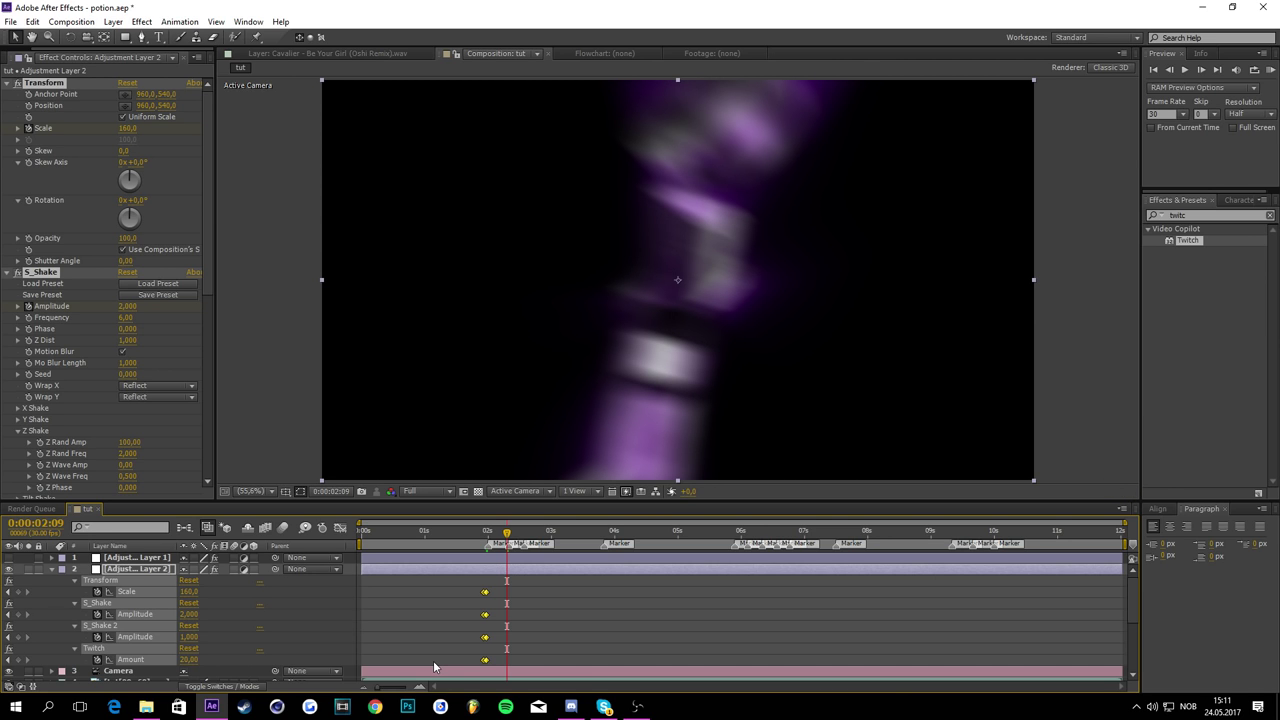
{"action": "key", "text": "ctrl+v"}
{"action": "left_click", "coordinate": [514, 603]}
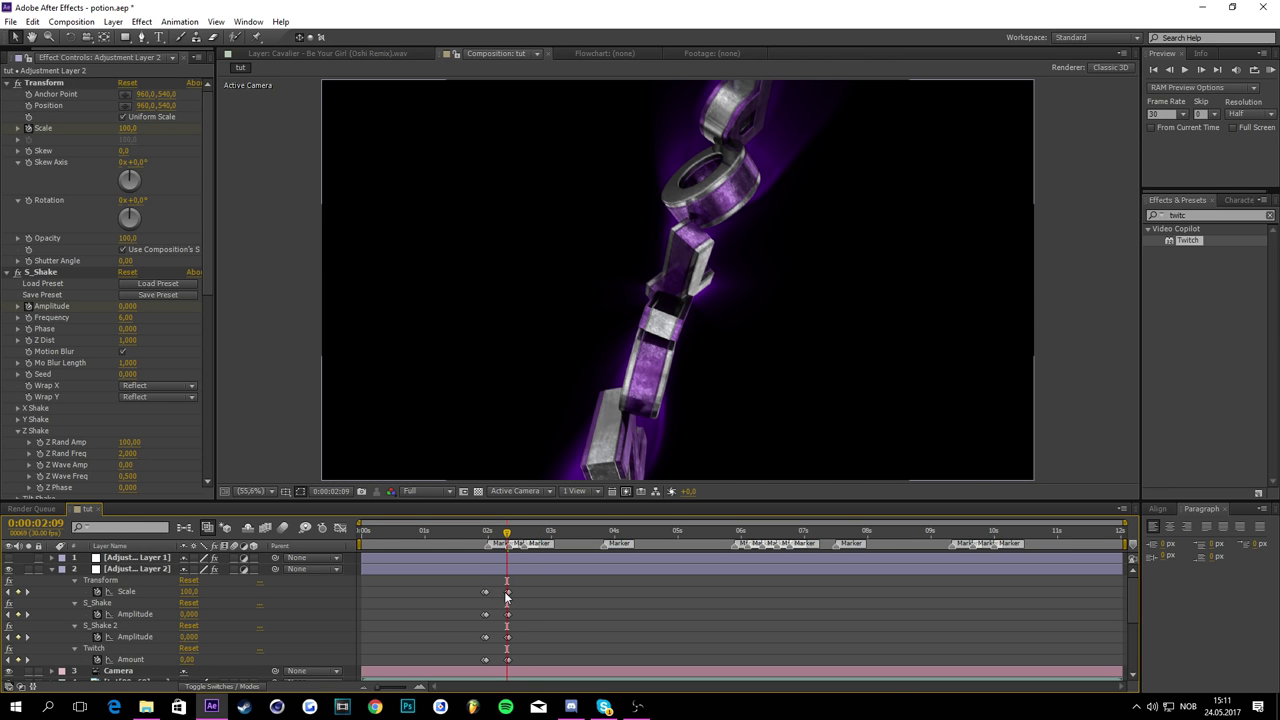
{"action": "left_click", "coordinate": [506, 593]}
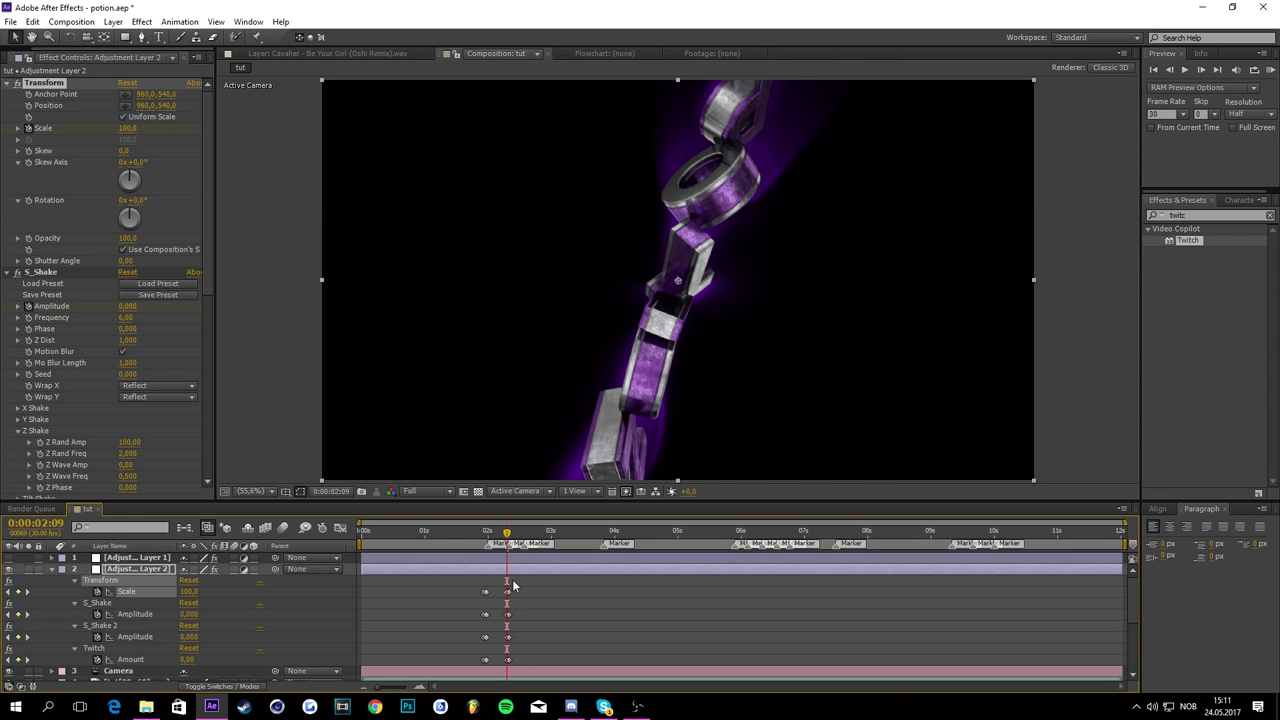
{"action": "key", "text": "Delete"}
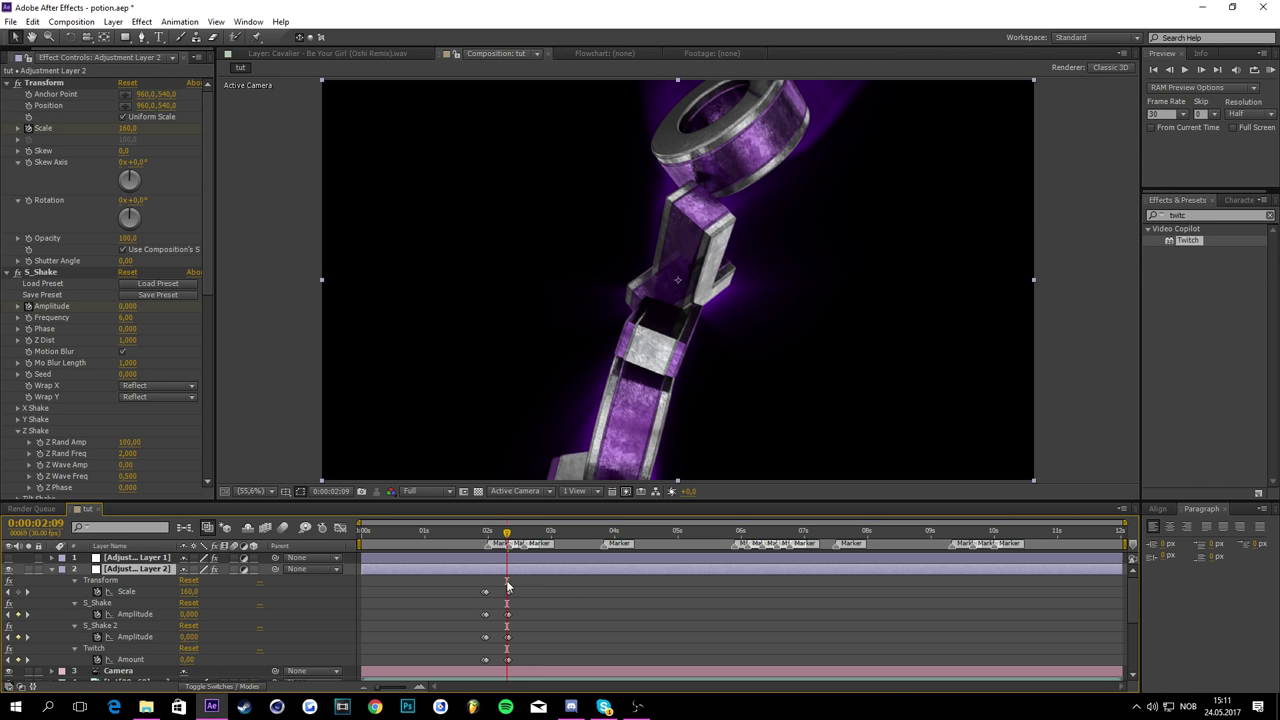
Step: Copy the second group of Scale, shake and Twitch keyframes to the next beat at 0:00:02:16
{"action": "mouse_move", "coordinate": [507, 537]}
{"action": "left_mouse_down"}
{"action": "mouse_move", "coordinate": [477, 533]}
{"action": "mouse_move", "coordinate": [521, 533]}
{"action": "left_mouse_up"}
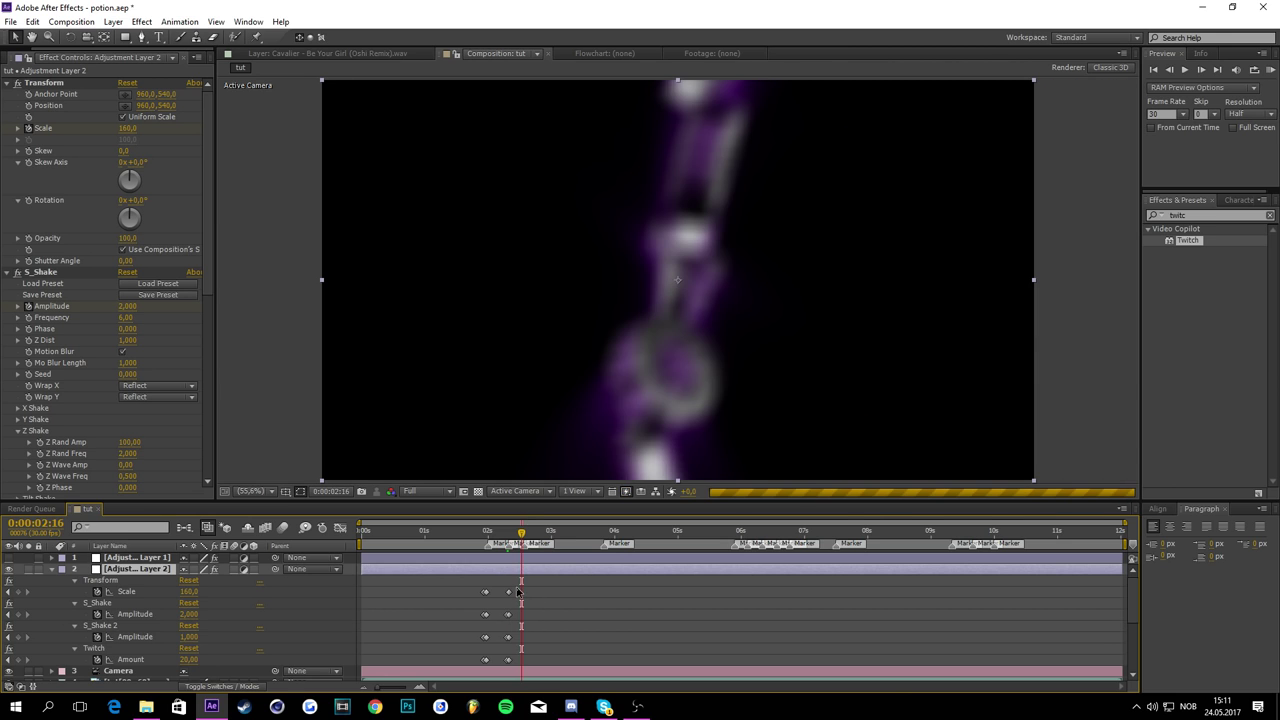
{"action": "left_click_drag", "start_coordinate": [518, 584], "coordinate": [500, 670]}
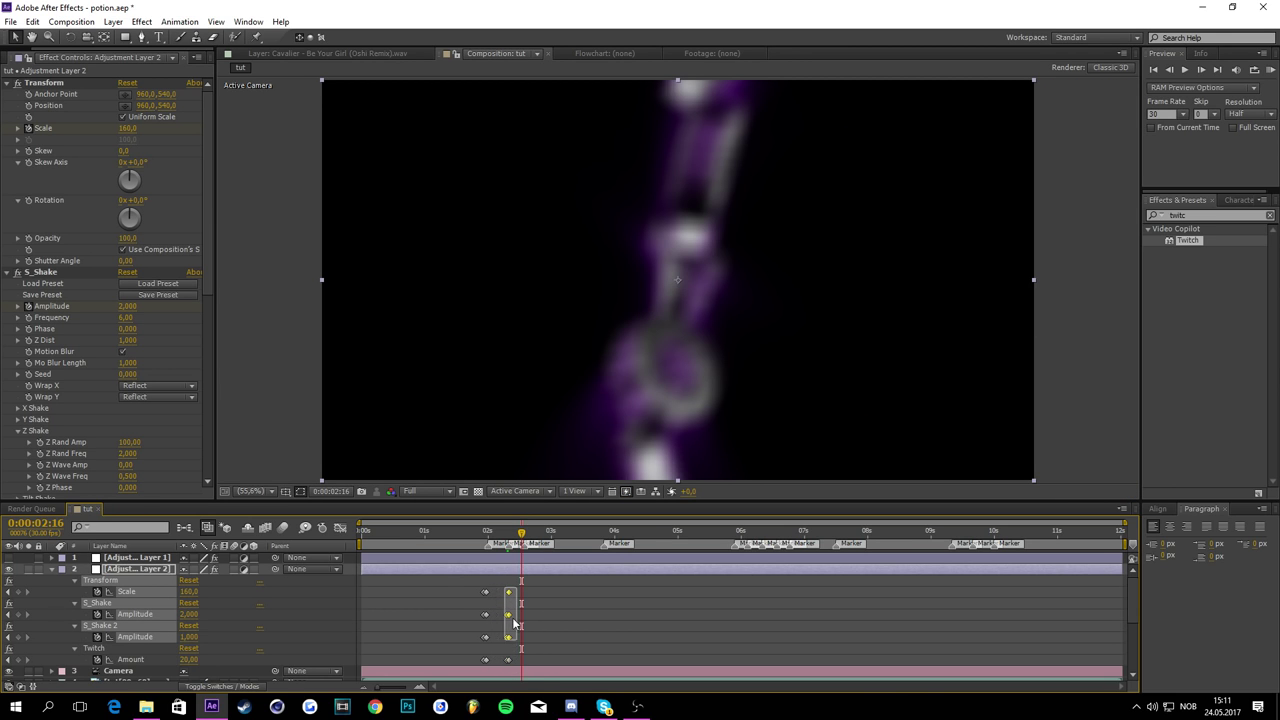
{"action": "left_click", "coordinate": [522, 630]}
{"action": "left_click_drag", "start_coordinate": [579, 585], "coordinate": [502, 660]}
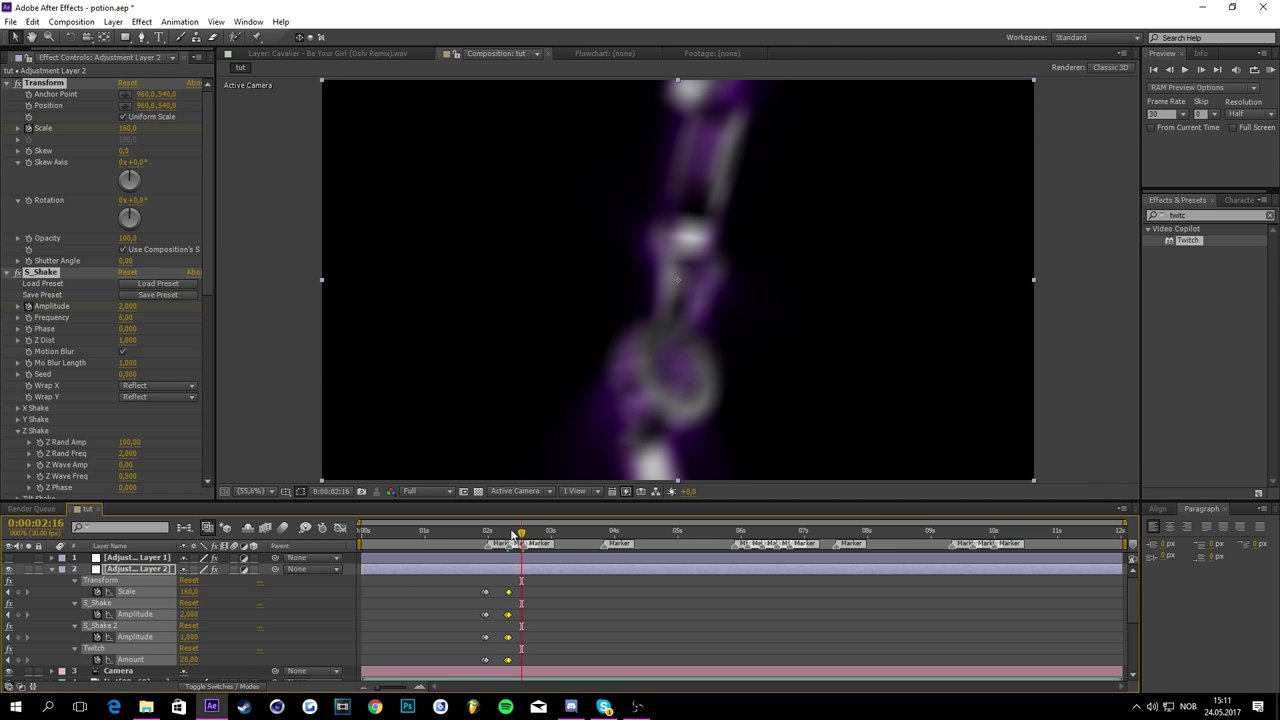
{"action": "left_click_drag", "start_coordinate": [513, 532], "coordinate": [454, 560]}
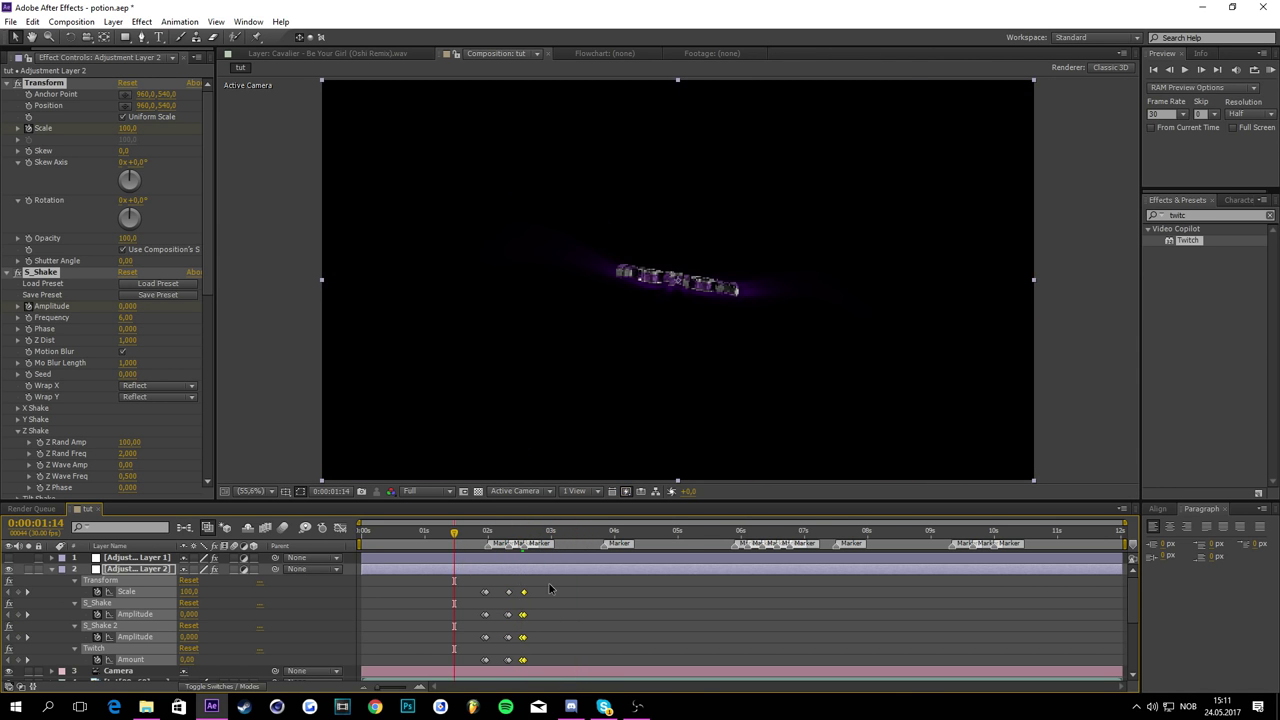
Step: Shift the second and third keyframe groups of Adjustment Layer 2 slightly earlier in time to match the beats
{"action": "scroll", "coordinate": [548, 583], "scroll_direction": "down", "scroll_amount": 2}
{"action": "scroll", "coordinate": [482, 586], "scroll_direction": "up", "scroll_amount": 2}
{"action": "scroll", "coordinate": [479, 576], "scroll_direction": "down", "scroll_amount": 1}
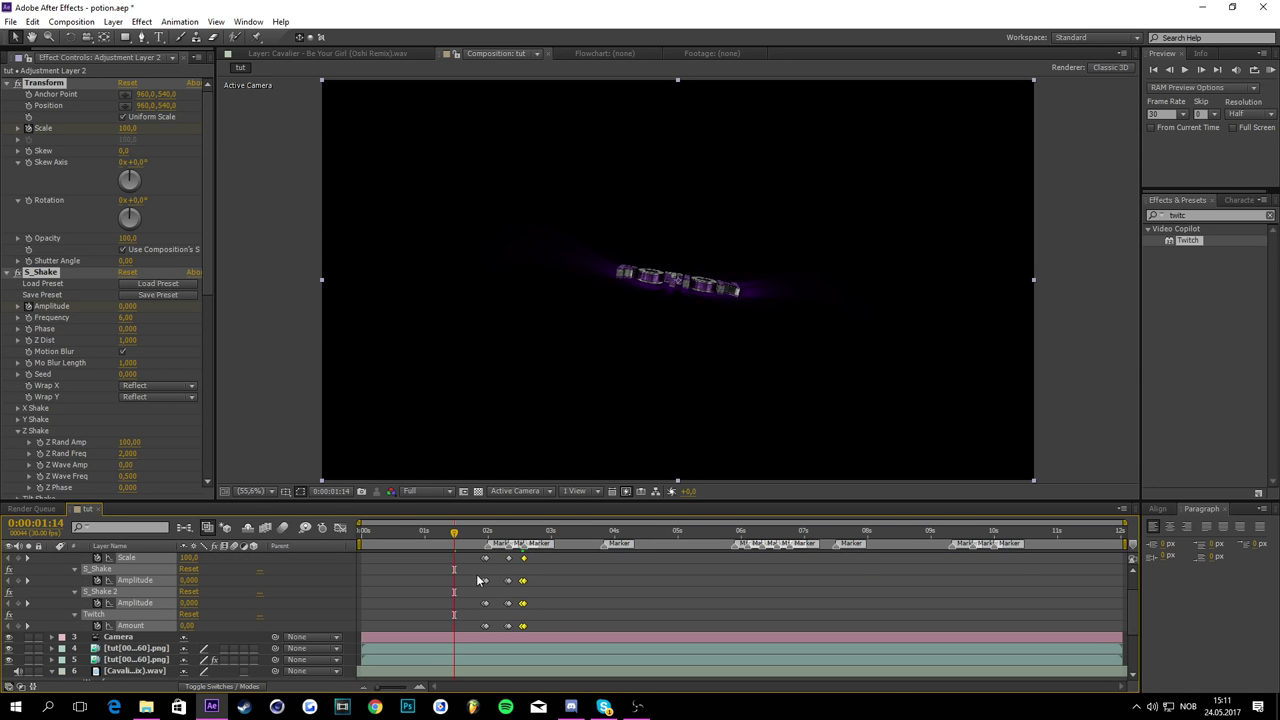
{"action": "left_click_drag", "start_coordinate": [464, 536], "coordinate": [503, 634]}
{"action": "mouse_move", "coordinate": [509, 558]}
{"action": "left_mouse_down"}
{"action": "mouse_move", "coordinate": [494, 530]}
{"action": "mouse_move", "coordinate": [524, 530]}
{"action": "mouse_move", "coordinate": [511, 630]}
{"action": "mouse_move", "coordinate": [515, 567]}
{"action": "mouse_move", "coordinate": [500, 536]}
{"action": "mouse_move", "coordinate": [484, 541]}
{"action": "mouse_move", "coordinate": [491, 525]}
{"action": "mouse_move", "coordinate": [581, 475]}
{"action": "mouse_move", "coordinate": [527, 505]}
{"action": "mouse_move", "coordinate": [557, 514]}
{"action": "mouse_move", "coordinate": [593, 478]}
{"action": "left_mouse_up"}
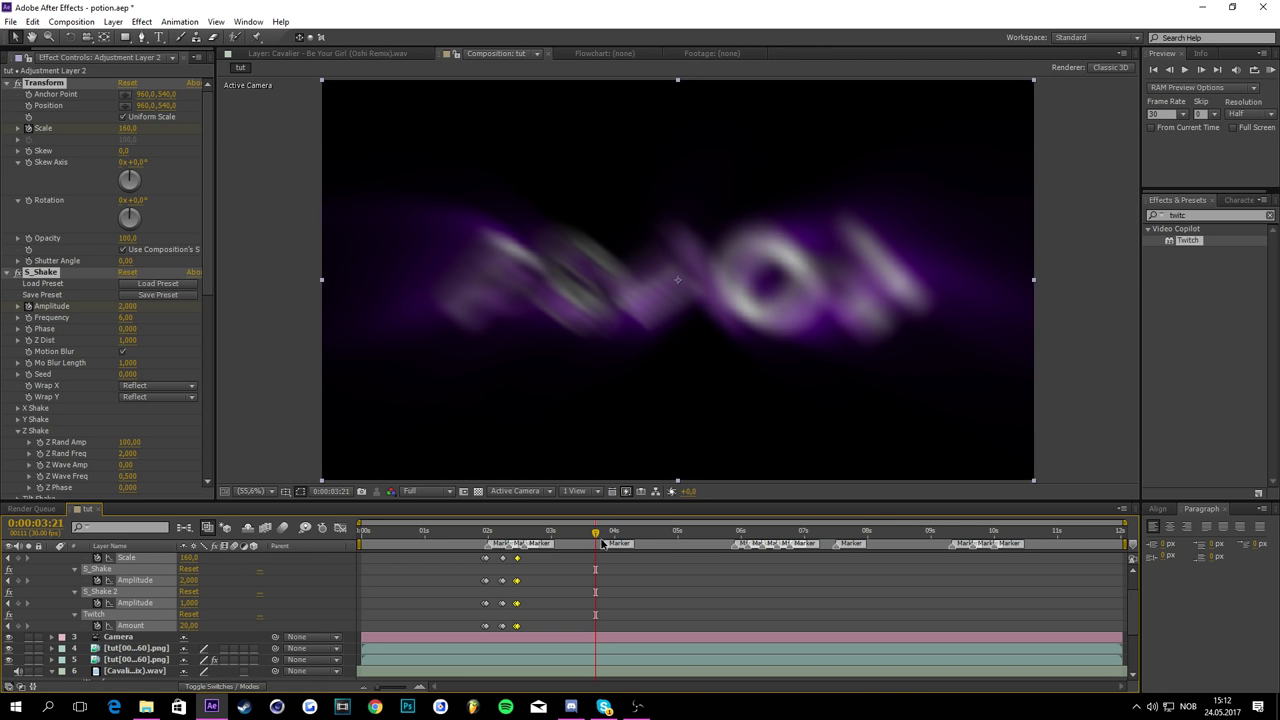
Step: Paste the Scale, shake and Twitch keyframe group at 0:00:03:21 and again at 0:00:04:05
{"action": "key", "text": "ctrl+v"}
{"action": "left_click_drag", "start_coordinate": [596, 533], "coordinate": [625, 535]}
{"action": "key", "text": "Page_Up"}
{"action": "key", "text": "Page_Down"}
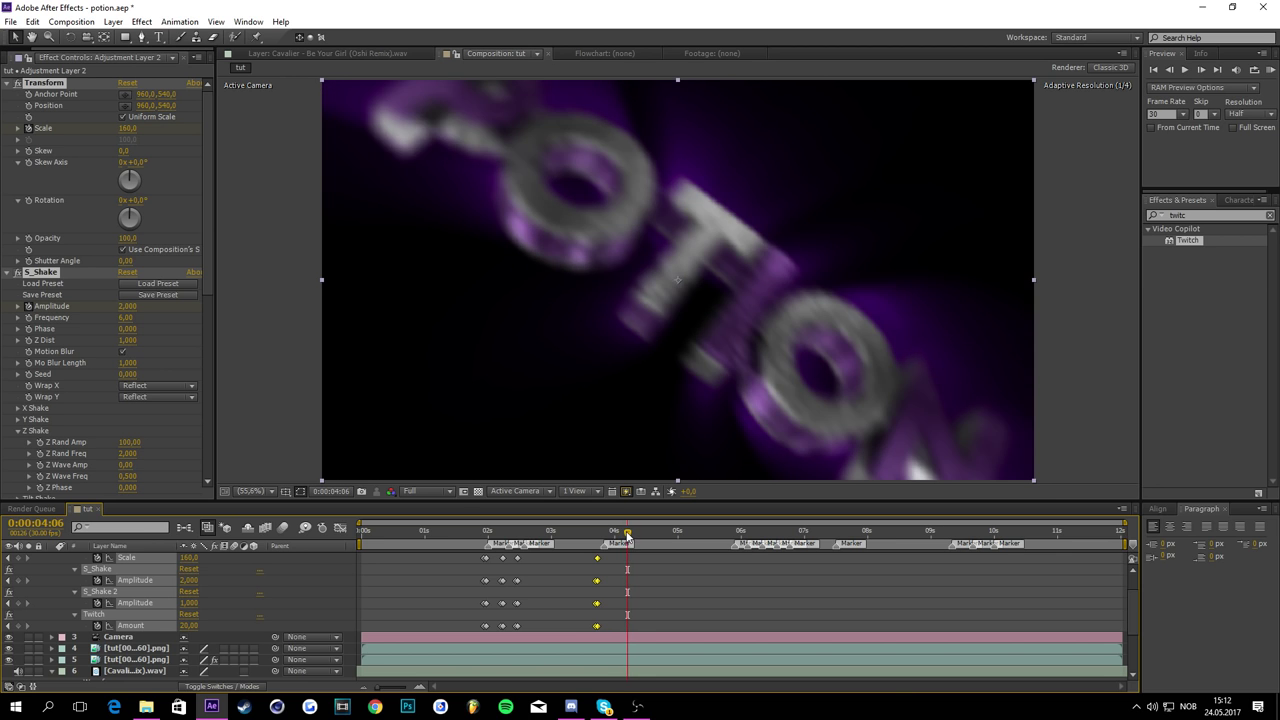
{"action": "key", "text": "Page_Up"}
{"action": "key", "text": "ctrl+v"}
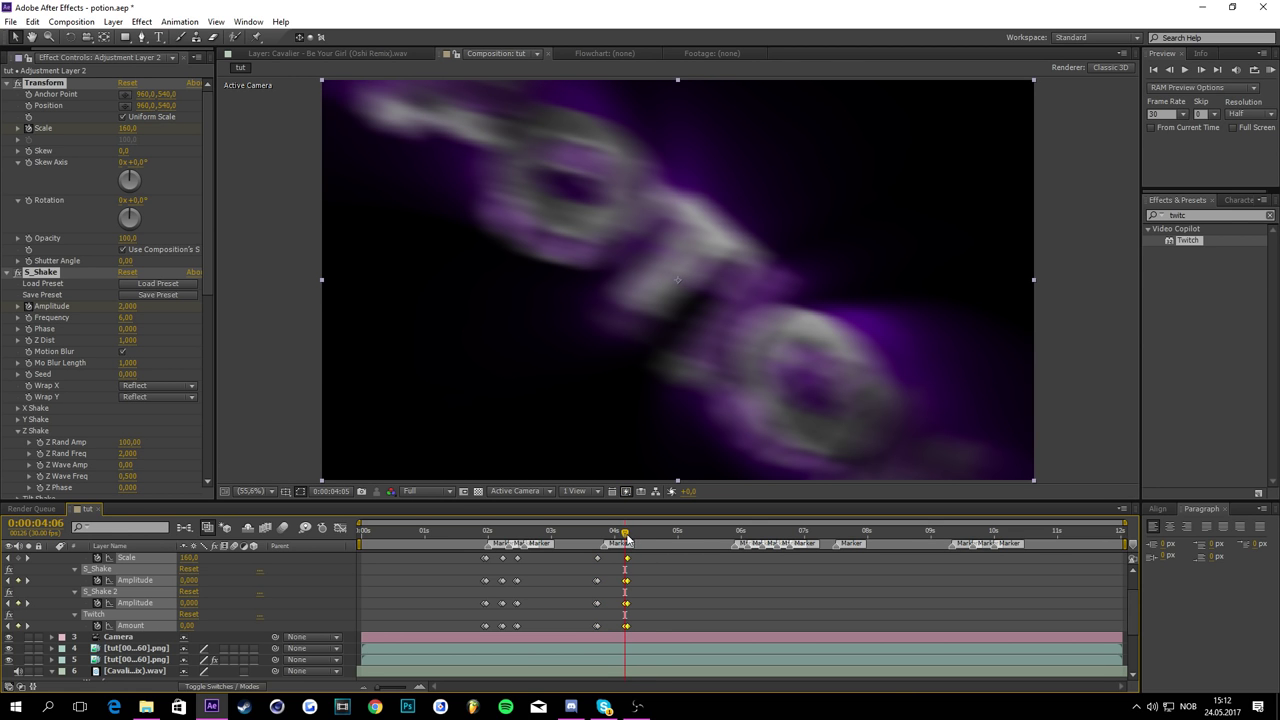
Step: Paste the same keyframe group at the remaining beats up to about 10 seconds, and save the project
{"action": "left_click_drag", "start_coordinate": [627, 538], "coordinate": [443, 570]}
{"action": "key", "text": "ctrl+v"}
{"action": "key", "text": "ctrl+v"}
{"action": "key", "text": "ctrl+v"}
{"action": "key", "text": "ctrl+v"}
{"action": "key", "text": "ctrl+v"}
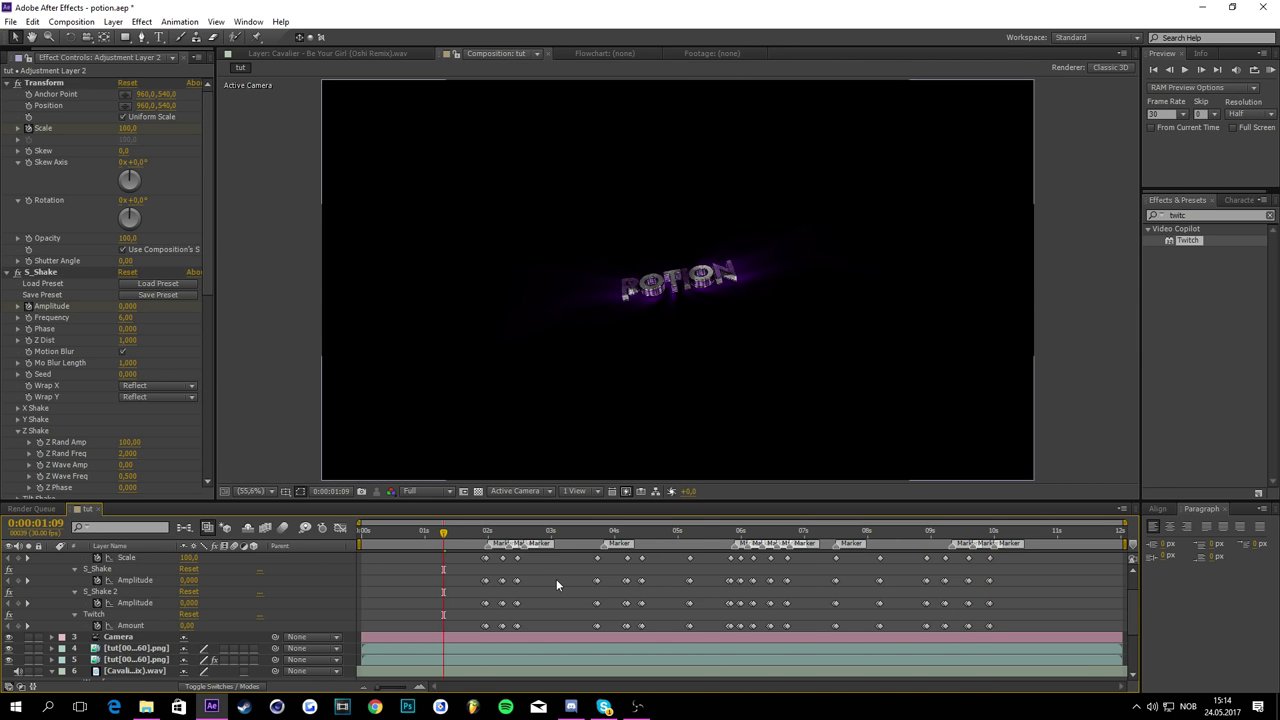
{"action": "key", "text": "ctrl+s"}
Step: Copy the first S_Shake 2 Amplitude and Twitch Amount keyframes to points between the main beats, up to 0:00:09:22
{"action": "left_click_drag", "start_coordinate": [505, 535], "coordinate": [571, 533]}
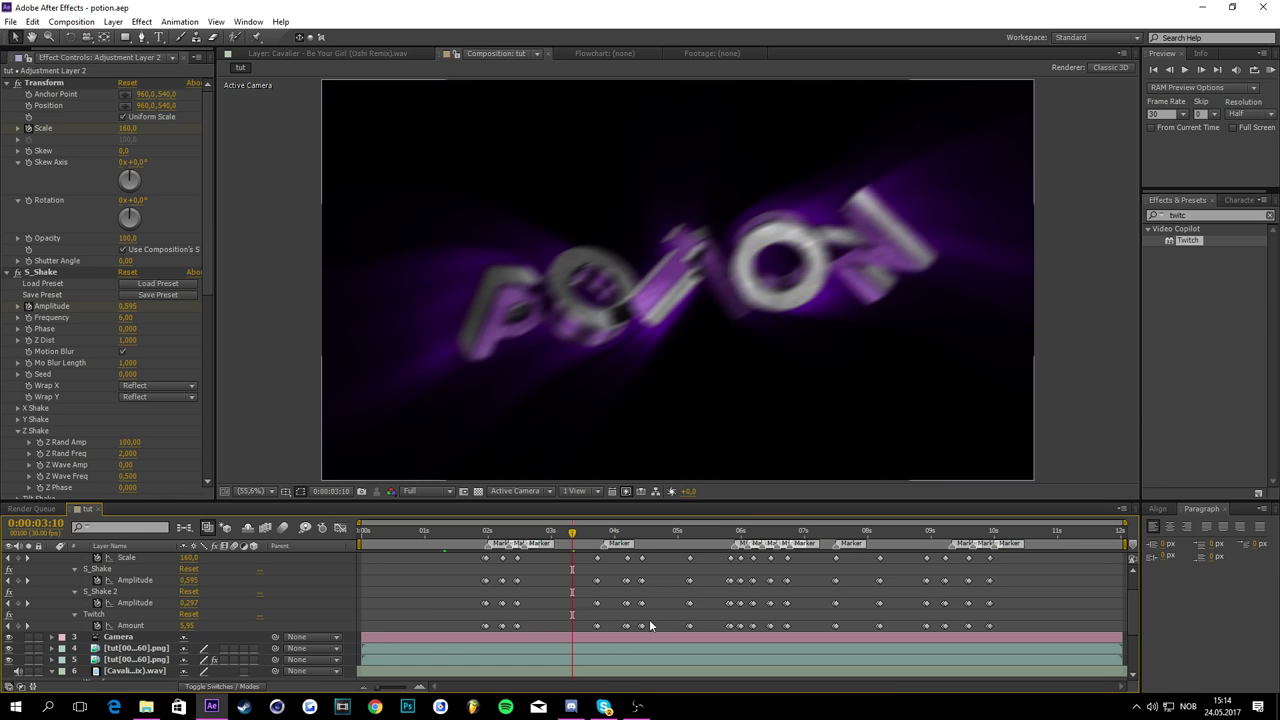
{"action": "left_click", "coordinate": [483, 625]}
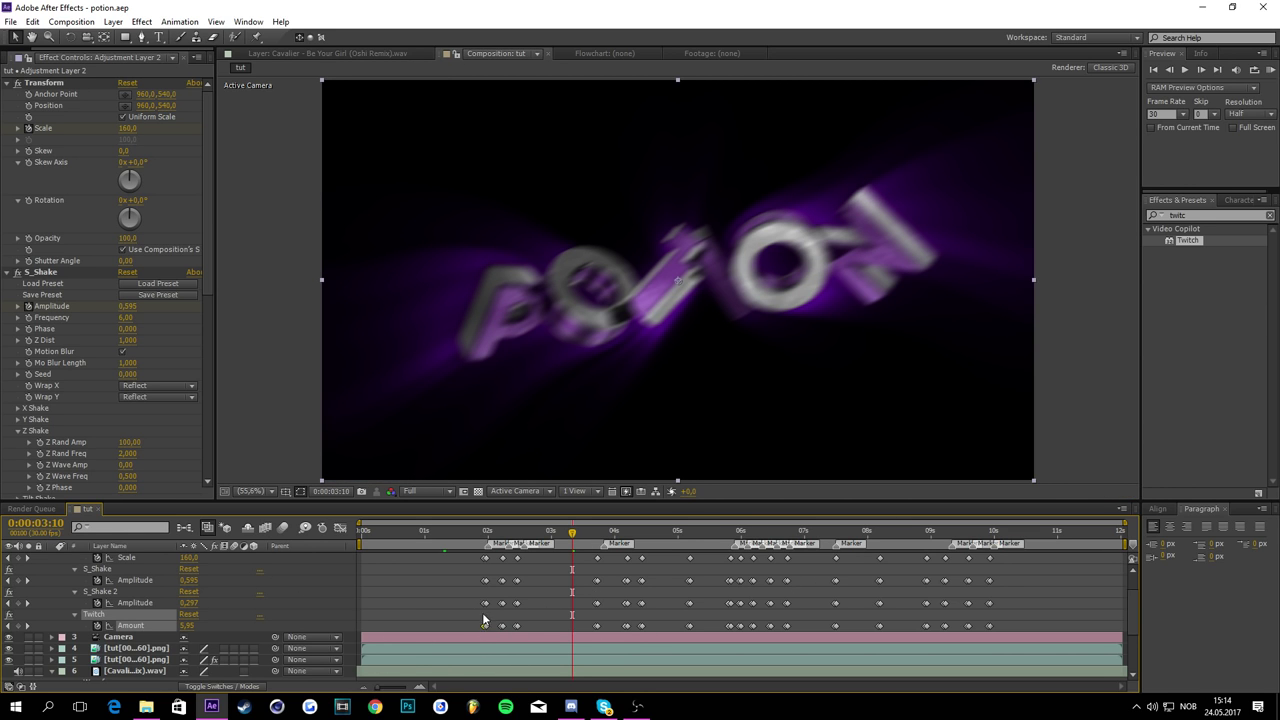
{"action": "left_click", "coordinate": [484, 603], "text": "shift"}
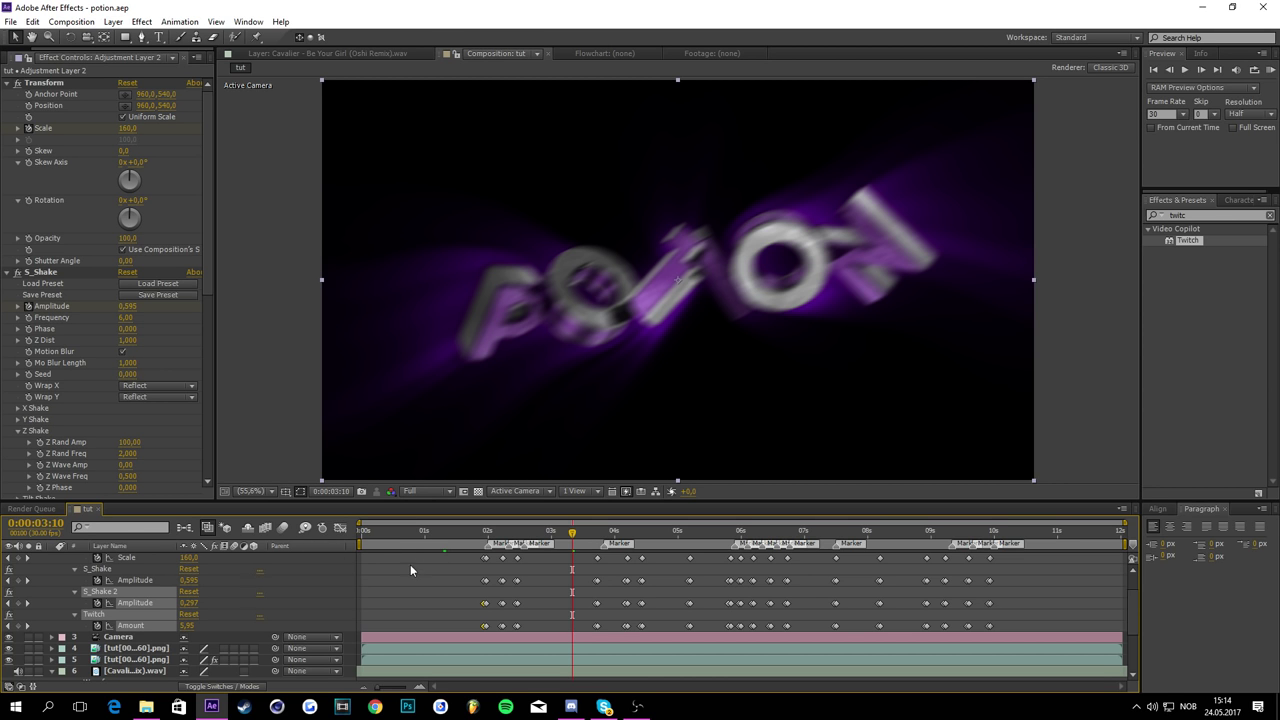
{"action": "left_click_drag", "start_coordinate": [515, 547], "coordinate": [977, 541]}
{"action": "key", "text": "ctrl+v"}
{"action": "key", "text": "ctrl+v"}
{"action": "key", "text": "ctrl+v"}
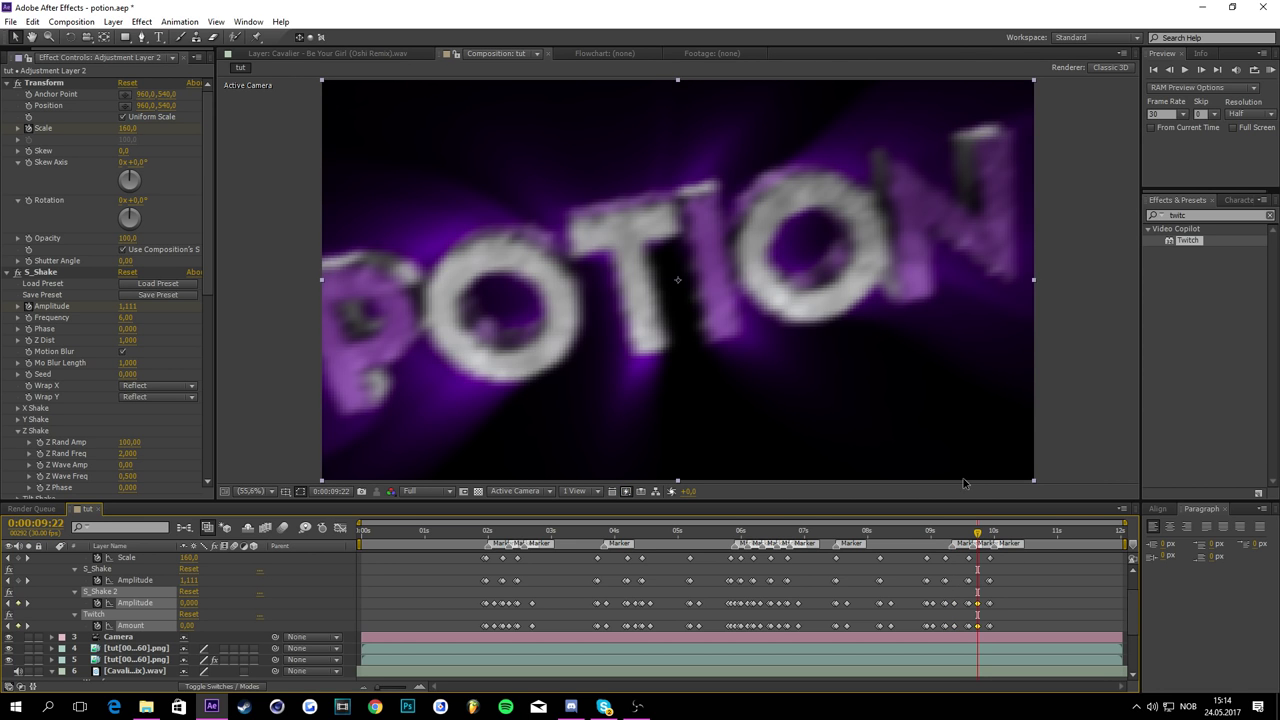
{"action": "left_click", "coordinate": [398, 581]}
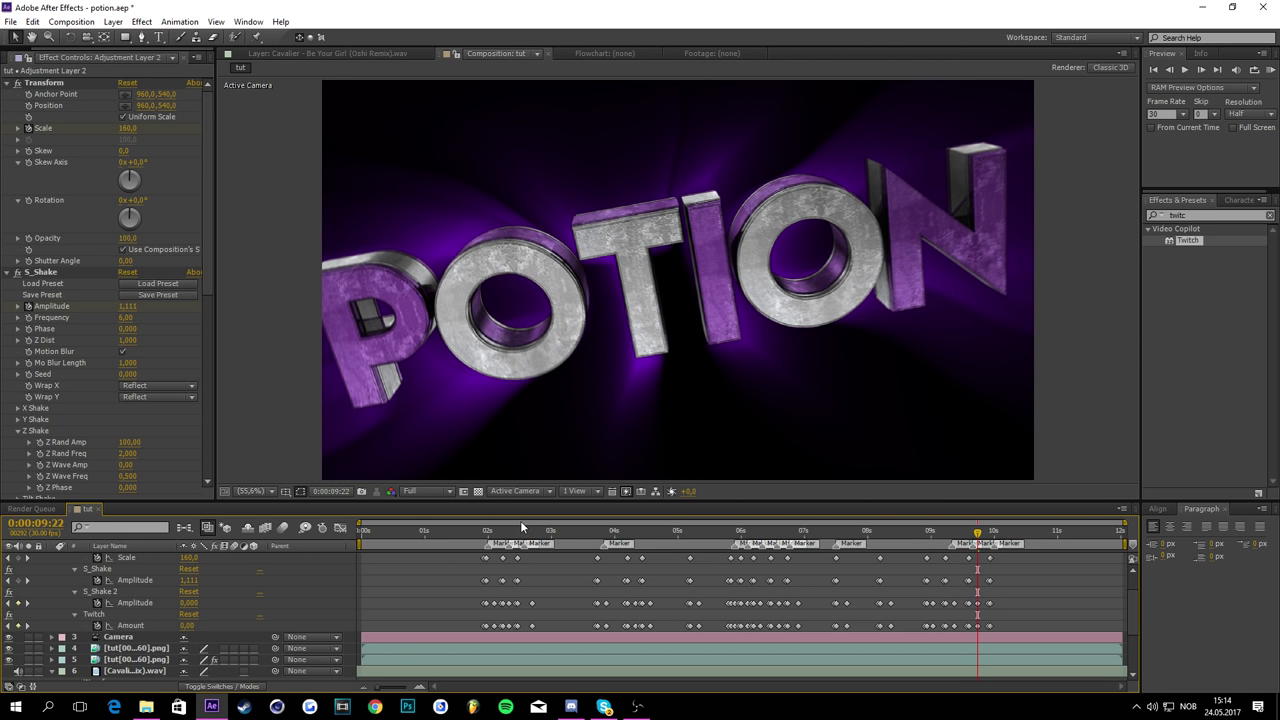
Step: Apply Easy Ease to all Scale keyframes of the Transform effect on Adjustment Layer 2
{"action": "left_click_drag", "start_coordinate": [482, 530], "coordinate": [469, 566]}
{"action": "scroll", "coordinate": [504, 602], "scroll_direction": "up", "scroll_amount": 1}
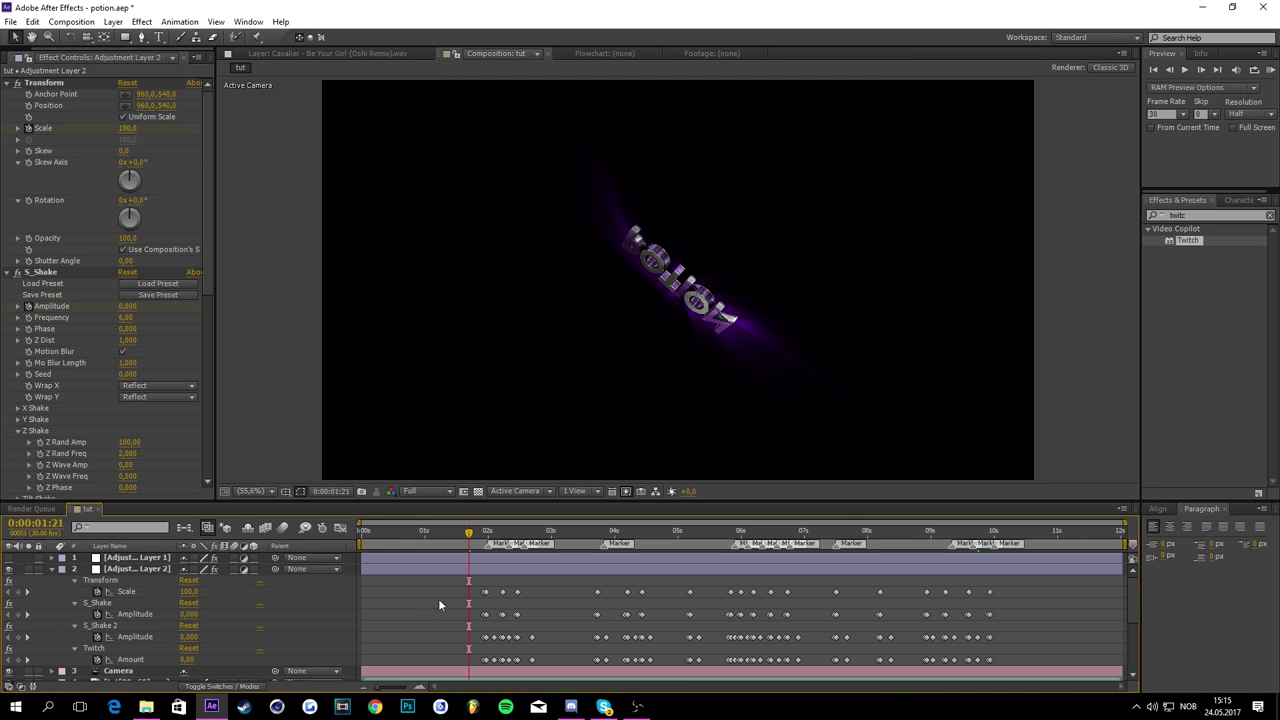
{"action": "left_click_drag", "start_coordinate": [430, 592], "coordinate": [1043, 594]}
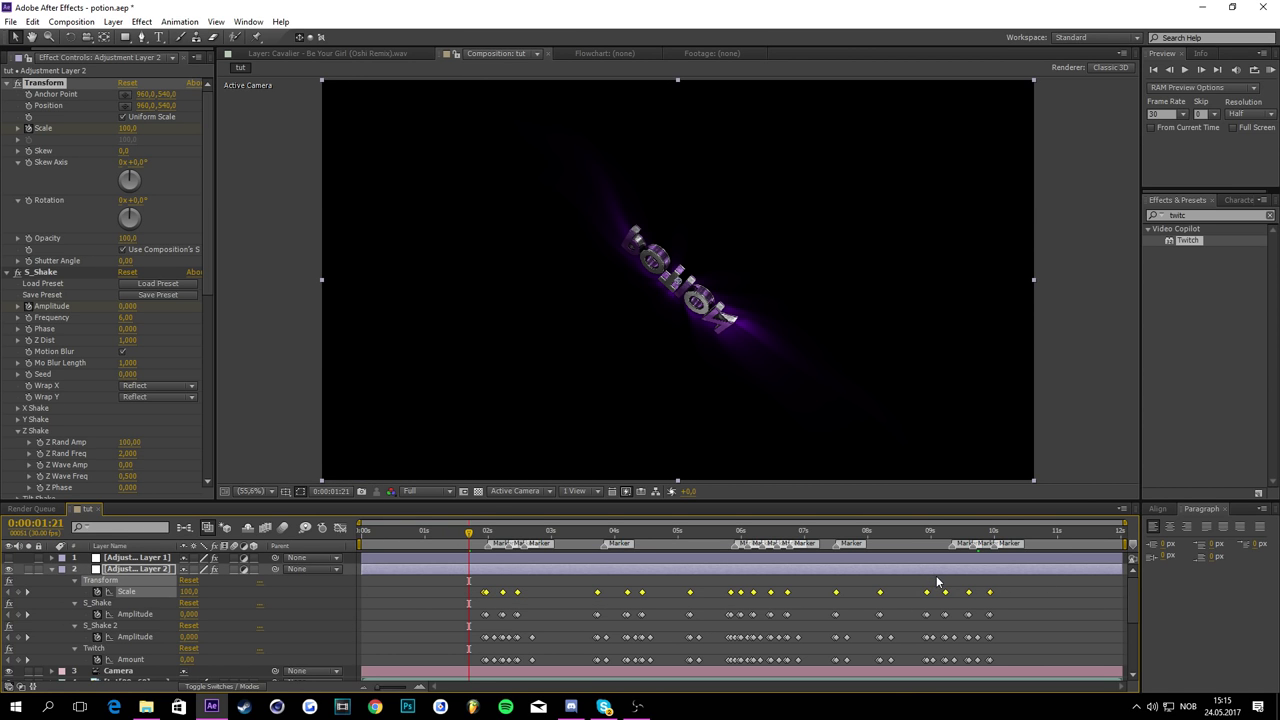
{"action": "right_click", "coordinate": [628, 596]}
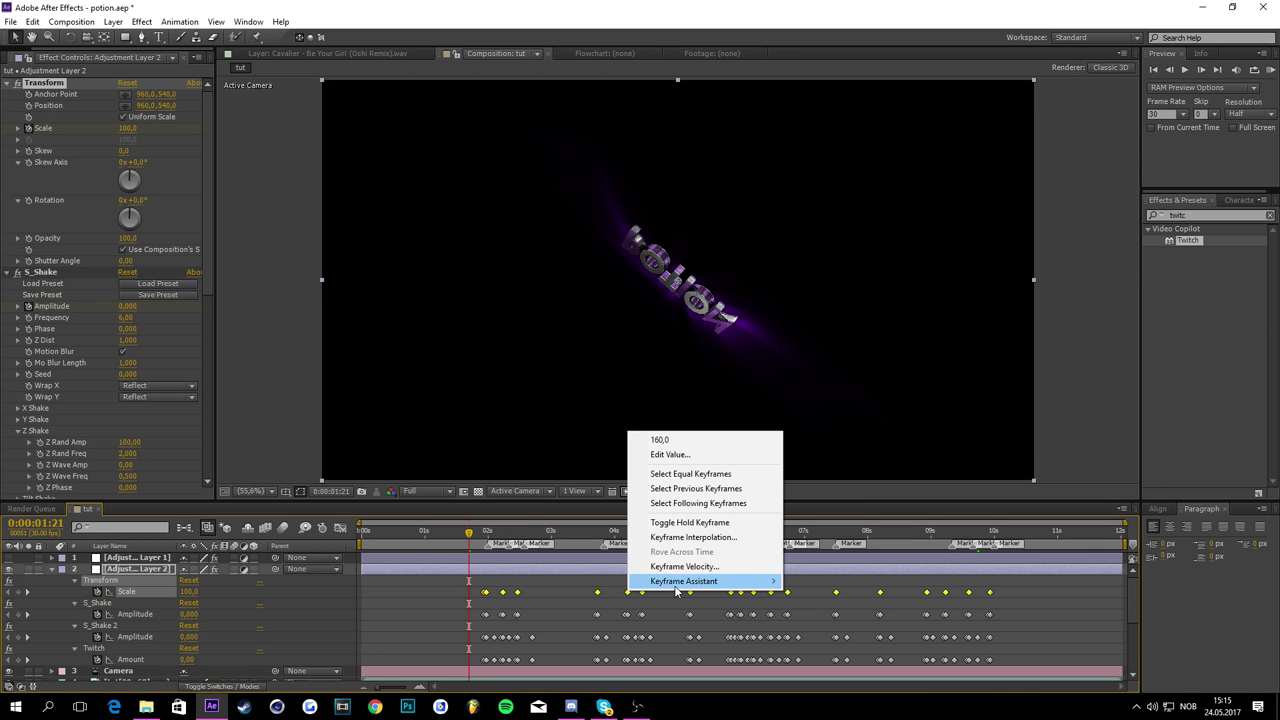
{"action": "mouse_move", "coordinate": [680, 586]}
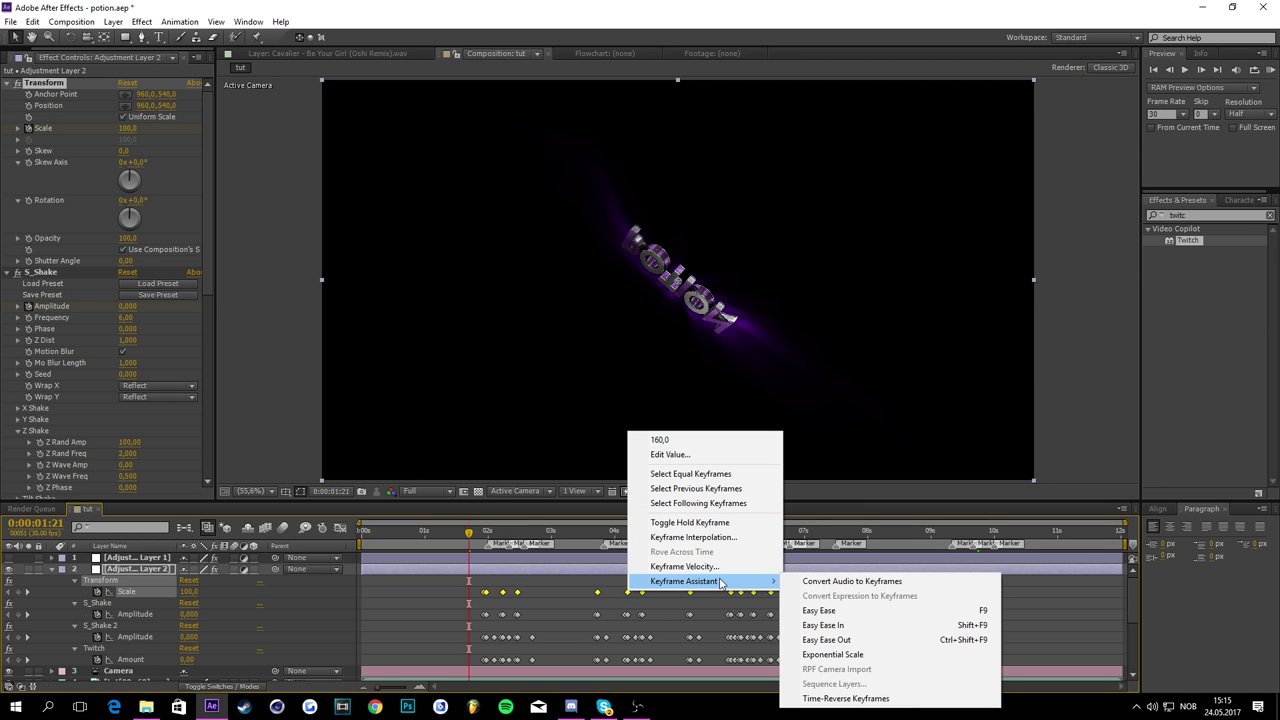
{"action": "left_click", "coordinate": [818, 610]}
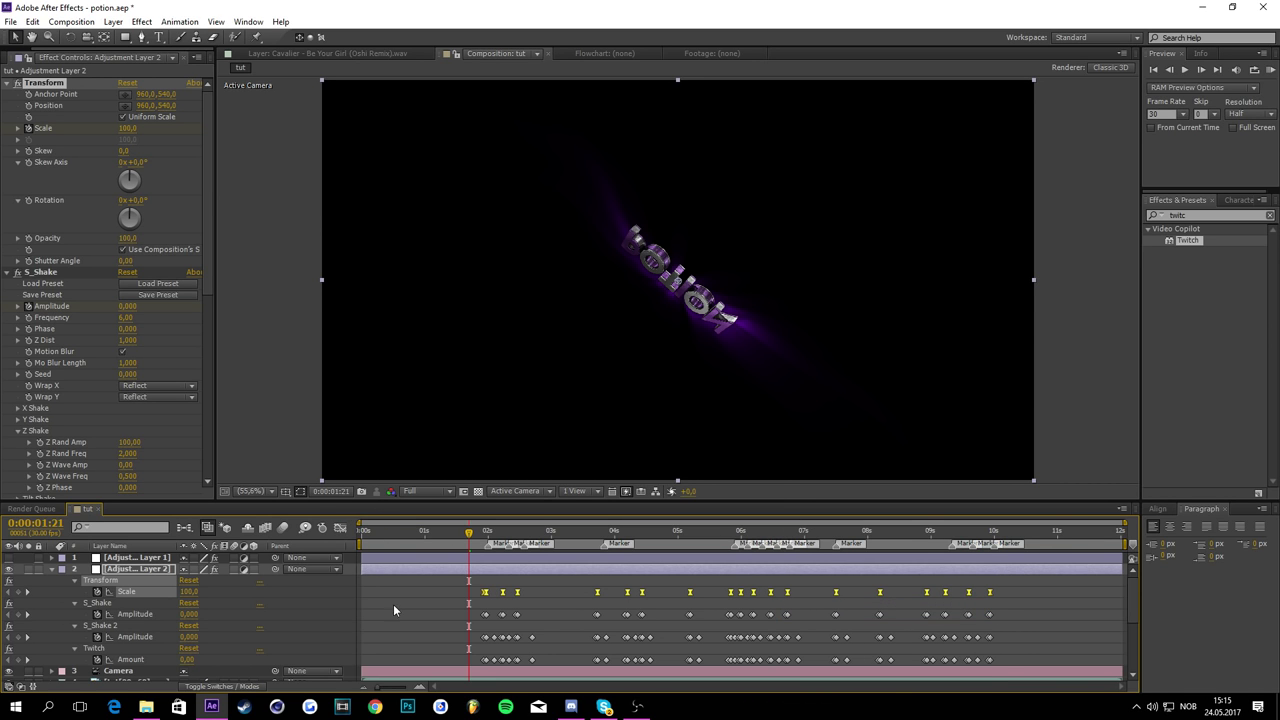
{"action": "left_click", "coordinate": [353, 576]}
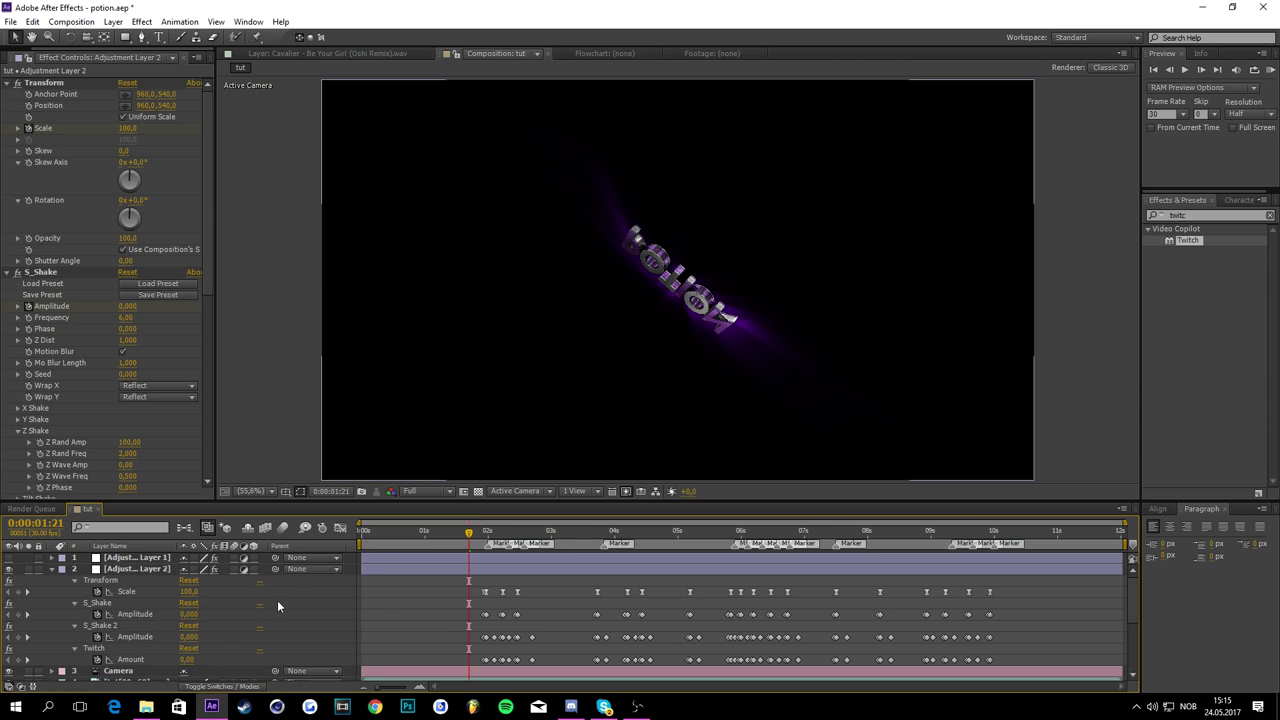
Step: Display the Transform effect's Scale keyframes in the Graph Editor, keeping Edit Value Graph as the graph type
{"action": "left_click", "coordinate": [168, 590]}
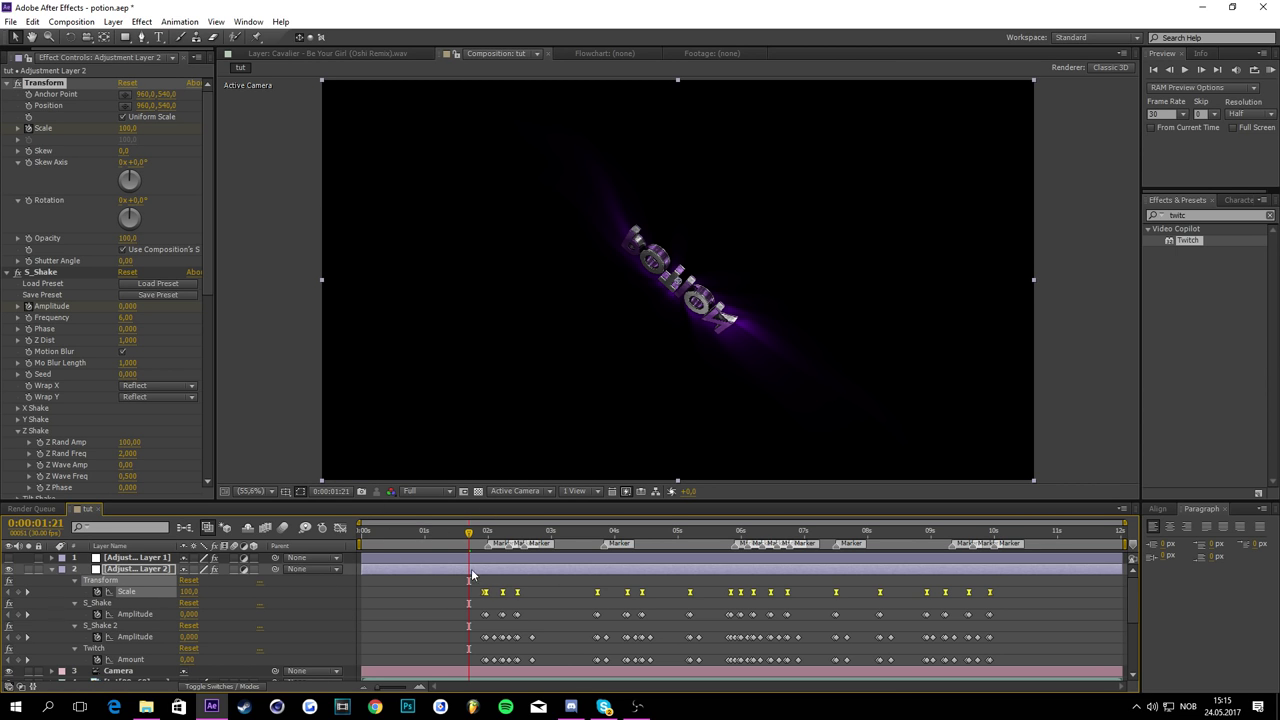
{"action": "left_click", "coordinate": [339, 529]}
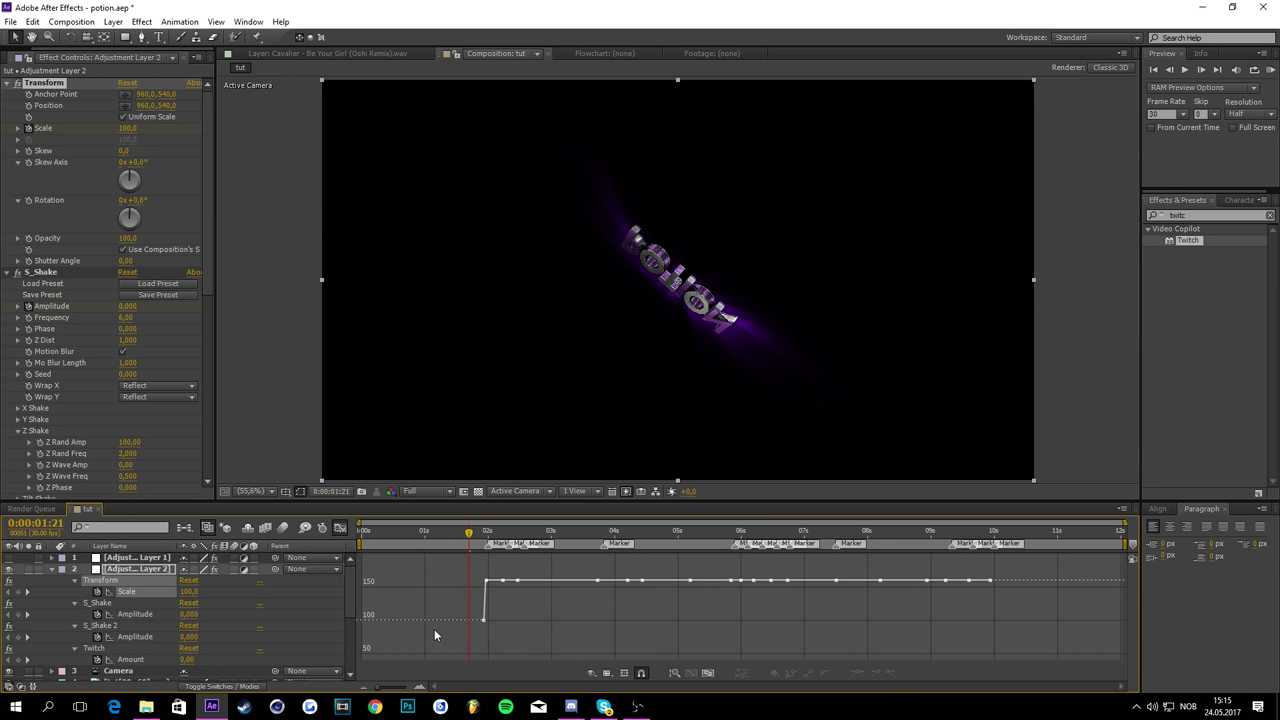
{"action": "left_click", "coordinate": [607, 674]}
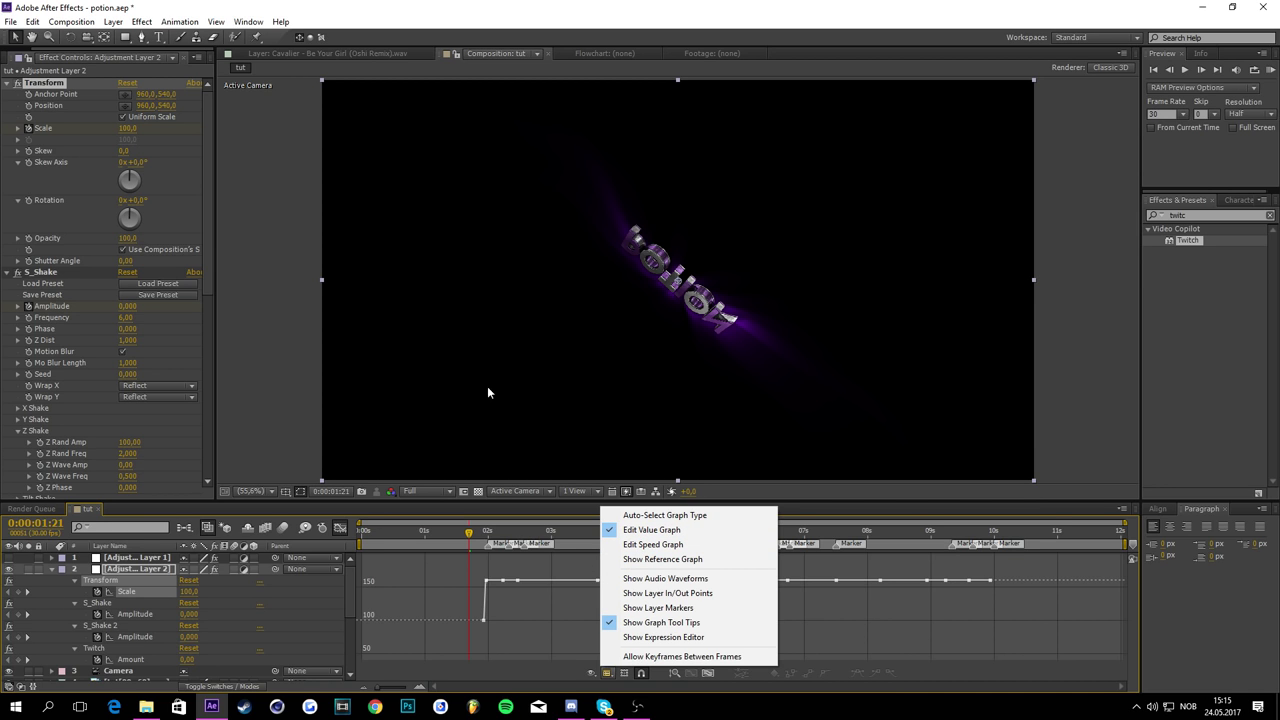
{"action": "left_click", "coordinate": [638, 3]}
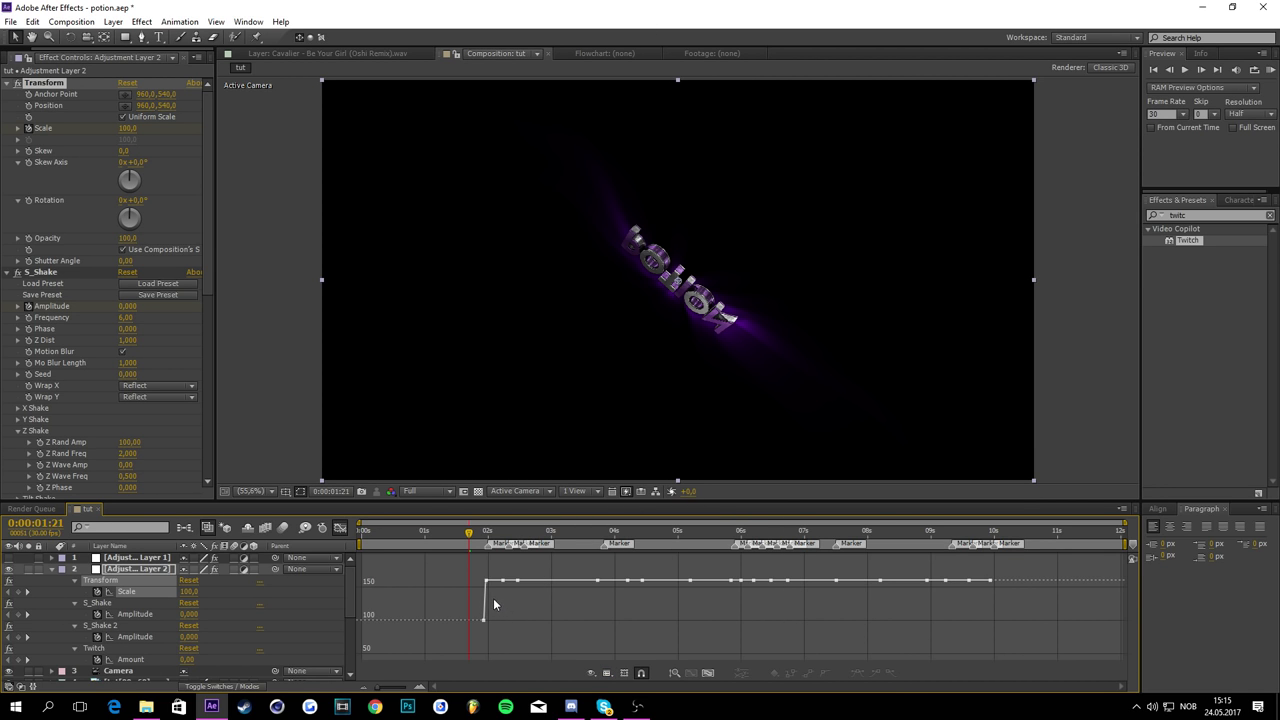
Step: Bend the Scale curve down to about 100 between each pair of neighbouring keyframes from about 2 to 4.5 seconds
{"action": "left_click", "coordinate": [609, 675]}
{"action": "left_click", "coordinate": [712, 6]}
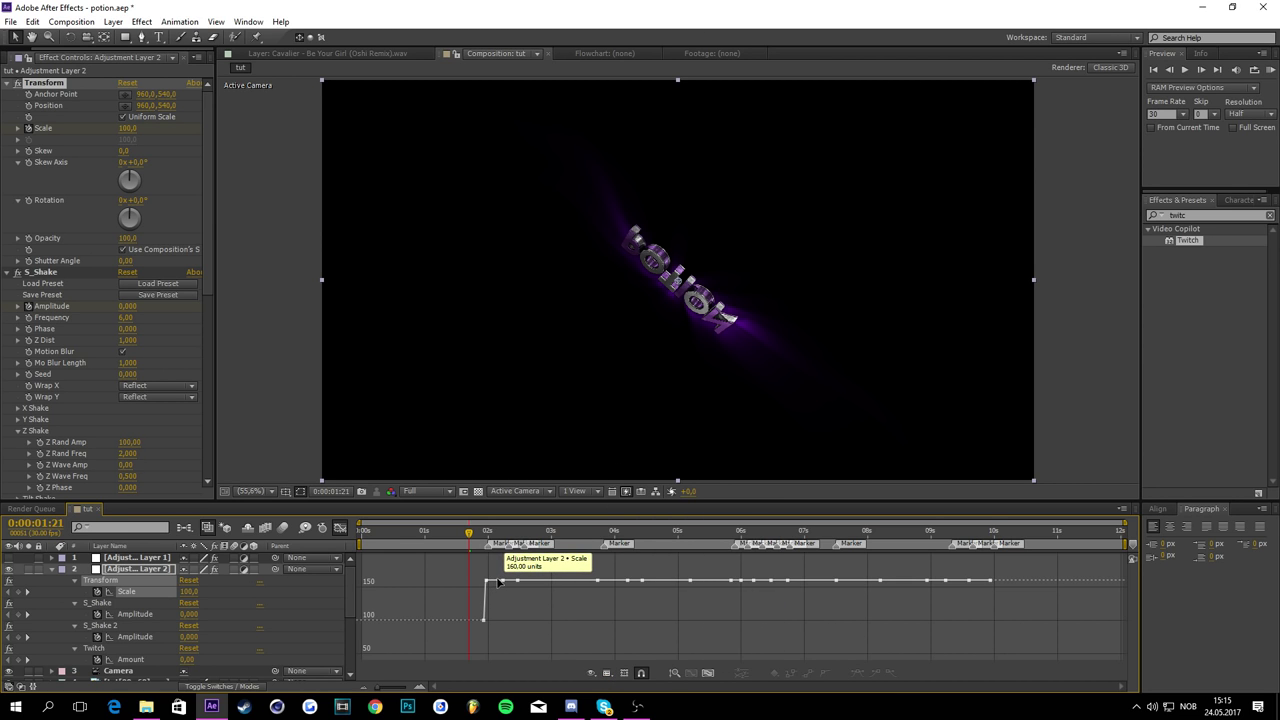
{"action": "mouse_move", "coordinate": [494, 583]}
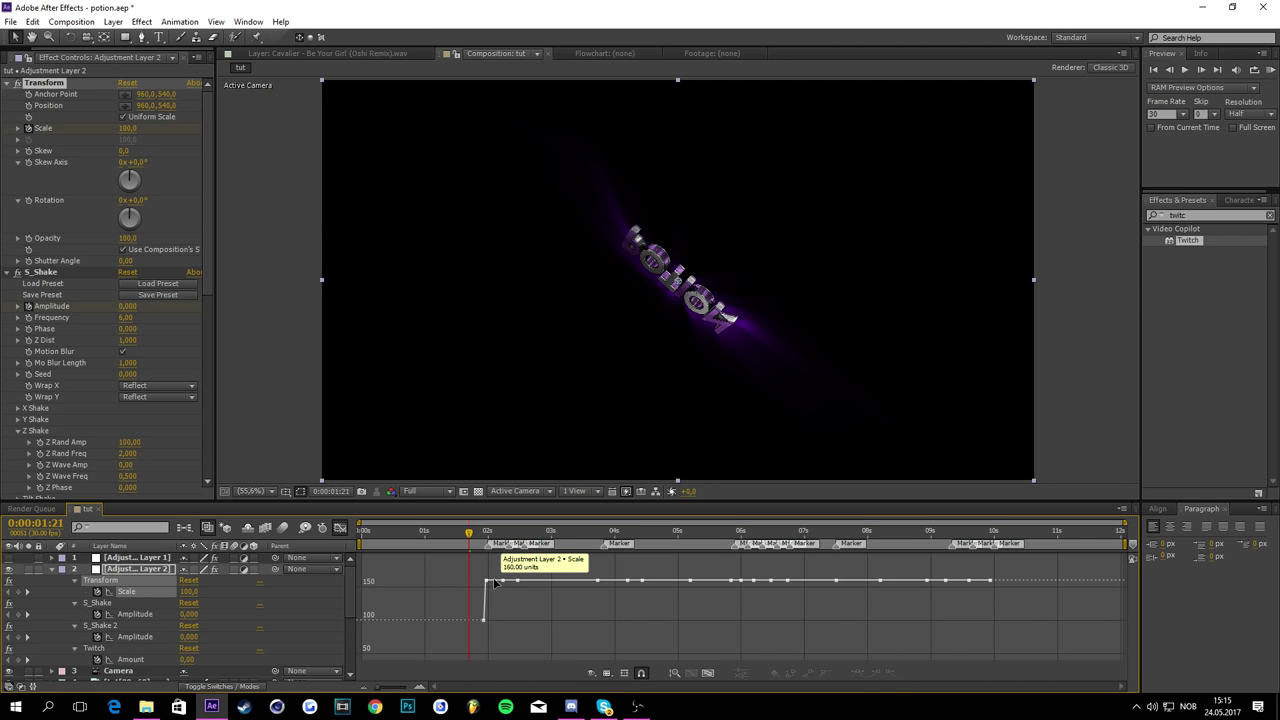
{"action": "left_click_drag", "start_coordinate": [494, 583], "coordinate": [495, 627]}
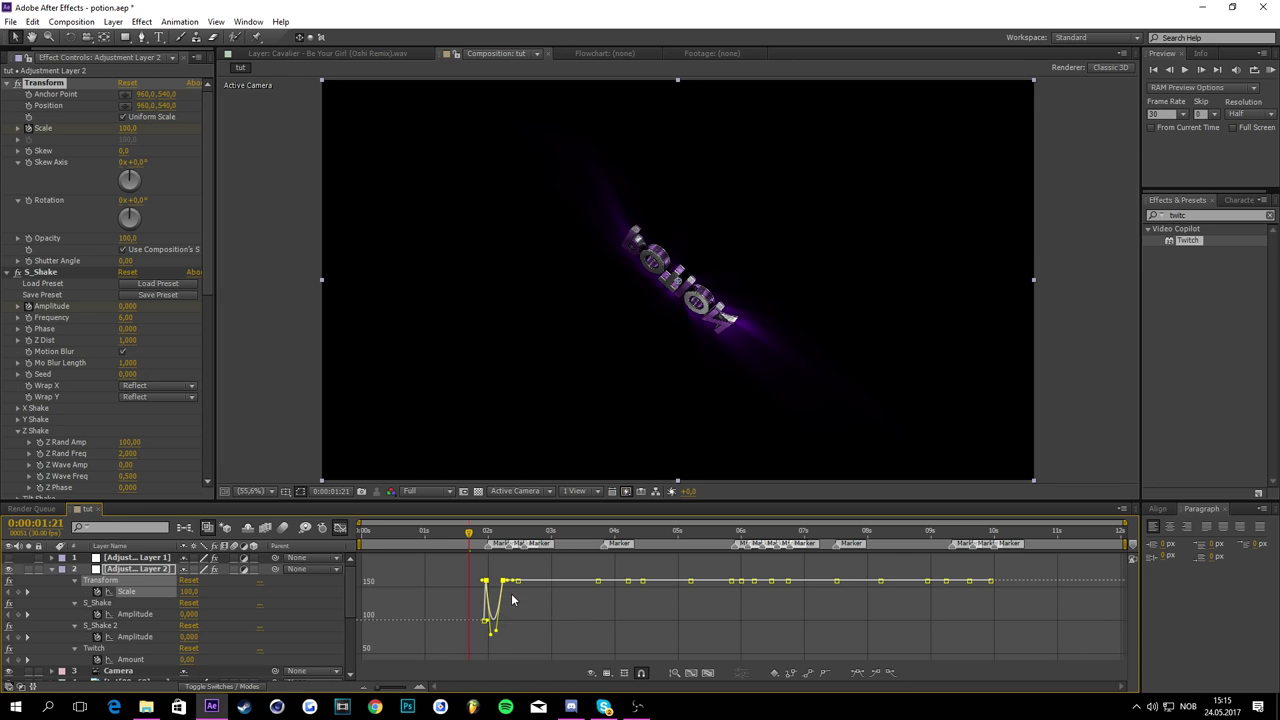
{"action": "left_click_drag", "start_coordinate": [508, 581], "coordinate": [508, 596]}
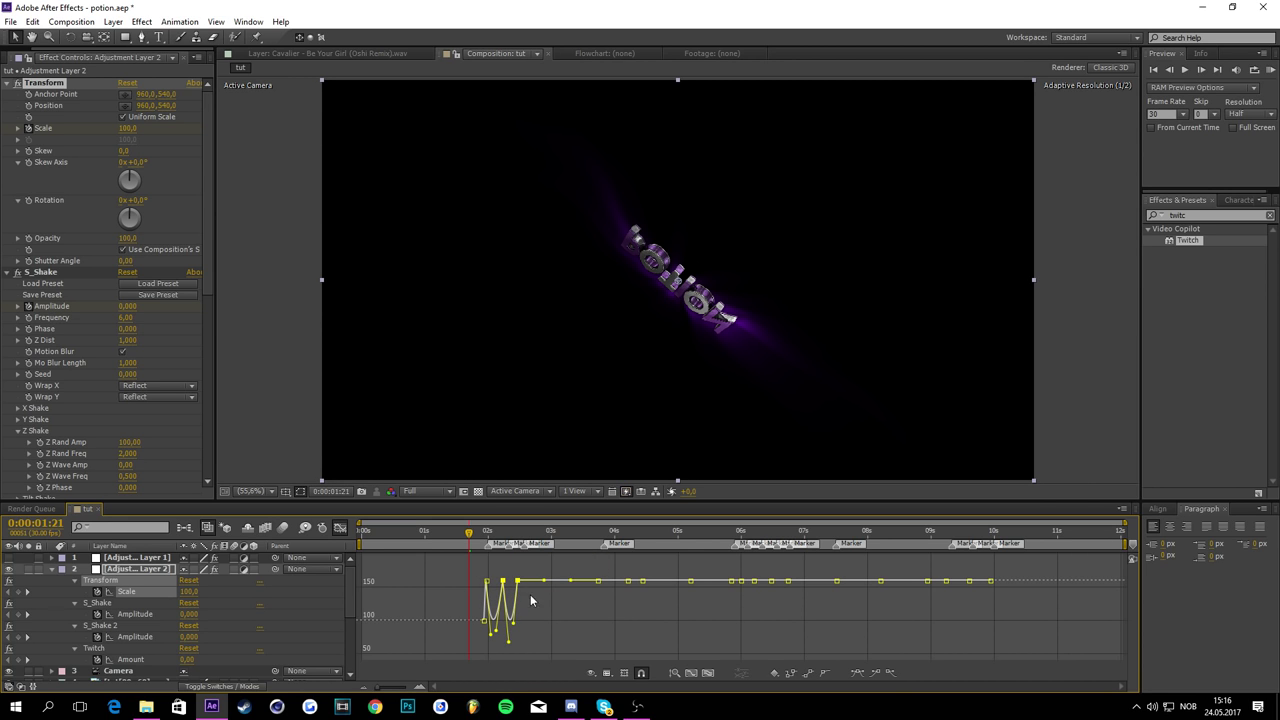
{"action": "left_click_drag", "start_coordinate": [560, 582], "coordinate": [560, 625]}
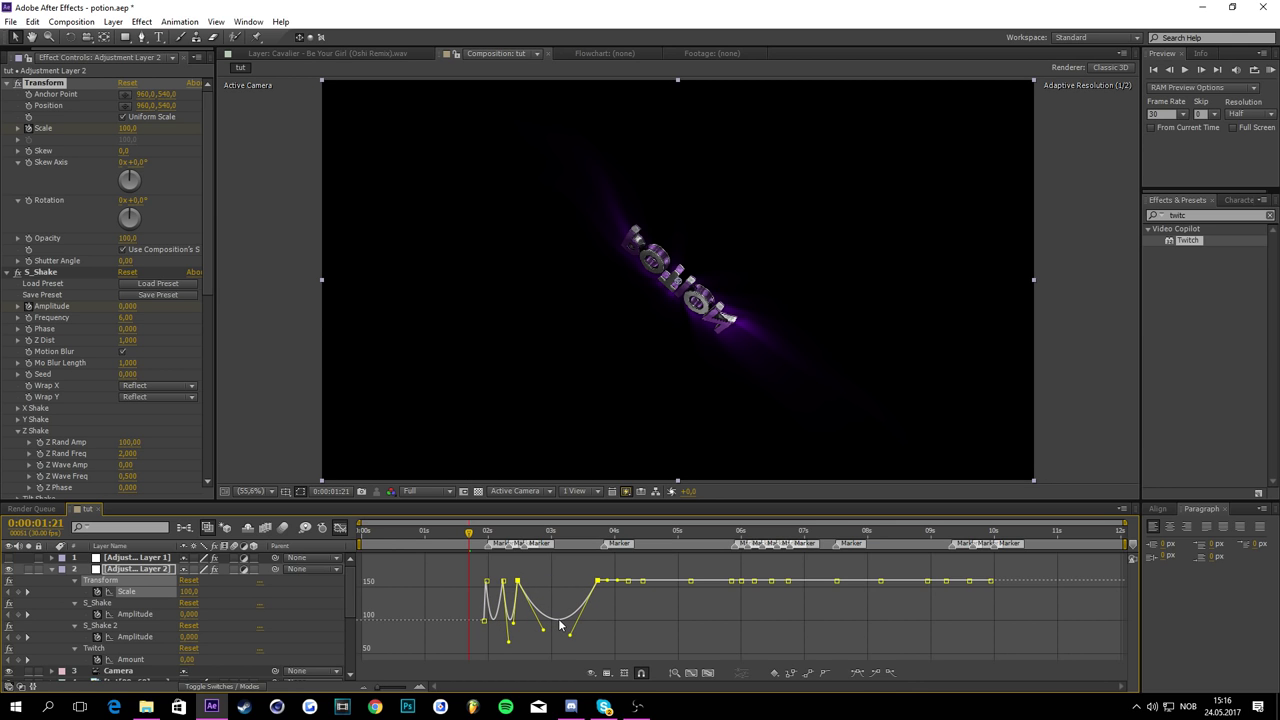
{"action": "left_click_drag", "start_coordinate": [612, 581], "coordinate": [615, 625]}
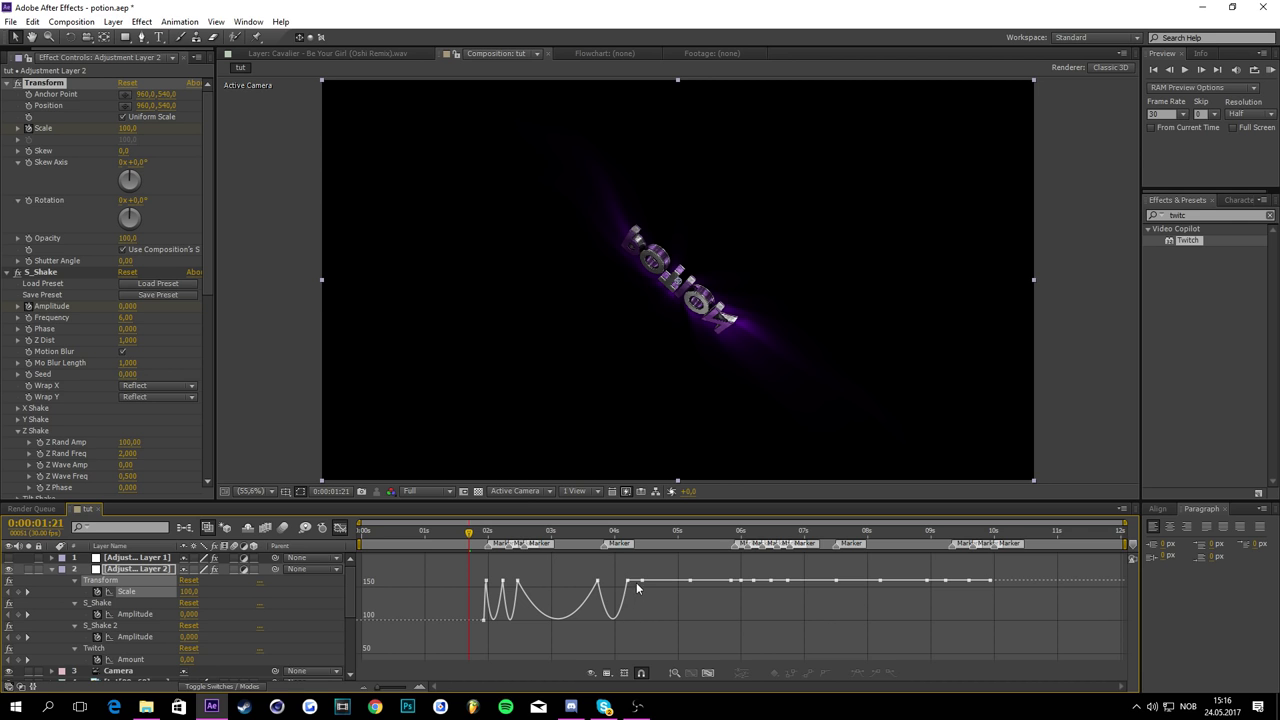
{"action": "left_click_drag", "start_coordinate": [636, 581], "coordinate": [636, 622]}
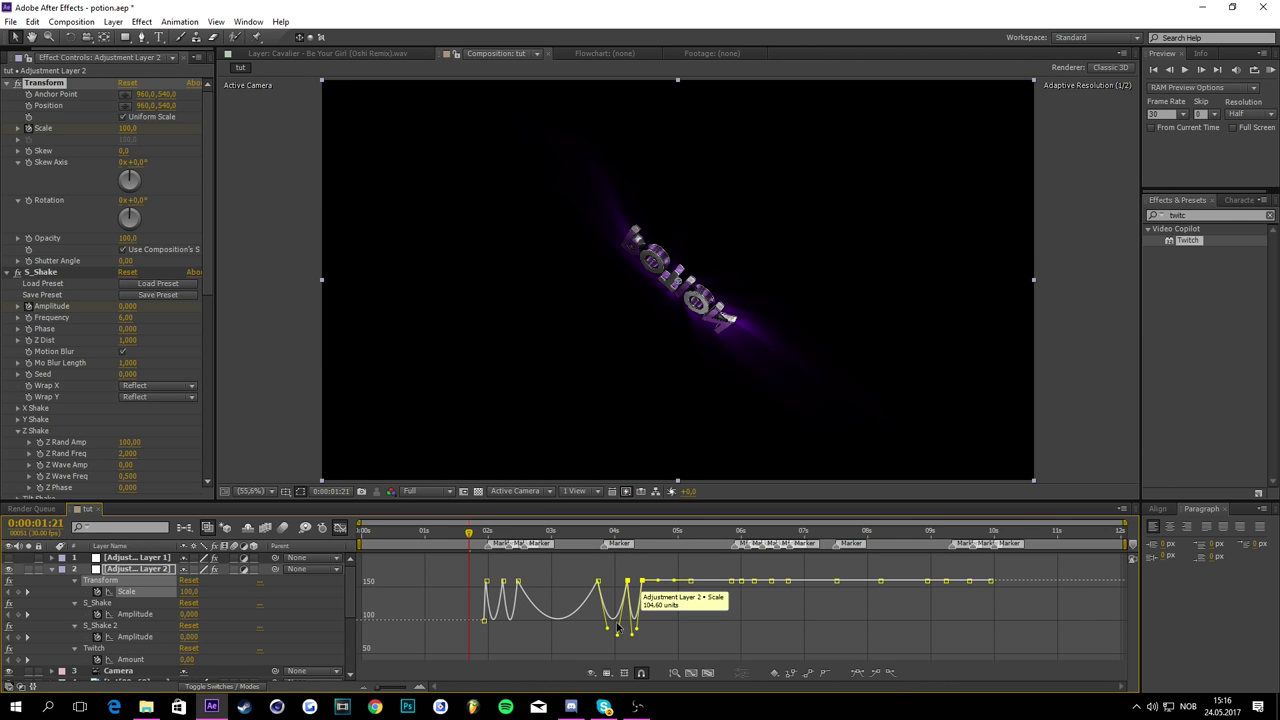
Step: Pull the Scale curve down to about 100 between the keyframes from about 4.5 to 6 seconds
{"action": "left_click_drag", "start_coordinate": [386, 688], "coordinate": [367, 690]}
{"action": "left_click_drag", "start_coordinate": [660, 582], "coordinate": [660, 630]}
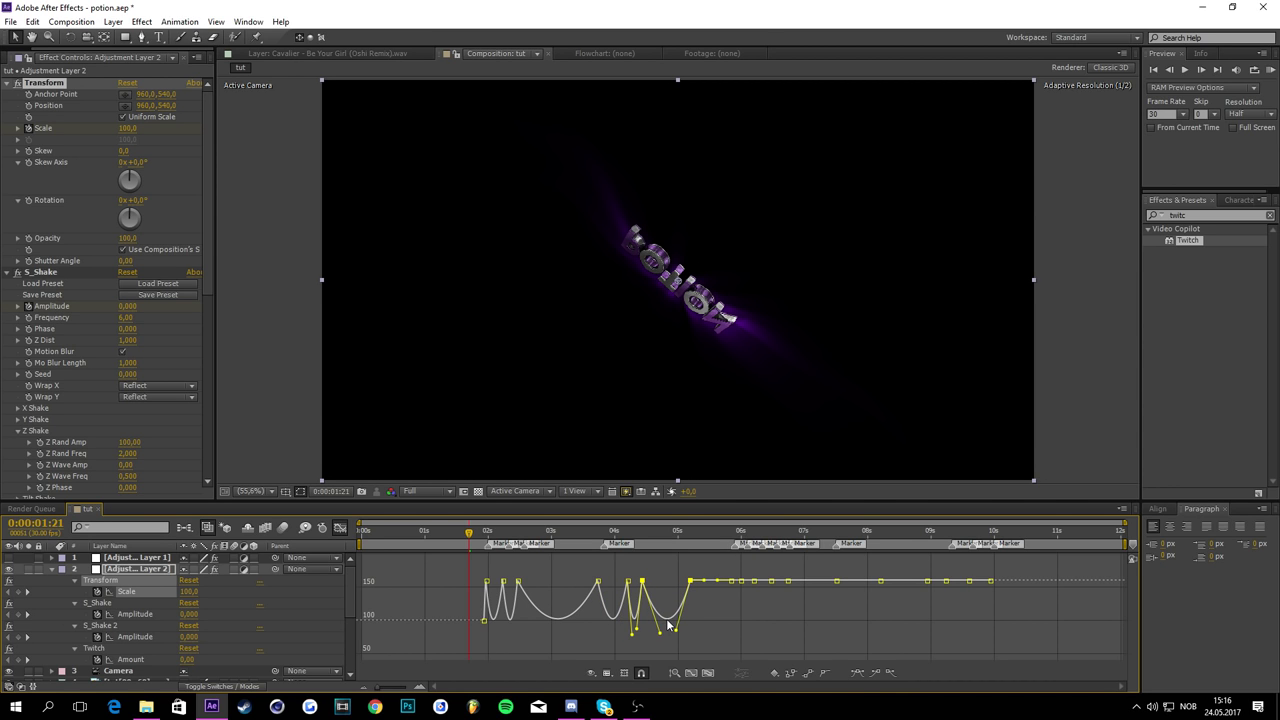
{"action": "left_click_drag", "start_coordinate": [708, 582], "coordinate": [710, 625]}
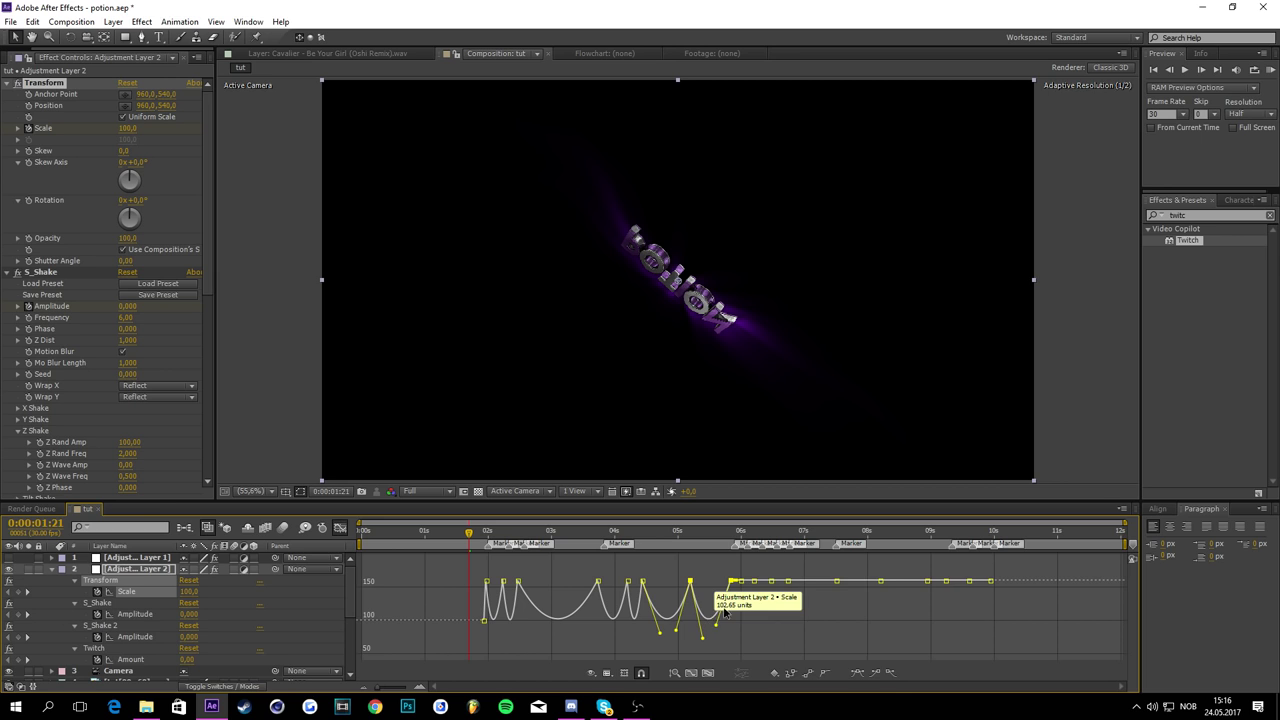
{"action": "left_click", "coordinate": [727, 597]}
{"action": "left_click_drag", "start_coordinate": [737, 584], "coordinate": [738, 592]}
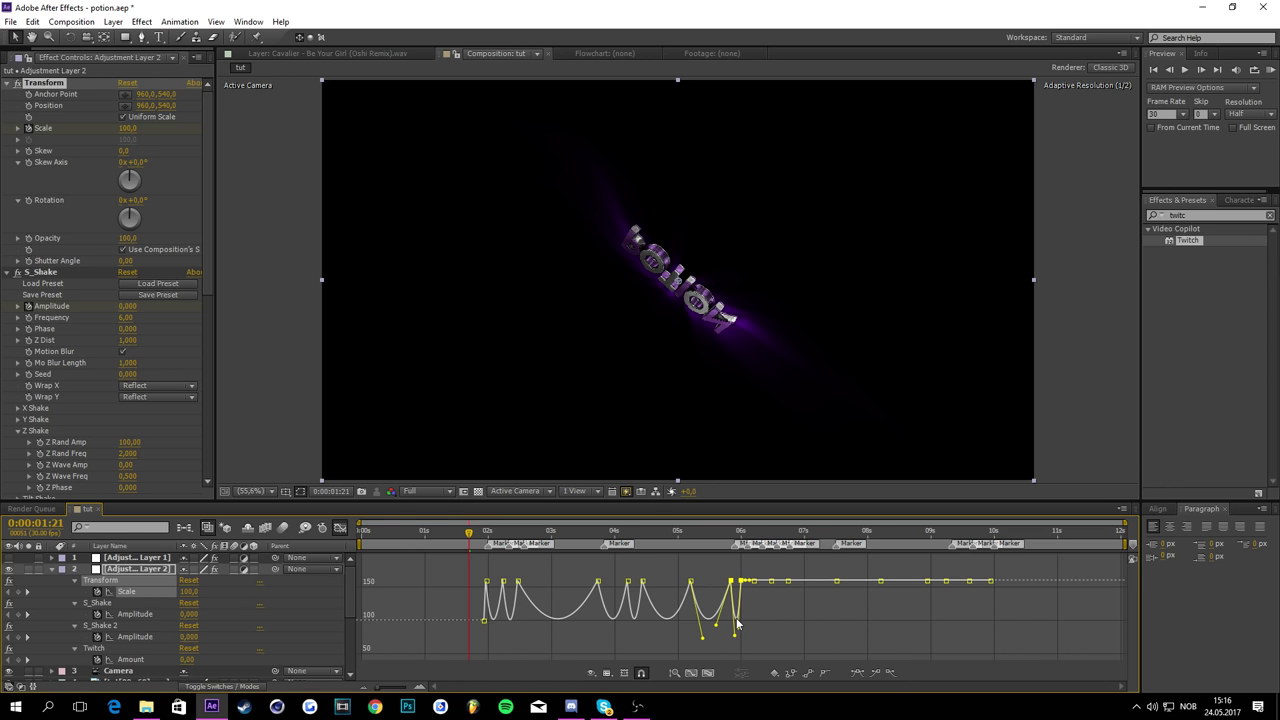
{"action": "left_click_drag", "start_coordinate": [736, 619], "coordinate": [737, 628]}
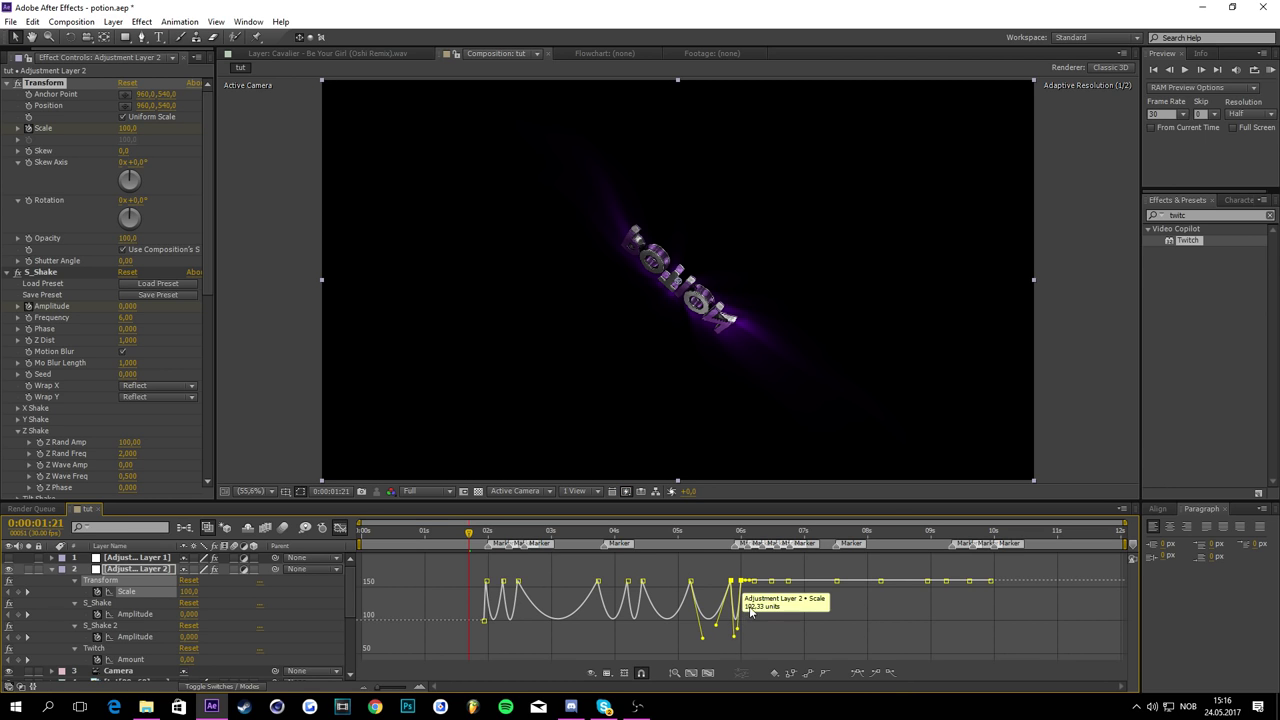
{"action": "left_click", "coordinate": [742, 595]}
Step: Form the same dips to about 100 in the Scale curve between the closely spaced keyframes from 6 to 6.7 seconds
{"action": "left_click_drag", "start_coordinate": [749, 582], "coordinate": [783, 627]}
{"action": "left_click", "coordinate": [762, 594]}
{"action": "left_click", "coordinate": [779, 602]}
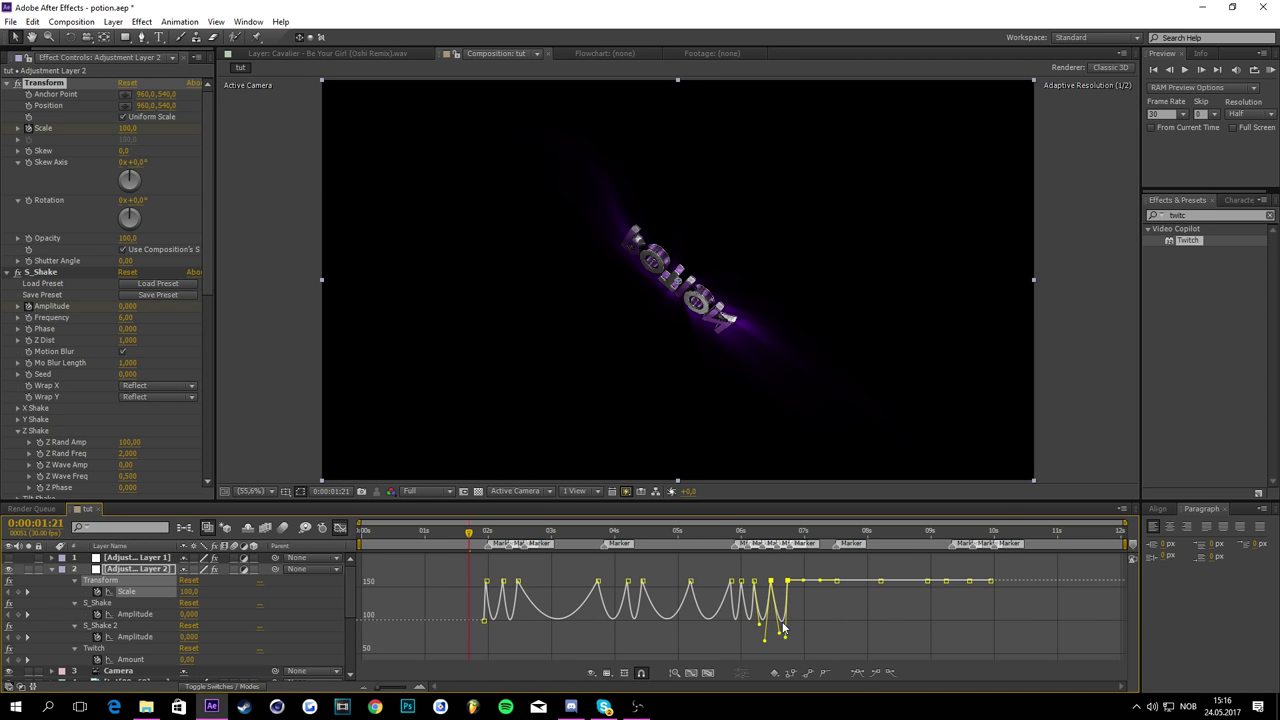
{"action": "left_click", "coordinate": [809, 597]}
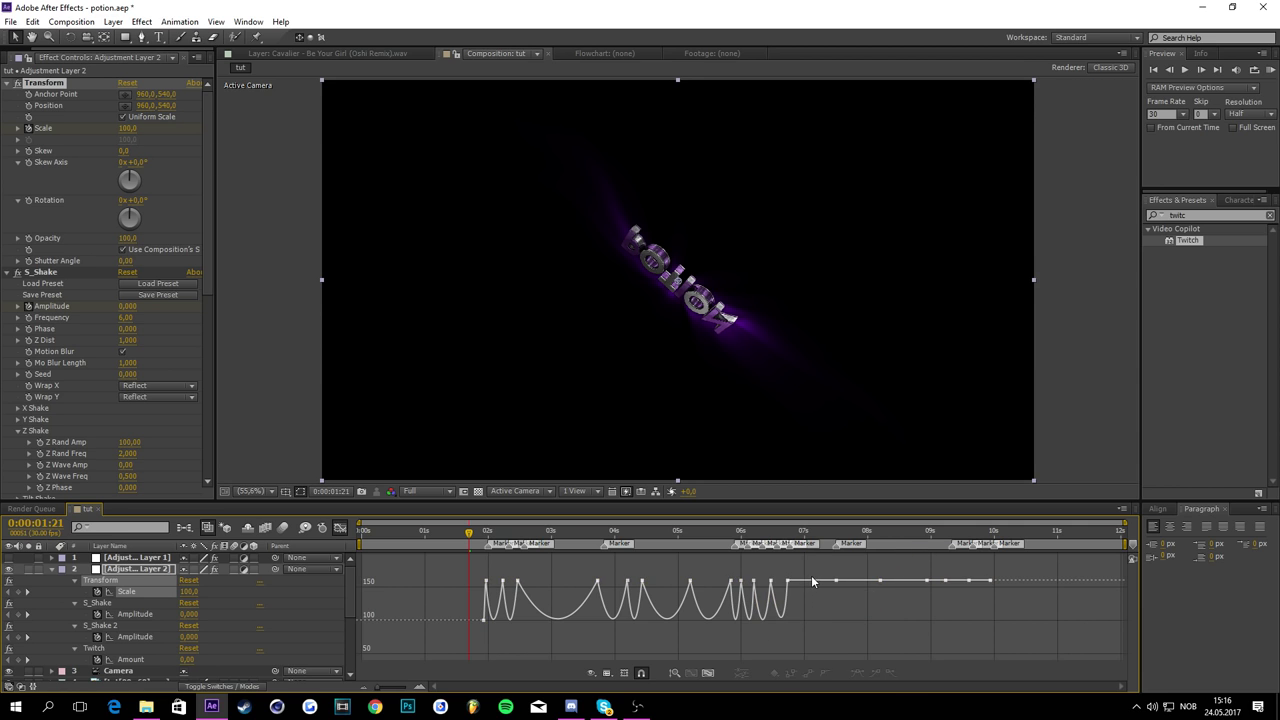
Step: Bend the remaining Scale curve segments up to about 10 seconds down to about 100 and close the Graph Editor
{"action": "left_click_drag", "start_coordinate": [812, 581], "coordinate": [814, 622]}
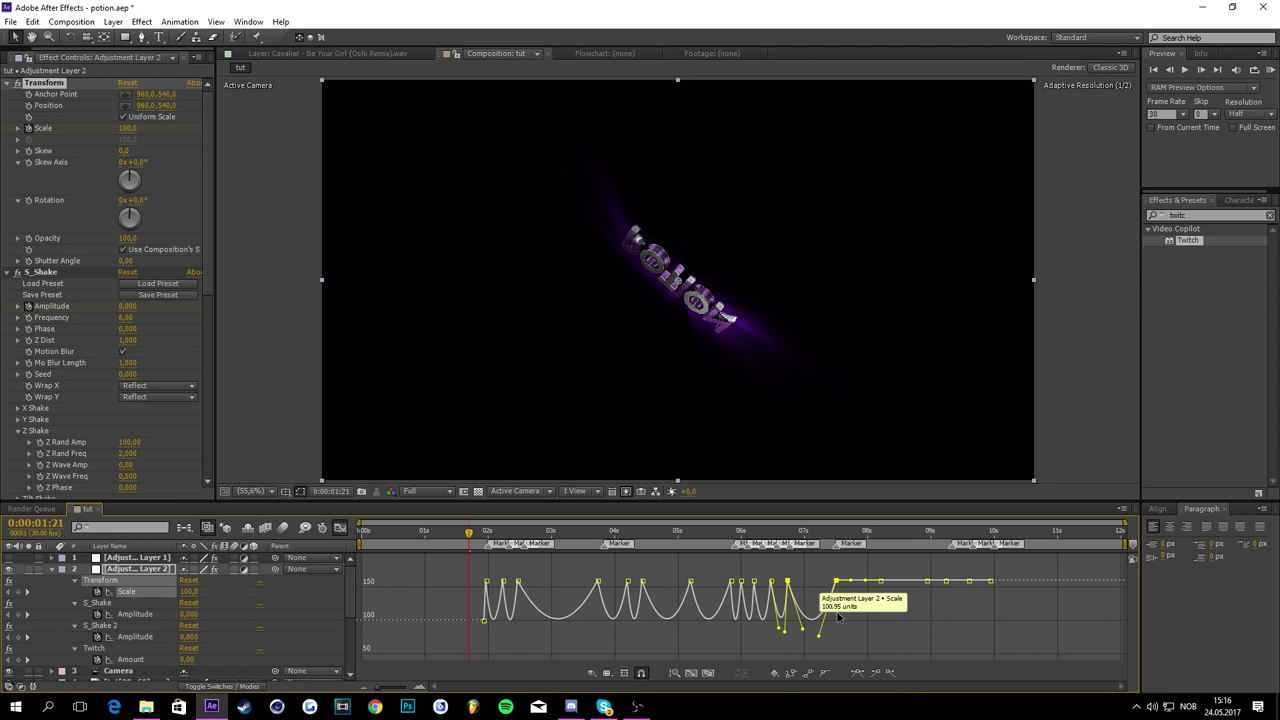
{"action": "left_click", "coordinate": [842, 591]}
{"action": "left_click_drag", "start_coordinate": [854, 581], "coordinate": [982, 619]}
{"action": "left_click", "coordinate": [972, 595]}
{"action": "left_click", "coordinate": [340, 528]}
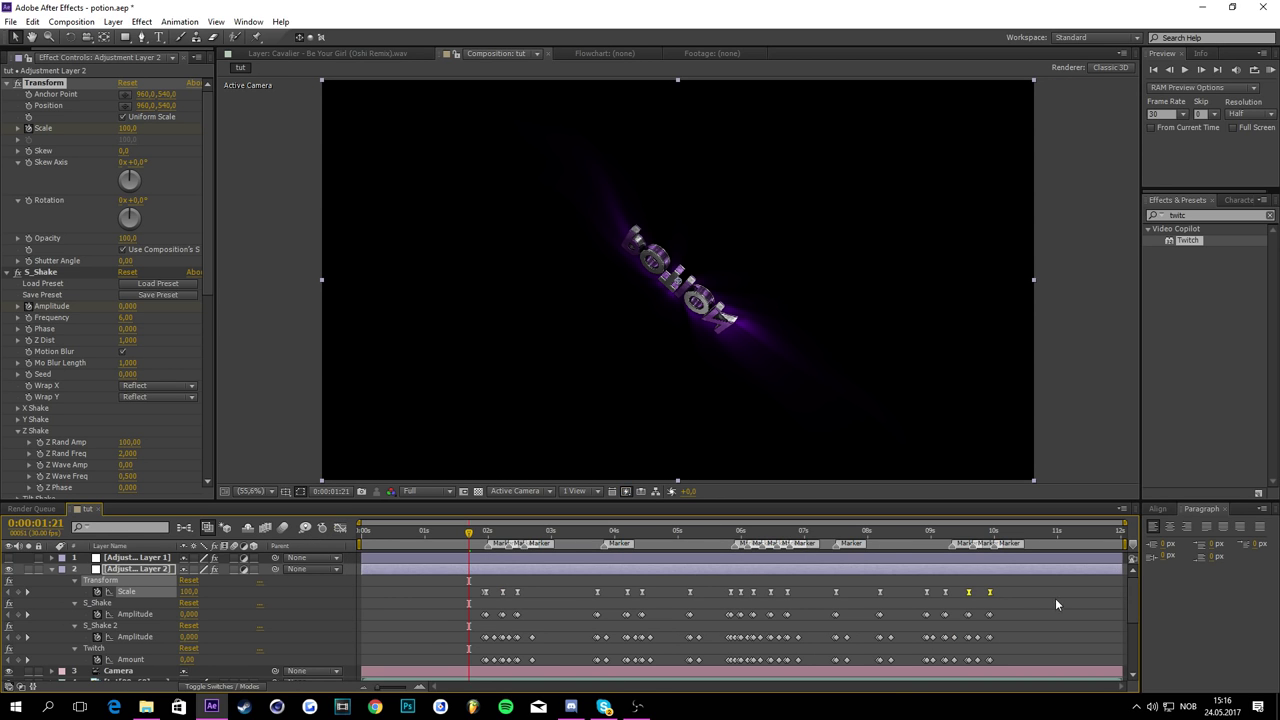
Step: Copy the zero-value keyframes of both S_Shake Amplitudes and Twitch Amount to the composition's end at 0:00:12:00
{"action": "left_click", "coordinate": [1017, 590]}
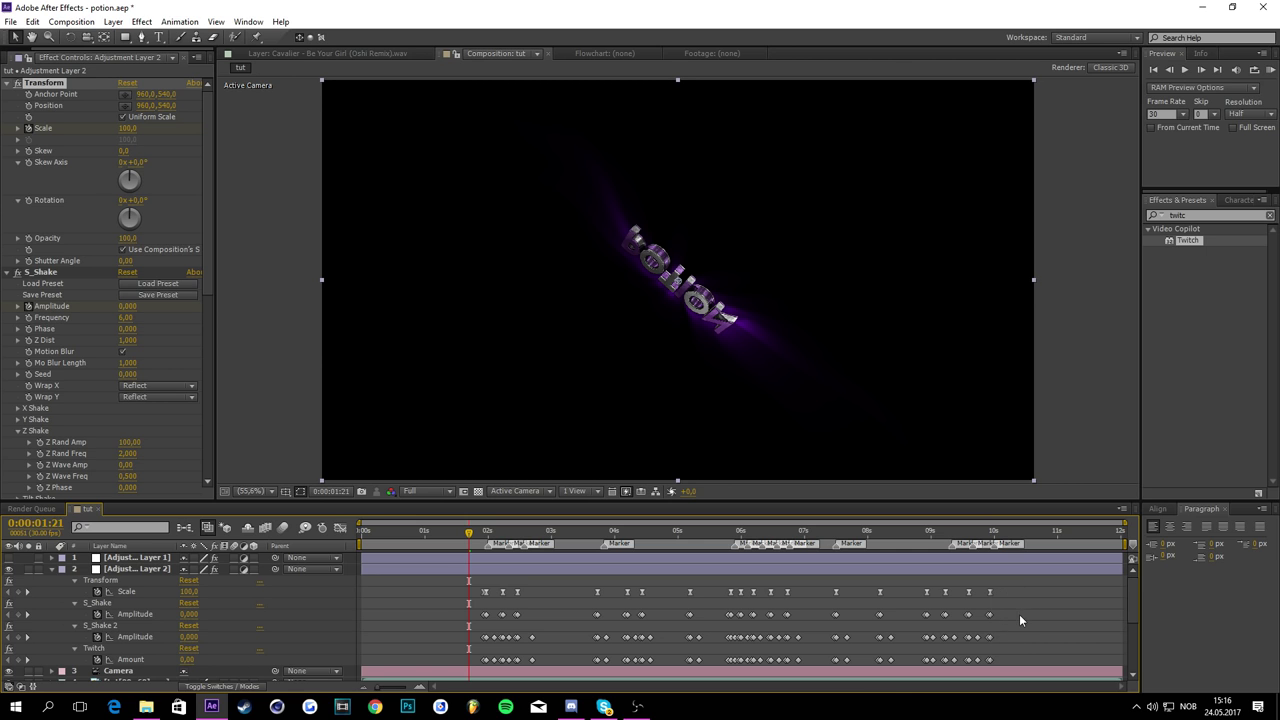
{"action": "left_click_drag", "start_coordinate": [1019, 614], "coordinate": [993, 660]}
{"action": "left_click_drag", "start_coordinate": [1001, 611], "coordinate": [988, 662]}
{"action": "left_click_drag", "start_coordinate": [1028, 536], "coordinate": [1100, 531]}
Step: Copy the S_Shake 2 Amplitude and Twitch Amount keyframes from just before 10 seconds to 0:00:10:04
{"action": "left_click_drag", "start_coordinate": [979, 630], "coordinate": [978, 668]}
{"action": "left_click", "coordinate": [1000, 545]}
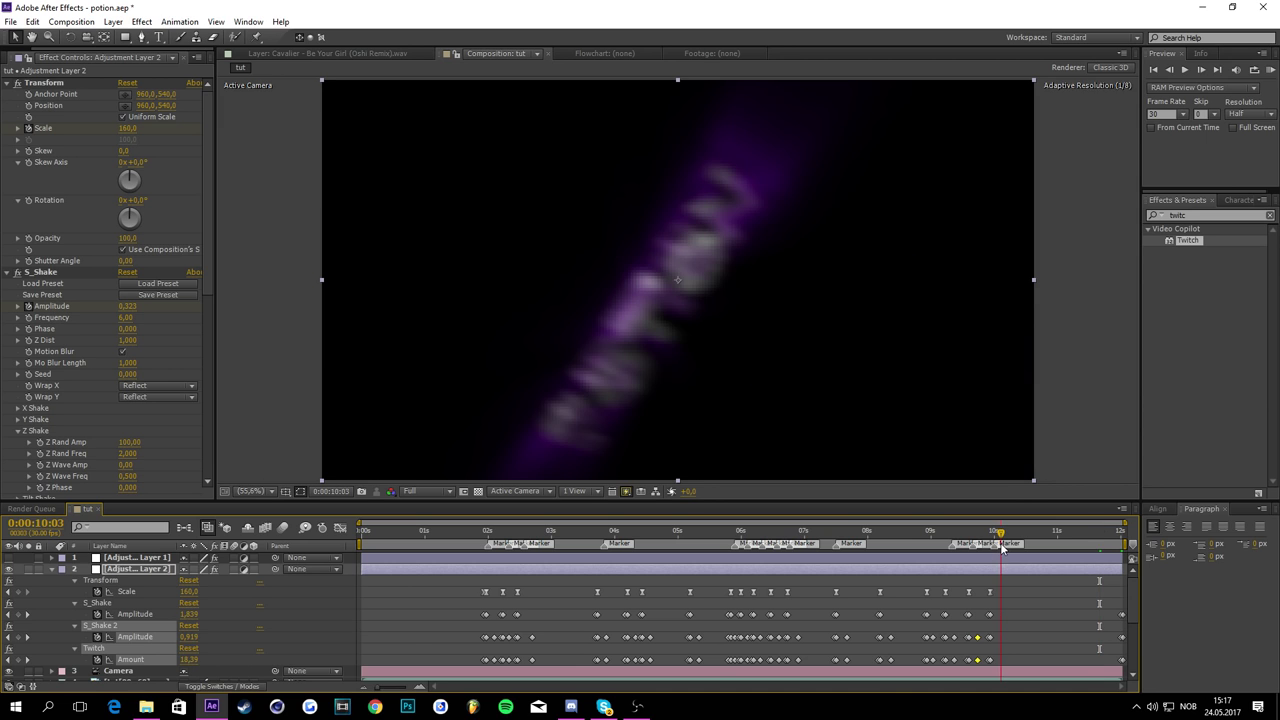
{"action": "left_click", "coordinate": [1002, 535]}
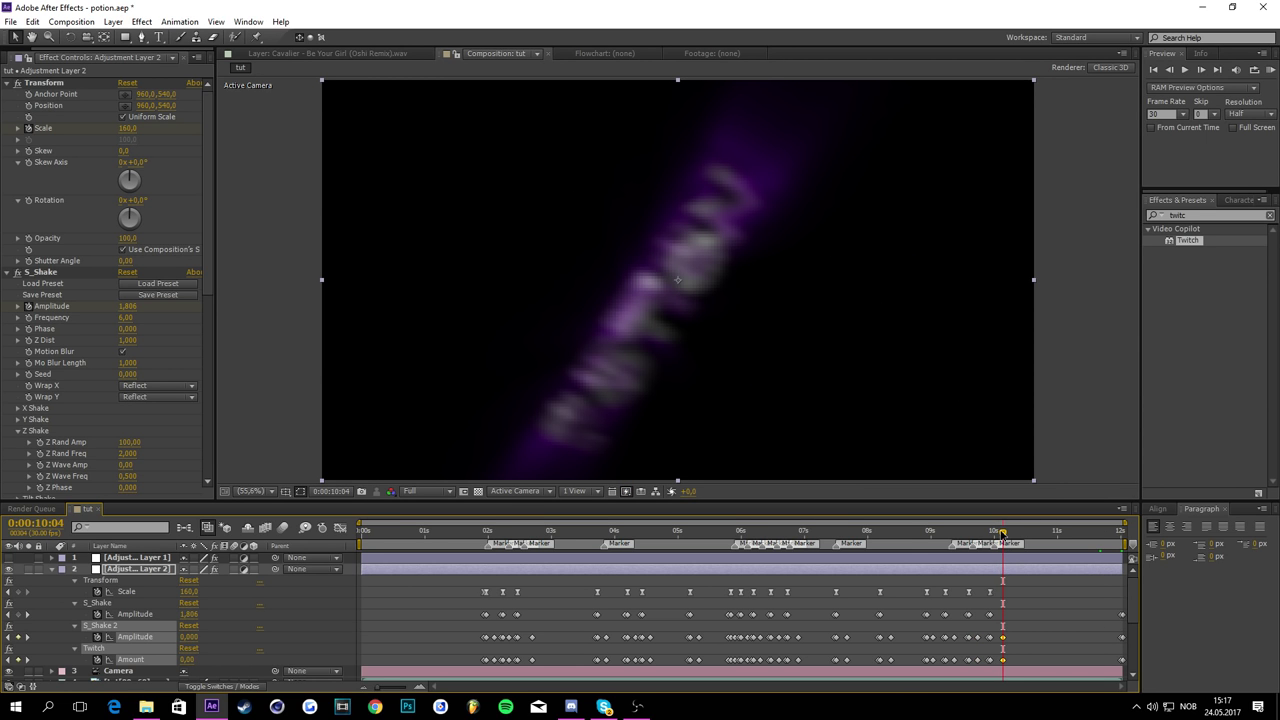
Step: Set the Transform effect's Scale to 100 at 0:00:12:00 on Adjustment Layer 2
{"action": "left_click_drag", "start_coordinate": [1002, 535], "coordinate": [1124, 472]}
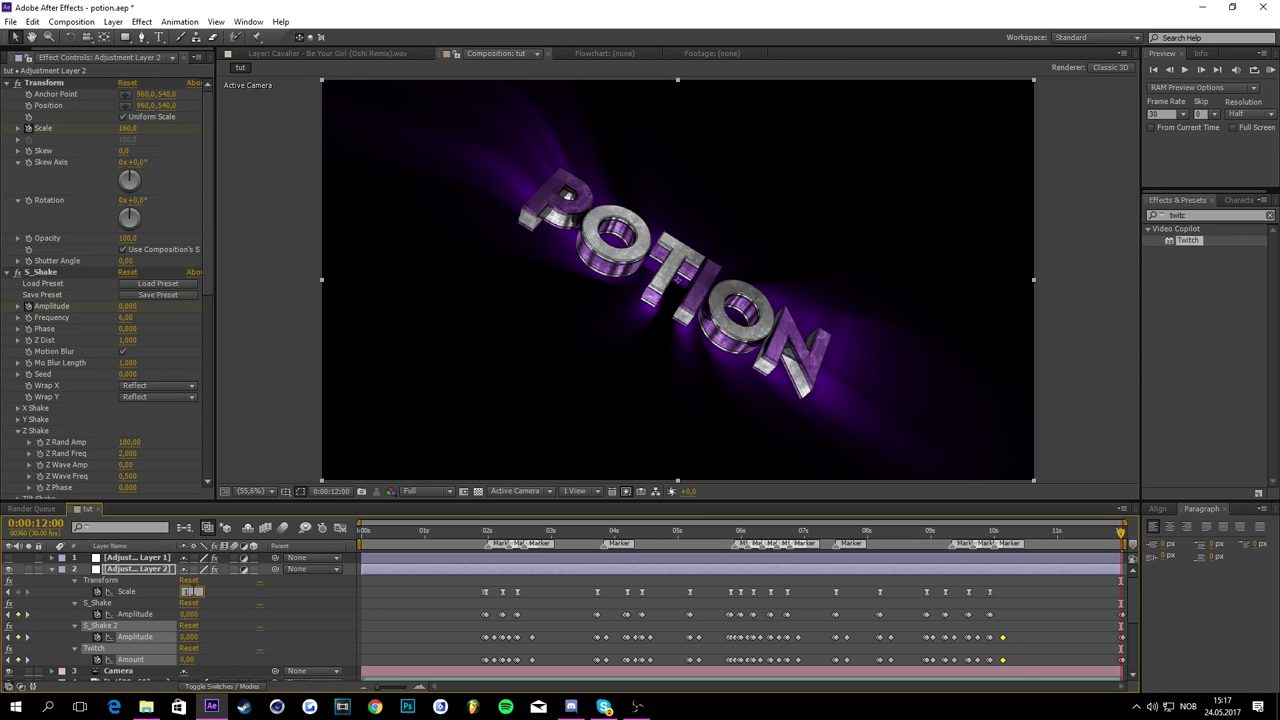
{"action": "left_click", "coordinate": [225, 593]}
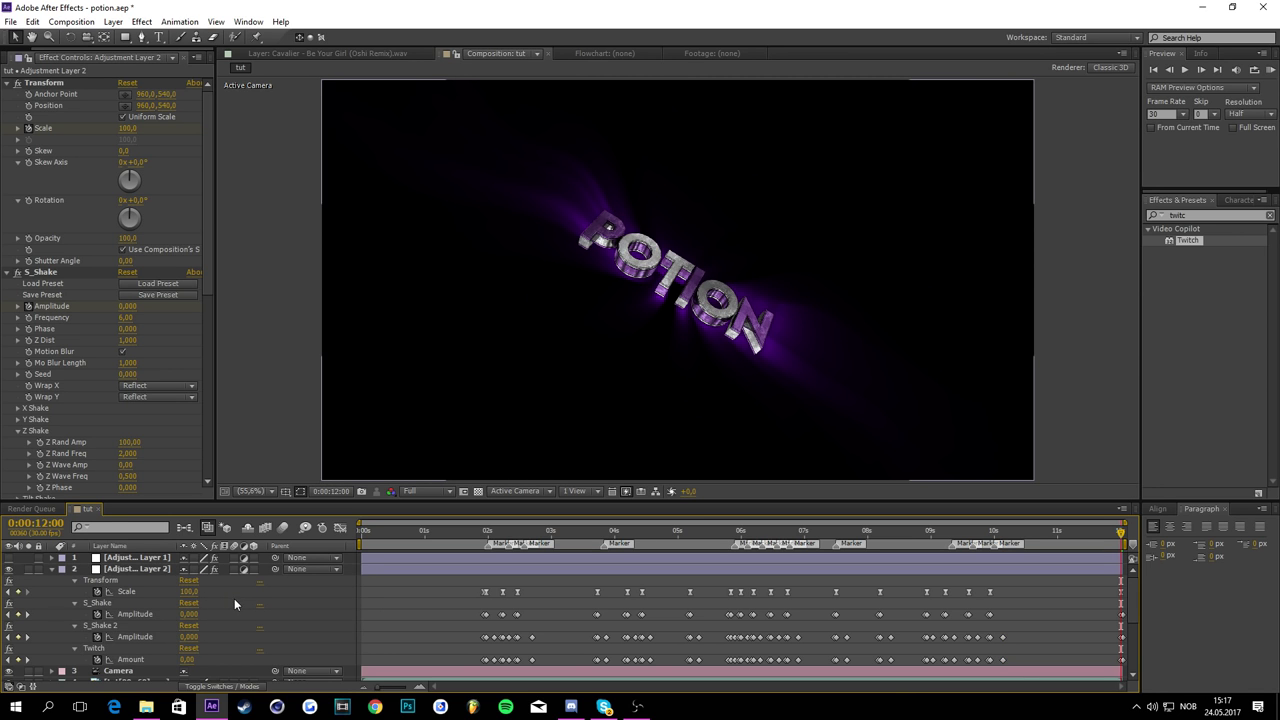
Step: Steepen the Bezier handles of the Scale keyframes from about 2 to 7.5 seconds in the Graph Editor to sharpen the peaks
{"action": "left_click_drag", "start_coordinate": [1030, 536], "coordinate": [668, 462]}
{"action": "left_click_drag", "start_coordinate": [667, 531], "coordinate": [637, 457]}
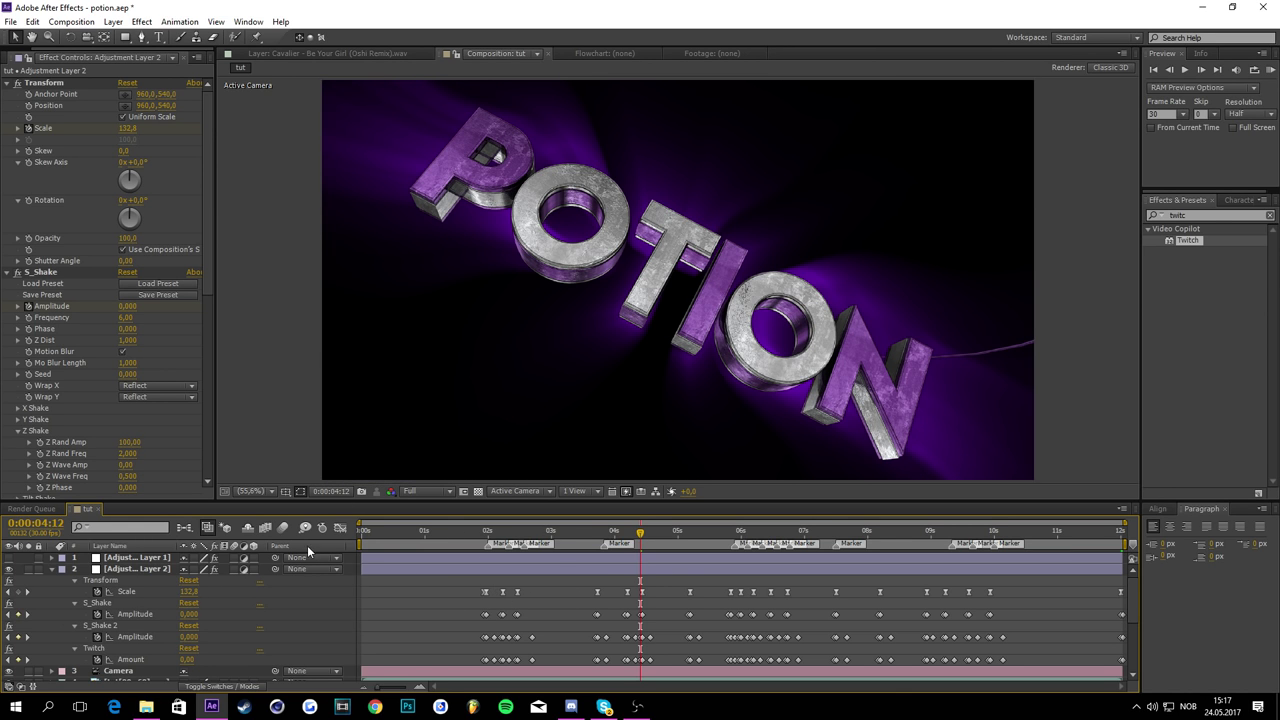
{"action": "left_click", "coordinate": [340, 528]}
{"action": "left_click", "coordinate": [146, 592]}
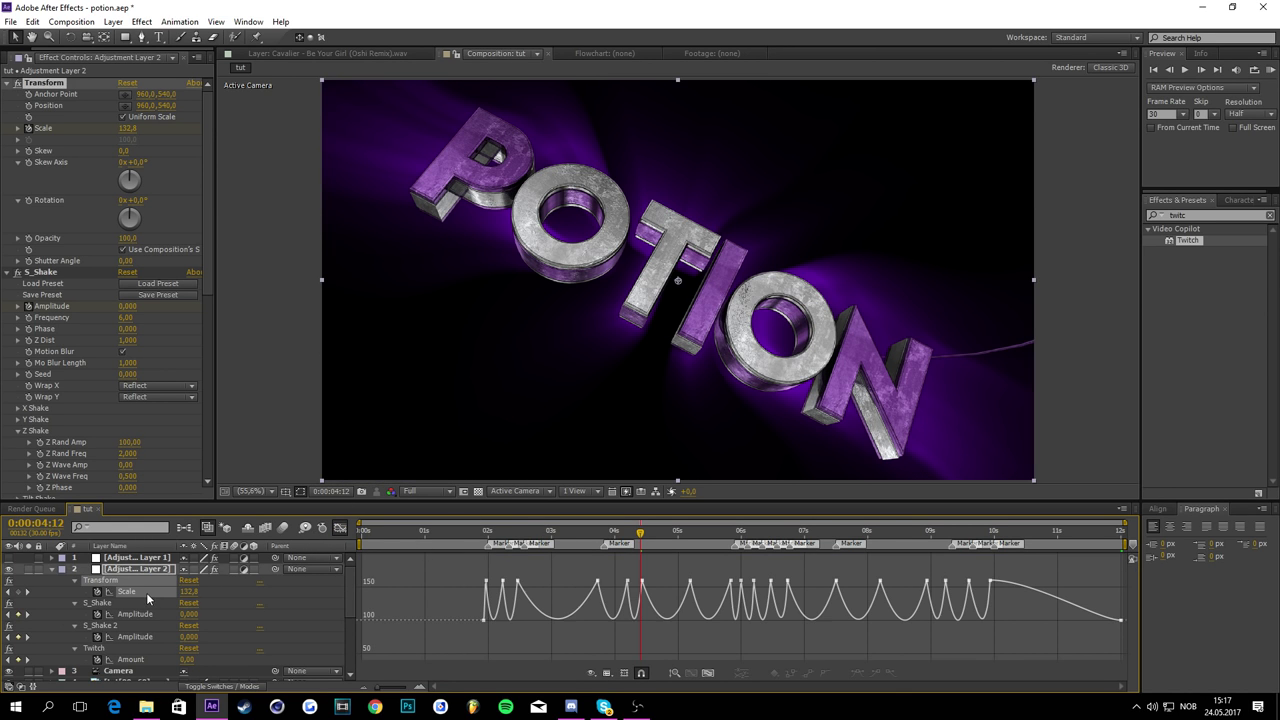
{"action": "left_click", "coordinate": [489, 582]}
{"action": "left_click_drag", "start_coordinate": [497, 633], "coordinate": [839, 645]}
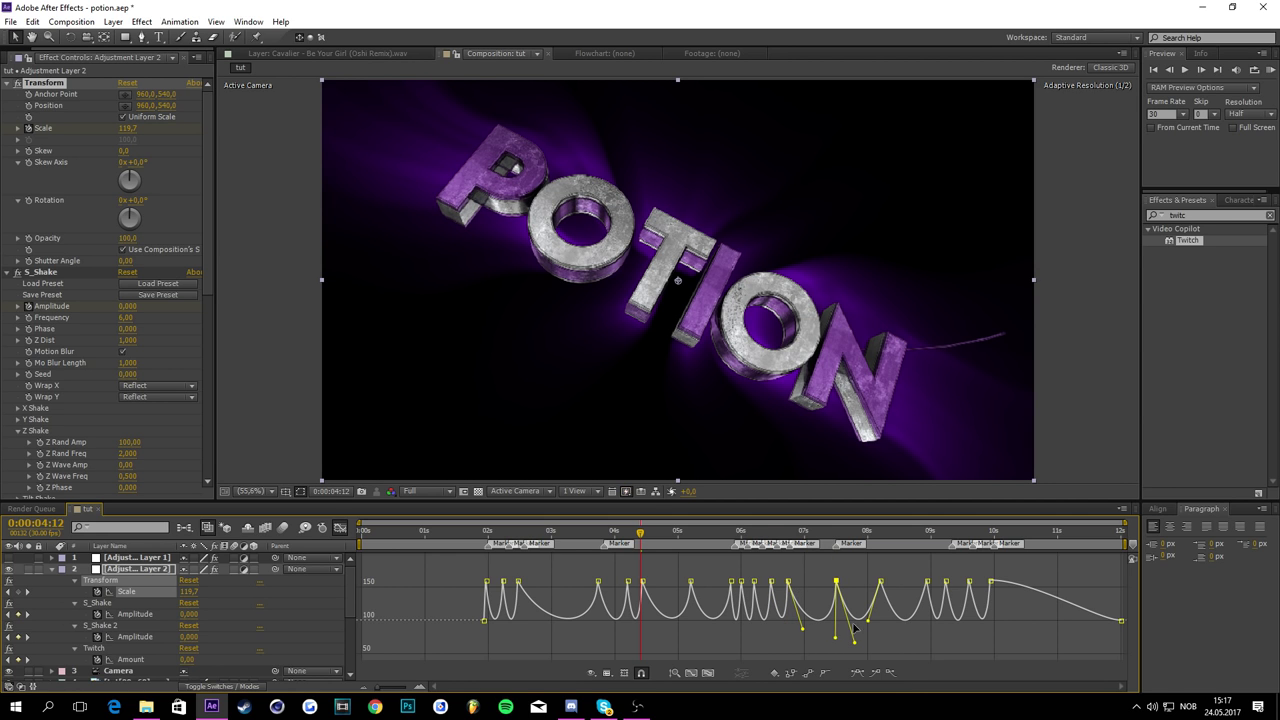
Step: Adjust the remaining Scale keyframe handles from about 8 to 10 seconds, close the Graph Editor and save the project
{"action": "left_click", "coordinate": [874, 622]}
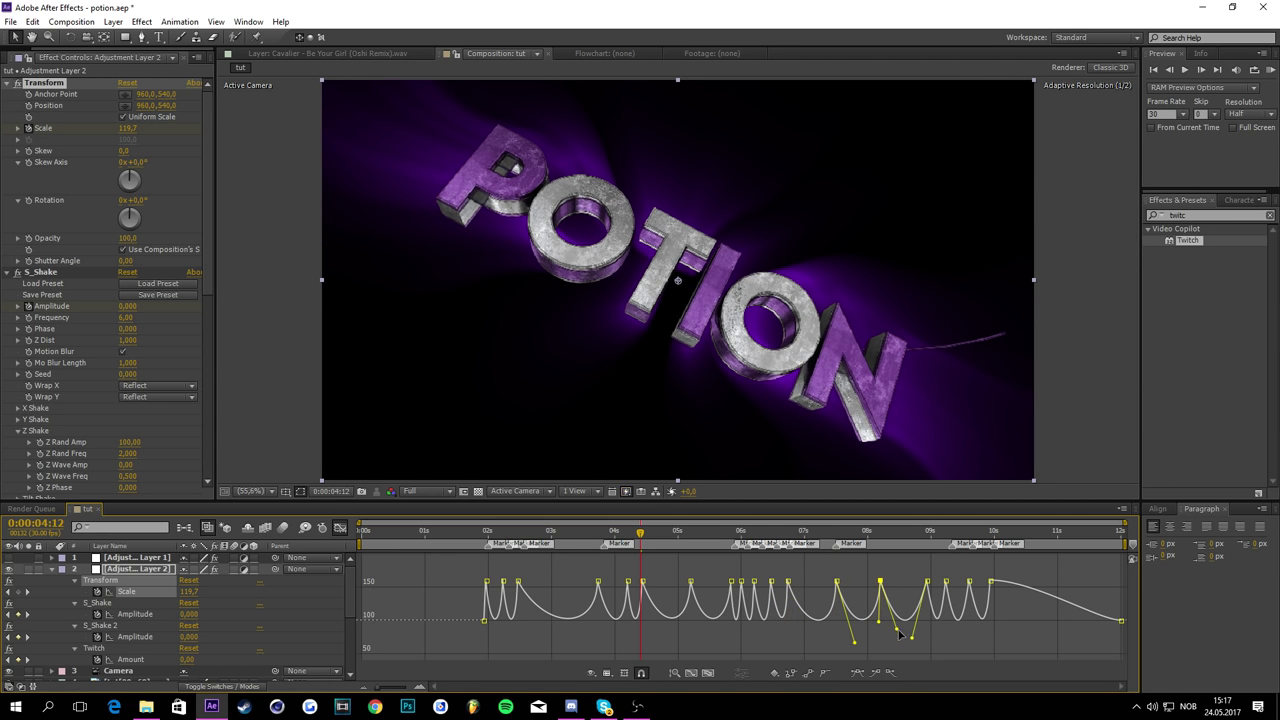
{"action": "left_click", "coordinate": [928, 642]}
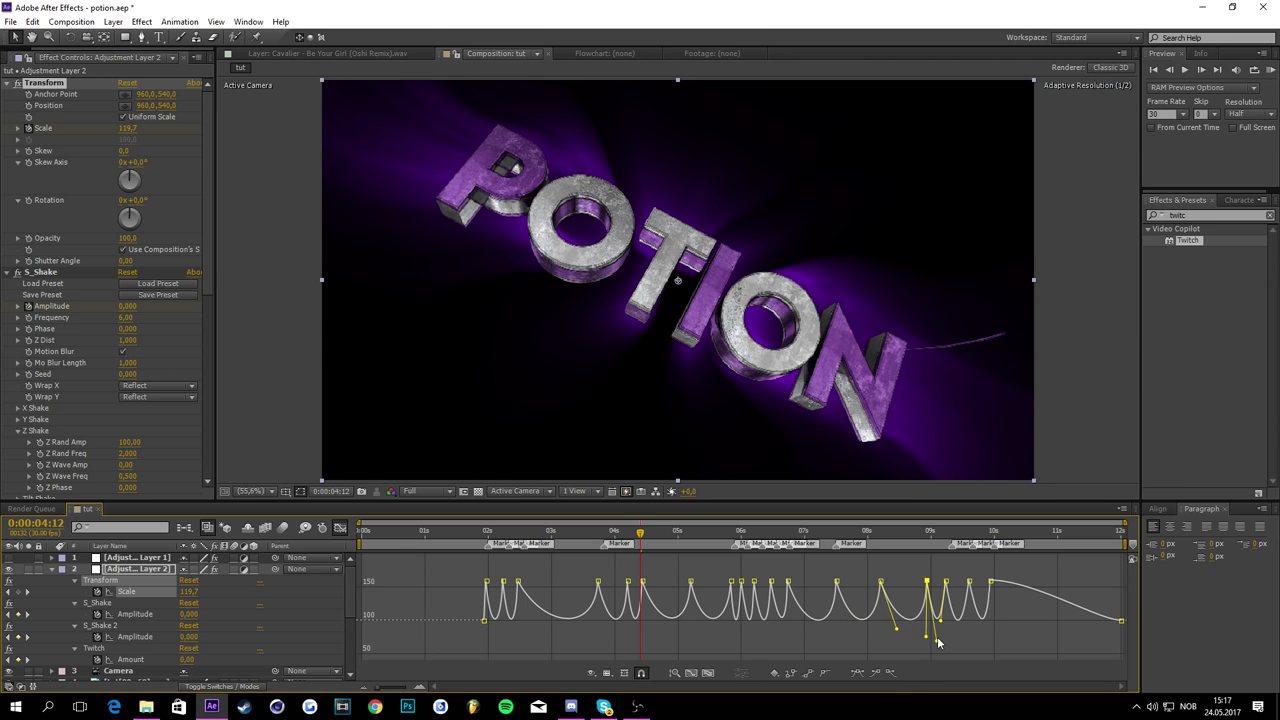
{"action": "left_click", "coordinate": [972, 634]}
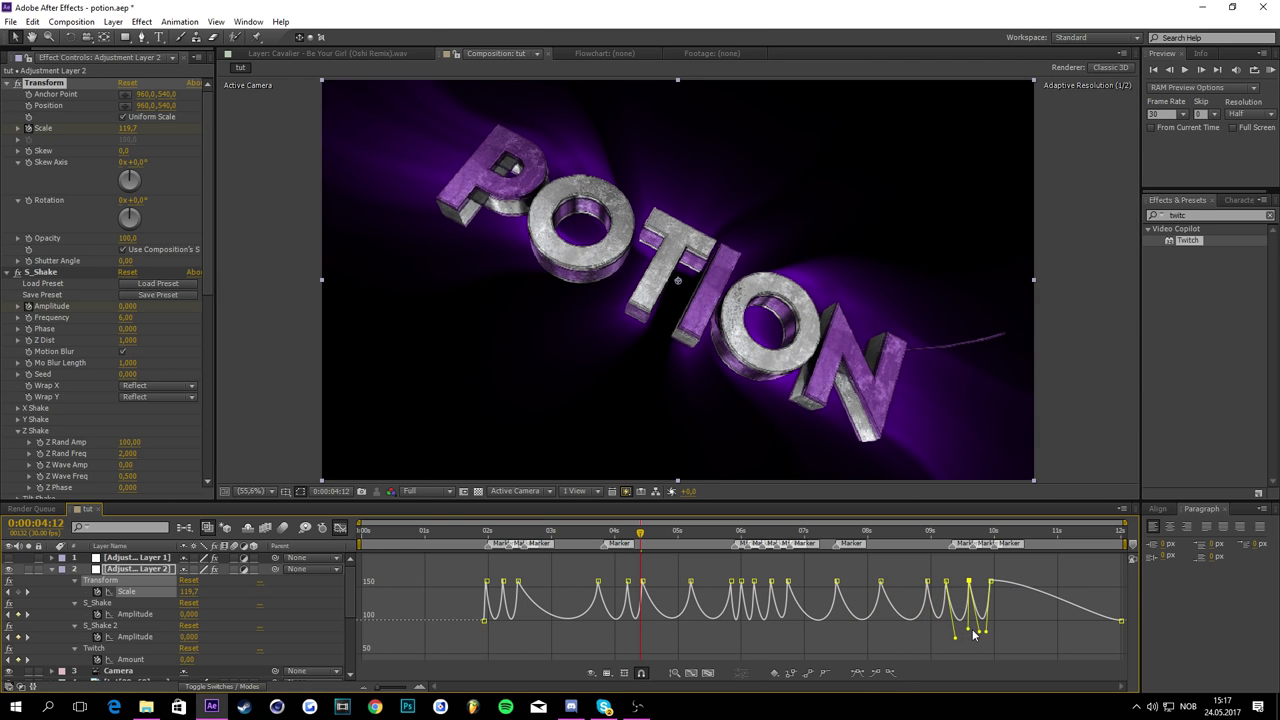
{"action": "left_click", "coordinate": [988, 634]}
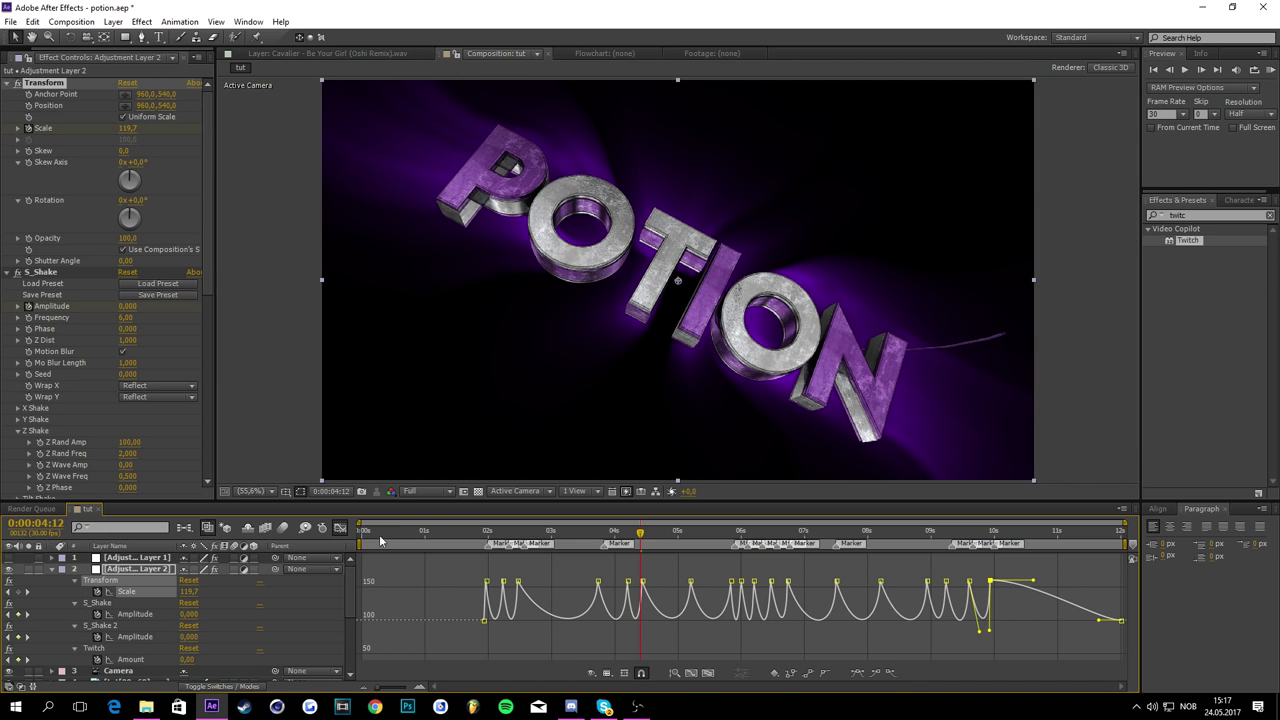
{"action": "left_click", "coordinate": [340, 527]}
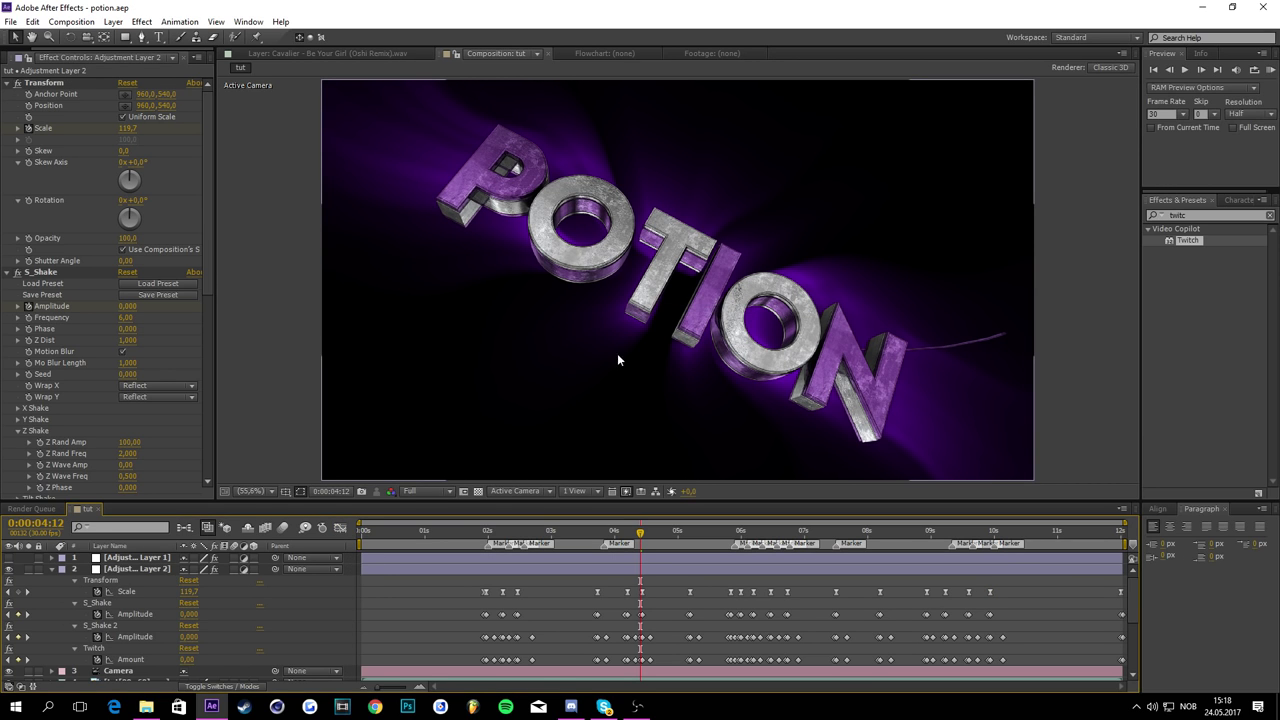
Step: Play a RAM preview of the composition to check the beat-synced effects, and stop it
{"action": "left_click", "coordinate": [1270, 70]}
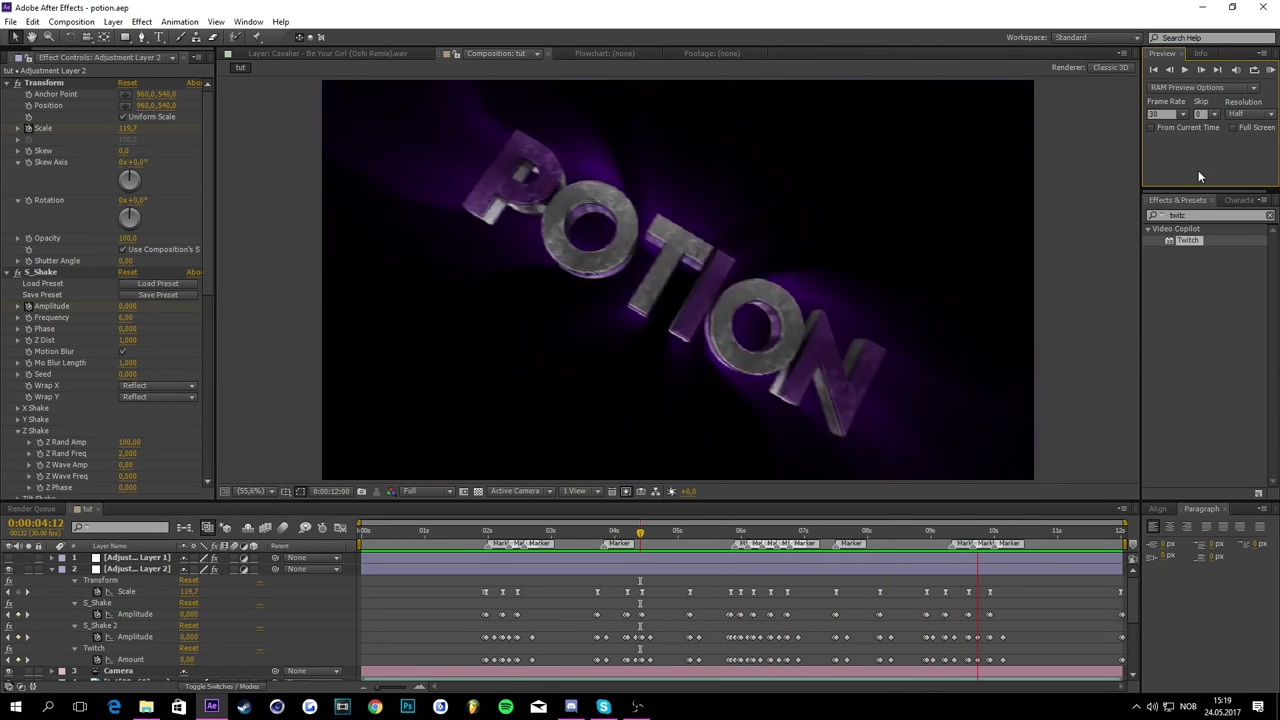
{"action": "left_click", "coordinate": [1260, 77]}
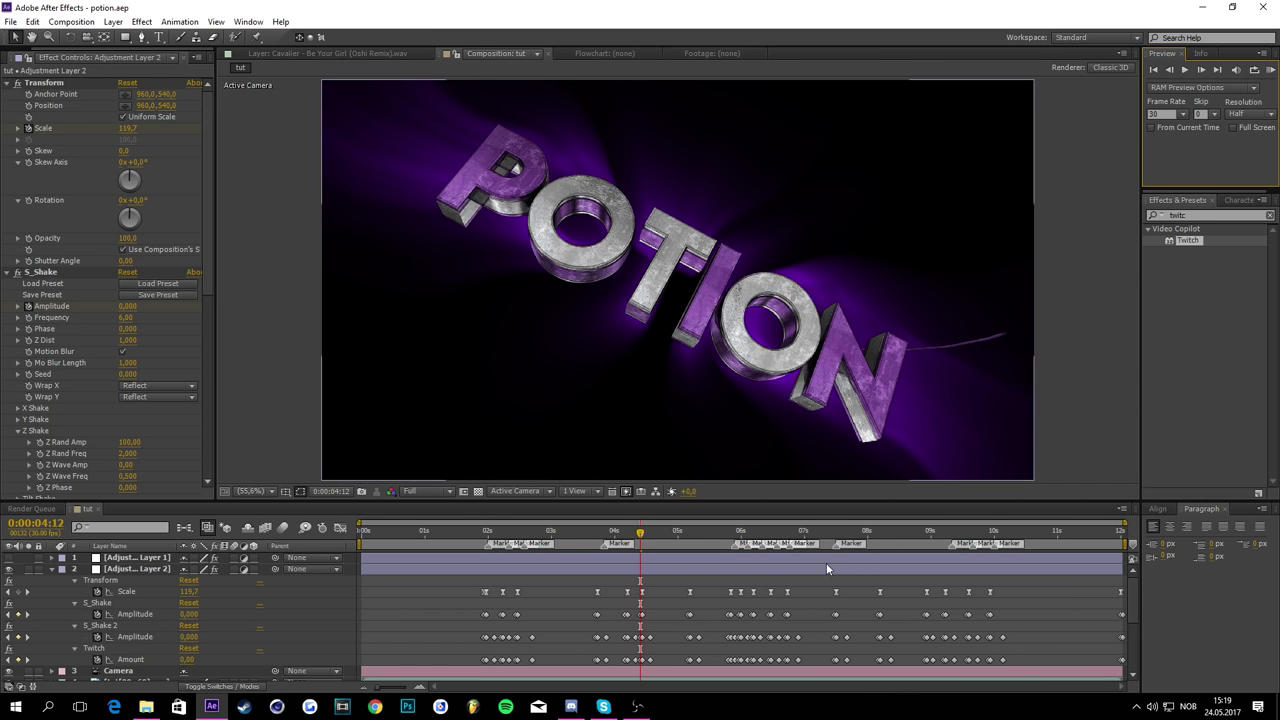
Step: Copy the Scale, S_Shake, S_Shake 2 and Twitch keyframe group near 8 seconds to 0:00:08:13
{"action": "left_click_drag", "start_coordinate": [795, 534], "coordinate": [894, 493]}
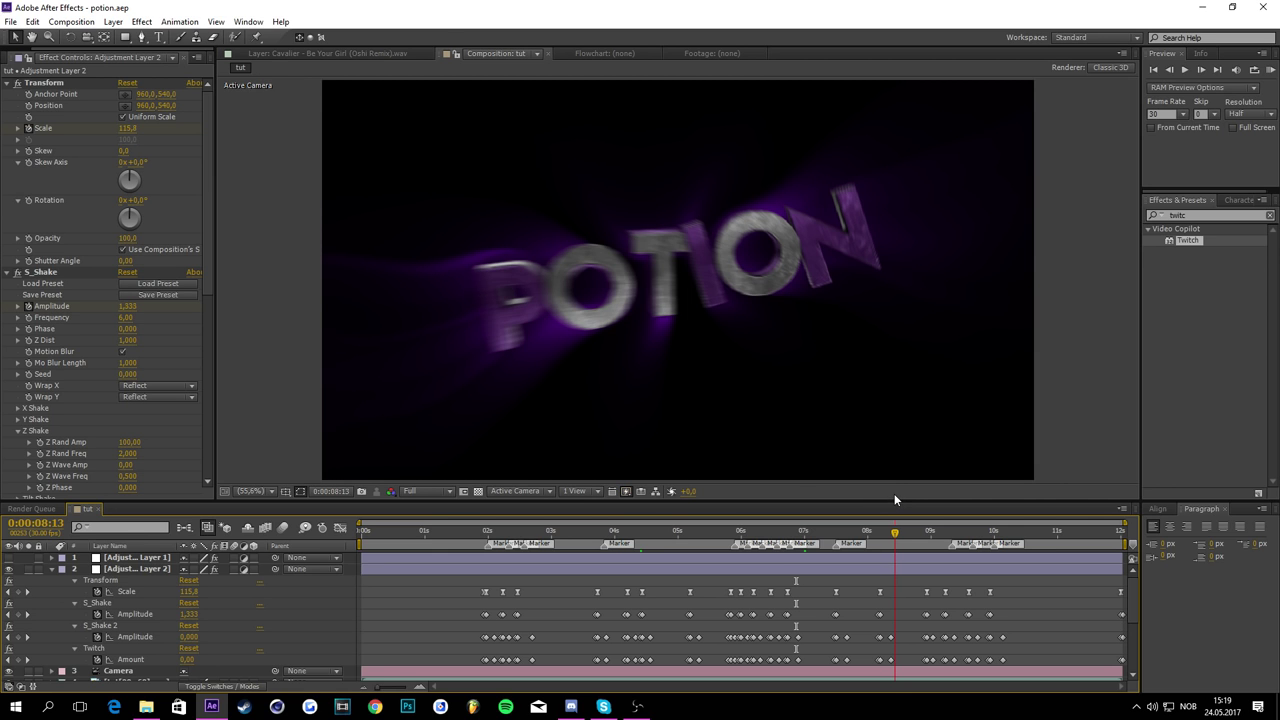
{"action": "left_click_drag", "start_coordinate": [904, 579], "coordinate": [874, 668]}
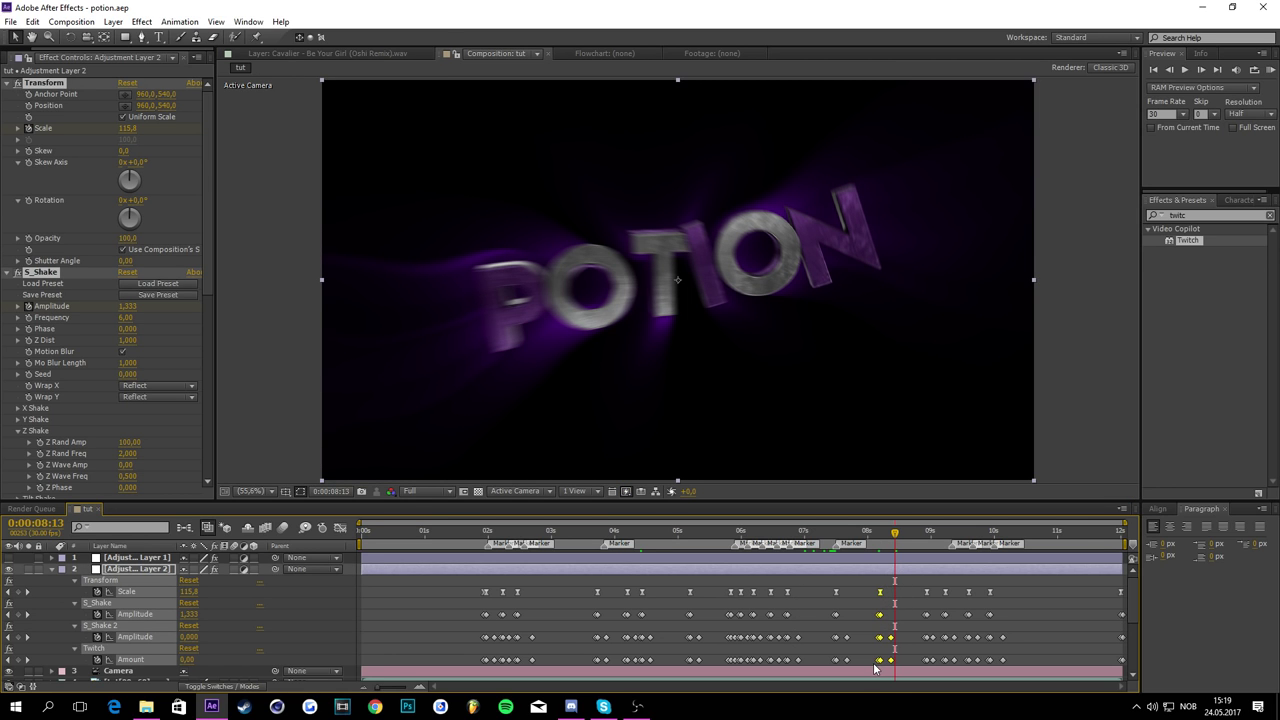
{"action": "left_click", "coordinate": [904, 595]}
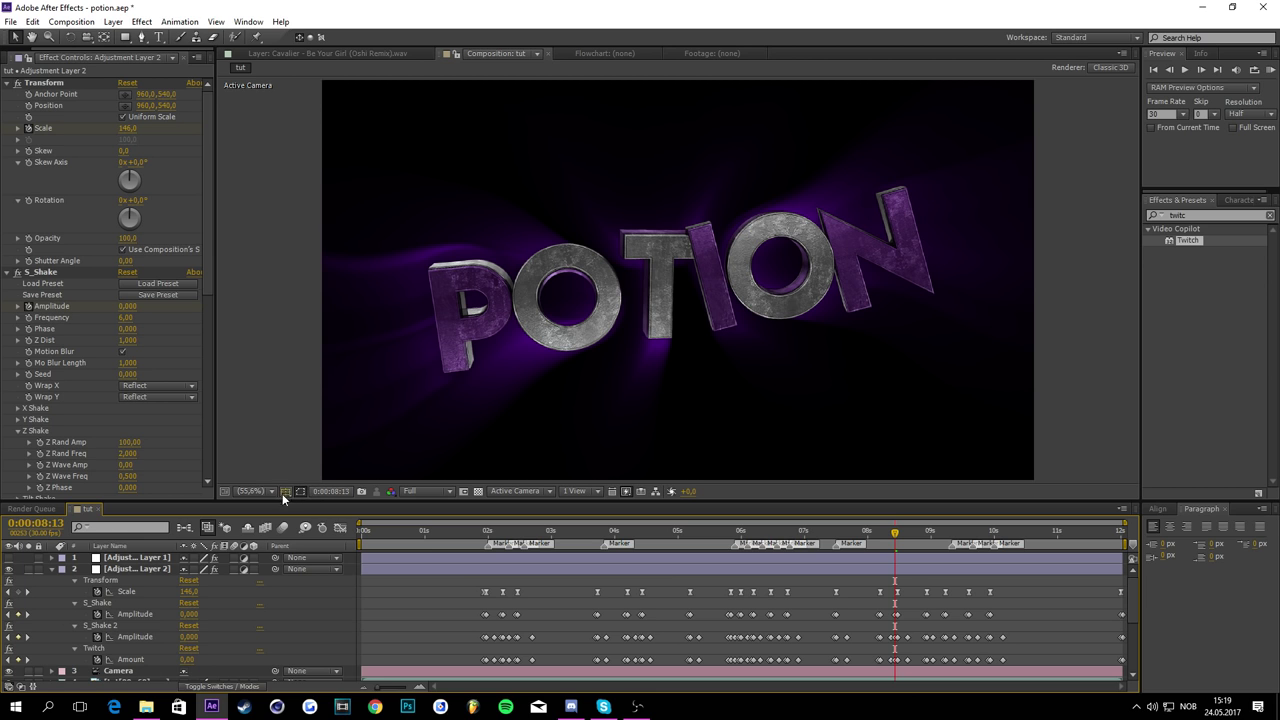
Step: Reshape the Scale curve around 8.5 seconds in the Graph Editor by steepening the handles of the newly pasted keyframe, and close the editor
{"action": "left_click", "coordinate": [343, 528]}
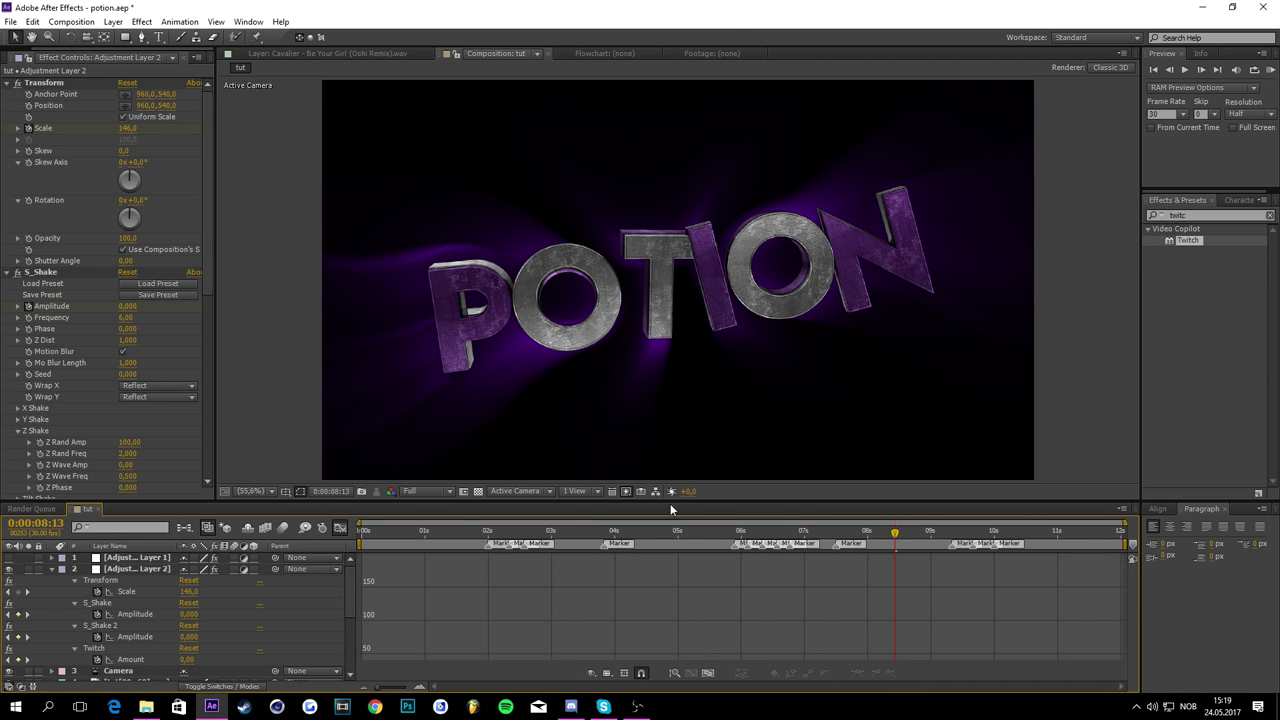
{"action": "left_click", "coordinate": [123, 590]}
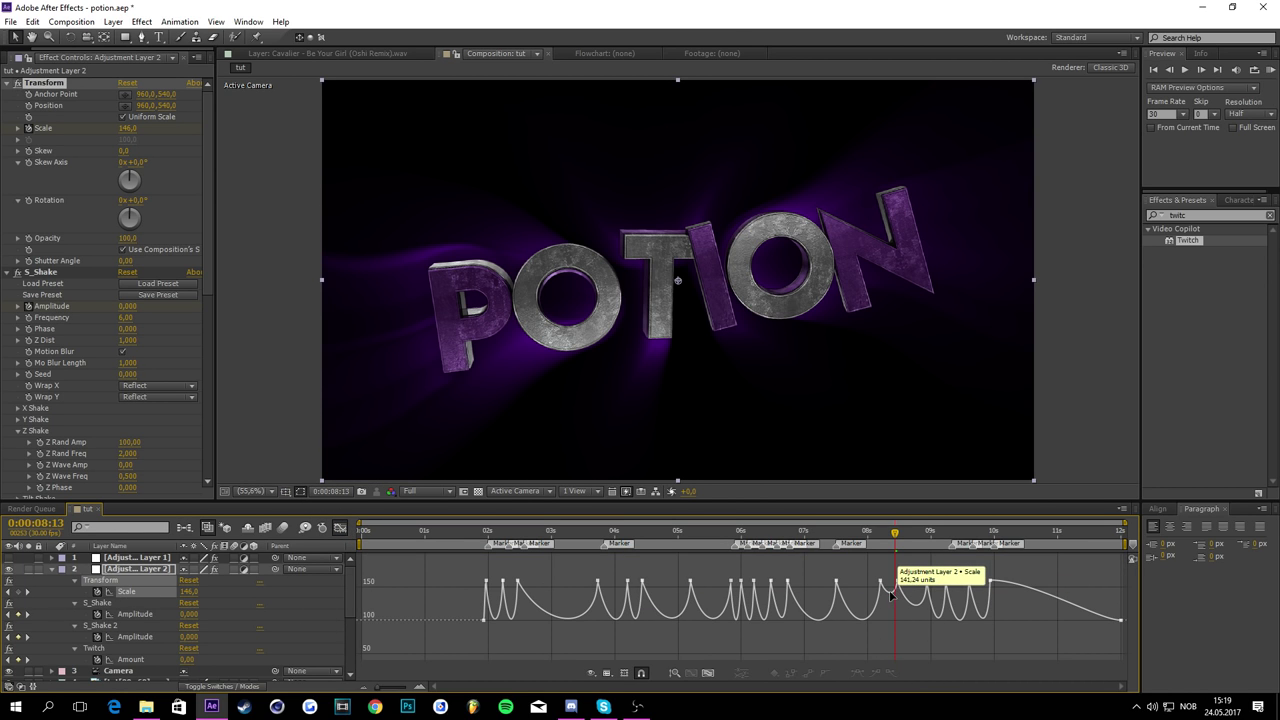
{"action": "left_click_drag", "start_coordinate": [894, 590], "coordinate": [919, 617]}
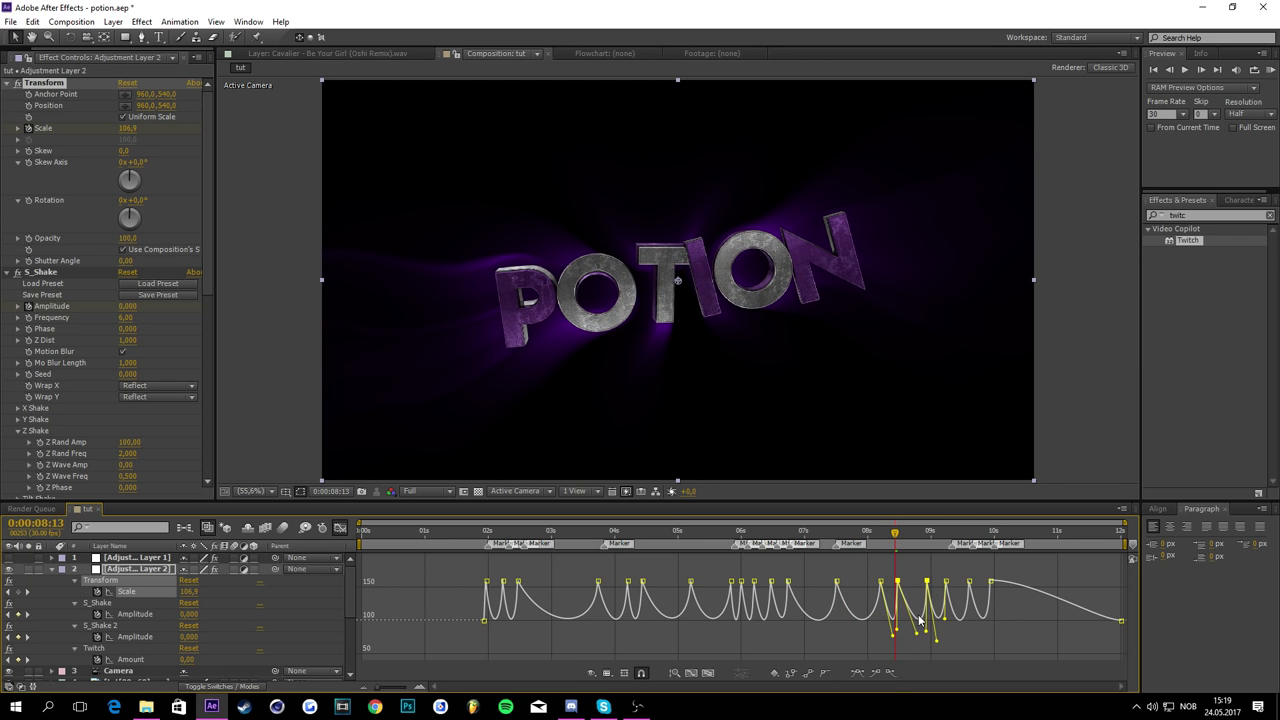
{"action": "left_click", "coordinate": [340, 528]}
{"action": "left_click", "coordinate": [98, 603]}
{"action": "left_click", "coordinate": [822, 610]}
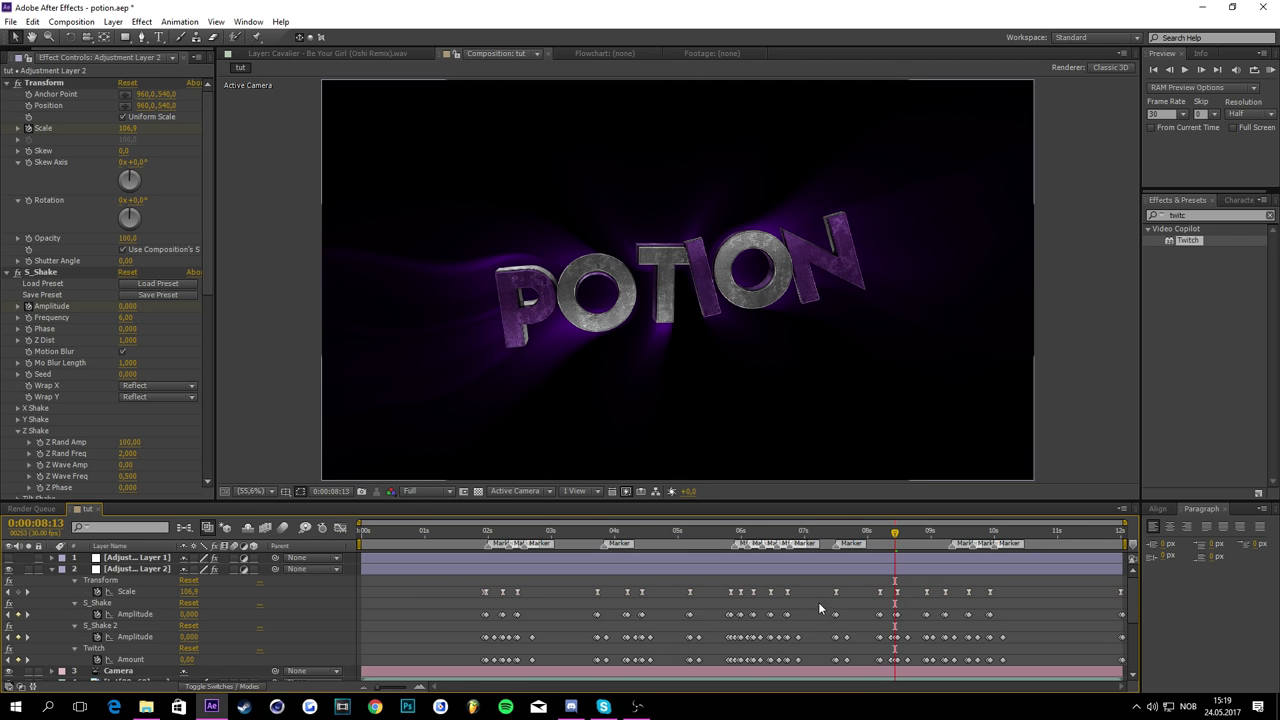
Step: Play a RAM preview of the whole composition to check the added beat effect, and stop it
{"action": "left_click", "coordinate": [1270, 71]}
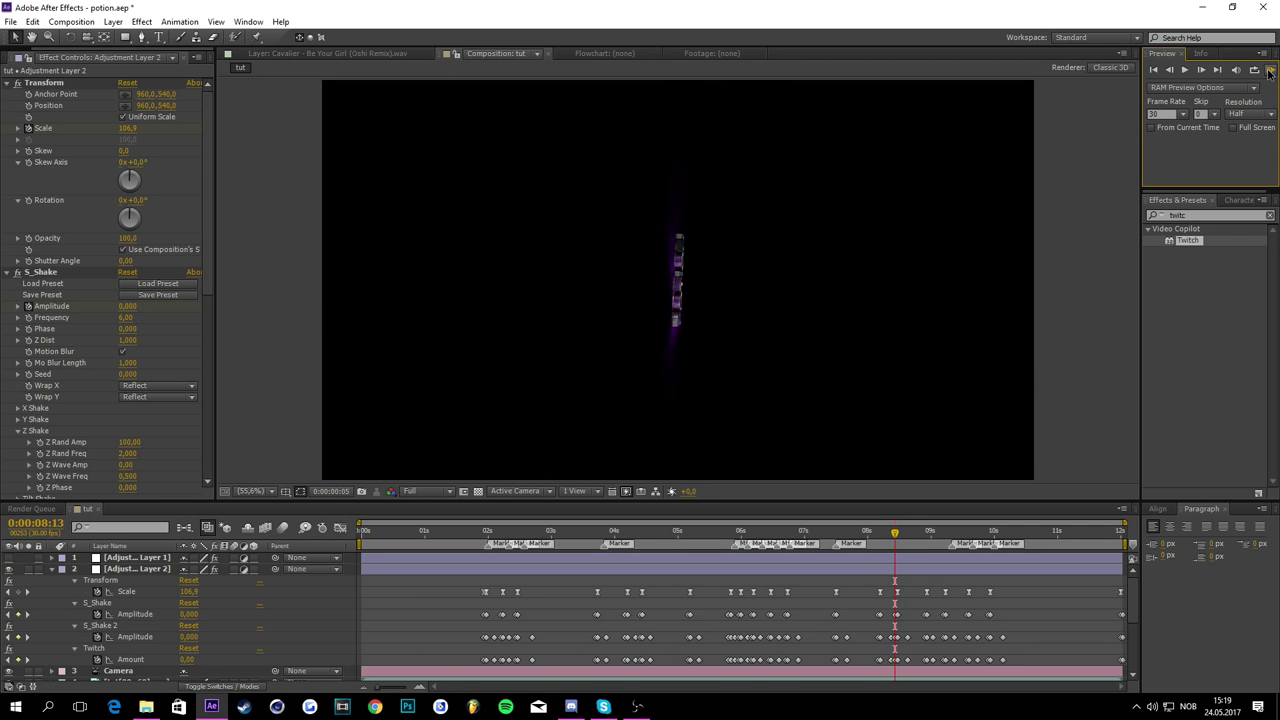
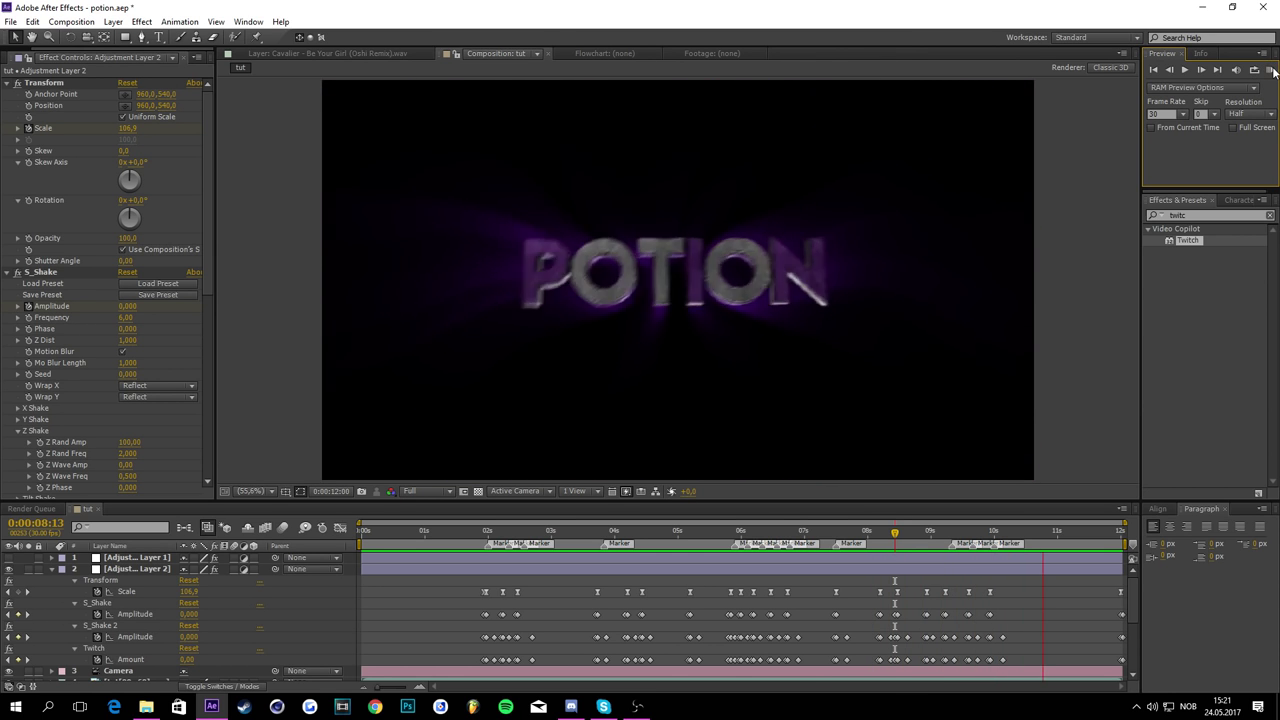
{"action": "left_click", "coordinate": [1269, 70]}
{"action": "key", "text": "space"}
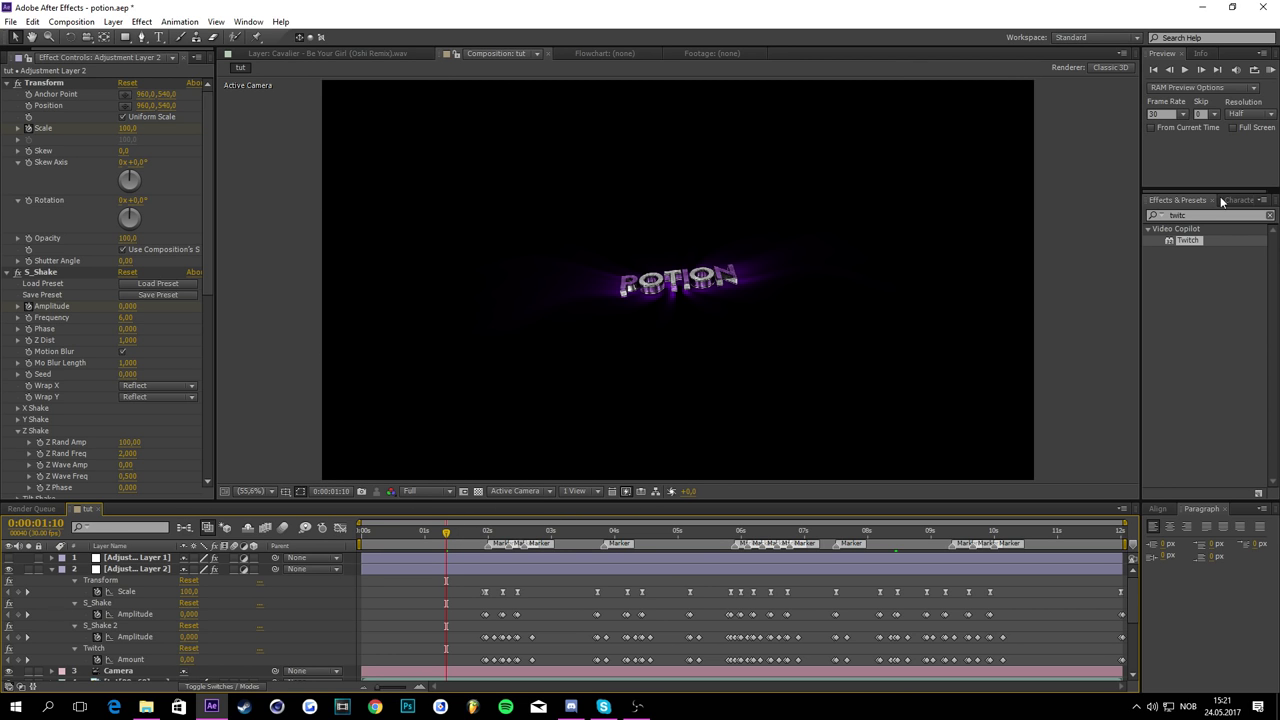
Step: Create a new adjustment layer and move it below Adjustment Layer 2, directly above the Camera layer
{"action": "right_click", "coordinate": [278, 596]}
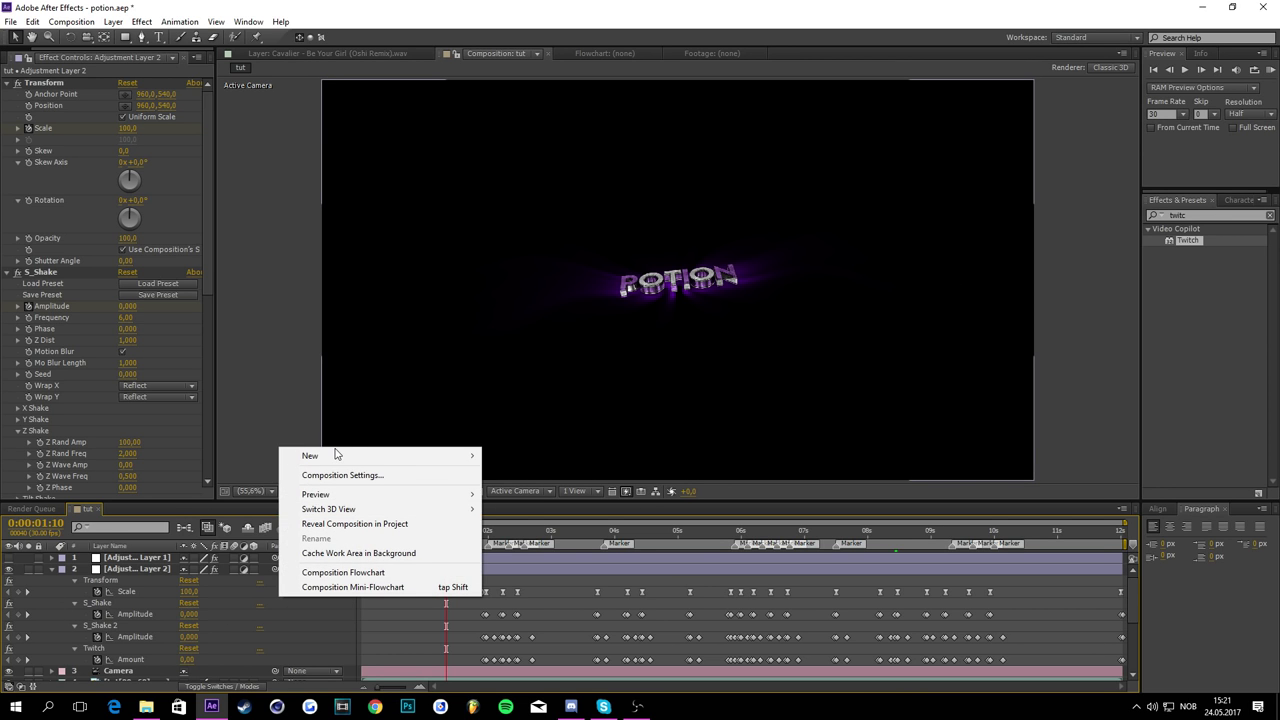
{"action": "mouse_move", "coordinate": [334, 457]}
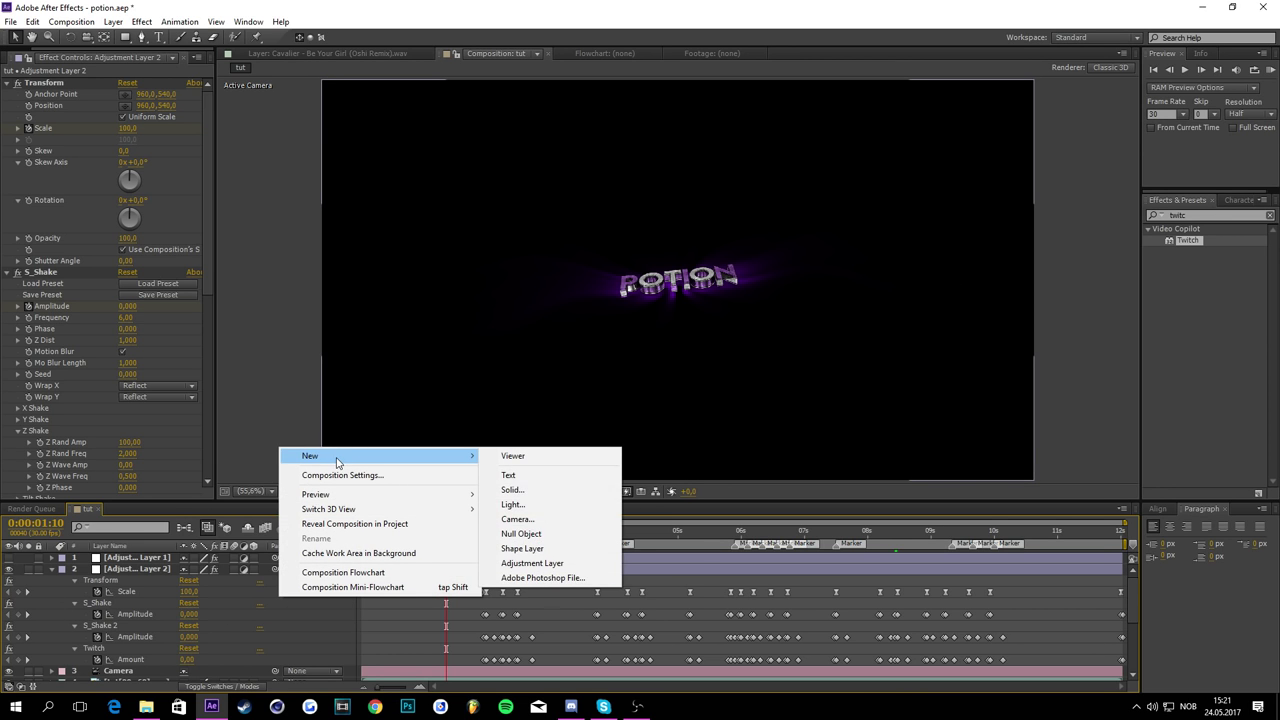
{"action": "left_click", "coordinate": [532, 563]}
{"action": "left_click_drag", "start_coordinate": [143, 556], "coordinate": [150, 640]}
{"action": "scroll", "coordinate": [440, 627], "scroll_direction": "down", "scroll_amount": 3}
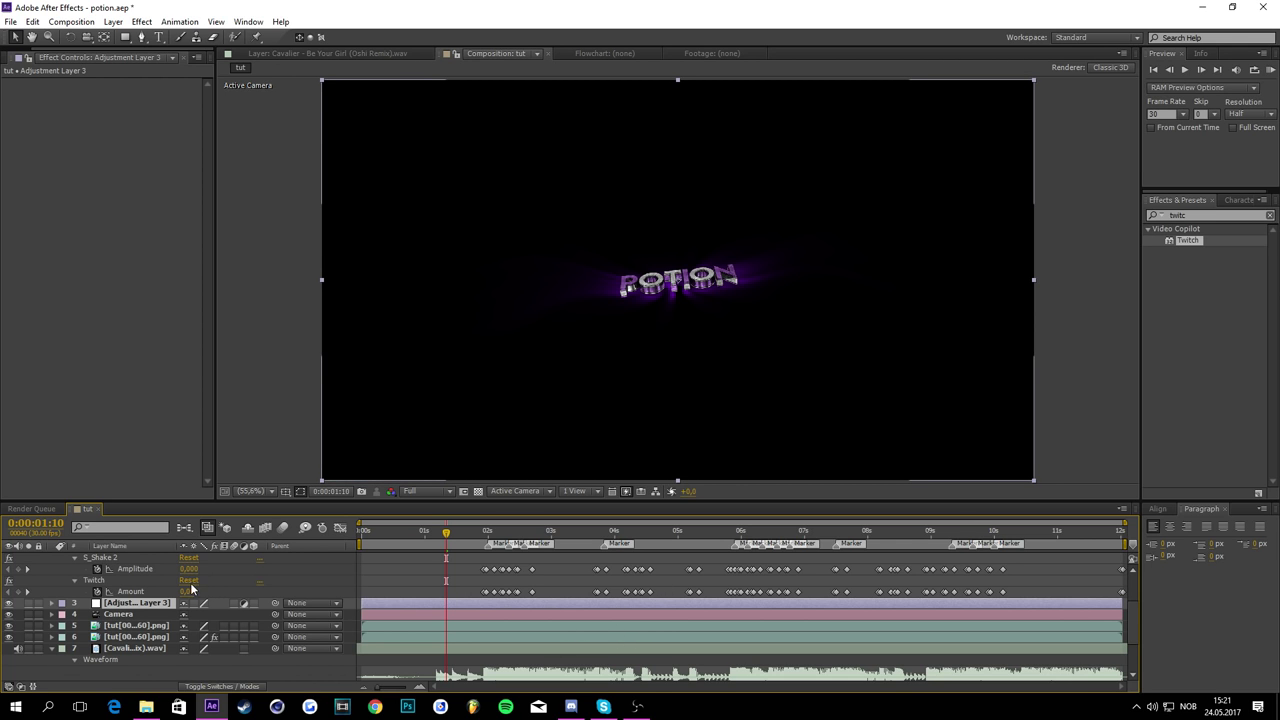
Step: Search the effects for S_wa and apply S_WarpWaves2 to Adjustment Layer 3
{"action": "left_click", "coordinate": [1195, 213]}
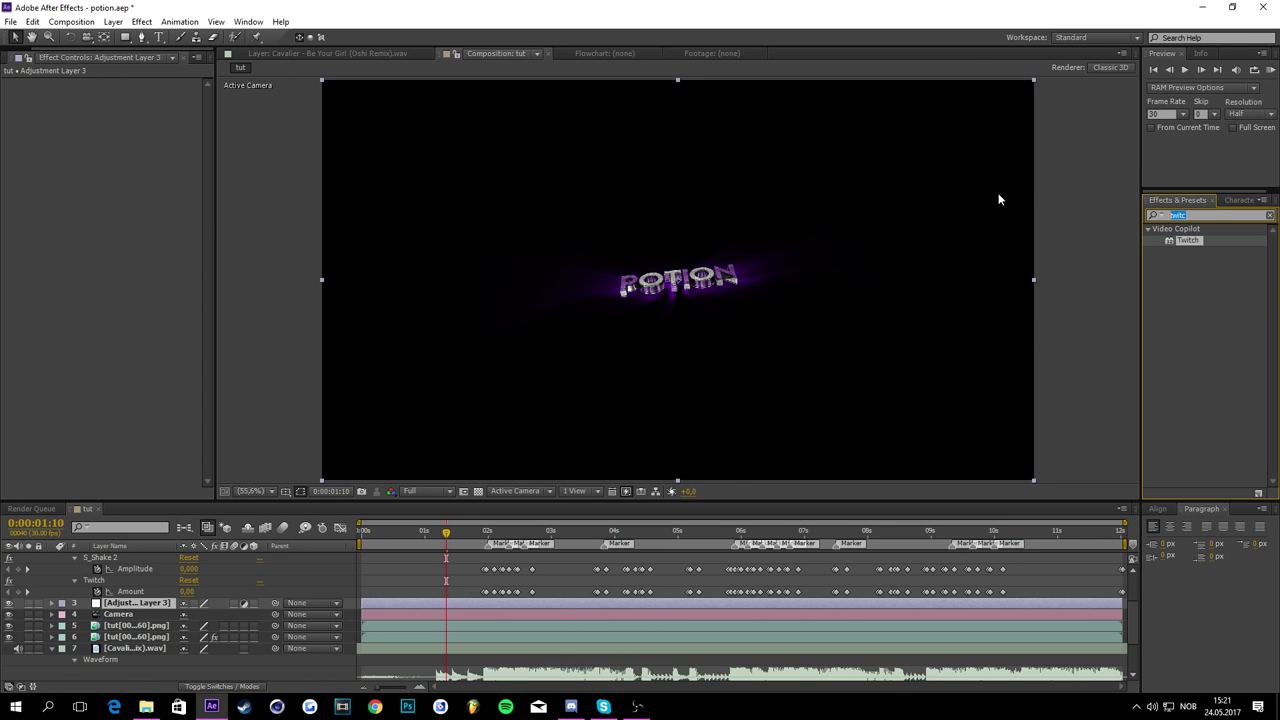
{"action": "type", "text": "S-"}
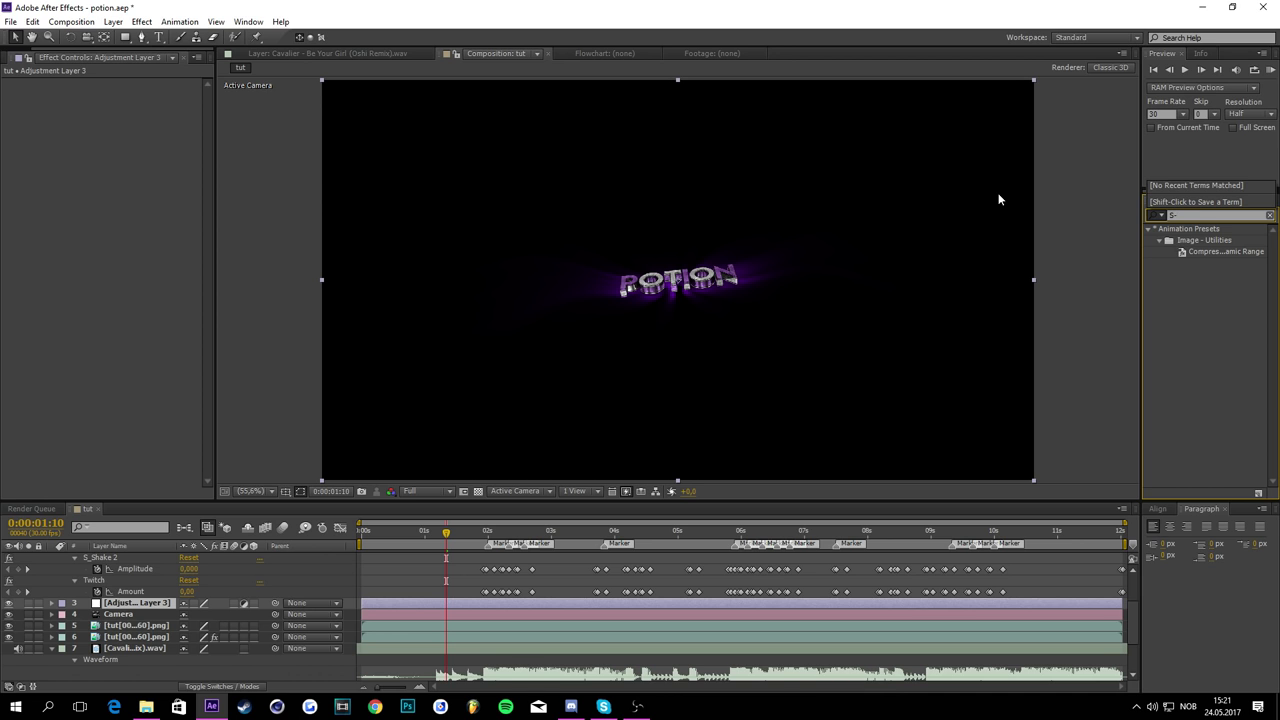
{"action": "key", "text": "BackSpace"}
{"action": "type", "text": "_wa"}
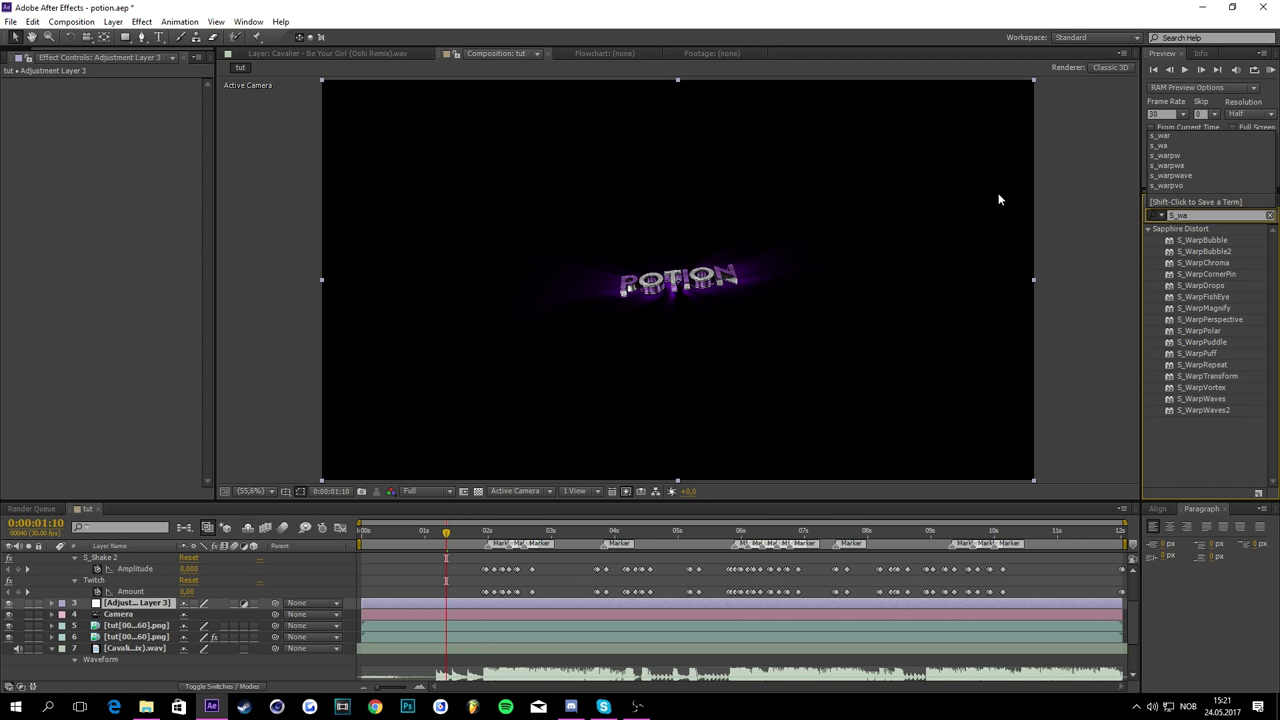
{"action": "left_click_drag", "start_coordinate": [1203, 410], "coordinate": [1128, 428]}
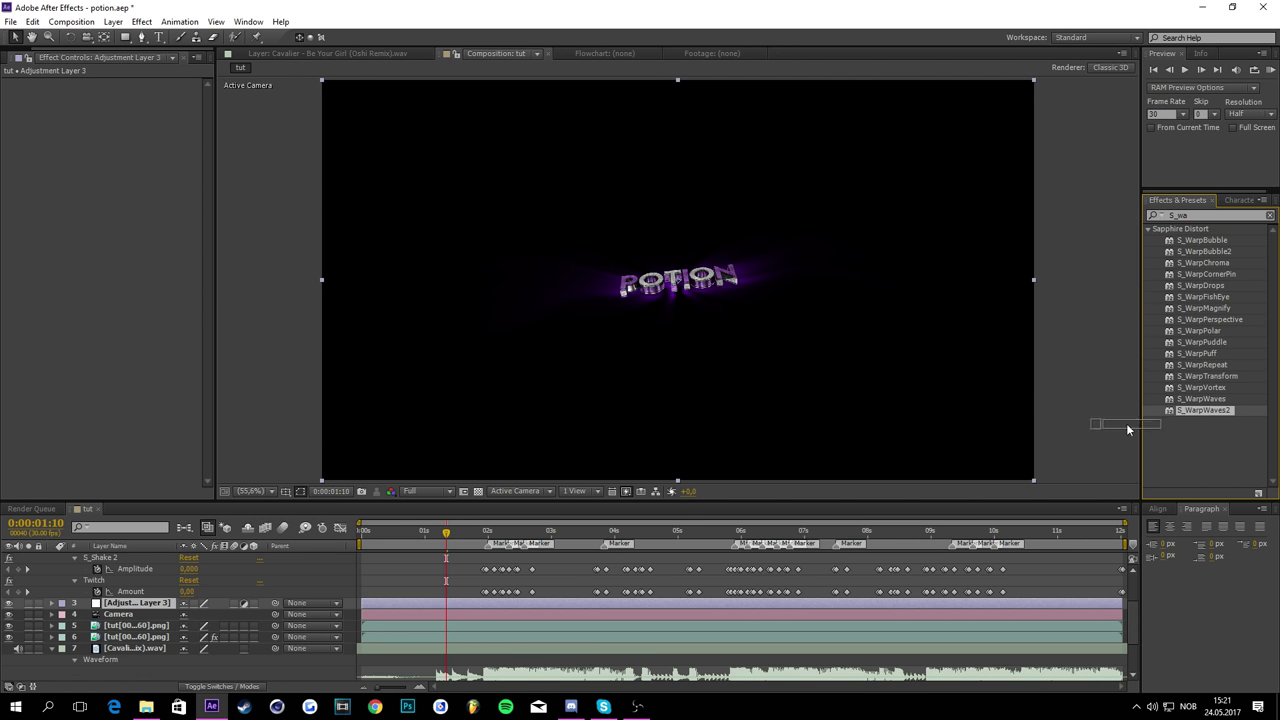
{"action": "left_click_drag", "start_coordinate": [835, 606], "coordinate": [834, 604]}
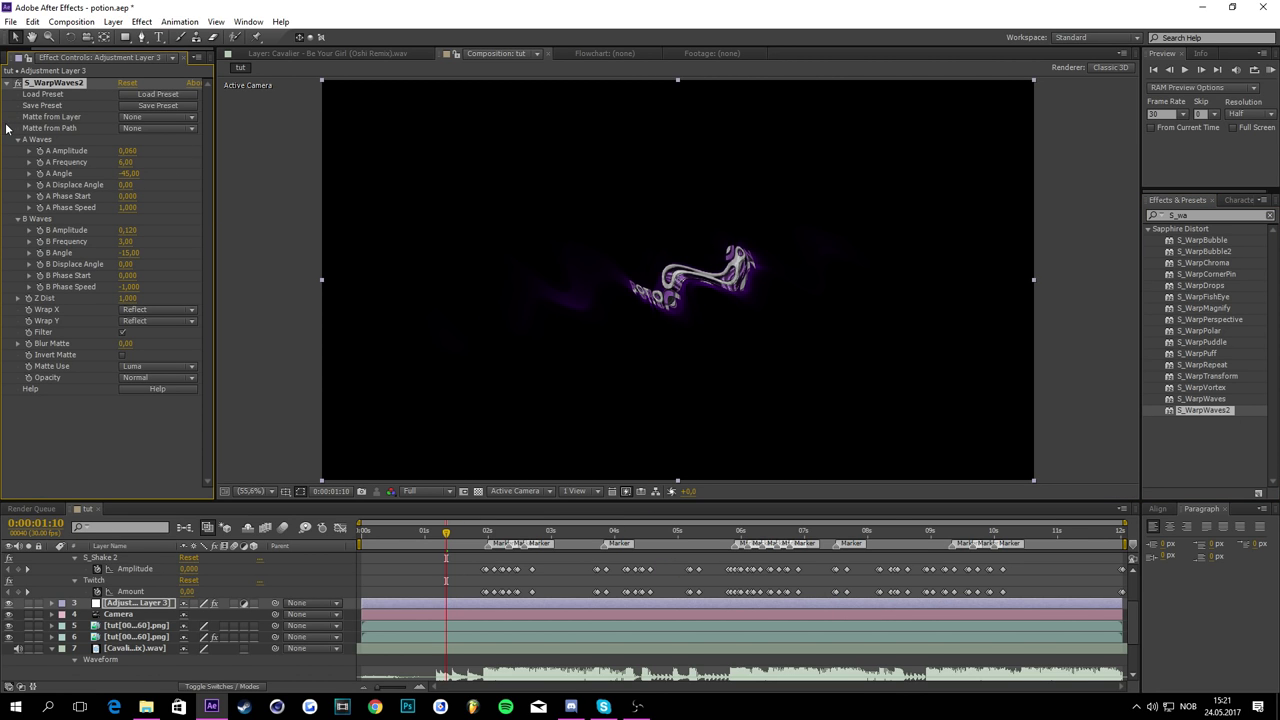
Step: Set the S_WarpWaves2 A Amplitude to 0, B Amplitude to -0,3 and B Frequency to 0,2
{"action": "left_click", "coordinate": [127, 150]}
{"action": "type", "text": "0"}
{"action": "key", "text": "Return"}
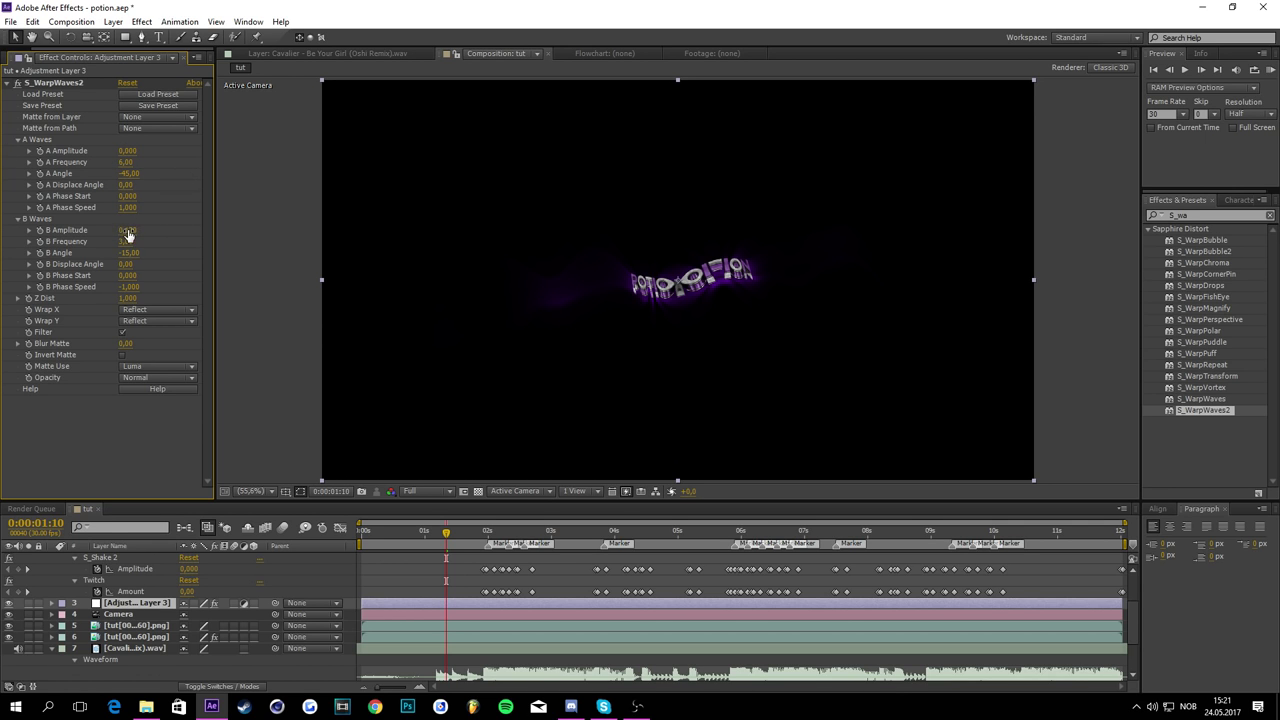
{"action": "left_click_drag", "start_coordinate": [127, 235], "coordinate": [136, 234]}
{"action": "left_click", "coordinate": [136, 234]}
{"action": "type", "text": "-0,3"}
{"action": "key", "text": "Tab"}
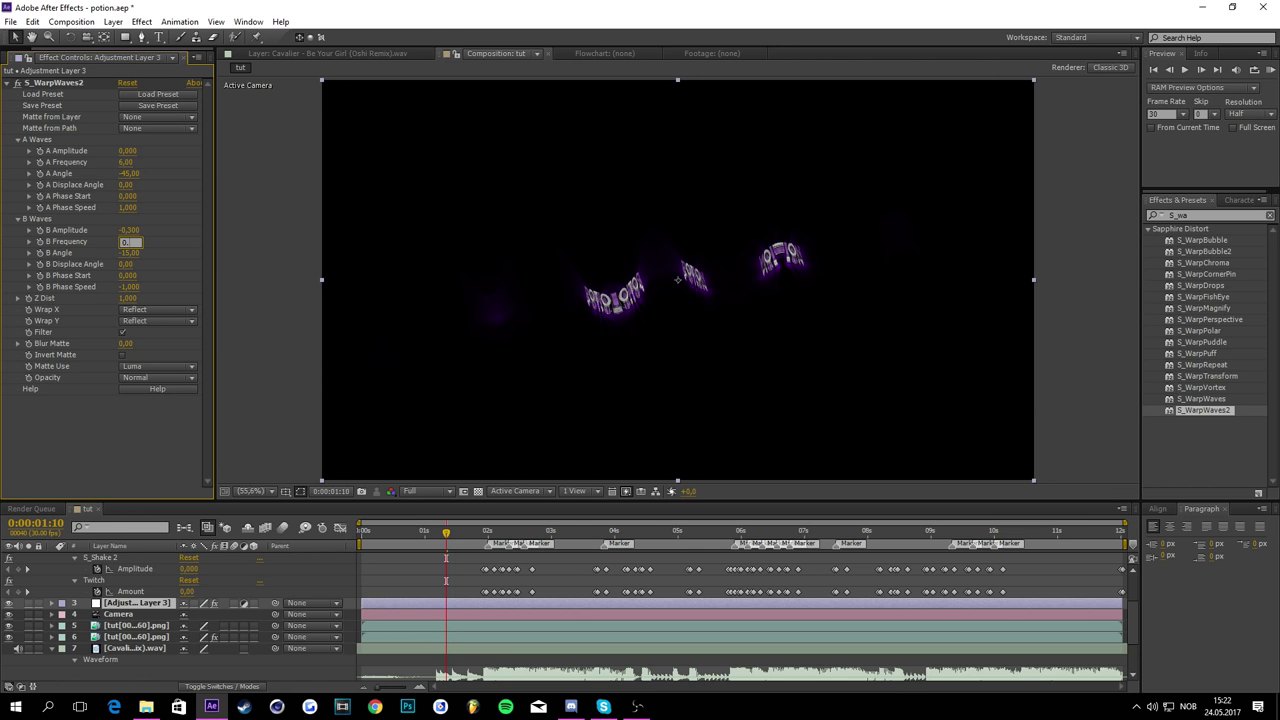
{"action": "type", "text": "0,2"}
{"action": "left_click", "coordinate": [167, 224]}
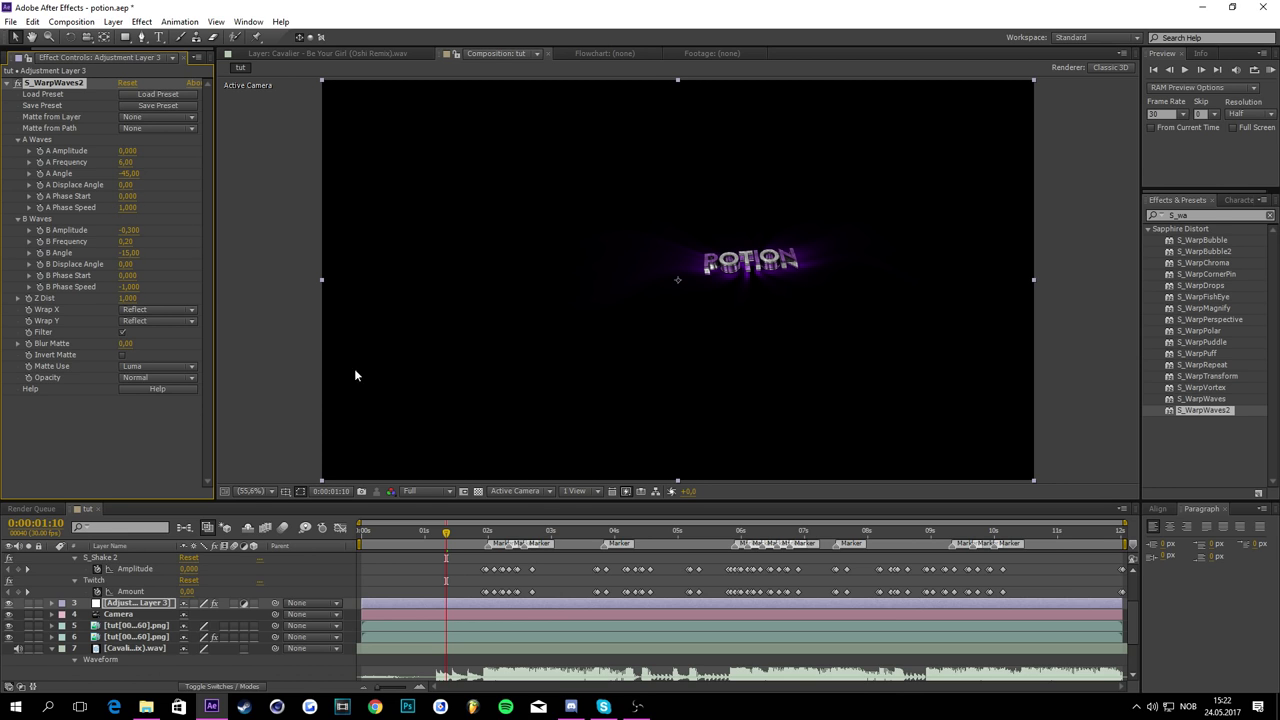
Step: Set B Amplitude to 0 and start keyframing B Amplitude and Z Dist at 0:00:01:10
{"action": "left_click", "coordinate": [131, 231]}
{"action": "type", "text": "0"}
{"action": "key", "text": "Return"}
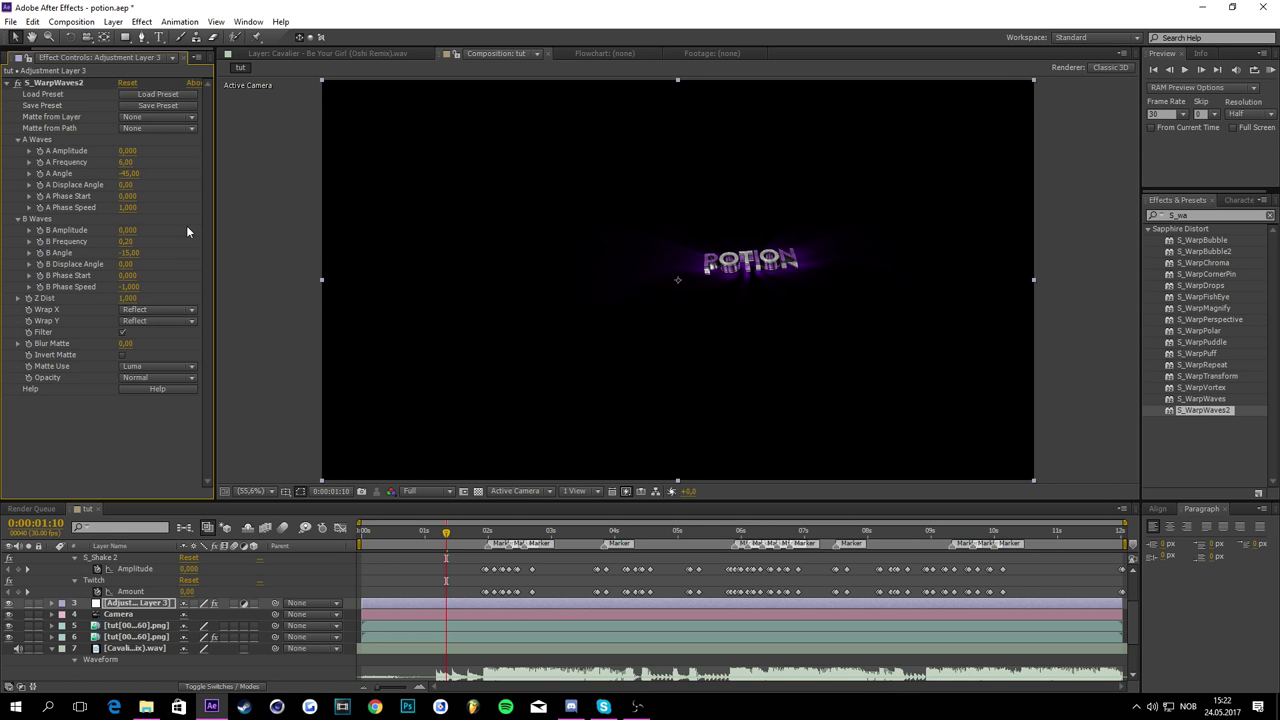
{"action": "left_click", "coordinate": [31, 230]}
{"action": "left_click", "coordinate": [31, 230]}
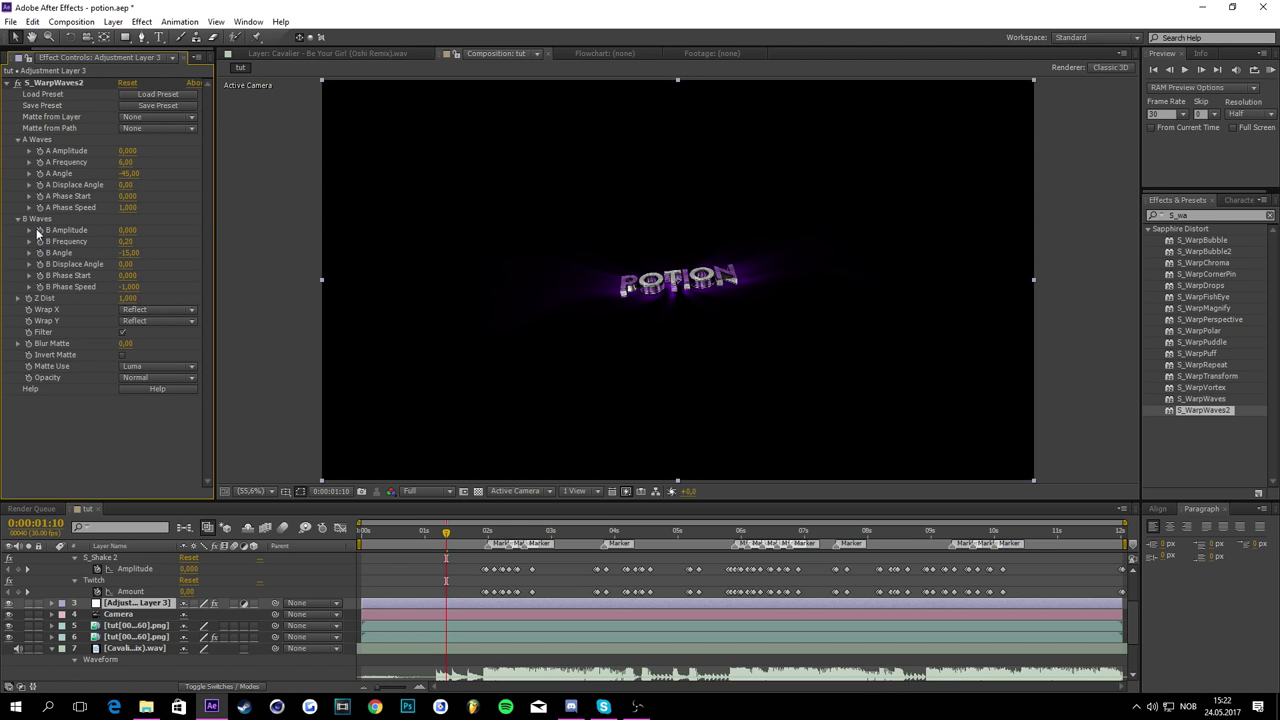
{"action": "left_click", "coordinate": [39, 230]}
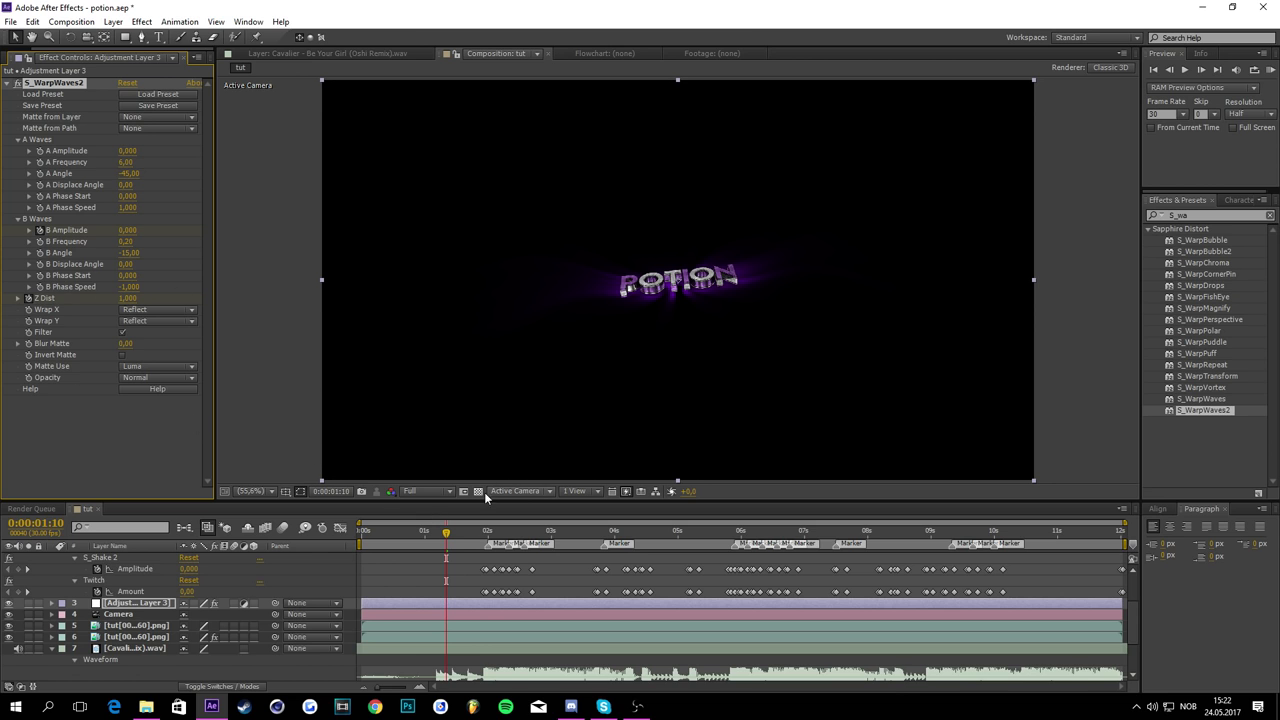
Step: Keyframe B Amplitude at -0,3 and Z Dist at 0,8 at 0:00:01:29
{"action": "left_click_drag", "start_coordinate": [447, 534], "coordinate": [489, 529]}
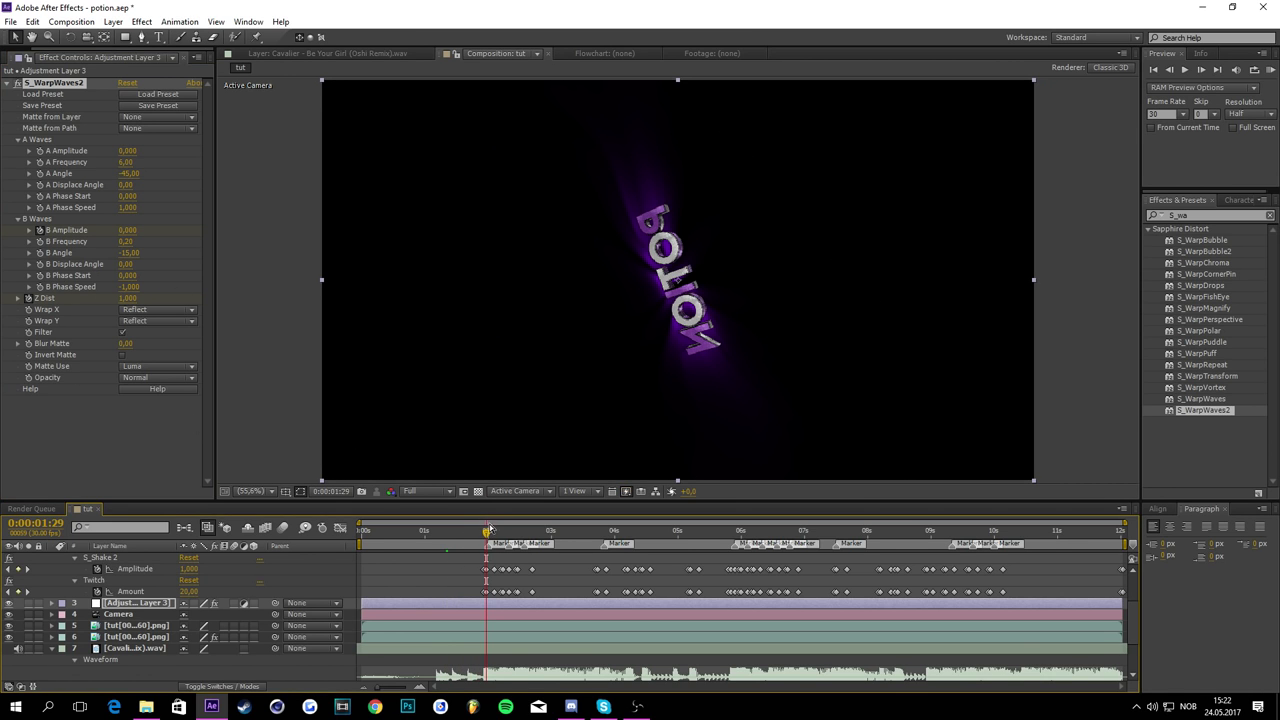
{"action": "left_click", "coordinate": [127, 230]}
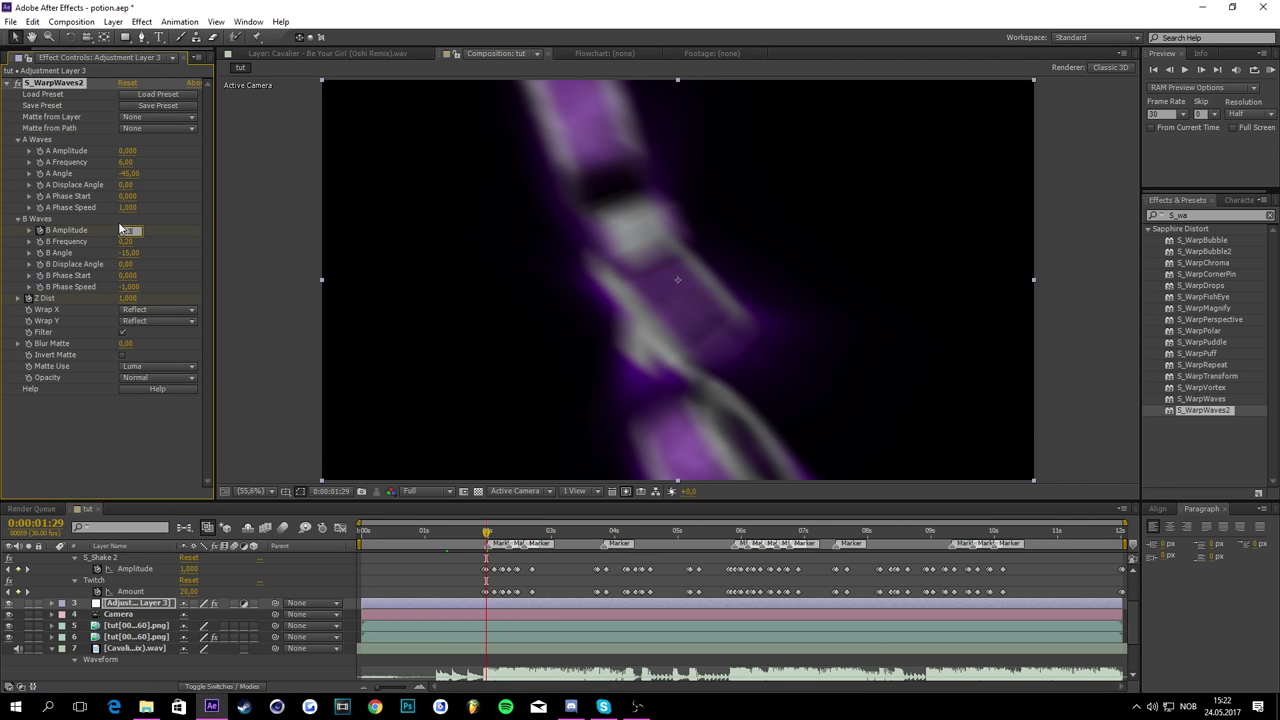
{"action": "key", "text": "Return"}
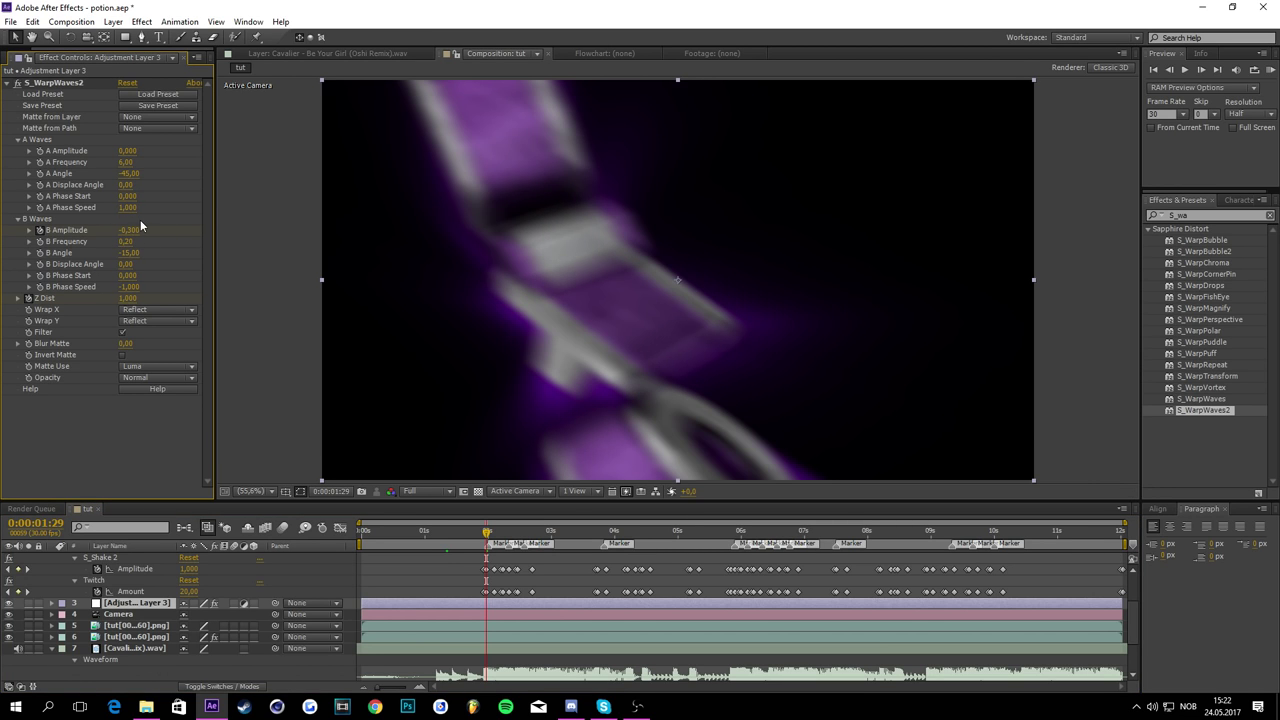
{"action": "left_click", "coordinate": [133, 298]}
{"action": "key", "text": "Return"}
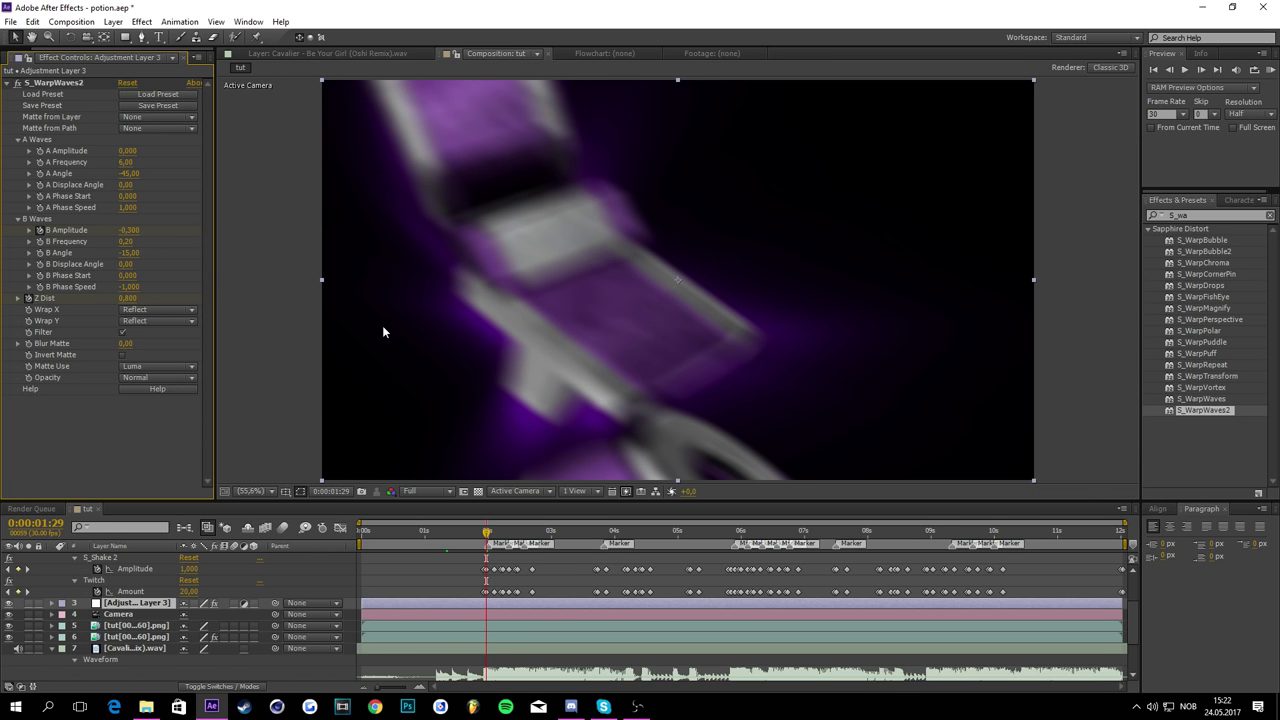
Step: Keyframe B Amplitude at 0 and Z Dist at 1 at 0:00:03:22
{"action": "left_click_drag", "start_coordinate": [487, 537], "coordinate": [598, 450]}
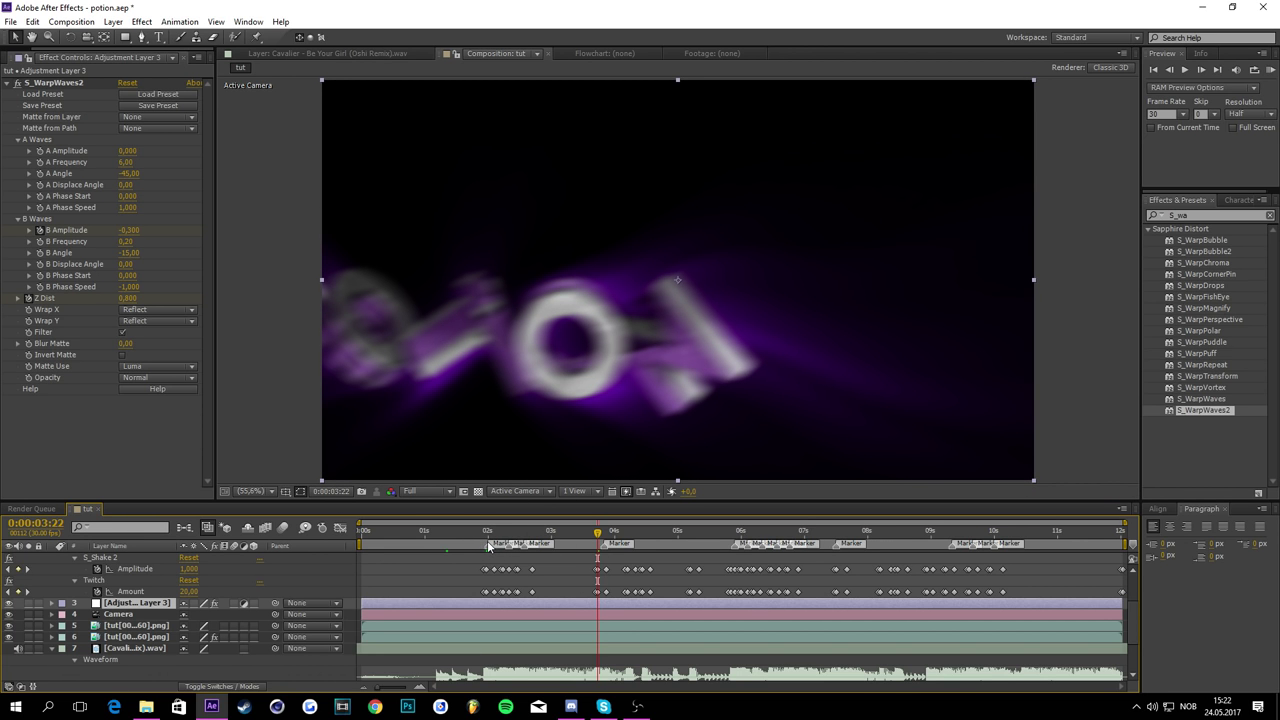
{"action": "left_click_drag", "start_coordinate": [489, 545], "coordinate": [598, 512]}
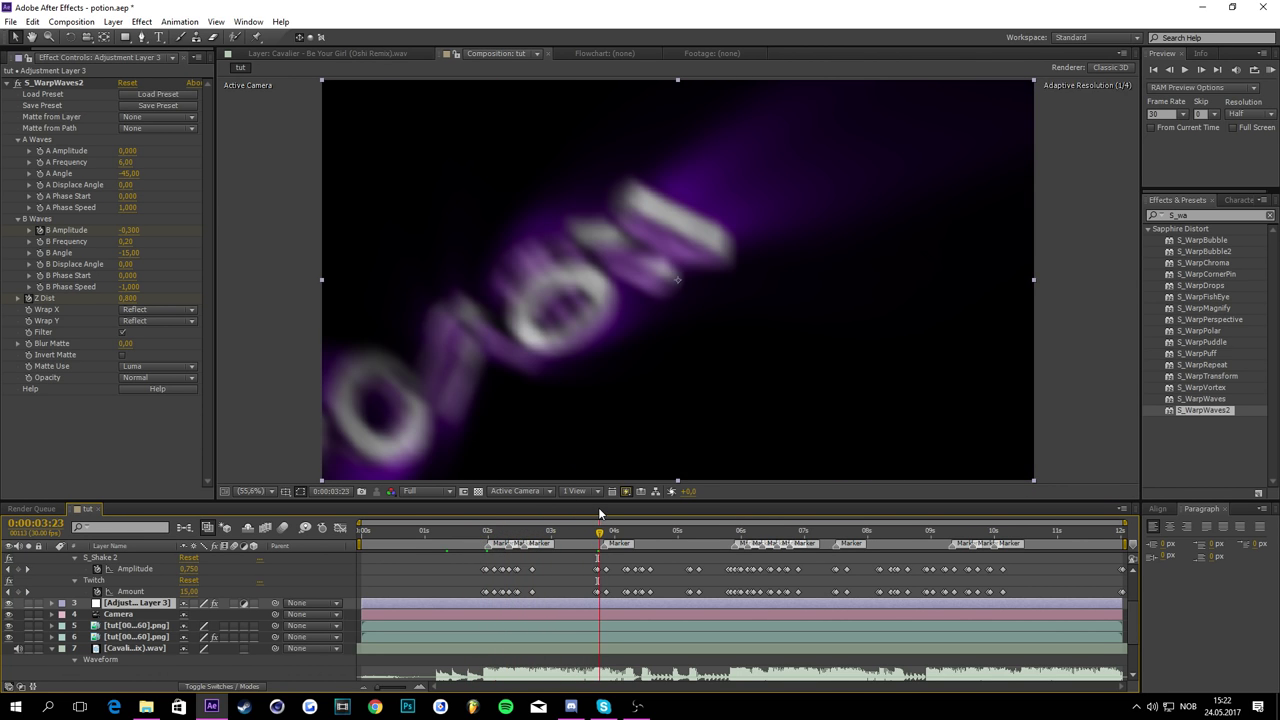
{"action": "left_click", "coordinate": [129, 230]}
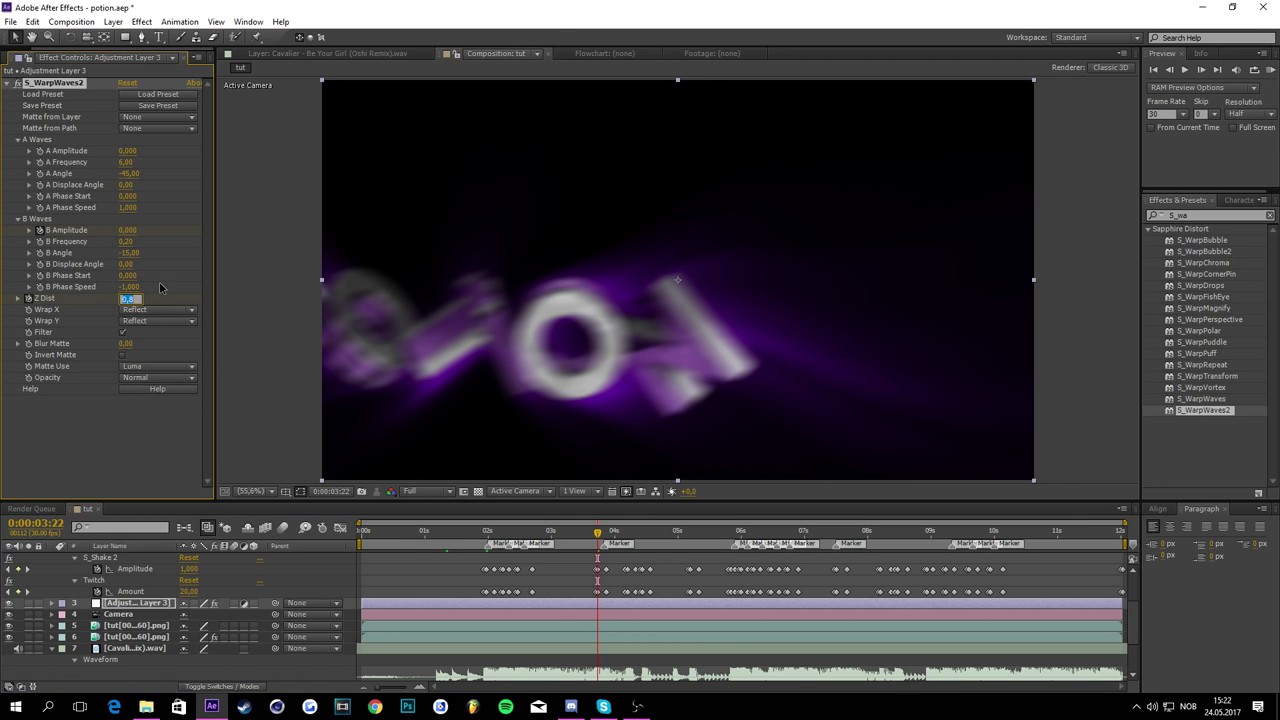
Step: Reveal the S_WarpWaves2 keyframes of Adjustment Layer 3 and copy all B Amplitude and Z Dist keyframes to 0:00:05:15
{"action": "left_click_drag", "start_coordinate": [445, 530], "coordinate": [671, 385]}
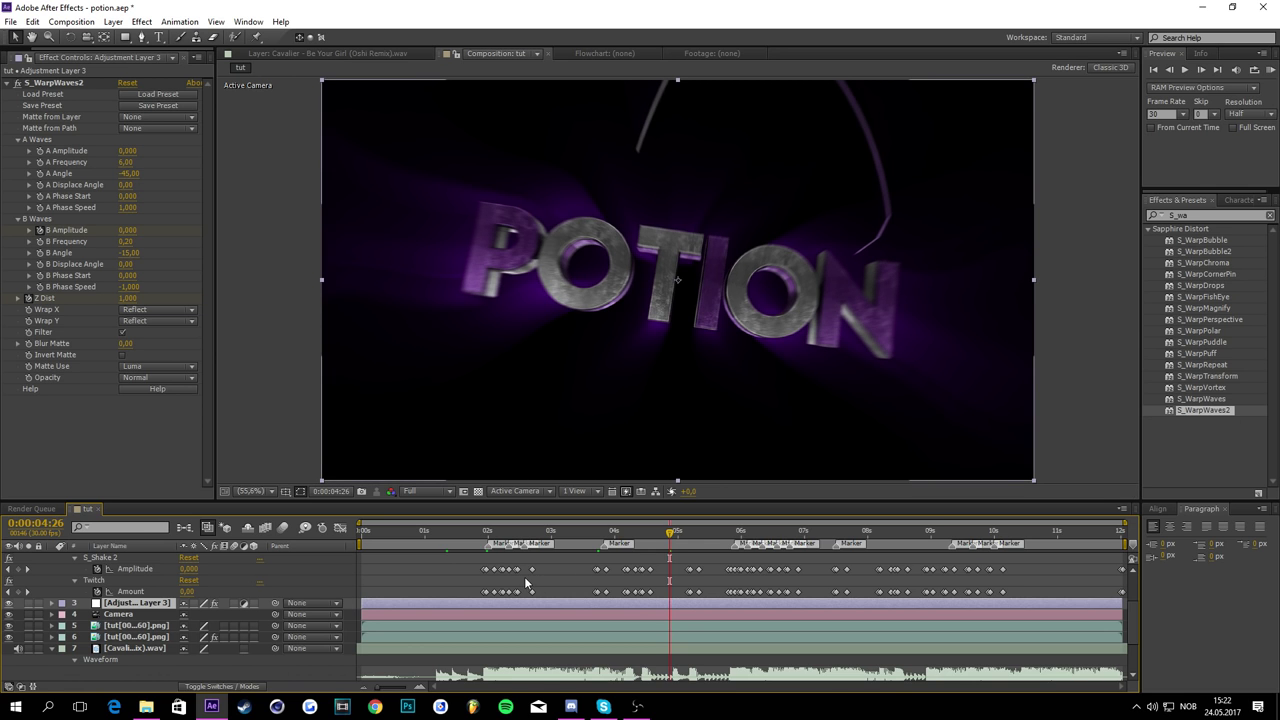
{"action": "key", "text": "u"}
{"action": "left_click_drag", "start_coordinate": [675, 533], "coordinate": [708, 495]}
{"action": "left_click_drag", "start_coordinate": [606, 616], "coordinate": [447, 641]}
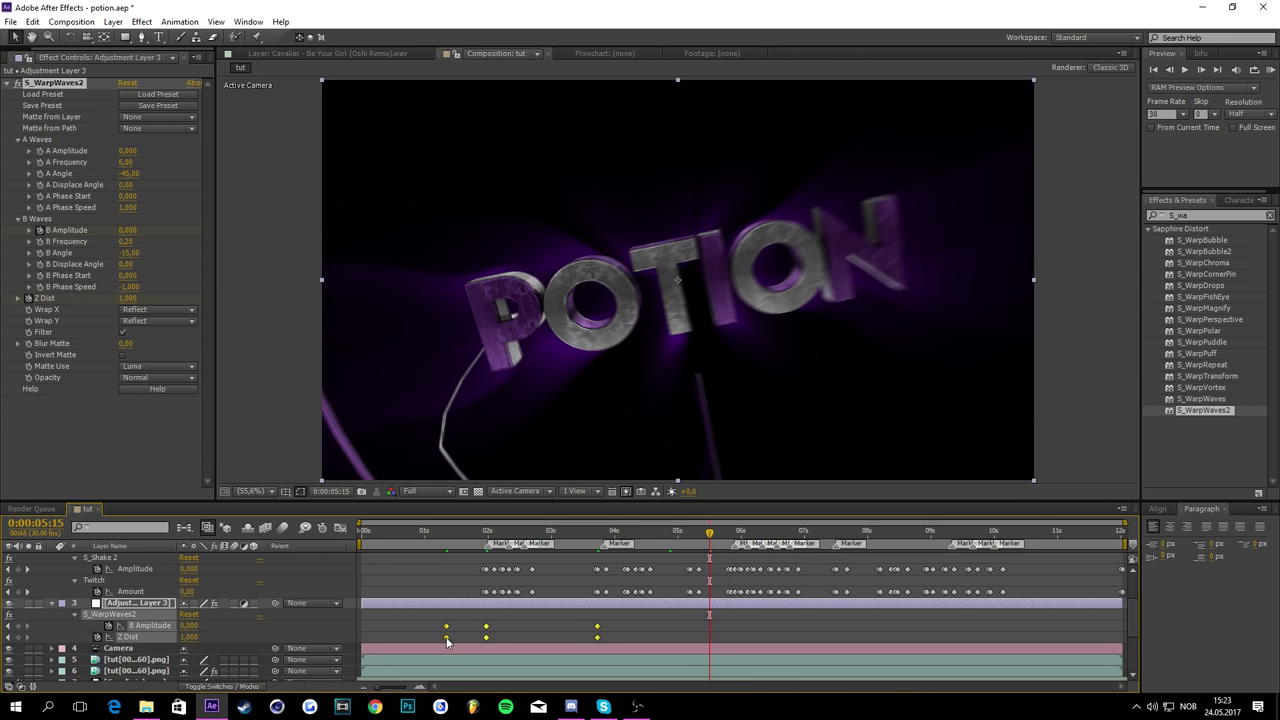
Step: Shift the pasted peak keyframes to 0:00:05:25 and duplicate them at about 6.7 seconds, before the closing keyframes
{"action": "left_click_drag", "start_coordinate": [714, 543], "coordinate": [732, 531]}
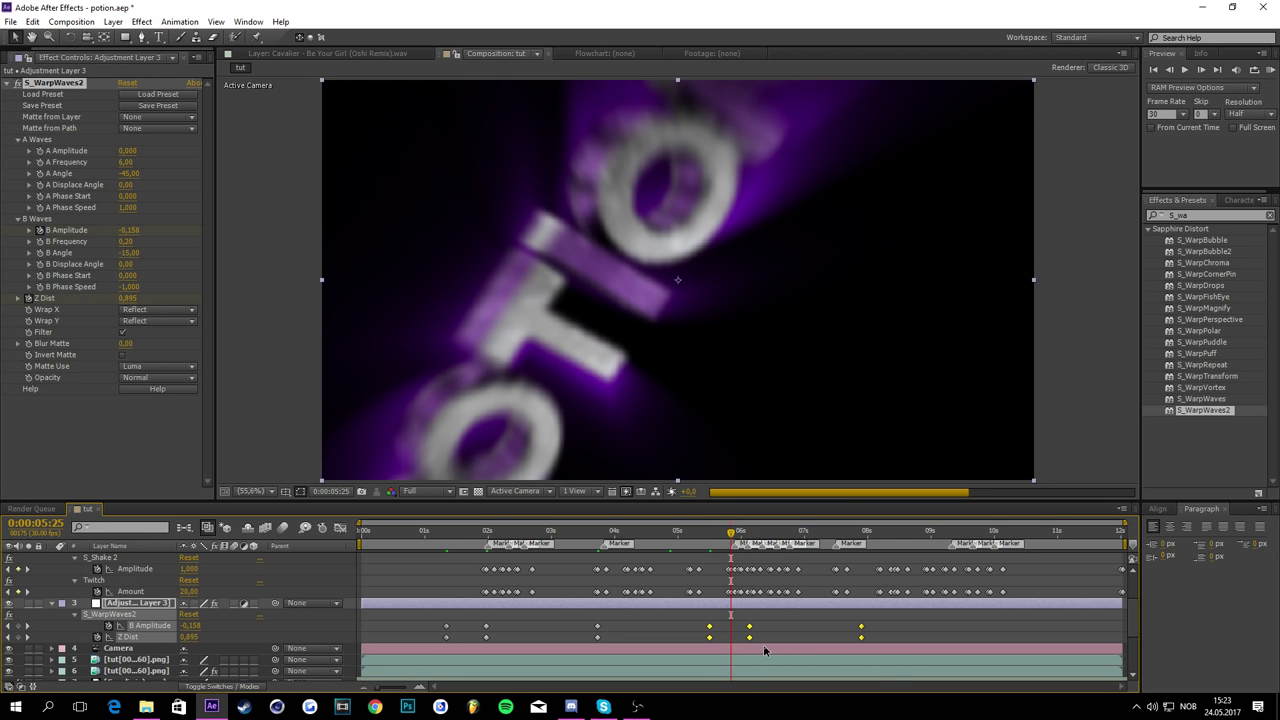
{"action": "left_click_drag", "start_coordinate": [888, 625], "coordinate": [731, 638]}
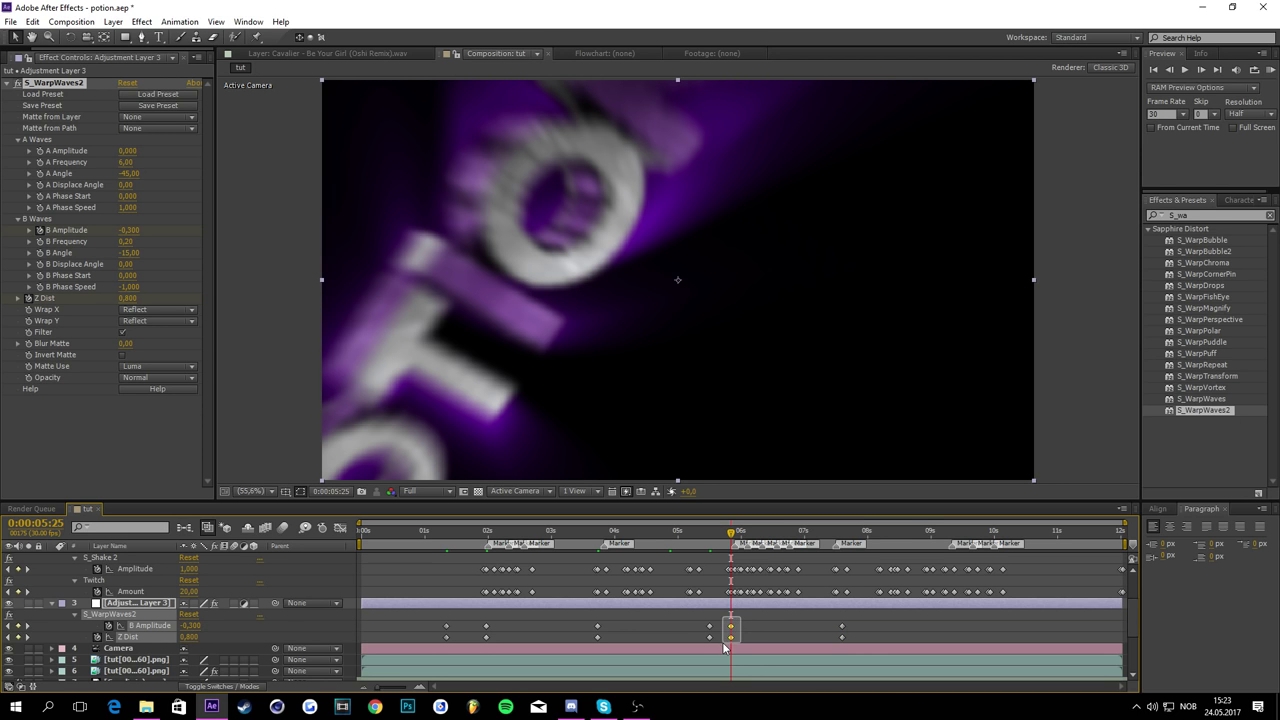
{"action": "left_click_drag", "start_coordinate": [765, 538], "coordinate": [861, 416]}
{"action": "left_click", "coordinate": [918, 617]}
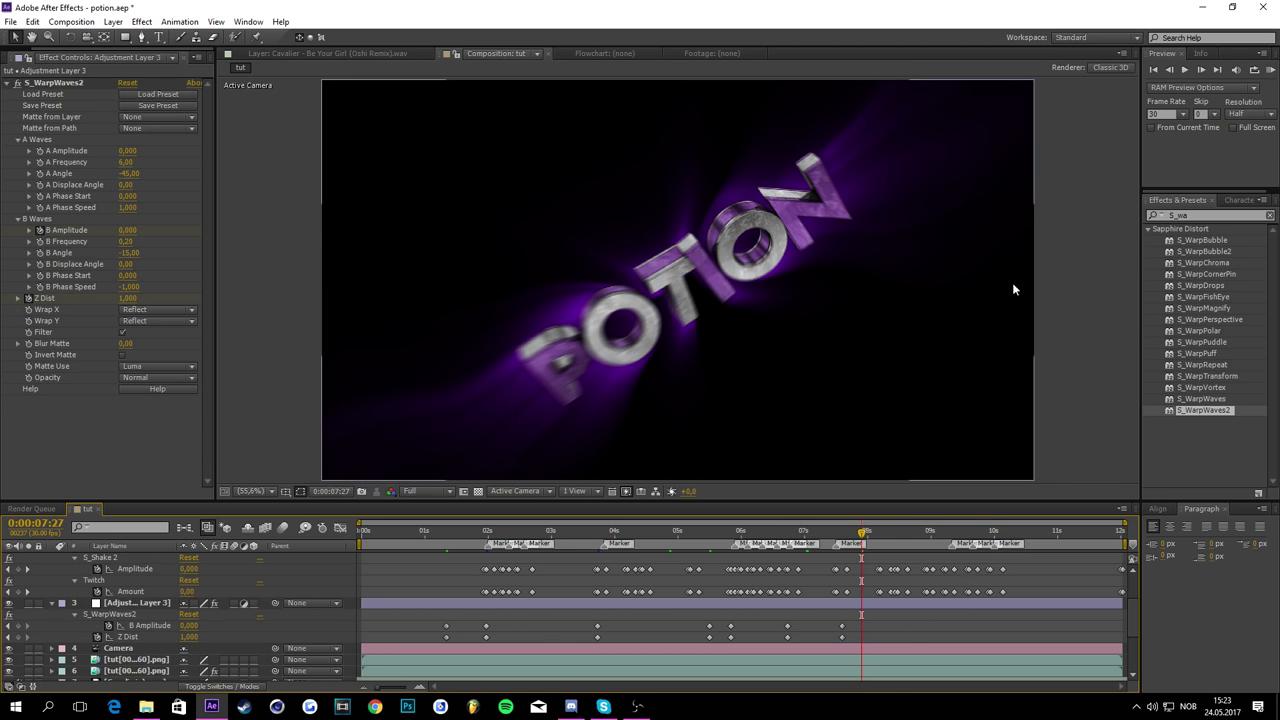
Step: Search the effects for turb, apply Turbulent Displace to Adjustment Layer 2 and go to 0:00:03:21
{"action": "double_click", "coordinate": [1218, 218]}
{"action": "type", "text": "turb"}
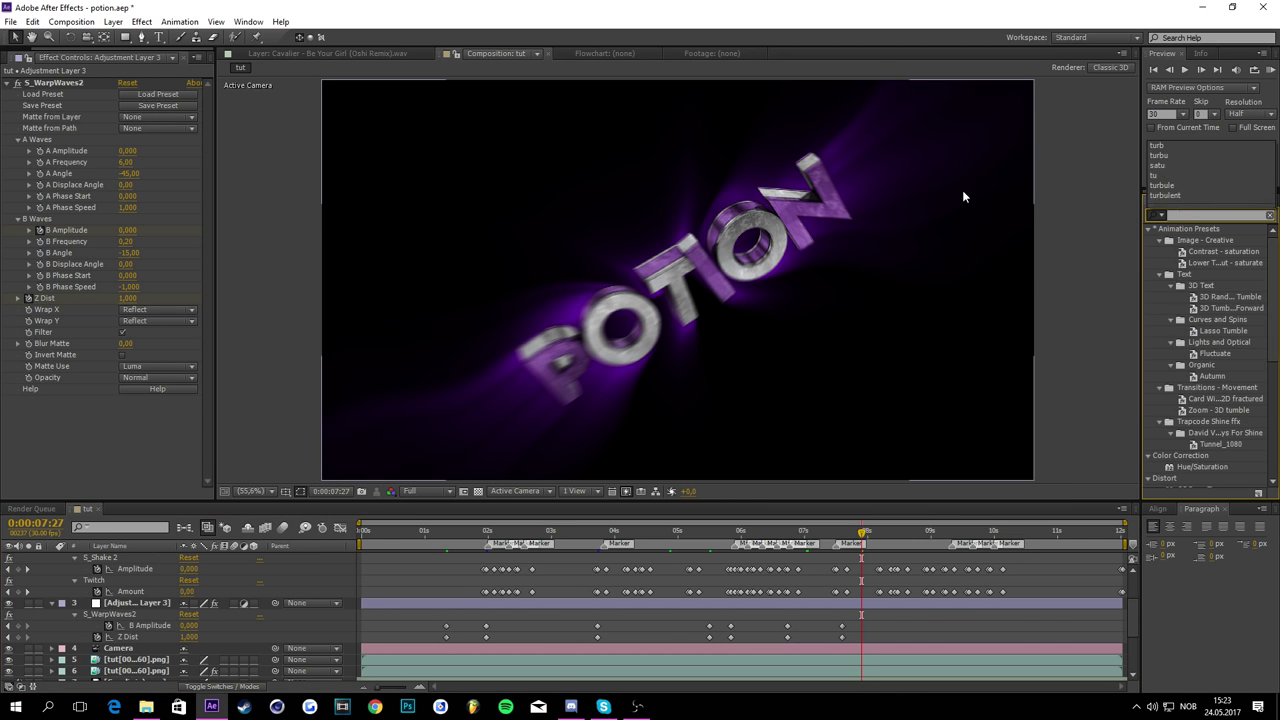
{"action": "left_click_drag", "start_coordinate": [1208, 240], "coordinate": [540, 588]}
{"action": "left_click_drag", "start_coordinate": [580, 530], "coordinate": [596, 533]}
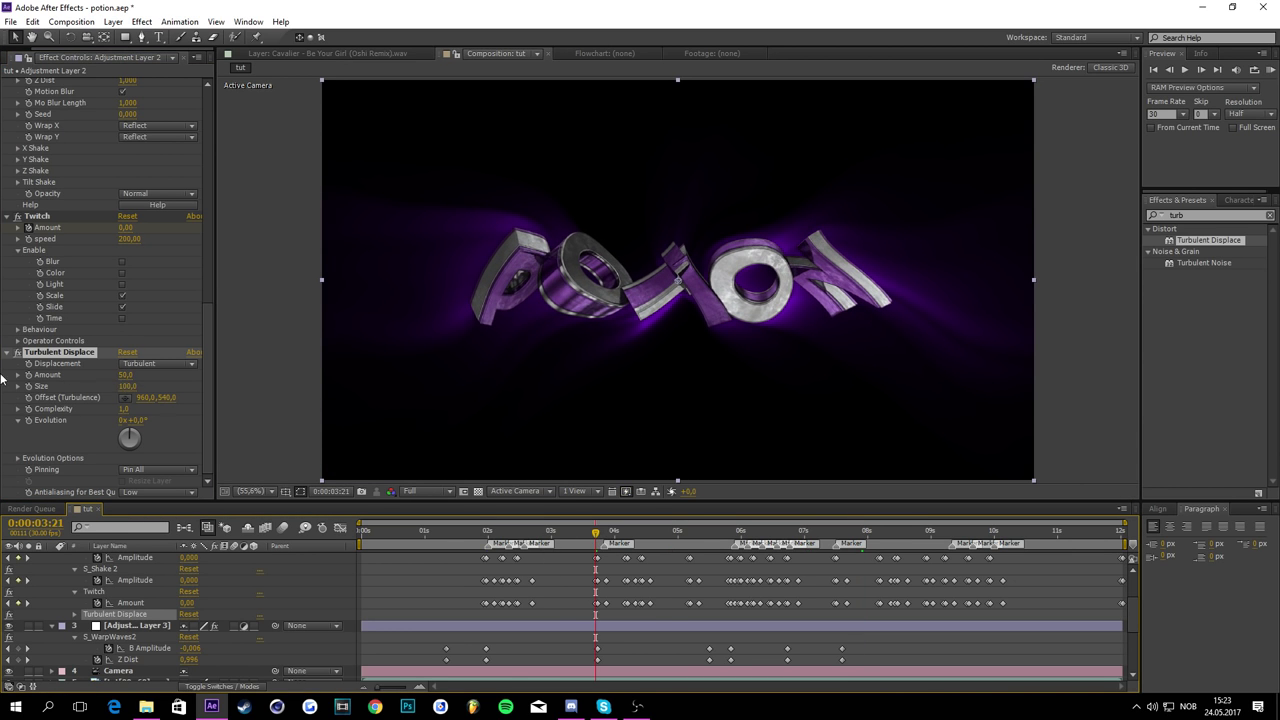
Step: Keyframe Turbulent Displace Amount at 0 at 0:00:03:21 and 100 at 0:00:03:22, set its offset to 0,0 and start Size and Evolution keyframes
{"action": "left_click", "coordinate": [126, 375]}
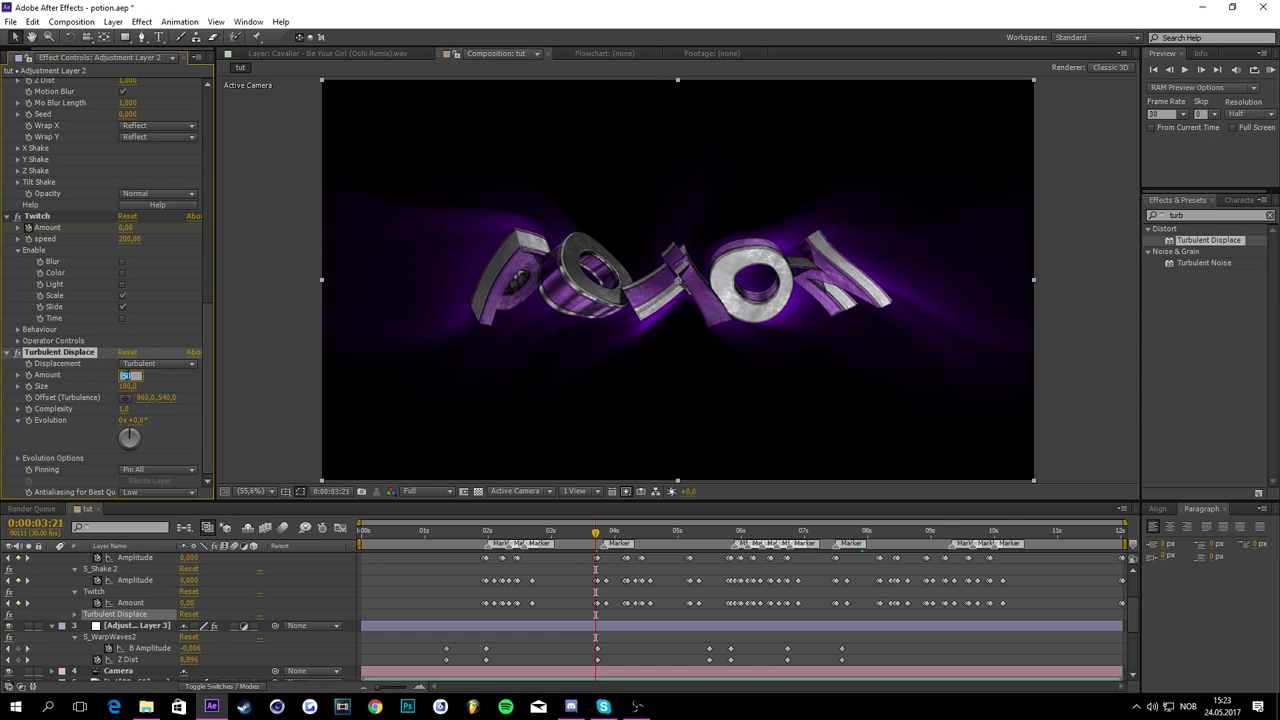
{"action": "type", "text": "0"}
{"action": "left_click", "coordinate": [186, 377]}
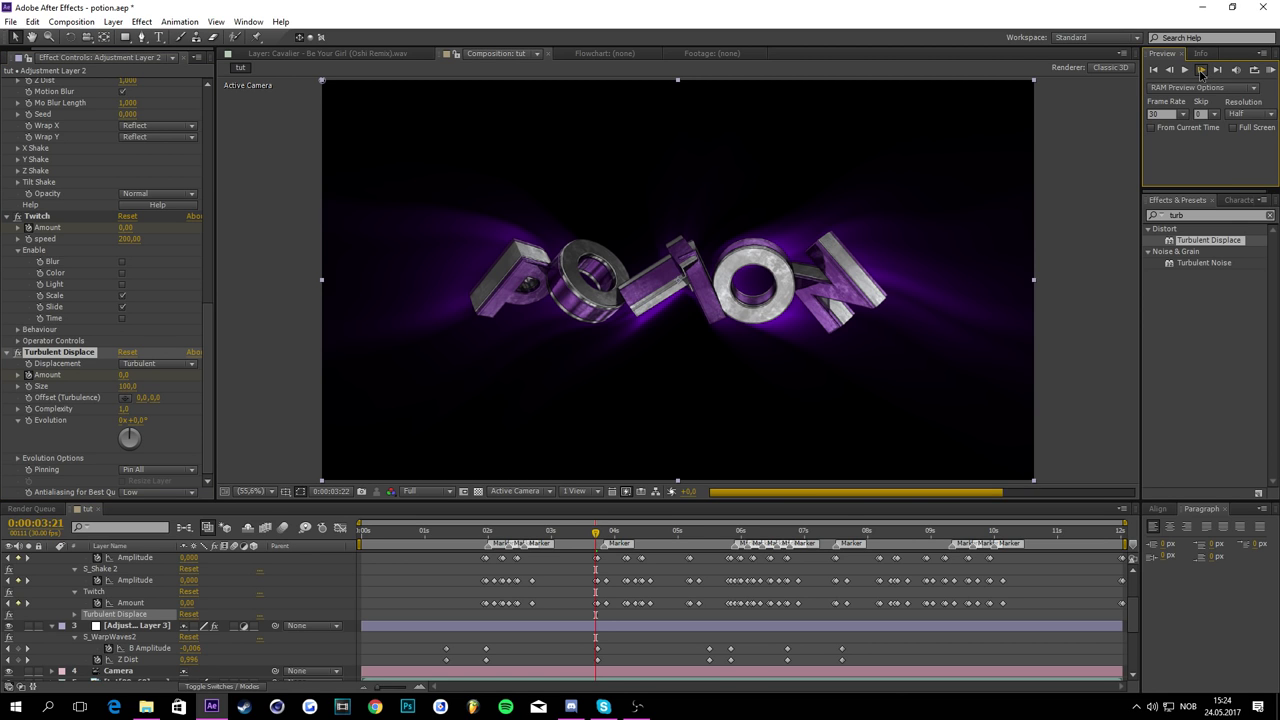
{"action": "left_click", "coordinate": [1200, 71]}
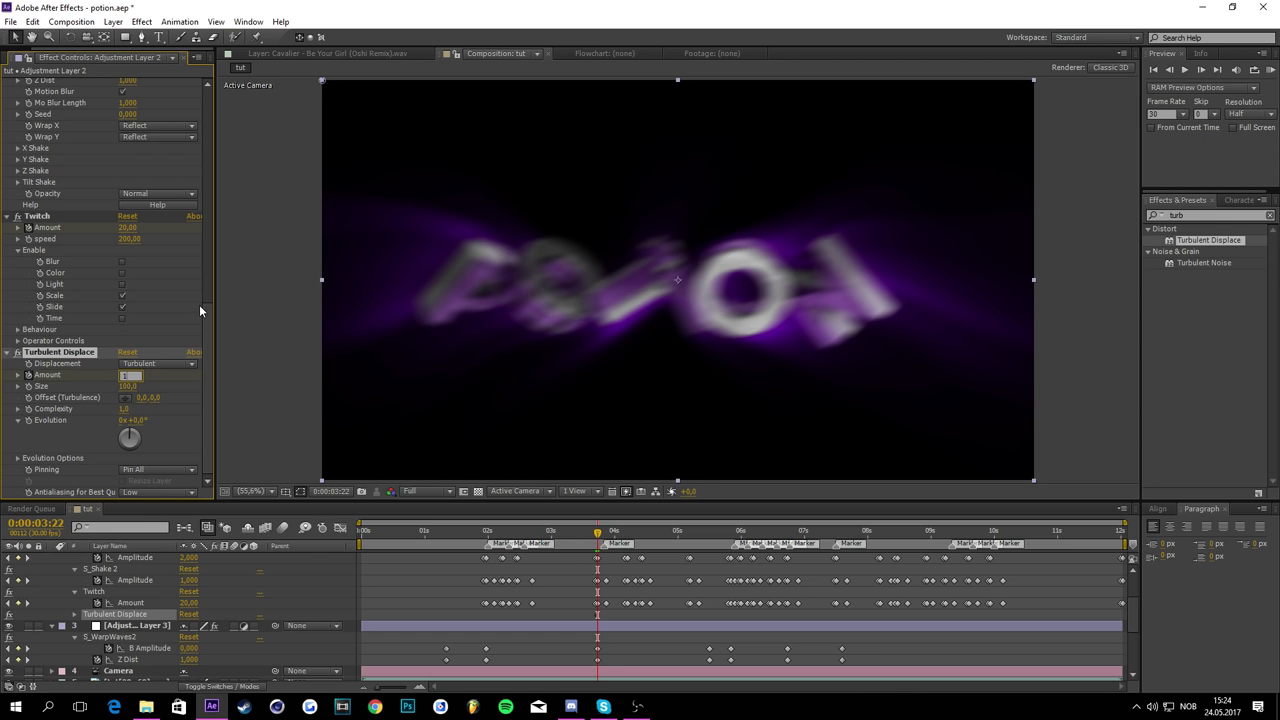
{"action": "type", "text": "100"}
{"action": "left_click", "coordinate": [160, 397]}
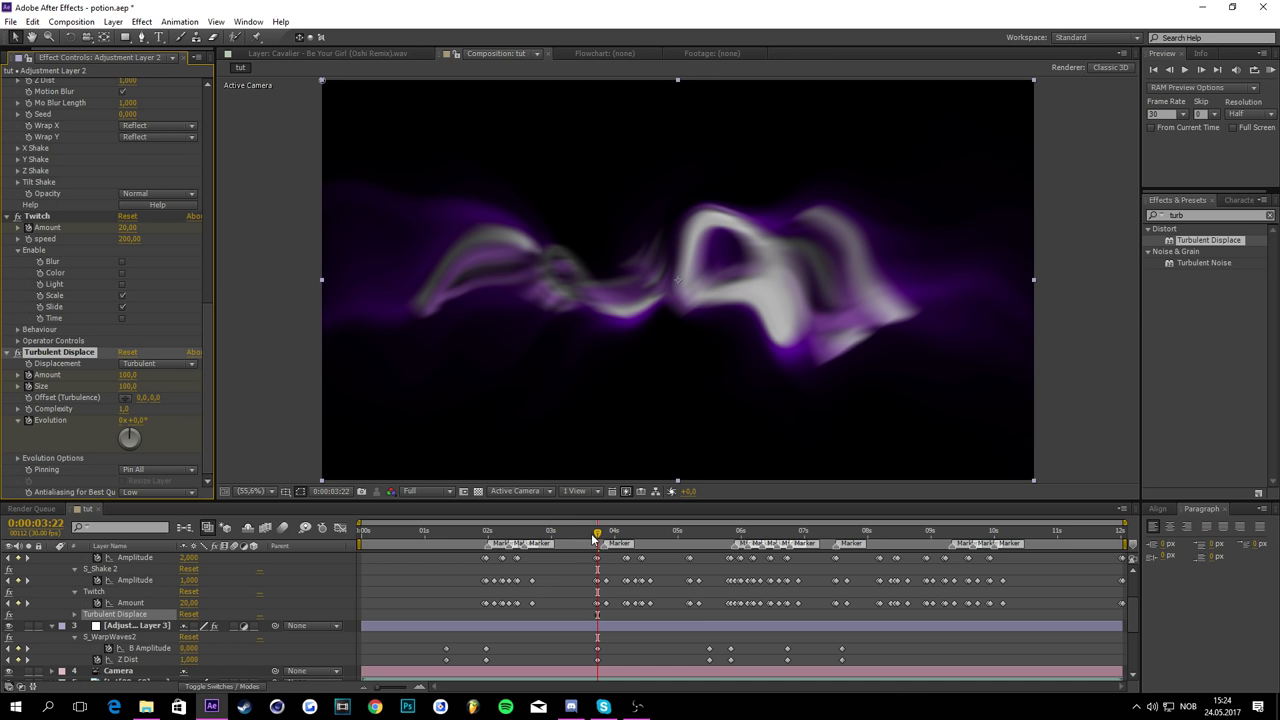
Step: At 0:00:04:13, keyframe the Turbulent Displace Amount at 0, Size at 250 and Evolution at one full revolution
{"action": "left_click_drag", "start_coordinate": [598, 540], "coordinate": [643, 499]}
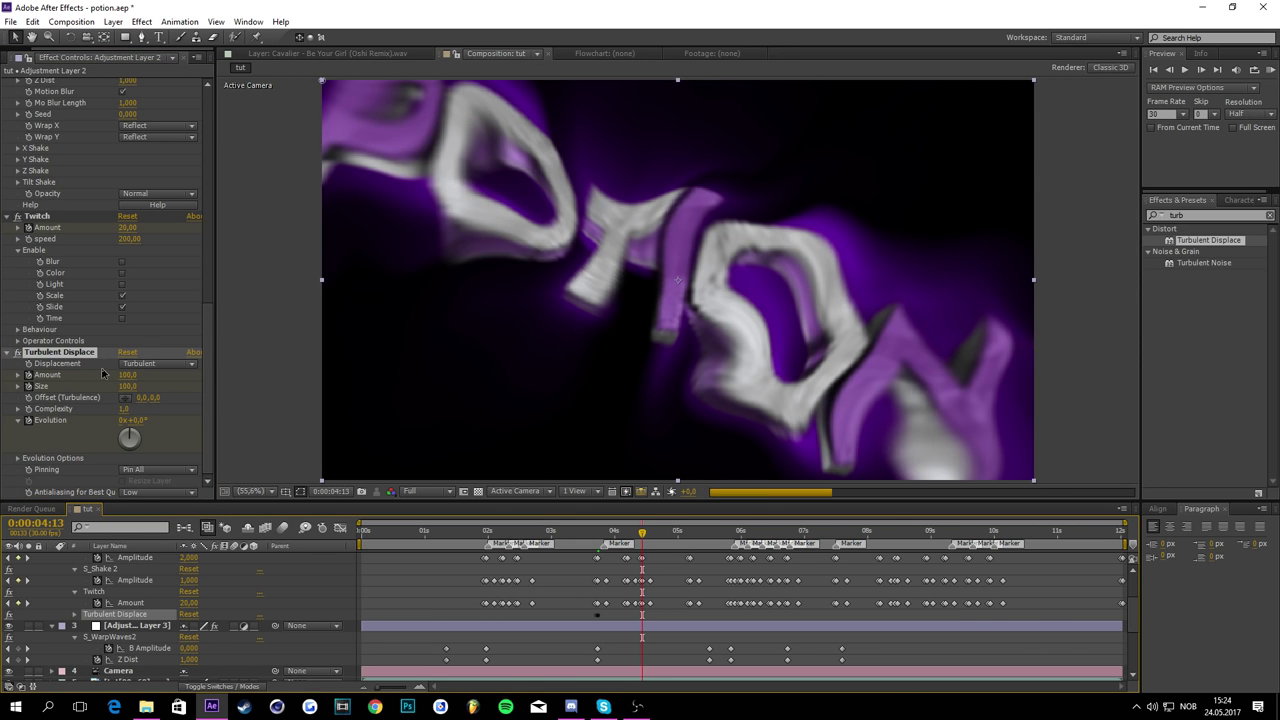
{"action": "left_click", "coordinate": [128, 377]}
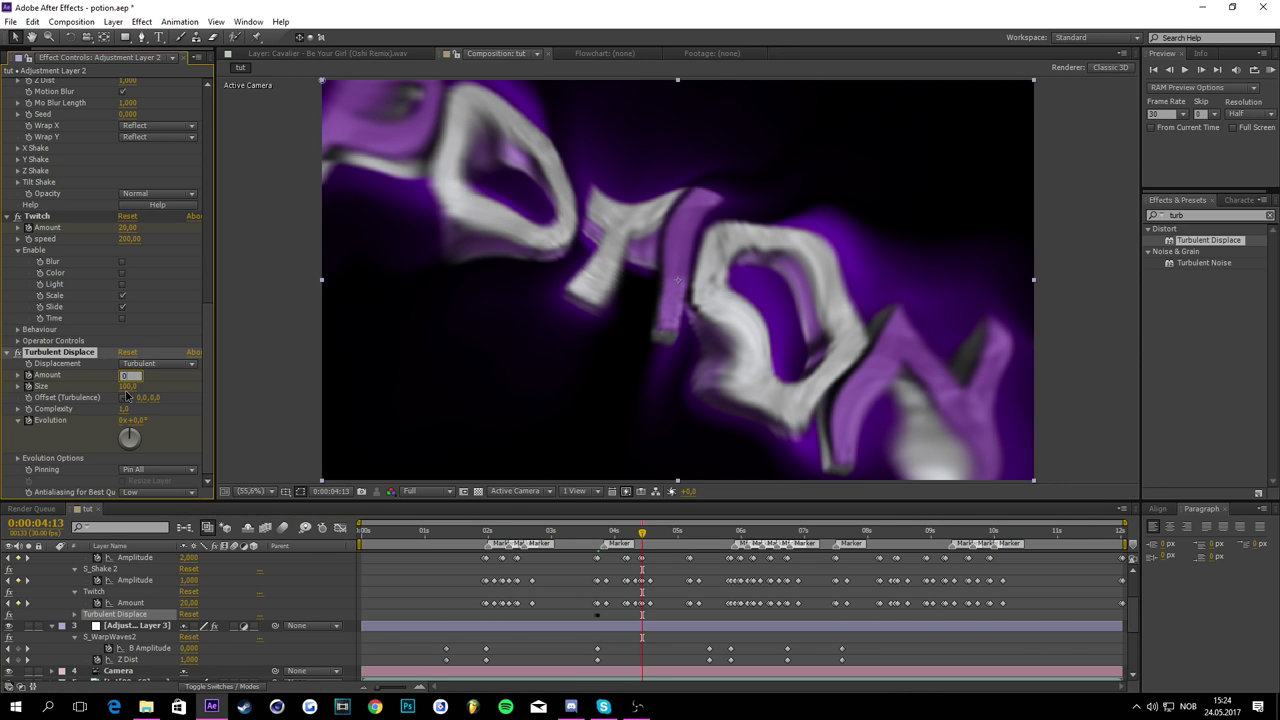
{"action": "key", "text": "Tab"}
{"action": "type", "text": "2"}
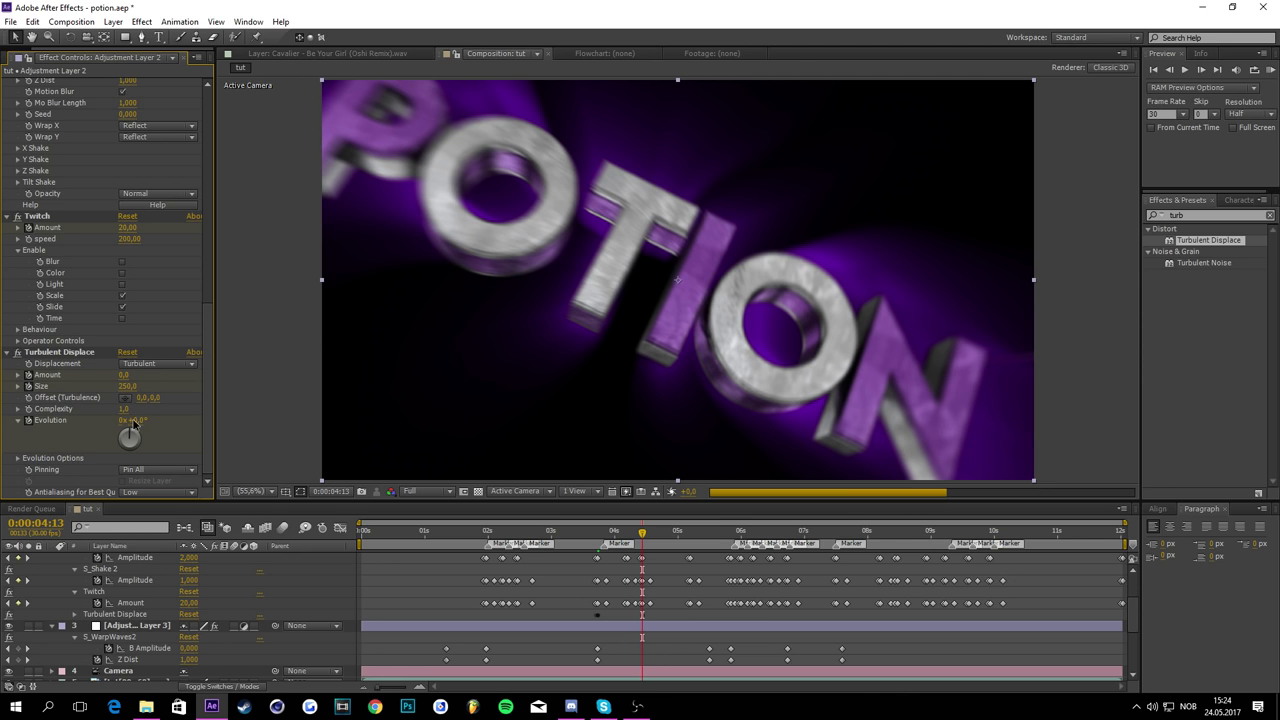
{"action": "key", "text": "Return"}
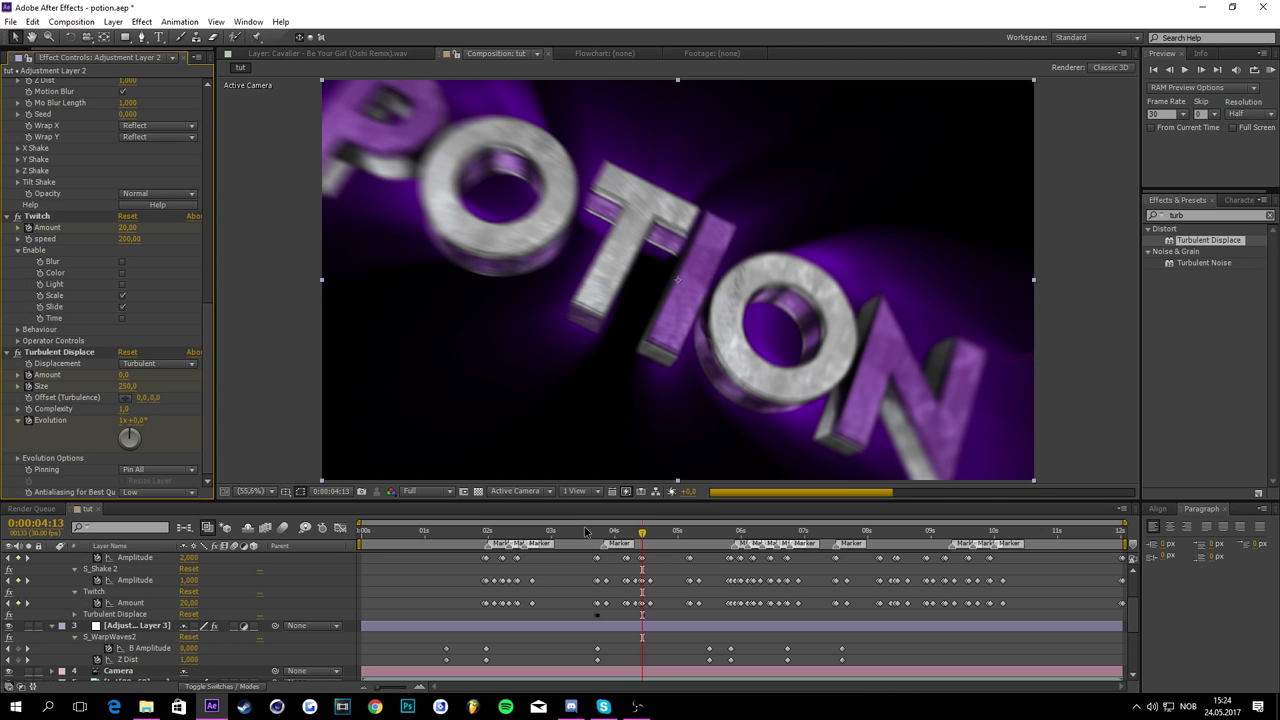
Step: Scrub through the displacement around 0:00:04:13 and reveal the Turbulent Displace keyframes of Adjustment Layer 2
{"action": "left_click_drag", "start_coordinate": [608, 530], "coordinate": [565, 484]}
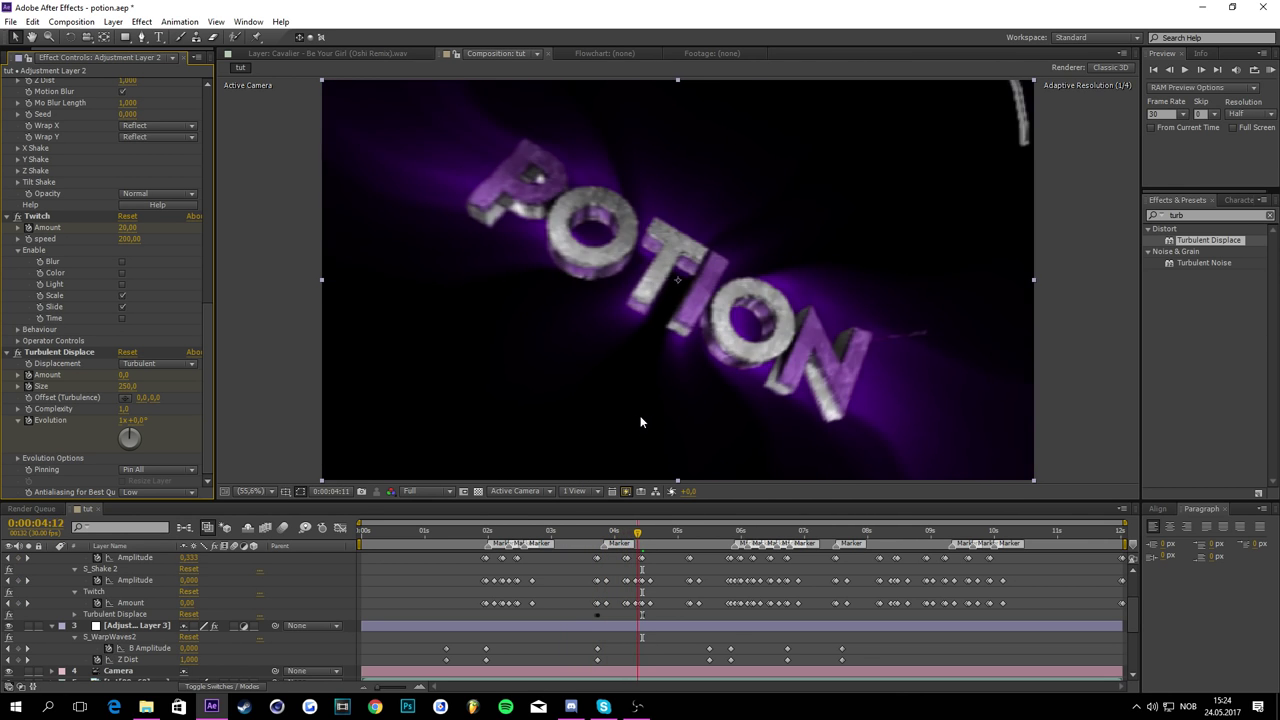
{"action": "mouse_move", "coordinate": [661, 392]}
{"action": "left_mouse_down"}
{"action": "mouse_move", "coordinate": [614, 432]}
{"action": "mouse_move", "coordinate": [650, 400]}
{"action": "left_mouse_up"}
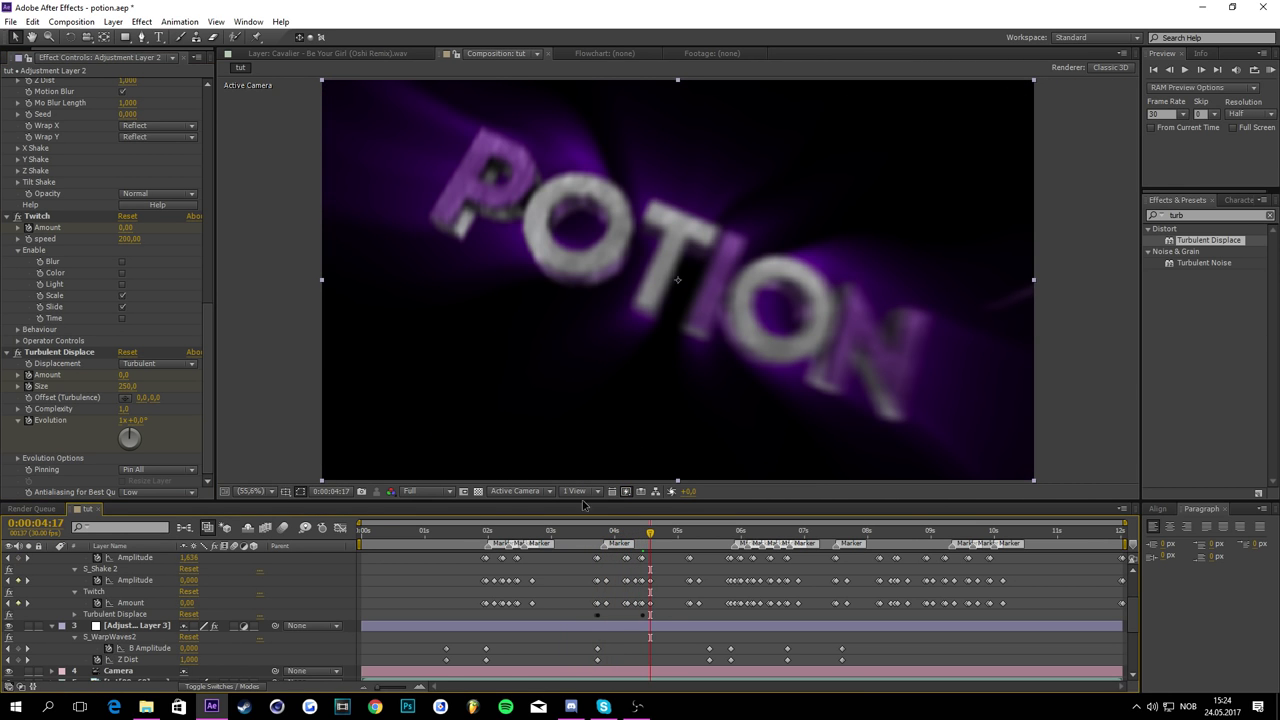
{"action": "scroll", "coordinate": [484, 582], "scroll_direction": "up", "scroll_amount": 2}
{"action": "key", "text": "y"}
{"action": "key", "text": "u"}
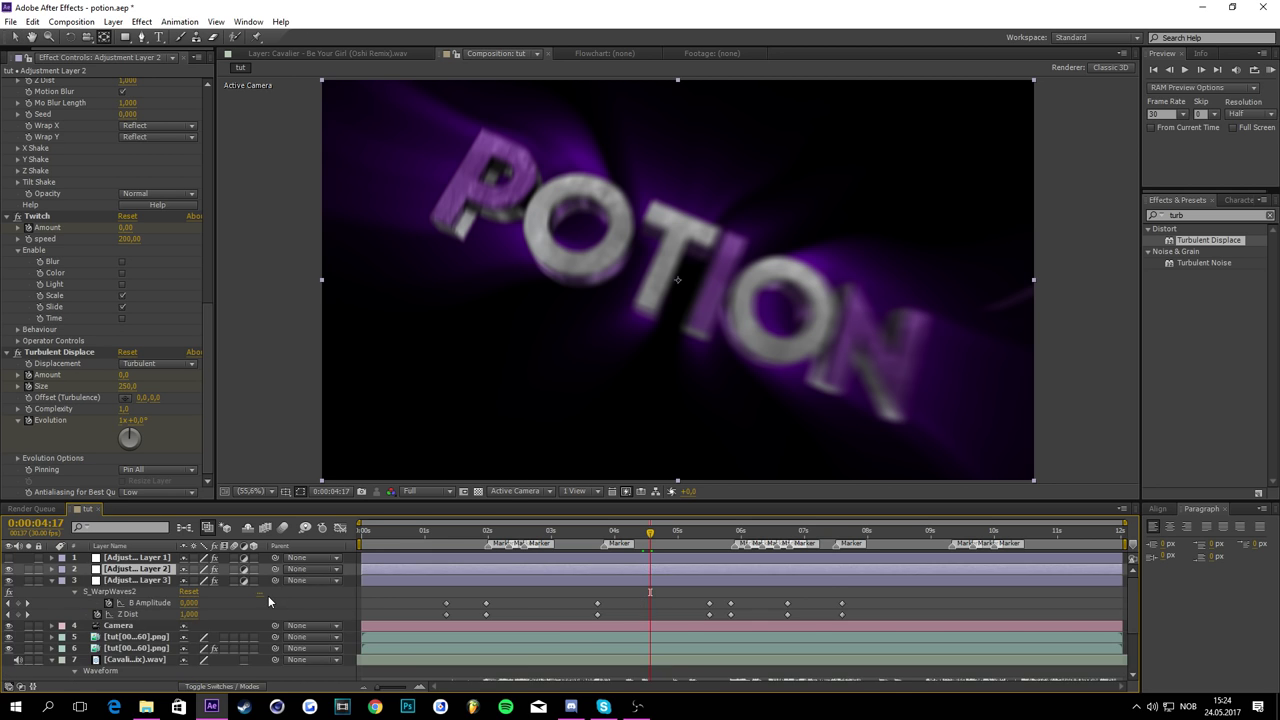
{"action": "key", "text": "u"}
{"action": "scroll", "coordinate": [420, 620], "scroll_direction": "down", "scroll_amount": 1}
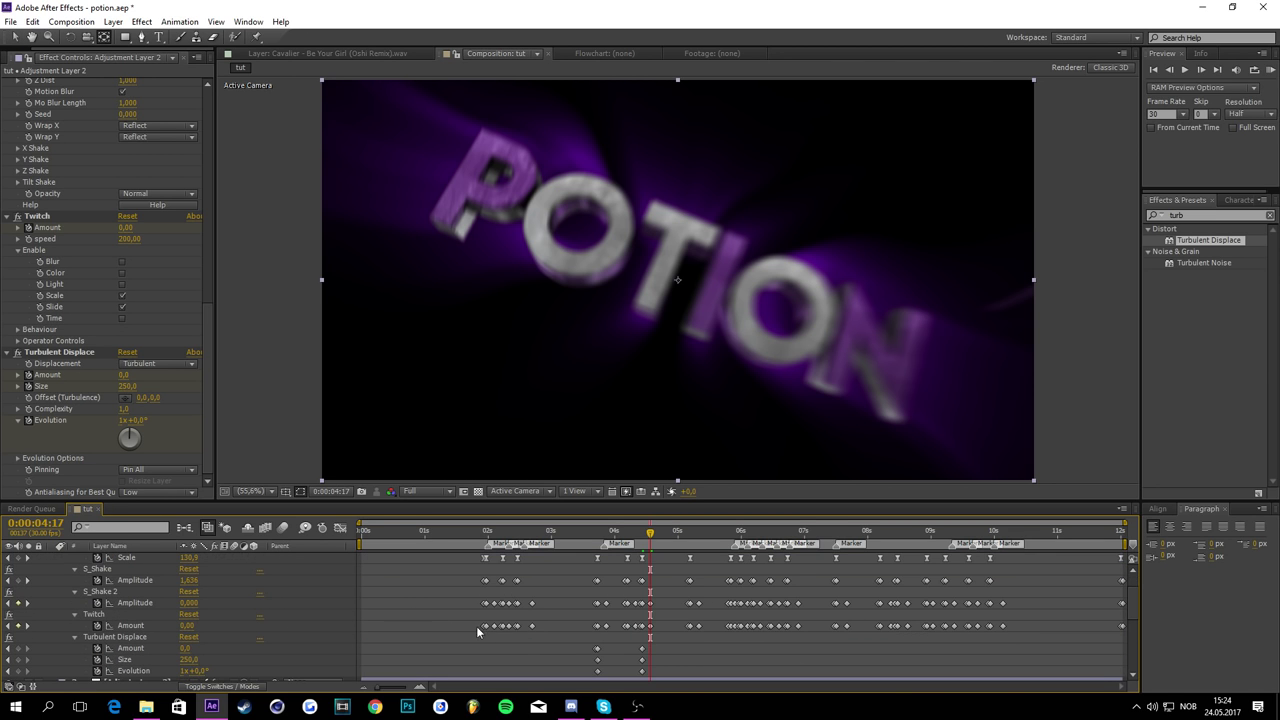
Step: Copy all Turbulent Displace Amount, Size and Evolution keyframes to 0:00:02:13 and 0:00:05:05
{"action": "left_click_drag", "start_coordinate": [670, 648], "coordinate": [584, 682]}
{"action": "left_click_drag", "start_coordinate": [615, 530], "coordinate": [515, 500]}
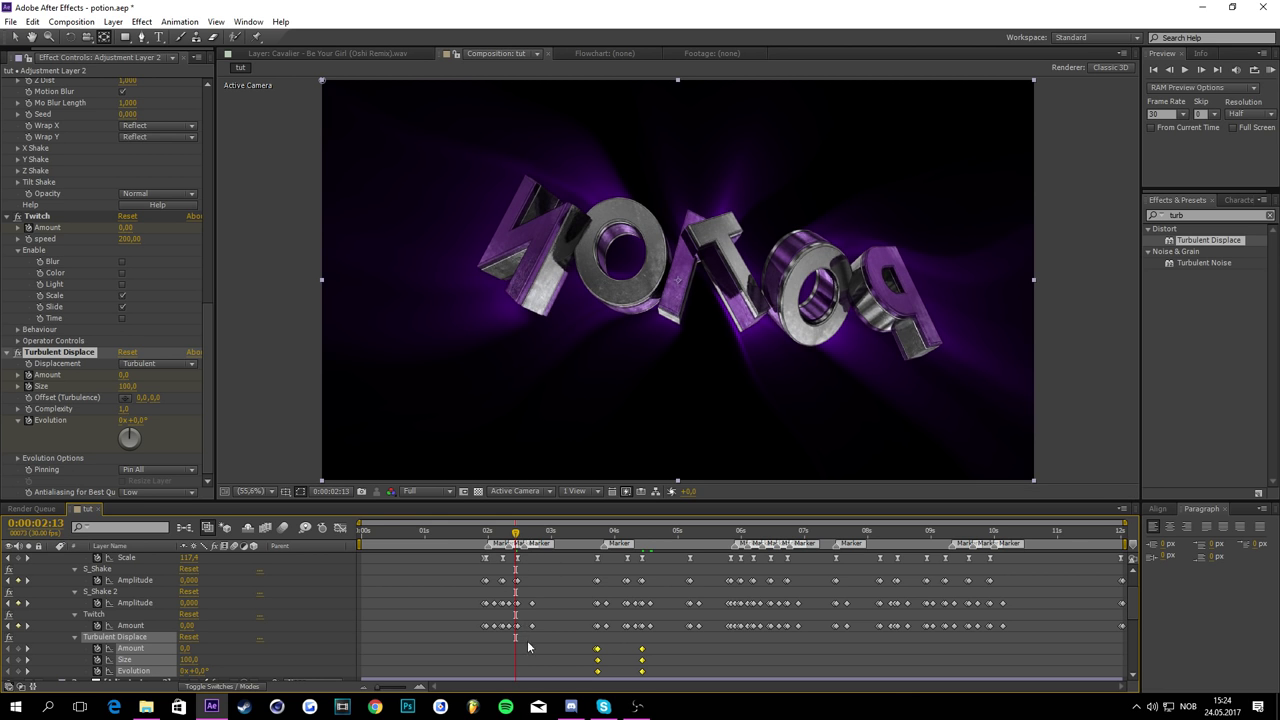
{"action": "left_click_drag", "start_coordinate": [512, 537], "coordinate": [686, 437]}
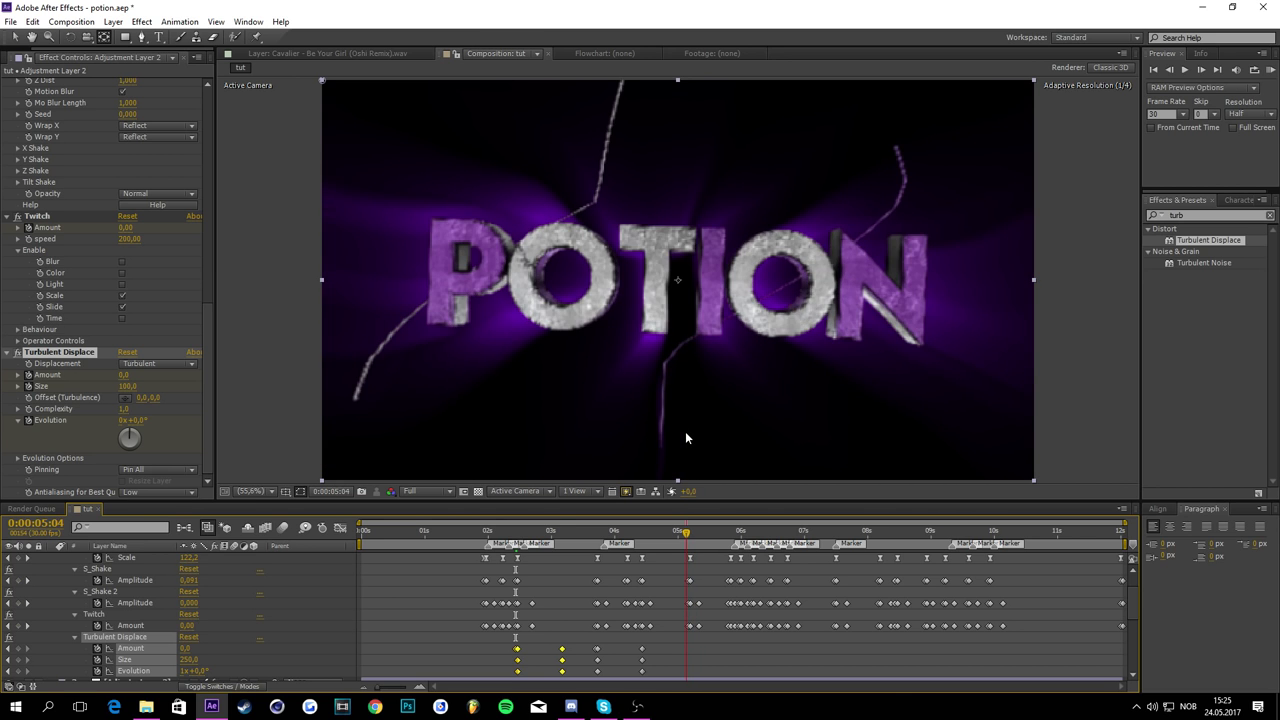
{"action": "left_click", "coordinate": [692, 532]}
{"action": "key", "text": "ctrl+v"}
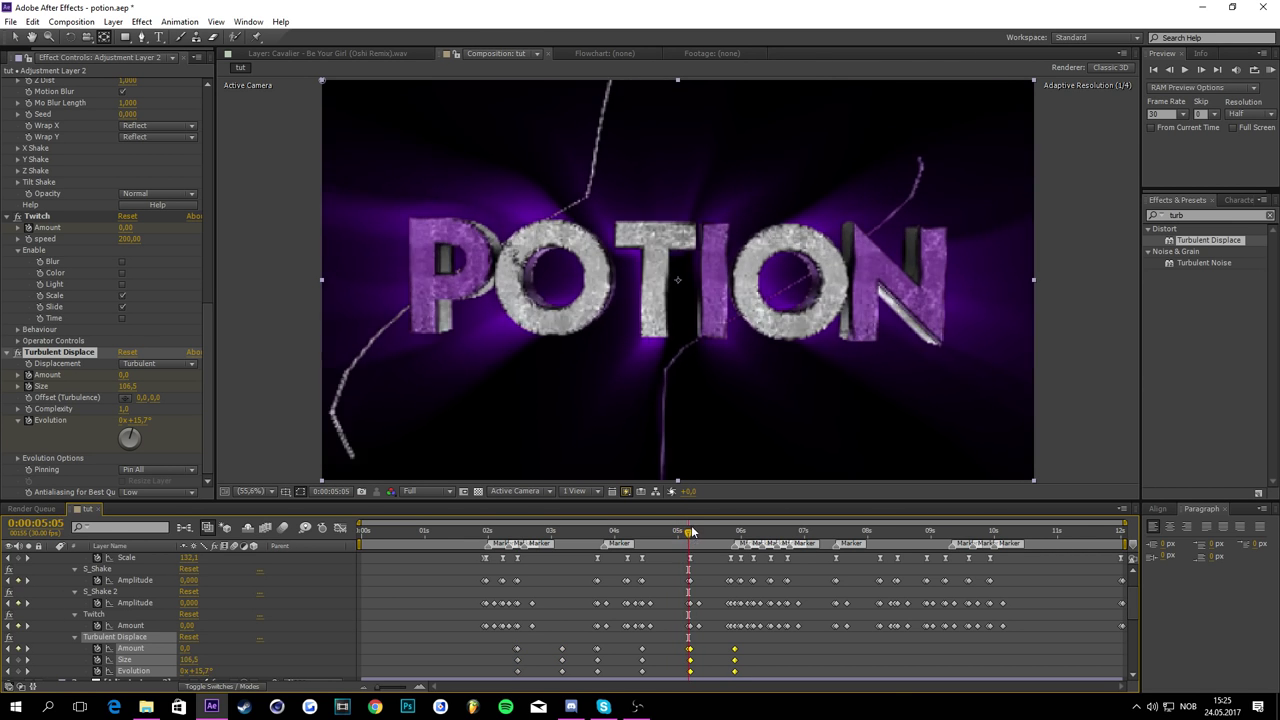
Step: Paste the Turbulent Displace keyframes again at 0:00:09:27 and 0:00:07:14
{"action": "left_click_drag", "start_coordinate": [692, 532], "coordinate": [403, 615]}
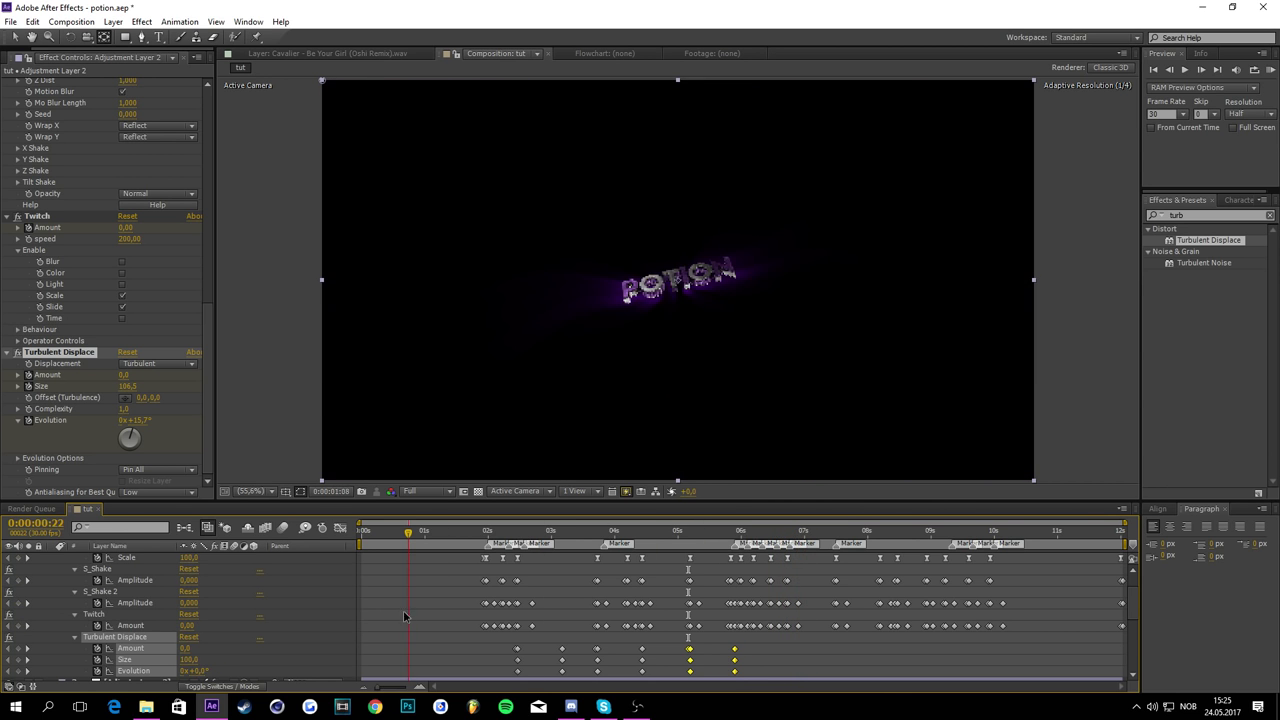
{"action": "left_click_drag", "start_coordinate": [506, 540], "coordinate": [988, 349]}
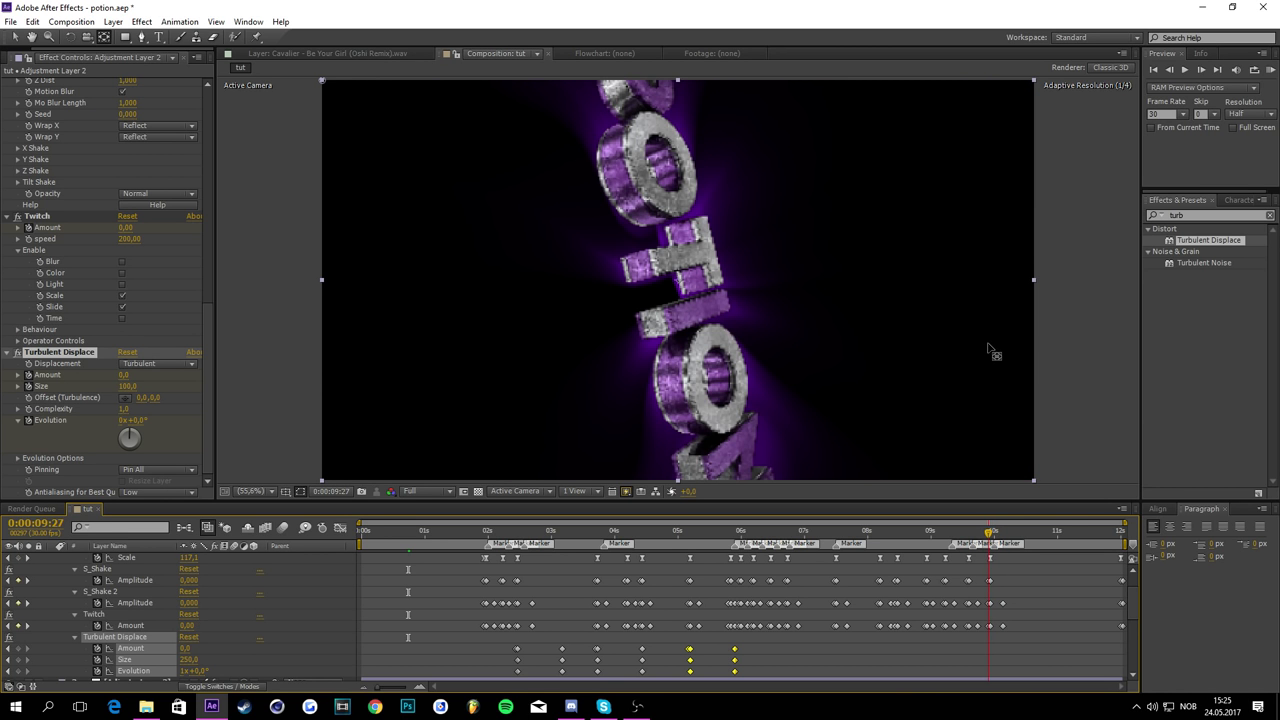
{"action": "left_click_drag", "start_coordinate": [970, 541], "coordinate": [834, 489]}
{"action": "key", "text": "ctrl+v"}
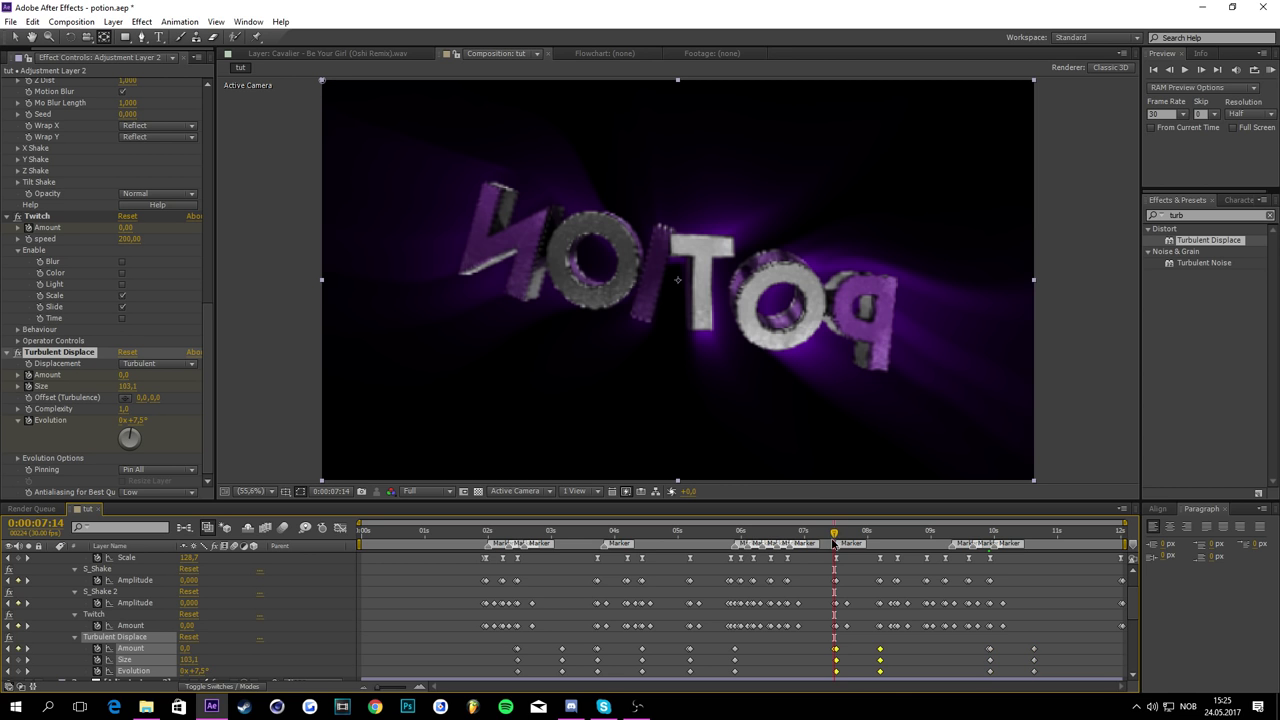
Step: Save the project and preview the pasted displacement hits along the timeline
{"action": "left_click_drag", "start_coordinate": [833, 538], "coordinate": [1006, 397]}
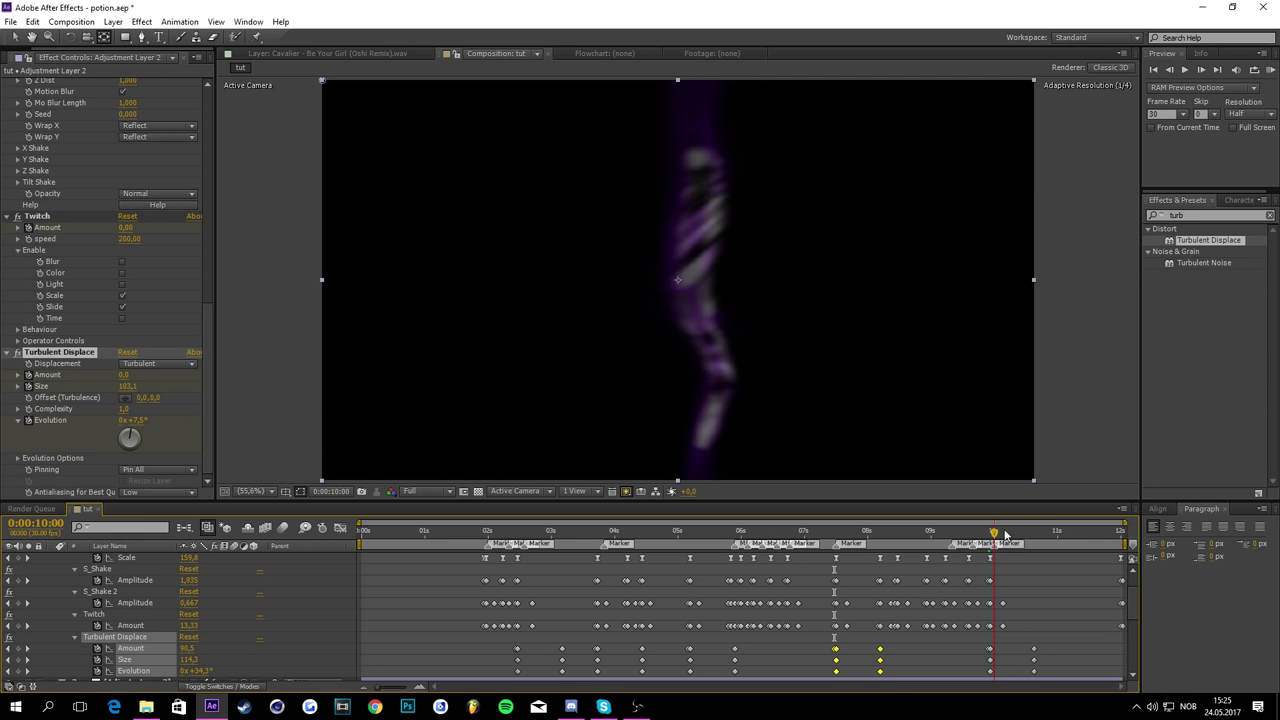
{"action": "left_click_drag", "start_coordinate": [990, 533], "coordinate": [819, 418]}
{"action": "key", "text": "ctrl+s"}
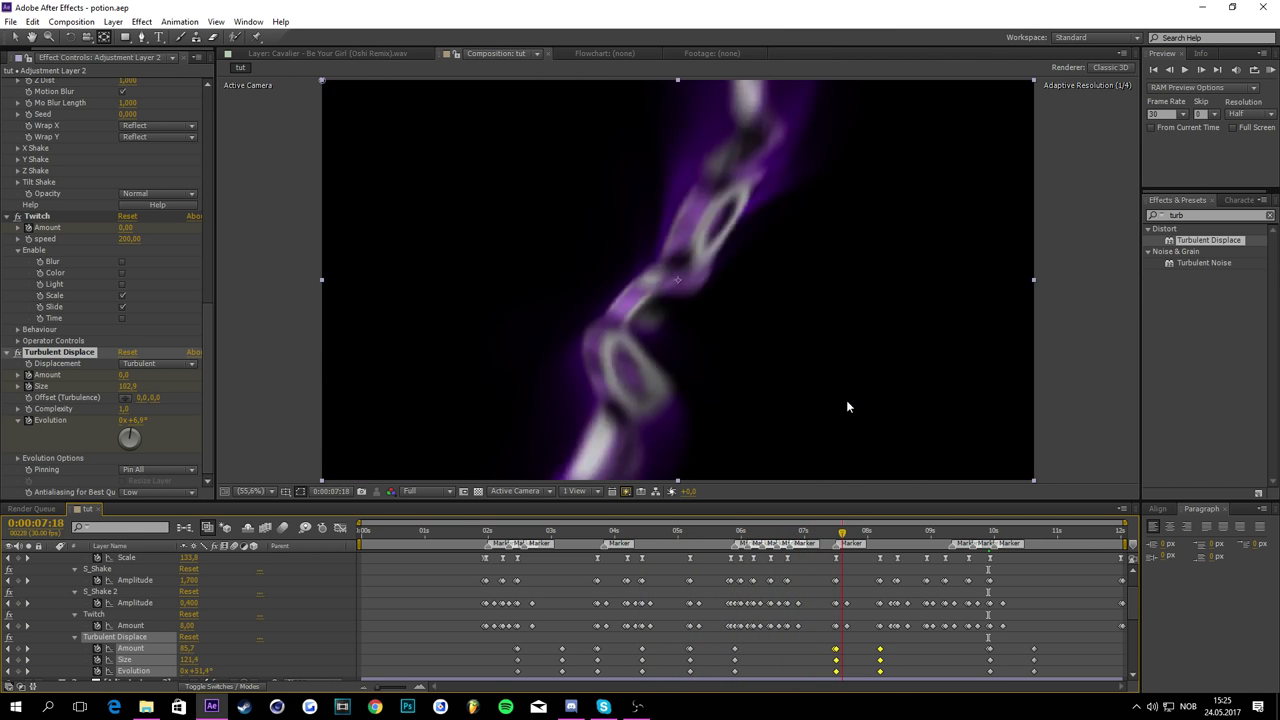
{"action": "left_click_drag", "start_coordinate": [953, 370], "coordinate": [678, 474]}
{"action": "key", "text": "space"}
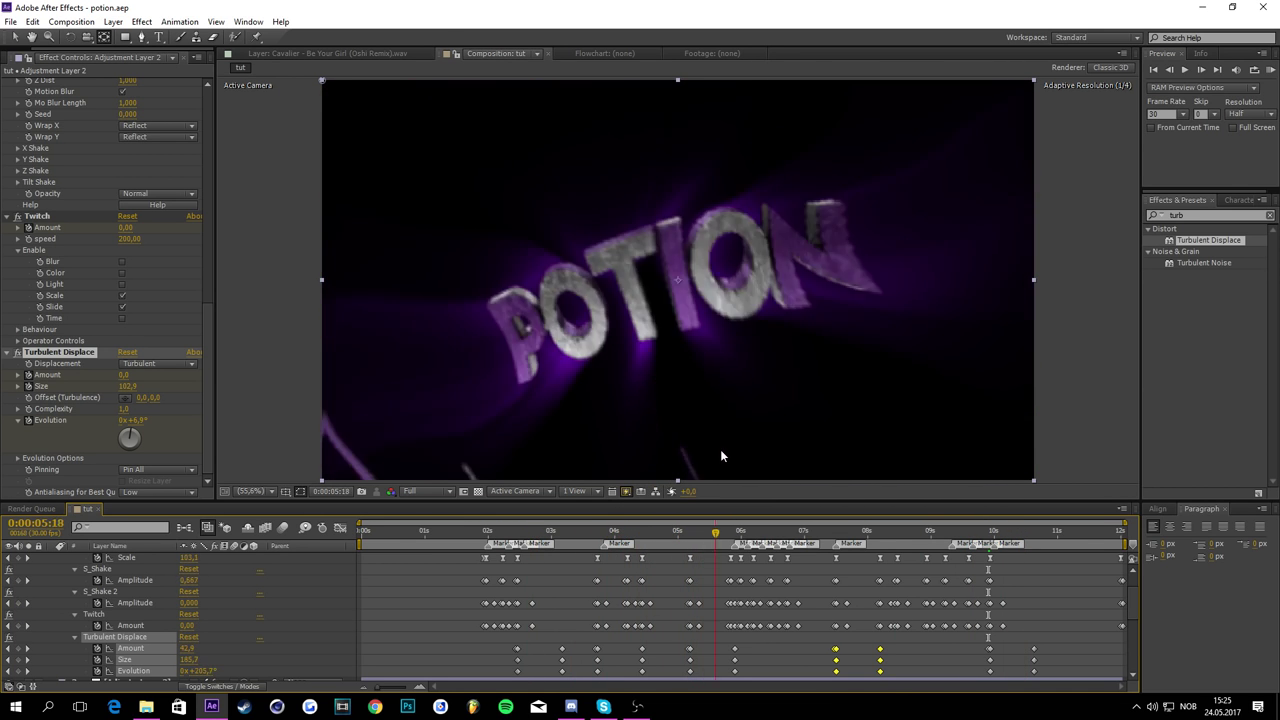
{"action": "scroll", "coordinate": [255, 627], "scroll_direction": "up", "scroll_amount": 1}
{"action": "left_click", "coordinate": [256, 626]}
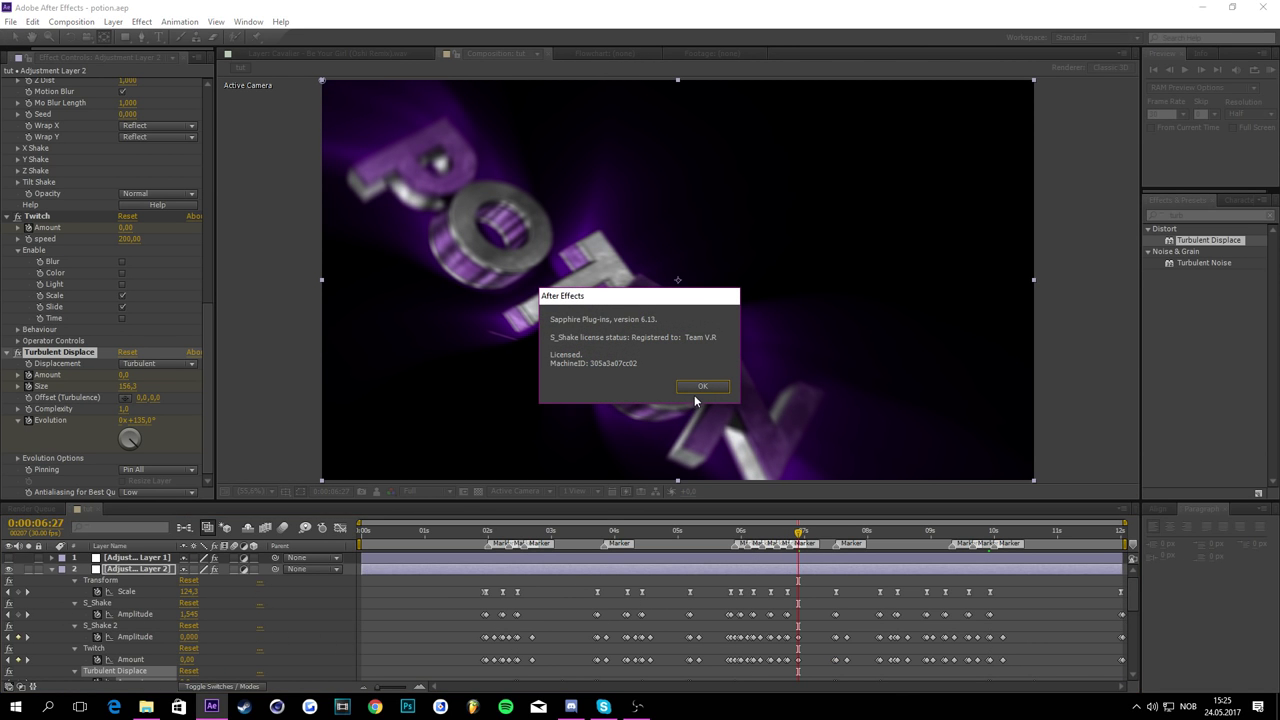
{"action": "left_click", "coordinate": [698, 386]}
Step: Create a new adjustment layer and place it directly below Adjustment Layer 1
{"action": "left_click", "coordinate": [140, 572]}
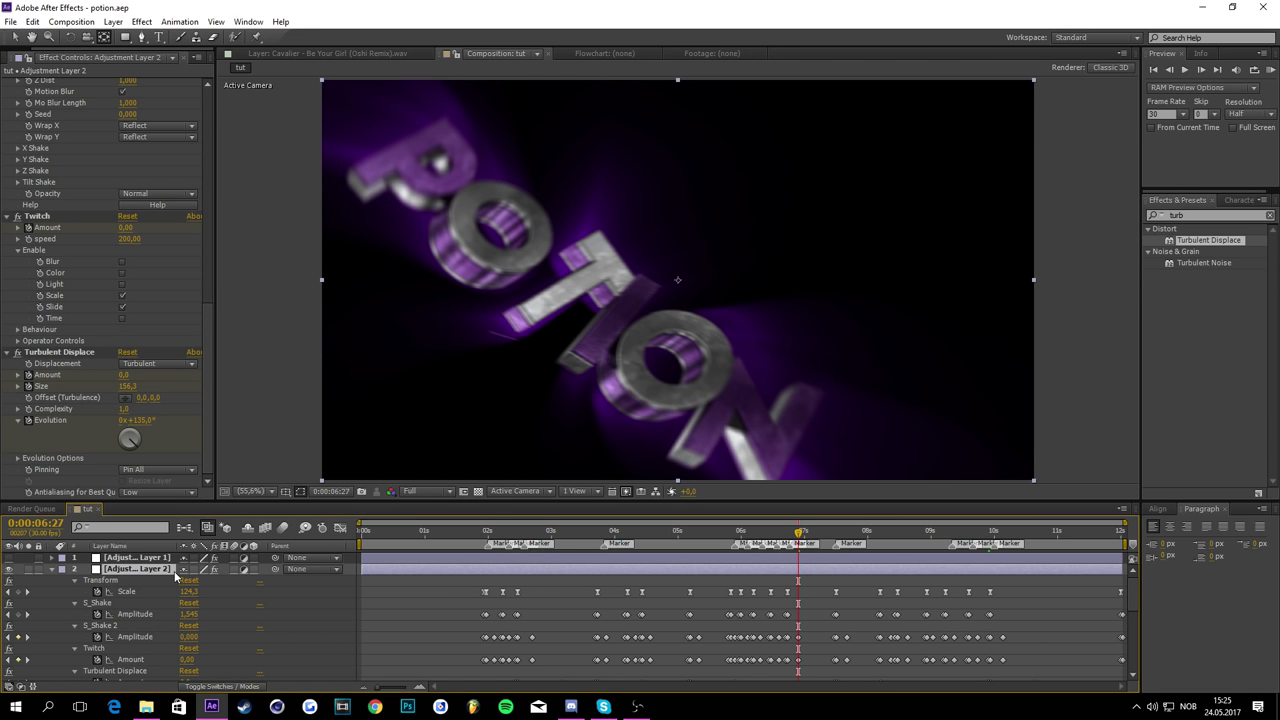
{"action": "right_click", "coordinate": [369, 612]}
{"action": "right_click", "coordinate": [329, 610]}
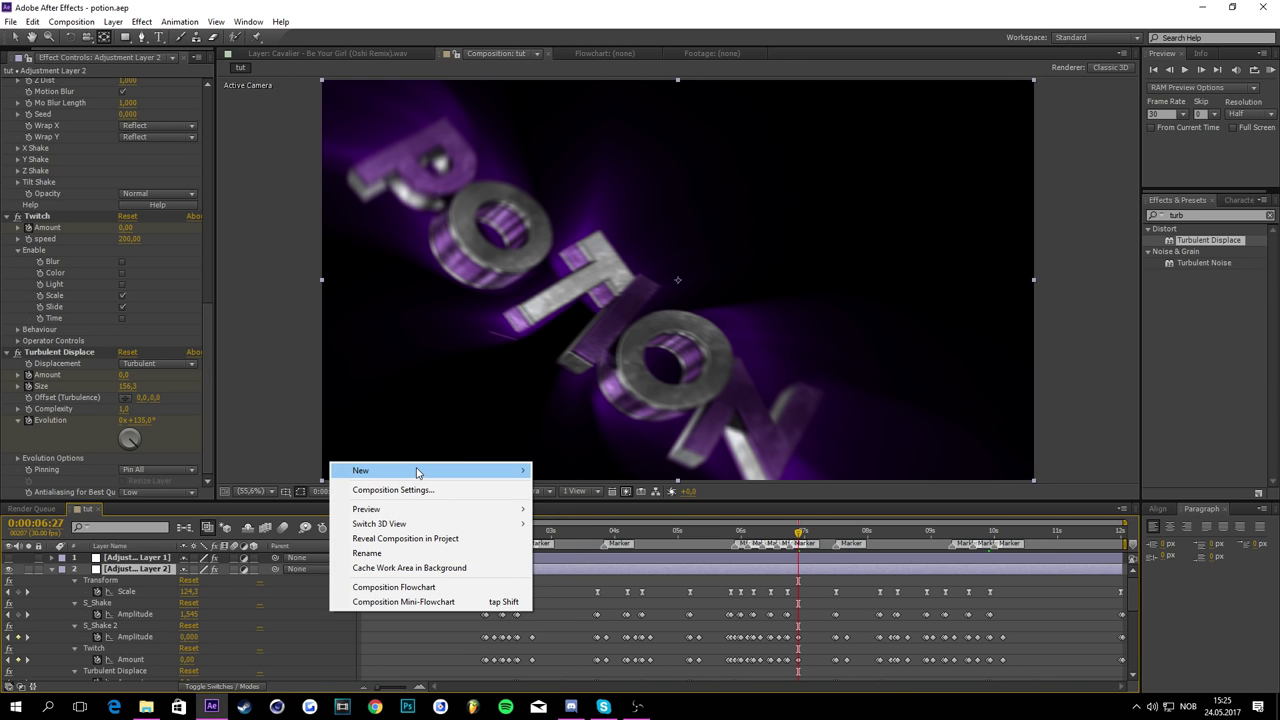
{"action": "mouse_move", "coordinate": [417, 471]}
{"action": "key", "text": "ctrl+alt+y"}
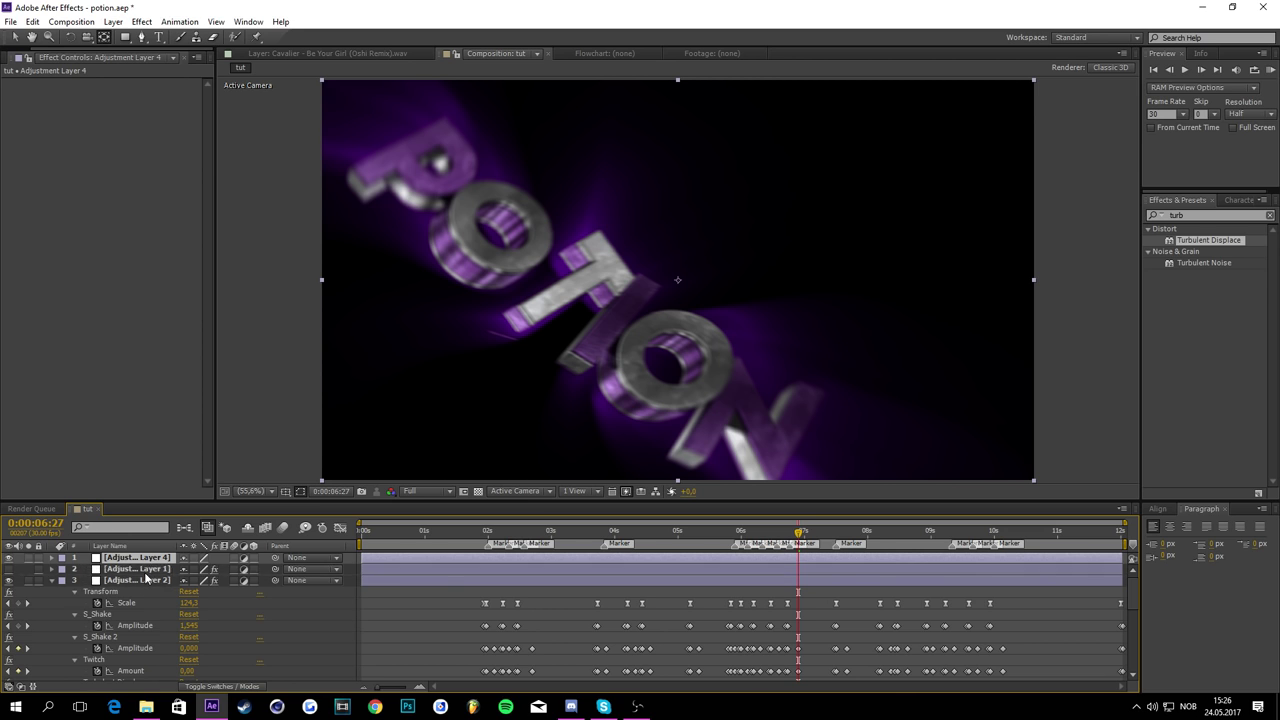
{"action": "key", "text": "ctrl+["}
Step: Search the effects for S_tv and apply S_TVDamage to the new adjustment layer
{"action": "left_click", "coordinate": [19, 39]}
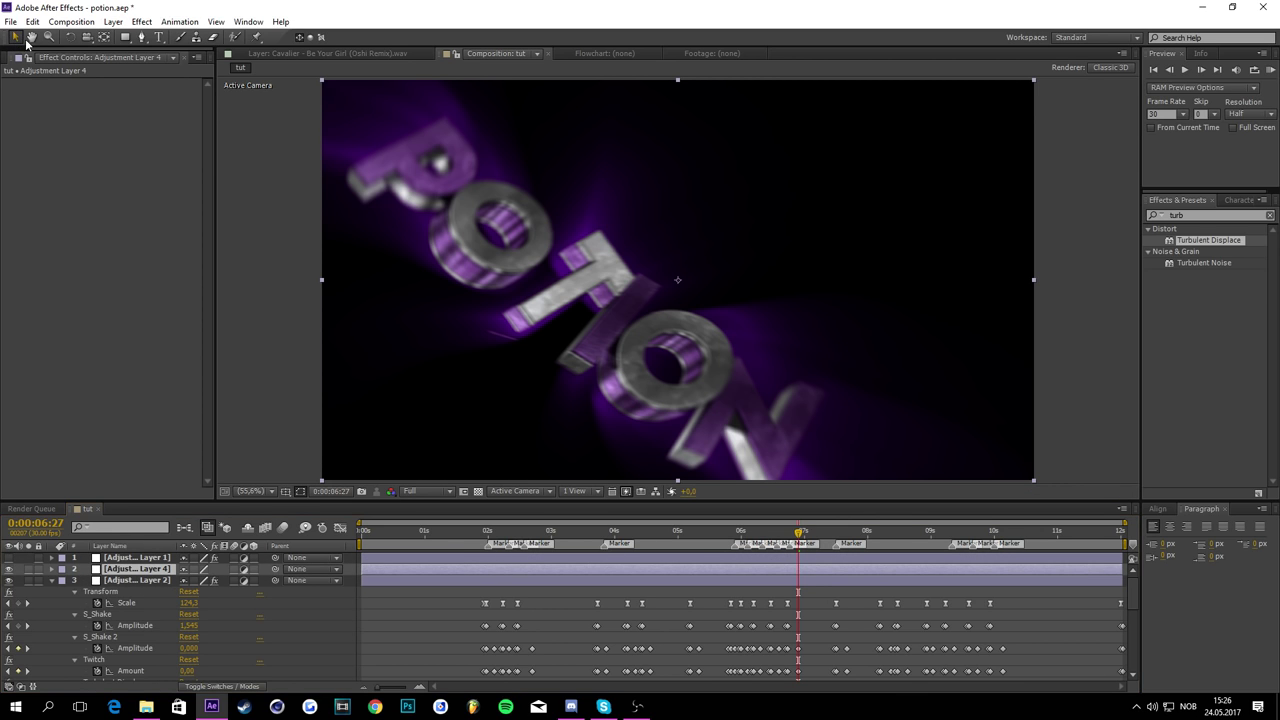
{"action": "left_click", "coordinate": [1219, 215]}
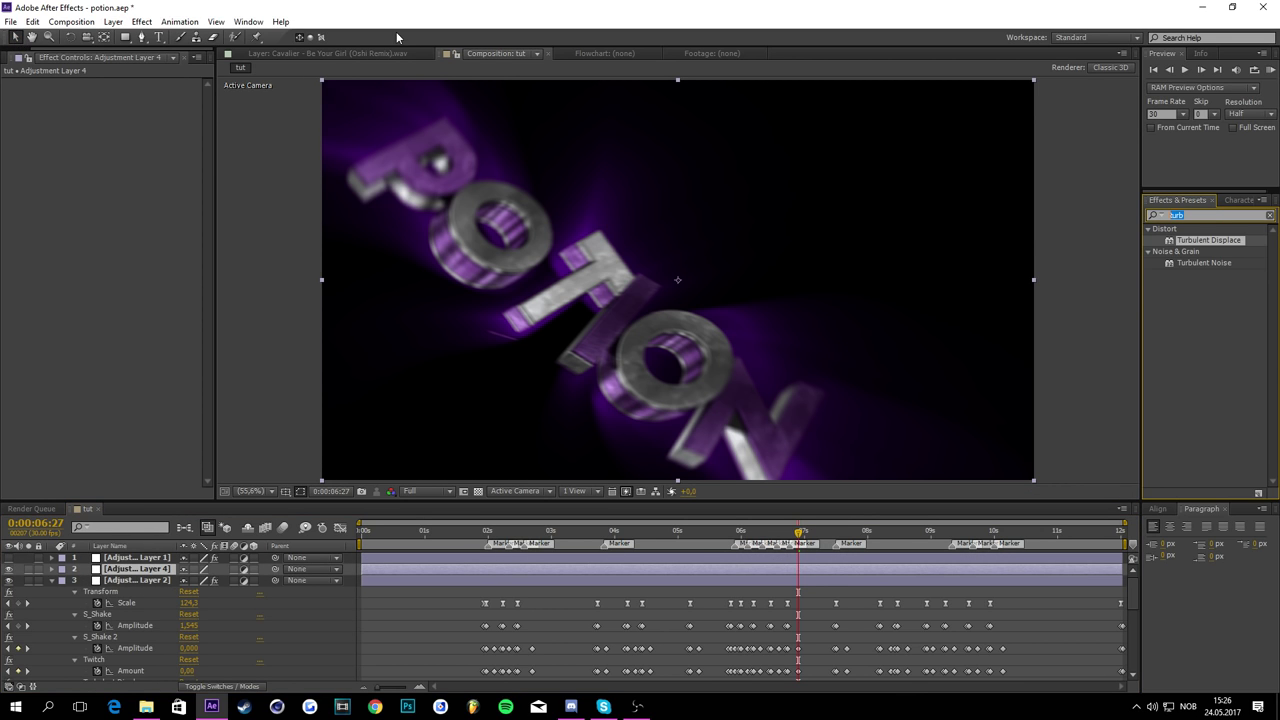
{"action": "key", "text": "BackSpace"}
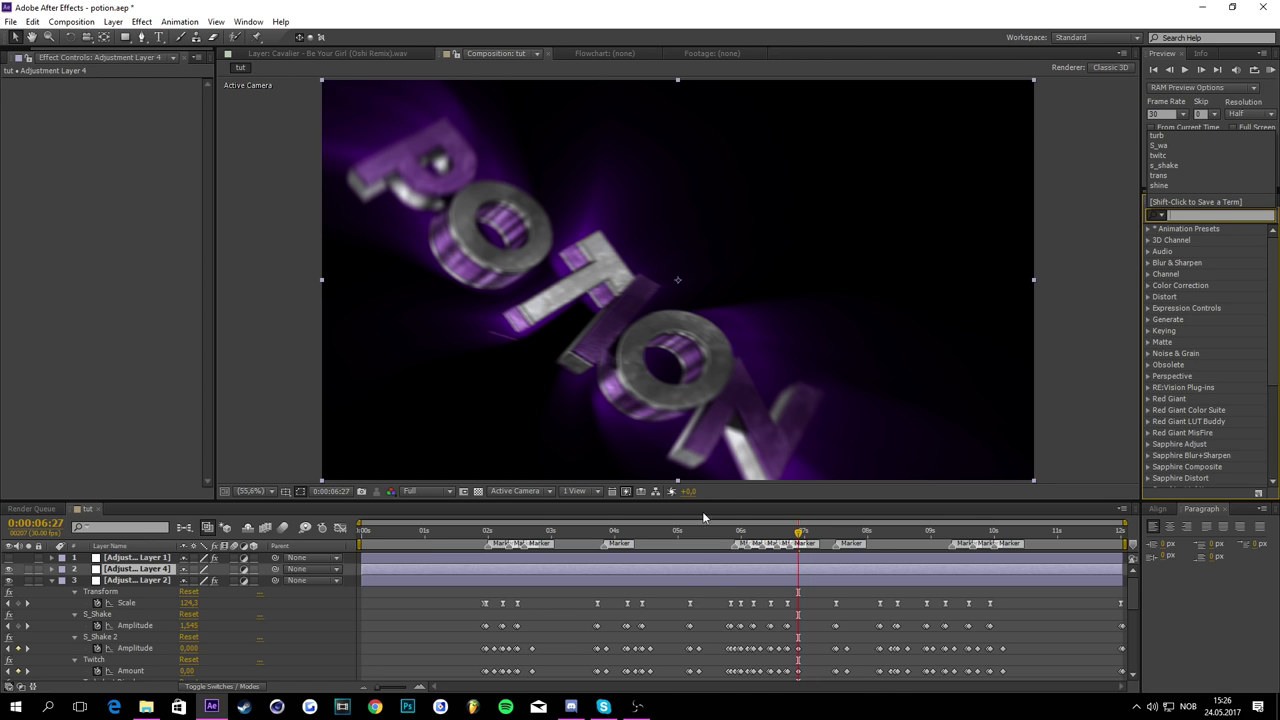
{"action": "type", "text": "S_t"}
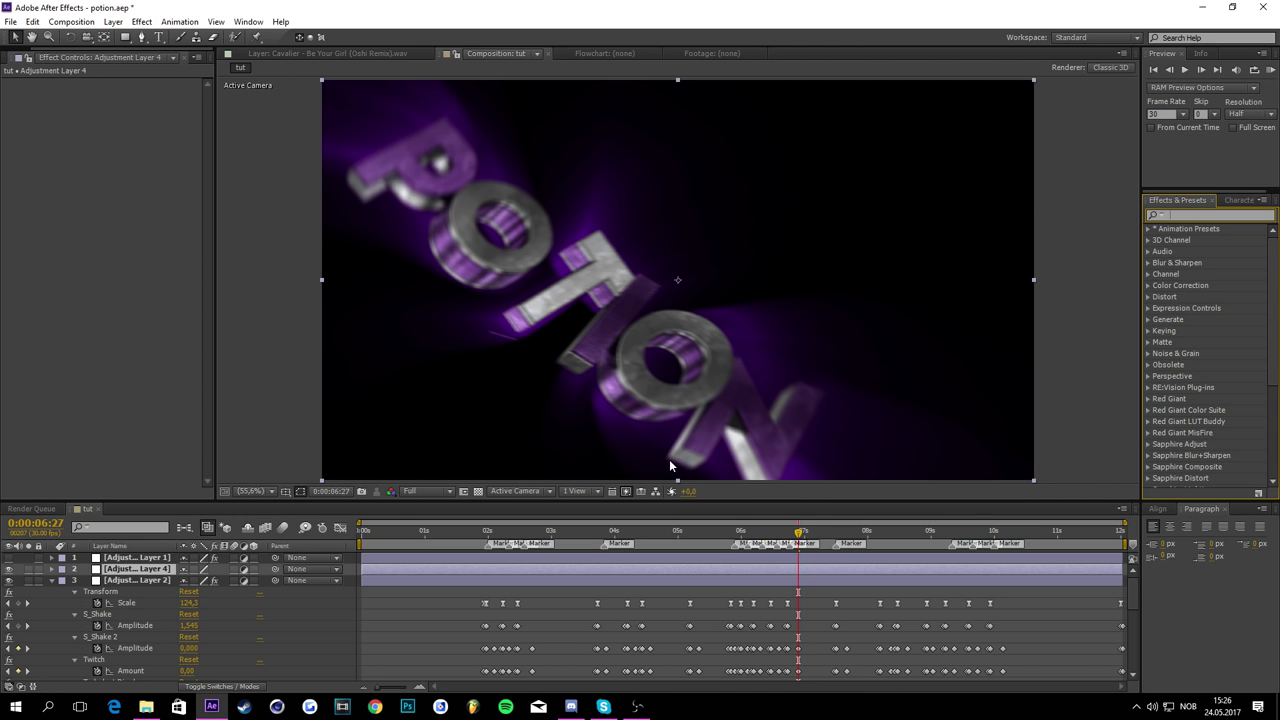
{"action": "key", "text": "BackSpace"}
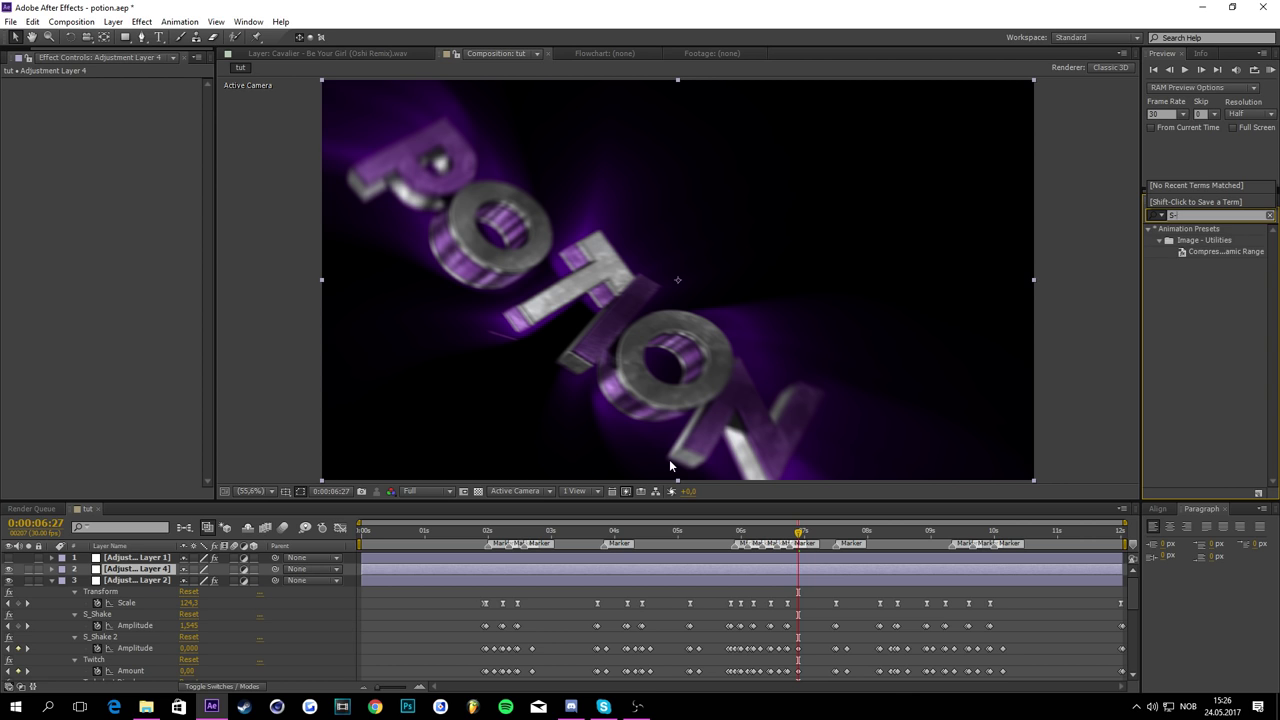
{"action": "type", "text": "tv"}
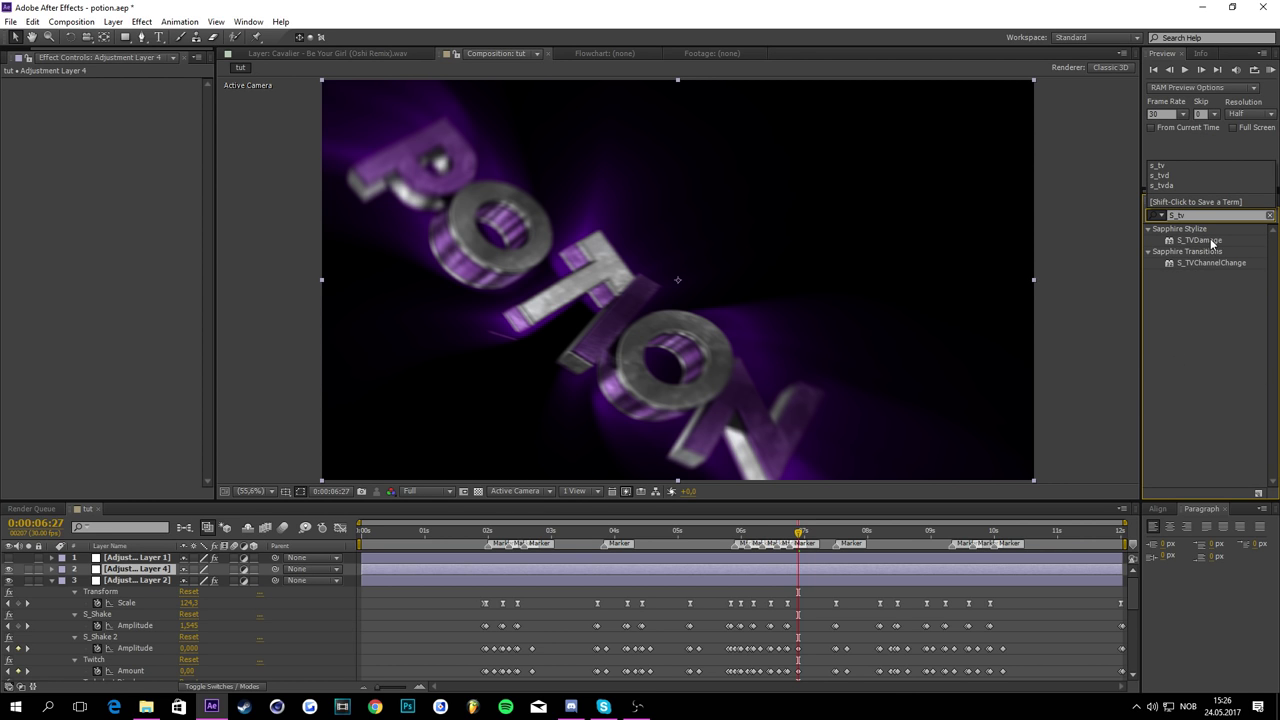
{"action": "left_click_drag", "start_coordinate": [1213, 243], "coordinate": [690, 420]}
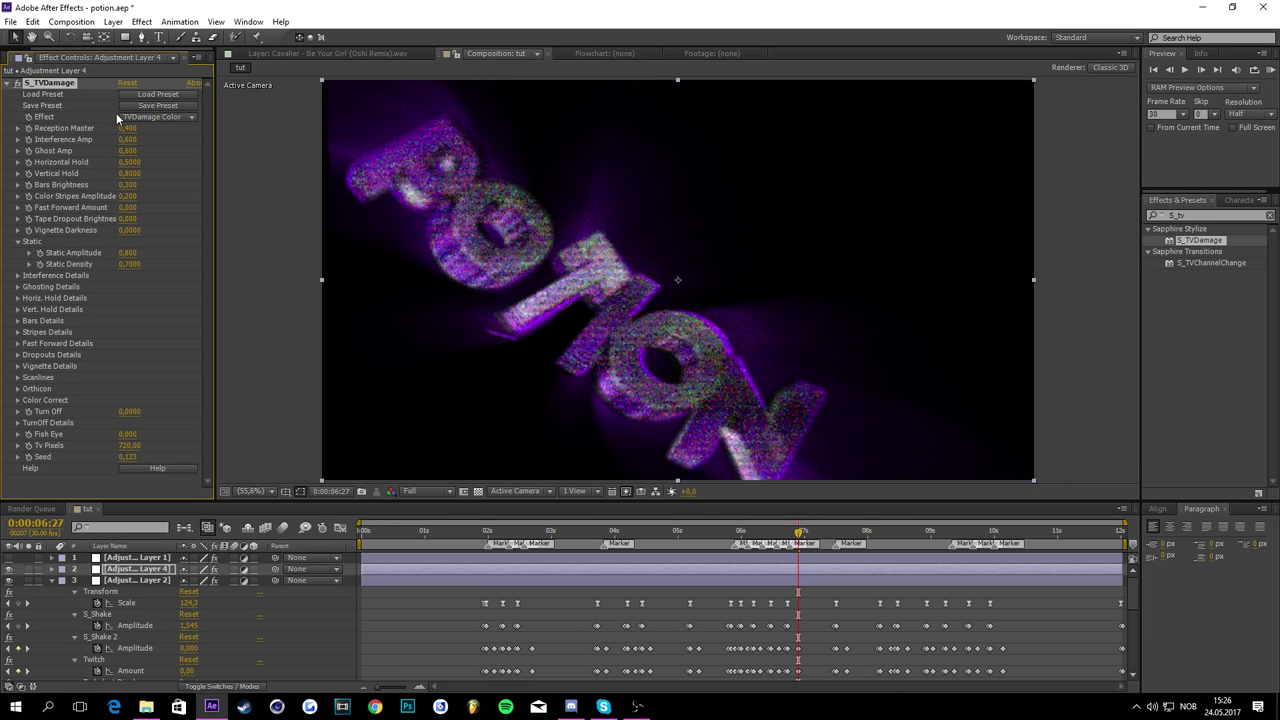
Step: Set S_TVDamage to TVDamage Mono and set Interference Amp, Ghost Amp, Horizontal Hold and Vertical Hold to 0
{"action": "left_click", "coordinate": [151, 118]}
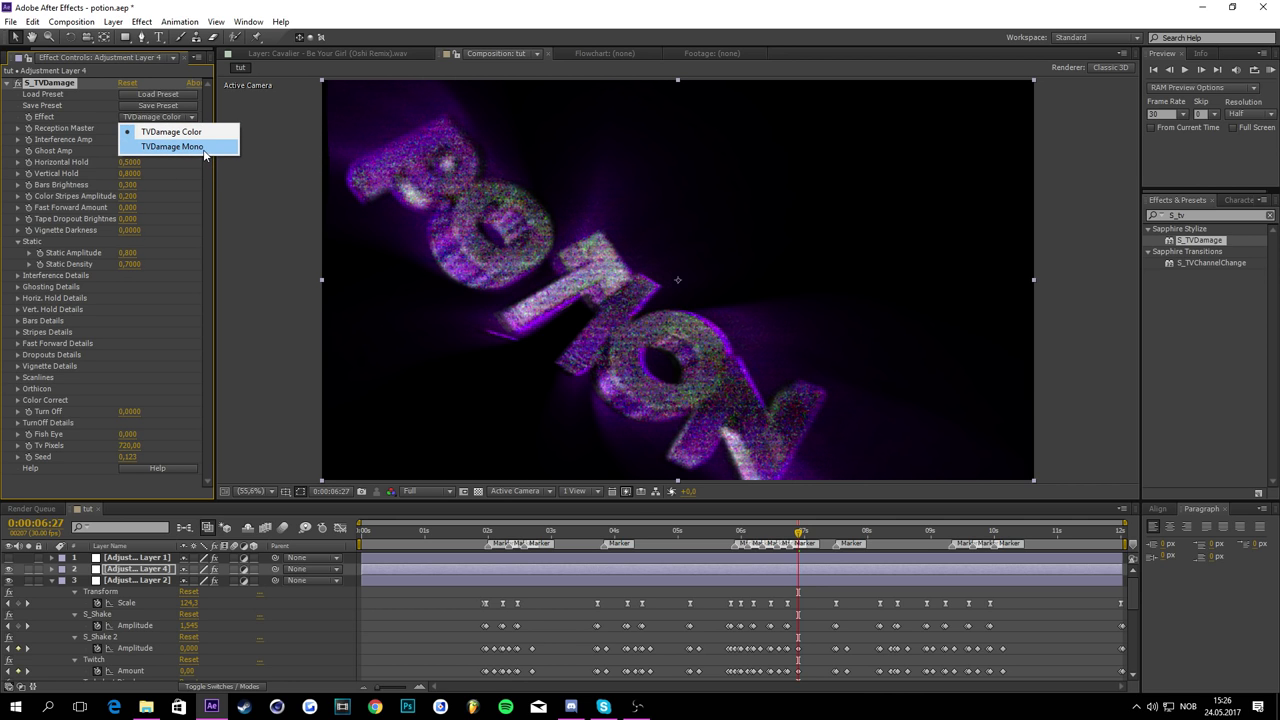
{"action": "left_click", "coordinate": [205, 150]}
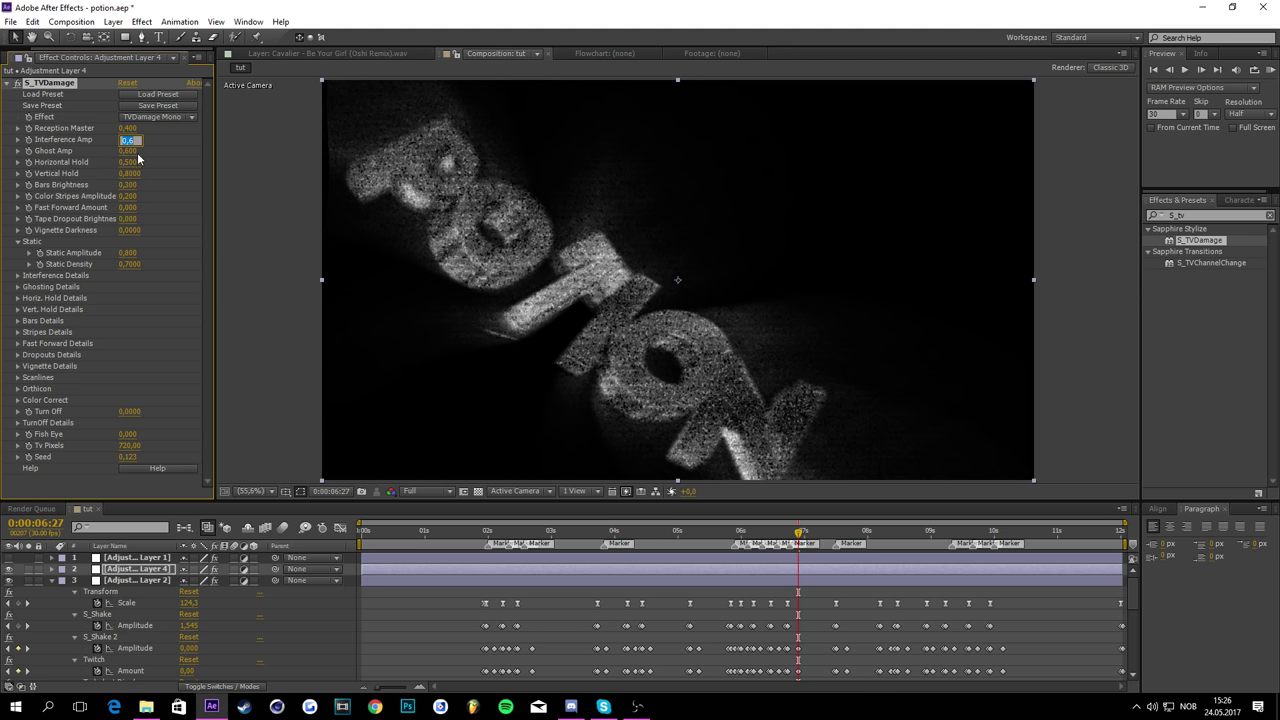
{"action": "type", "text": "7"}
{"action": "type", "text": "0,5"}
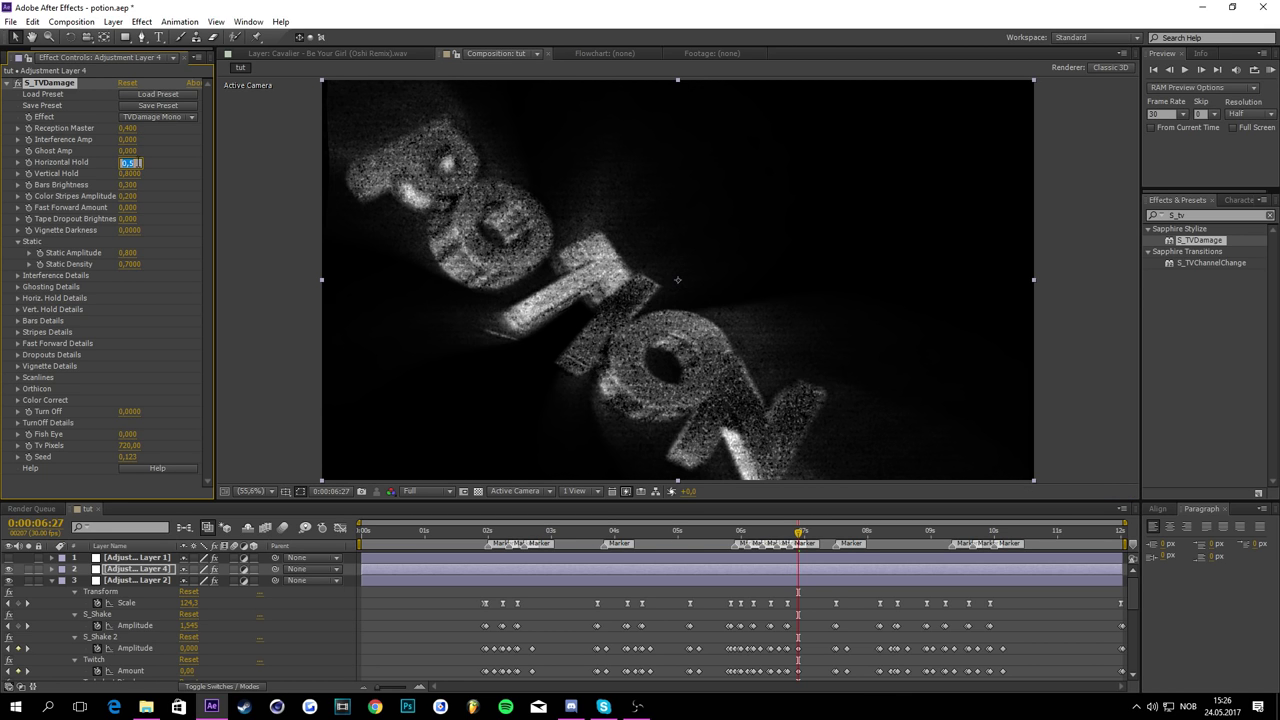
{"action": "type", "text": "0,8"}
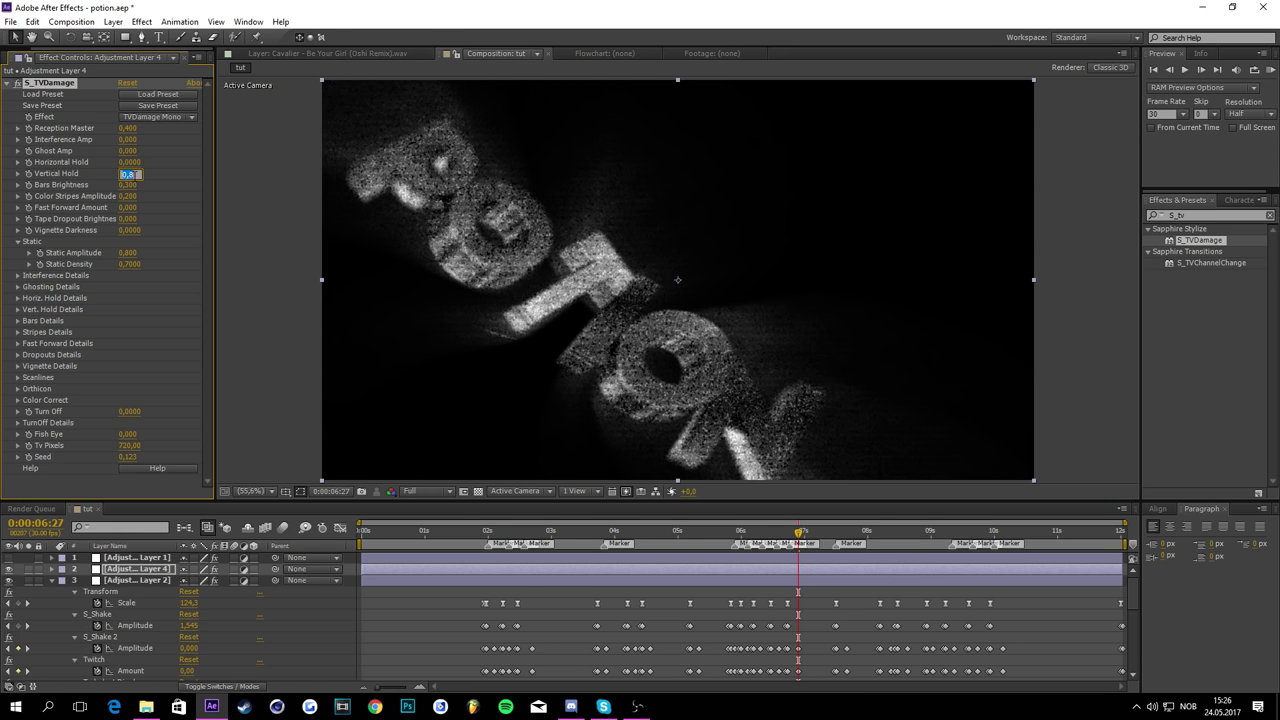
{"action": "left_click", "coordinate": [166, 166]}
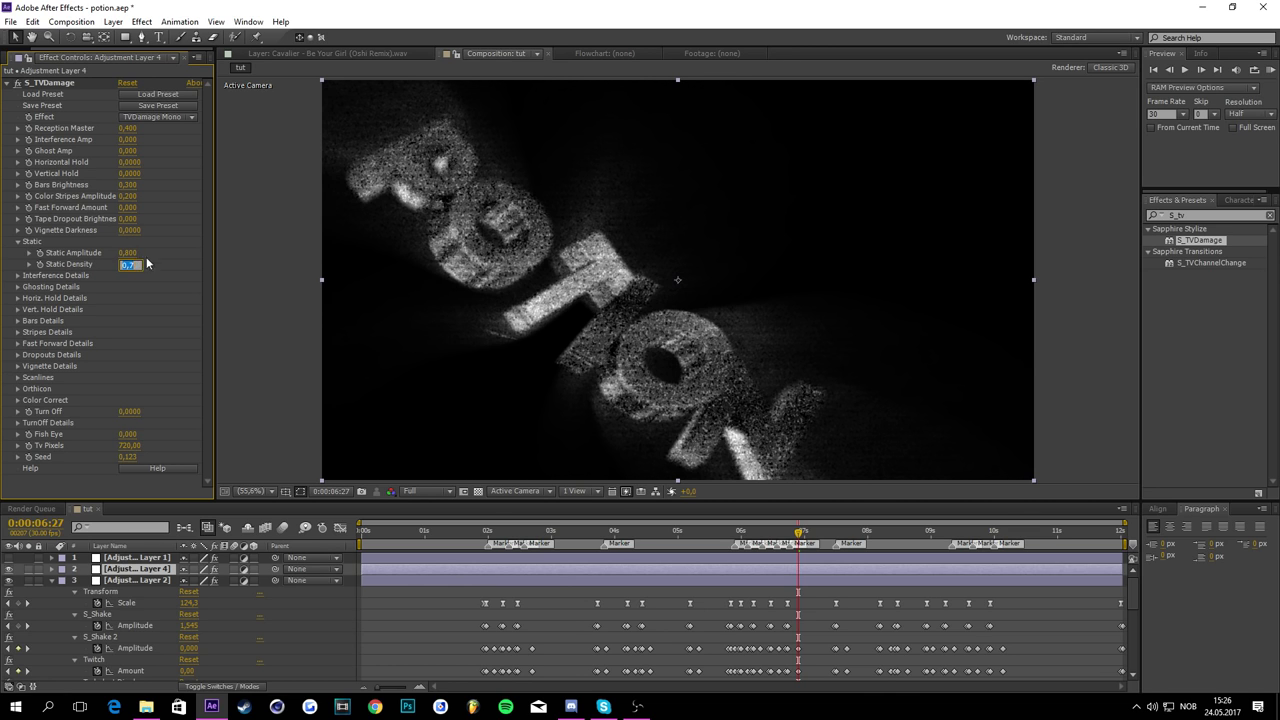
Step: Set the S_TVDamage Static Density to 1 and Tv Pixels to 1500
{"action": "type", "text": "1"}
{"action": "left_click", "coordinate": [163, 231]}
{"action": "type", "text": "1500"}
{"action": "left_click", "coordinate": [151, 400]}
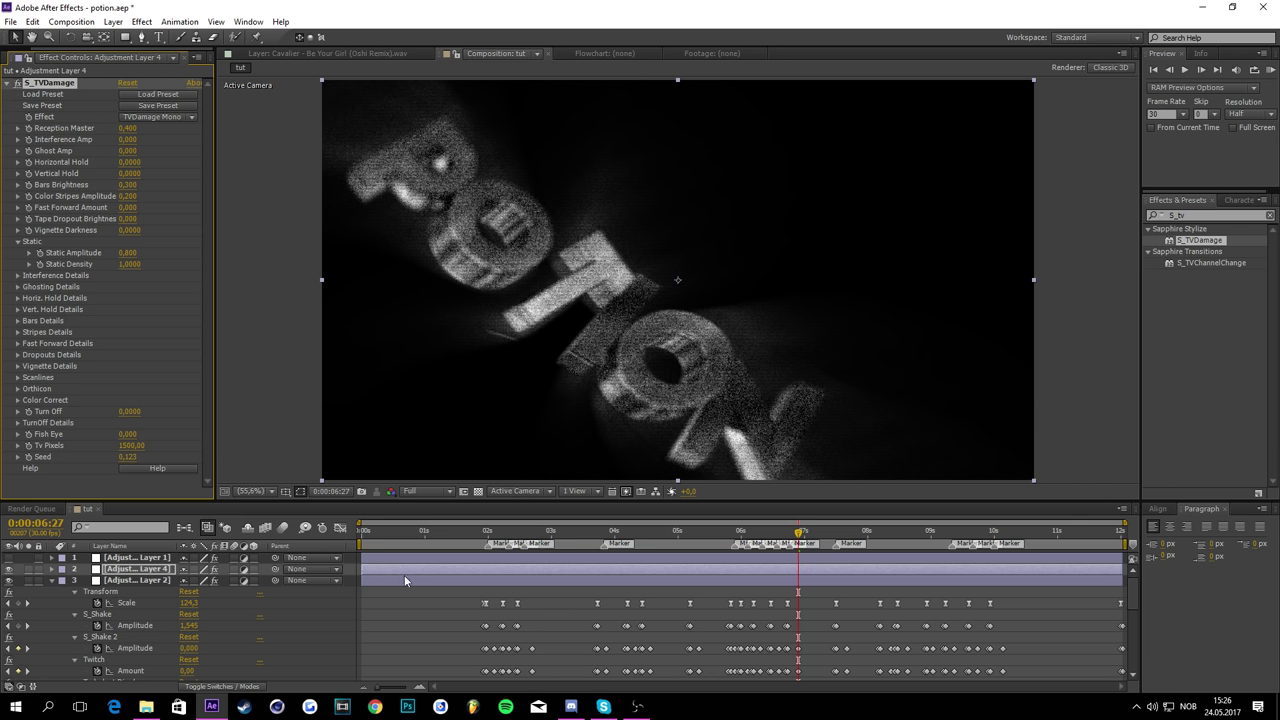
Step: Trim Adjustment Layer 4 to a short clip from 0:00:01:18 to about 0:00:01:29
{"action": "left_click_drag", "start_coordinate": [757, 535], "coordinate": [464, 536]}
{"action": "left_click_drag", "start_coordinate": [363, 569], "coordinate": [463, 569]}
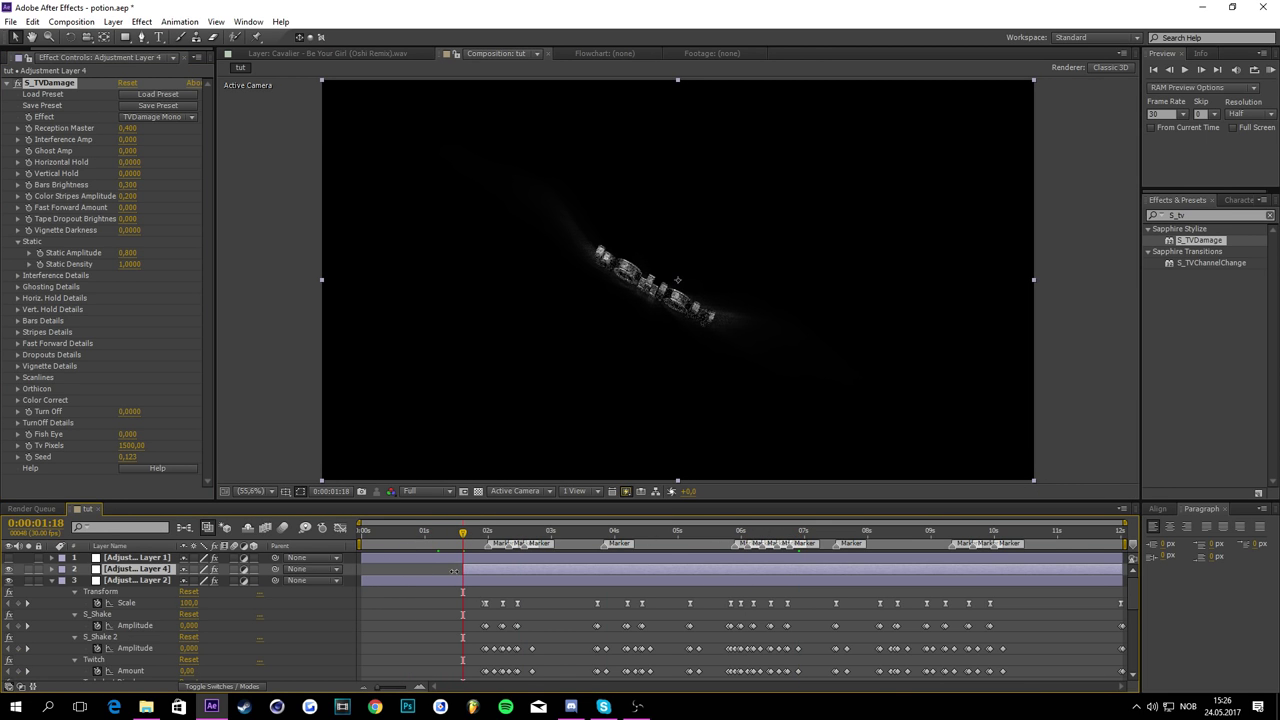
{"action": "left_click_drag", "start_coordinate": [1122, 569], "coordinate": [498, 589]}
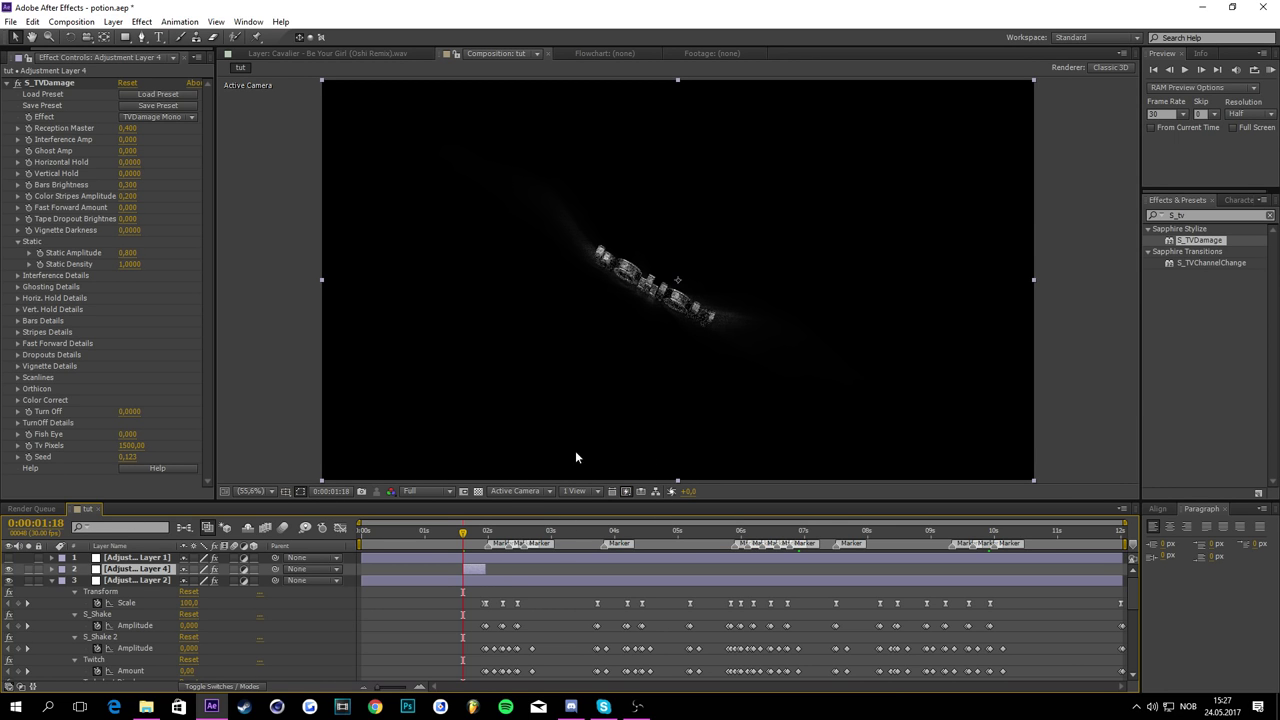
Step: Keyframe Adjustment Layer 4's Opacity from 100% at 0:00:01:18 to 0% at 0:00:01:29
{"action": "key", "text": "t"}
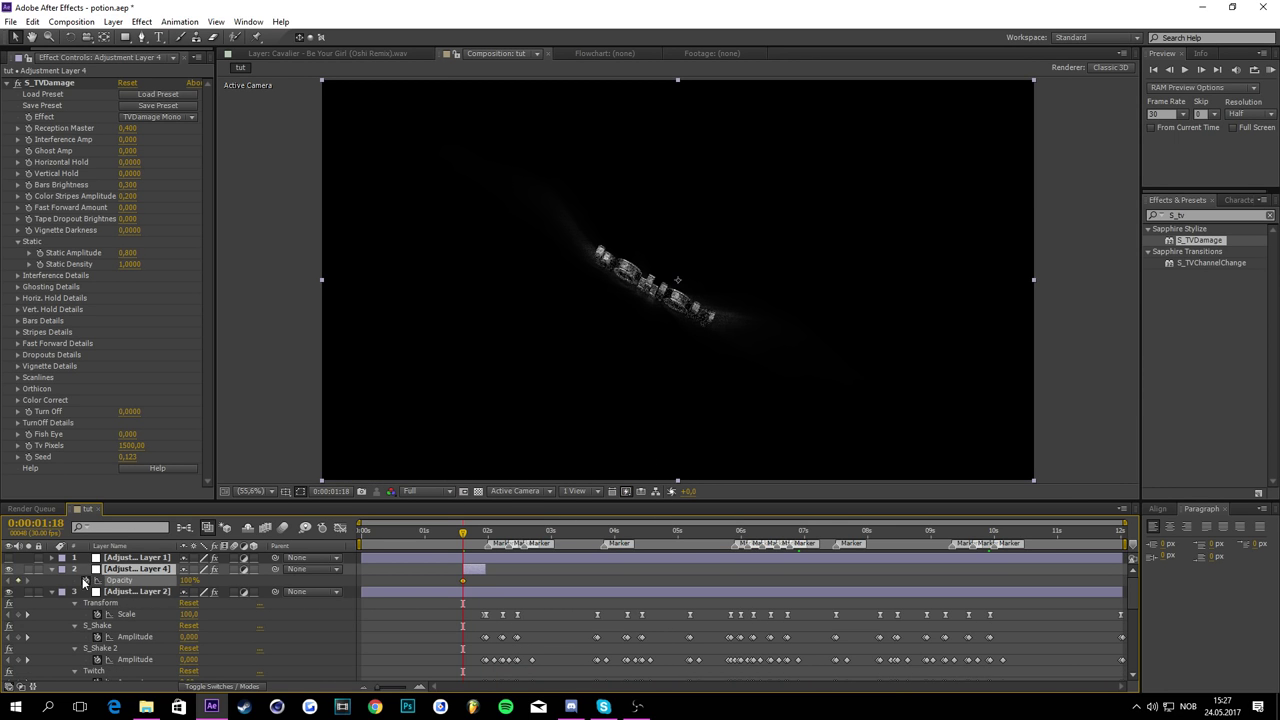
{"action": "left_click_drag", "start_coordinate": [473, 535], "coordinate": [486, 535]}
{"action": "left_click_drag", "start_coordinate": [192, 580], "coordinate": [59, 582]}
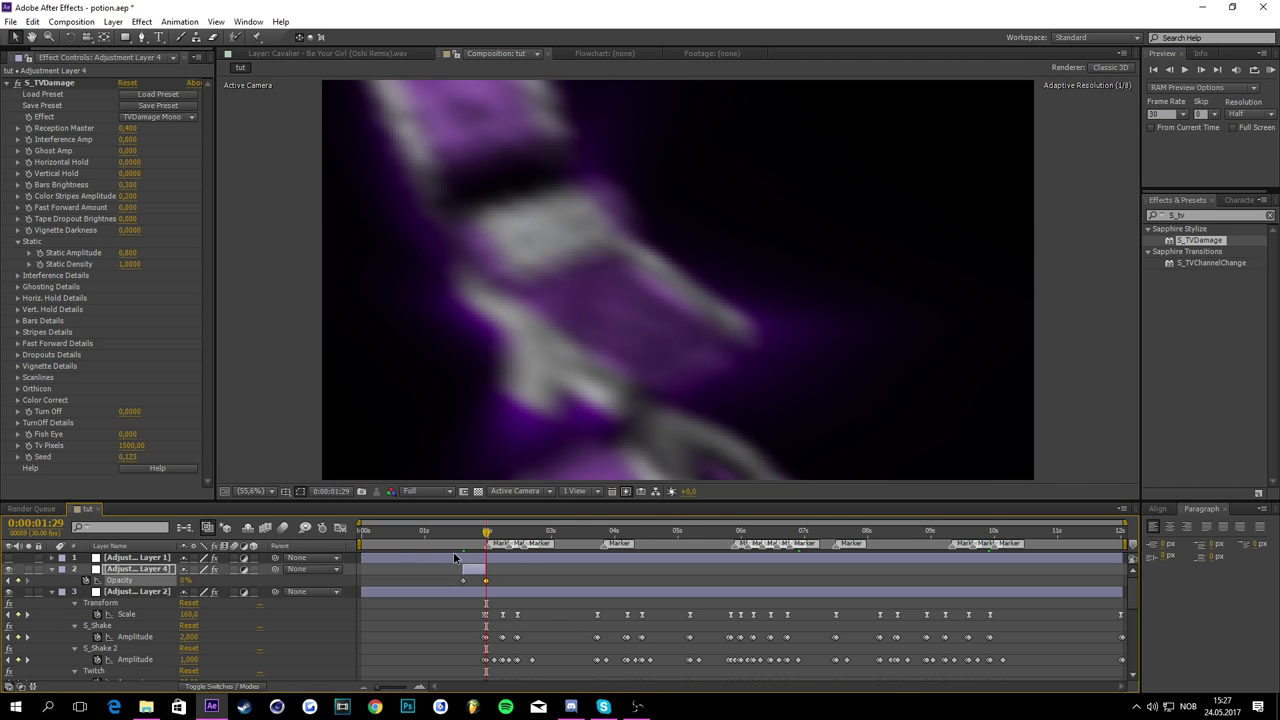
Step: Move the TV damage clip to 0:00:04:12, duplicate it and place the copy at 0:00:06:22
{"action": "left_click_drag", "start_coordinate": [454, 533], "coordinate": [638, 453]}
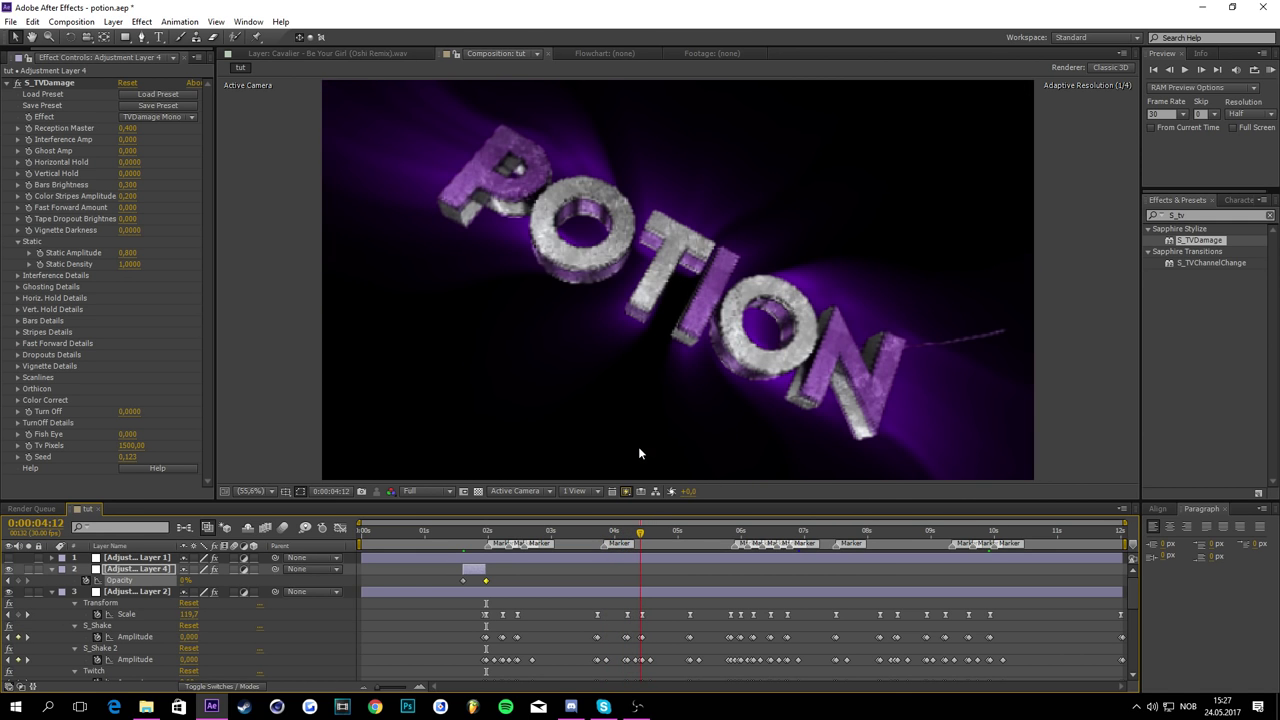
{"action": "left_click_drag", "start_coordinate": [482, 568], "coordinate": [642, 492]}
{"action": "key", "text": "ctrl+d"}
{"action": "left_click_drag", "start_coordinate": [649, 580], "coordinate": [792, 509]}
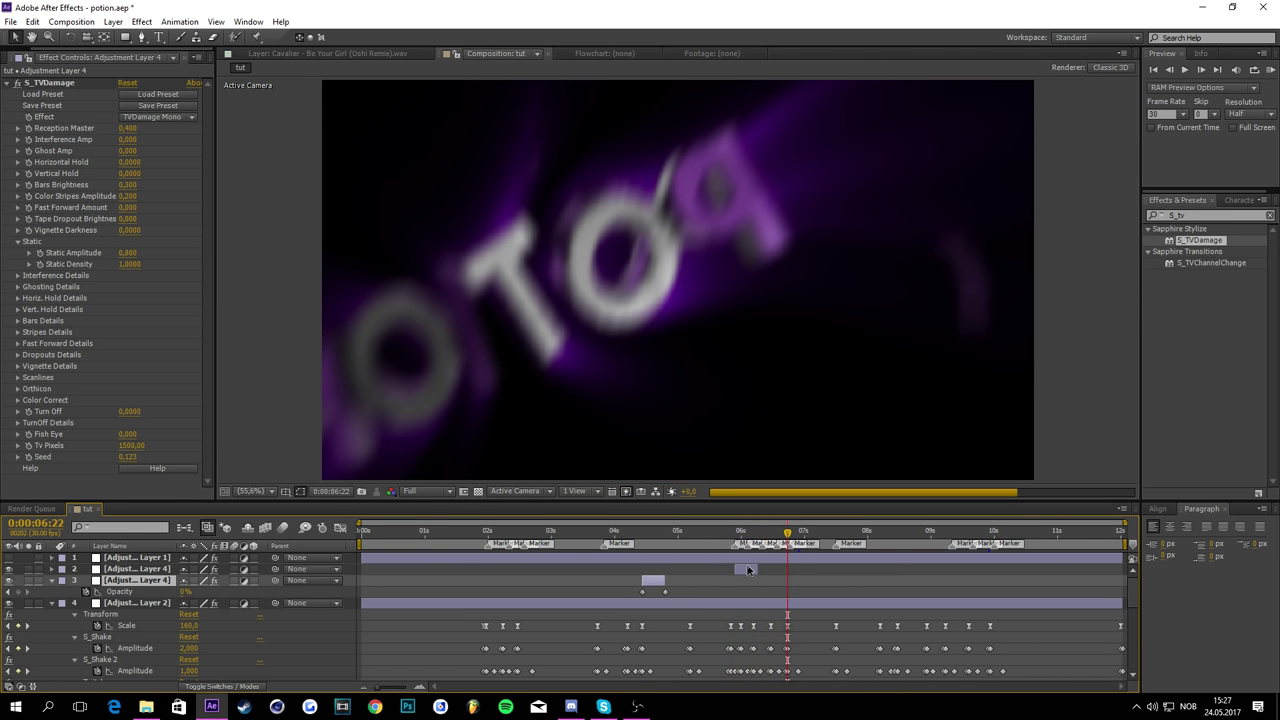
{"action": "left_click_drag", "start_coordinate": [746, 565], "coordinate": [795, 565]}
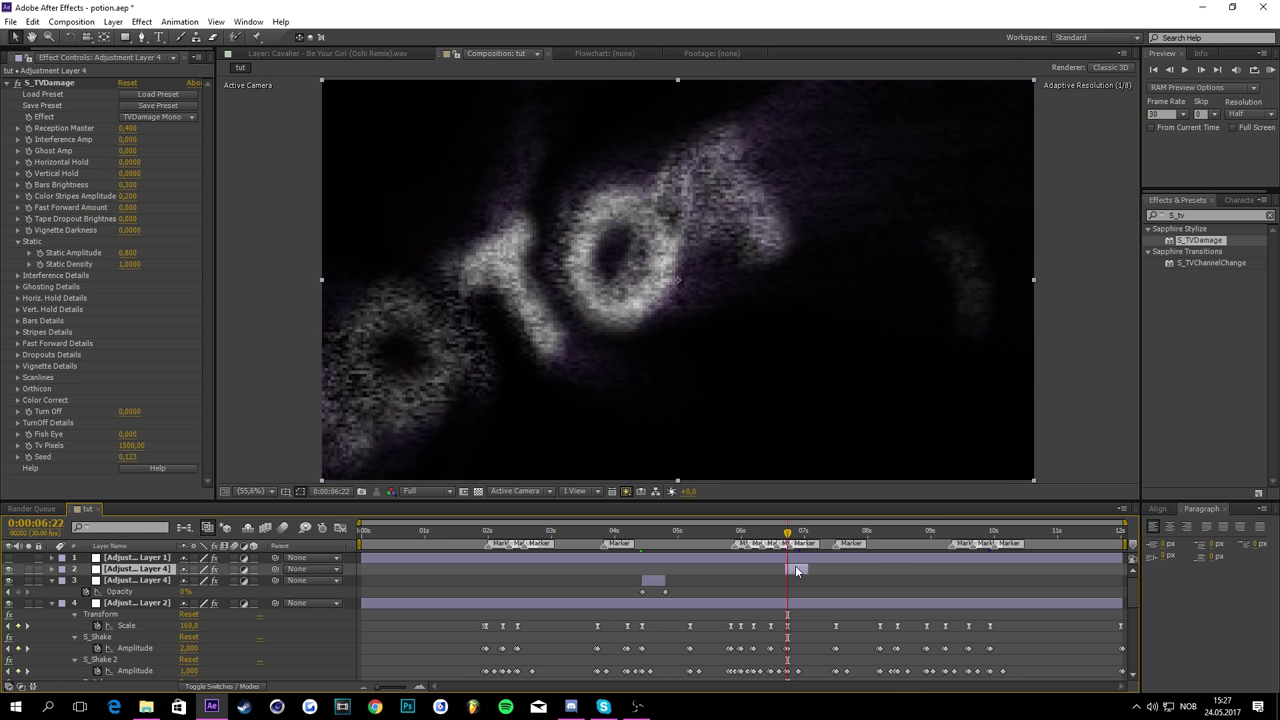
{"action": "left_click_drag", "start_coordinate": [629, 540], "coordinate": [764, 480]}
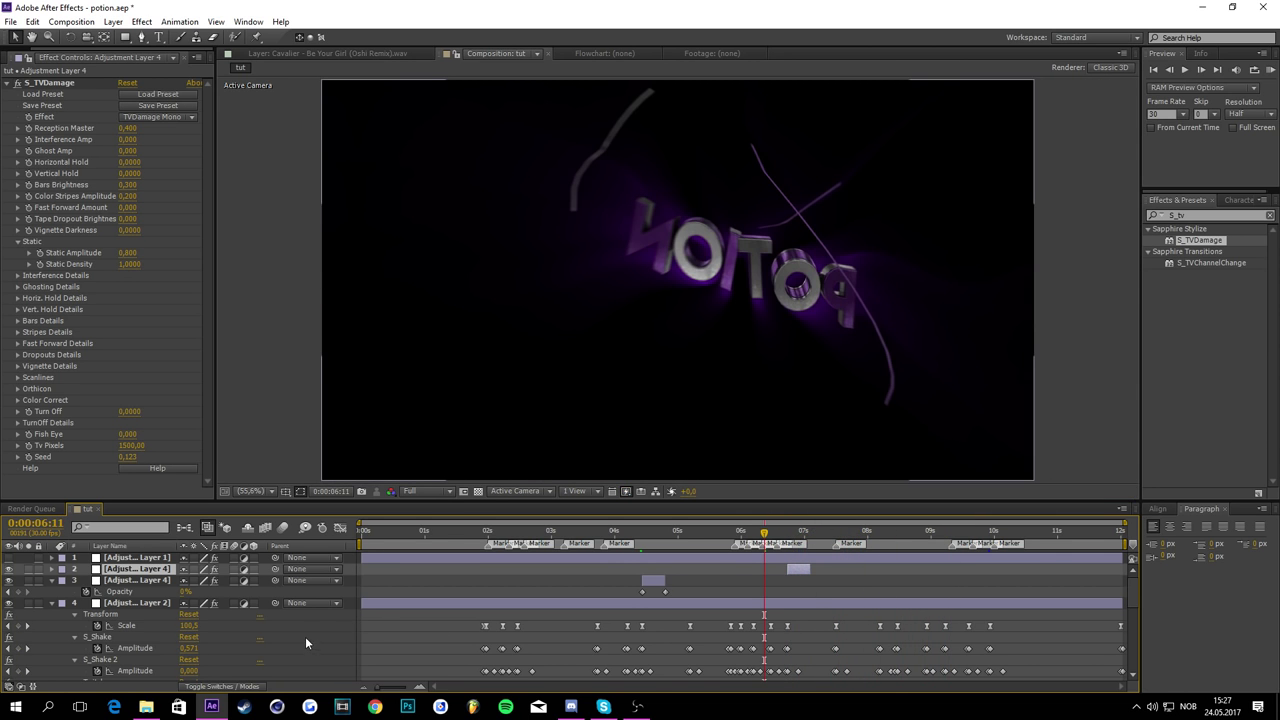
Step: Create a new adjustment layer above Adjustment Layer 1 and select it
{"action": "left_click_drag", "start_coordinate": [1206, 215], "coordinate": [996, 216]}
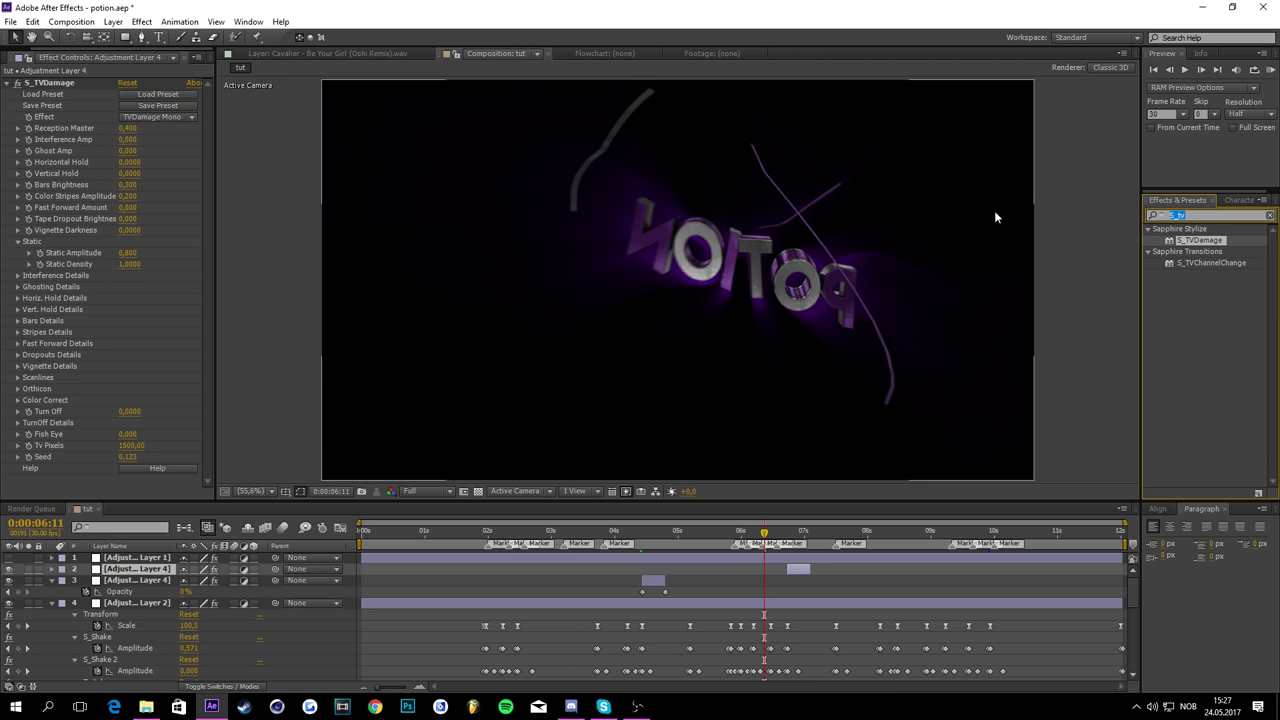
{"action": "right_click", "coordinate": [302, 626]}
{"action": "mouse_move", "coordinate": [352, 488]}
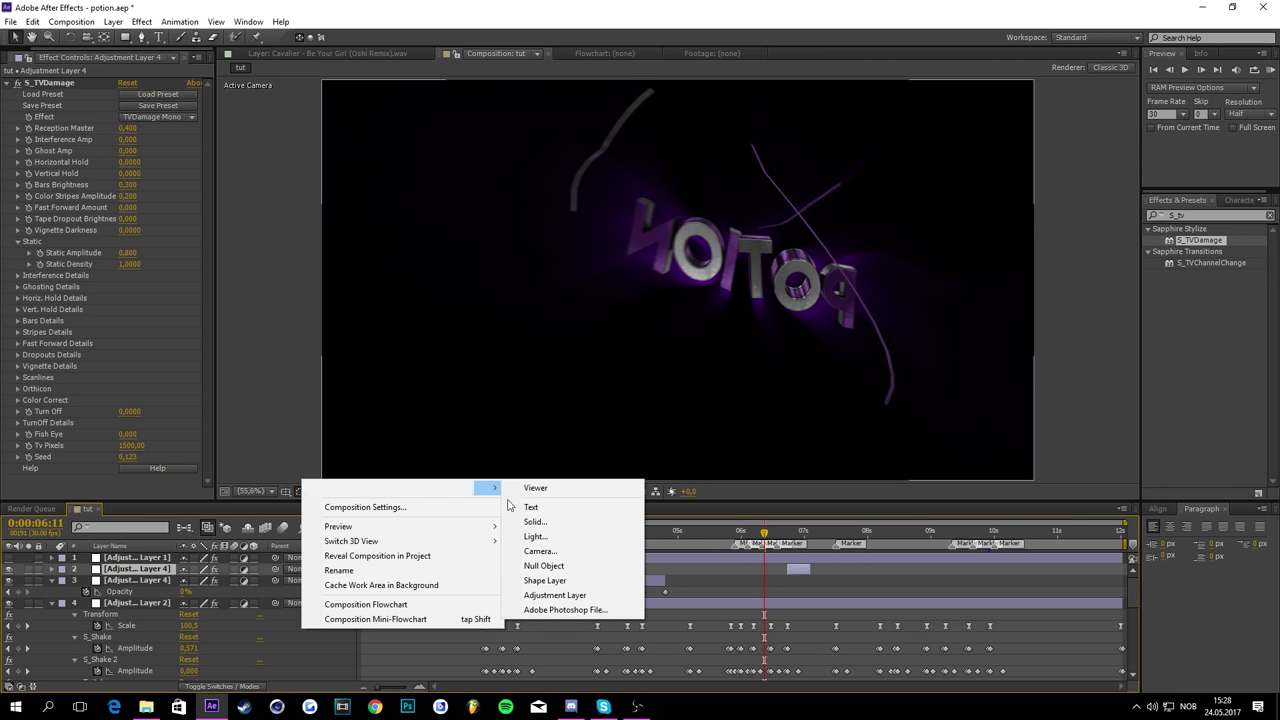
{"action": "left_click", "coordinate": [556, 595]}
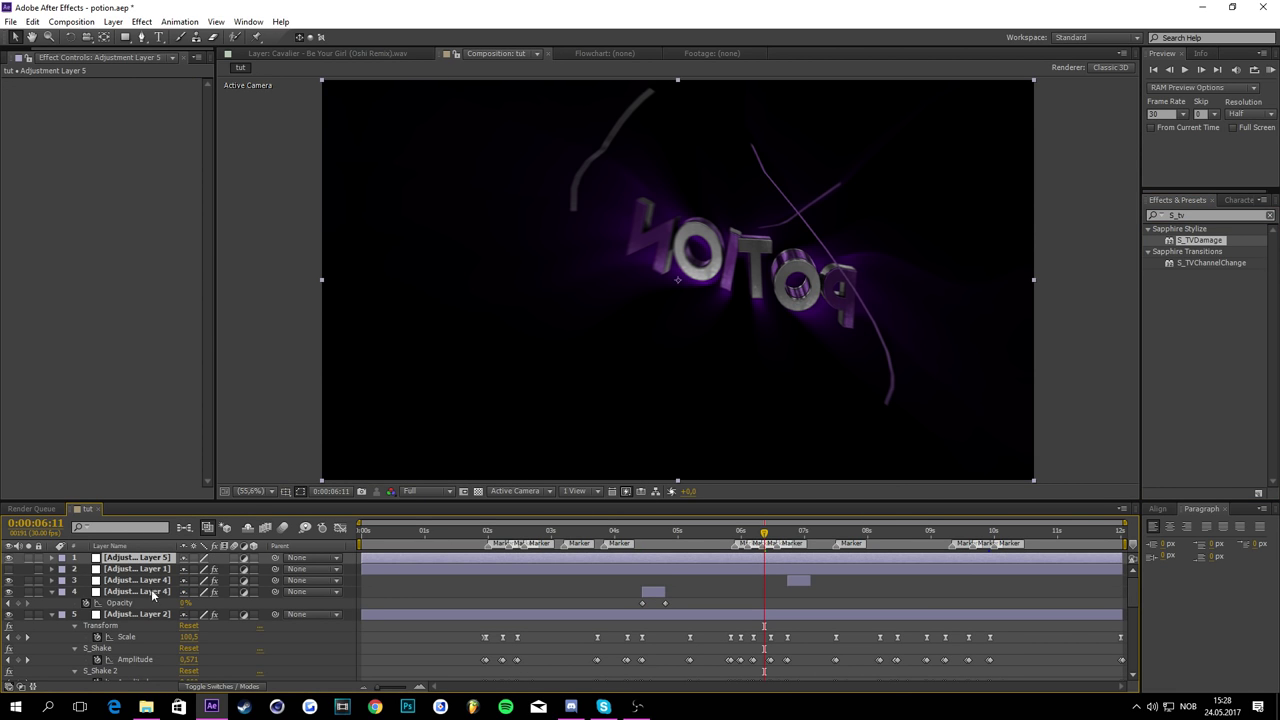
{"action": "left_click", "coordinate": [157, 569]}
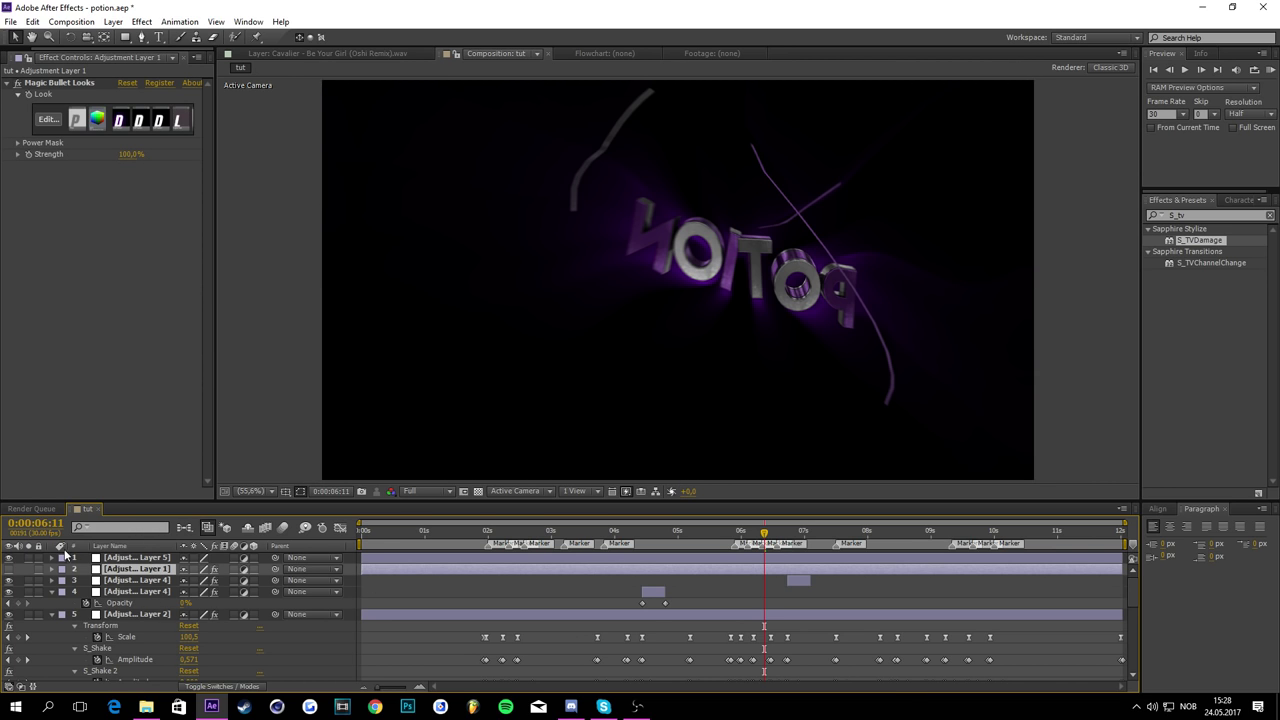
{"action": "left_click", "coordinate": [139, 558]}
Step: Search the effects for hls and apply Color Balance (HLS) to Adjustment Layer 5
{"action": "left_click", "coordinate": [1158, 215]}
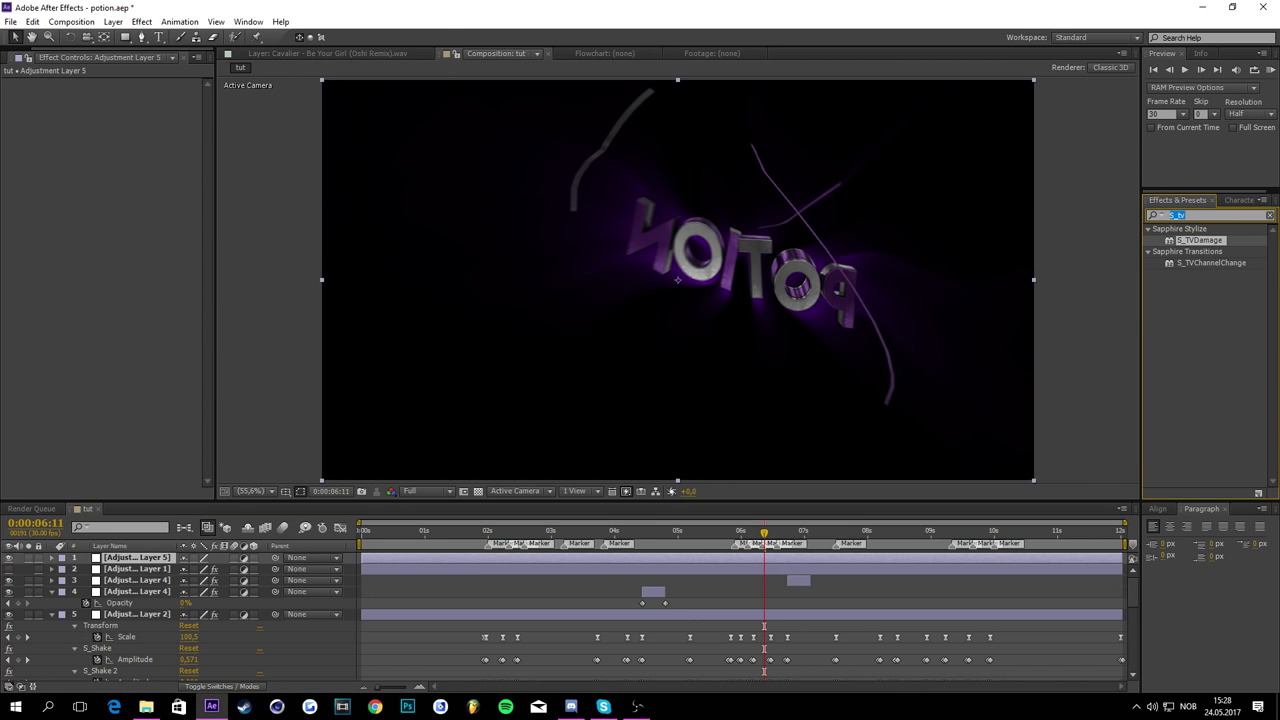
{"action": "type", "text": "h"}
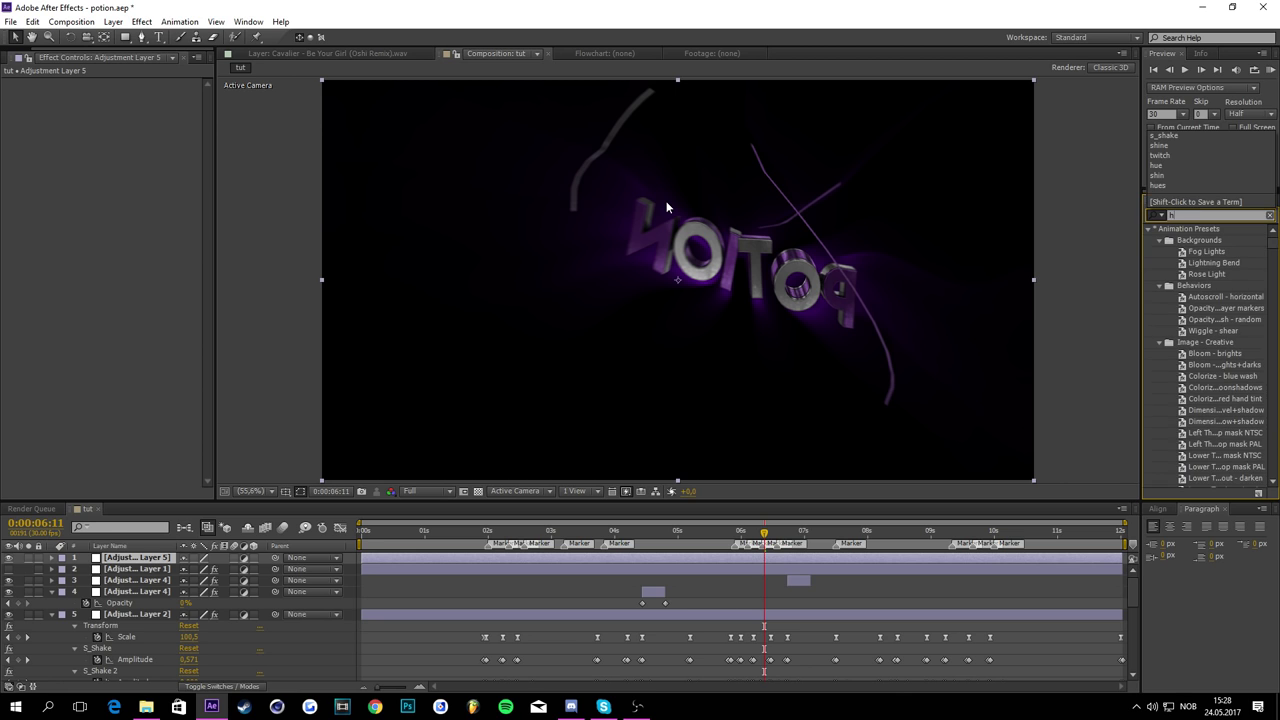
{"action": "type", "text": "l"}
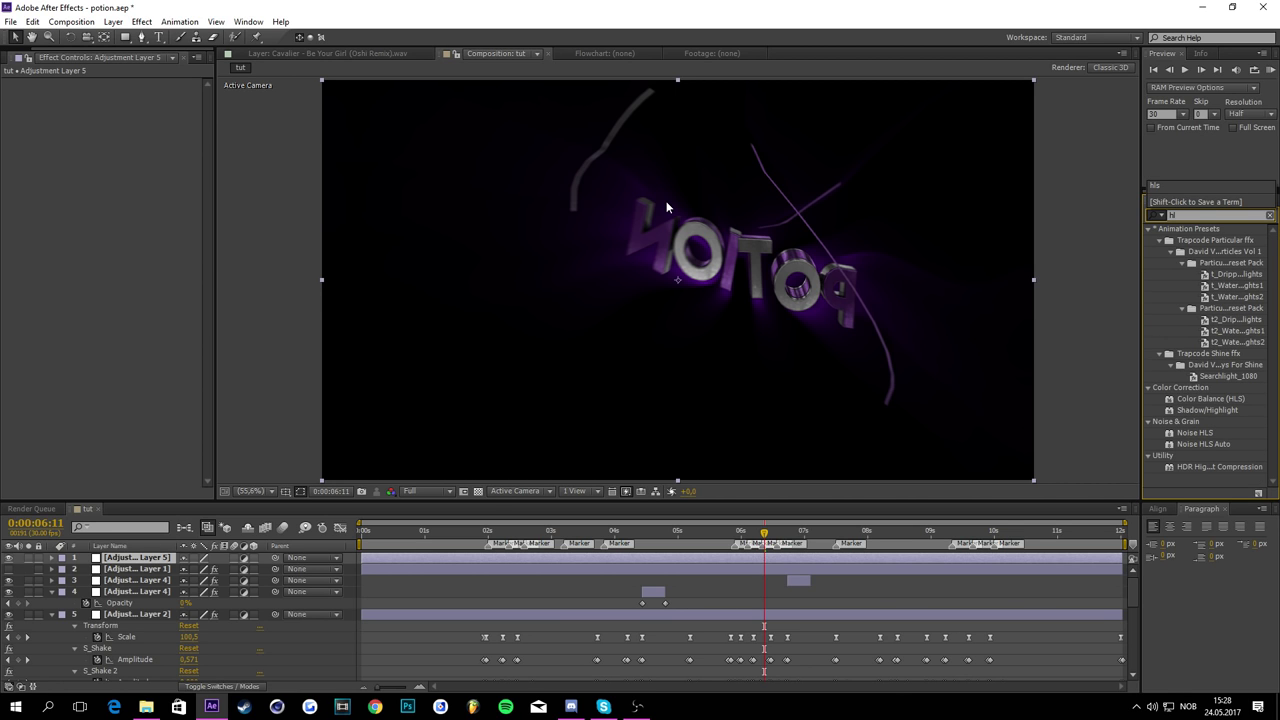
{"action": "type", "text": "ss"}
{"action": "key", "text": "BackSpace"}
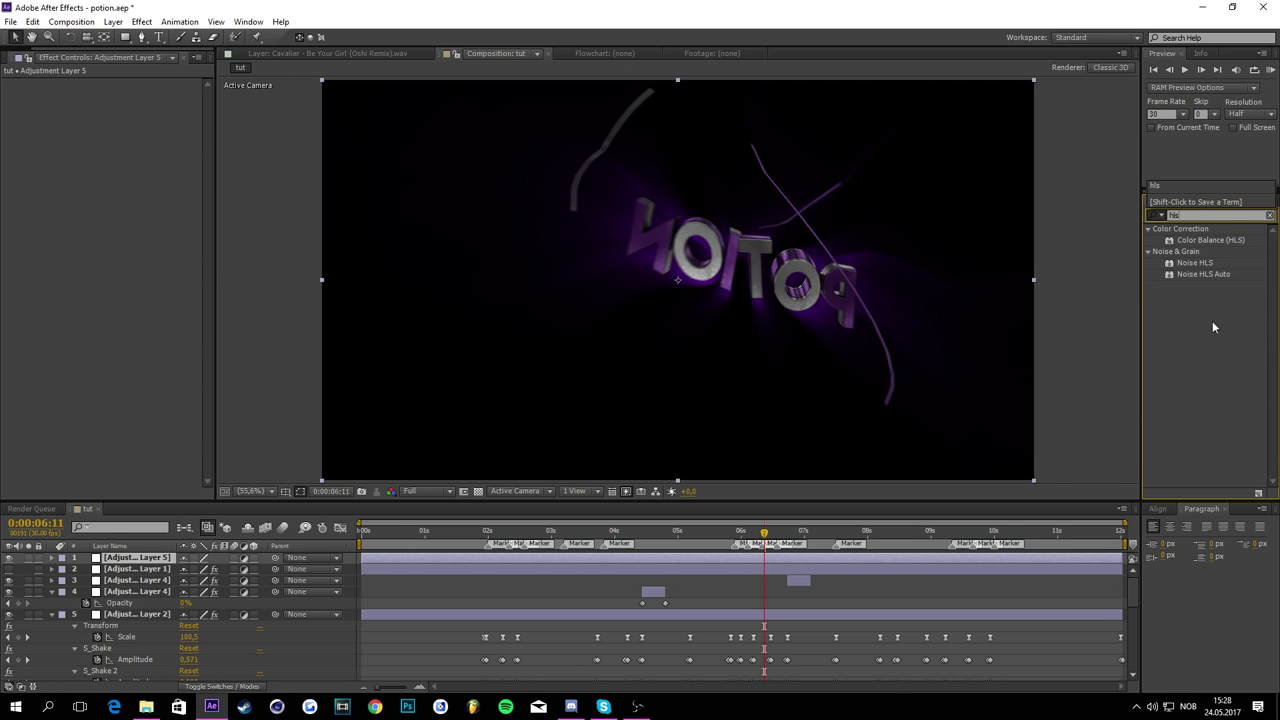
{"action": "left_click_drag", "start_coordinate": [1236, 244], "coordinate": [440, 557]}
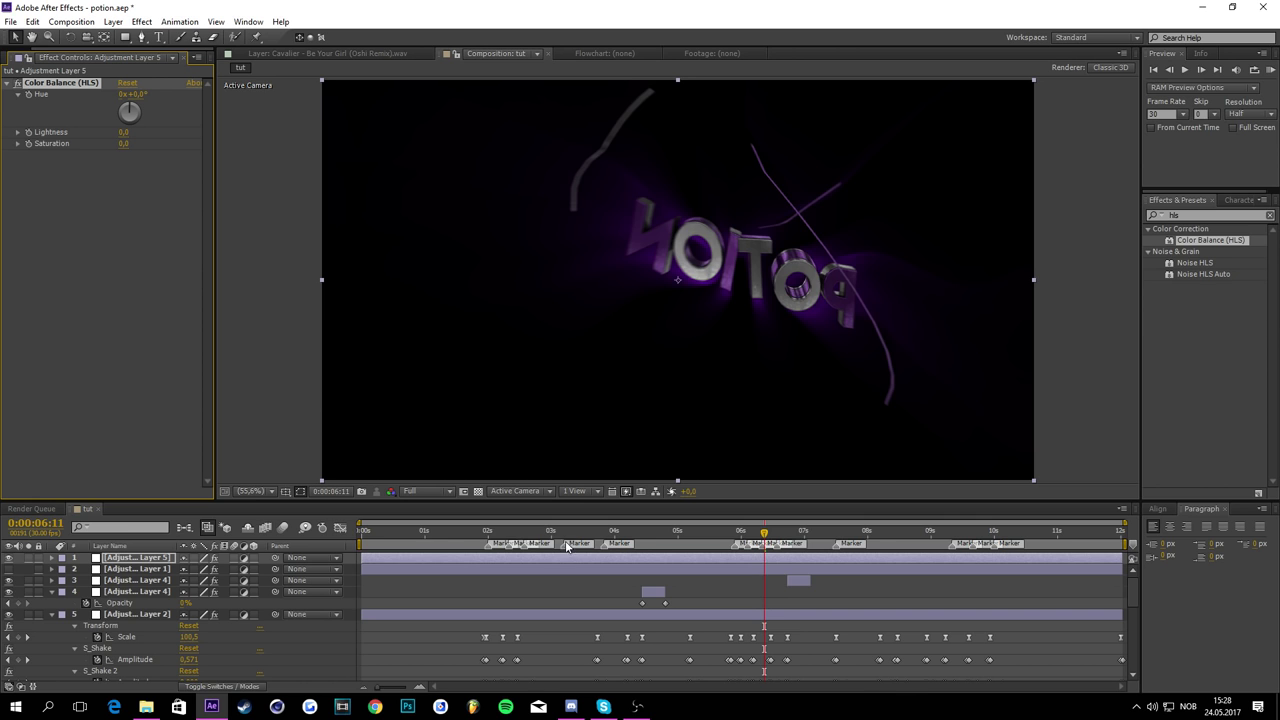
Step: Enable keyframing for the Color Balance Hue with a first keyframe at 0:00:01:29
{"action": "mouse_move", "coordinate": [500, 532]}
{"action": "left_mouse_down"}
{"action": "mouse_move", "coordinate": [434, 532]}
{"action": "mouse_move", "coordinate": [492, 540]}
{"action": "left_mouse_up"}
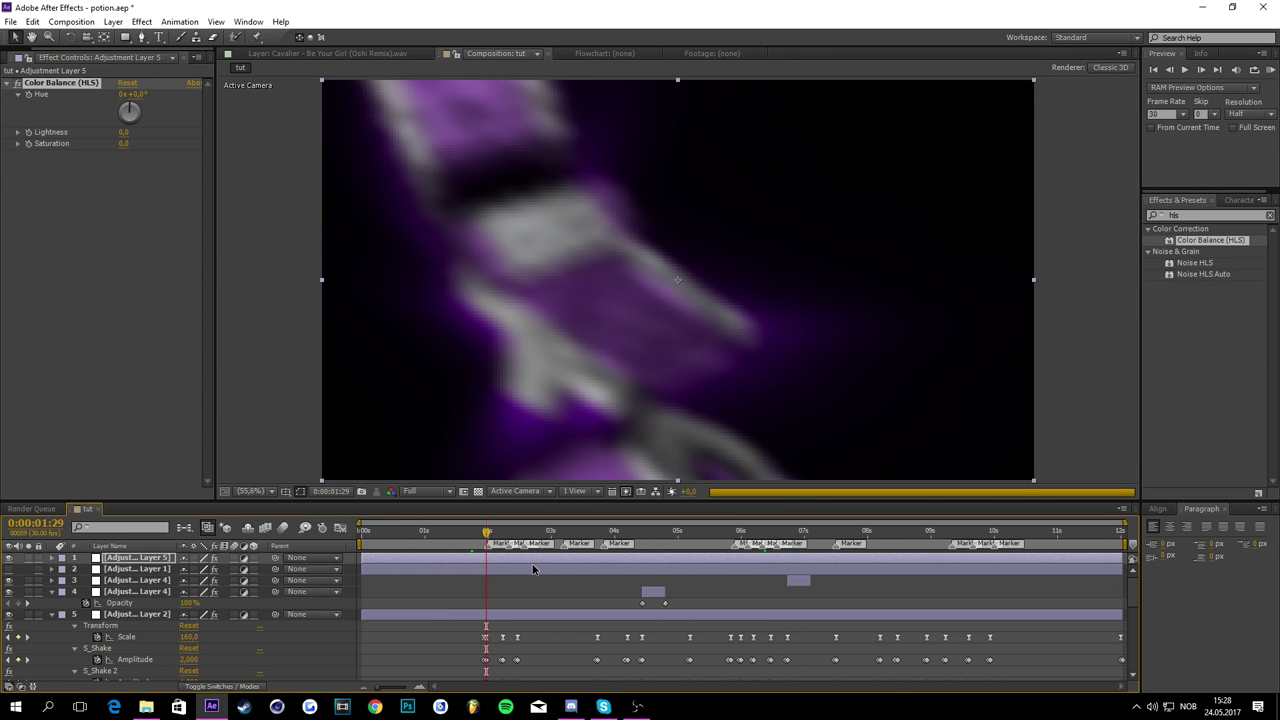
{"action": "scroll", "coordinate": [525, 585], "scroll_direction": "down", "scroll_amount": 2}
{"action": "scroll", "coordinate": [509, 600], "scroll_direction": "up", "scroll_amount": 2}
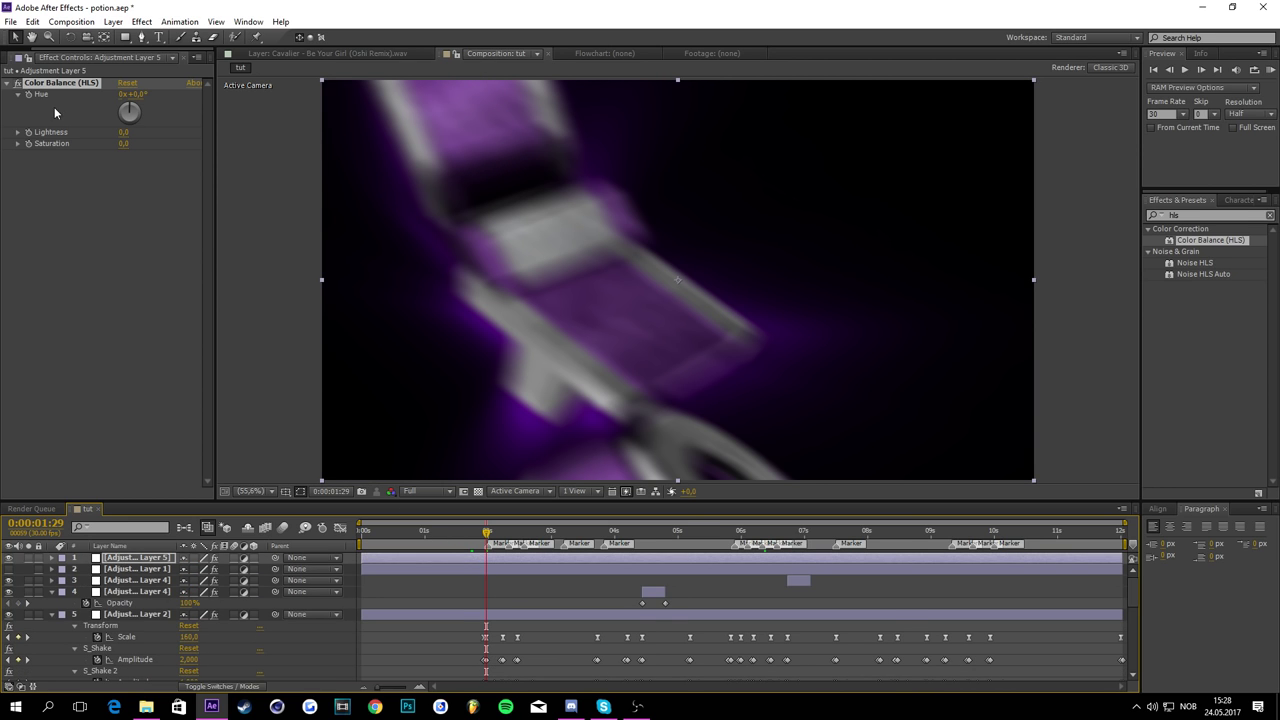
{"action": "left_click", "coordinate": [29, 209]}
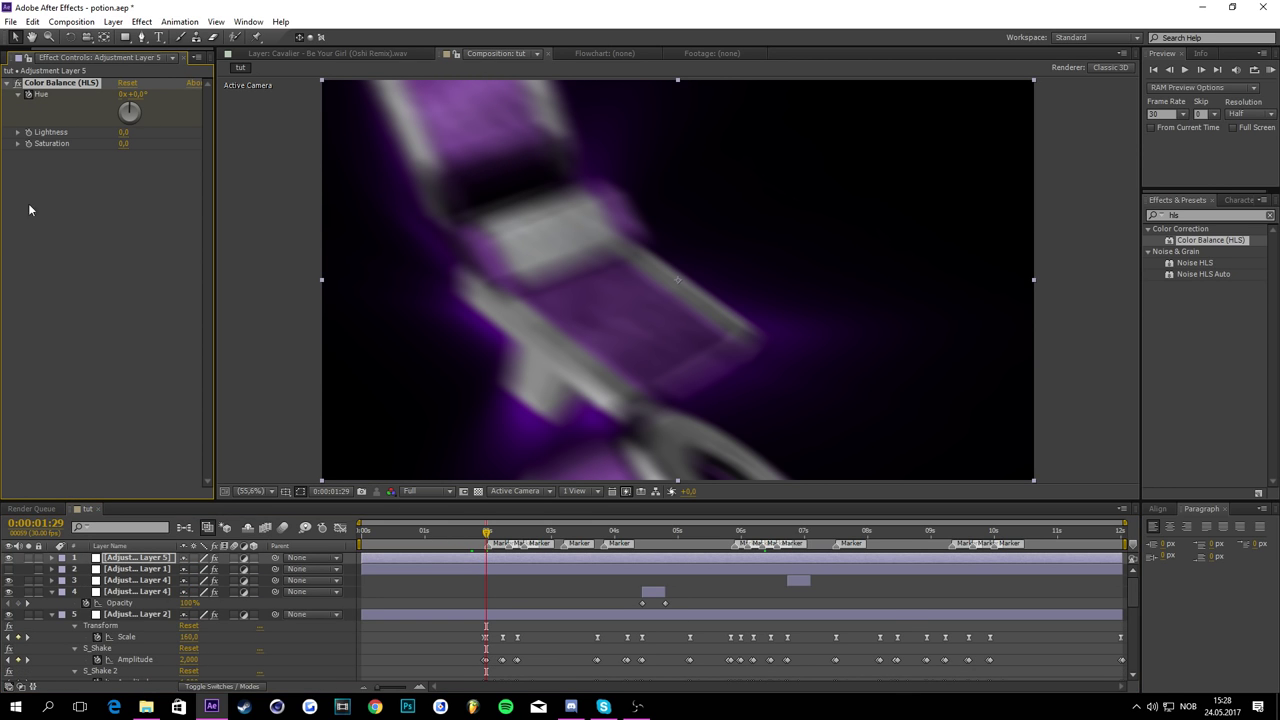
Step: Set the Hue to 2 full revolutions at 0:00:02:14
{"action": "left_click", "coordinate": [515, 535]}
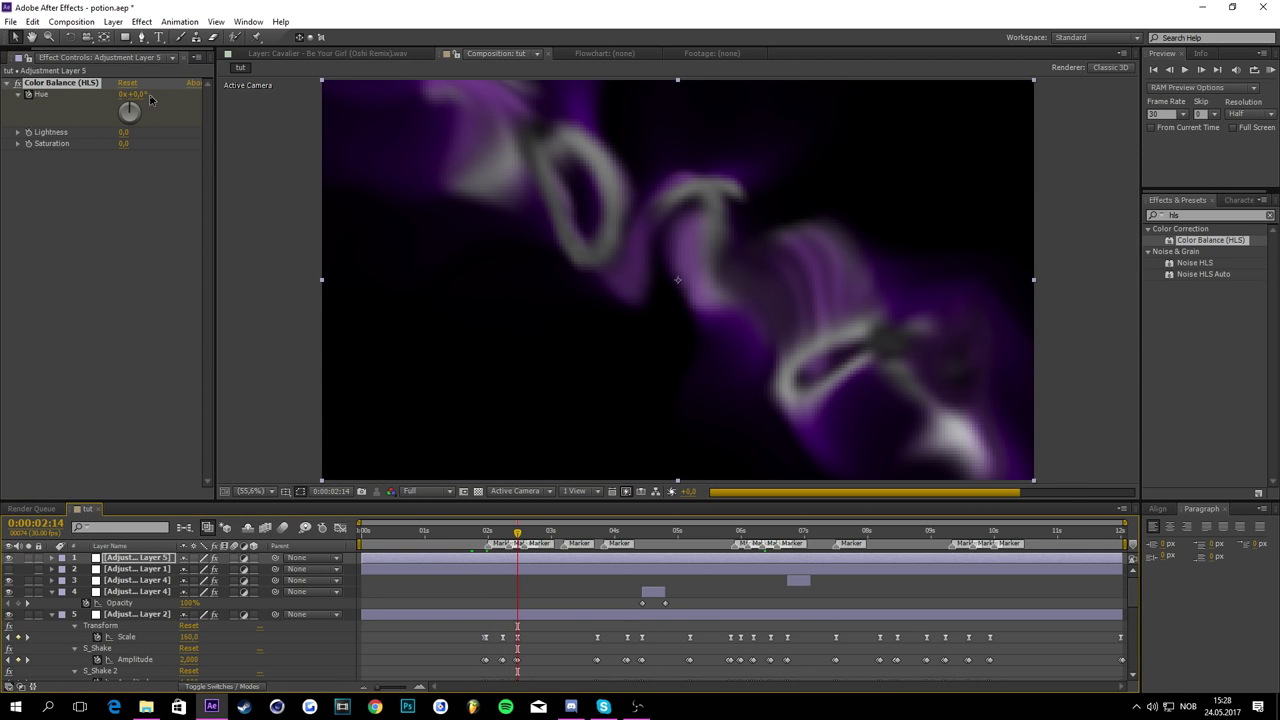
{"action": "left_click", "coordinate": [138, 95]}
{"action": "left_click", "coordinate": [117, 96]}
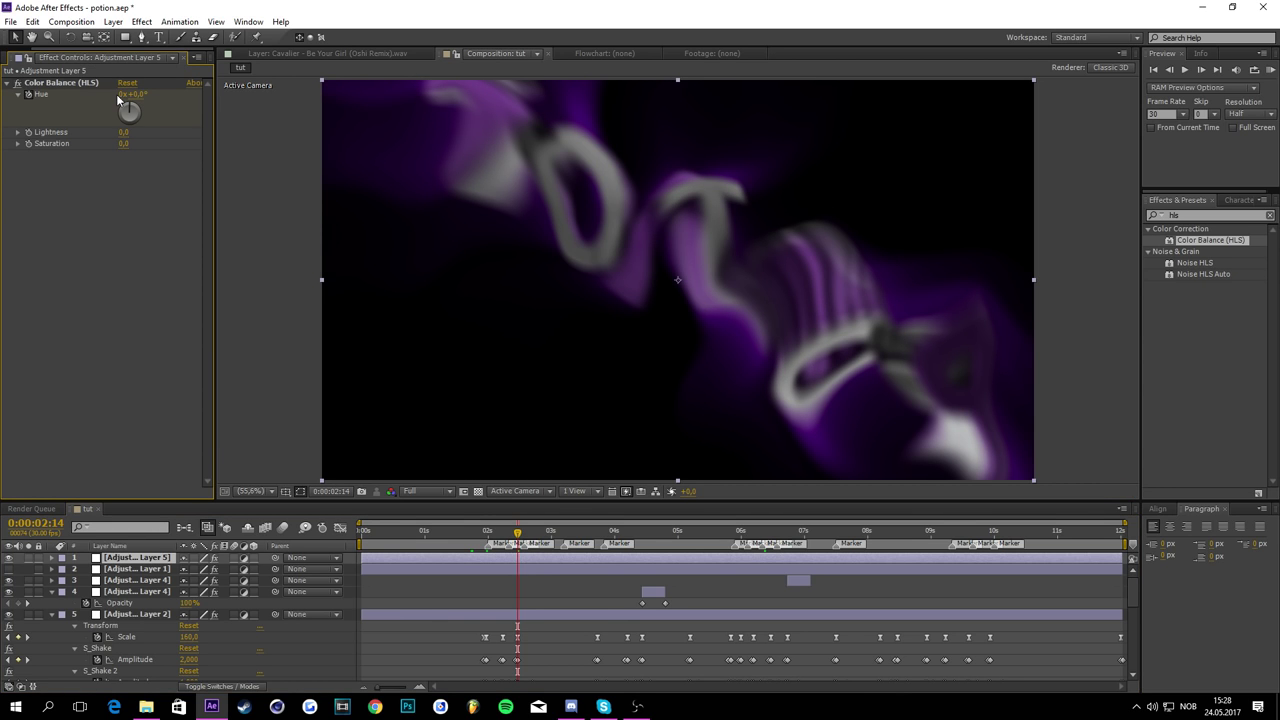
{"action": "left_click", "coordinate": [120, 94]}
{"action": "type", "text": "2"}
{"action": "key", "text": "Return"}
Step: Add a Hue keyframe holding 2 revolutions at 0:00:07:15 and set Hue to 1 revolution at 0:00:07:25
{"action": "left_click_drag", "start_coordinate": [492, 545], "coordinate": [731, 364]}
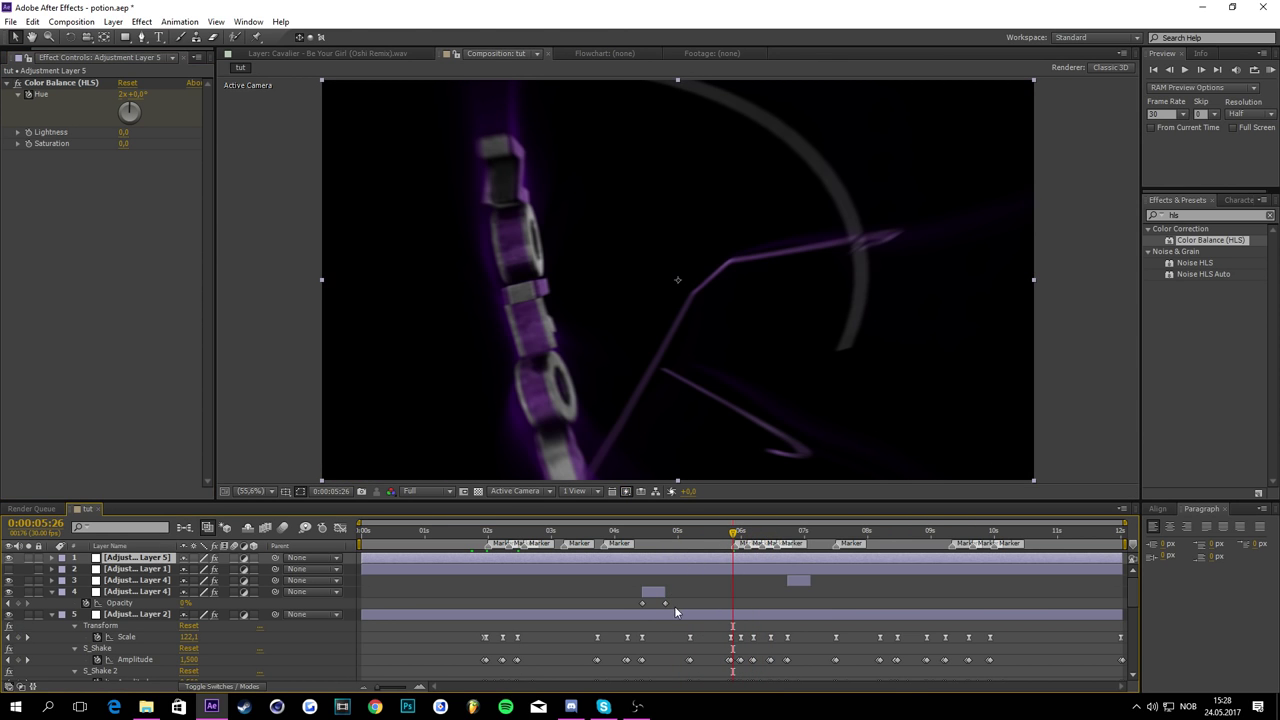
{"action": "key", "text": "u"}
{"action": "left_click_drag", "start_coordinate": [673, 533], "coordinate": [835, 454]}
{"action": "left_click", "coordinate": [18, 580]}
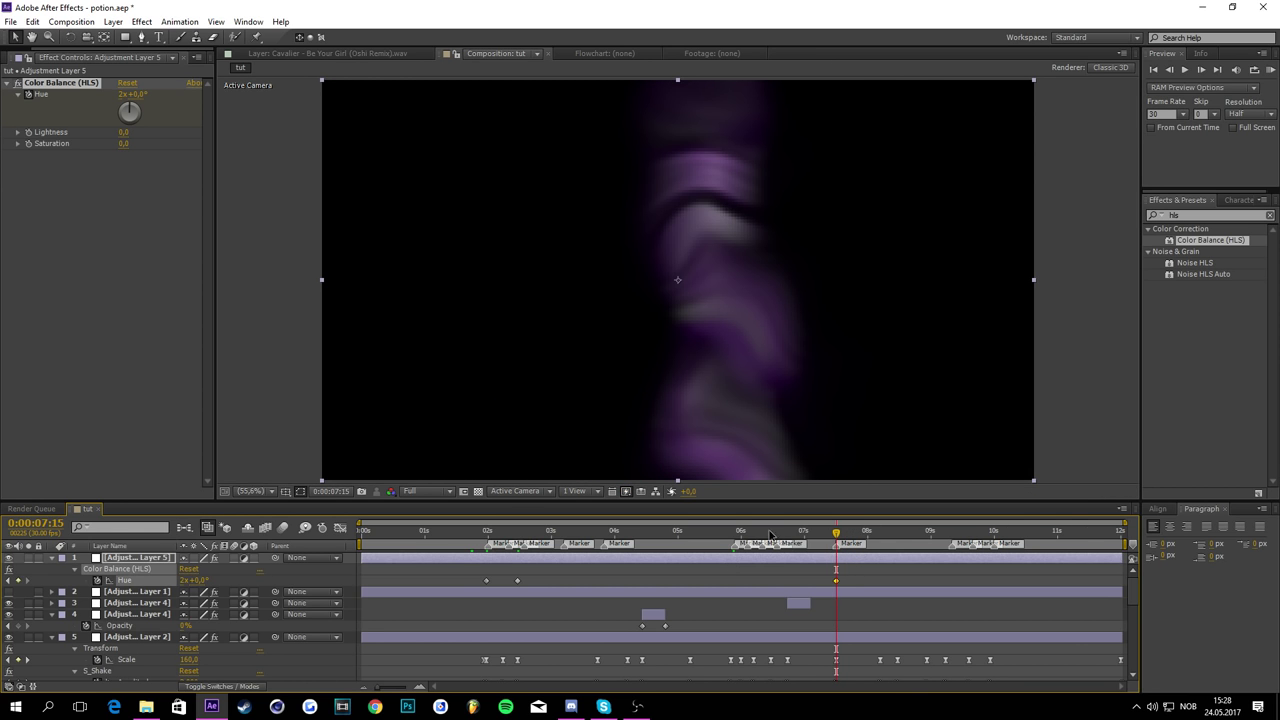
{"action": "left_click_drag", "start_coordinate": [837, 535], "coordinate": [857, 532]}
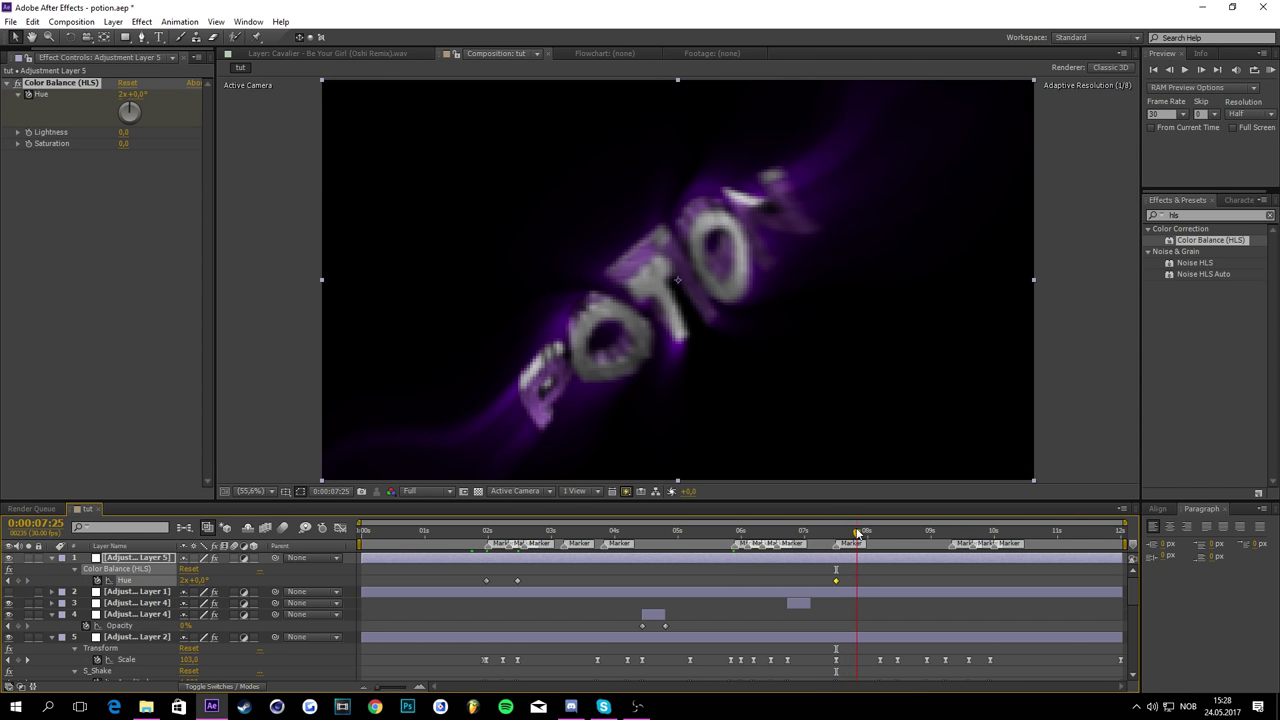
{"action": "left_click", "coordinate": [185, 581]}
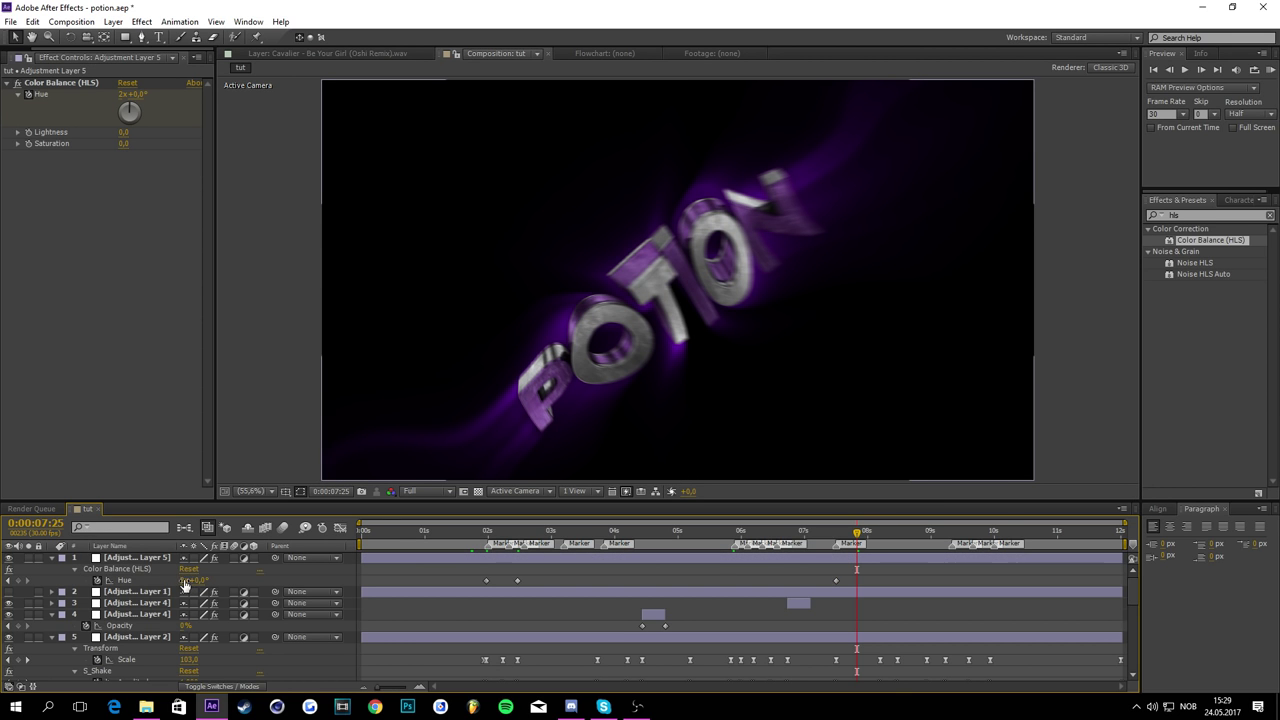
Step: Preview the hue shifts and scrub back through the timeline to 0:00:03:01
{"action": "left_click_drag", "start_coordinate": [741, 541], "coordinate": [800, 537]}
{"action": "key", "text": "space"}
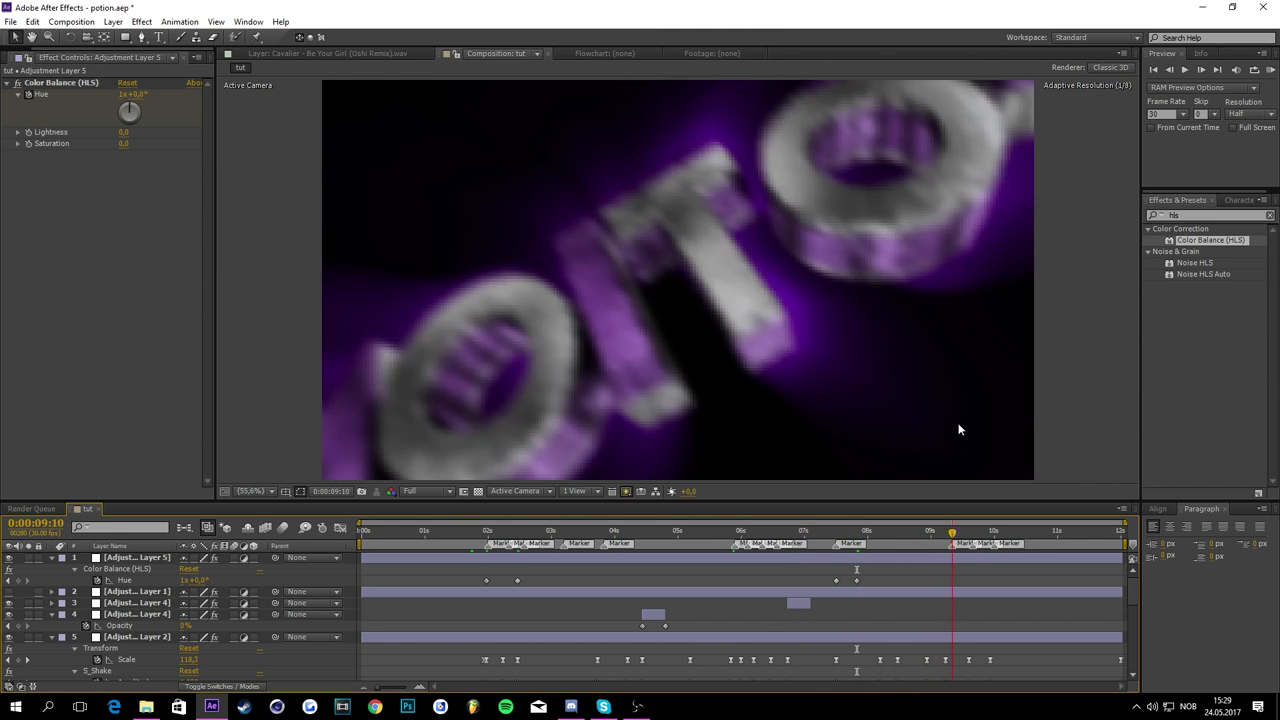
{"action": "left_click_drag", "start_coordinate": [1027, 406], "coordinate": [553, 463]}
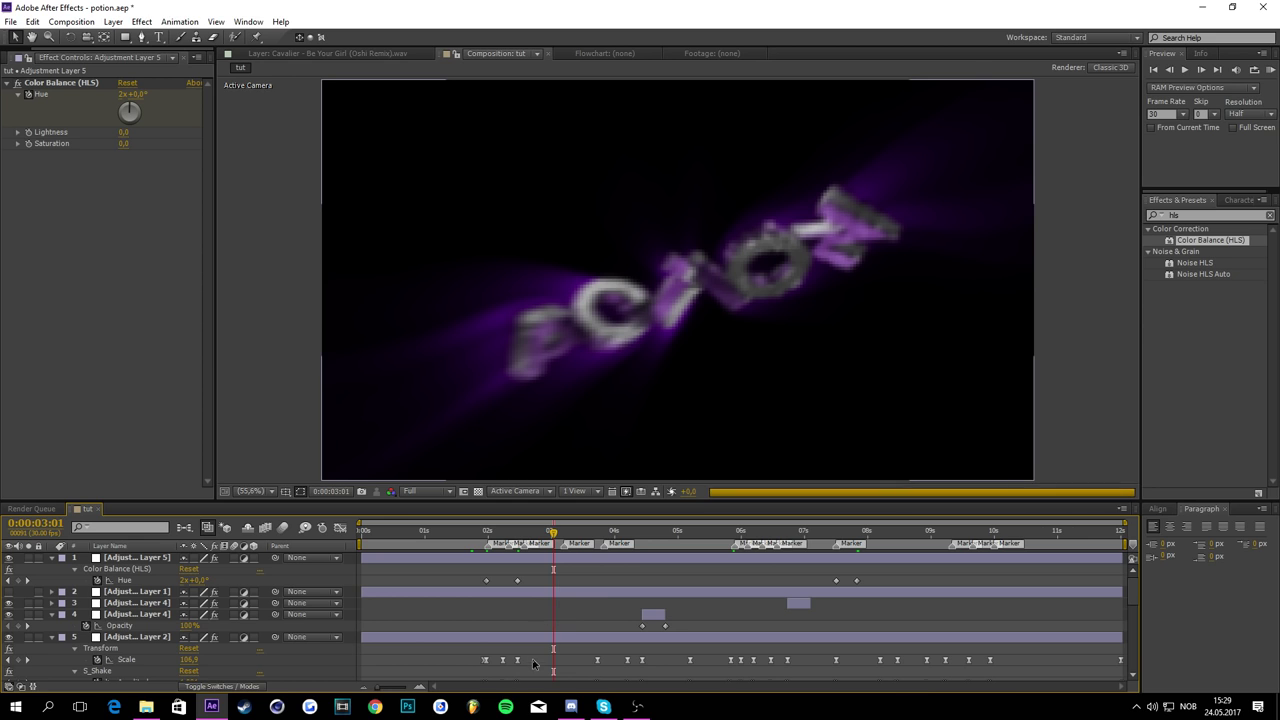
Step: Find the S_Glow effect and apply it to Adjustment Layer 2
{"action": "left_click", "coordinate": [1198, 214]}
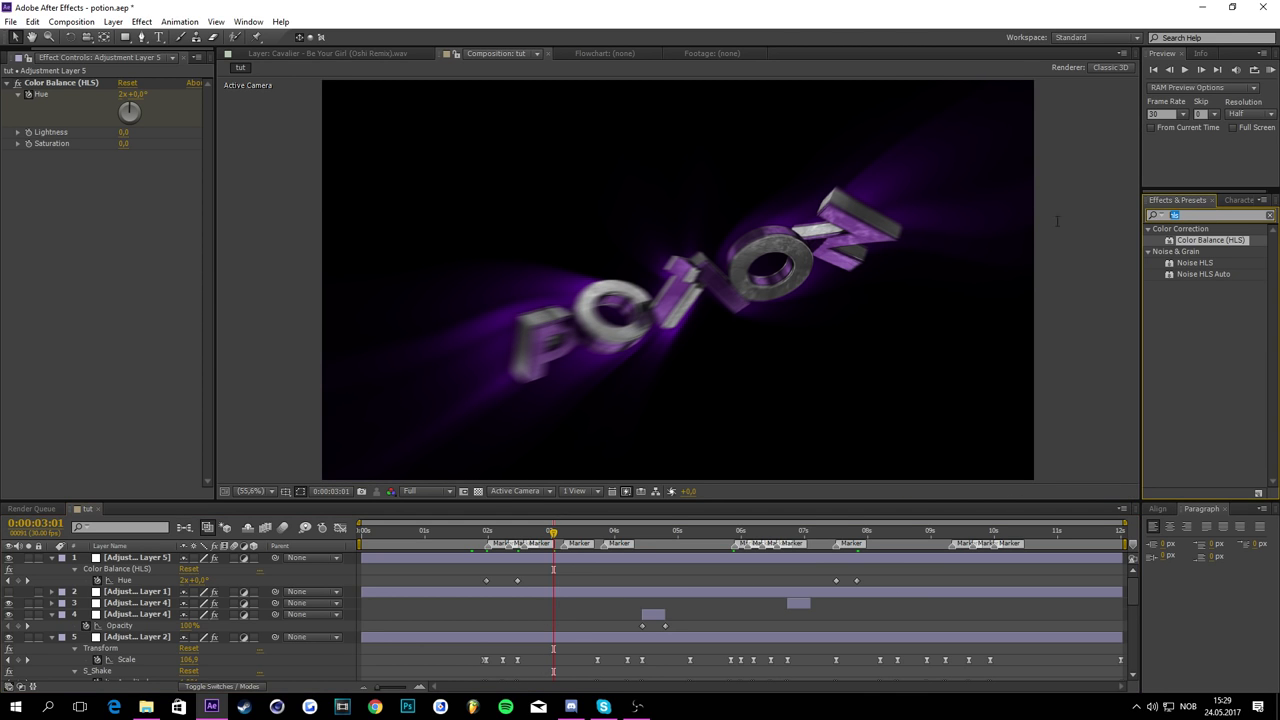
{"action": "type", "text": "S_h"}
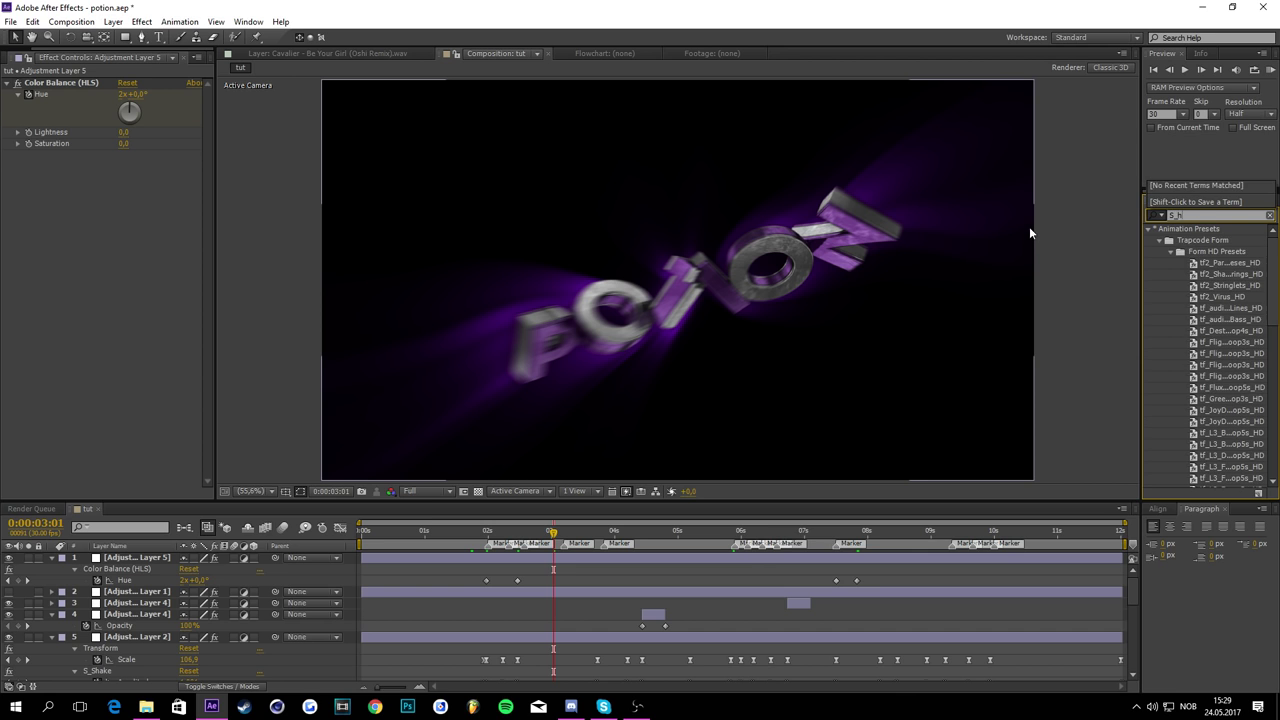
{"action": "key", "text": "BackSpace"}
{"action": "type", "text": "glow"}
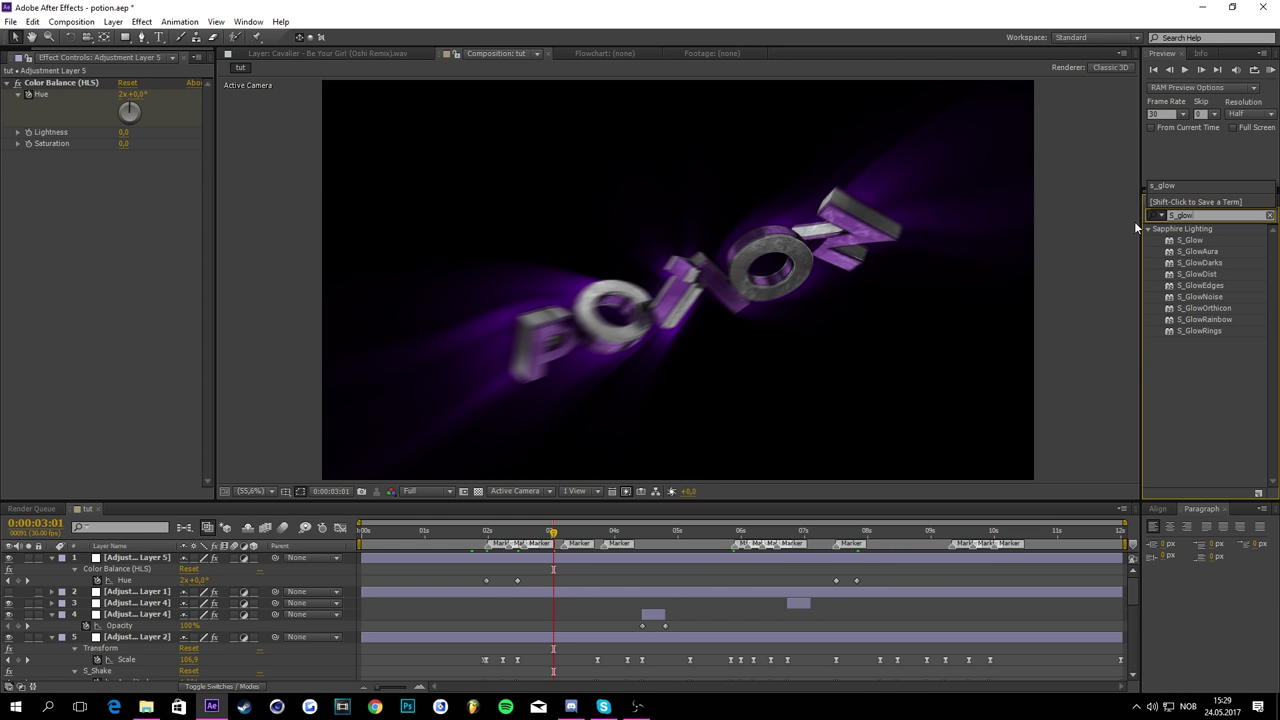
{"action": "left_click_drag", "start_coordinate": [1190, 241], "coordinate": [514, 652]}
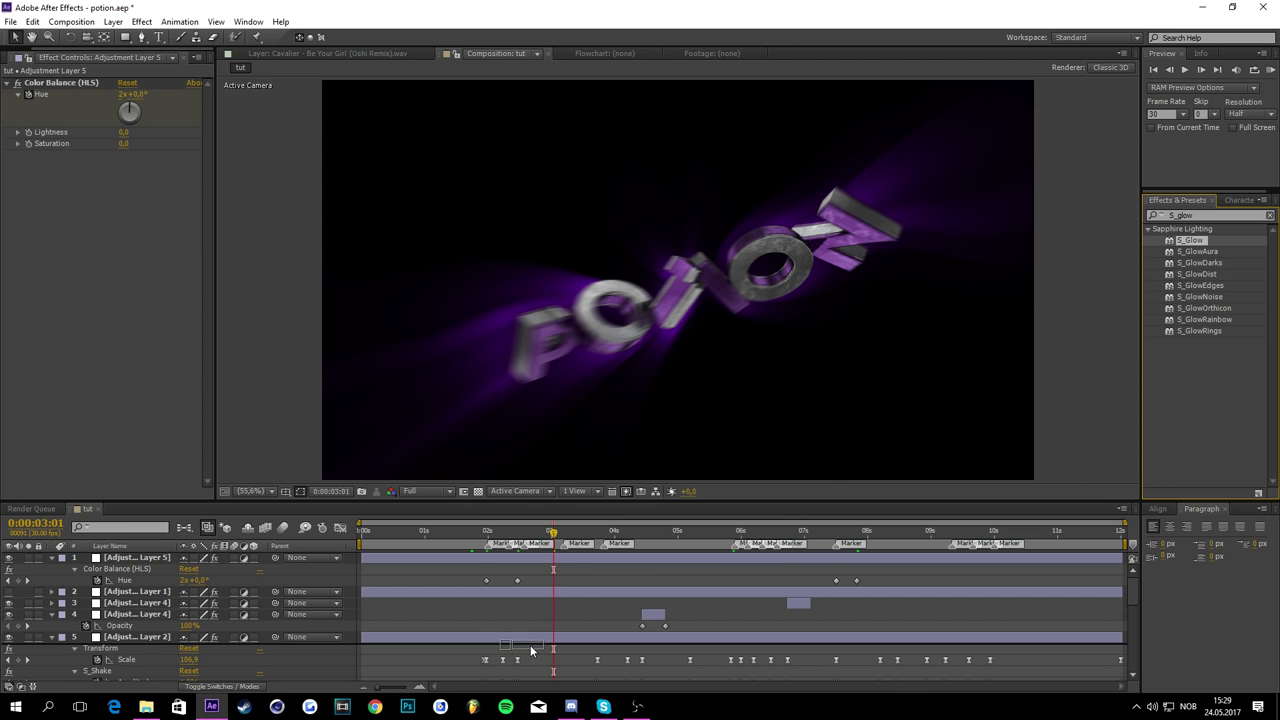
{"action": "scroll", "coordinate": [495, 559], "scroll_direction": "down", "scroll_amount": 2}
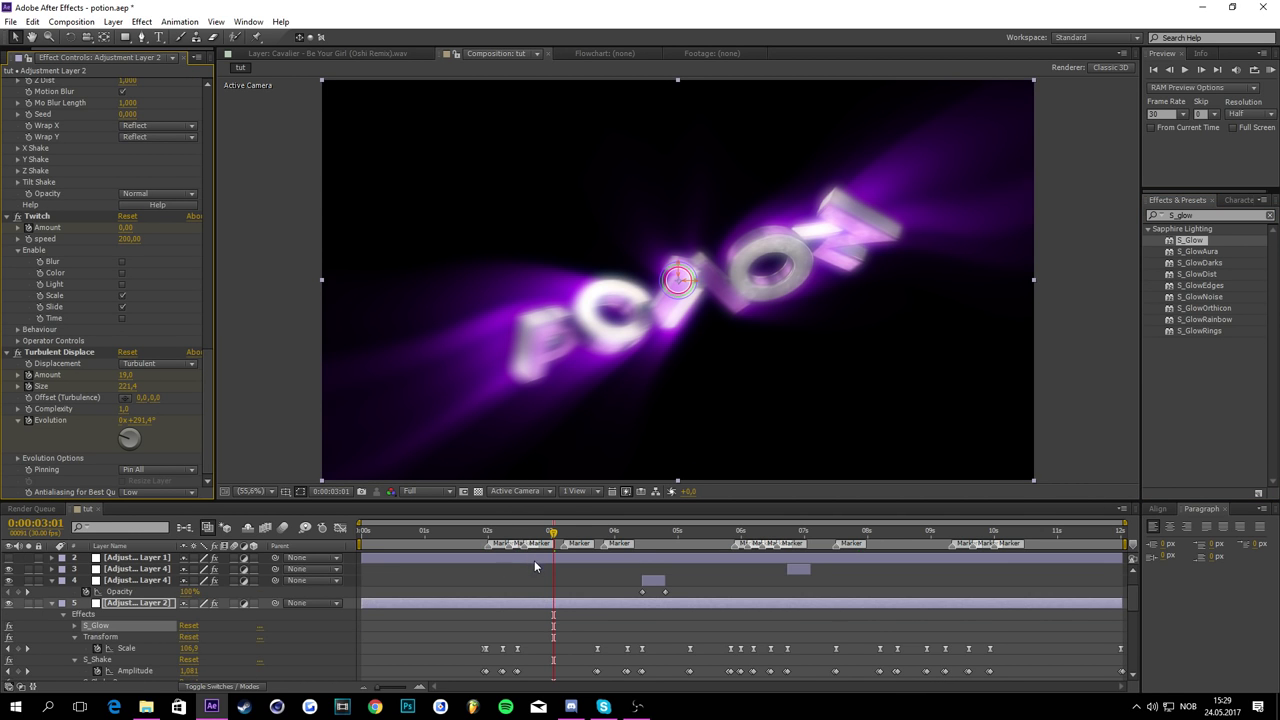
Step: Set the S_Glow Brightness to 0 at 0:00:01:28 and enable keyframing for it
{"action": "left_click", "coordinate": [480, 536]}
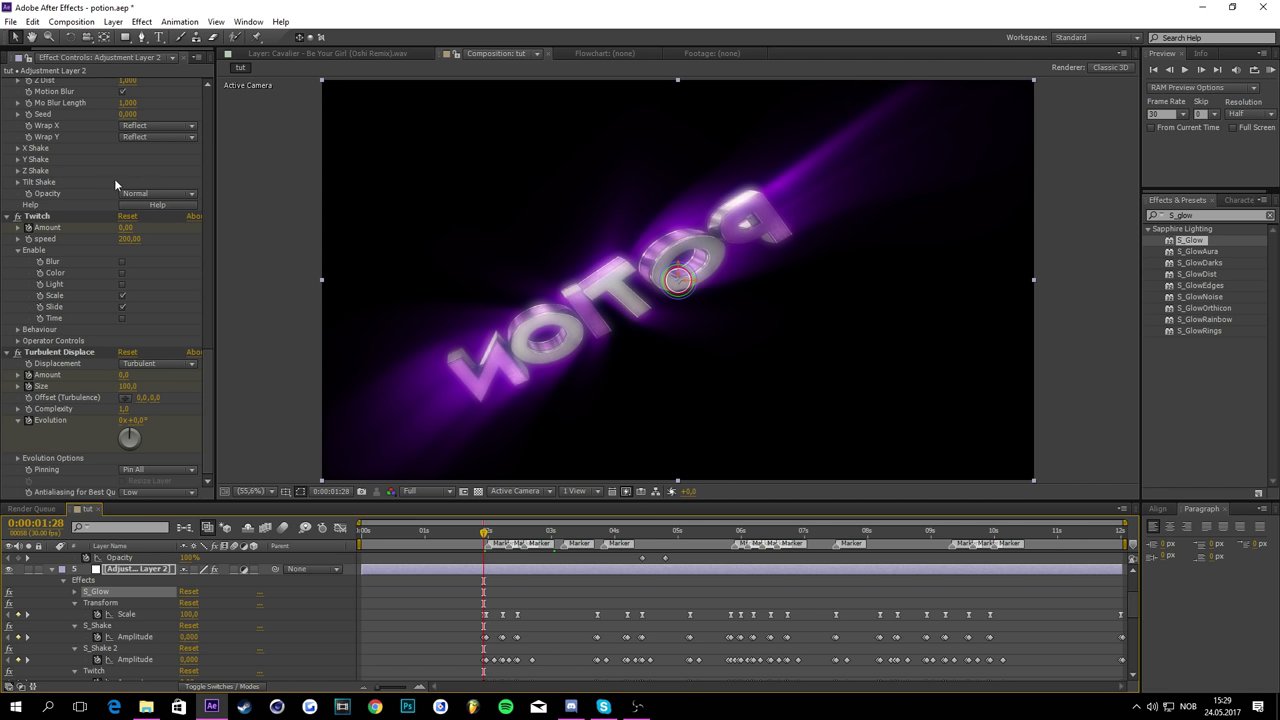
{"action": "scroll", "coordinate": [114, 178], "scroll_direction": "up", "scroll_amount": 15}
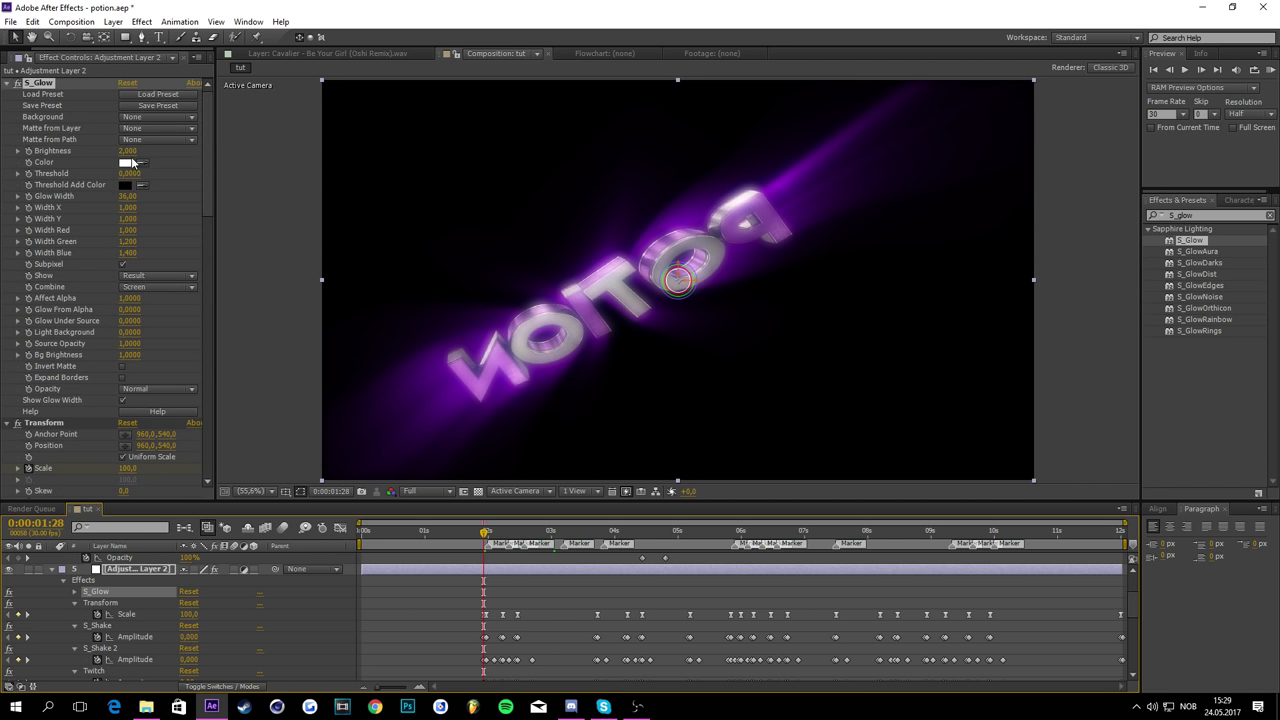
{"action": "left_click", "coordinate": [128, 150]}
{"action": "type", "text": "0"}
{"action": "key", "text": "Return"}
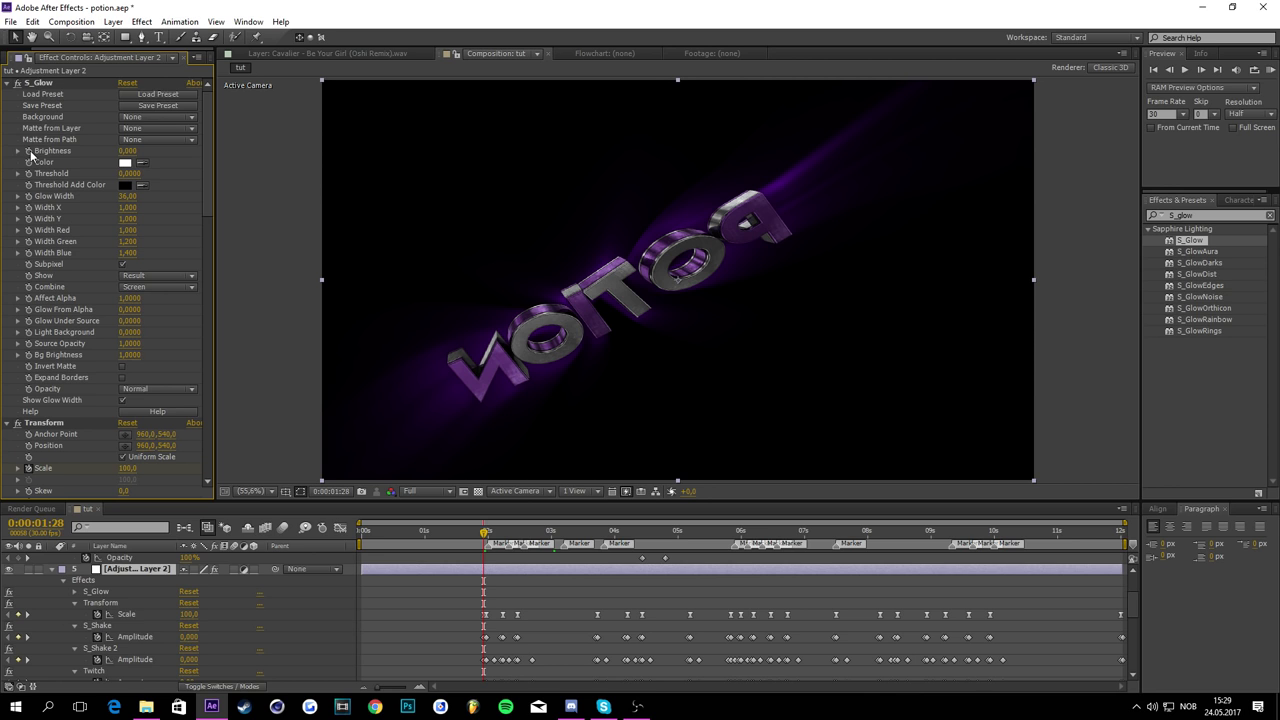
{"action": "key", "text": "KP_0"}
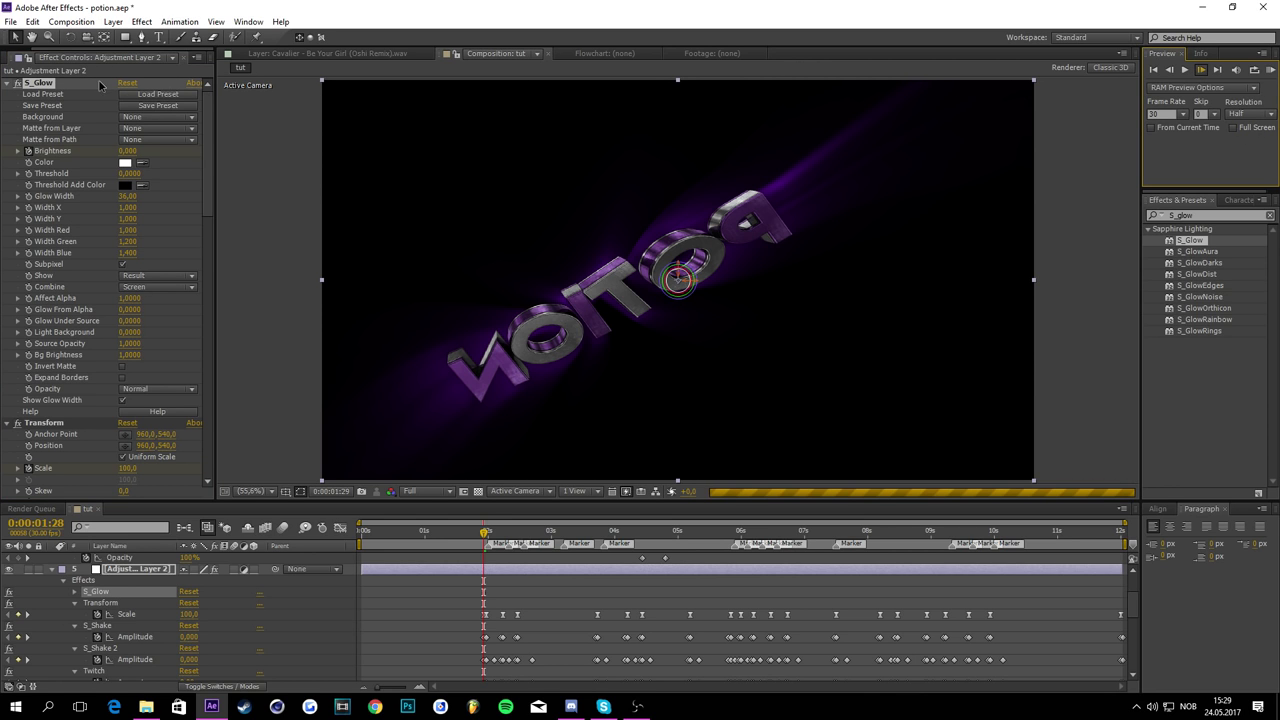
Step: Set the glow Brightness to 2 one frame further on, at 0:00:01:29
{"action": "key", "text": "space"}
{"action": "left_click", "coordinate": [128, 151]}
{"action": "type", "text": "2"}
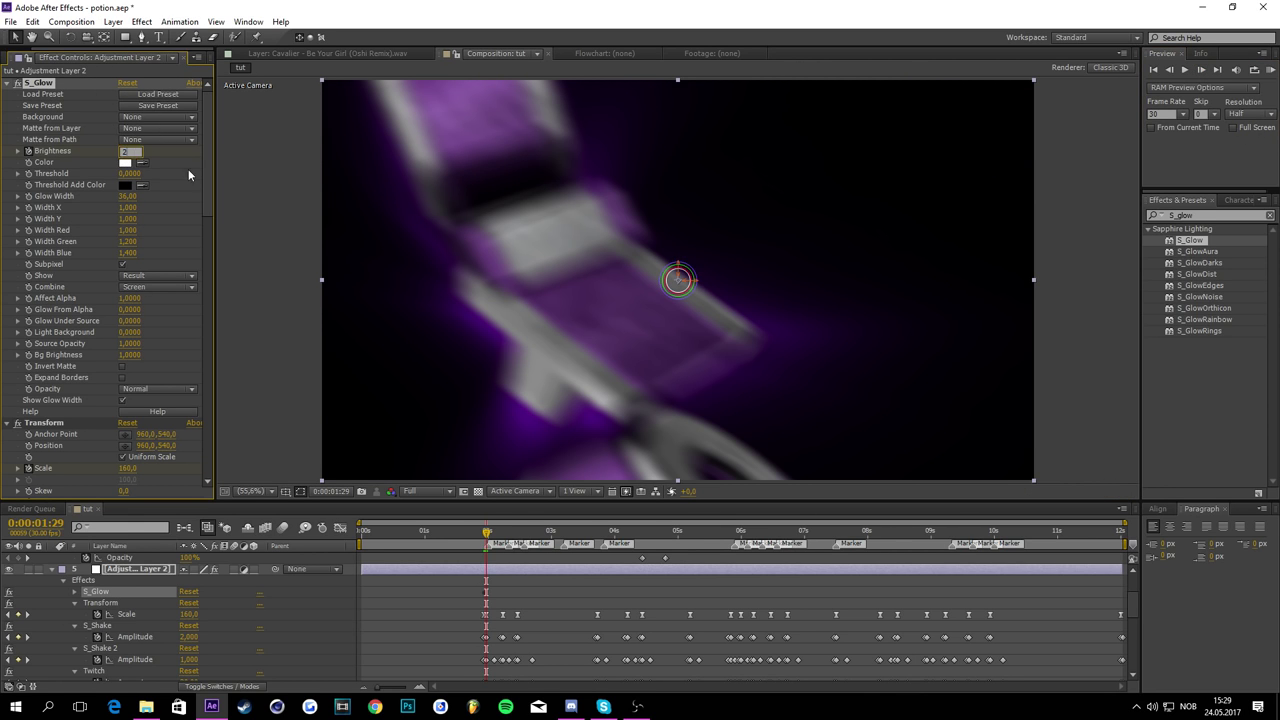
{"action": "left_click", "coordinate": [190, 173]}
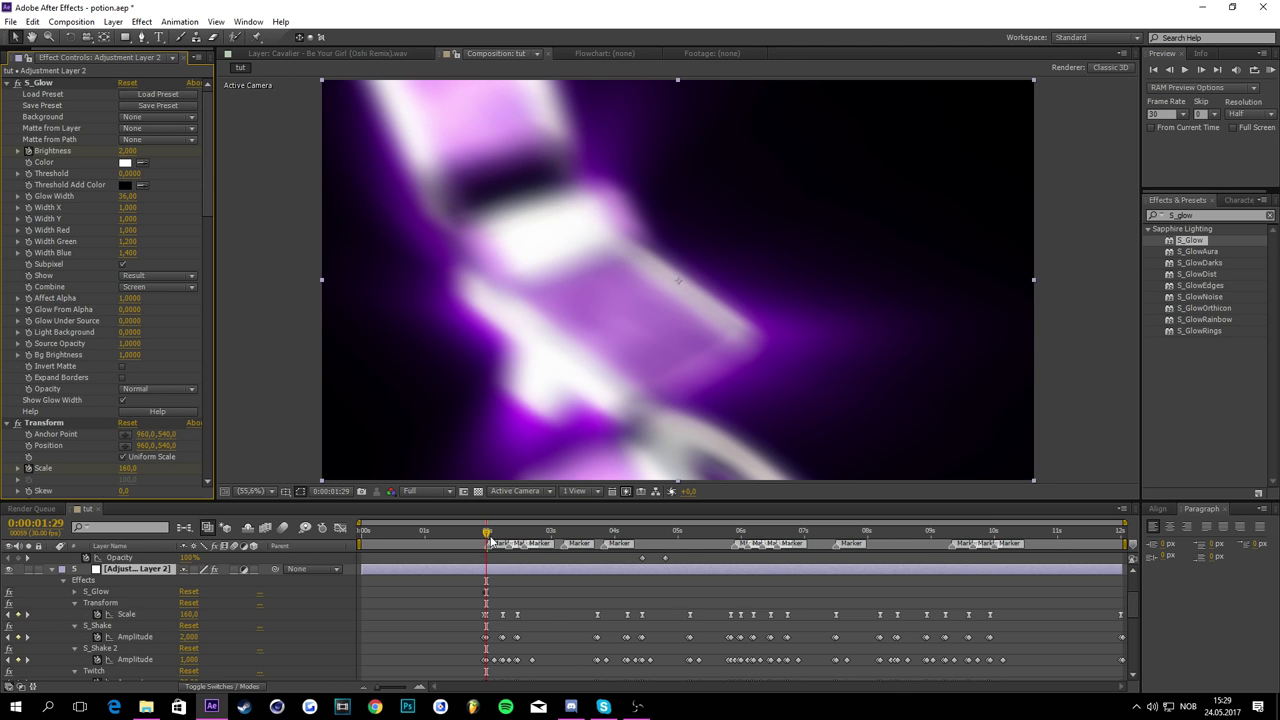
Step: Reveal the keyframed properties of Adjustment Layer 2 and set the glow Brightness to 0 at 0:00:02:03
{"action": "key", "text": "space"}
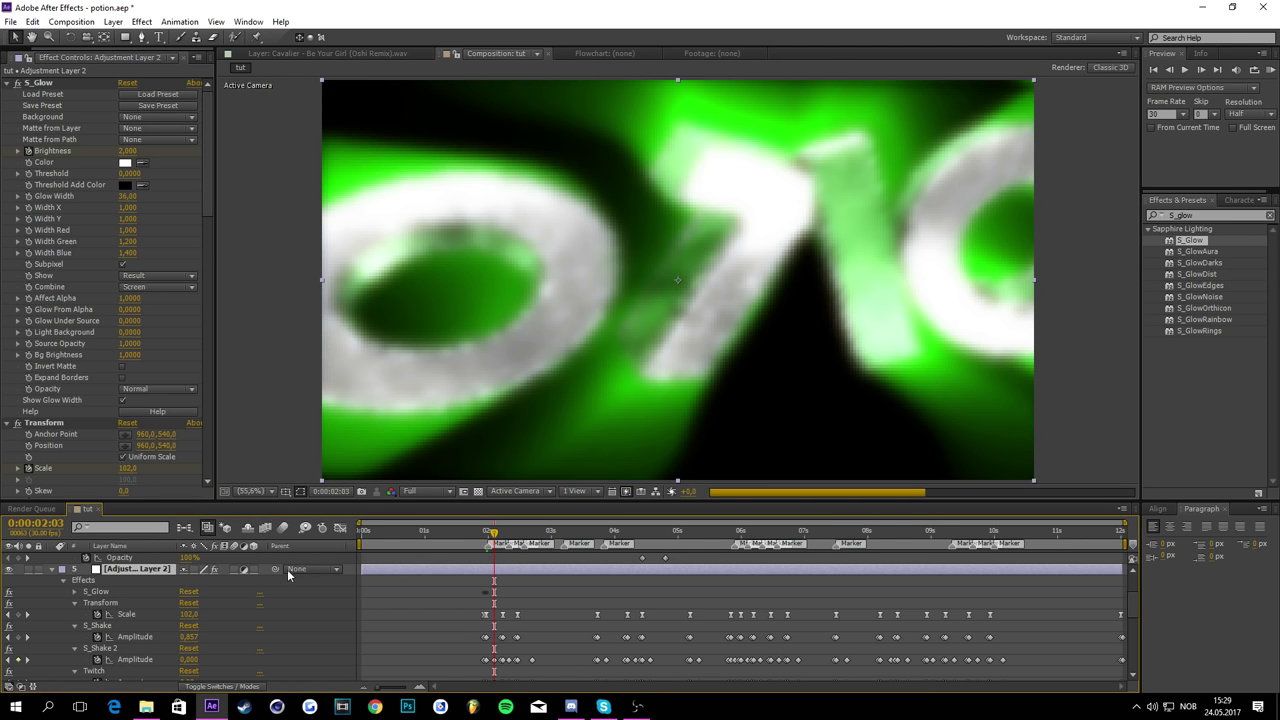
{"action": "key", "text": "u"}
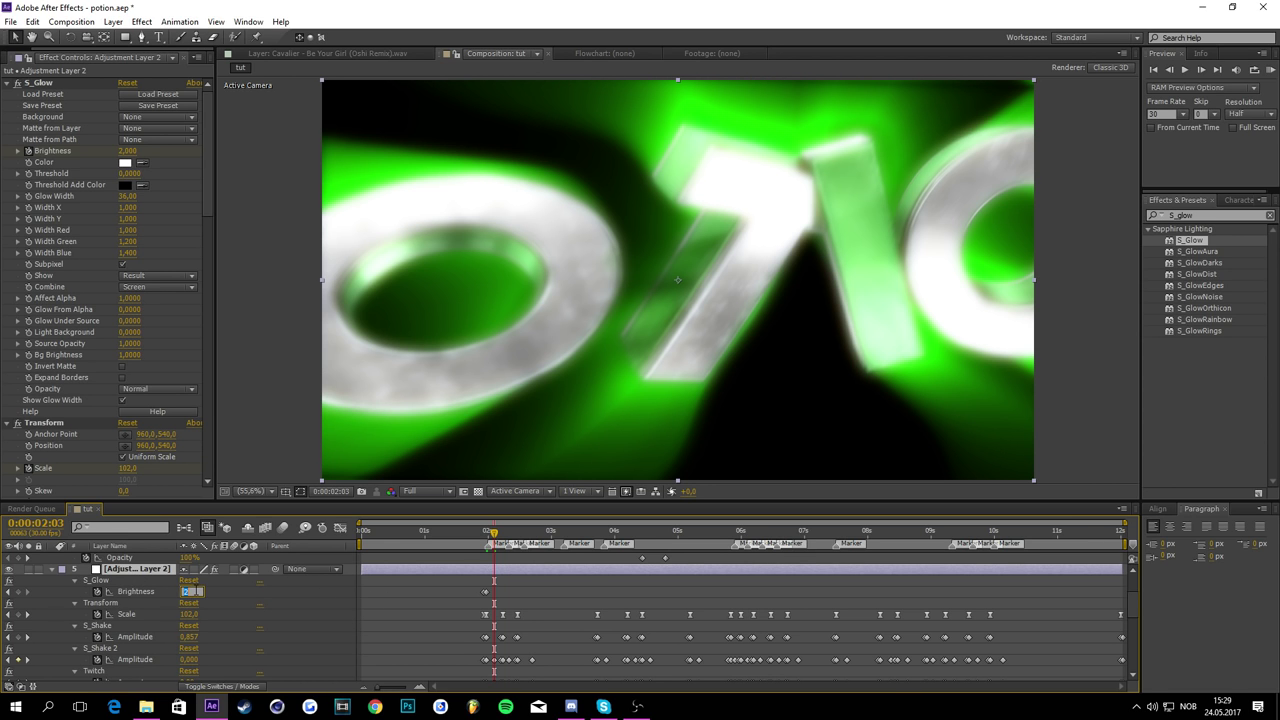
{"action": "type", "text": "0"}
{"action": "key", "text": "Return"}
Step: Repeat the Brightness pulse on the next two beats and make the last fade-out keyframe end farther along the timeline
{"action": "left_click", "coordinate": [497, 537]}
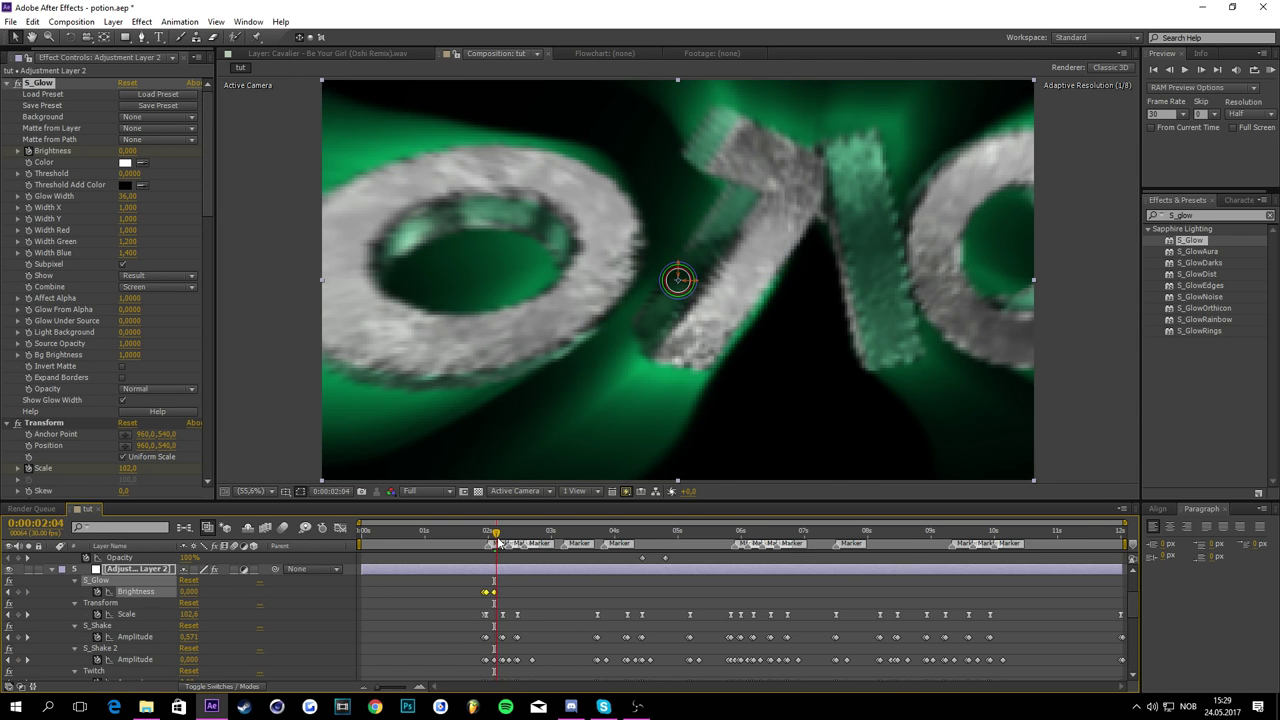
{"action": "left_click_drag", "start_coordinate": [497, 541], "coordinate": [524, 539]}
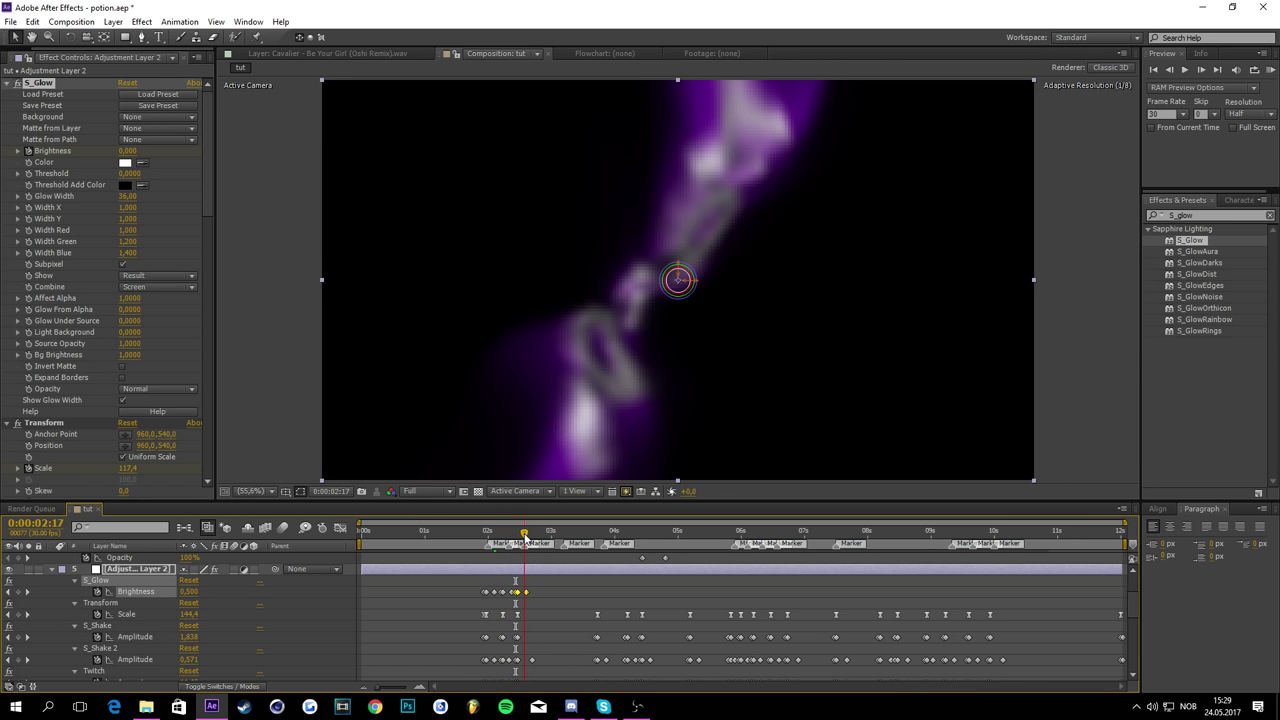
{"action": "key", "text": "Delete"}
{"action": "left_click", "coordinate": [533, 592]}
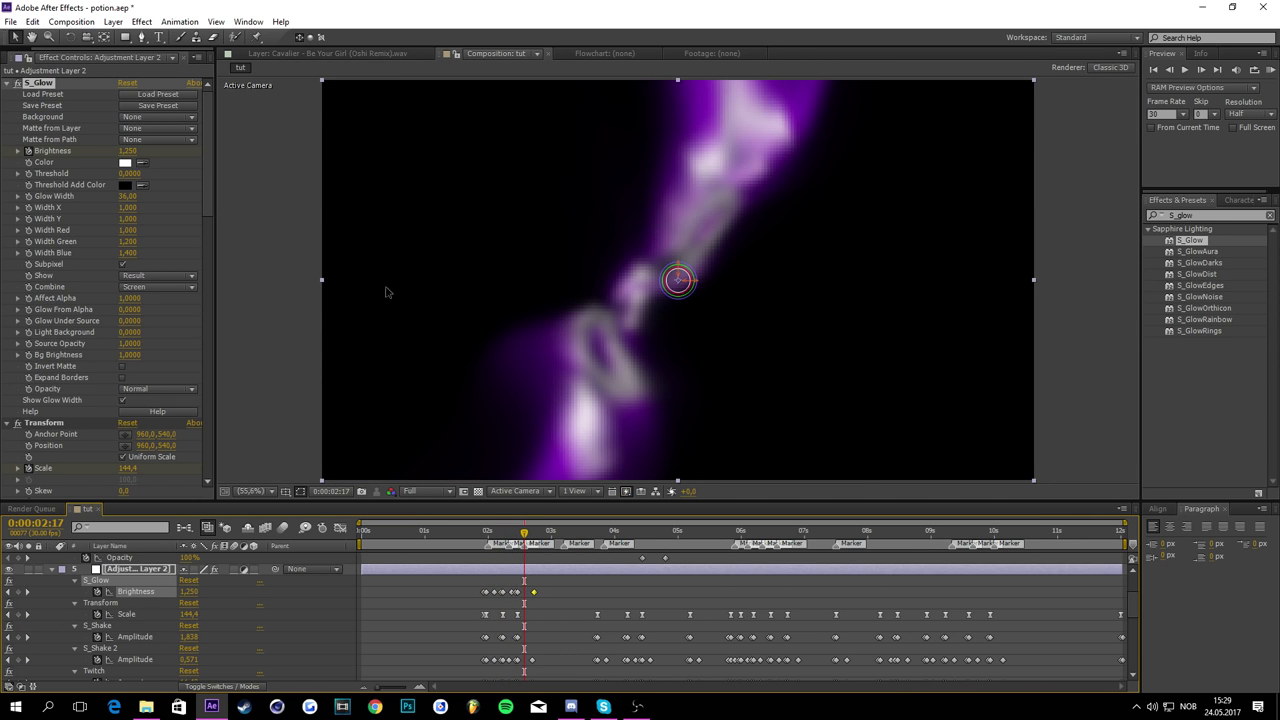
Step: Copy the first Brightness pulse's keyframes and paste them on the following beats up to 0:00:04:13
{"action": "left_click", "coordinate": [514, 583]}
{"action": "left_click_drag", "start_coordinate": [472, 585], "coordinate": [498, 600]}
{"action": "left_click_drag", "start_coordinate": [524, 538], "coordinate": [643, 540]}
{"action": "key", "text": "ctrl+v"}
{"action": "key", "text": "ctrl+v"}
{"action": "key", "text": "ctrl+v"}
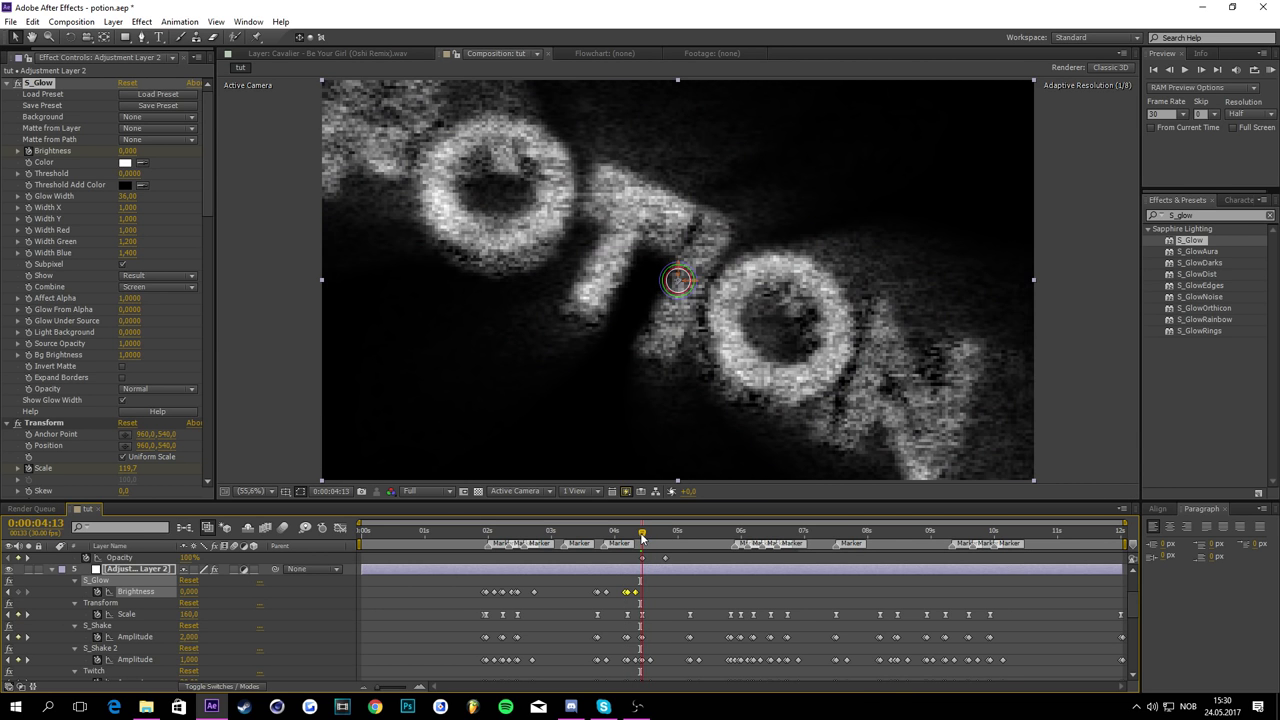
Step: Paste the Brightness pulse on the remaining beats from 0:00:04:13 to about 0:00:10:00, undoing one stray paste
{"action": "left_click_drag", "start_coordinate": [640, 537], "coordinate": [890, 540]}
{"action": "key", "text": "ctrl+v"}
{"action": "key", "text": "ctrl+v"}
{"action": "key", "text": "ctrl+v"}
{"action": "key", "text": "ctrl+v"}
{"action": "key", "text": "ctrl+v"}
{"action": "key", "text": "ctrl+z"}
{"action": "left_click_drag", "start_coordinate": [815, 527], "coordinate": [946, 557]}
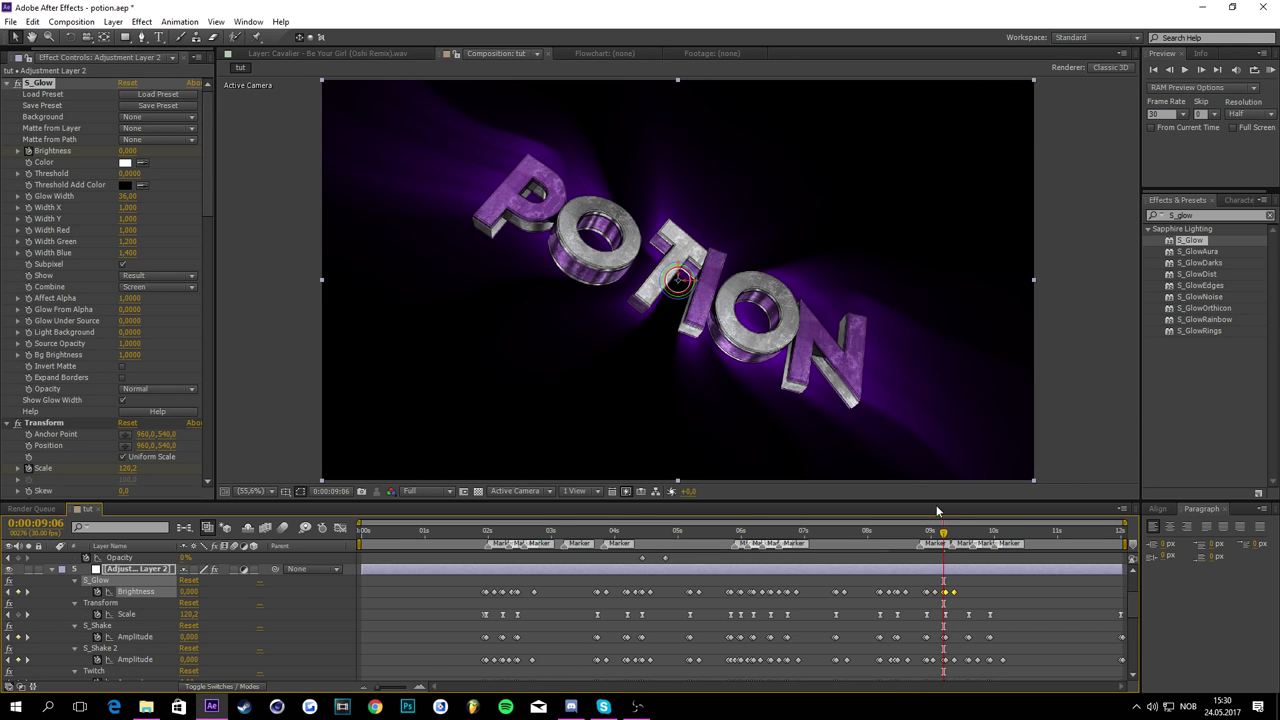
{"action": "left_click", "coordinate": [967, 533]}
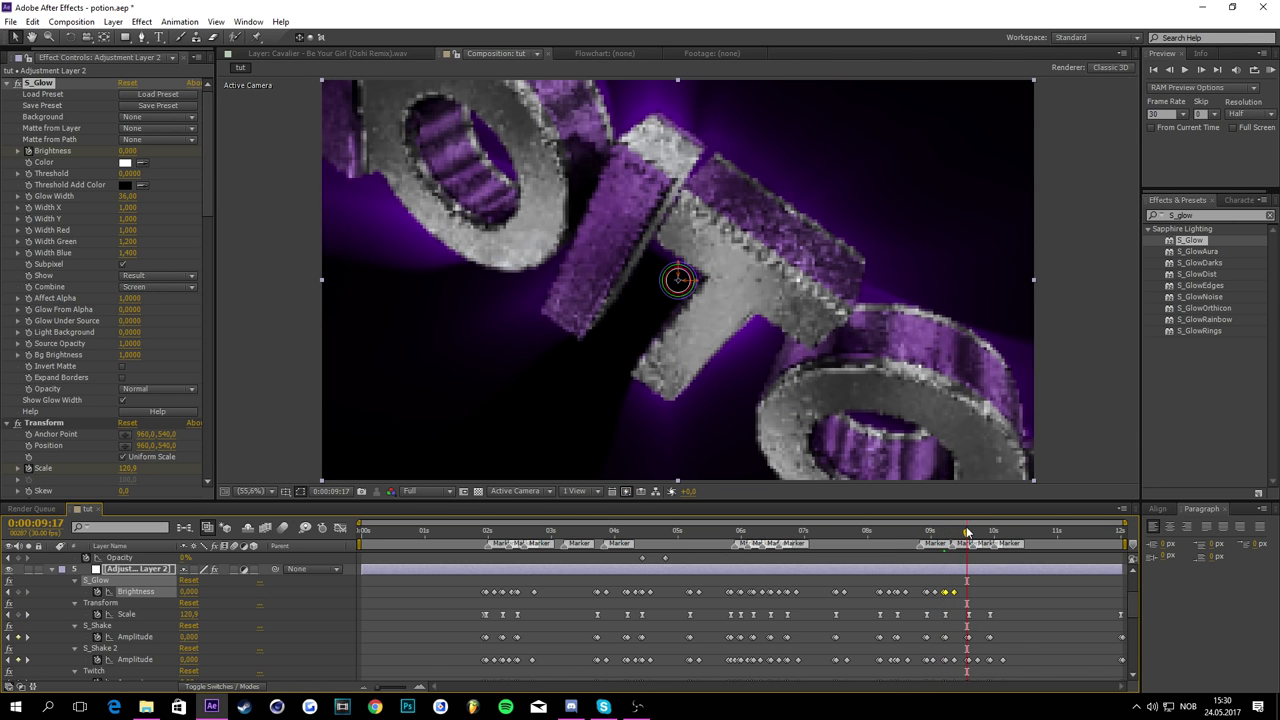
{"action": "left_click_drag", "start_coordinate": [967, 533], "coordinate": [861, 305]}
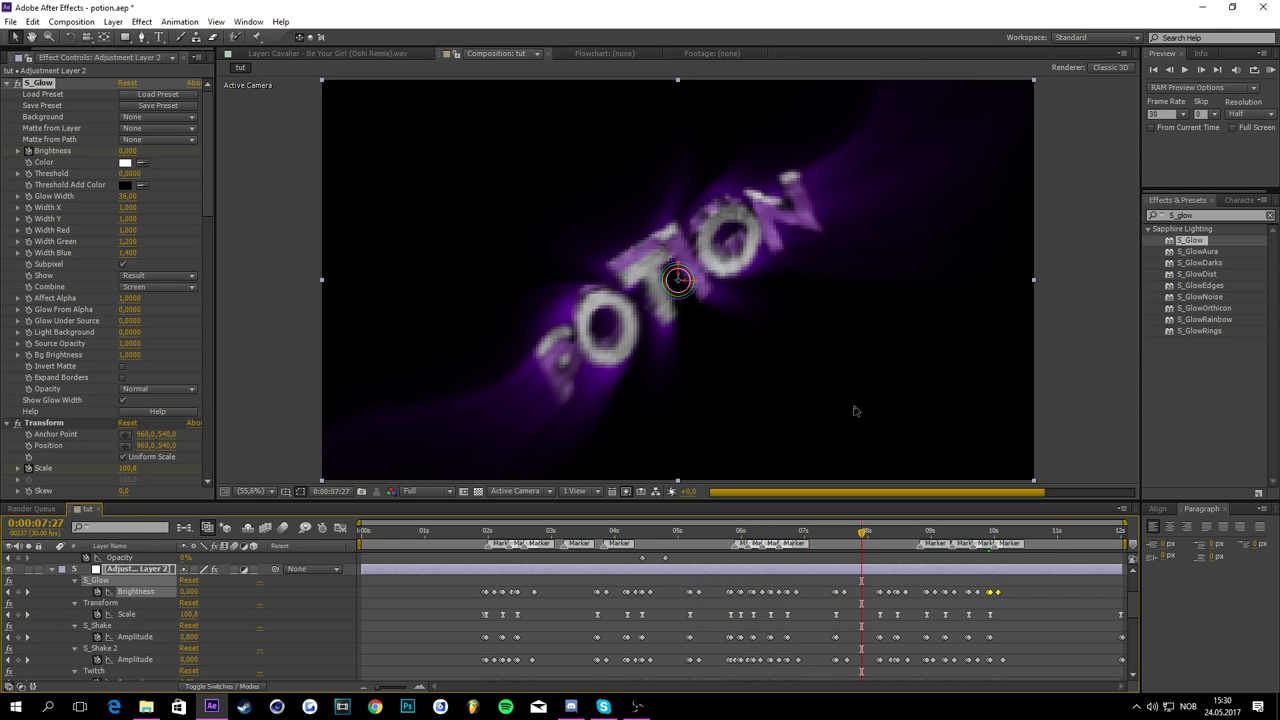
Step: Collapse the keyframed properties of the lower Adjustment Layer 4, Adjustment Layer 2 and Adjustment Layer 3
{"action": "scroll", "coordinate": [762, 604], "scroll_direction": "up", "scroll_amount": 3}
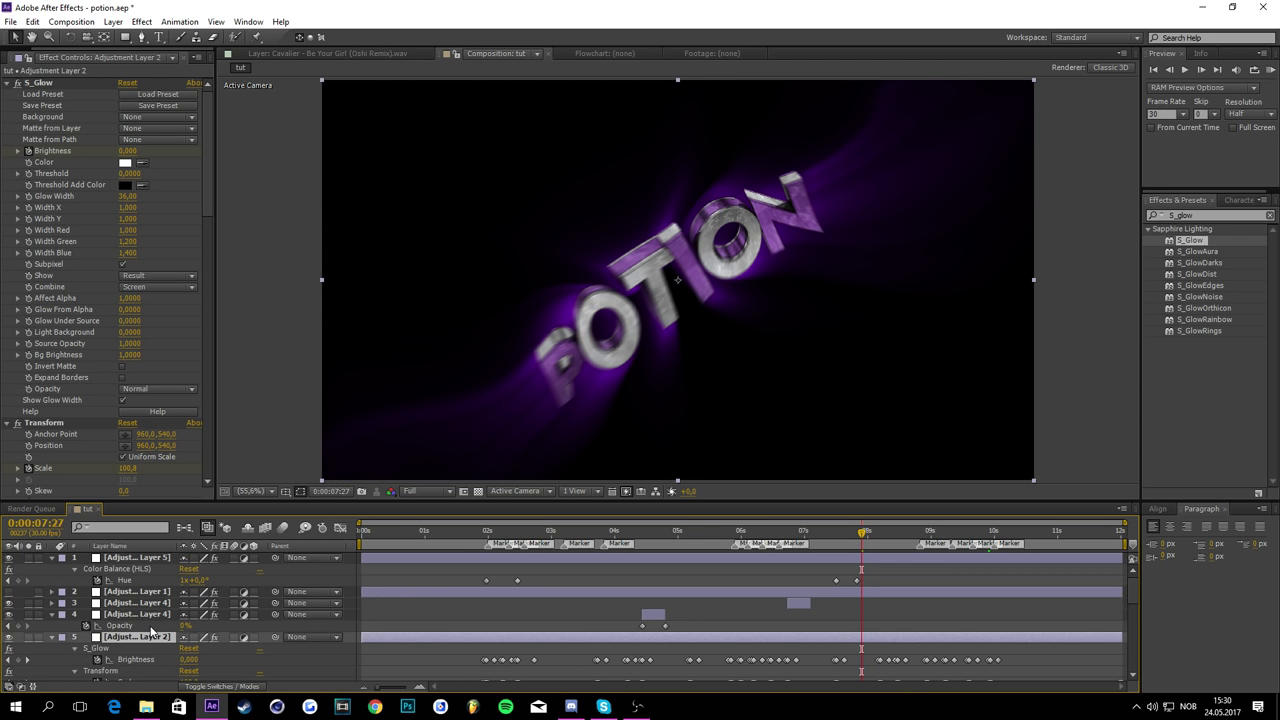
{"action": "left_click", "coordinate": [151, 615]}
{"action": "key", "text": "u"}
{"action": "left_click", "coordinate": [149, 641]}
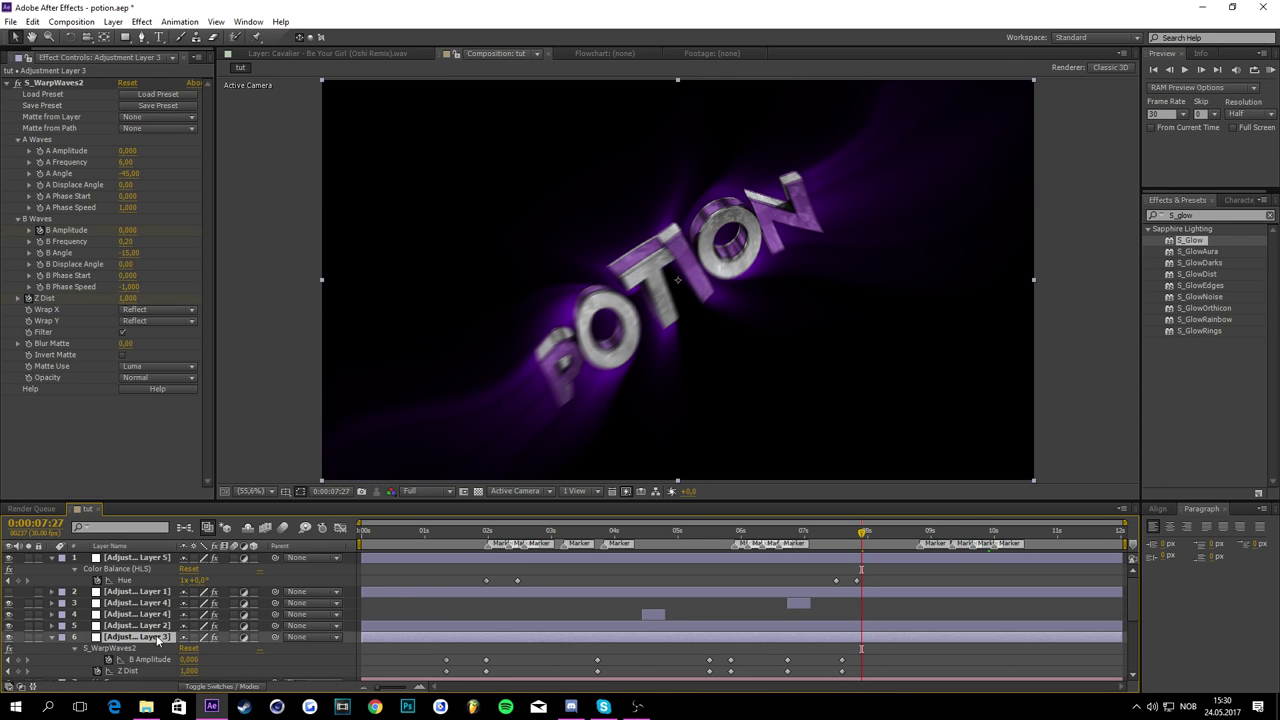
{"action": "key", "text": "u"}
{"action": "scroll", "coordinate": [147, 610], "scroll_direction": "down", "scroll_amount": 1}
{"action": "scroll", "coordinate": [100, 642], "scroll_direction": "down", "scroll_amount": 2}
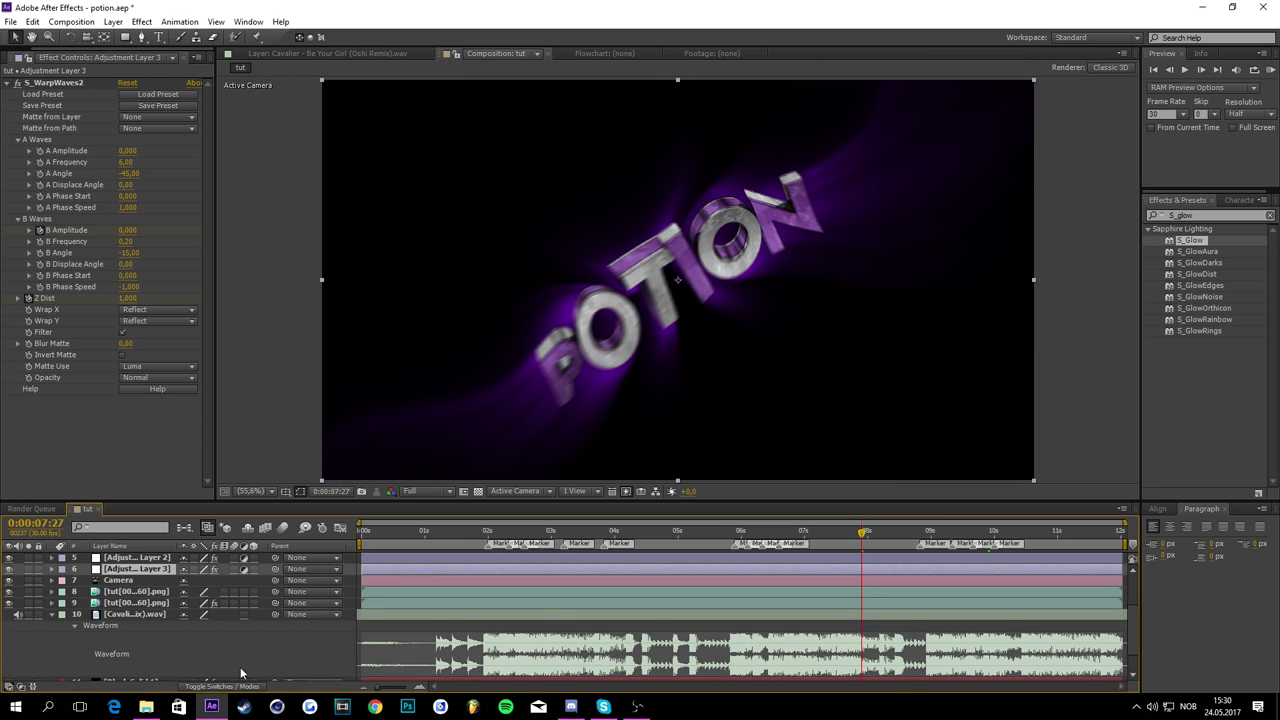
Step: Search Windows for "shock" and open the Shockwaves folder in Shockwave pack v2
{"action": "left_click", "coordinate": [48, 707]}
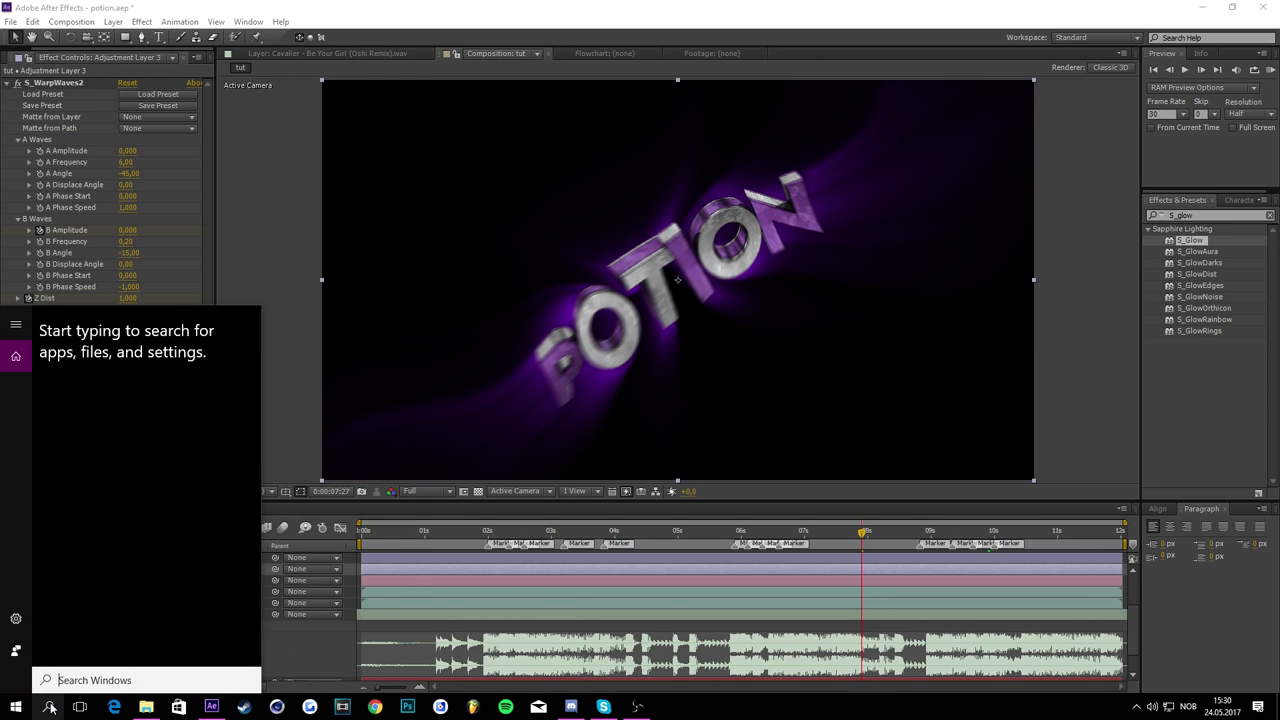
{"action": "type", "text": "sh"}
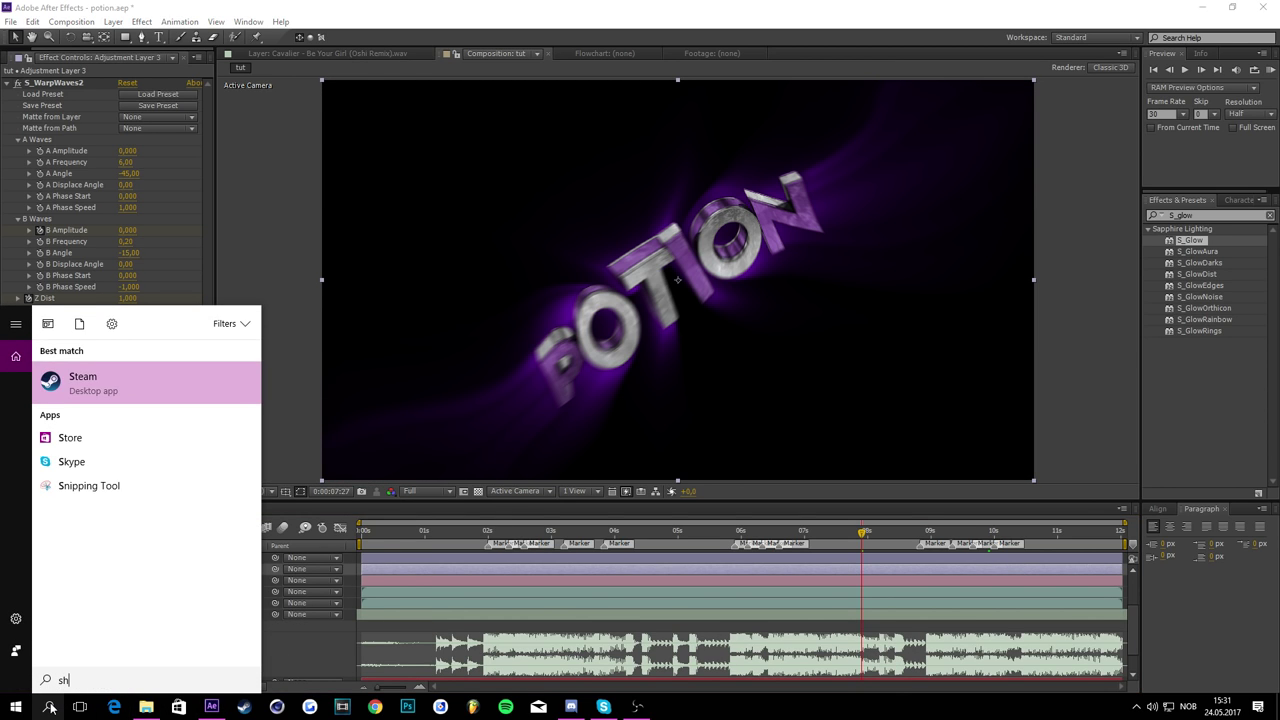
{"action": "type", "text": "ock"}
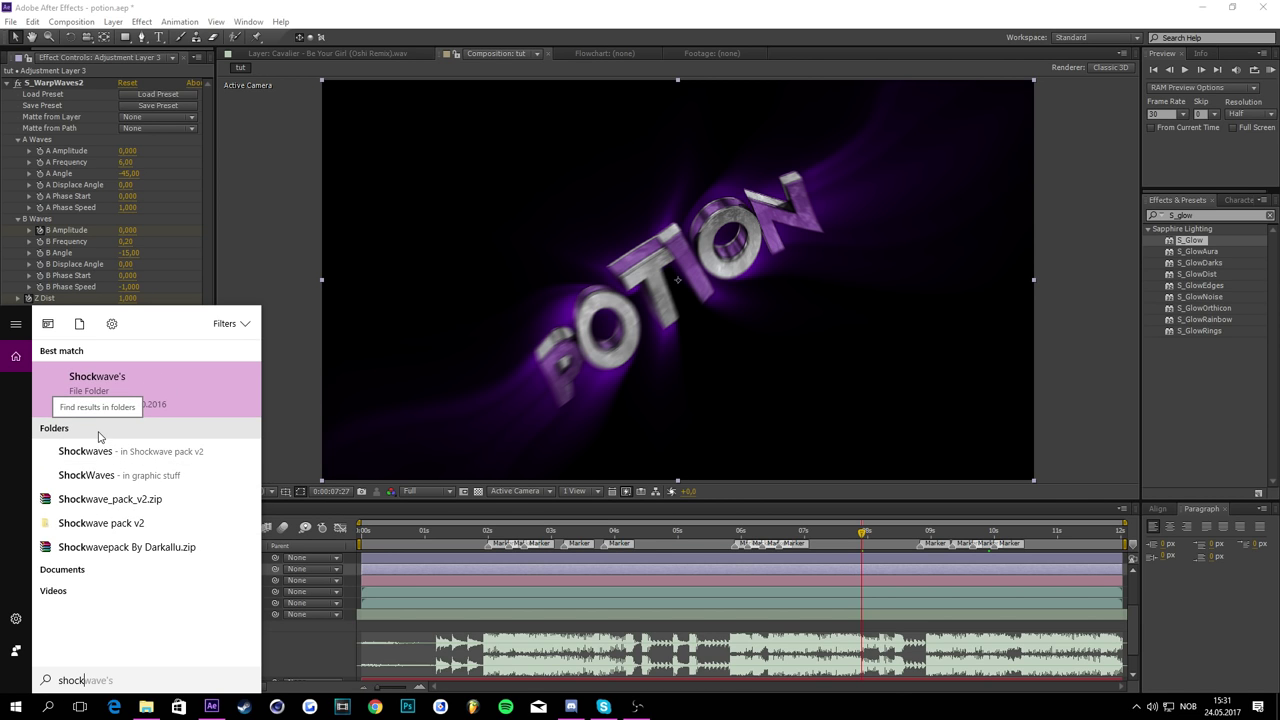
{"action": "left_click", "coordinate": [136, 451]}
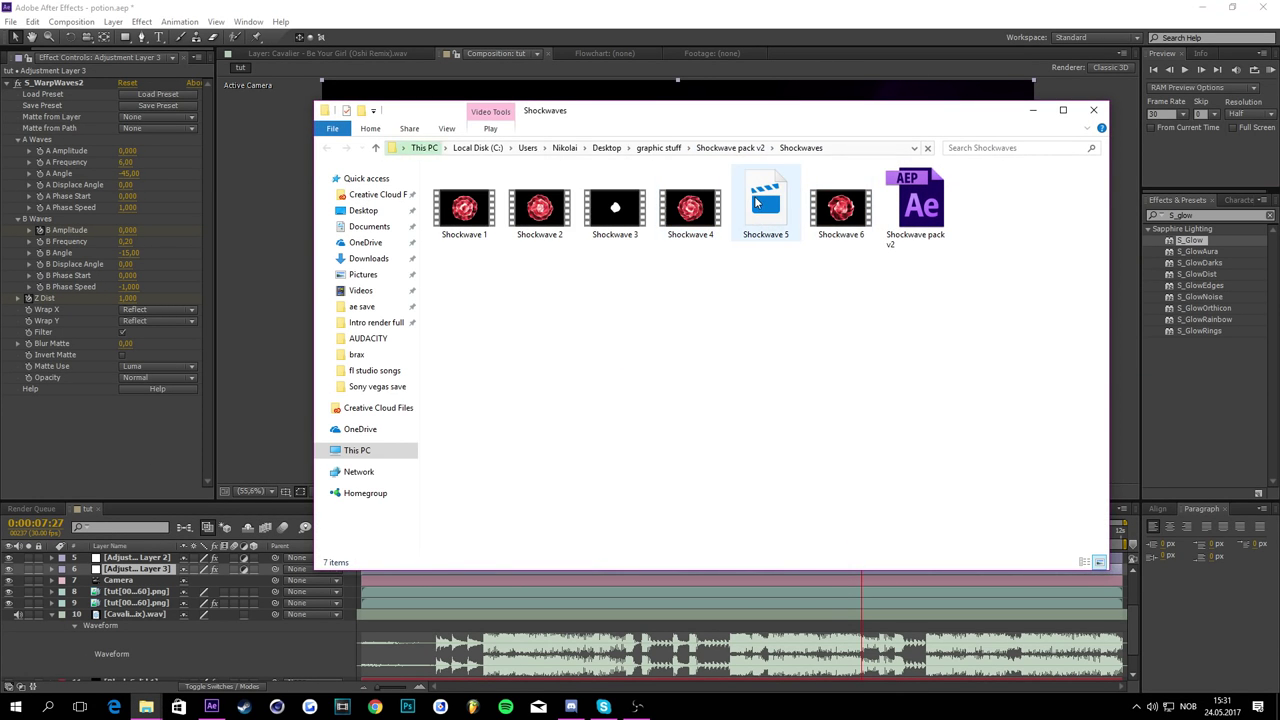
Step: Import the Shockwave 5 video into the After Effects project and place it in the tut composition directly below the audio layer
{"action": "left_click_drag", "start_coordinate": [760, 207], "coordinate": [222, 622]}
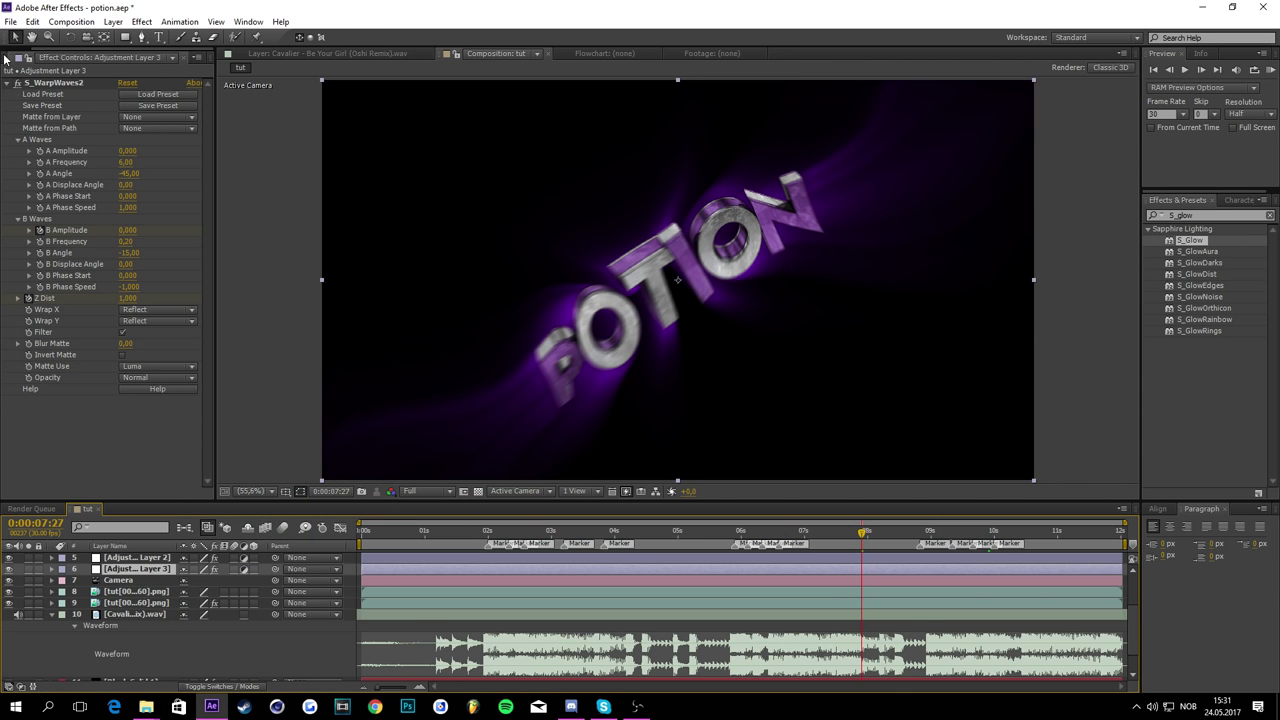
{"action": "left_click", "coordinate": [5, 58]}
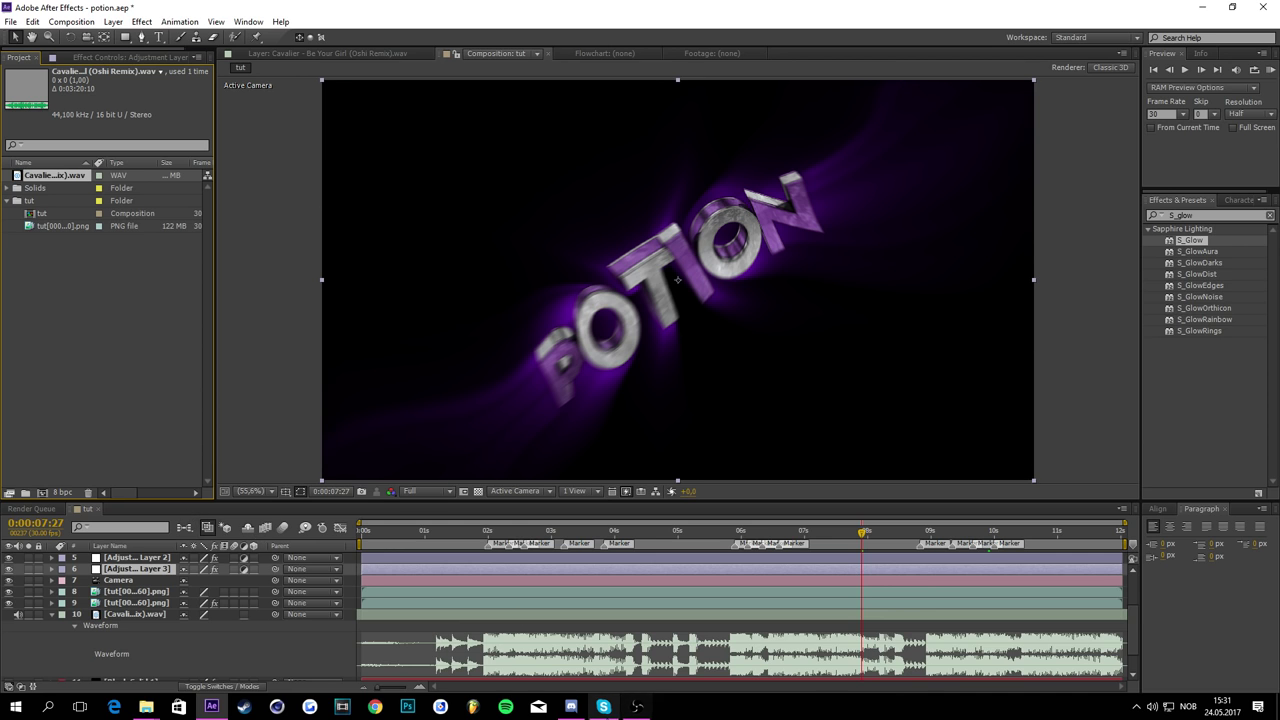
{"action": "mouse_move", "coordinate": [140, 708]}
{"action": "left_click", "coordinate": [225, 650]}
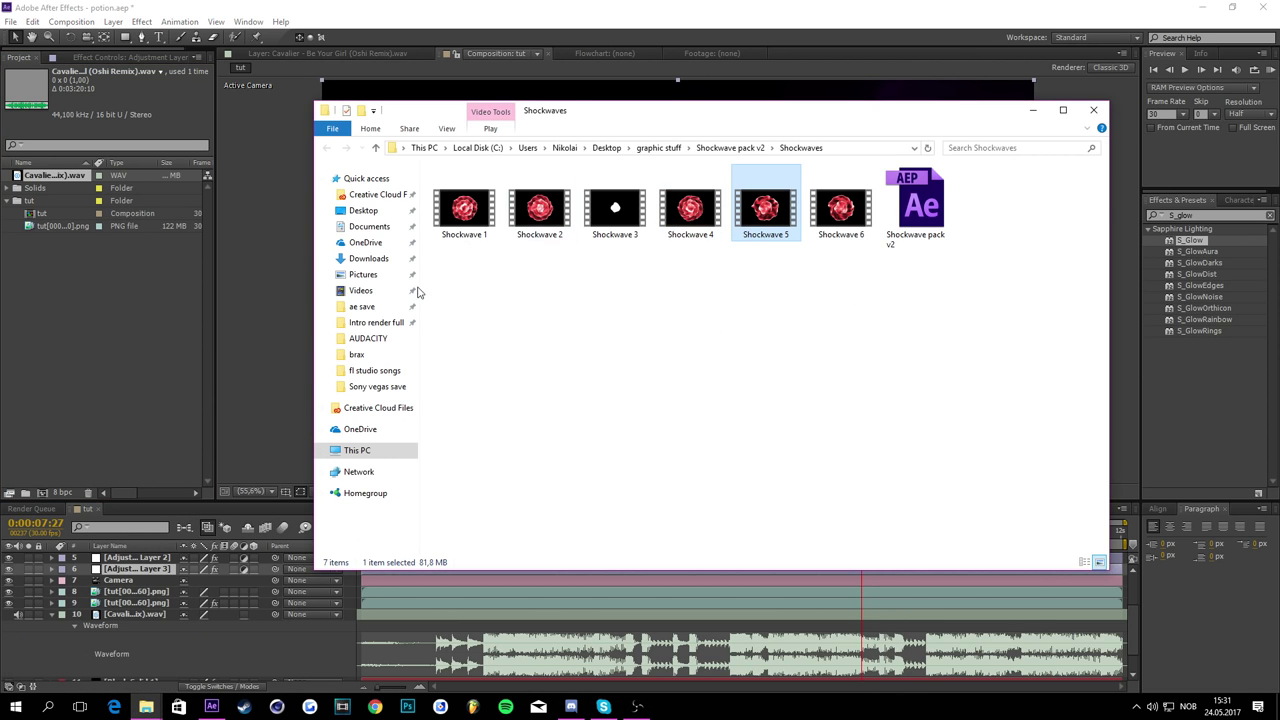
{"action": "left_click_drag", "start_coordinate": [790, 225], "coordinate": [160, 252]}
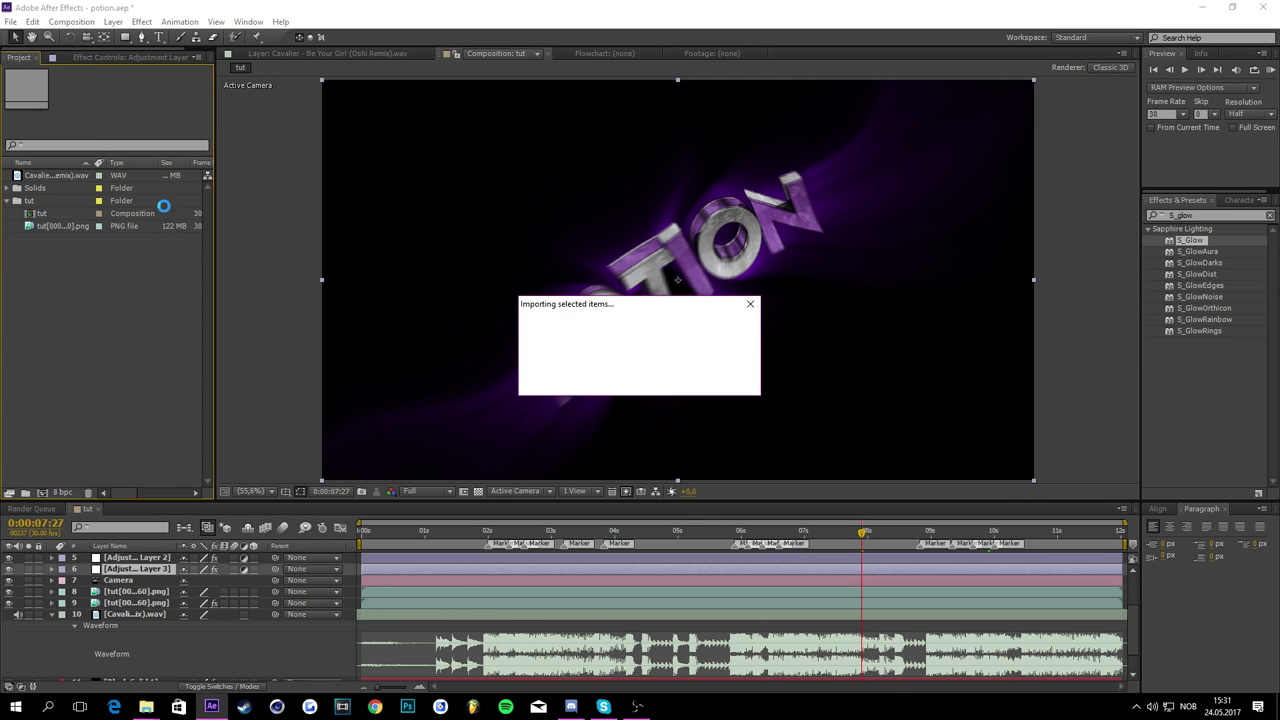
{"action": "left_click_drag", "start_coordinate": [55, 188], "coordinate": [170, 626]}
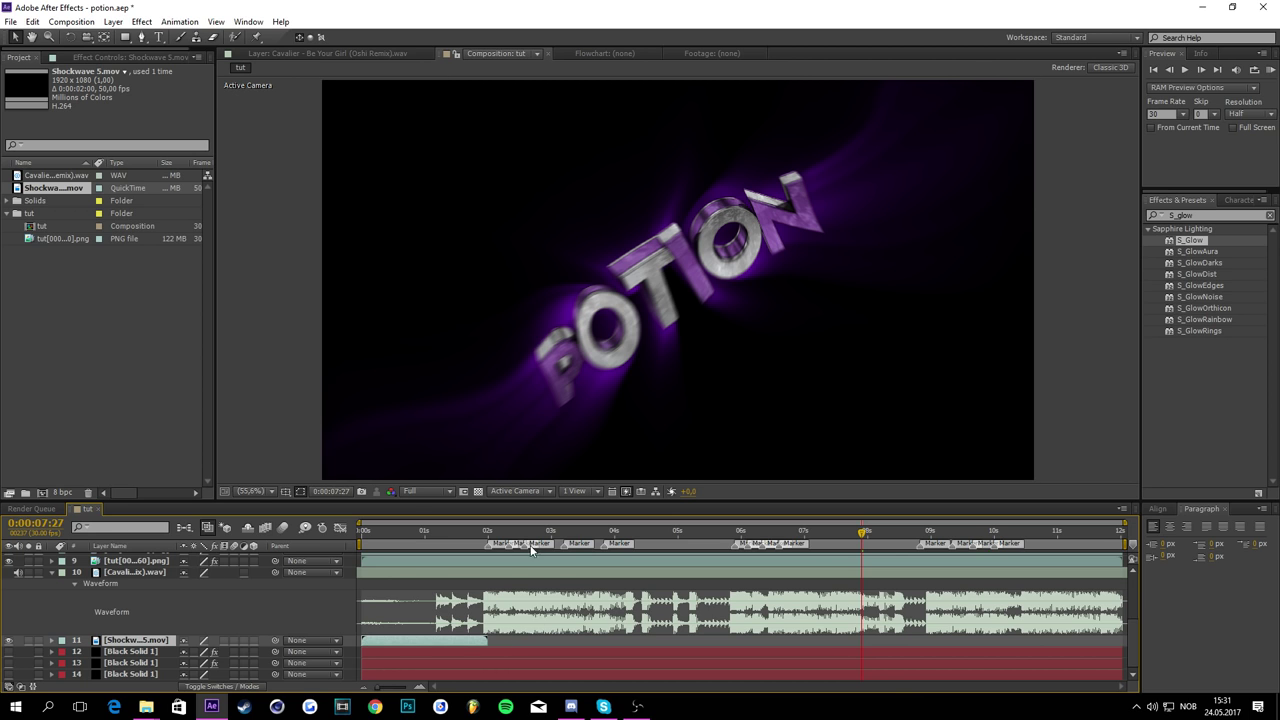
Step: Shift the Shockwave 5 layer in time so it starts at 0:00:01:29
{"action": "left_click", "coordinate": [486, 533]}
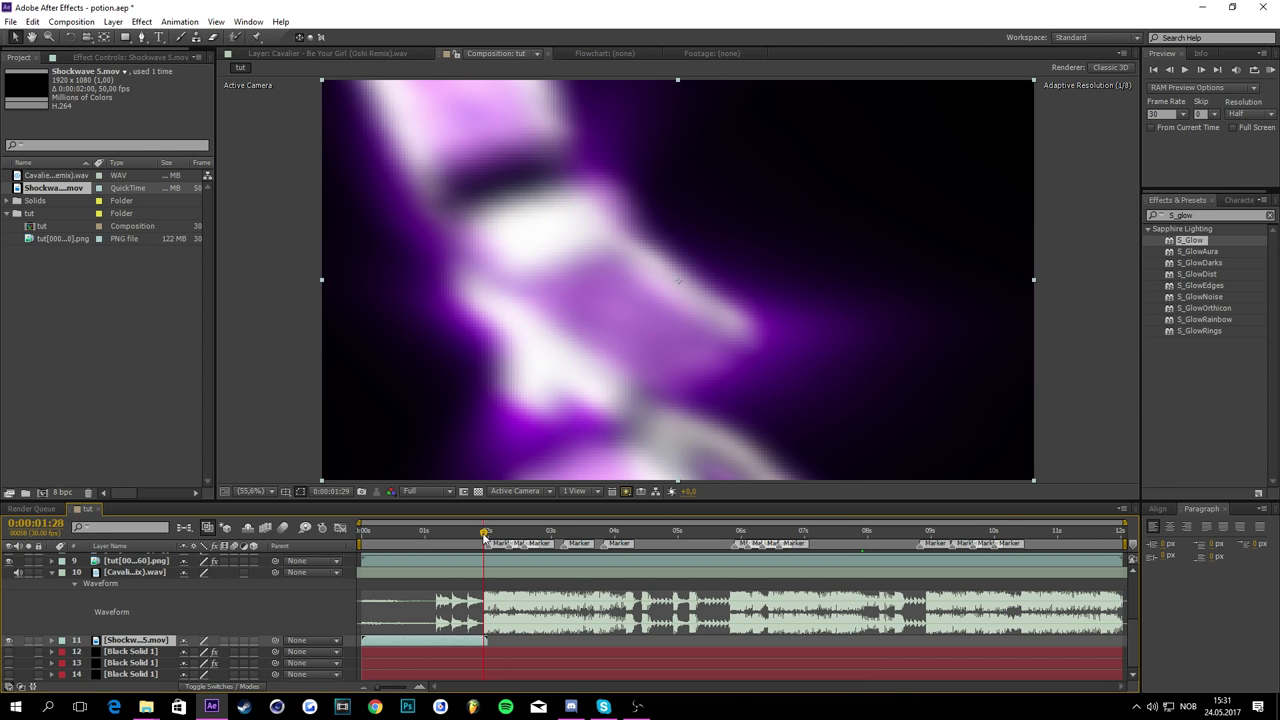
{"action": "left_click_drag", "start_coordinate": [484, 538], "coordinate": [487, 537]}
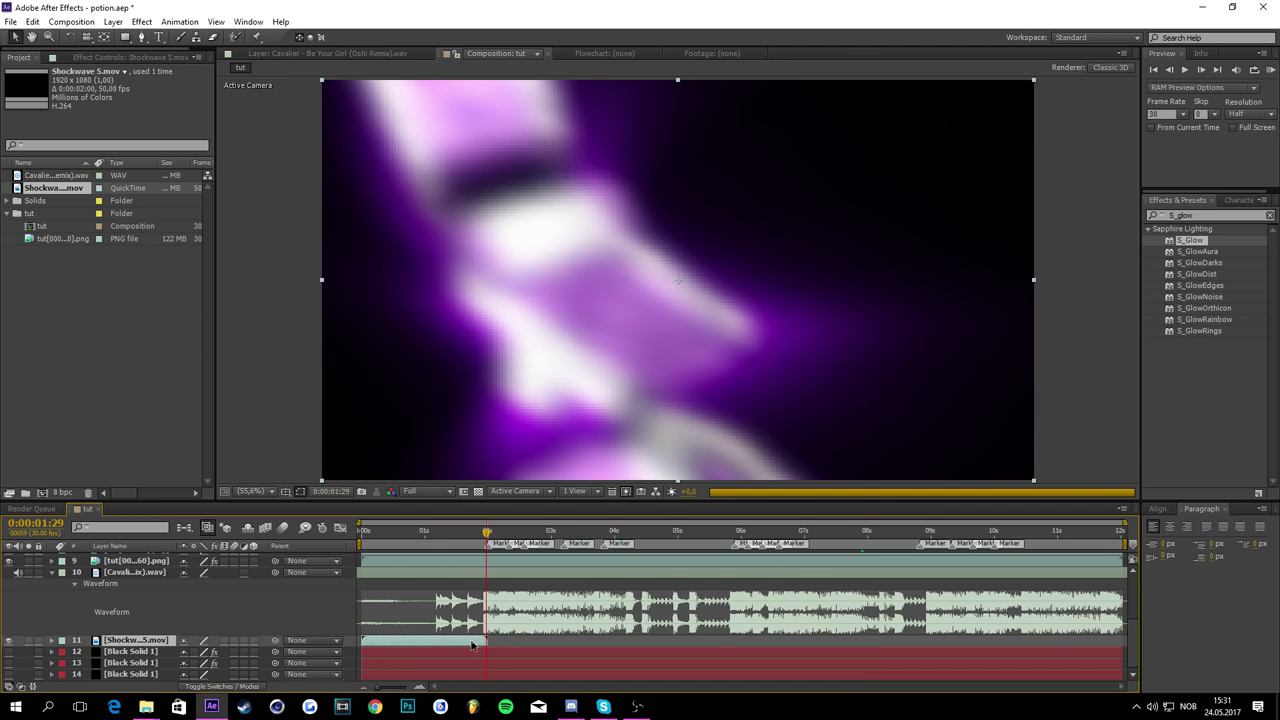
{"action": "left_click_drag", "start_coordinate": [472, 642], "coordinate": [598, 642]}
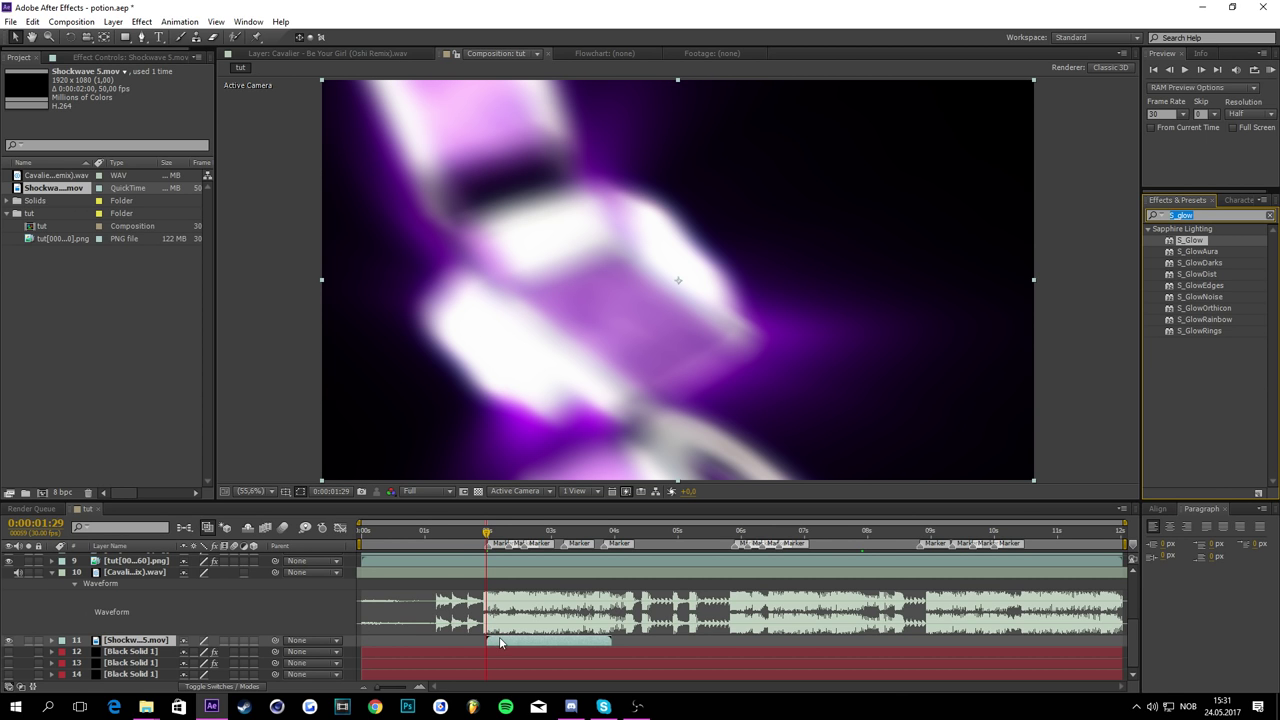
Step: Make the Shockwave 5 layer 3D at 0:00:03:06 and set its position to 0, 0, 0
{"action": "mouse_move", "coordinate": [500, 643]}
{"action": "left_mouse_down"}
{"action": "mouse_move", "coordinate": [371, 648]}
{"action": "mouse_move", "coordinate": [501, 638]}
{"action": "mouse_move", "coordinate": [501, 649]}
{"action": "left_mouse_up"}
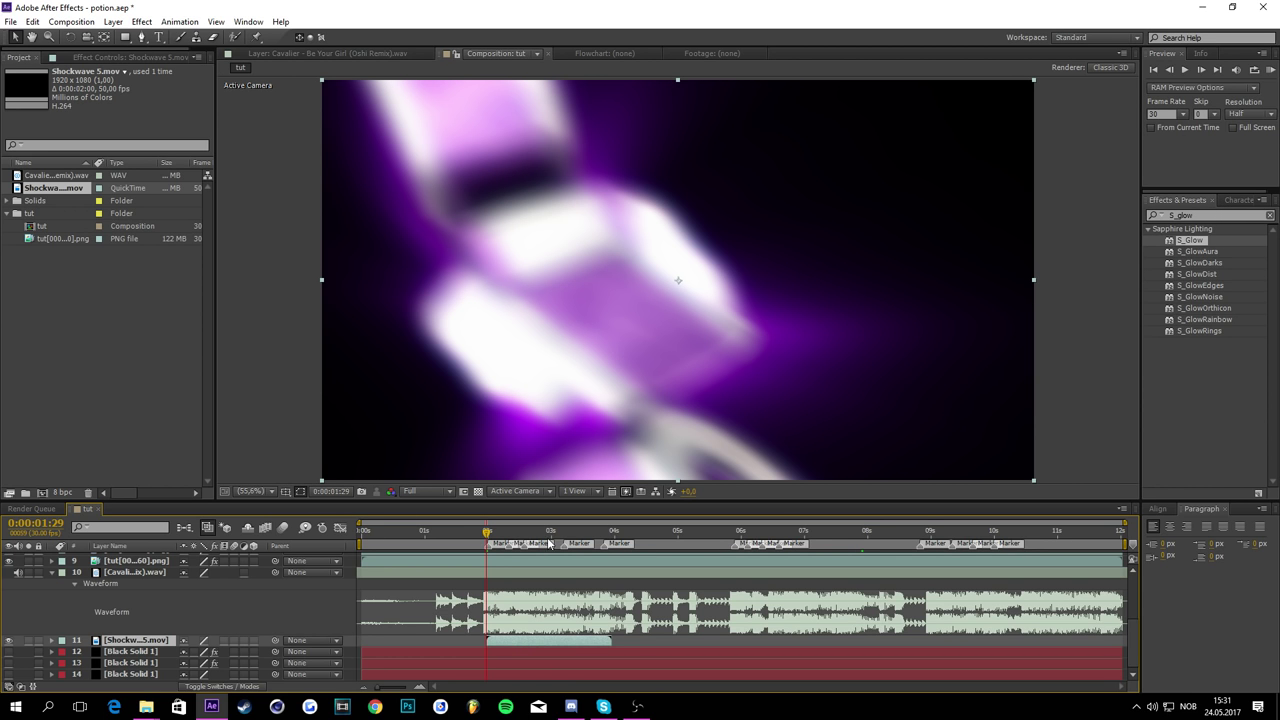
{"action": "left_click_drag", "start_coordinate": [502, 532], "coordinate": [564, 497]}
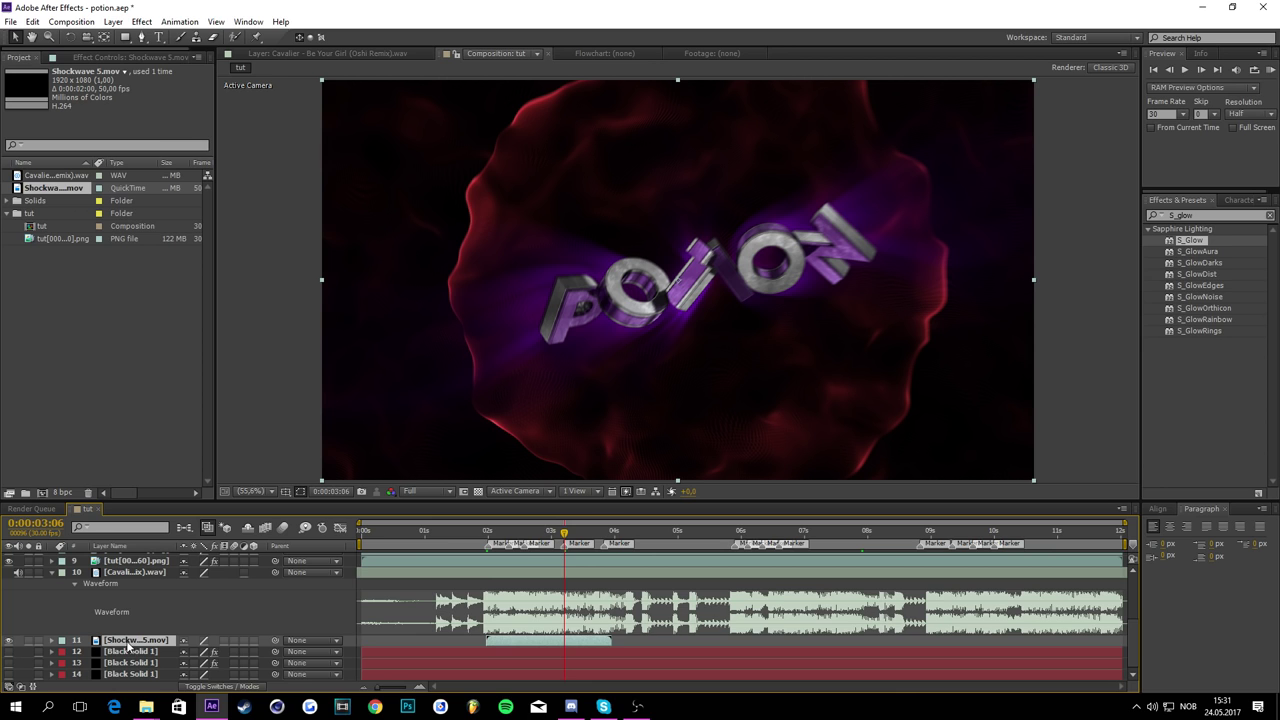
{"action": "left_click", "coordinate": [254, 641]}
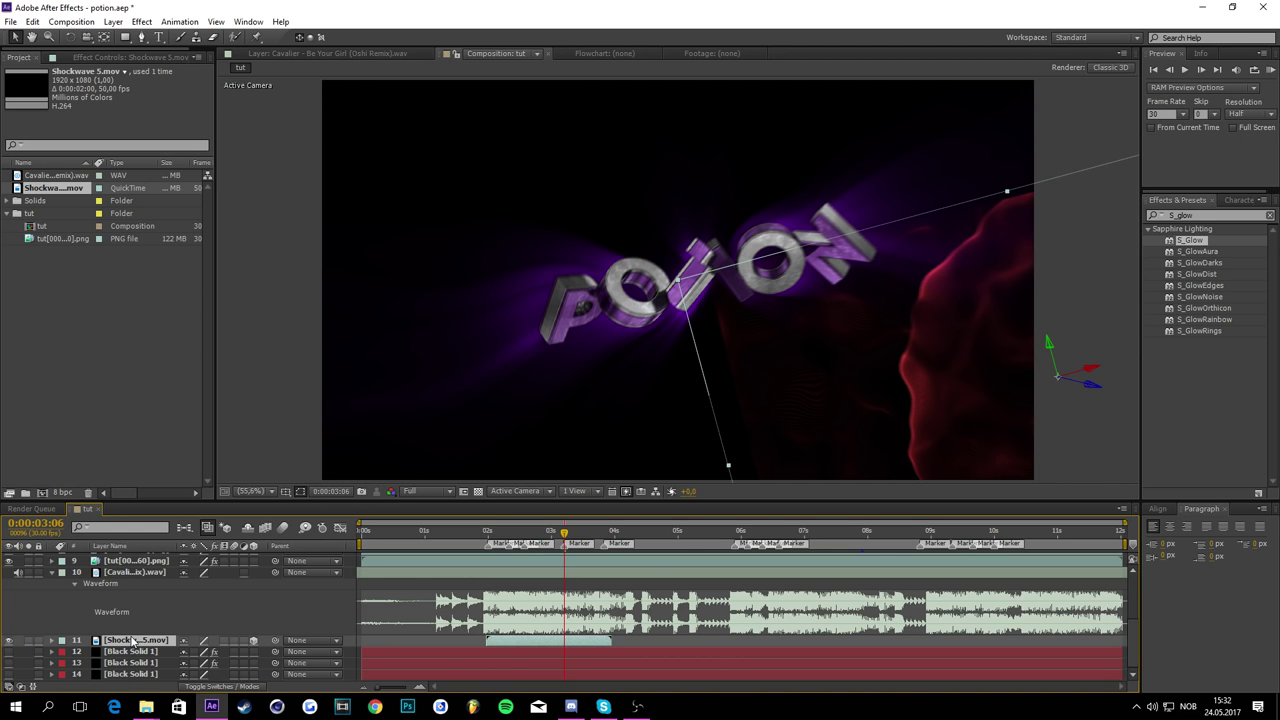
{"action": "key", "text": "p"}
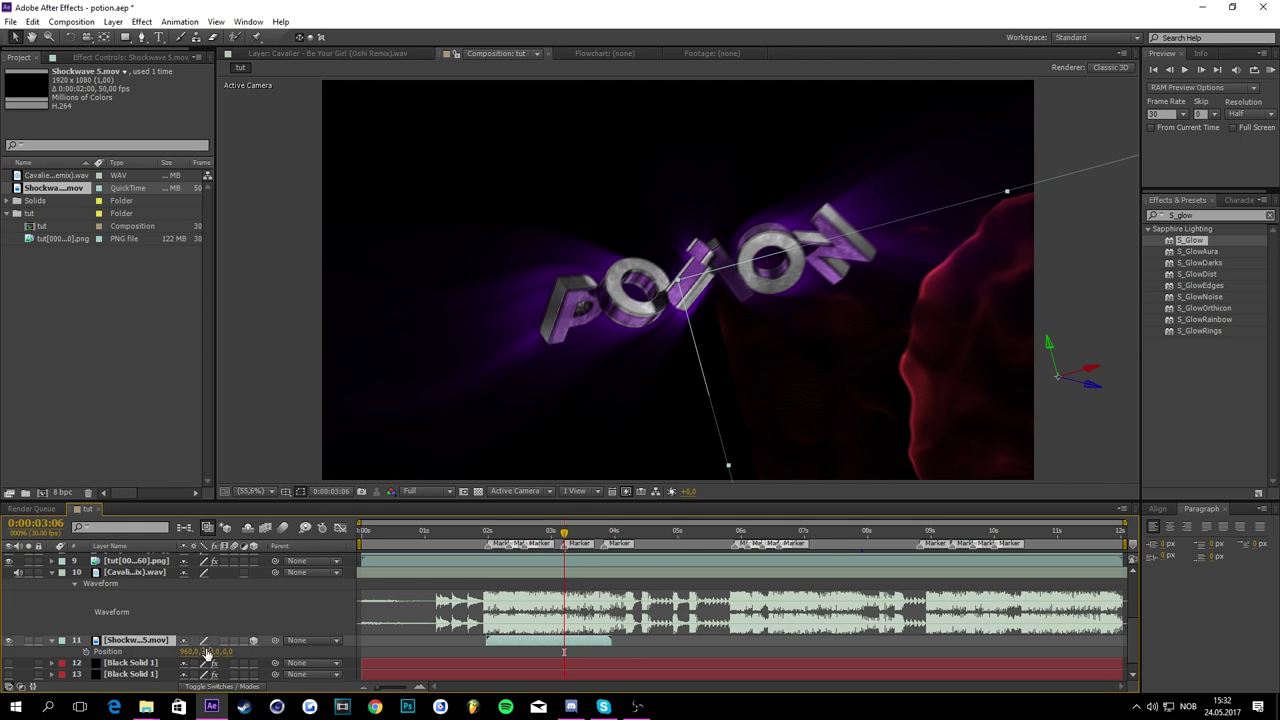
{"action": "left_click", "coordinate": [190, 652]}
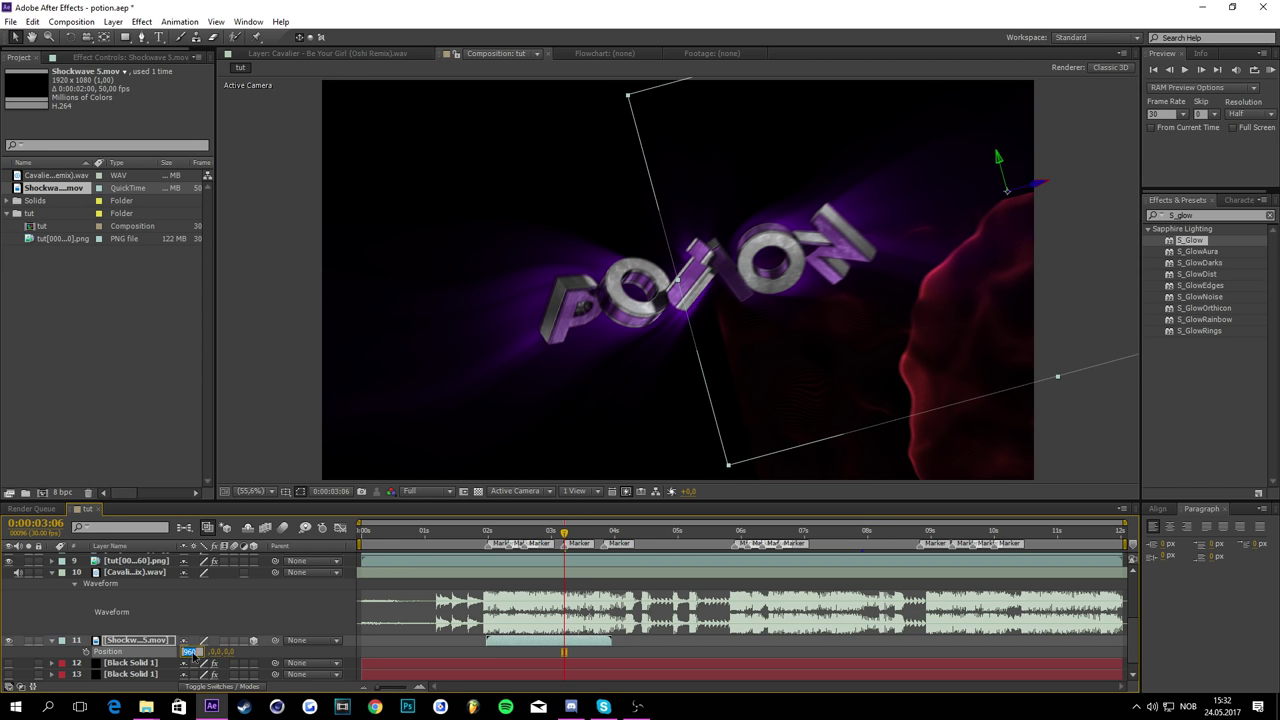
{"action": "type", "text": "0"}
{"action": "left_click", "coordinate": [242, 614]}
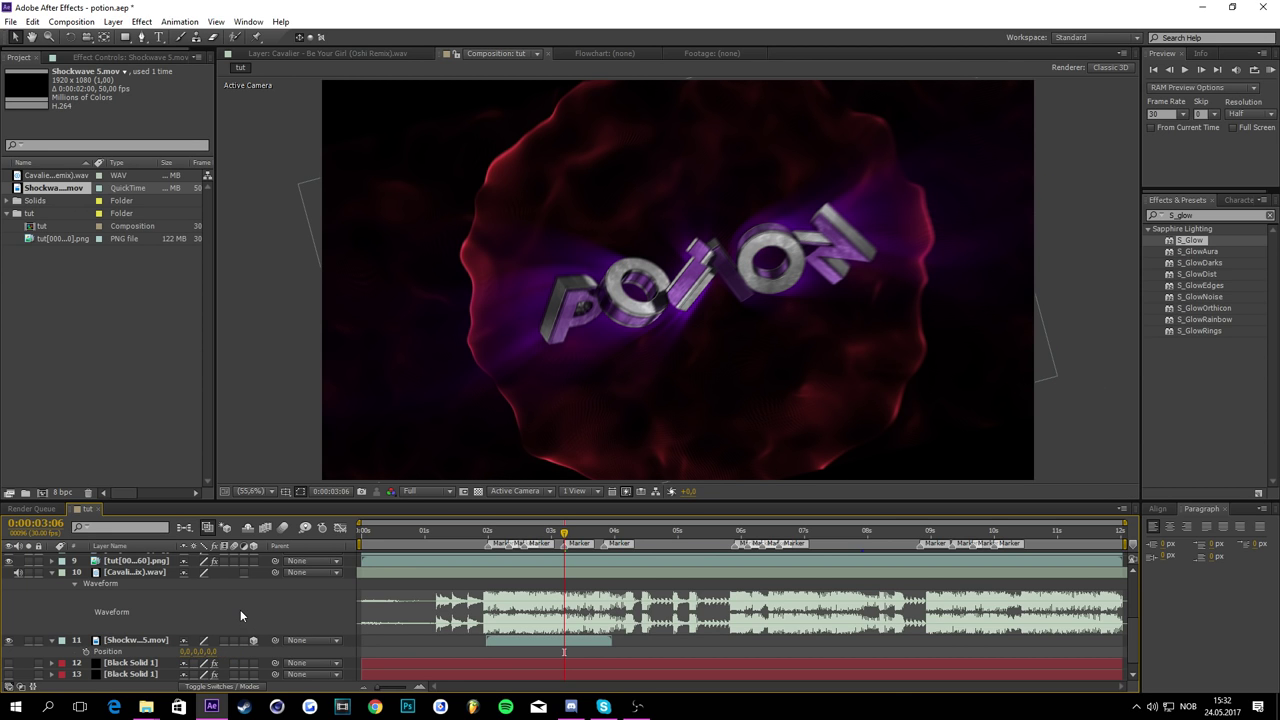
Step: Set the Shockwave 5 layer's scale to 125% on all three axes
{"action": "left_click", "coordinate": [140, 640]}
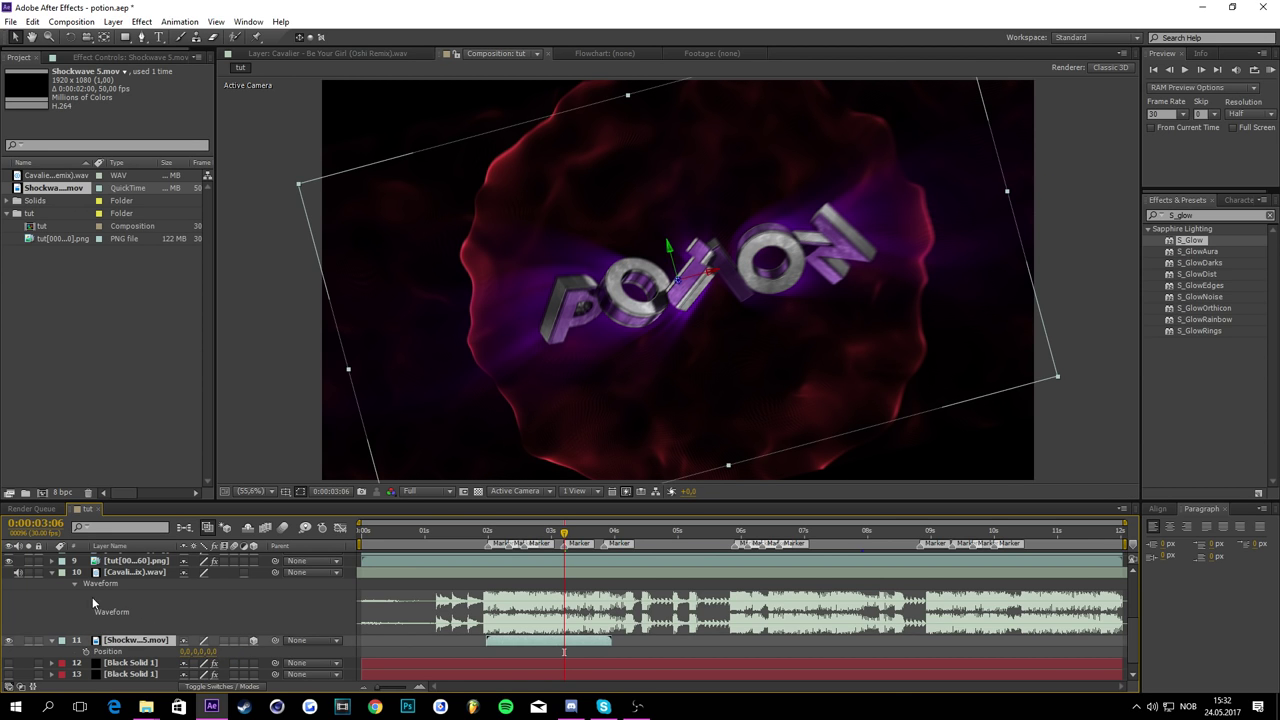
{"action": "left_click", "coordinate": [244, 651]}
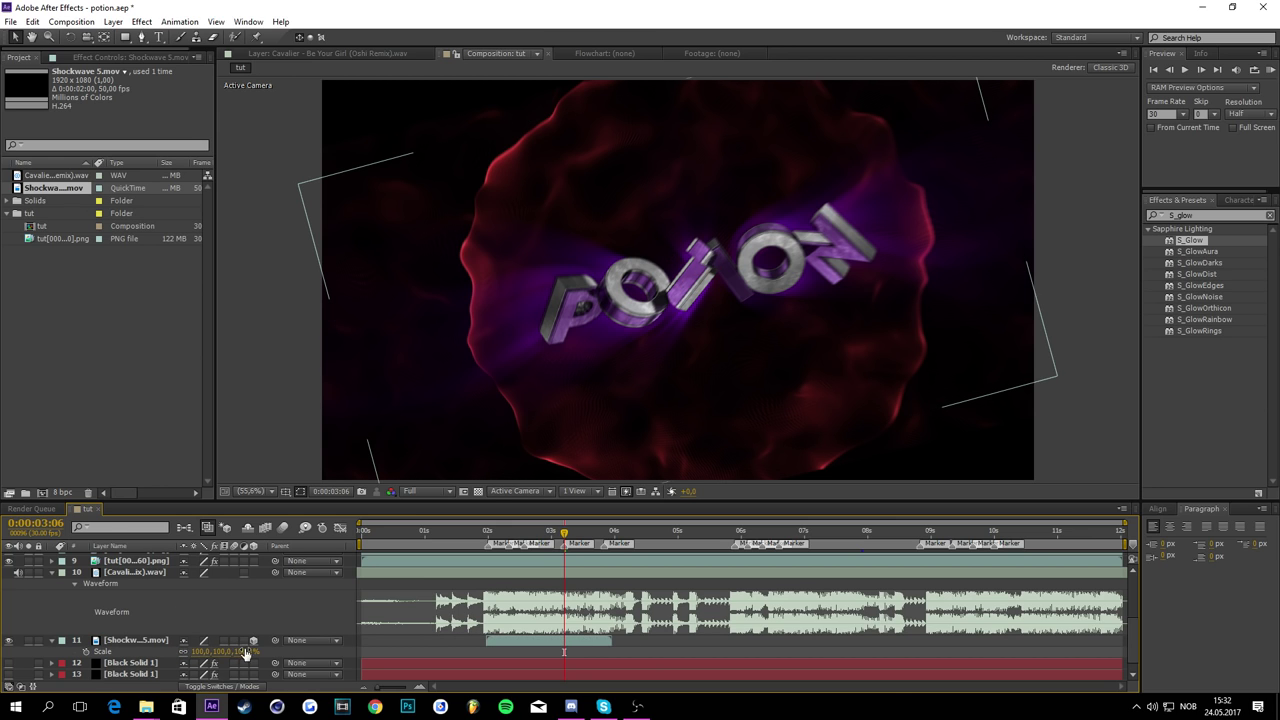
{"action": "type", "text": "12"}
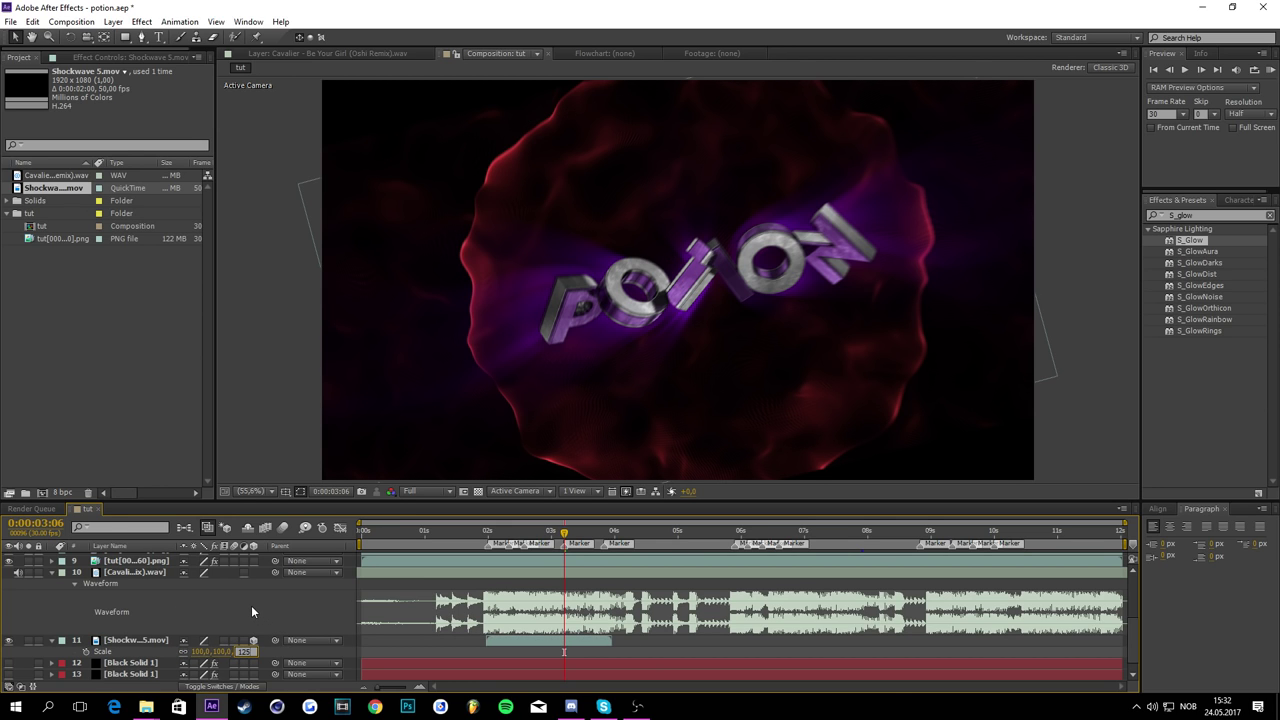
{"action": "type", "text": "5"}
{"action": "key", "text": "Return"}
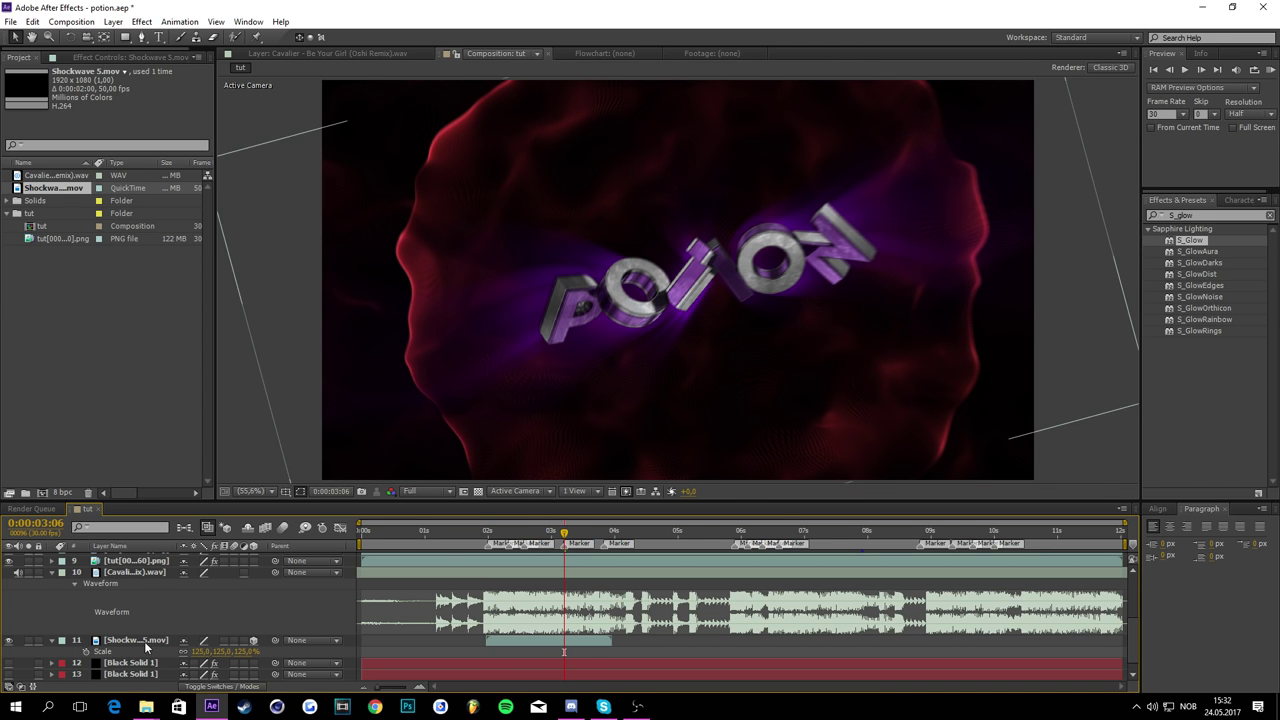
Step: Change the blending mode of the Shockwave 5 layer to Screen
{"action": "left_click", "coordinate": [205, 687]}
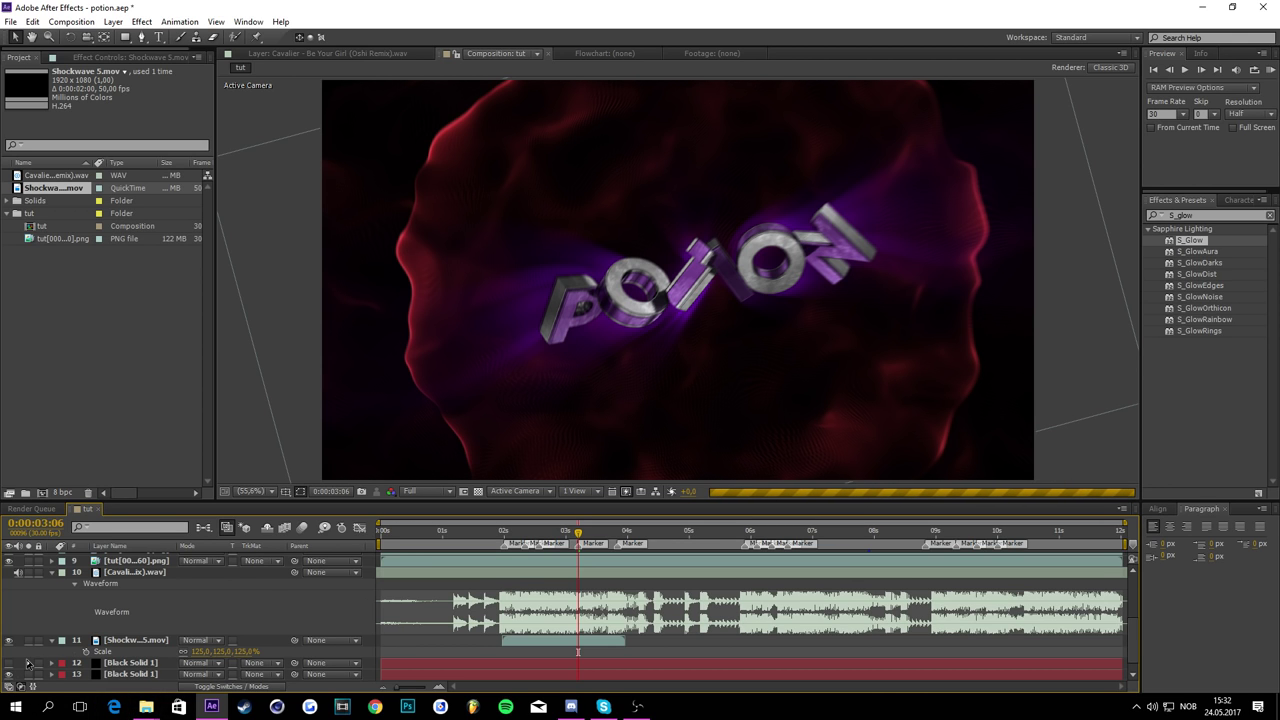
{"action": "scroll", "coordinate": [22, 667], "scroll_direction": "down", "scroll_amount": 1}
{"action": "left_click", "coordinate": [133, 630]}
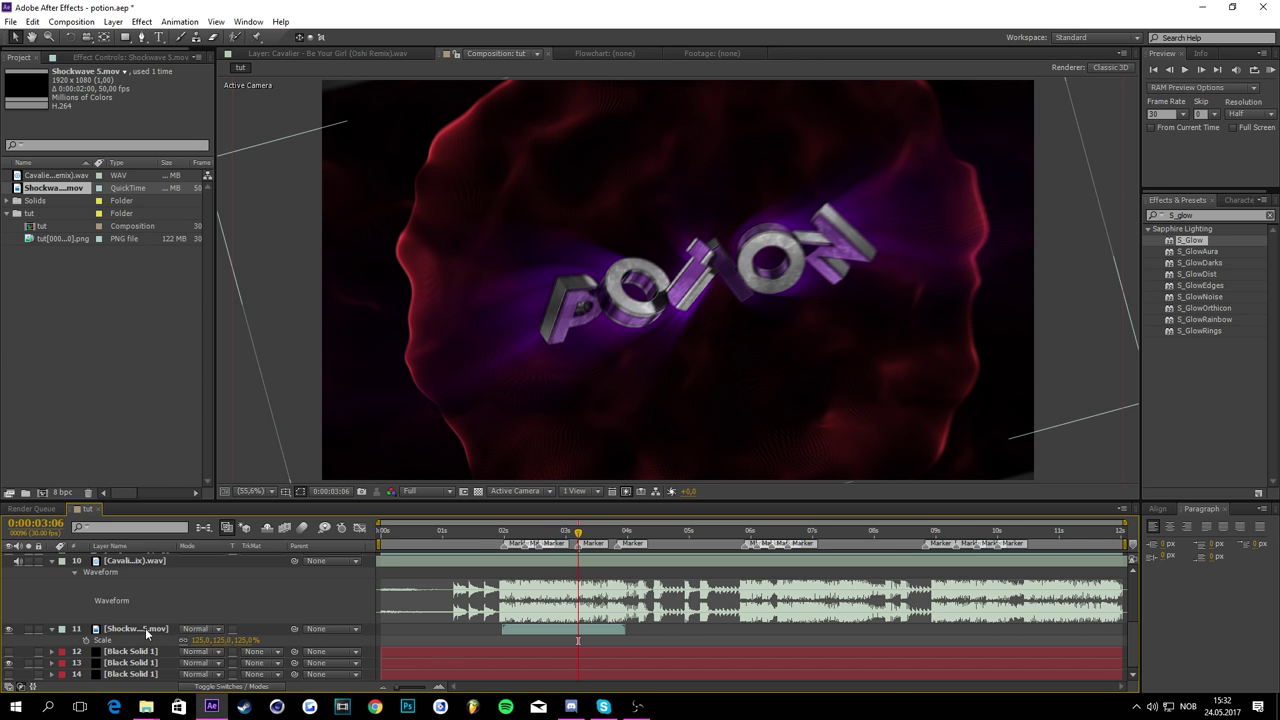
{"action": "left_click", "coordinate": [147, 630]}
{"action": "left_click", "coordinate": [205, 630]}
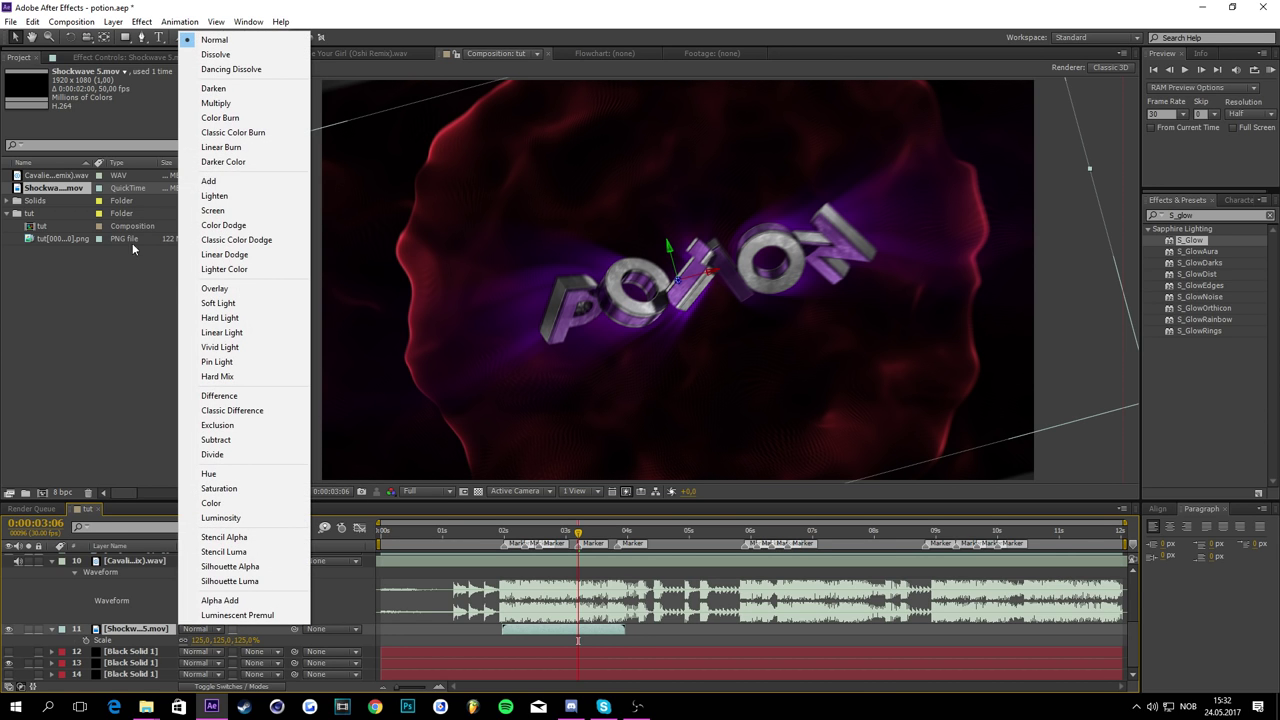
{"action": "left_click", "coordinate": [210, 213]}
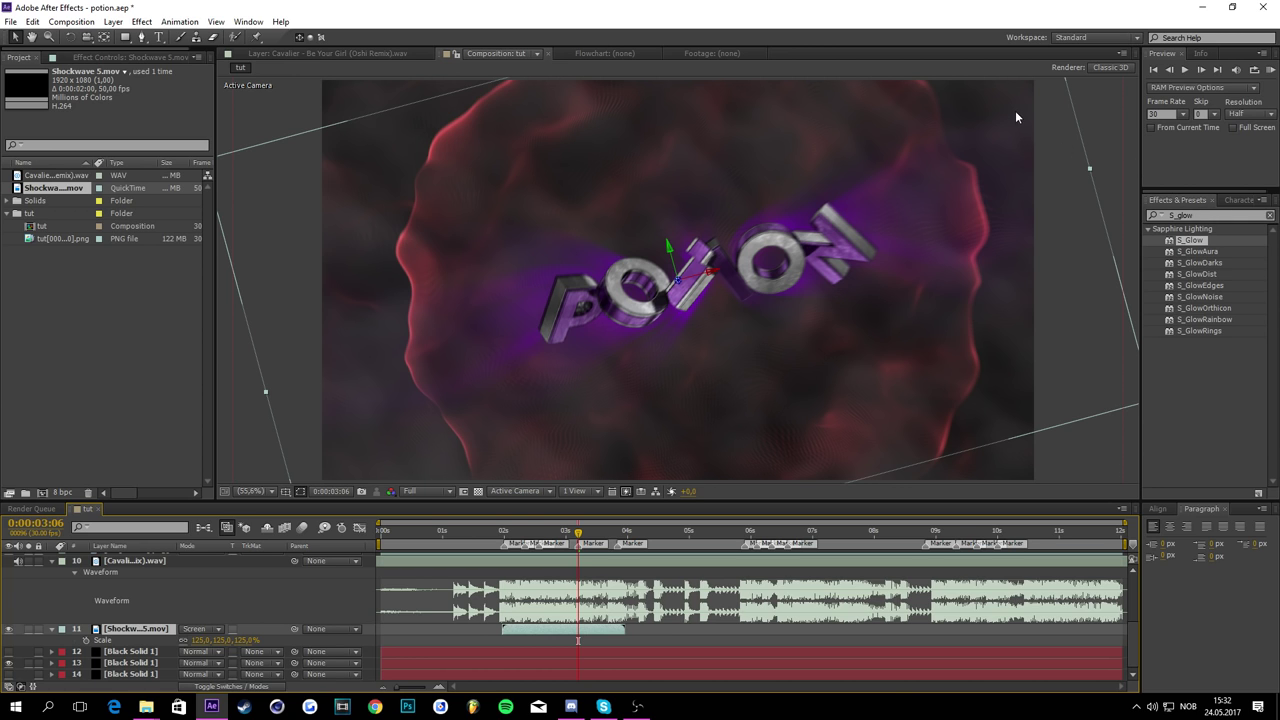
Step: Apply Color Balance (HLS) to the Shockwave 5 layer and set its hue to 265° to turn the shockwave purple
{"action": "left_click", "coordinate": [1229, 214]}
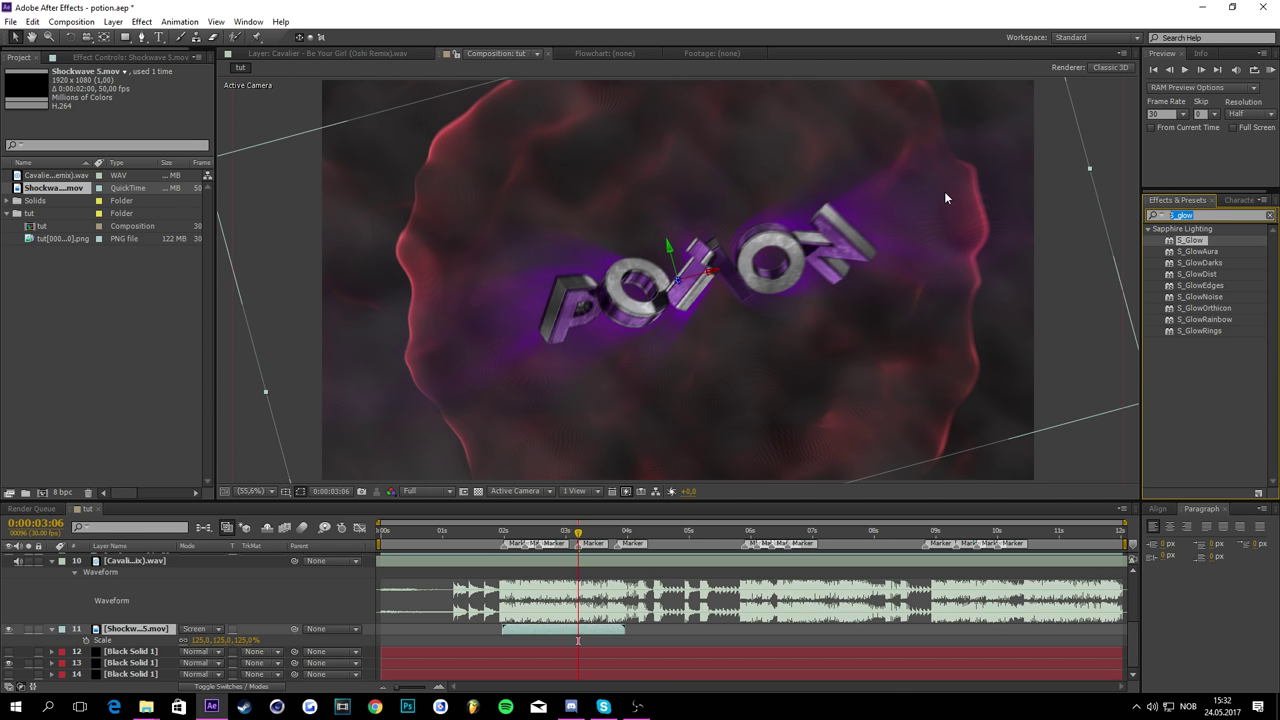
{"action": "type", "text": "hls"}
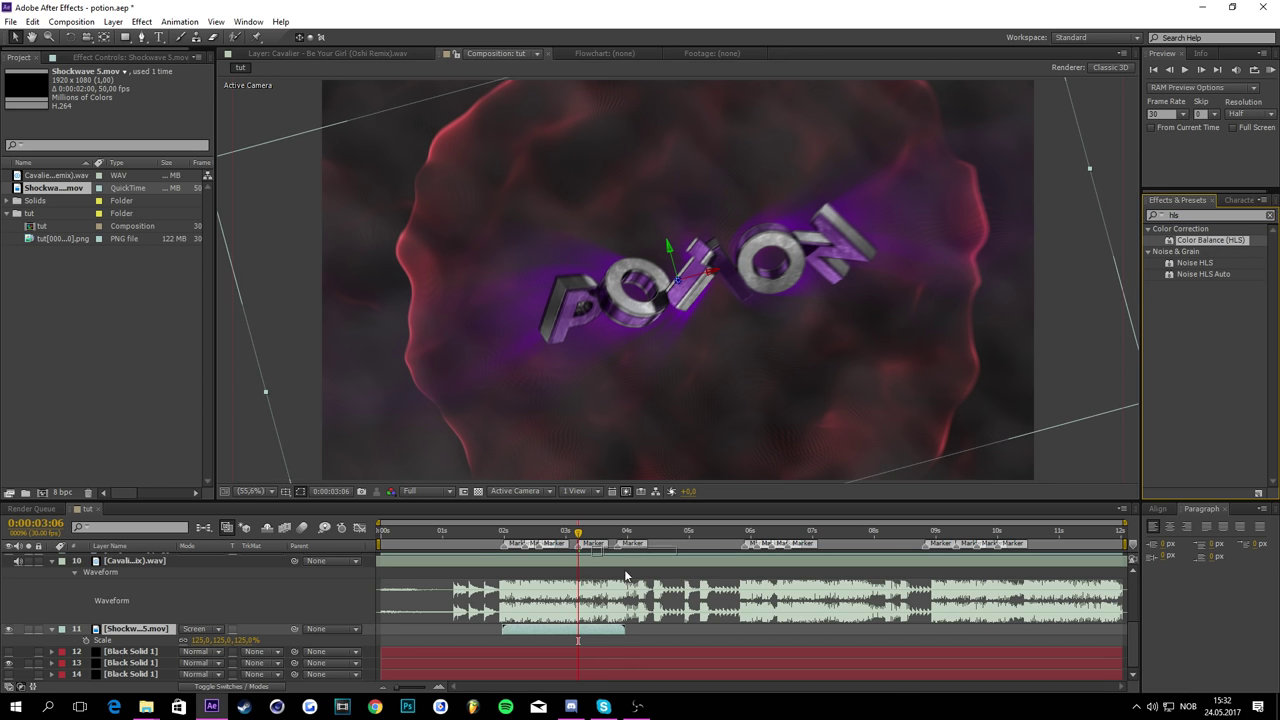
{"action": "left_click_drag", "start_coordinate": [624, 569], "coordinate": [594, 630]}
{"action": "left_click_drag", "start_coordinate": [130, 111], "coordinate": [324, 117]}
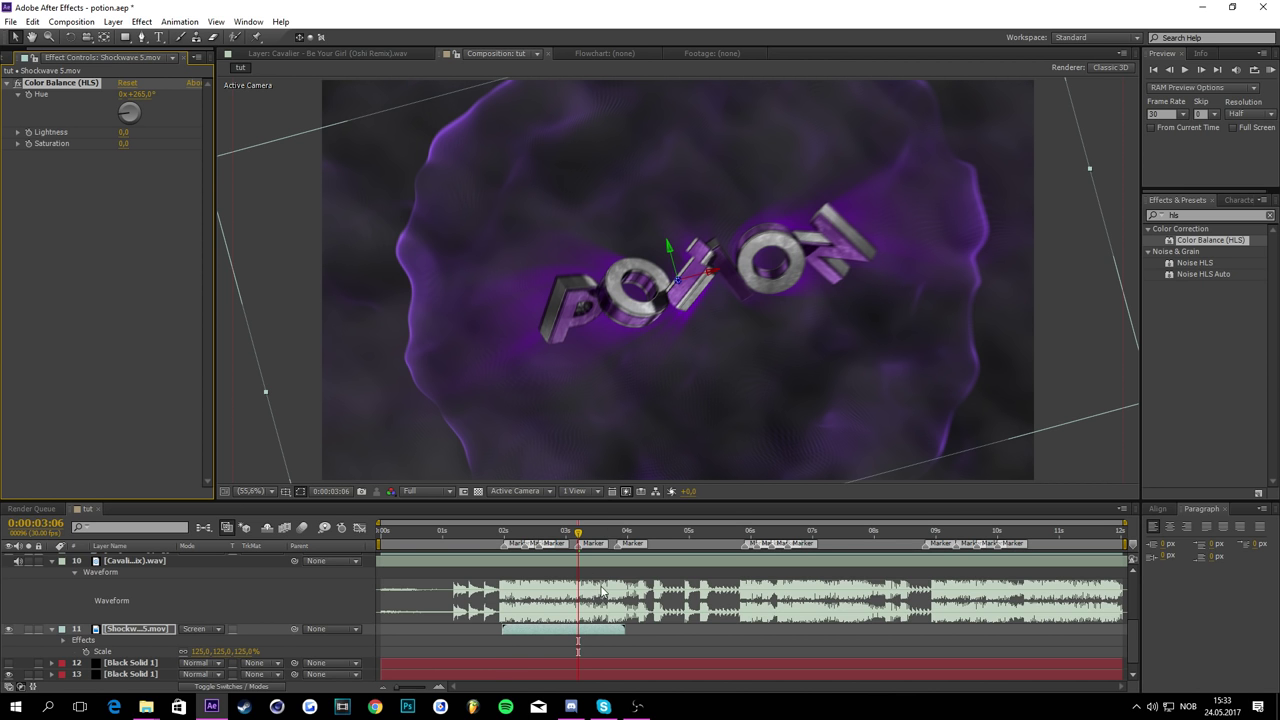
Step: Move the current time to 0:00:01:21 and collapse the Shockwave 5 layer's properties
{"action": "left_click_drag", "start_coordinate": [578, 548], "coordinate": [489, 560]}
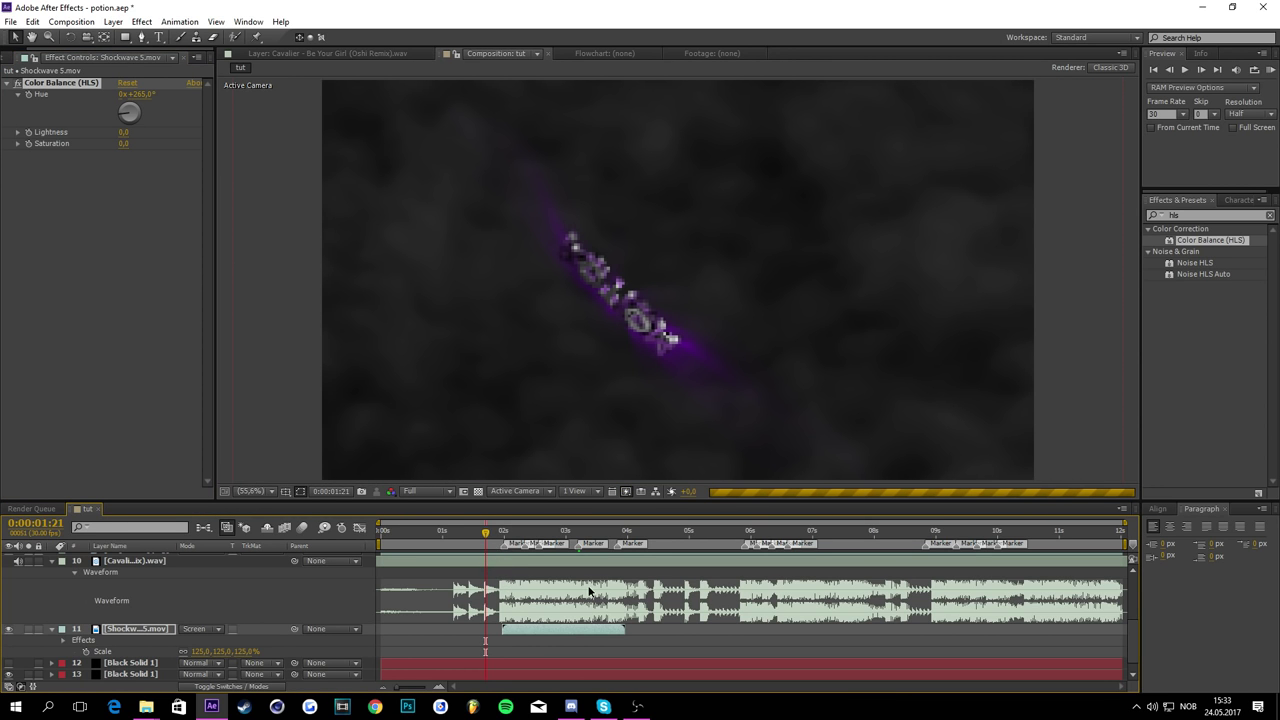
{"action": "scroll", "coordinate": [1128, 627], "scroll_direction": "up", "scroll_amount": 5}
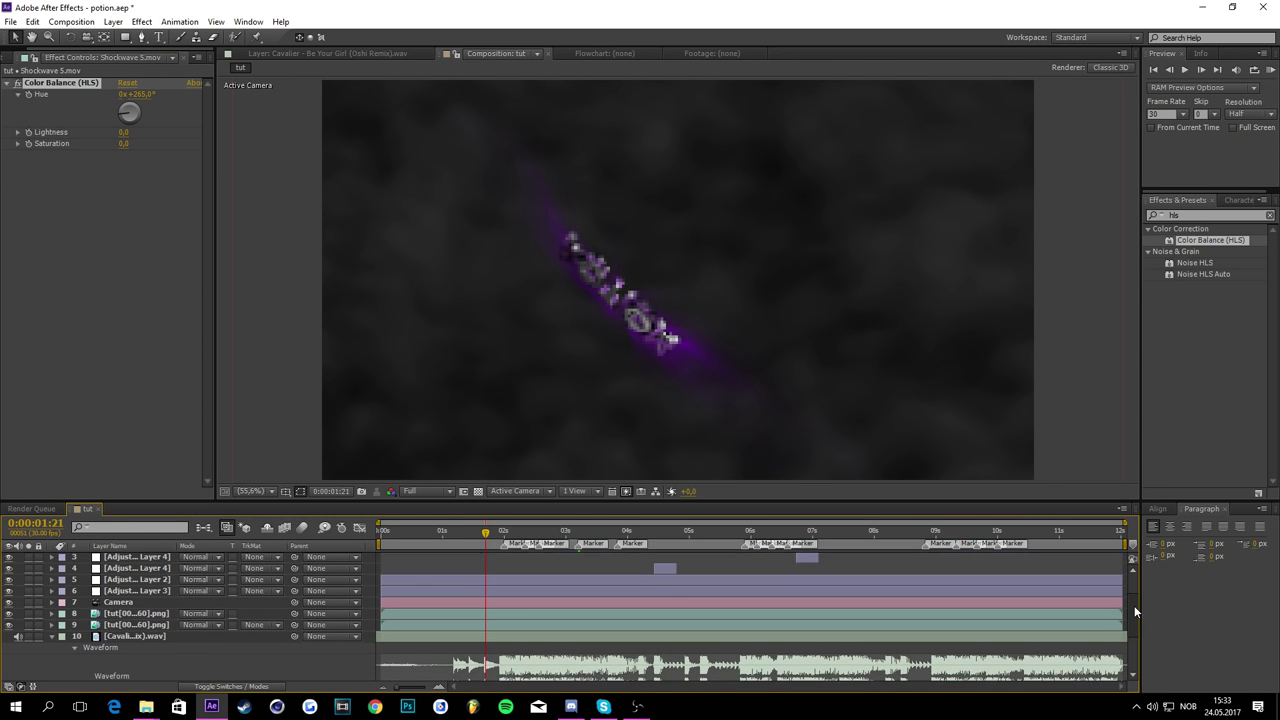
{"action": "scroll", "coordinate": [1148, 620], "scroll_direction": "down", "scroll_amount": 5}
{"action": "scroll", "coordinate": [1160, 616], "scroll_direction": "up", "scroll_amount": 2}
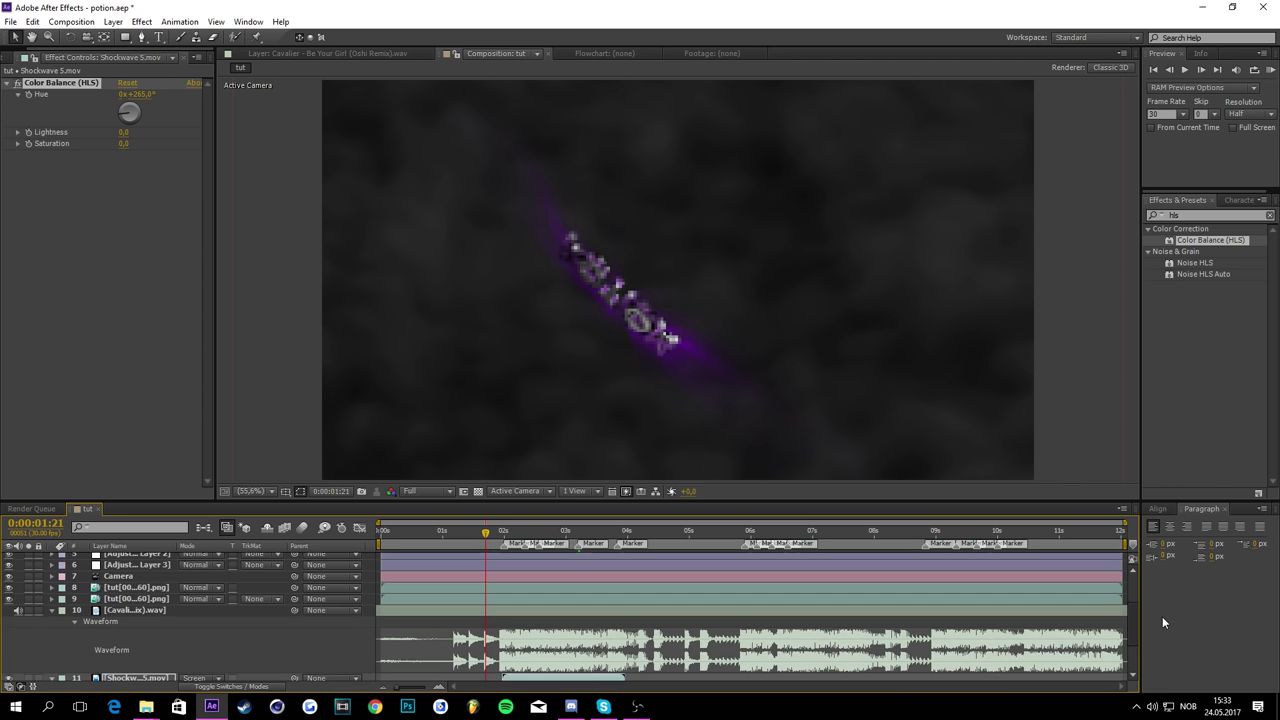
{"action": "scroll", "coordinate": [1146, 640], "scroll_direction": "down", "scroll_amount": 2}
{"action": "left_click", "coordinate": [142, 622]}
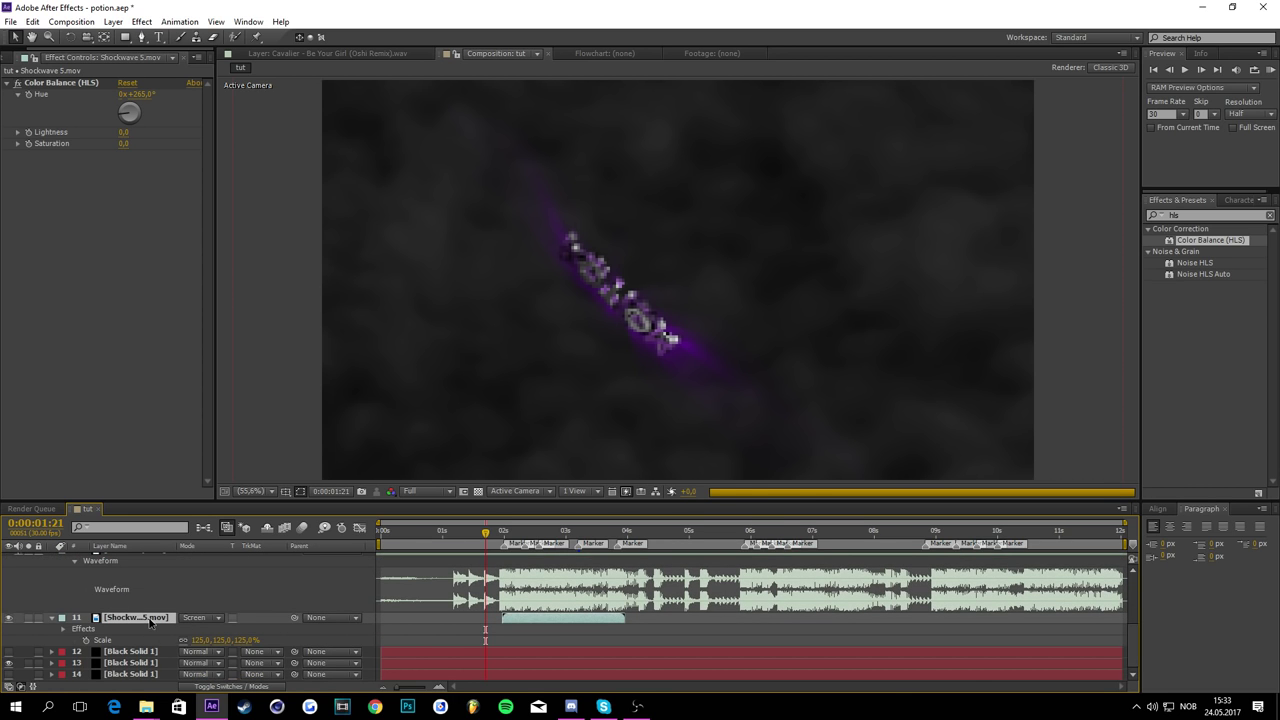
{"action": "key", "text": "u"}
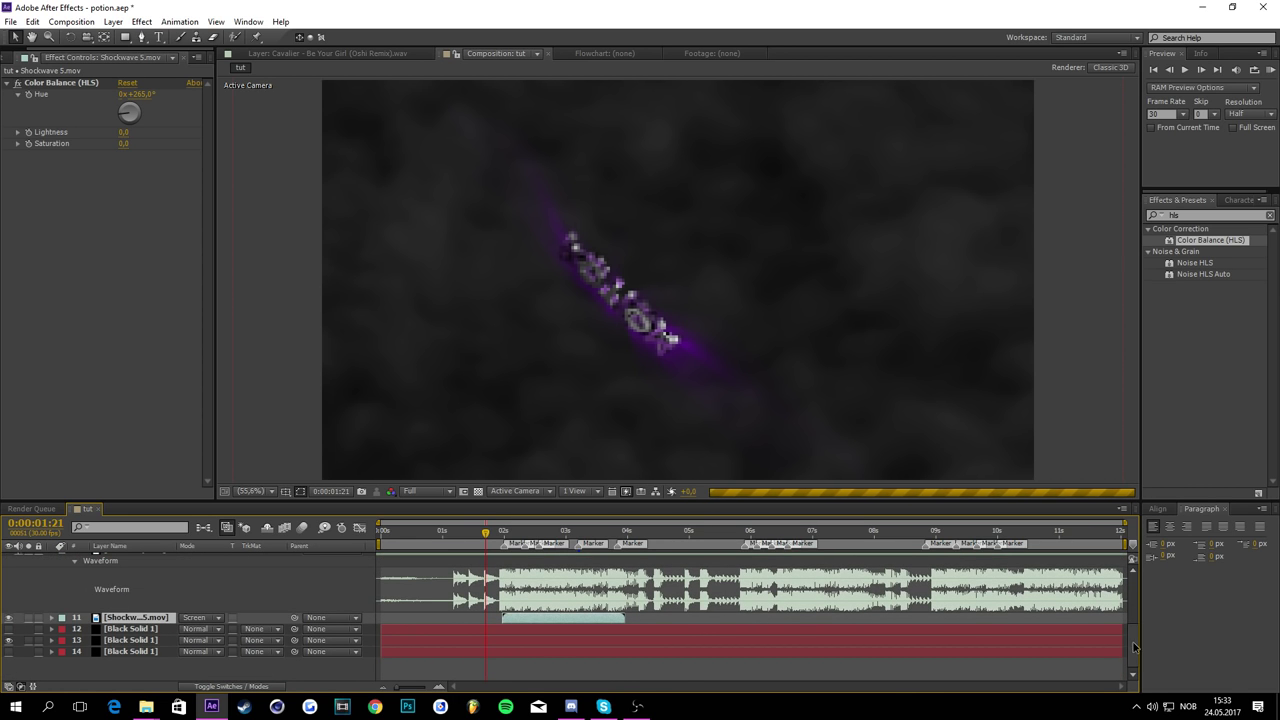
Step: Reveal the music layer's Audio Levels and keyframe them at -48 dB at 0:00:00:00
{"action": "scroll", "coordinate": [1134, 648], "scroll_direction": "up", "scroll_amount": 6}
{"action": "scroll", "coordinate": [700, 620], "scroll_direction": "down", "scroll_amount": 3}
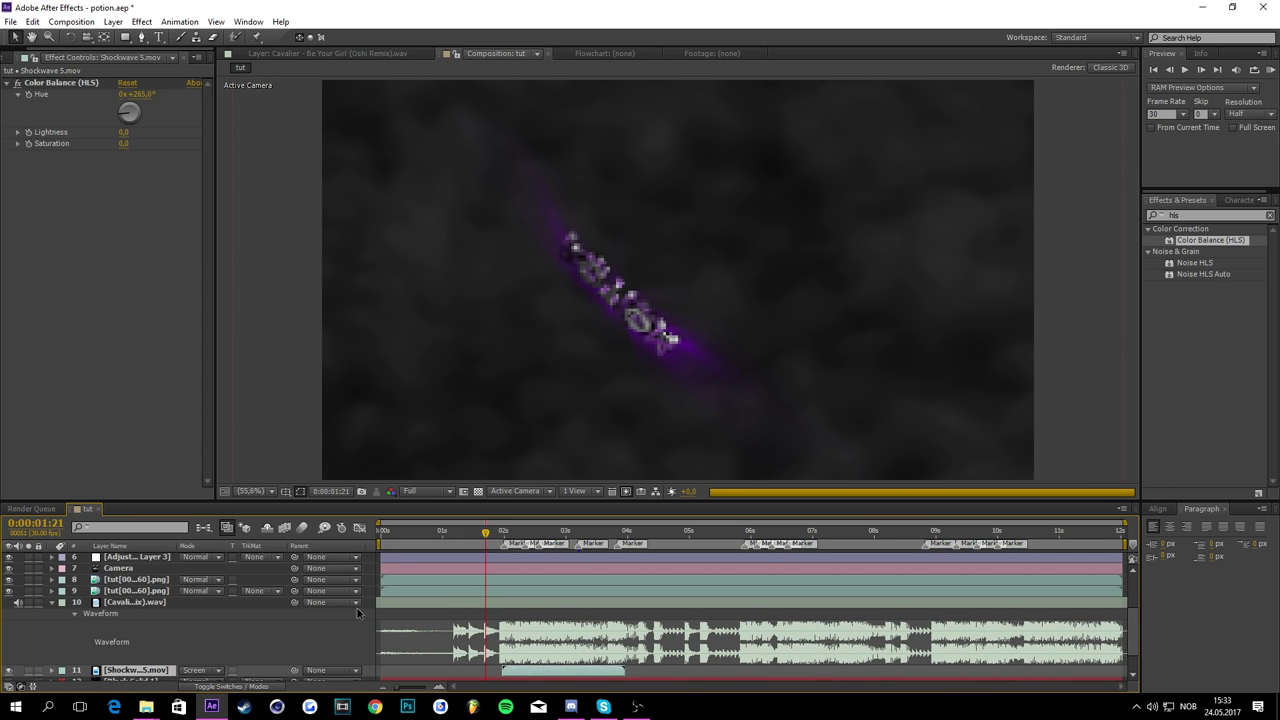
{"action": "left_click", "coordinate": [122, 605]}
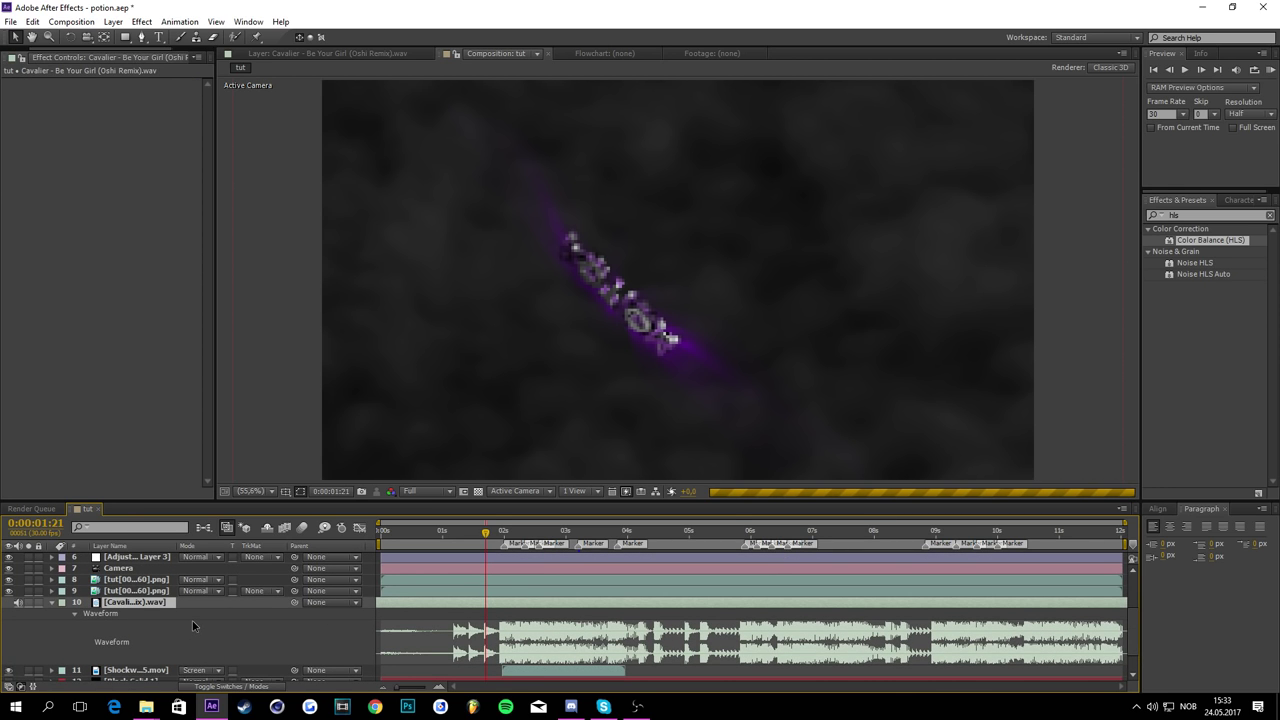
{"action": "key", "text": "l"}
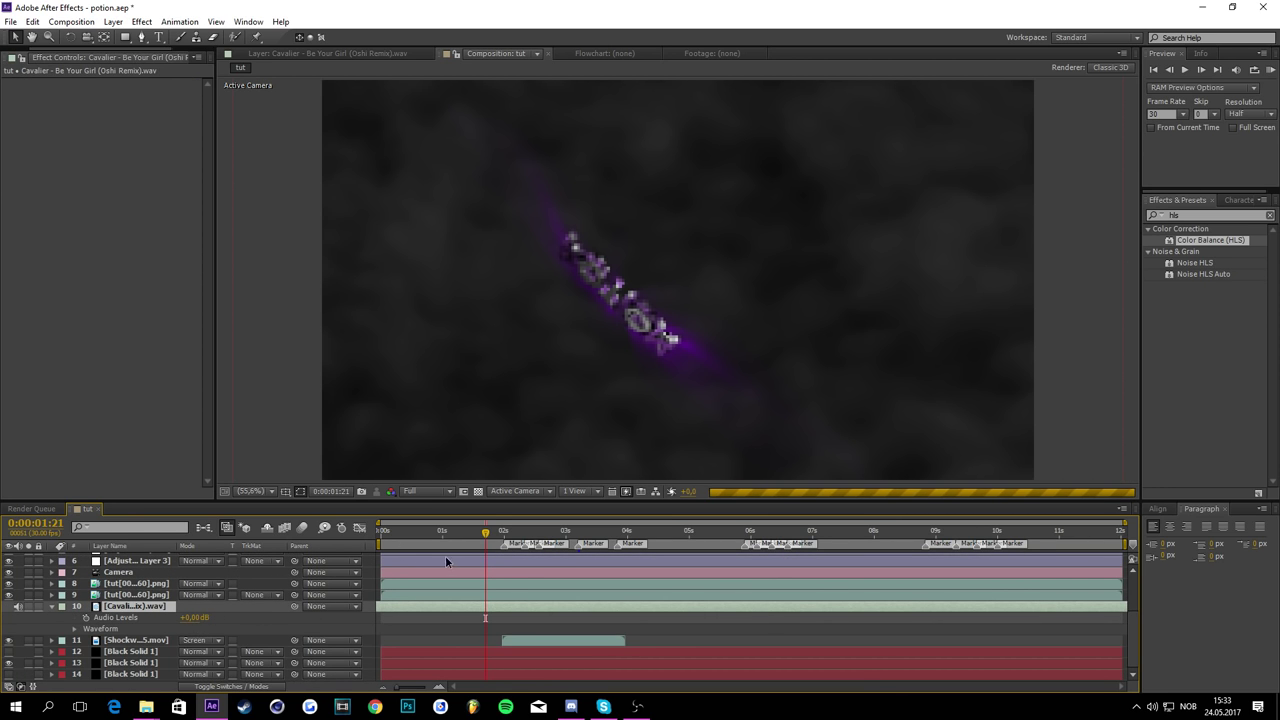
{"action": "left_click_drag", "start_coordinate": [483, 533], "coordinate": [310, 538]}
{"action": "key", "text": "Home"}
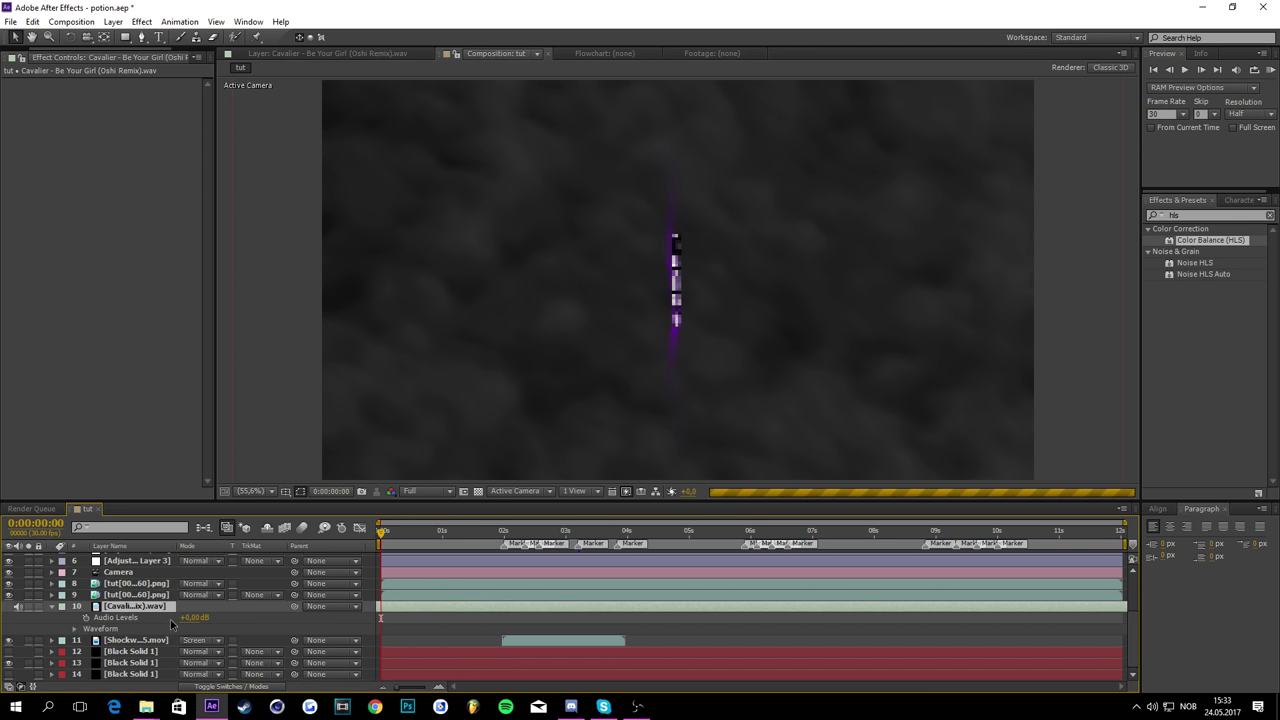
{"action": "left_click_drag", "start_coordinate": [180, 617], "coordinate": [90, 617]}
{"action": "left_click", "coordinate": [86, 617]}
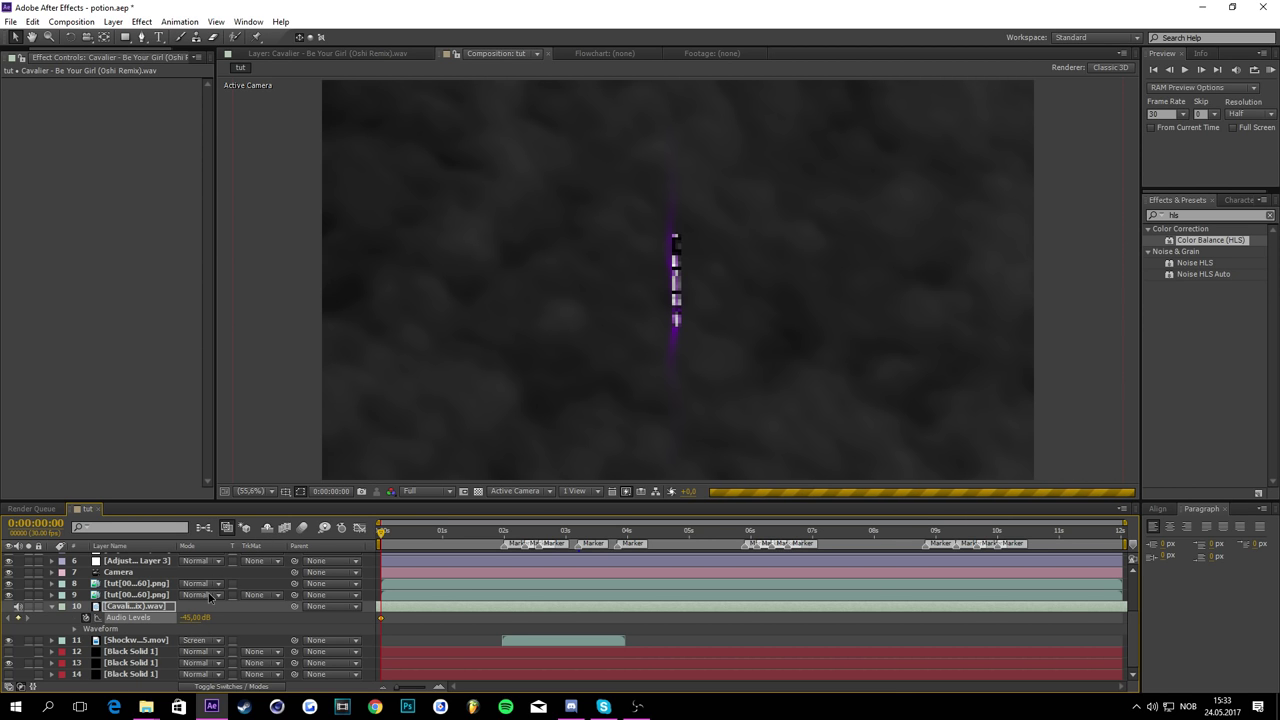
{"action": "left_click_drag", "start_coordinate": [197, 617], "coordinate": [175, 617]}
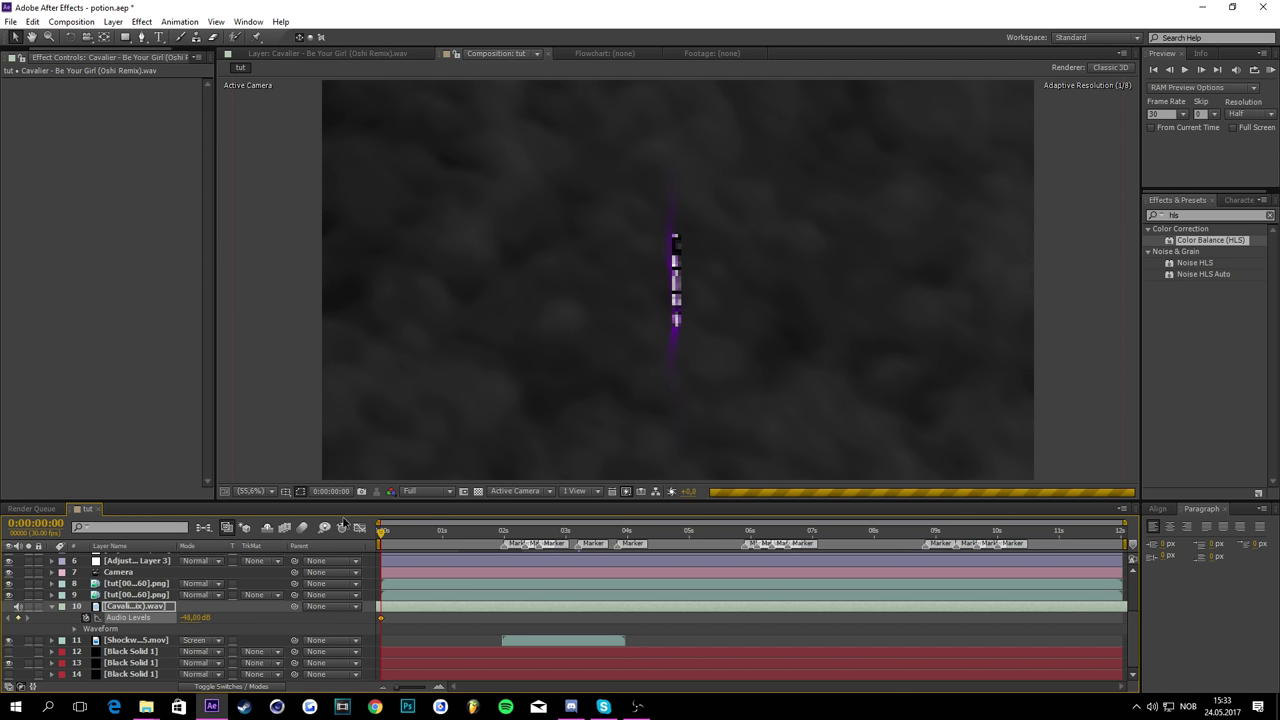
Step: Keyframe the music layer's Audio Levels at 0 dB at 0:00:01:02 to complete the fade-in
{"action": "left_click_drag", "start_coordinate": [382, 531], "coordinate": [447, 532]}
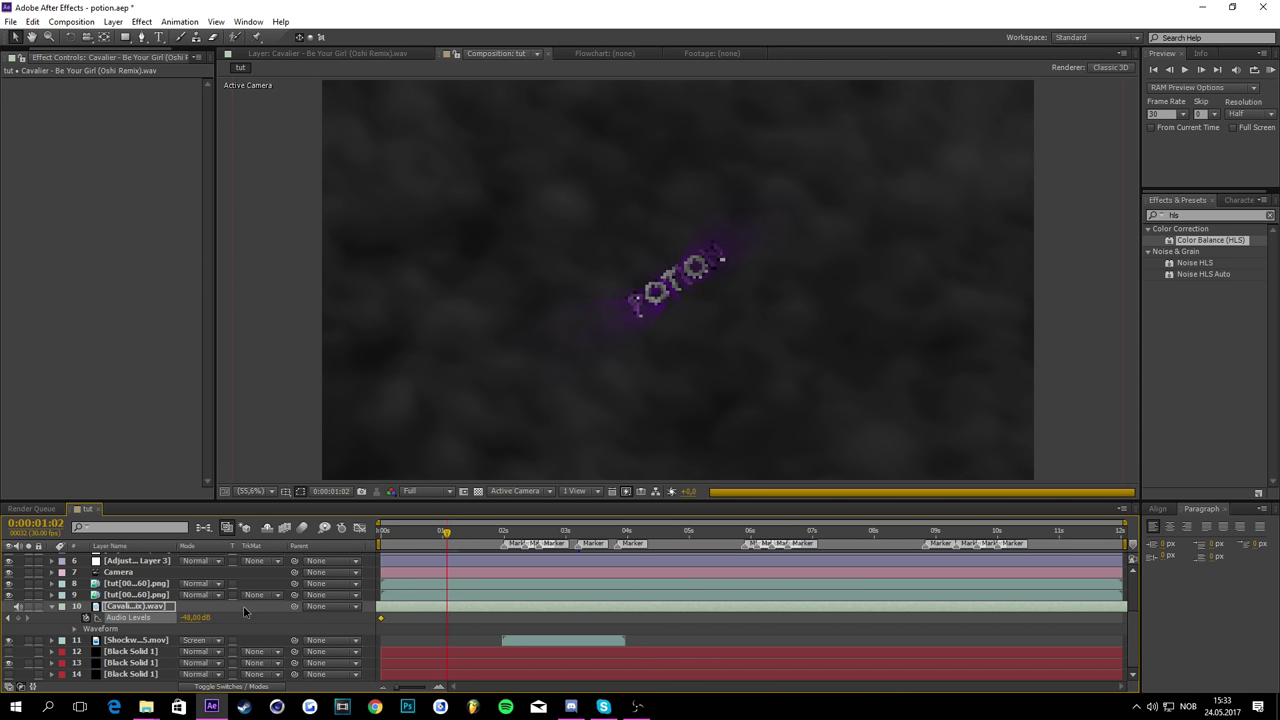
{"action": "left_click", "coordinate": [194, 617]}
{"action": "type", "text": "0"}
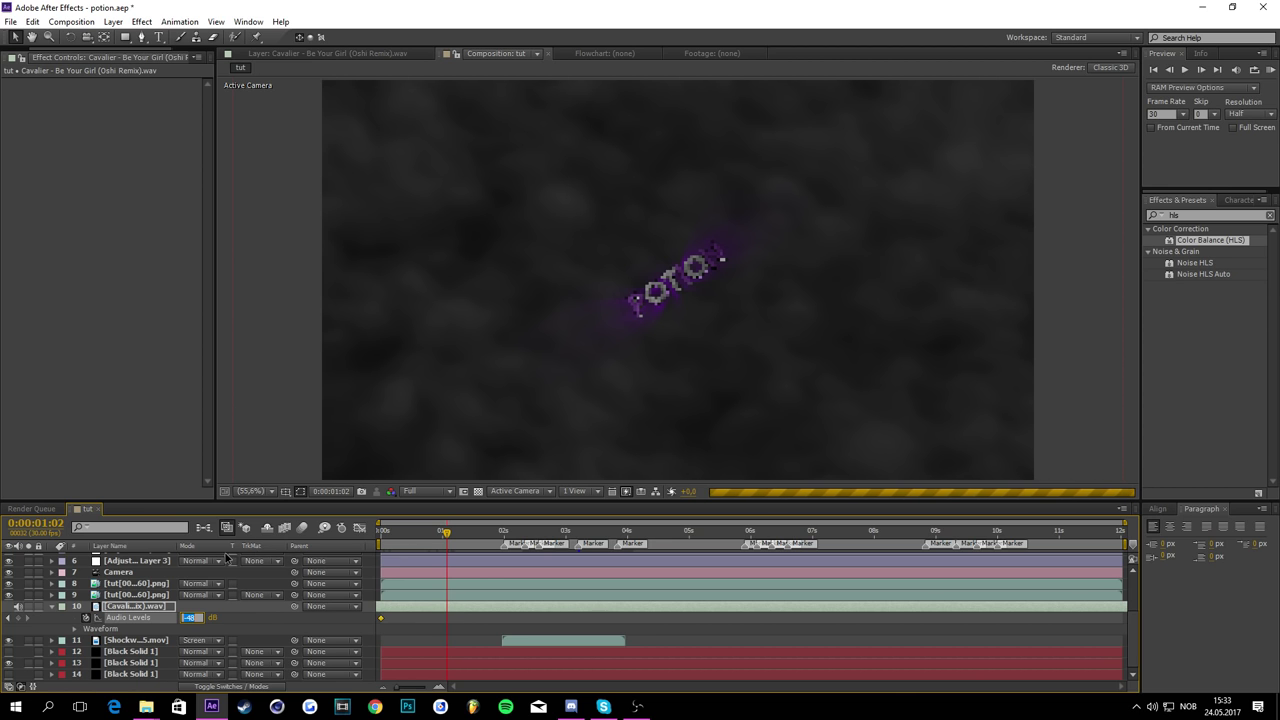
{"action": "key", "text": "Return"}
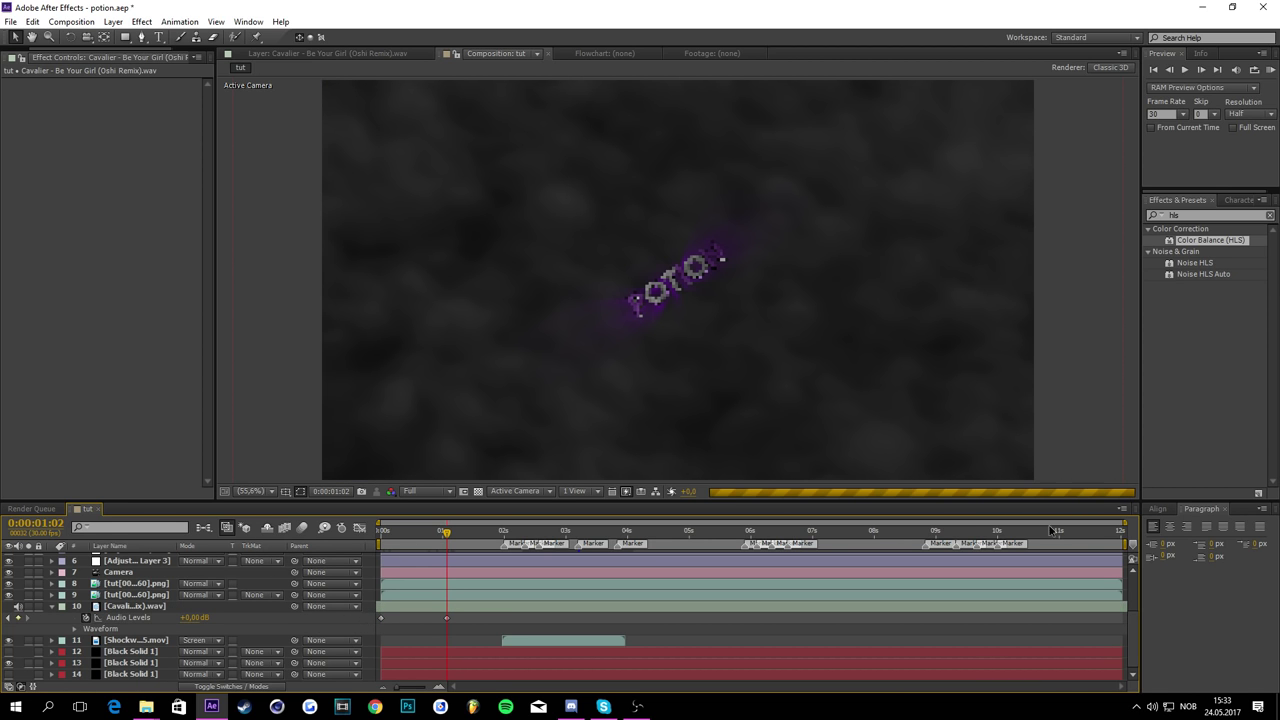
Step: Hold the Audio Levels at 0 dB with a keyframe just before 11 seconds and lower them at 0:00:12:00 to fade the music out
{"action": "left_click_drag", "start_coordinate": [1039, 533], "coordinate": [1177, 536]}
{"action": "left_click", "coordinate": [16, 617]}
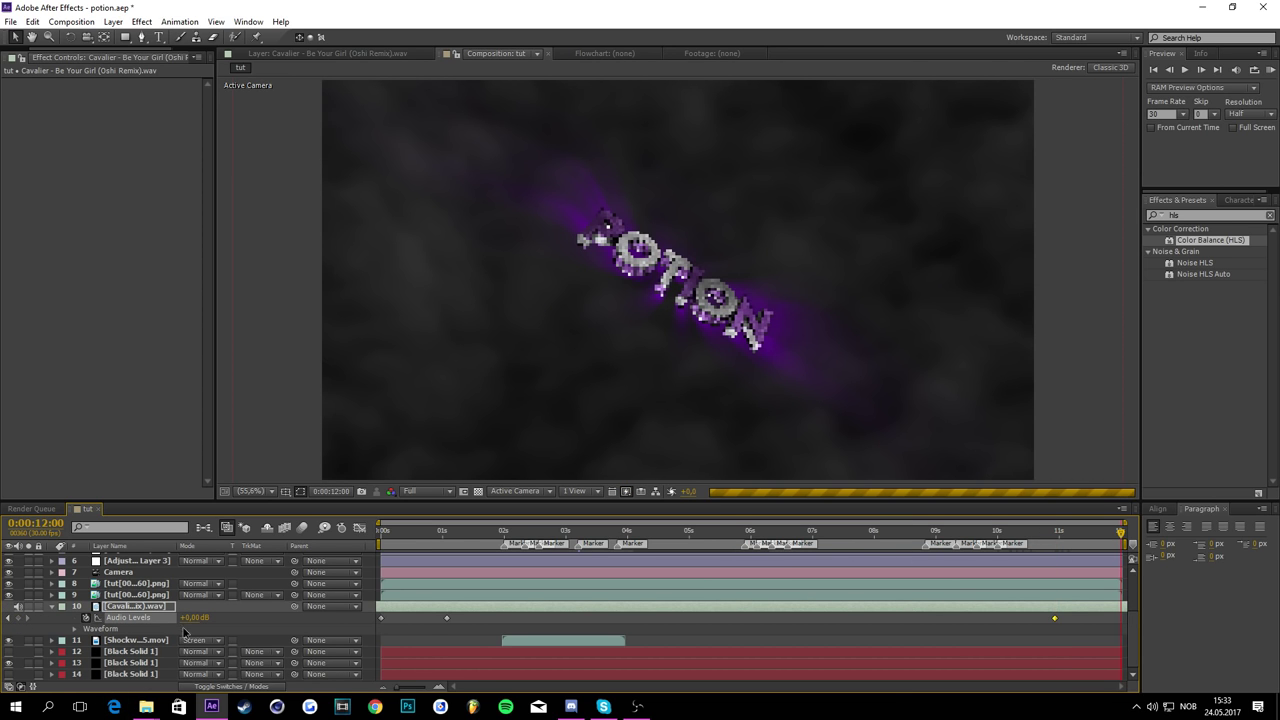
{"action": "left_click_drag", "start_coordinate": [184, 622], "coordinate": [36, 622]}
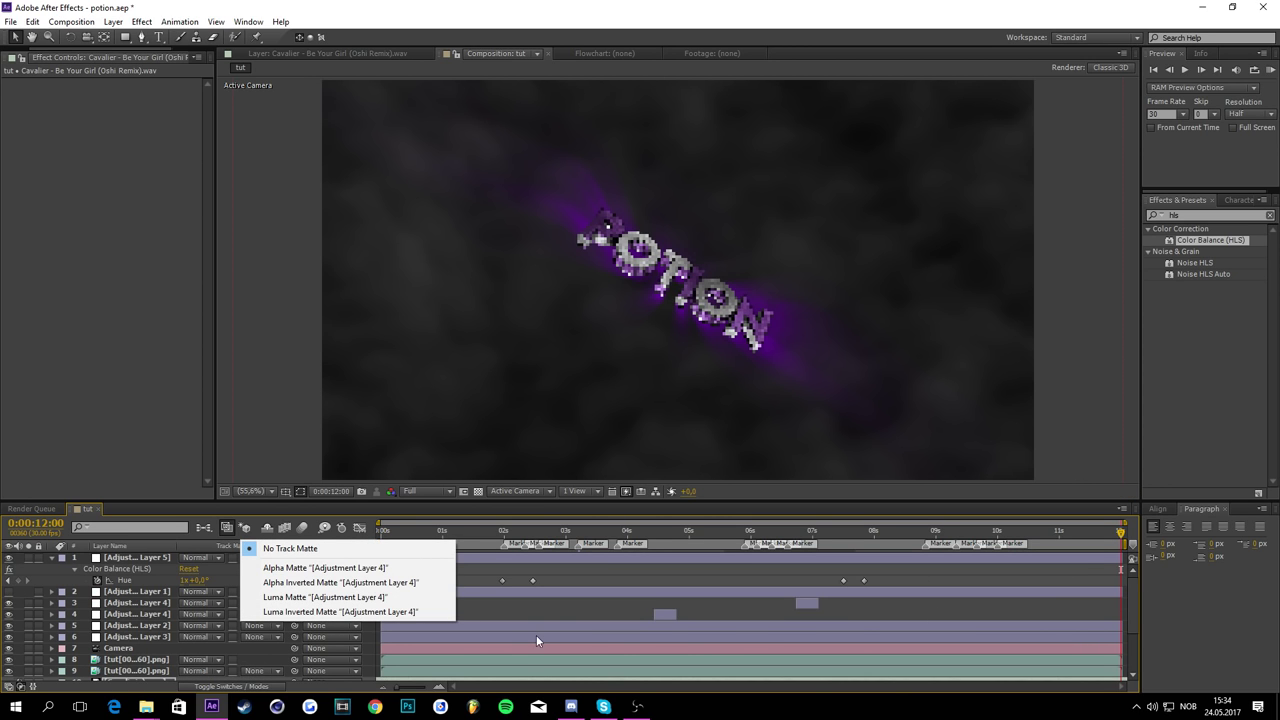
Step: Dismiss the open track matte choices and add a new adjustment layer at the top of the tut composition
{"action": "left_click", "coordinate": [536, 635]}
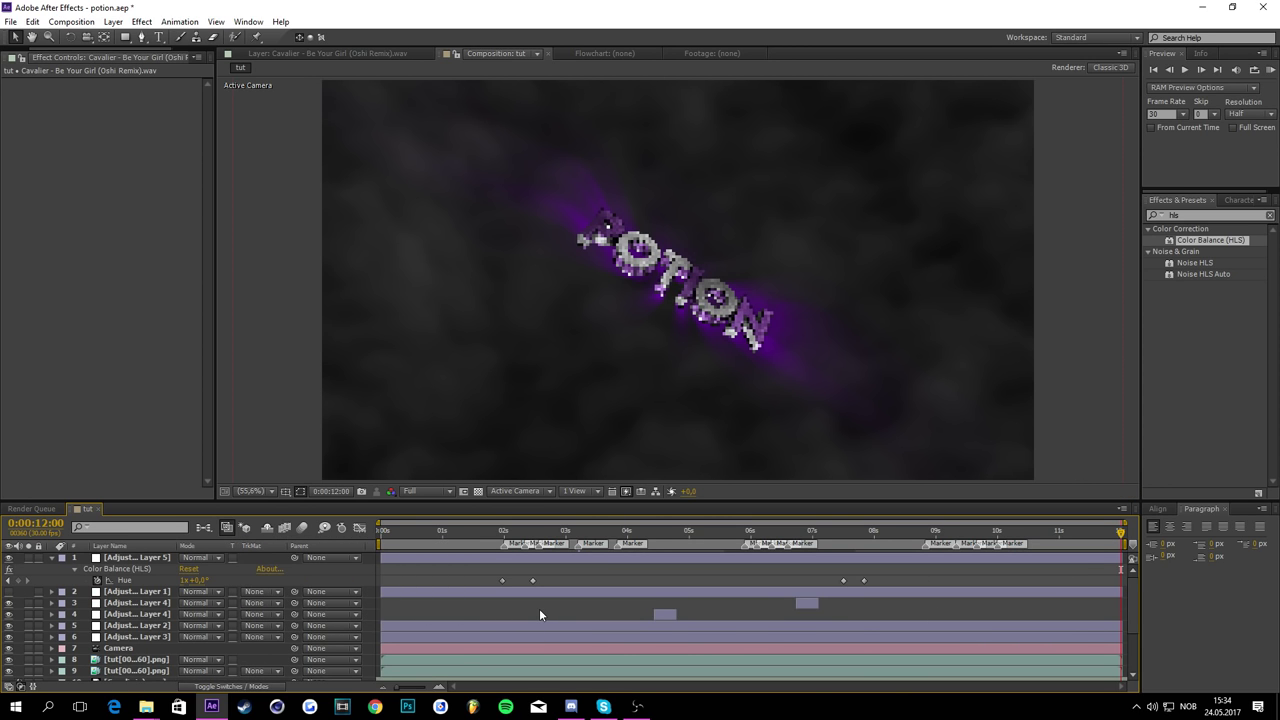
{"action": "right_click", "coordinate": [292, 569]}
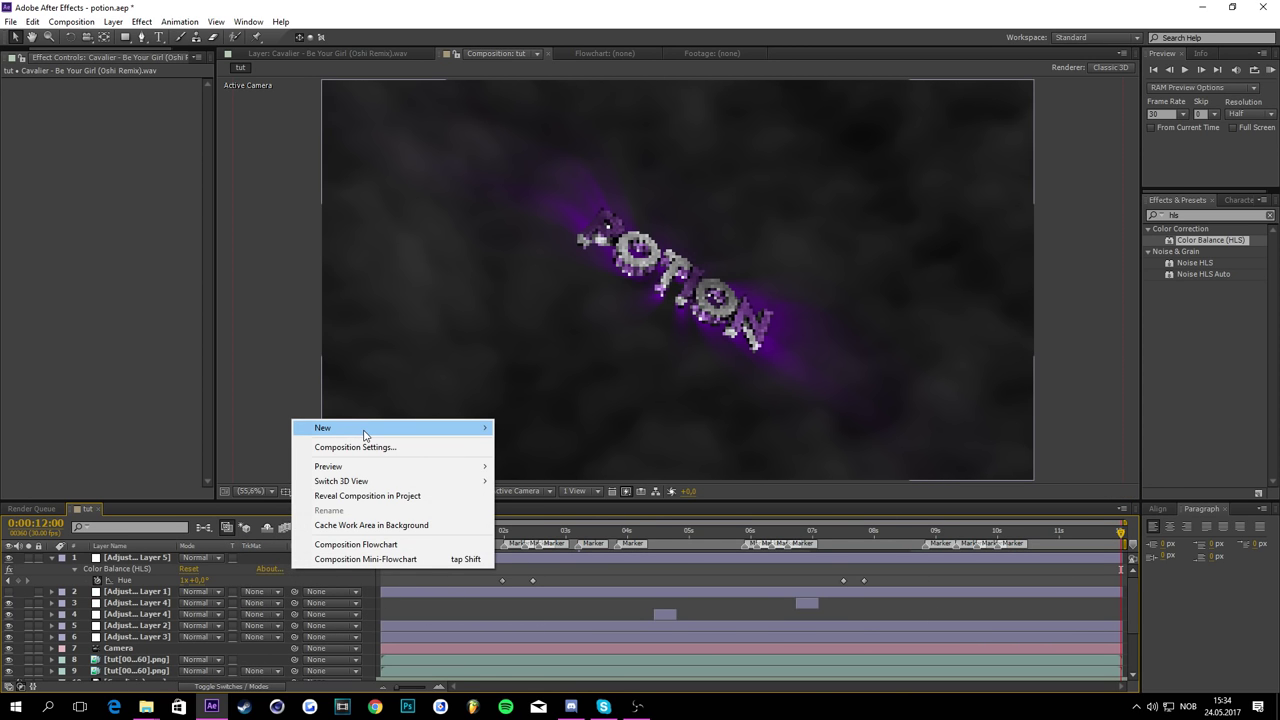
{"action": "mouse_move", "coordinate": [363, 433]}
{"action": "left_click", "coordinate": [525, 531]}
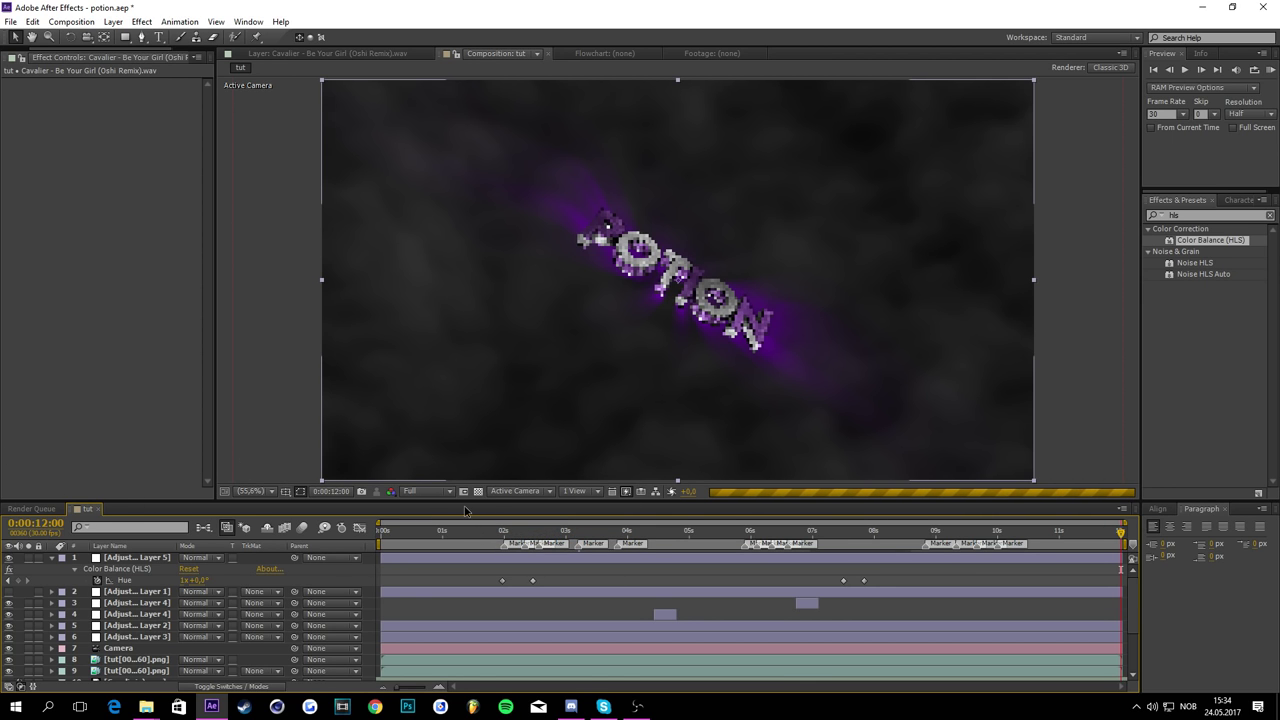
{"action": "key", "text": "ctrl+alt+y"}
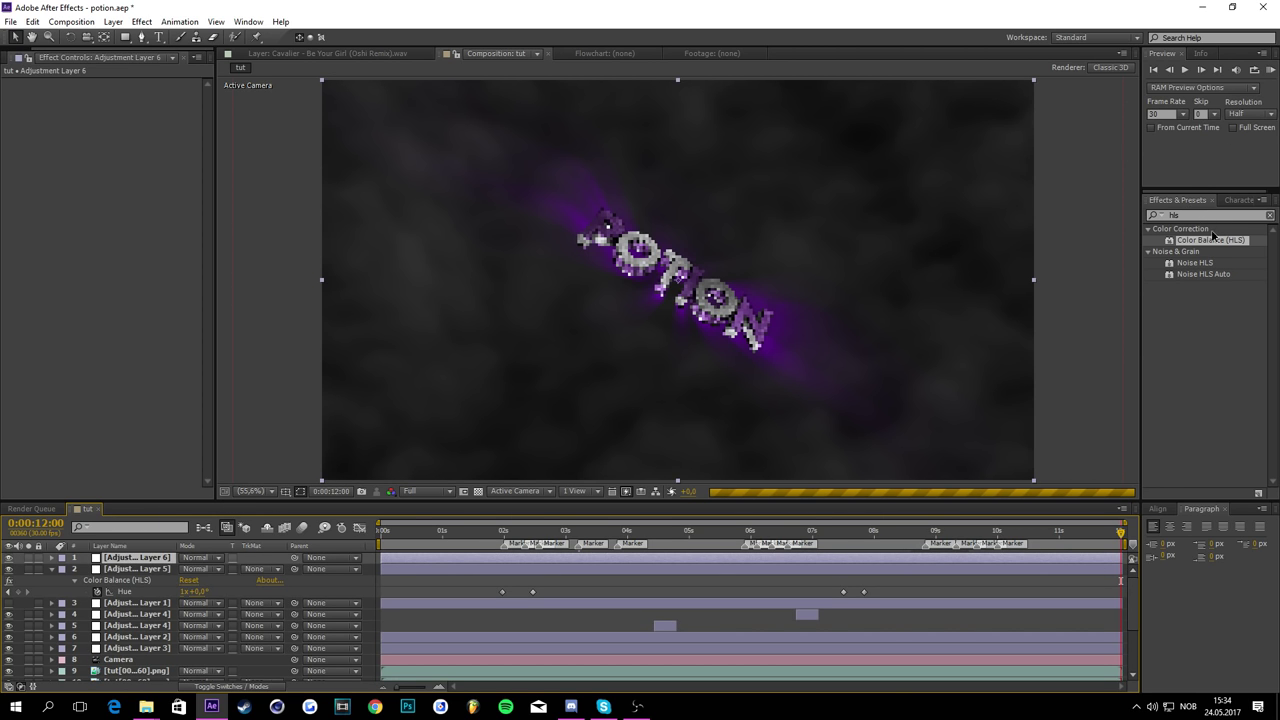
Step: Apply the Motion Tile effect to the new adjustment layer and set its Output Height to 75
{"action": "left_click", "coordinate": [1183, 218]}
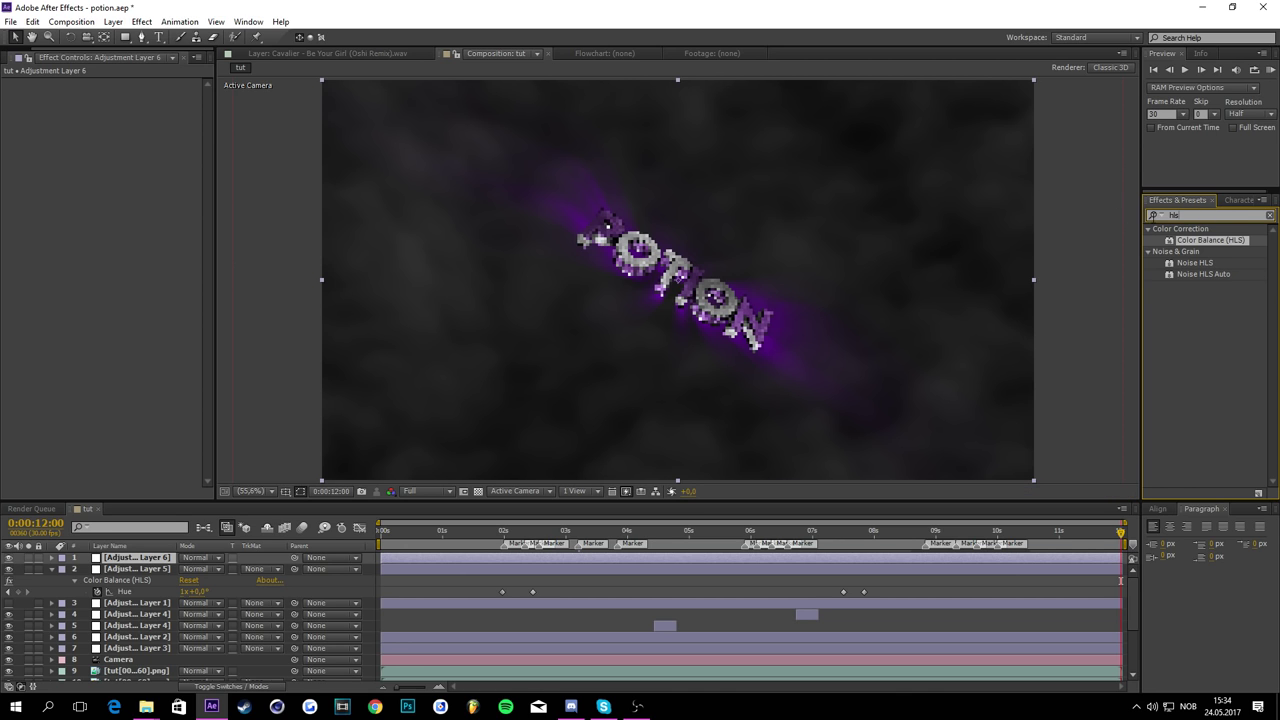
{"action": "double_click", "coordinate": [1204, 217]}
{"action": "type", "text": "motion"}
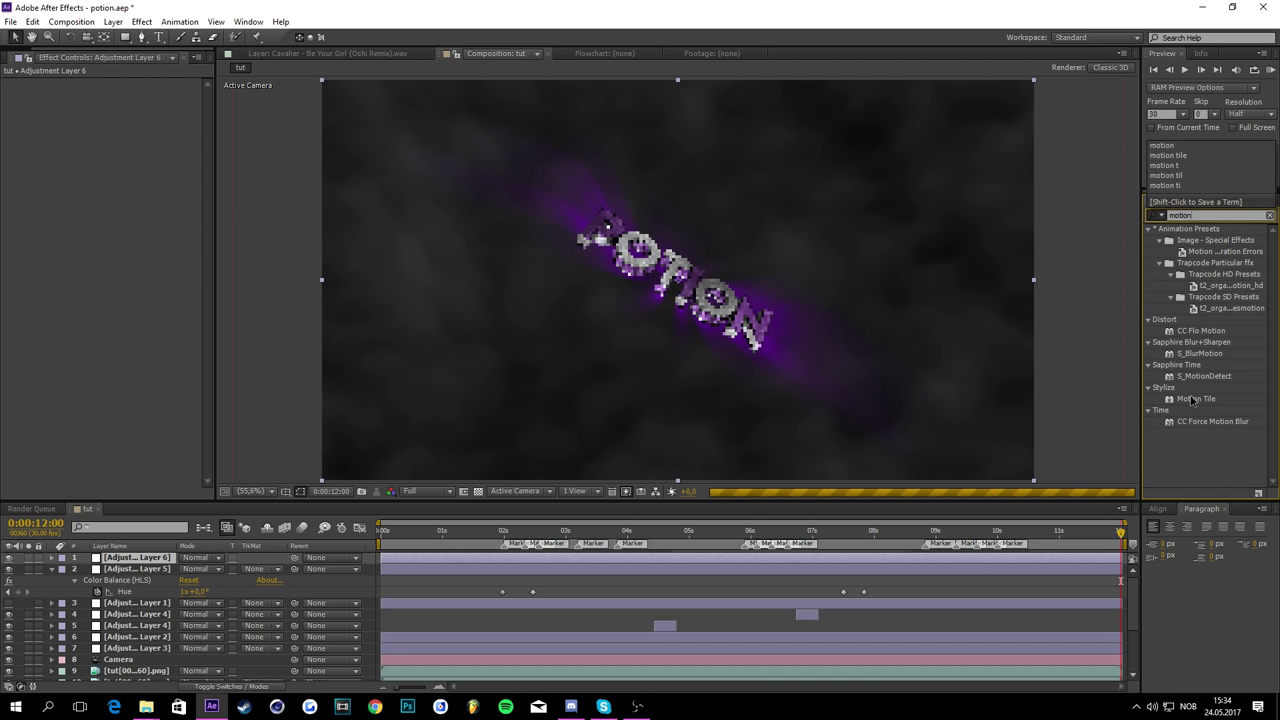
{"action": "left_click_drag", "start_coordinate": [1192, 400], "coordinate": [920, 558]}
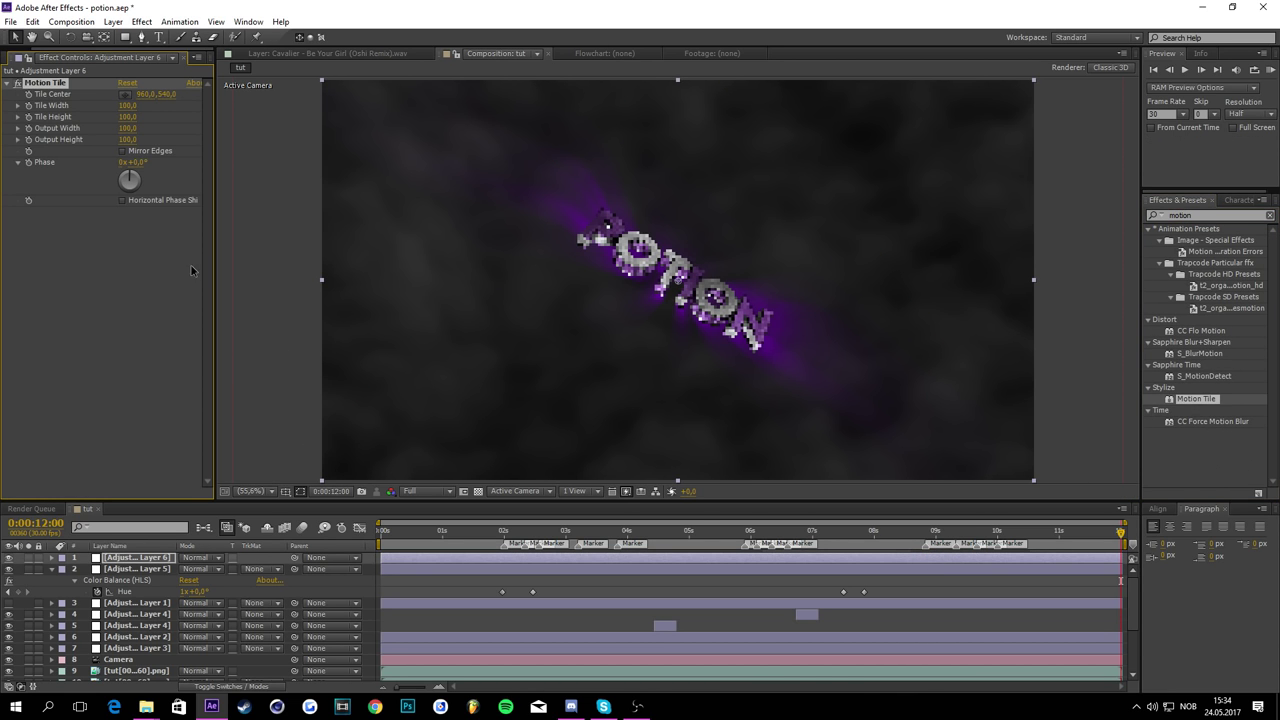
{"action": "left_click", "coordinate": [128, 140]}
{"action": "type", "text": "75"}
{"action": "key", "text": "Return"}
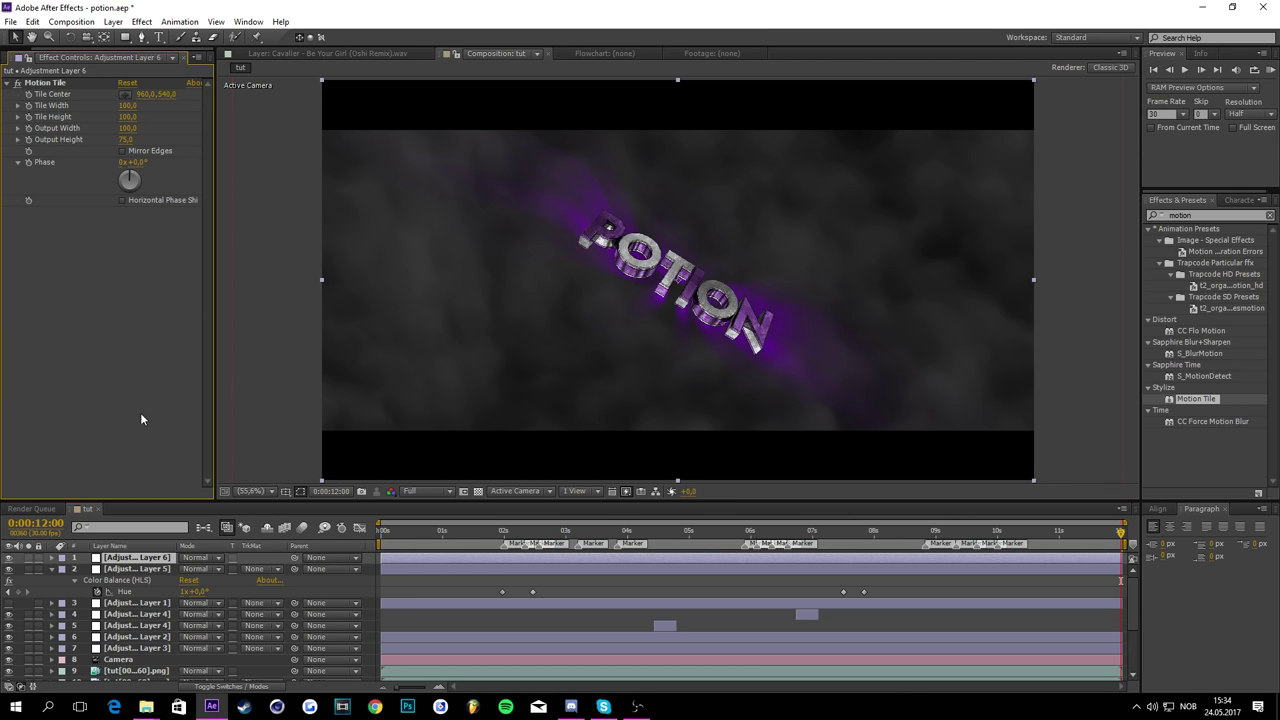
Step: Create a full-frame black solid above all the other layers
{"action": "right_click", "coordinate": [368, 589]}
{"action": "mouse_move", "coordinate": [383, 450]}
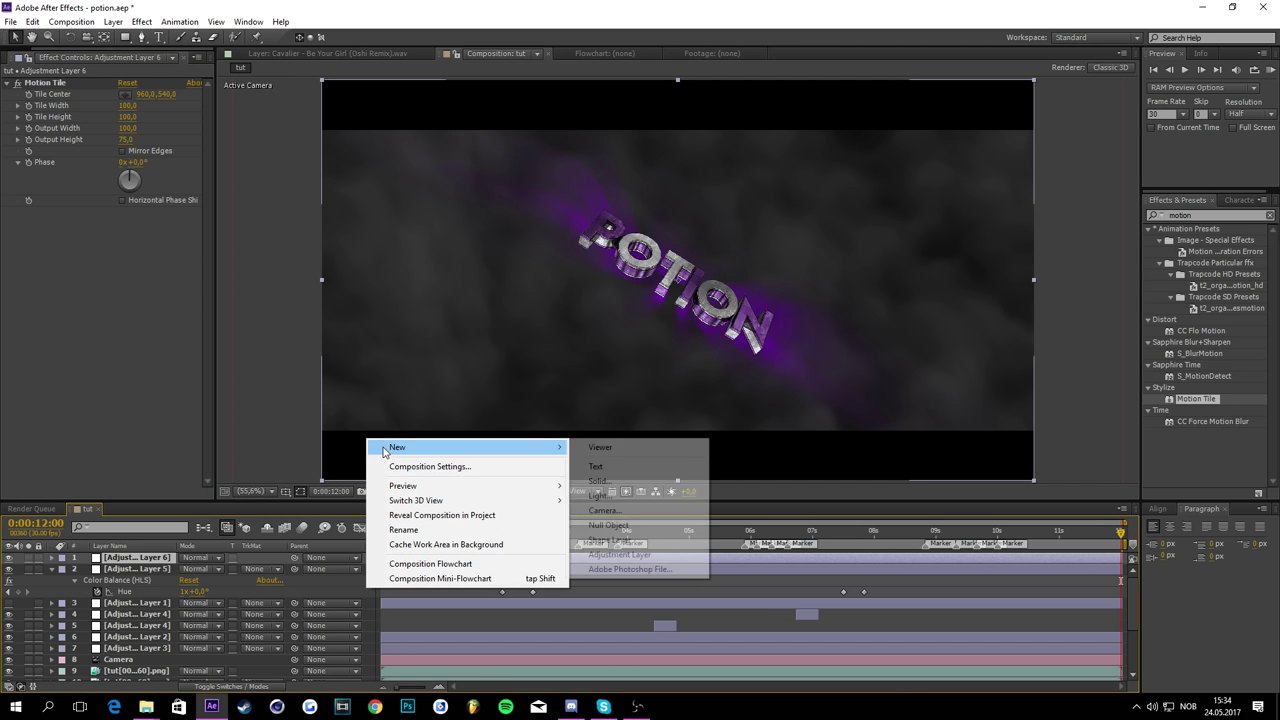
{"action": "left_click", "coordinate": [618, 479]}
{"action": "left_click", "coordinate": [204, 266]}
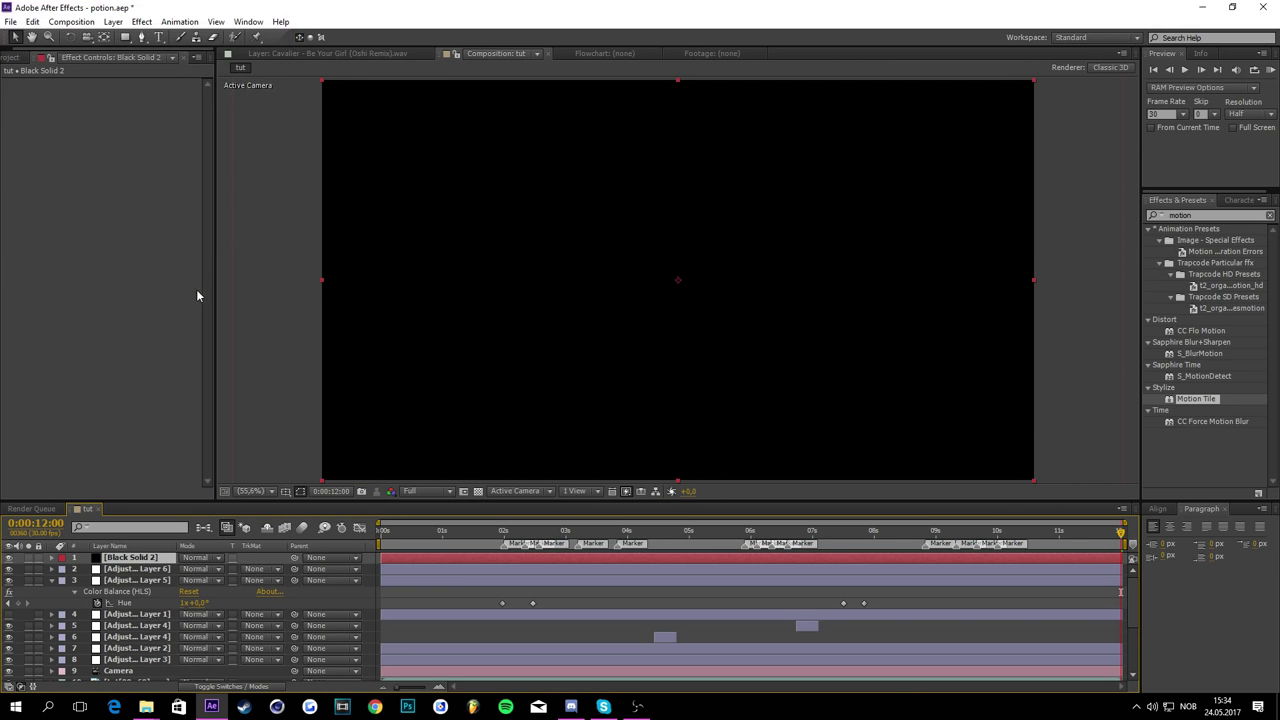
Step: Keyframe the black solid's Opacity at 100% at 0:00:12:00 and 0:00:00:00, and at 0% at 0:00:01:15
{"action": "key", "text": "t"}
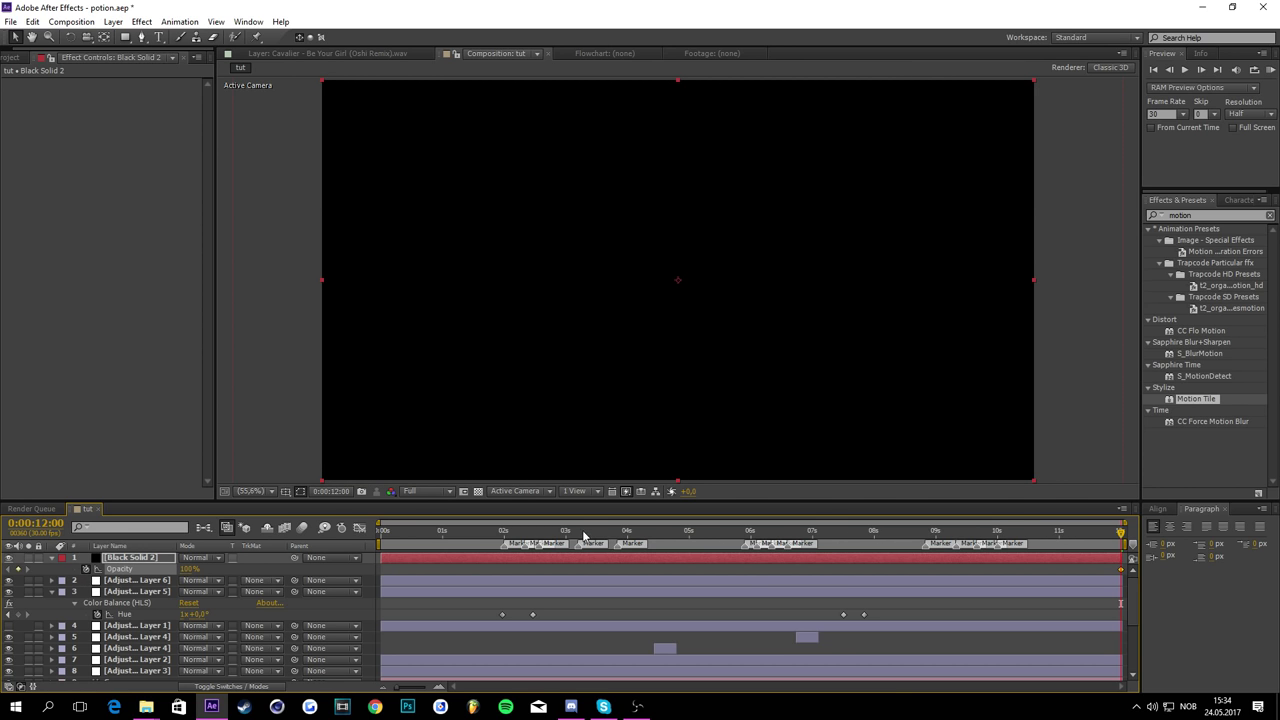
{"action": "key", "text": "Home"}
{"action": "left_click_drag", "start_coordinate": [450, 540], "coordinate": [475, 540]}
{"action": "left_click_drag", "start_coordinate": [190, 577], "coordinate": [184, 576]}
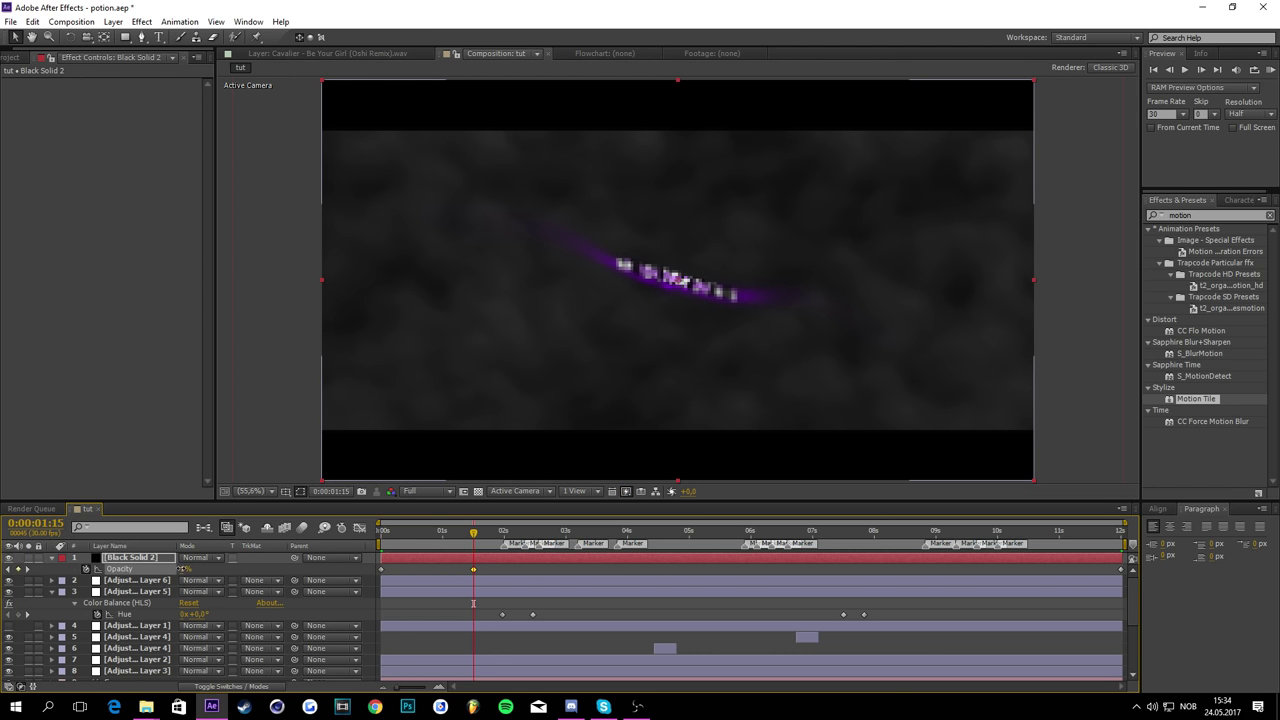
Step: Keyframe the black solid's Opacity at 0% at 0:00:10:17 and play the start of the fade-out
{"action": "left_click", "coordinate": [1079, 540]}
{"action": "left_click_drag", "start_coordinate": [1079, 540], "coordinate": [1032, 540]}
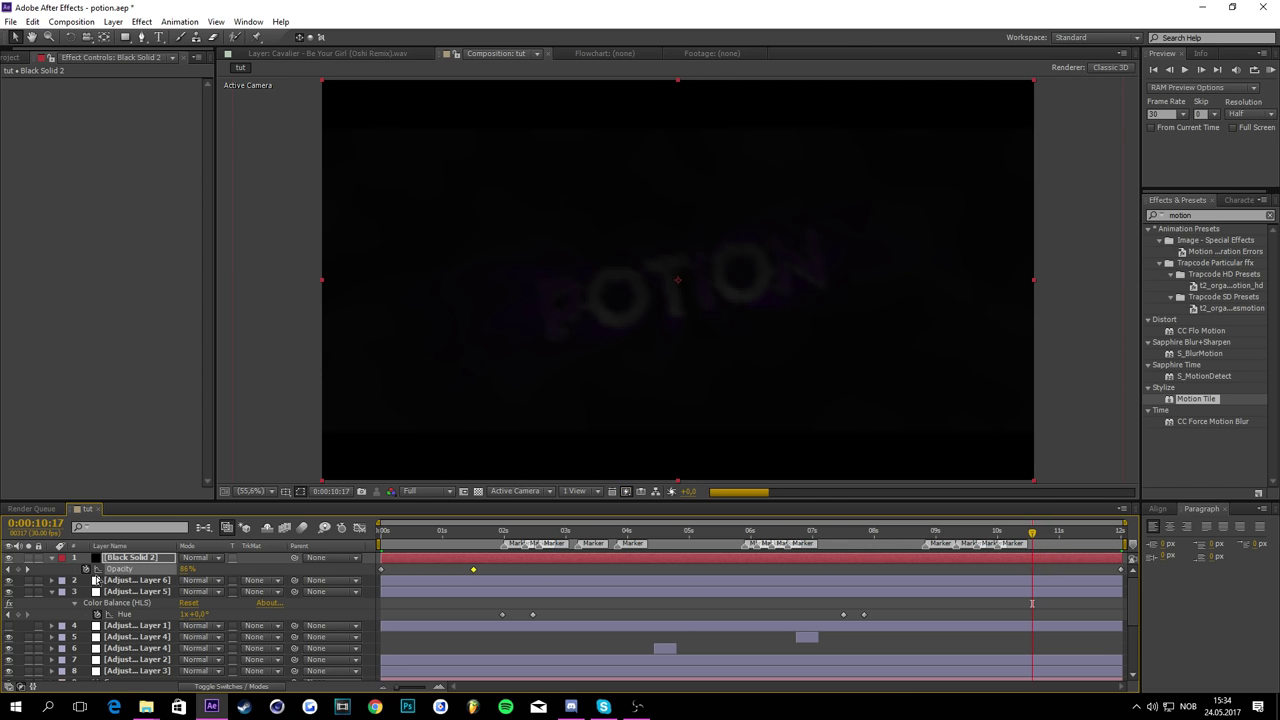
{"action": "left_click_drag", "start_coordinate": [190, 569], "coordinate": [3, 577]}
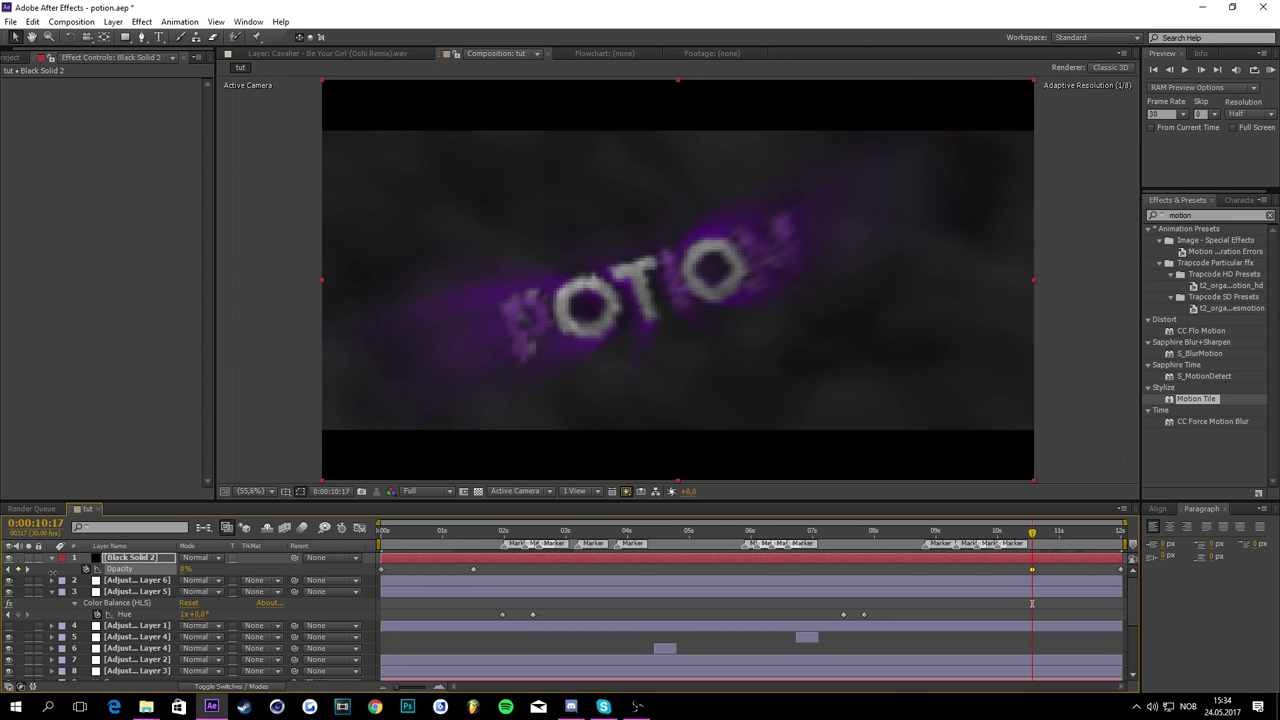
{"action": "key", "text": "space"}
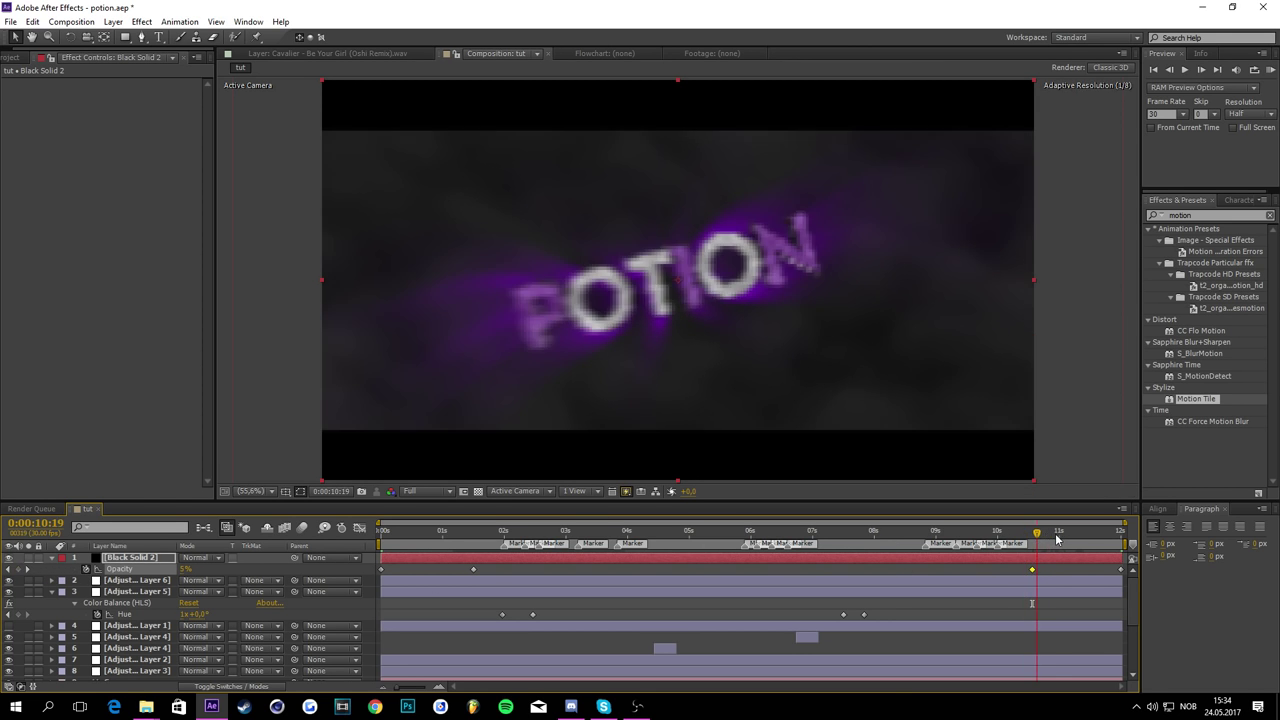
Step: Return the current time to 0:00:00:00 and collapse the keyframed properties of Black Solid 2 and Adjustment Layer 5
{"action": "left_click_drag", "start_coordinate": [423, 560], "coordinate": [14, 531]}
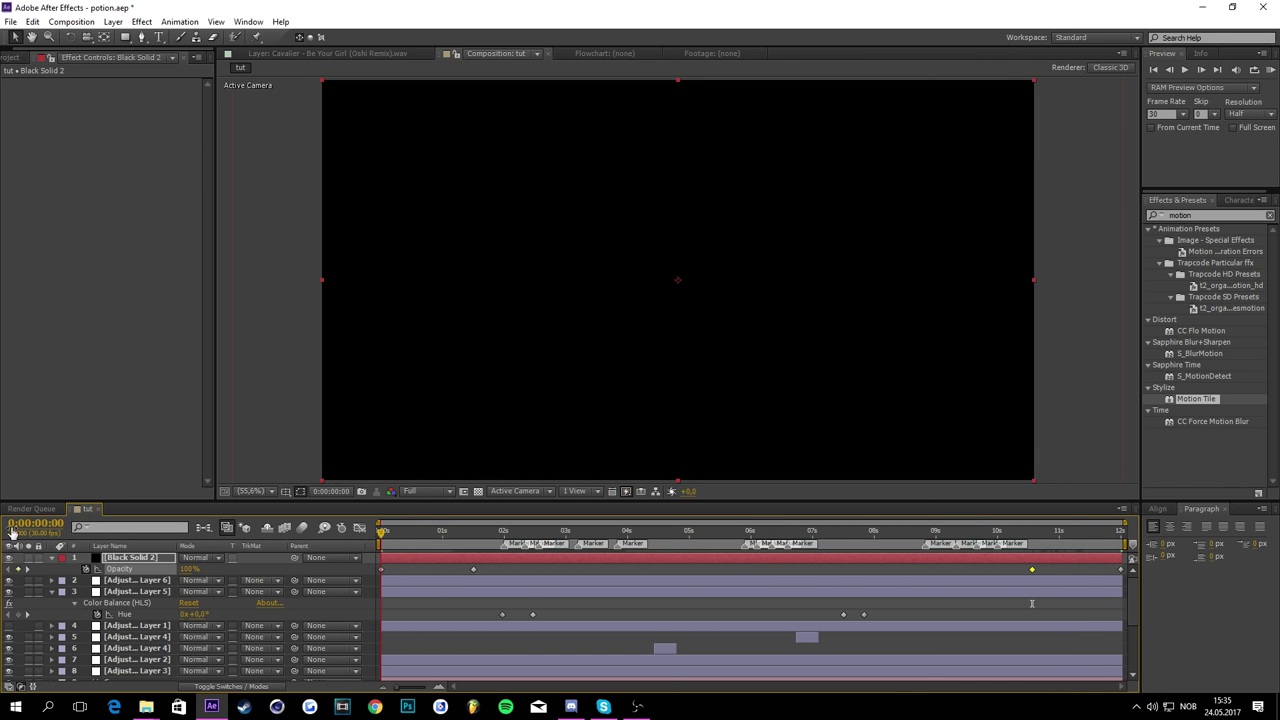
{"action": "left_click", "coordinate": [143, 560]}
{"action": "key", "text": "u"}
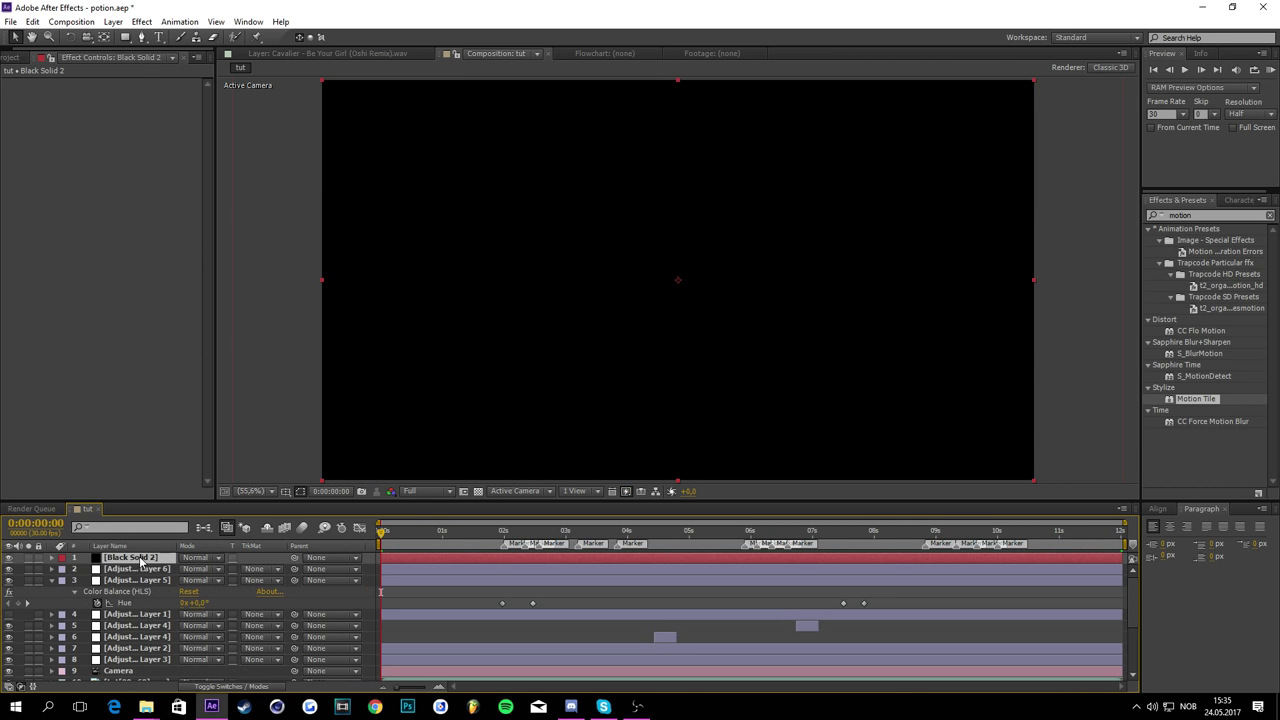
{"action": "left_click", "coordinate": [143, 579]}
{"action": "key", "text": "u"}
Step: Create another adjustment layer and place it directly above Adjustment Layer 2, below the two Adjustment Layer 4 clips
{"action": "right_click", "coordinate": [376, 606]}
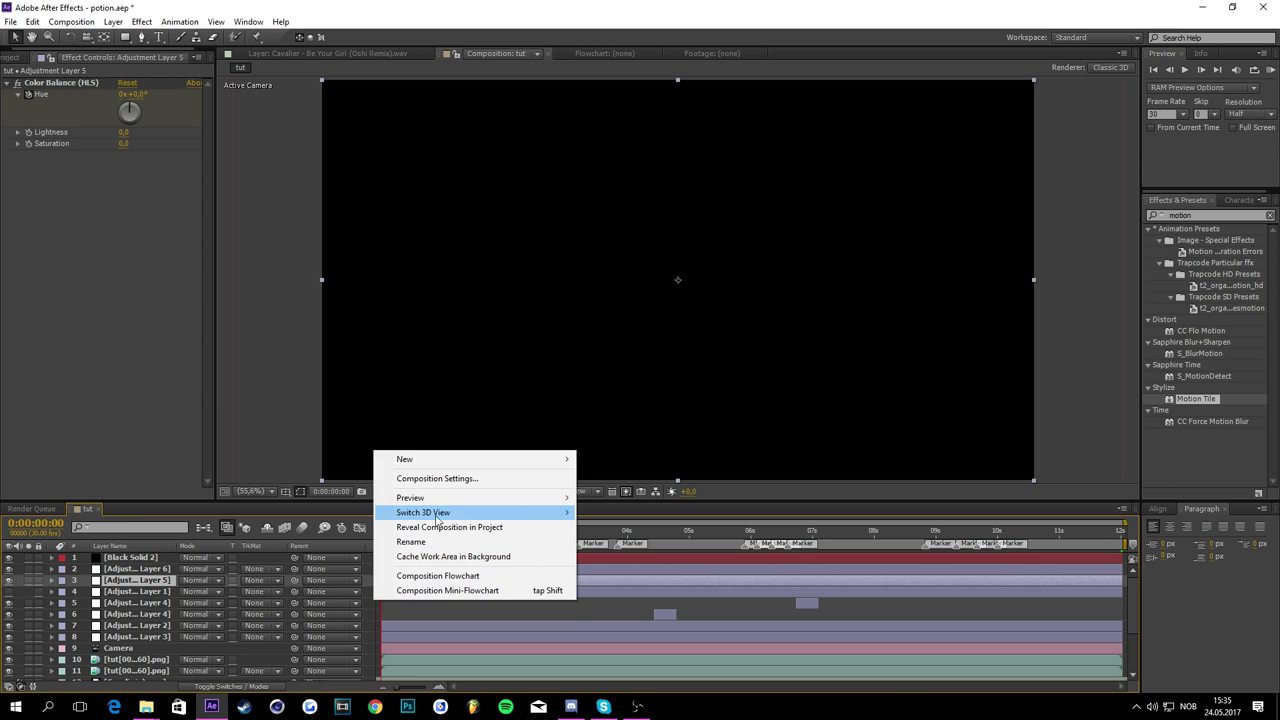
{"action": "mouse_move", "coordinate": [480, 460]}
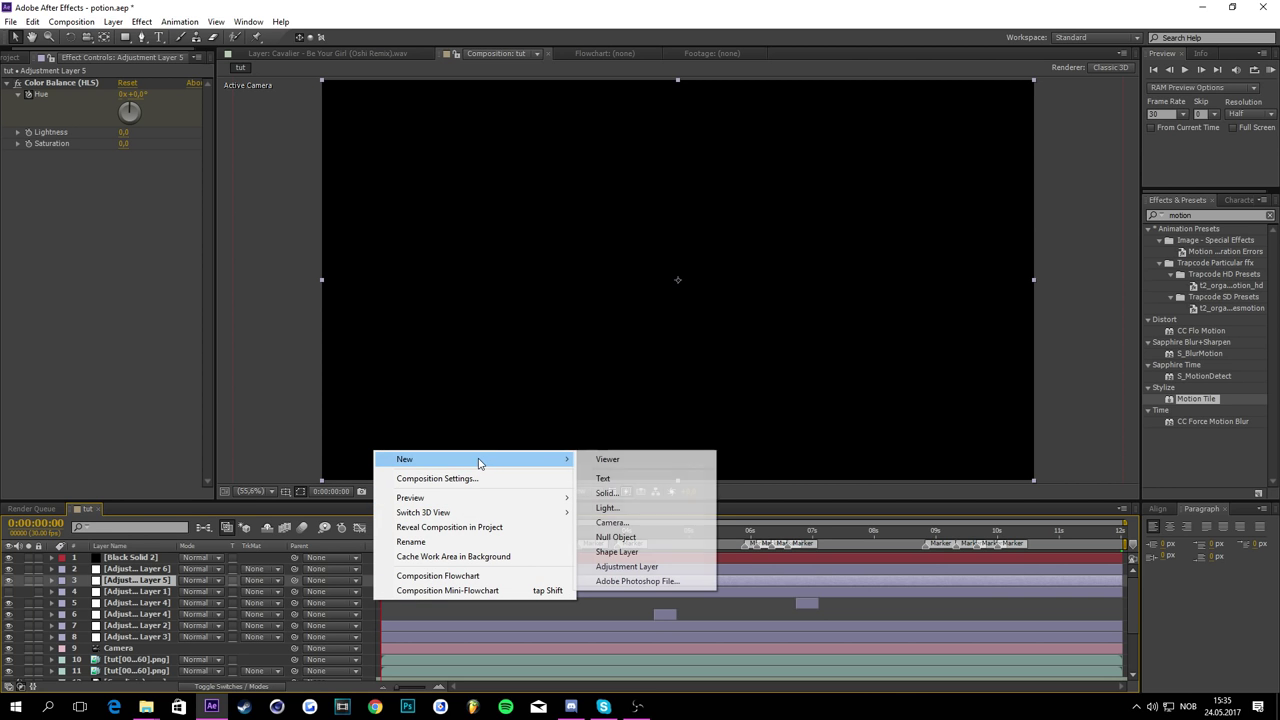
{"action": "left_click", "coordinate": [627, 566]}
{"action": "left_click_drag", "start_coordinate": [166, 561], "coordinate": [167, 629]}
{"action": "left_click", "coordinate": [159, 603]}
{"action": "left_click", "coordinate": [164, 615]}
{"action": "left_click", "coordinate": [479, 641]}
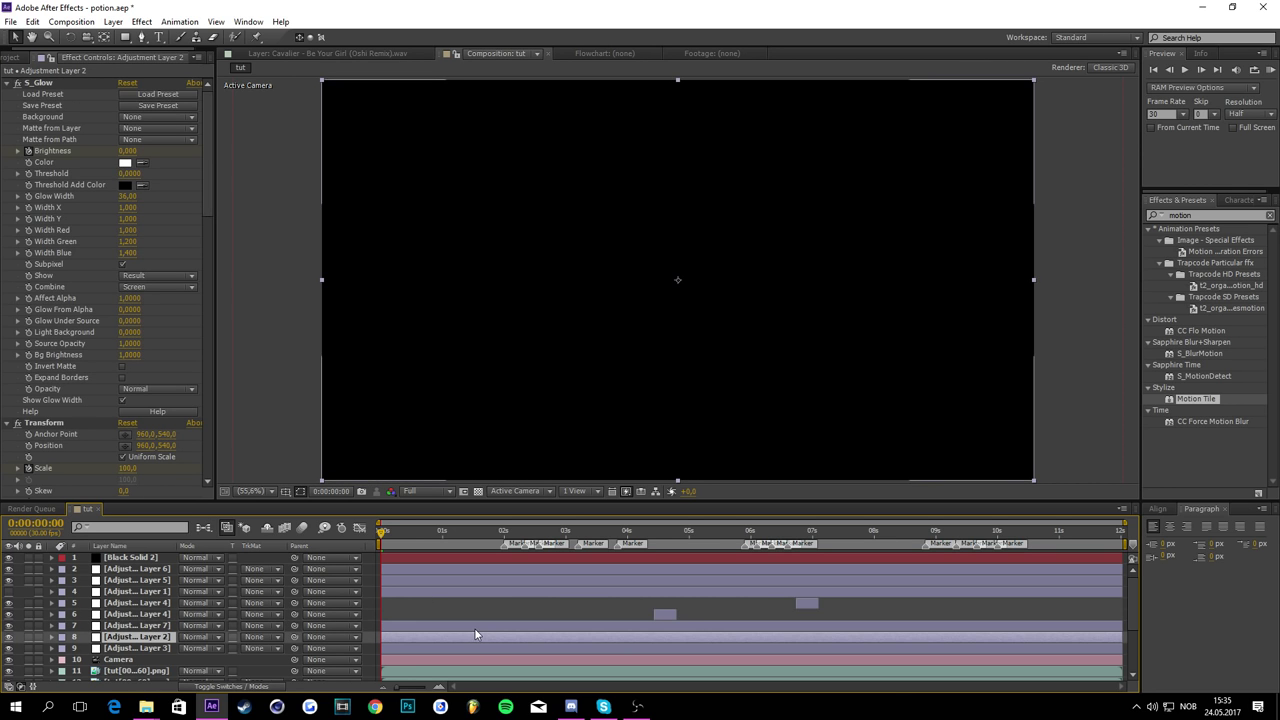
{"action": "left_click", "coordinate": [476, 628]}
{"action": "left_click", "coordinate": [470, 636]}
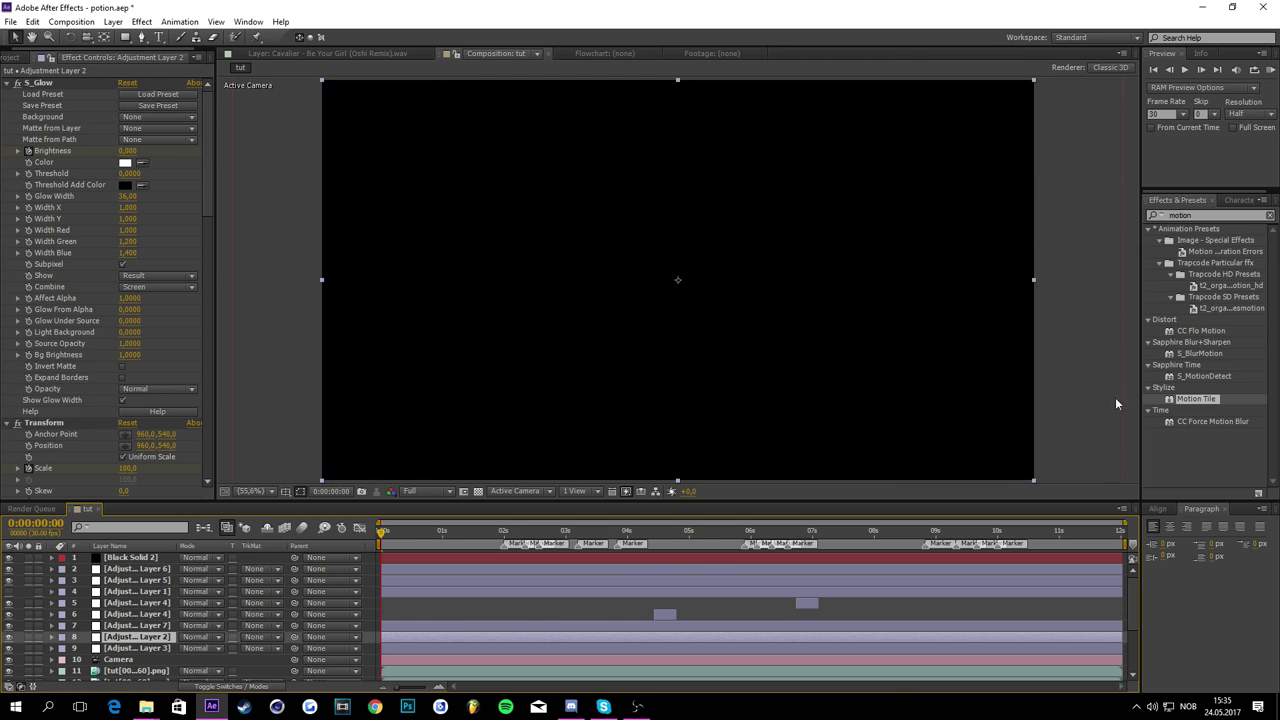
Step: Apply the RSMB effect to Adjustment Layer 7 with Blur Amount 1 and Motion Sensitivity 99
{"action": "left_click", "coordinate": [1230, 215]}
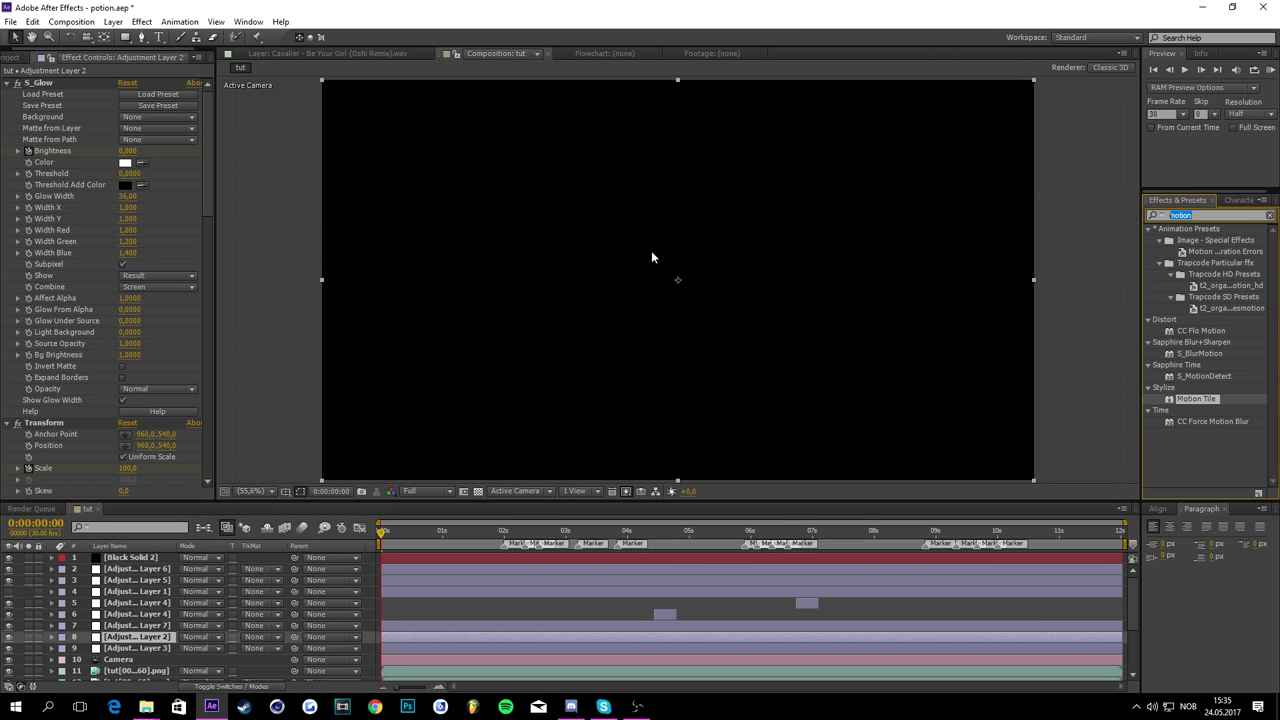
{"action": "type", "text": "rsmb"}
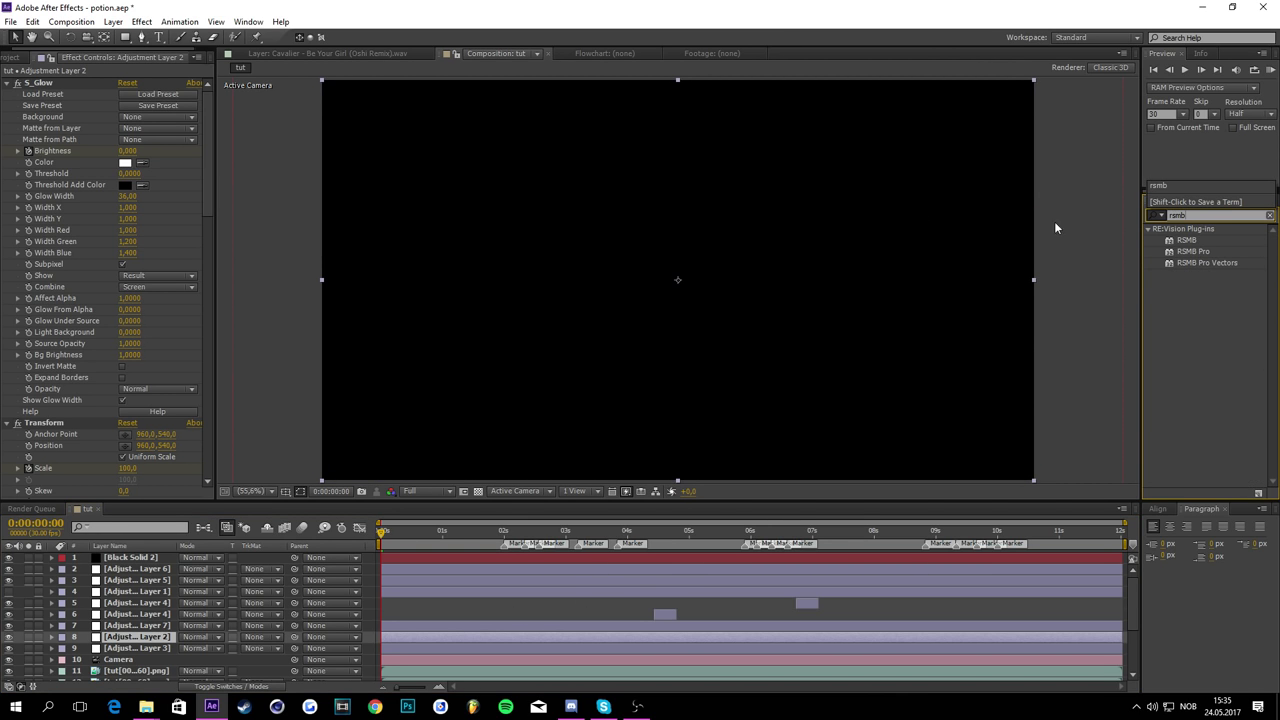
{"action": "left_click_drag", "start_coordinate": [1188, 248], "coordinate": [806, 630]}
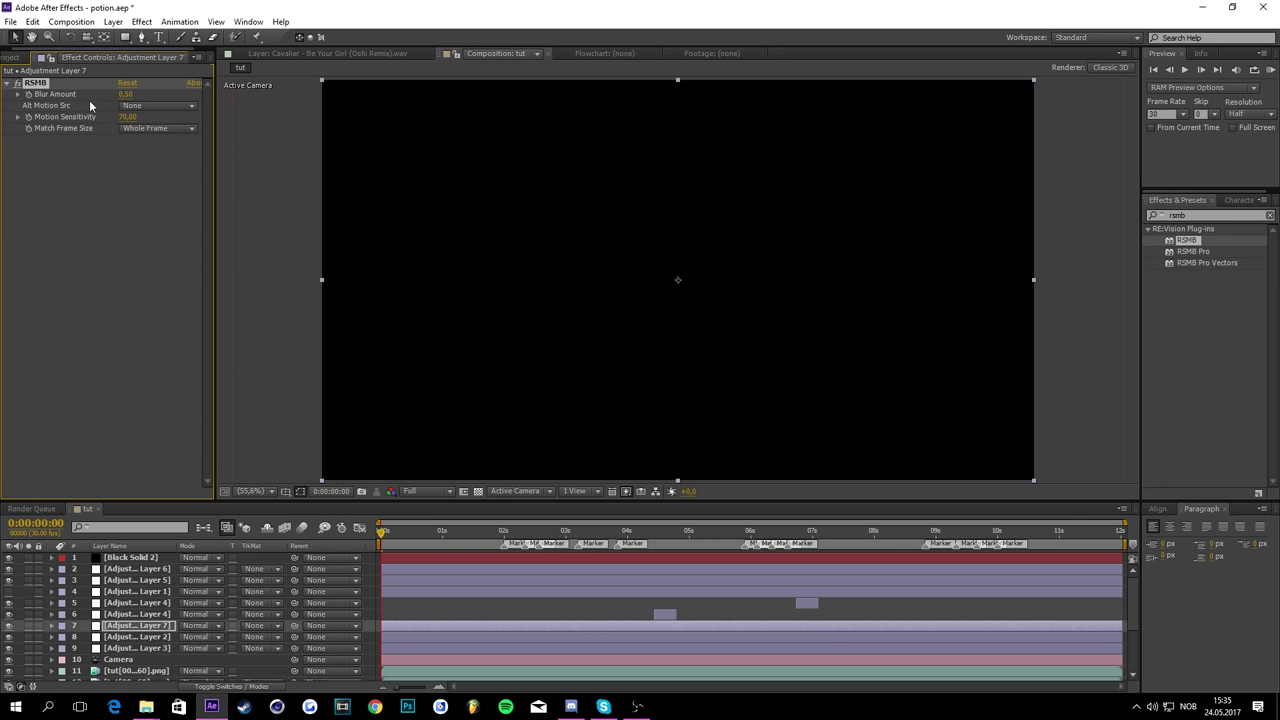
{"action": "left_click", "coordinate": [128, 94]}
{"action": "type", "text": "1"}
{"action": "key", "text": "Tab"}
{"action": "left_click", "coordinate": [102, 240]}
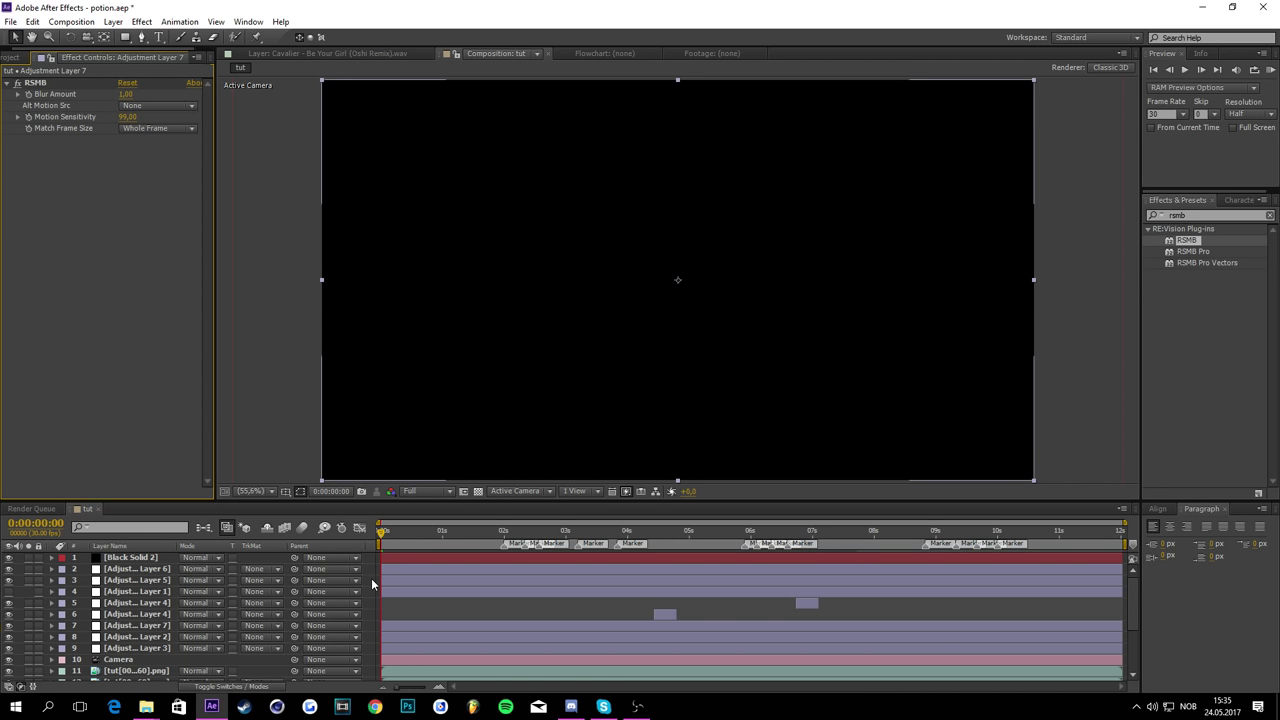
Step: Turn on the visibility of the hidden Black Solid 1 layers and Adjustment Layer 1
{"action": "scroll", "coordinate": [236, 636], "scroll_direction": "down", "scroll_amount": 3}
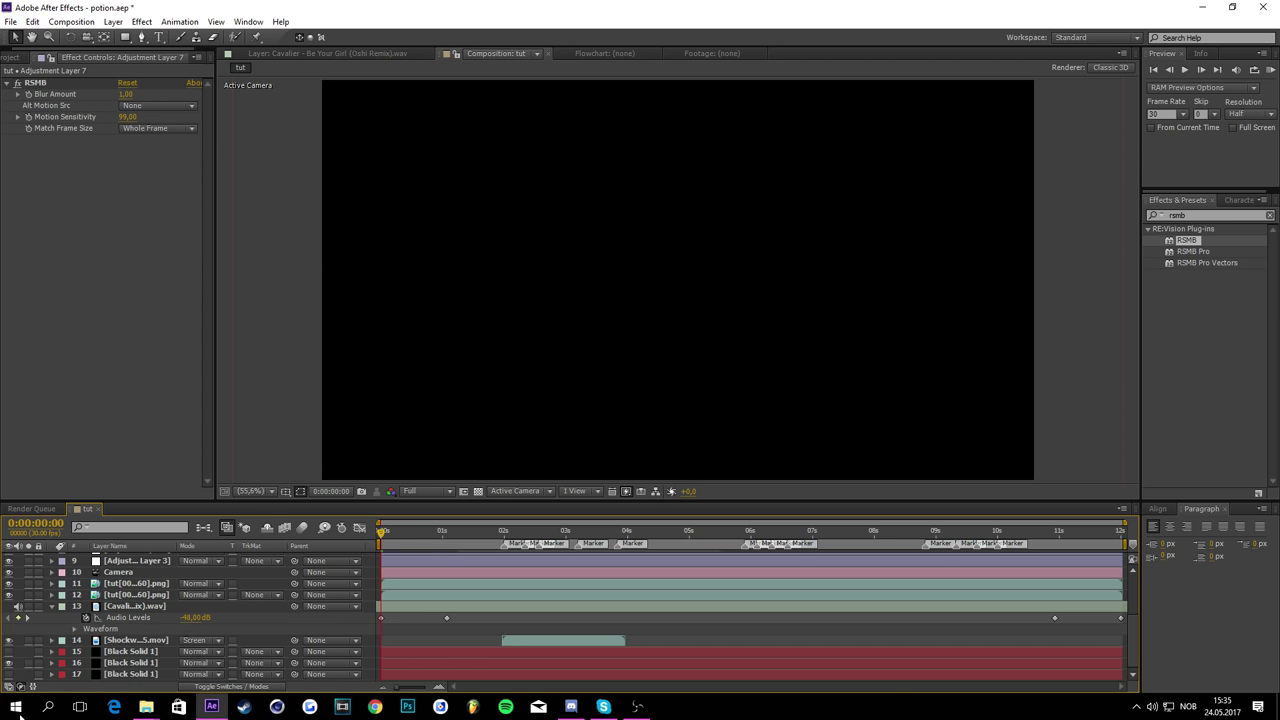
{"action": "scroll", "coordinate": [197, 632], "scroll_direction": "up", "scroll_amount": 3}
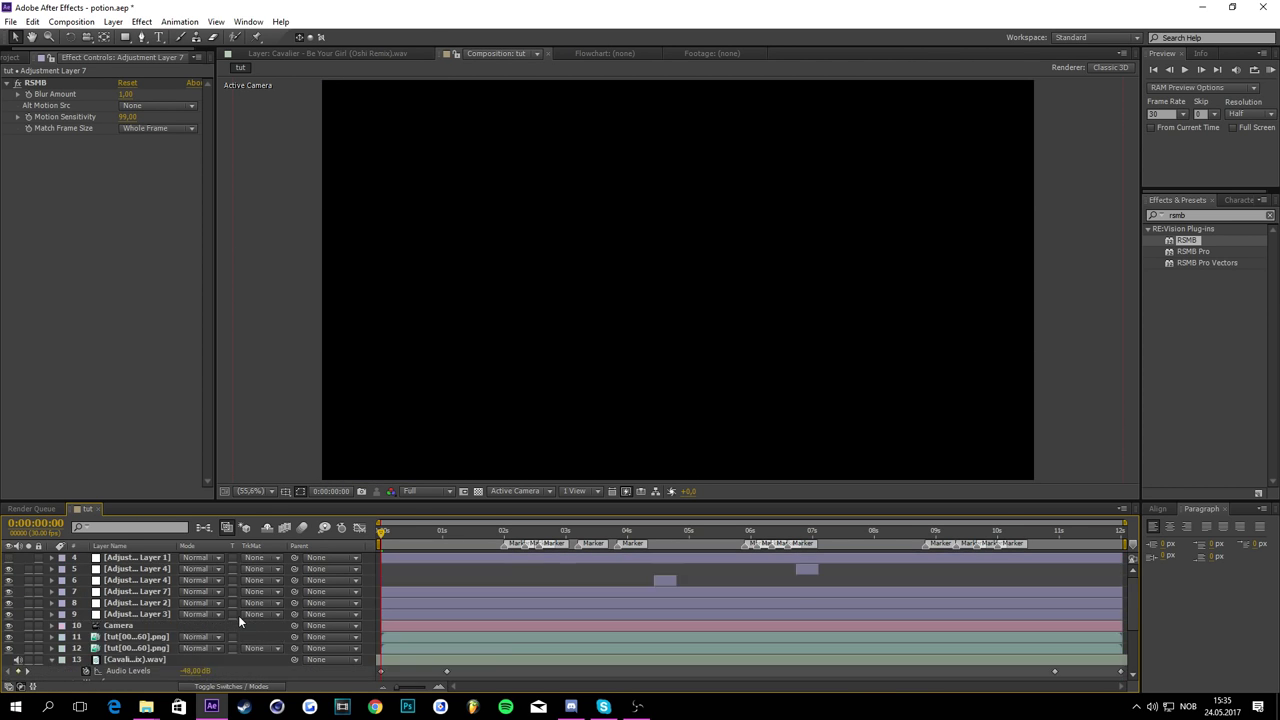
{"action": "scroll", "coordinate": [239, 619], "scroll_direction": "down", "scroll_amount": 3}
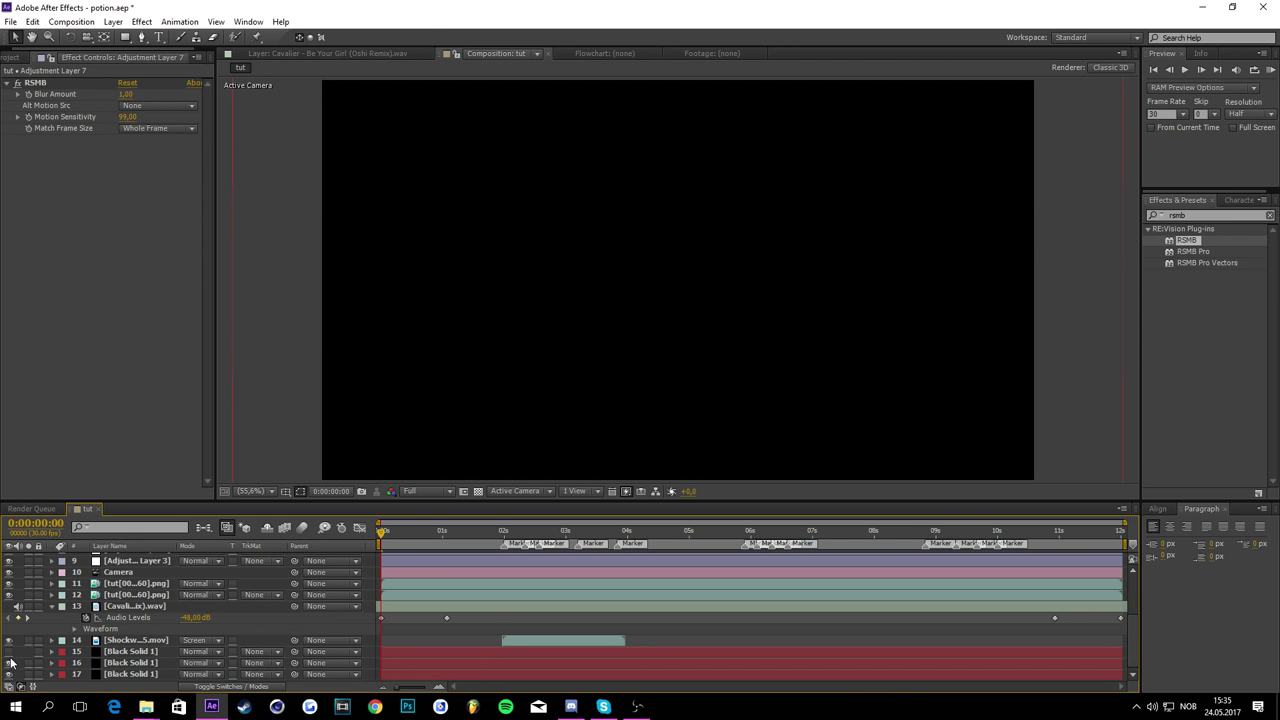
{"action": "scroll", "coordinate": [15, 647], "scroll_direction": "up", "scroll_amount": 3}
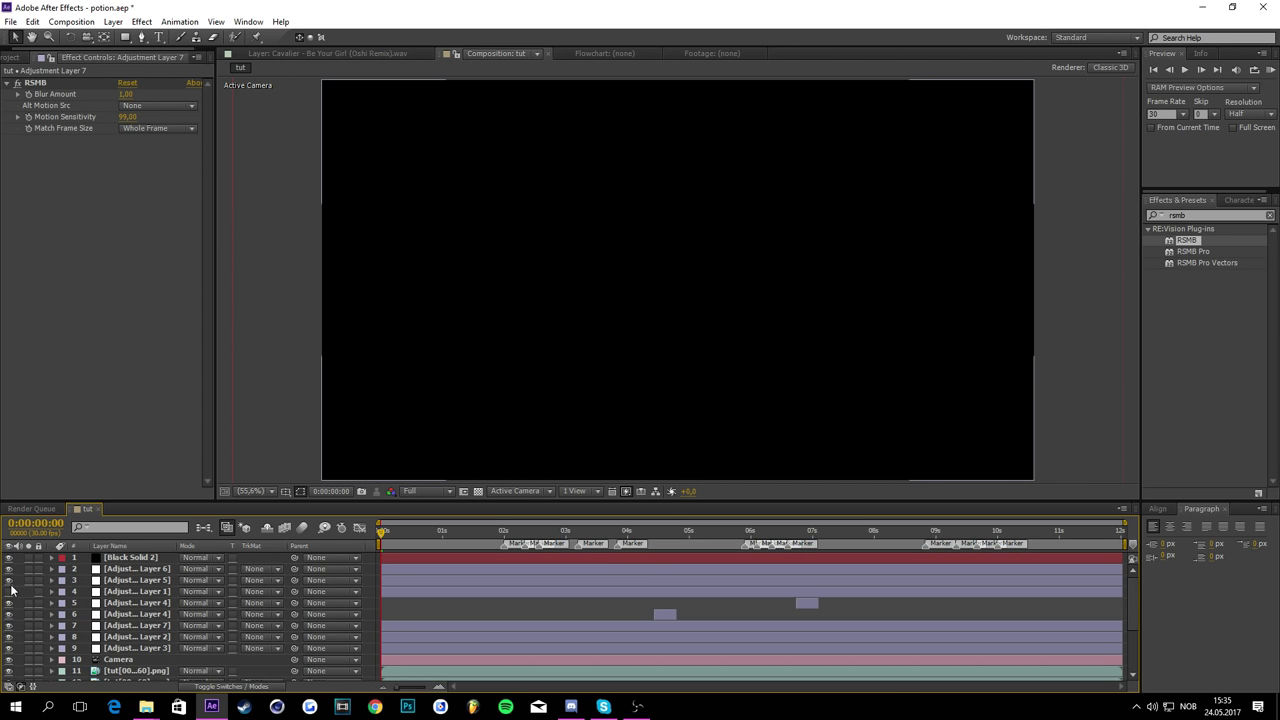
Step: Check the composition's look at 0:00:02:26, 0:00:05:07 and 0:00:10:16
{"action": "left_click_drag", "start_coordinate": [492, 529], "coordinate": [562, 528]}
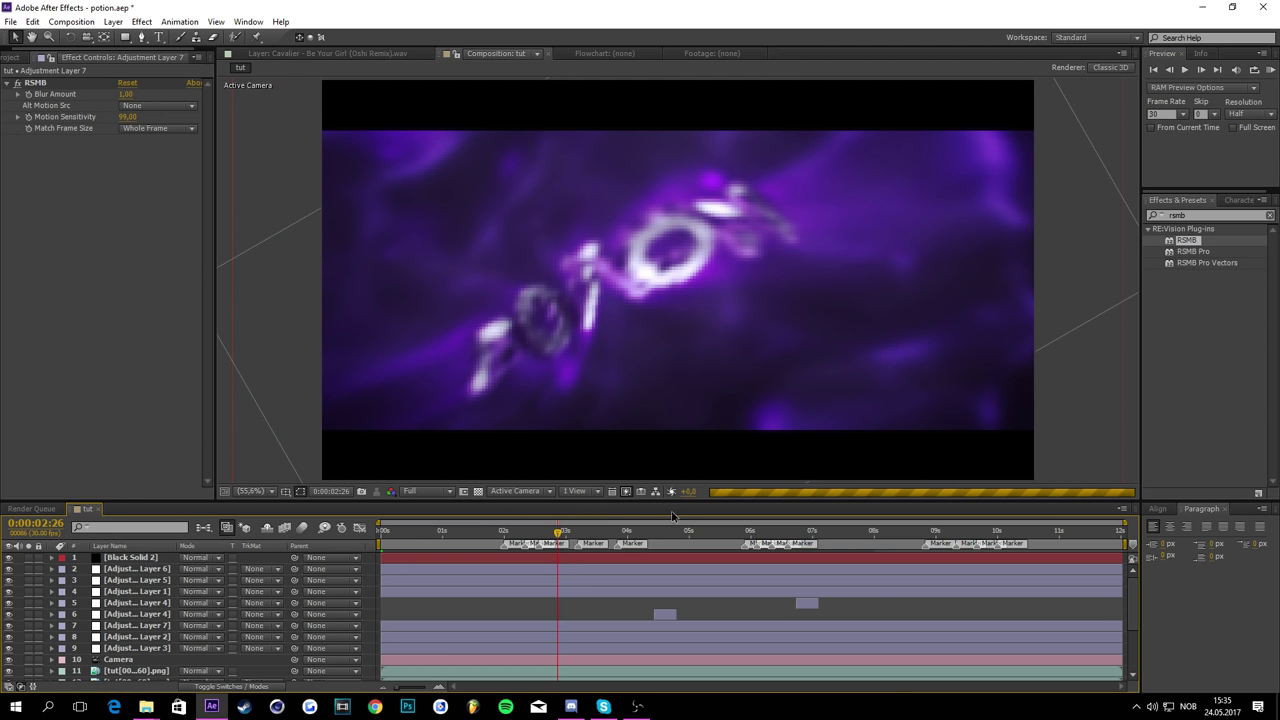
{"action": "left_click_drag", "start_coordinate": [673, 517], "coordinate": [704, 541]}
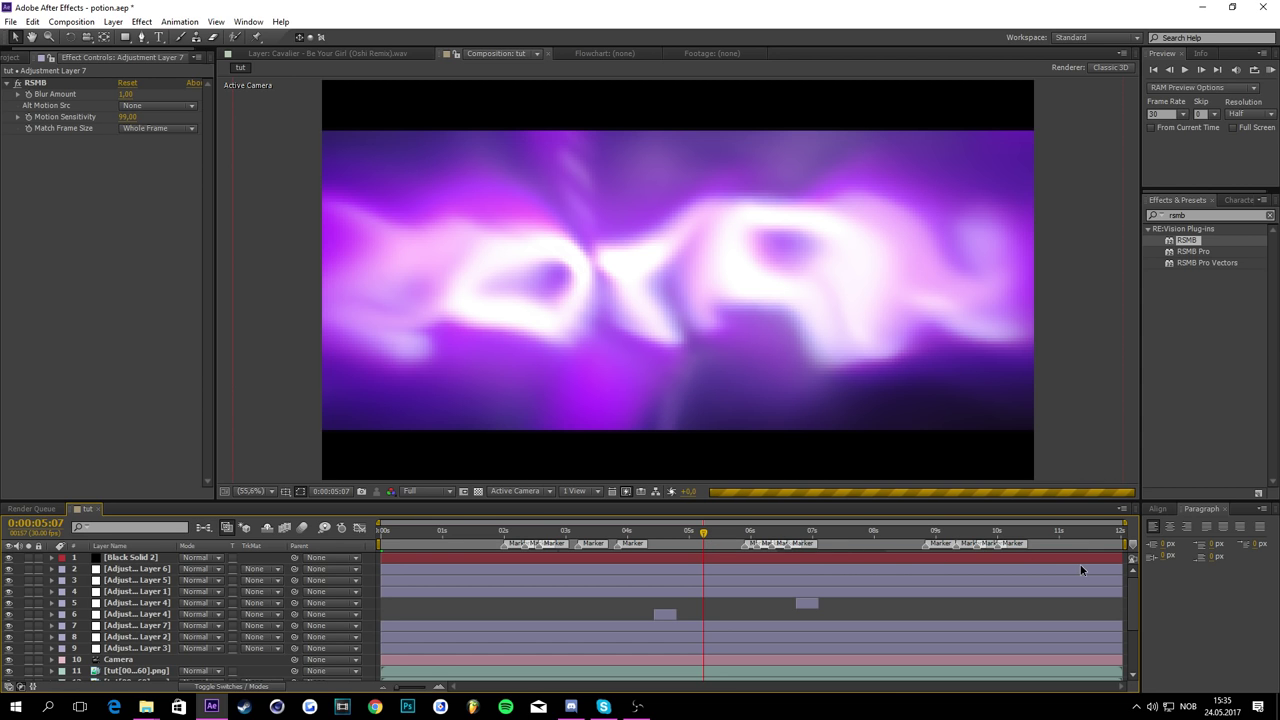
{"action": "left_click", "coordinate": [1031, 541]}
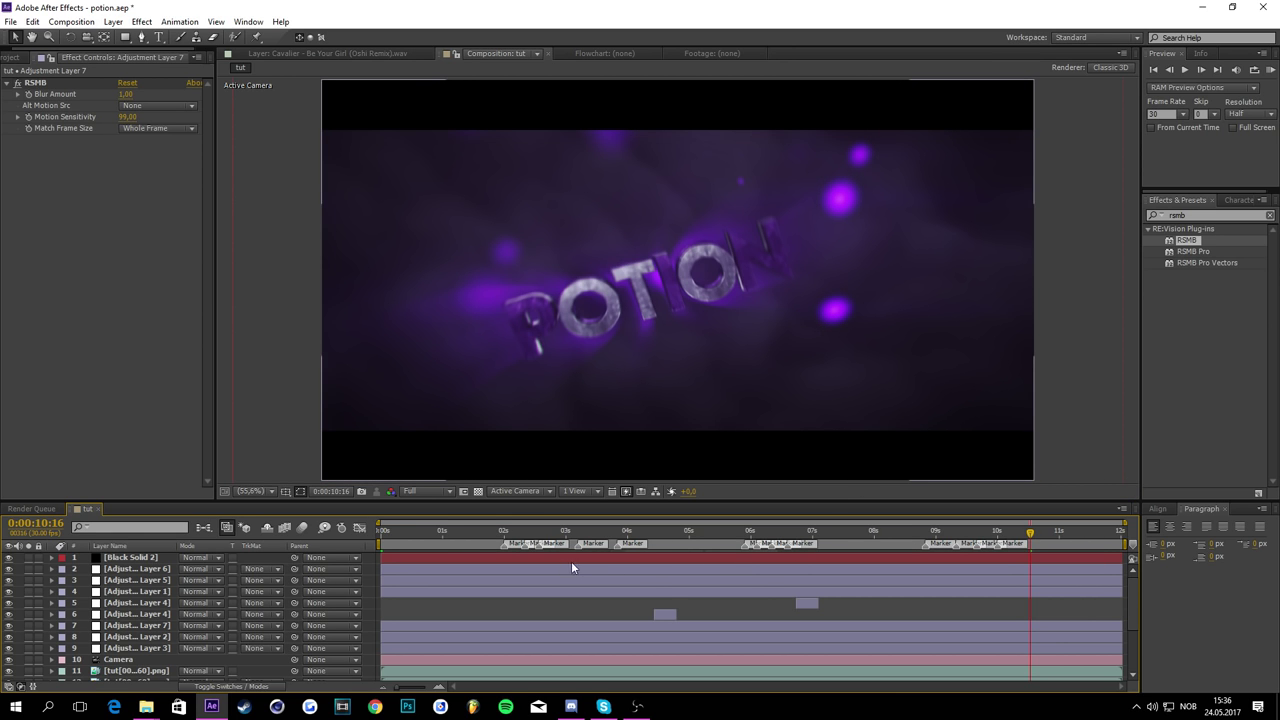
Step: Review the layer stack and the S_TVDamage settings of both Adjustment Layer 4 clips
{"action": "scroll", "coordinate": [416, 599], "scroll_direction": "down", "scroll_amount": 4}
{"action": "scroll", "coordinate": [416, 599], "scroll_direction": "up", "scroll_amount": 4}
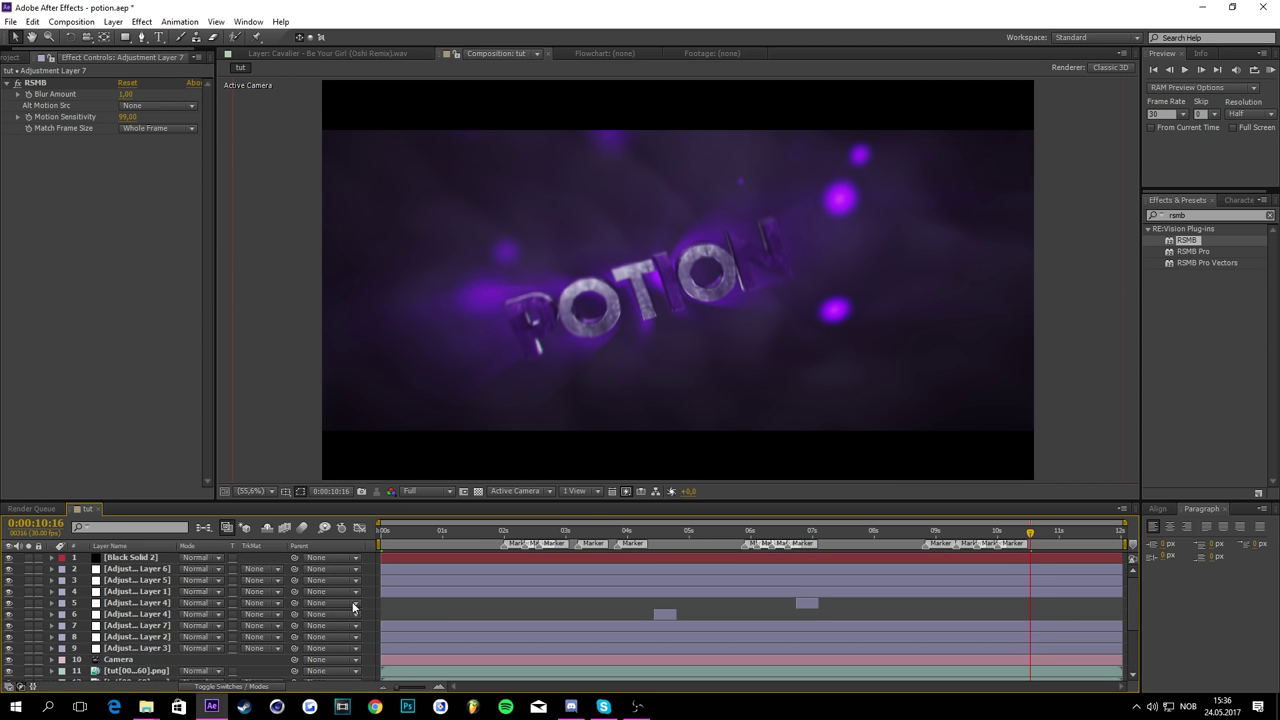
{"action": "left_click", "coordinate": [402, 595]}
{"action": "left_click", "coordinate": [138, 604]}
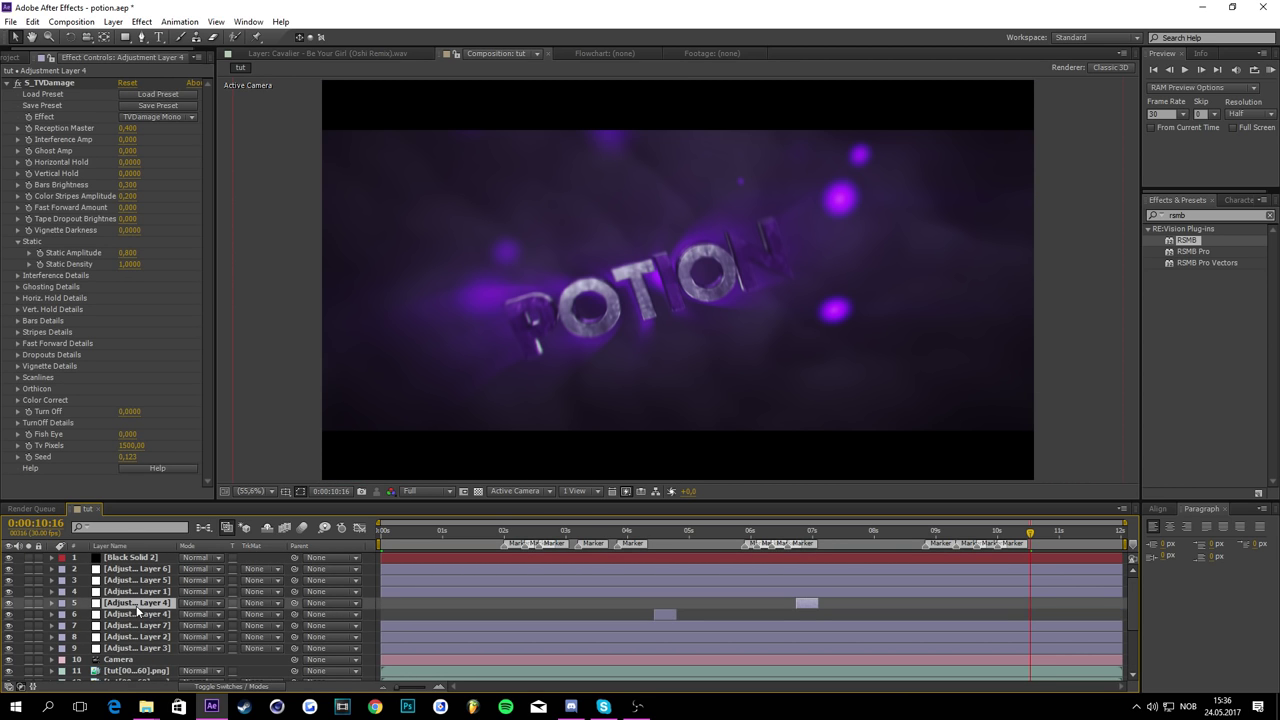
{"action": "left_click", "coordinate": [140, 614]}
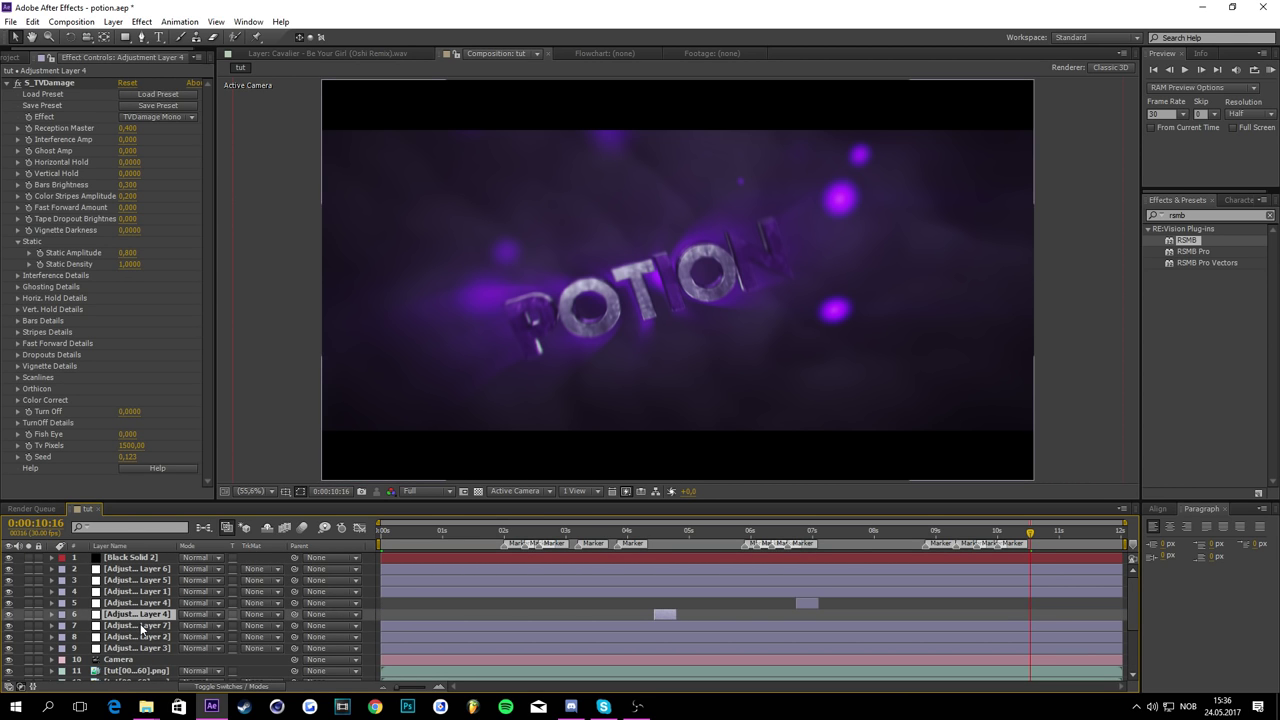
Step: Add a second Pop tool to the Magic Bullet Looks chain on Adjustment Layer 1 and set its Pop to +58%
{"action": "left_click", "coordinate": [153, 592]}
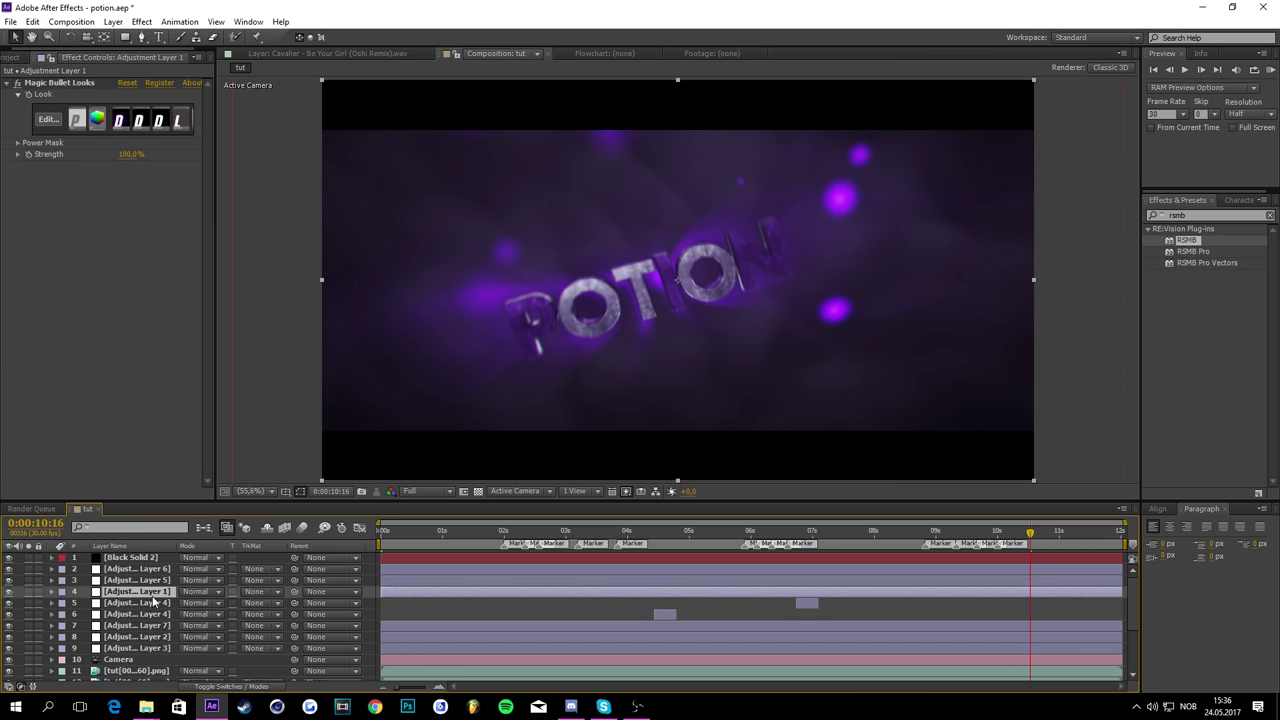
{"action": "left_click", "coordinate": [49, 120]}
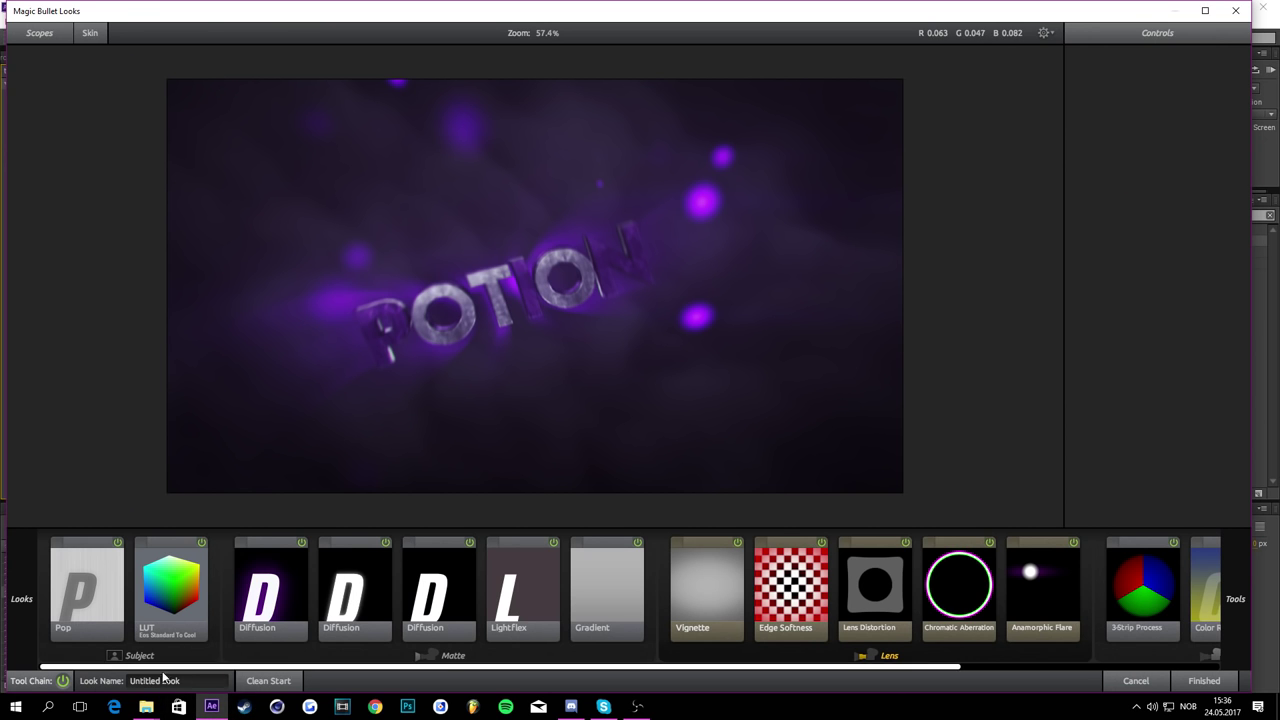
{"action": "left_click", "coordinate": [157, 589]}
{"action": "left_click", "coordinate": [83, 591]}
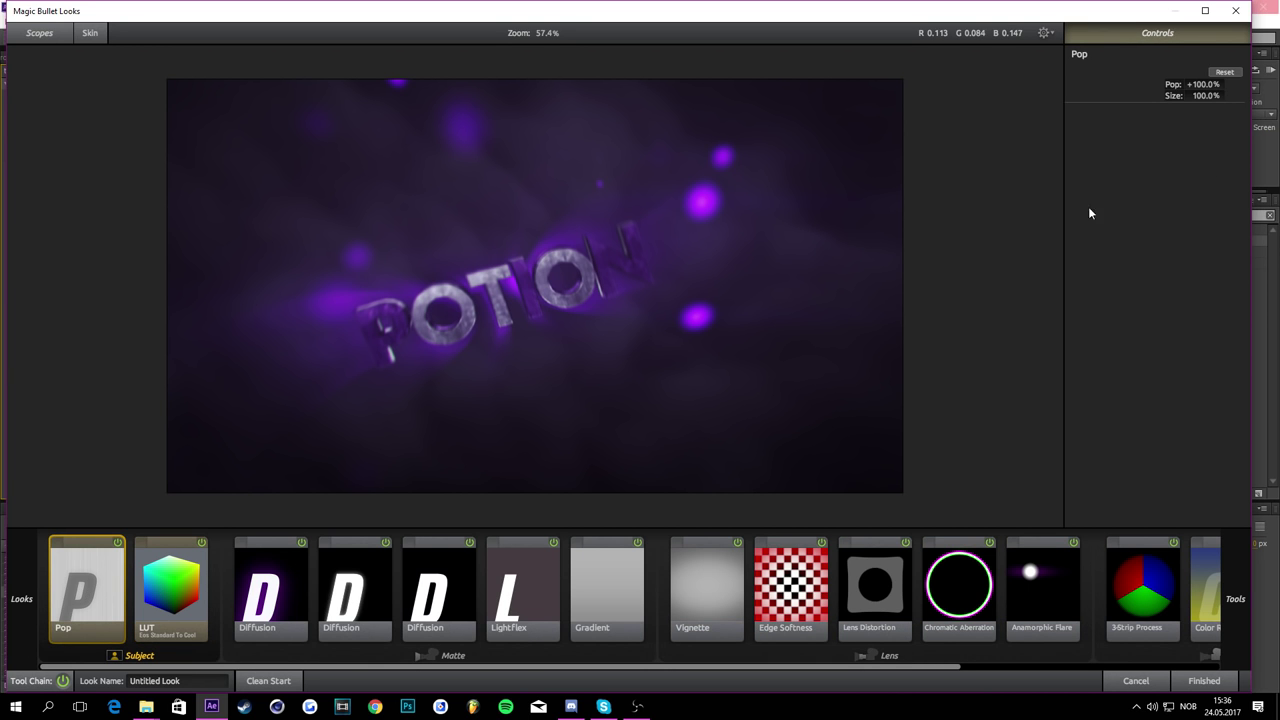
{"action": "mouse_move", "coordinate": [1250, 597]}
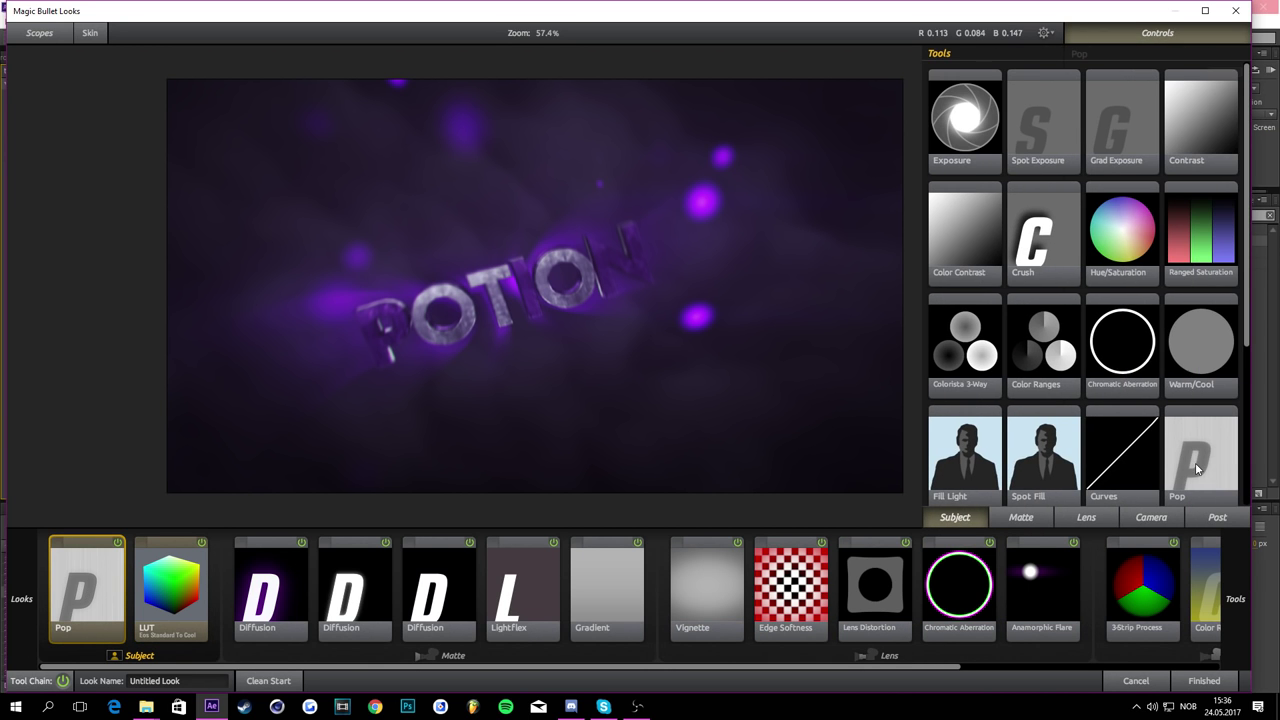
{"action": "double_click", "coordinate": [1195, 462]}
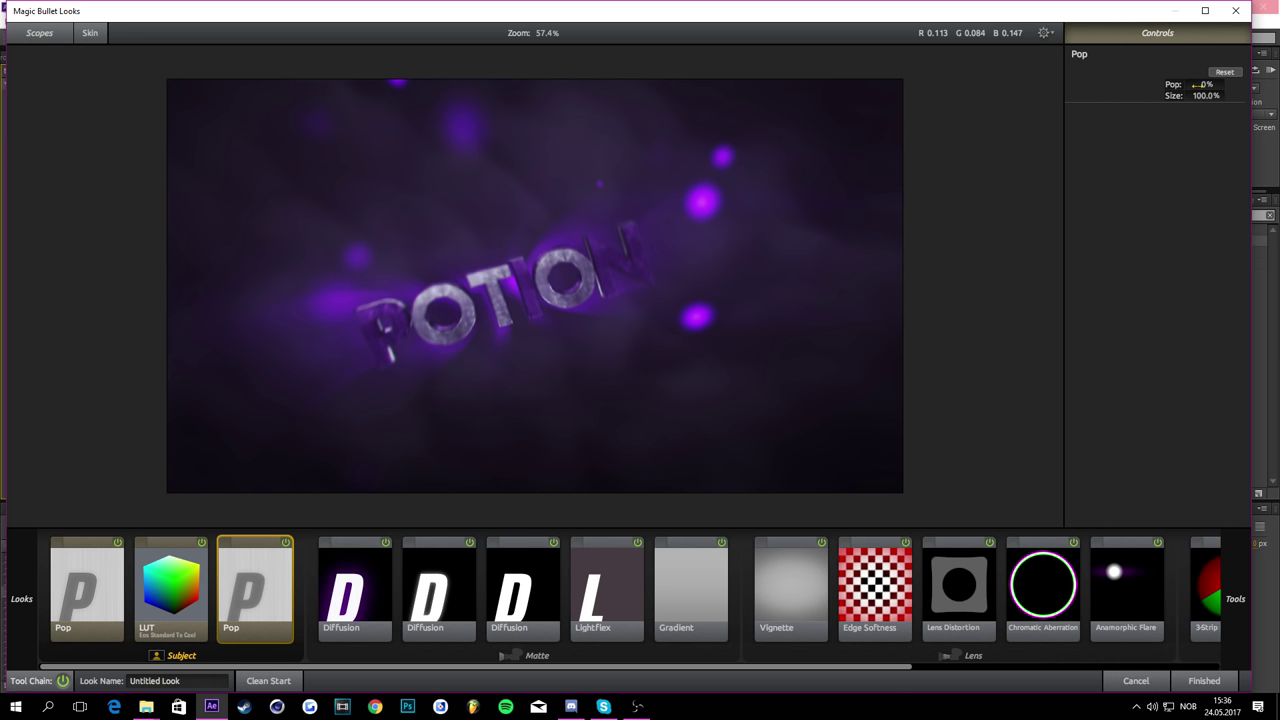
{"action": "left_click_drag", "start_coordinate": [1197, 84], "coordinate": [1252, 84]}
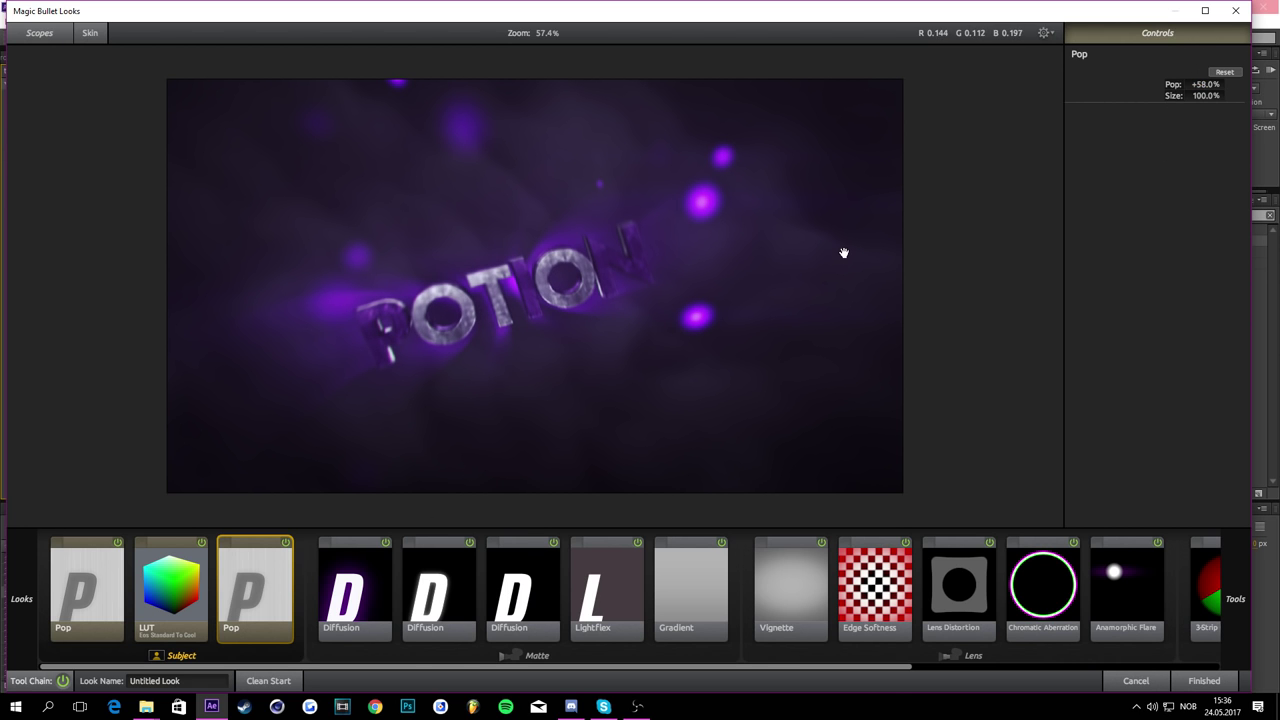
Step: Set the 3-Strip Process strength to -4% in the look's camera tools and apply the finished look
{"action": "mouse_move", "coordinate": [1248, 562]}
{"action": "scroll", "coordinate": [1165, 466], "scroll_direction": "down", "scroll_amount": 5}
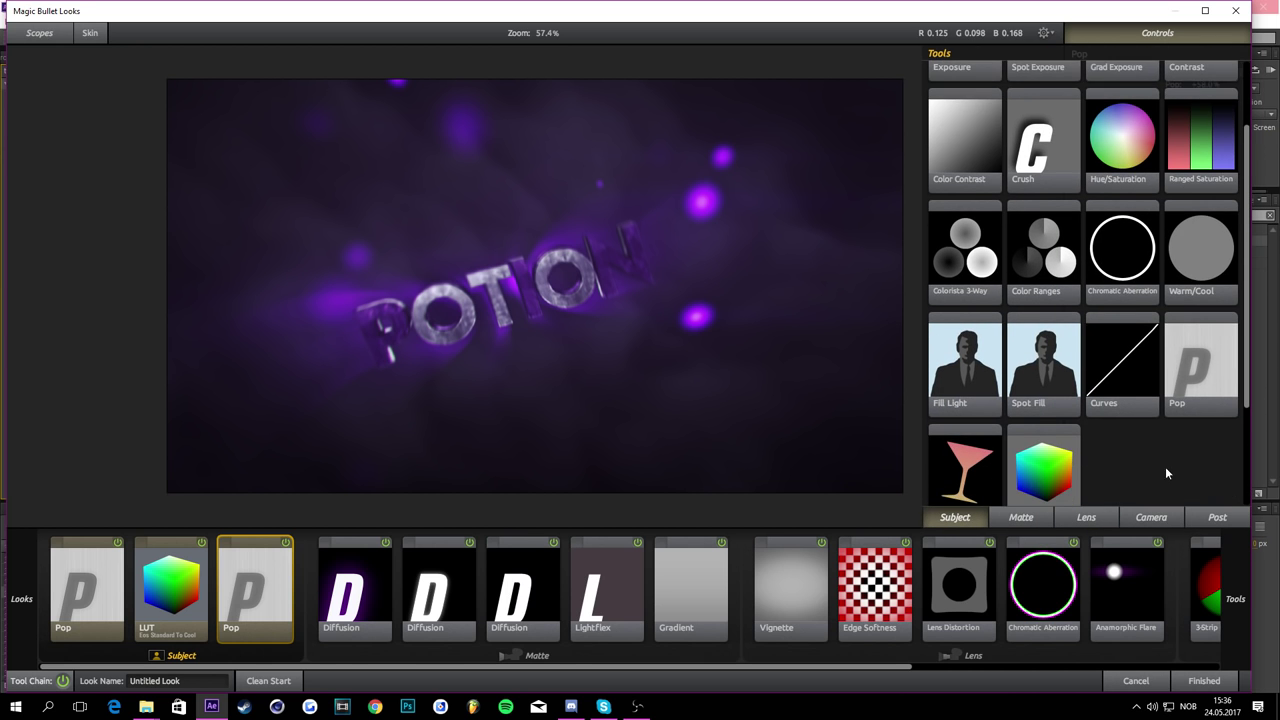
{"action": "scroll", "coordinate": [1123, 462], "scroll_direction": "down", "scroll_amount": 2}
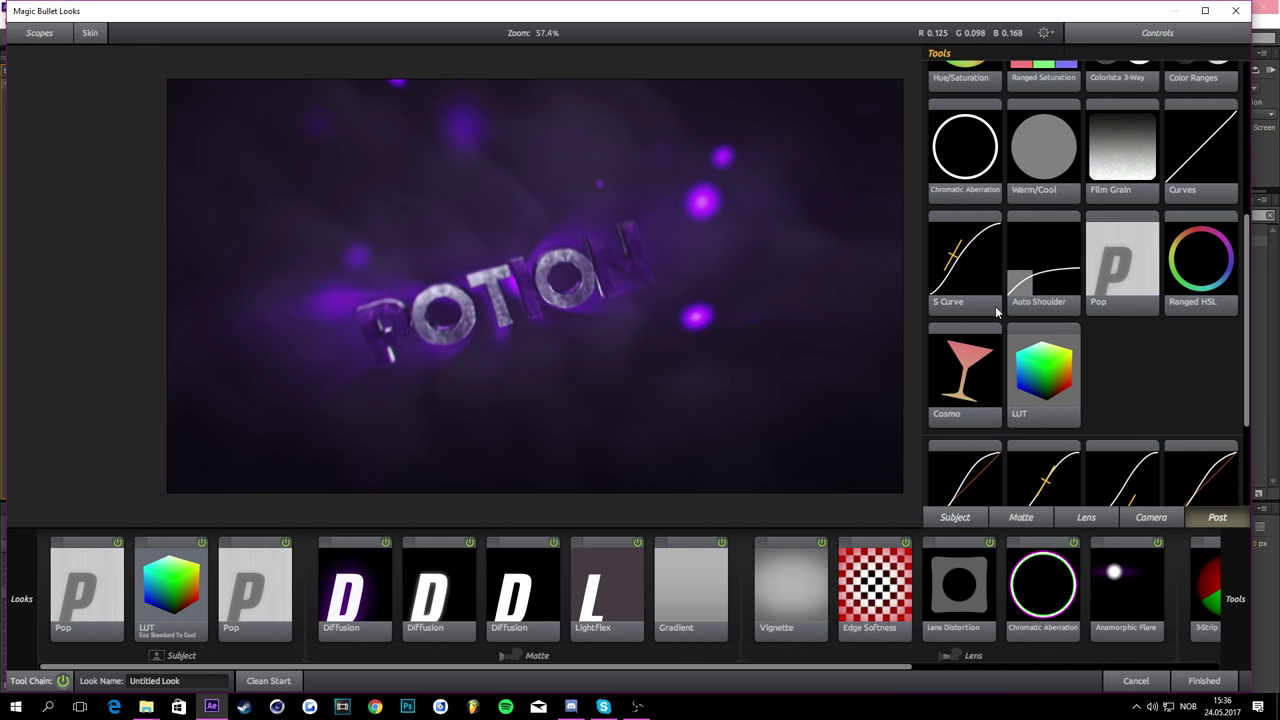
{"action": "left_click", "coordinate": [1157, 527]}
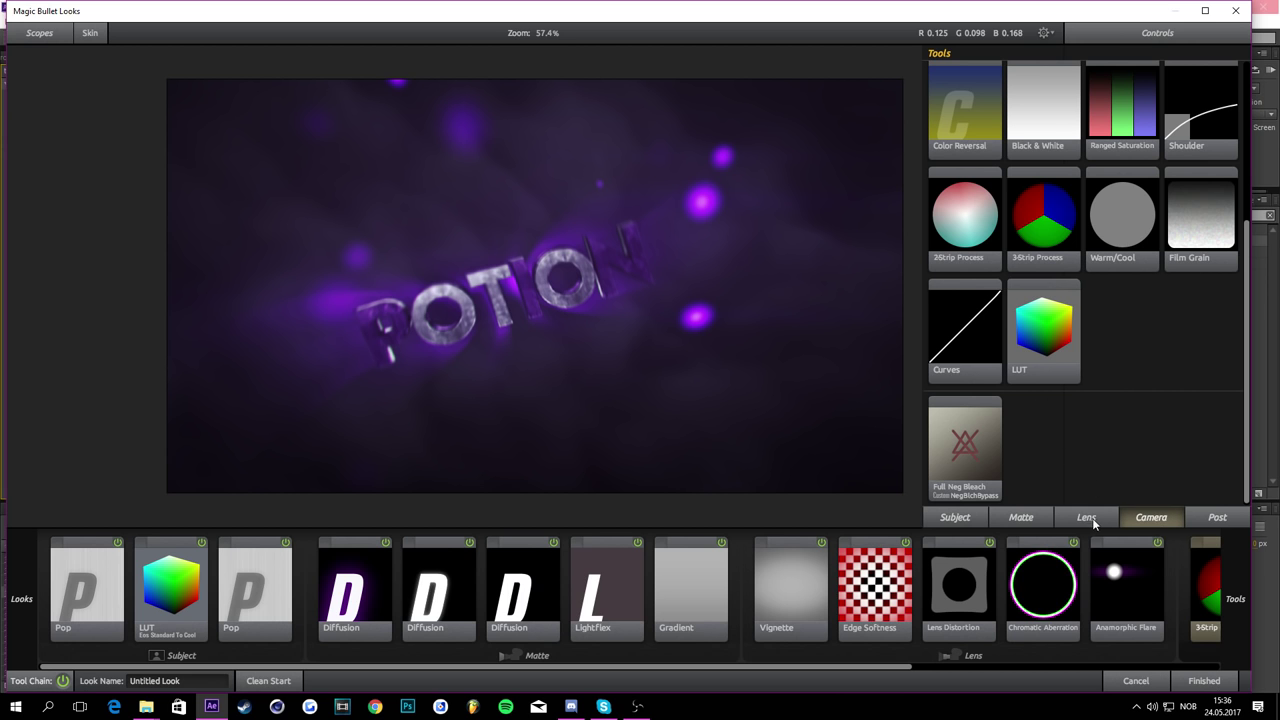
{"action": "left_click", "coordinate": [1208, 590]}
{"action": "left_click_drag", "start_coordinate": [893, 666], "coordinate": [1190, 562]}
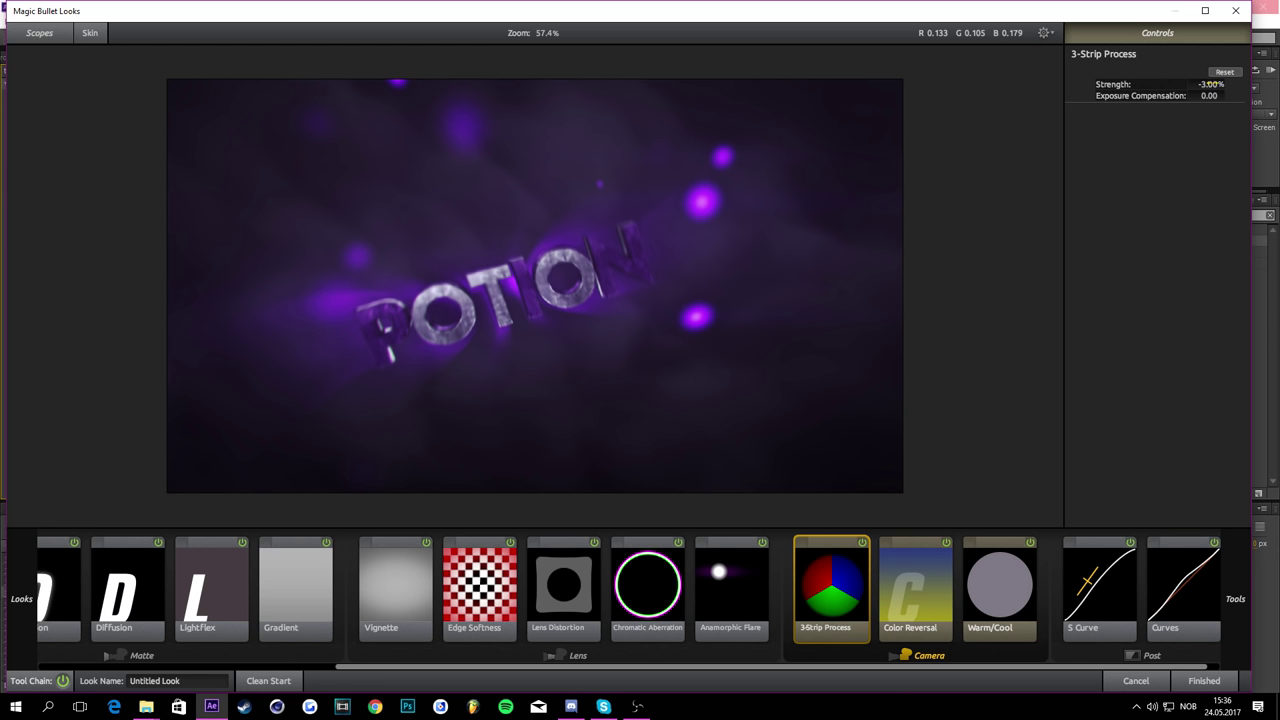
{"action": "left_click", "coordinate": [1212, 84]}
{"action": "type", "text": "-4"}
{"action": "key", "text": "Return"}
{"action": "left_click", "coordinate": [1208, 681]}
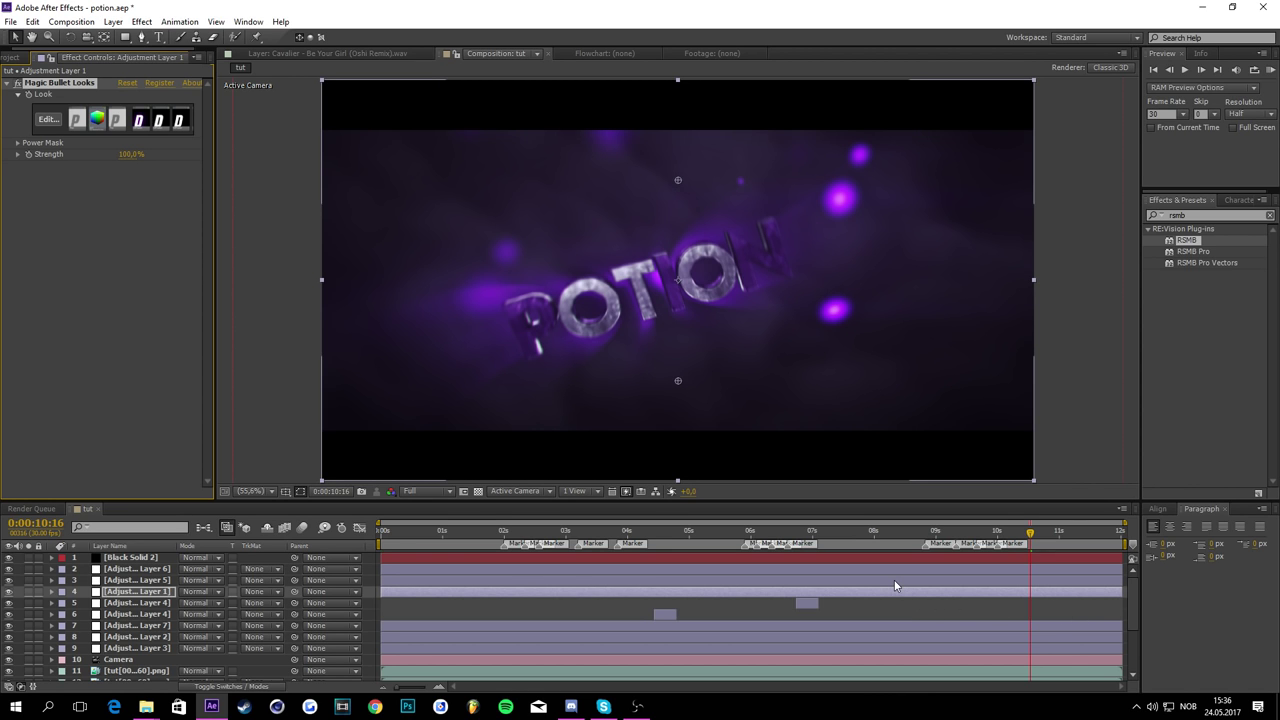
Step: Set the opacity of the Black Solid 1 on layer 16 to 35%
{"action": "scroll", "coordinate": [893, 585], "scroll_direction": "down", "scroll_amount": 5}
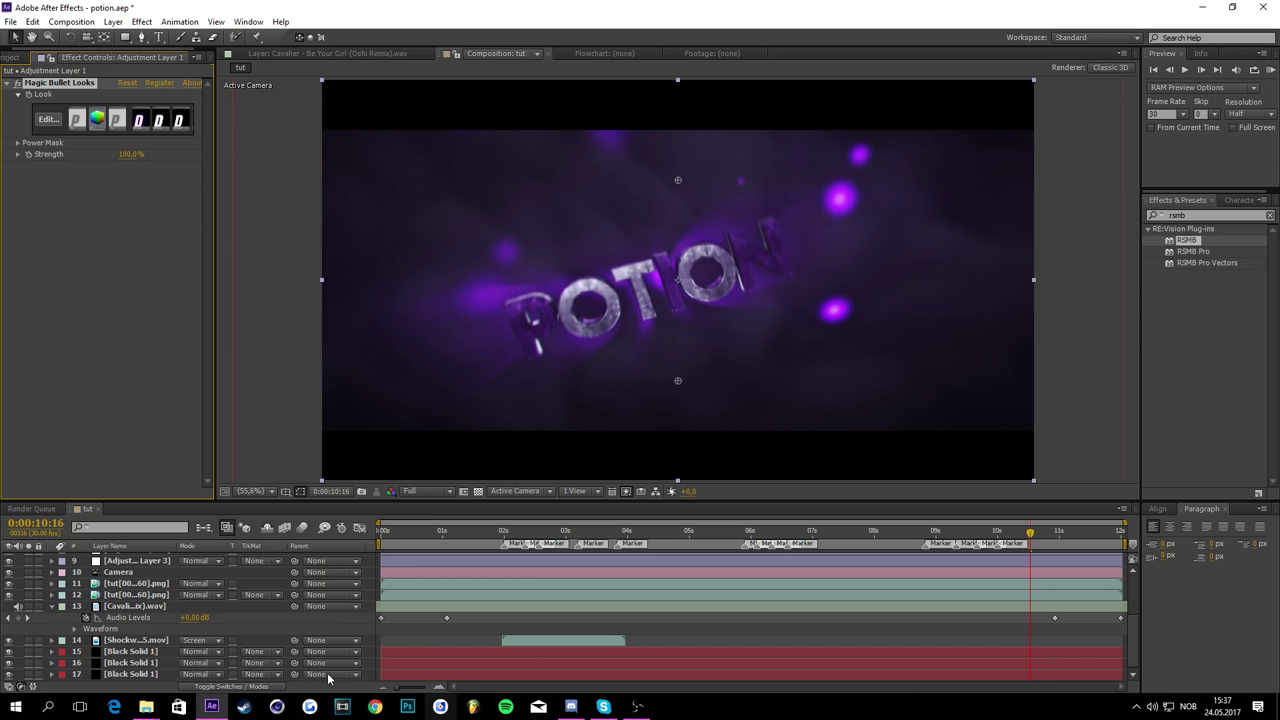
{"action": "left_click", "coordinate": [127, 664]}
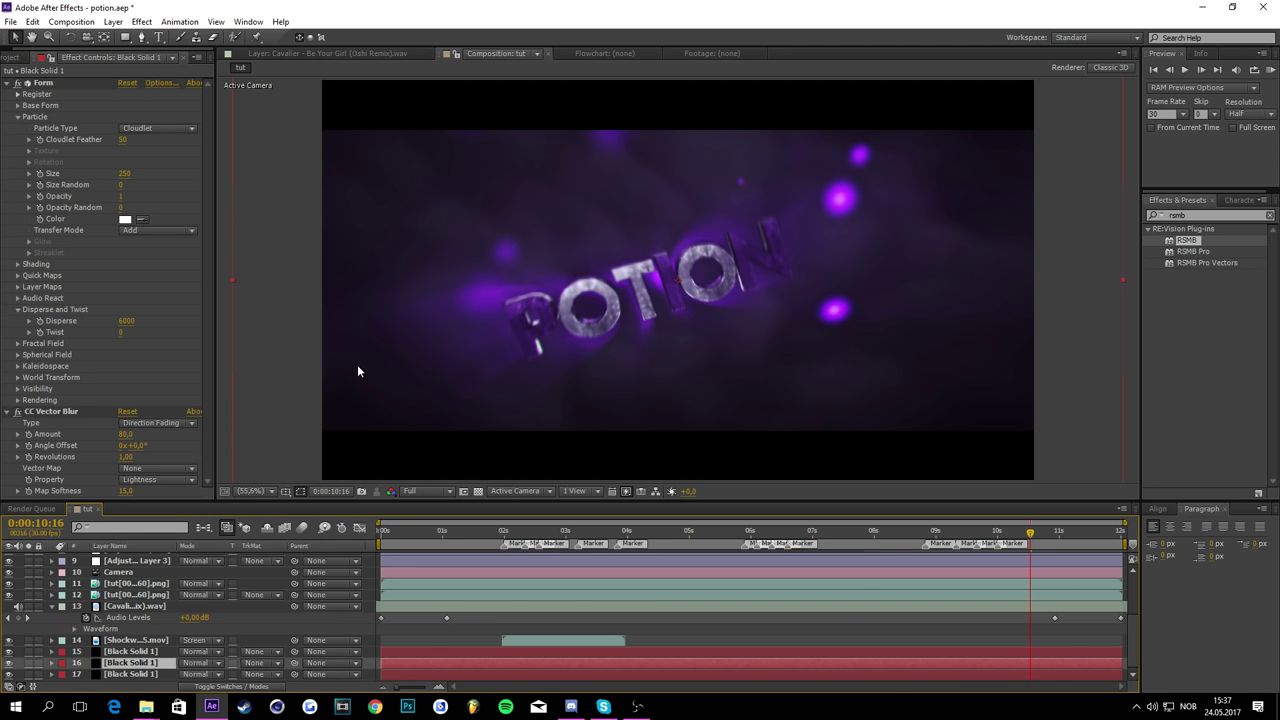
{"action": "key", "text": "t"}
{"action": "left_click", "coordinate": [190, 674]}
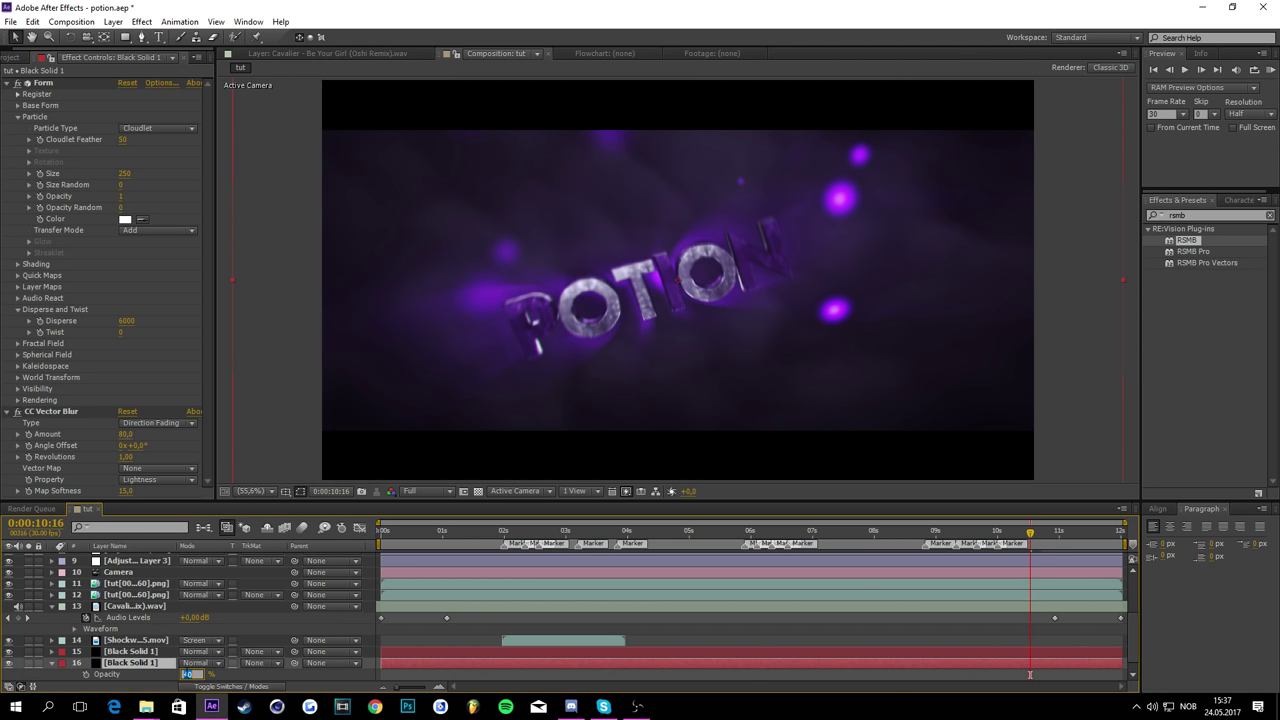
{"action": "left_click", "coordinate": [242, 666]}
{"action": "left_click", "coordinate": [249, 674]}
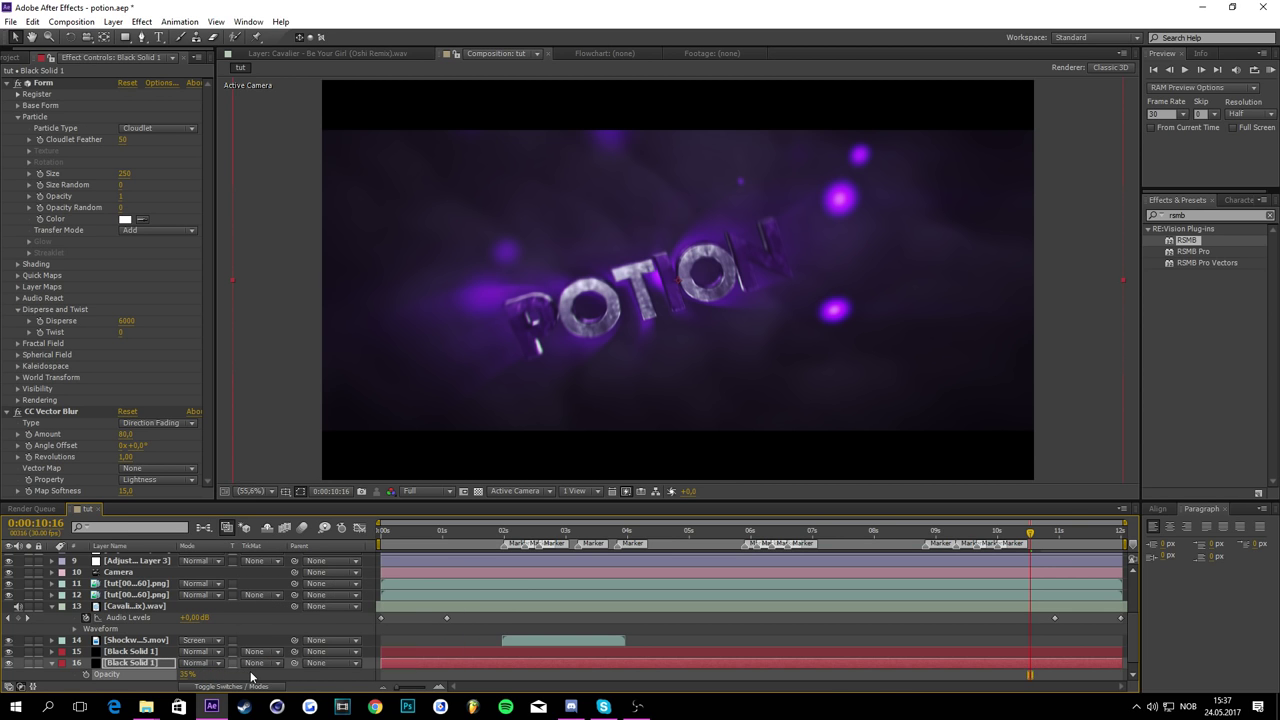
{"action": "left_click", "coordinate": [251, 674]}
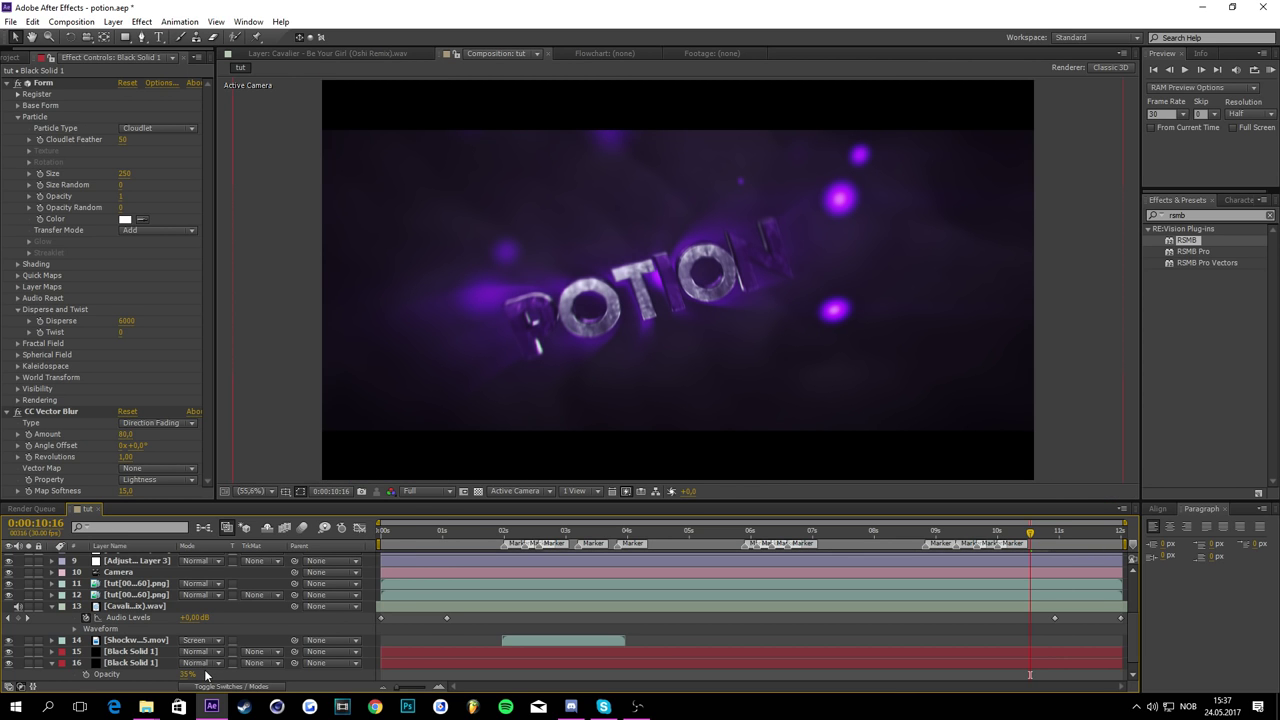
Step: Collapse the expanded properties of the music layer and of the Black Solid 1 on layer 16
{"action": "scroll", "coordinate": [206, 672], "scroll_direction": "down", "scroll_amount": 1}
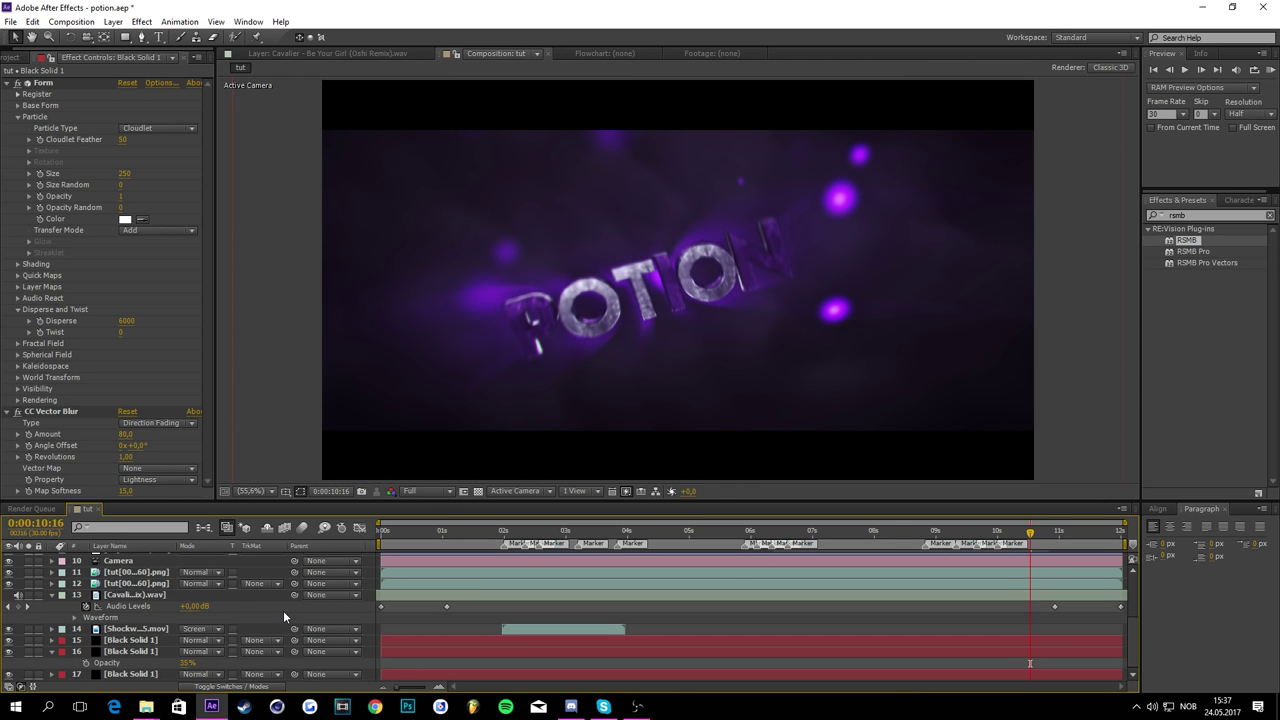
{"action": "left_click", "coordinate": [150, 583]}
{"action": "left_click", "coordinate": [152, 595]}
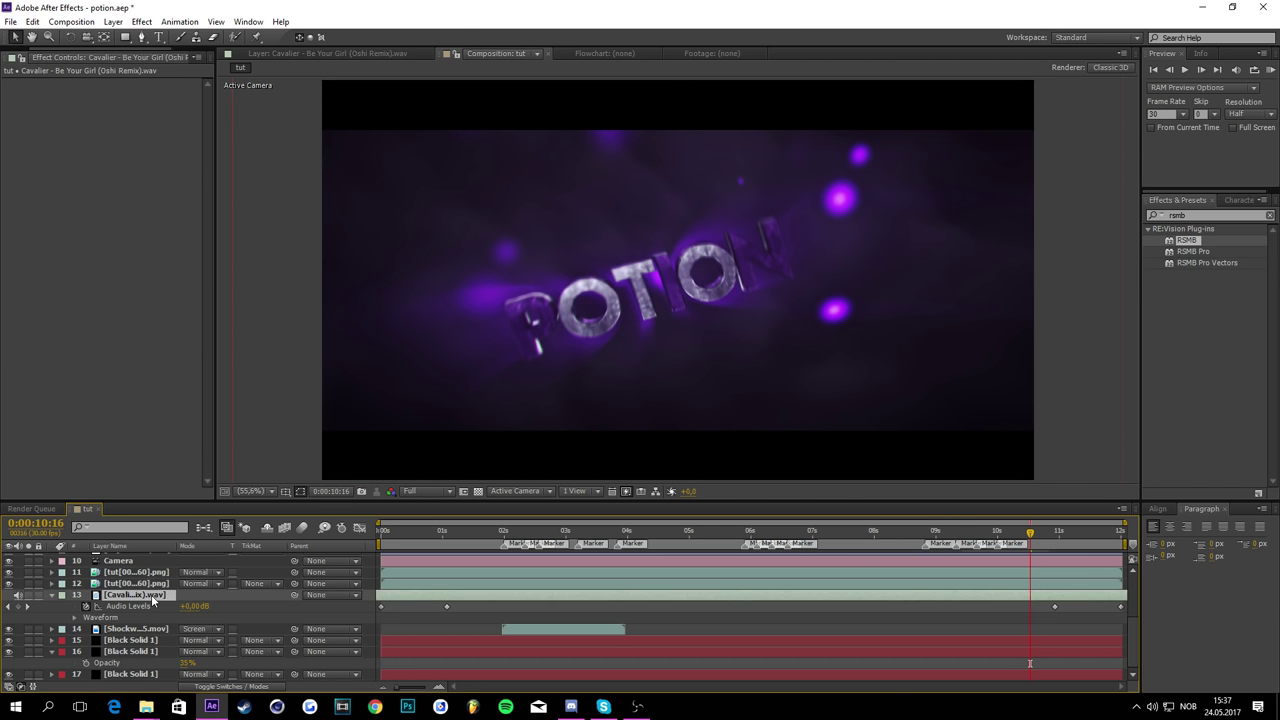
{"action": "key", "text": "u"}
{"action": "left_click", "coordinate": [144, 652]}
{"action": "key", "text": "u"}
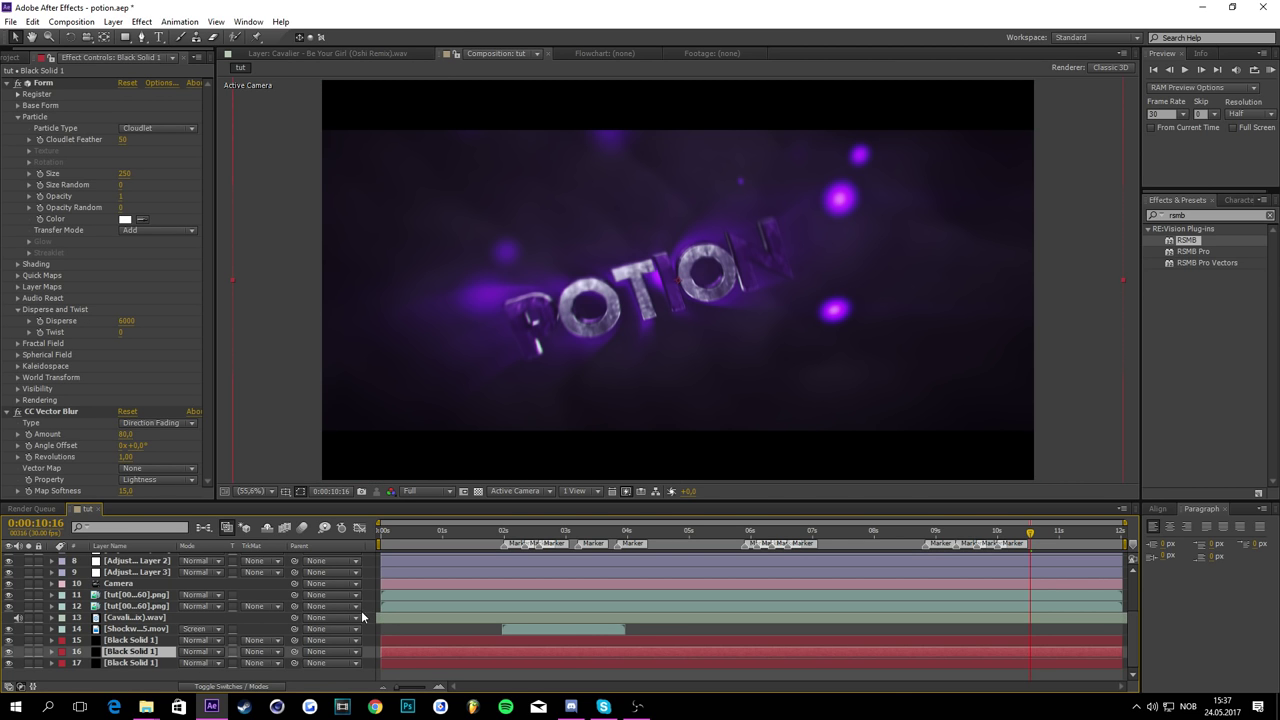
Step: Play a RAM preview of the whole intro from 0:00:00:00
{"action": "scroll", "coordinate": [365, 566], "scroll_direction": "up", "scroll_amount": 4}
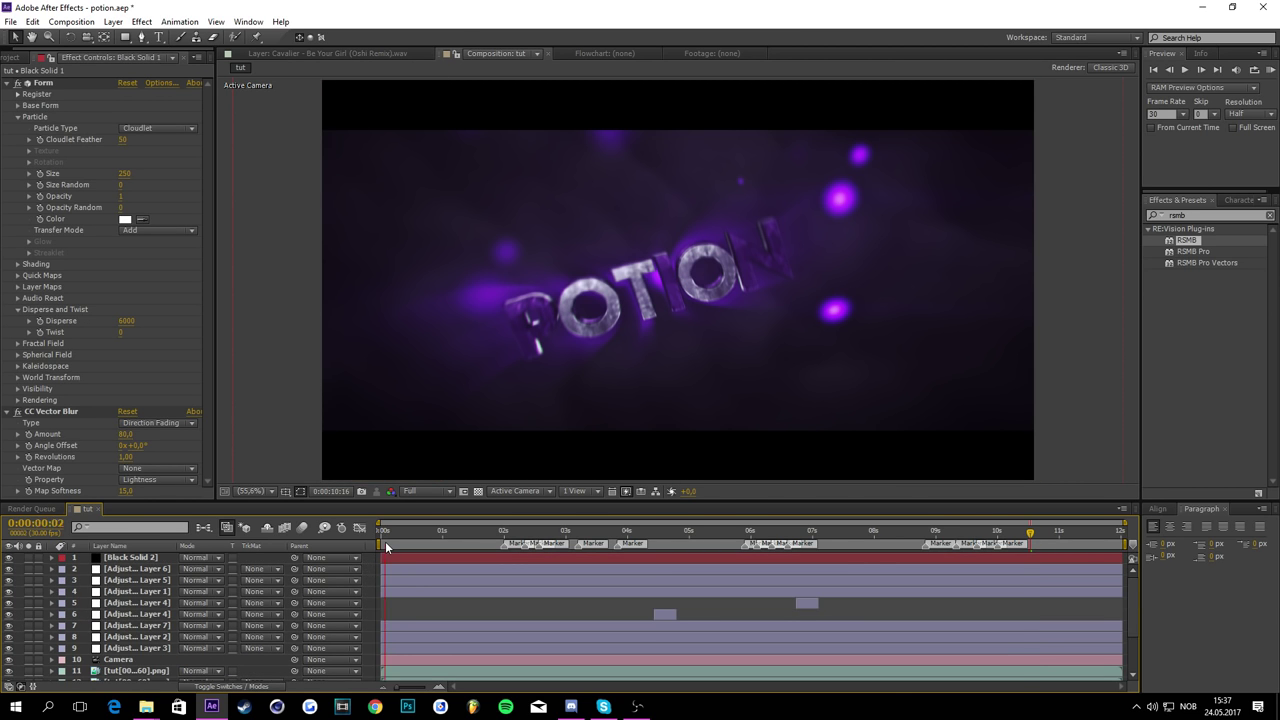
{"action": "key", "text": "Home"}
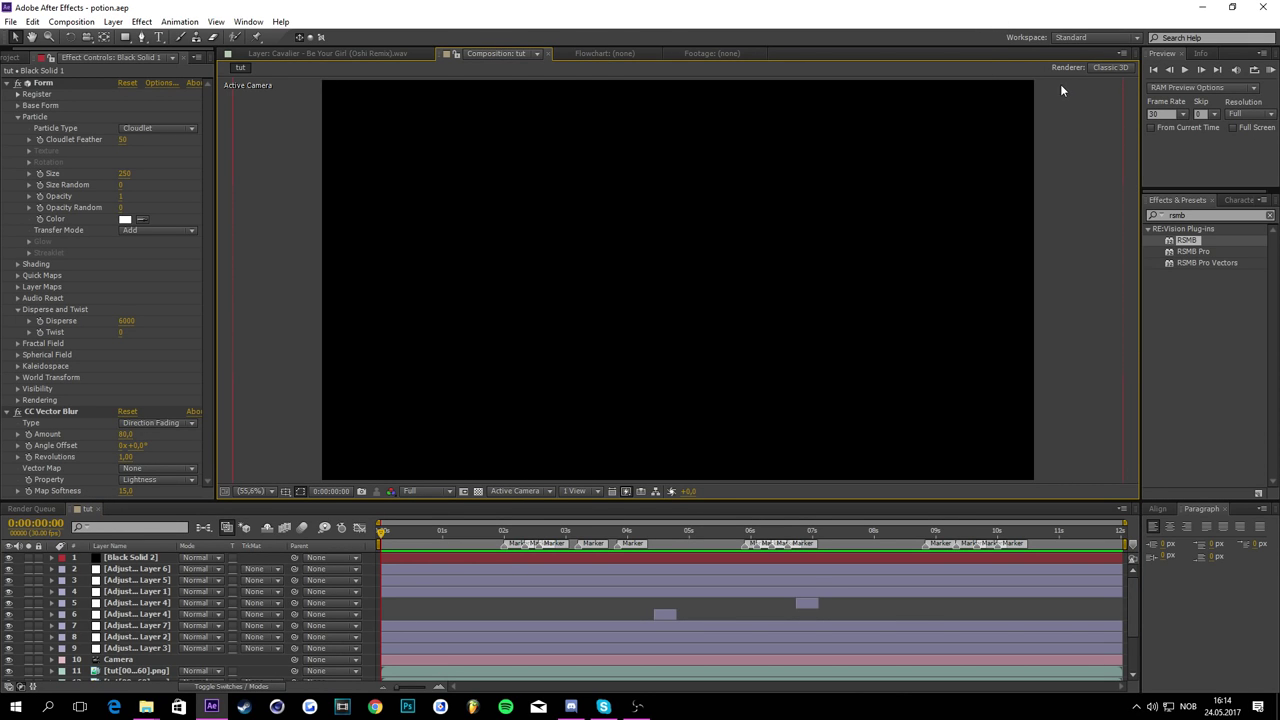
{"action": "left_click", "coordinate": [1271, 69]}
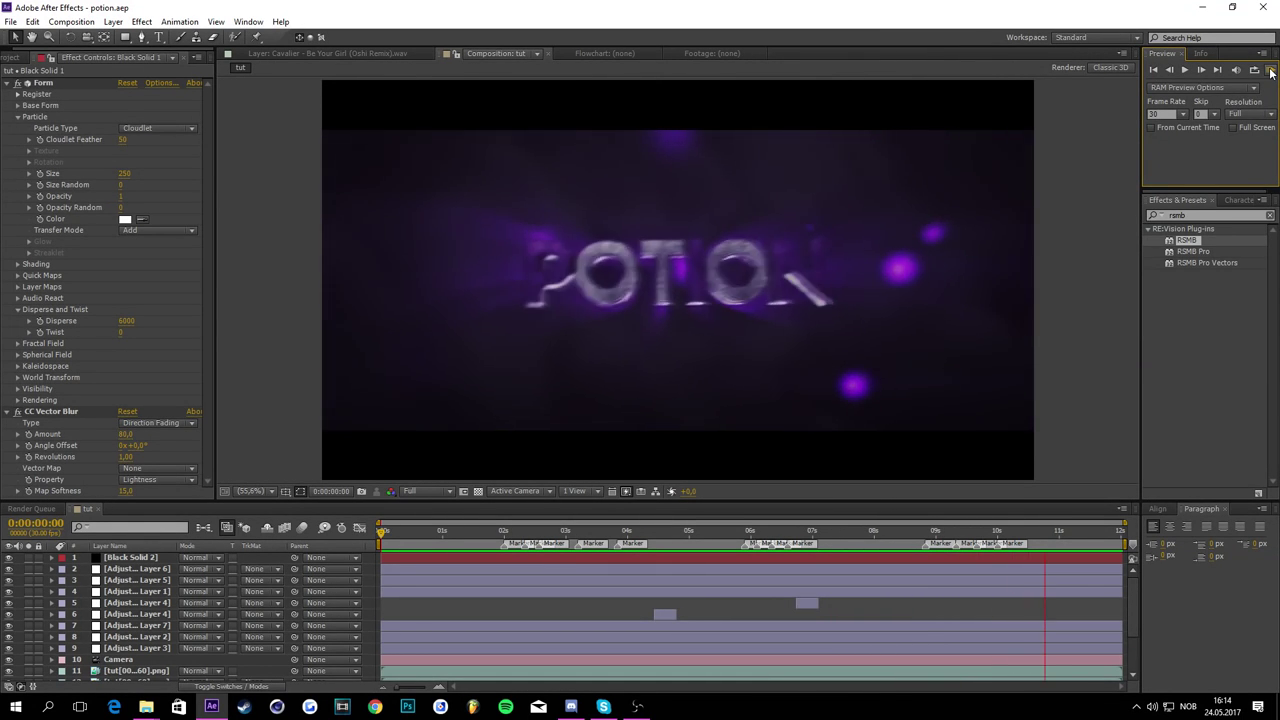
{"action": "left_click", "coordinate": [1271, 72]}
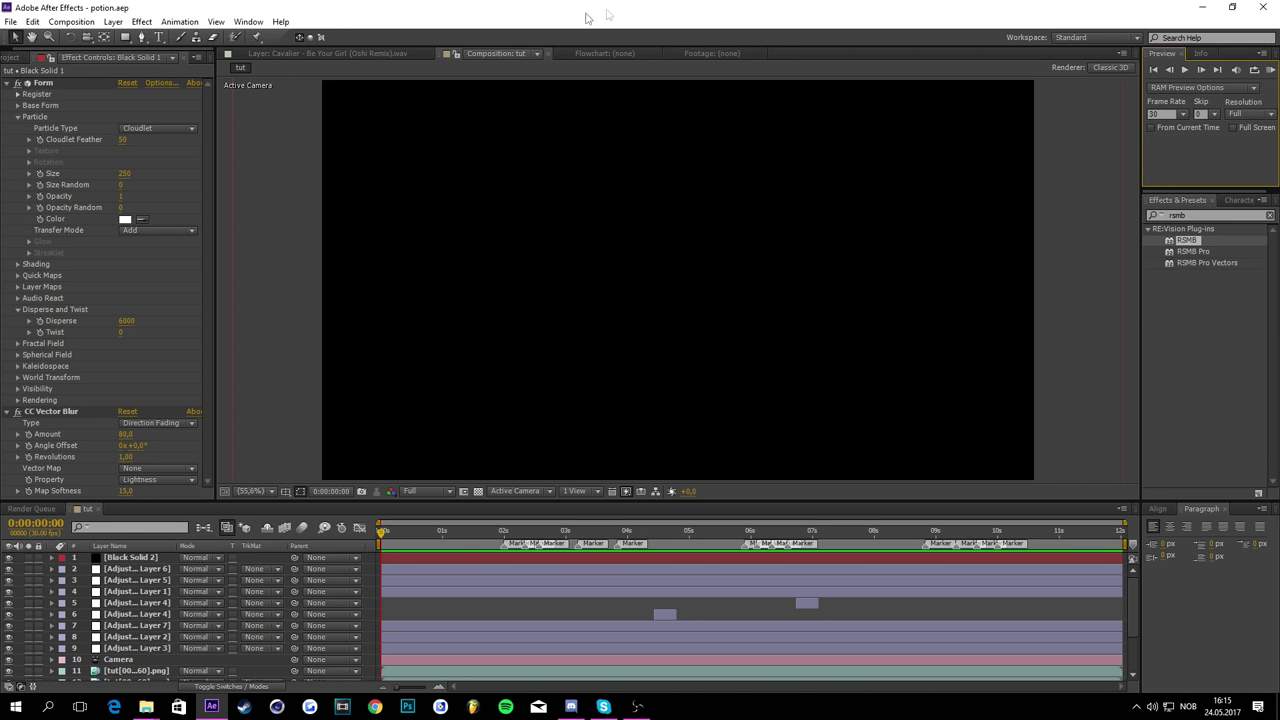
Step: Add the tut composition to the render queue and output it as tut.avi in the Intro render full folder
{"action": "left_click", "coordinate": [70, 22]}
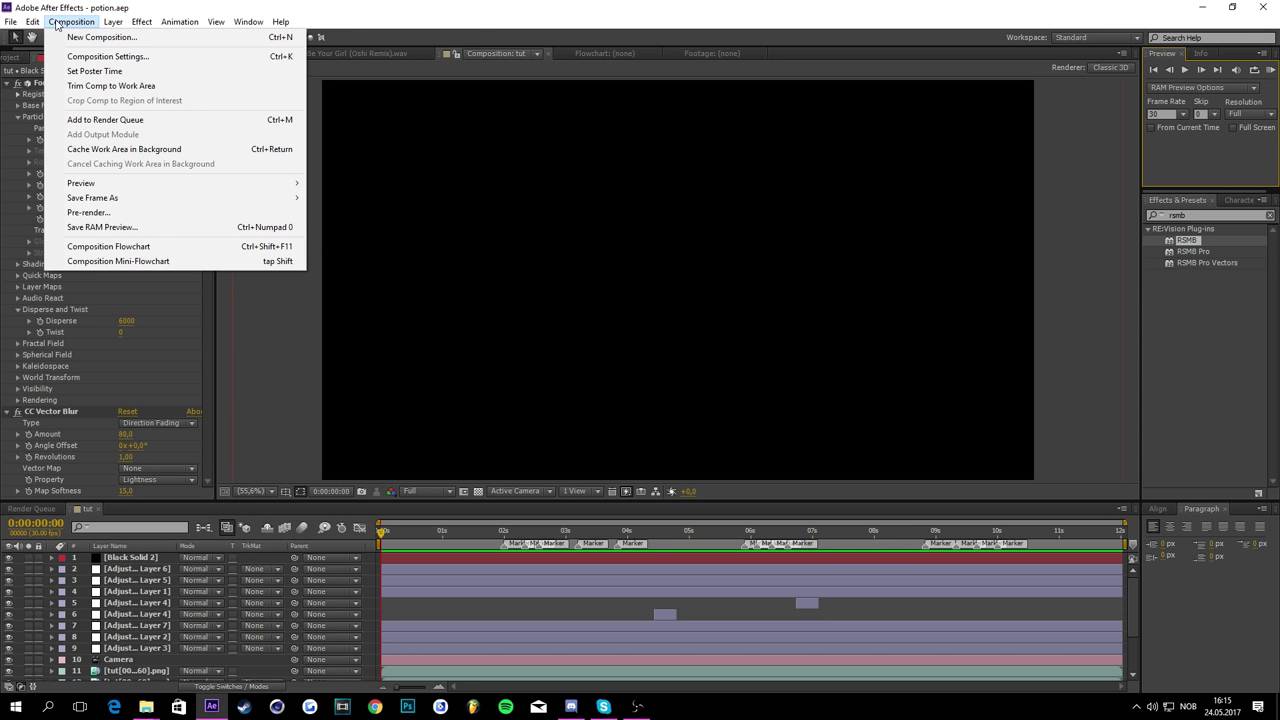
{"action": "left_click", "coordinate": [84, 119]}
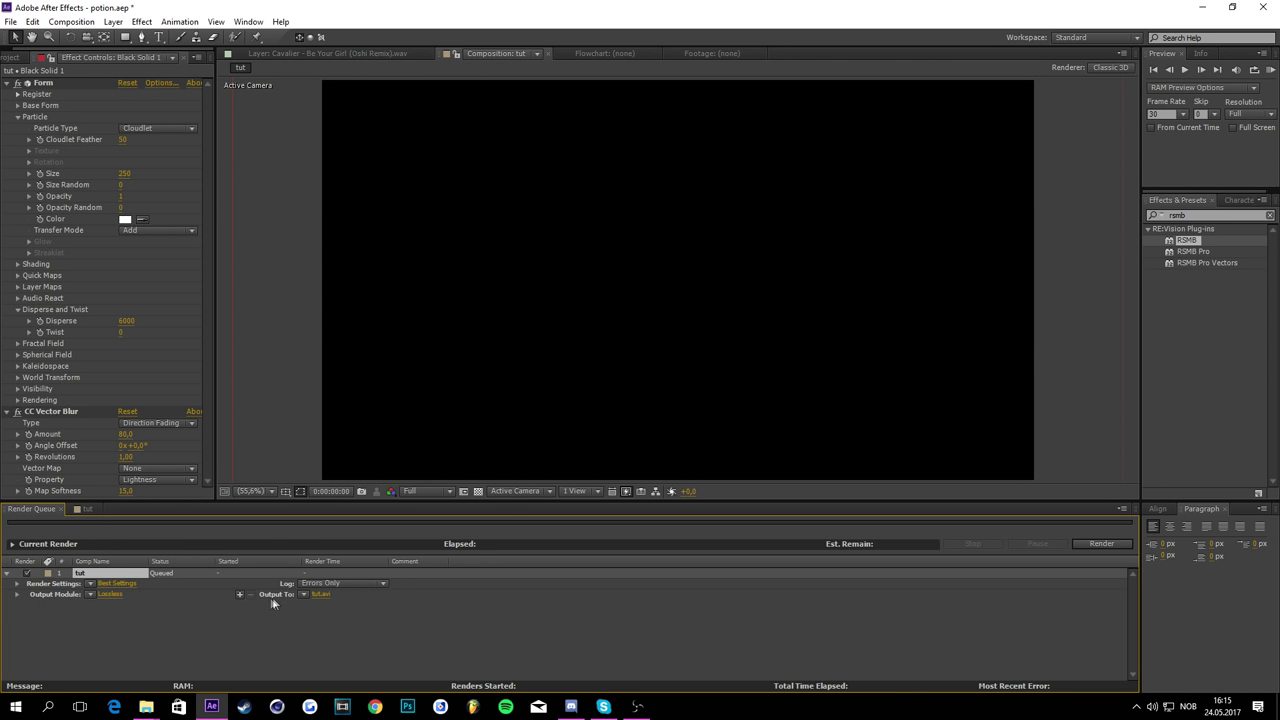
{"action": "left_click", "coordinate": [316, 593]}
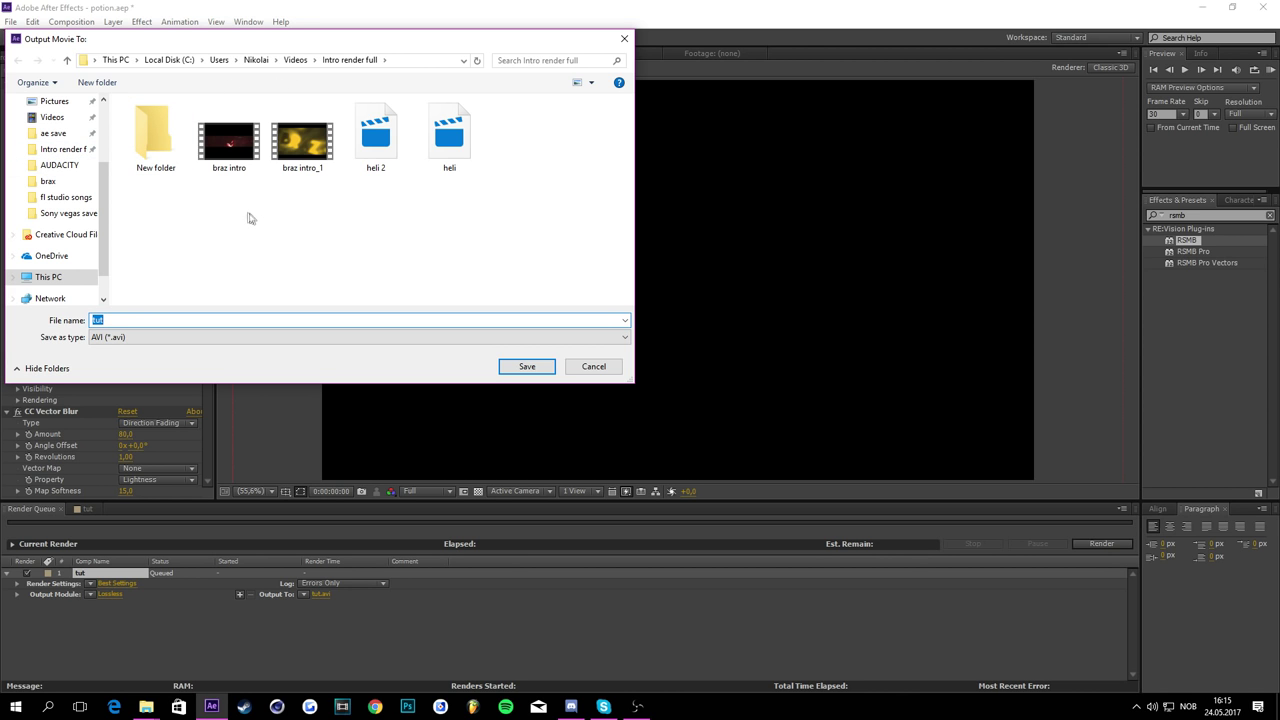
{"action": "left_click", "coordinate": [527, 366]}
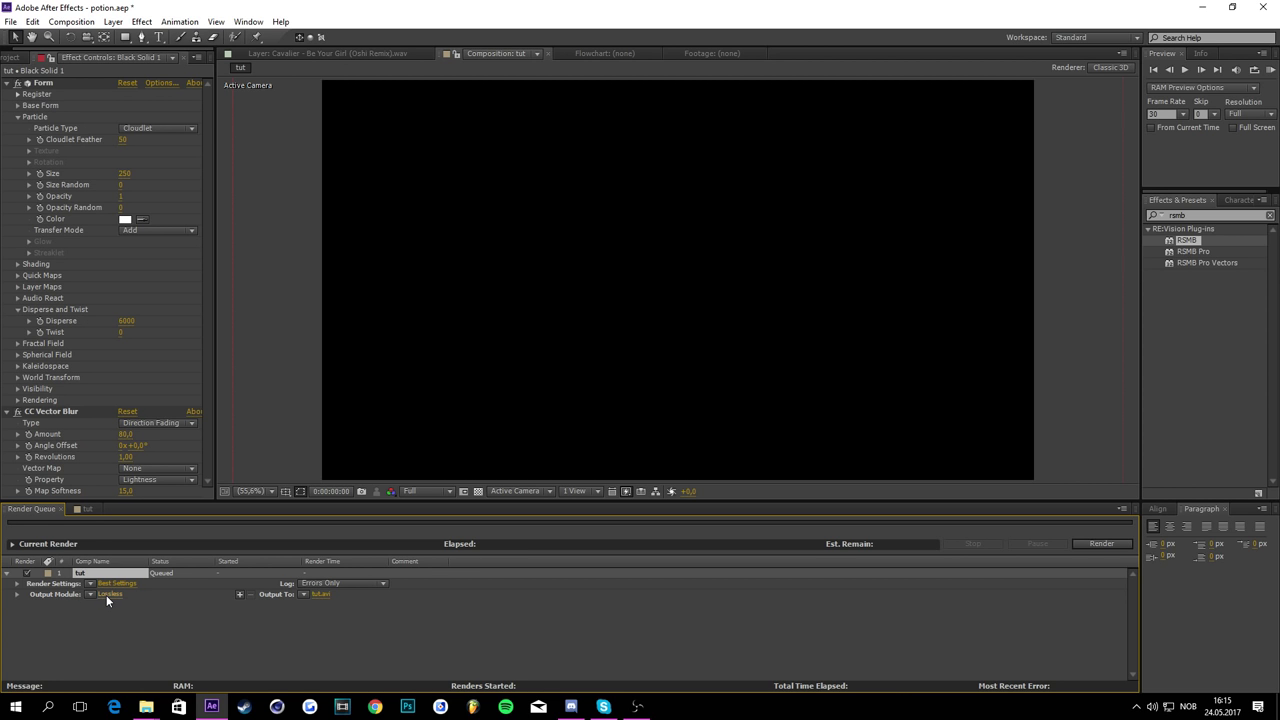
Step: Enable audio output at 32 Bit in the AVI output module settings and start rendering the composition
{"action": "left_click", "coordinate": [110, 594]}
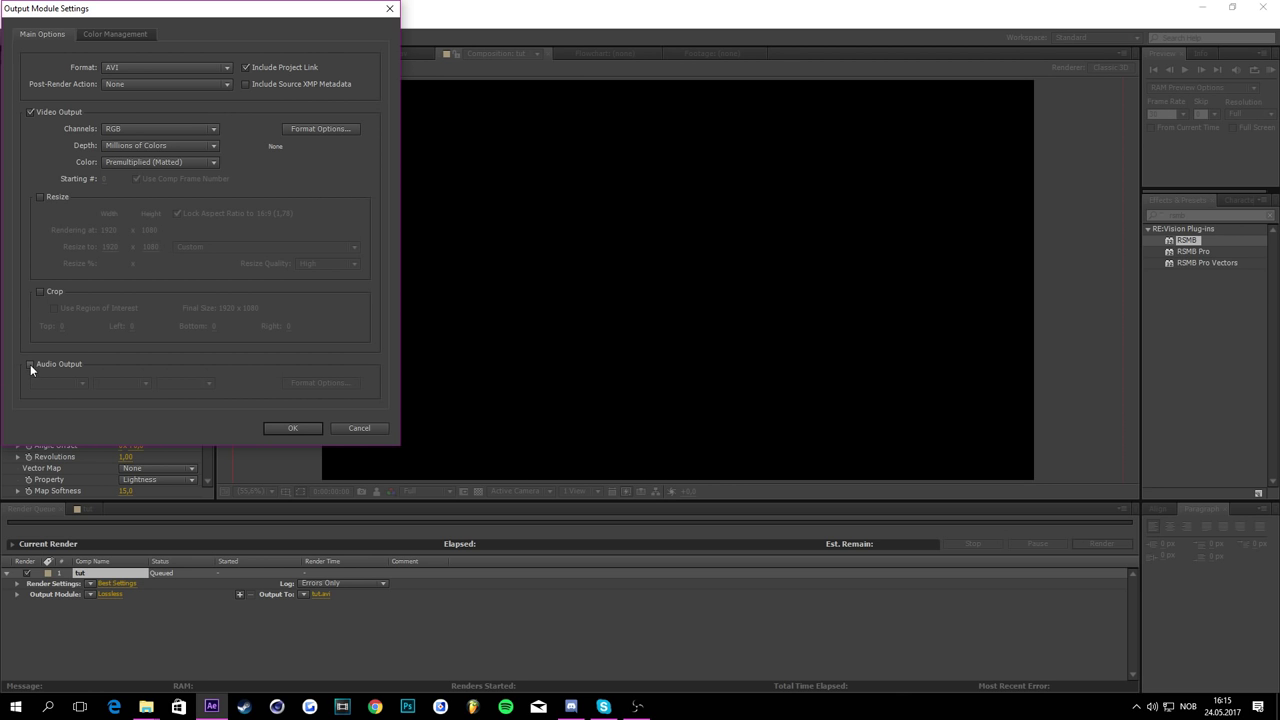
{"action": "left_click", "coordinate": [40, 366]}
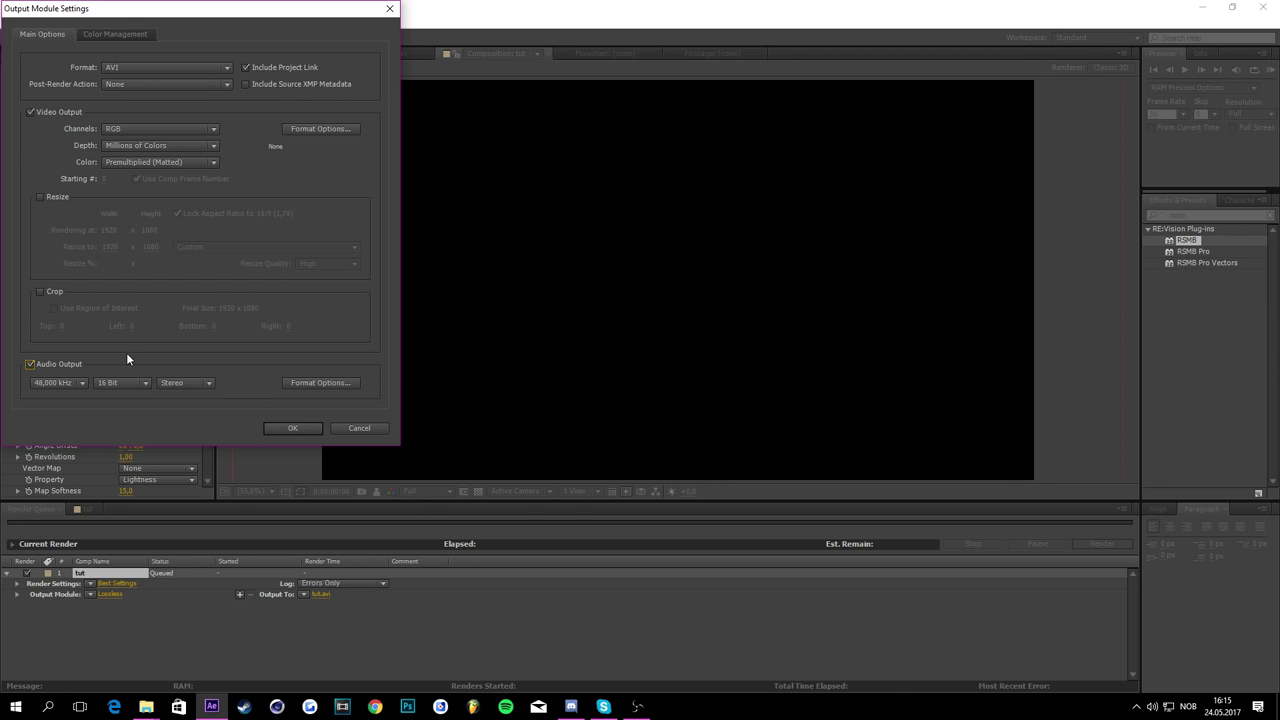
{"action": "left_click", "coordinate": [131, 384]}
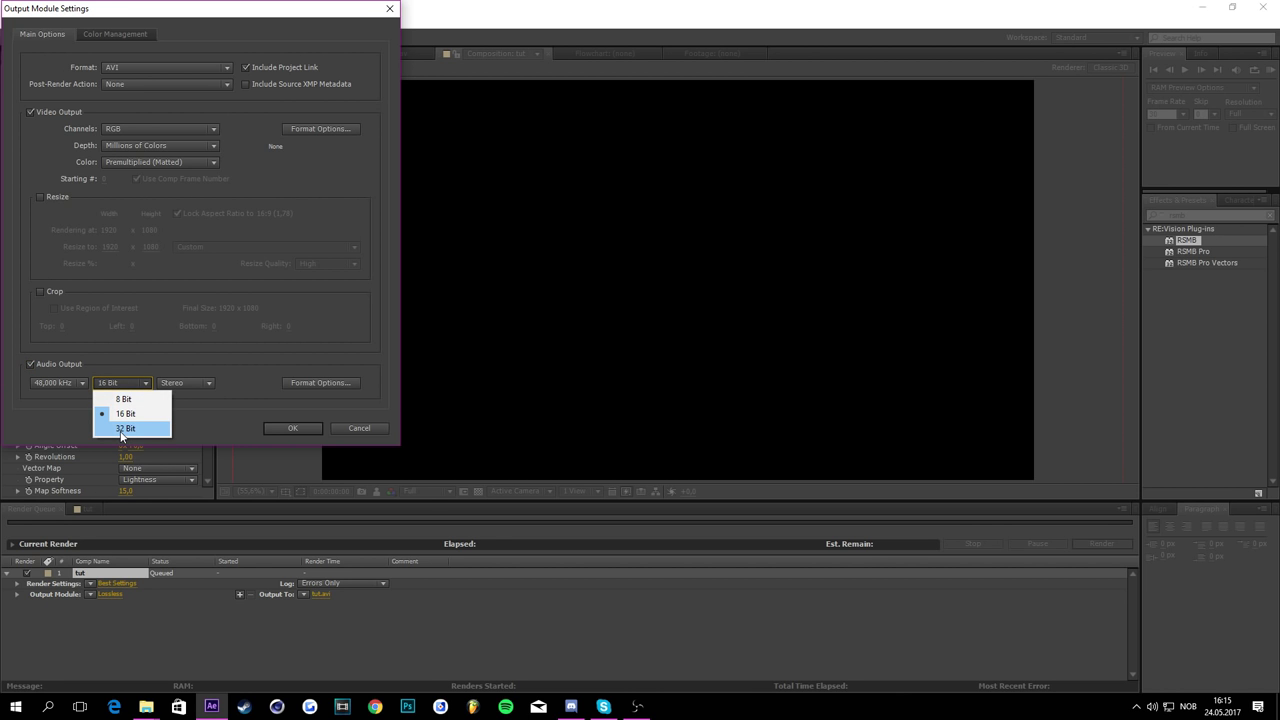
{"action": "left_click", "coordinate": [121, 428]}
{"action": "left_click", "coordinate": [278, 428]}
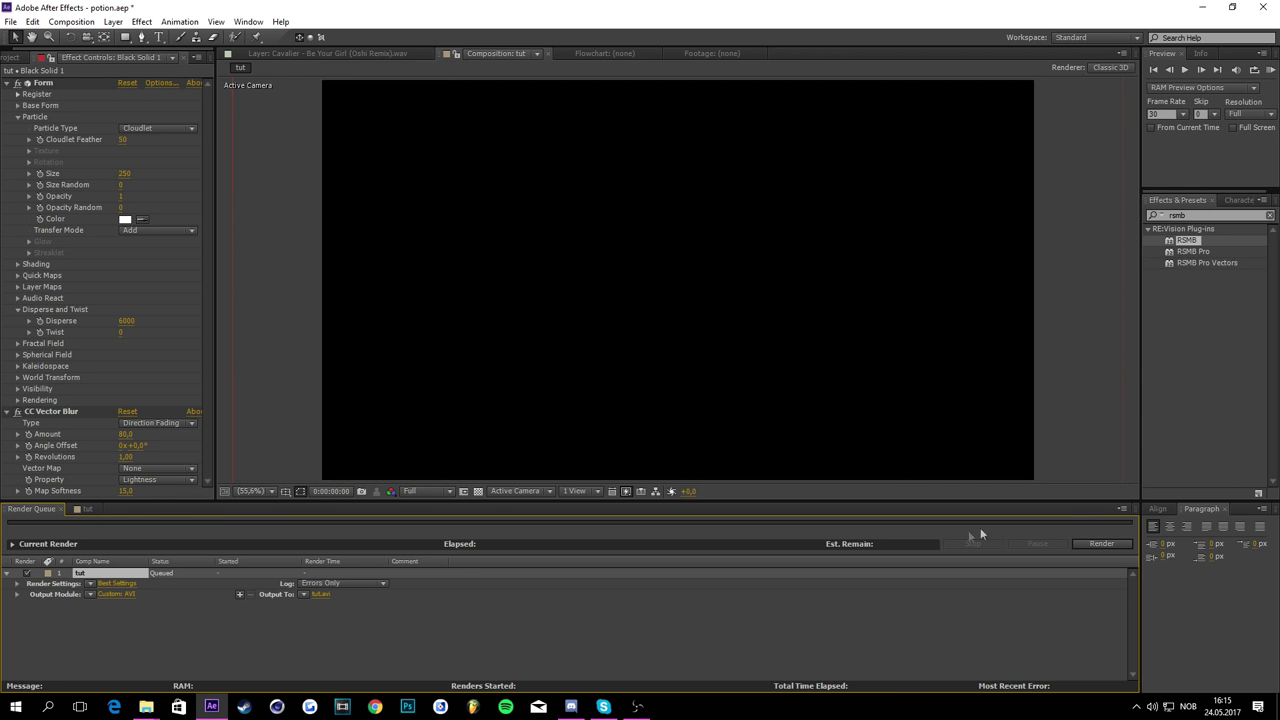
{"action": "left_click", "coordinate": [1091, 544]}
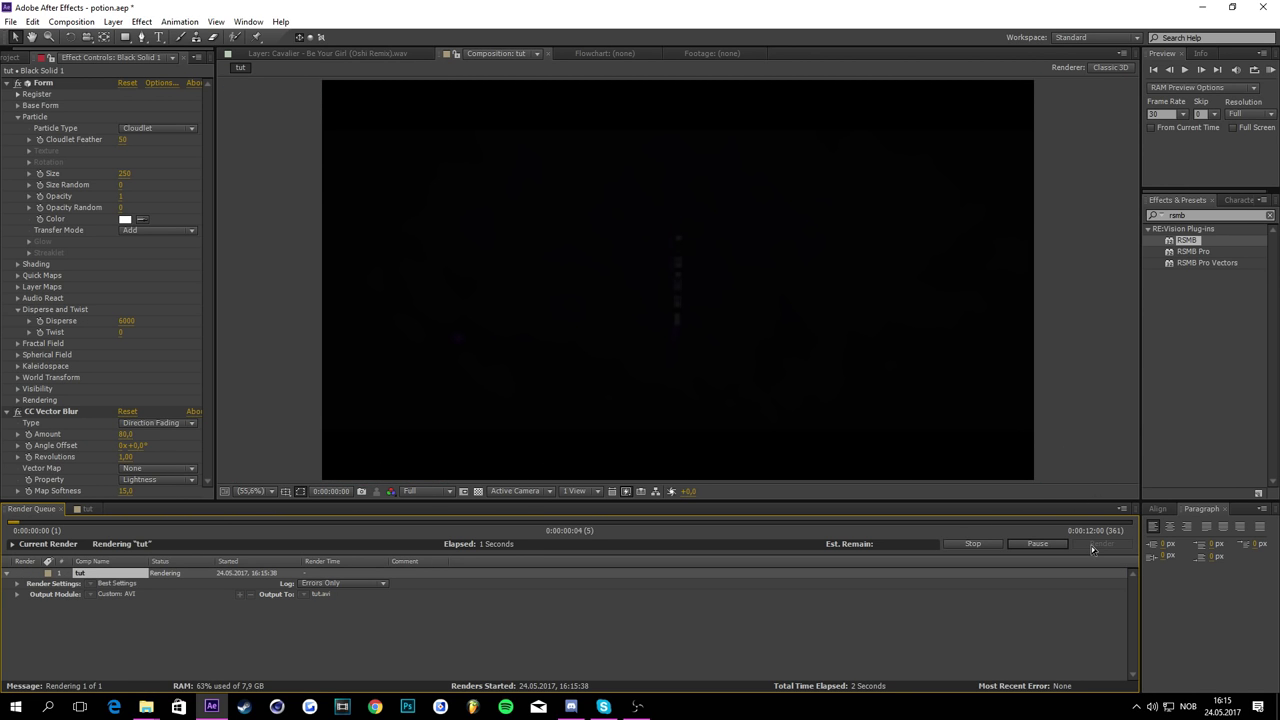